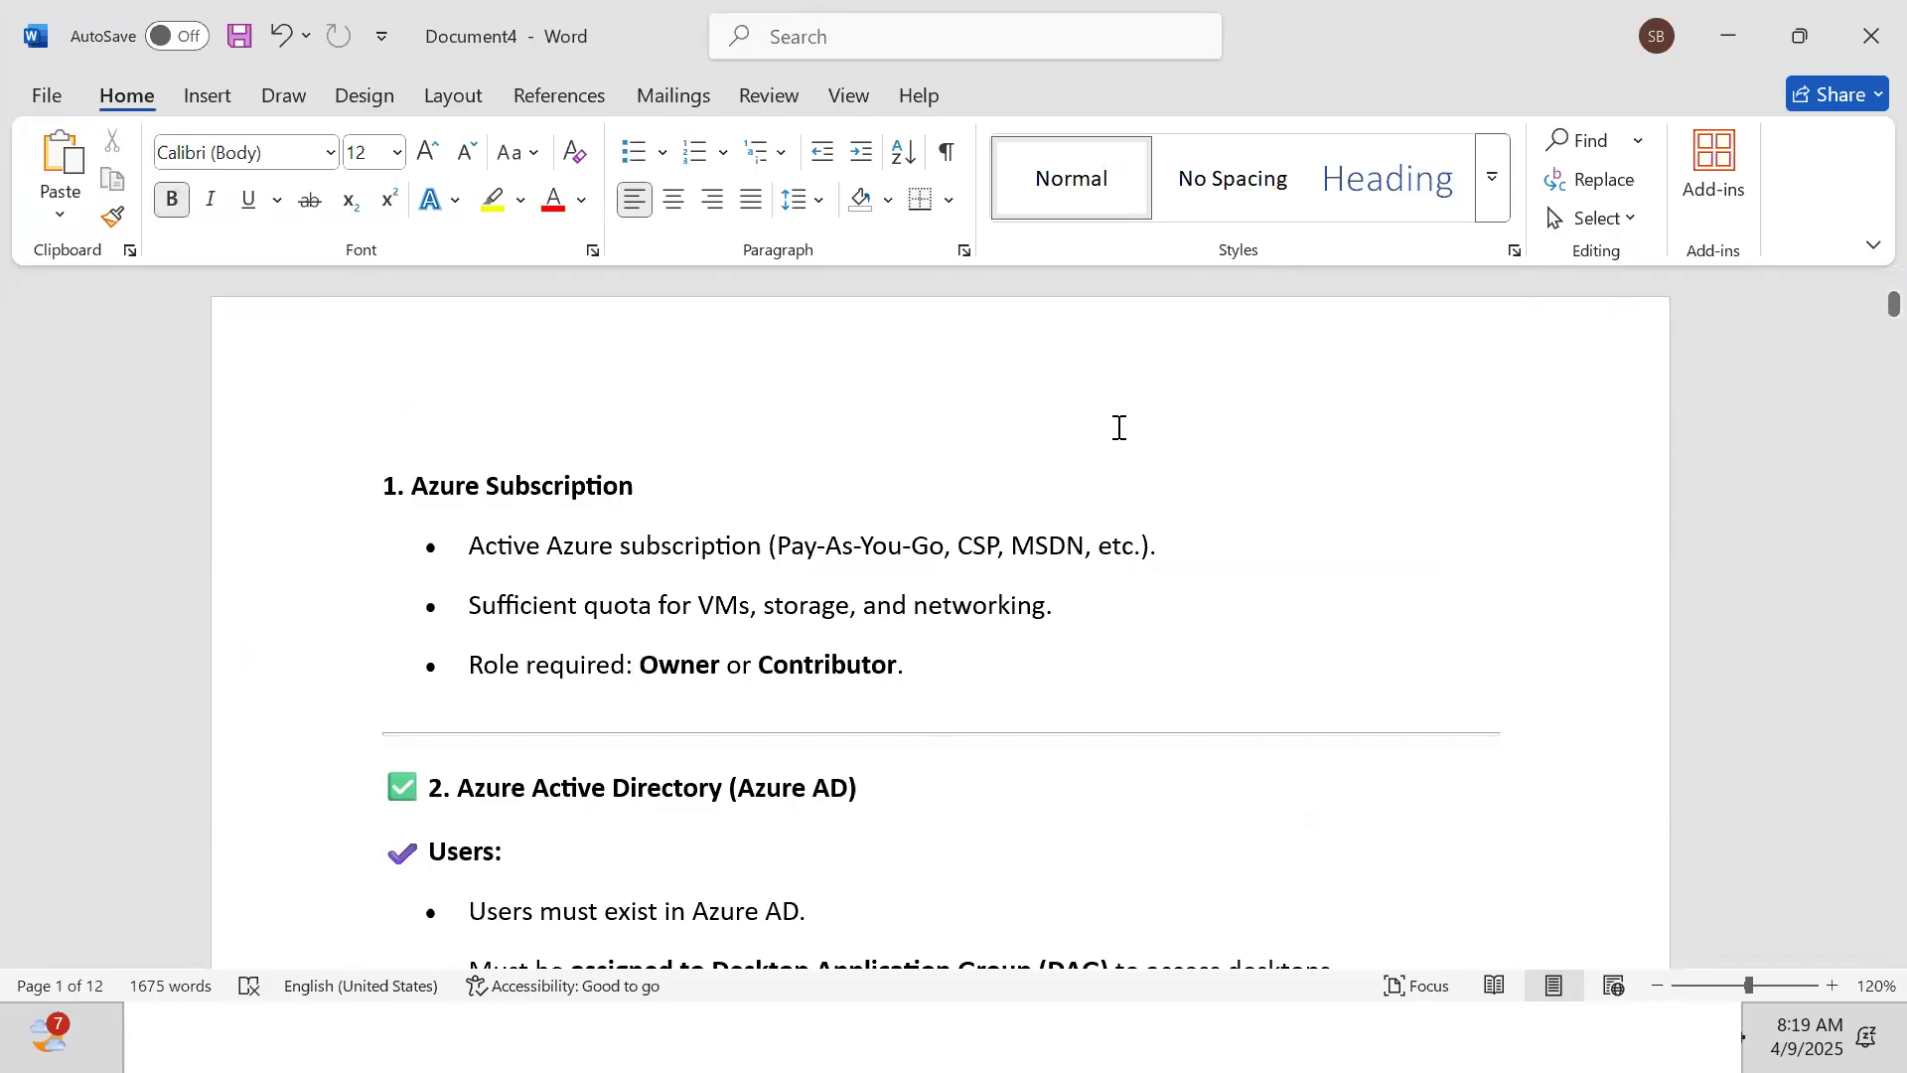
Put the cursor in the Users bullet and zoom the prerequisites document from 120% to 140%
{"action": "key", "text": "Down"}
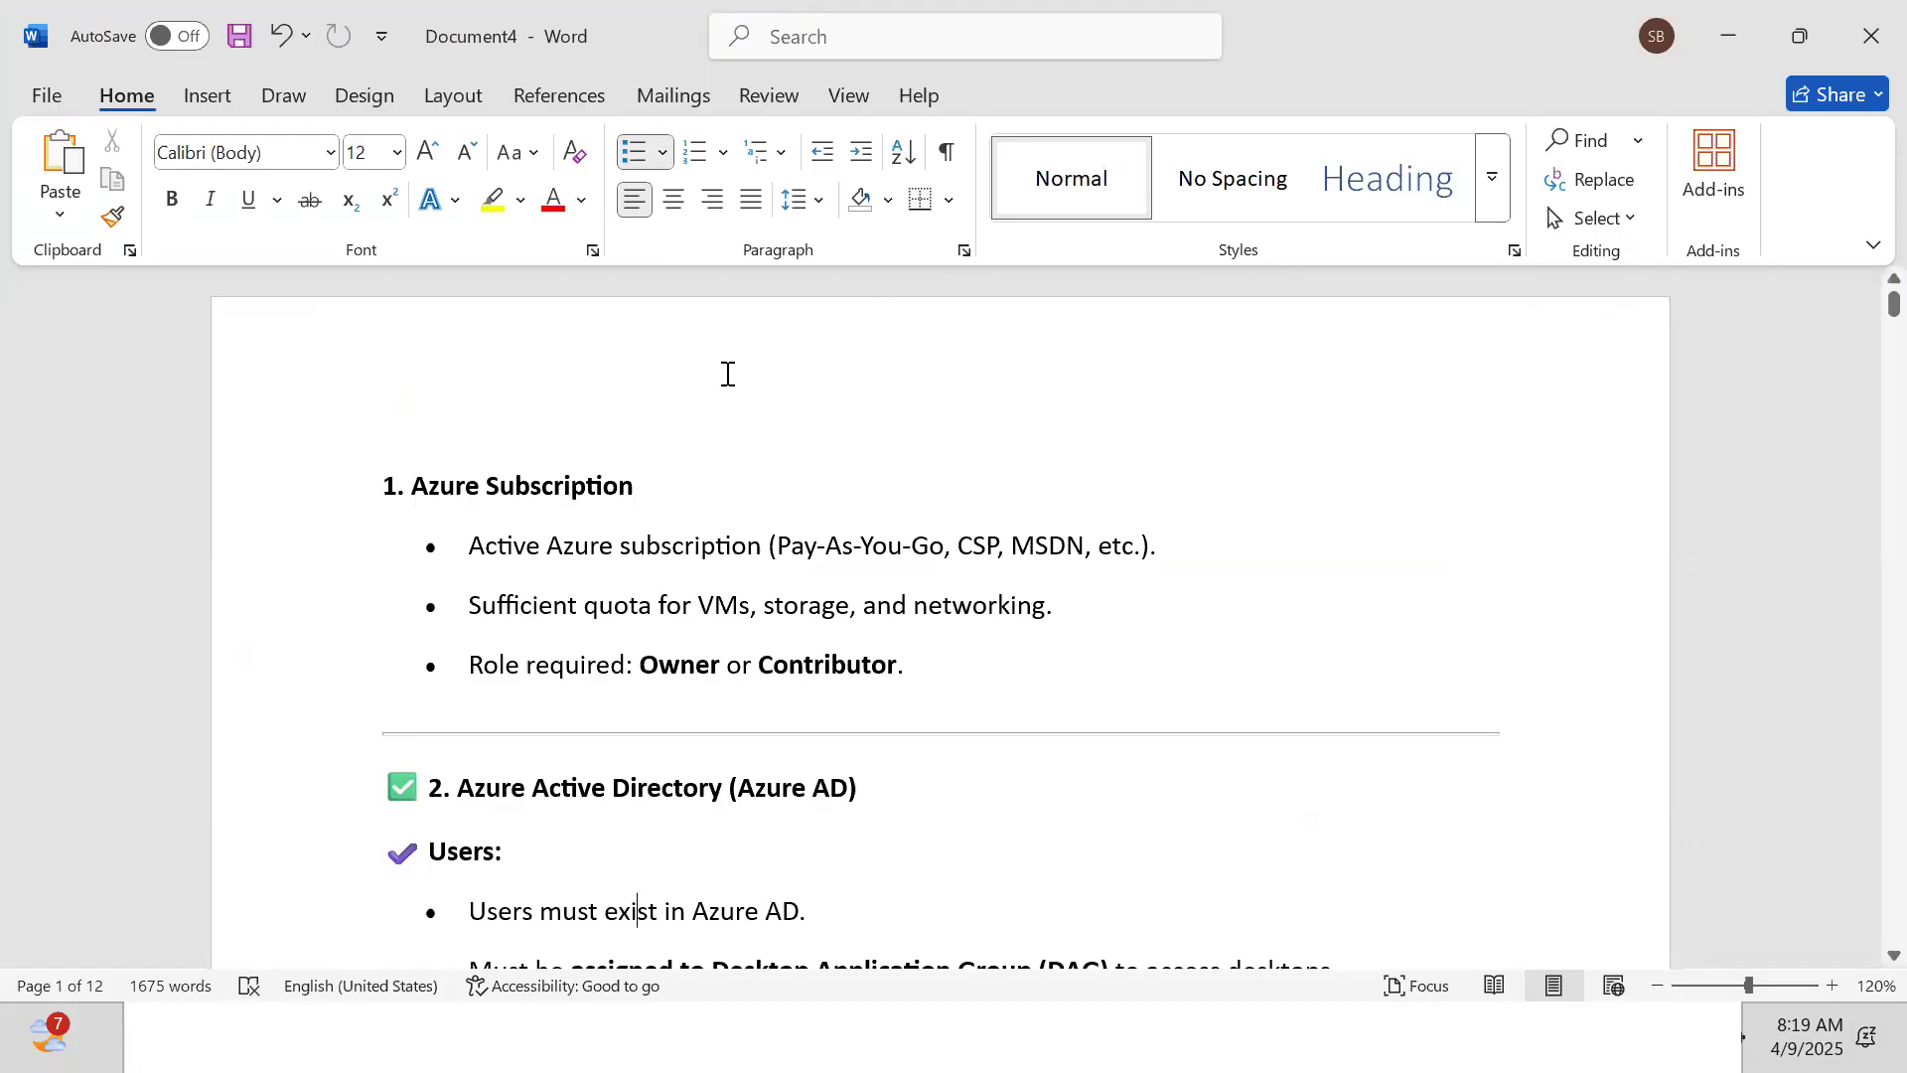
{"action": "scroll", "coordinate": [728, 373], "scroll_direction": "up", "scroll_amount": 2, "text": "ctrl"}
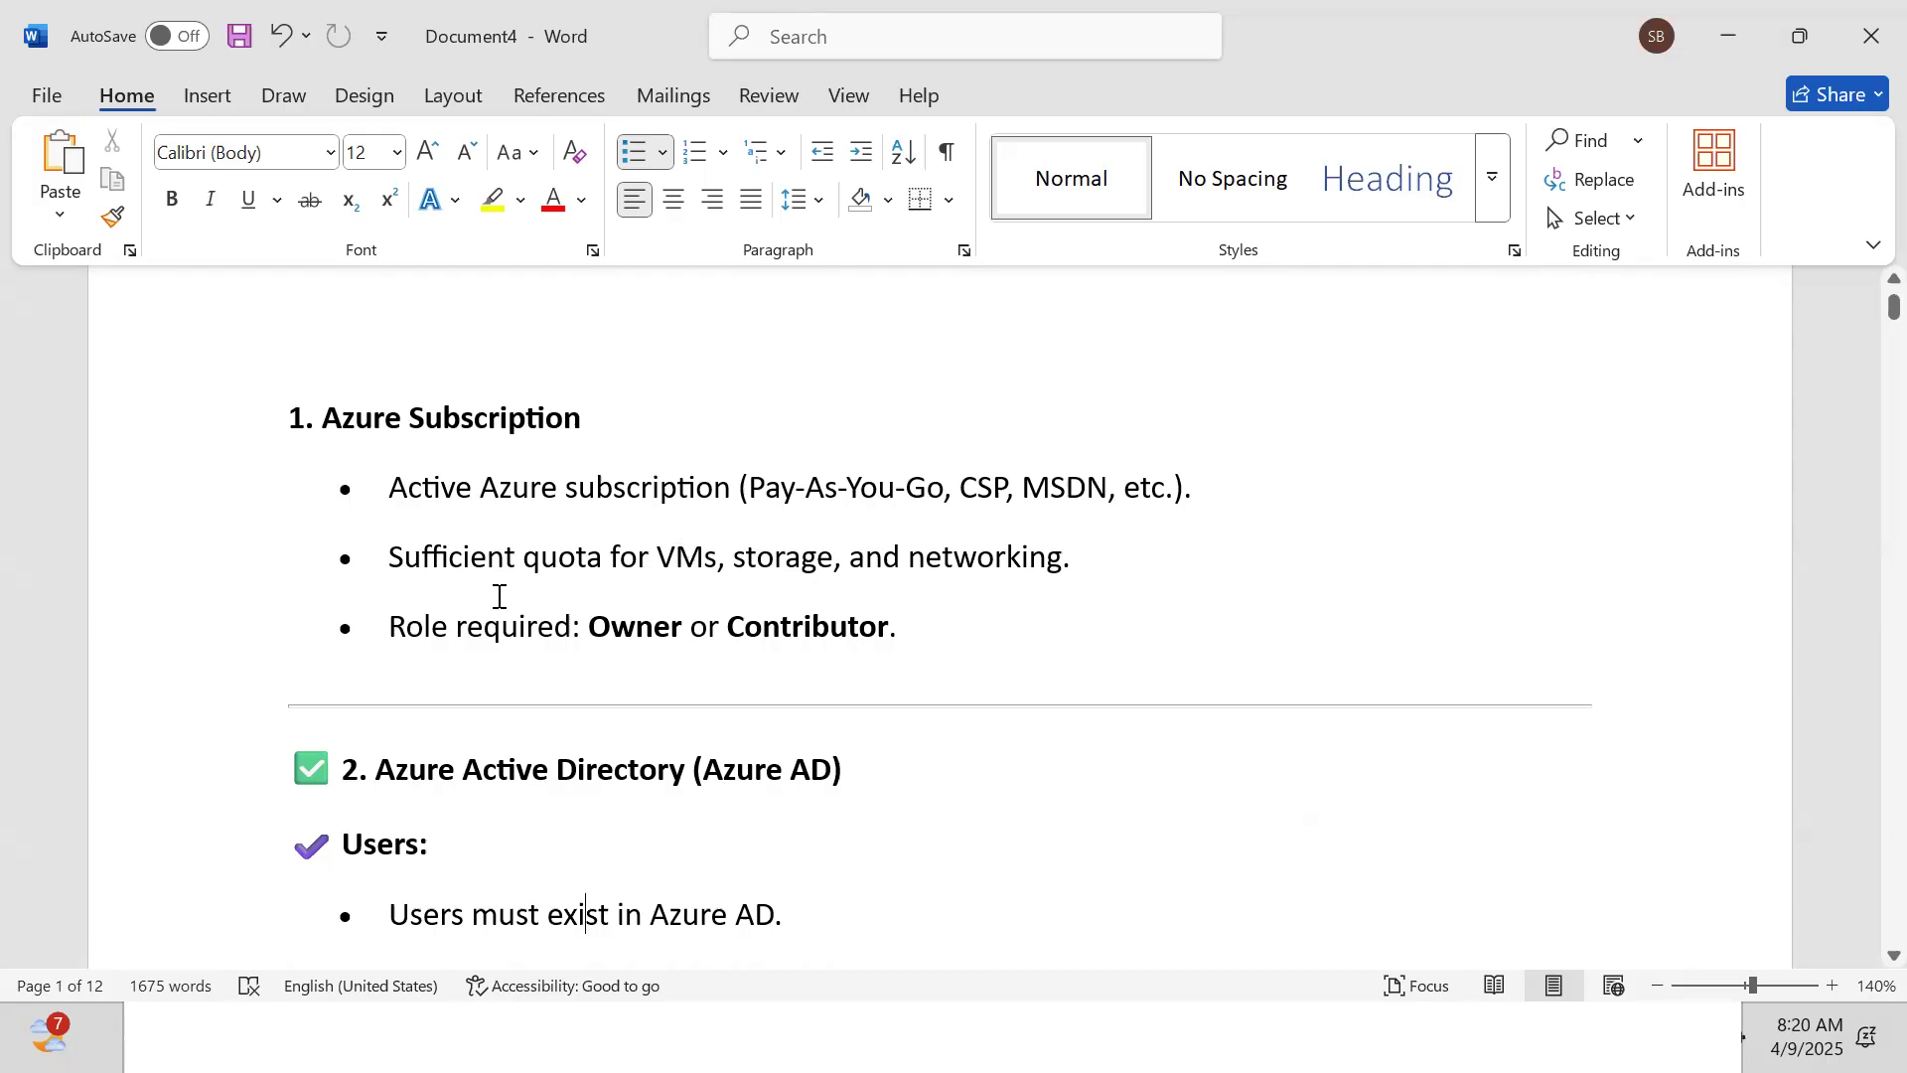
Read down to the Domain Controller ports (389, 445, 88) and Virtual Network requirements
{"action": "key", "text": "End"}
{"action": "type", "text": "Must be assigned to Desktop Application Group (DAG) to access desktops."}
{"action": "key", "text": "Down"}
{"action": "key", "text": "Down"}
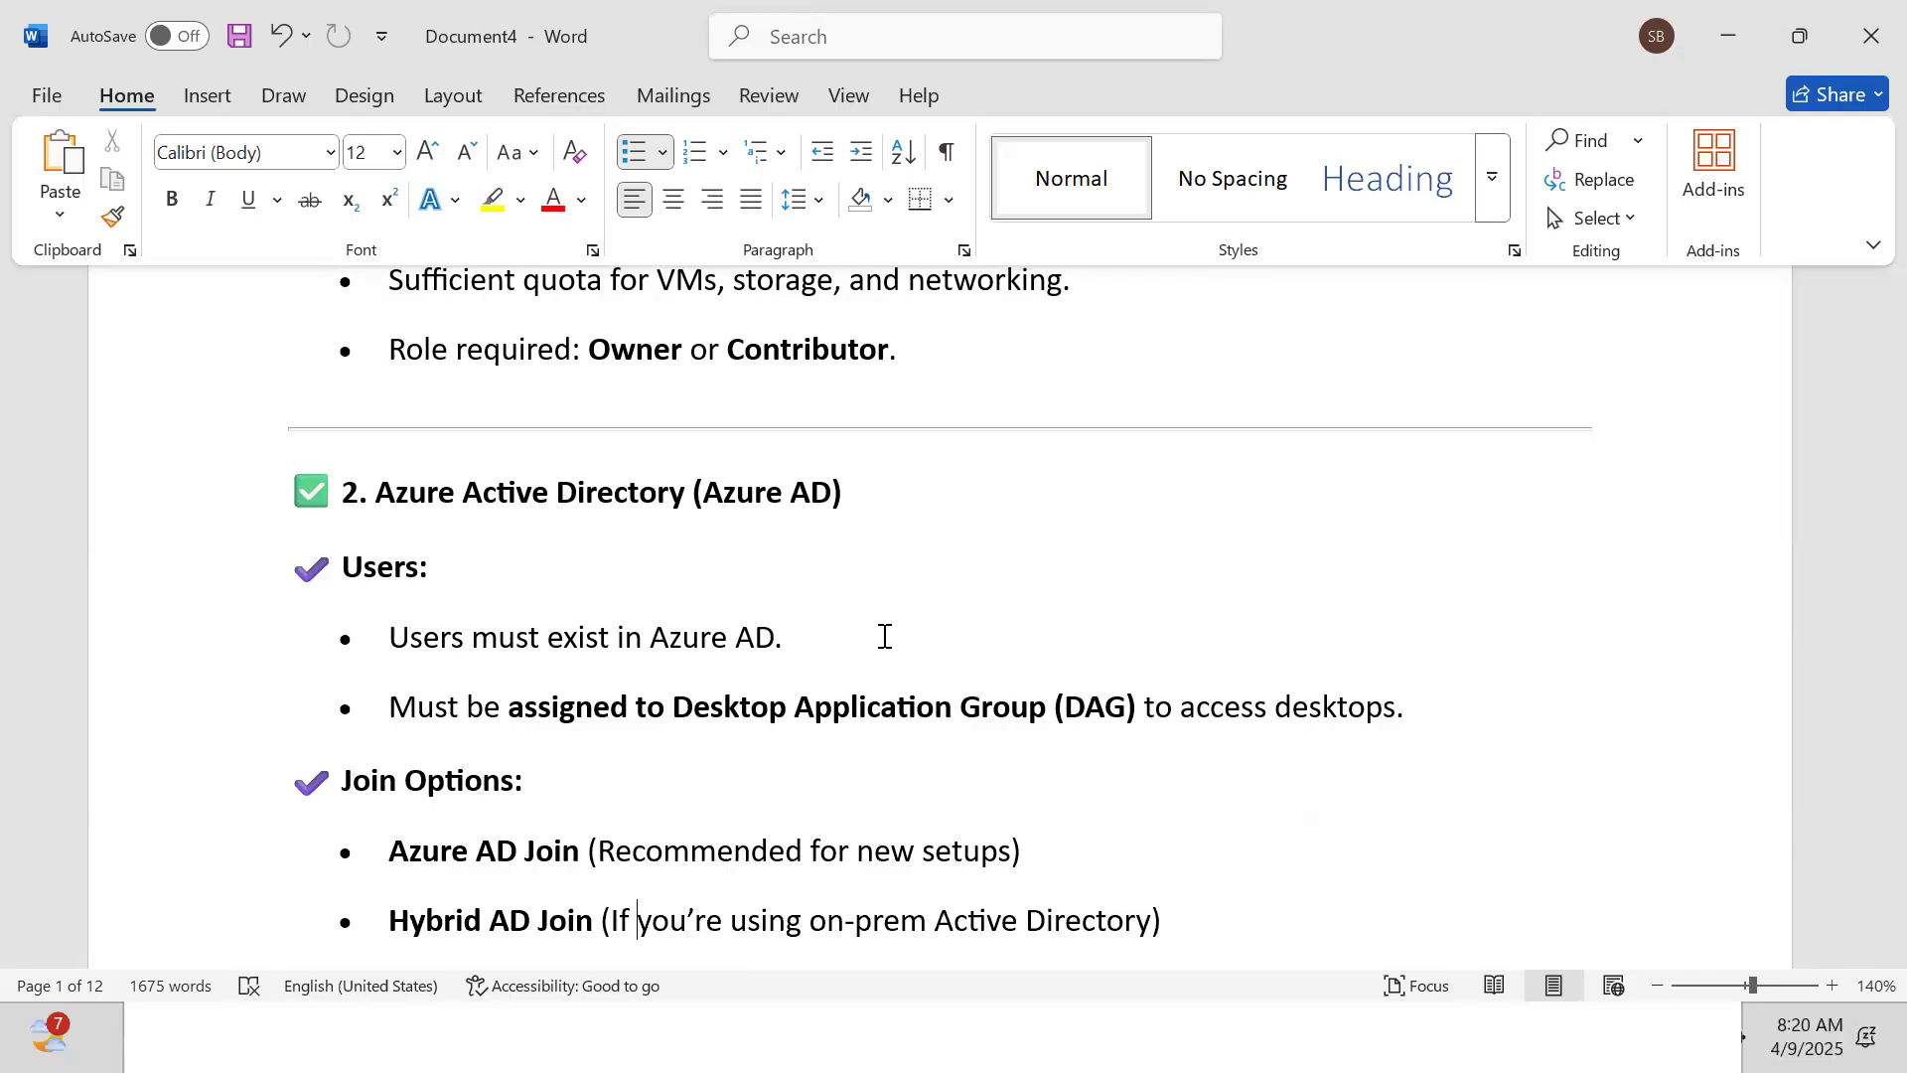
{"action": "scroll", "coordinate": [884, 636], "scroll_direction": "down", "scroll_amount": 3}
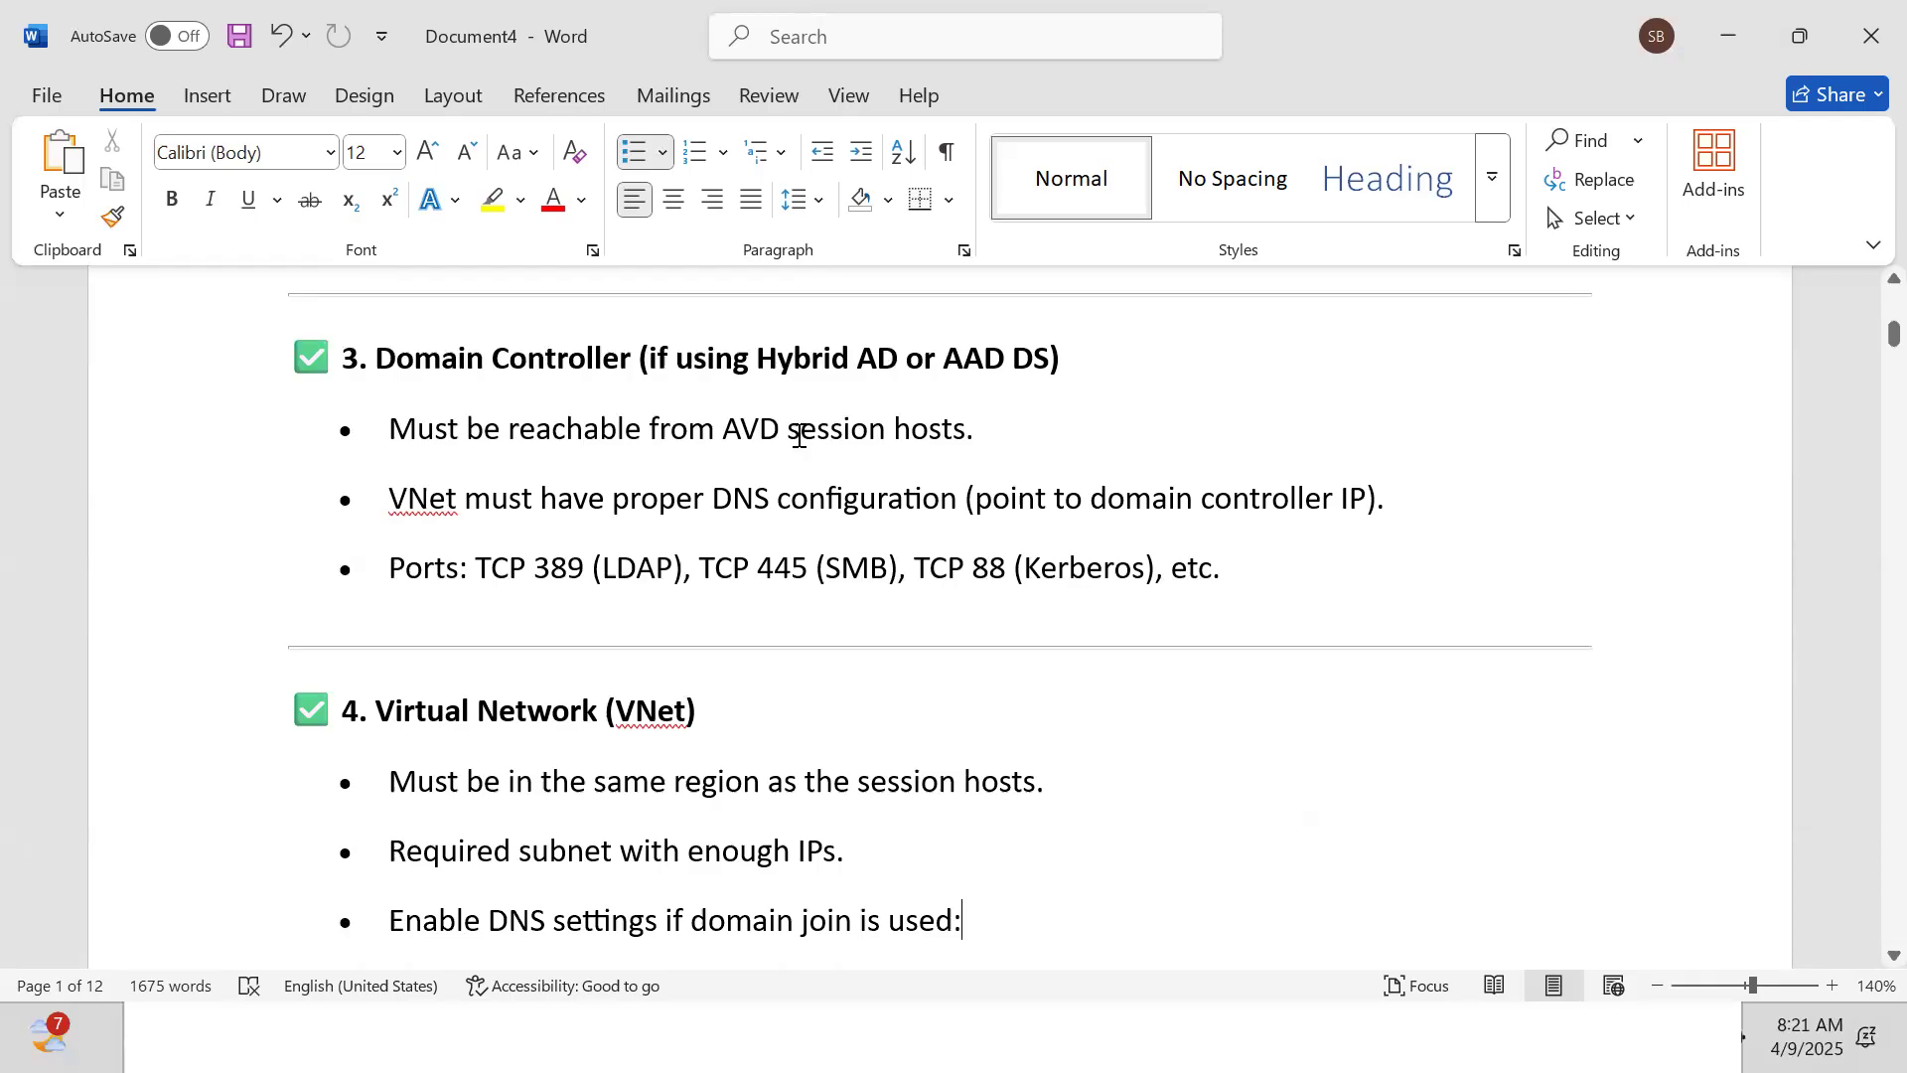
Move through the Virtual Network bullets to the DNS Server line and back to the heading
{"action": "left_click", "coordinate": [841, 687]}
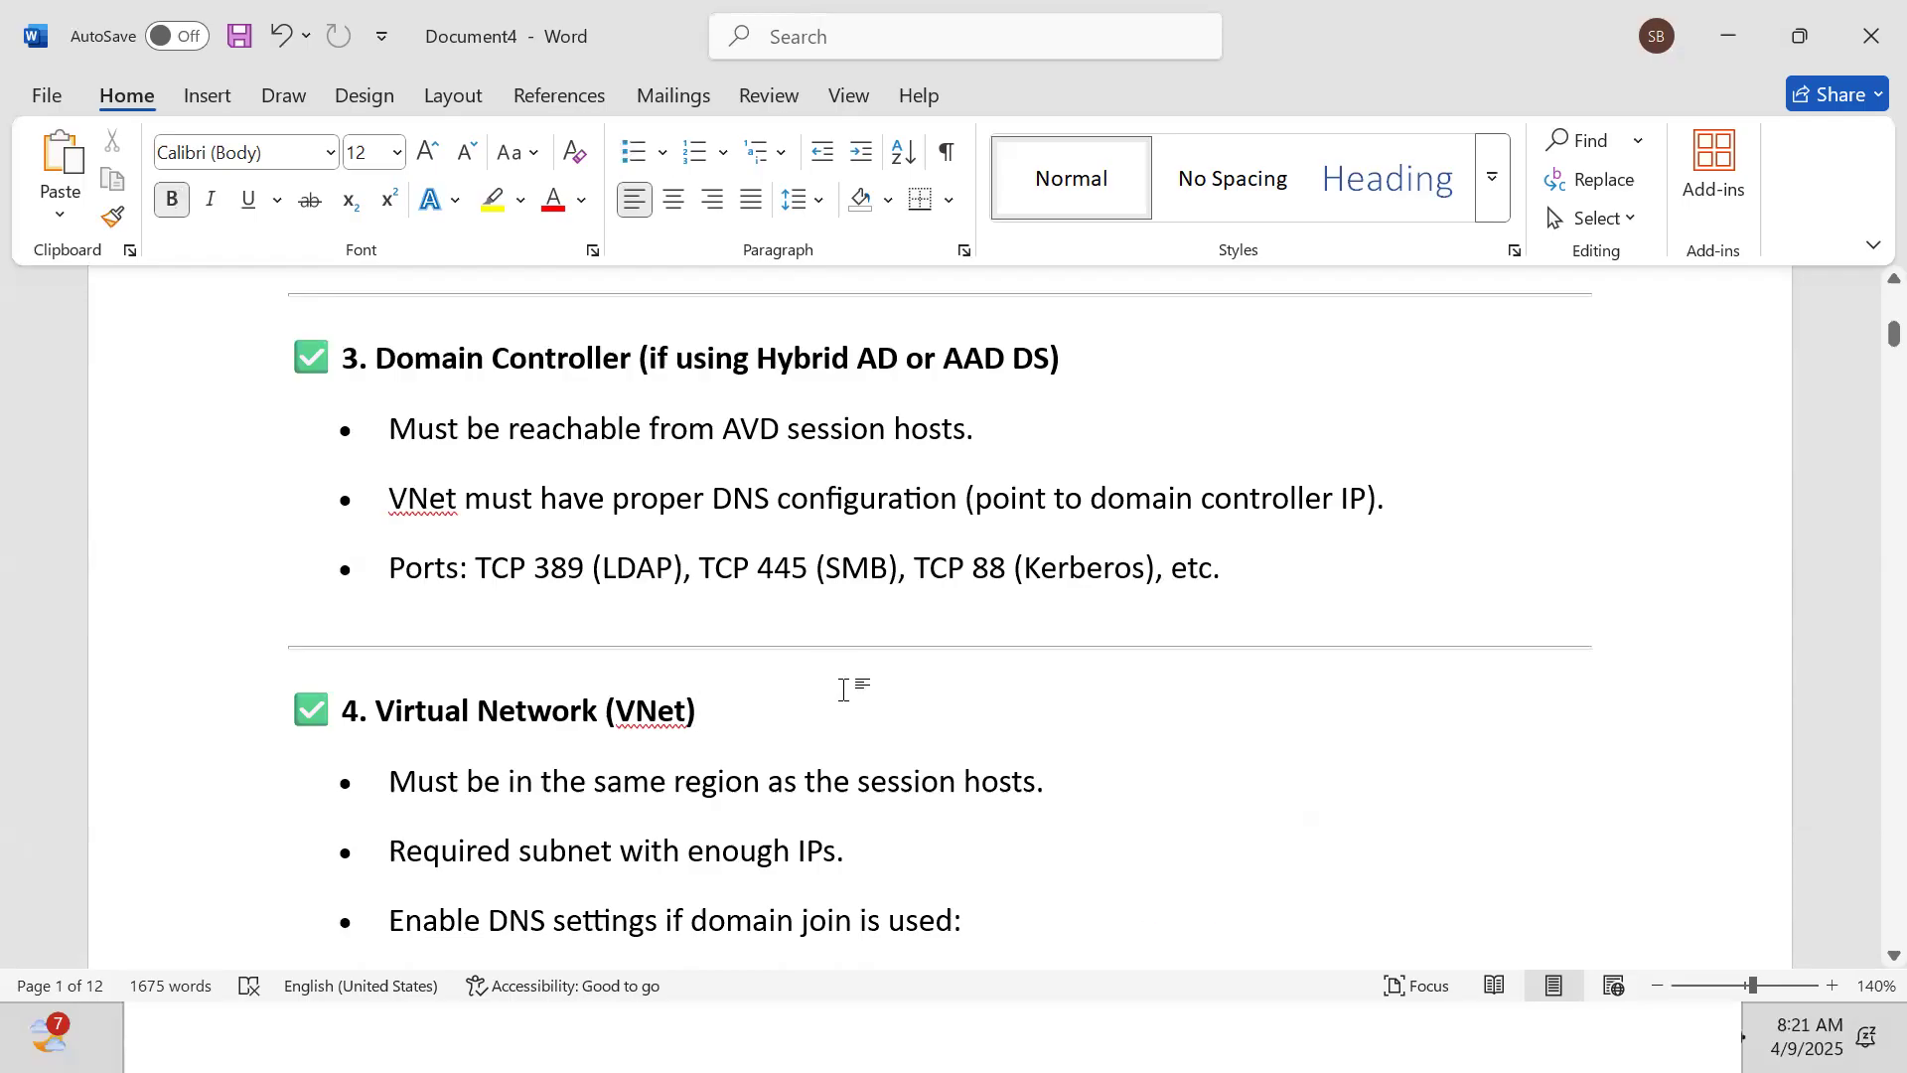
{"action": "key", "text": "Down"}
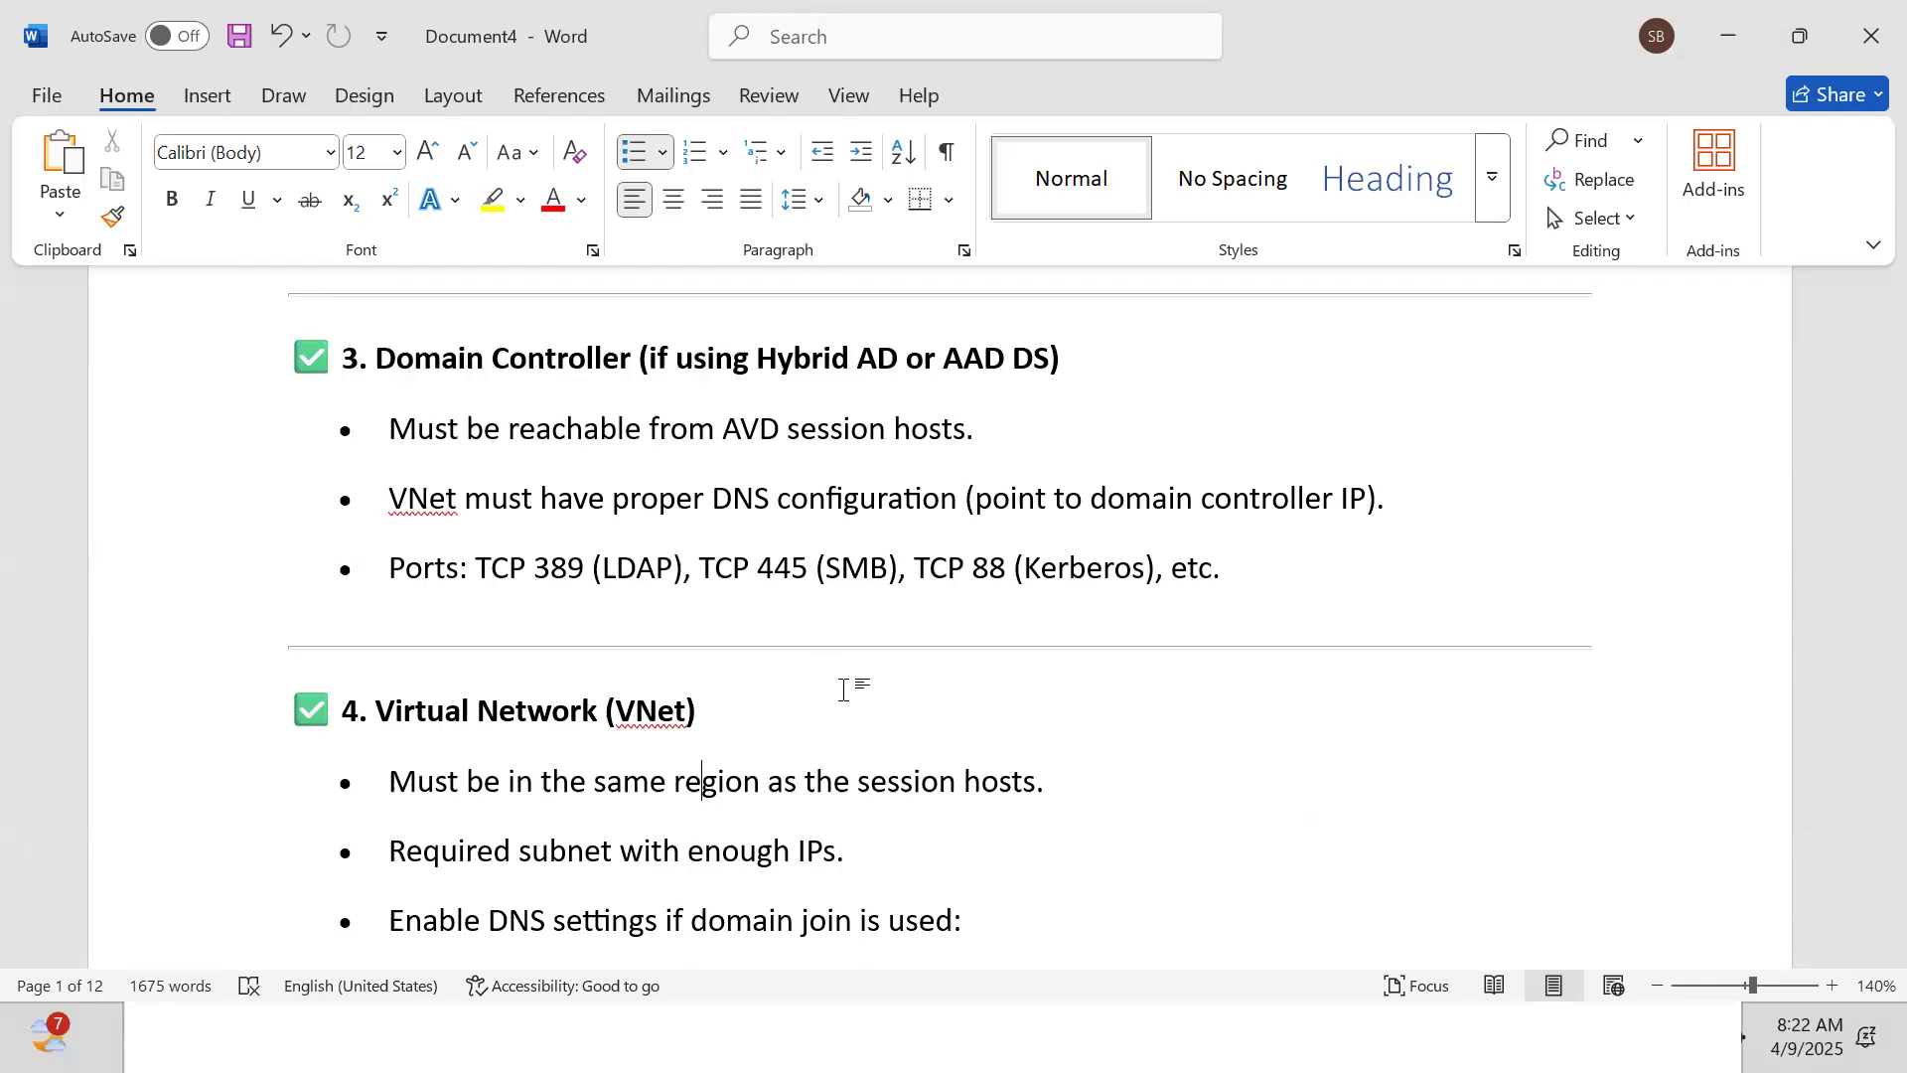
{"action": "key", "text": "Down"}
{"action": "key", "text": "Down"}
{"action": "key", "text": "Down"}
{"action": "key", "text": "Down"}
{"action": "key", "text": "Down"}
{"action": "key", "text": "Up"}
{"action": "key", "text": "Up"}
{"action": "key", "text": "Up"}
{"action": "key", "text": "Up"}
{"action": "key", "text": "Up"}
{"action": "key", "text": "Up"}
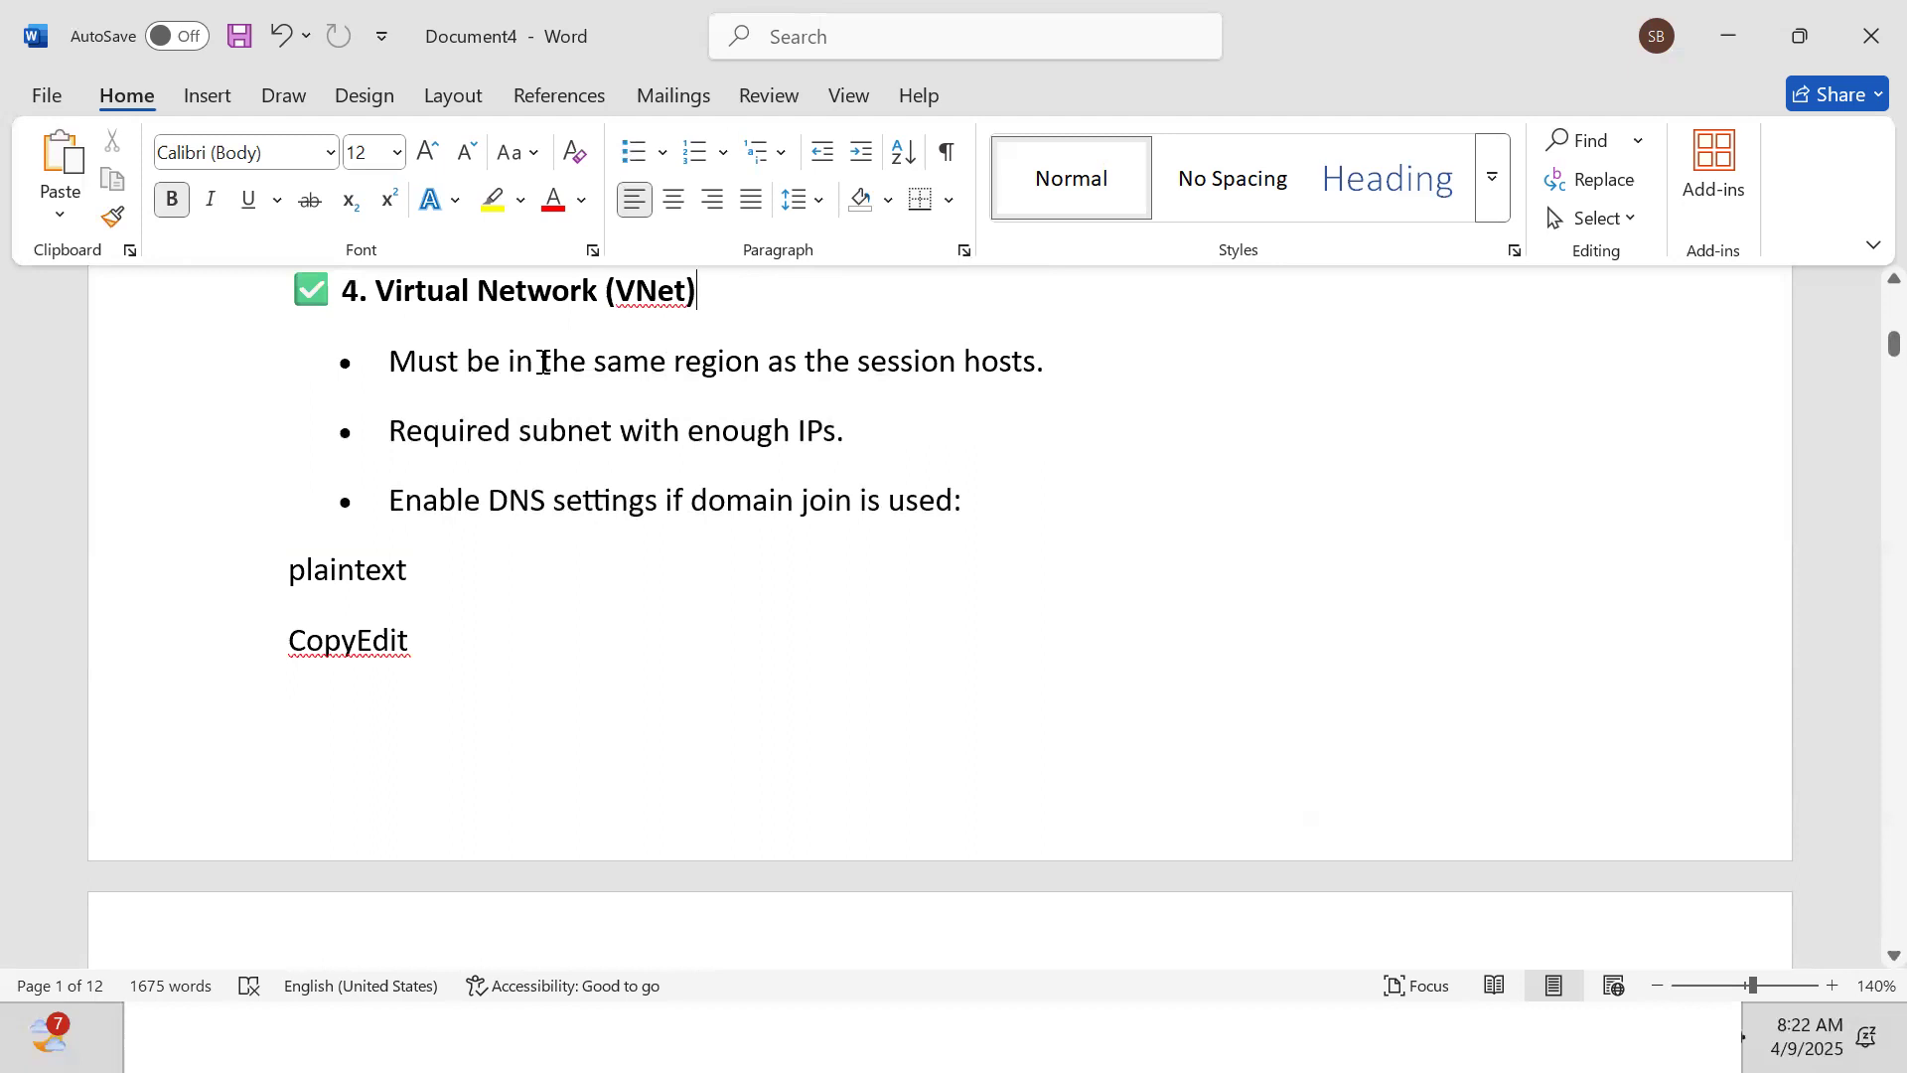
Read down to section 5's supported Windows images for AVD
{"action": "left_click", "coordinate": [627, 395]}
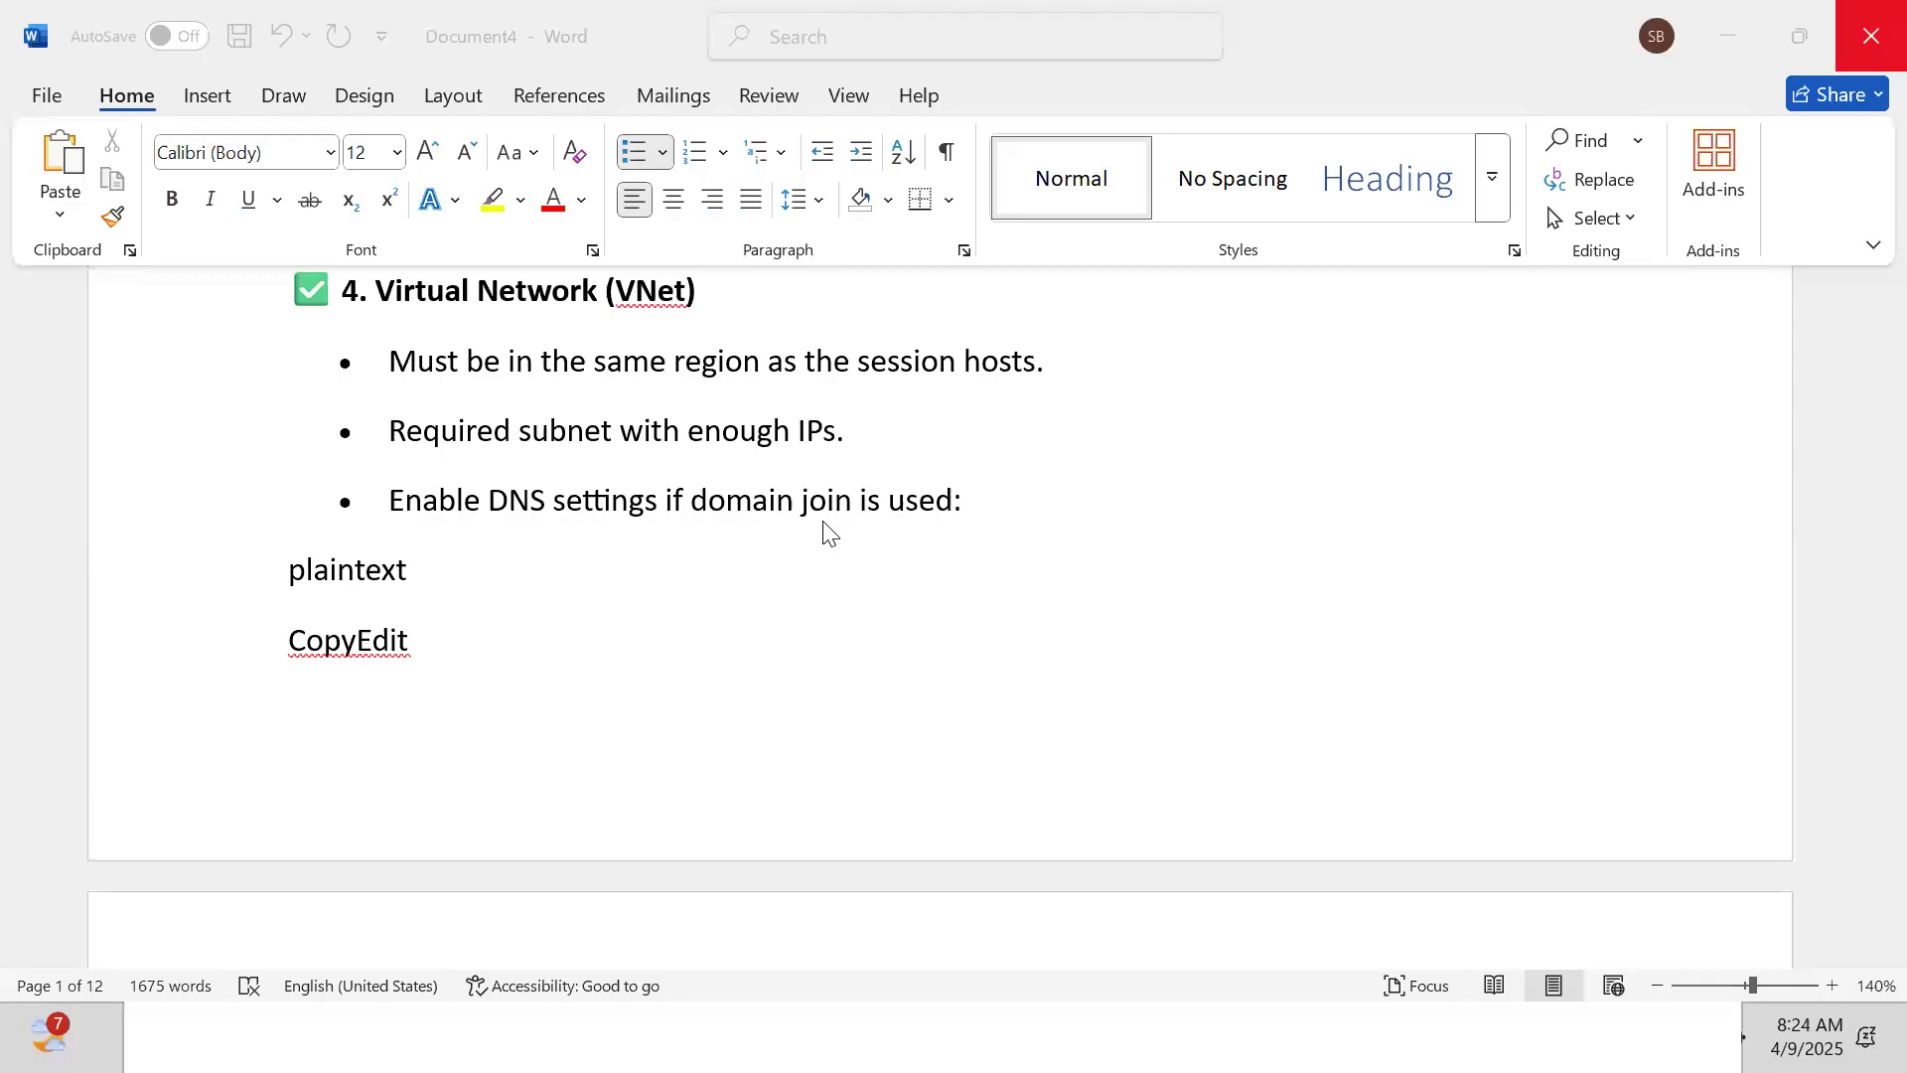
{"action": "key", "text": "Down"}
{"action": "key", "text": "Down"}
{"action": "key", "text": "Down"}
{"action": "key", "text": "Down"}
{"action": "key", "text": "Down"}
{"action": "key", "text": "Down"}
{"action": "key", "text": "Down"}
{"action": "key", "text": "Down"}
{"action": "key", "text": "Down"}
{"action": "key", "text": "Down"}
{"action": "key", "text": "Down"}
{"action": "key", "text": "Down"}
{"action": "key", "text": "Down"}
{"action": "key", "text": "Down"}
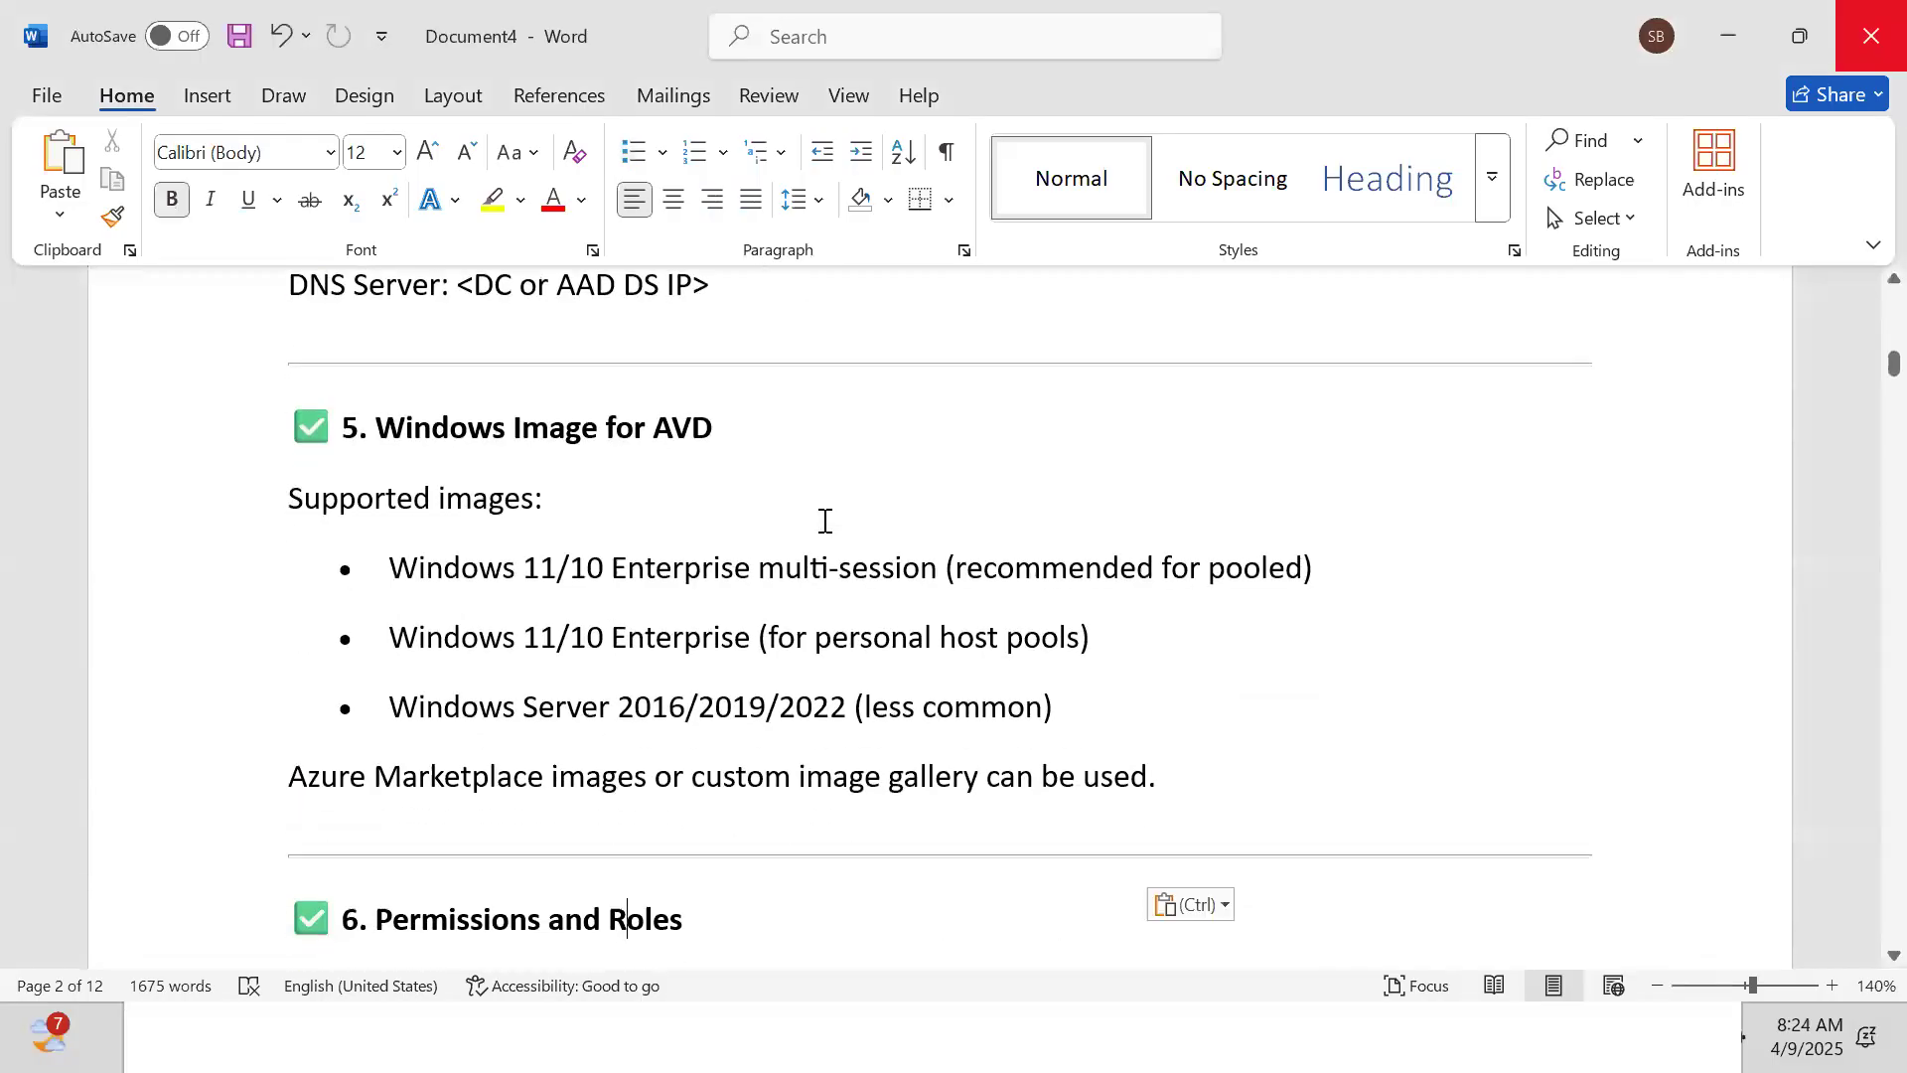
Step through the roles table and the Licensing options down to section 8 Client Access
{"action": "key", "text": "Down"}
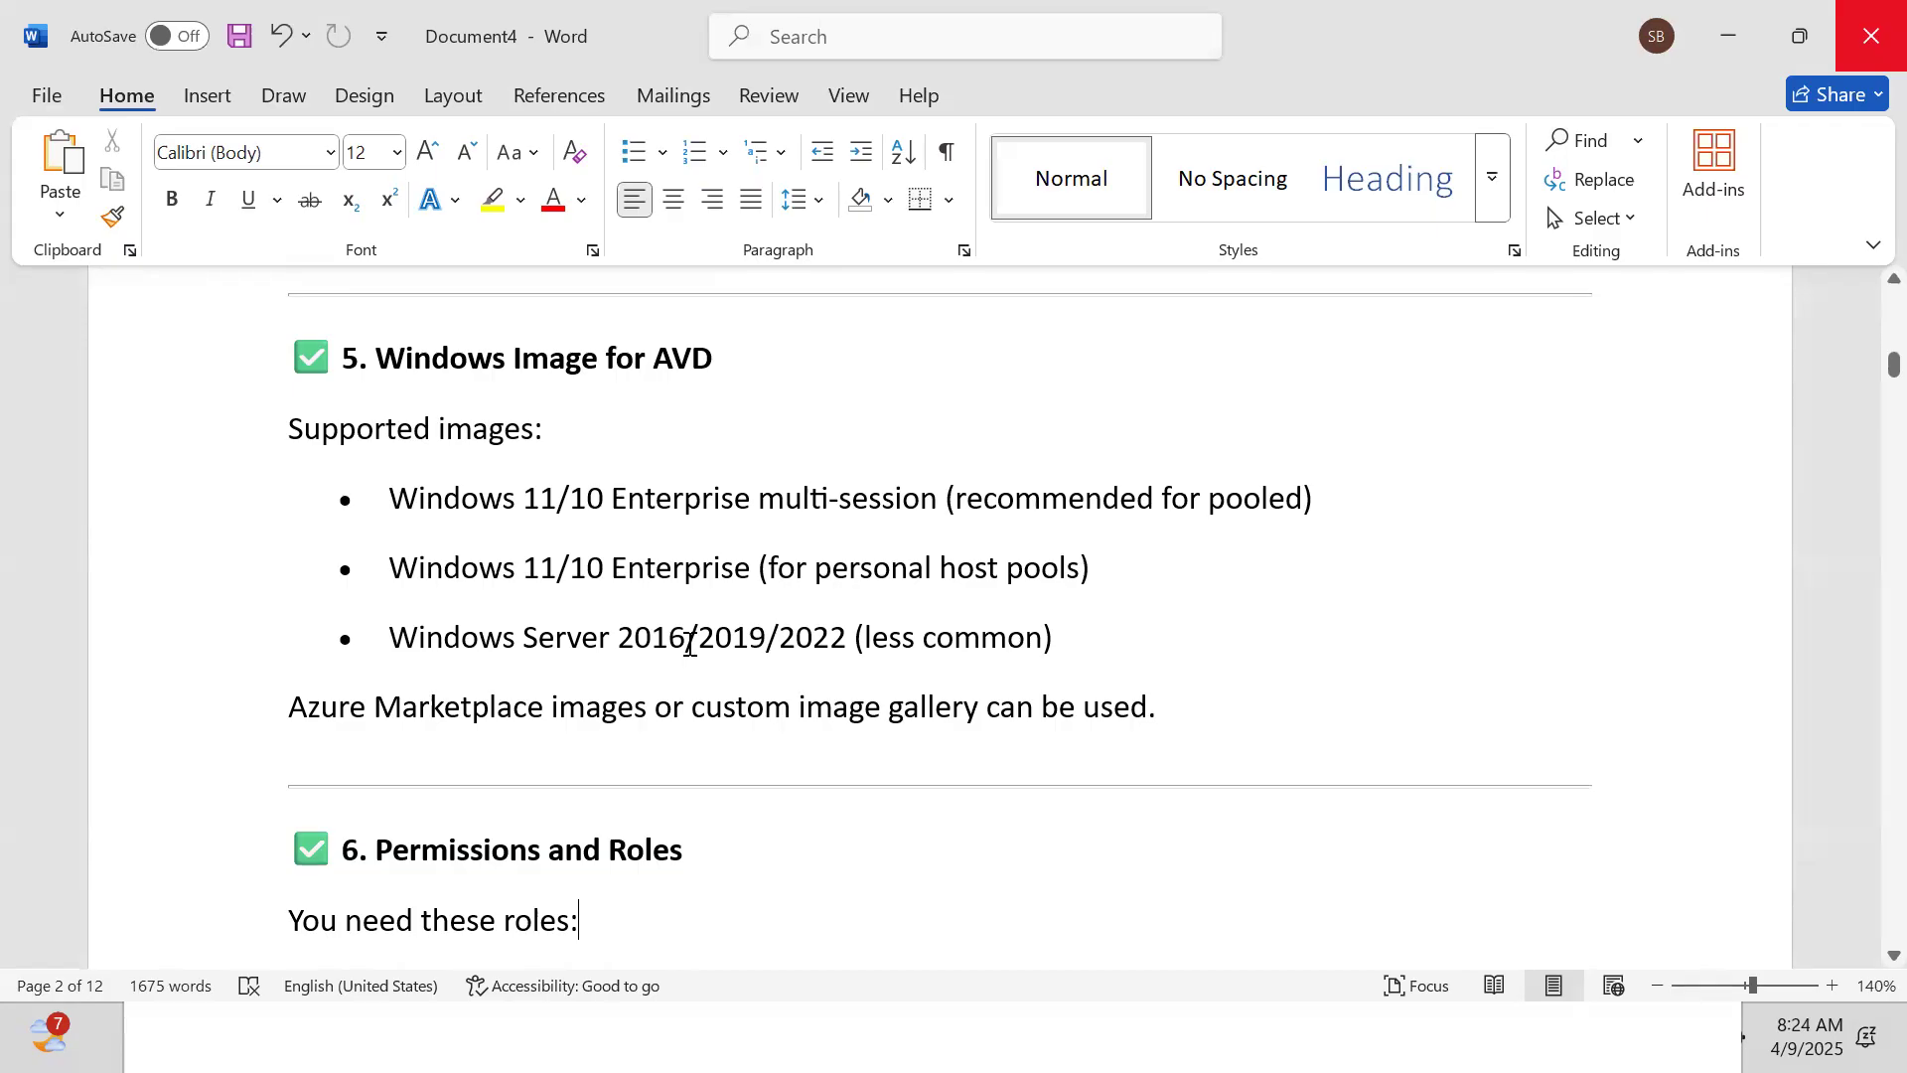
{"action": "key", "text": "Down"}
{"action": "key", "text": "Down"}
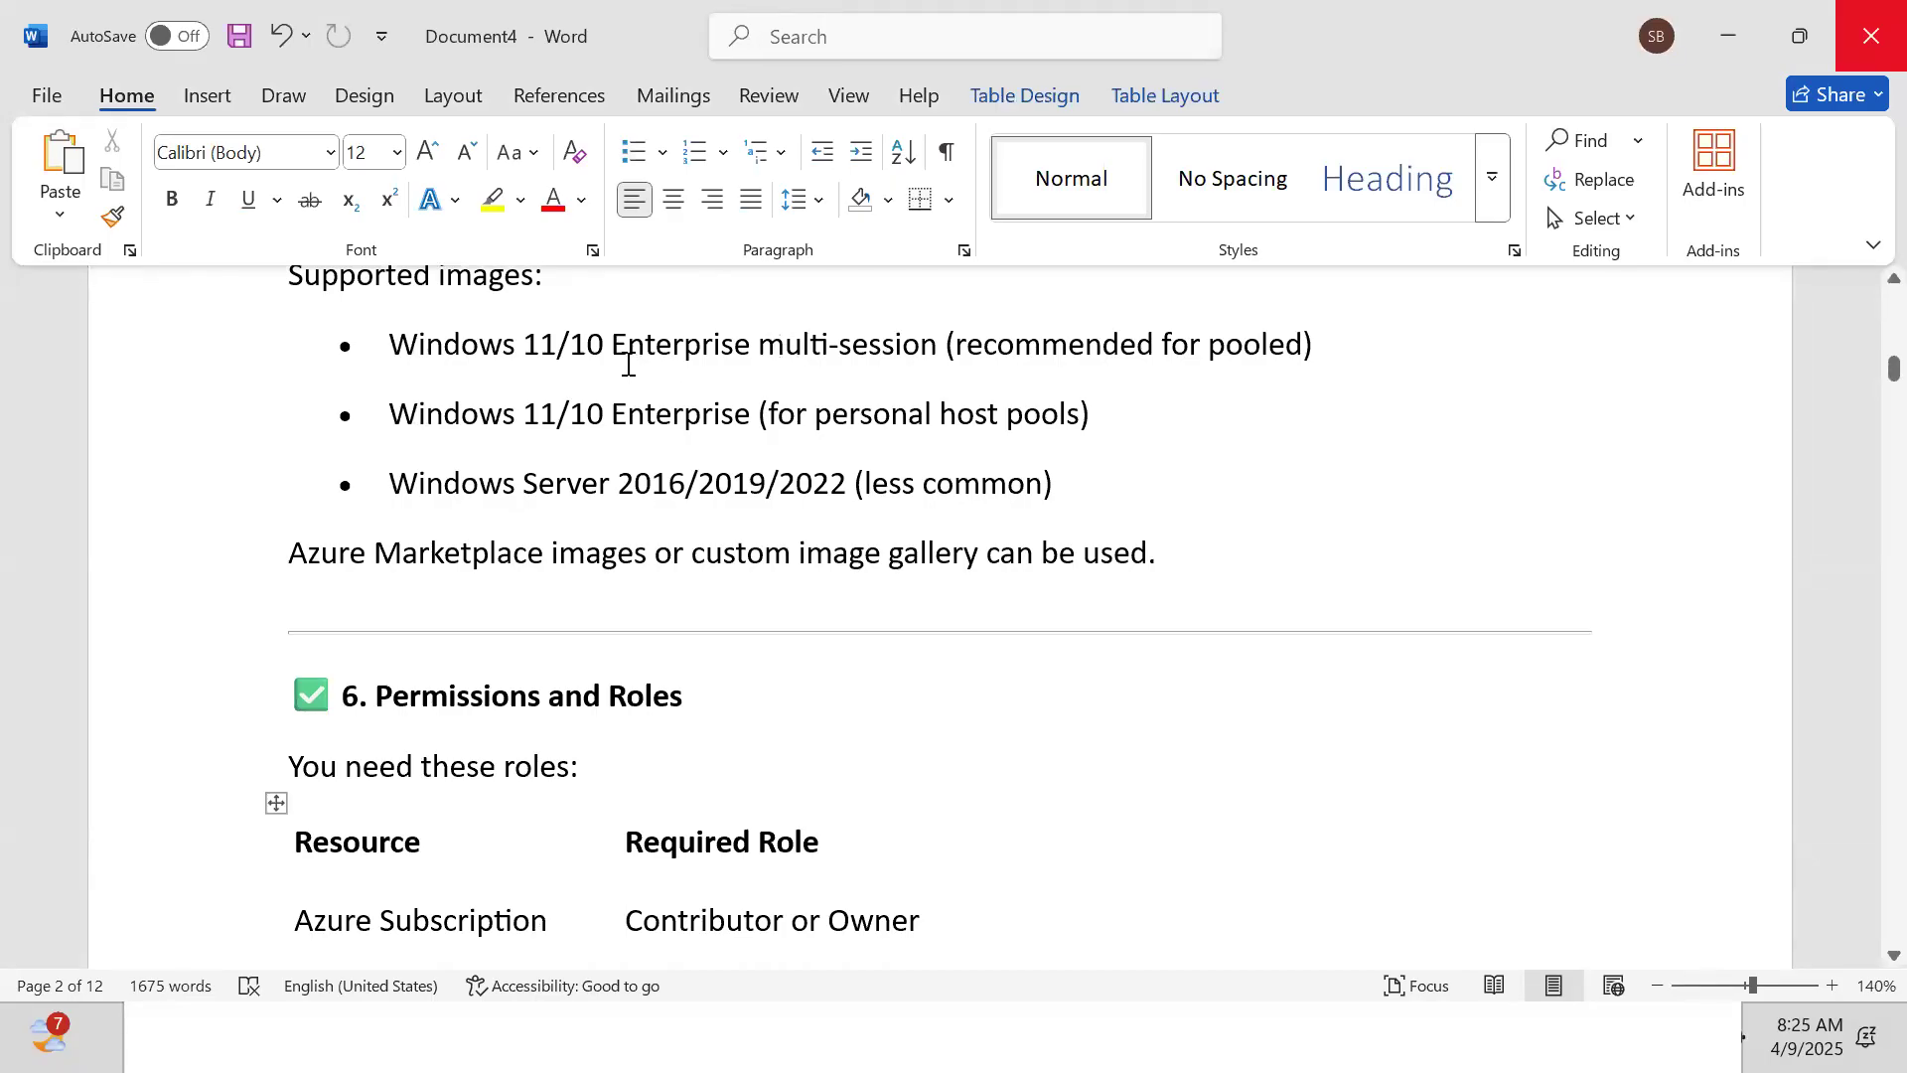
{"action": "key", "text": "Down"}
{"action": "key", "text": "Down"}
{"action": "key", "text": "Down"}
{"action": "key", "text": "Down"}
{"action": "key", "text": "Down"}
{"action": "key", "text": "Down"}
{"action": "key", "text": "Down"}
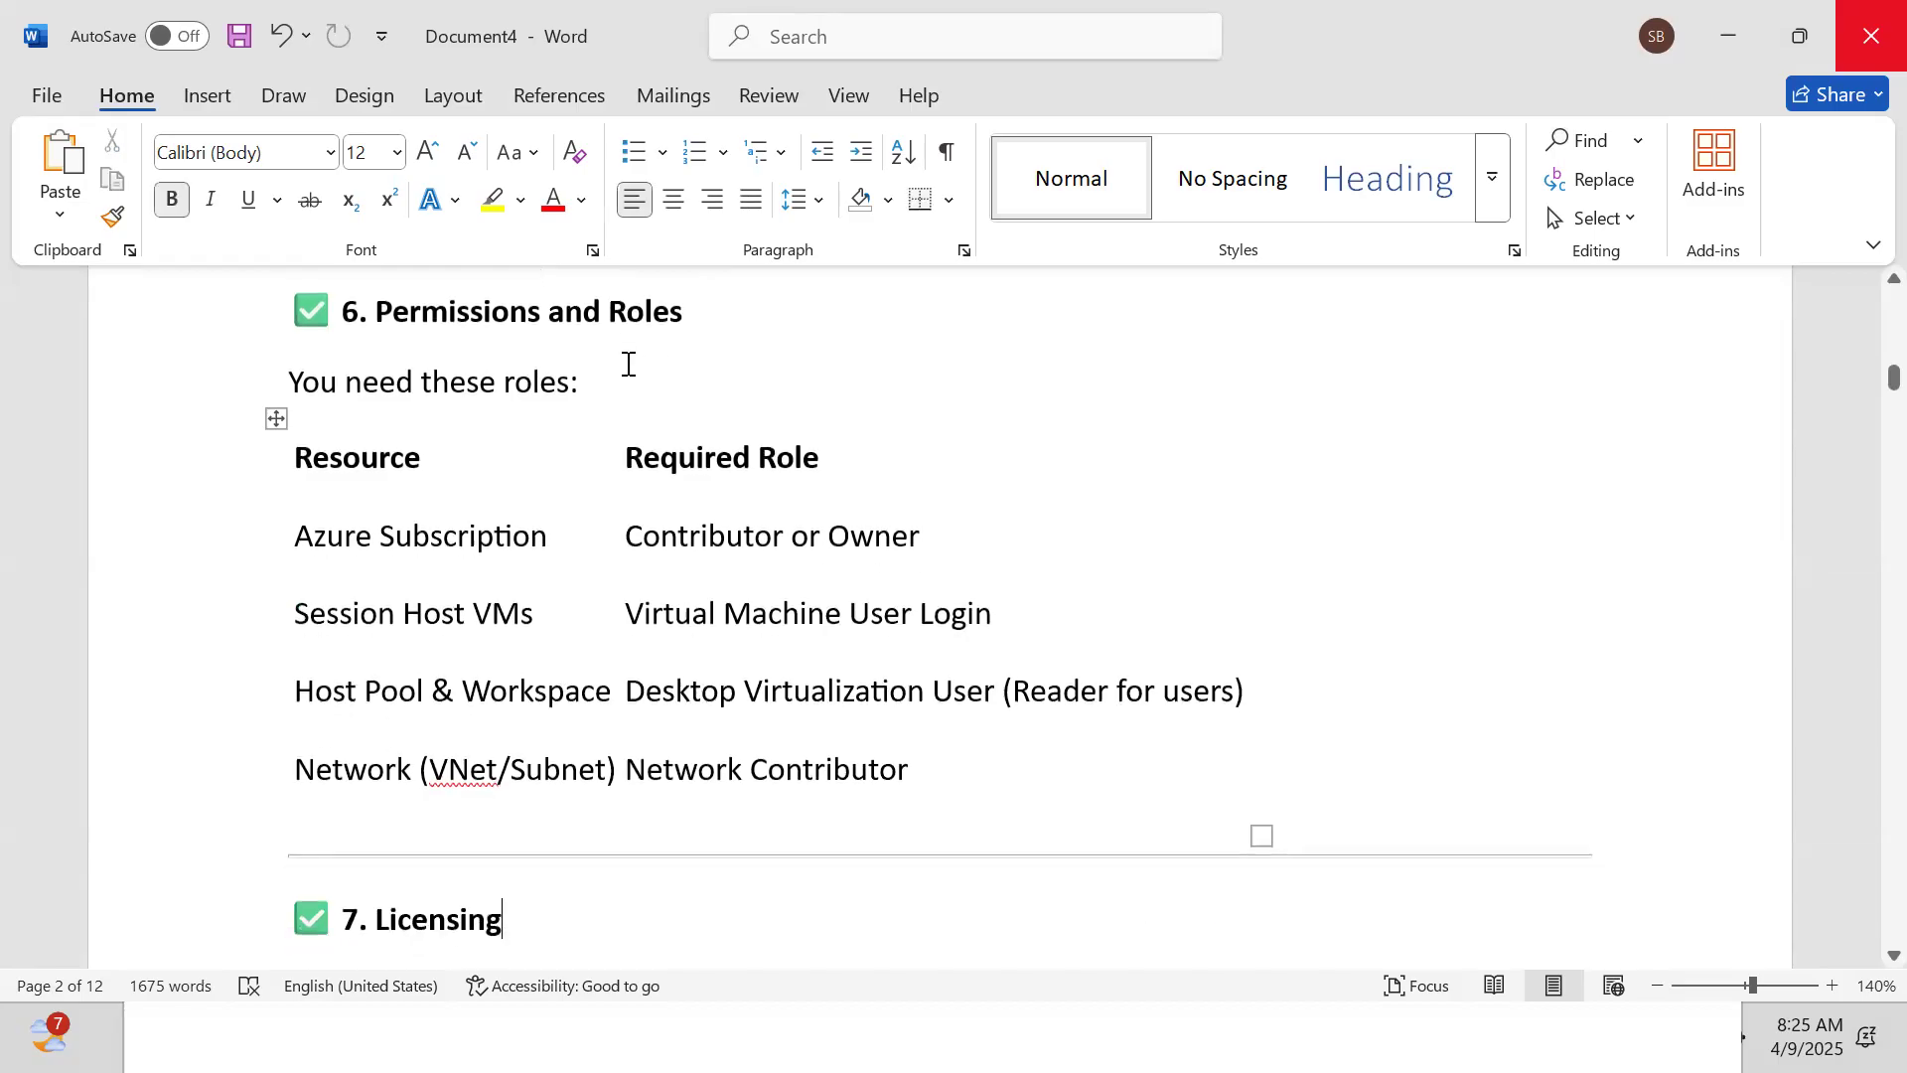
{"action": "key", "text": "Down"}
{"action": "key", "text": "Down"}
{"action": "key", "text": "Down"}
{"action": "key", "text": "Down"}
{"action": "key", "text": "Down"}
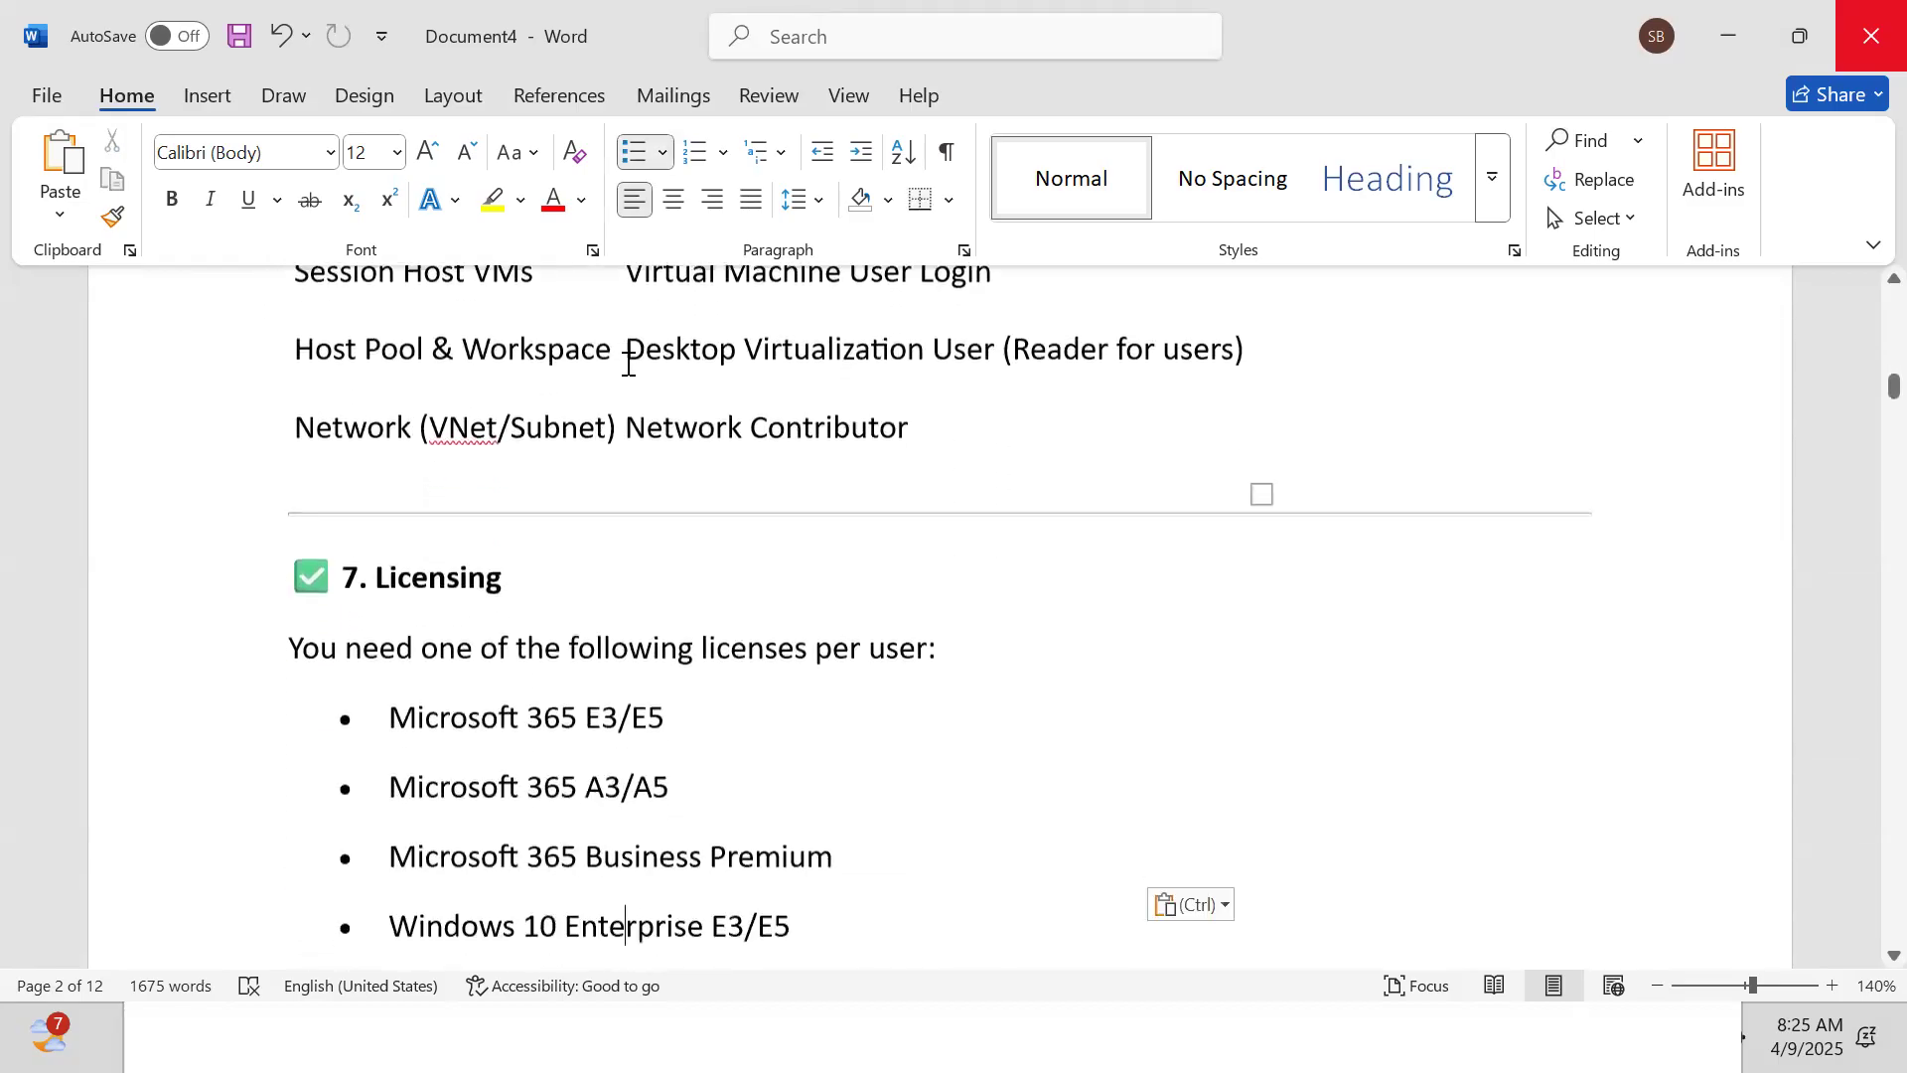
{"action": "key", "text": "Down"}
{"action": "key", "text": "Down"}
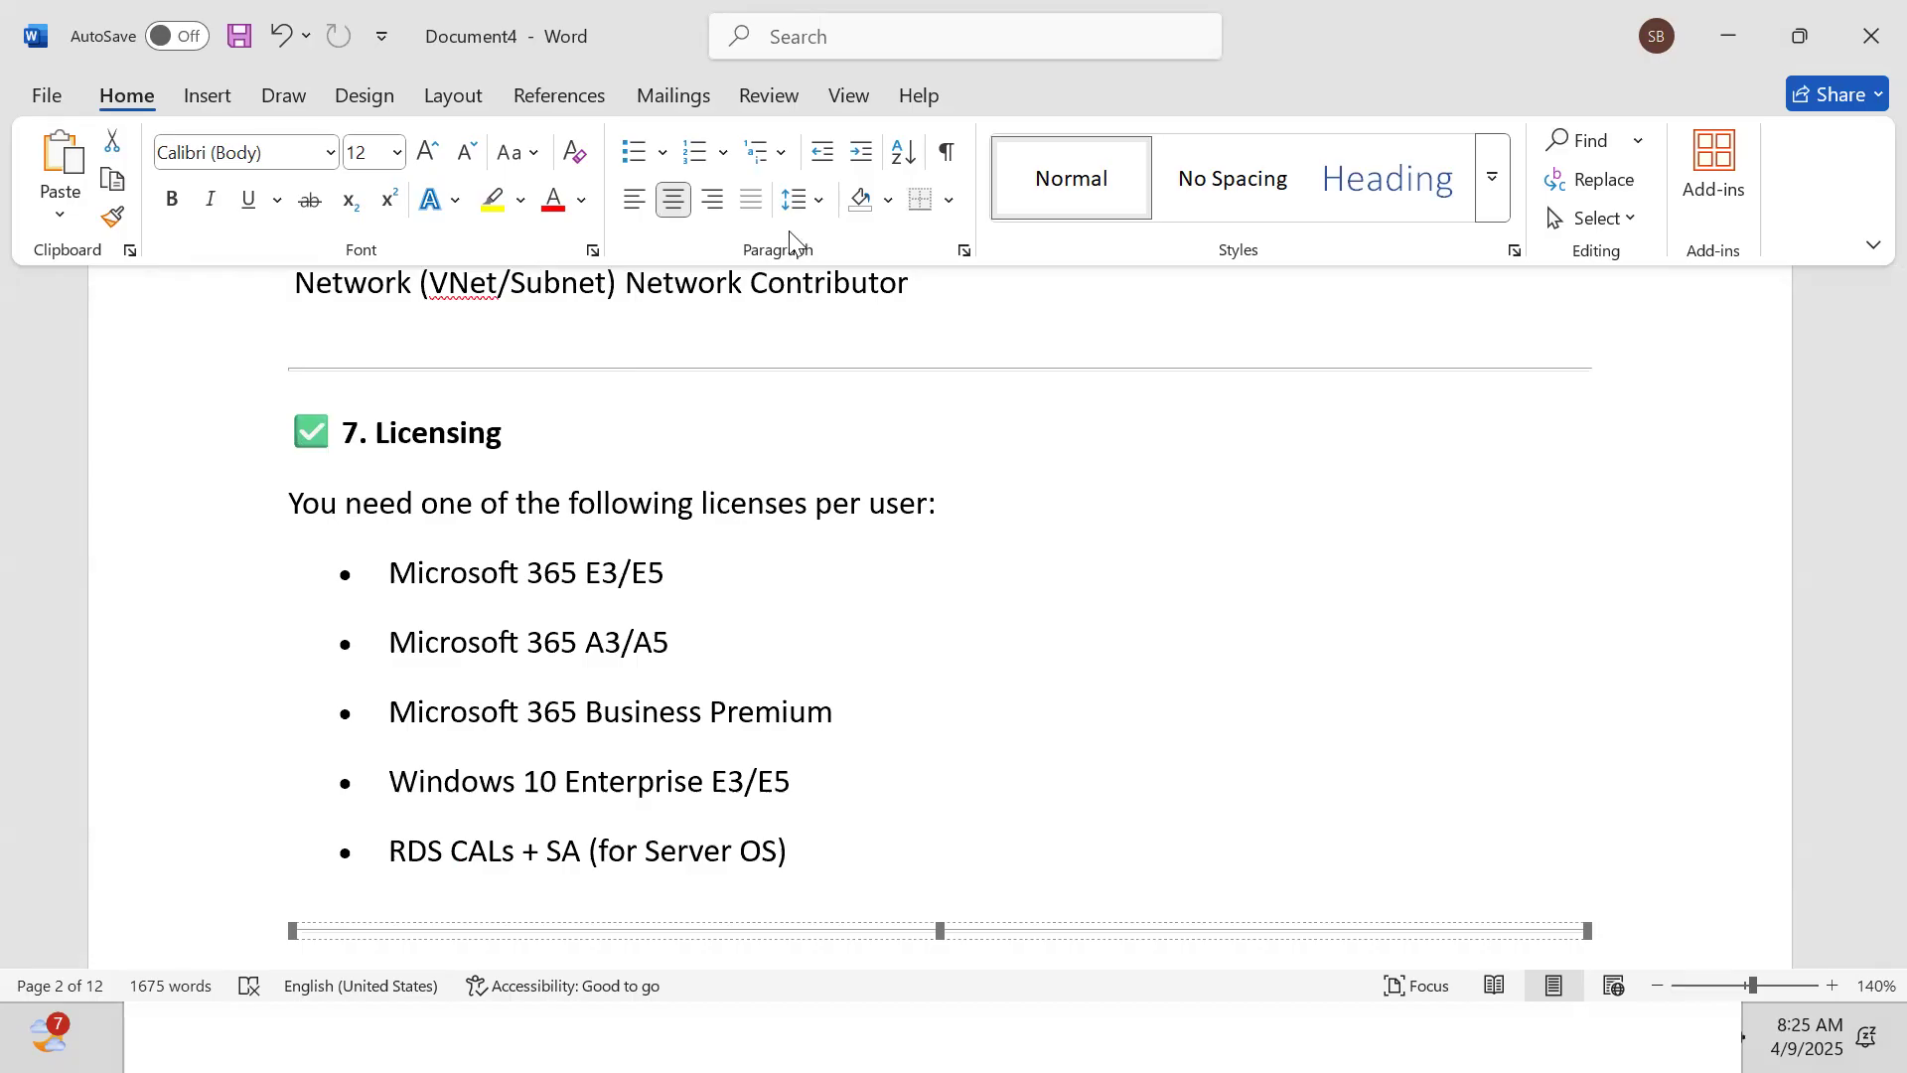
{"action": "key", "text": "ctrl+v"}
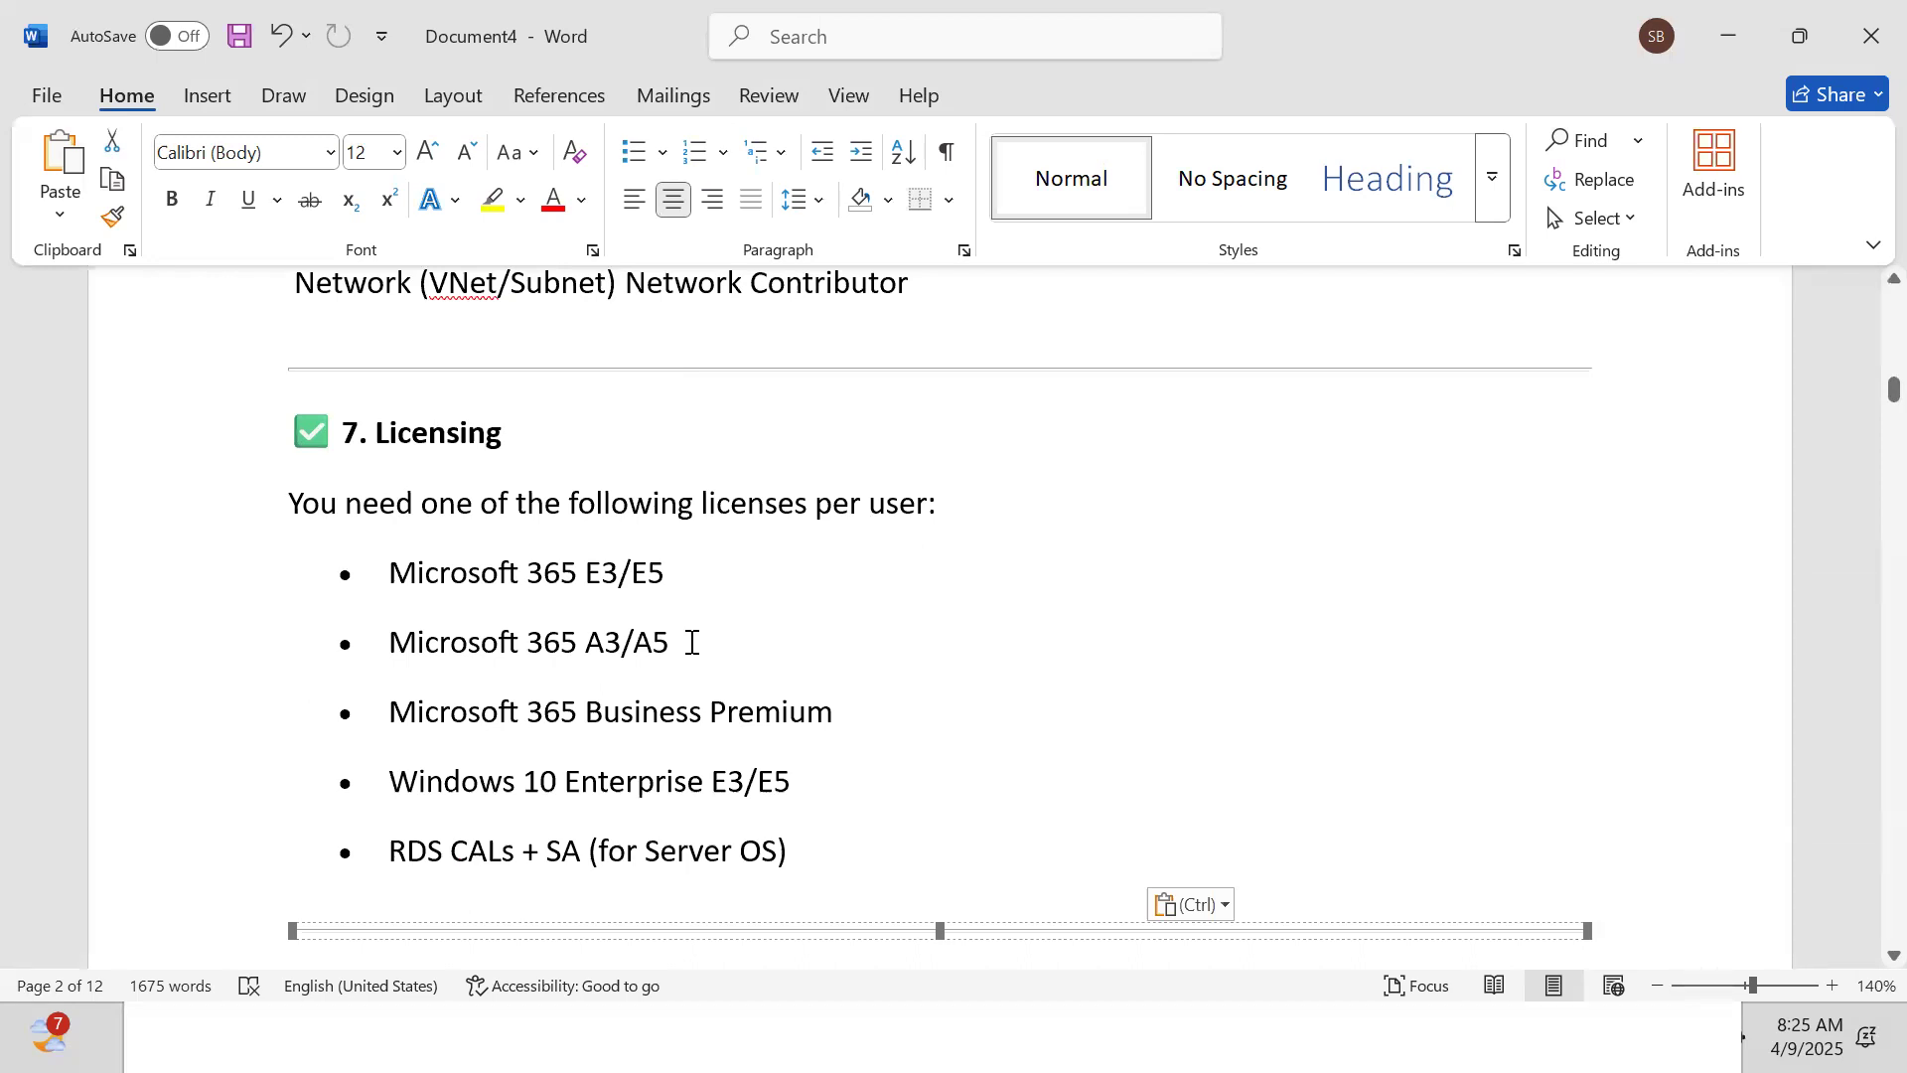
{"action": "key", "text": "Down"}
{"action": "key", "text": "Down"}
{"action": "key", "text": "Down"}
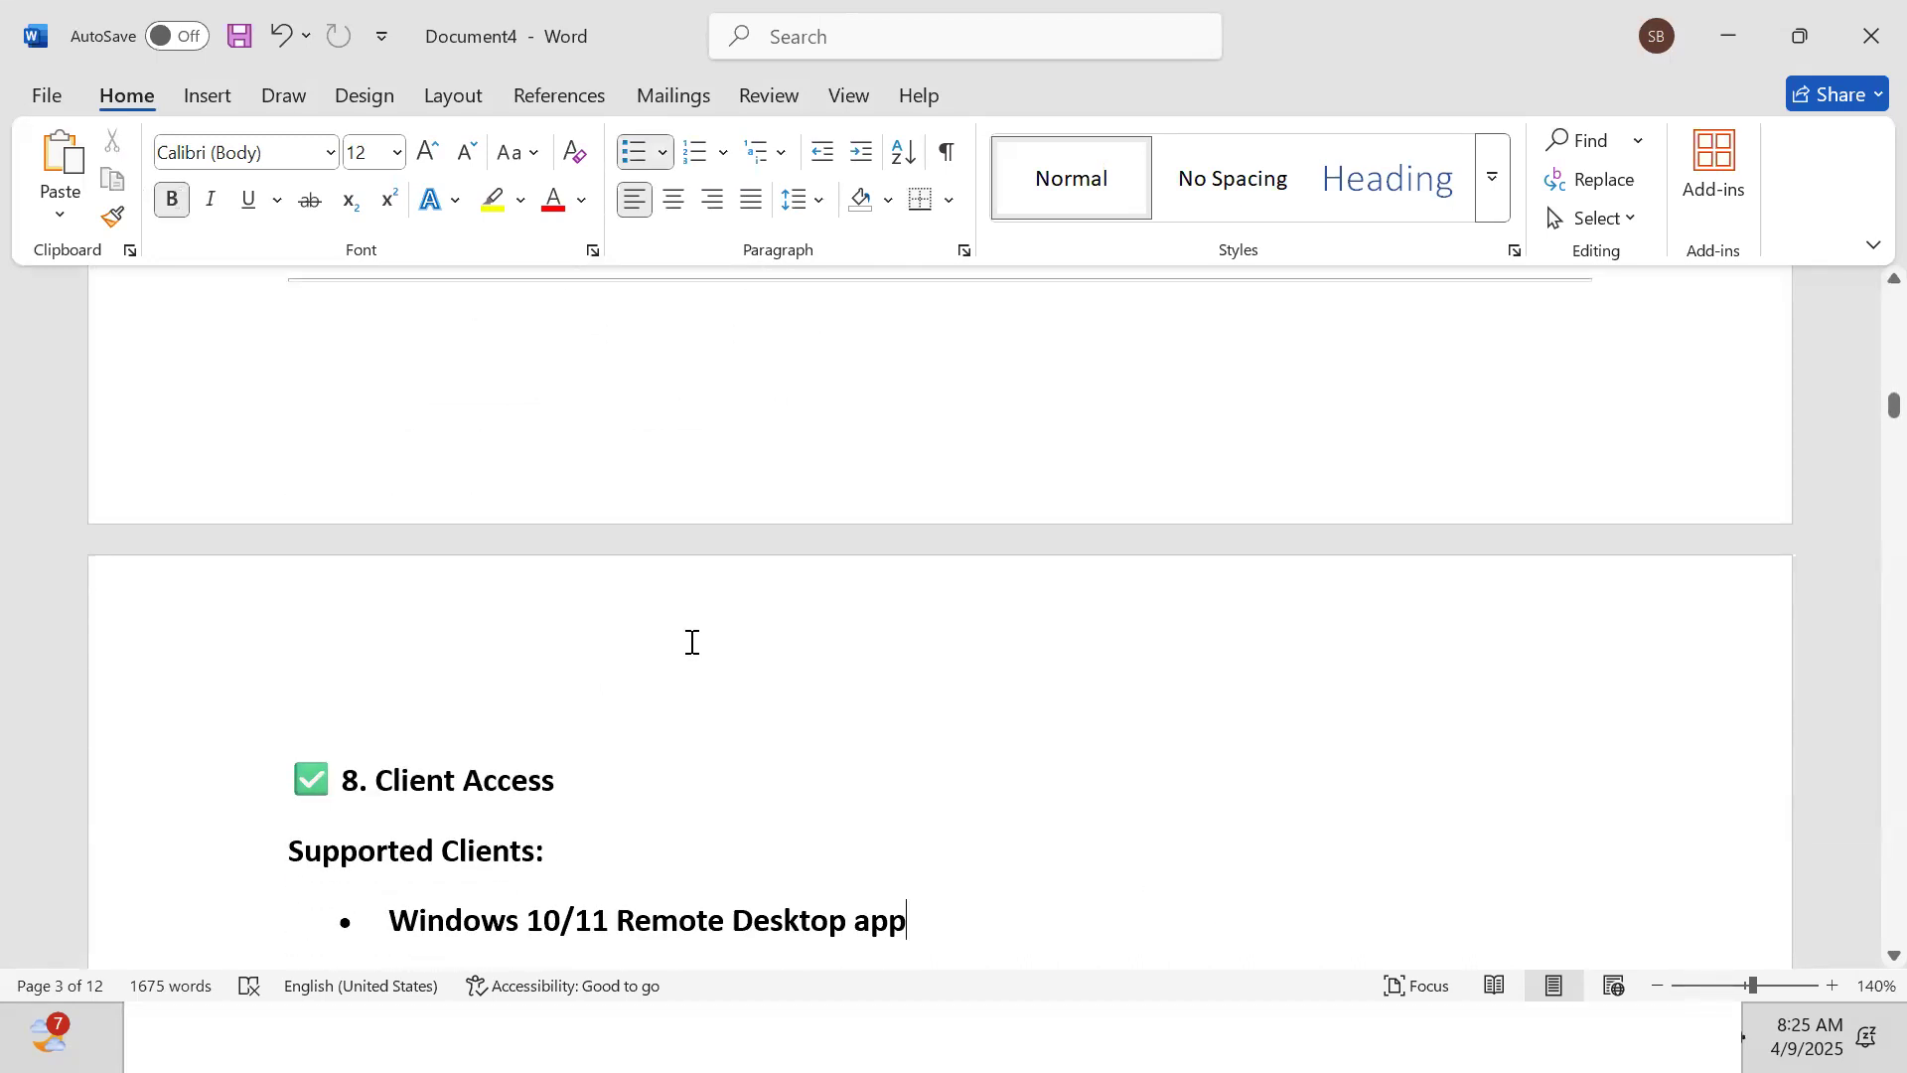
Move past the supported clients and FSLogix bullets to the section 10 Azure resource table
{"action": "key", "text": "Down"}
{"action": "key", "text": "Down"}
{"action": "key", "text": "Down"}
{"action": "key", "text": "End"}
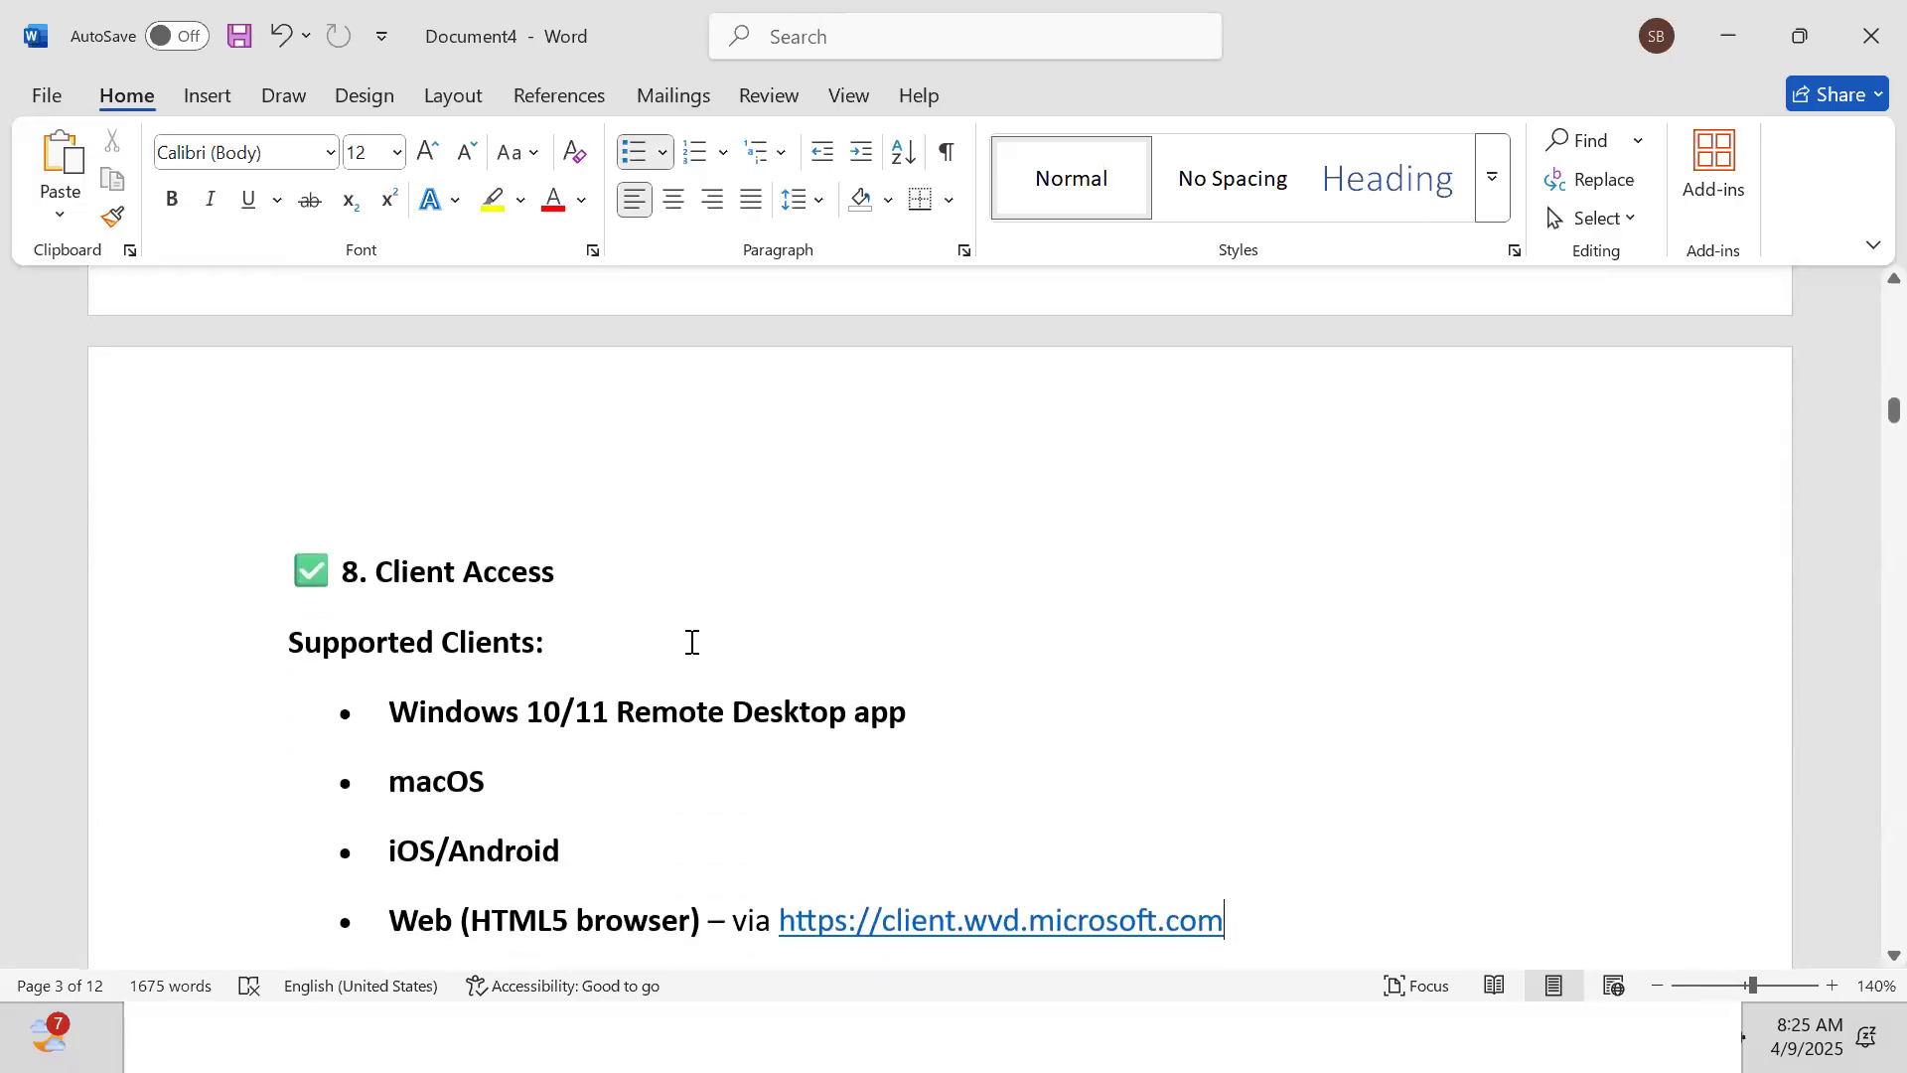
{"action": "key", "text": "Down"}
{"action": "key", "text": "Down"}
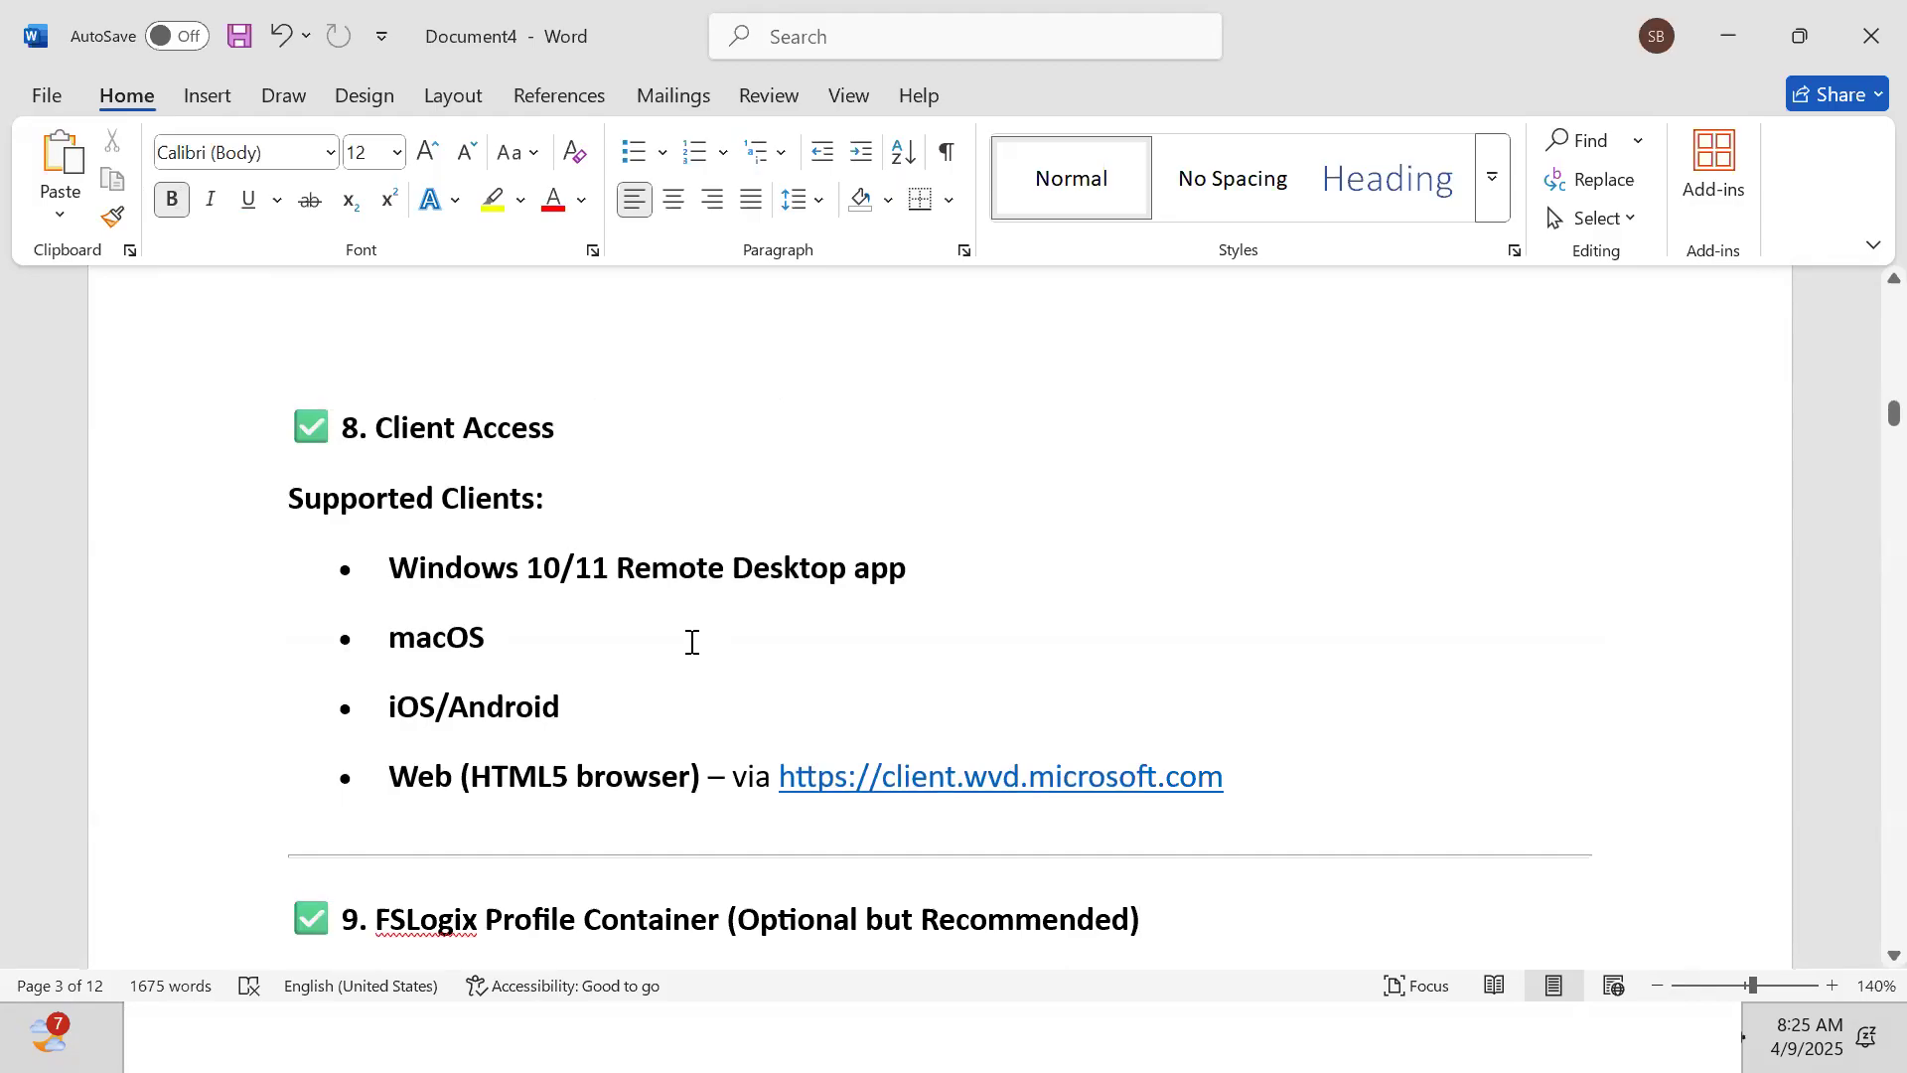
{"action": "key", "text": "Down"}
{"action": "key", "text": "End"}
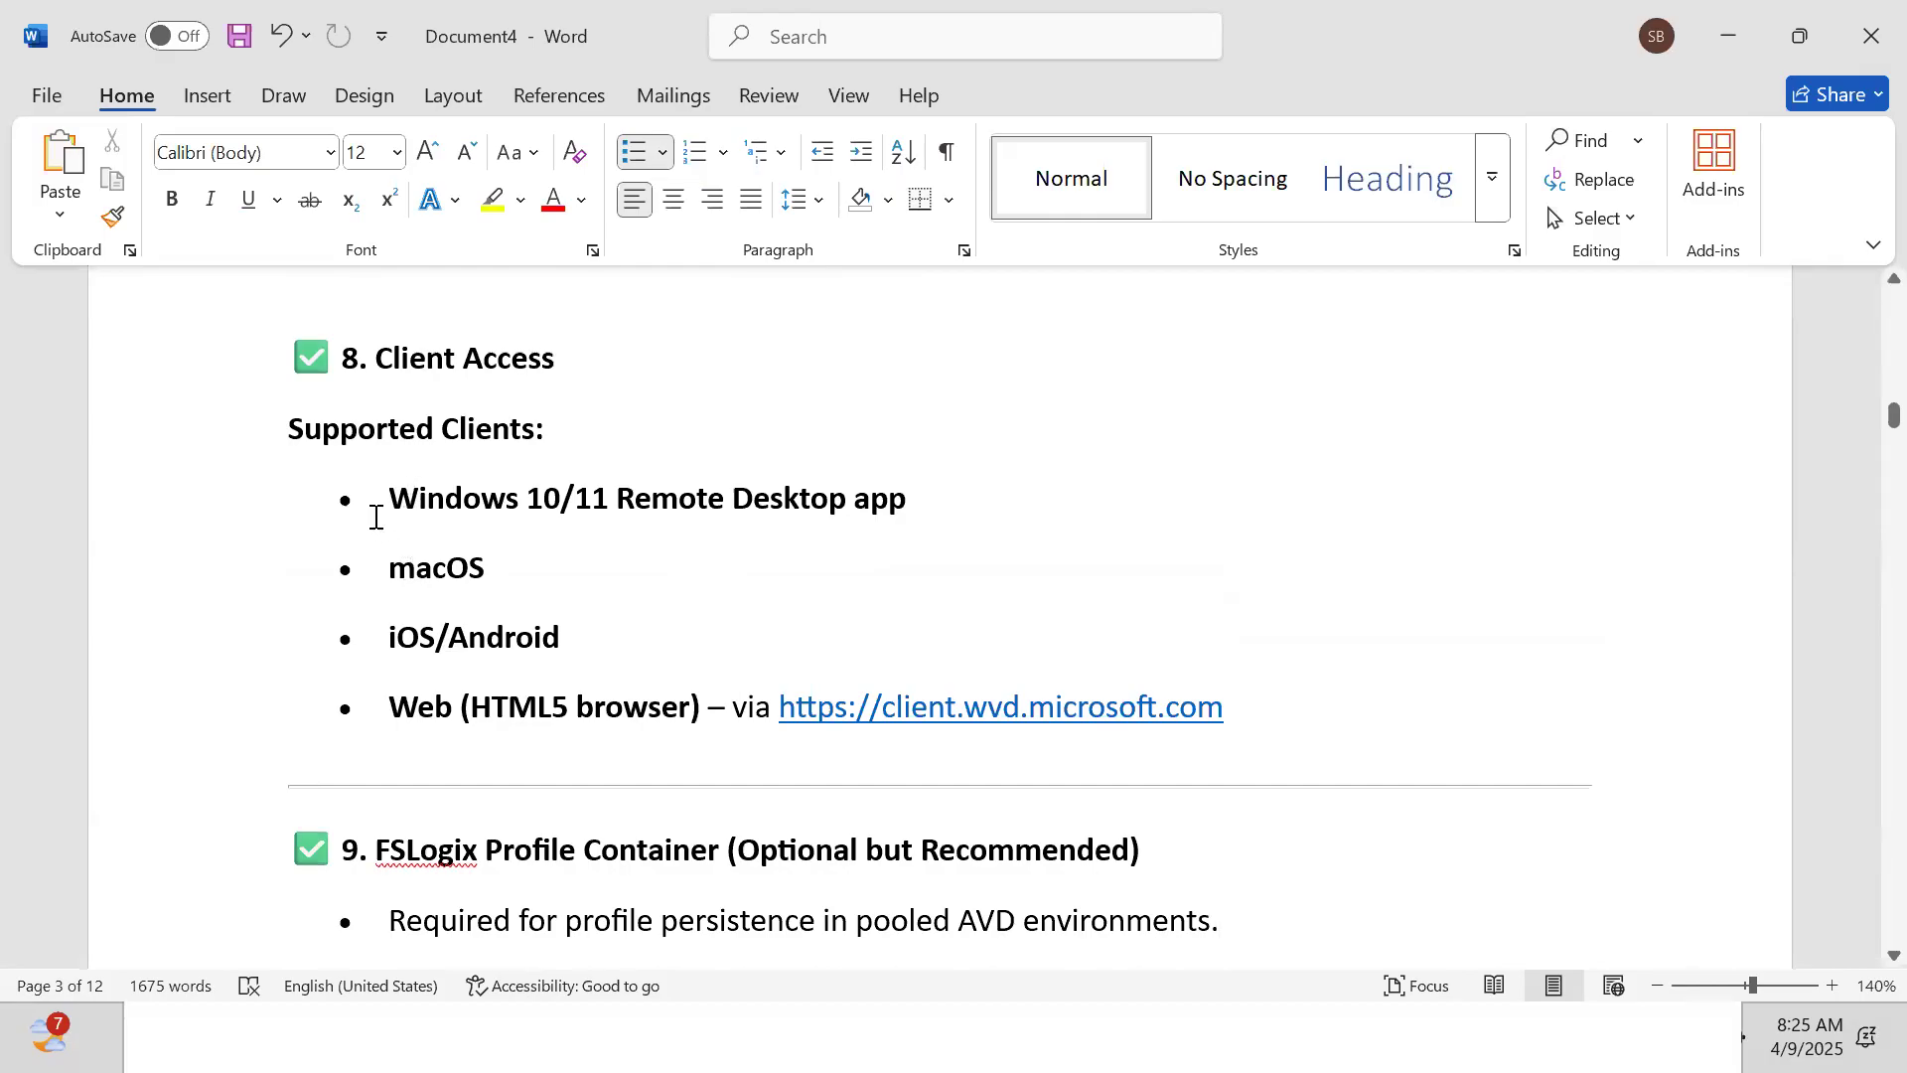
{"action": "key", "text": "Down"}
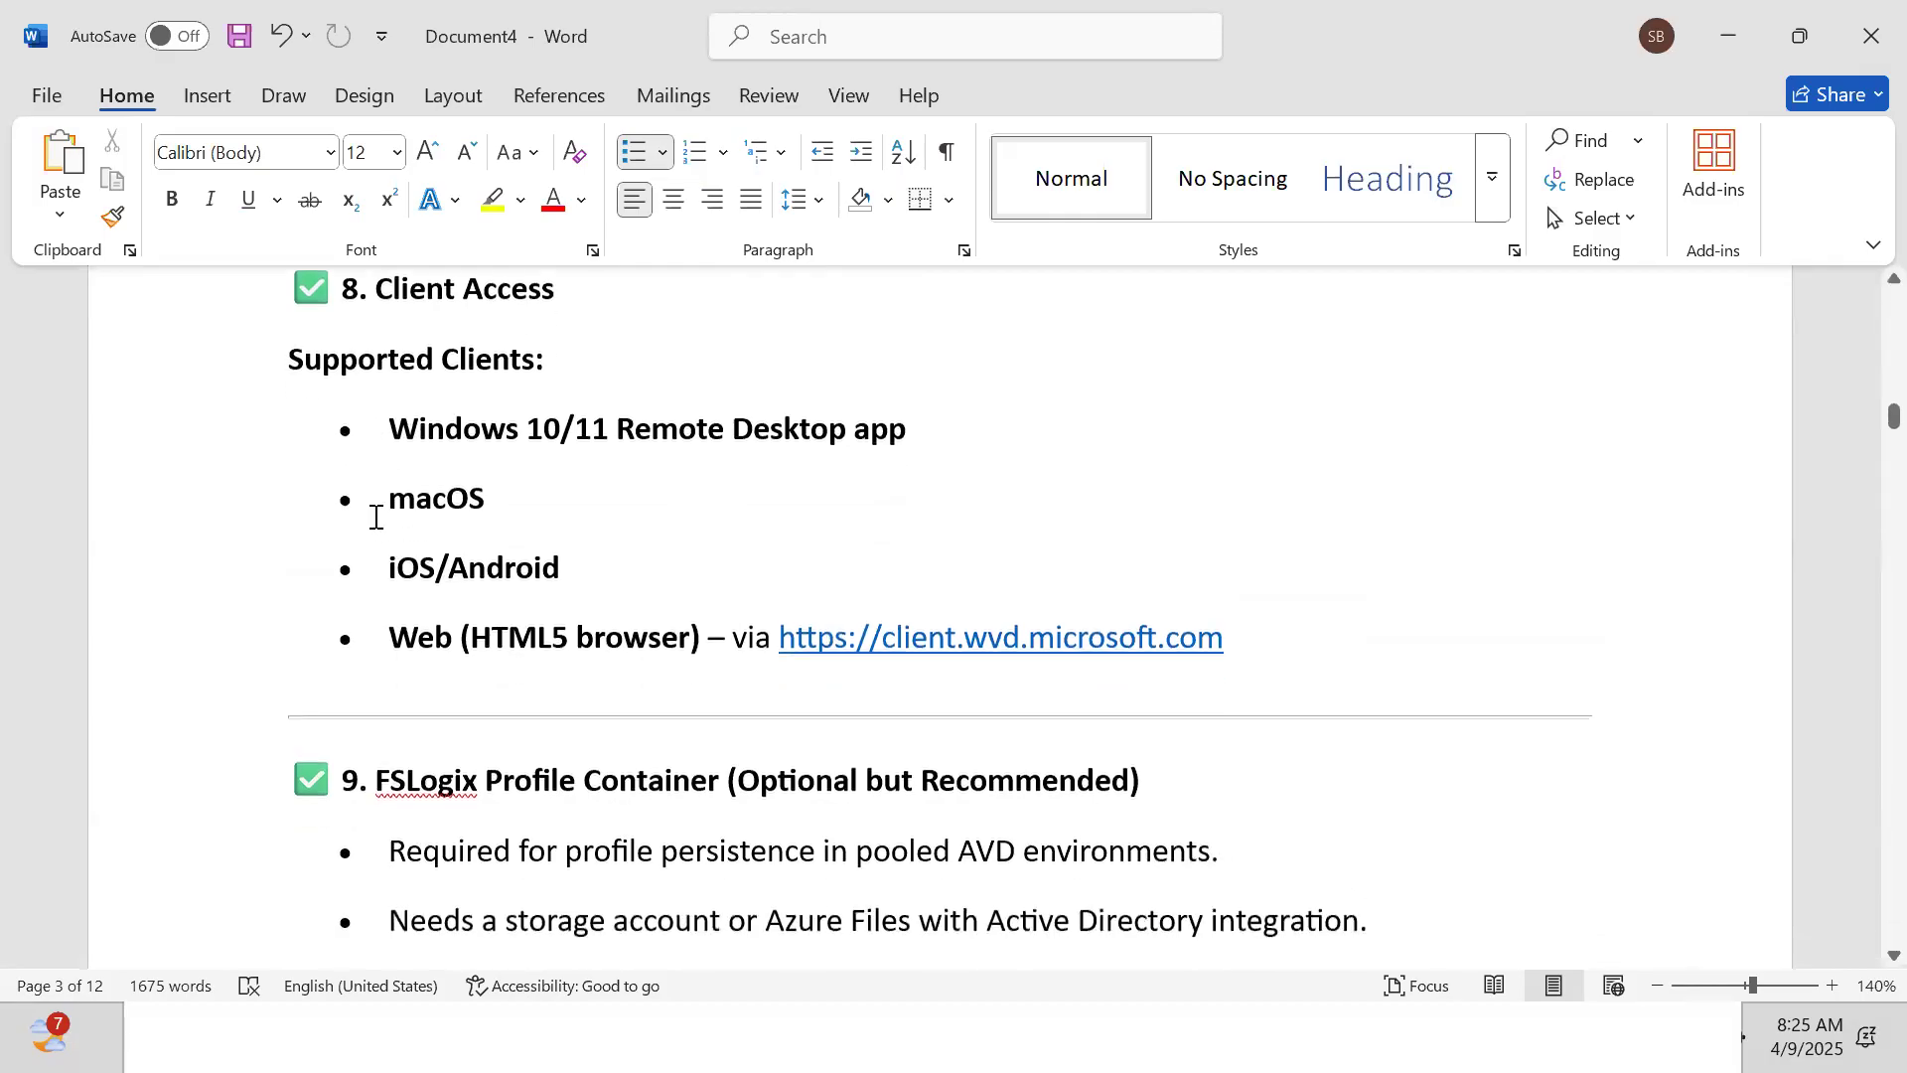
{"action": "key", "text": "Down"}
{"action": "key", "text": "Down"}
{"action": "key", "text": "Down"}
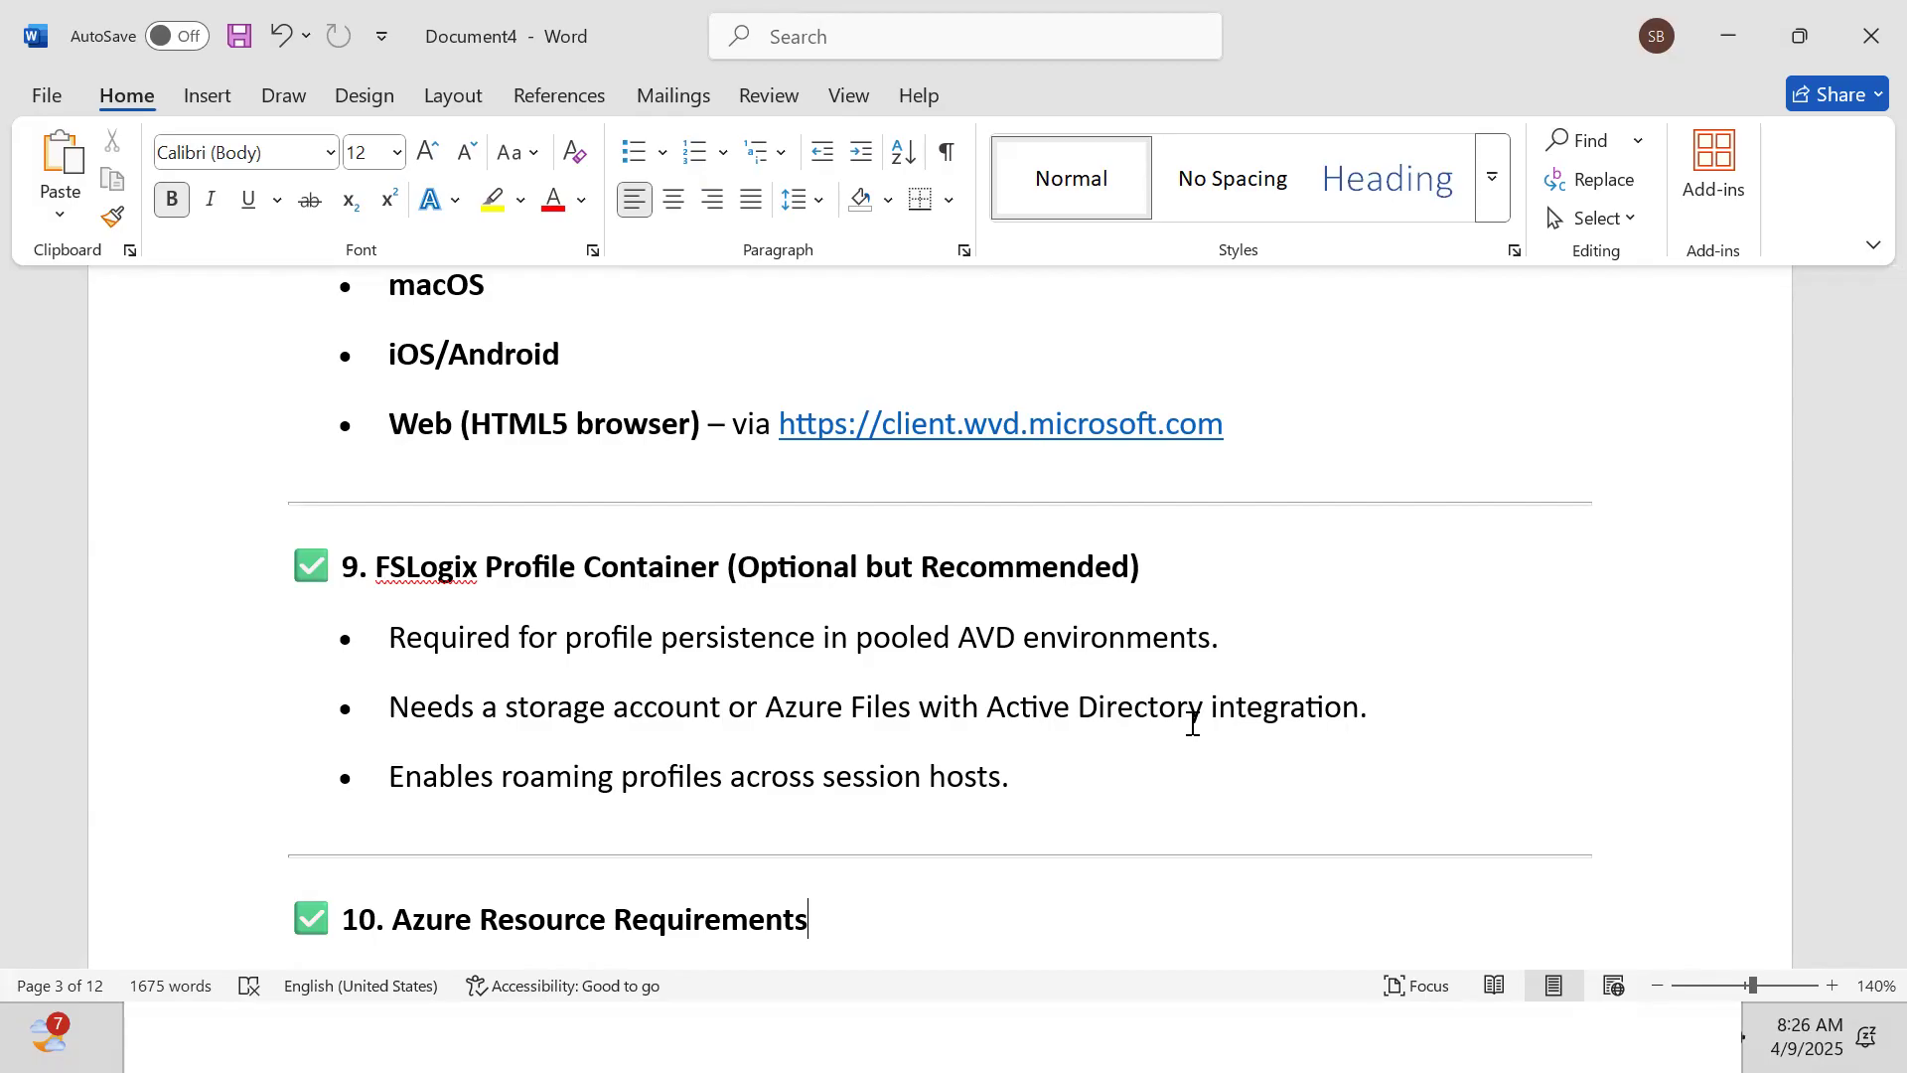
{"action": "type", "text": "Resource Type\tNotes Resource Group\tUsed to group all AVD resources Host Pool\tLogical container of session hosts Application Group\tDefines desktops/apps assigned to users Workspace\tMaps App Groups to AVD client UI Session Hosts\tVirtual Machines running Windows OS"}
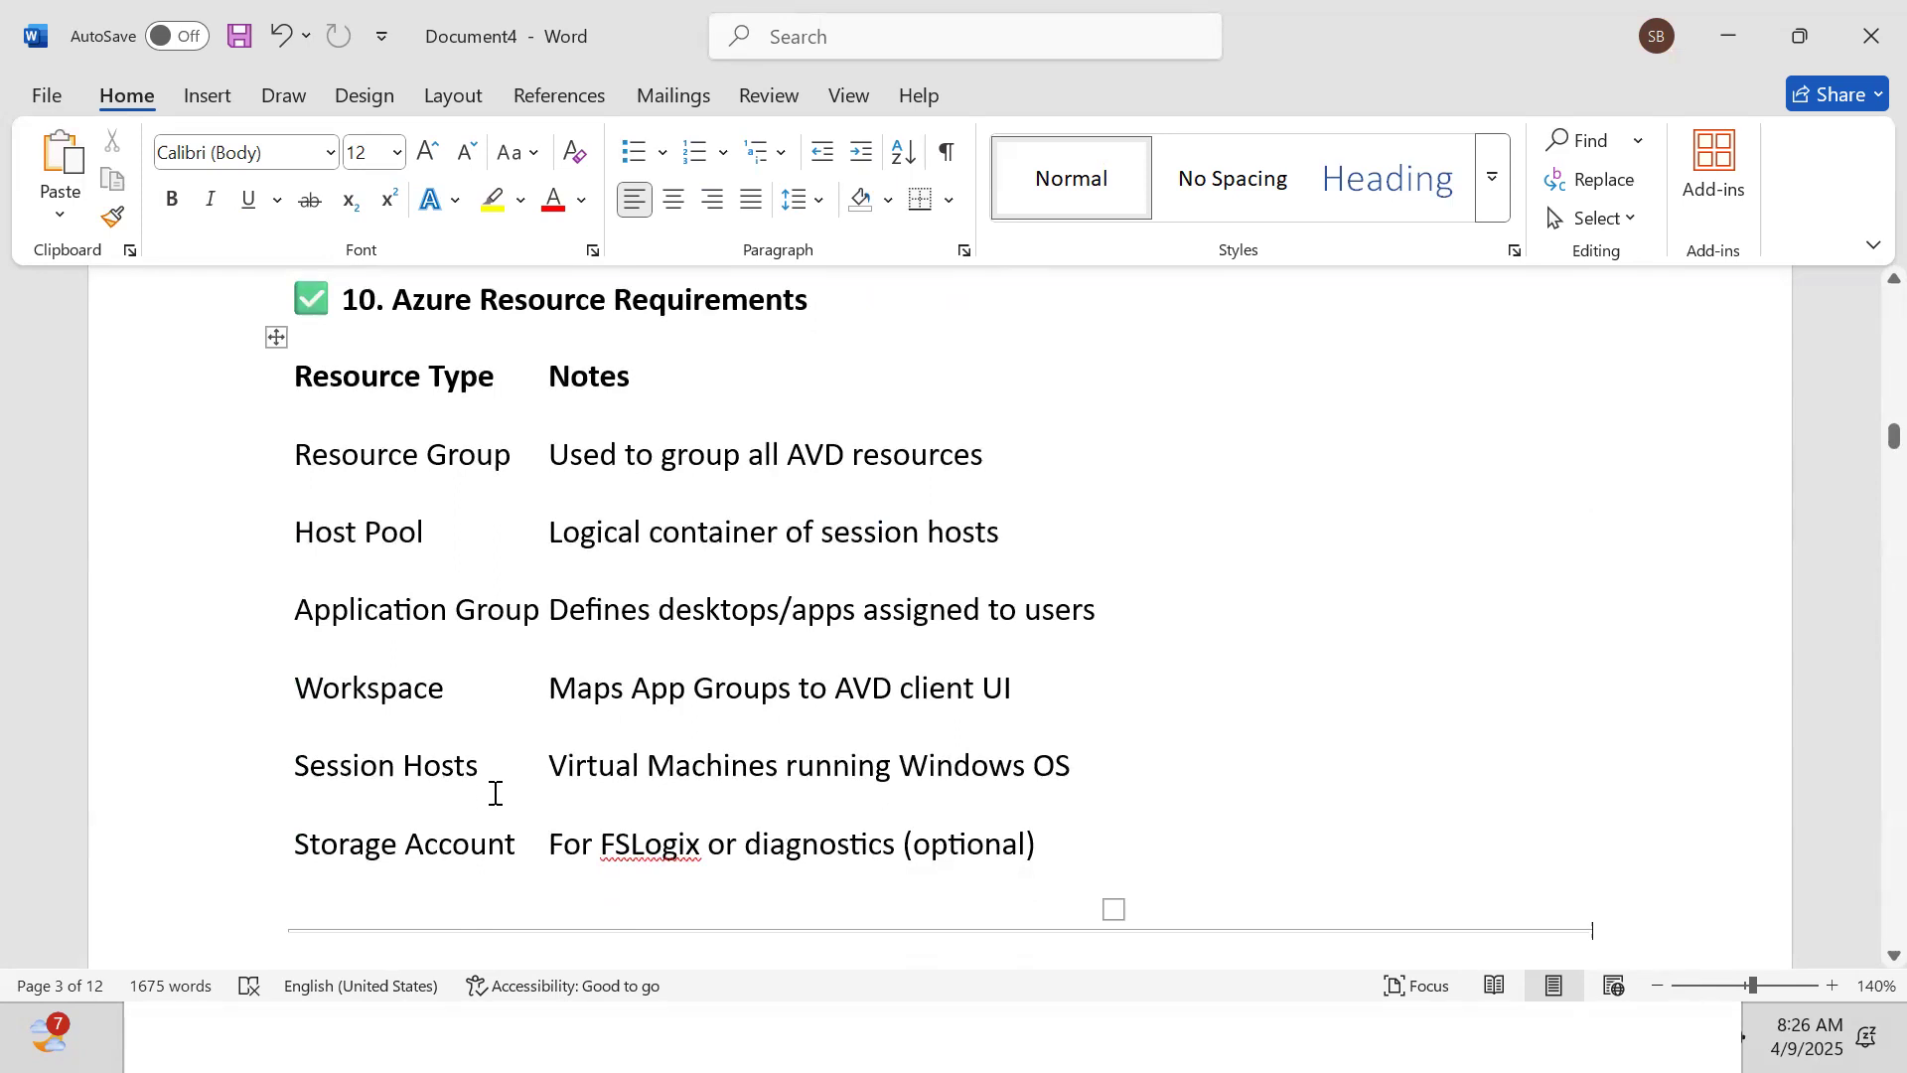
{"action": "key", "text": "Down"}
{"action": "key", "text": "Down"}
{"action": "key", "text": "Down"}
{"action": "key", "text": "Down"}
{"action": "key", "text": "Down"}
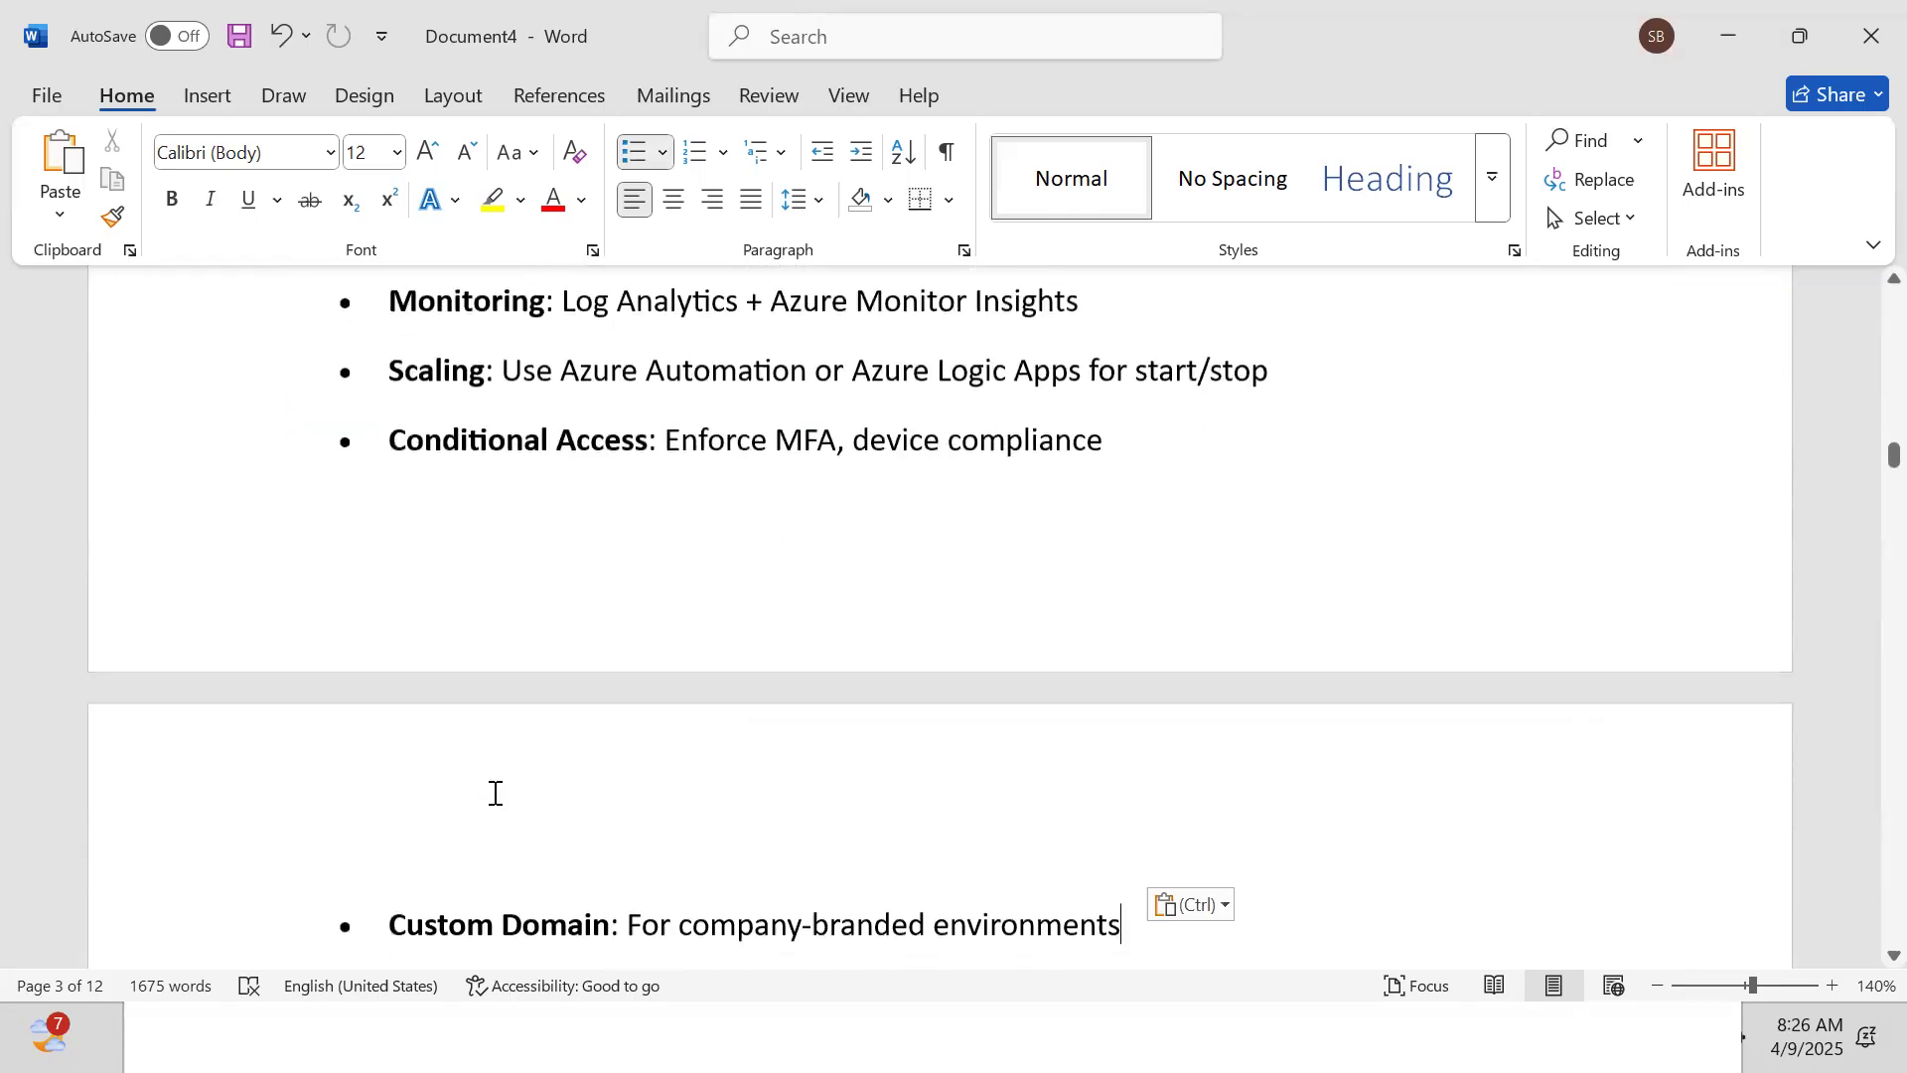
{"action": "key", "text": "Up"}
{"action": "key", "text": "Up"}
{"action": "key", "text": "Up"}
{"action": "key", "text": "Up"}
{"action": "key", "text": "Up"}
{"action": "key", "text": "Up"}
{"action": "key", "text": "Up"}
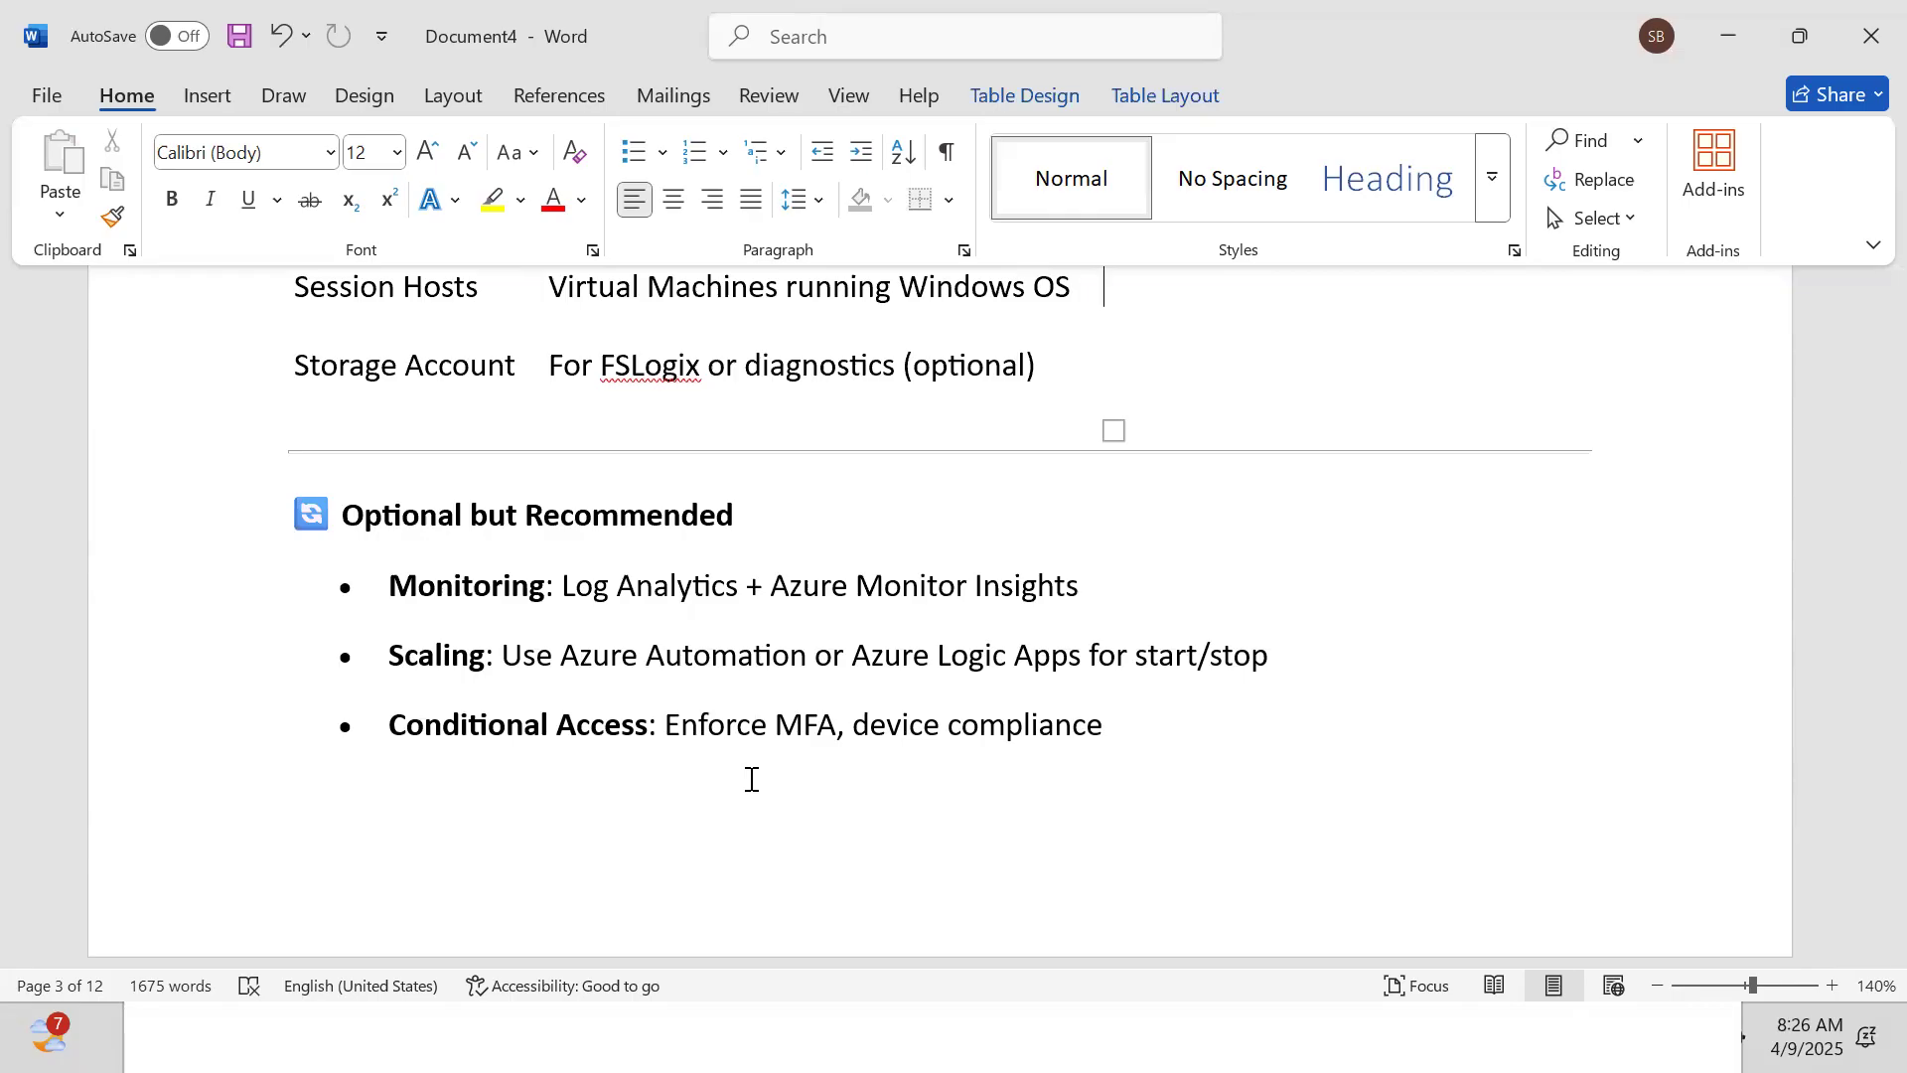
{"action": "key", "text": "Down"}
{"action": "key", "text": "Down"}
{"action": "key", "text": "Down"}
{"action": "key", "text": "Down"}
{"action": "key", "text": "Down"}
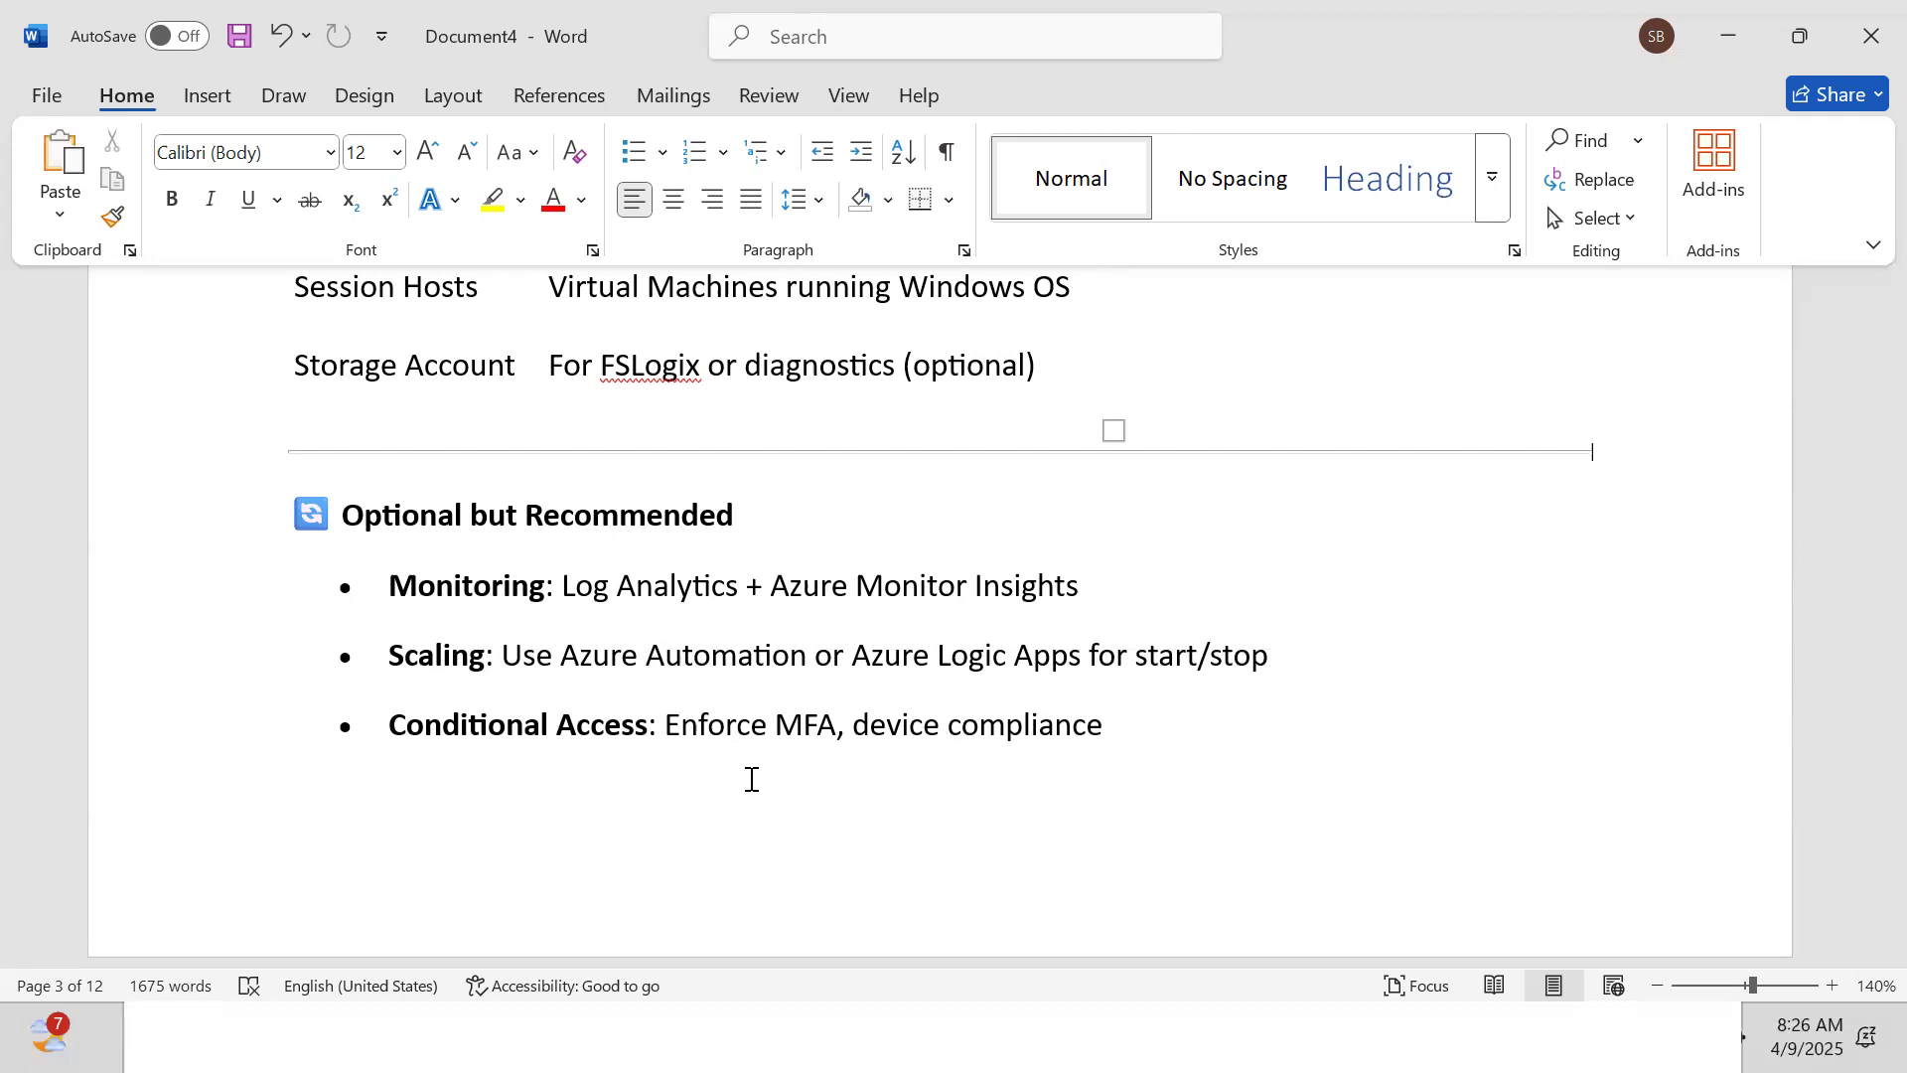
{"action": "key", "text": "Down"}
{"action": "key", "text": "Down"}
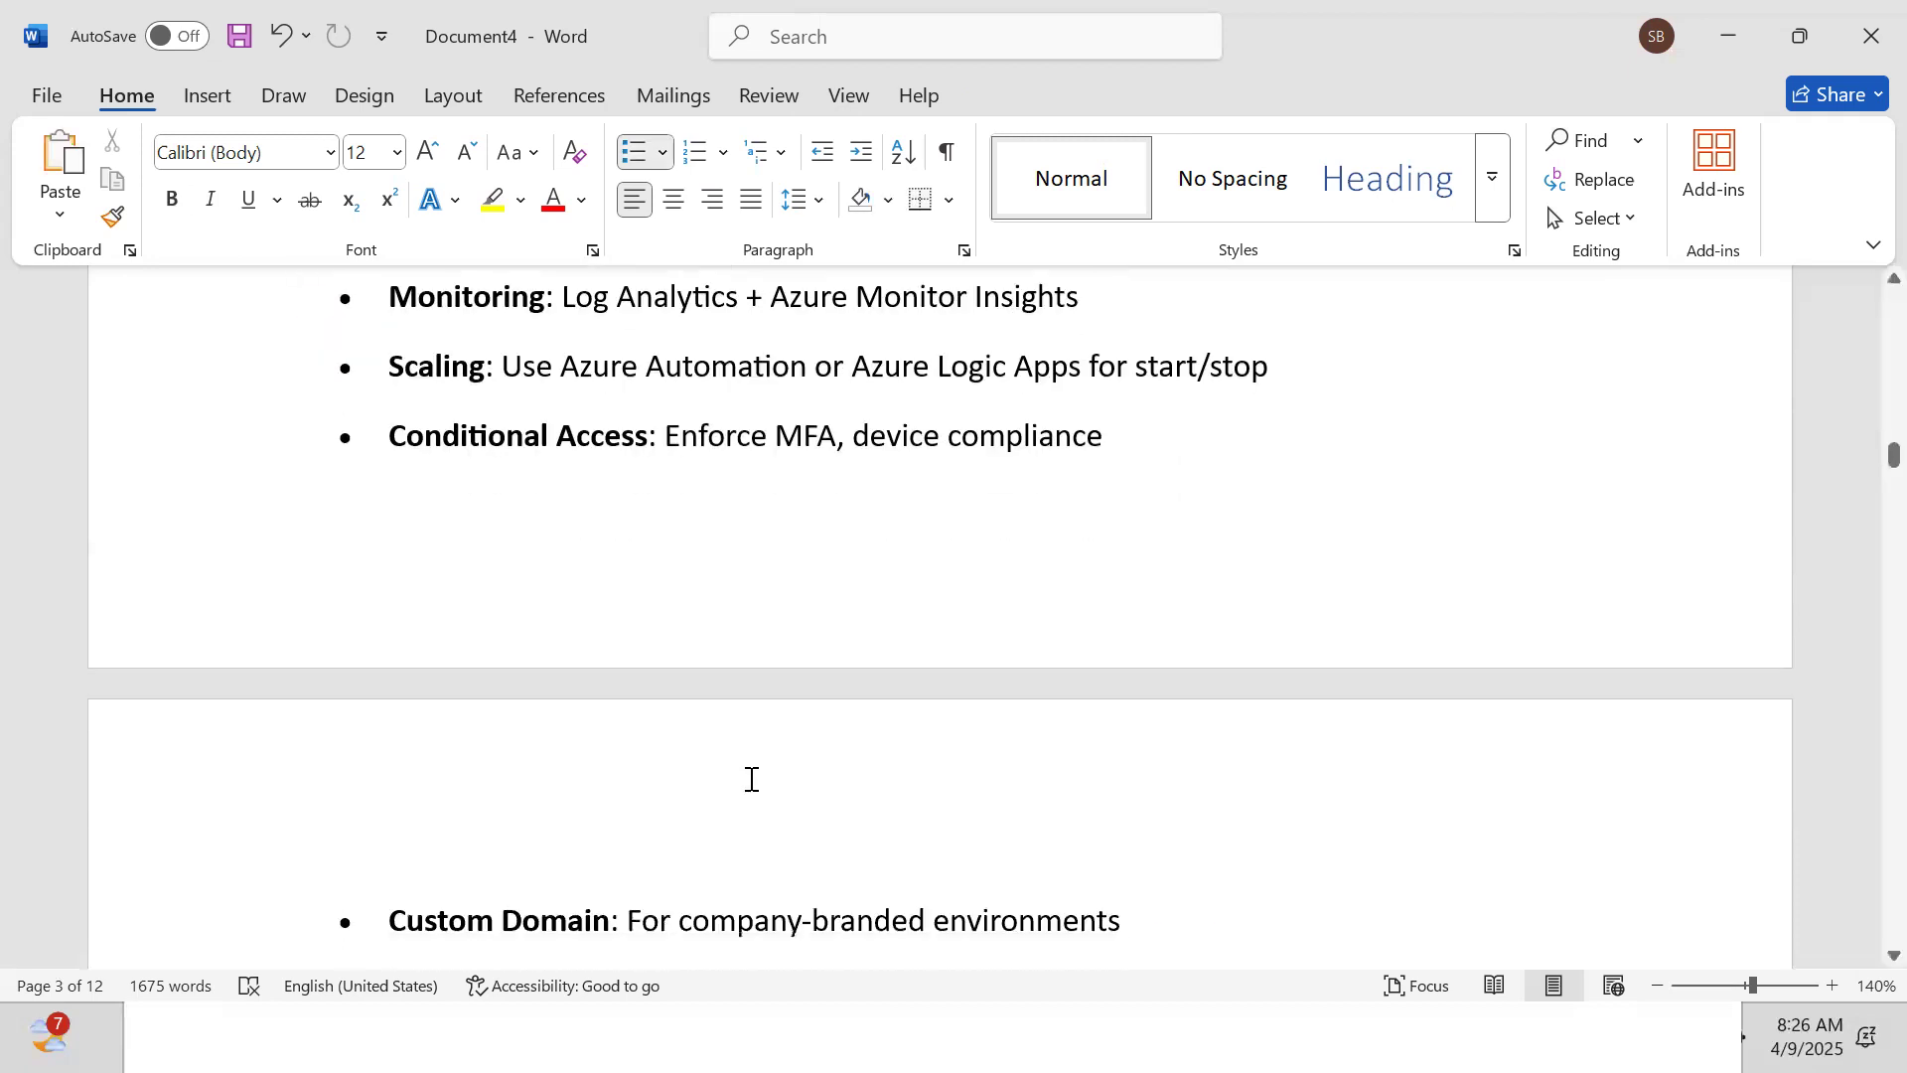
{"action": "key", "text": "Down"}
{"action": "key", "text": "Down"}
{"action": "key", "text": "Down"}
{"action": "key", "text": "Down"}
{"action": "key", "text": "Down"}
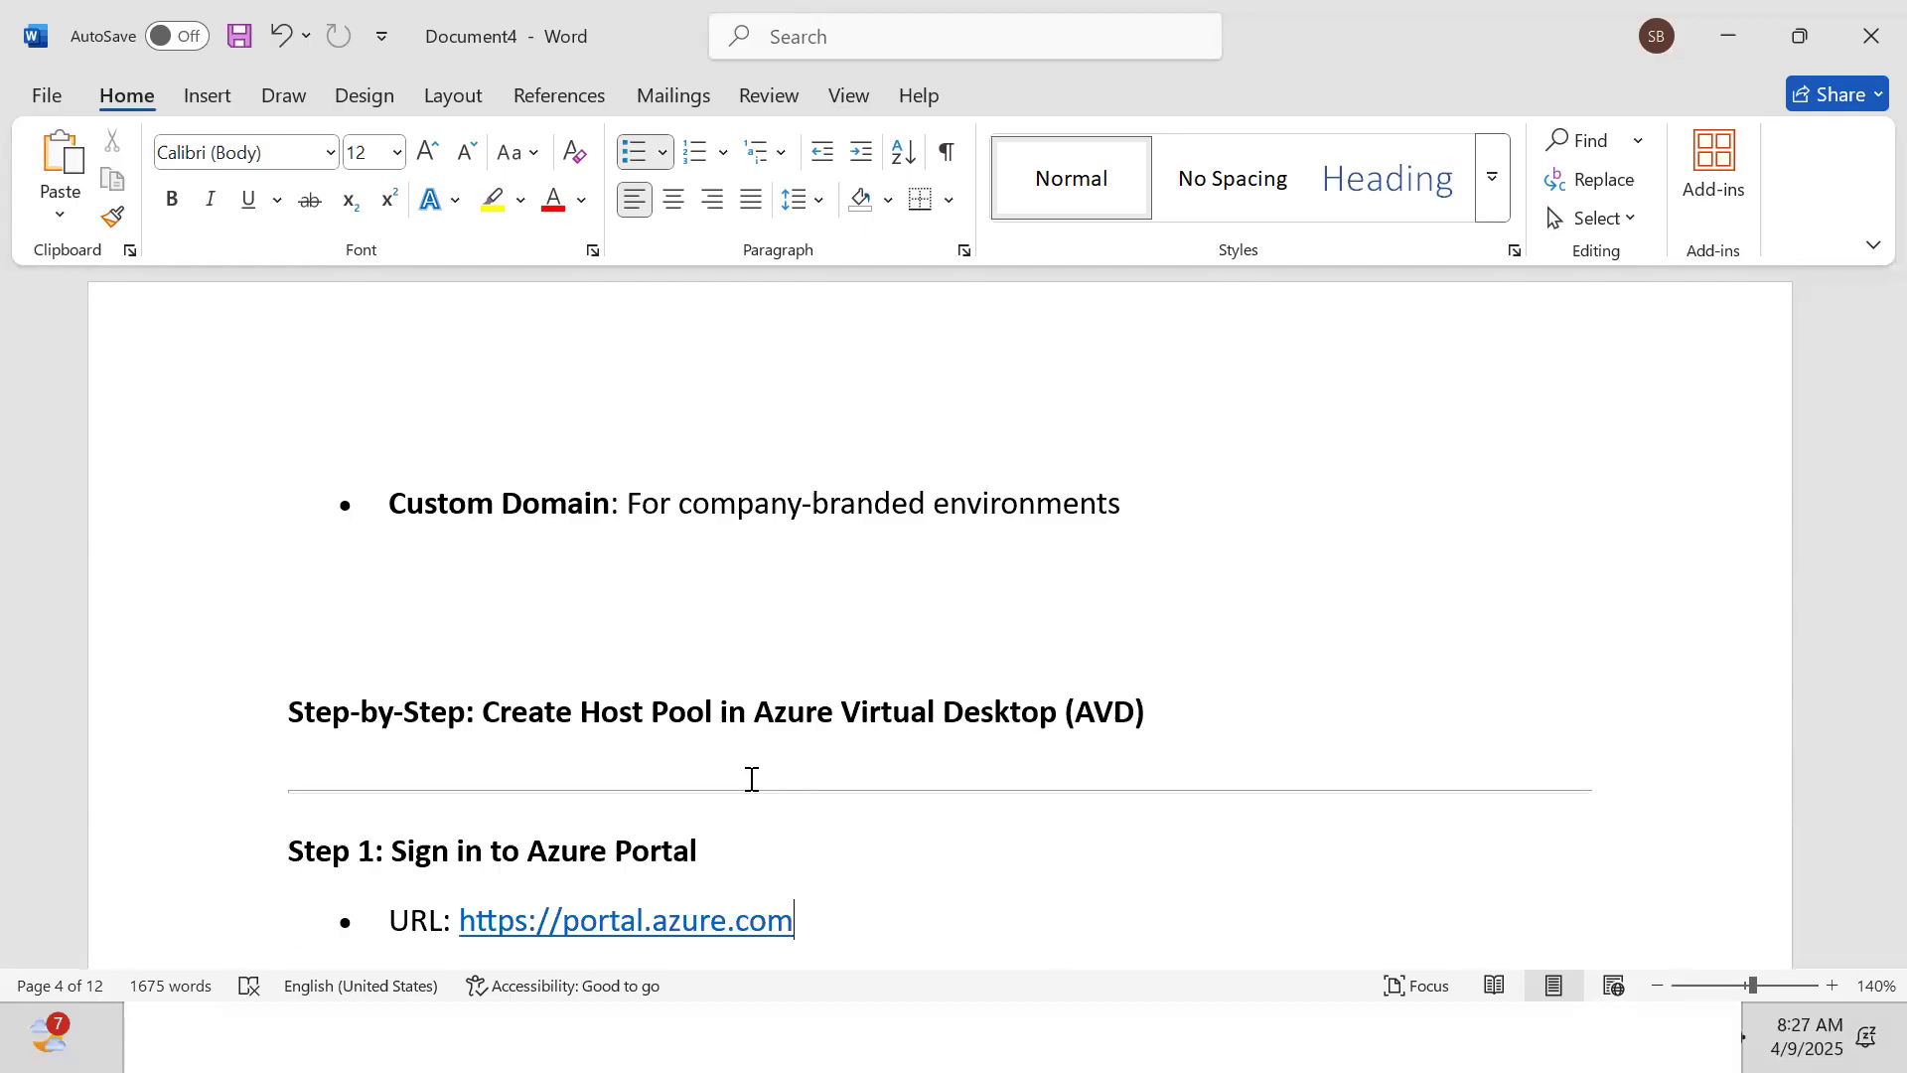
Paste the Basics Tab lines: navigation, project details, resource group, host pool name and type
{"action": "type", "text": "Navigate to: Azure Virtual Desktop > Host pools > Click + Create"}
{"action": "type", "text": "Step 2: Basics Tab"}
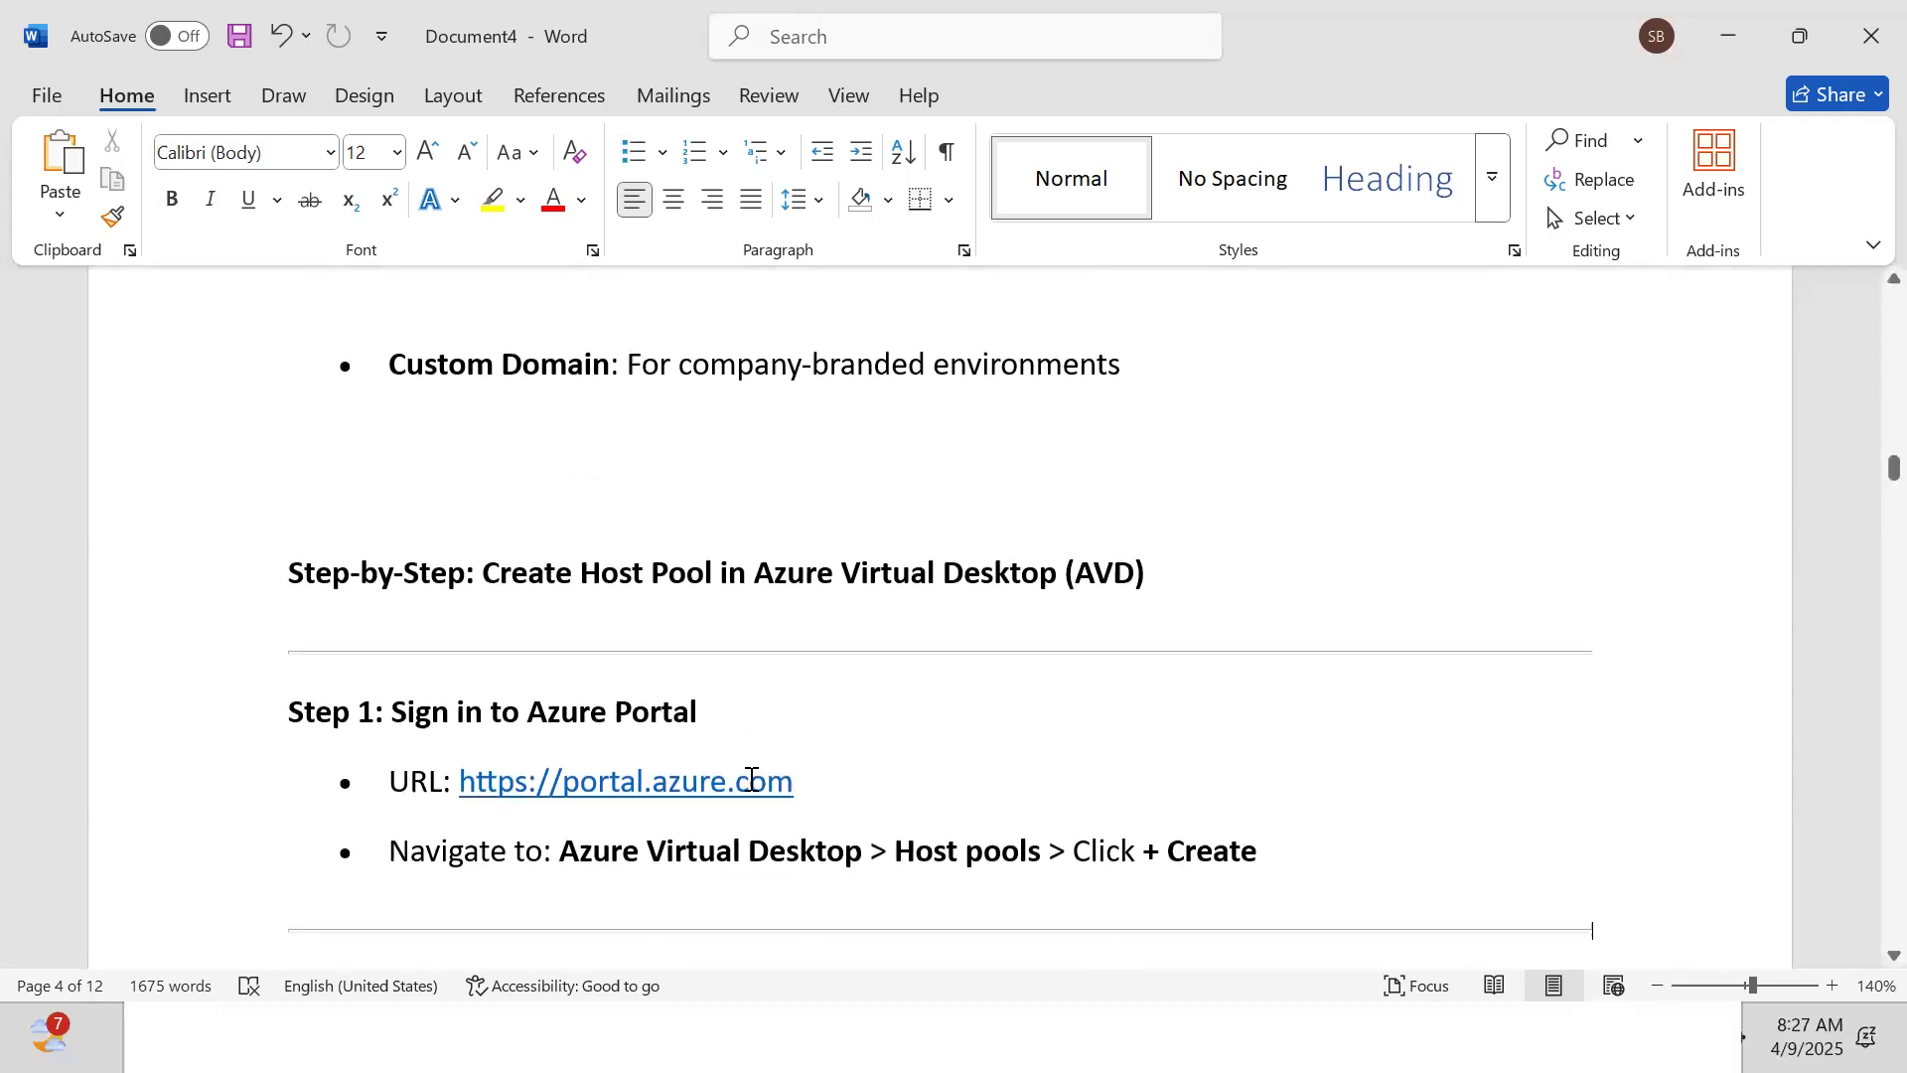
{"action": "key", "text": "ctrl+v"}
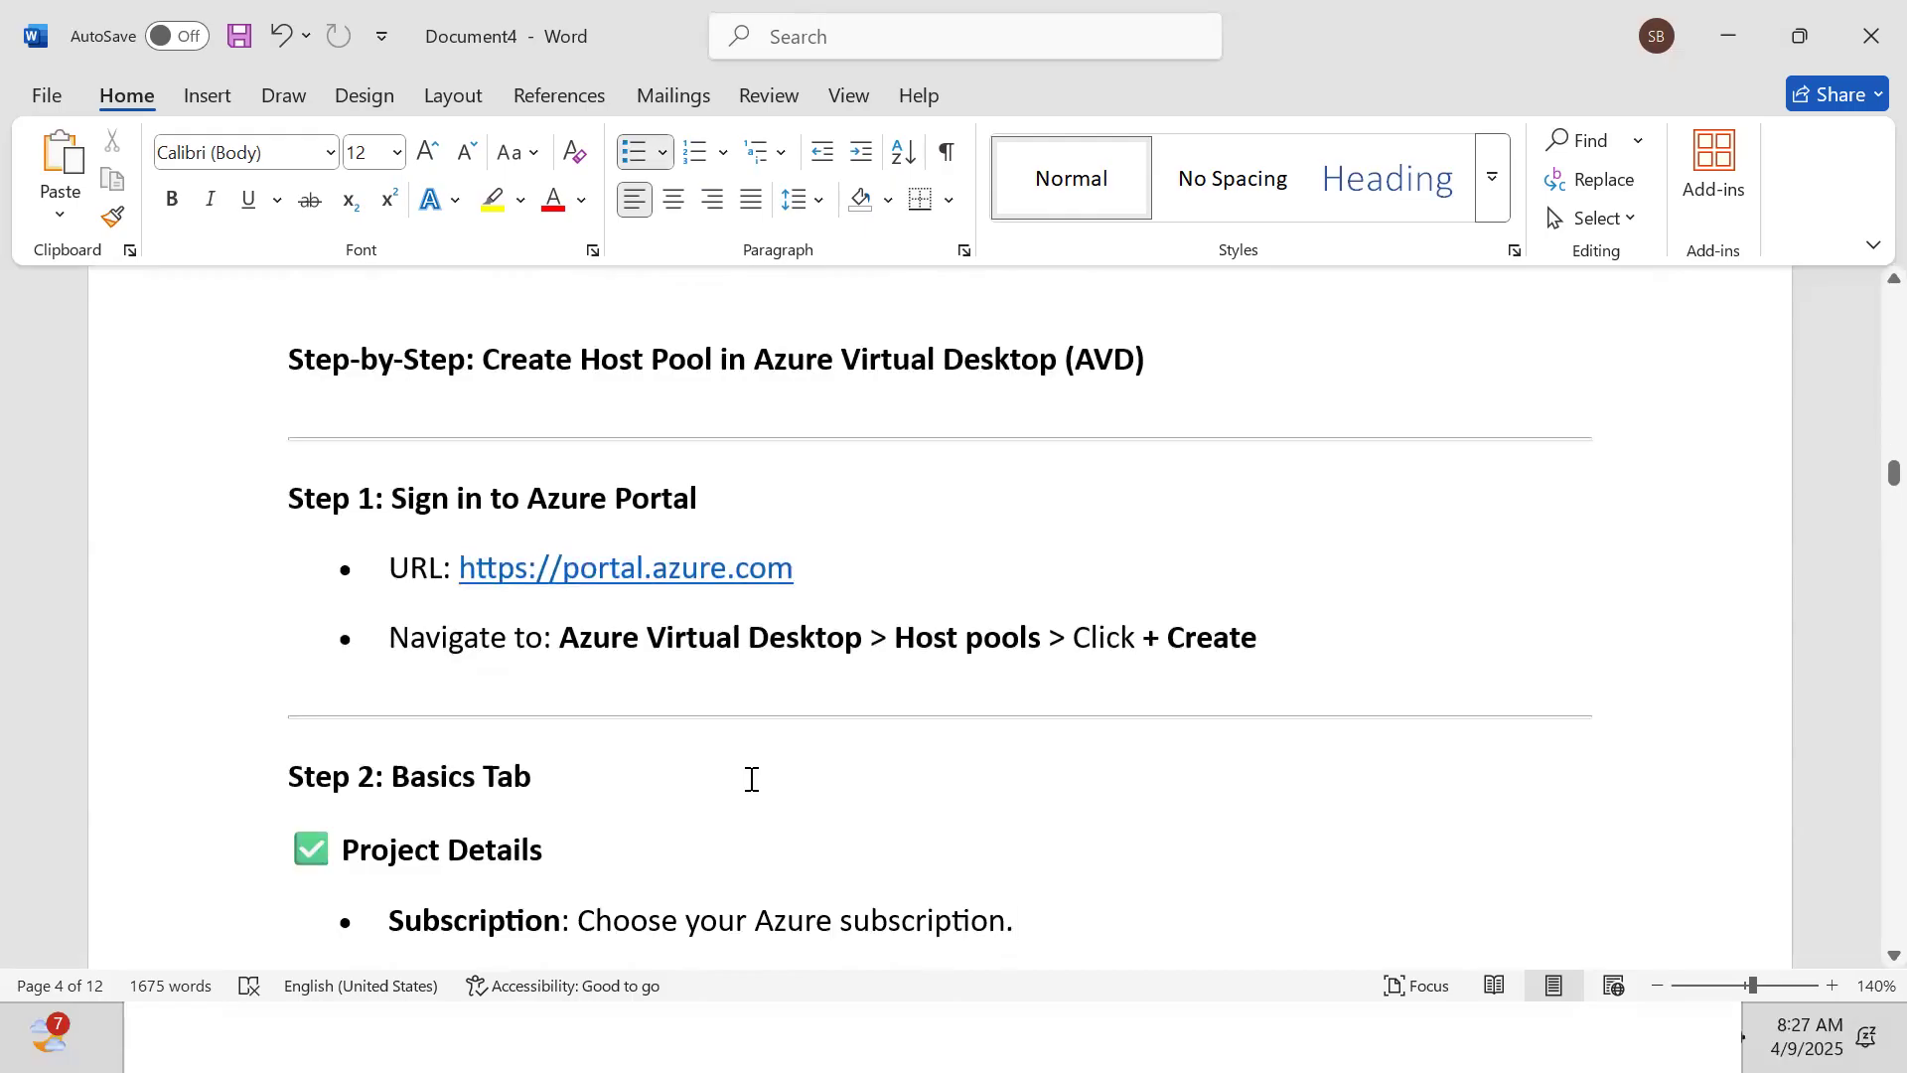
{"action": "type", "text": "Resource Group: Choose an existing one or create a new one."}
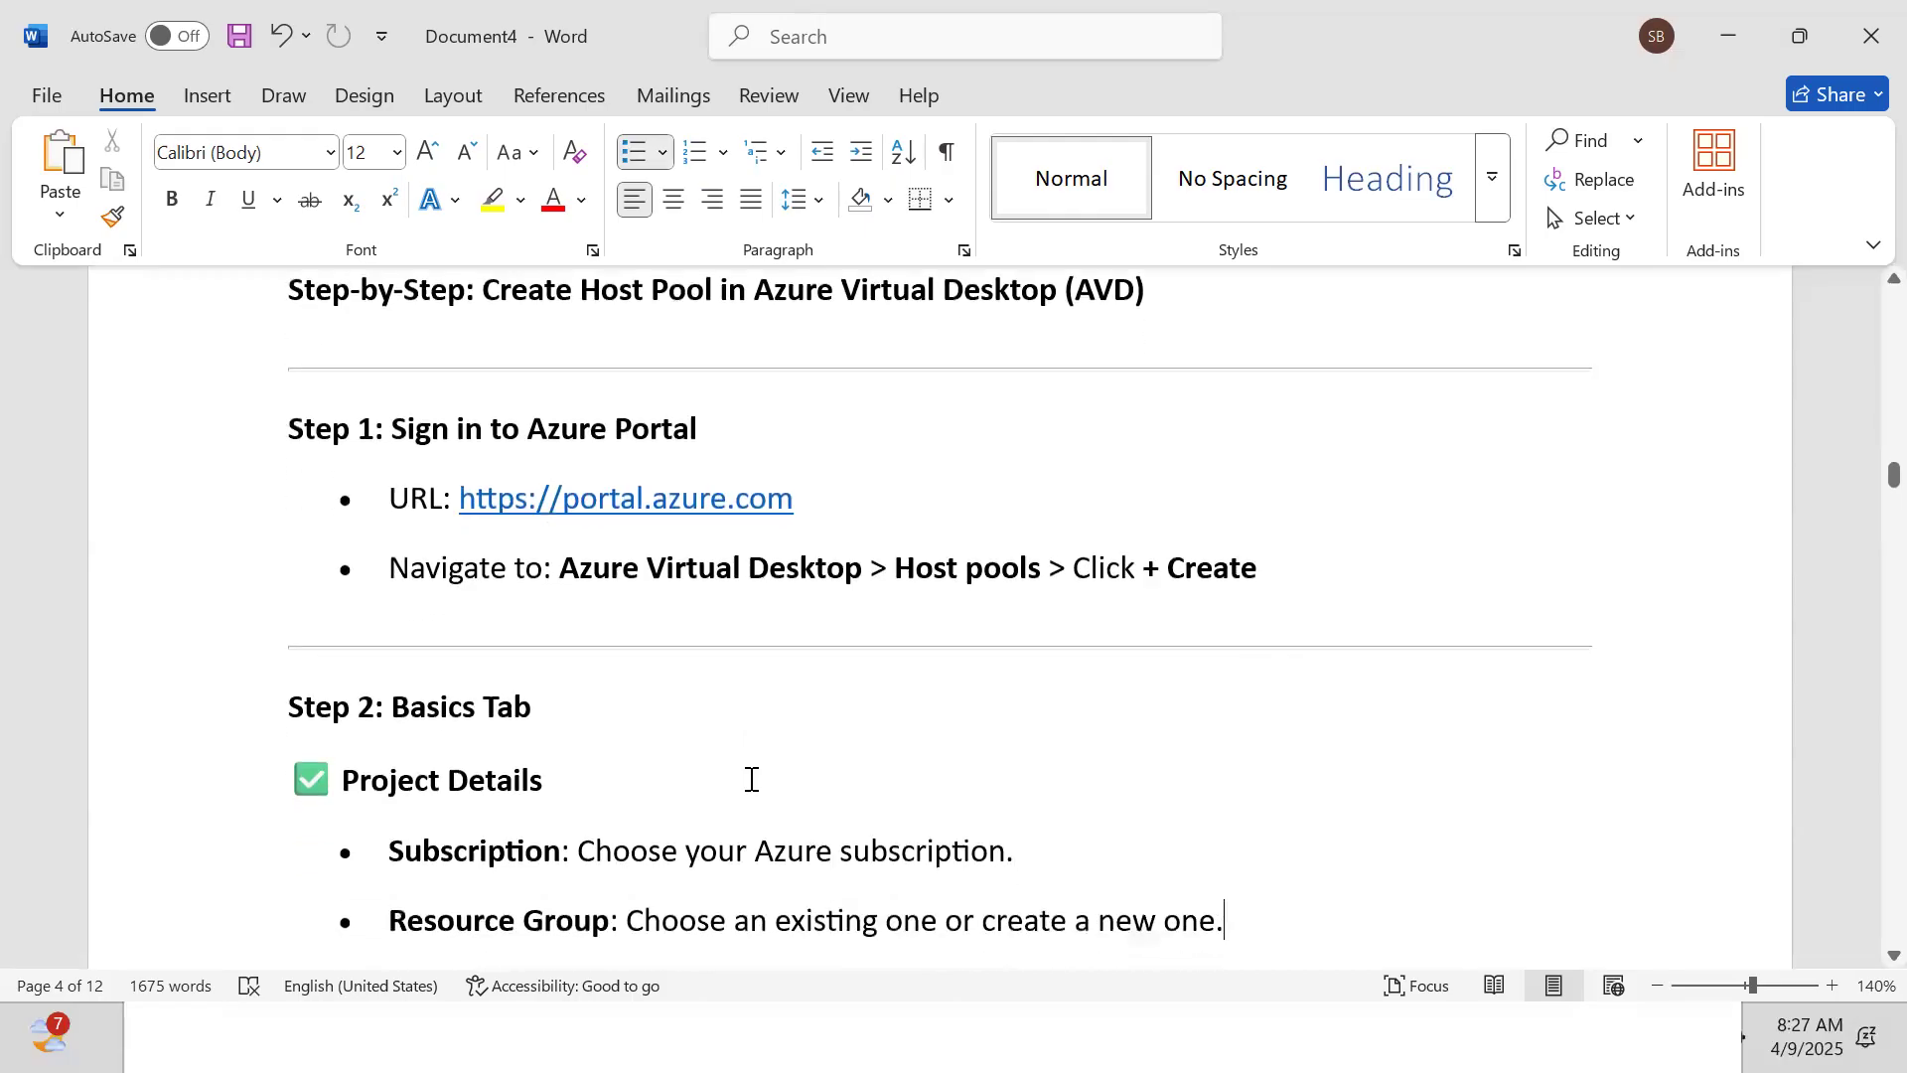
{"action": "type", "text": "Host Pool Details"}
{"action": "type", "text": "Host pool name: A unique name for your host pool (e.g., AVDHostPool-EastUS)"}
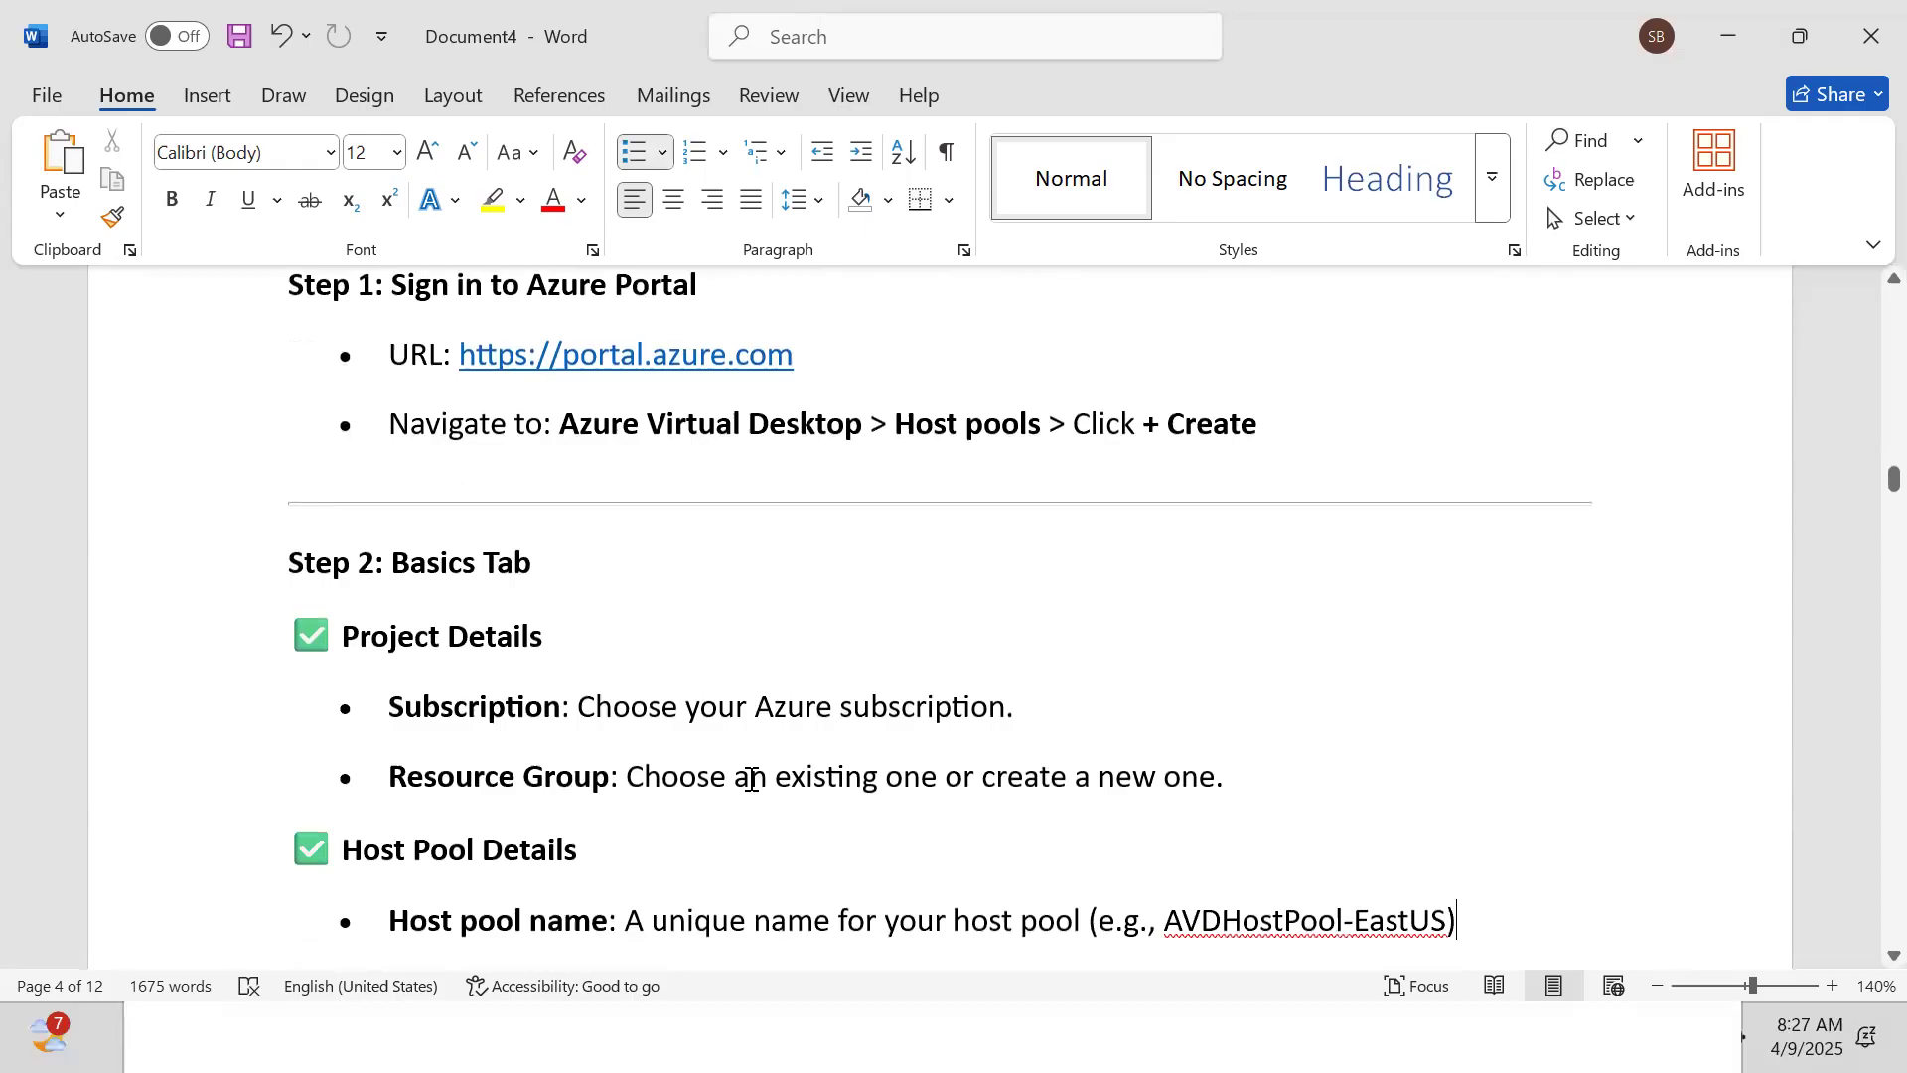
{"action": "type", "text": "Location: Select the Azure region (e.g., East US, West Europe)."}
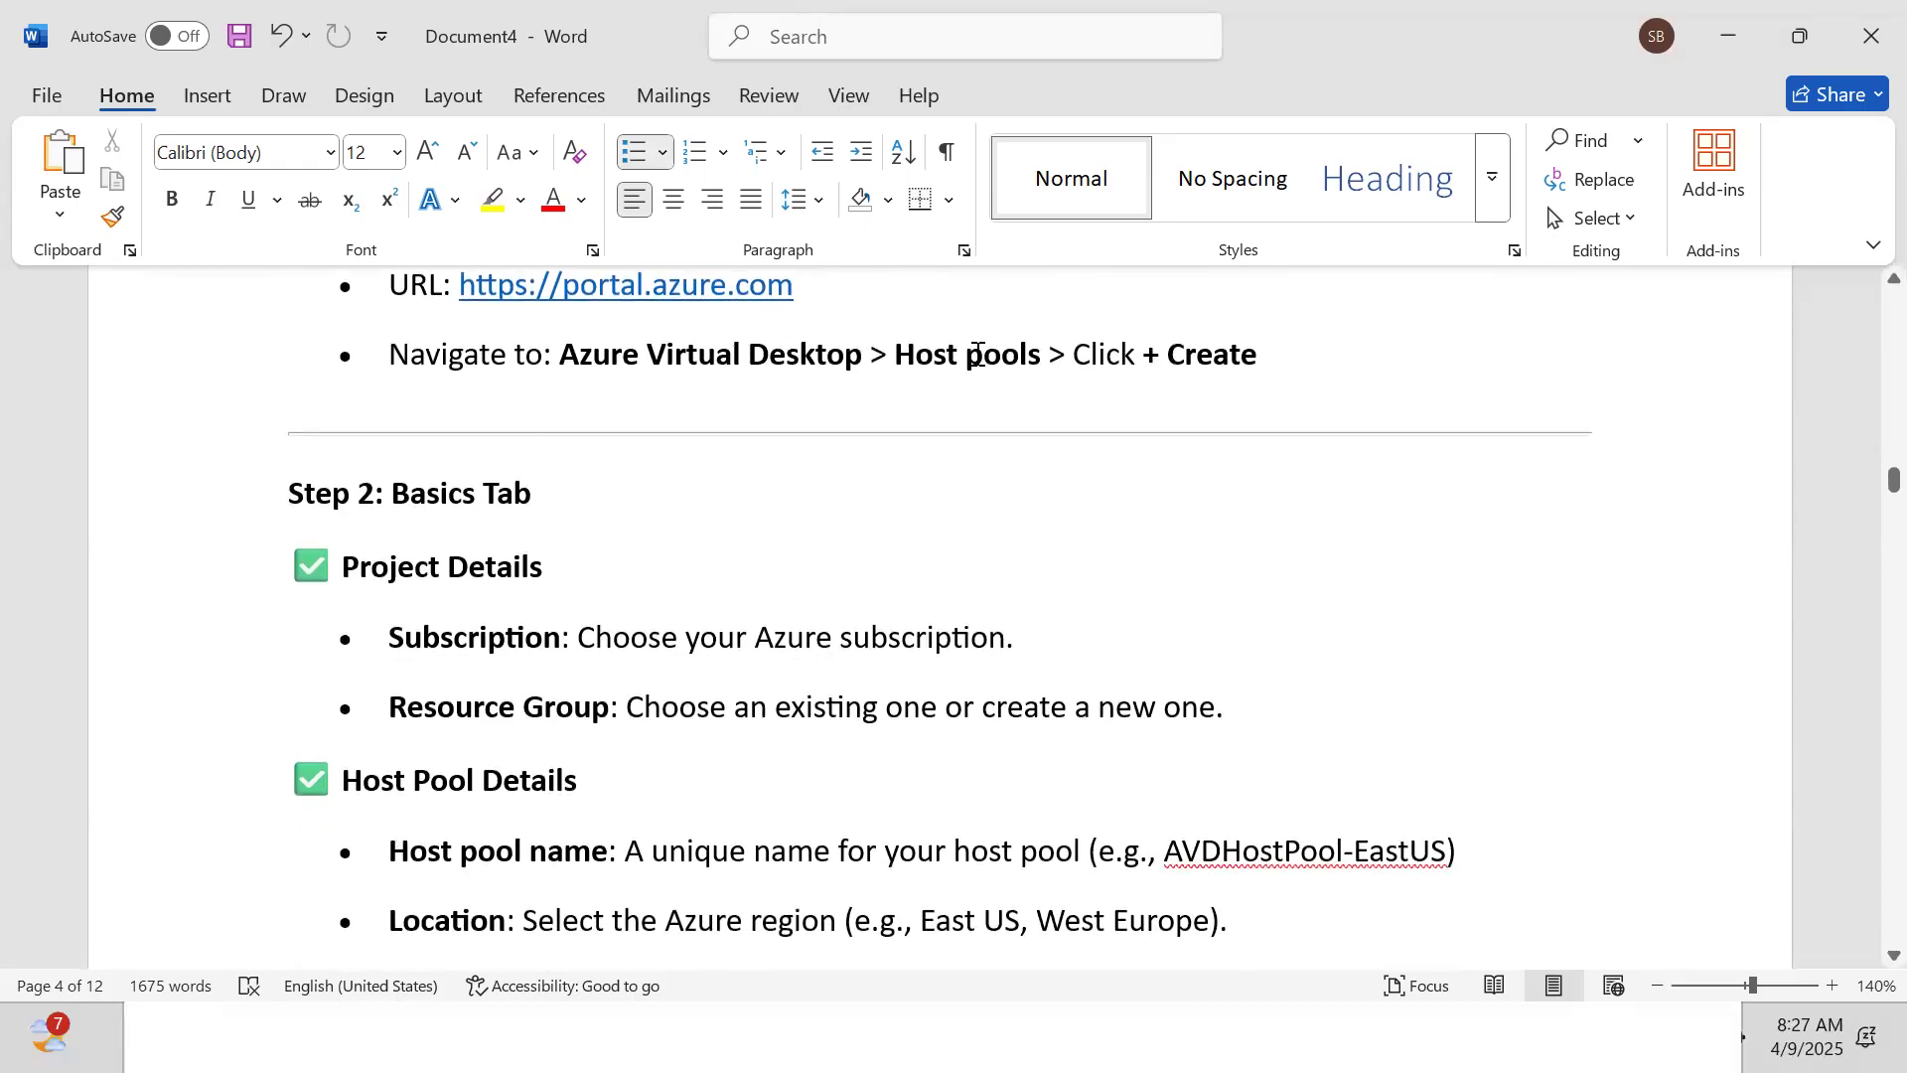
{"action": "type", "text": "Validation environment: ✅ Enable this if the host pool is used for testing new updates (optional). ⚠ Not recommended for production. ✅ Host pool type"}
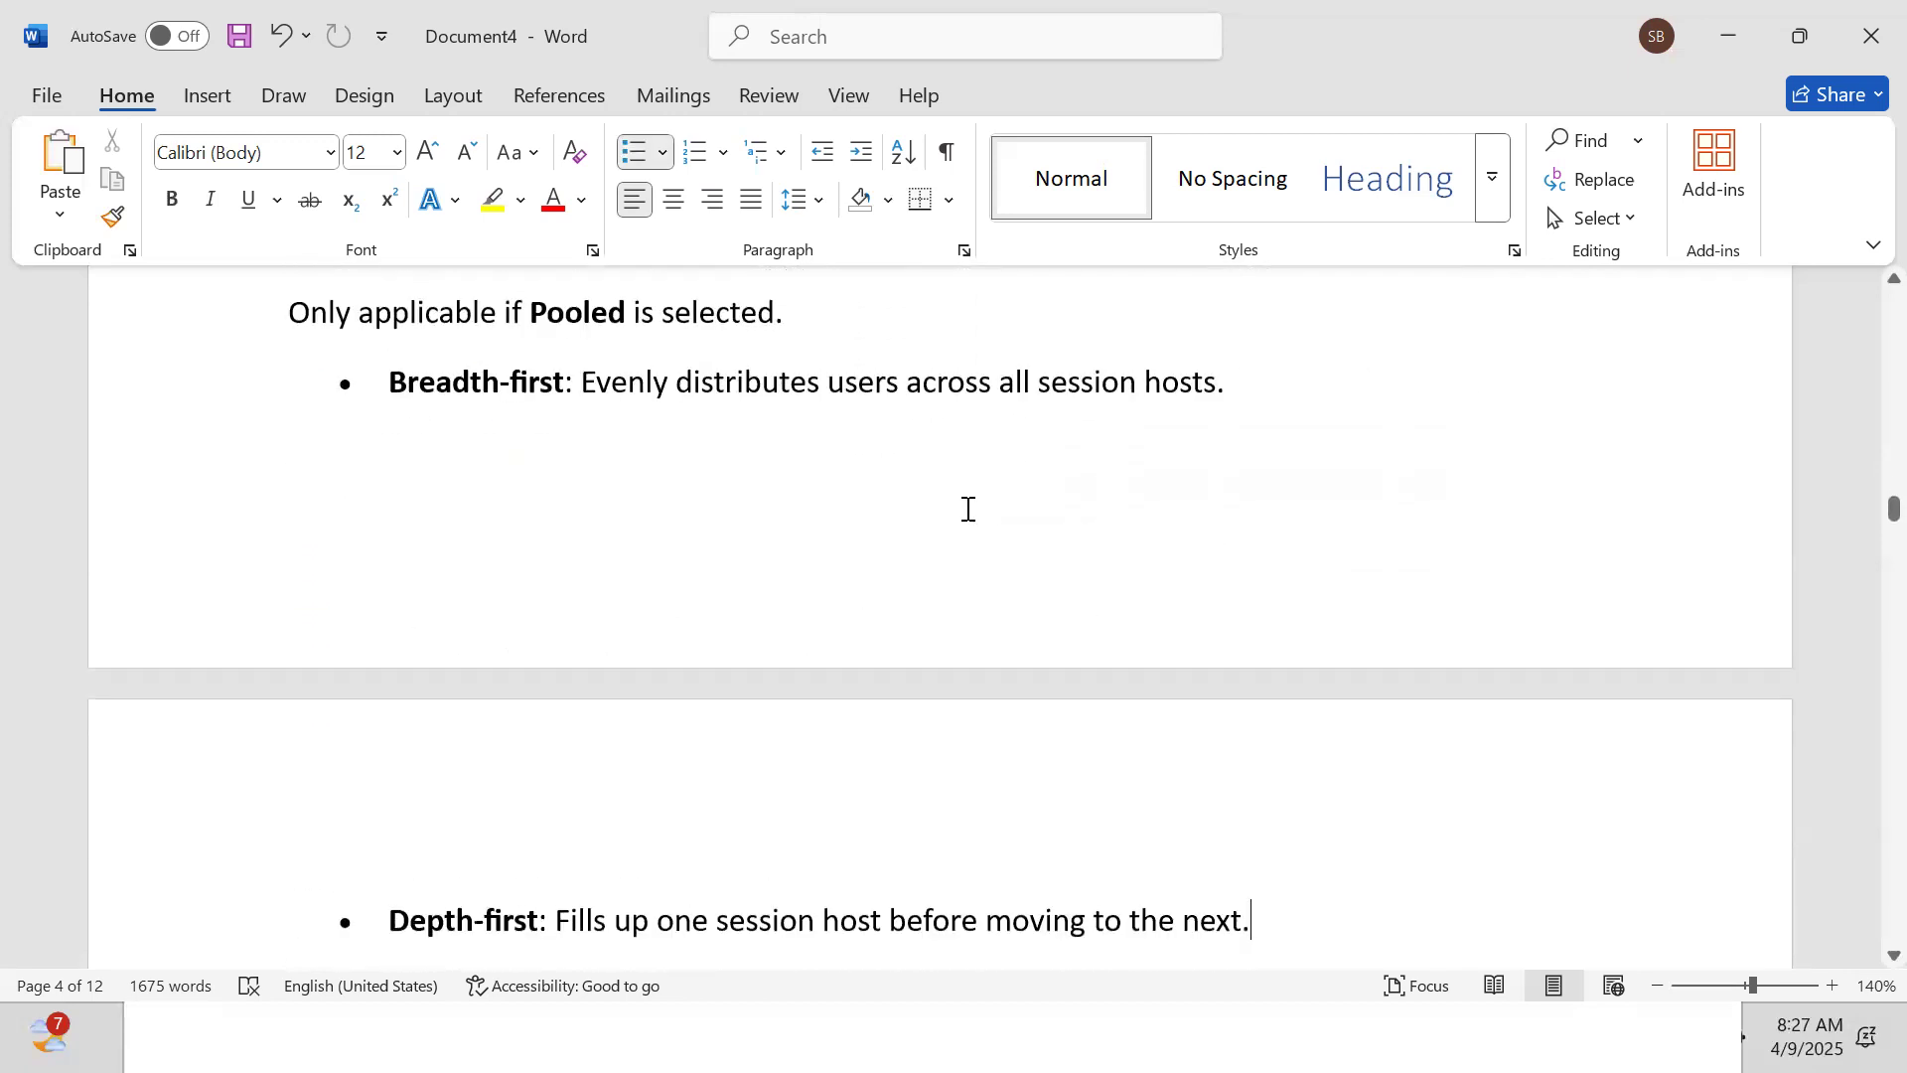
Review the Host pool type bullets for Pooled and Depth-first load balancing
{"action": "key", "text": "Up"}
{"action": "key", "text": "Up"}
{"action": "key", "text": "Up"}
{"action": "key", "text": "Up"}
{"action": "key", "text": "Up"}
{"action": "key", "text": "Up"}
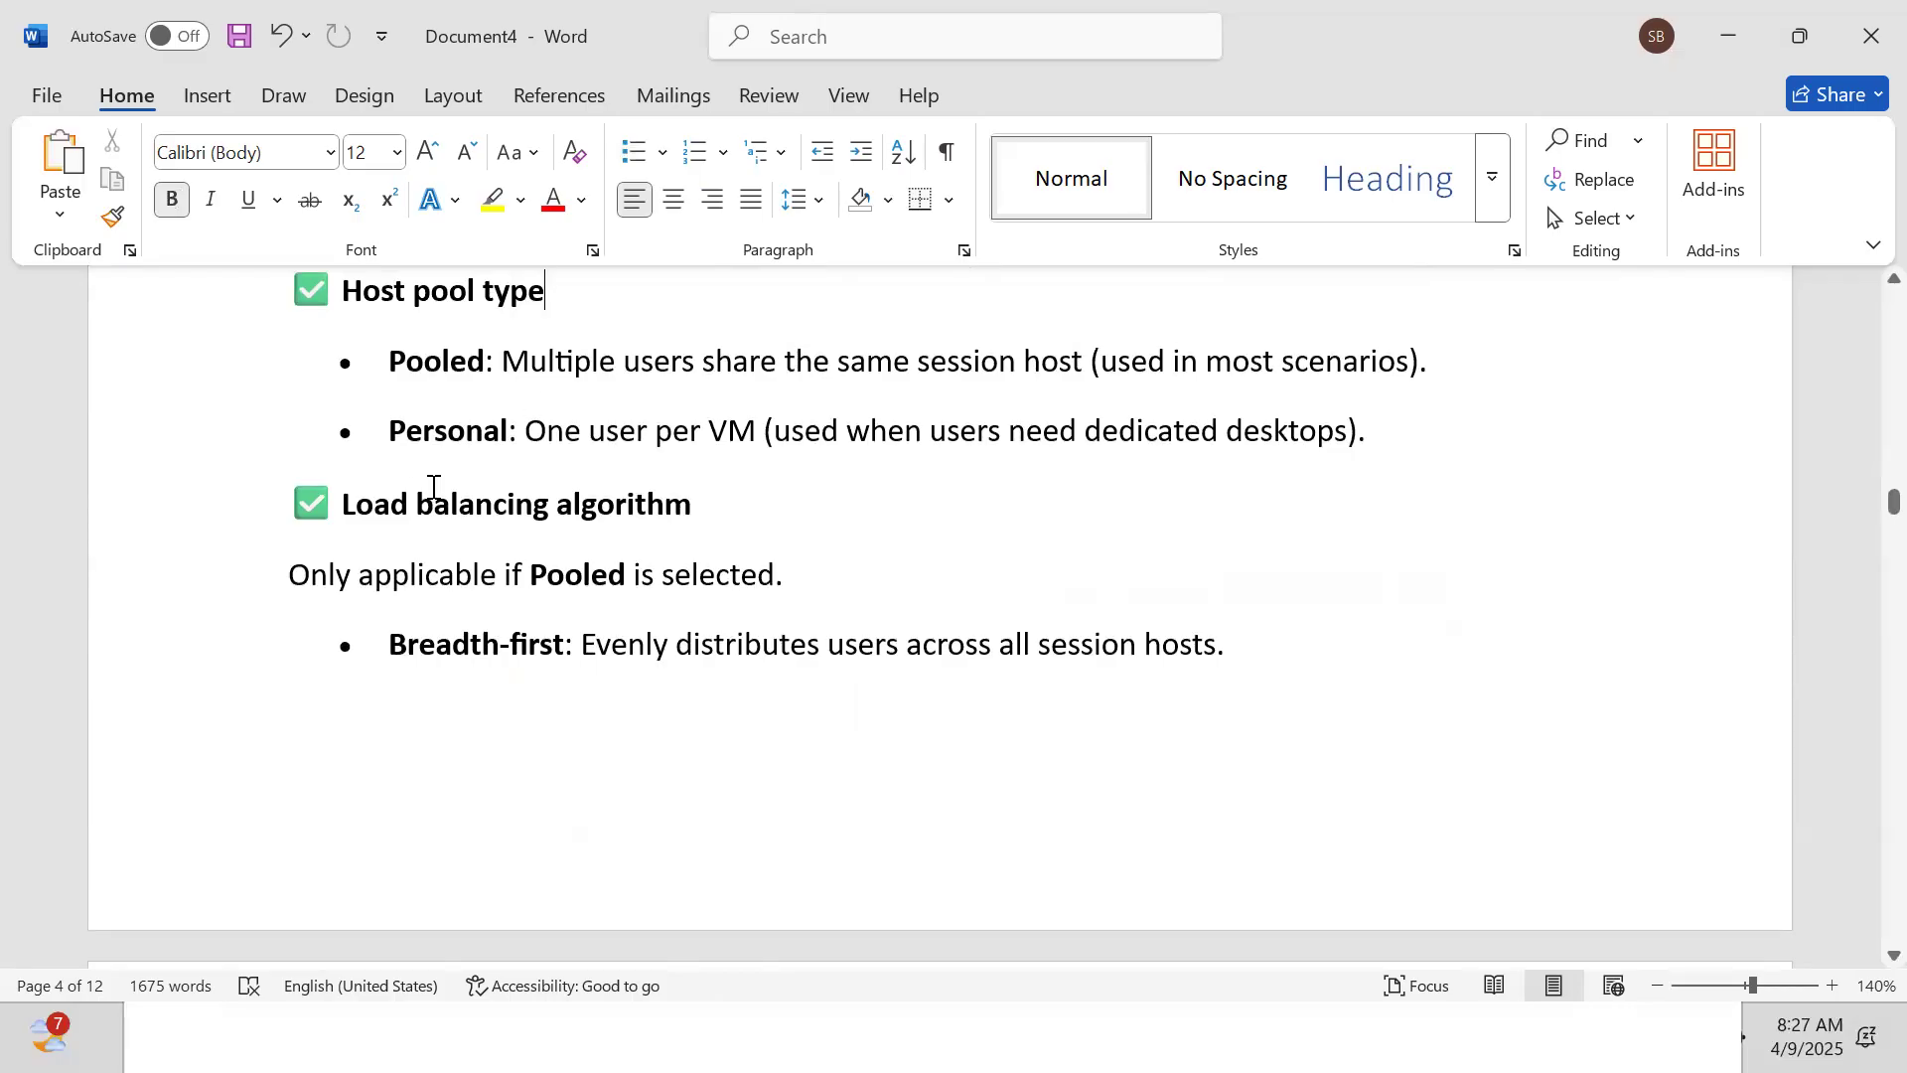
{"action": "key", "text": "Down"}
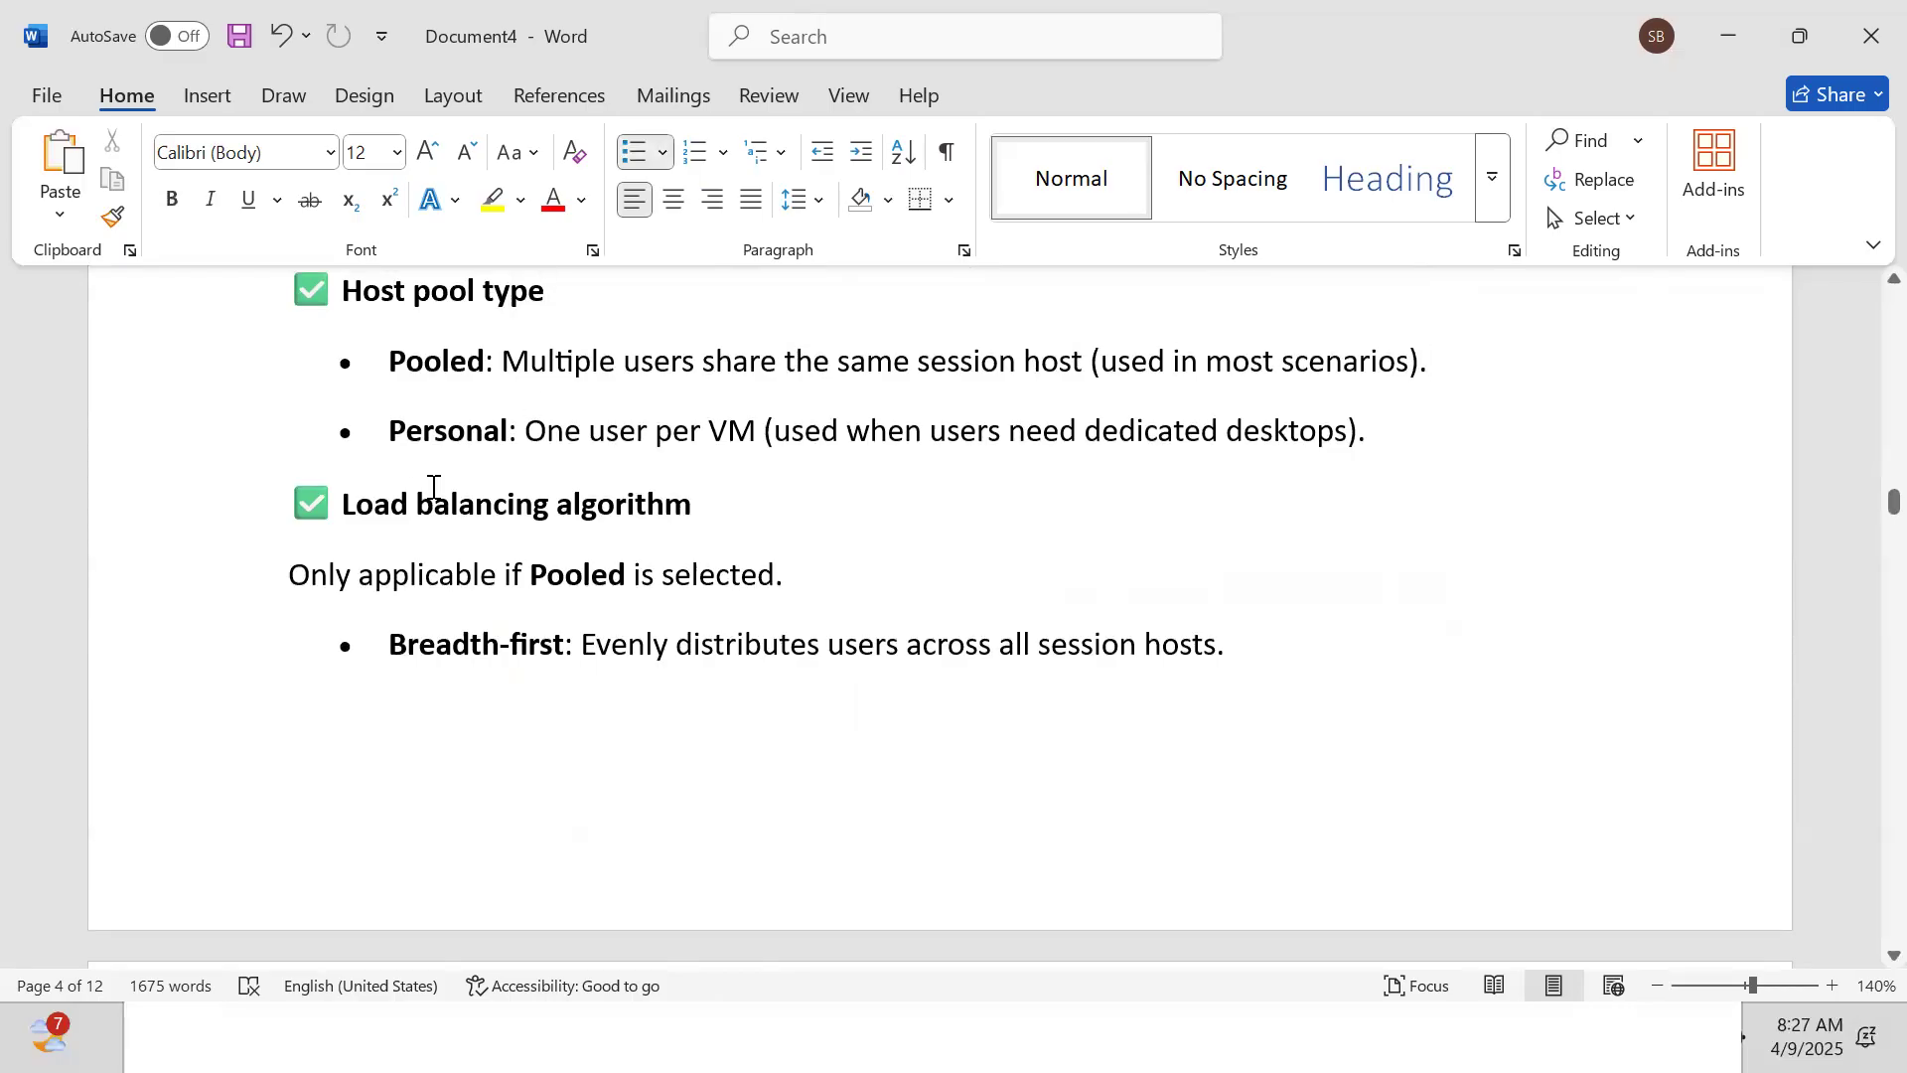
{"action": "key", "text": "Down"}
{"action": "key", "text": "Down"}
{"action": "key", "text": "Down"}
{"action": "key", "text": "Down"}
{"action": "key", "text": "Down"}
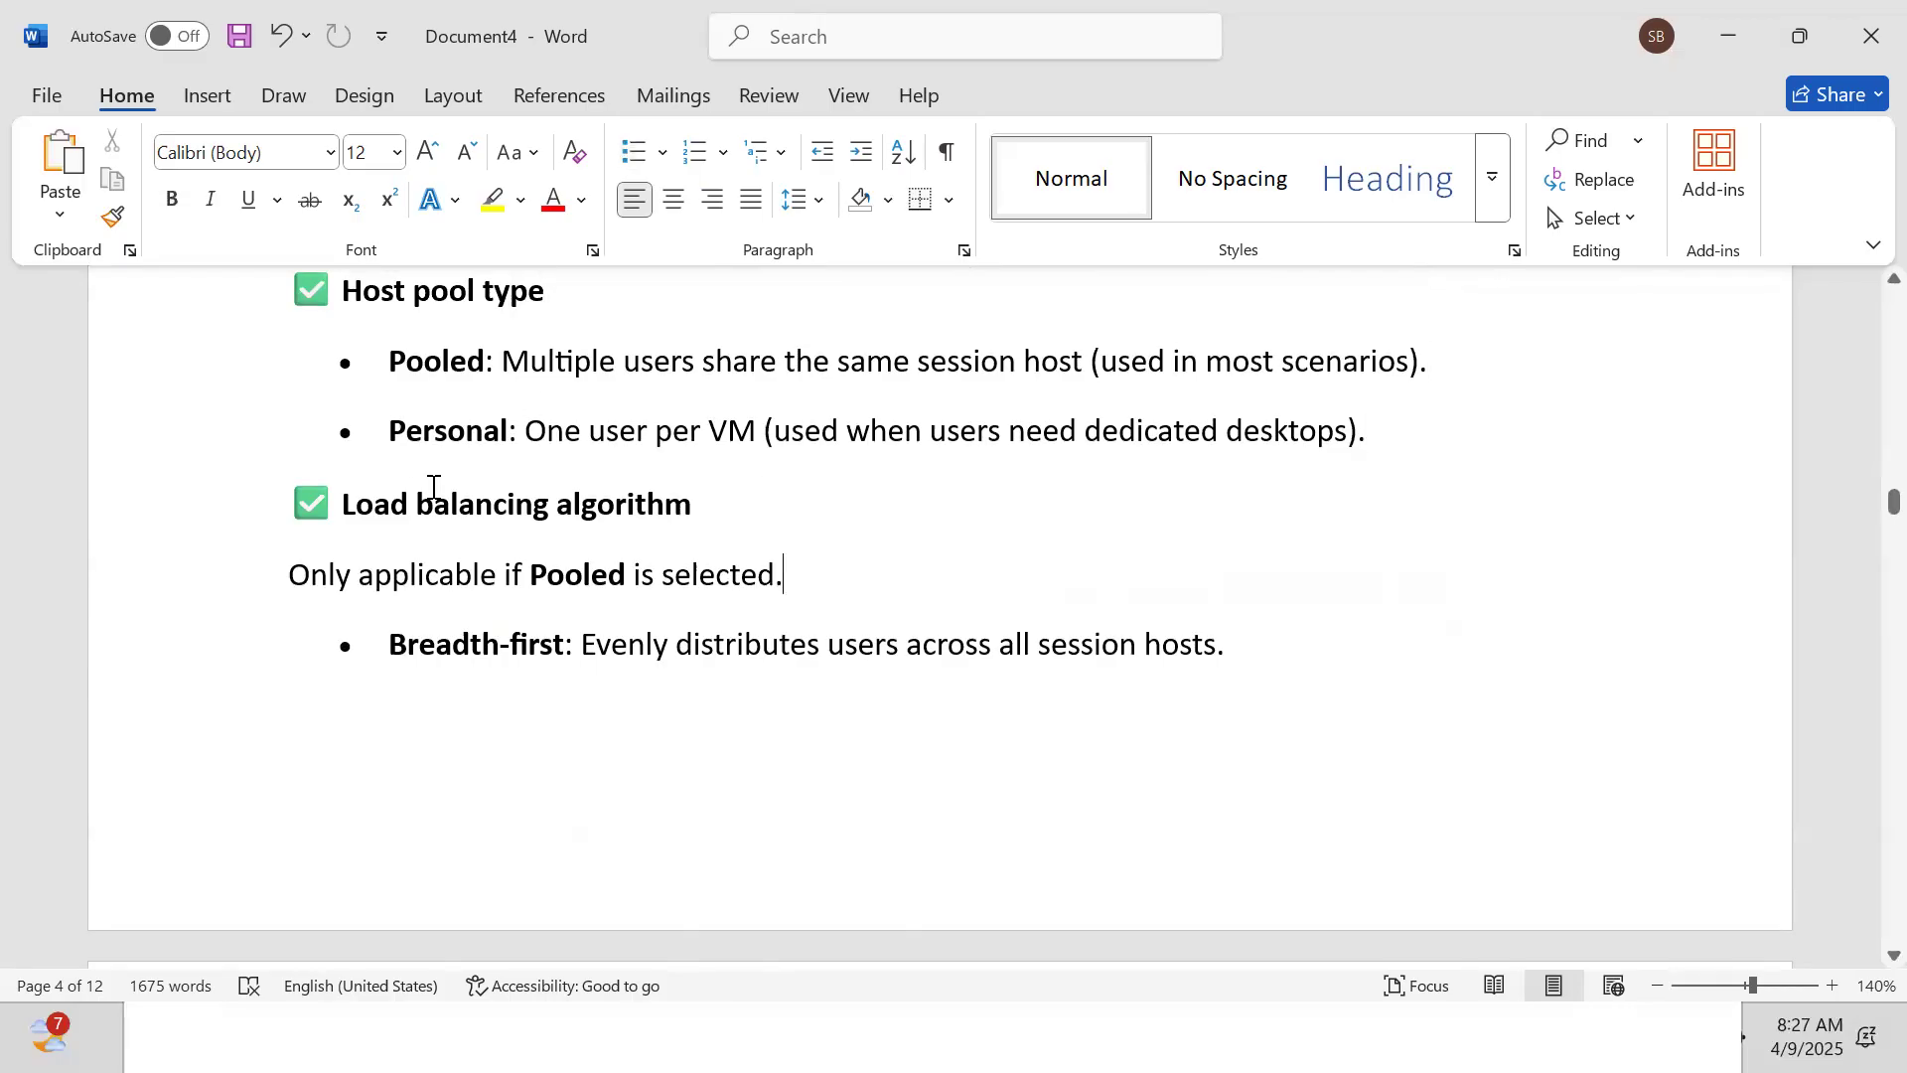
{"action": "key", "text": "Down"}
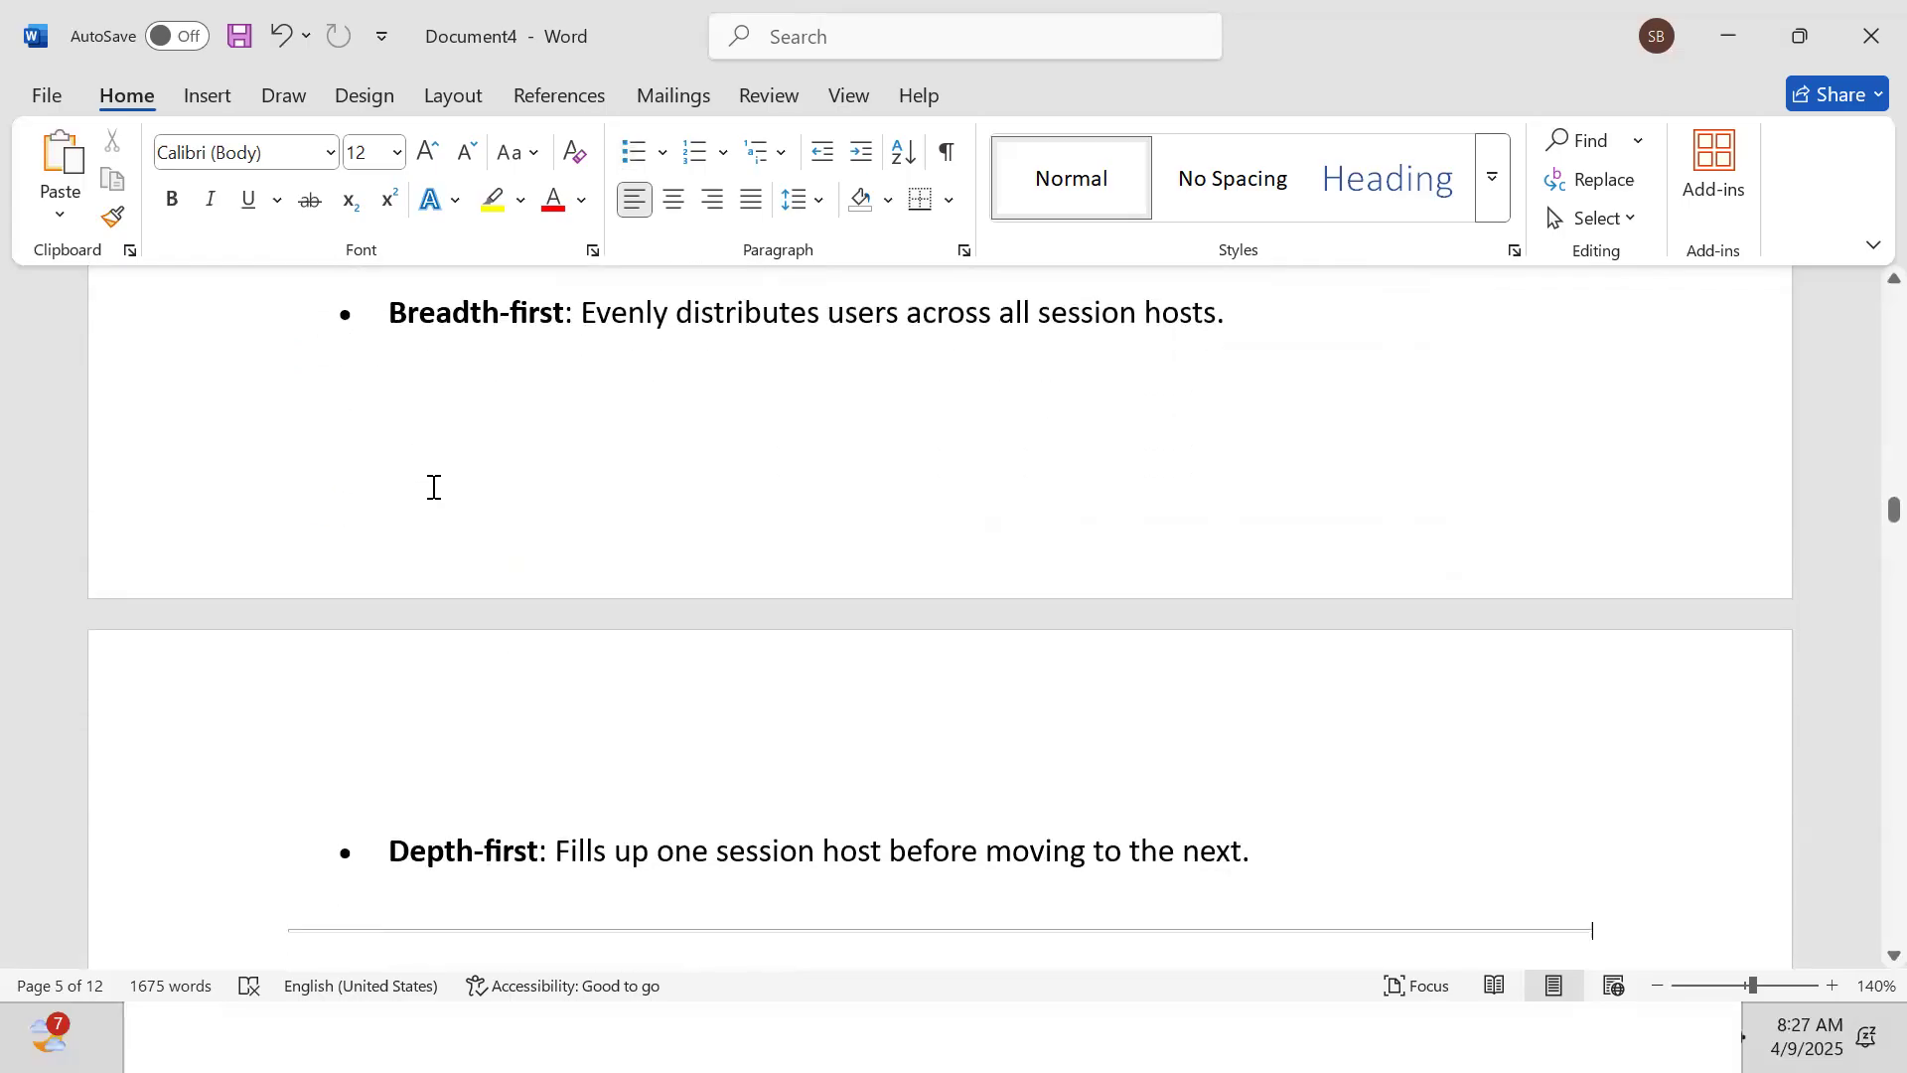
Add the Step 3 Virtual Machines Tab lines through name prefix and availability options
{"action": "key", "text": "Down"}
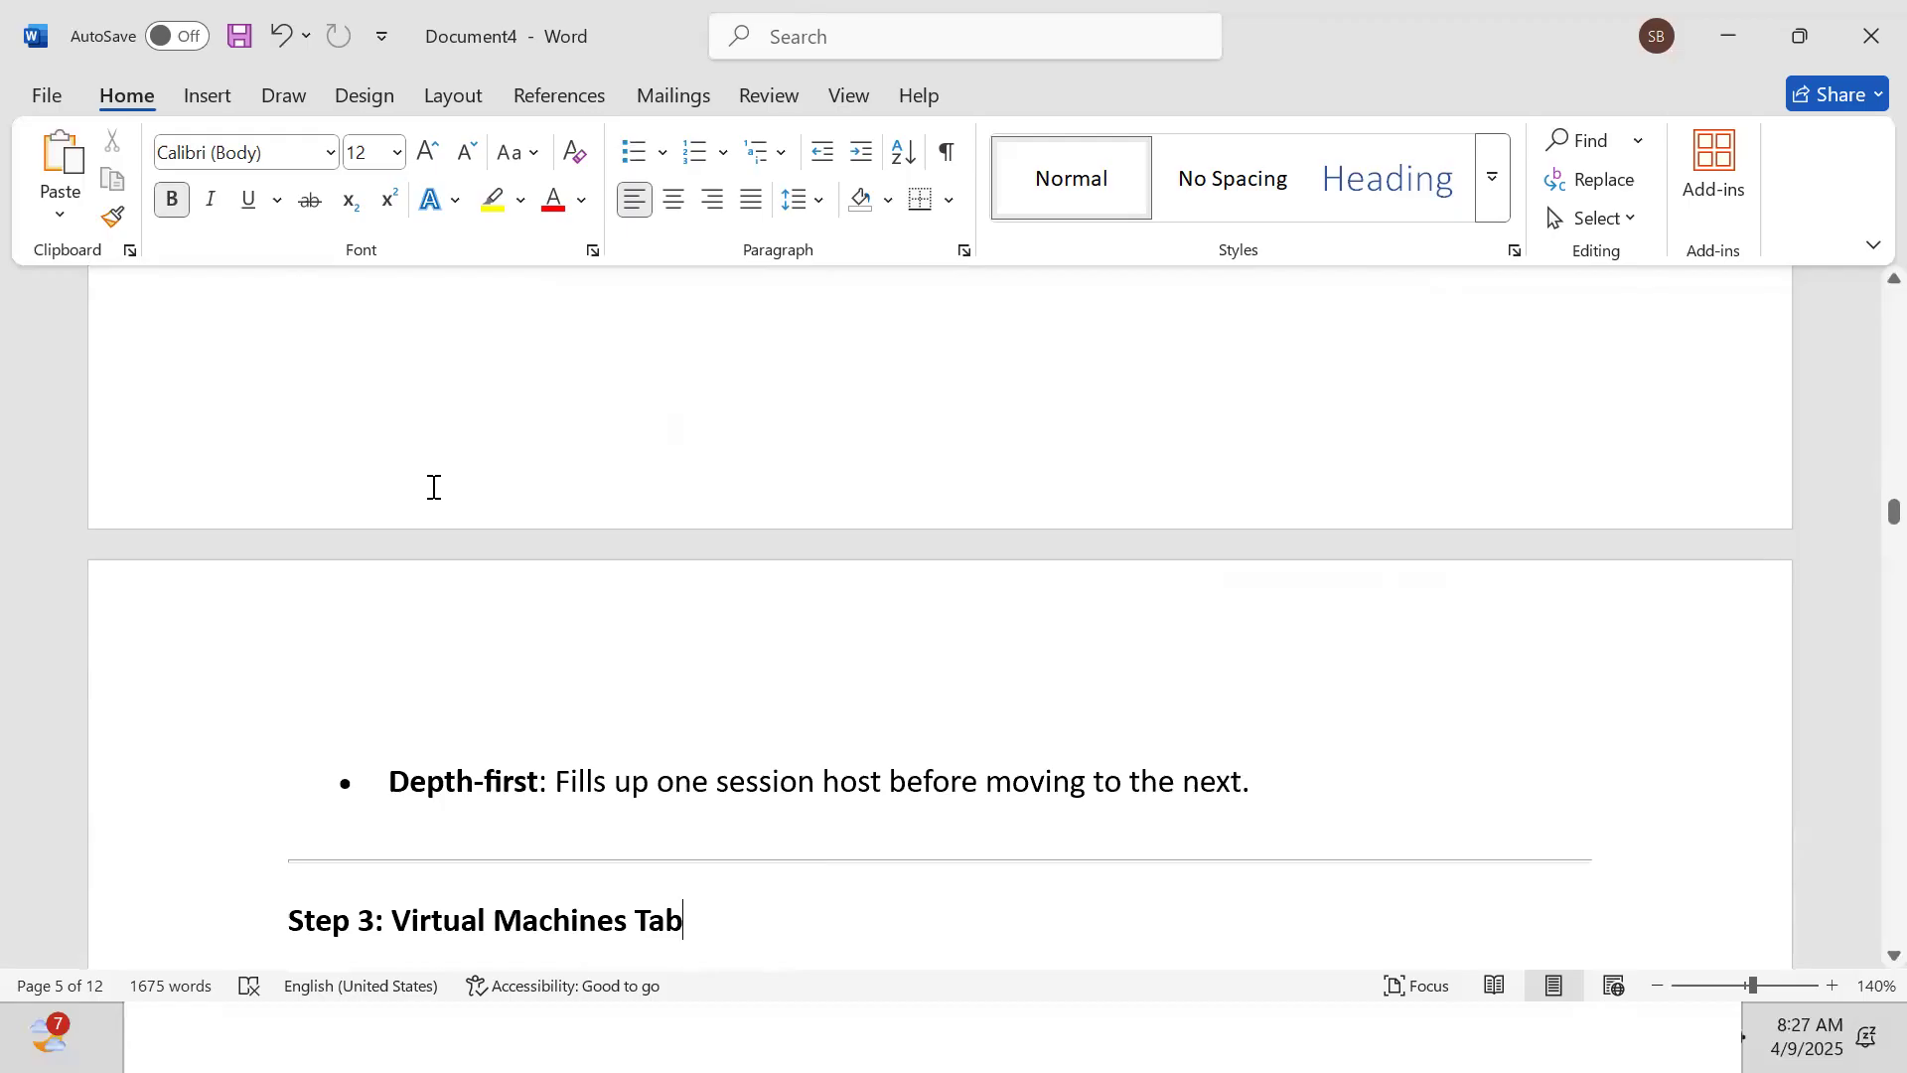
{"action": "key", "text": "Down"}
{"action": "key", "text": "Down"}
{"action": "key", "text": "Down"}
{"action": "key", "text": "Down"}
{"action": "key", "text": "Down"}
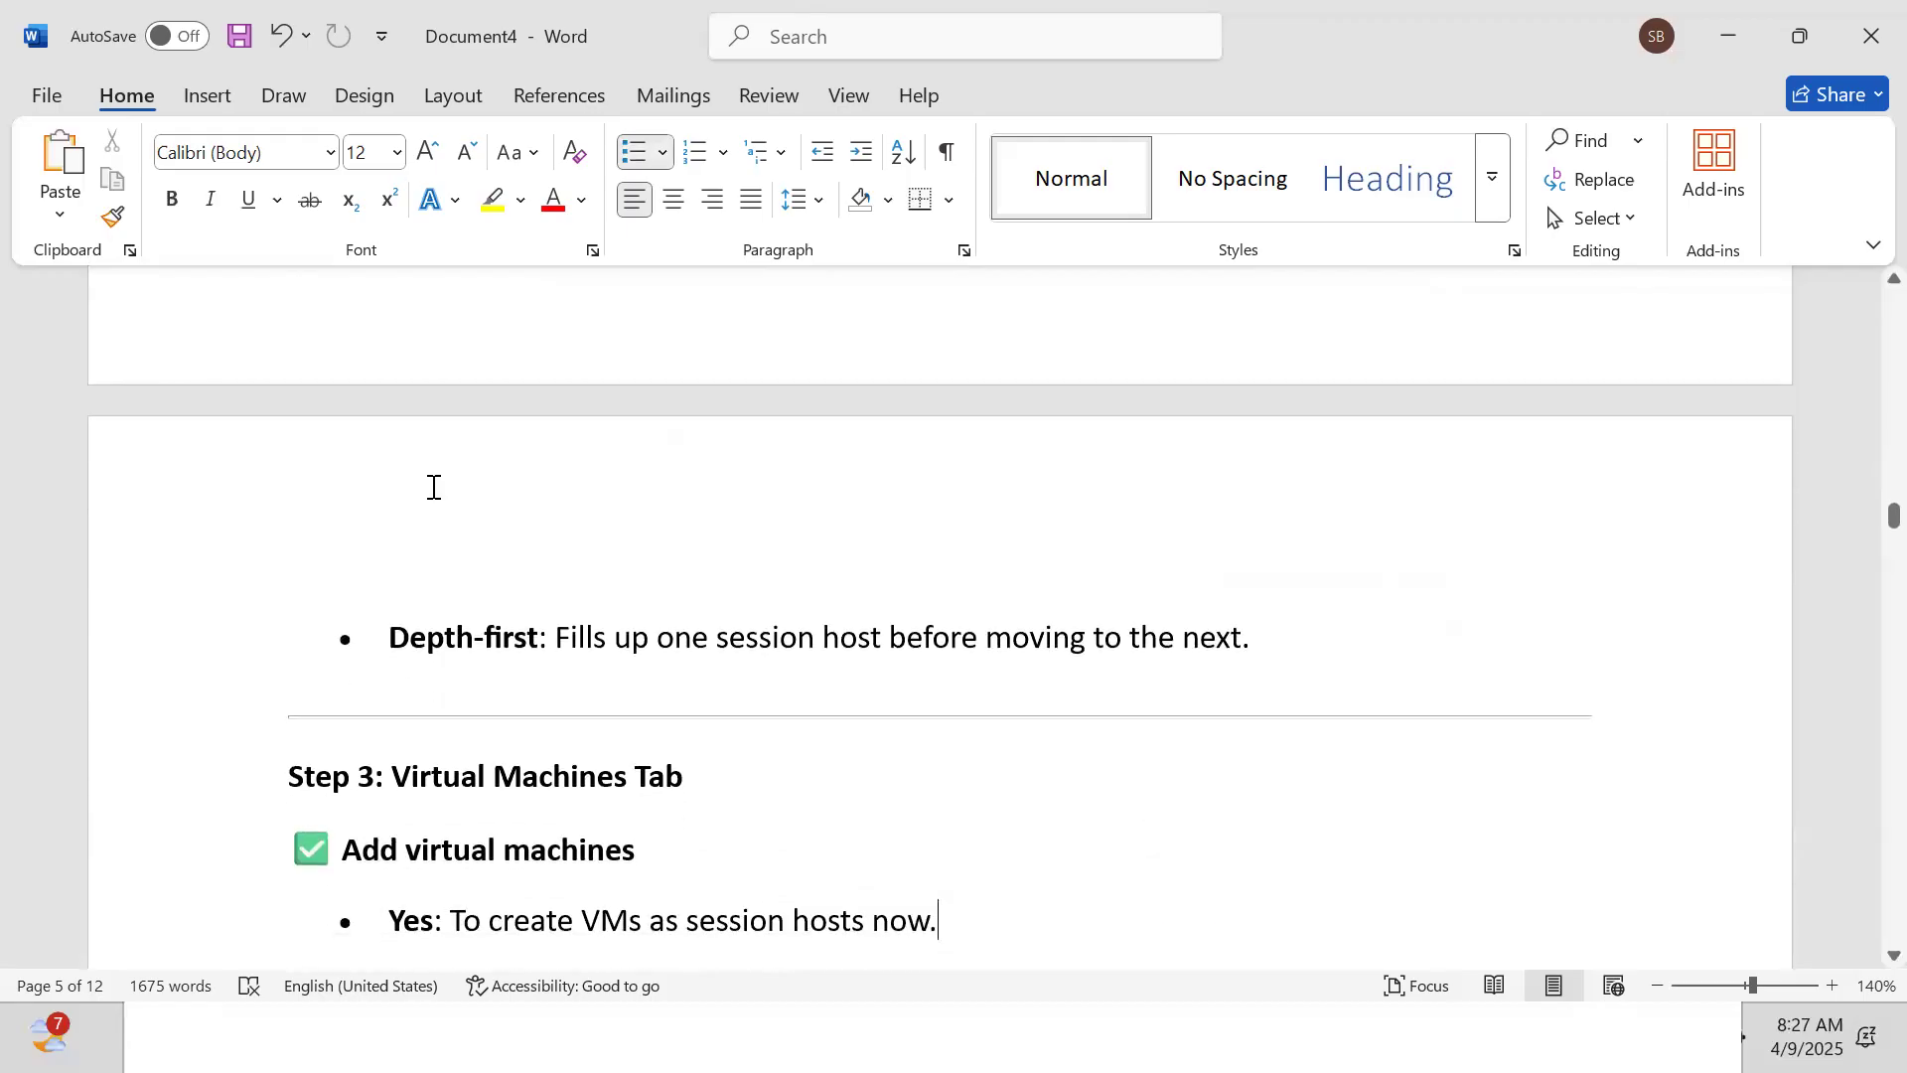
{"action": "key", "text": "Down"}
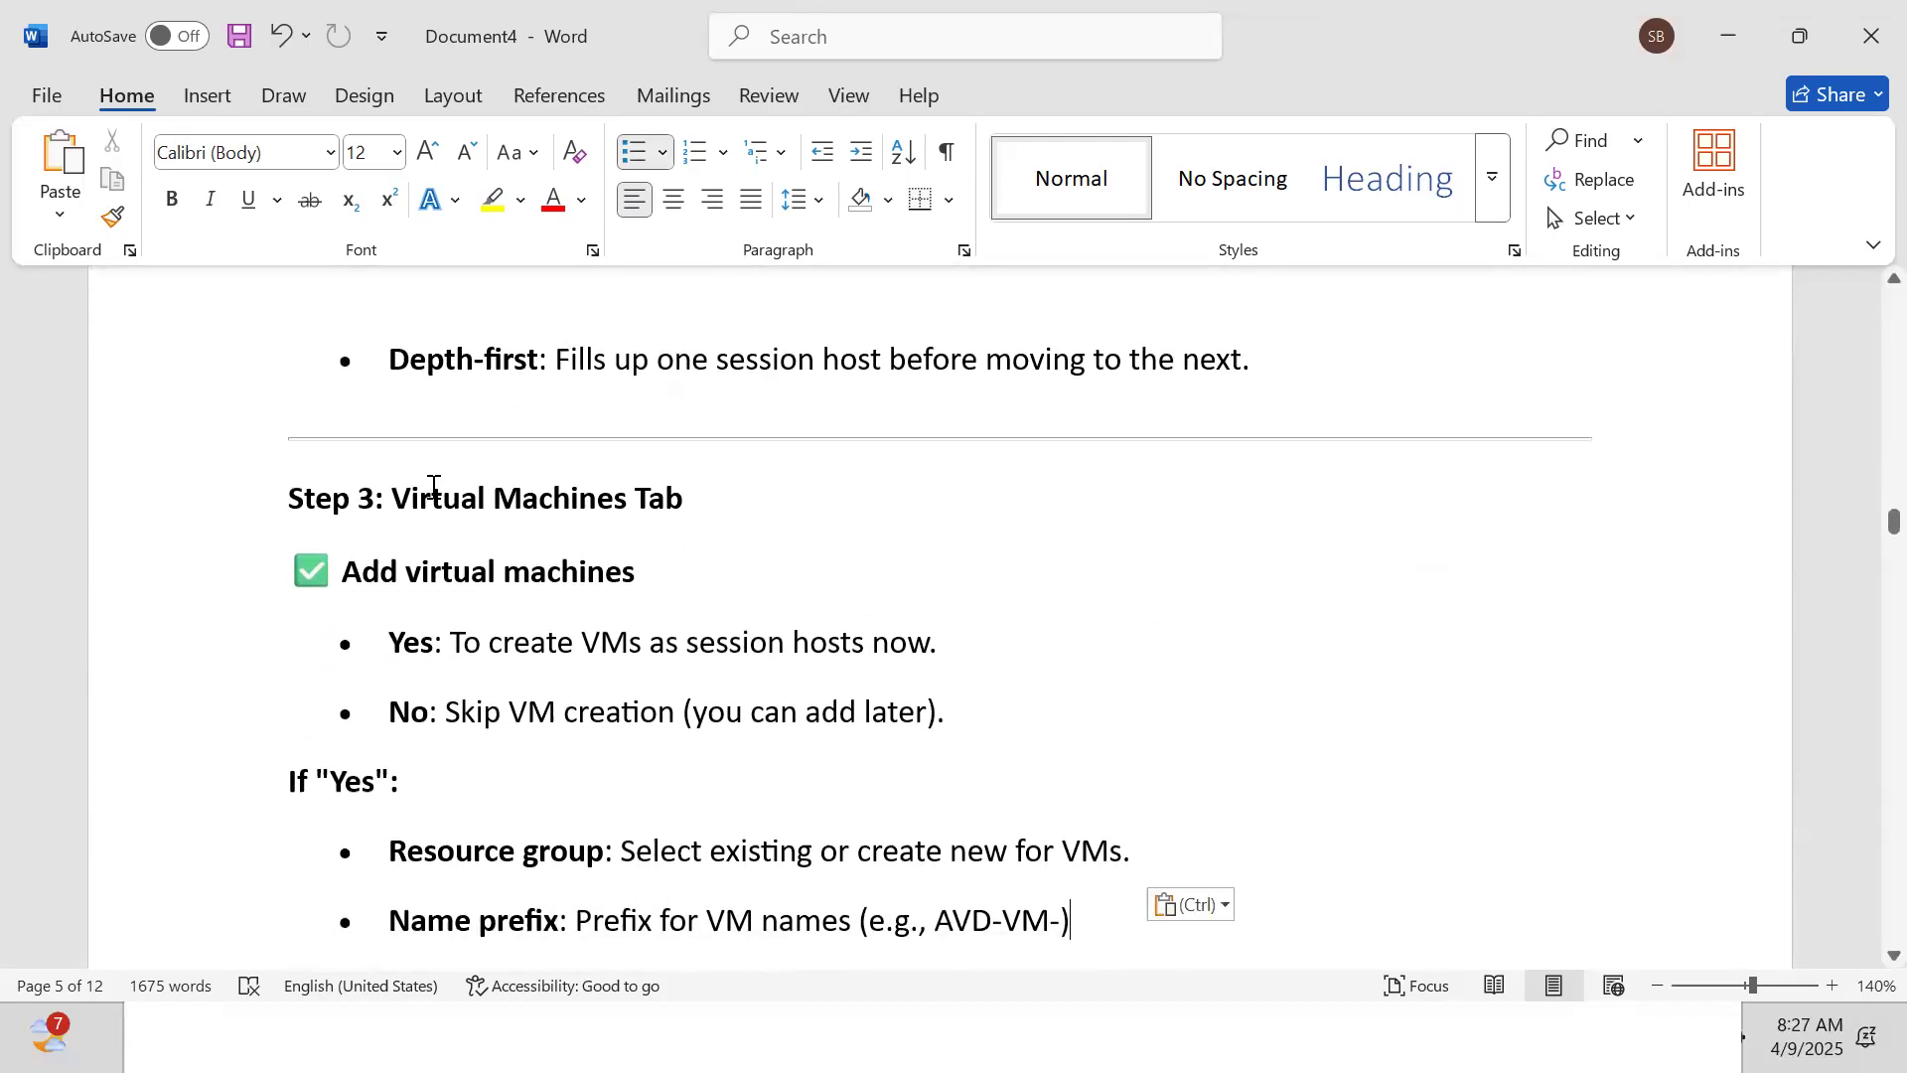
{"action": "key", "text": "Down"}
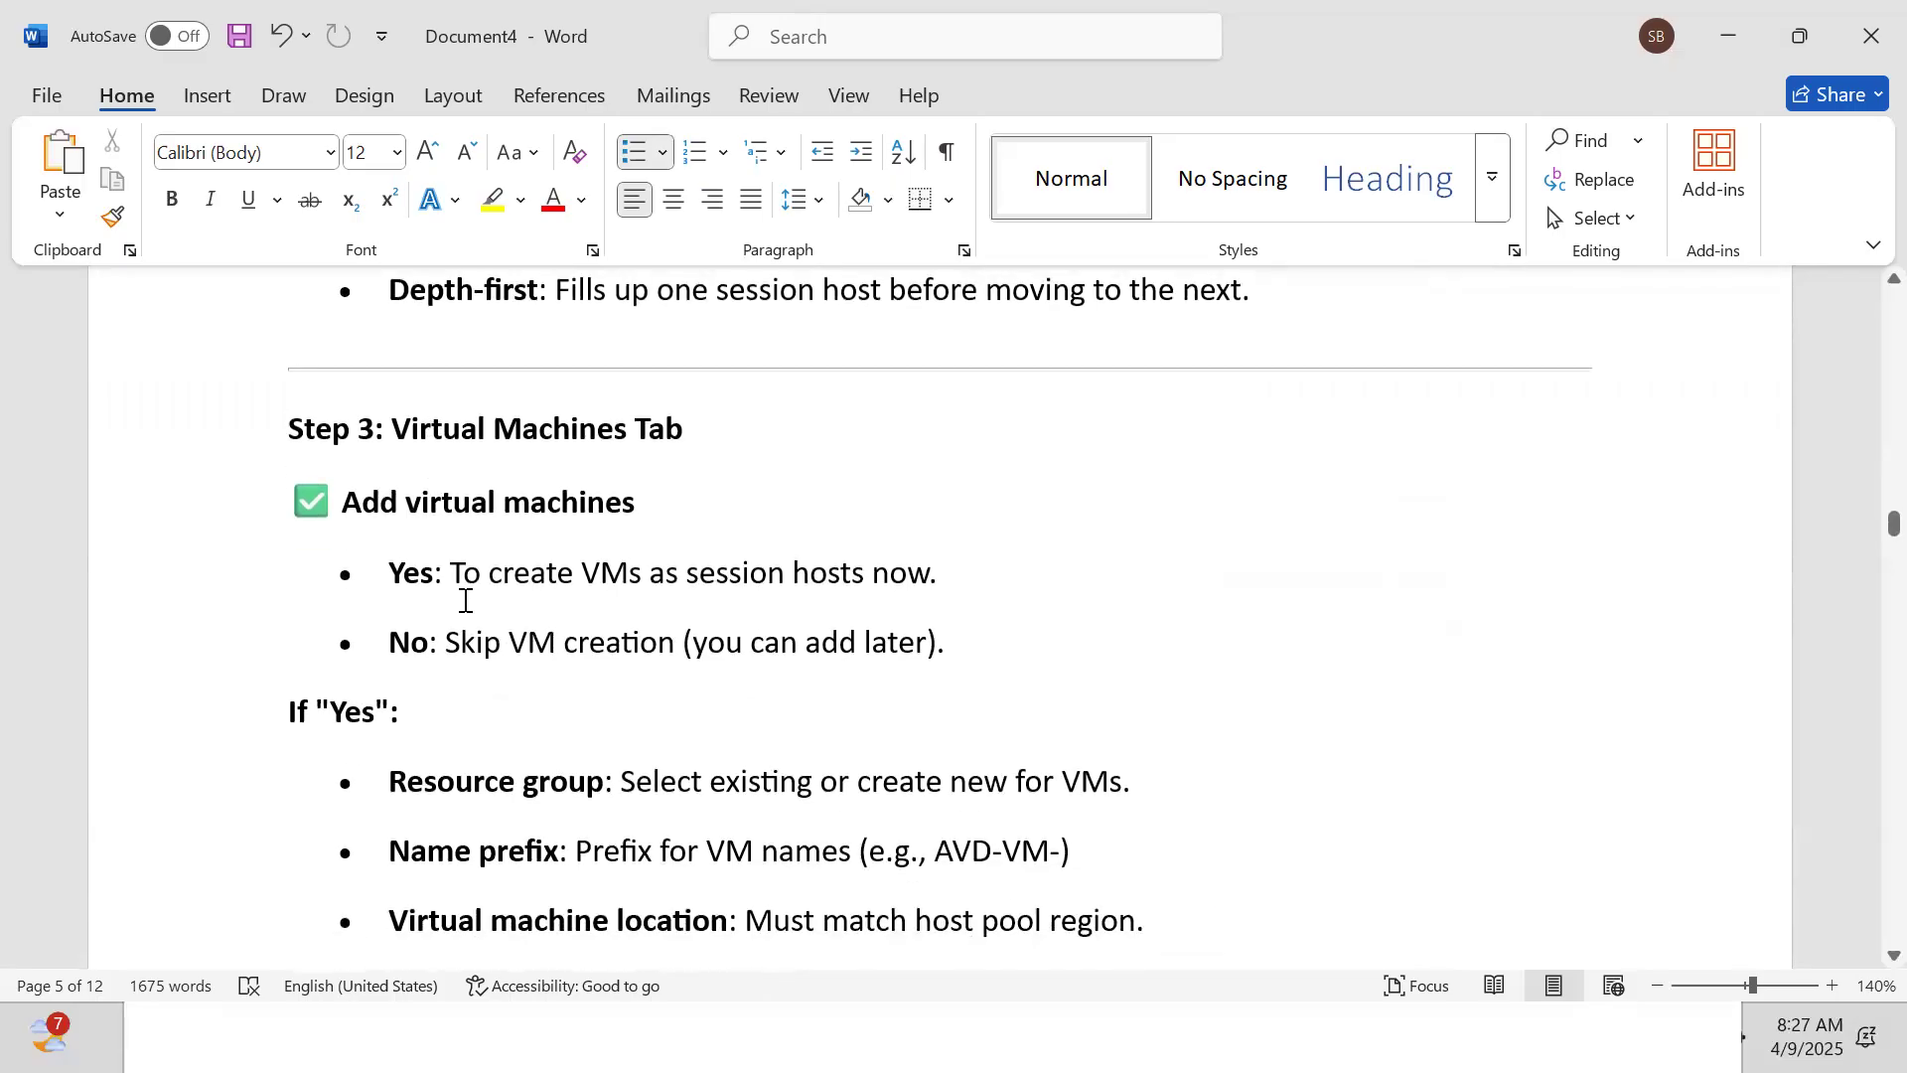
{"action": "key", "text": "Down"}
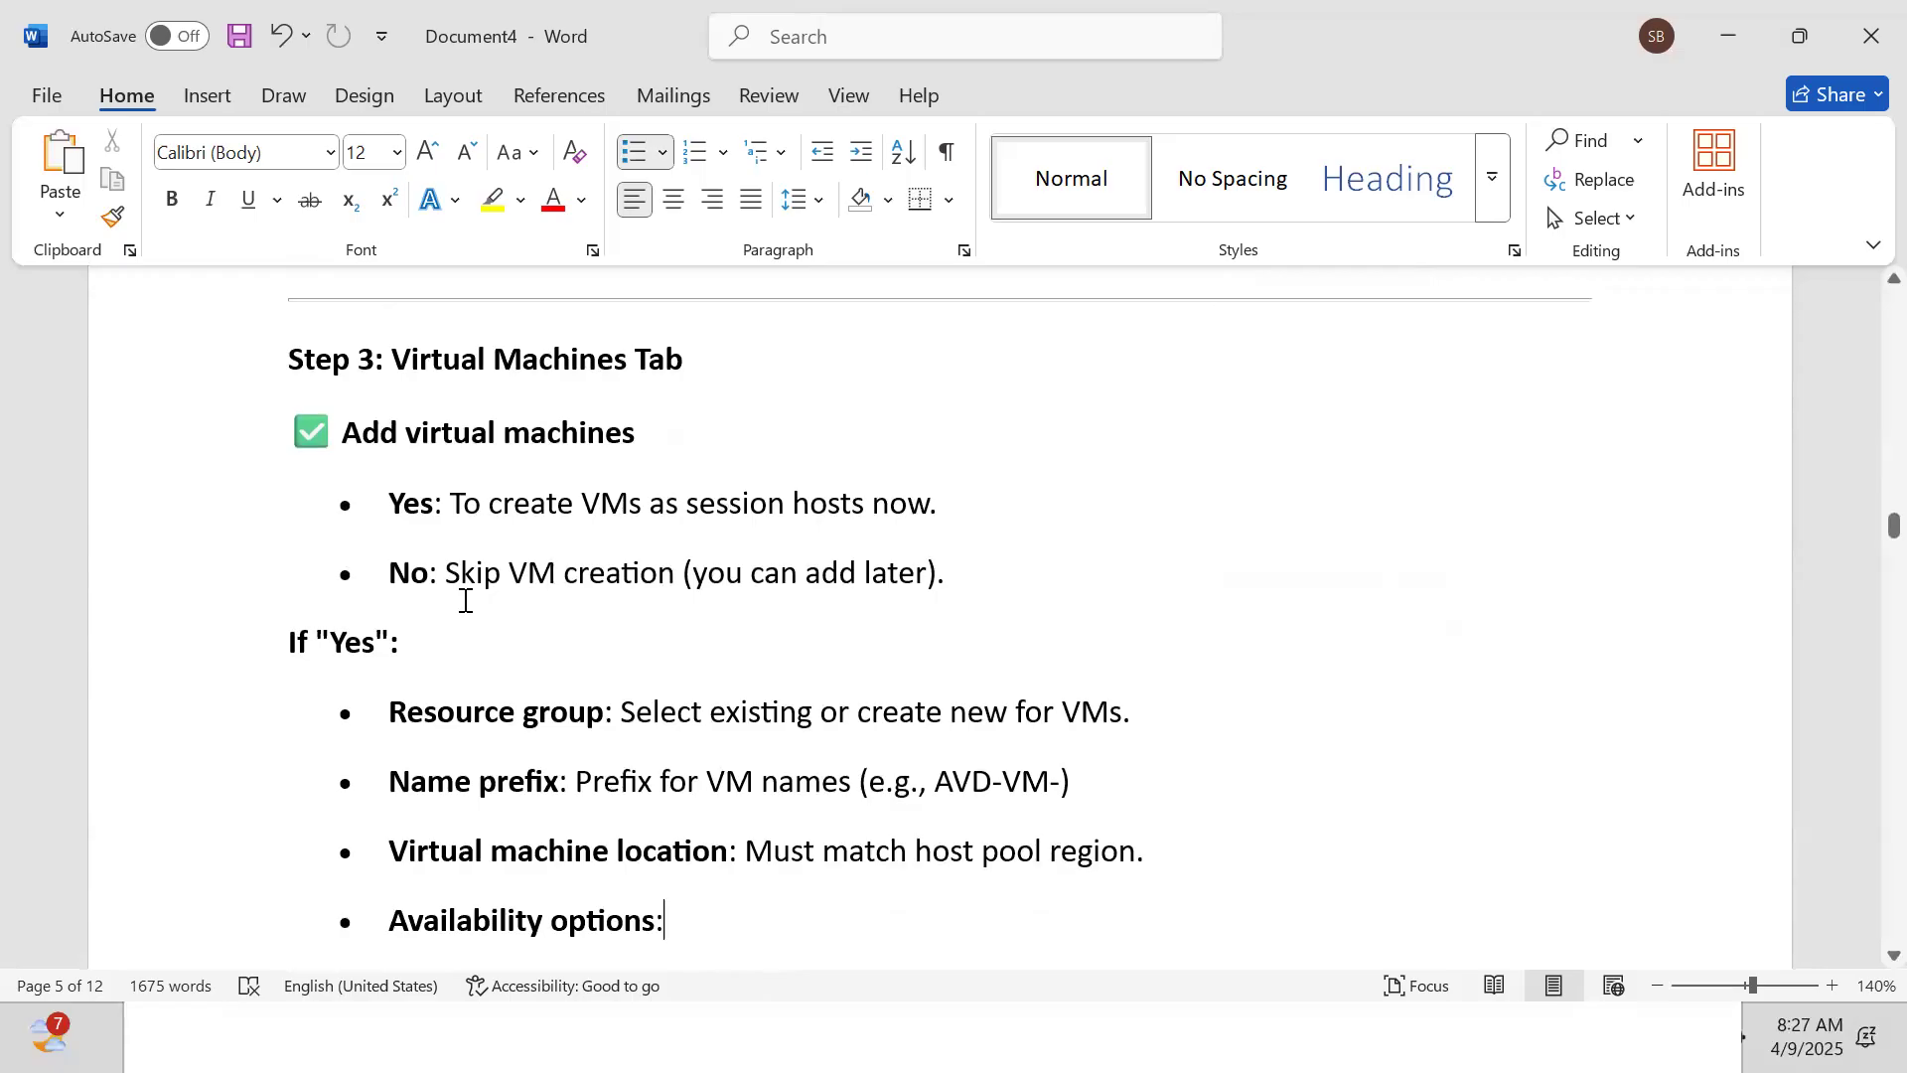
Paste the image, VM size, network, NSG, admin account and domain join options
{"action": "type", "text": "No infrastructure redundancy required"}
{"action": "type", "text": "Availability zone or Availability set (for HA)."}
{"action": "type", "text": "Image:"}
{"action": "type", "text": "Choose Gallery (Windows 10/11 multi-session) or Custom image."}
{"action": "key", "text": "ctrl+v"}
{"action": "key", "text": "ctrl+v"}
{"action": "key", "text": "ctrl+v"}
{"action": "key", "text": "ctrl+v"}
{"action": "key", "text": "ctrl+v"}
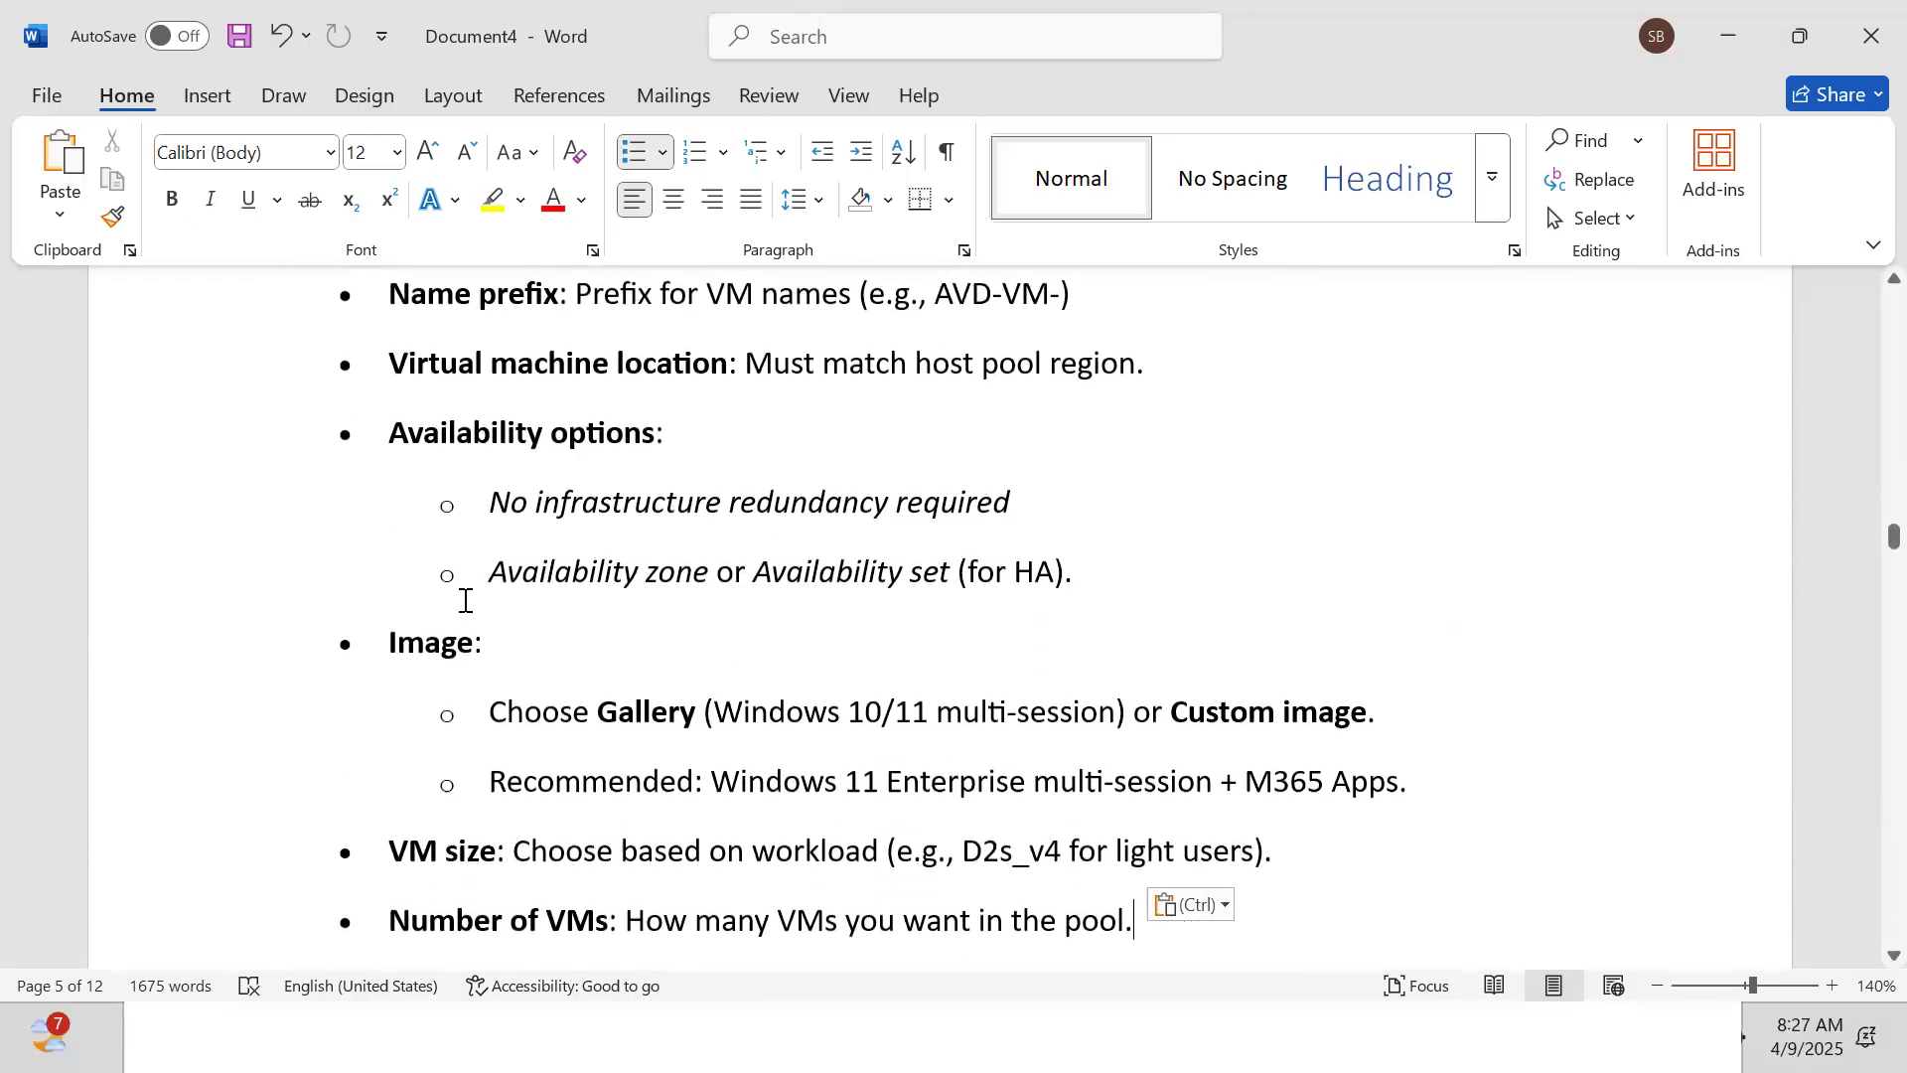
{"action": "key", "text": "ctrl+v"}
{"action": "key", "text": "ctrl+v"}
{"action": "key", "text": "ctrl+v"}
{"action": "key", "text": "ctrl+v"}
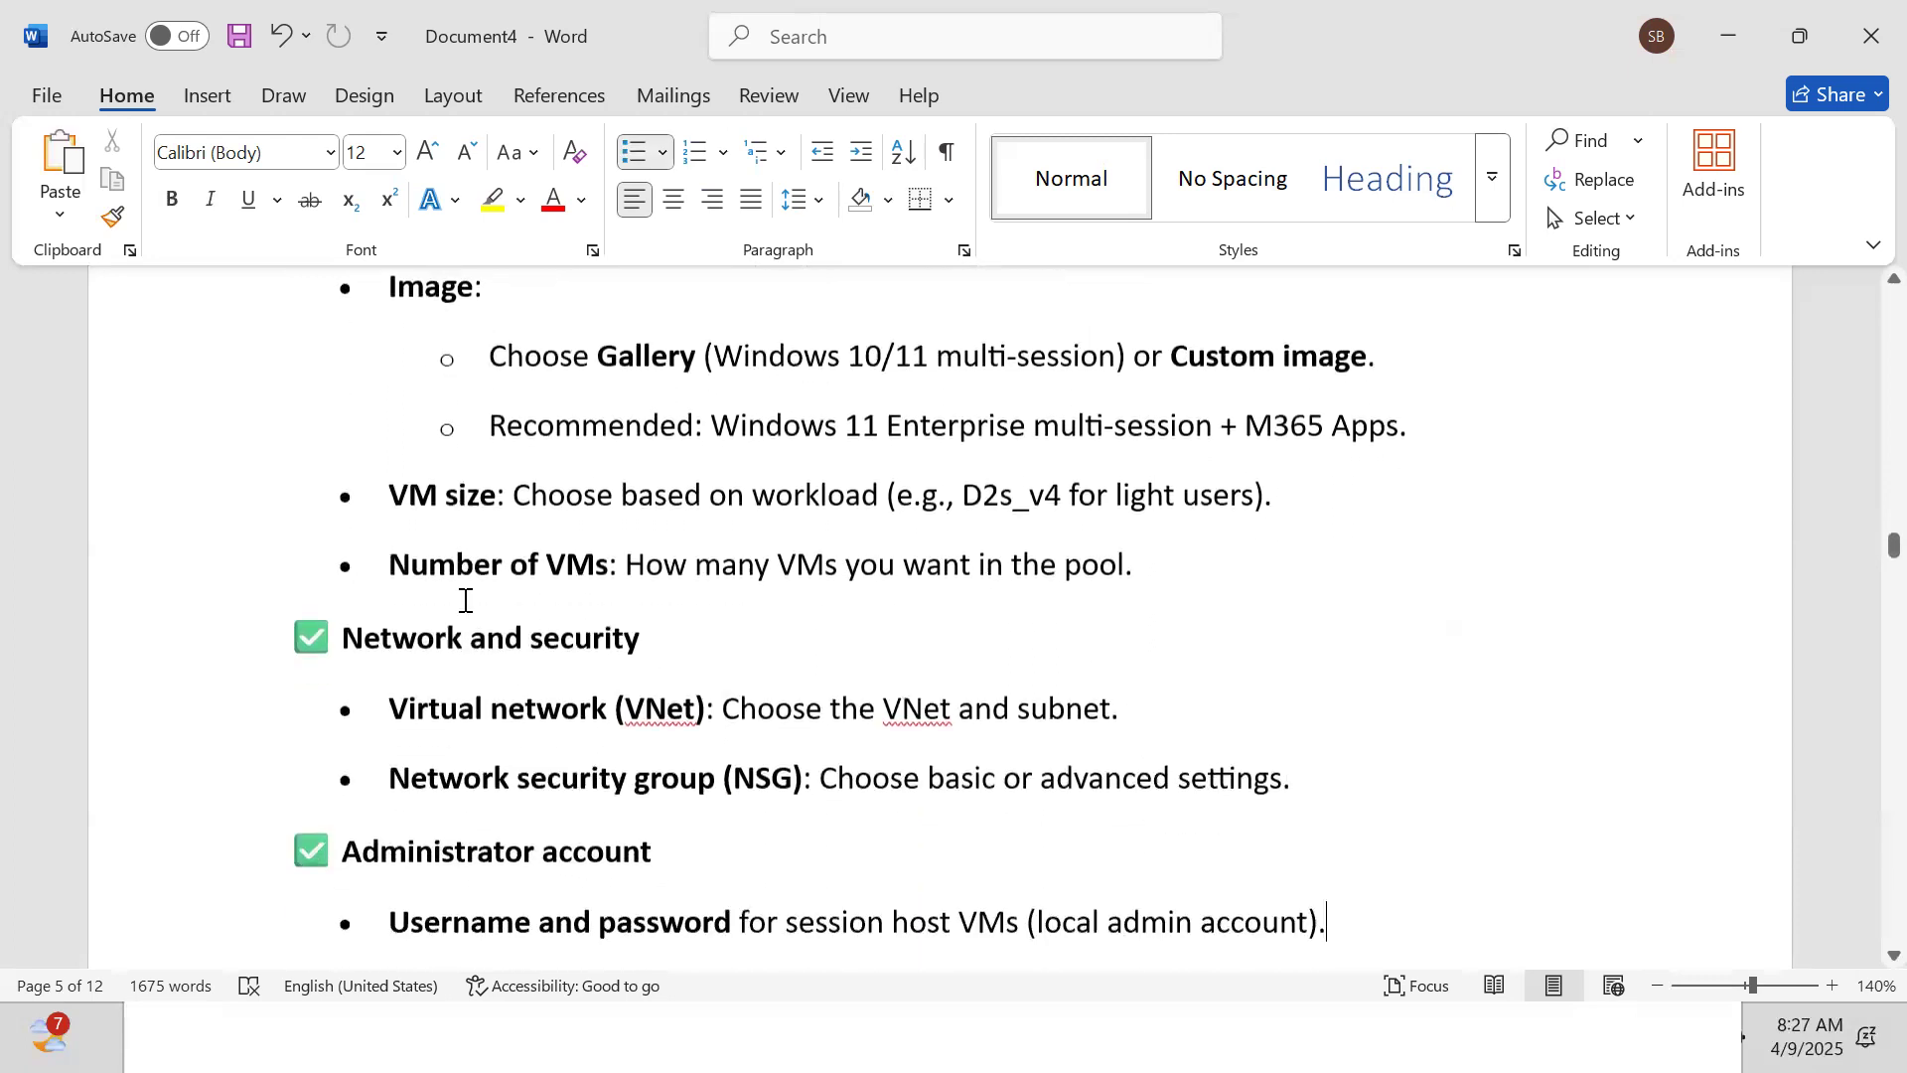
{"action": "type", "text": "Join method:"}
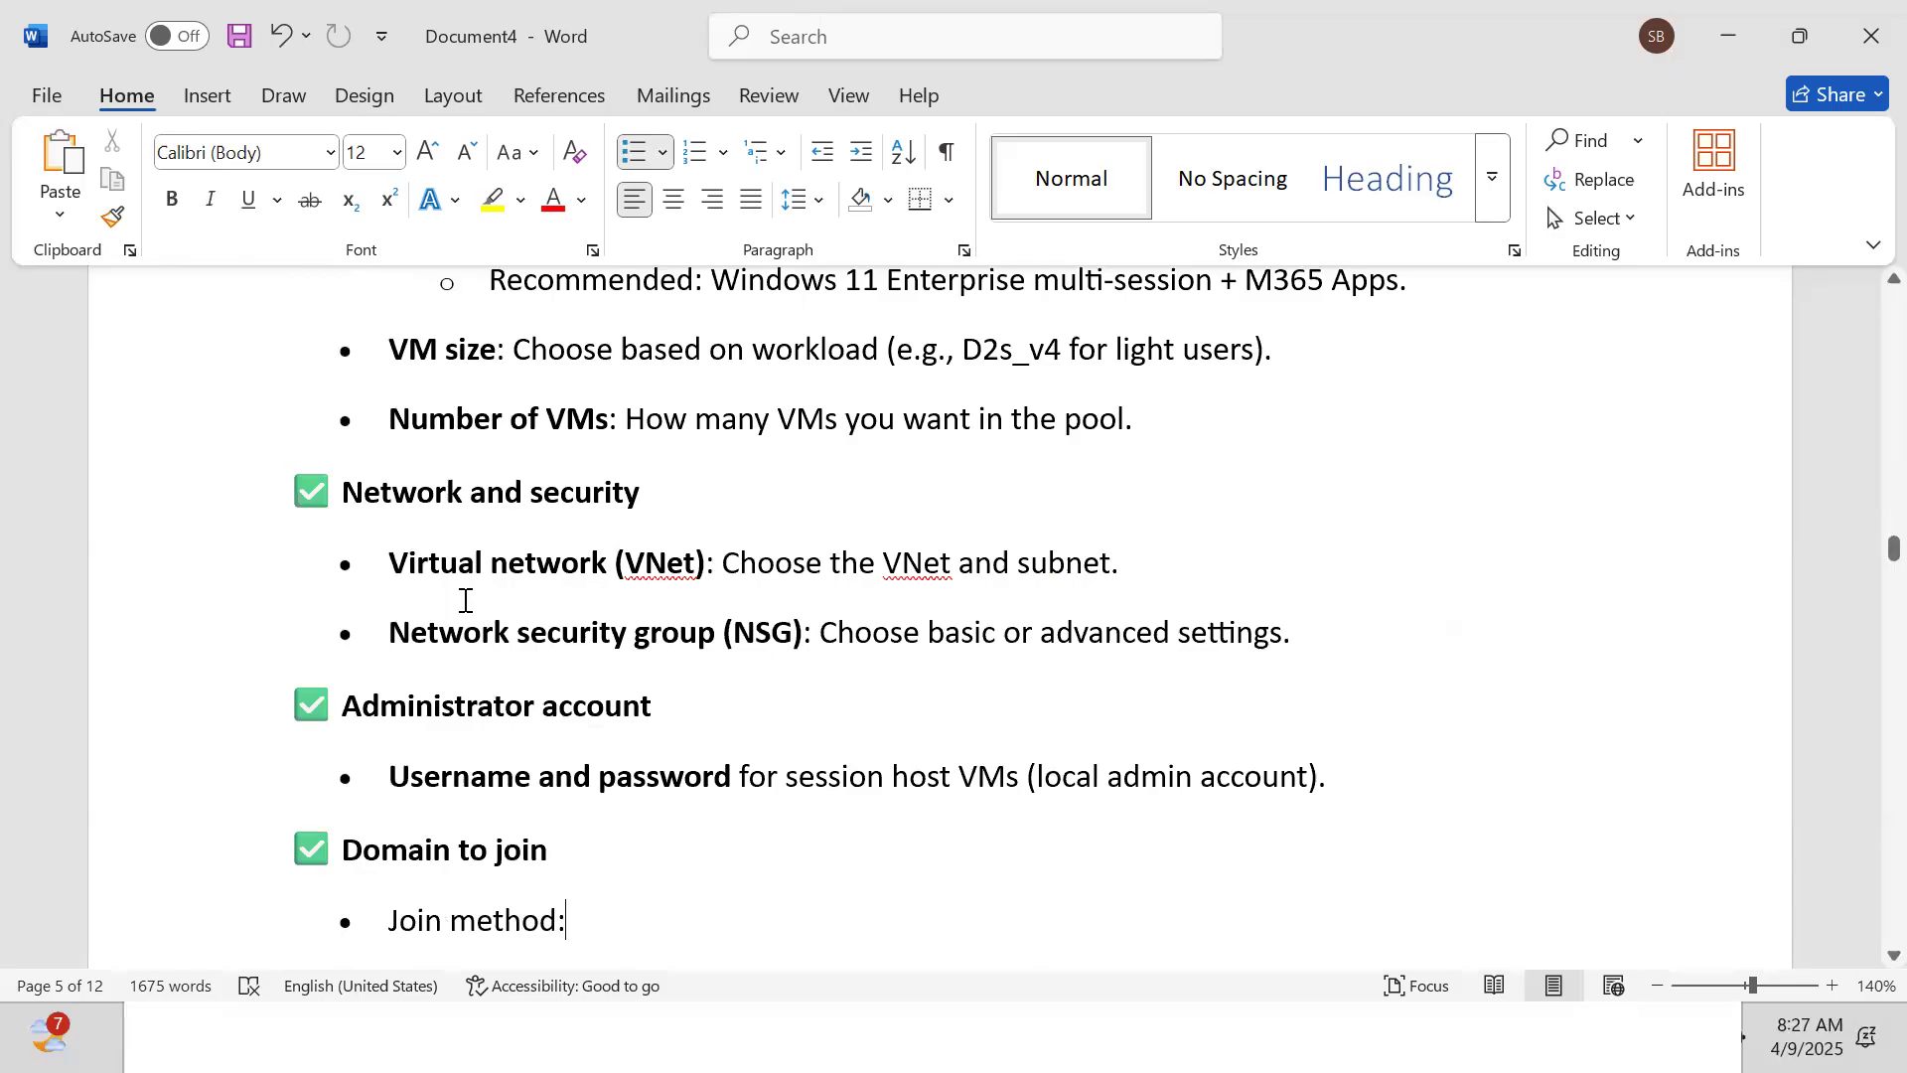
{"action": "type", "text": "Active Directory: Join to on-prem AD via VPN or Azure AD DS."}
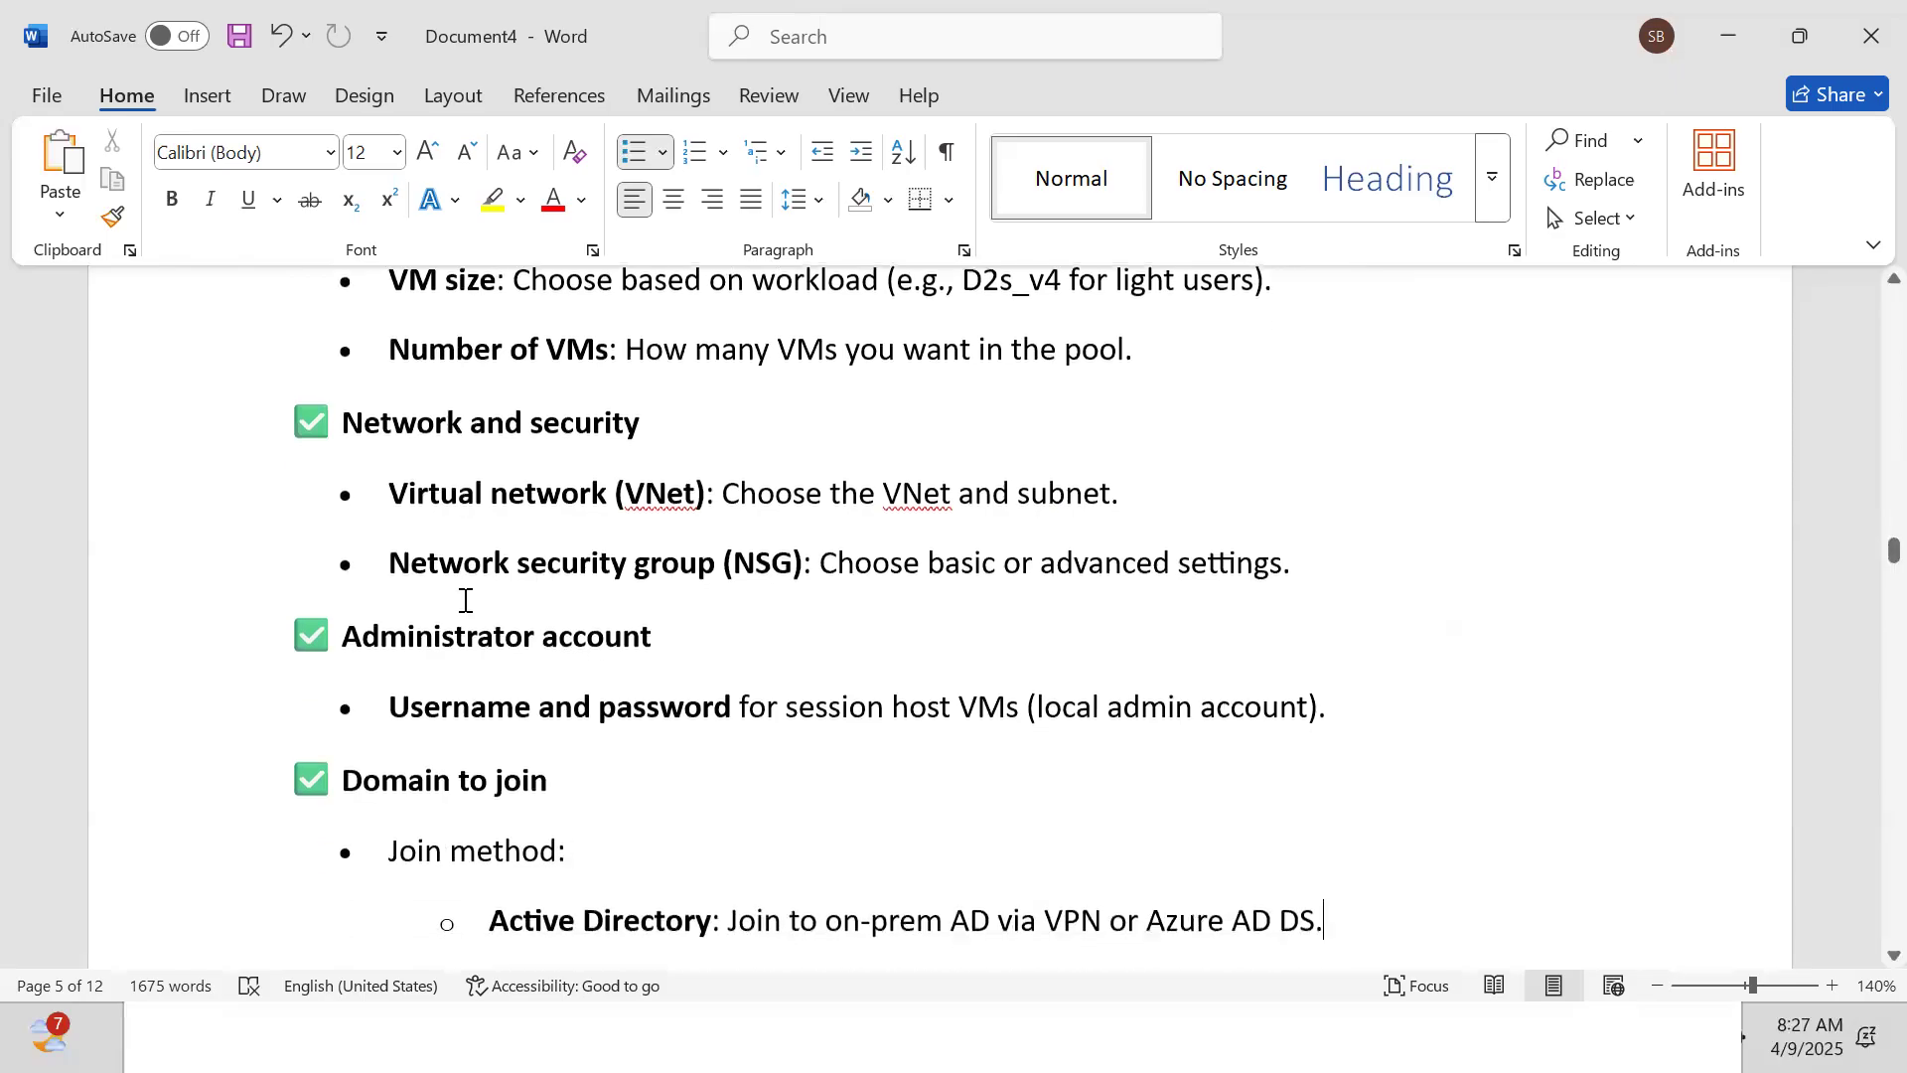
{"action": "type", "text": "Azure AD: Azure AD Join (modern method)."}
{"action": "type", "text": "AD domain join UPN: If using AD DS."}
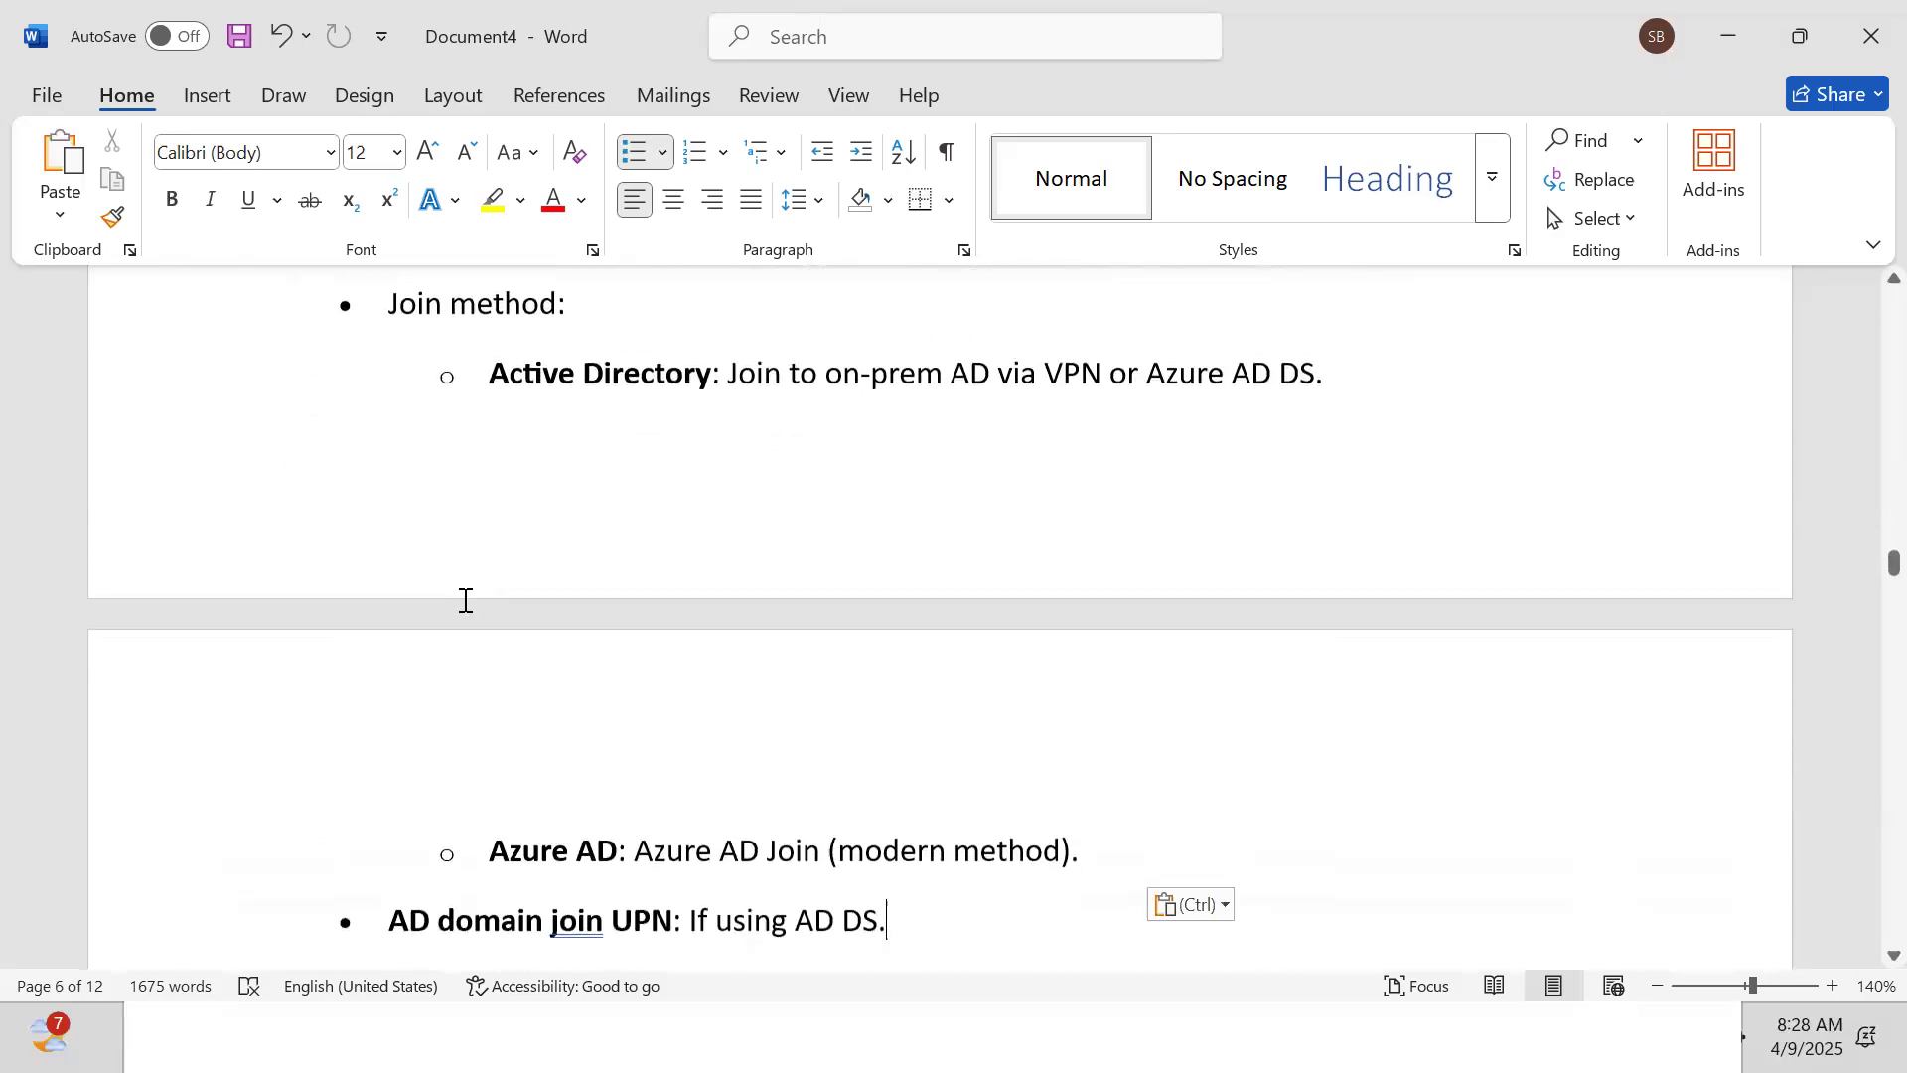
{"action": "type", "text": "OU path (optional): To place VMs in a specific AD OU."}
{"action": "type", "text": "Step 4: Workspace Tab"}
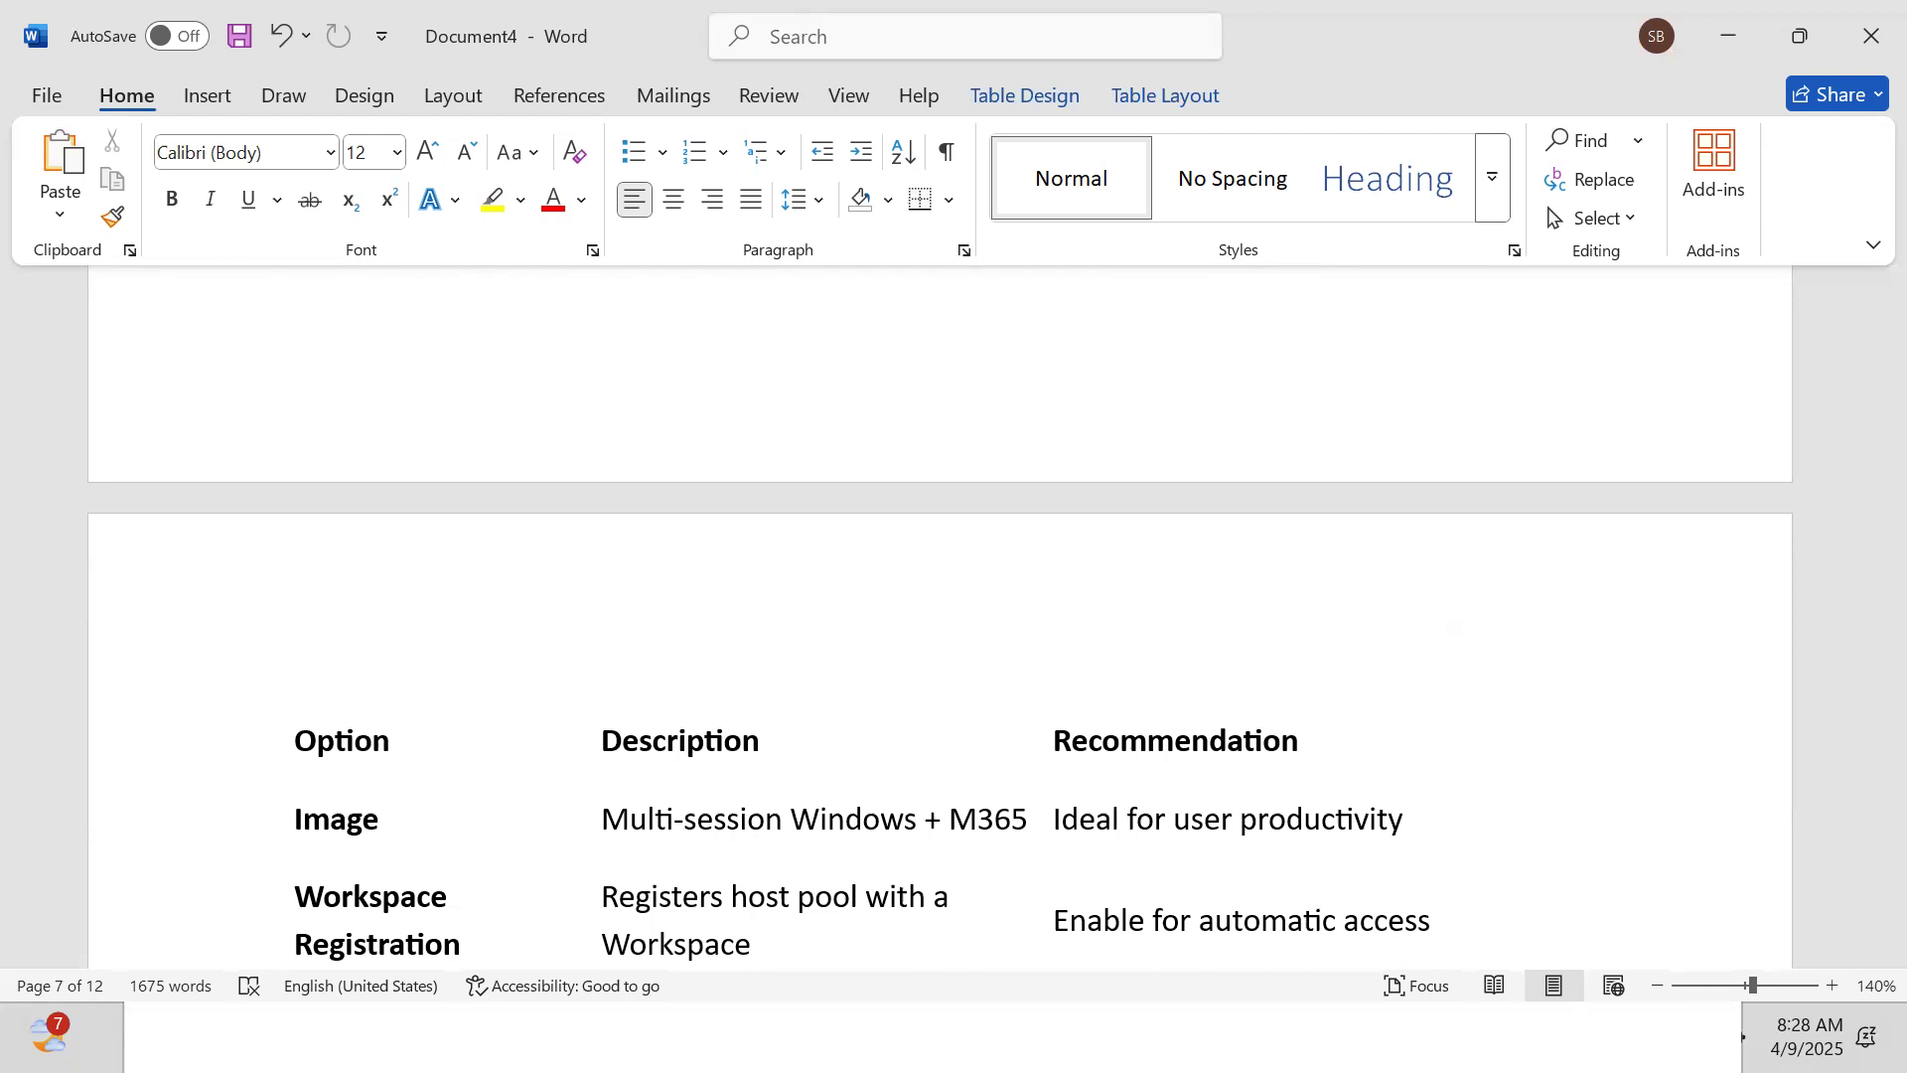
{"action": "key", "text": "super"}
{"action": "mouse_move", "coordinate": [965, 1037]}
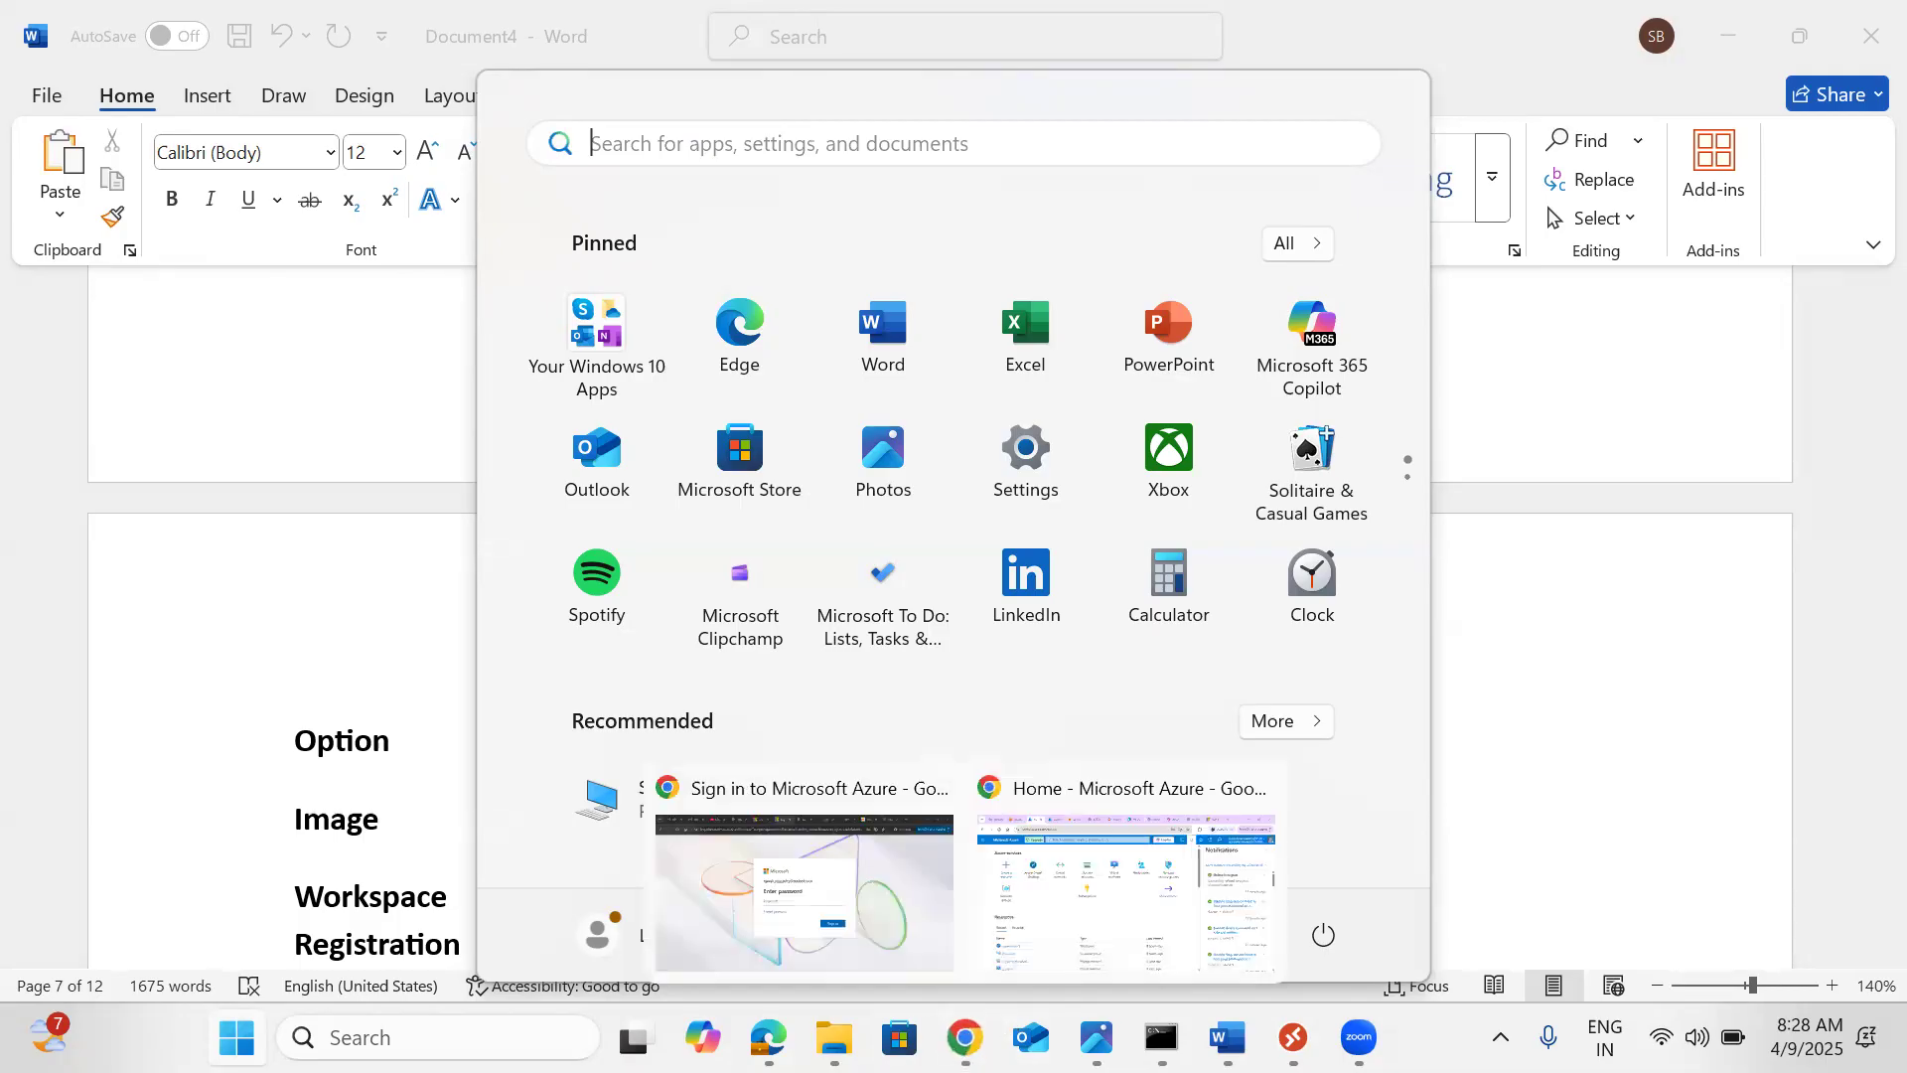
Search 'avd' in the portal, open Azure Virtual Desktop and show its empty Host pools list
{"action": "left_click", "coordinate": [1089, 927]}
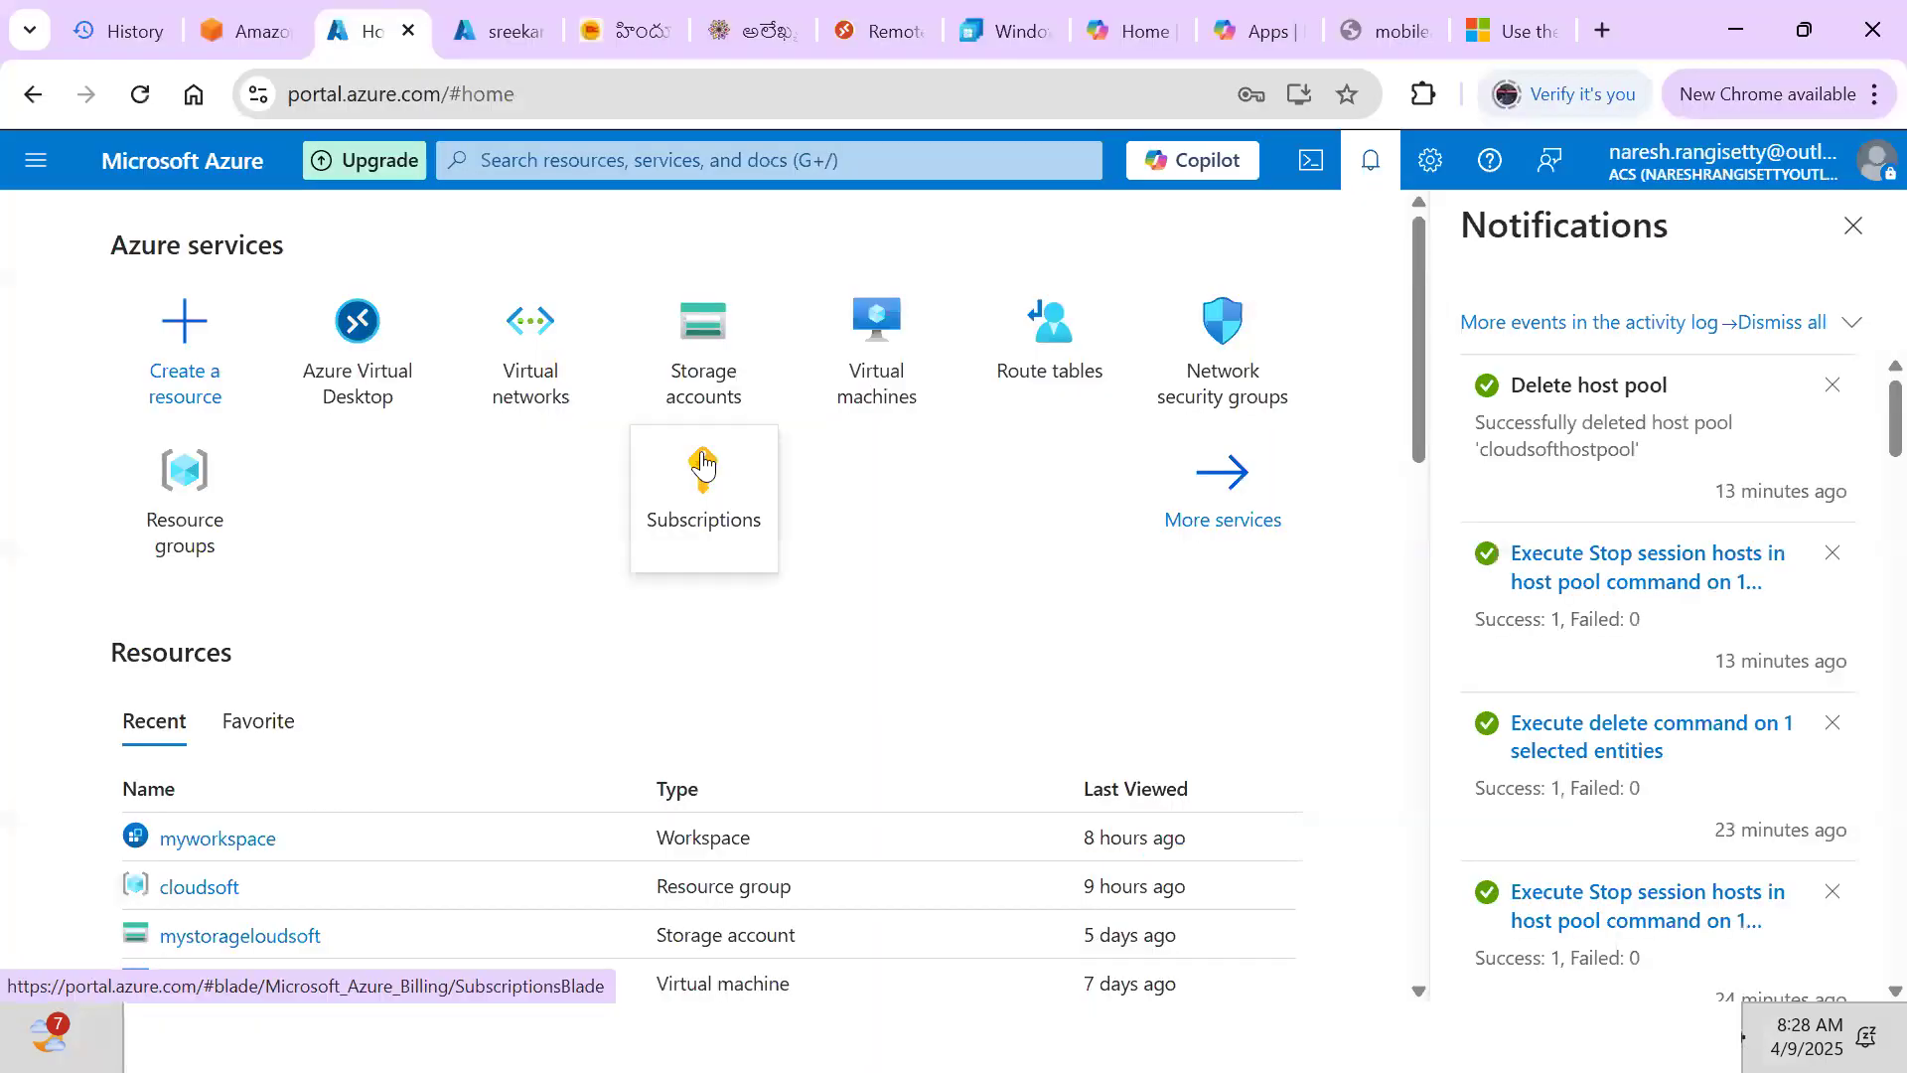
{"action": "left_click", "coordinate": [502, 161]}
{"action": "type", "text": "avd"}
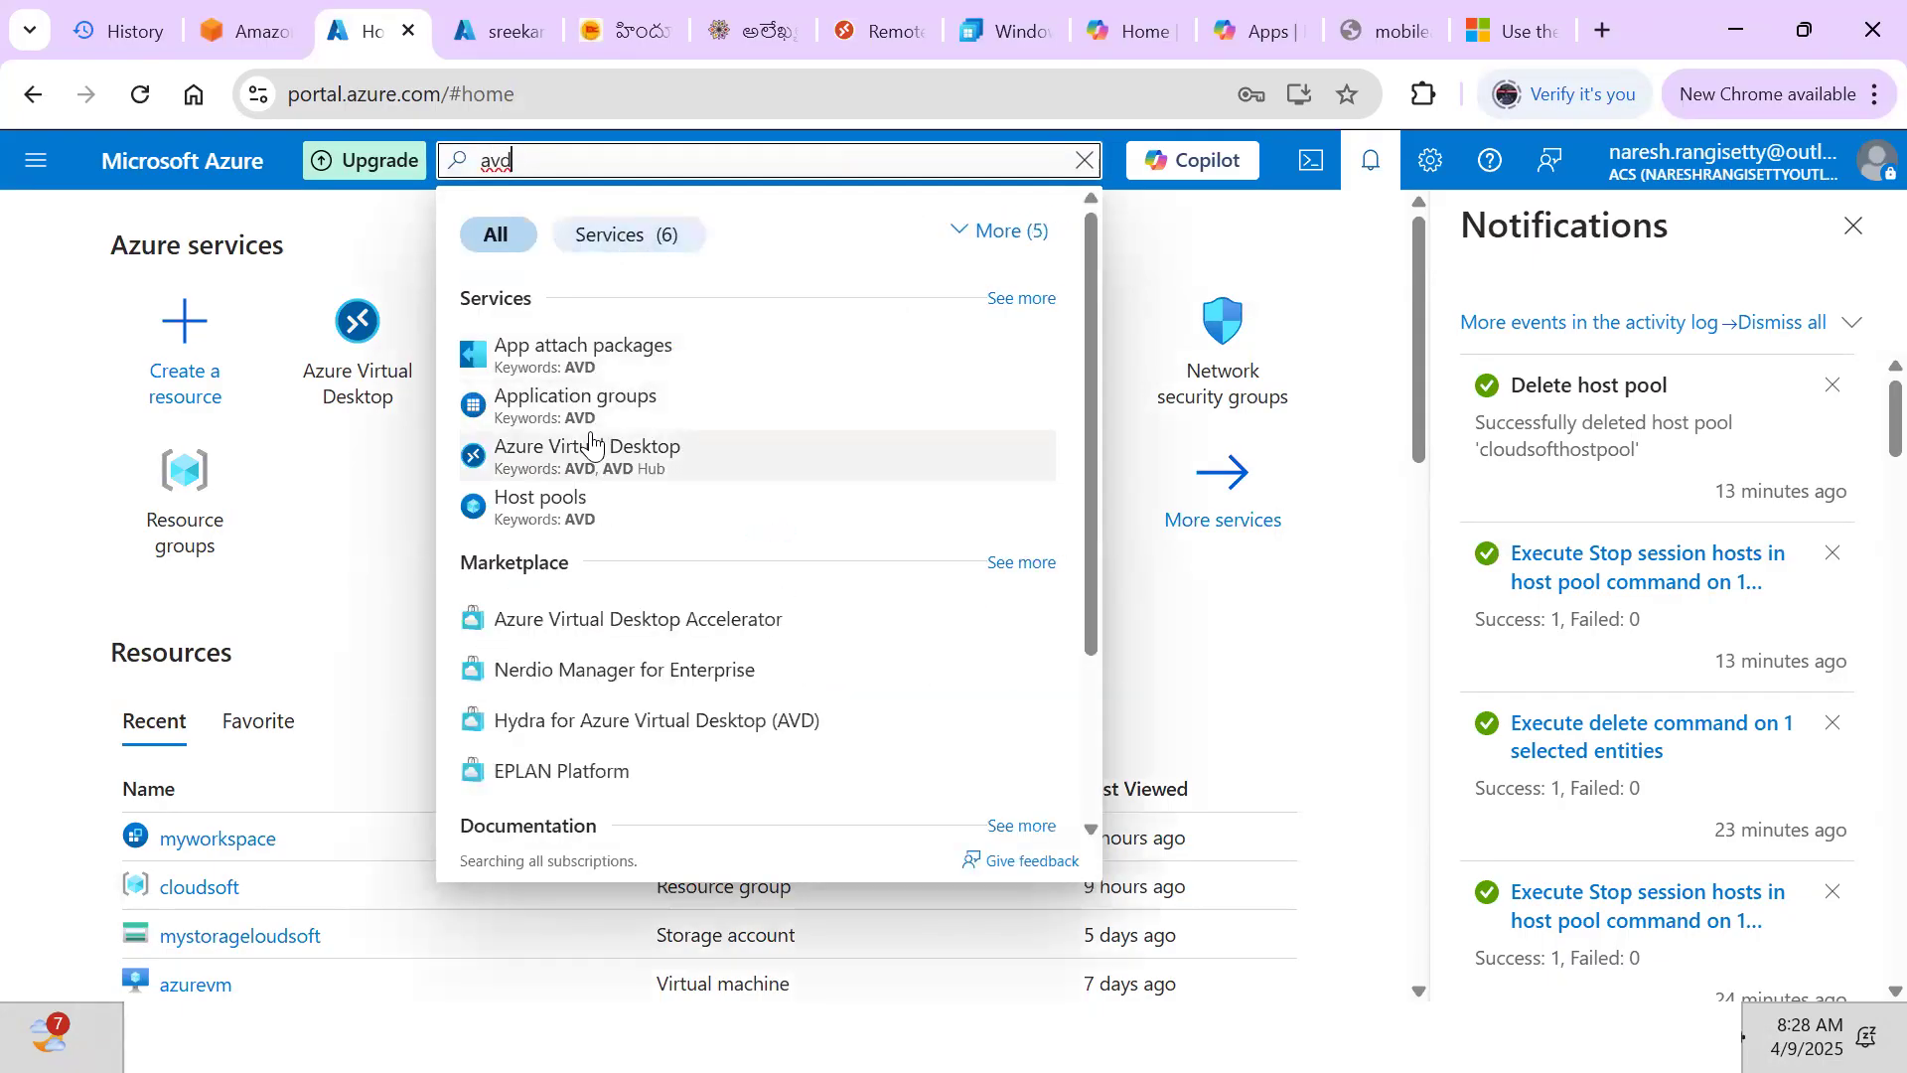
{"action": "left_click", "coordinate": [576, 459]}
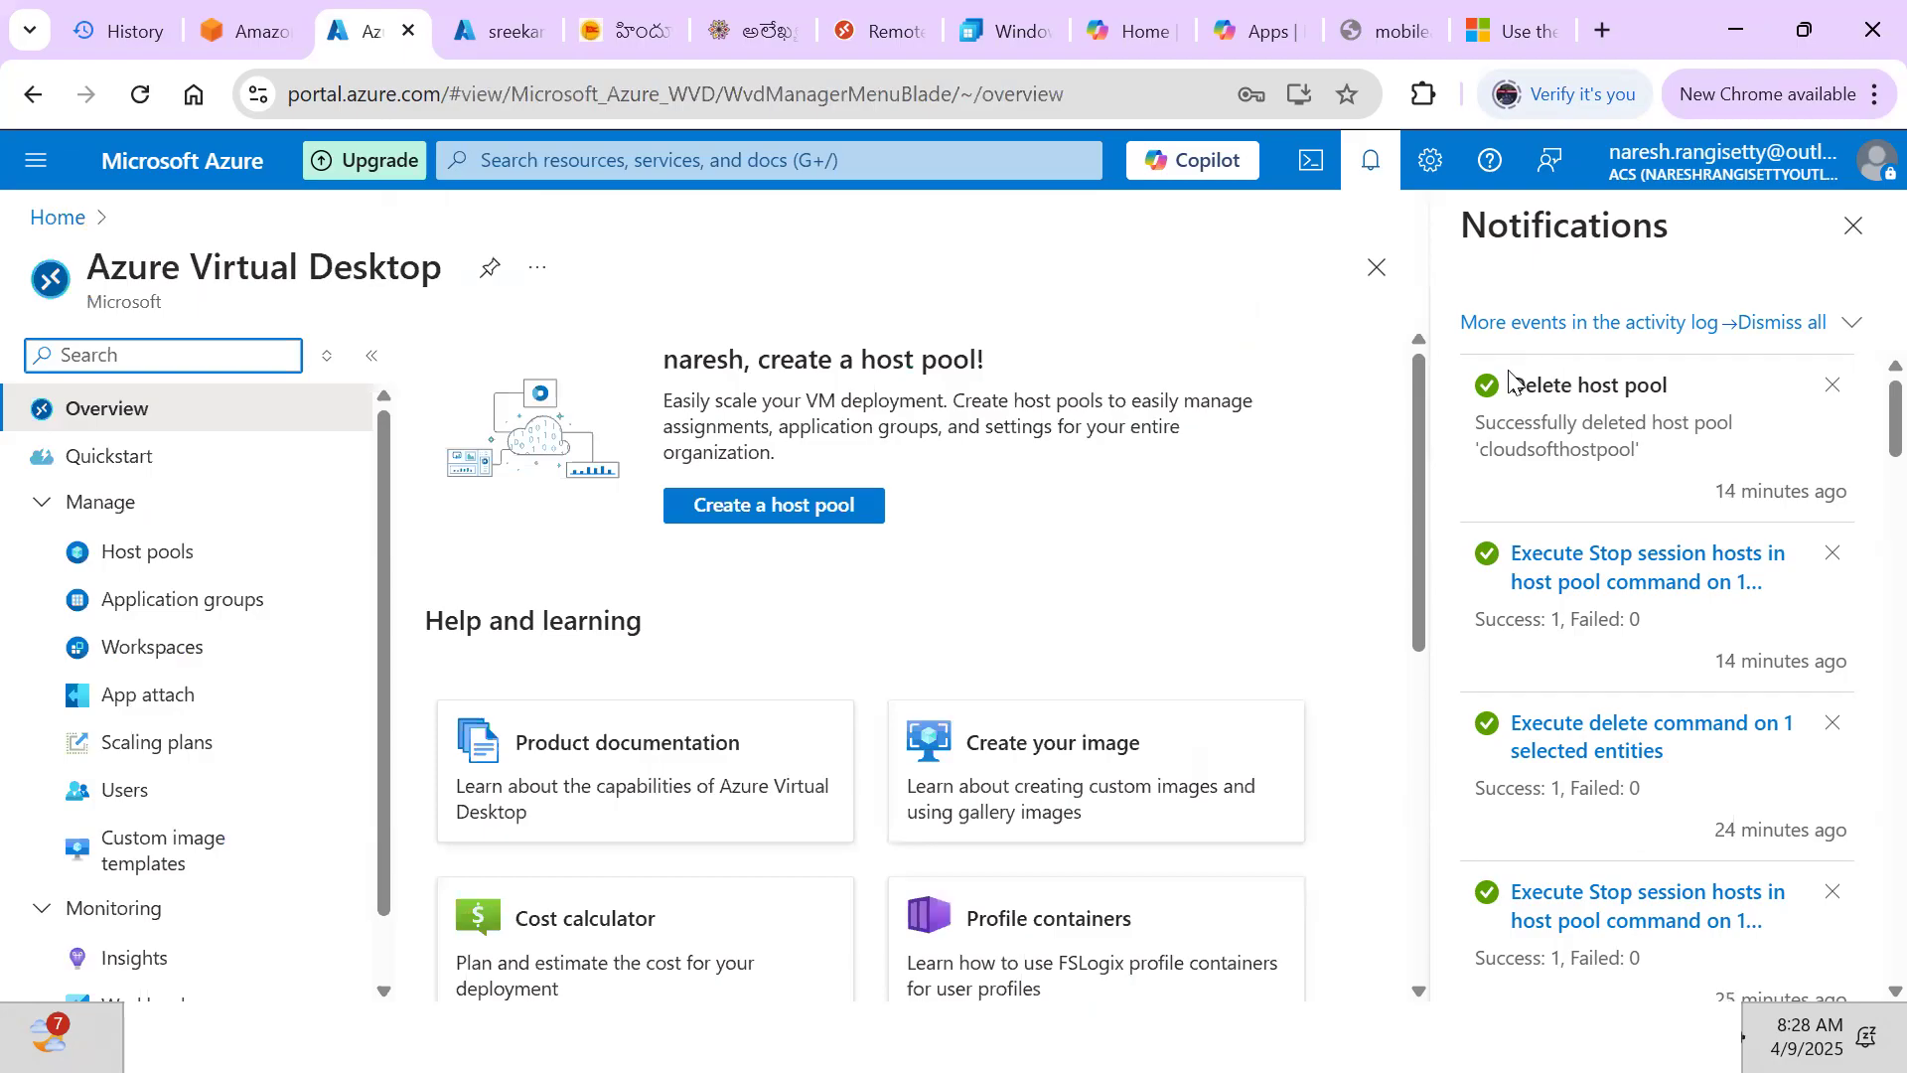
{"action": "left_click", "coordinate": [1384, 277]}
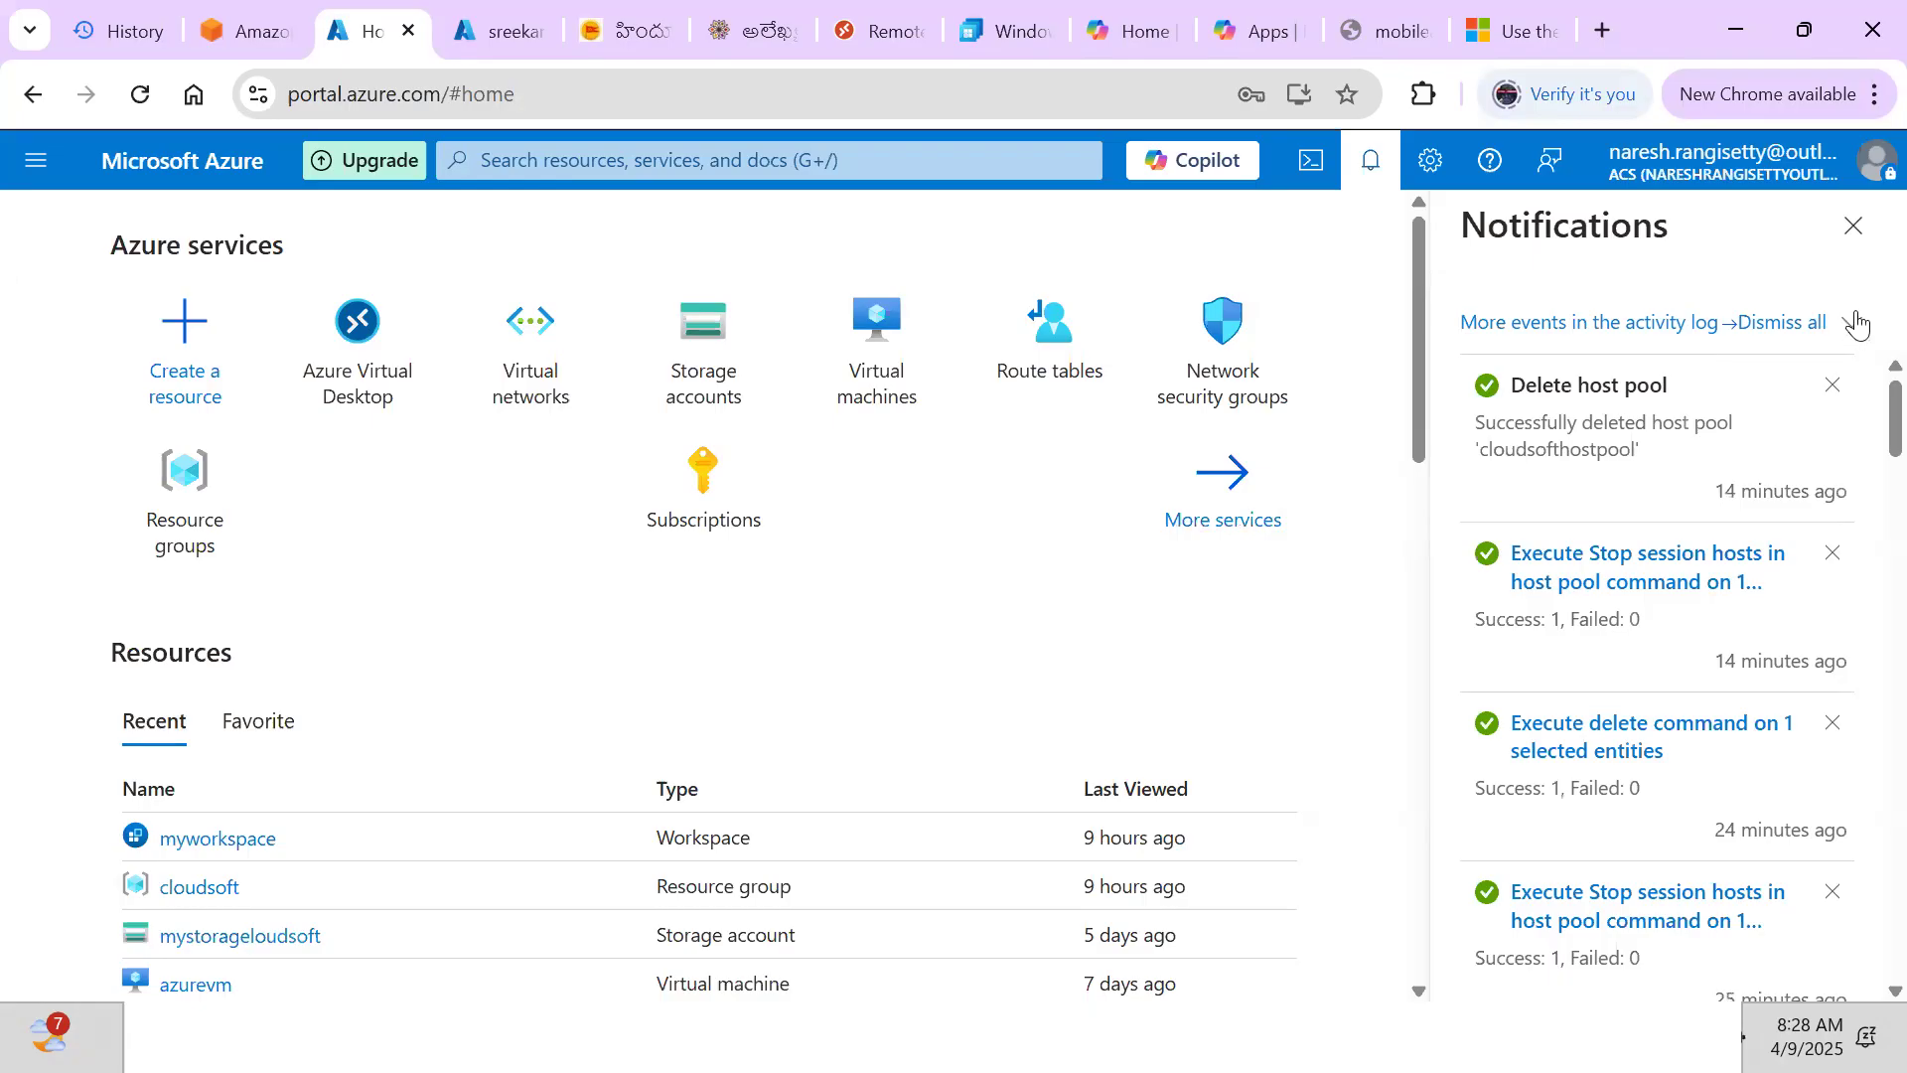
{"action": "left_click", "coordinate": [531, 156]}
{"action": "type", "text": "avd"}
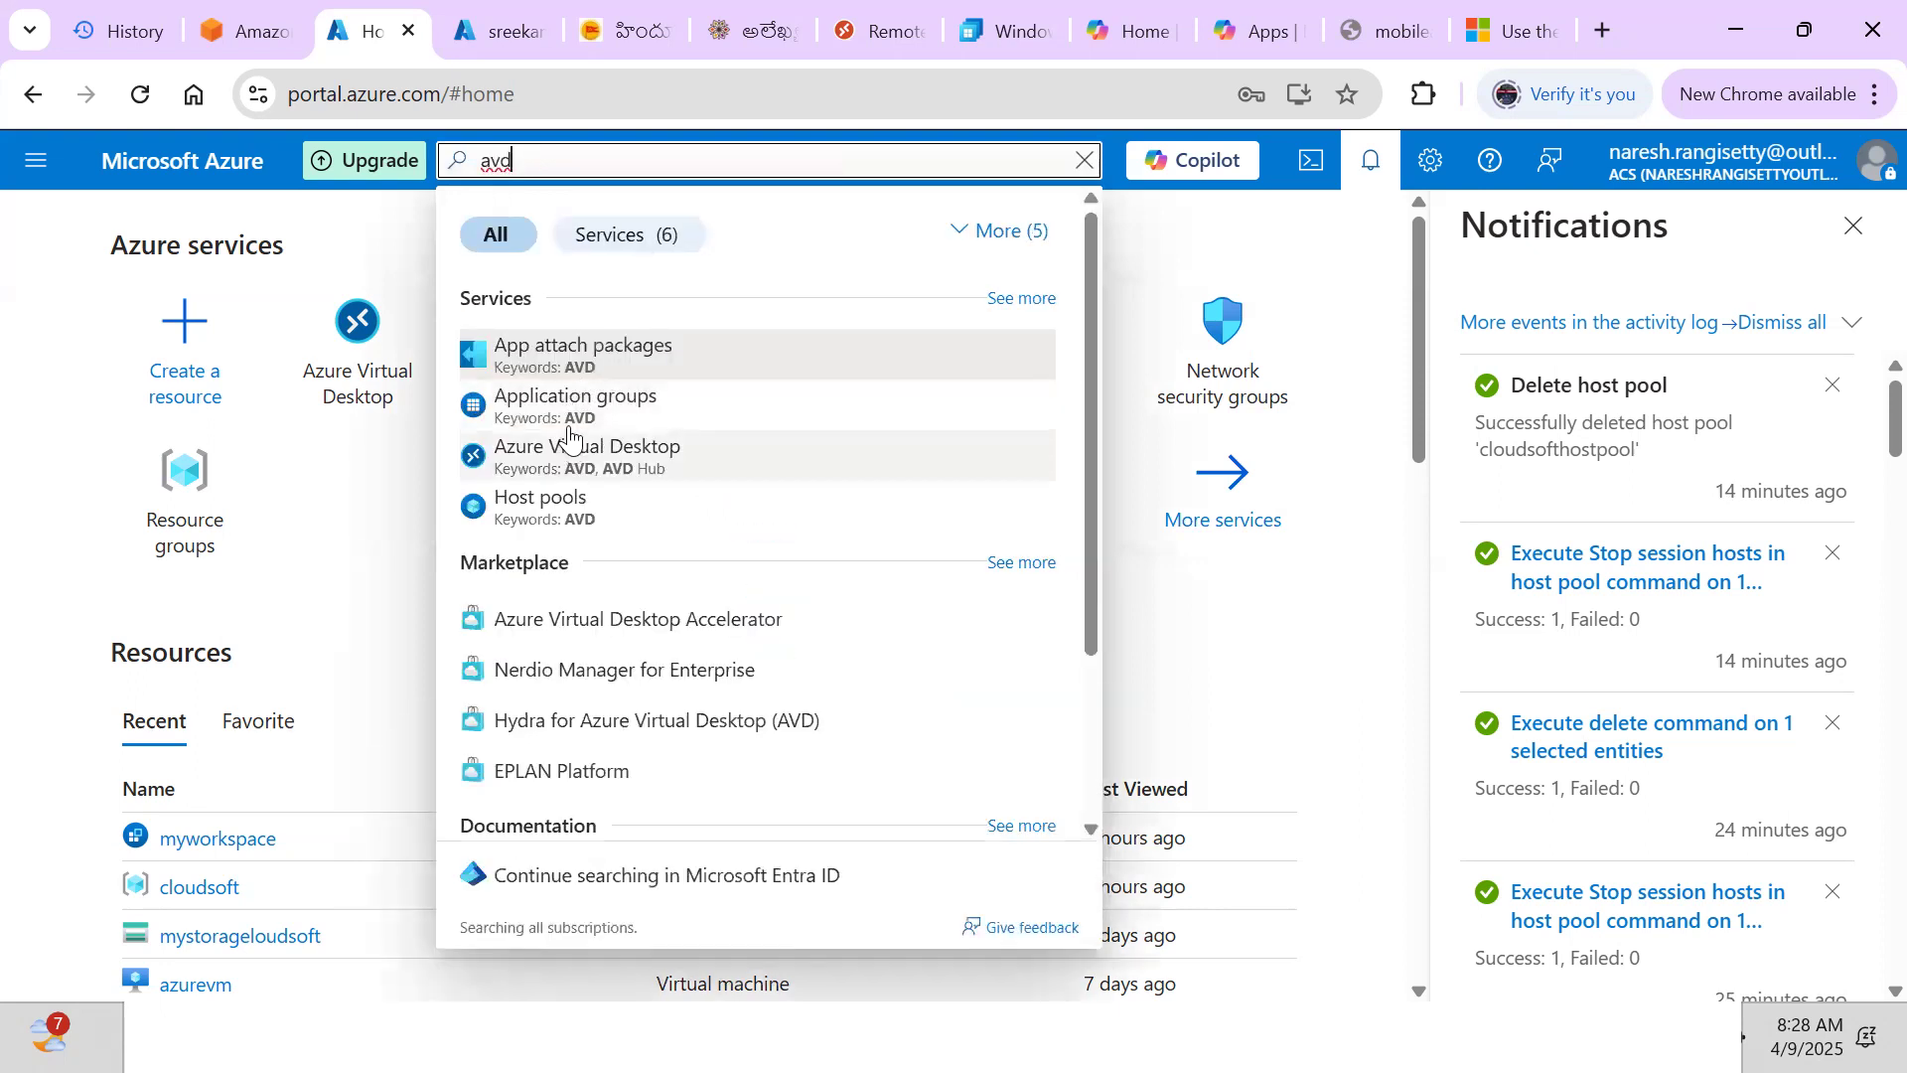
{"action": "left_click", "coordinate": [564, 450]}
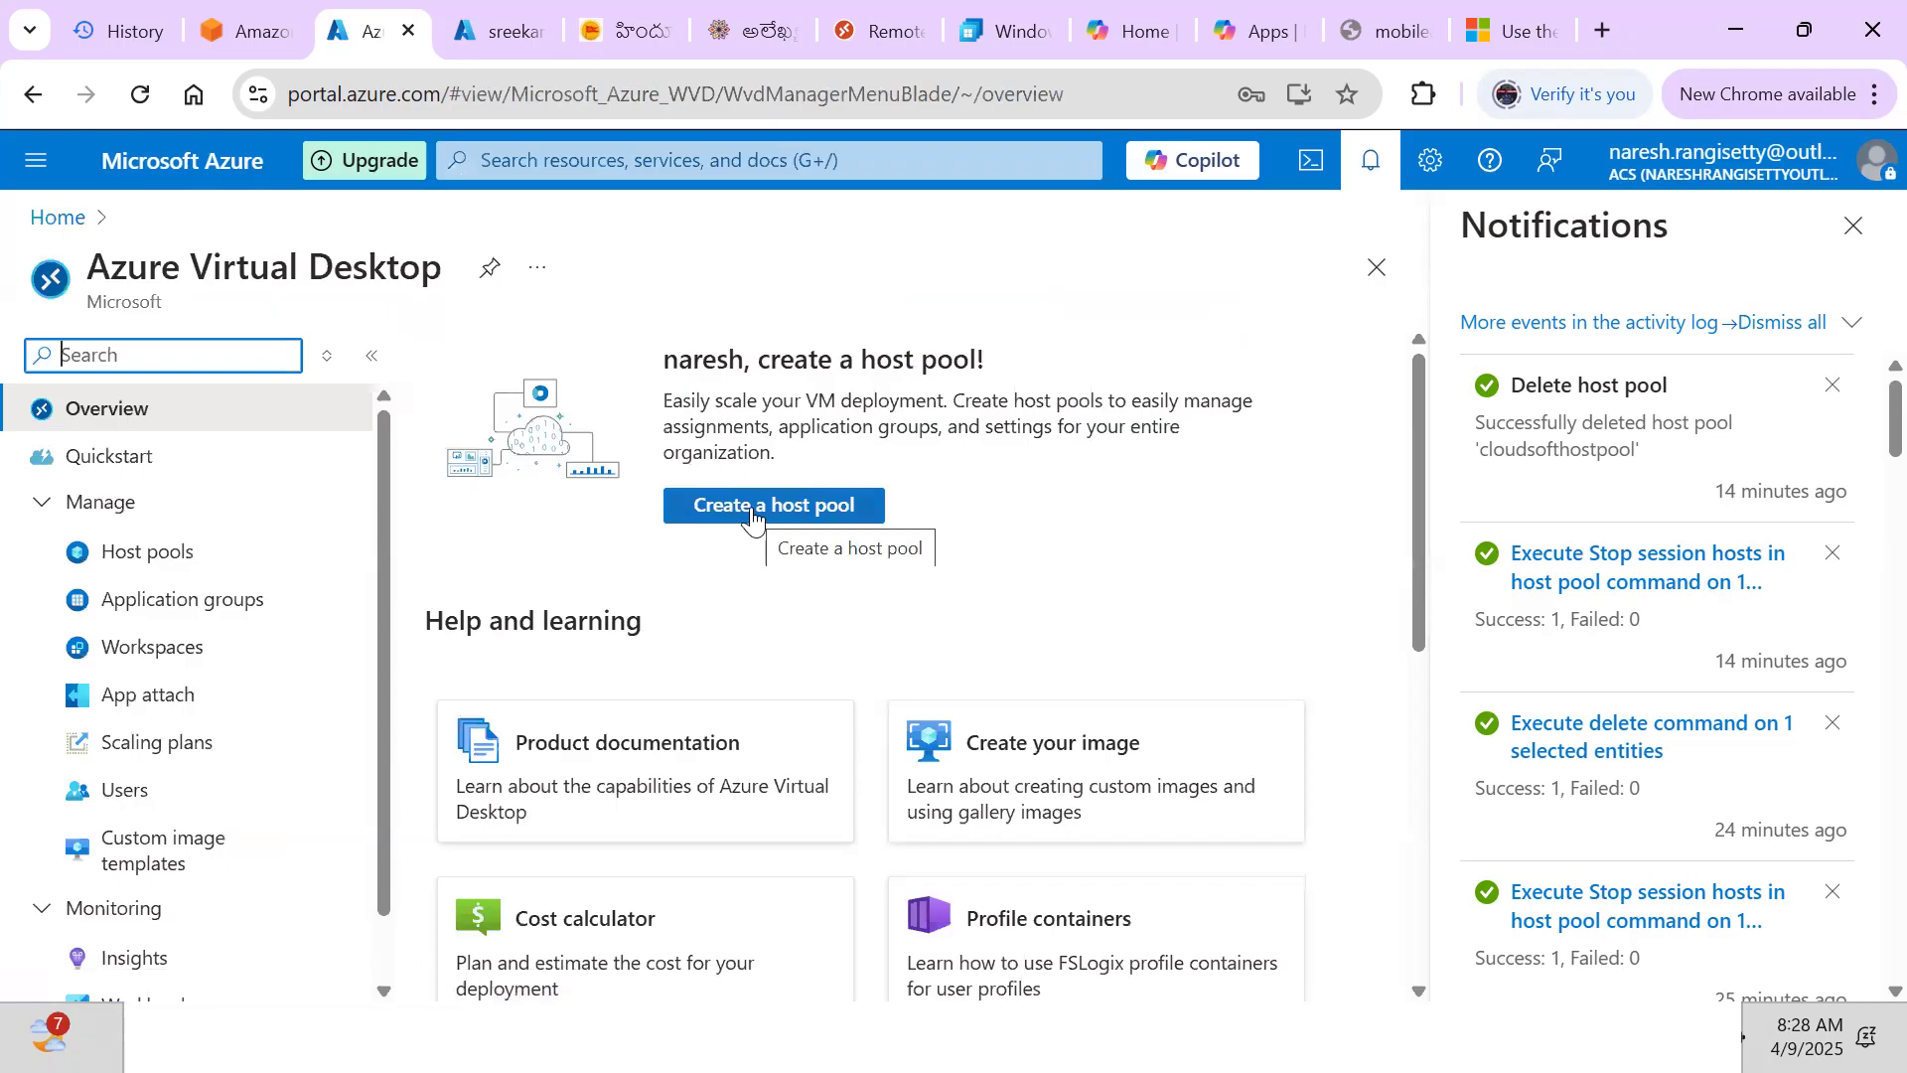
{"action": "left_click", "coordinate": [107, 556]}
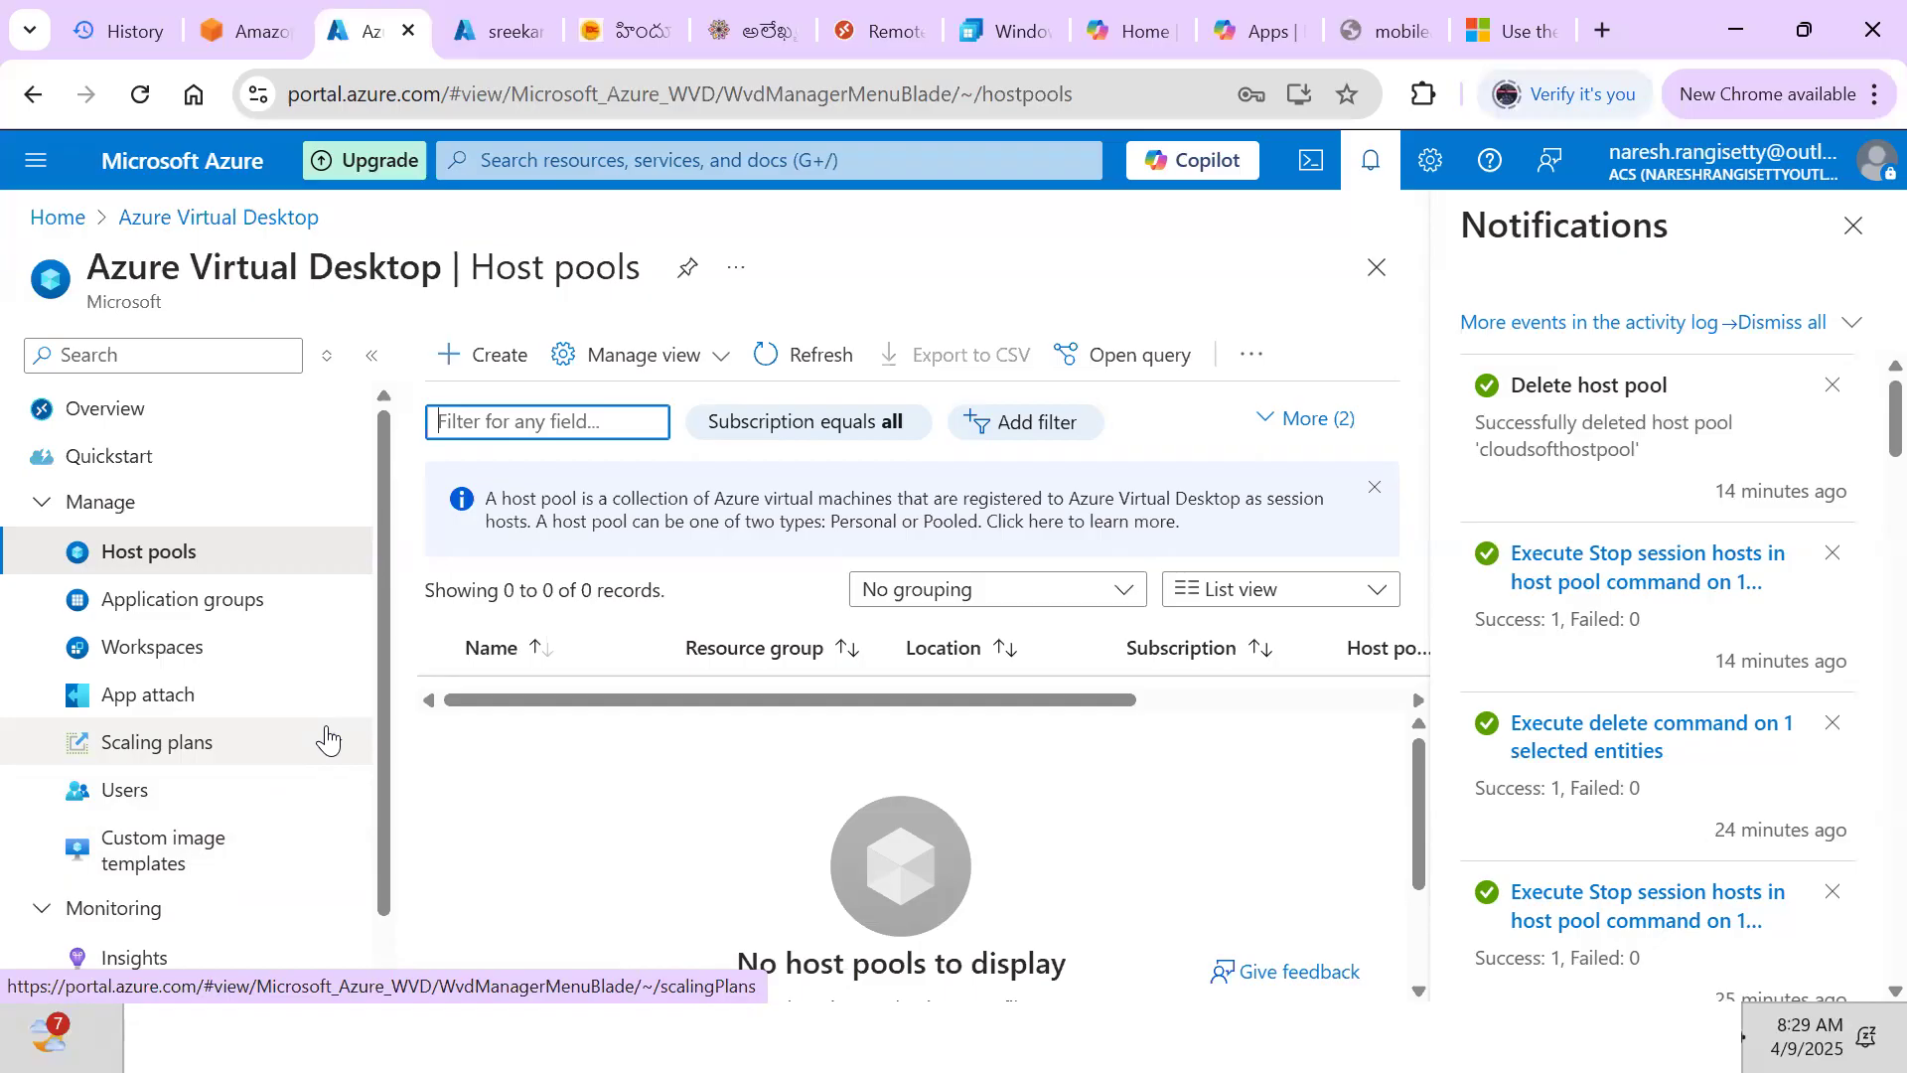
Start a new host pool and choose the cloudsoft resource group
{"action": "left_click", "coordinate": [135, 550]}
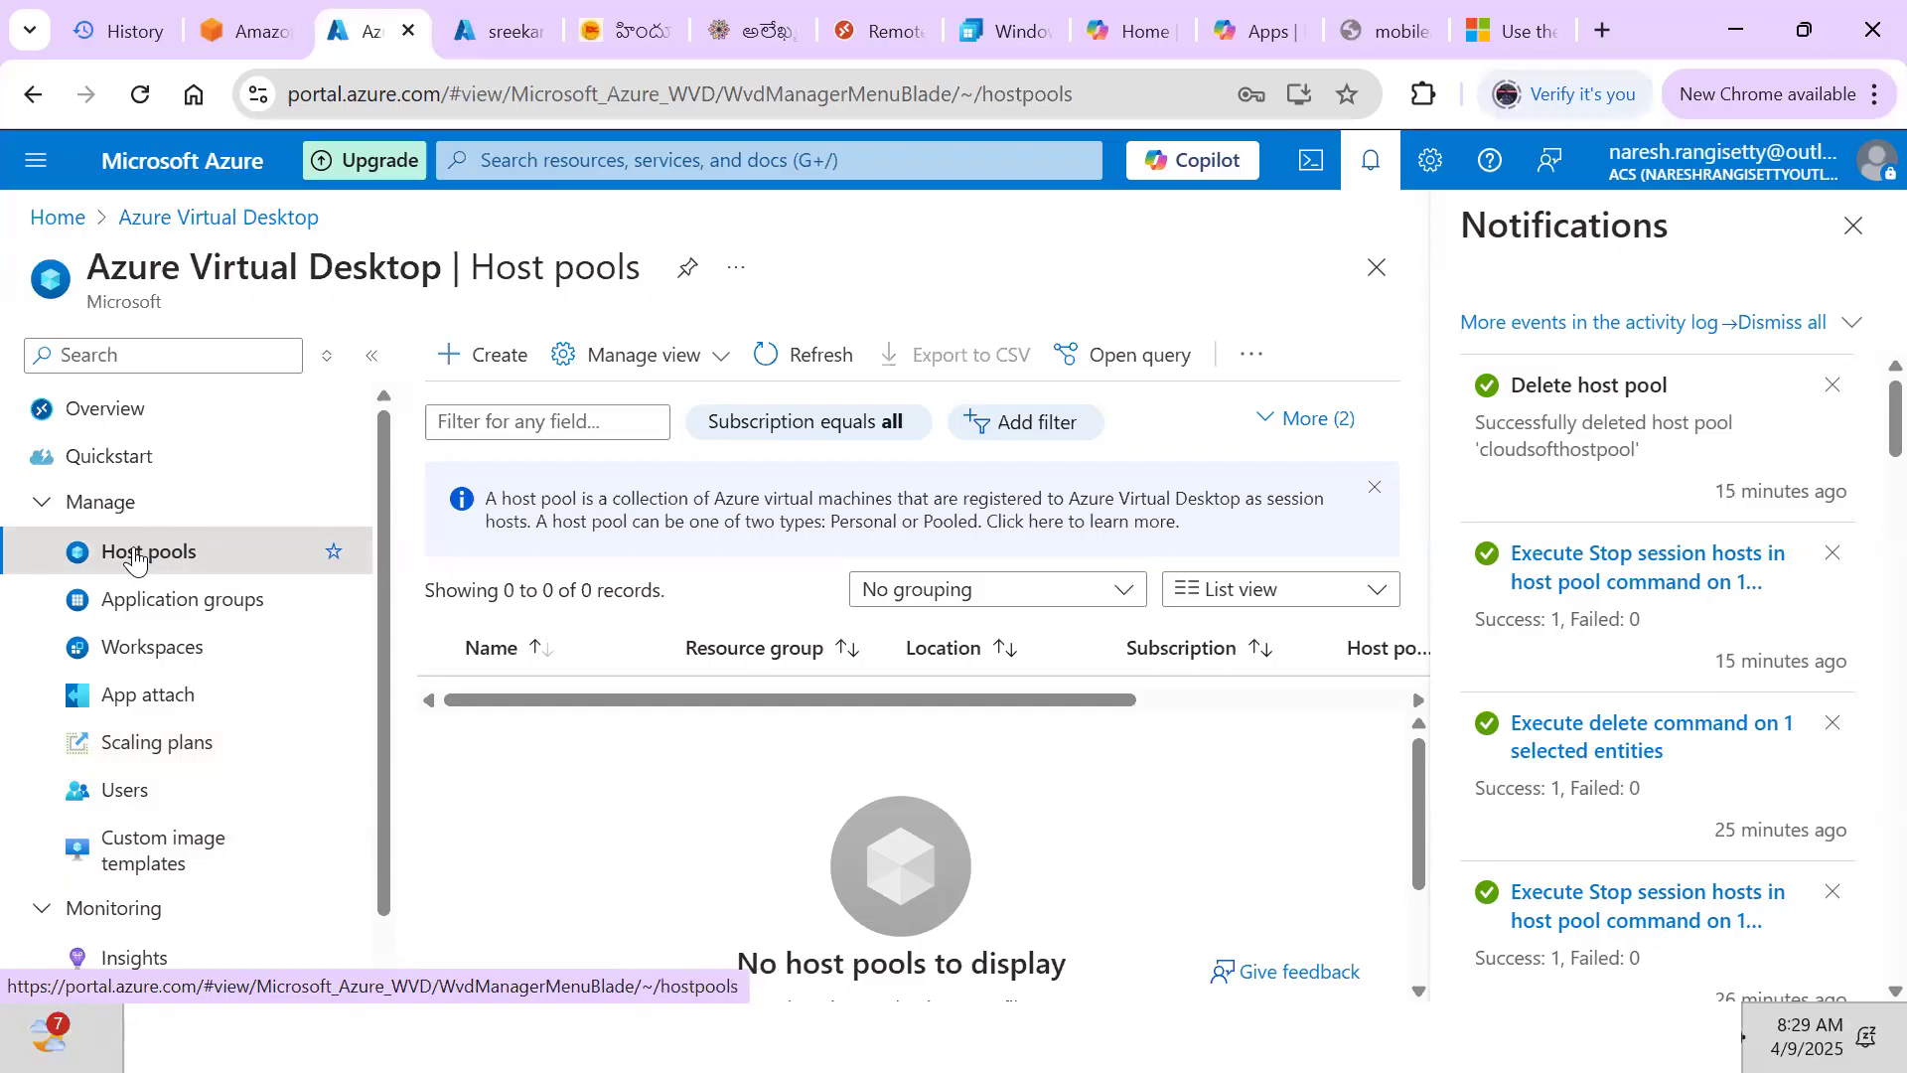
{"action": "left_click", "coordinate": [499, 374]}
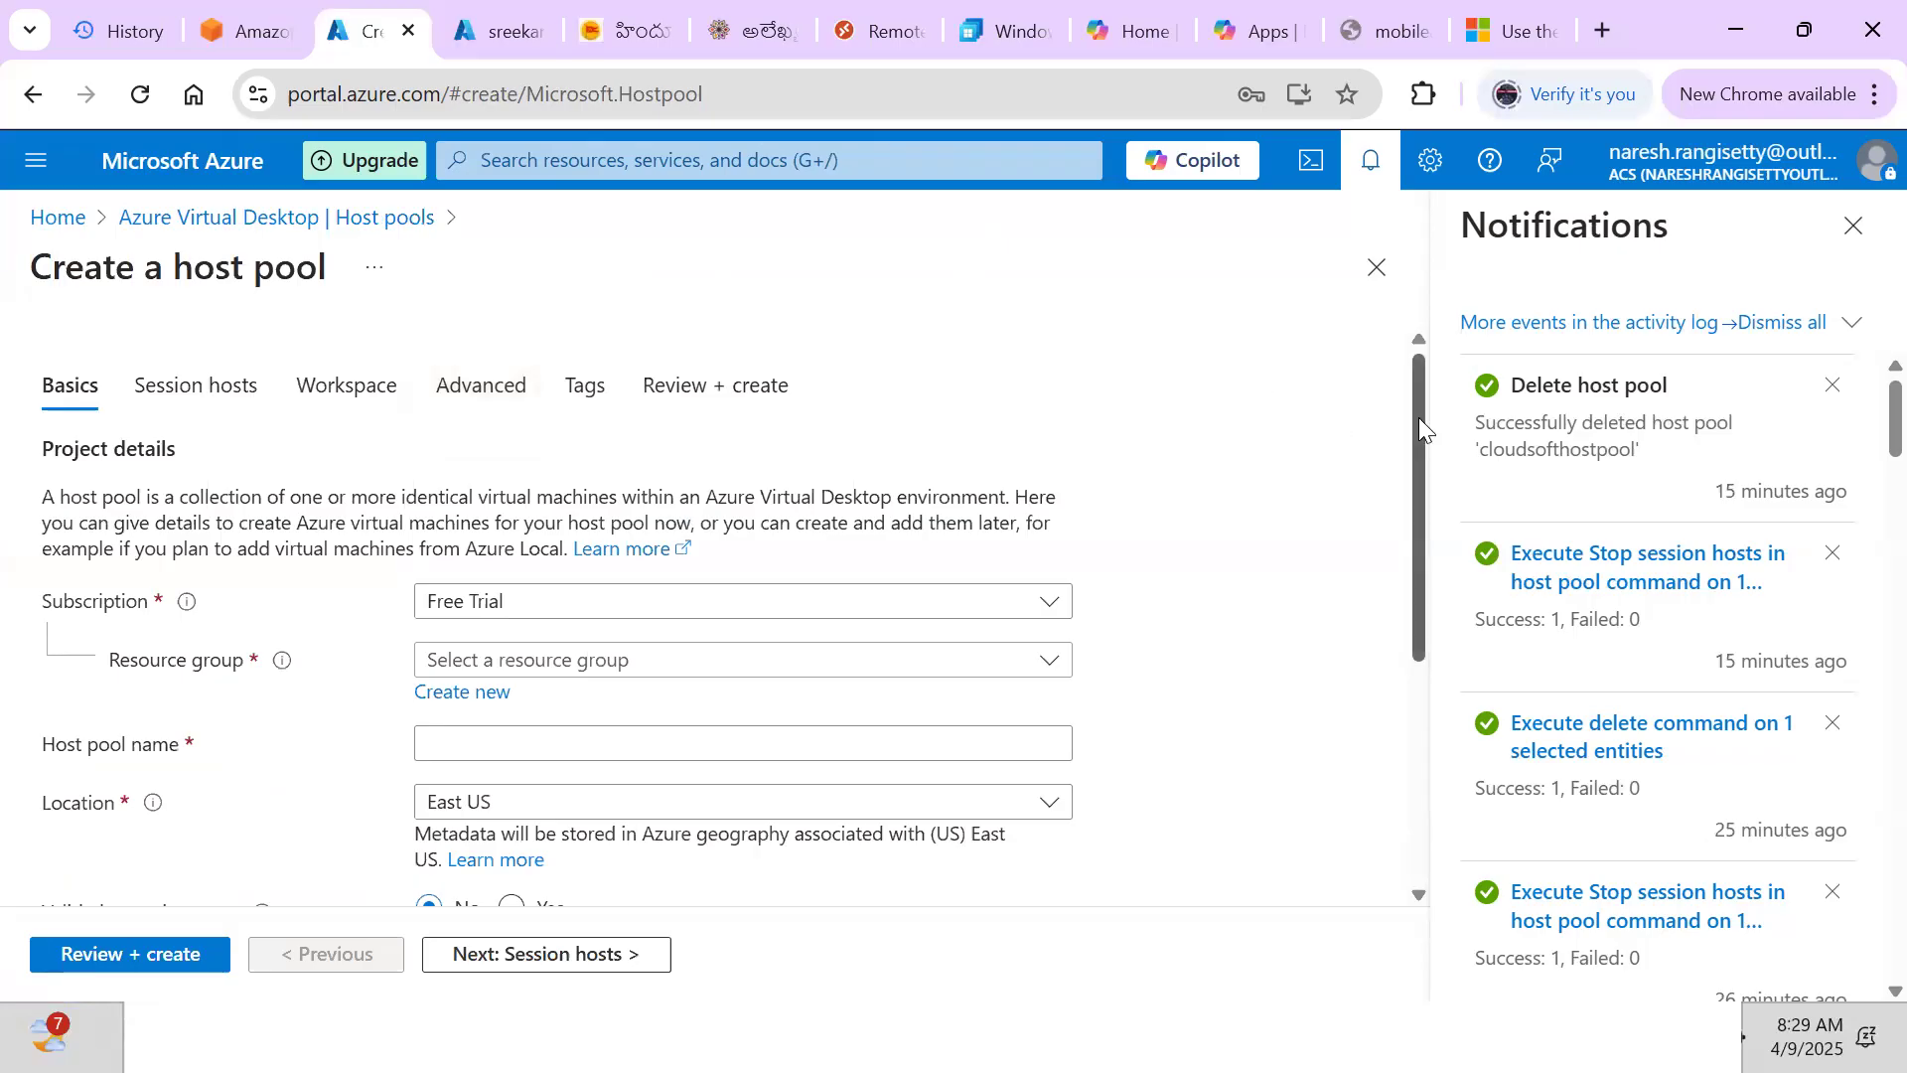
{"action": "left_click_drag", "start_coordinate": [1420, 420], "coordinate": [1425, 467]}
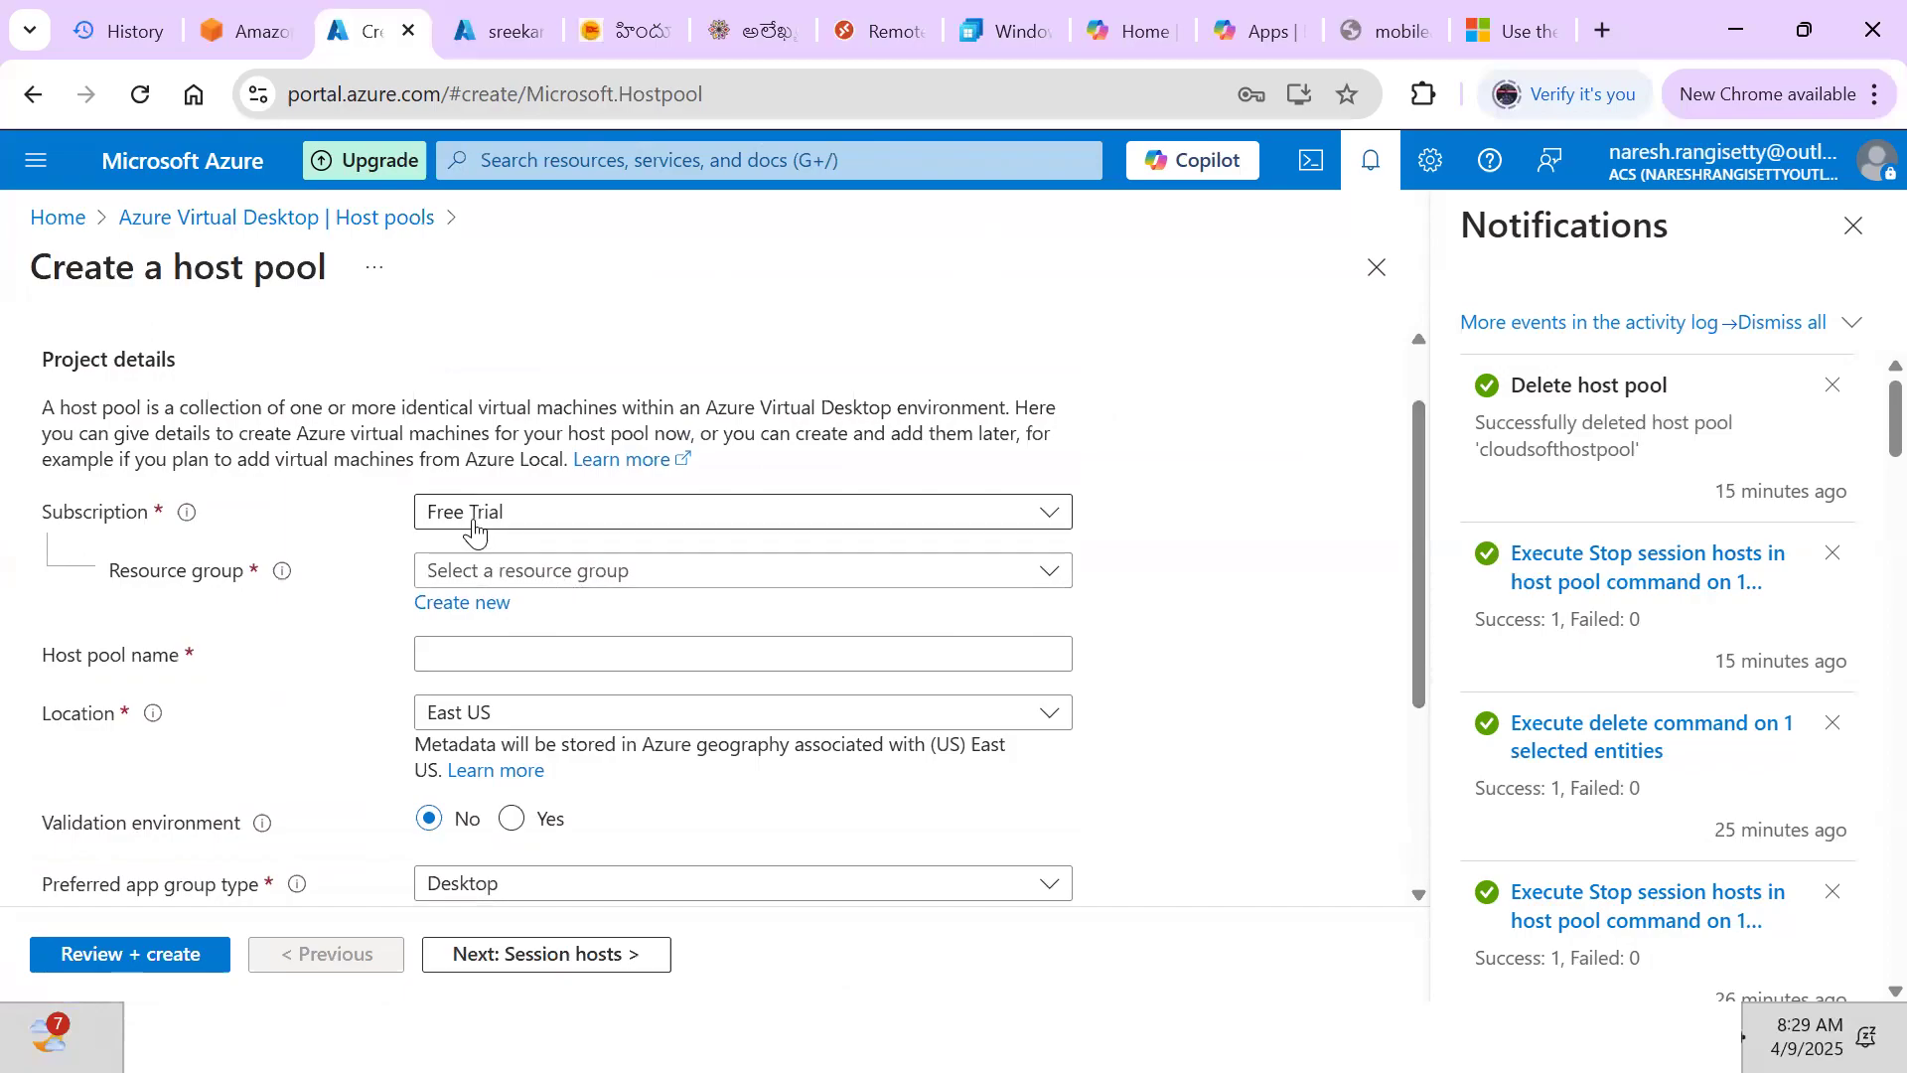
{"action": "left_click", "coordinate": [534, 576]}
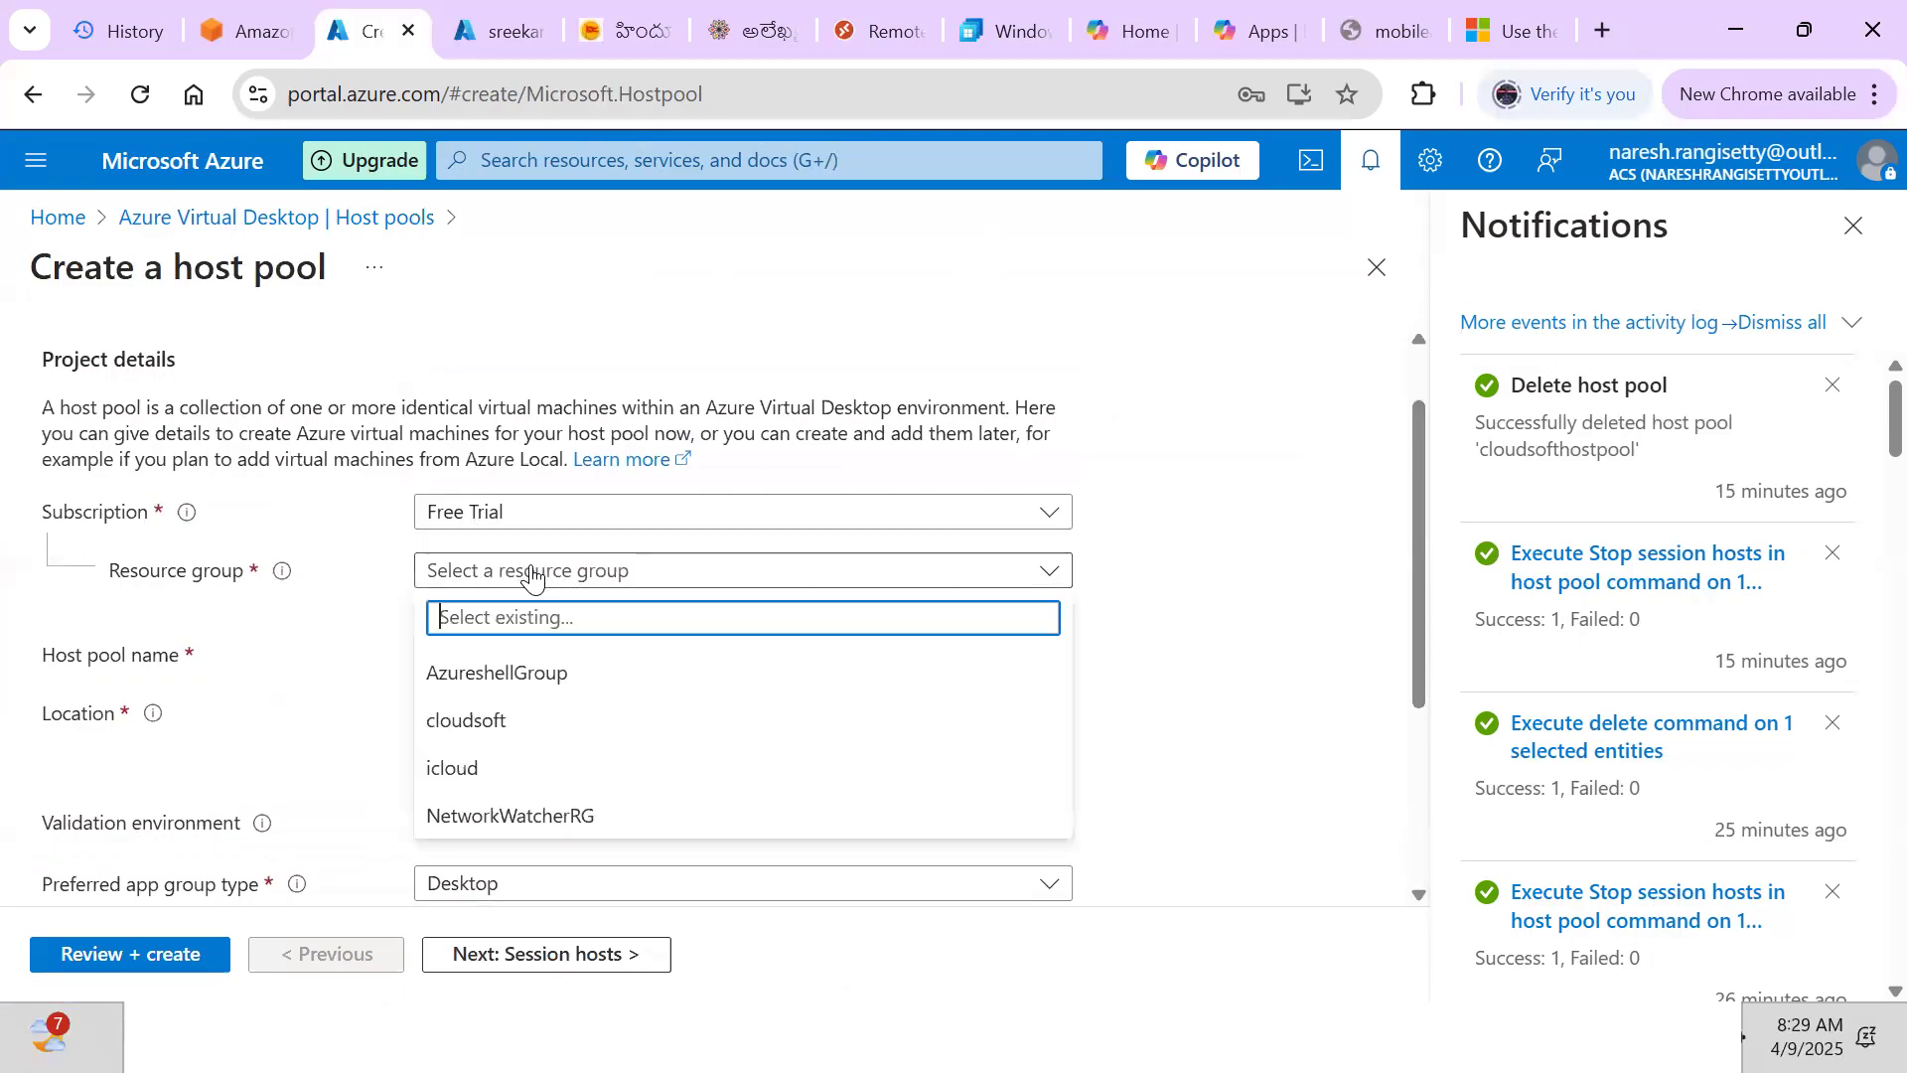
{"action": "left_click", "coordinate": [474, 719]}
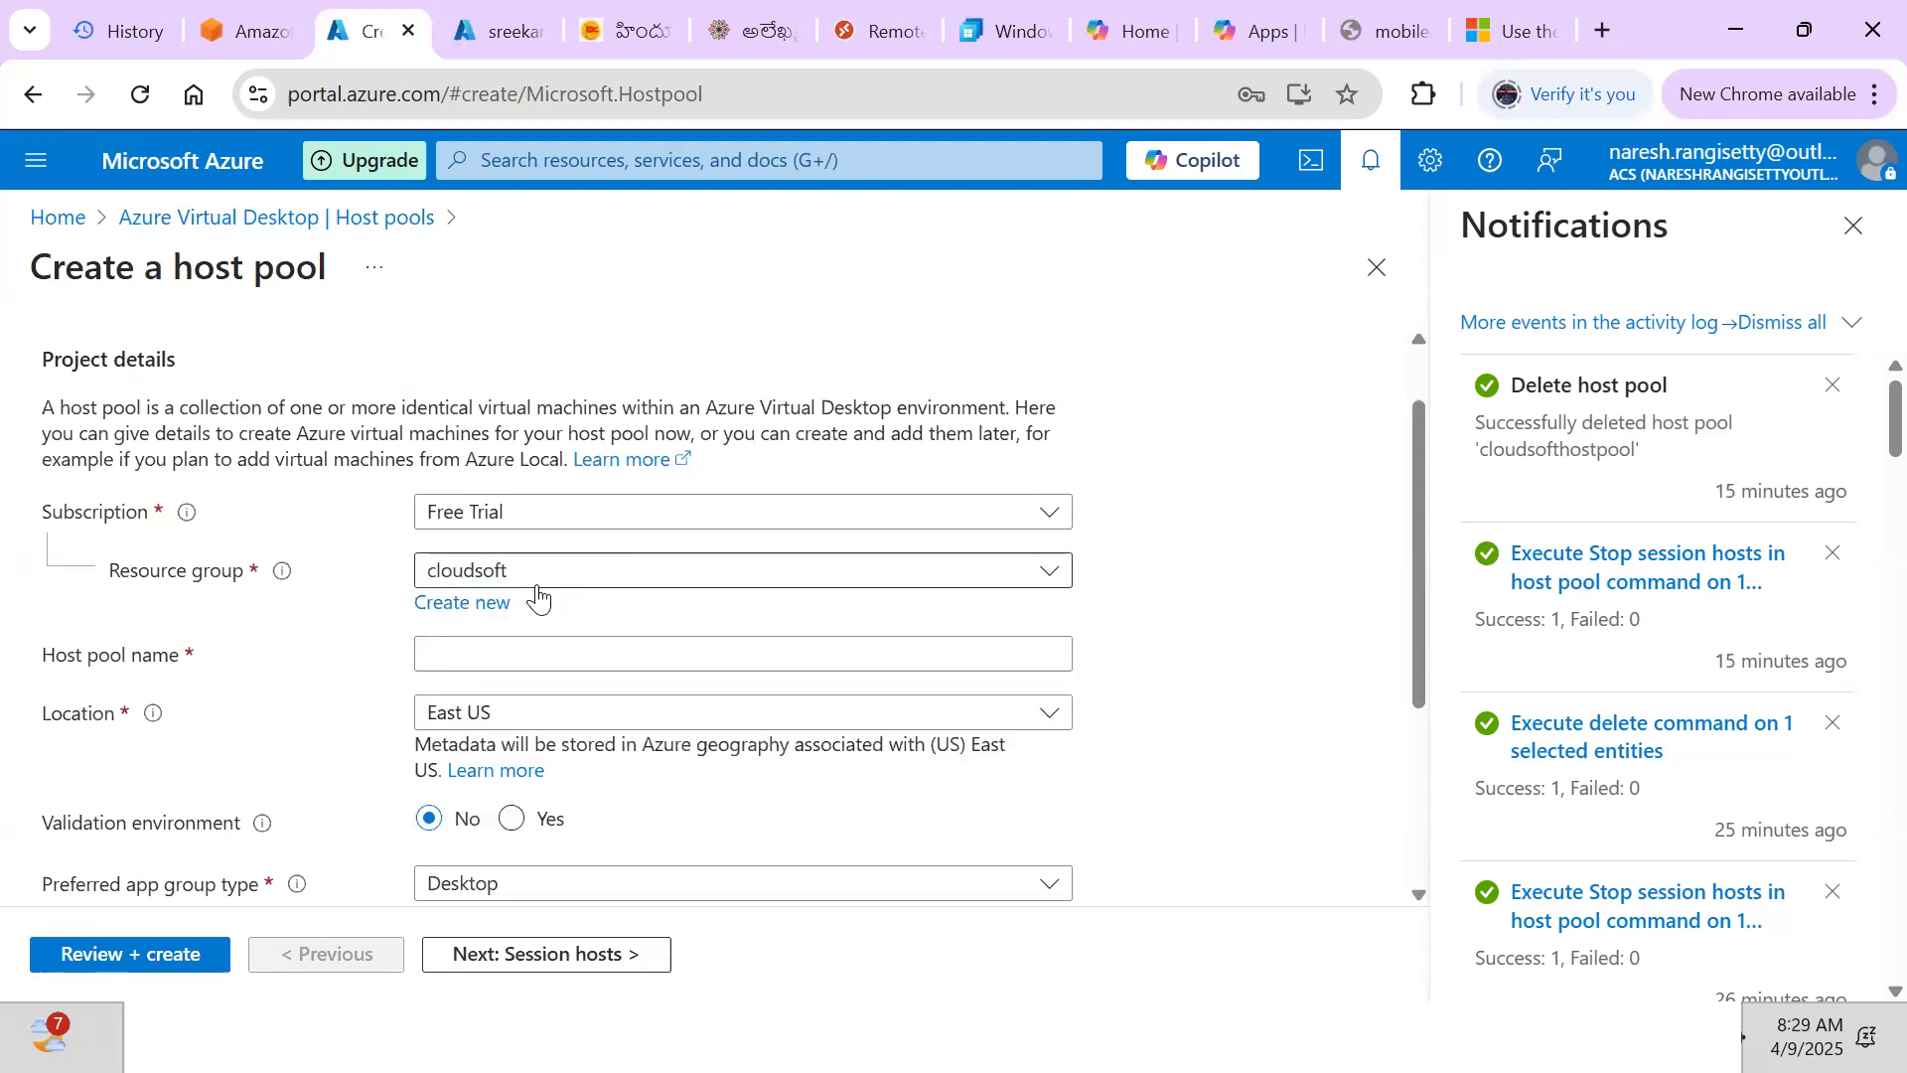
Enter jpmchostpool as the host pool name, fixing the typo
{"action": "left_click", "coordinate": [465, 655]}
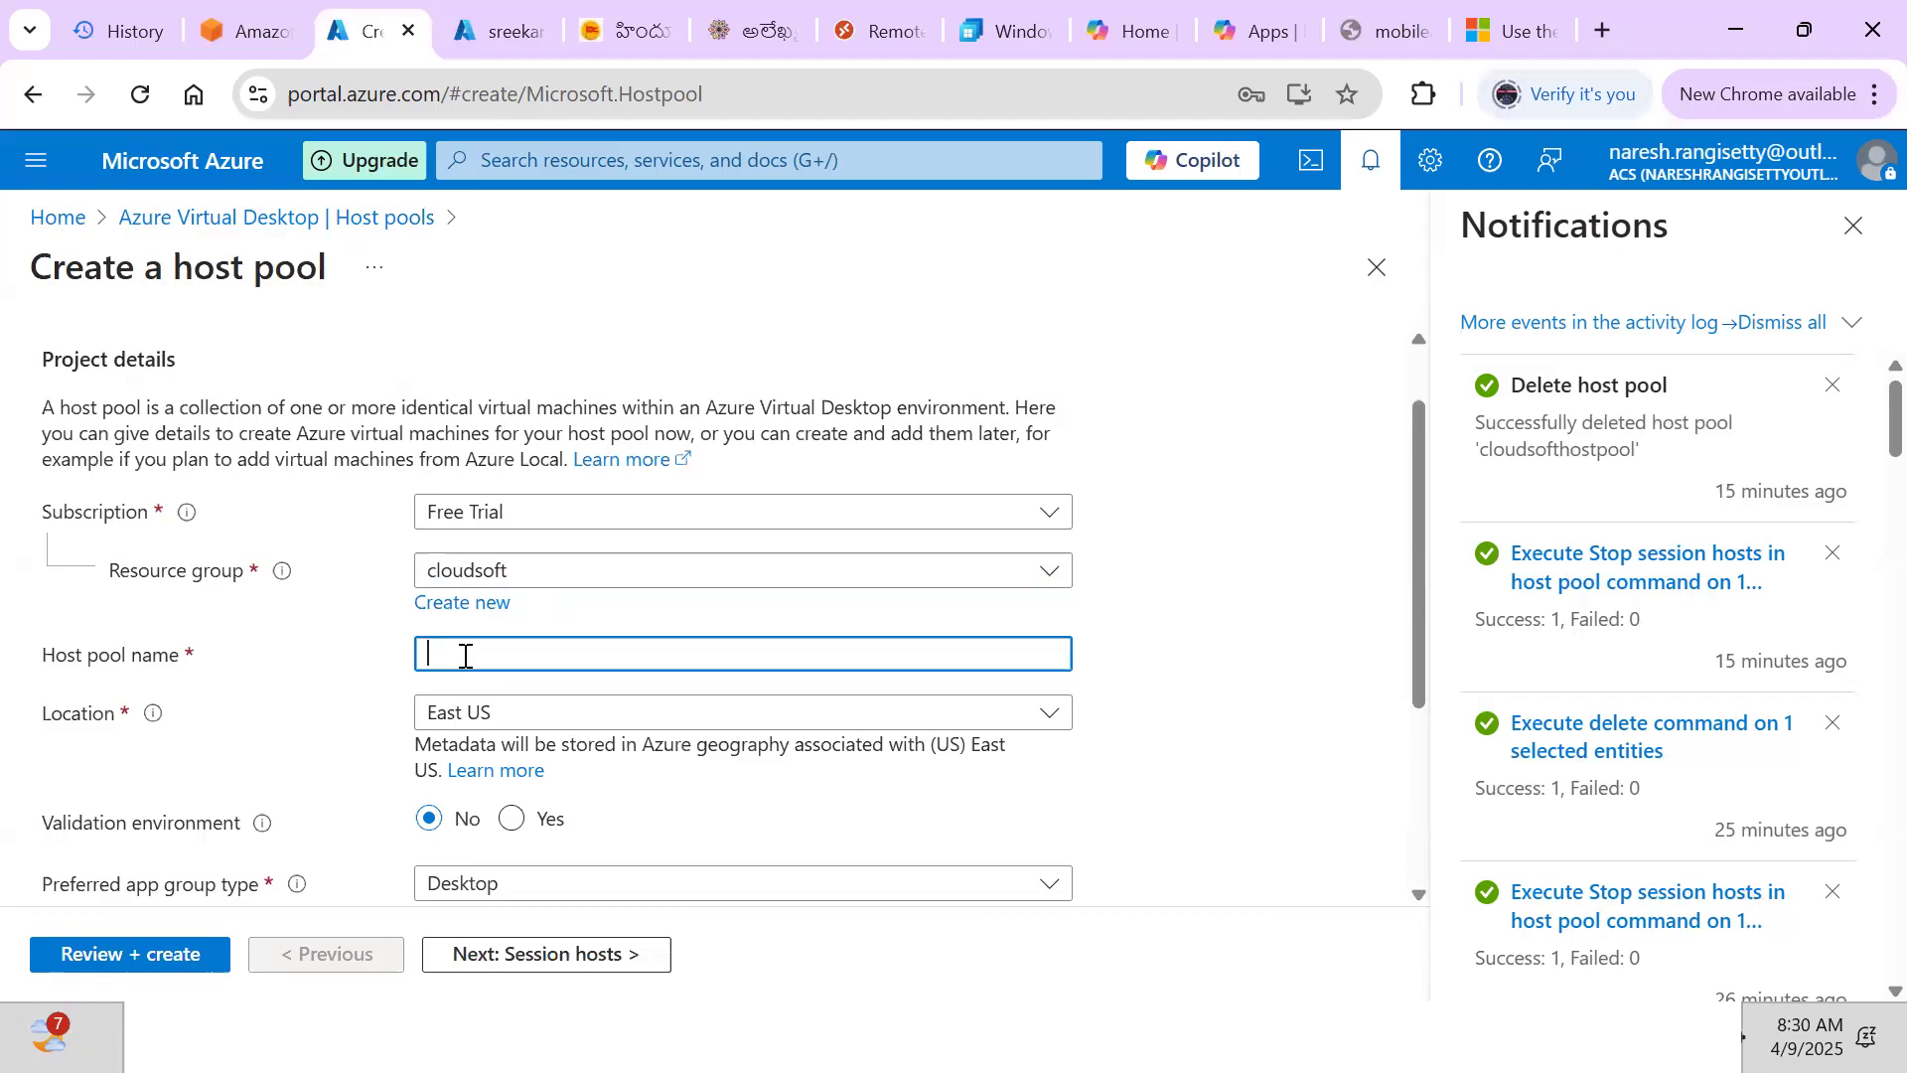
{"action": "type", "text": "jpmchostpool"}
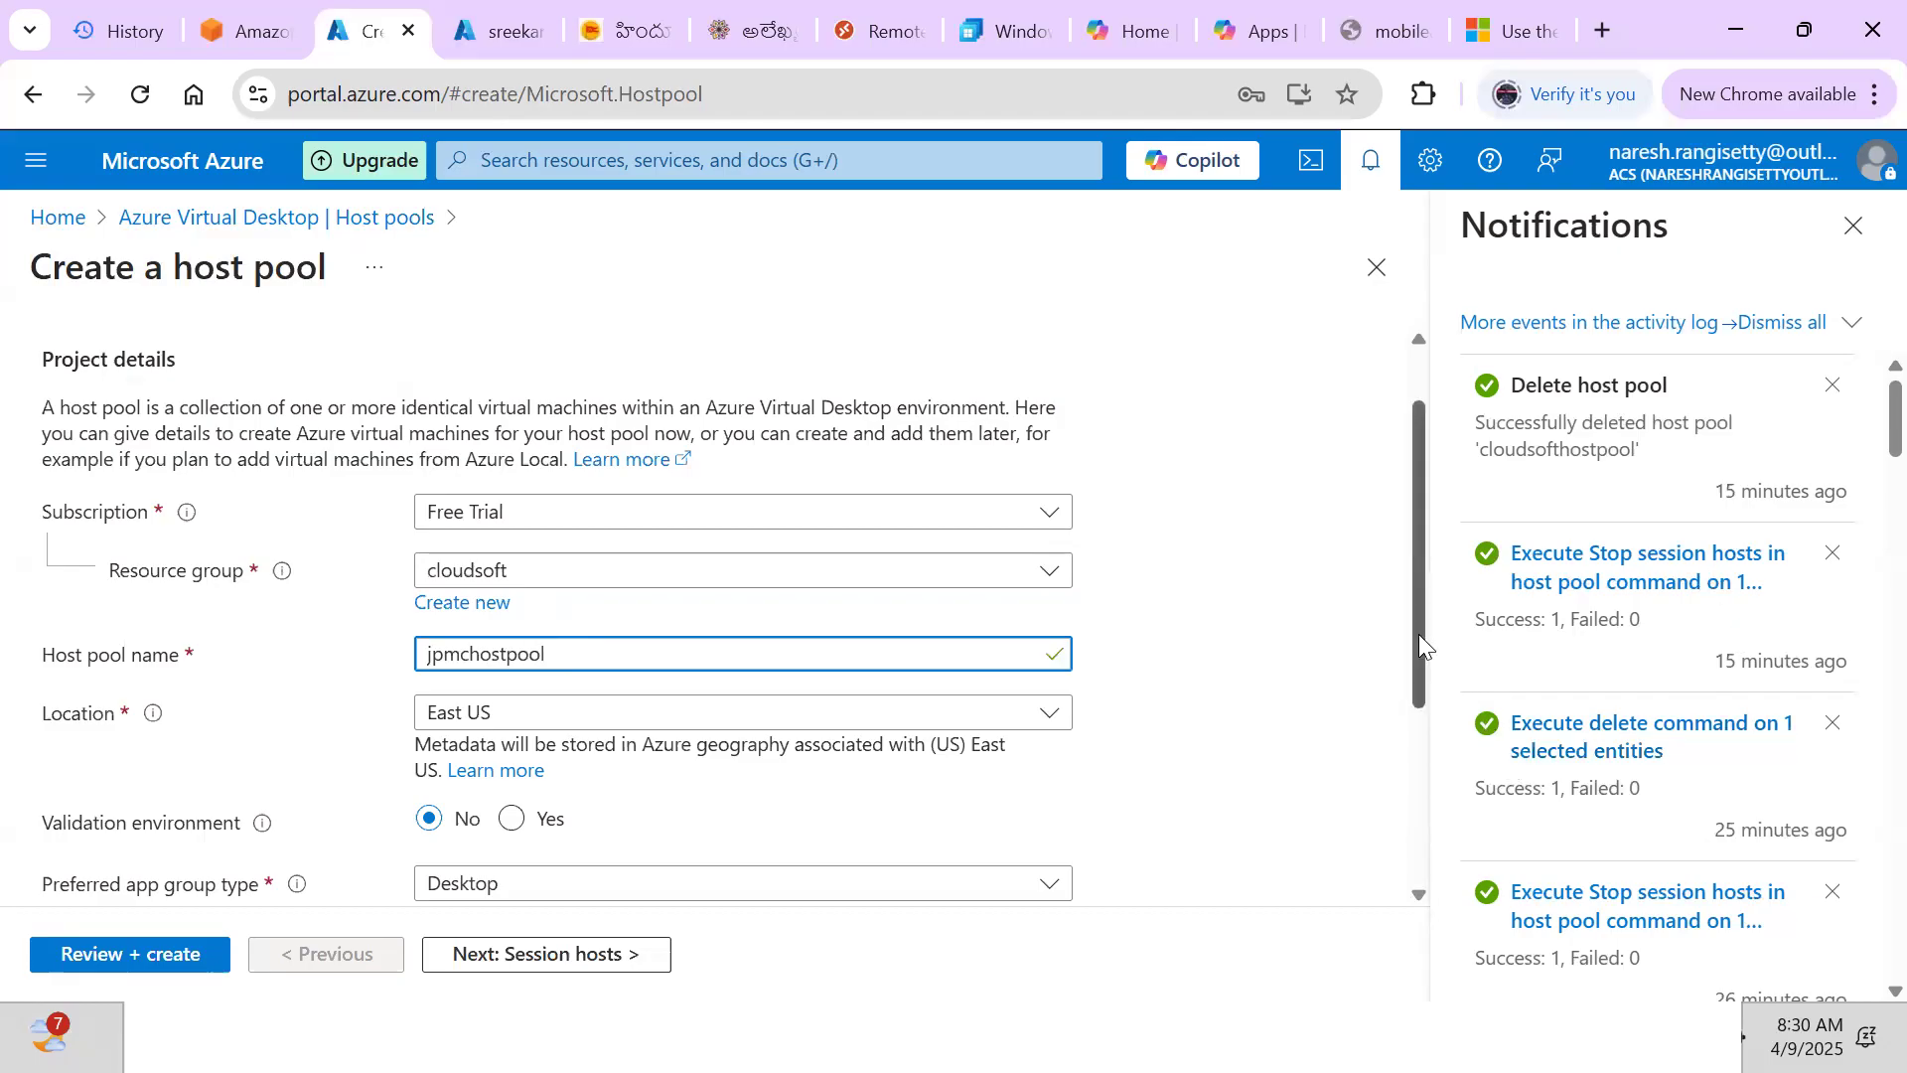
{"action": "left_click_drag", "start_coordinate": [1419, 637], "coordinate": [1434, 822]}
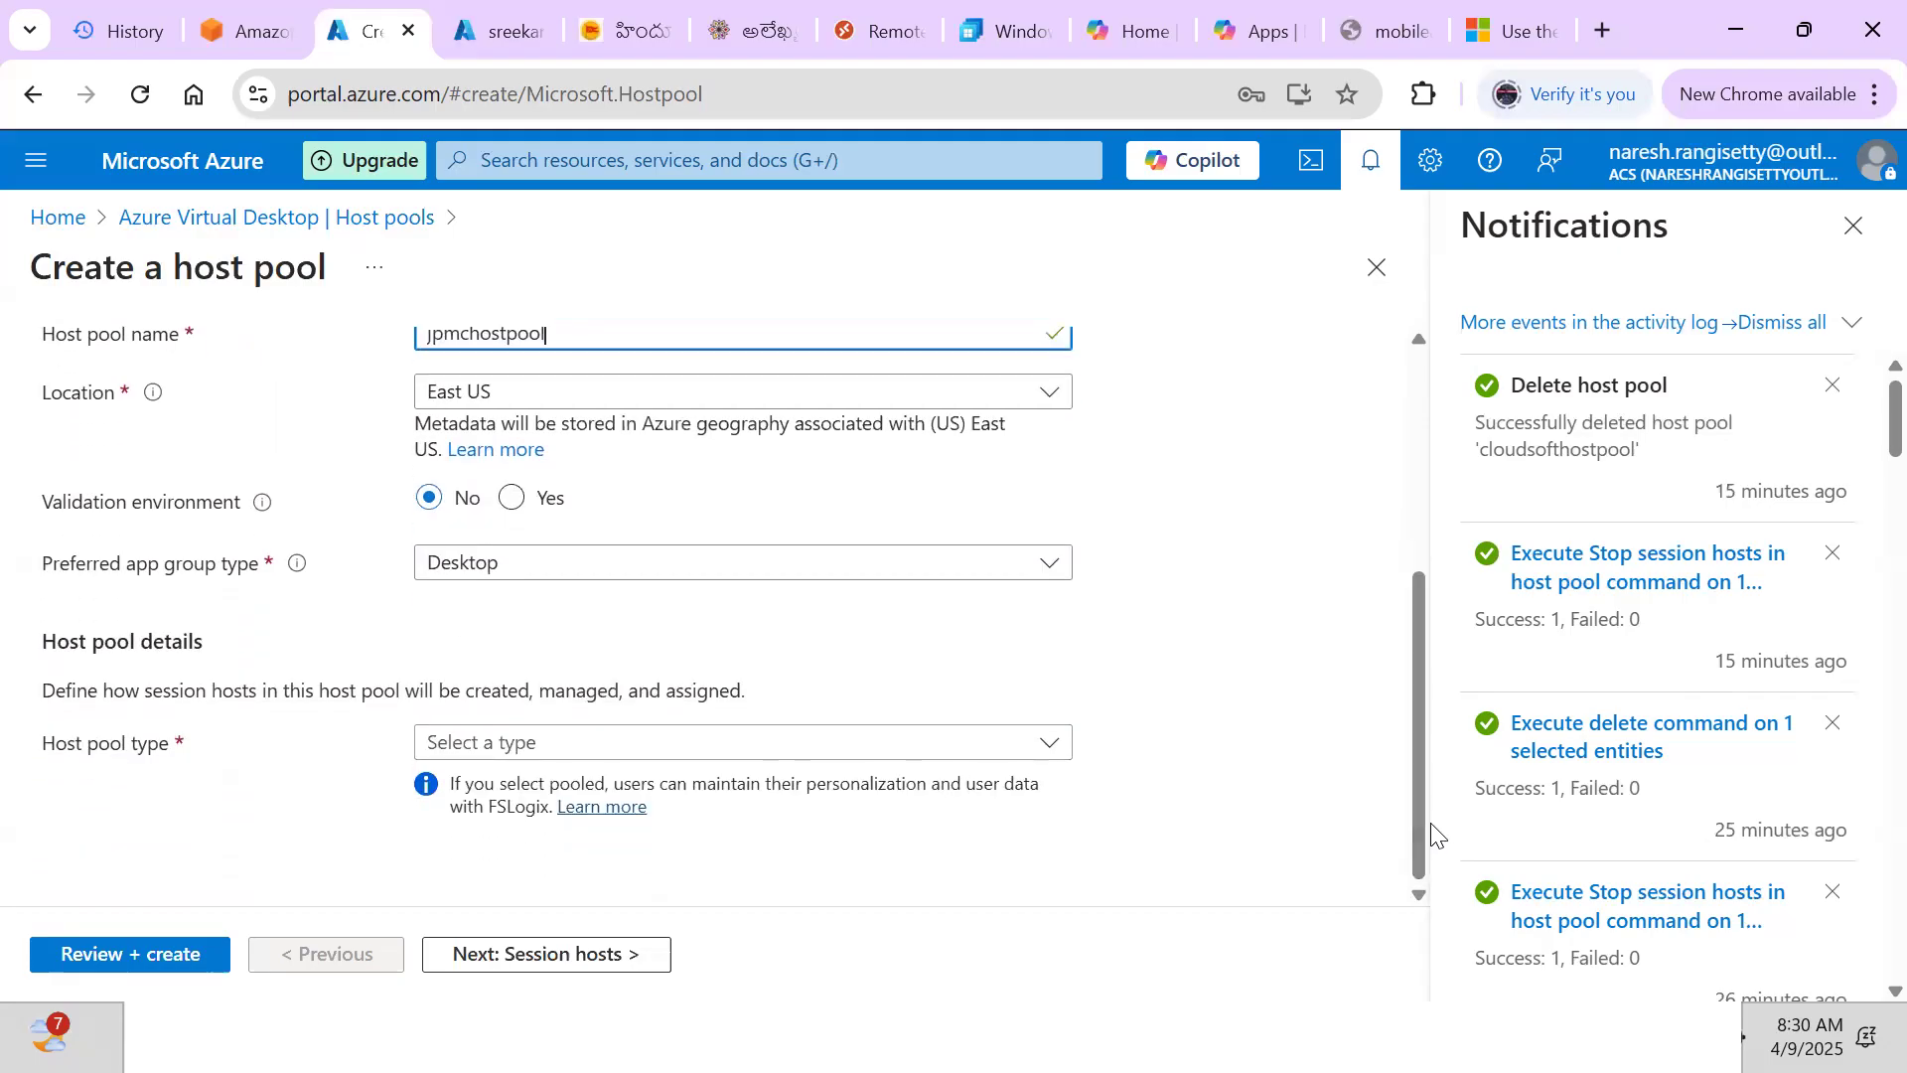
Keep Desktop as the preferred app group type and make the host pool type Pooled
{"action": "left_click", "coordinate": [662, 565]}
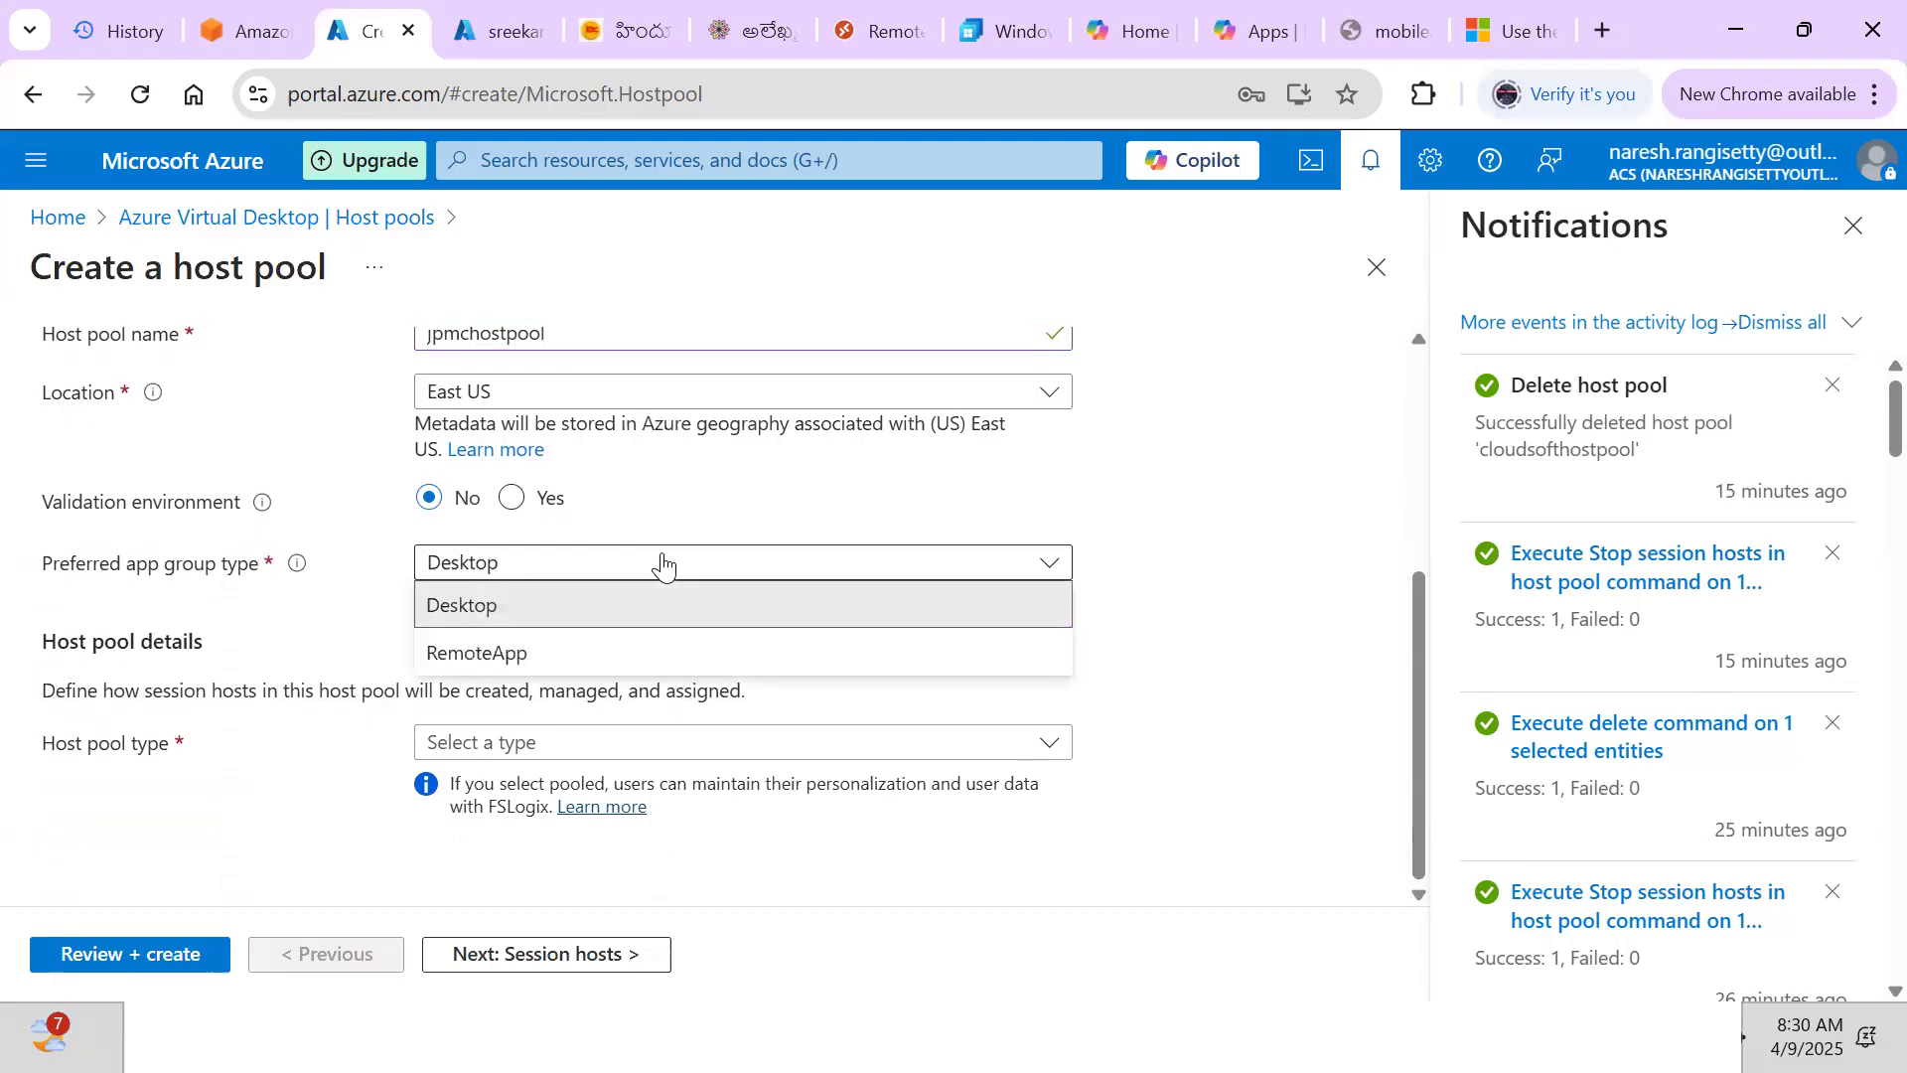
{"action": "left_click", "coordinate": [489, 604]}
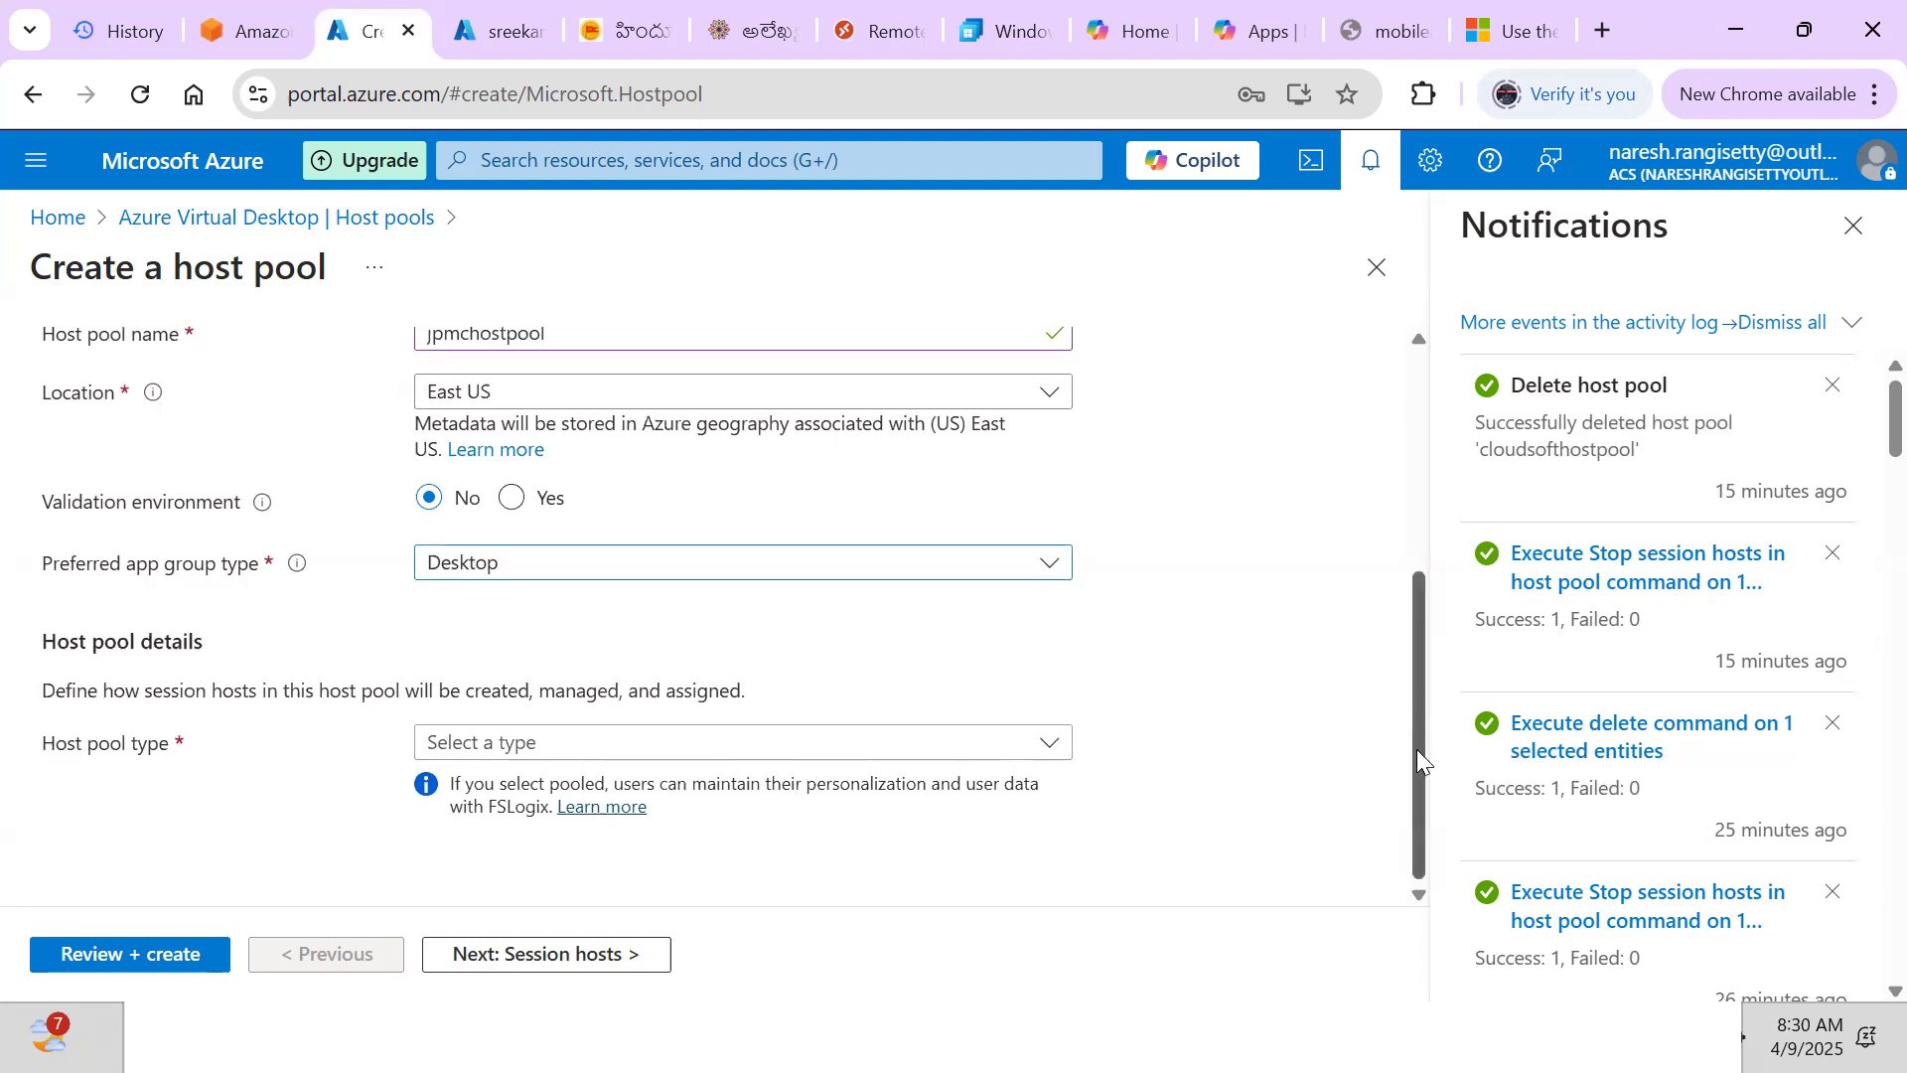
{"action": "left_click", "coordinate": [615, 746]}
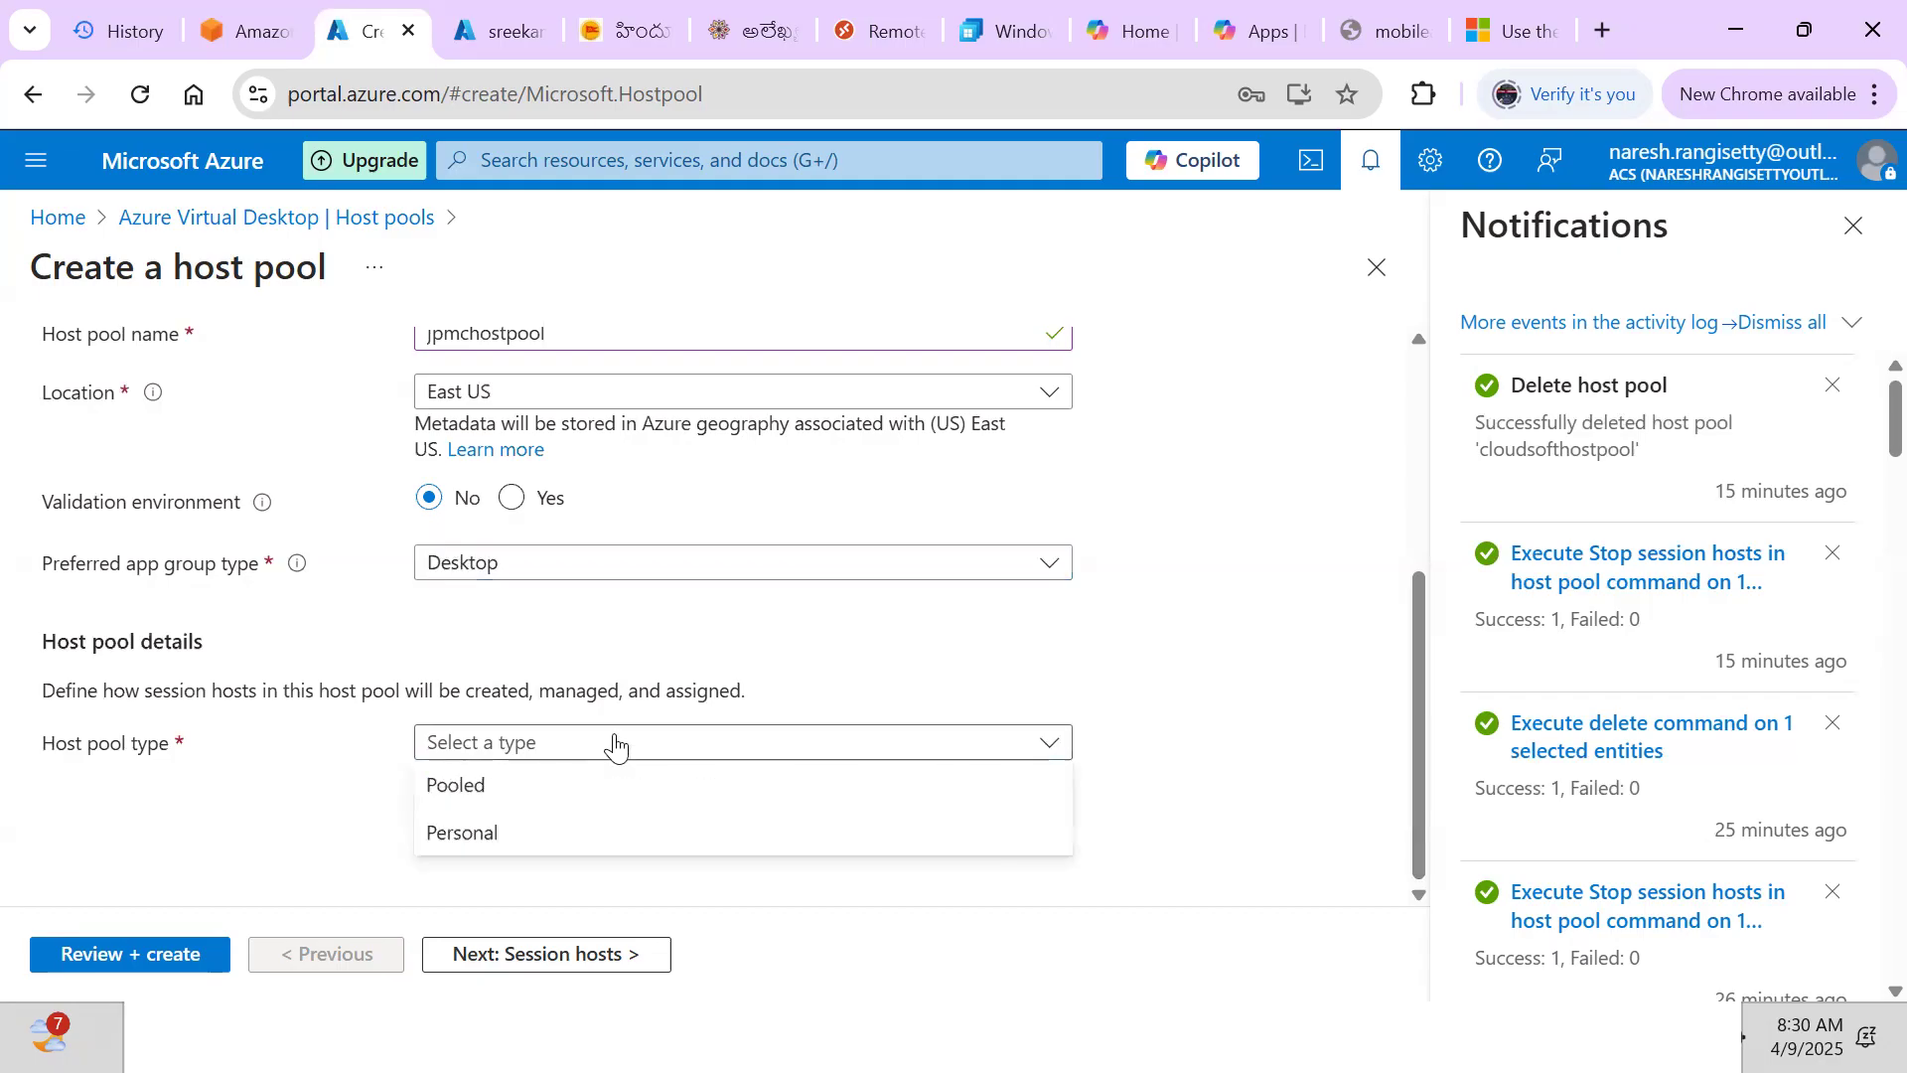
{"action": "left_click", "coordinate": [465, 792]}
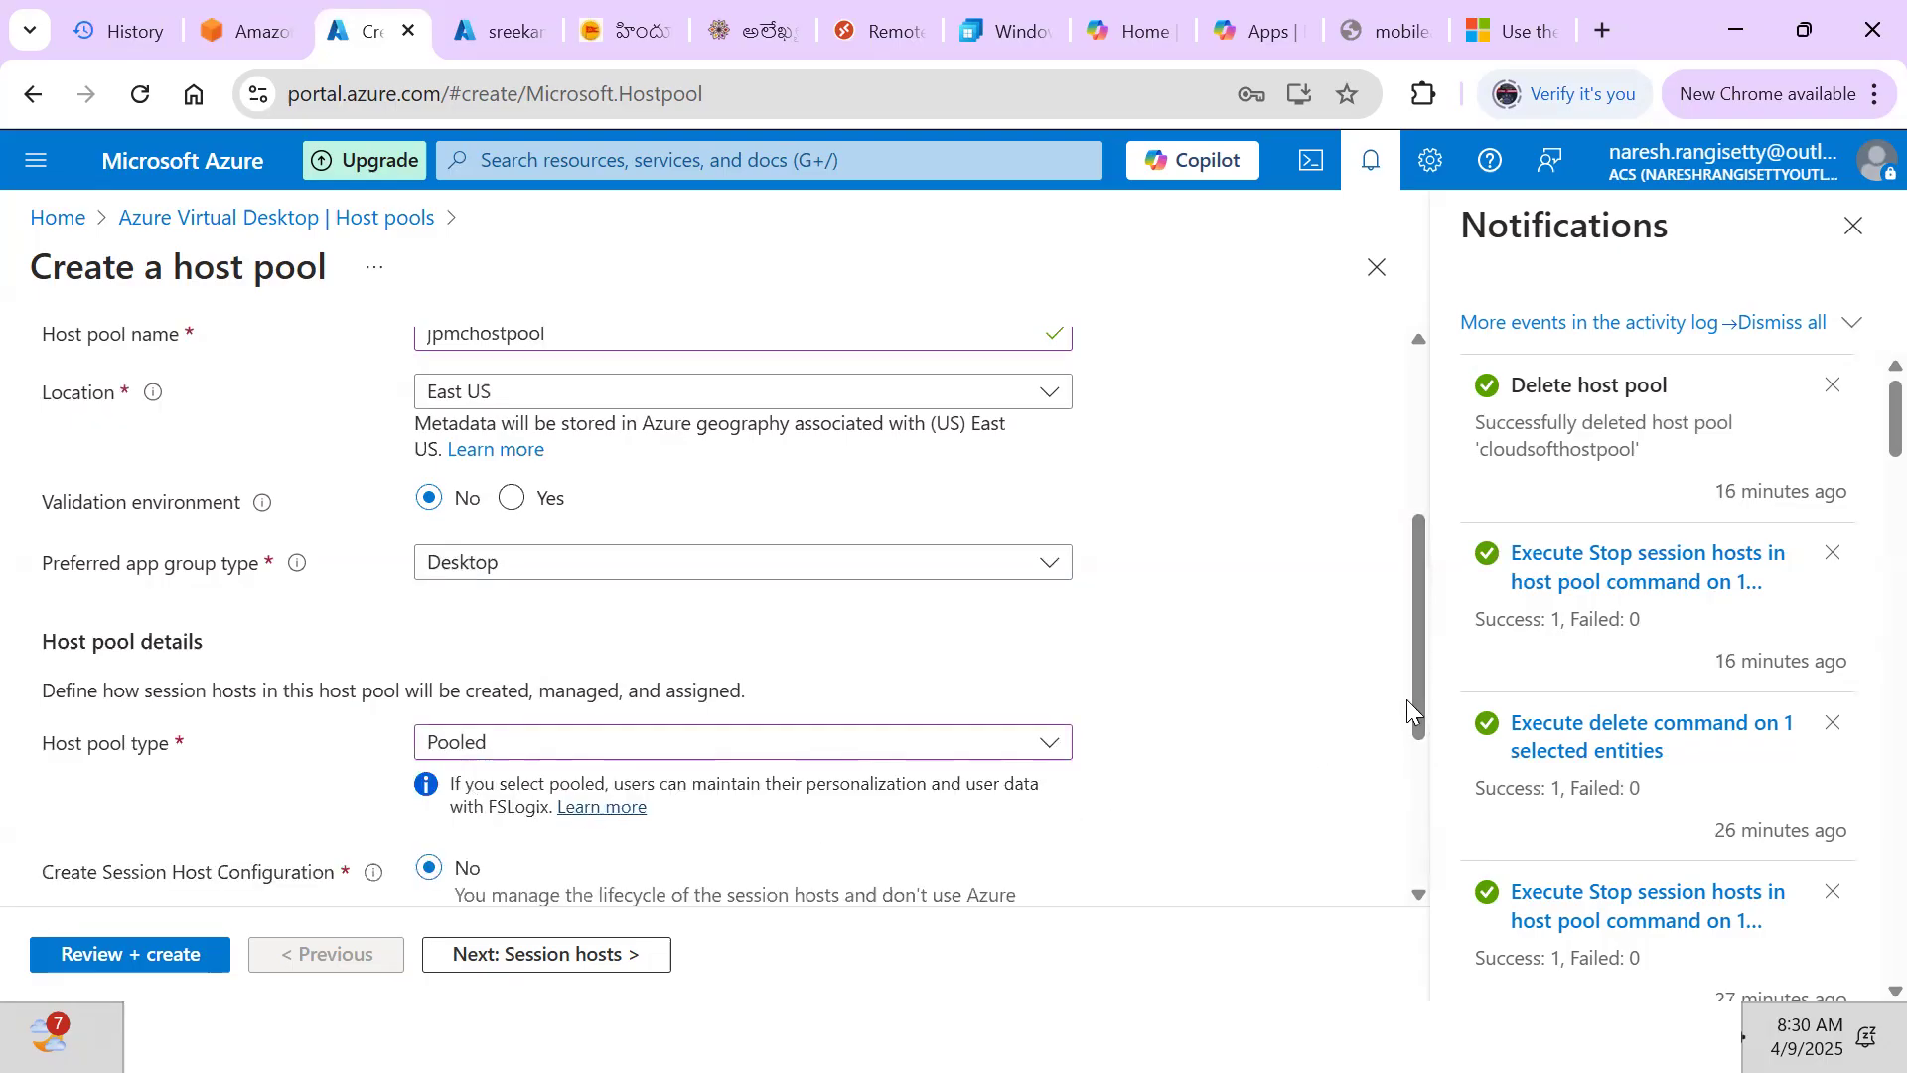
Set the max session limit to 4 and proceed to the Session hosts tab
{"action": "left_click_drag", "start_coordinate": [1407, 699], "coordinate": [1411, 752]}
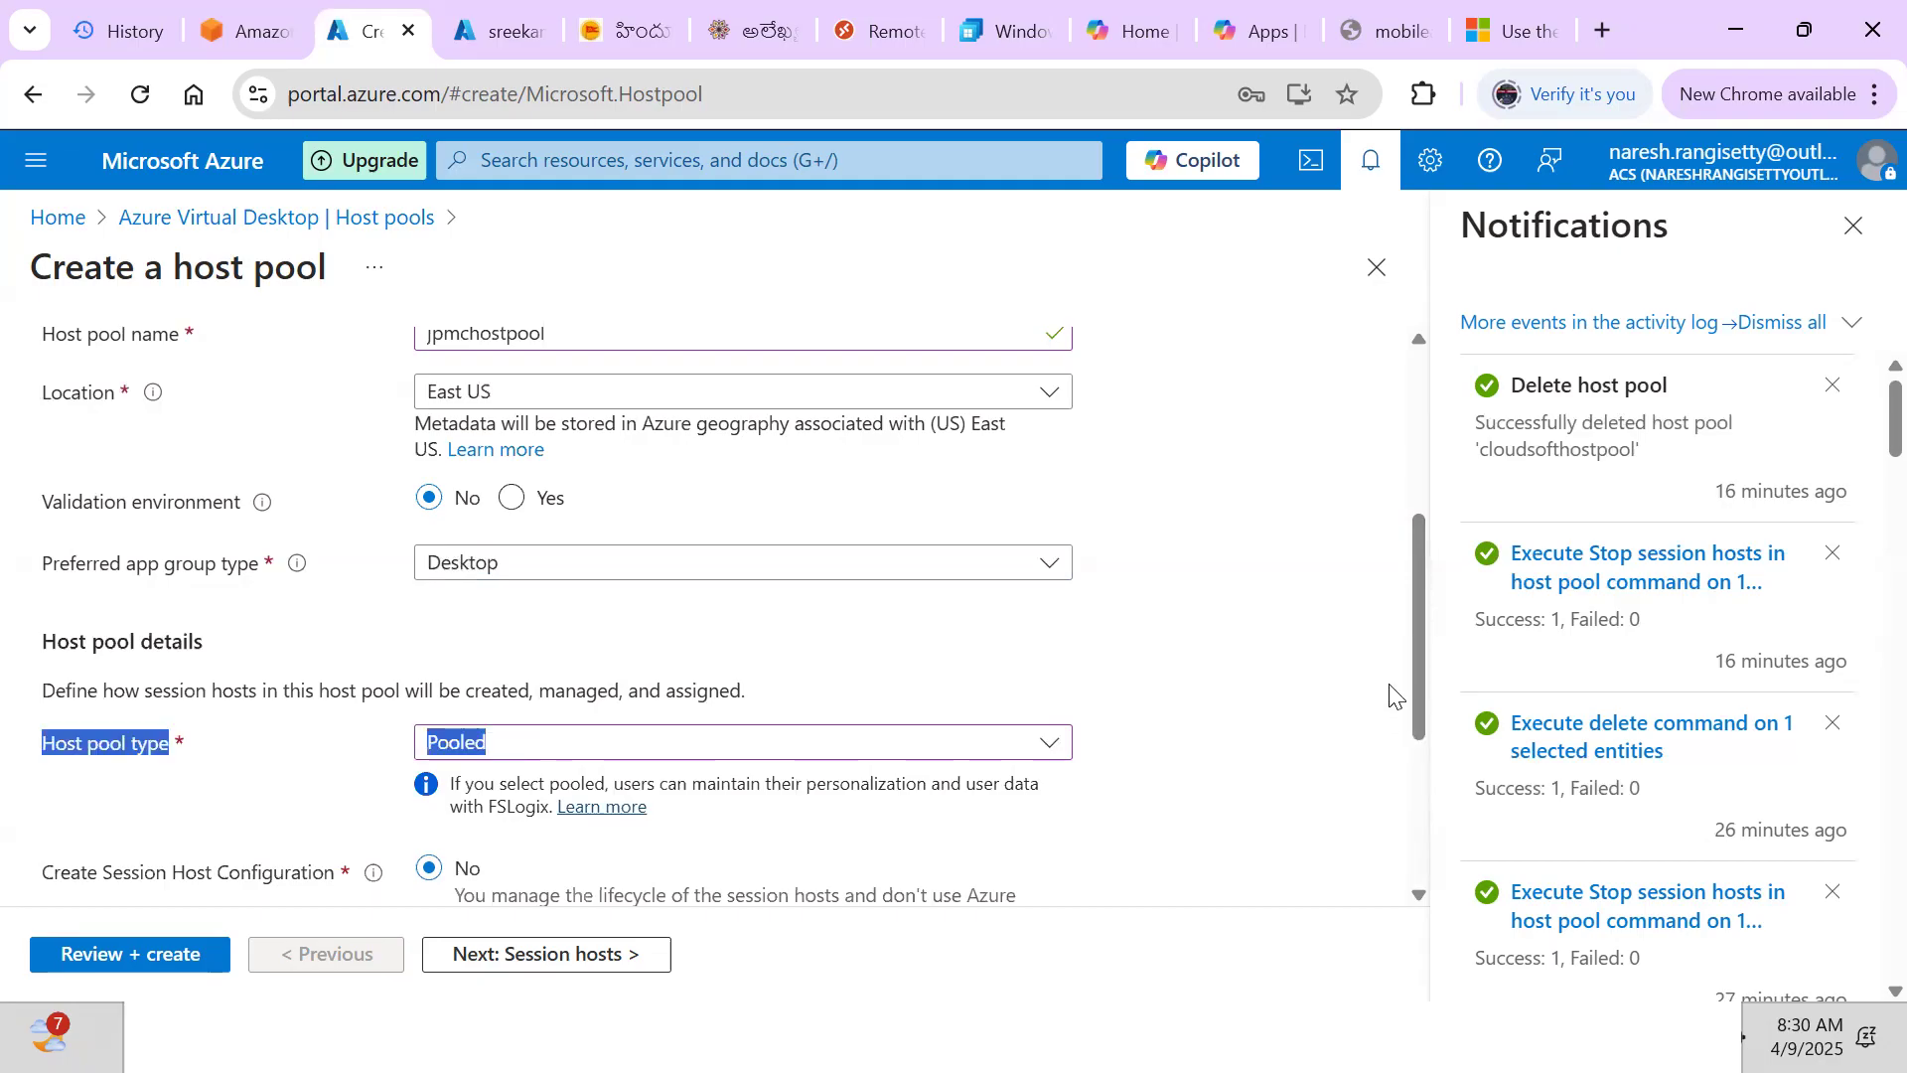
{"action": "left_click_drag", "start_coordinate": [1414, 686], "coordinate": [1431, 788]}
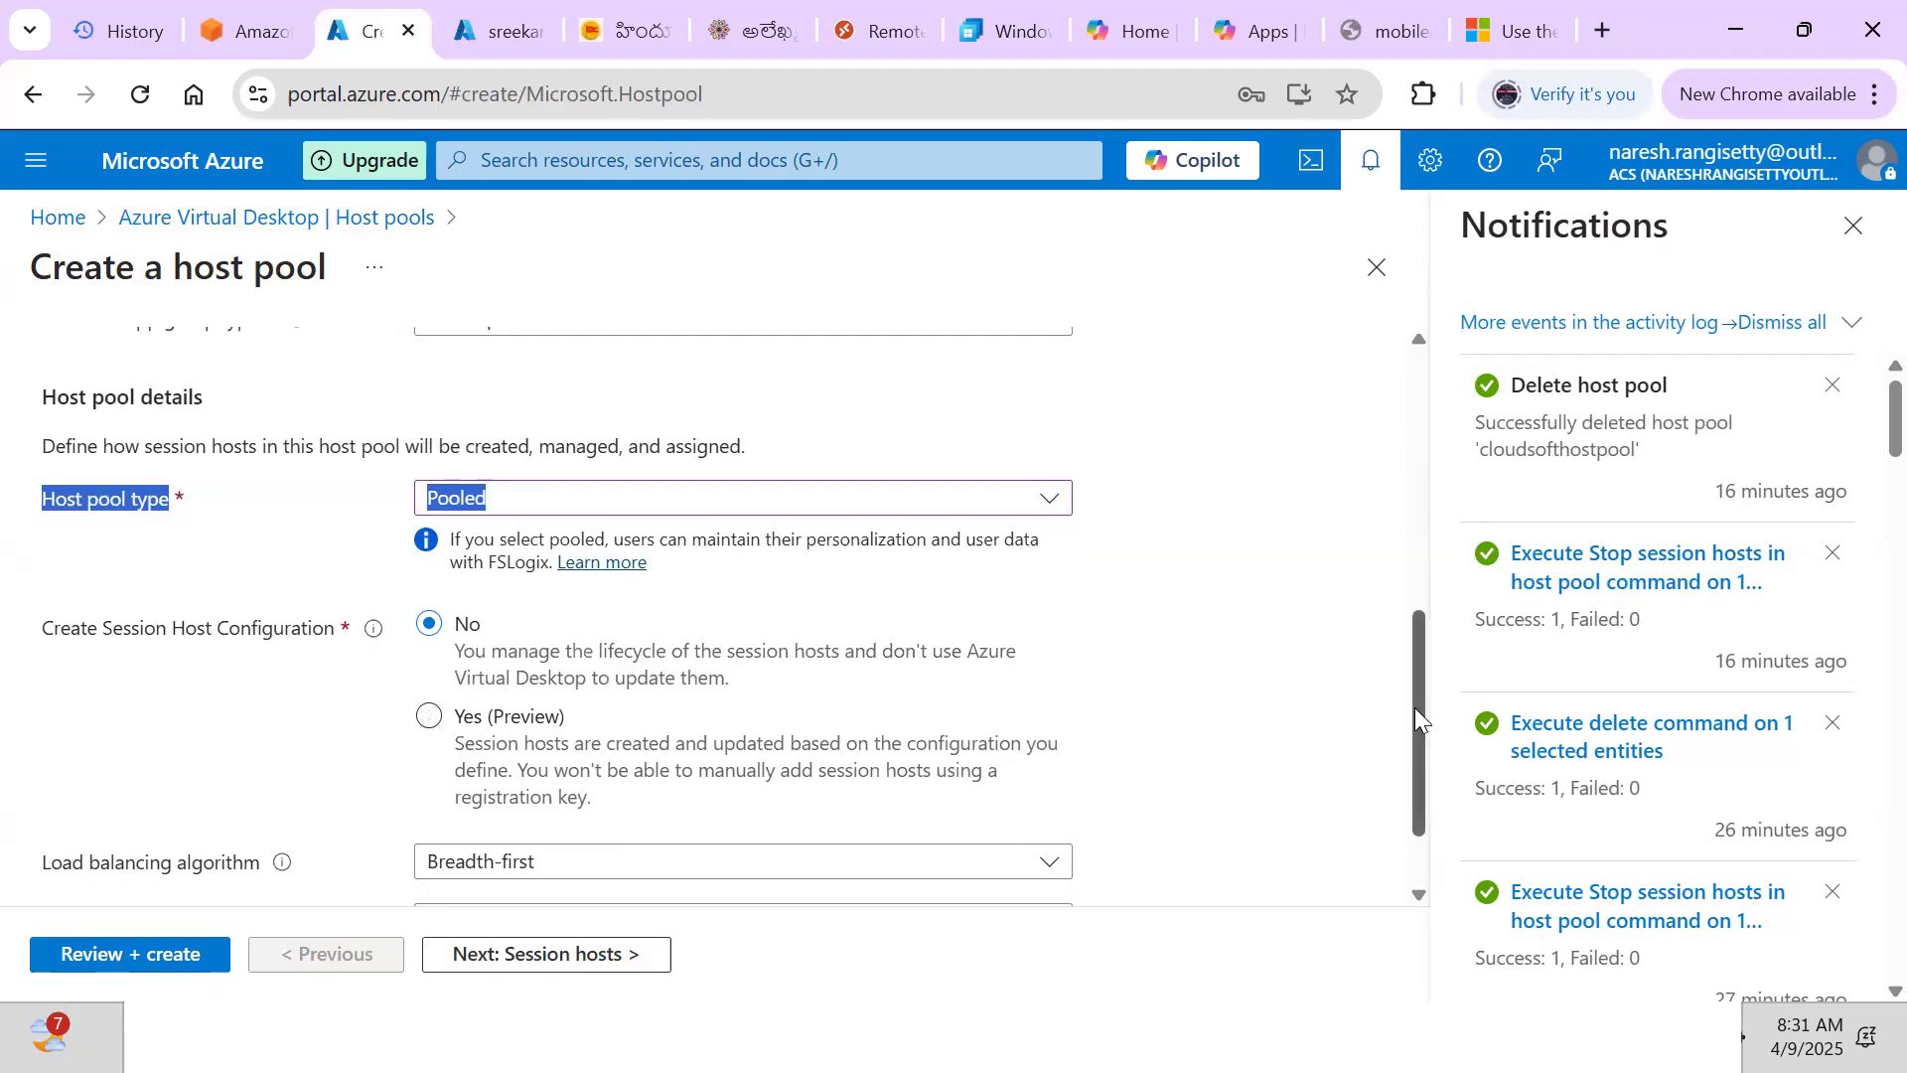
{"action": "scroll", "coordinate": [1418, 719], "scroll_direction": "down", "scroll_amount": 1}
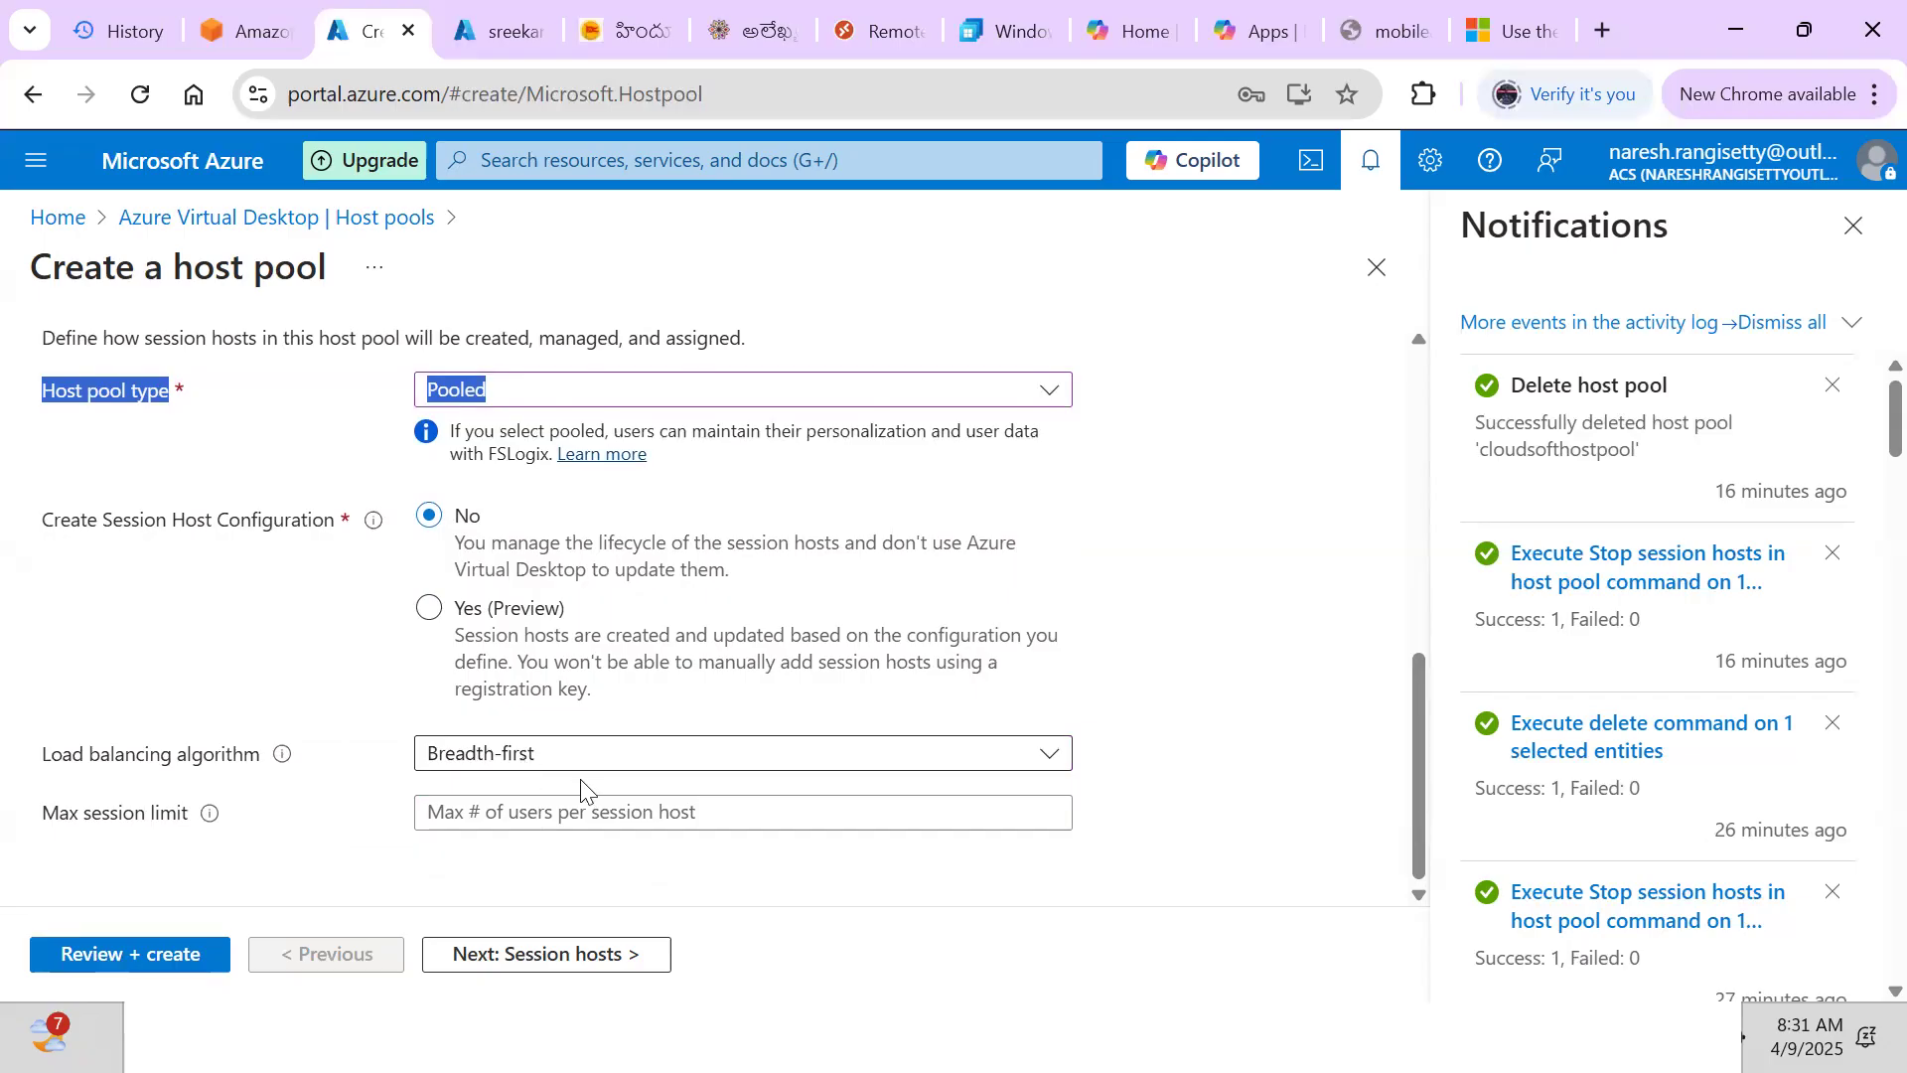
{"action": "left_click", "coordinate": [502, 820]}
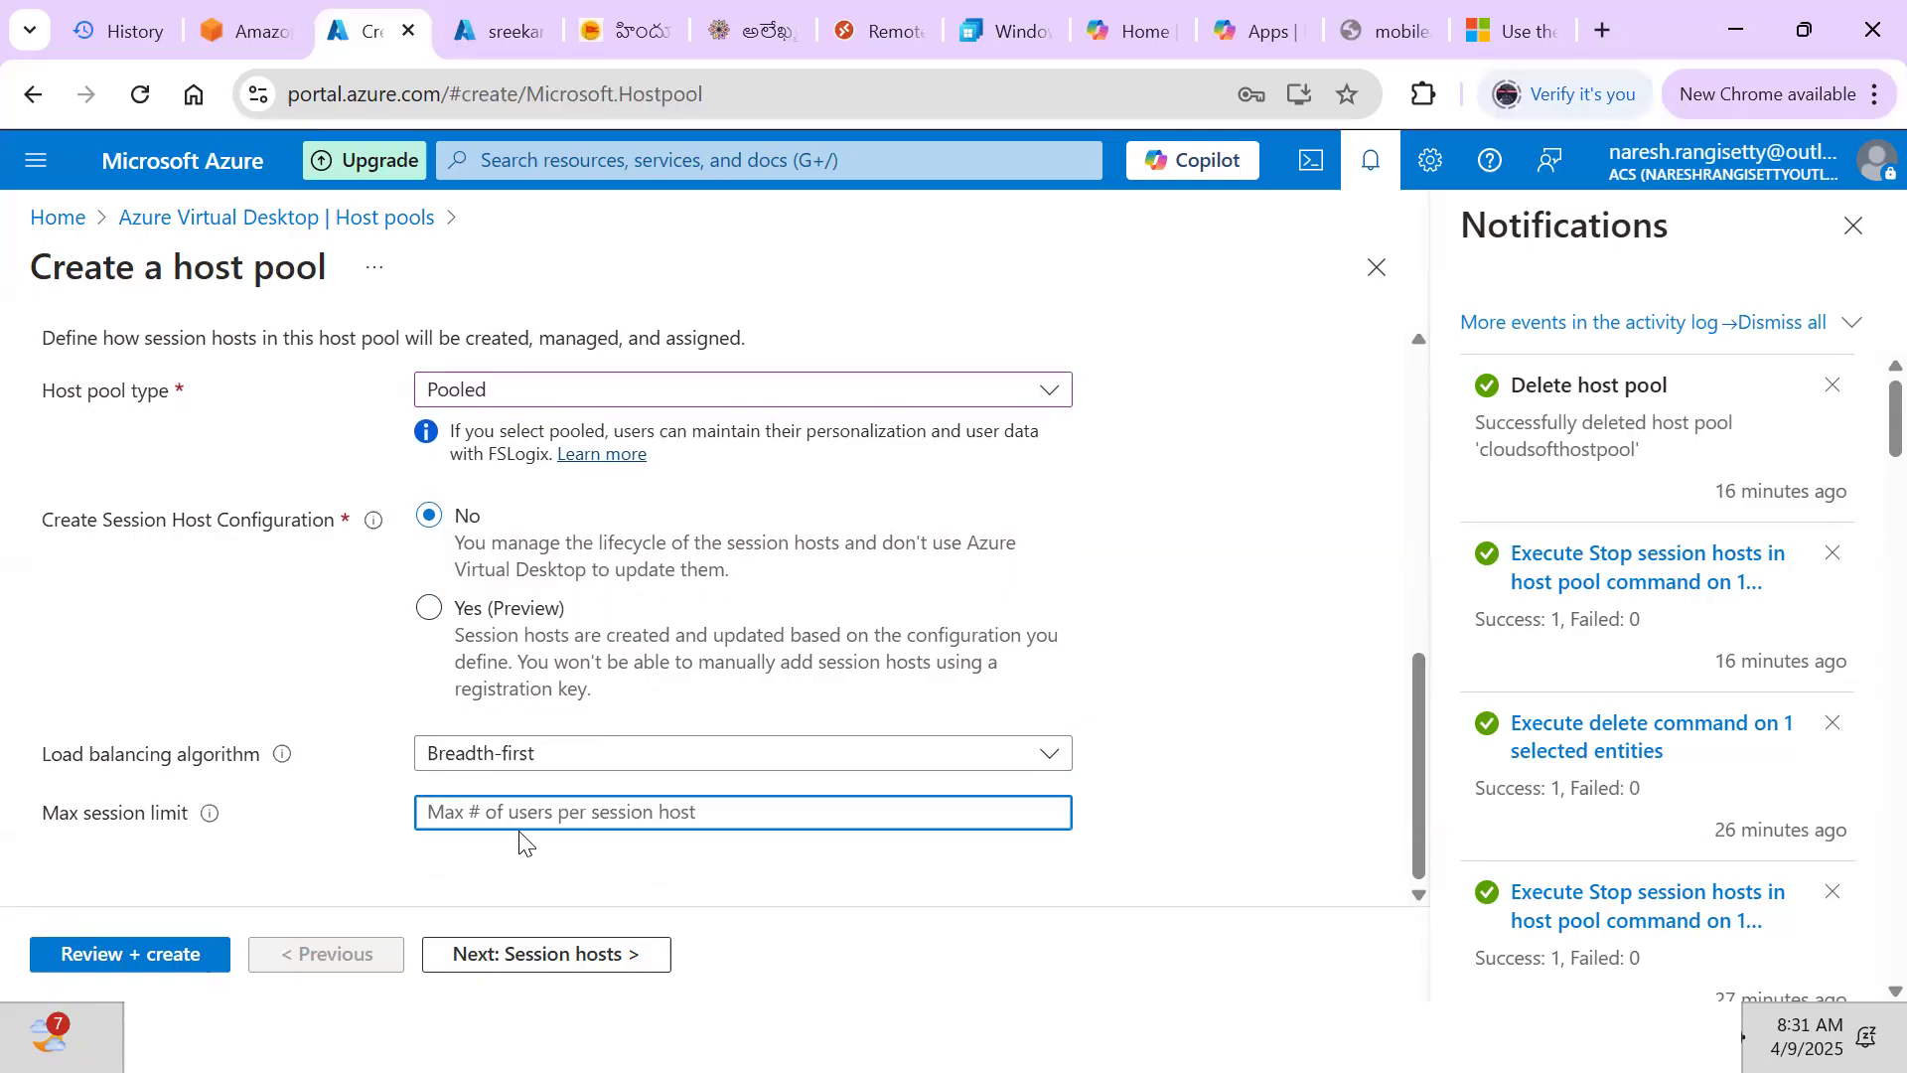
{"action": "type", "text": "4"}
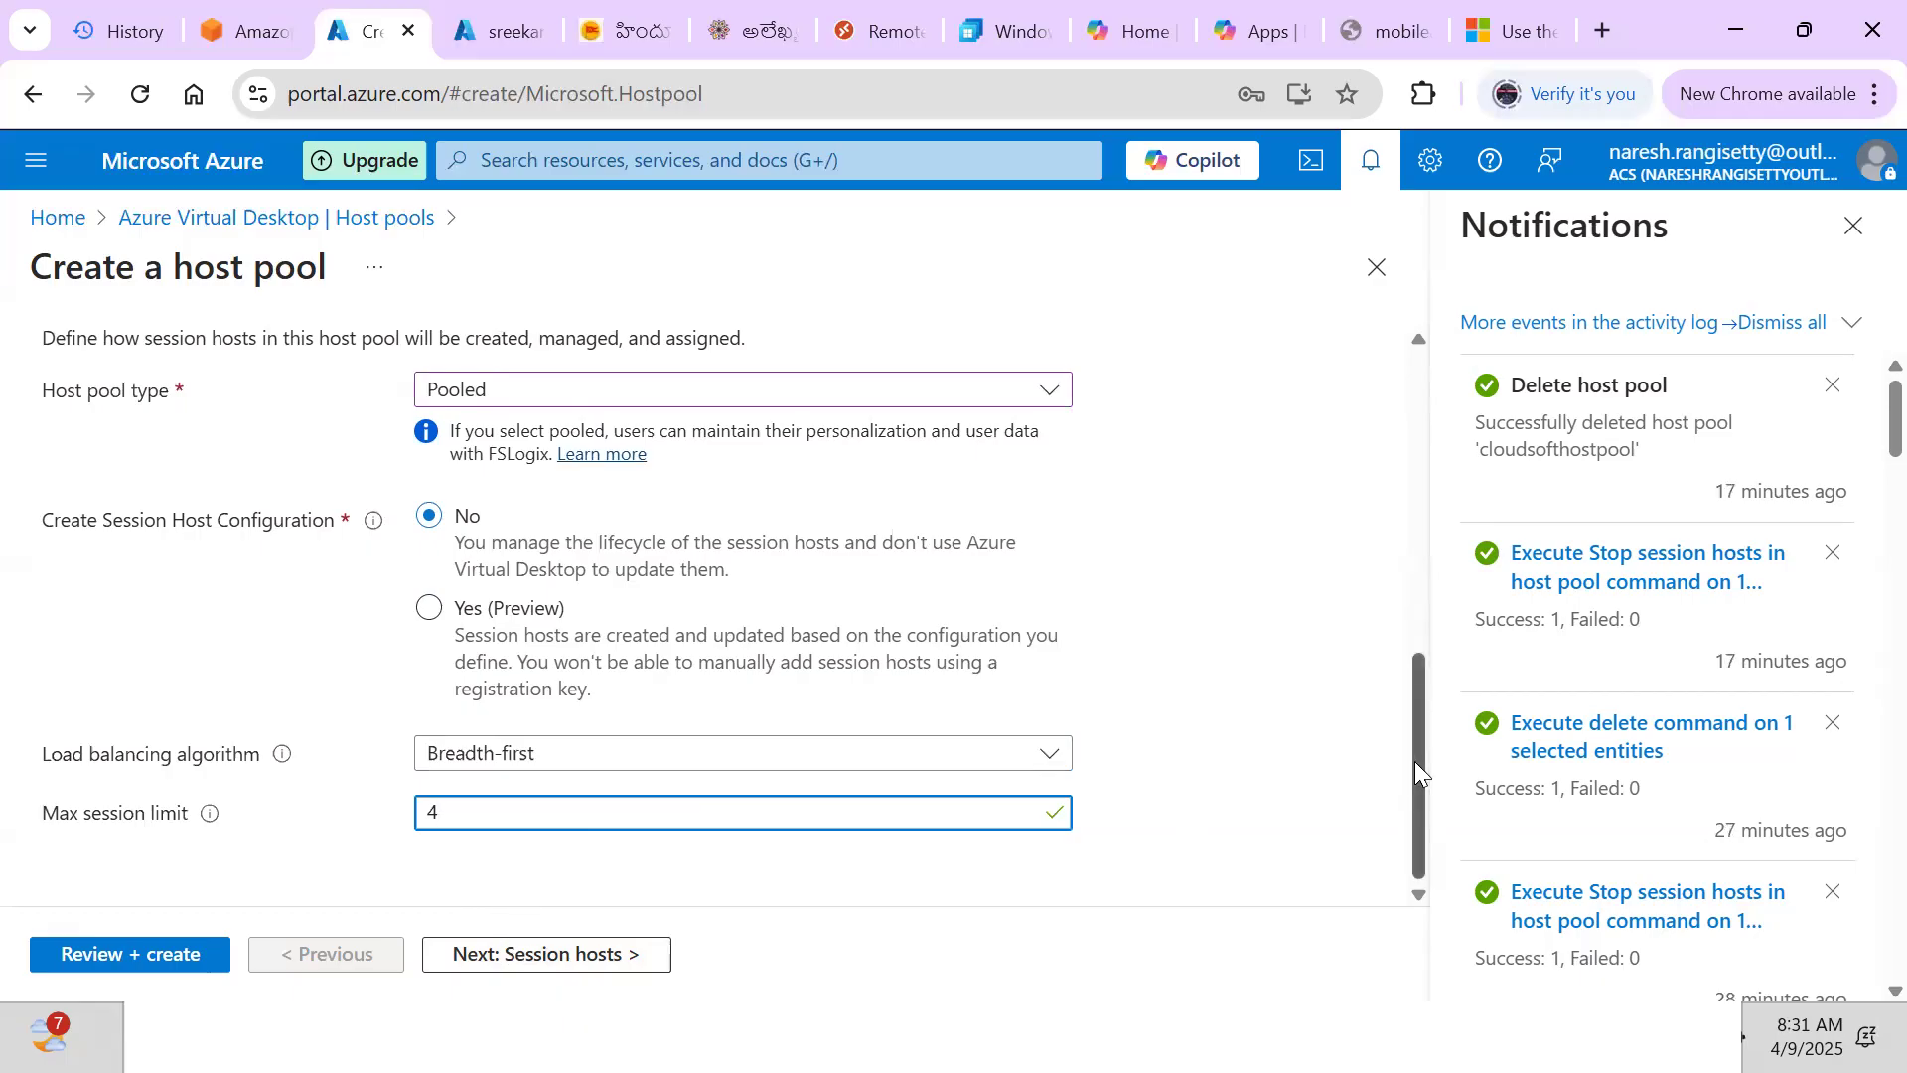
{"action": "scroll", "coordinate": [1396, 616], "scroll_direction": "up", "scroll_amount": 5}
{"action": "scroll", "coordinate": [1386, 452], "scroll_direction": "up", "scroll_amount": 3}
{"action": "scroll", "coordinate": [1391, 545], "scroll_direction": "down", "scroll_amount": 5}
{"action": "scroll", "coordinate": [1408, 755], "scroll_direction": "down", "scroll_amount": 3}
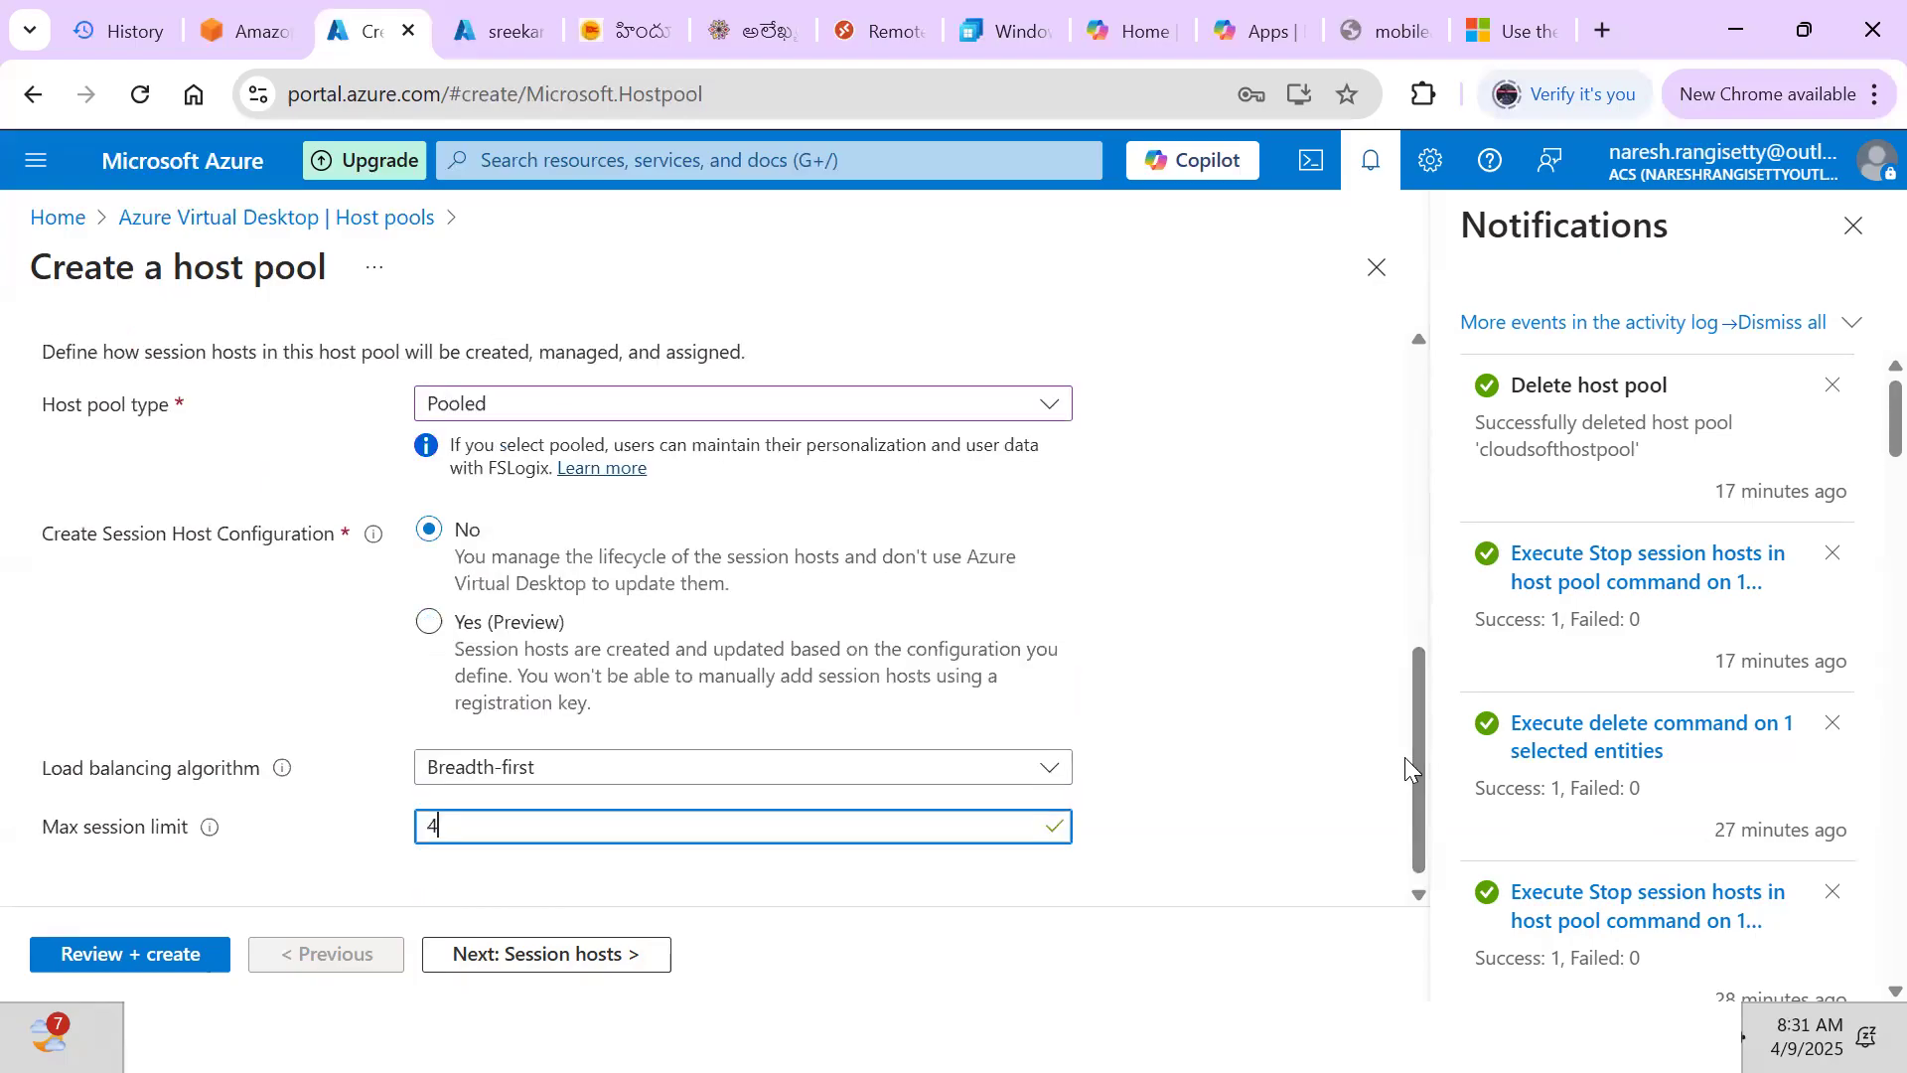
{"action": "left_click", "coordinate": [580, 954]}
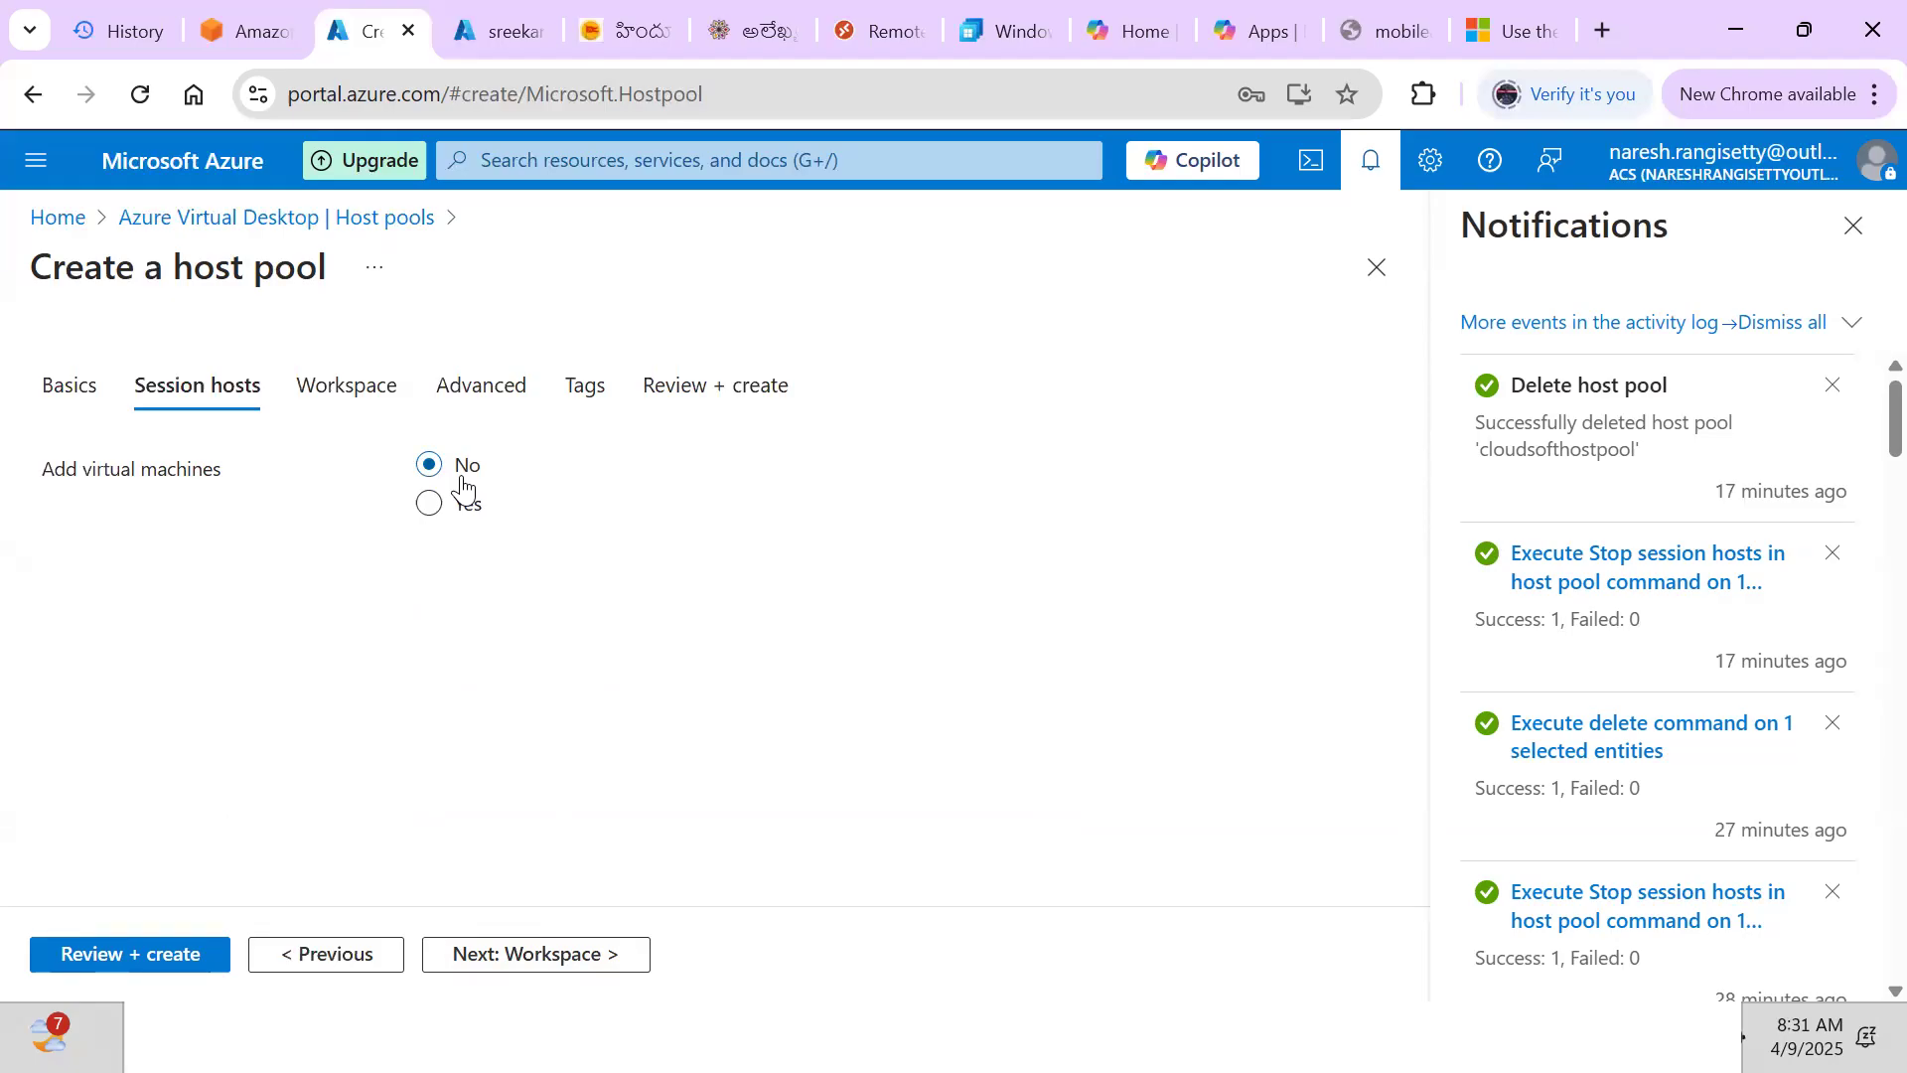
Accept defaults on Session hosts, Workspace, Advanced and Tags to reach Review + create
{"action": "left_click", "coordinate": [476, 957]}
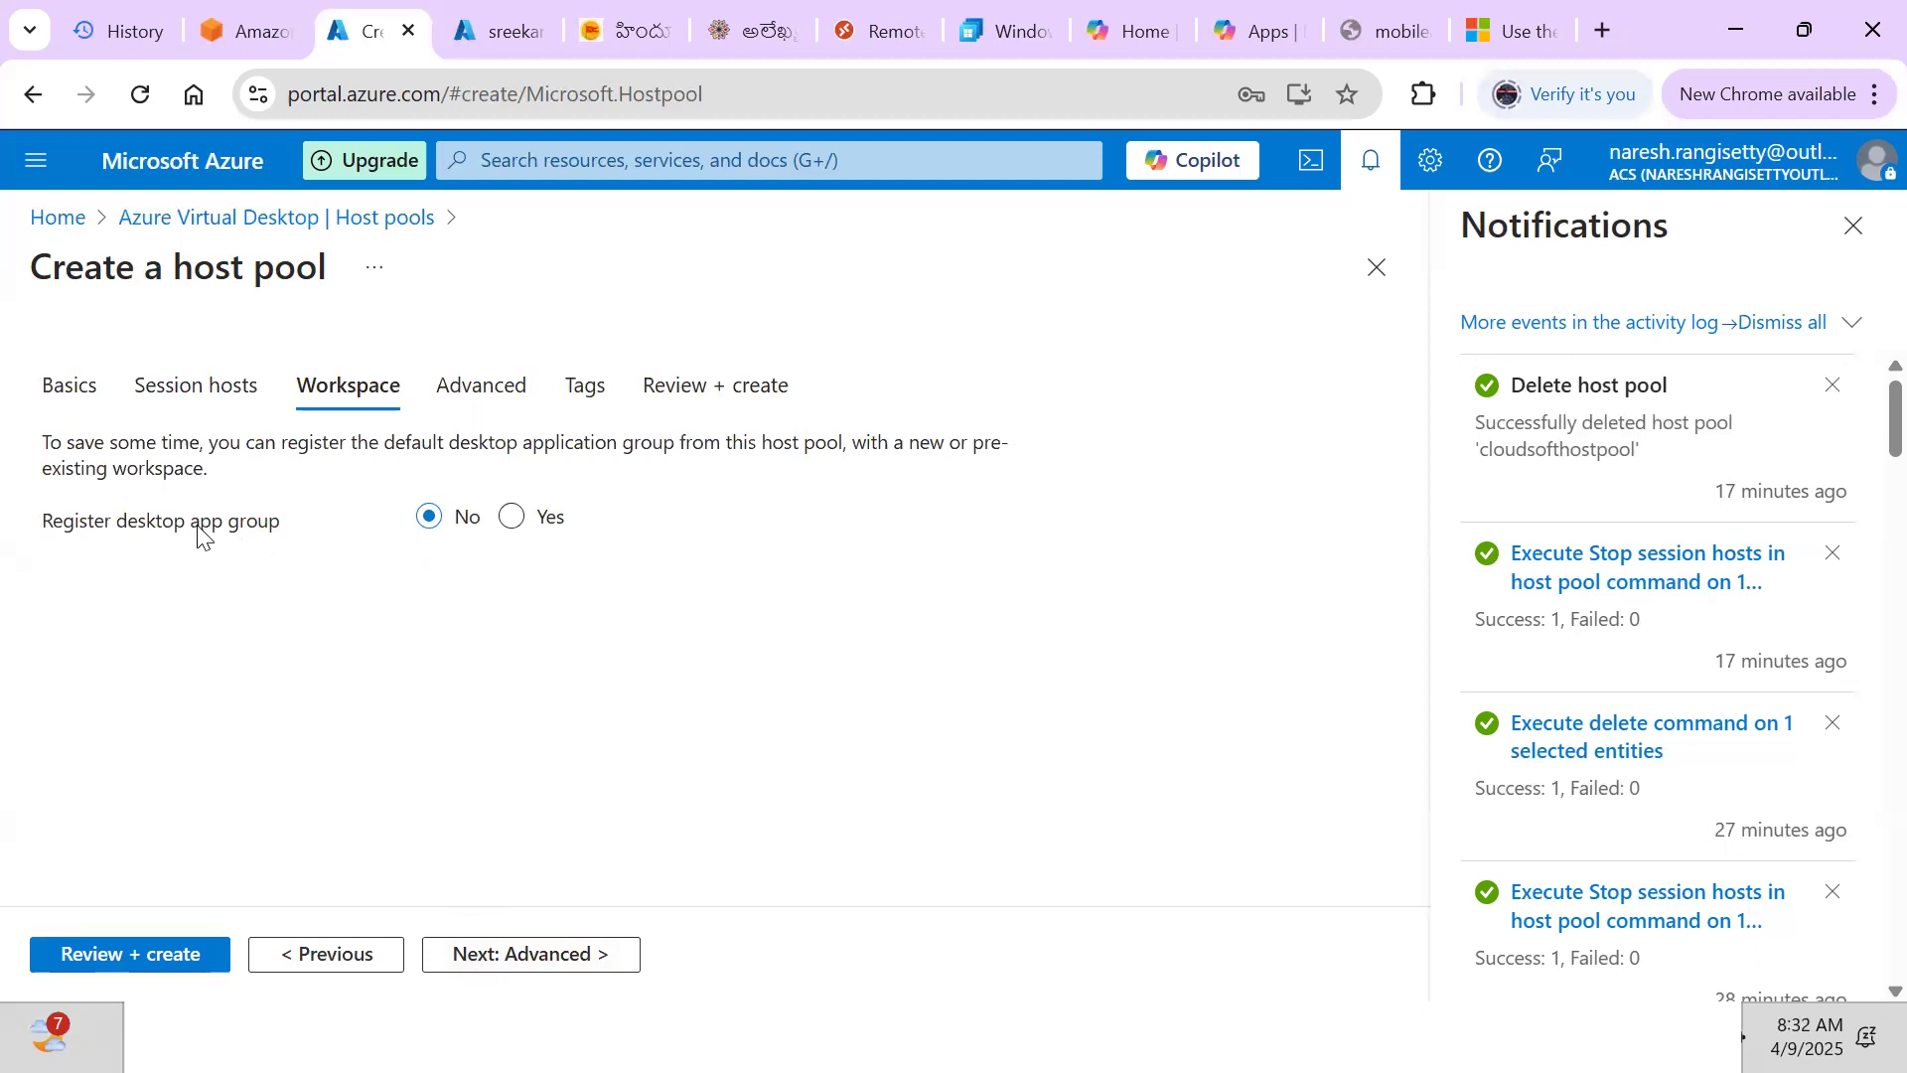
{"action": "left_click", "coordinate": [528, 956]}
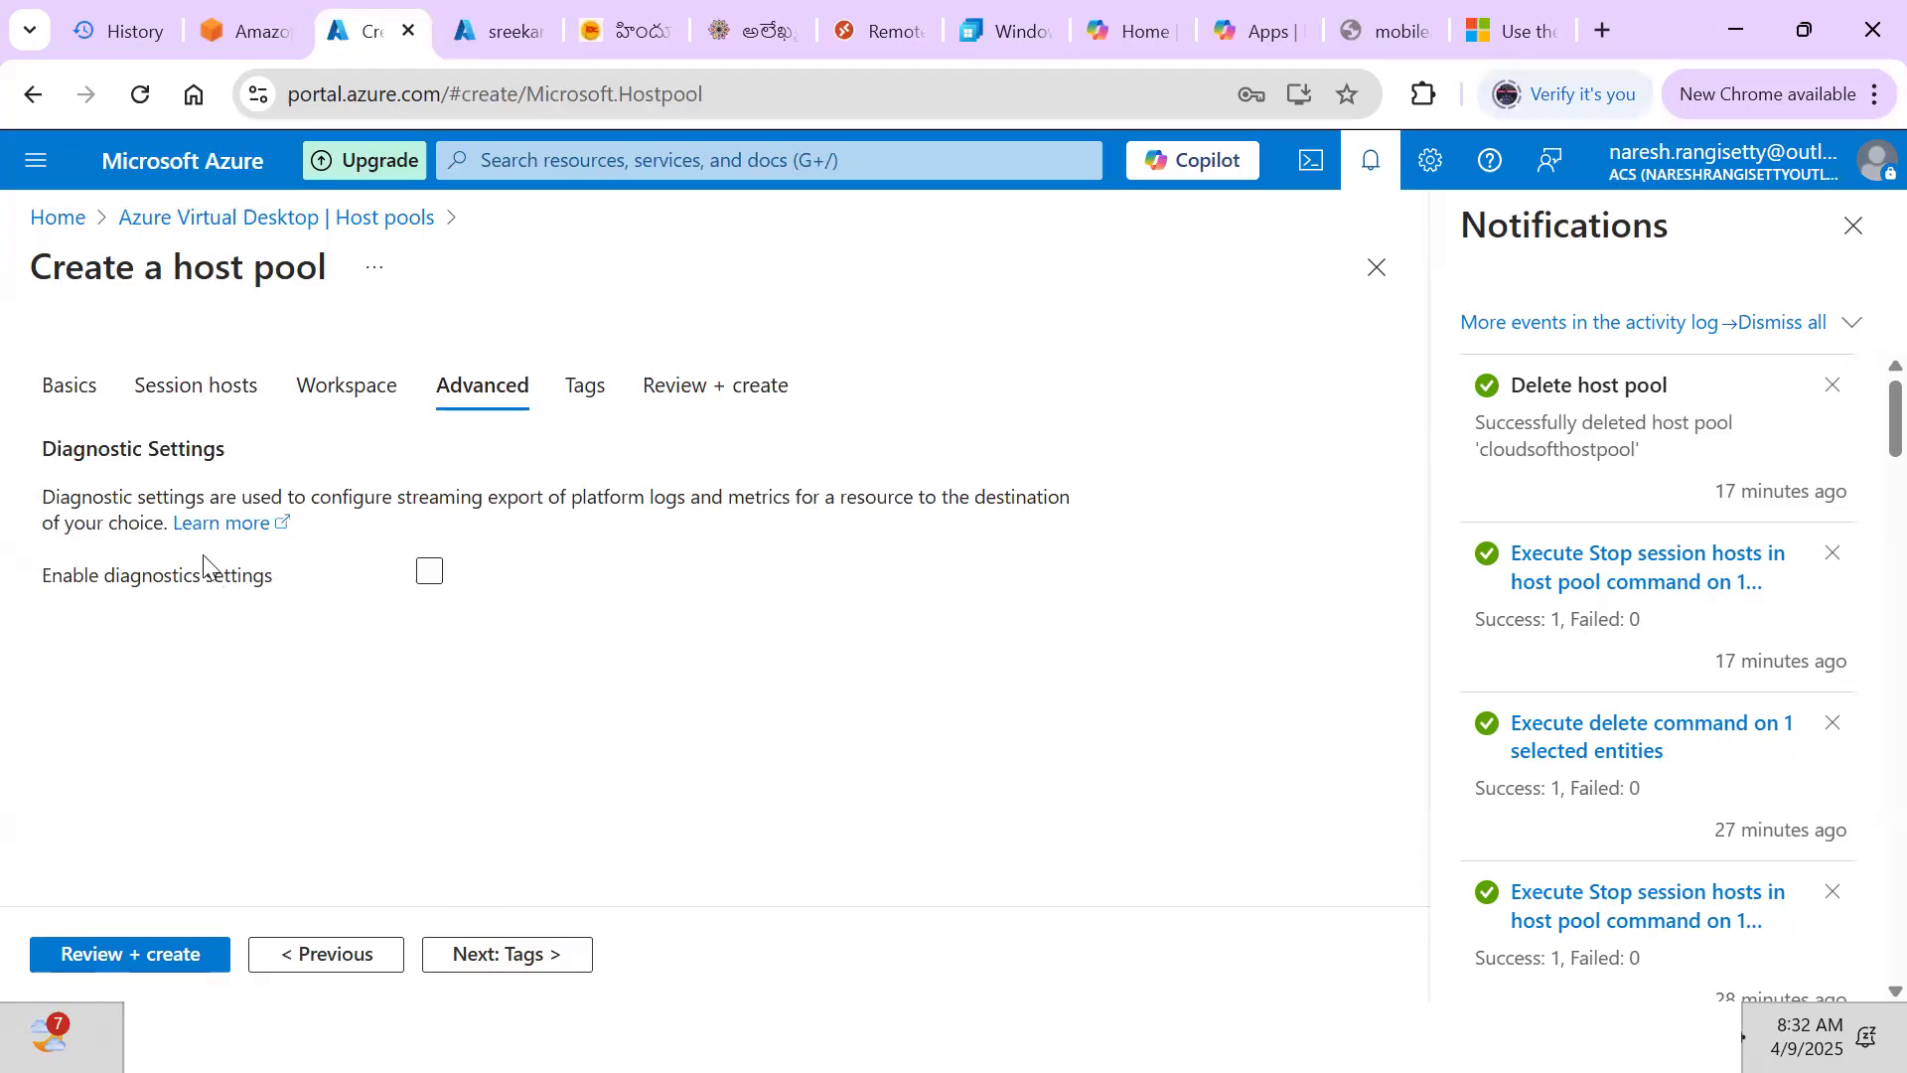
{"action": "left_click", "coordinate": [468, 964]}
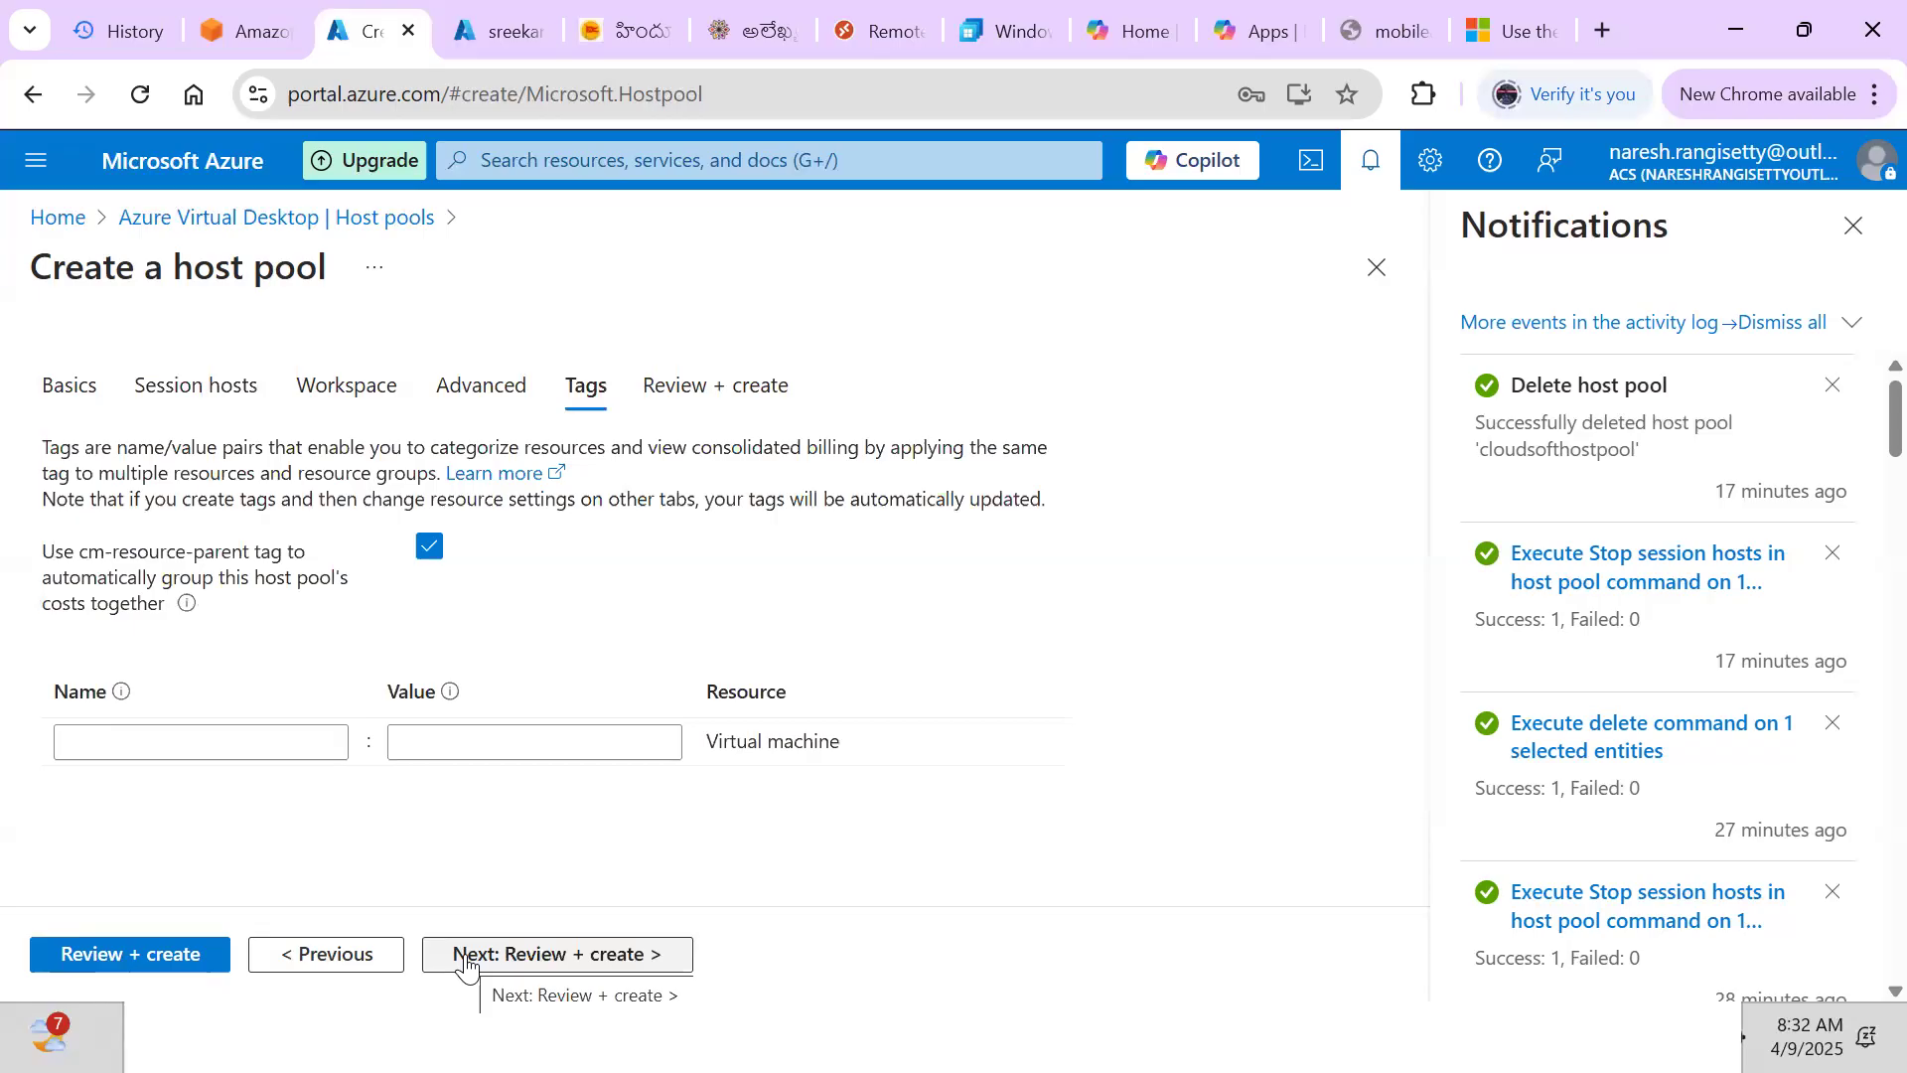
{"action": "left_click", "coordinate": [468, 958]}
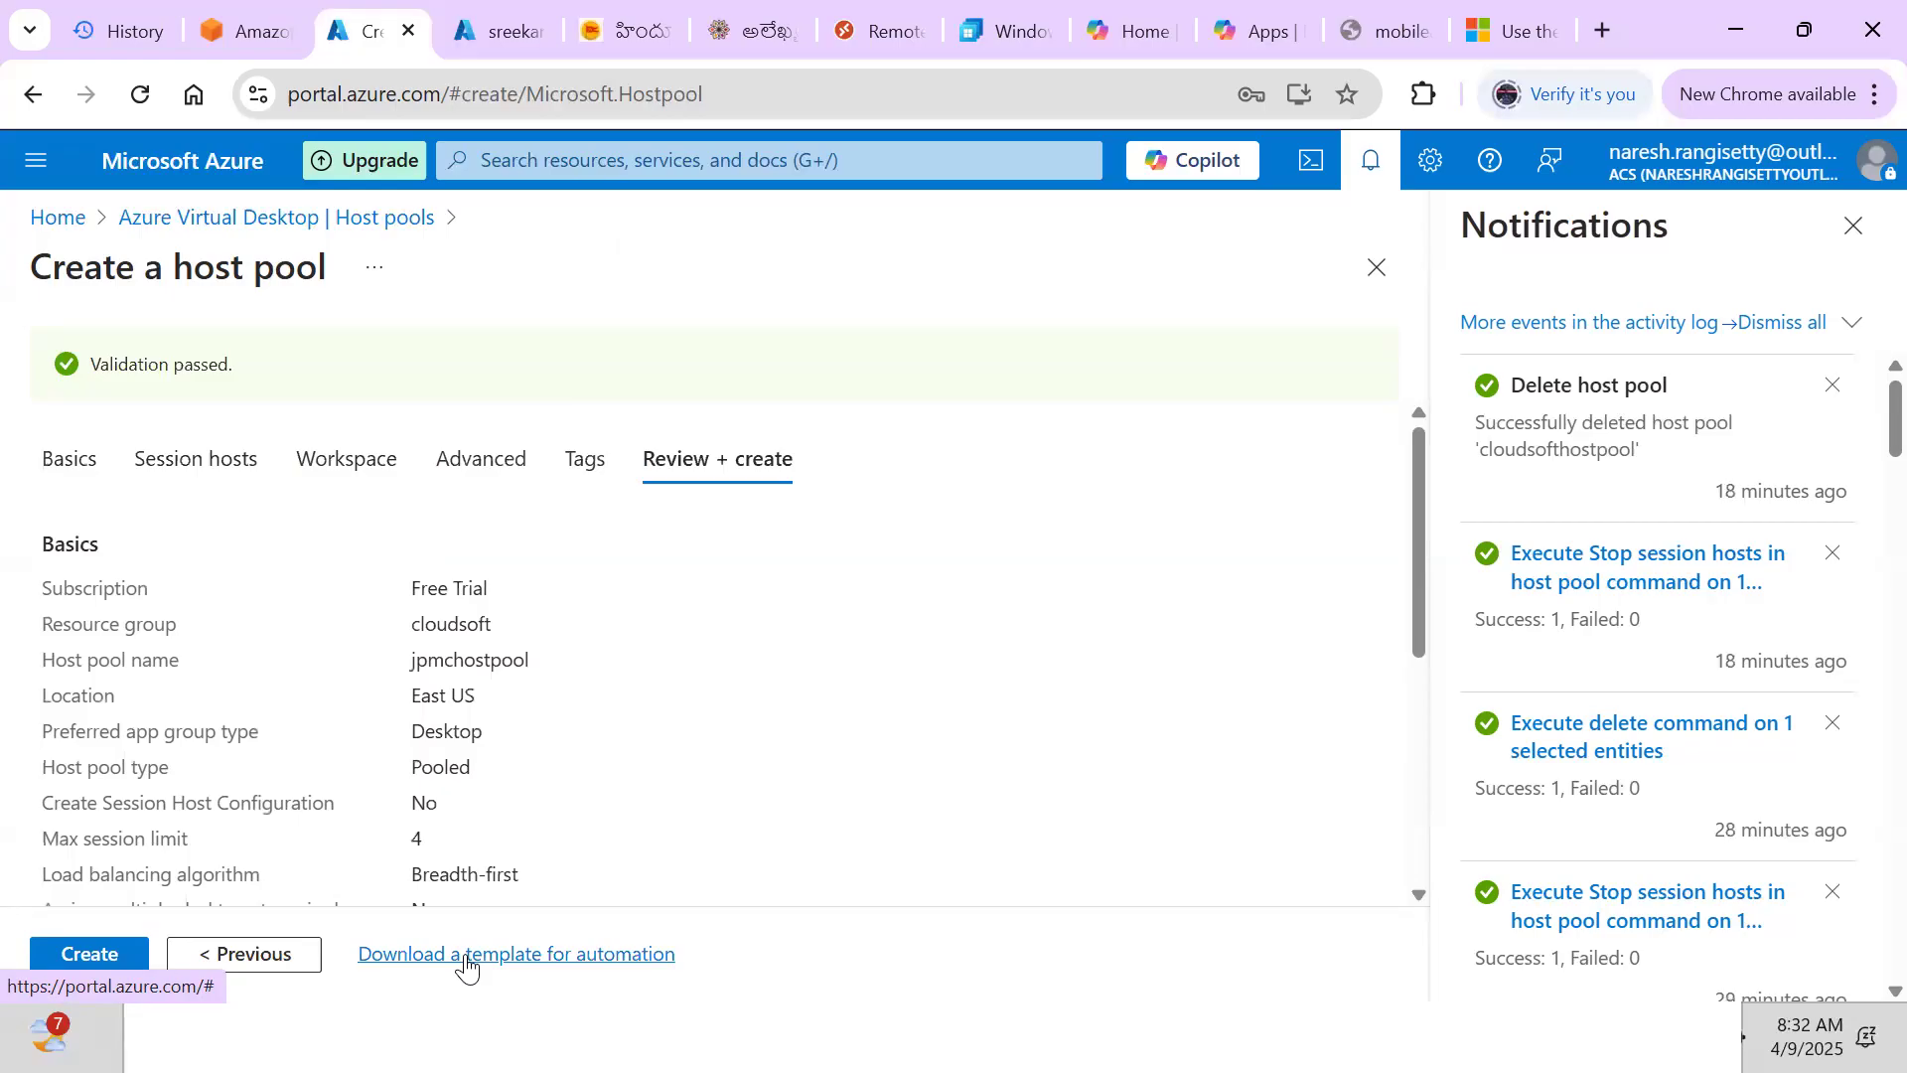
Create the jpmchostpool host pool and let its deployment to cloudsoft succeed
{"action": "left_click", "coordinate": [70, 956]}
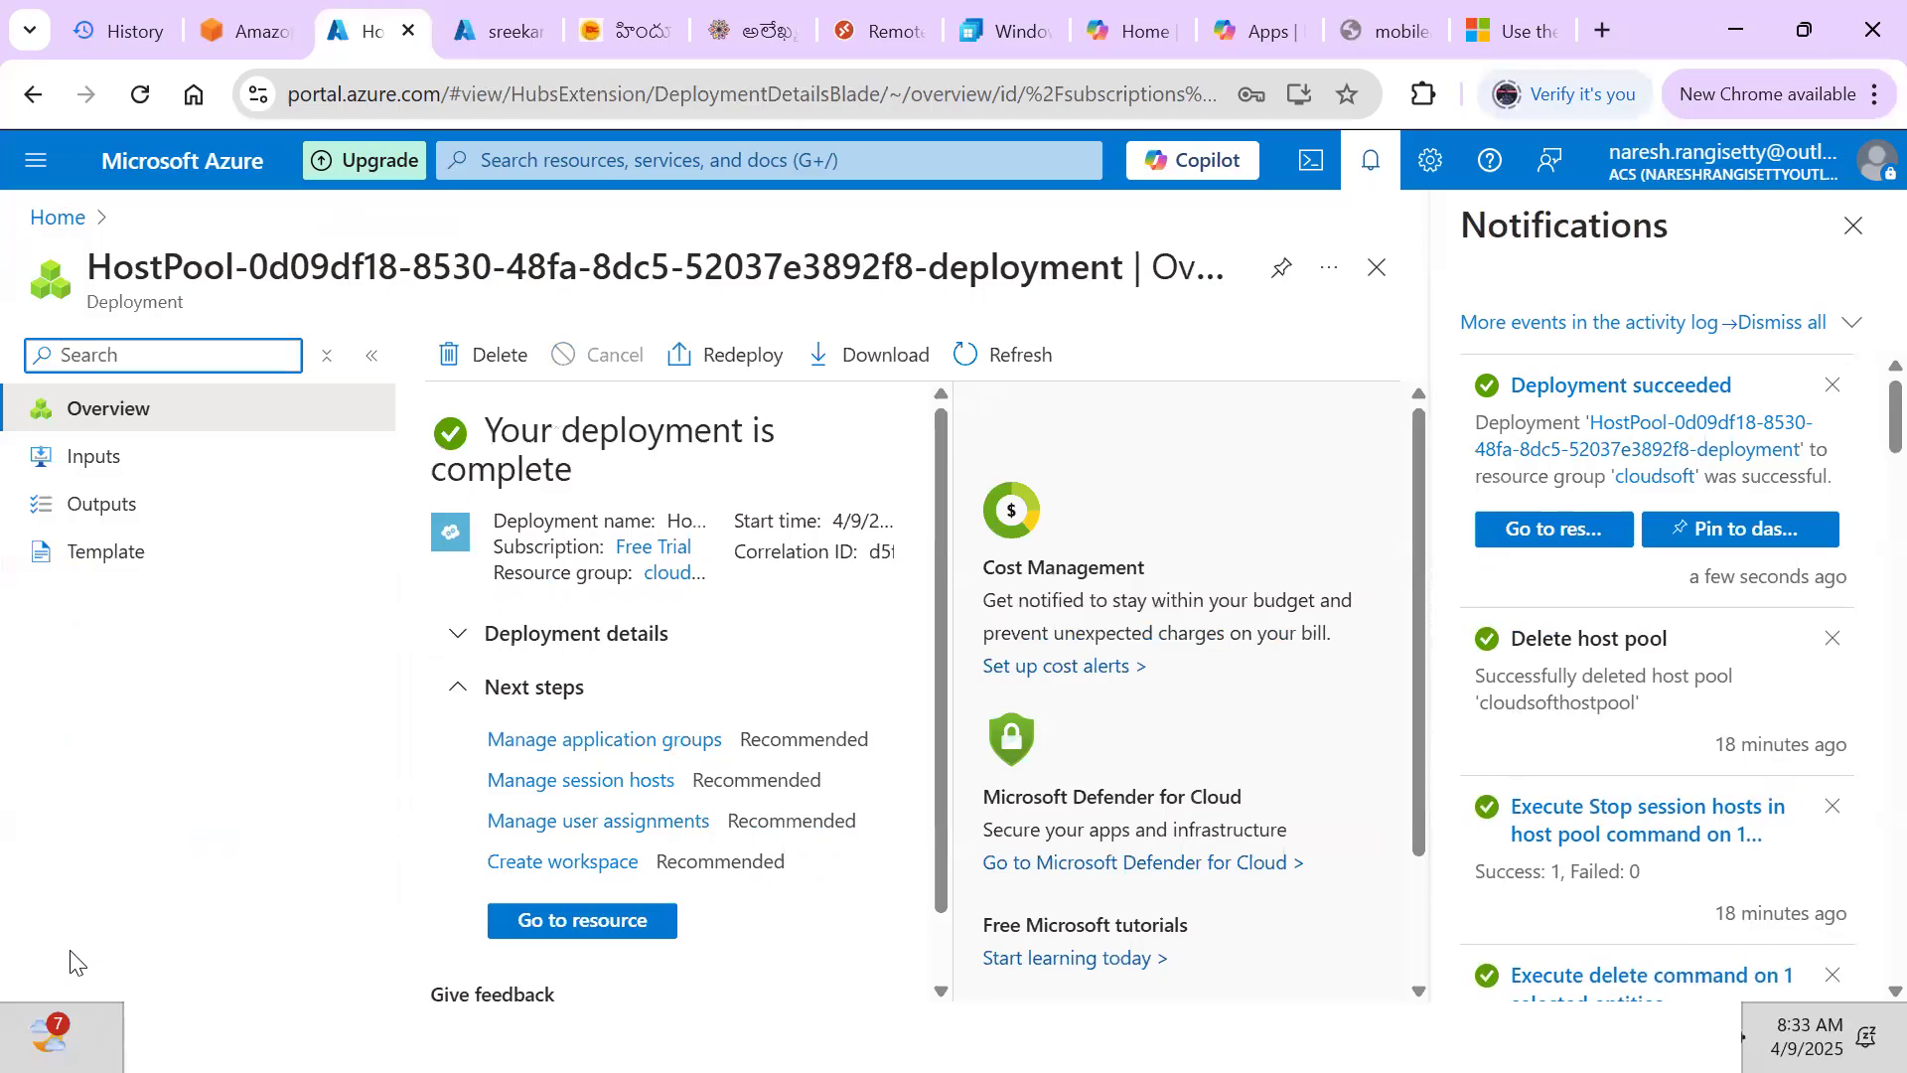
Go to jpmchostpool's Session hosts page and start adding virtual machines
{"action": "left_click", "coordinate": [560, 932]}
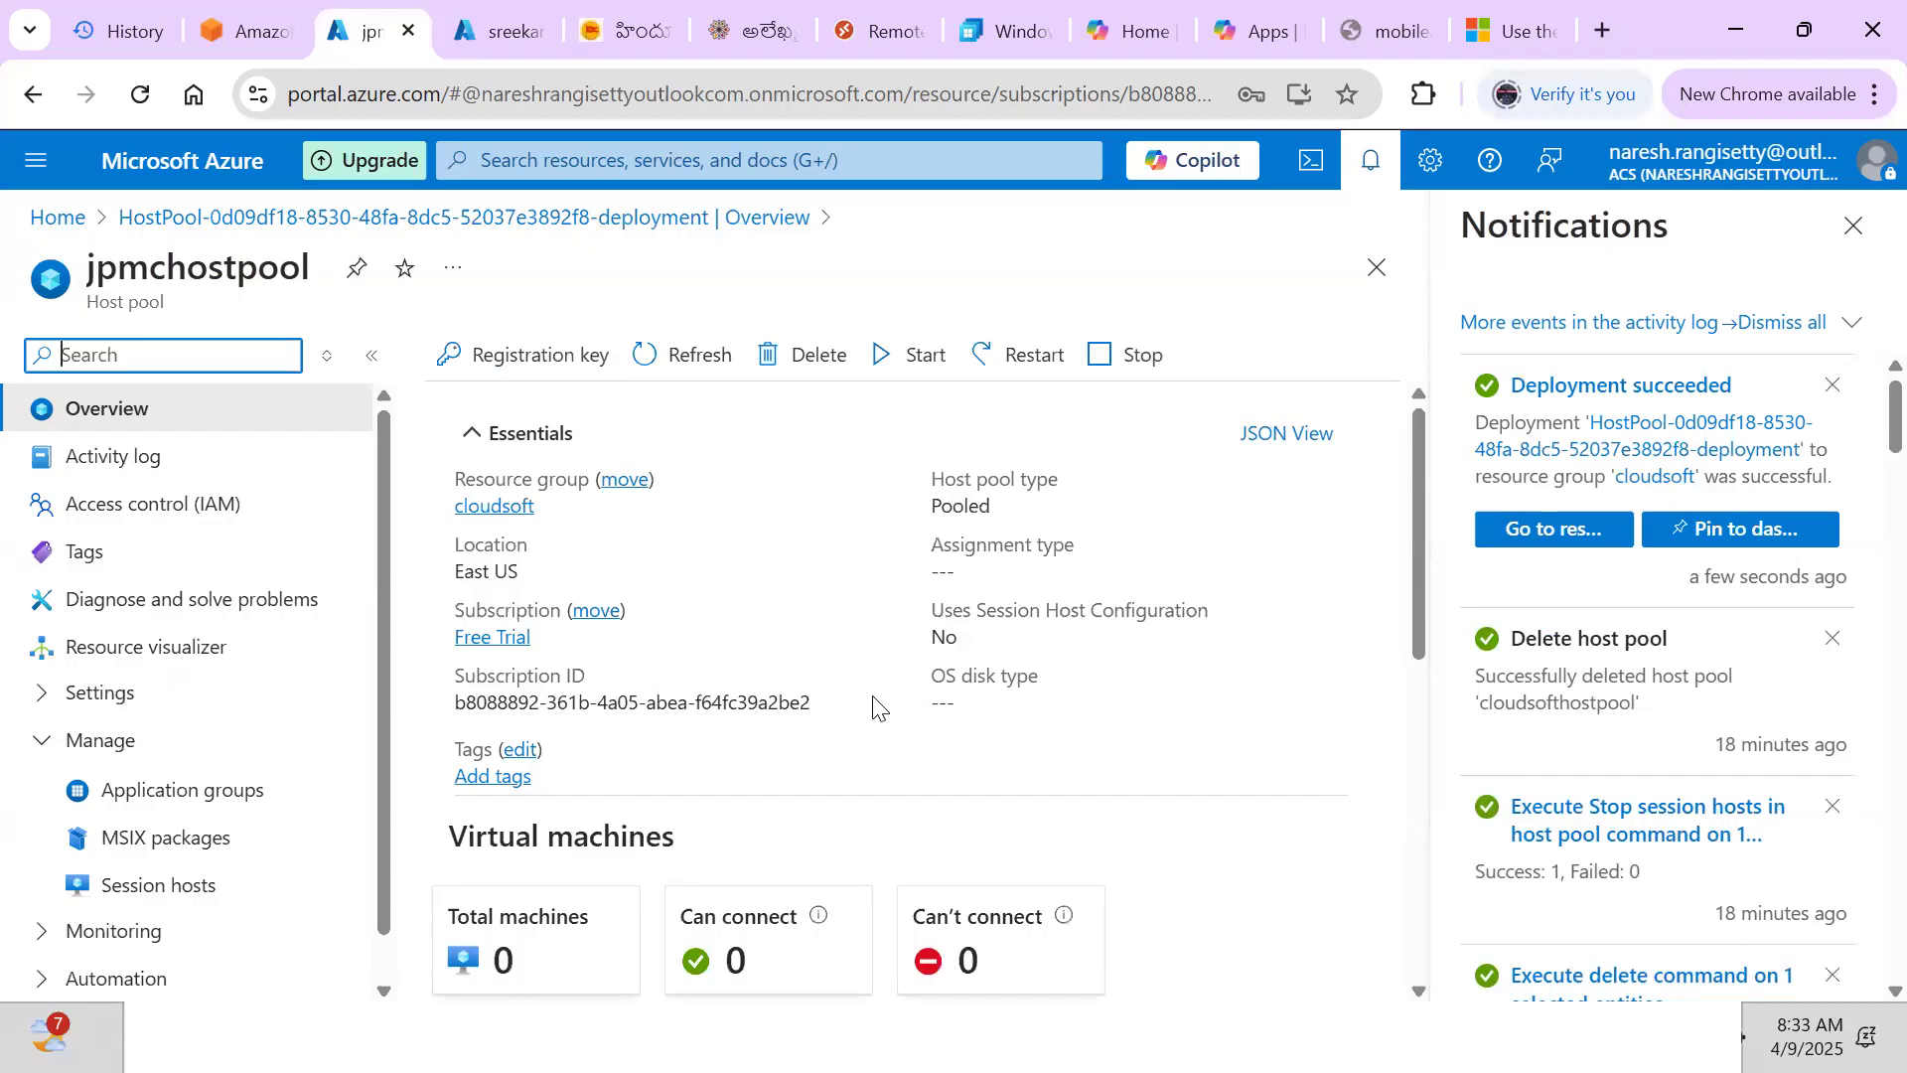
{"action": "left_click", "coordinate": [139, 897]}
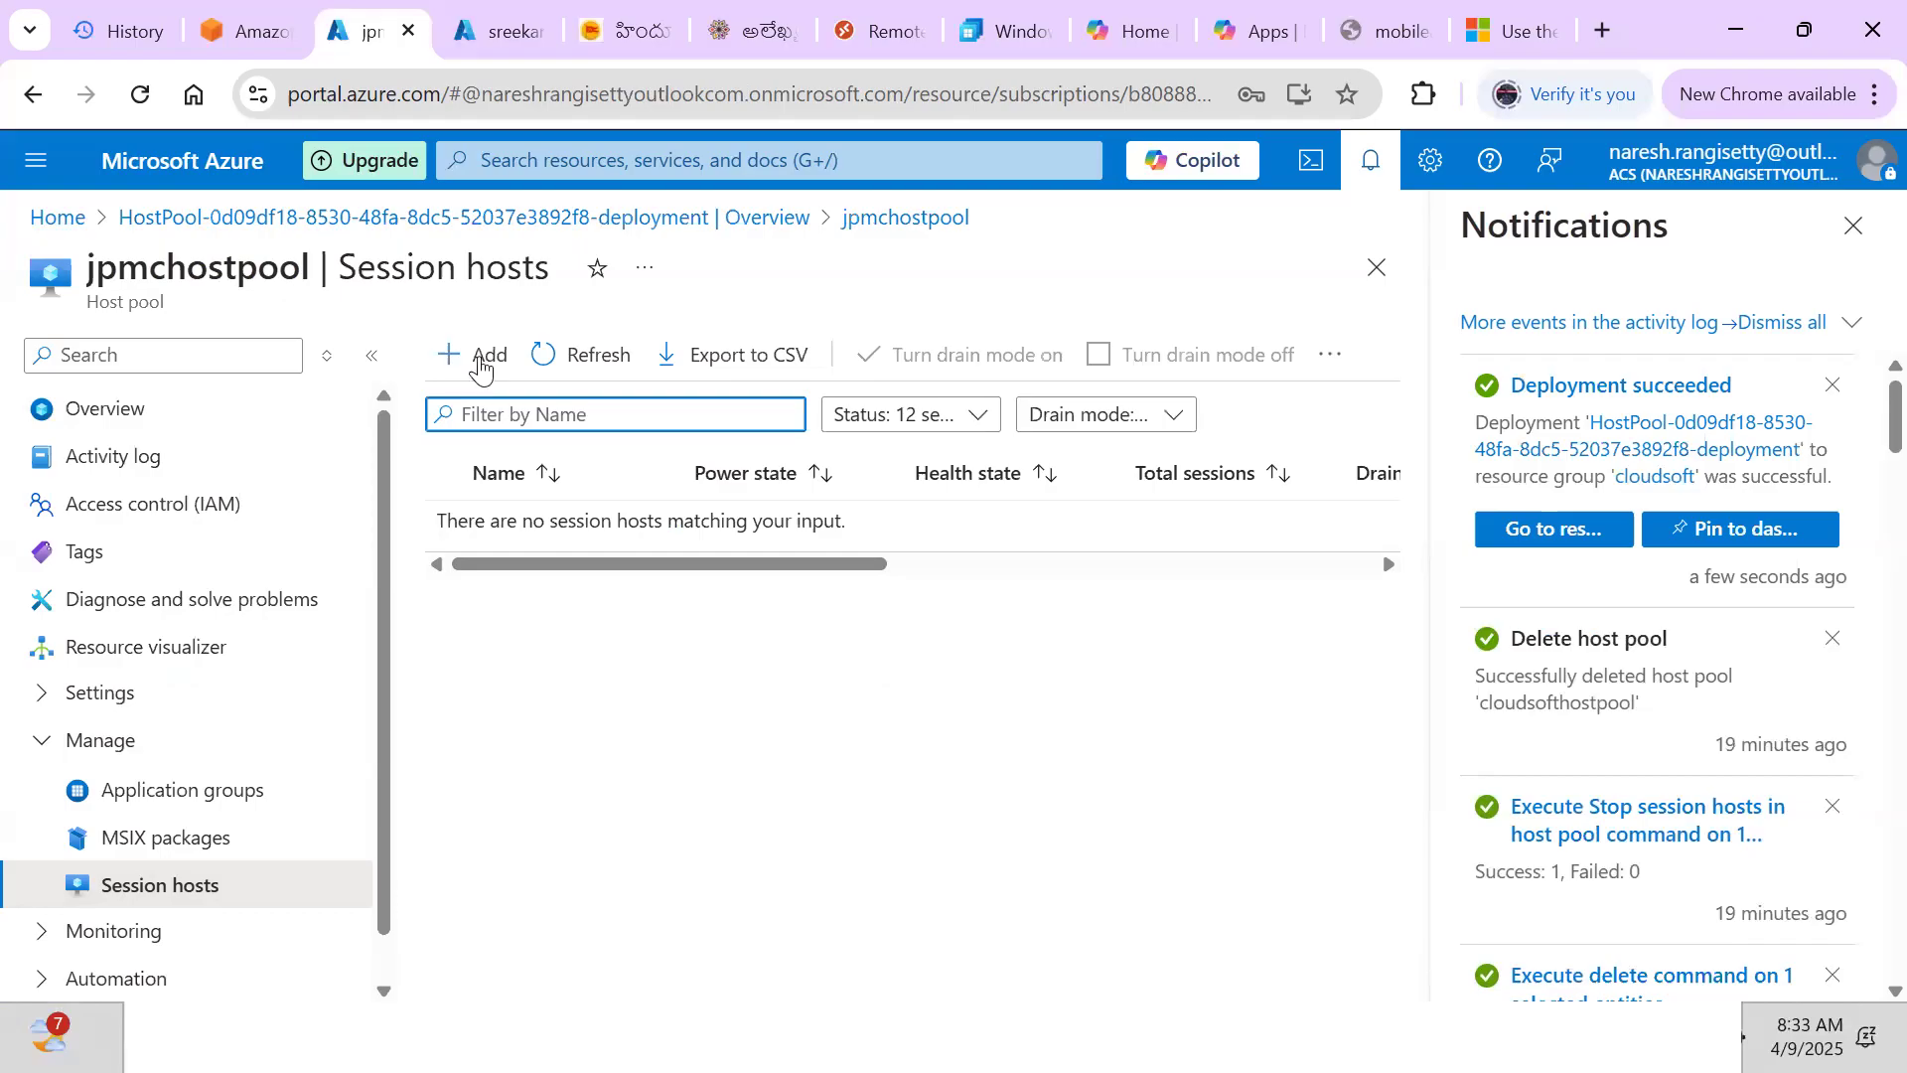
{"action": "left_click", "coordinate": [481, 355]}
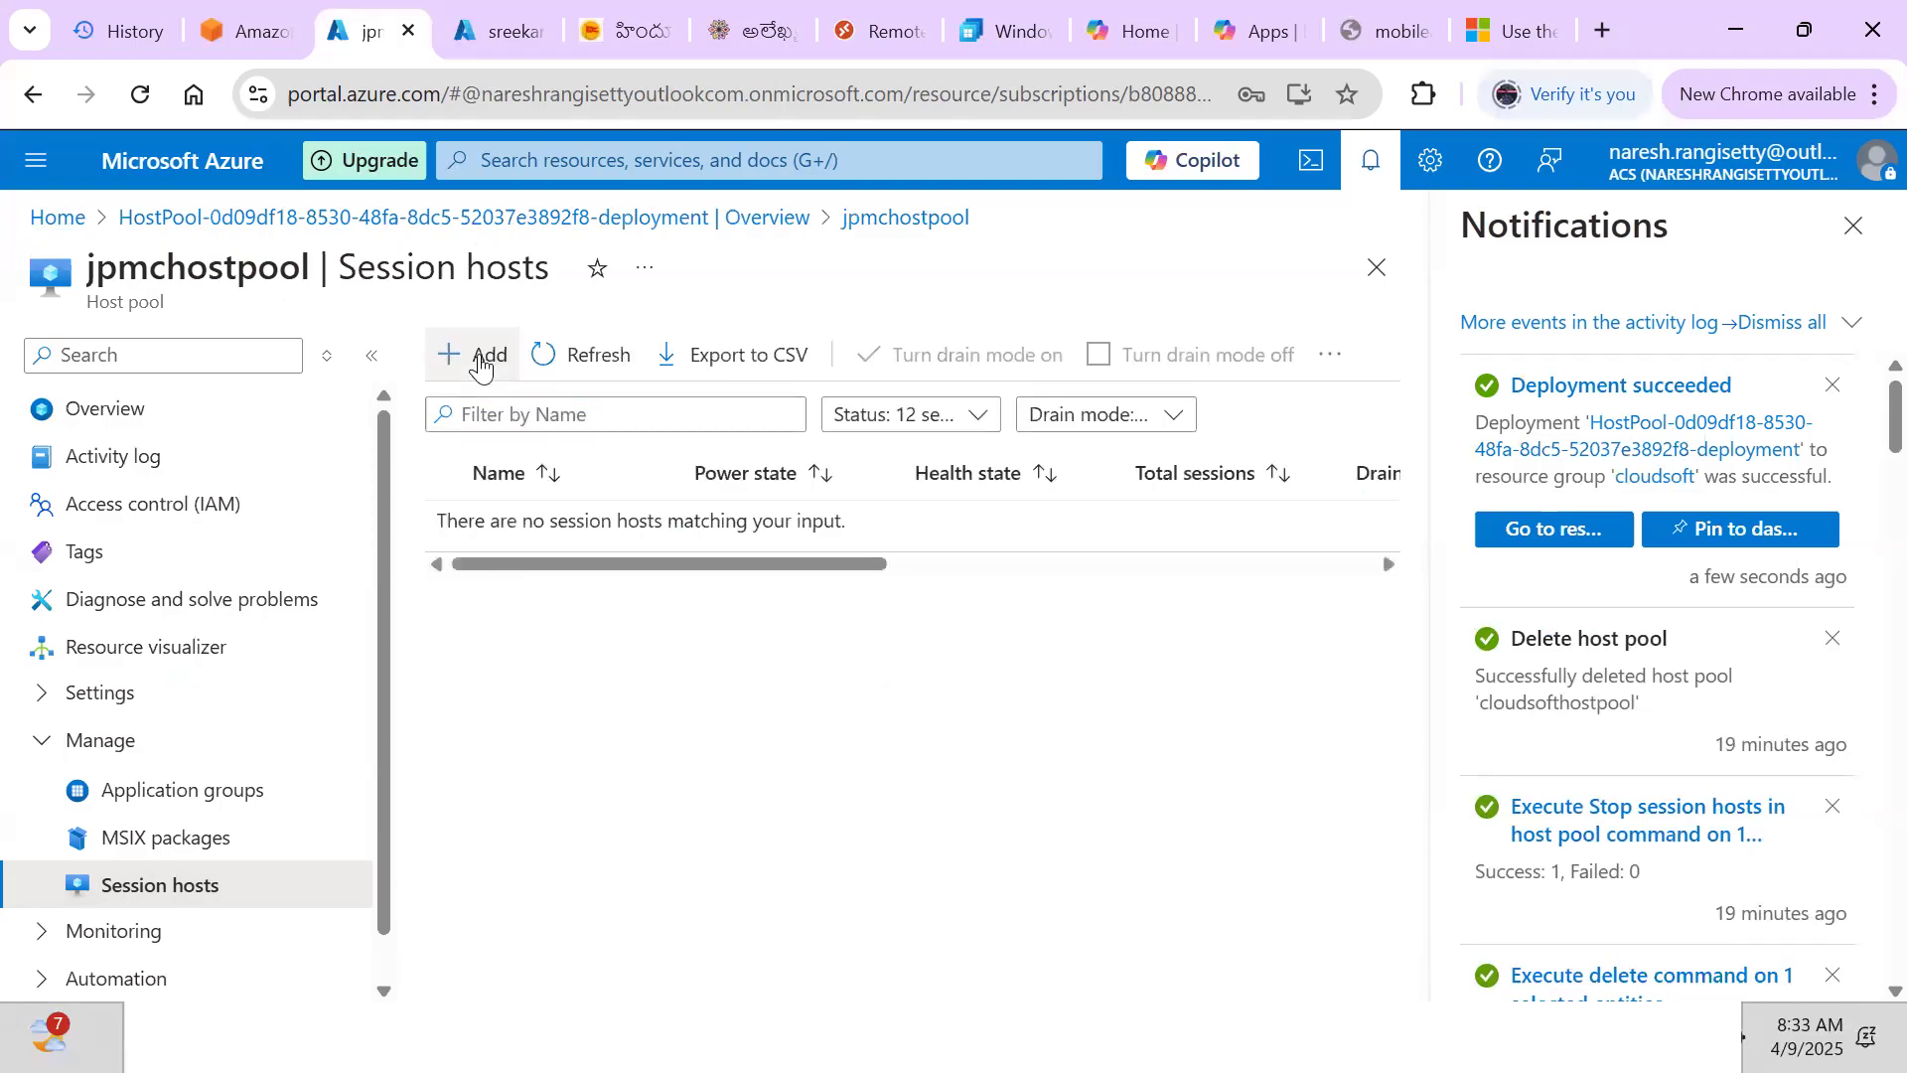
{"action": "left_click", "coordinate": [481, 357]}
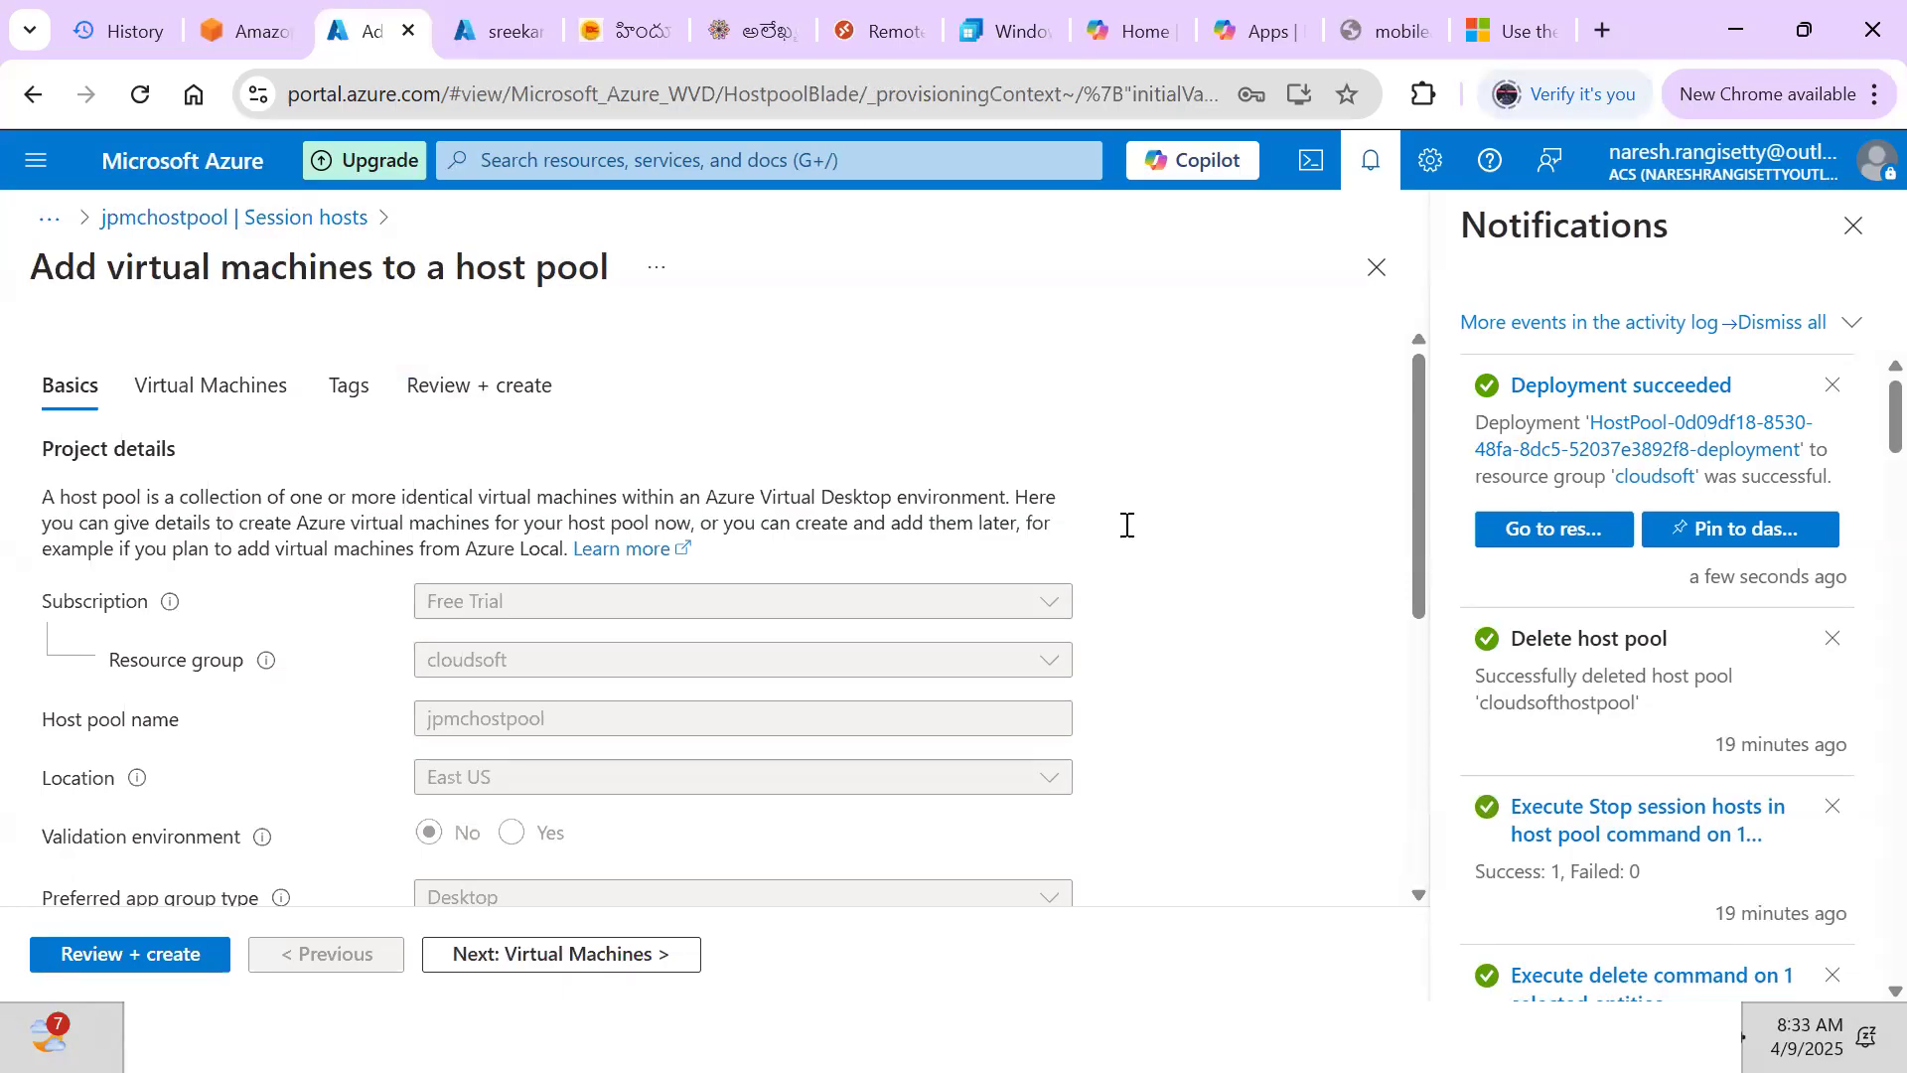
Review the add-VMs Basics tab and proceed to the Virtual Machines tab
{"action": "left_click_drag", "start_coordinate": [1417, 533], "coordinate": [1436, 599]}
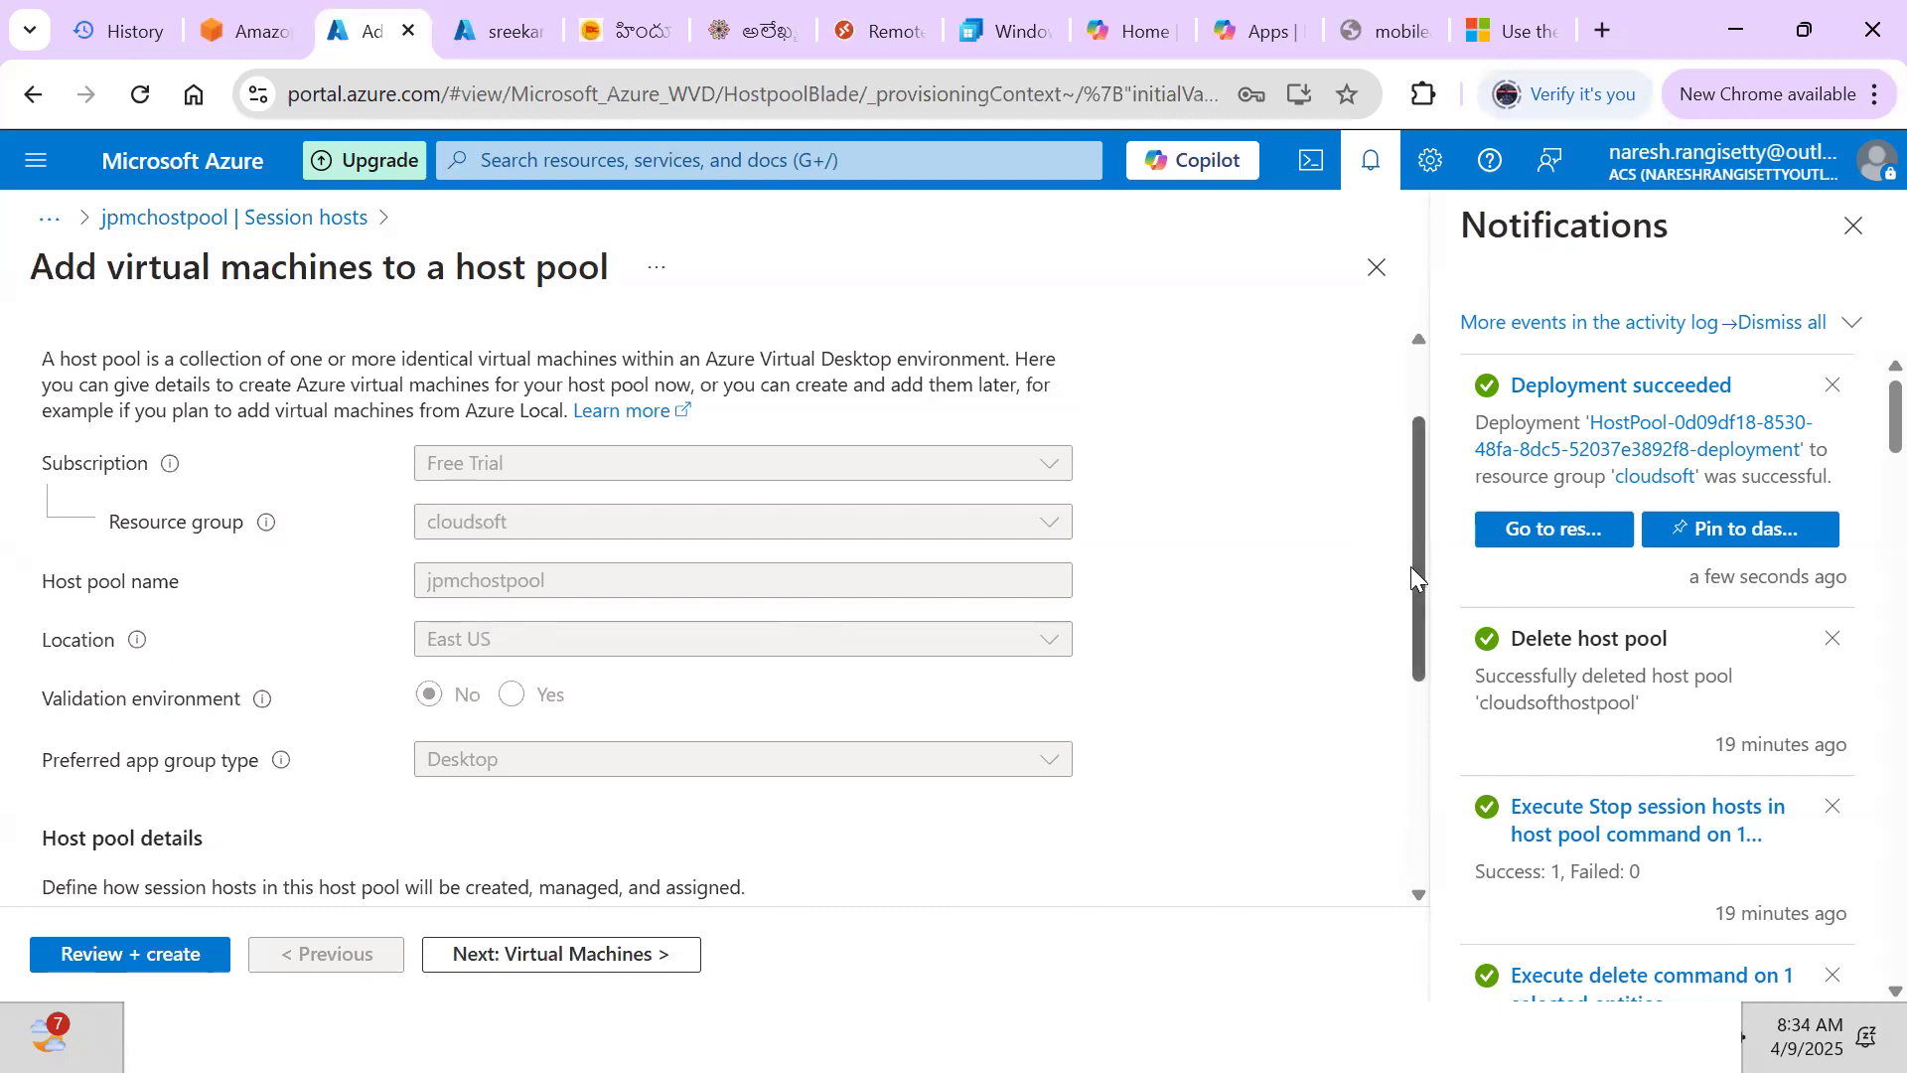
{"action": "left_click_drag", "start_coordinate": [1424, 610], "coordinate": [1474, 840]}
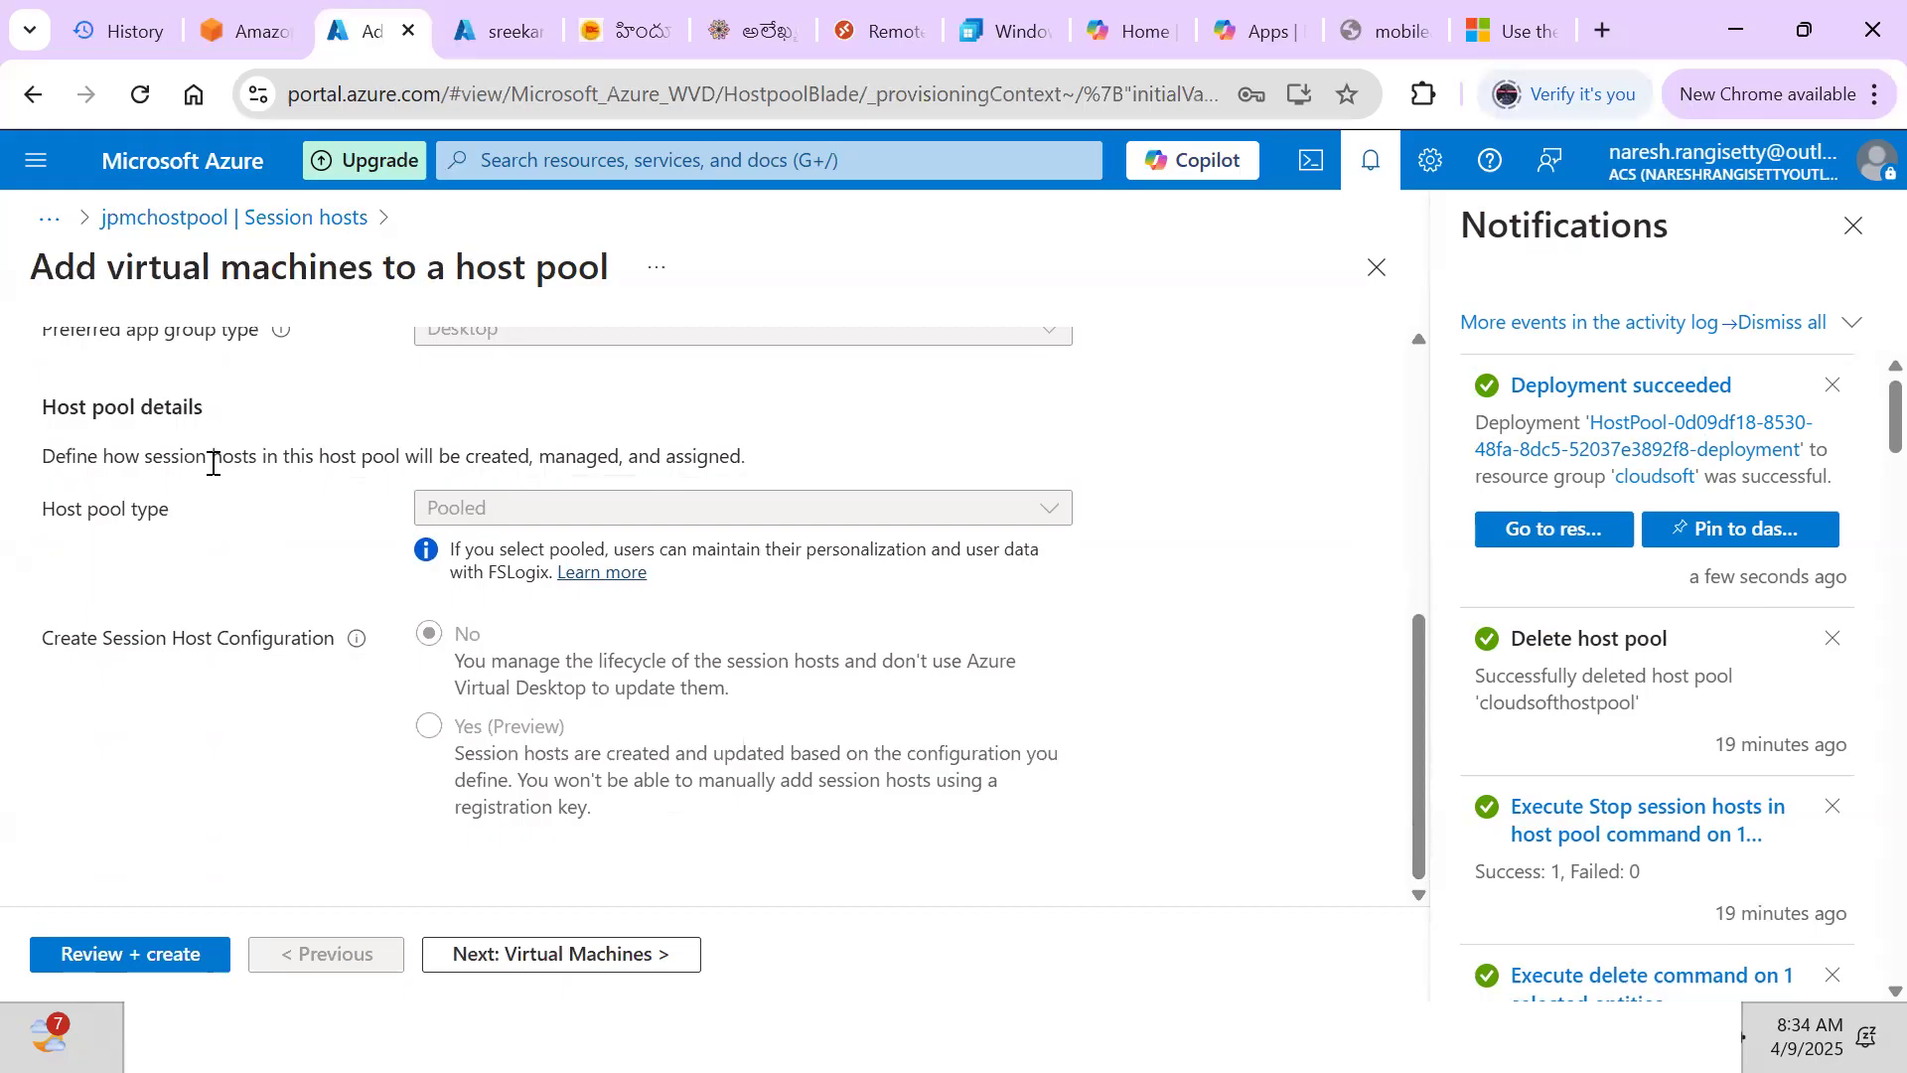
{"action": "left_click", "coordinate": [500, 953]}
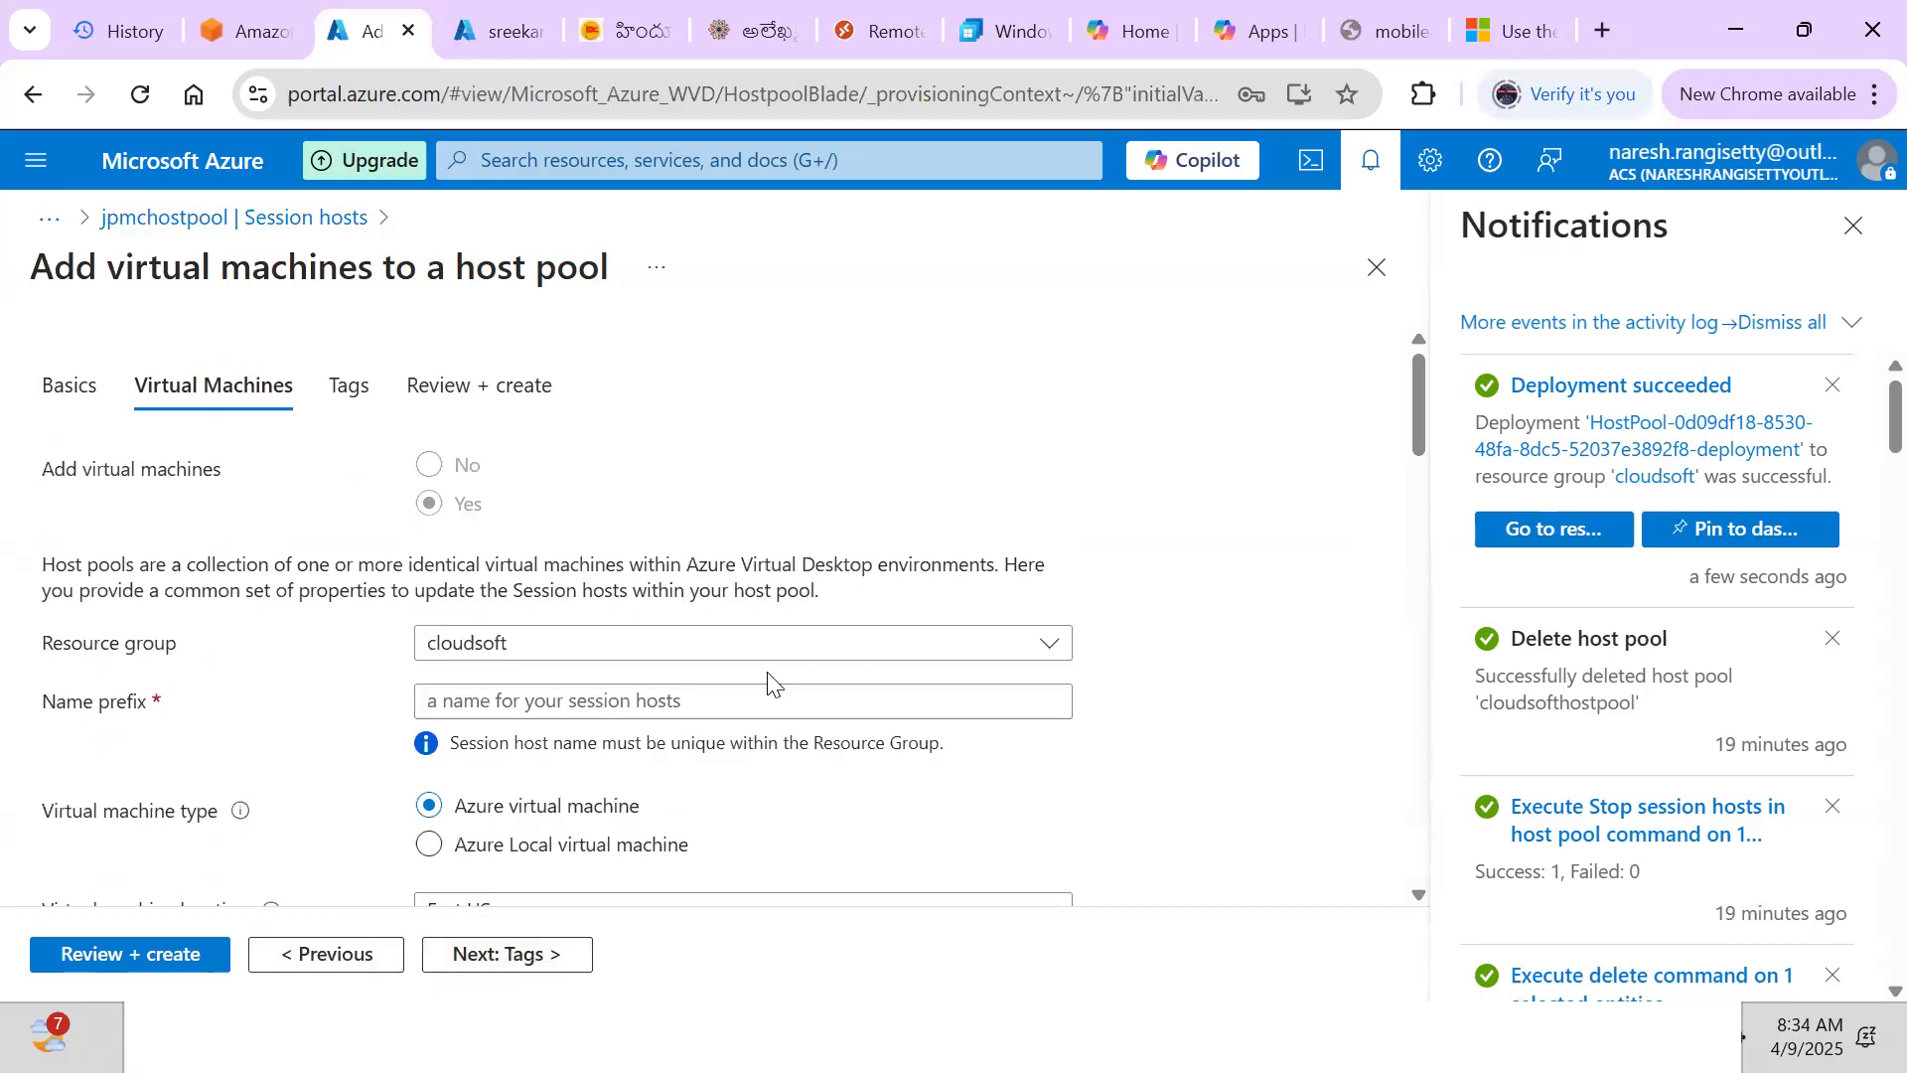
{"action": "left_click", "coordinate": [437, 702]}
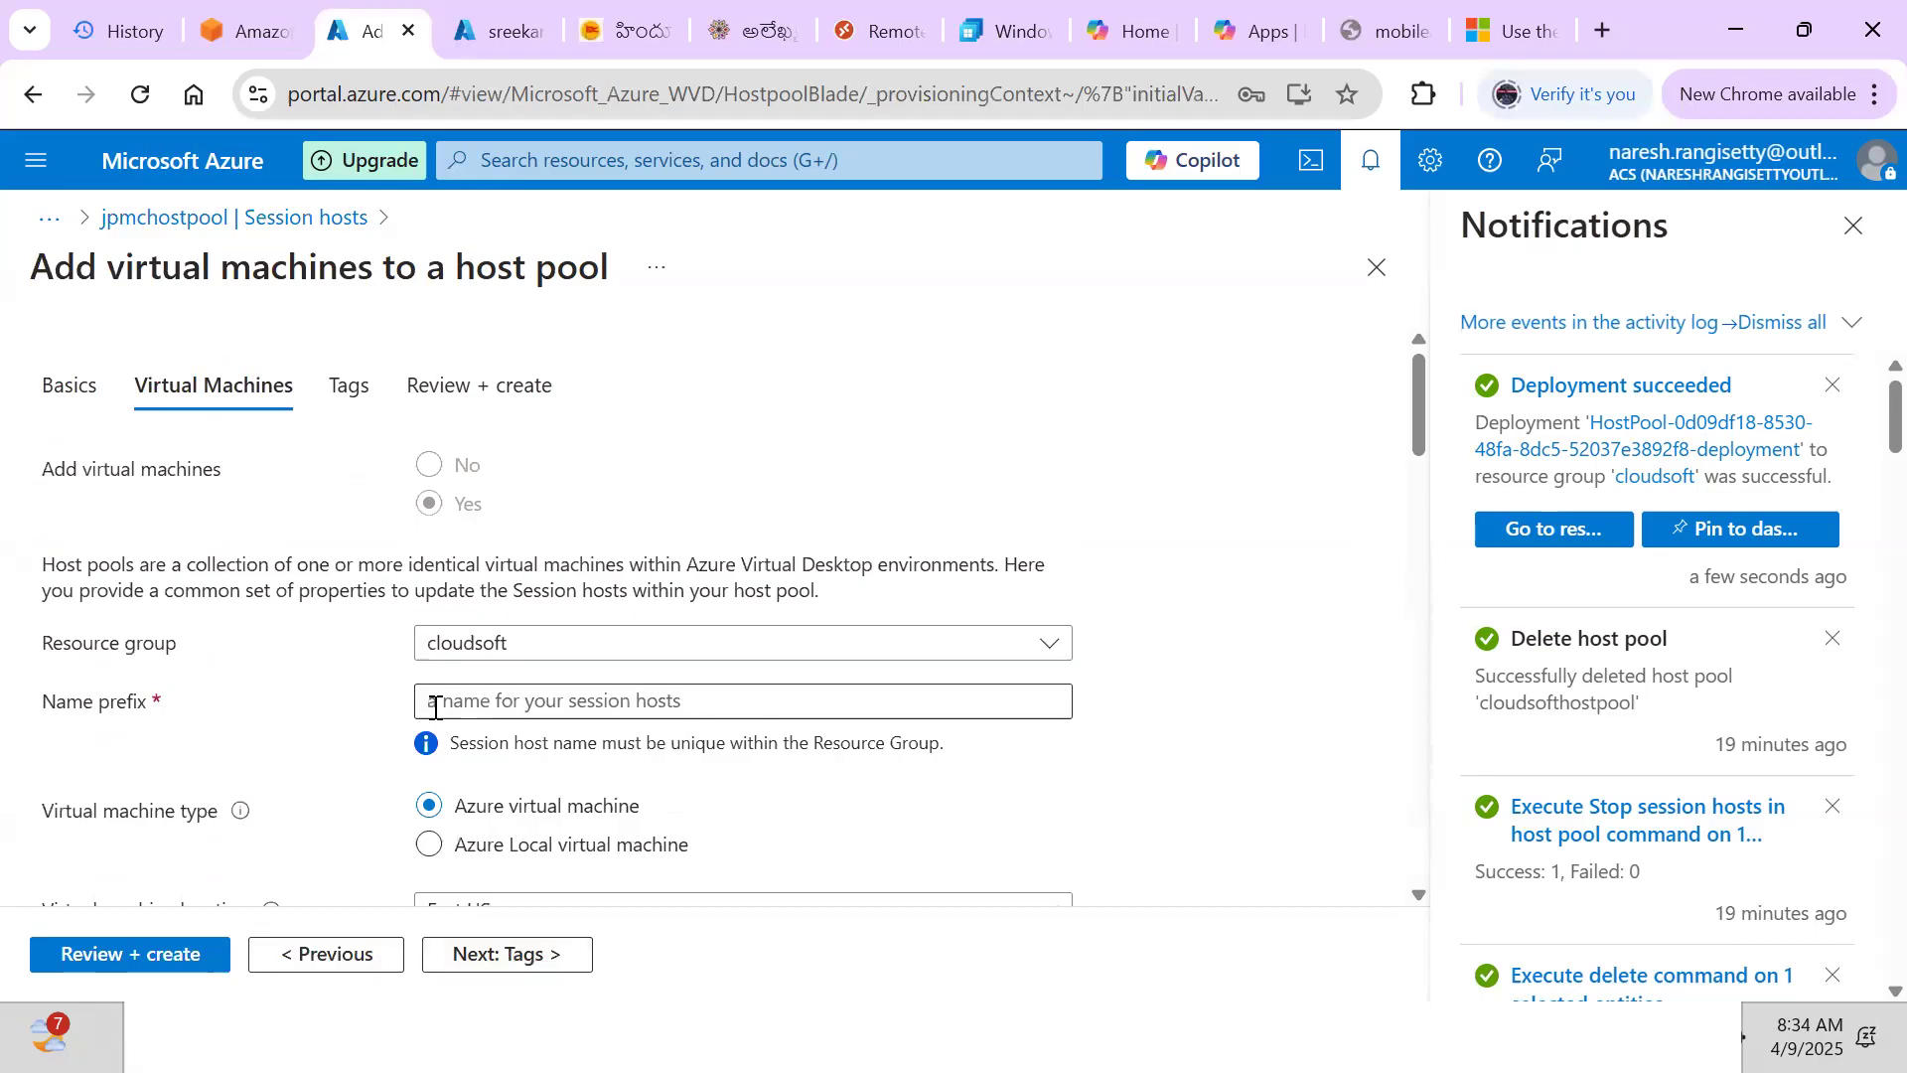
{"action": "left_click", "coordinate": [525, 704]}
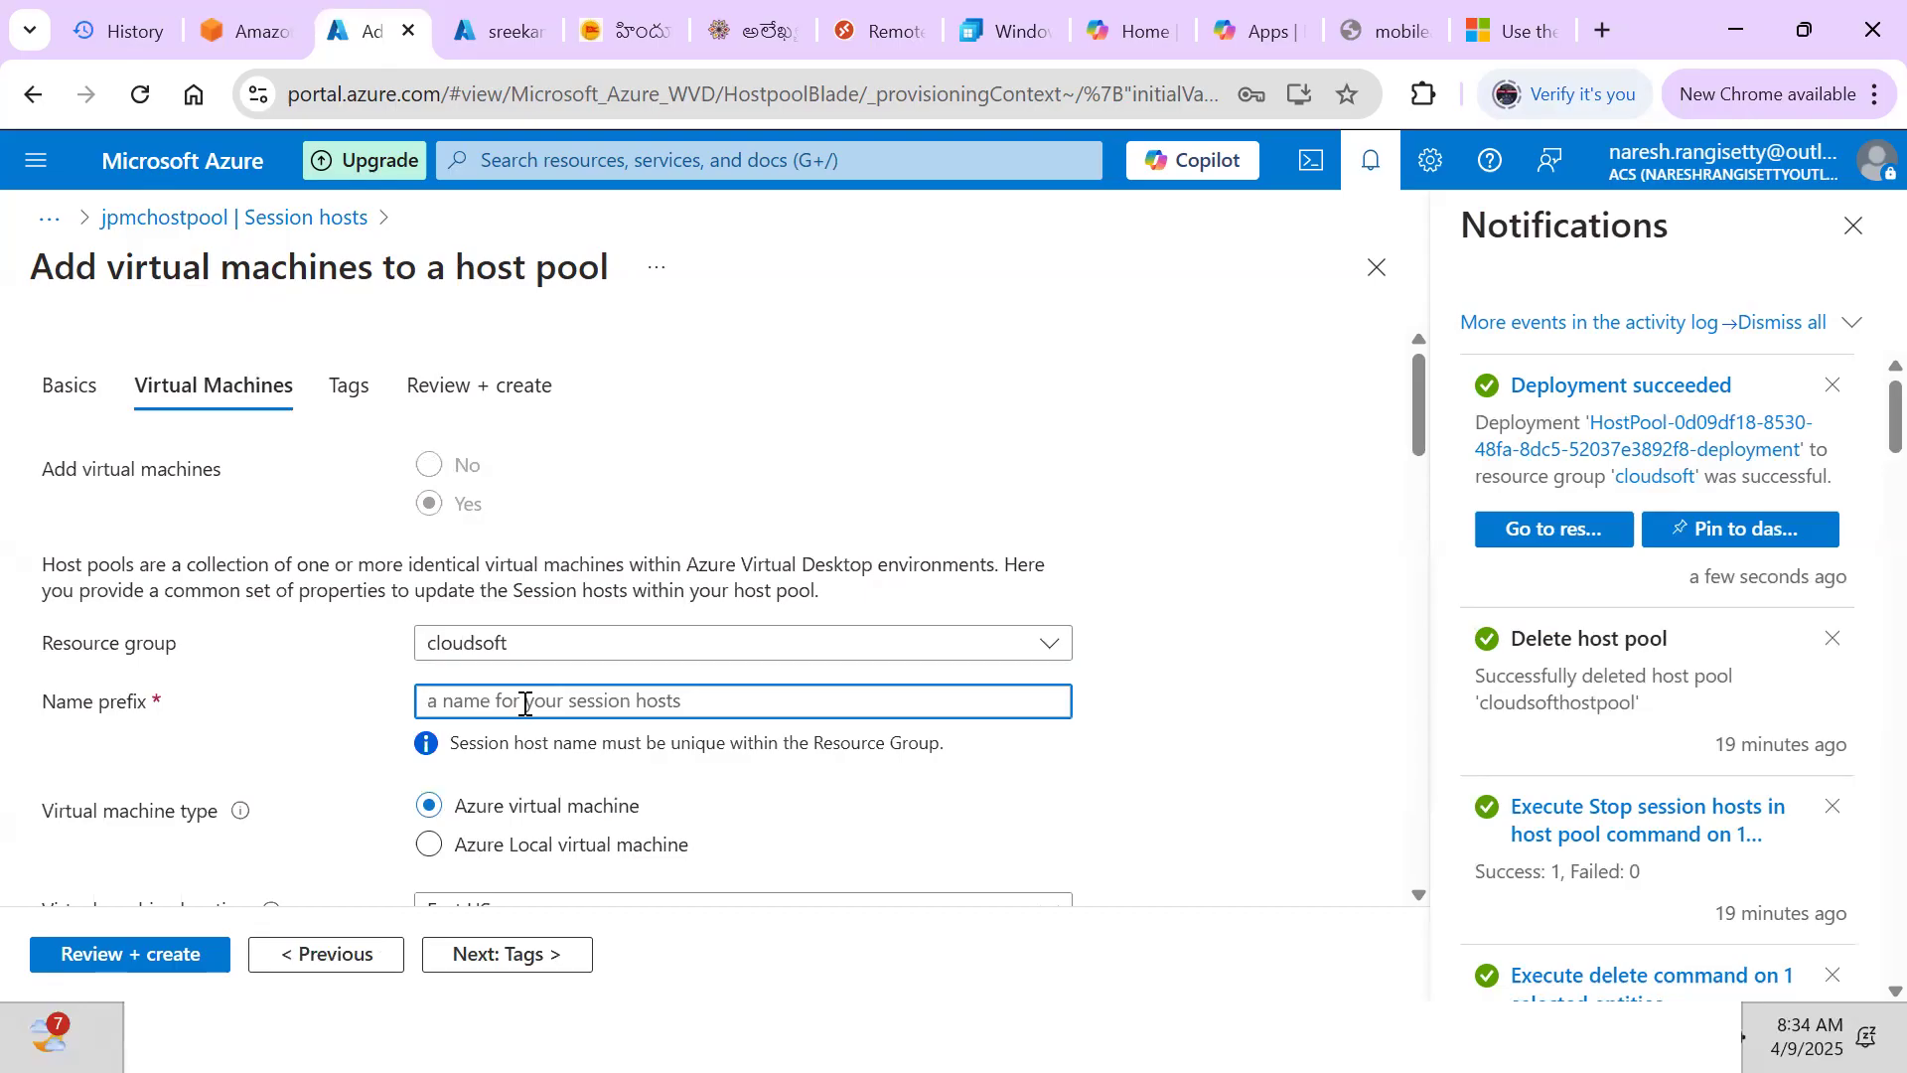
{"action": "type", "text": "jo"}
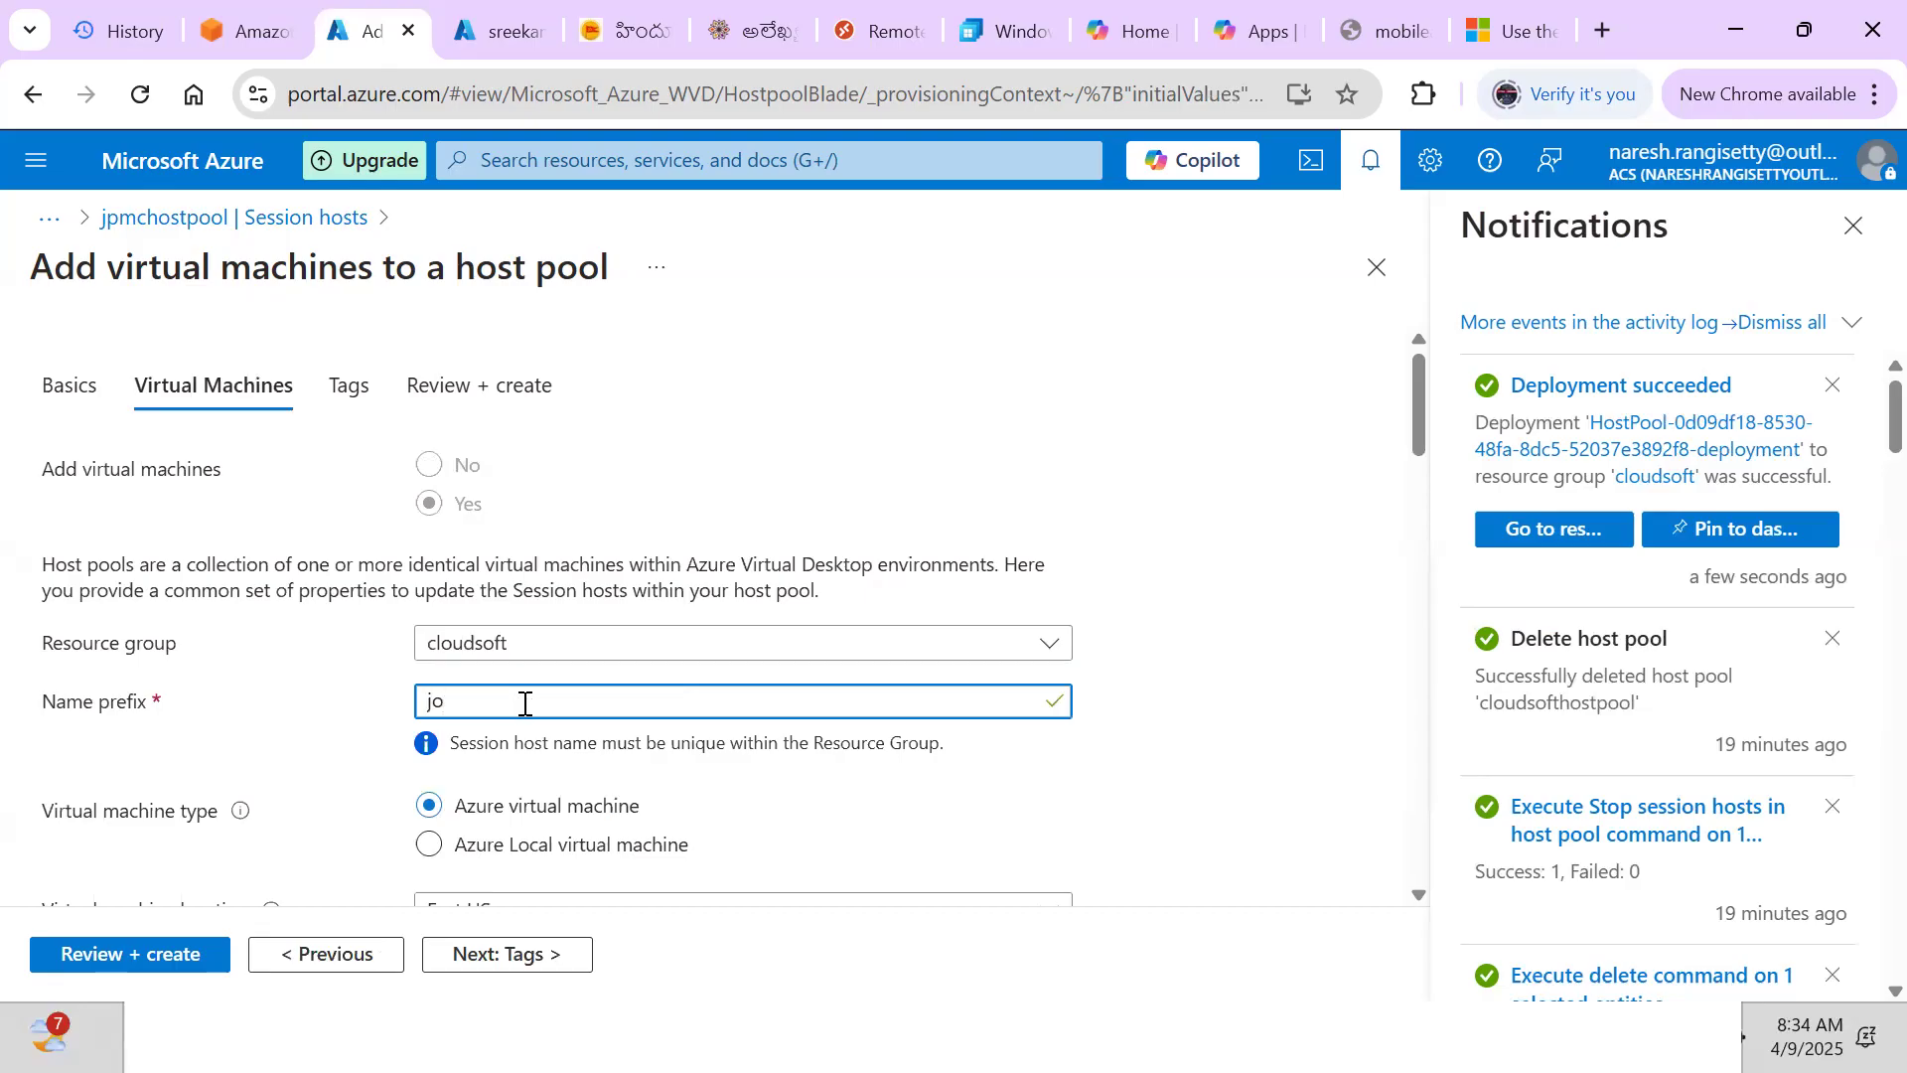
{"action": "type", "text": "pmcsessionhos"}
{"action": "key", "text": "BackSpace"}
{"action": "key", "text": "BackSpace"}
{"action": "key", "text": "BackSpace"}
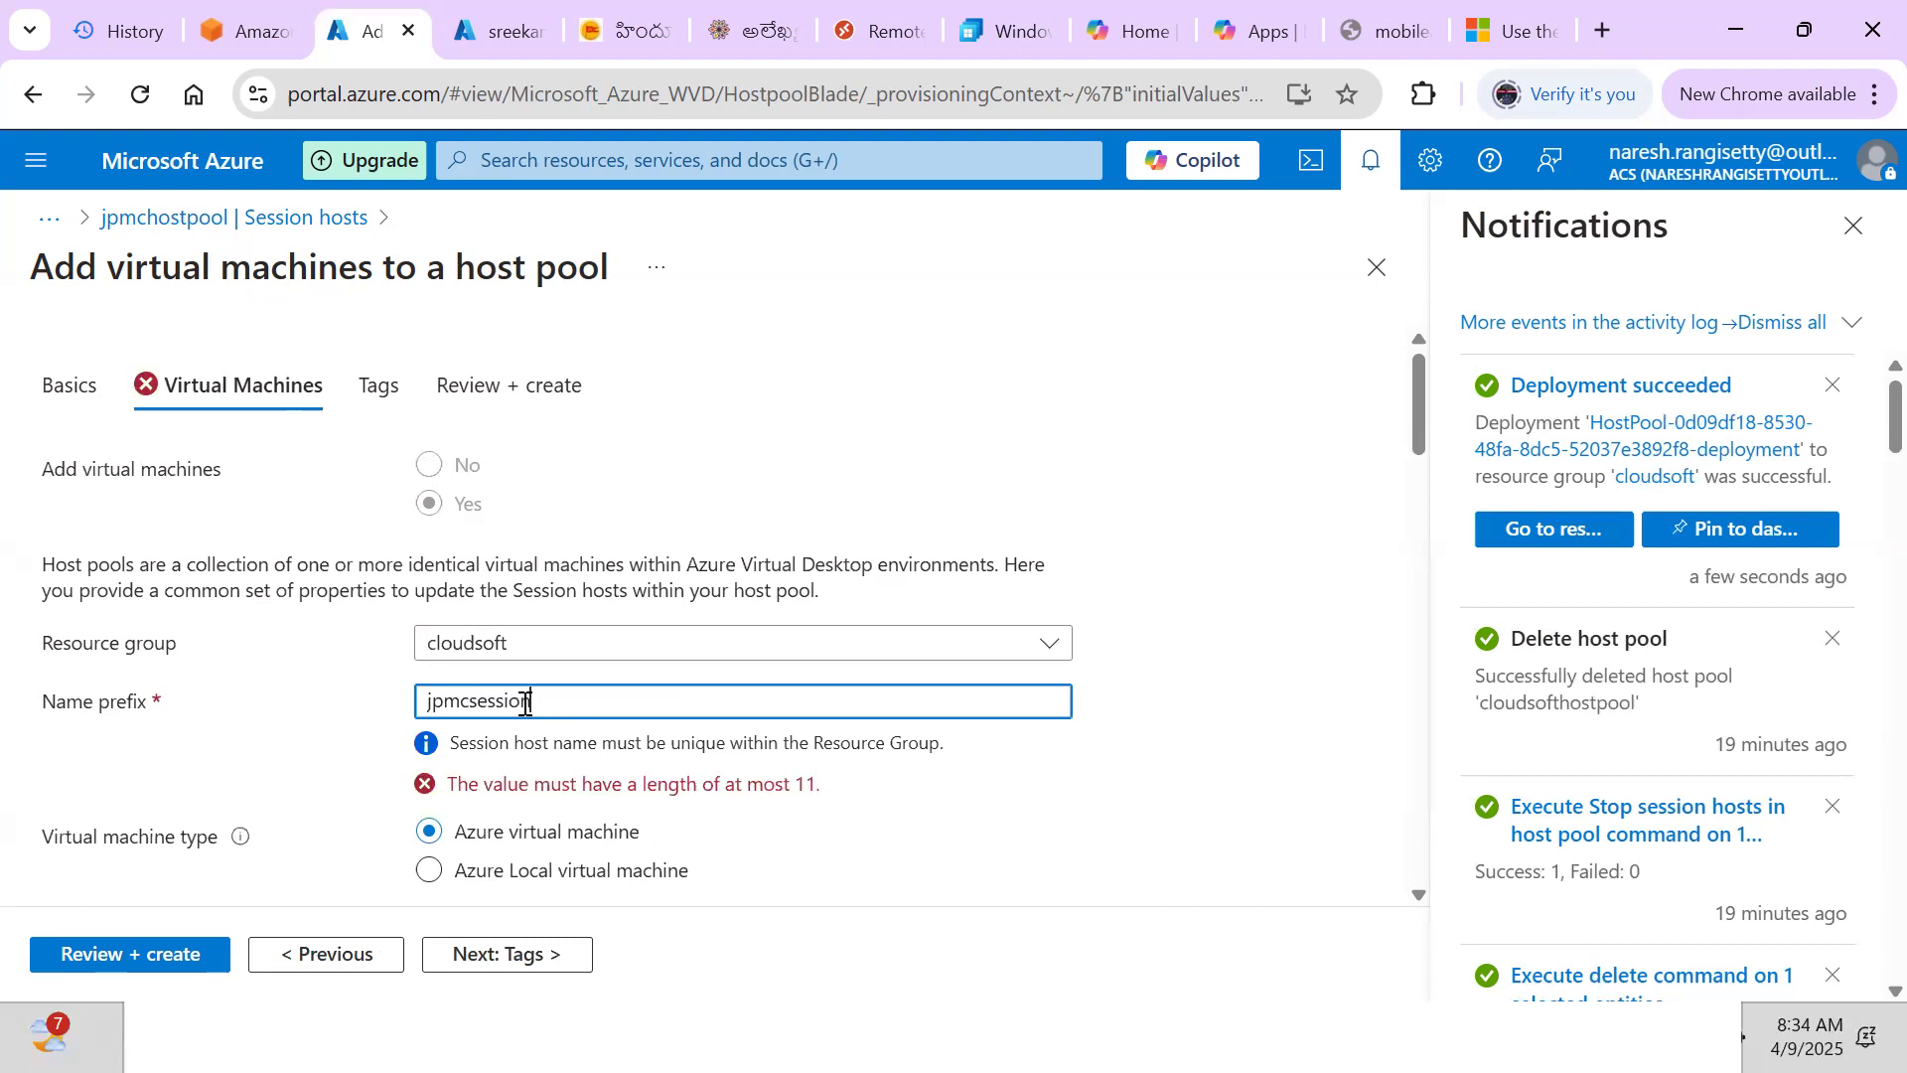
{"action": "key", "text": "BackSpace"}
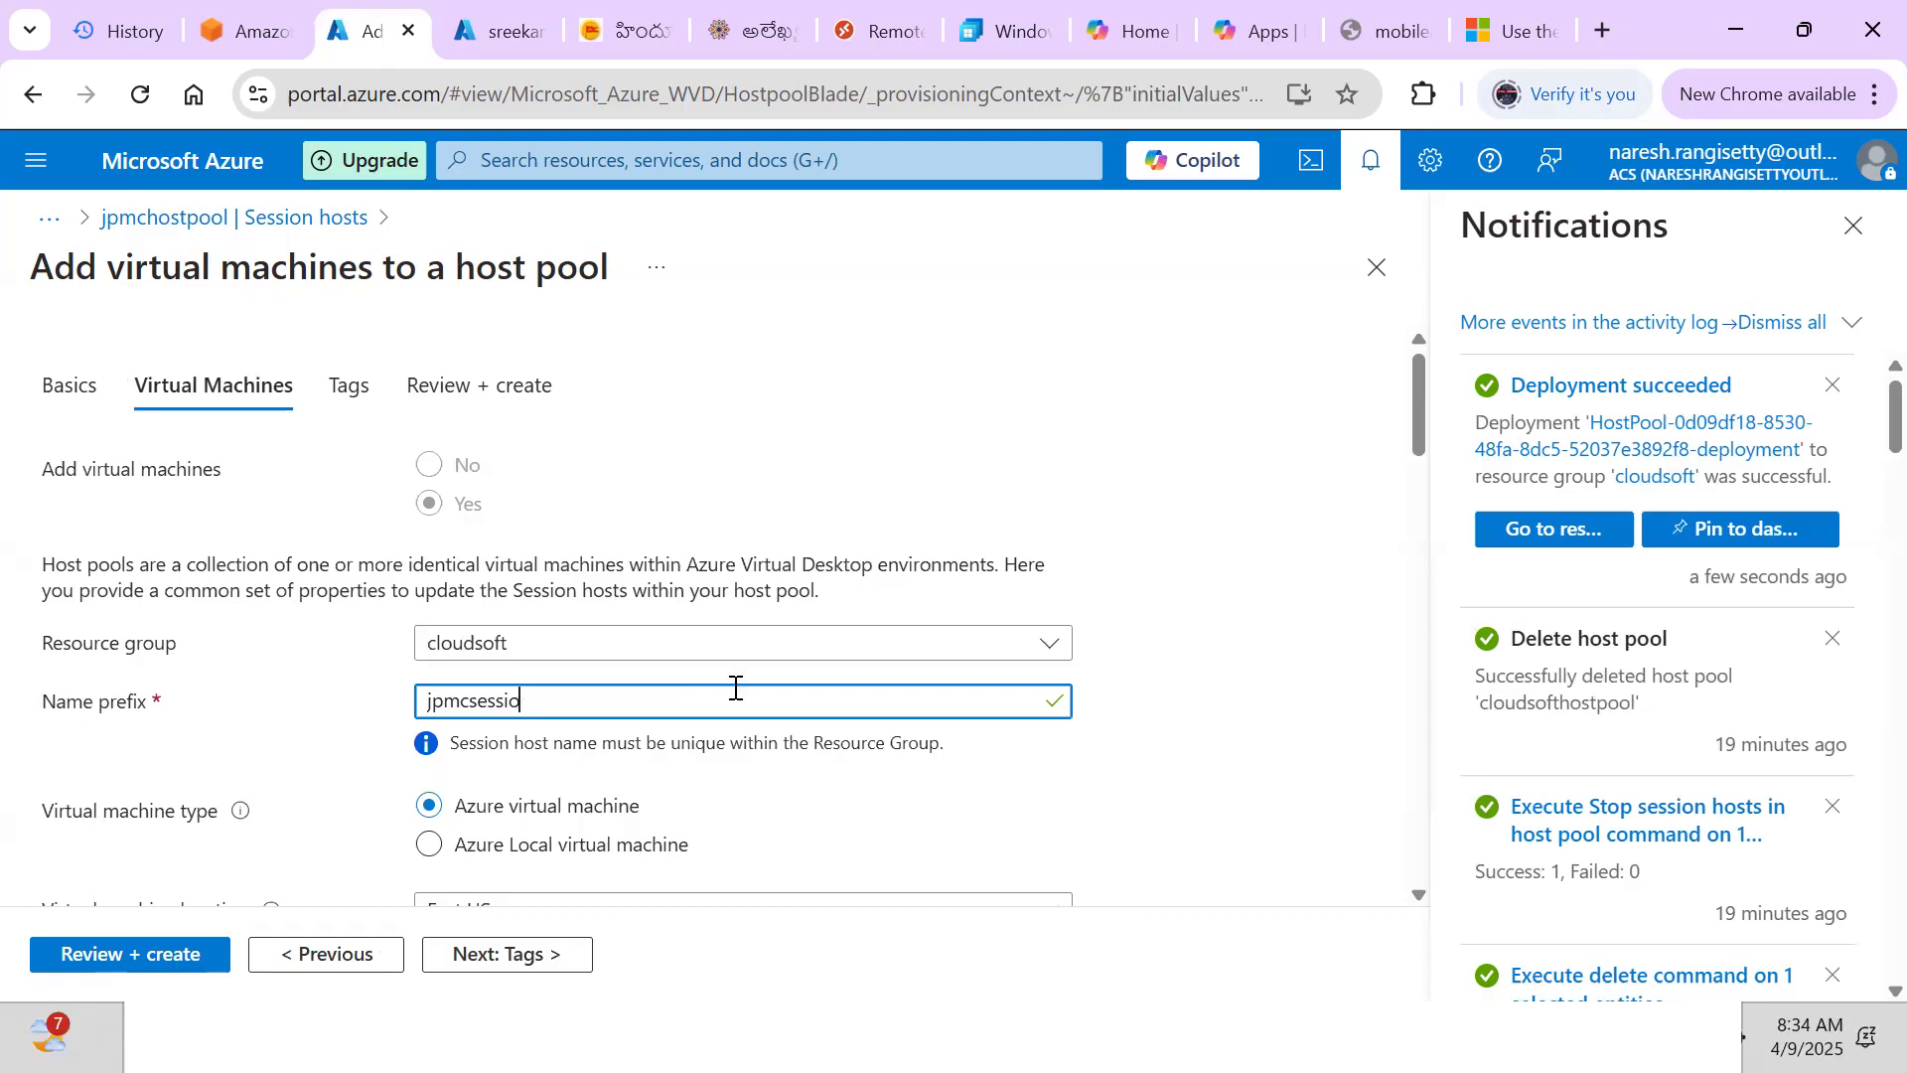
{"action": "type", "text": "n-"}
{"action": "key", "text": "BackSpace"}
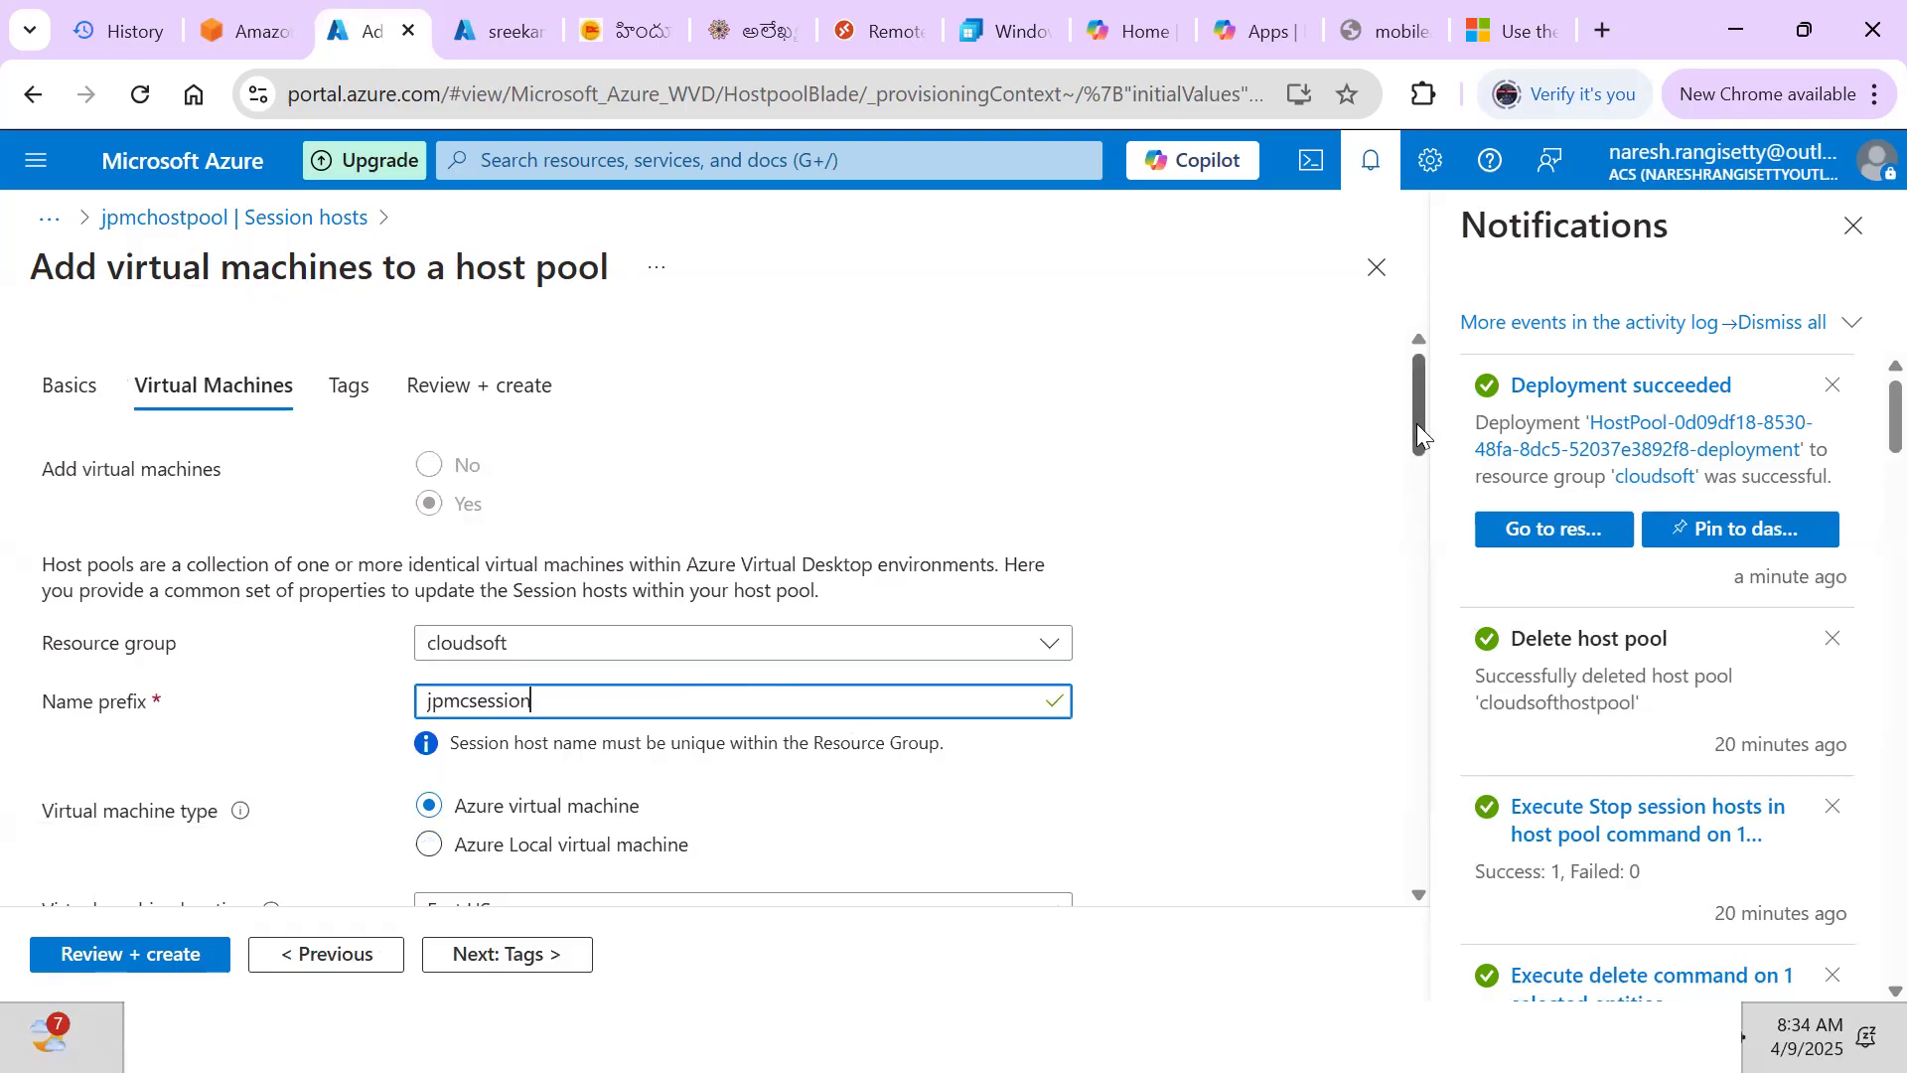
{"action": "left_click_drag", "start_coordinate": [1417, 423], "coordinate": [1427, 480]}
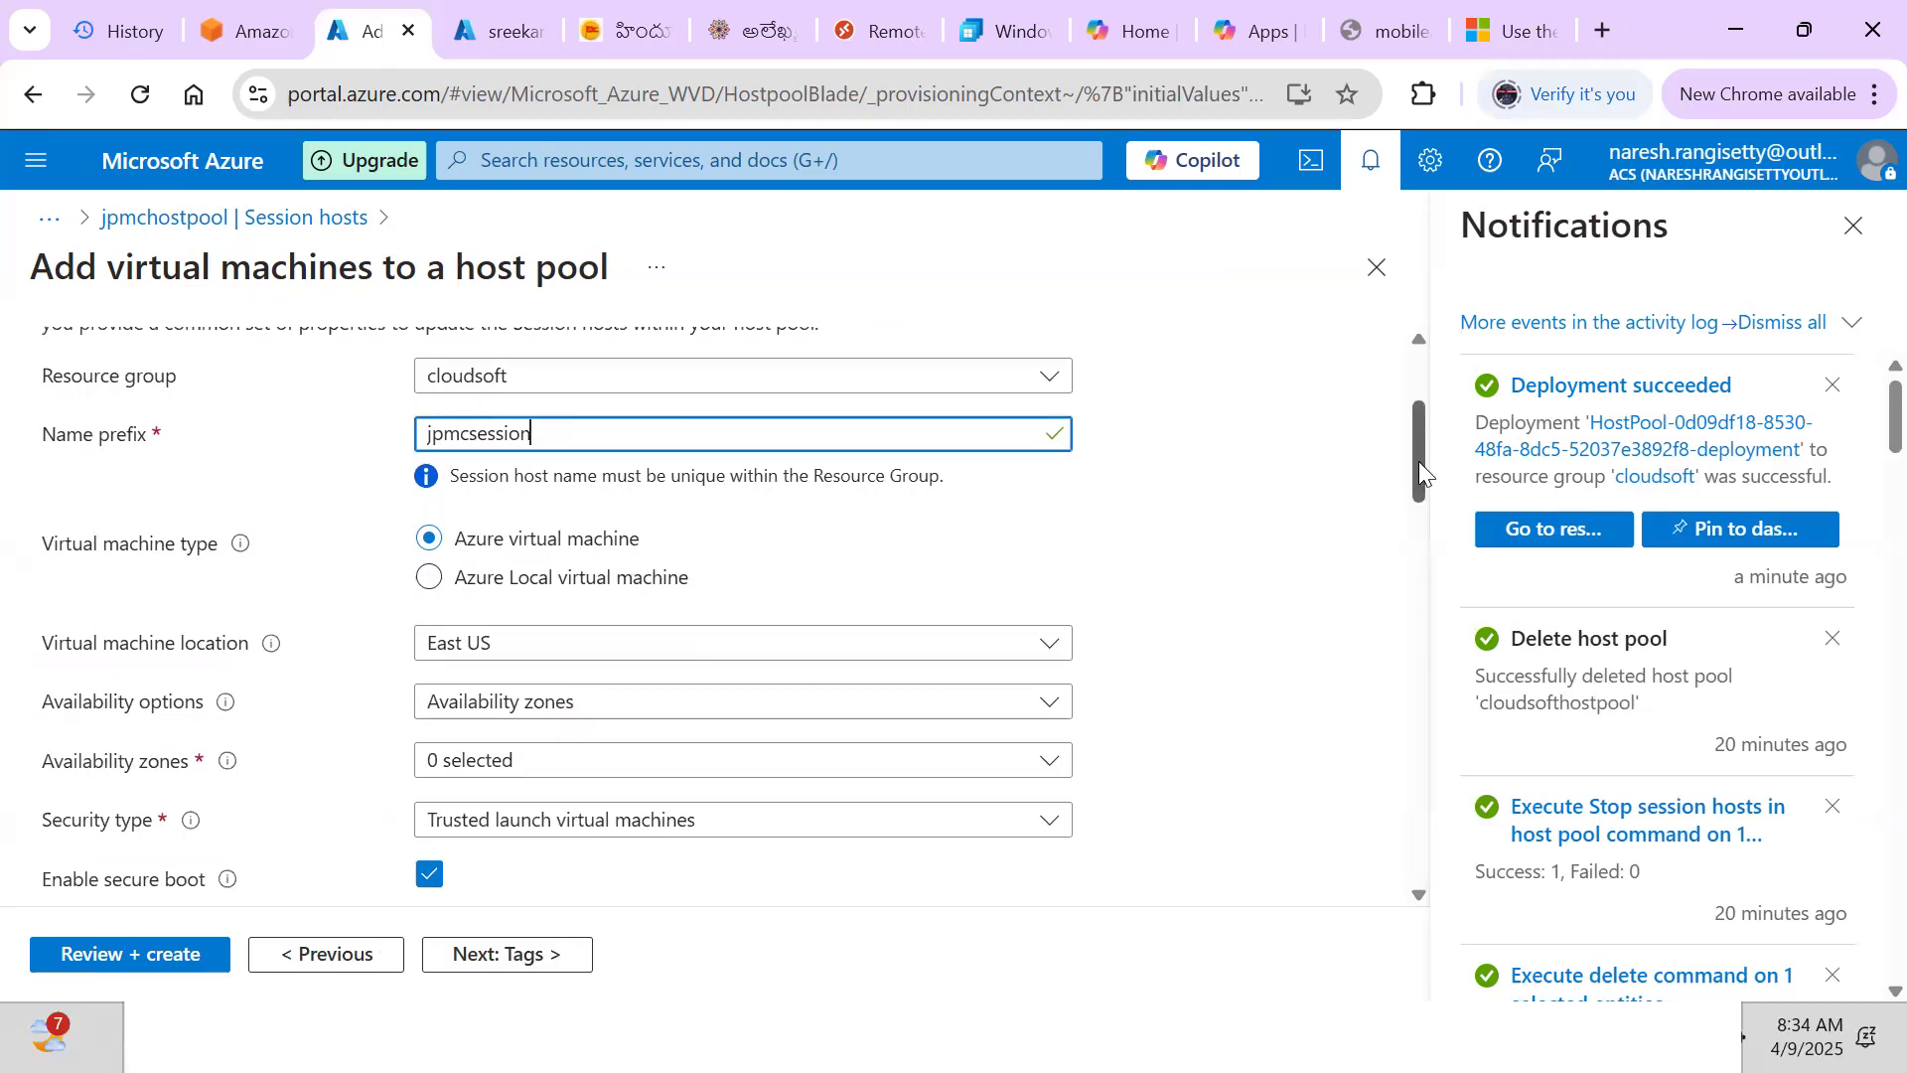
{"action": "left_click_drag", "start_coordinate": [1419, 460], "coordinate": [1421, 489]}
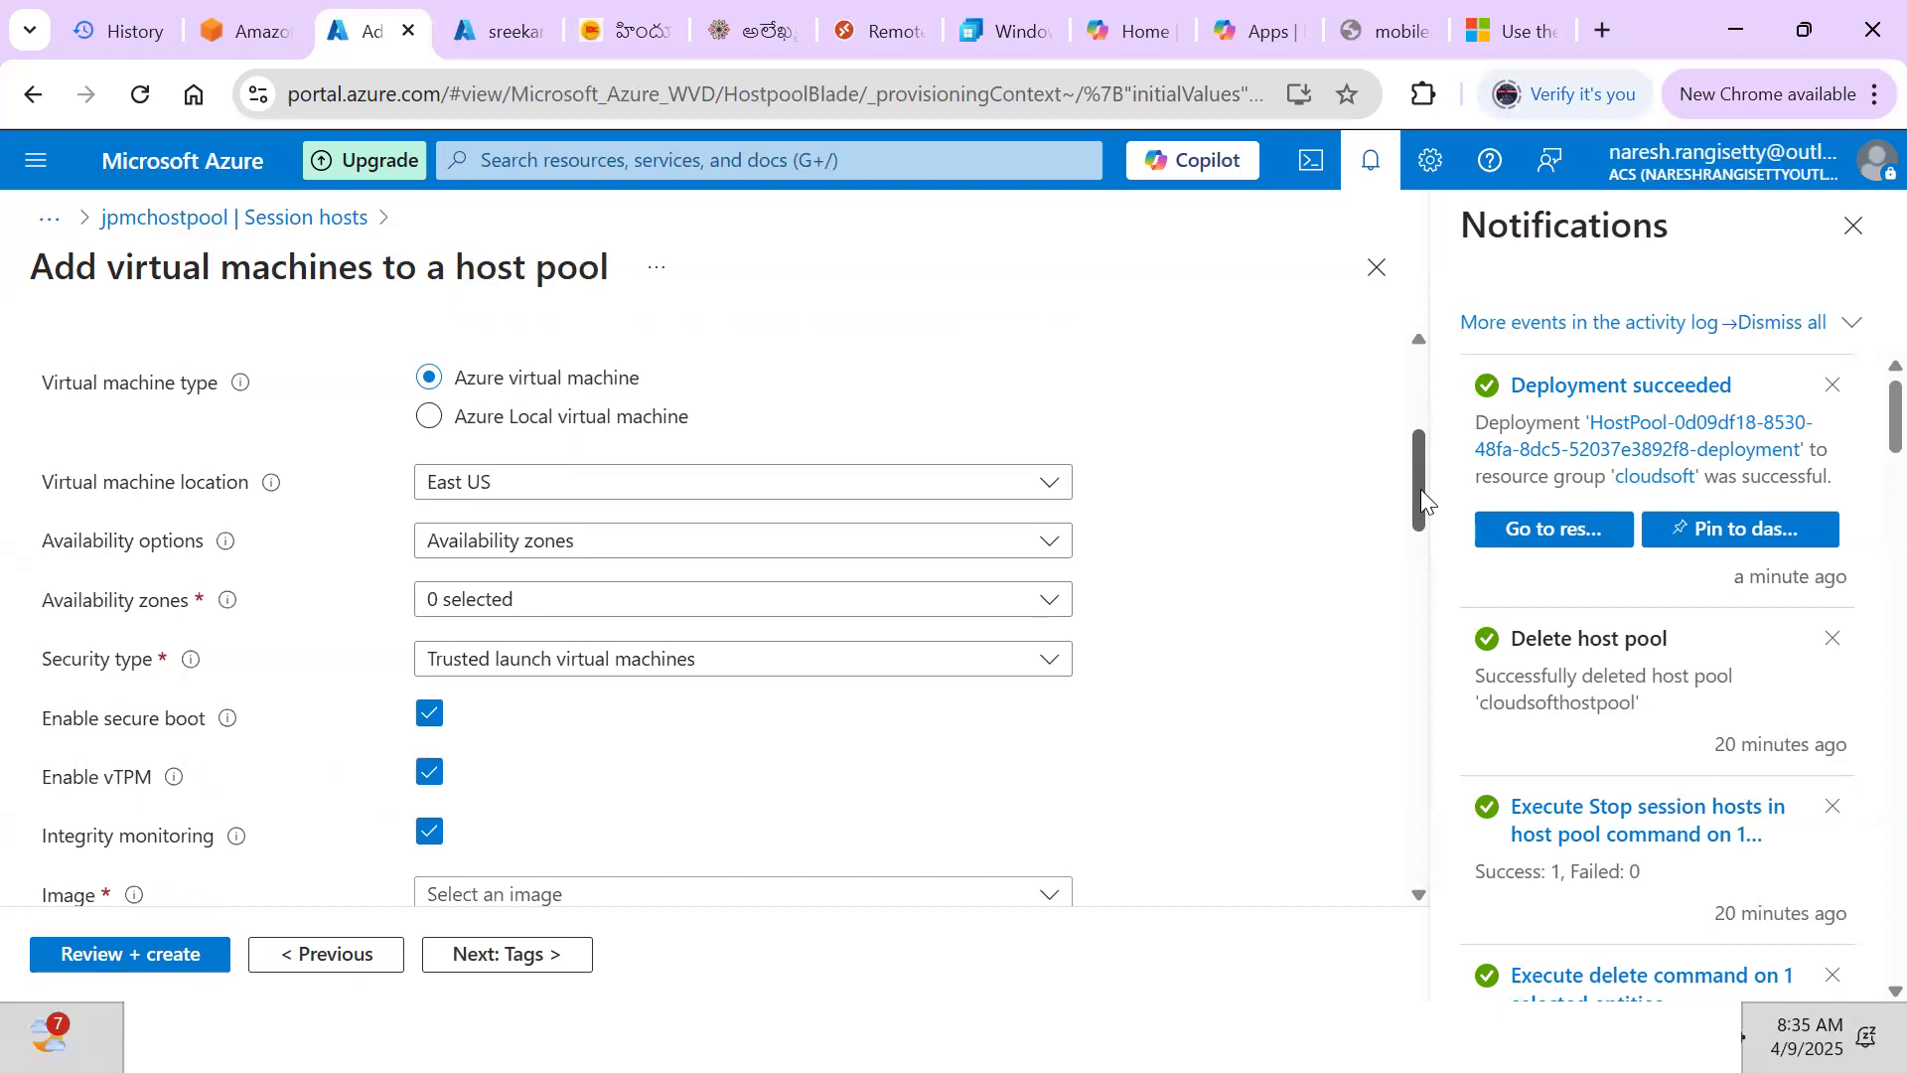
Keep Availability zones as the availability option and place the session hosts in Zone 1
{"action": "left_click", "coordinate": [514, 549]}
{"action": "left_click", "coordinate": [493, 633]}
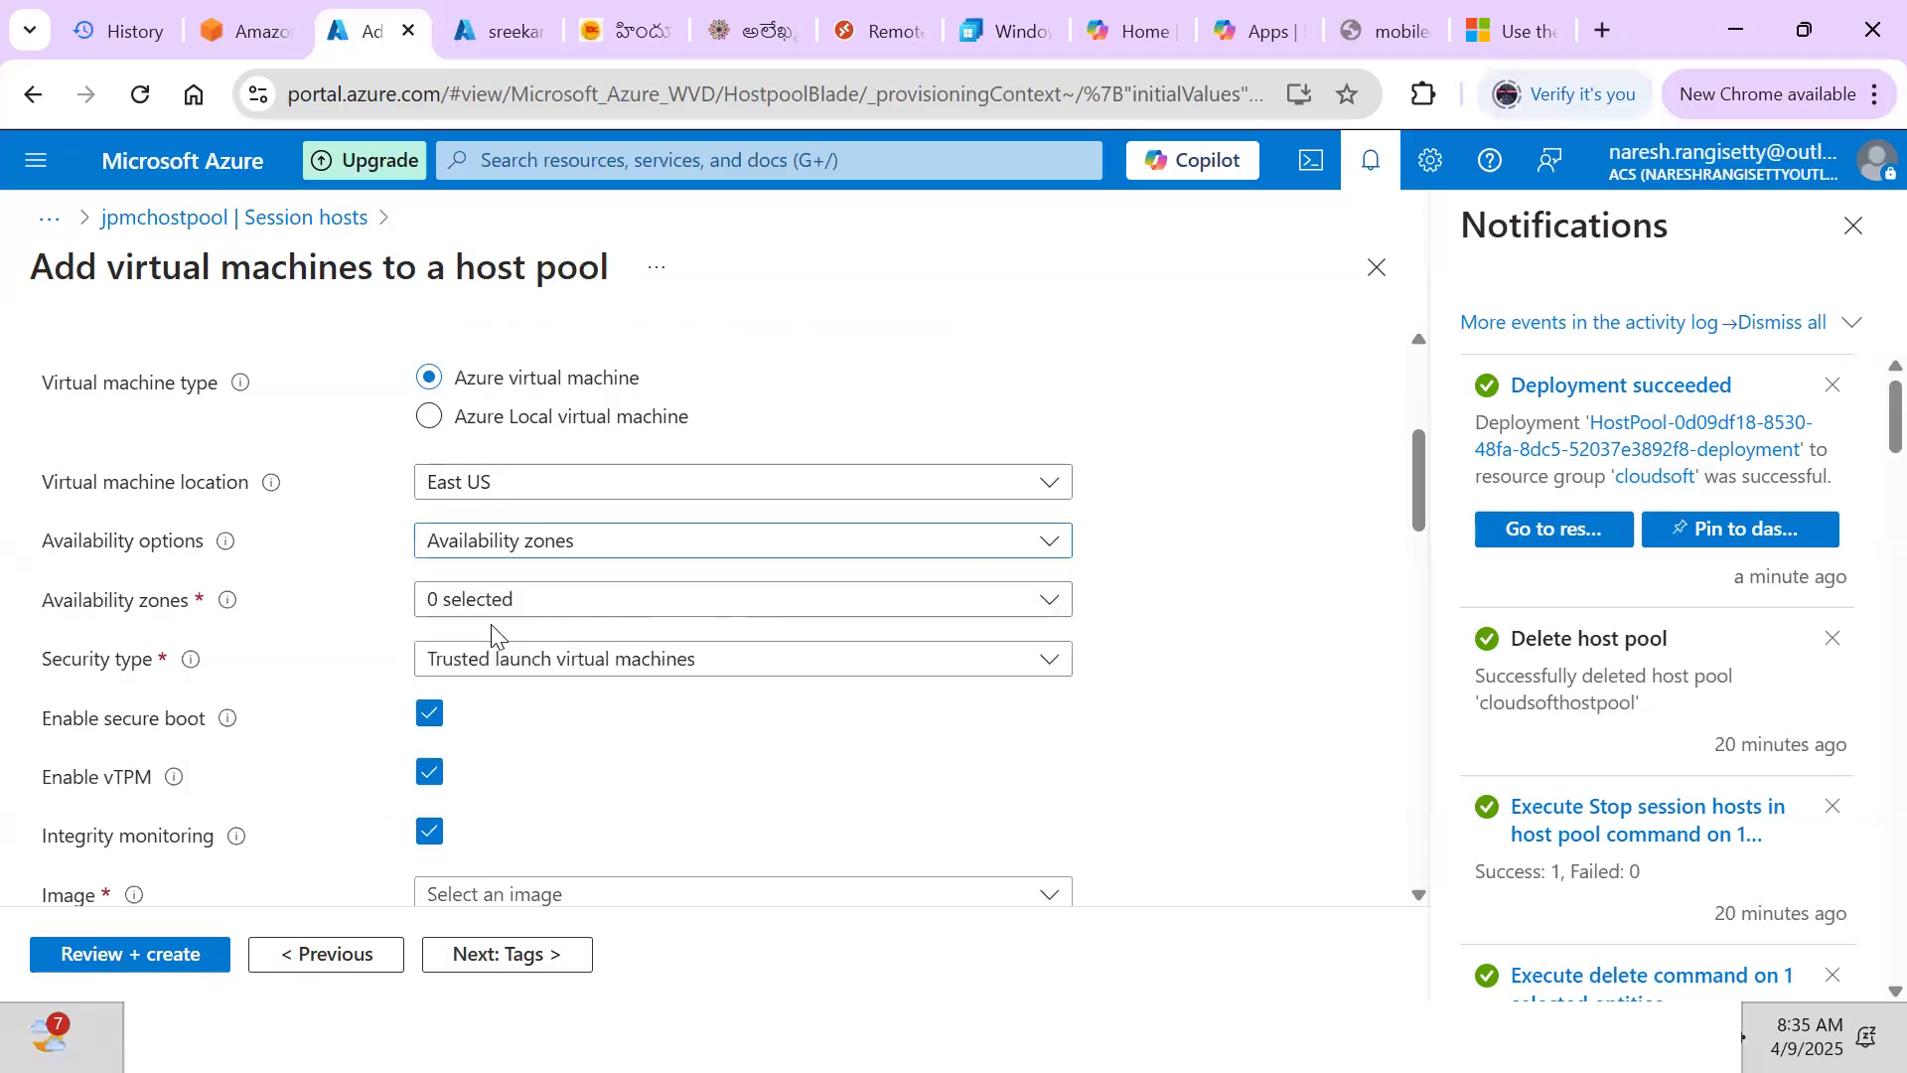
{"action": "left_click", "coordinate": [485, 608]}
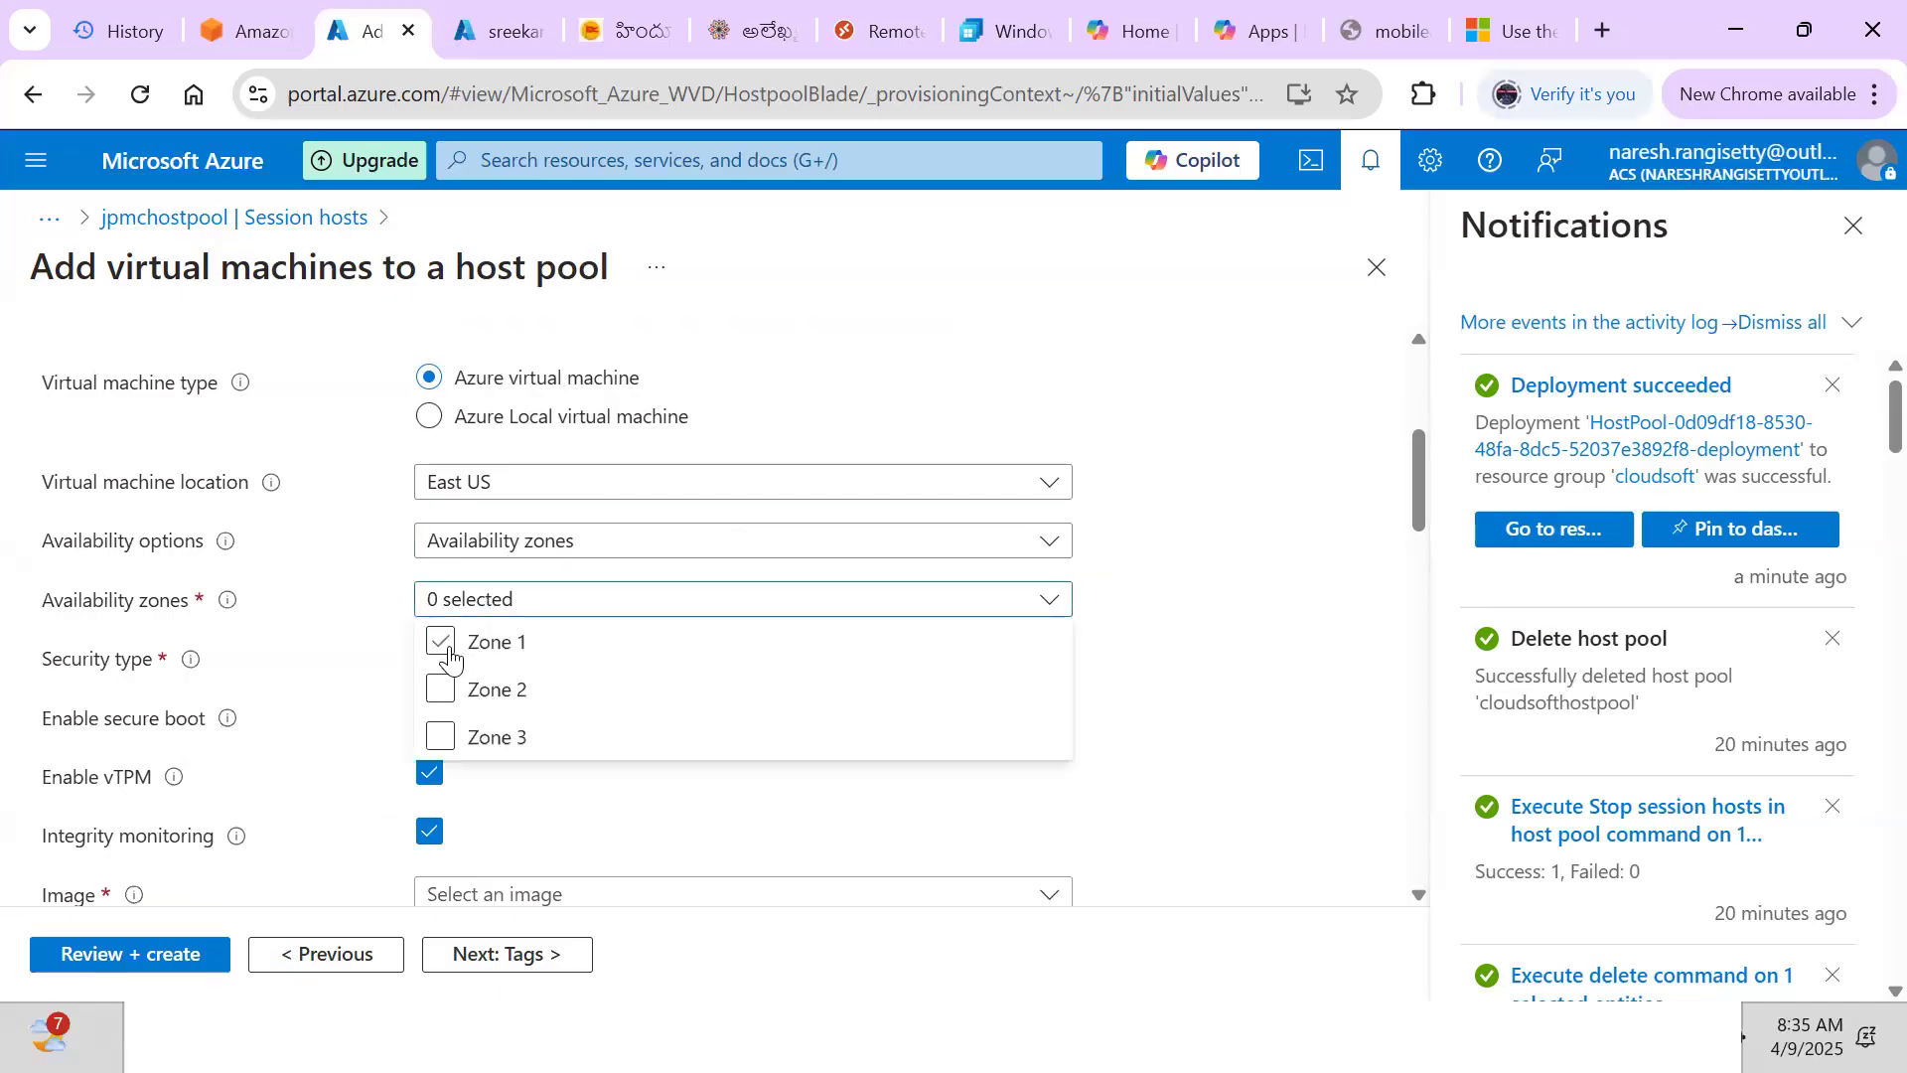
{"action": "left_click", "coordinate": [450, 656]}
{"action": "left_click", "coordinate": [1164, 663]}
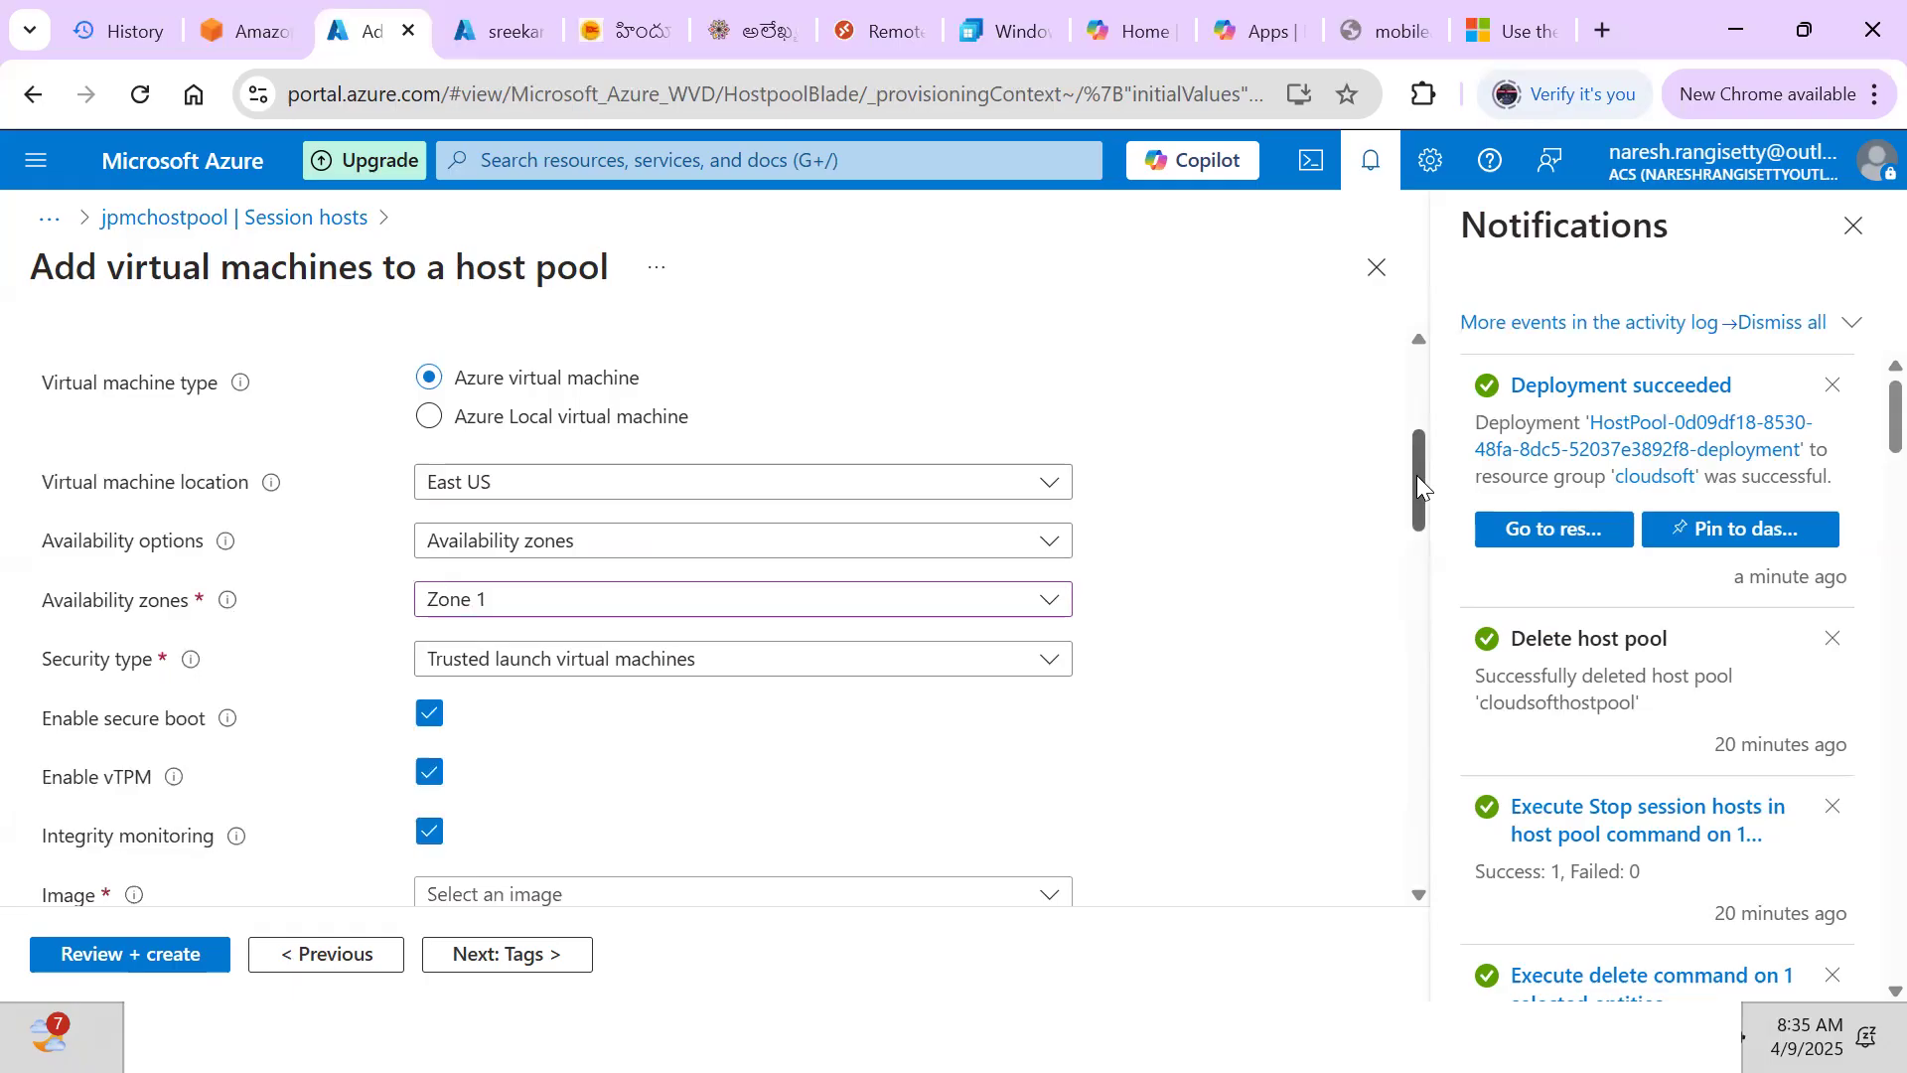
Choose the Windows 11 Enterprise multi-session, Version 23H2 image and bring up the VM size list
{"action": "left_click_drag", "start_coordinate": [1416, 477], "coordinate": [1422, 552]}
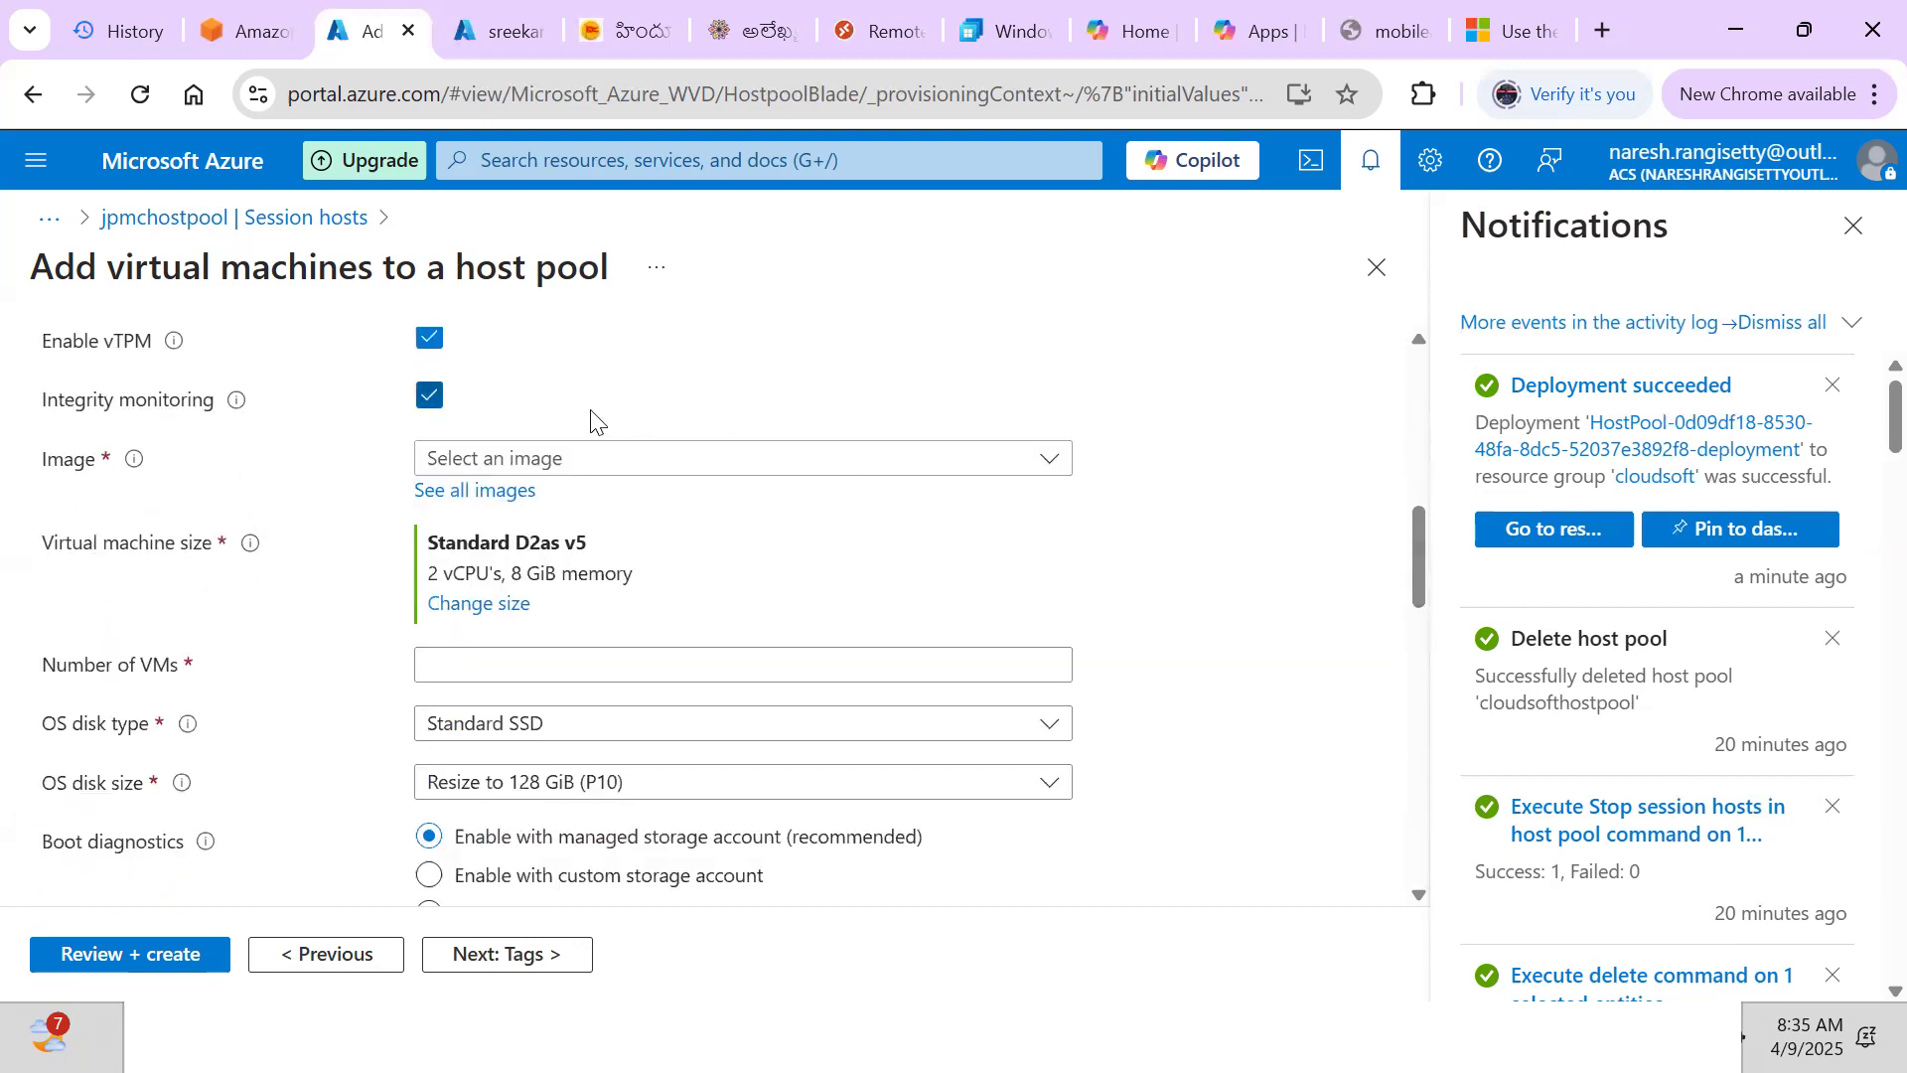
{"action": "left_click", "coordinate": [567, 464]}
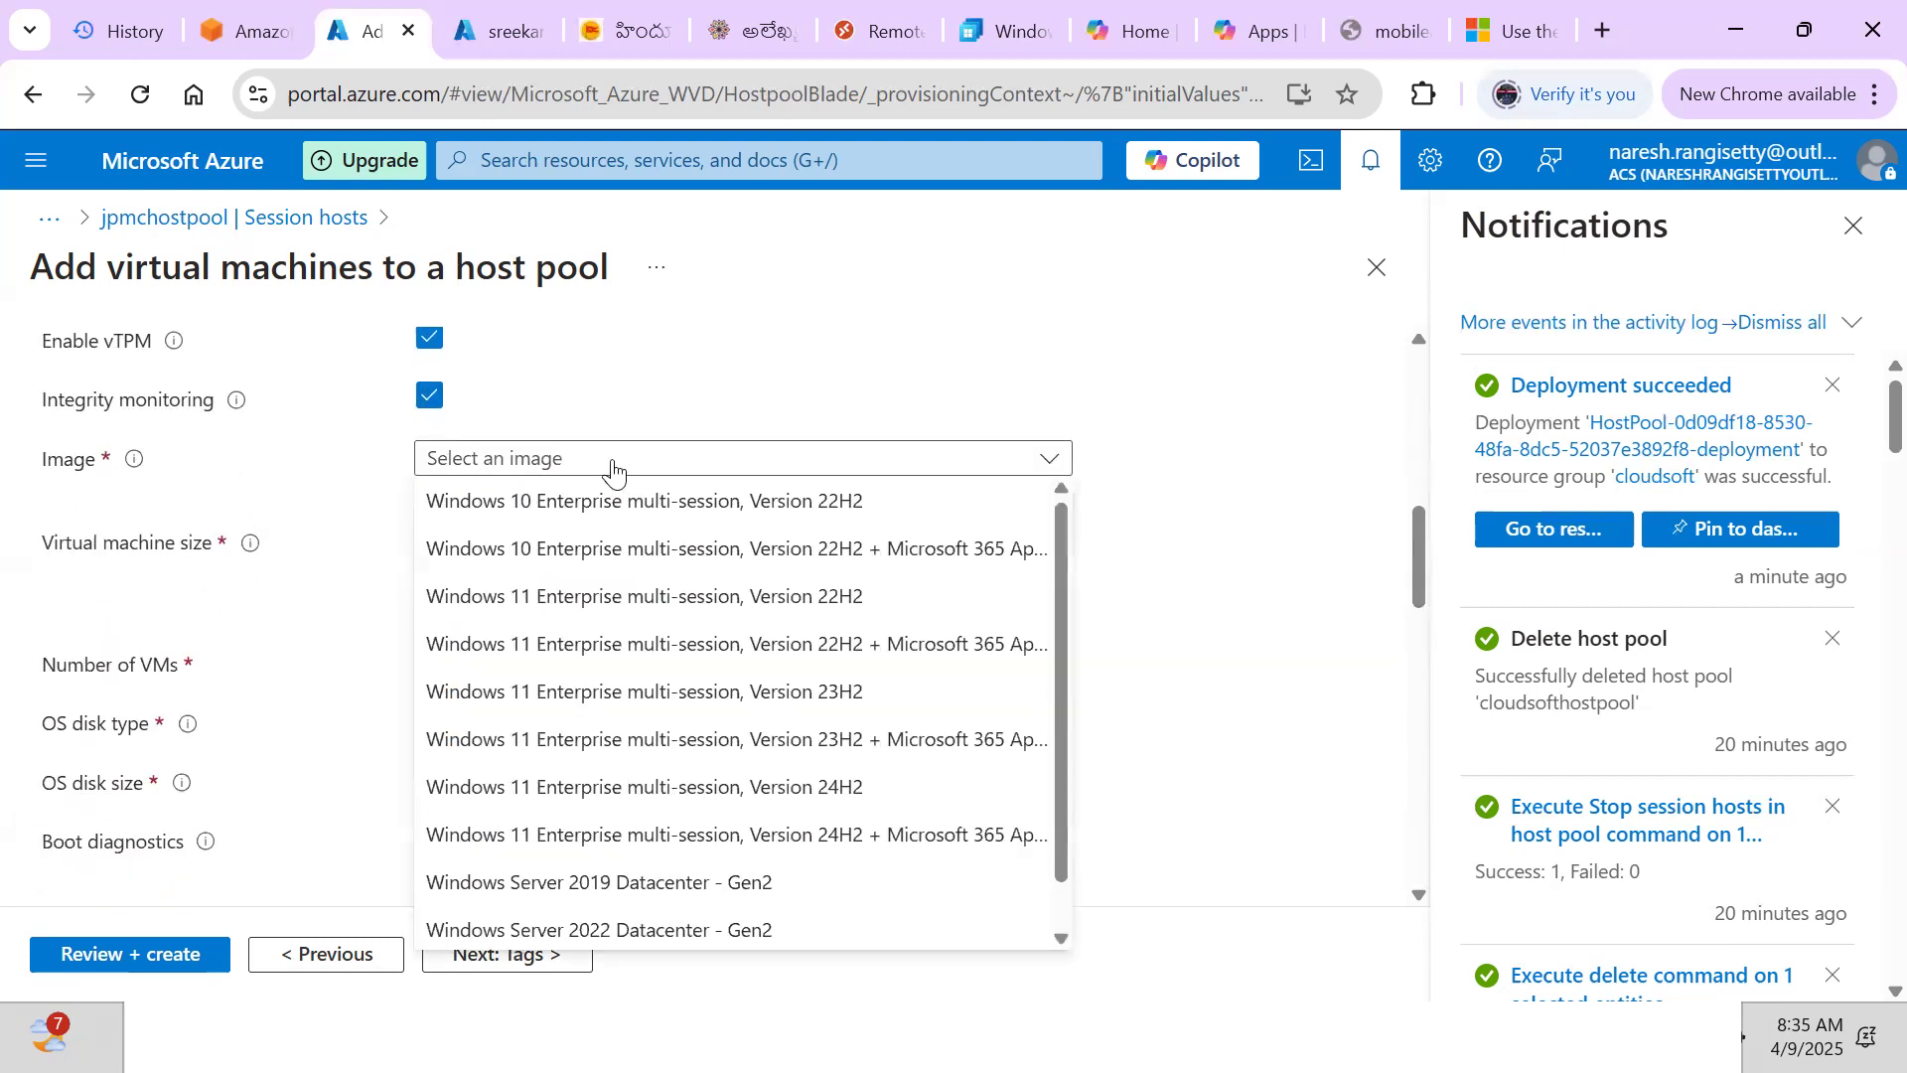
{"action": "left_click", "coordinate": [702, 707]}
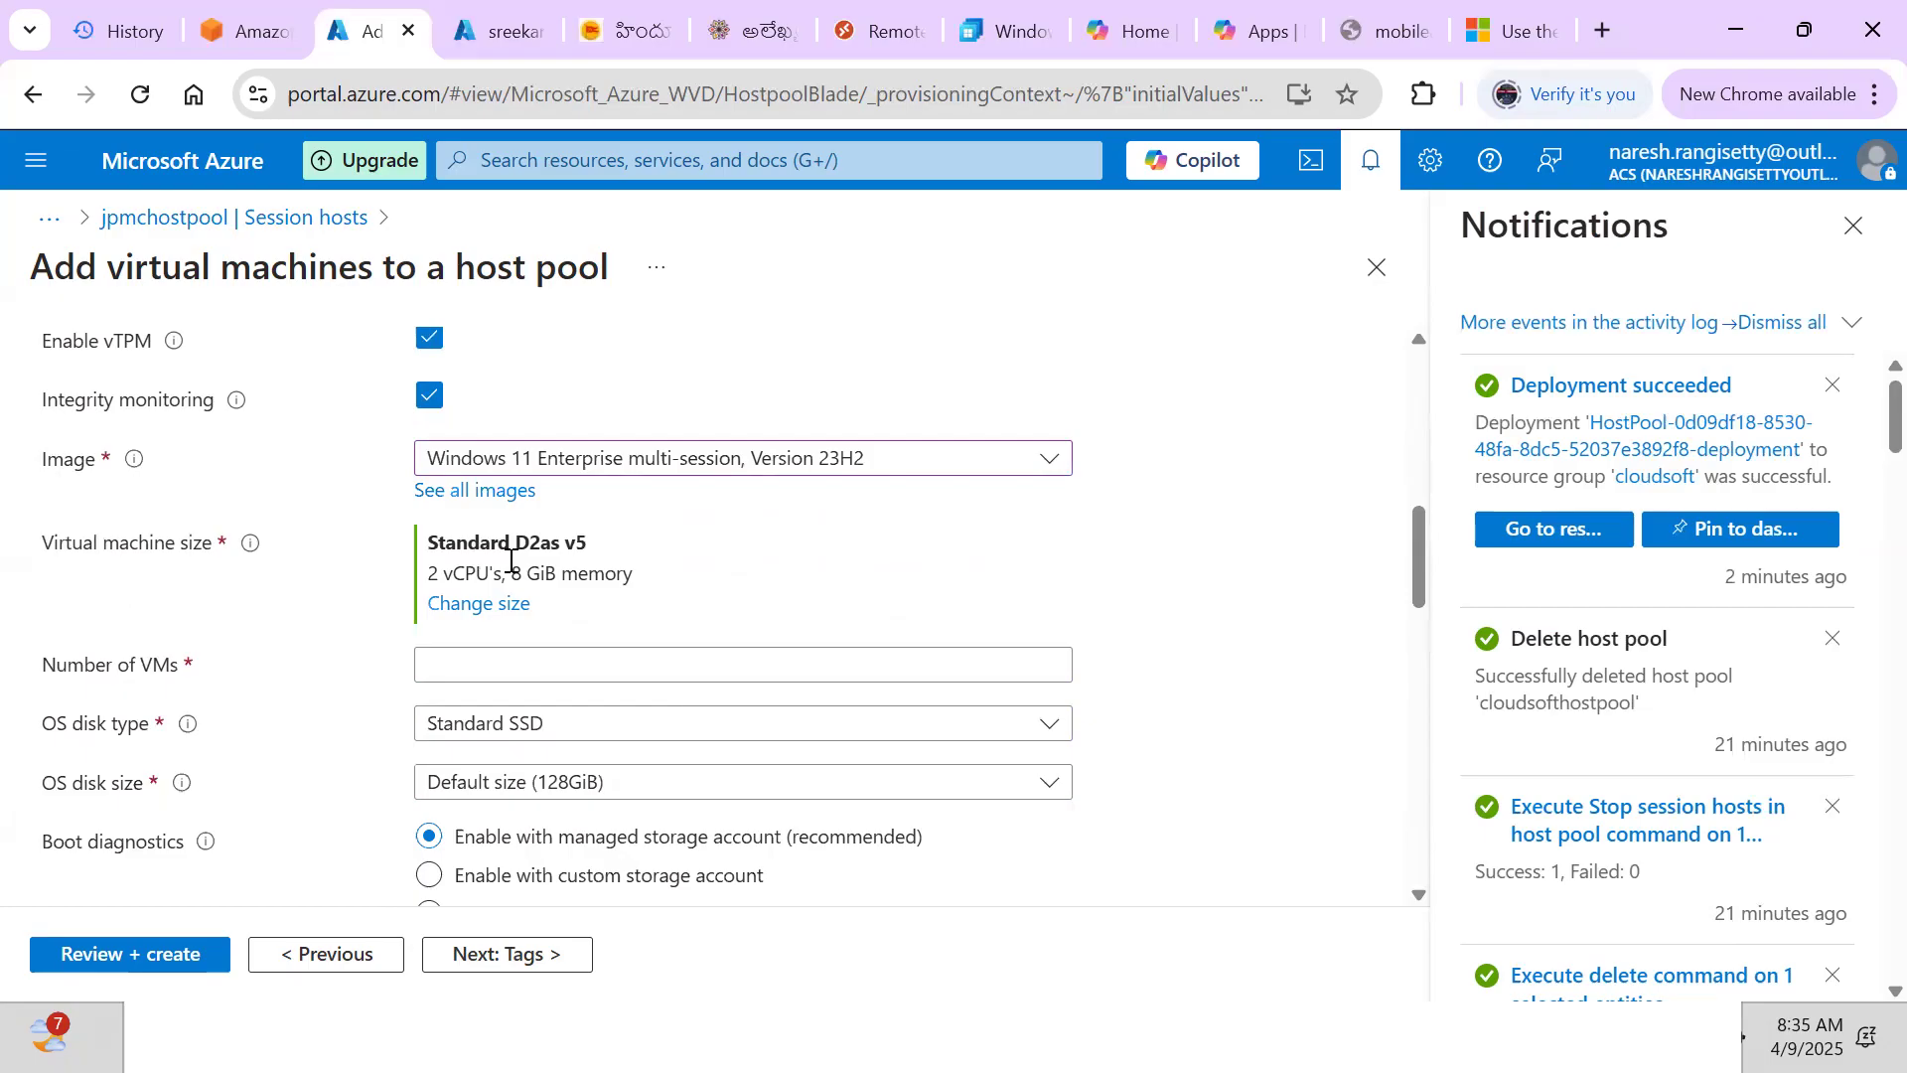
{"action": "left_click", "coordinate": [473, 608]}
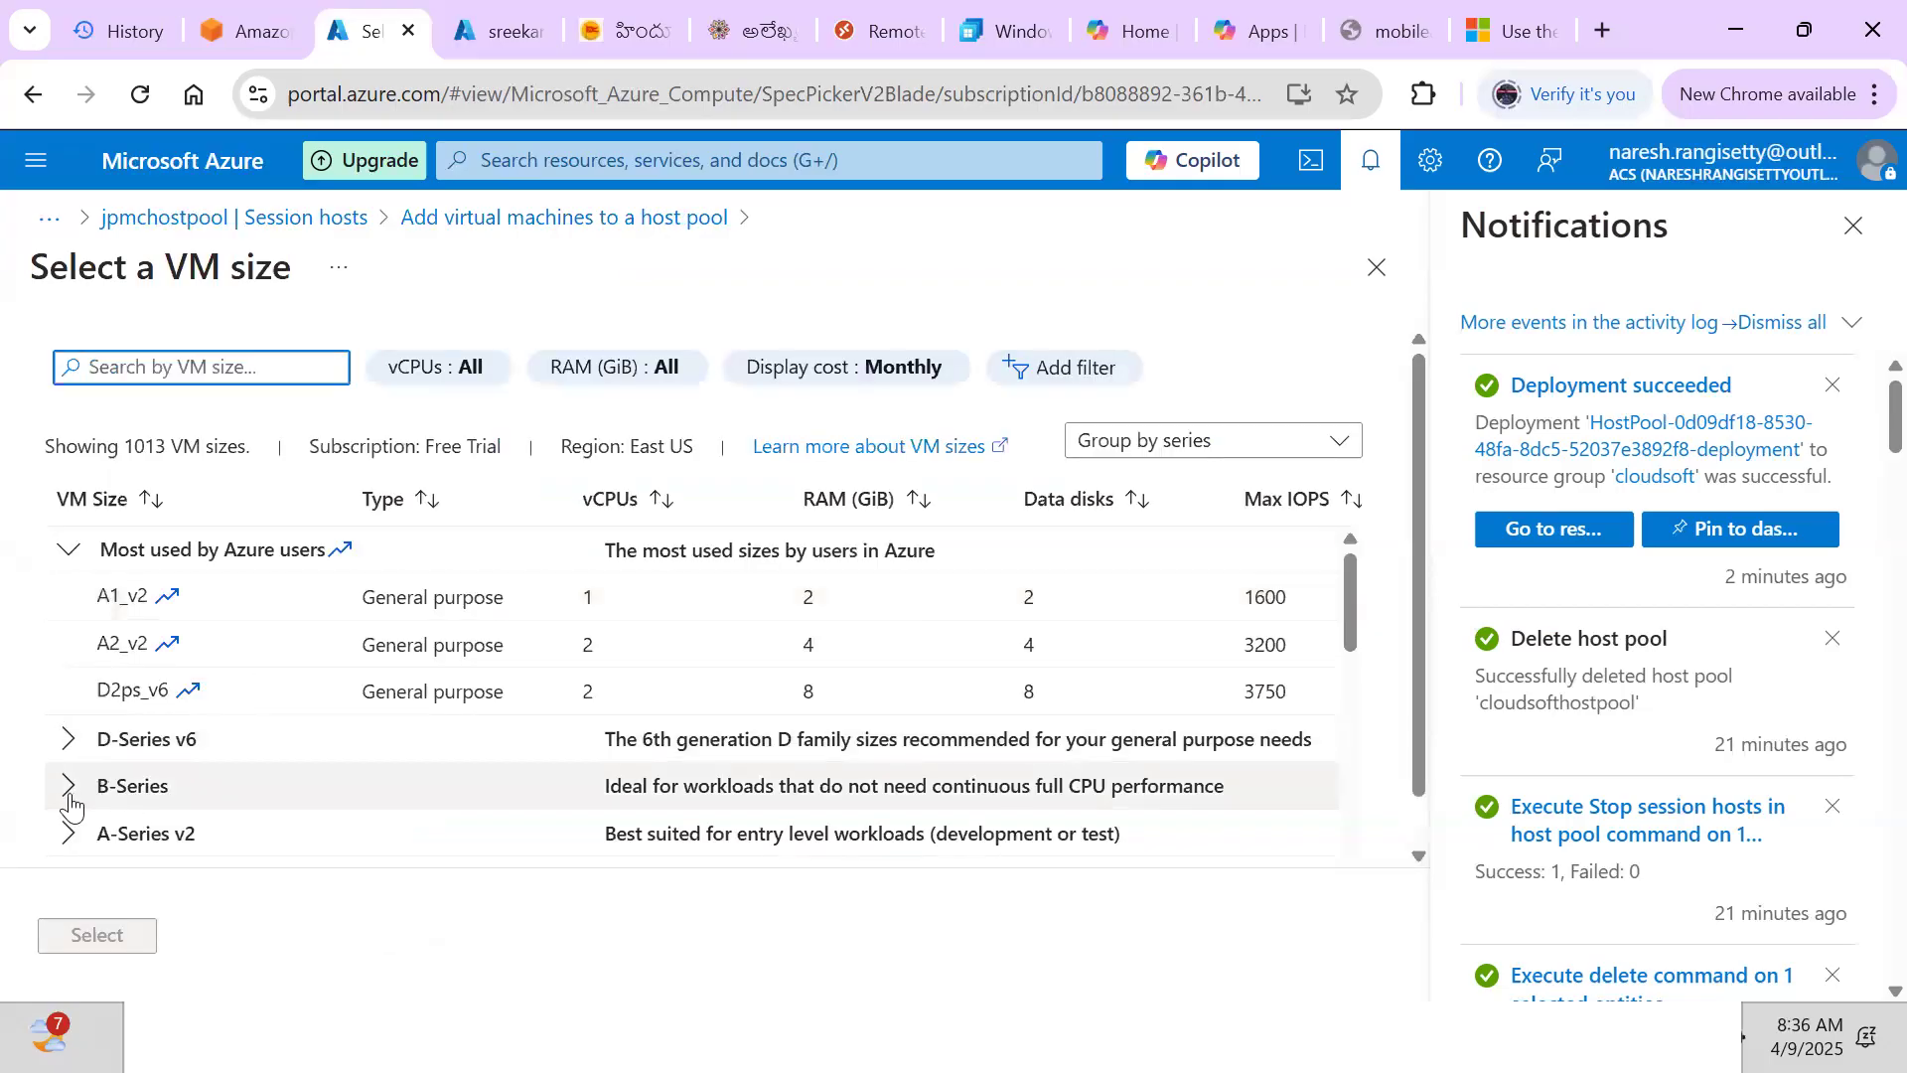
Apply Standard B1ms from the B-Series as the VM size
{"action": "left_click", "coordinate": [65, 791]}
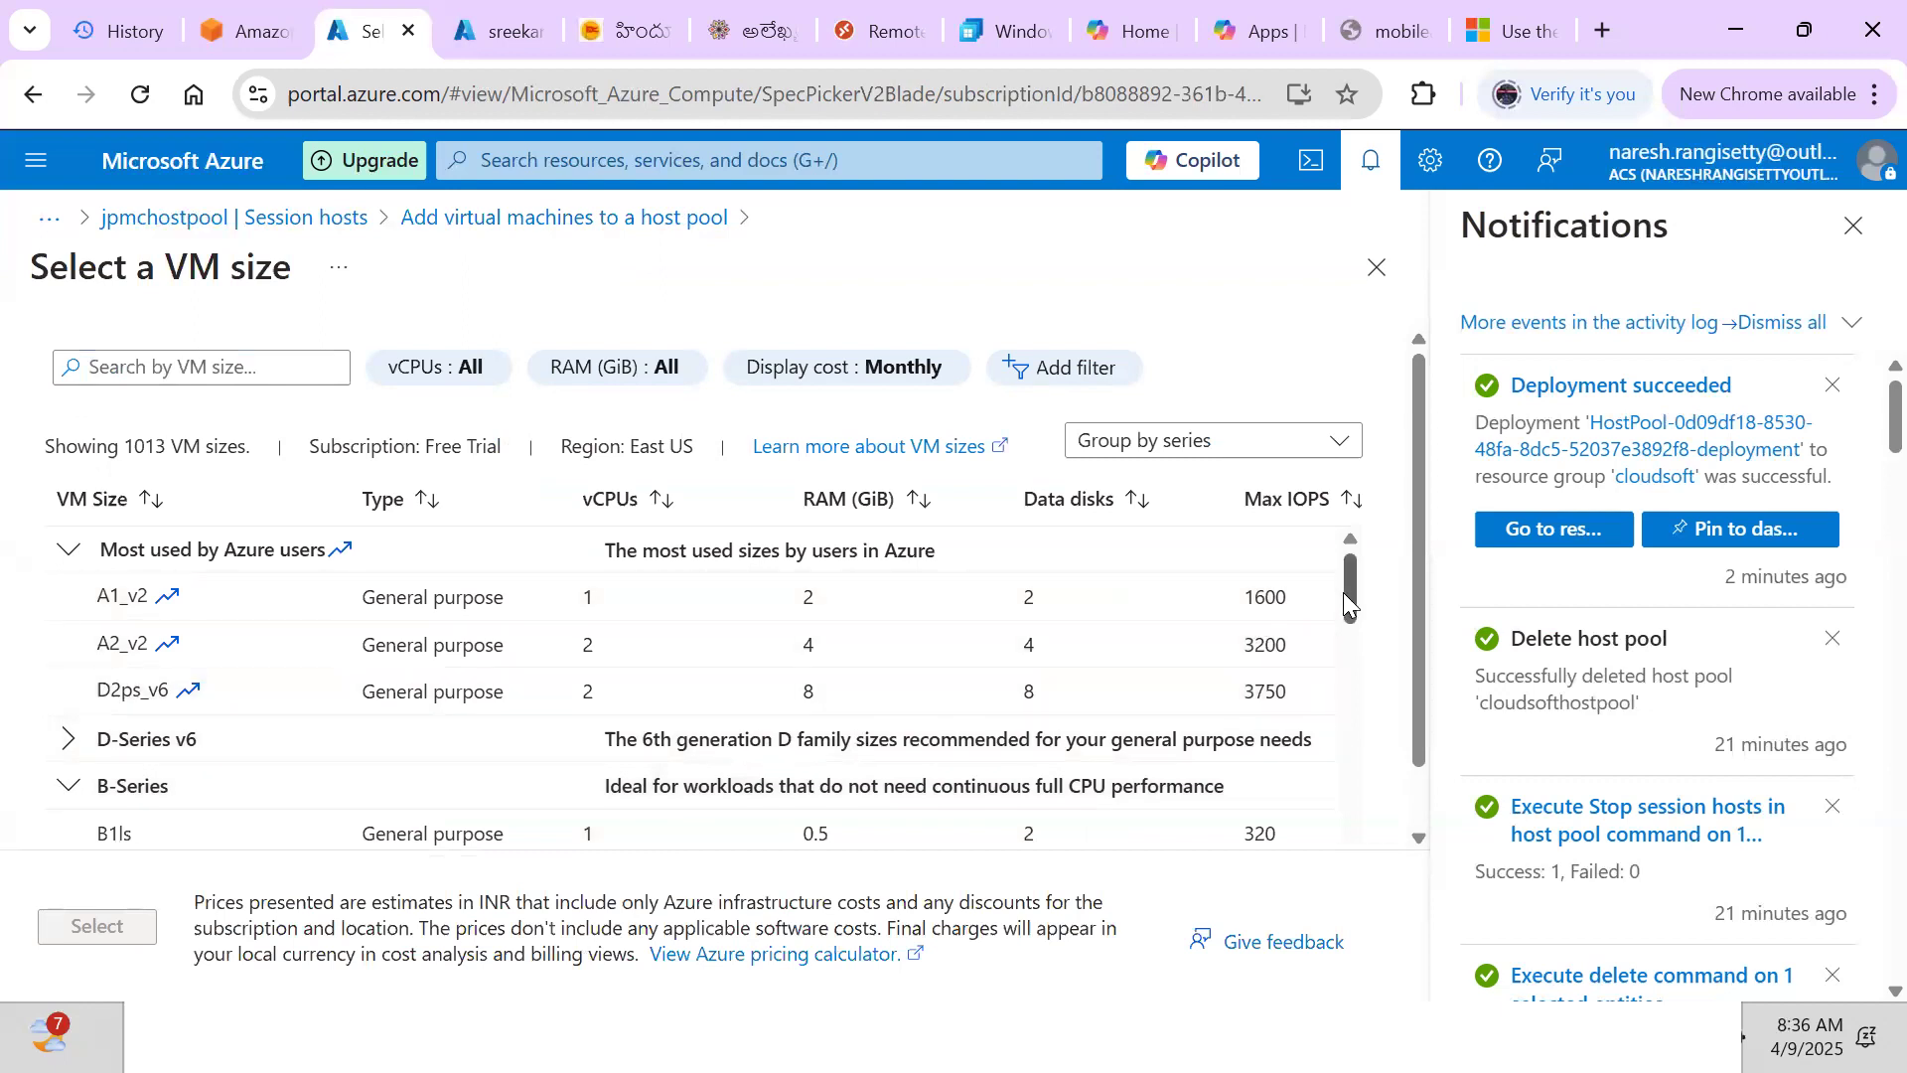
{"action": "left_click_drag", "start_coordinate": [1351, 604], "coordinate": [1359, 631]}
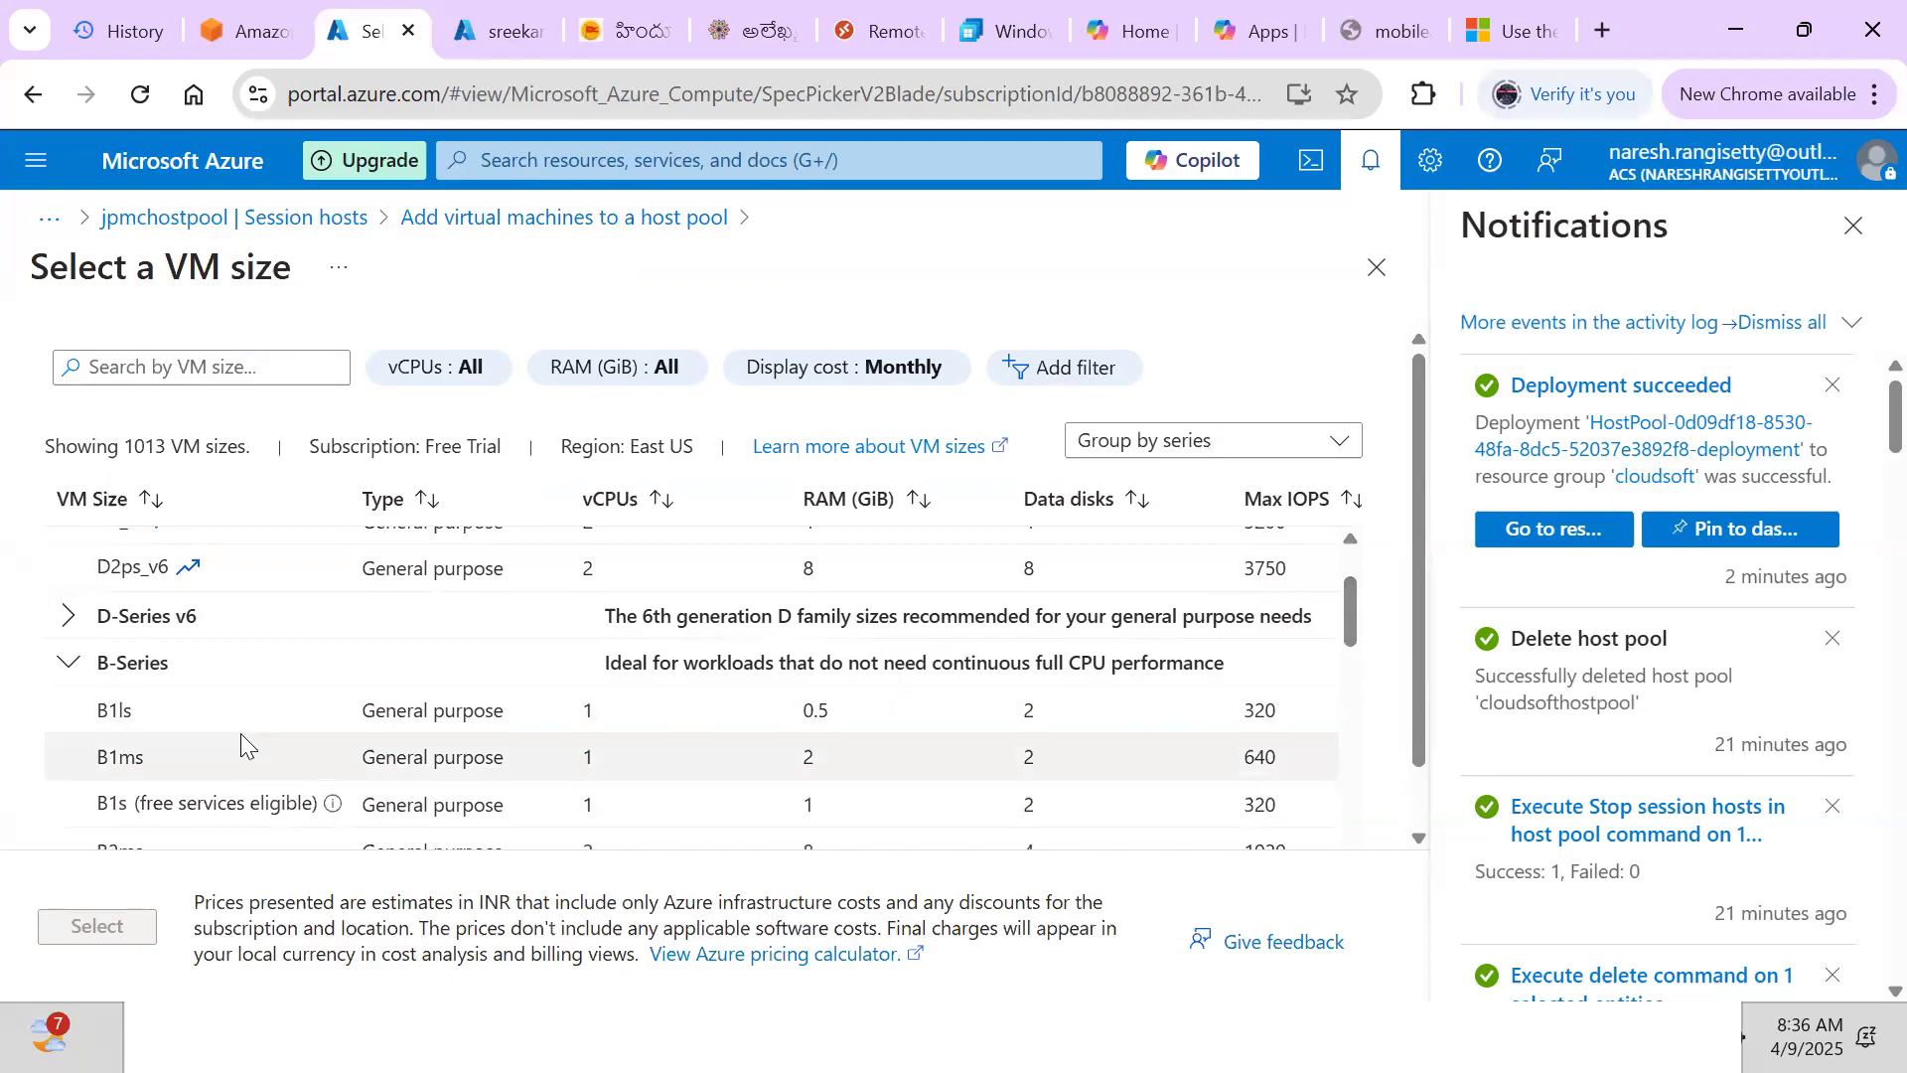
{"action": "left_click", "coordinate": [157, 753]}
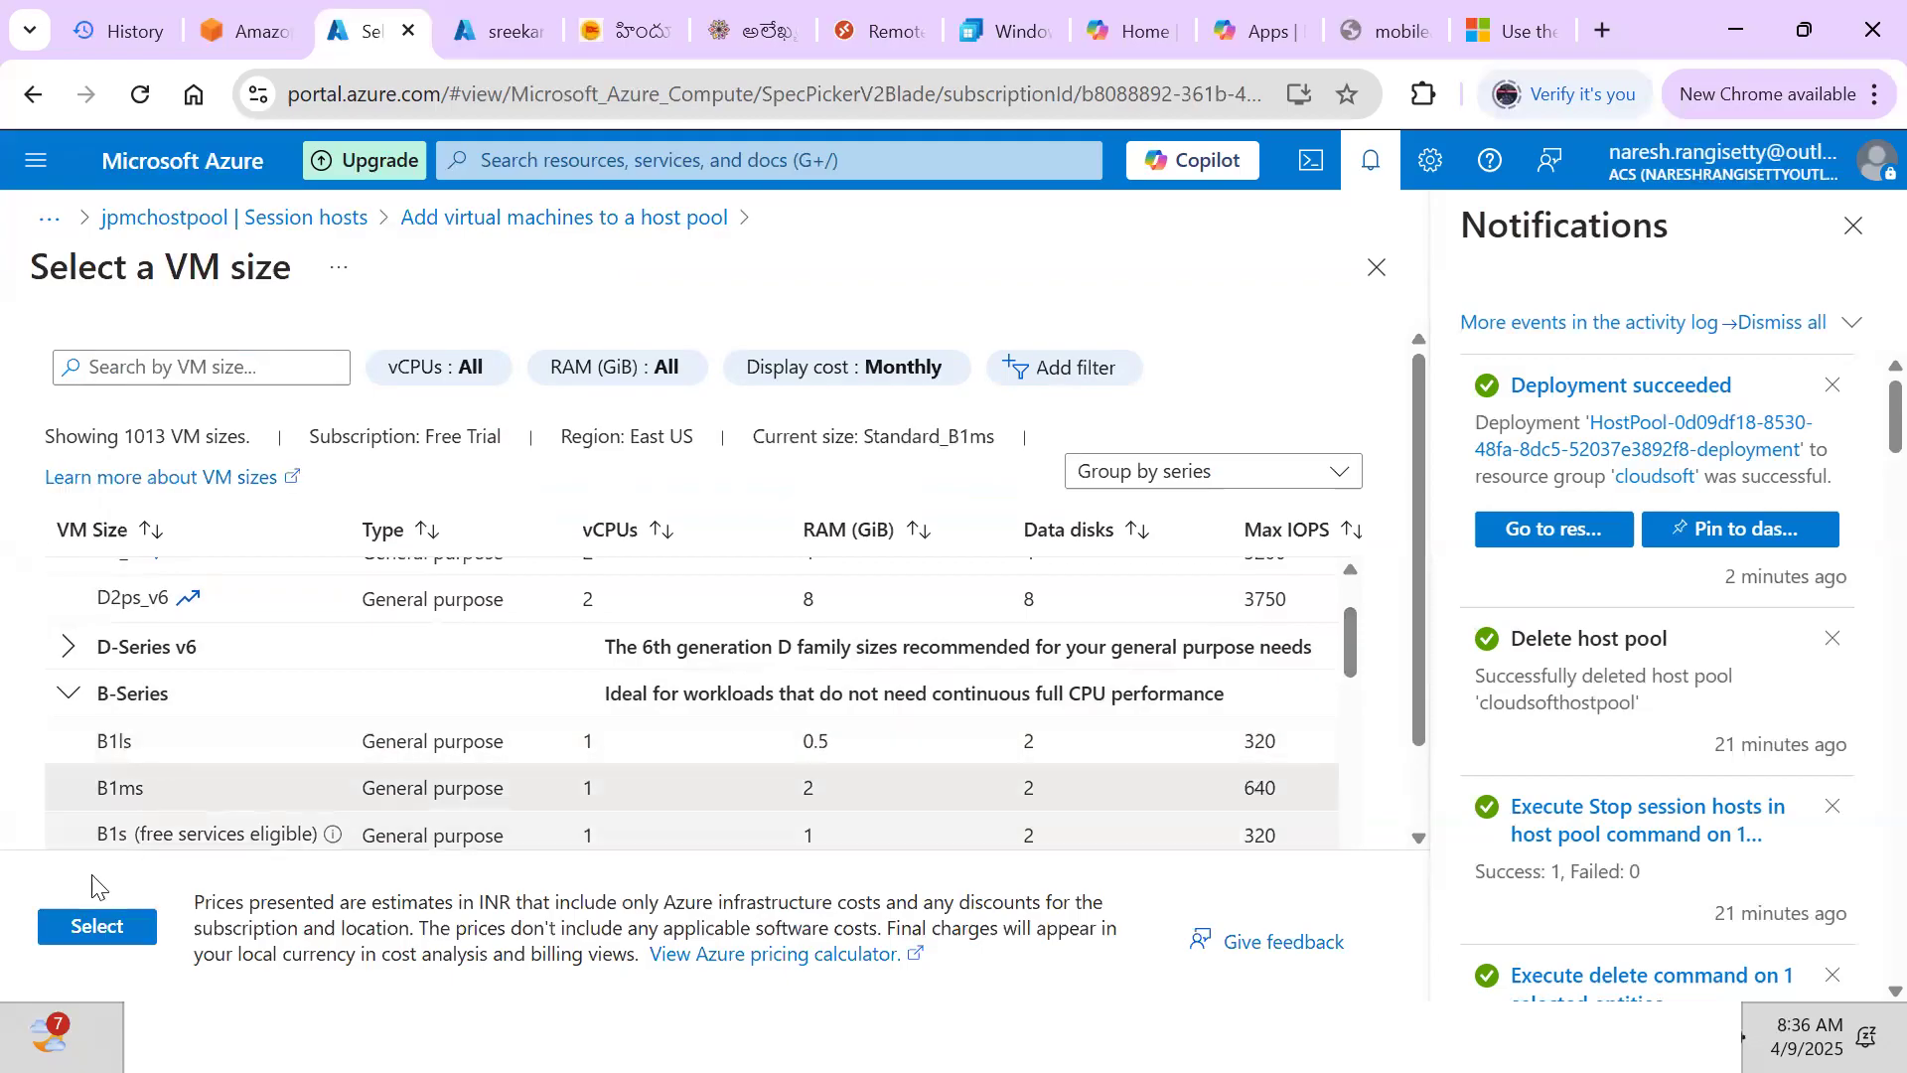
{"action": "left_click", "coordinate": [89, 922]}
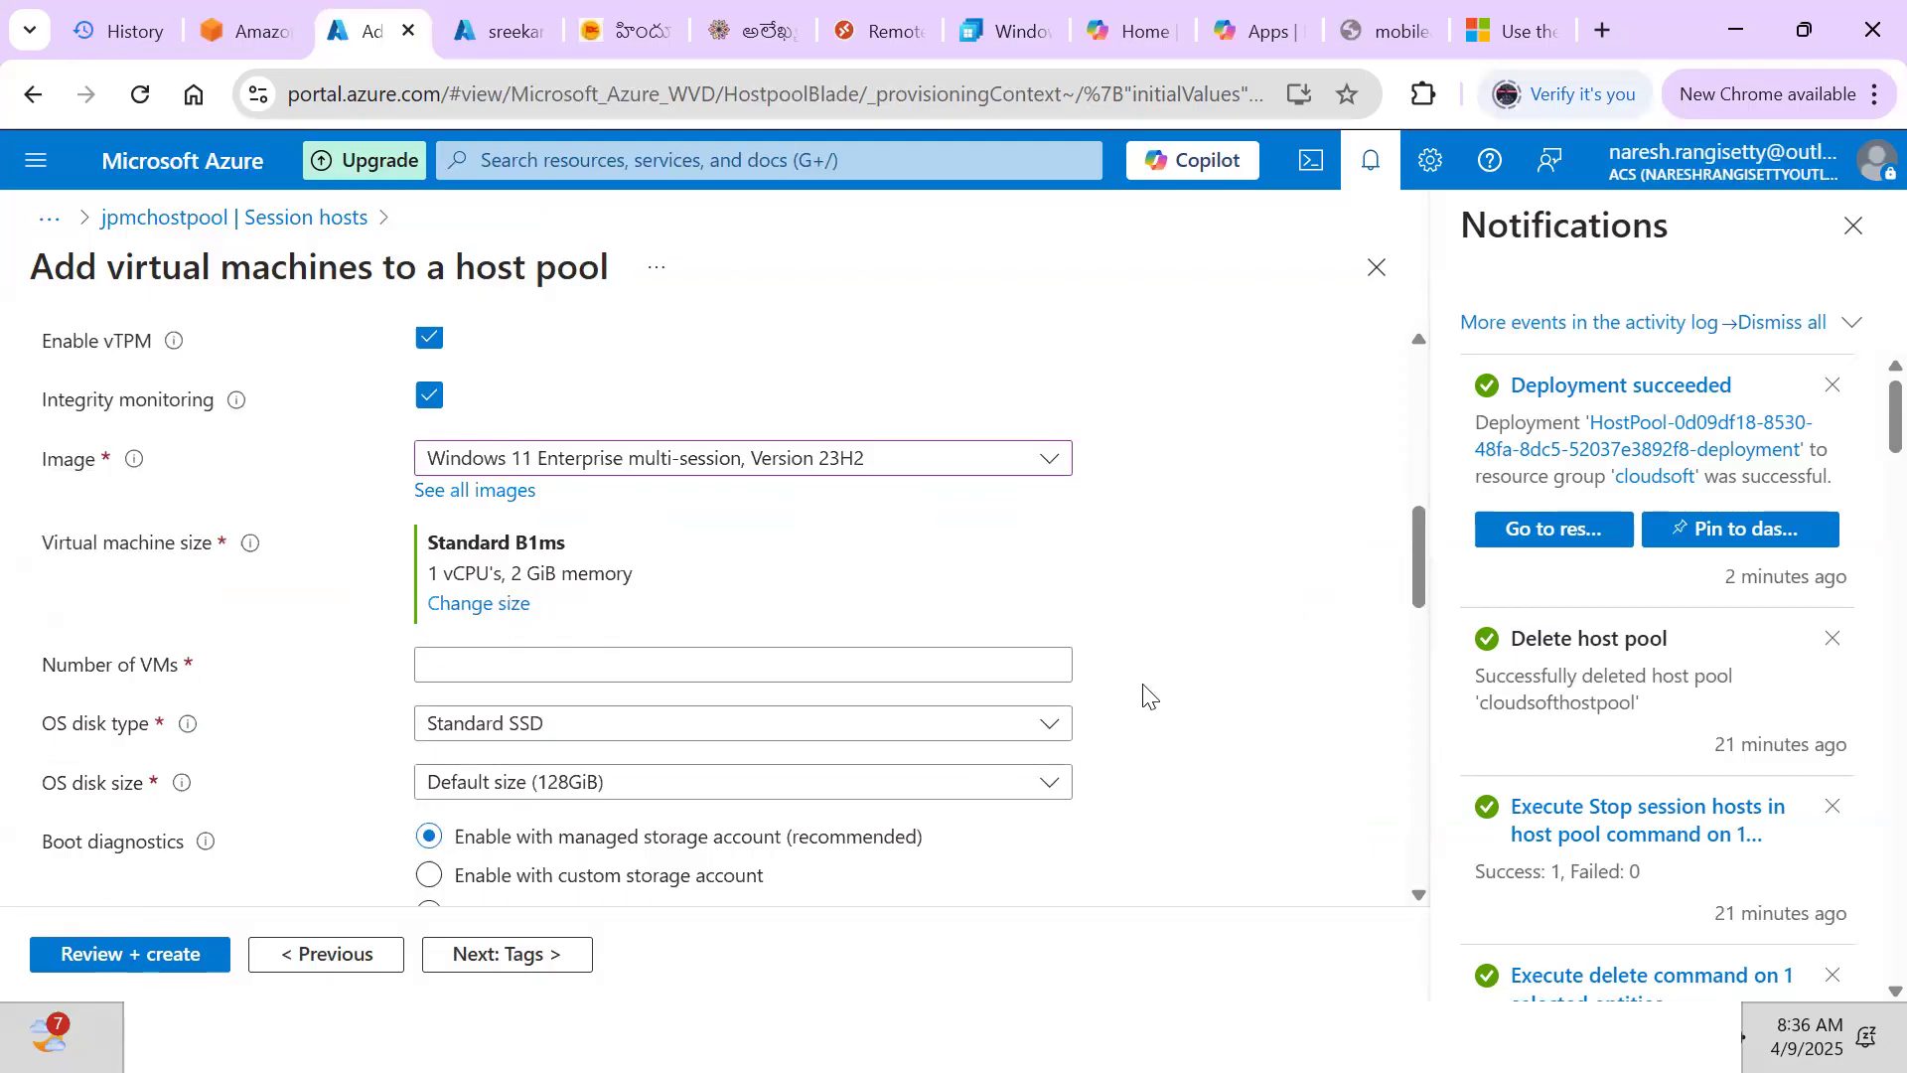
Set Number of VMs to 1 and dismiss the Notifications pane
{"action": "left_click", "coordinate": [616, 662]}
{"action": "type", "text": "1"}
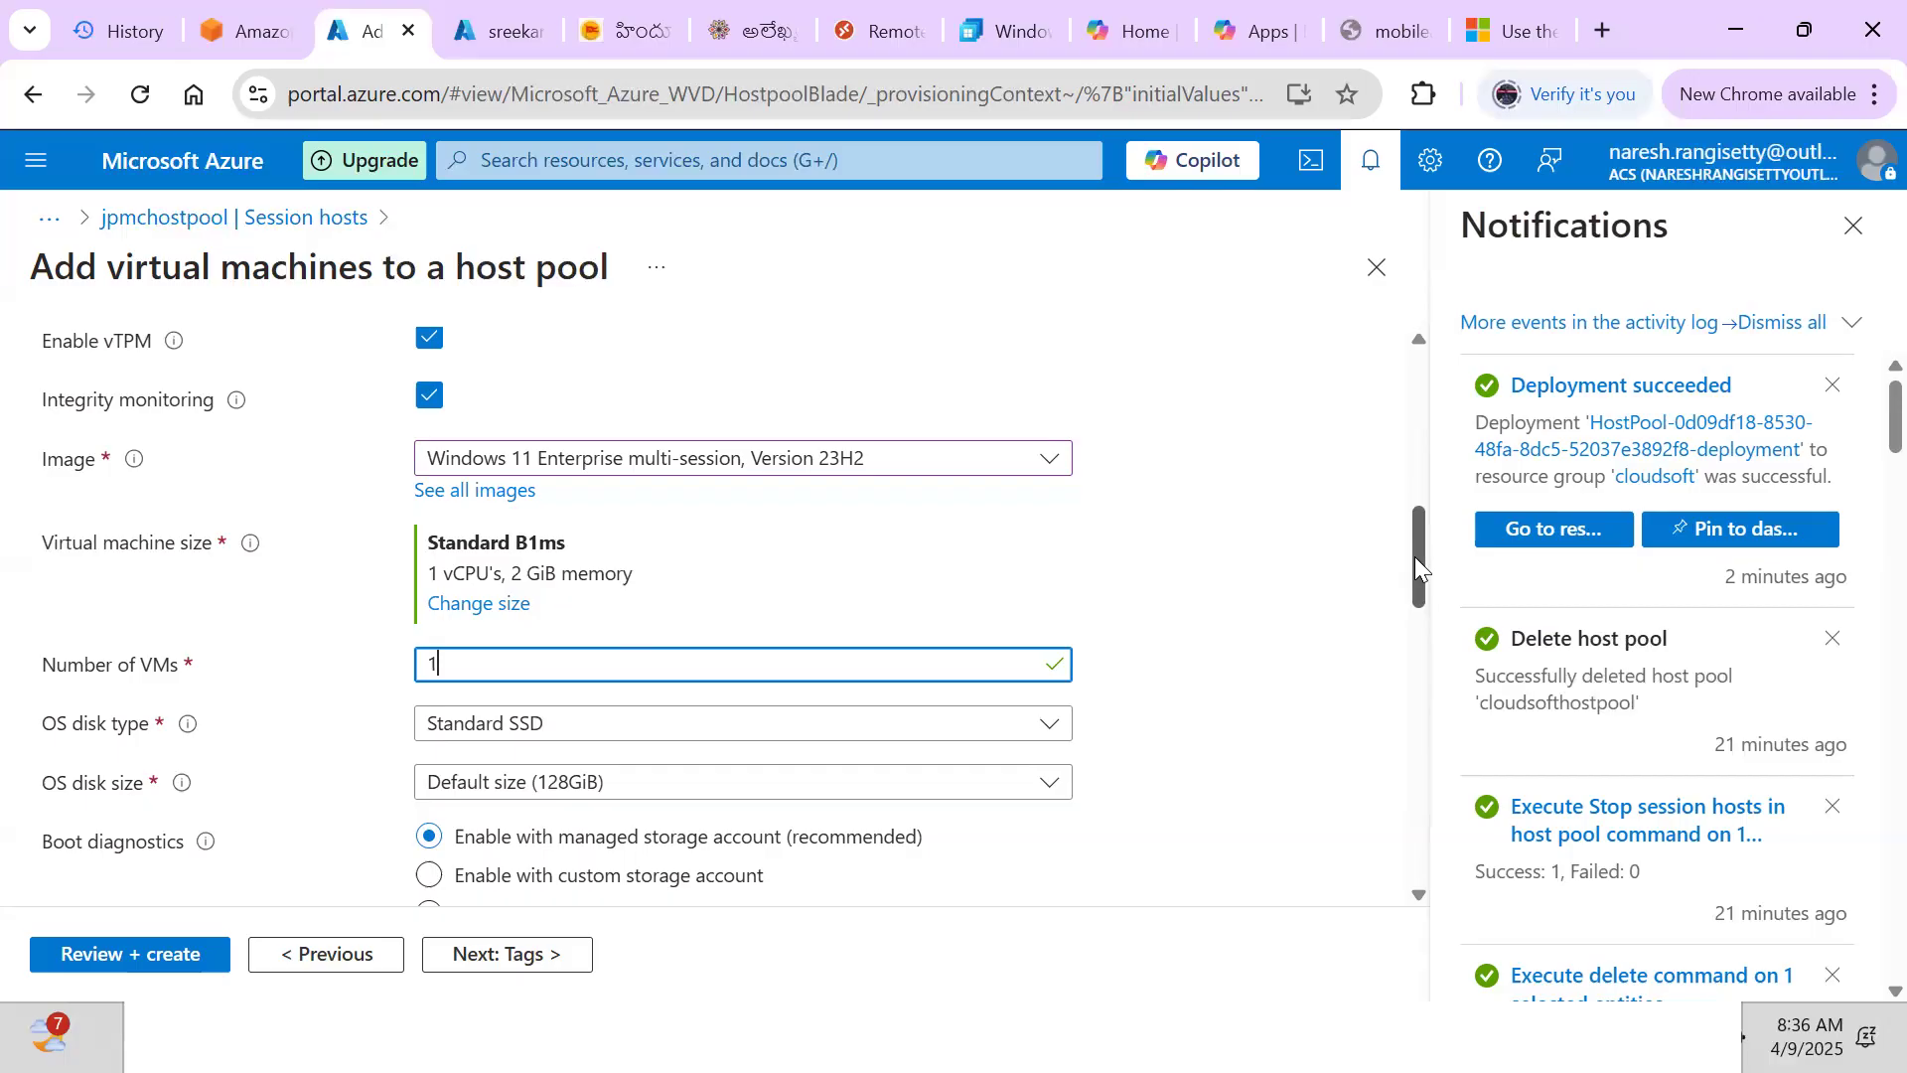
{"action": "left_click_drag", "start_coordinate": [1415, 556], "coordinate": [1415, 574]}
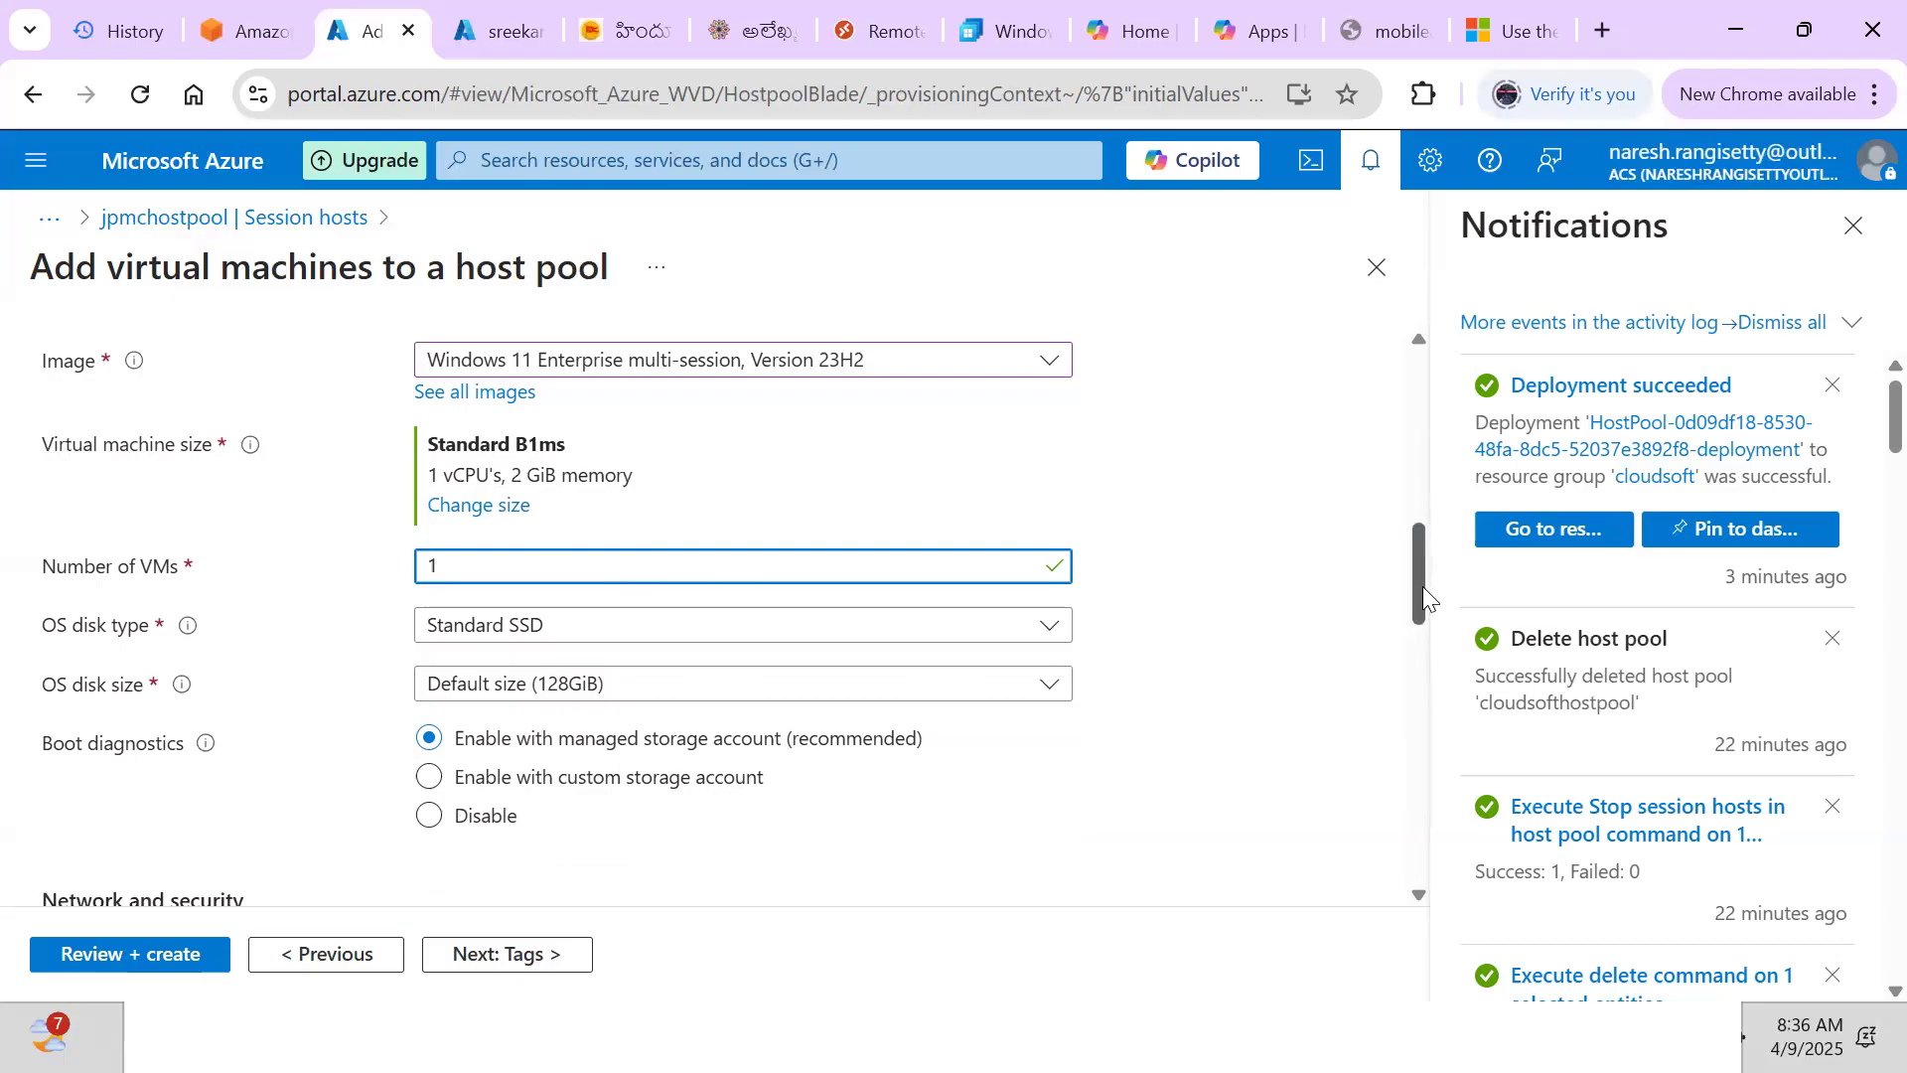
{"action": "scroll", "coordinate": [1423, 592], "scroll_direction": "down", "scroll_amount": 1}
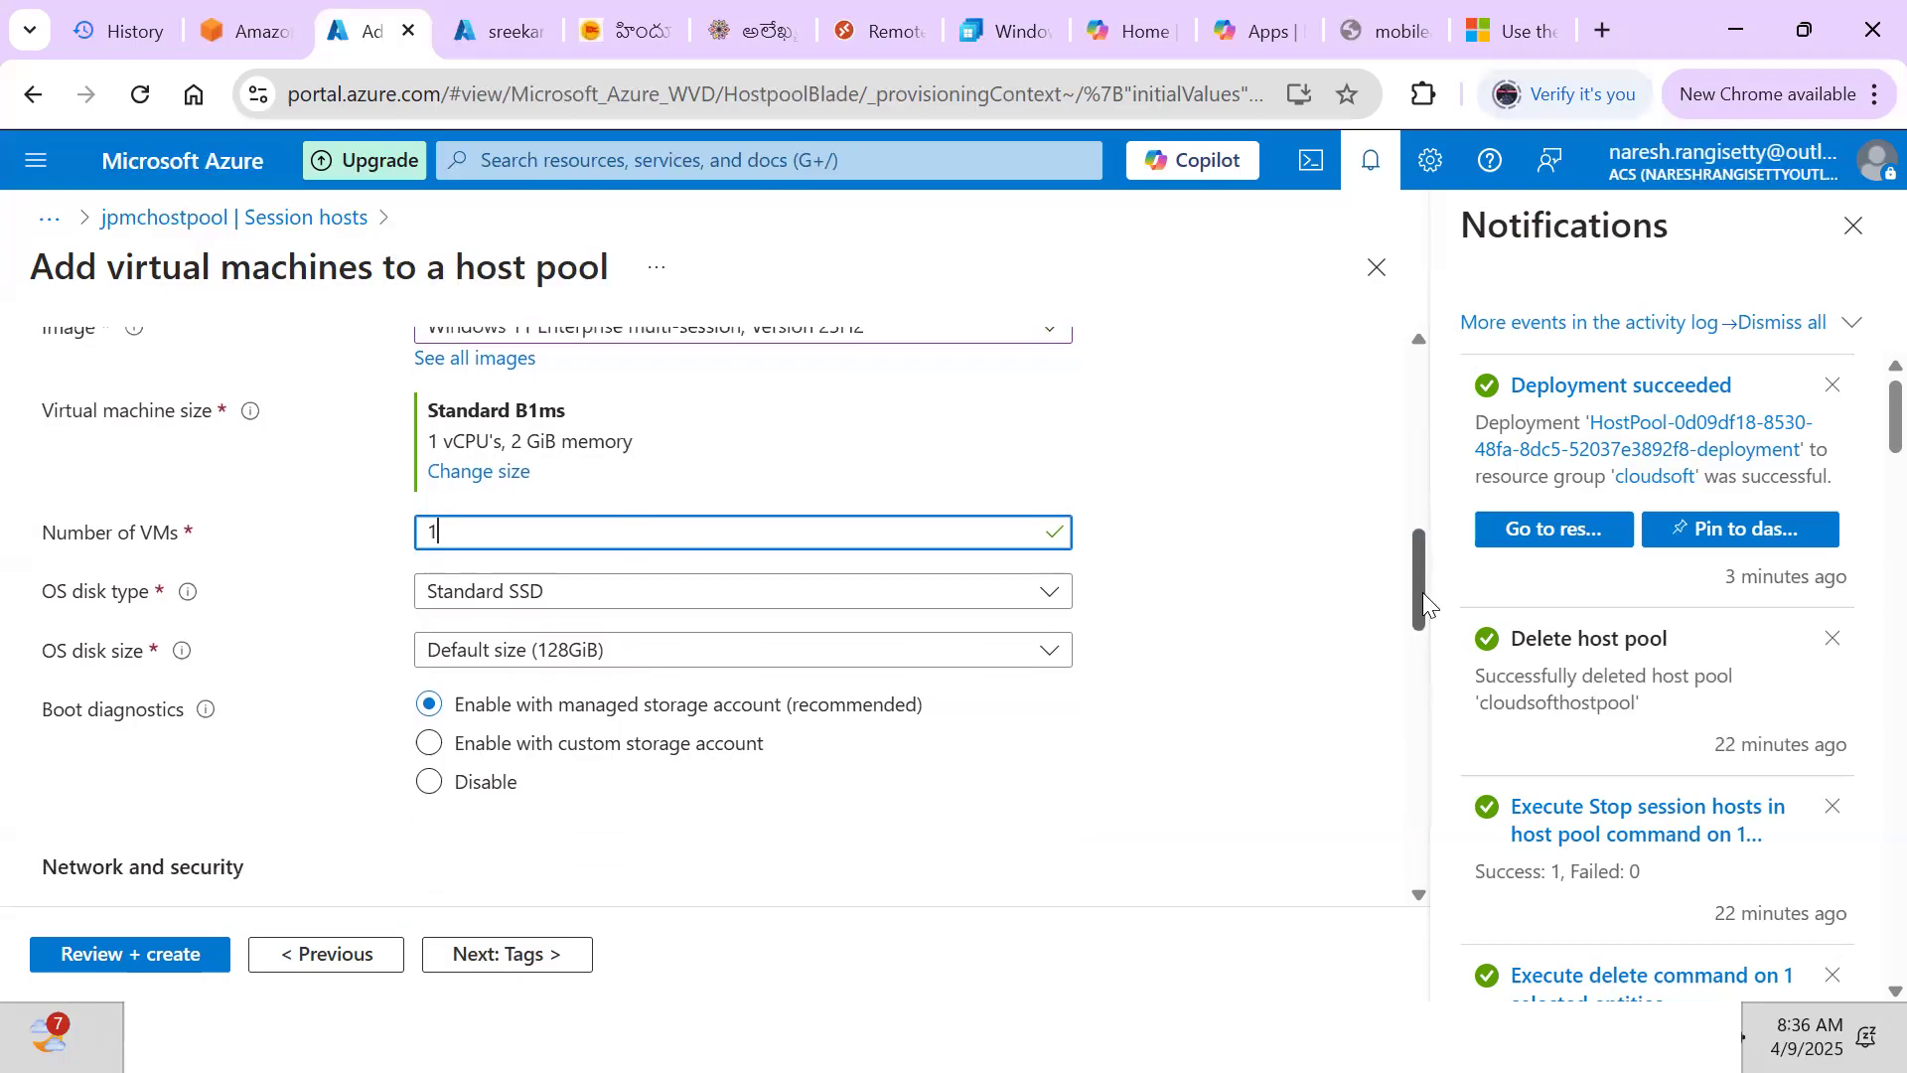
{"action": "left_click", "coordinate": [1854, 323]}
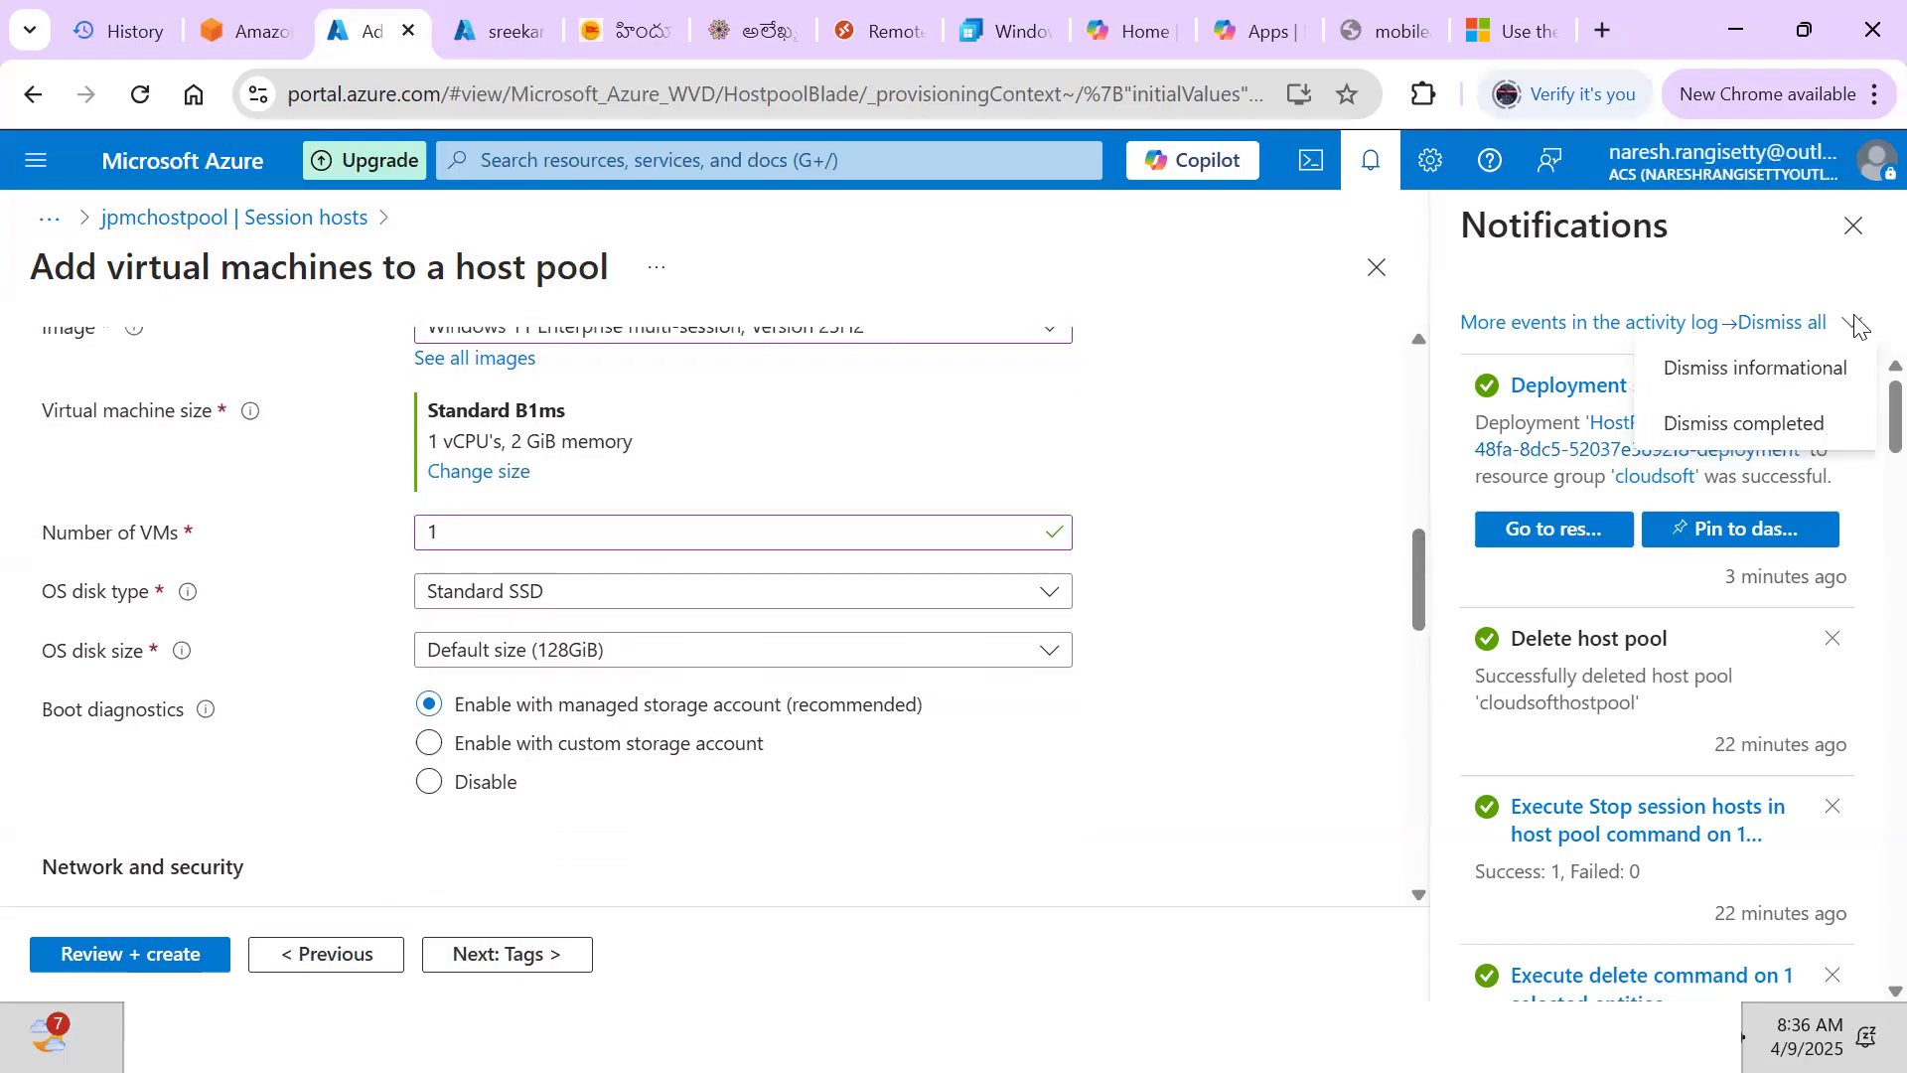
{"action": "left_click", "coordinate": [1800, 323]}
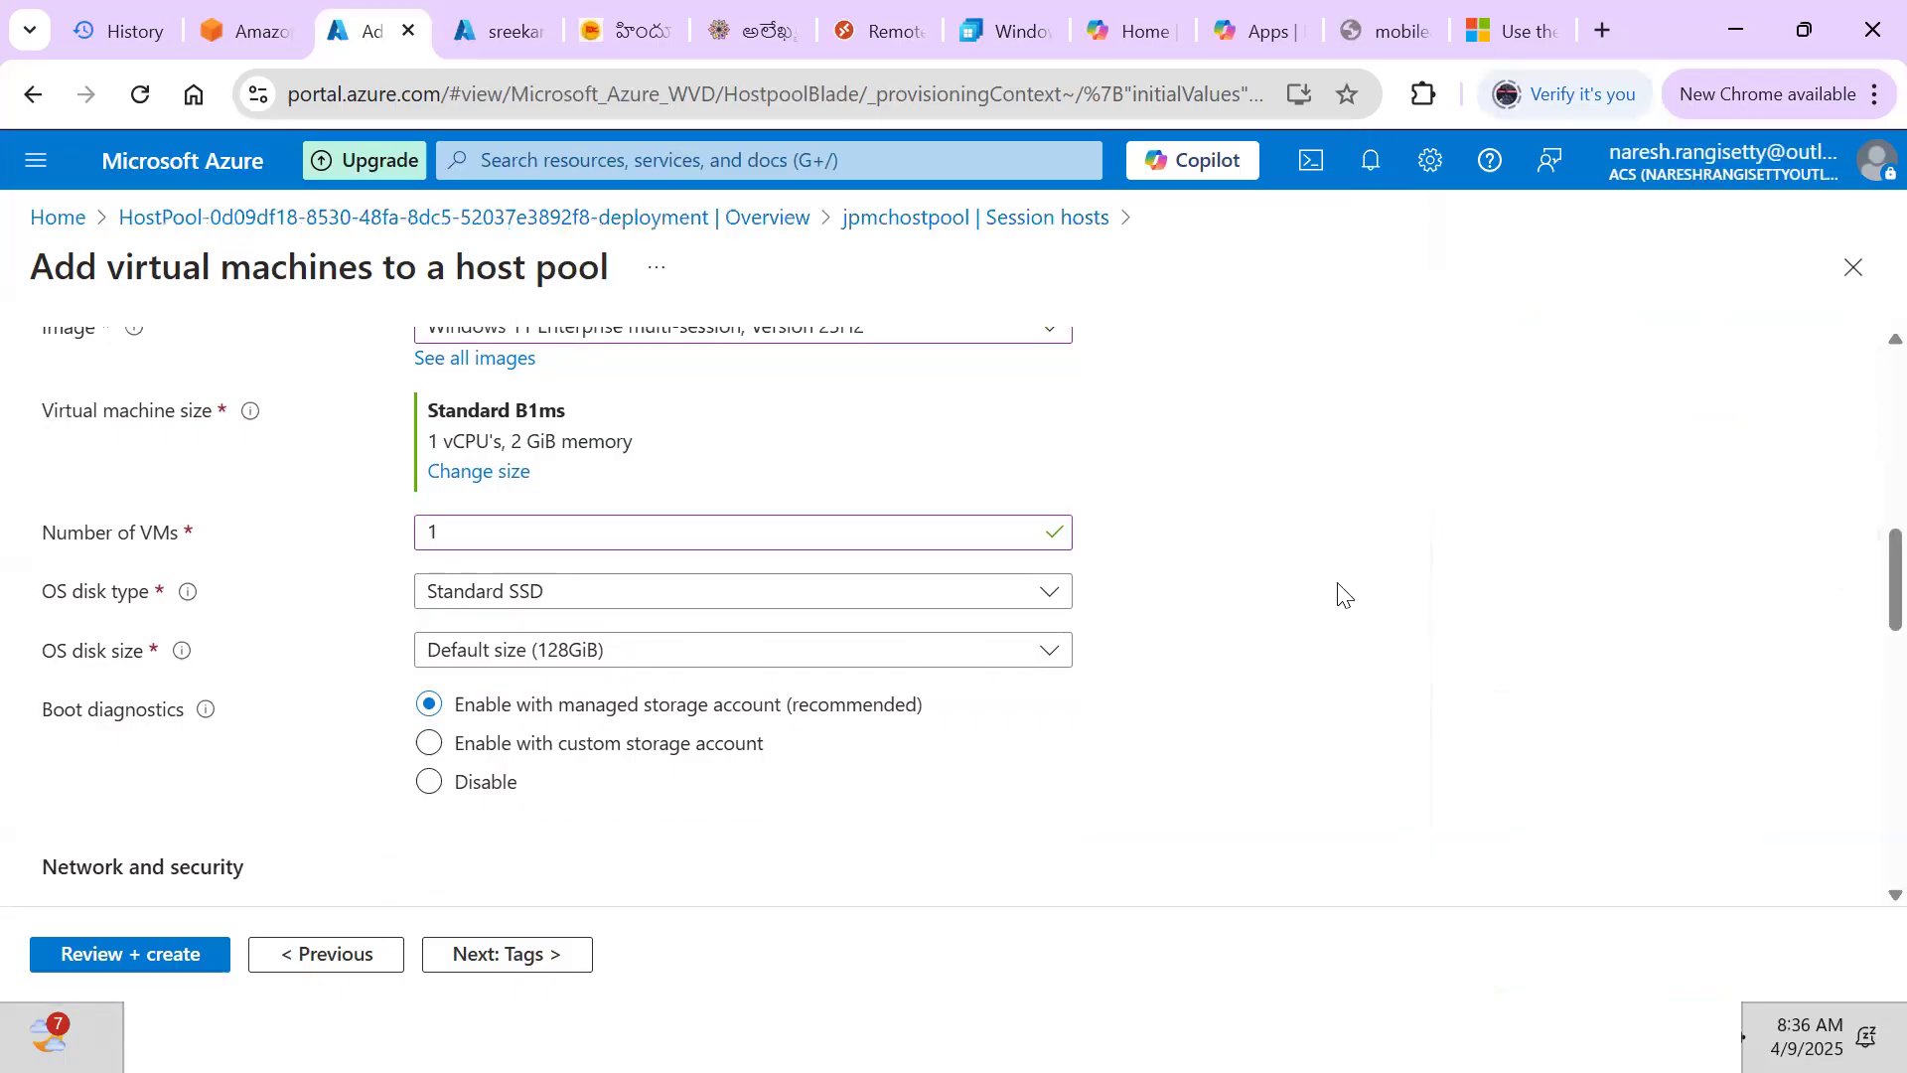
{"action": "scroll", "coordinate": [1148, 592], "scroll_direction": "down", "scroll_amount": 3}
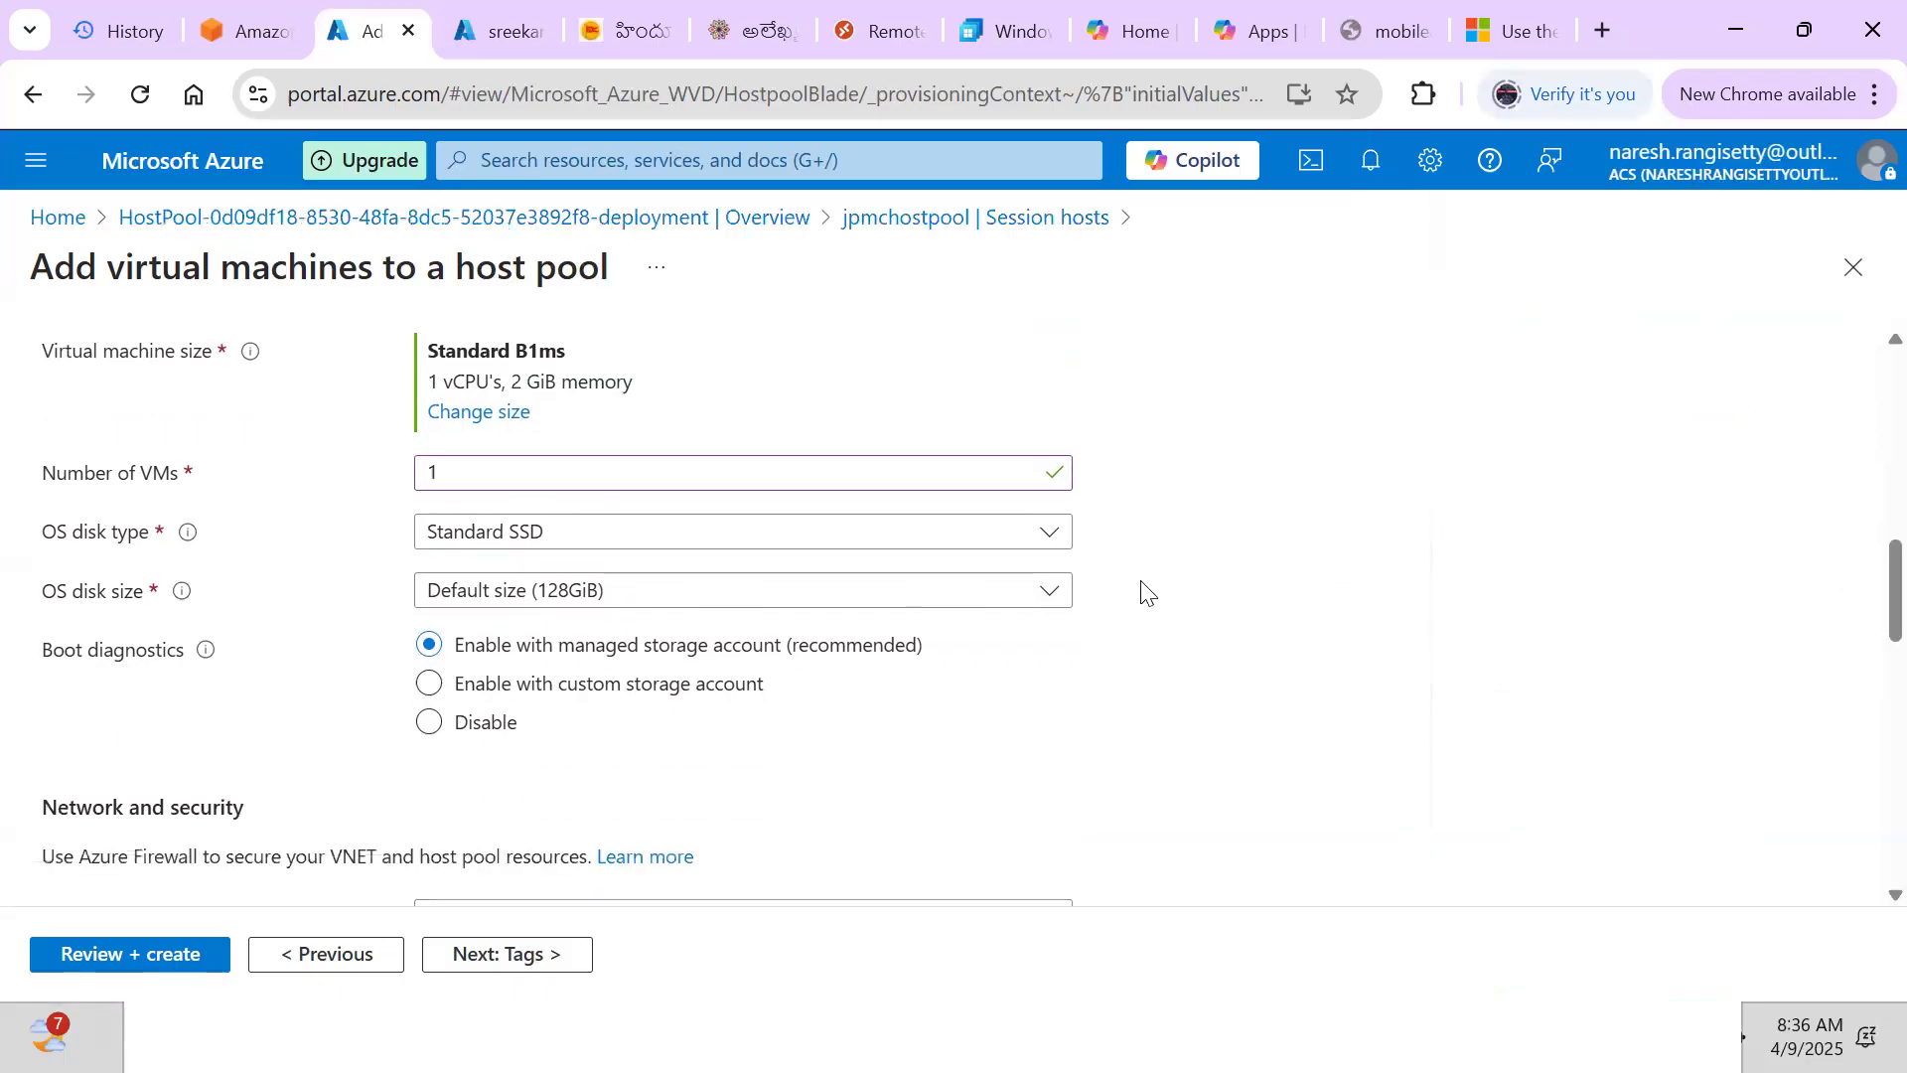
{"action": "scroll", "coordinate": [1142, 592], "scroll_direction": "down", "scroll_amount": 2}
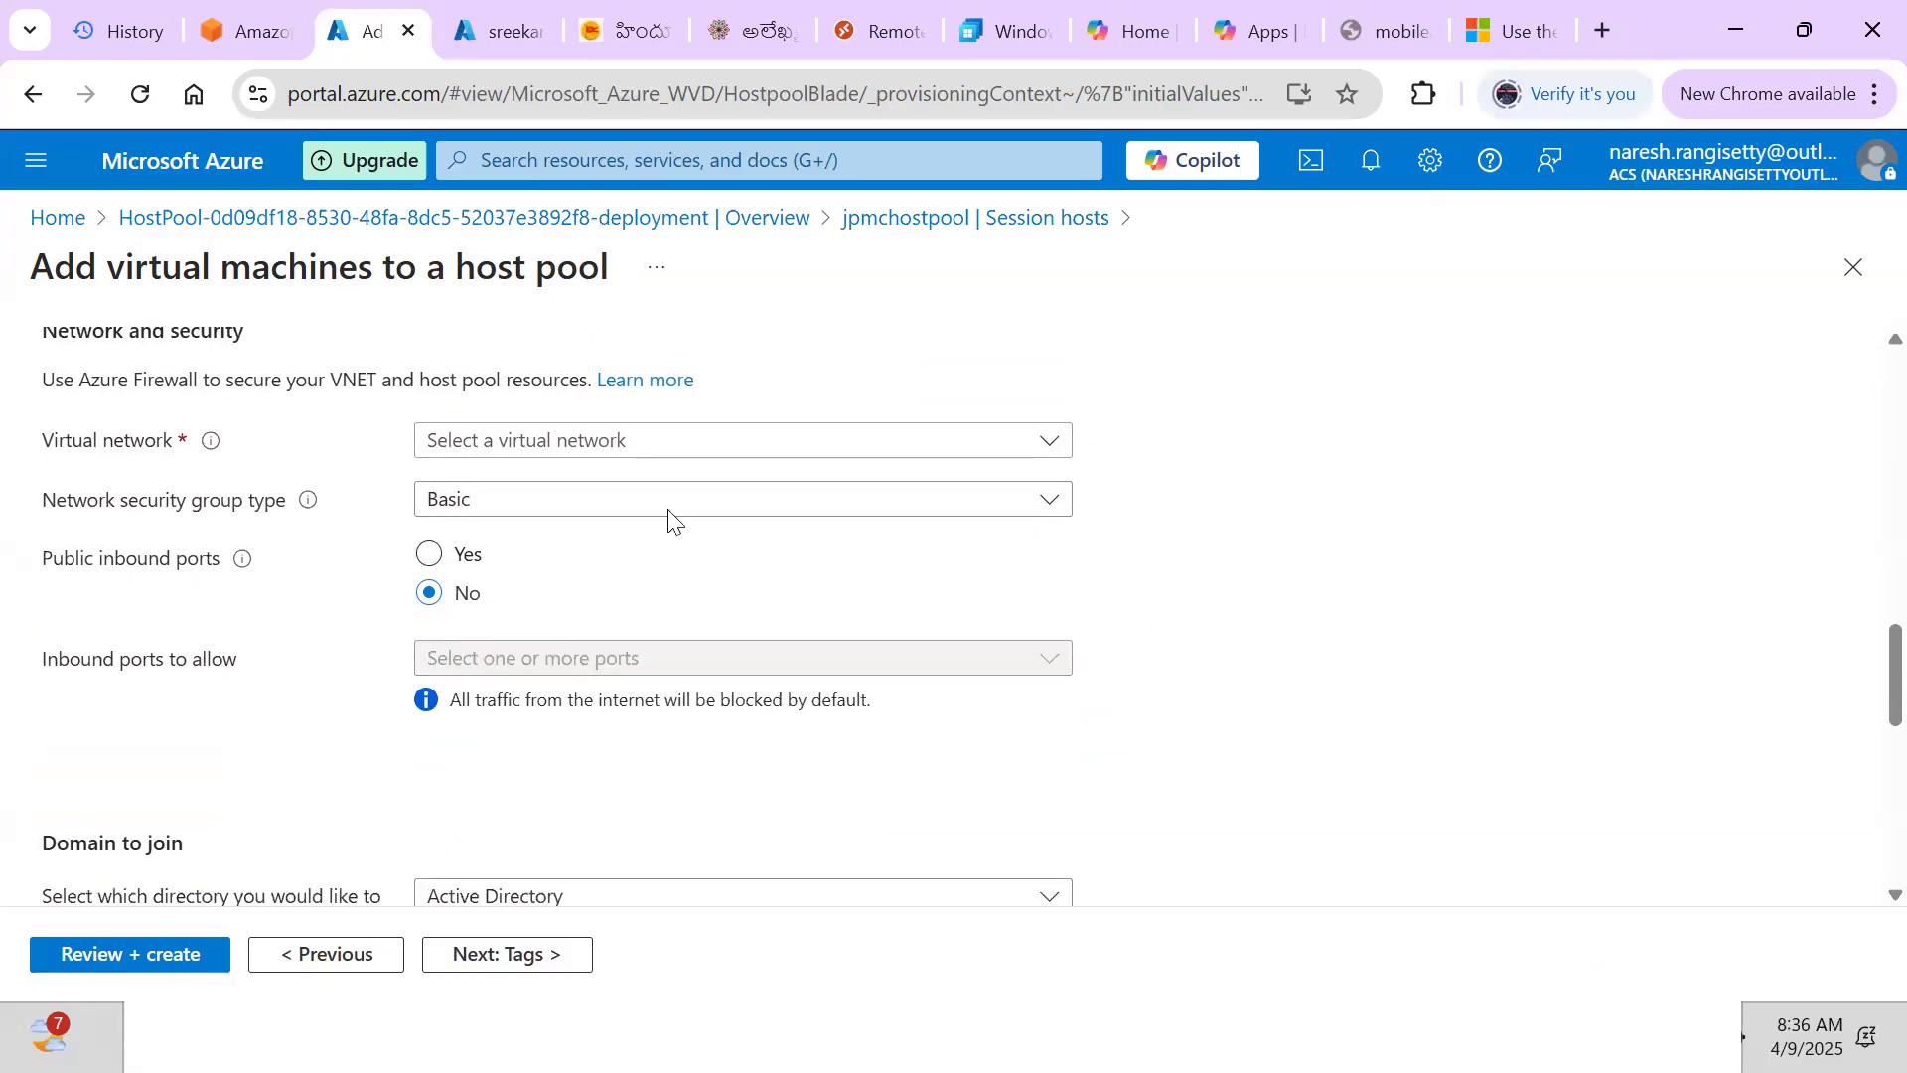
Connect the session hosts to the jpmcvnet virtual network's default subnet
{"action": "left_click", "coordinate": [602, 460]}
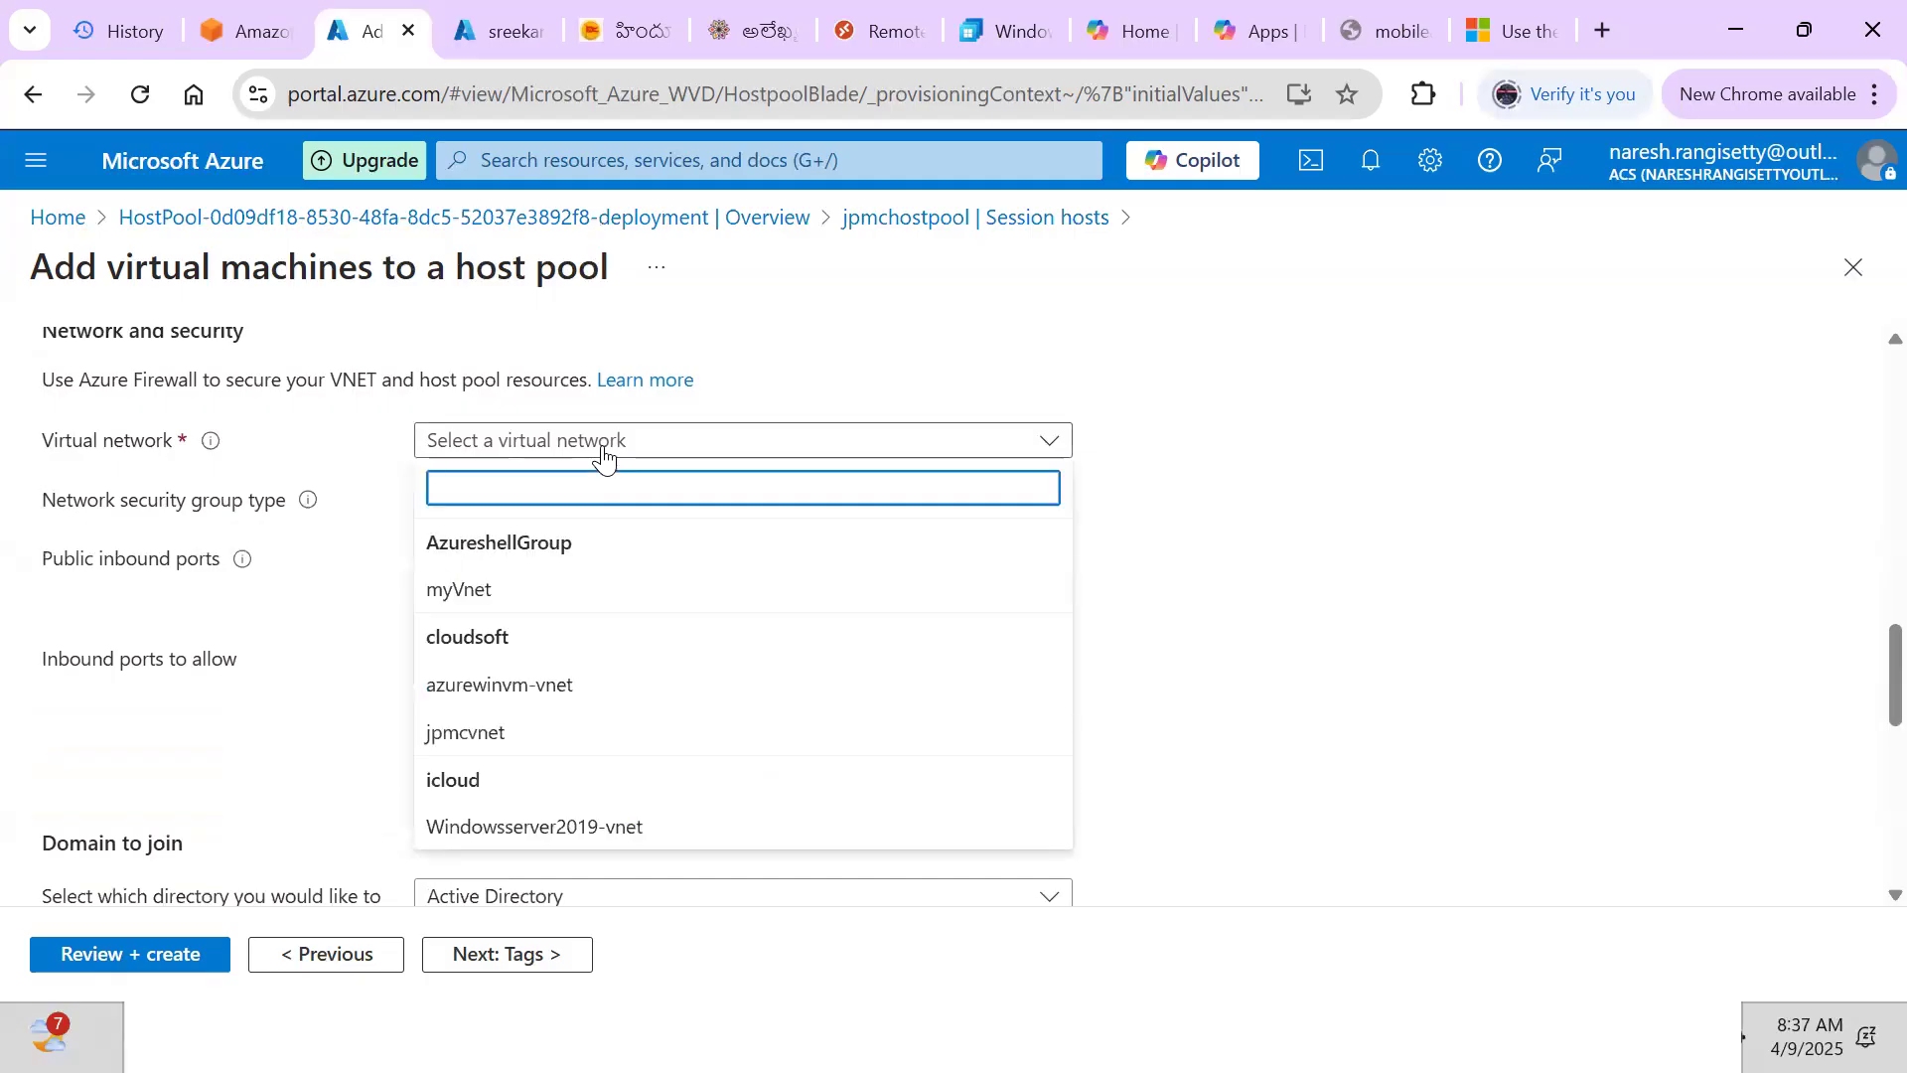
{"action": "left_click", "coordinate": [464, 732]}
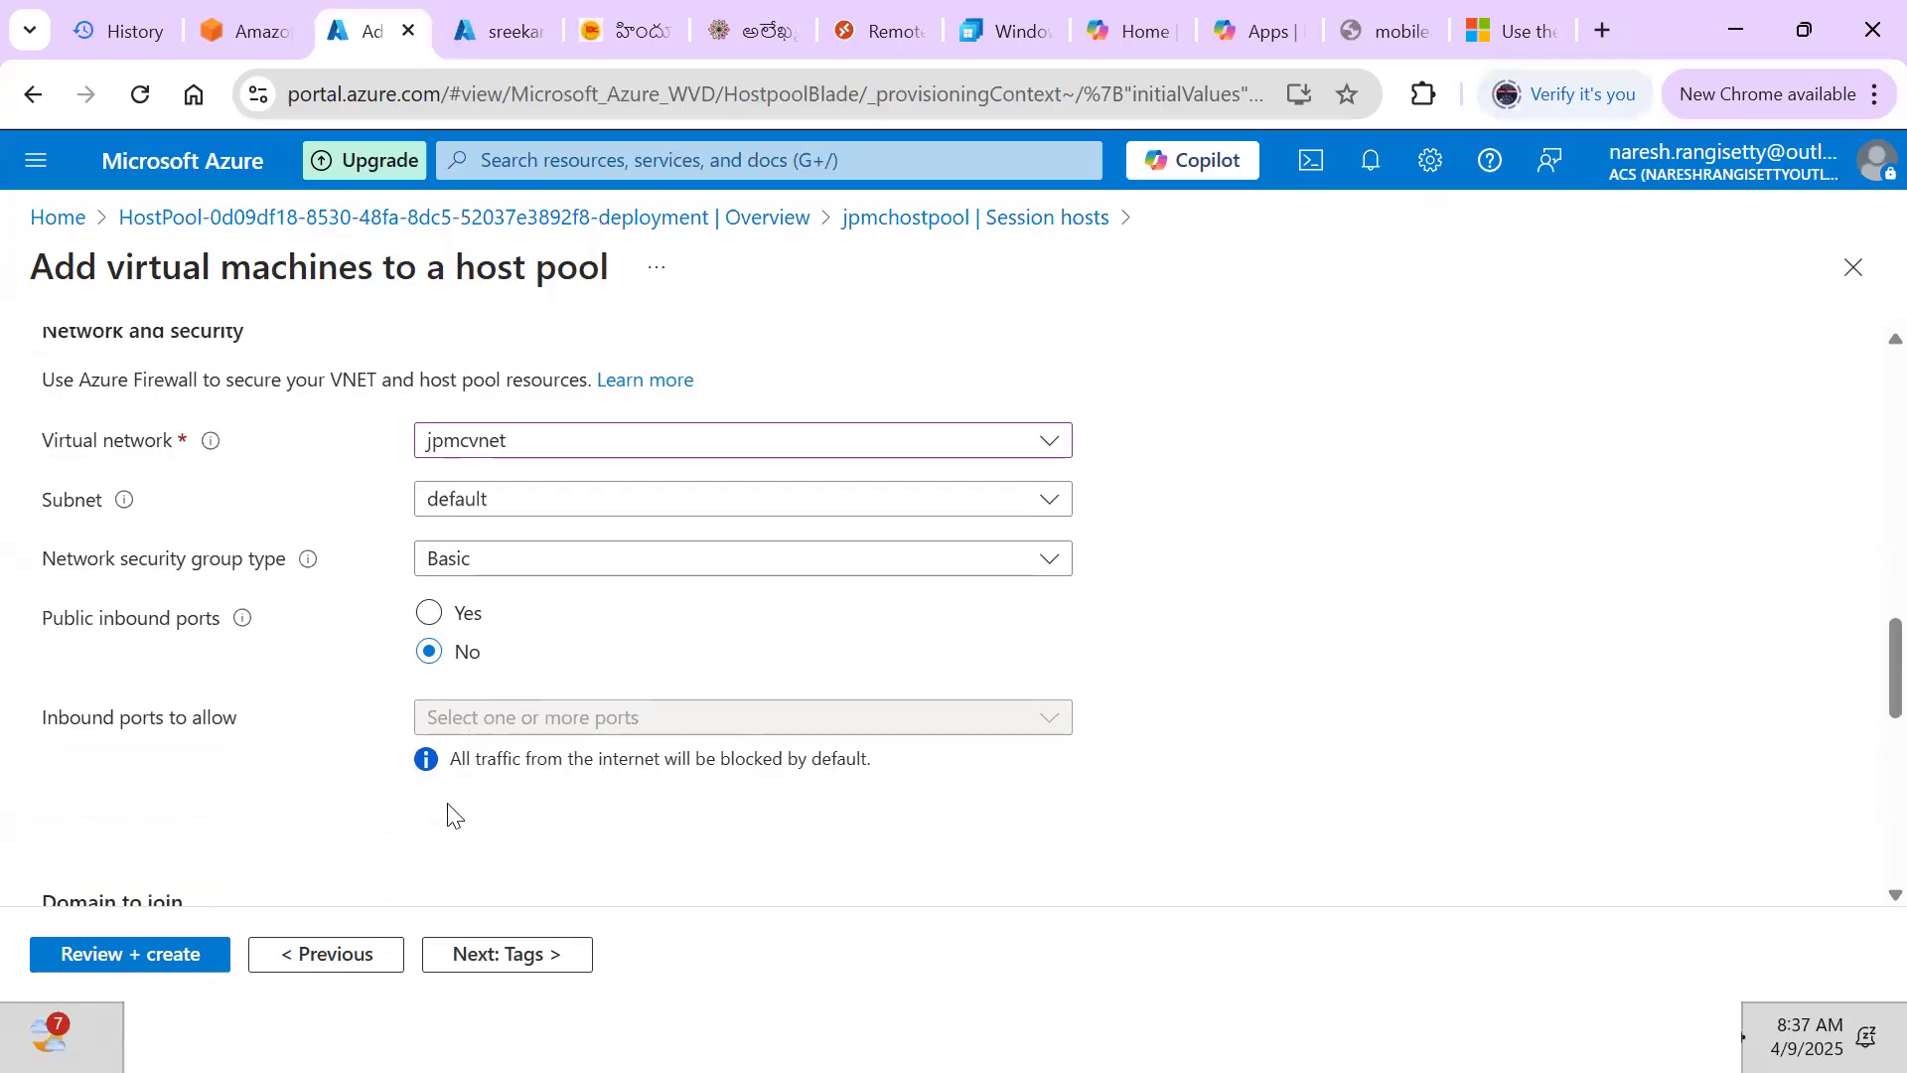
{"action": "left_click", "coordinate": [537, 504]}
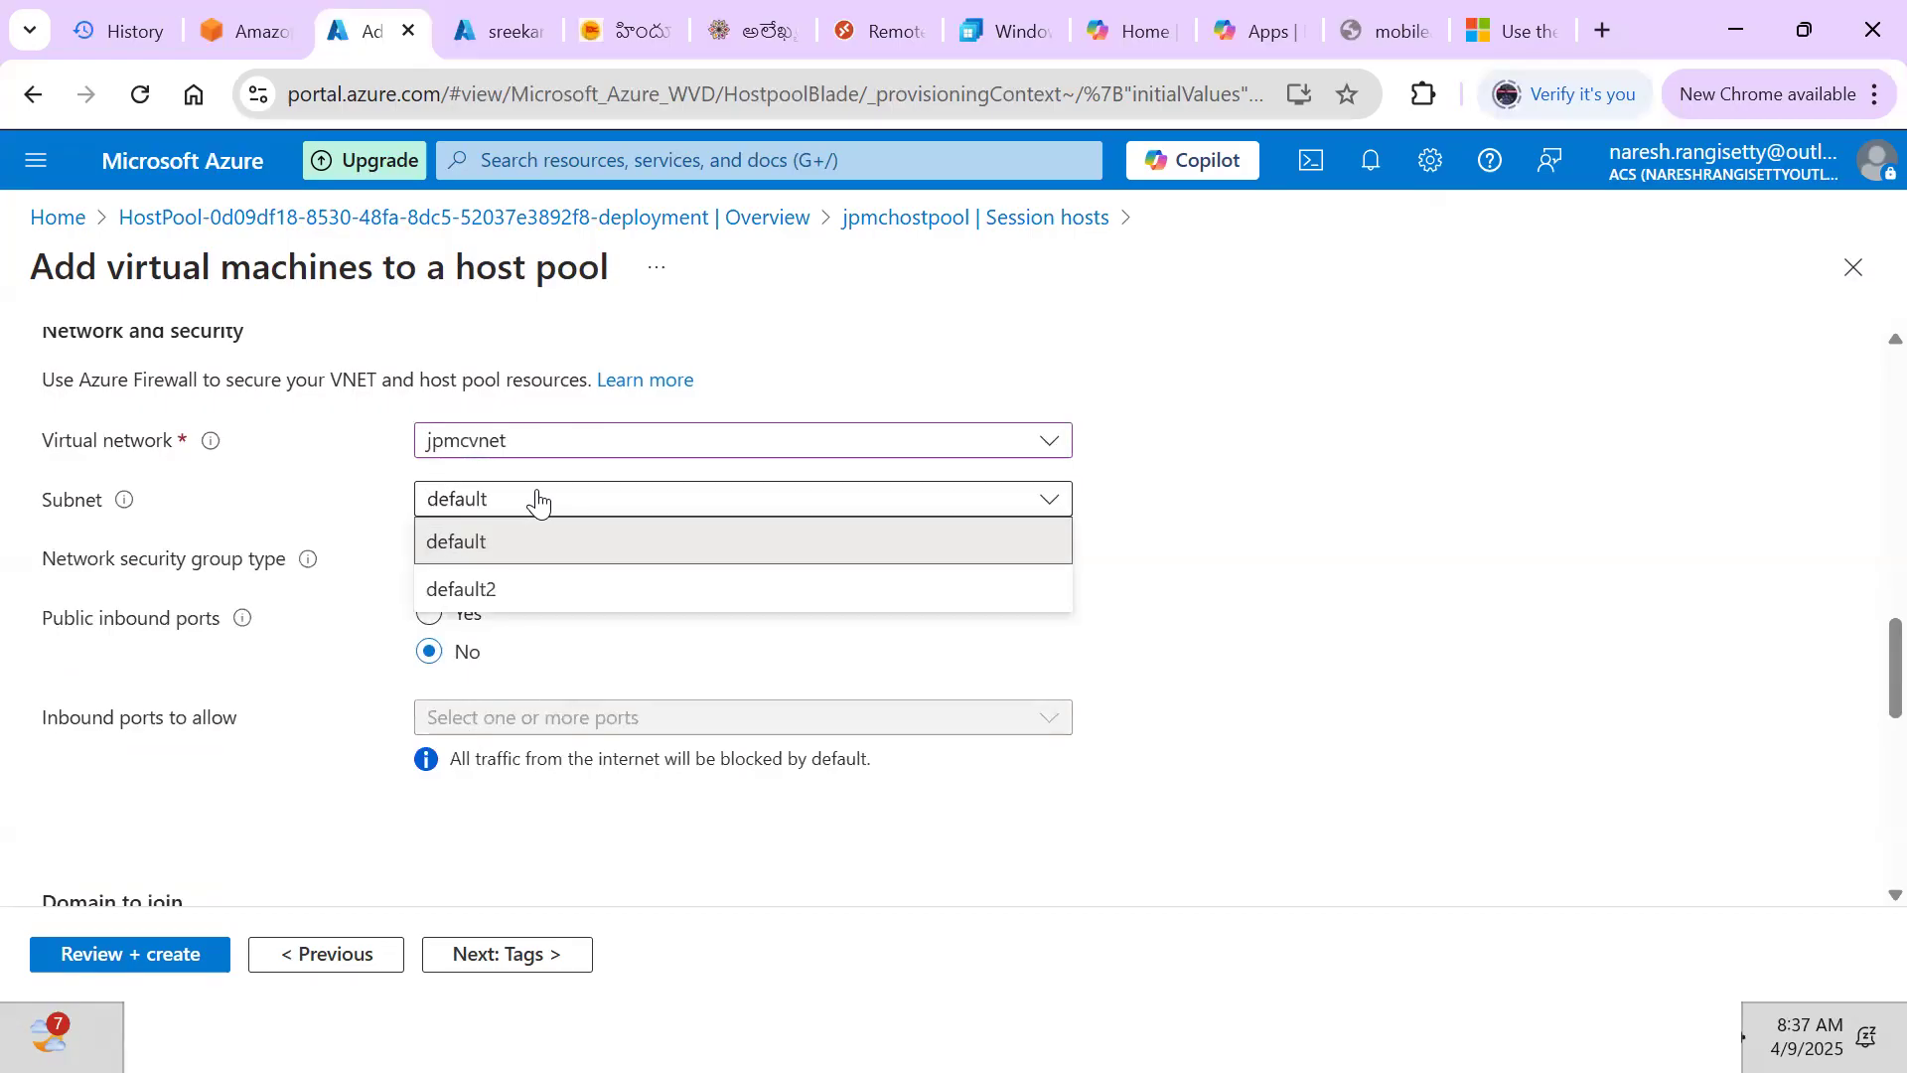
{"action": "left_click", "coordinate": [484, 541]}
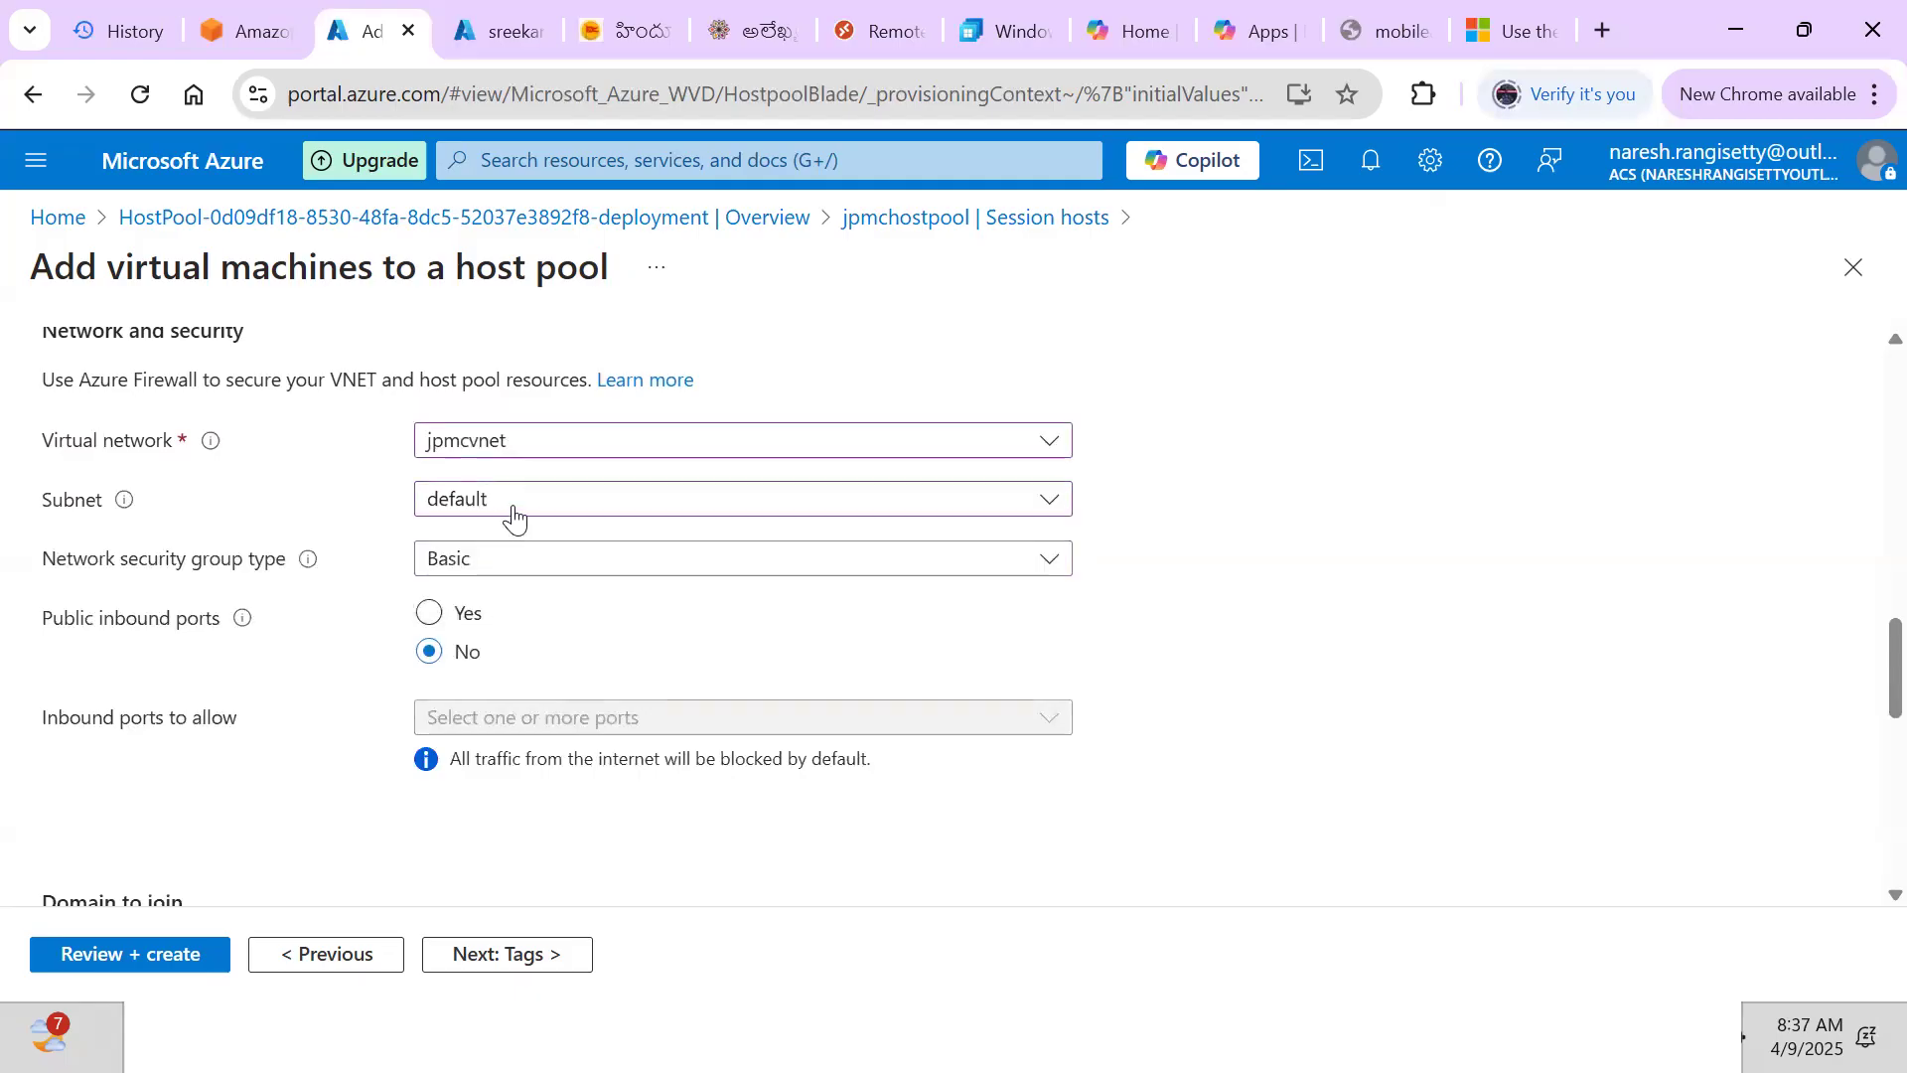
Allow public inbound ports, permitting only RDP (3389)
{"action": "left_click", "coordinate": [435, 616]}
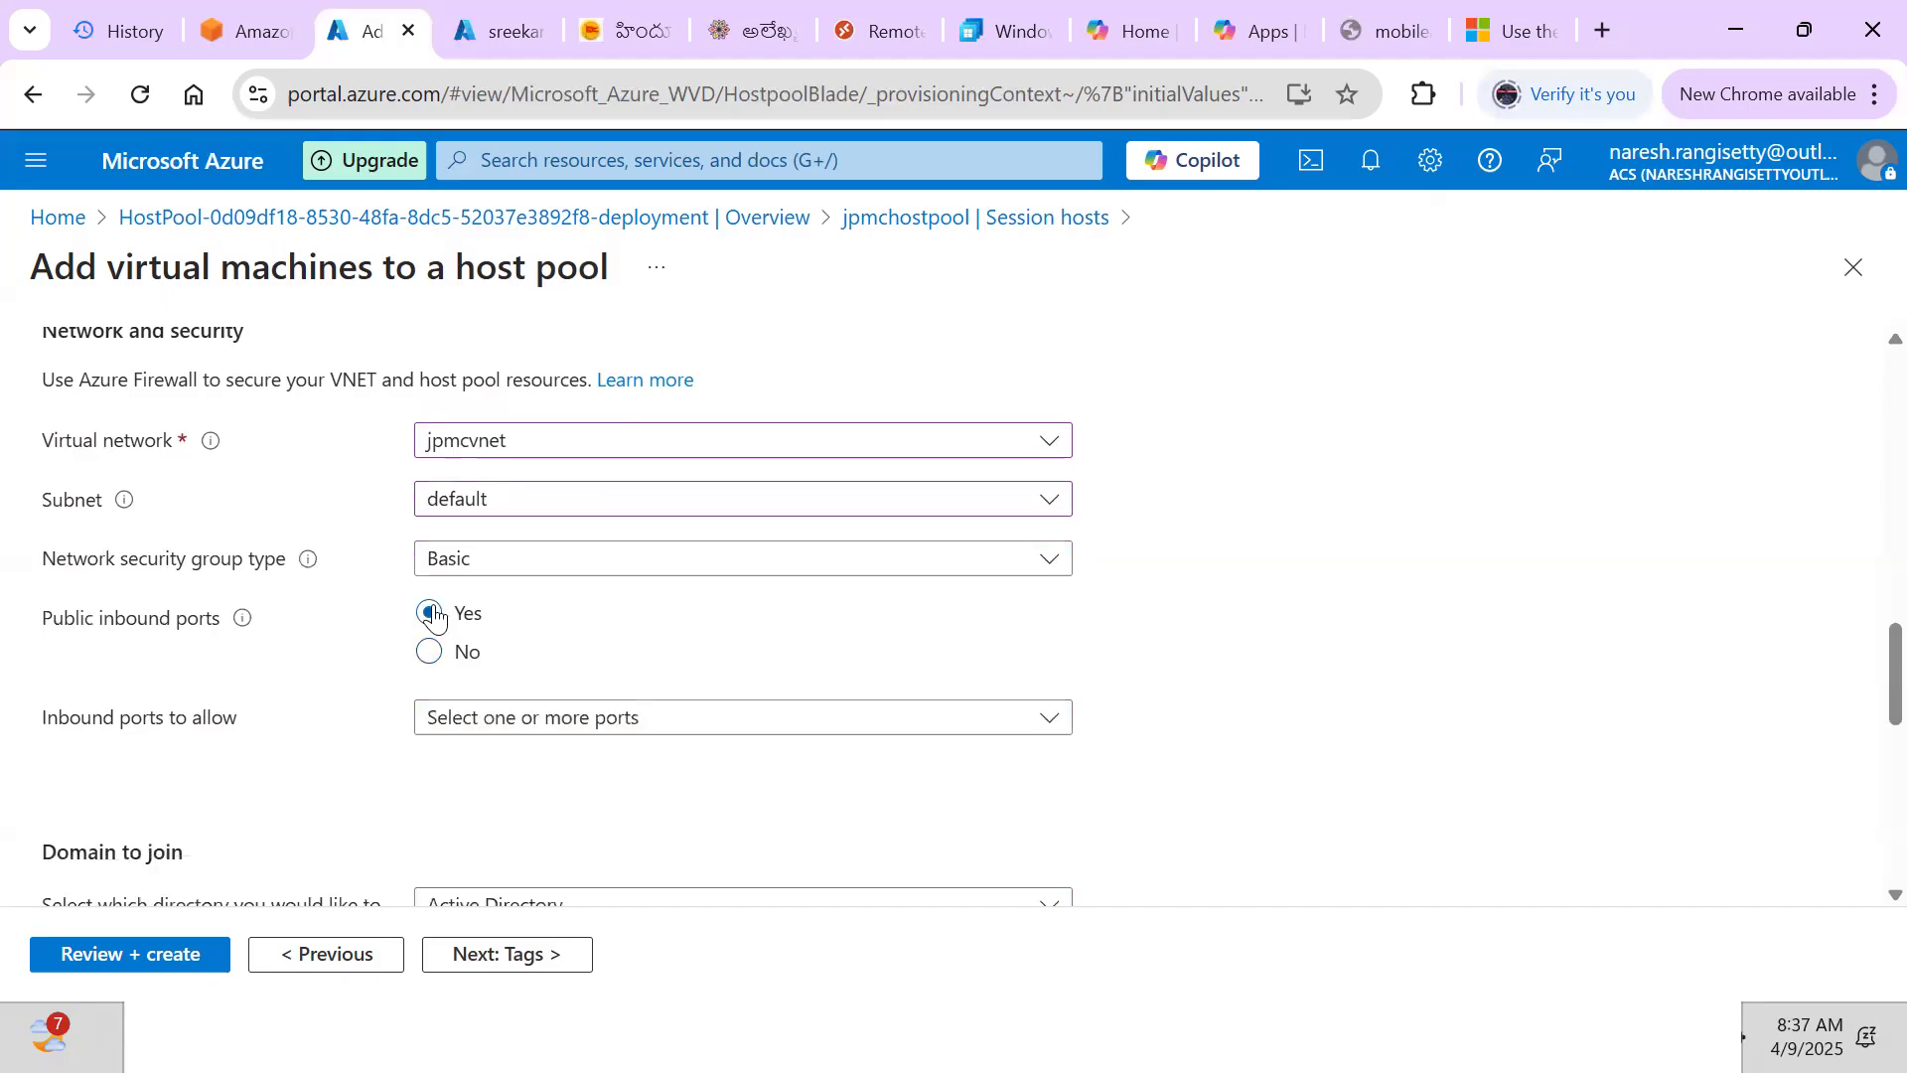
{"action": "left_click", "coordinate": [491, 712]}
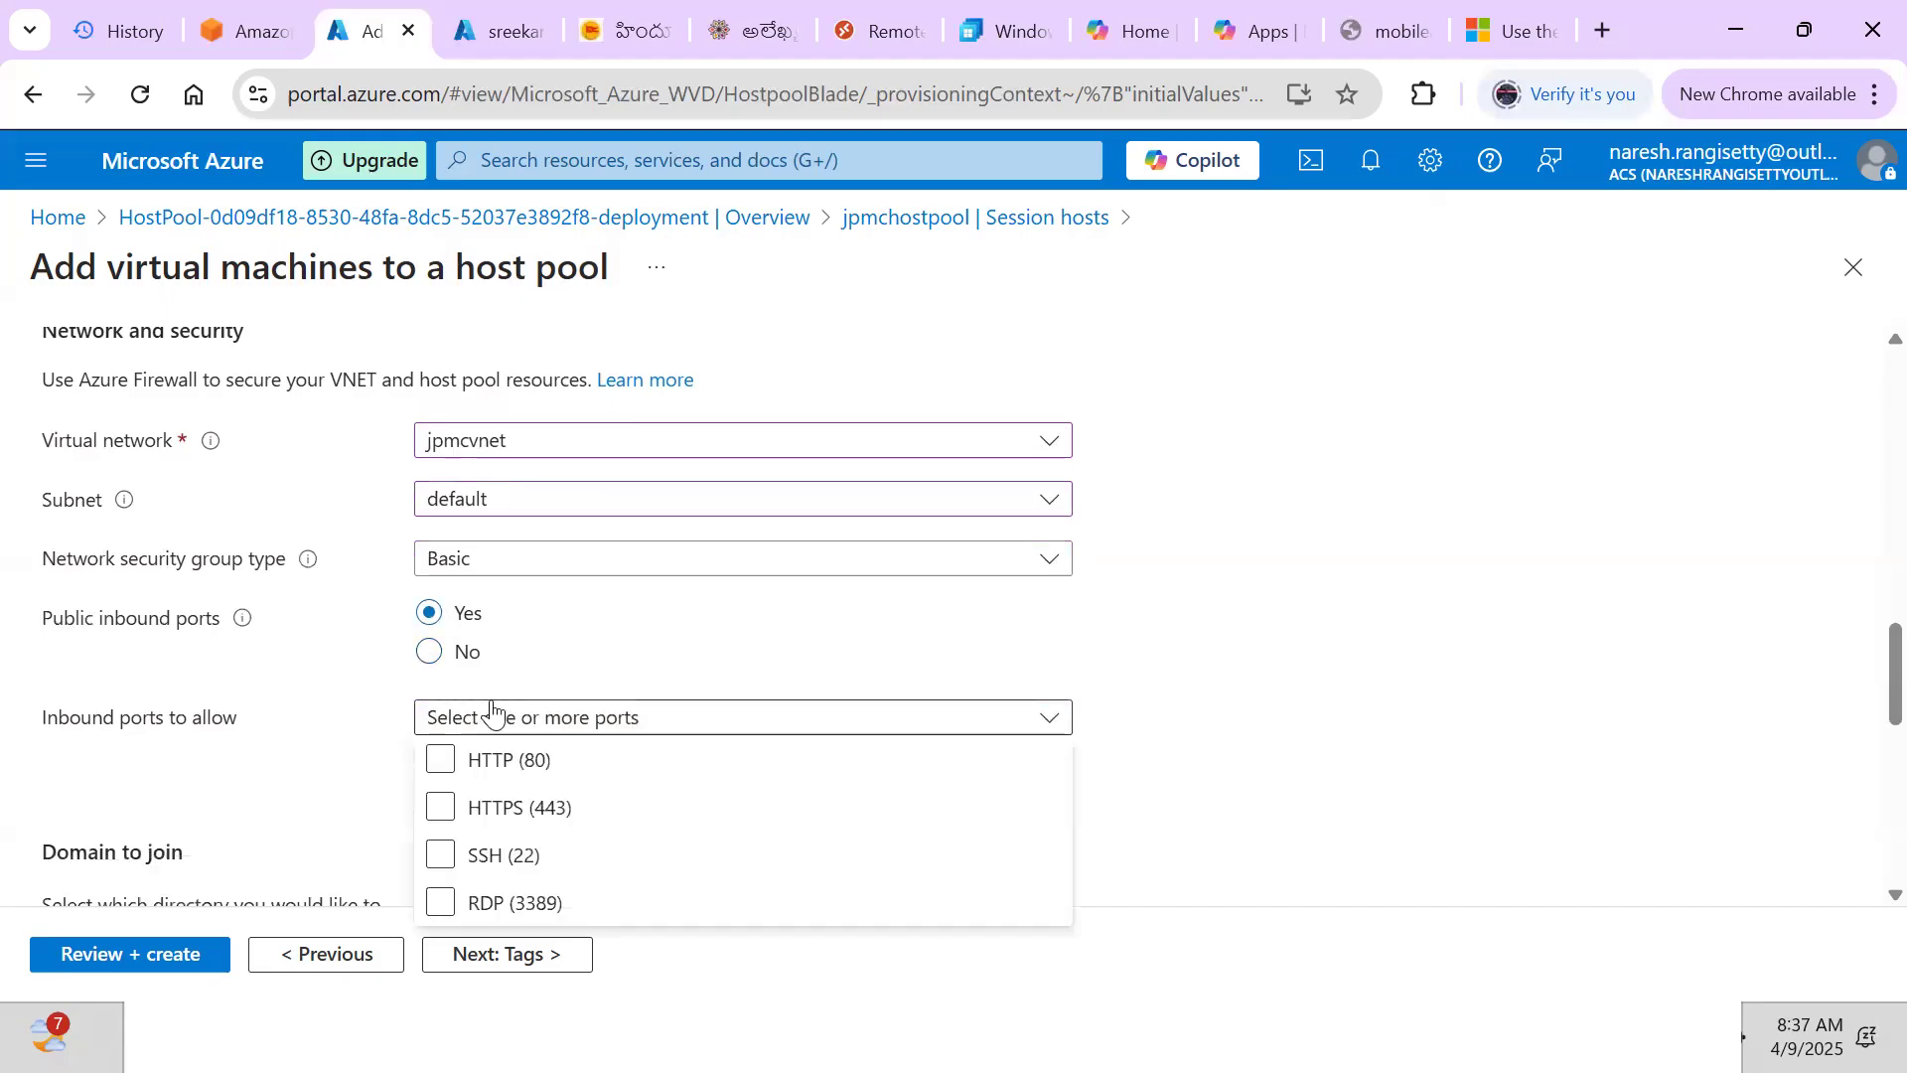
{"action": "left_click", "coordinate": [441, 902]}
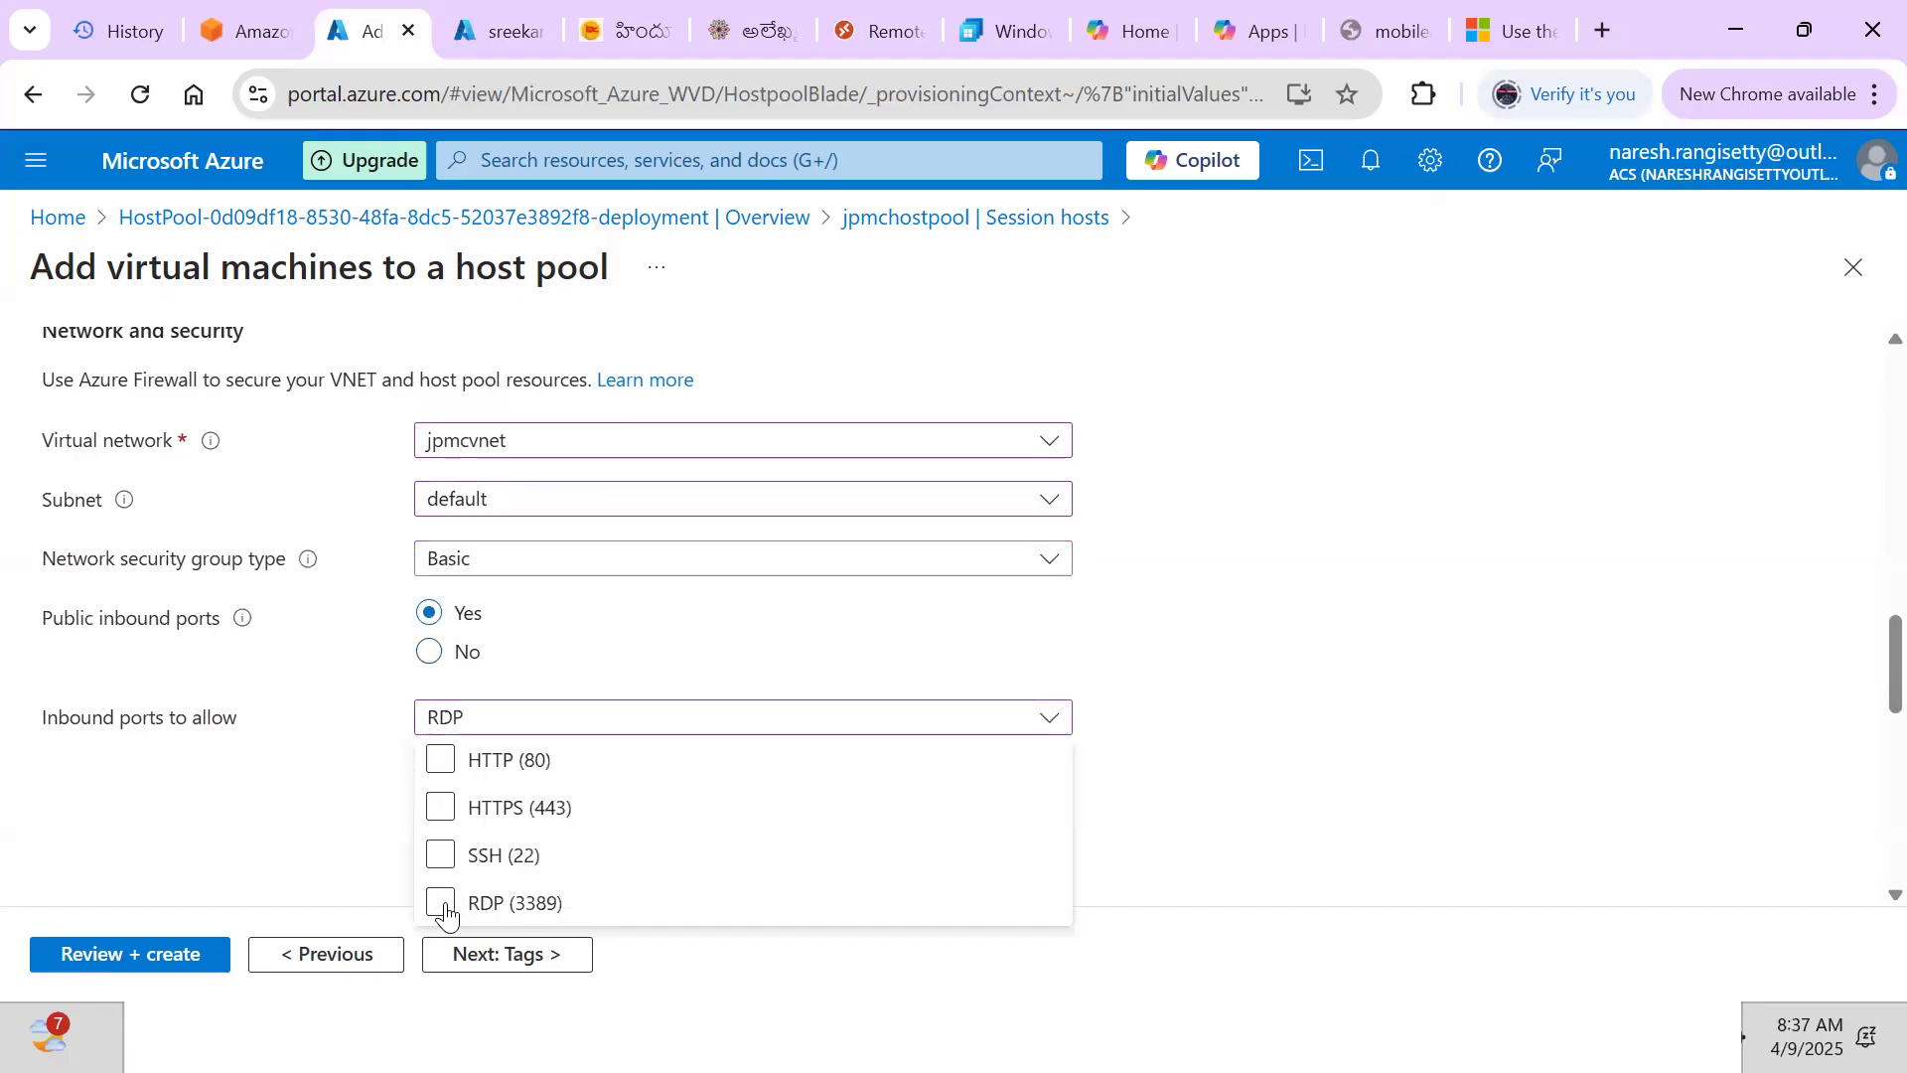
{"action": "left_click", "coordinate": [1119, 804]}
Join the session hosts to Microsoft Entra ID, leaving Intune enrollment at No
{"action": "scroll", "coordinate": [1120, 804], "scroll_direction": "down", "scroll_amount": 1}
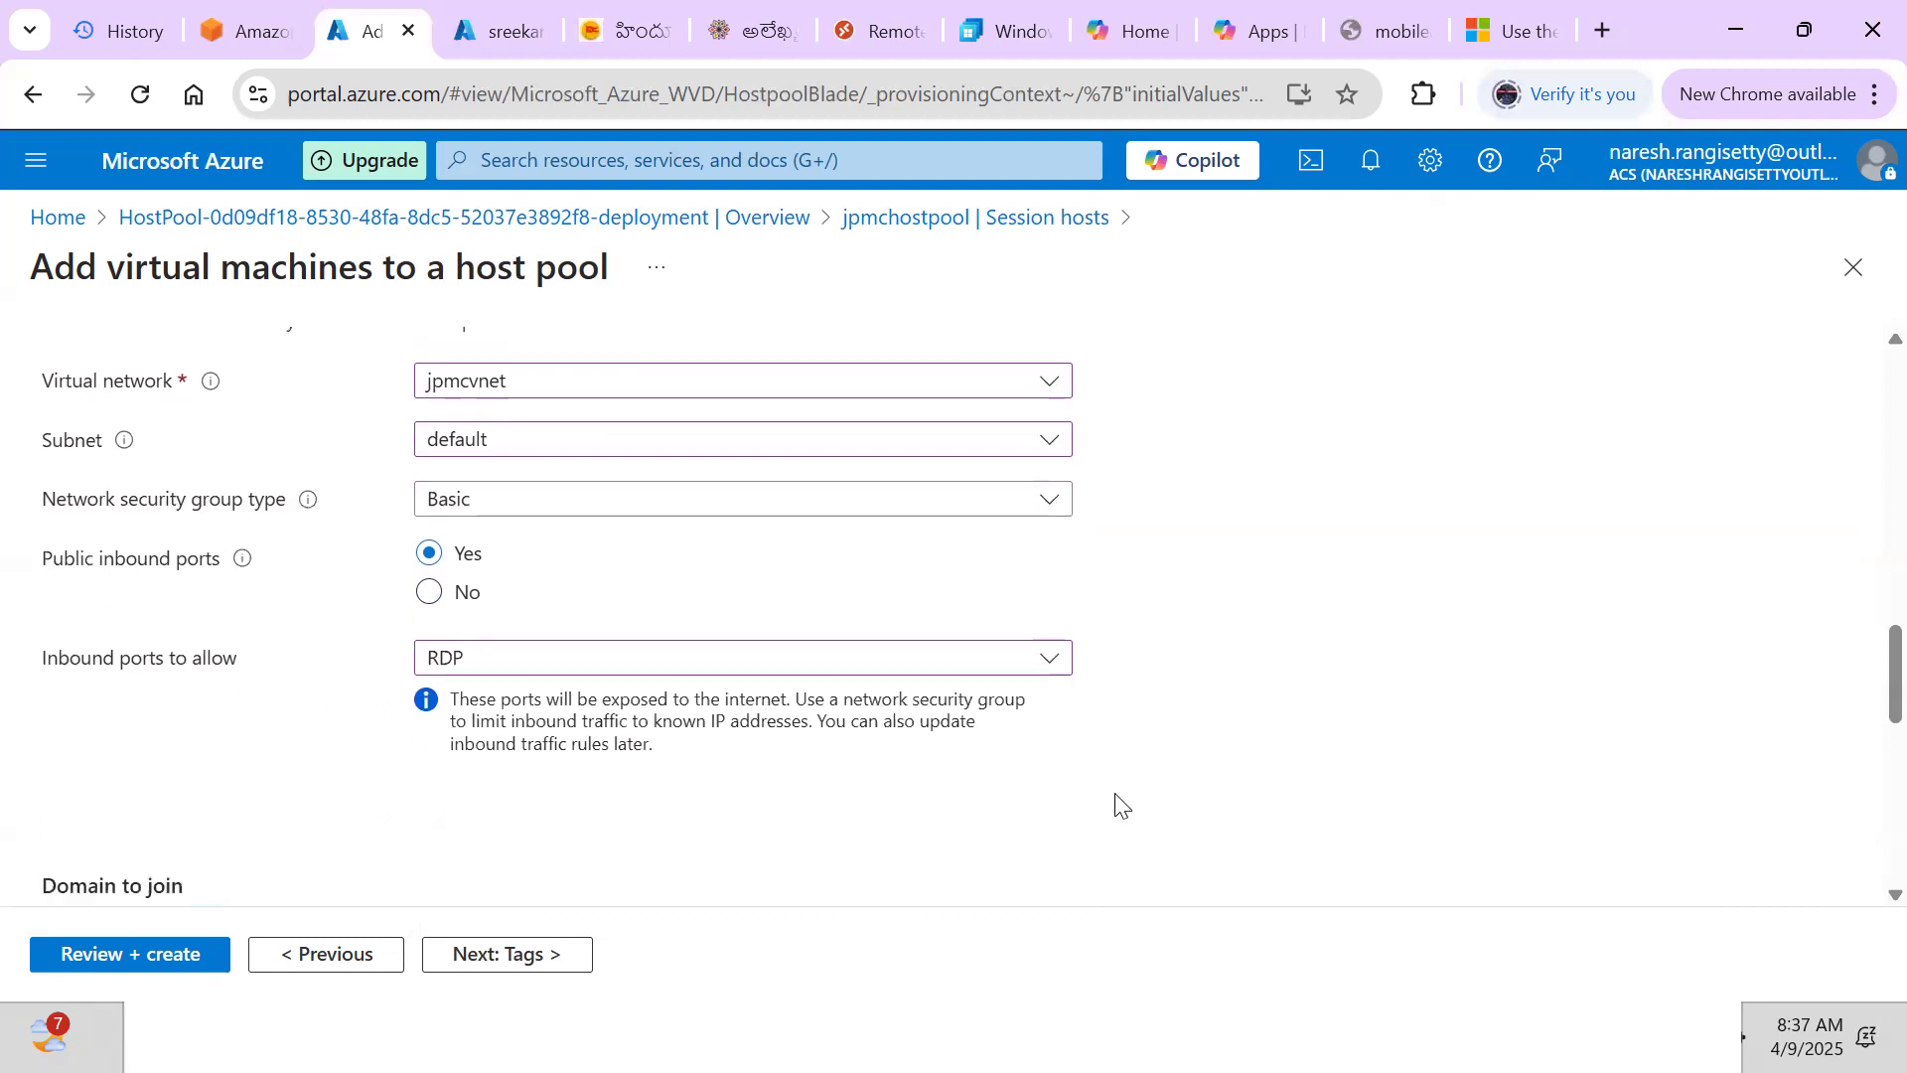
{"action": "scroll", "coordinate": [1119, 803], "scroll_direction": "down", "scroll_amount": 3}
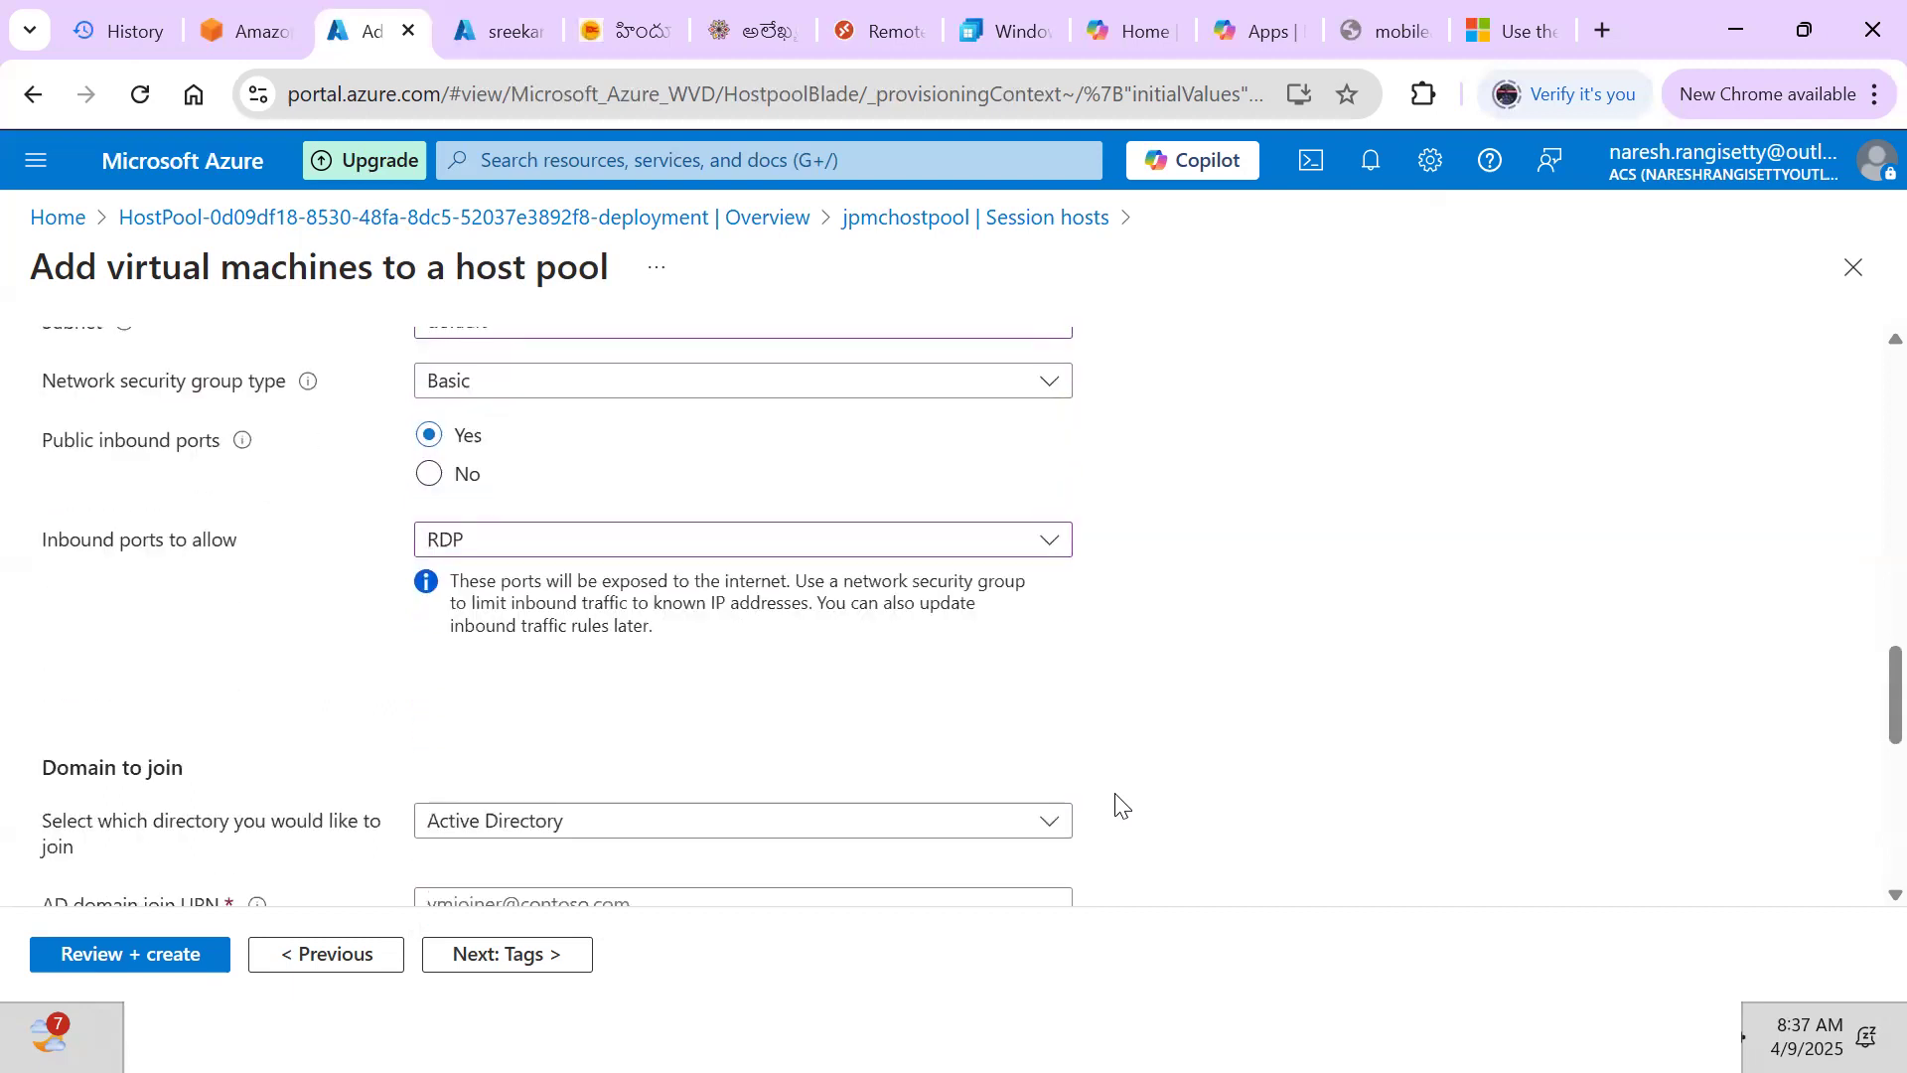
{"action": "scroll", "coordinate": [1120, 804], "scroll_direction": "down", "scroll_amount": 2}
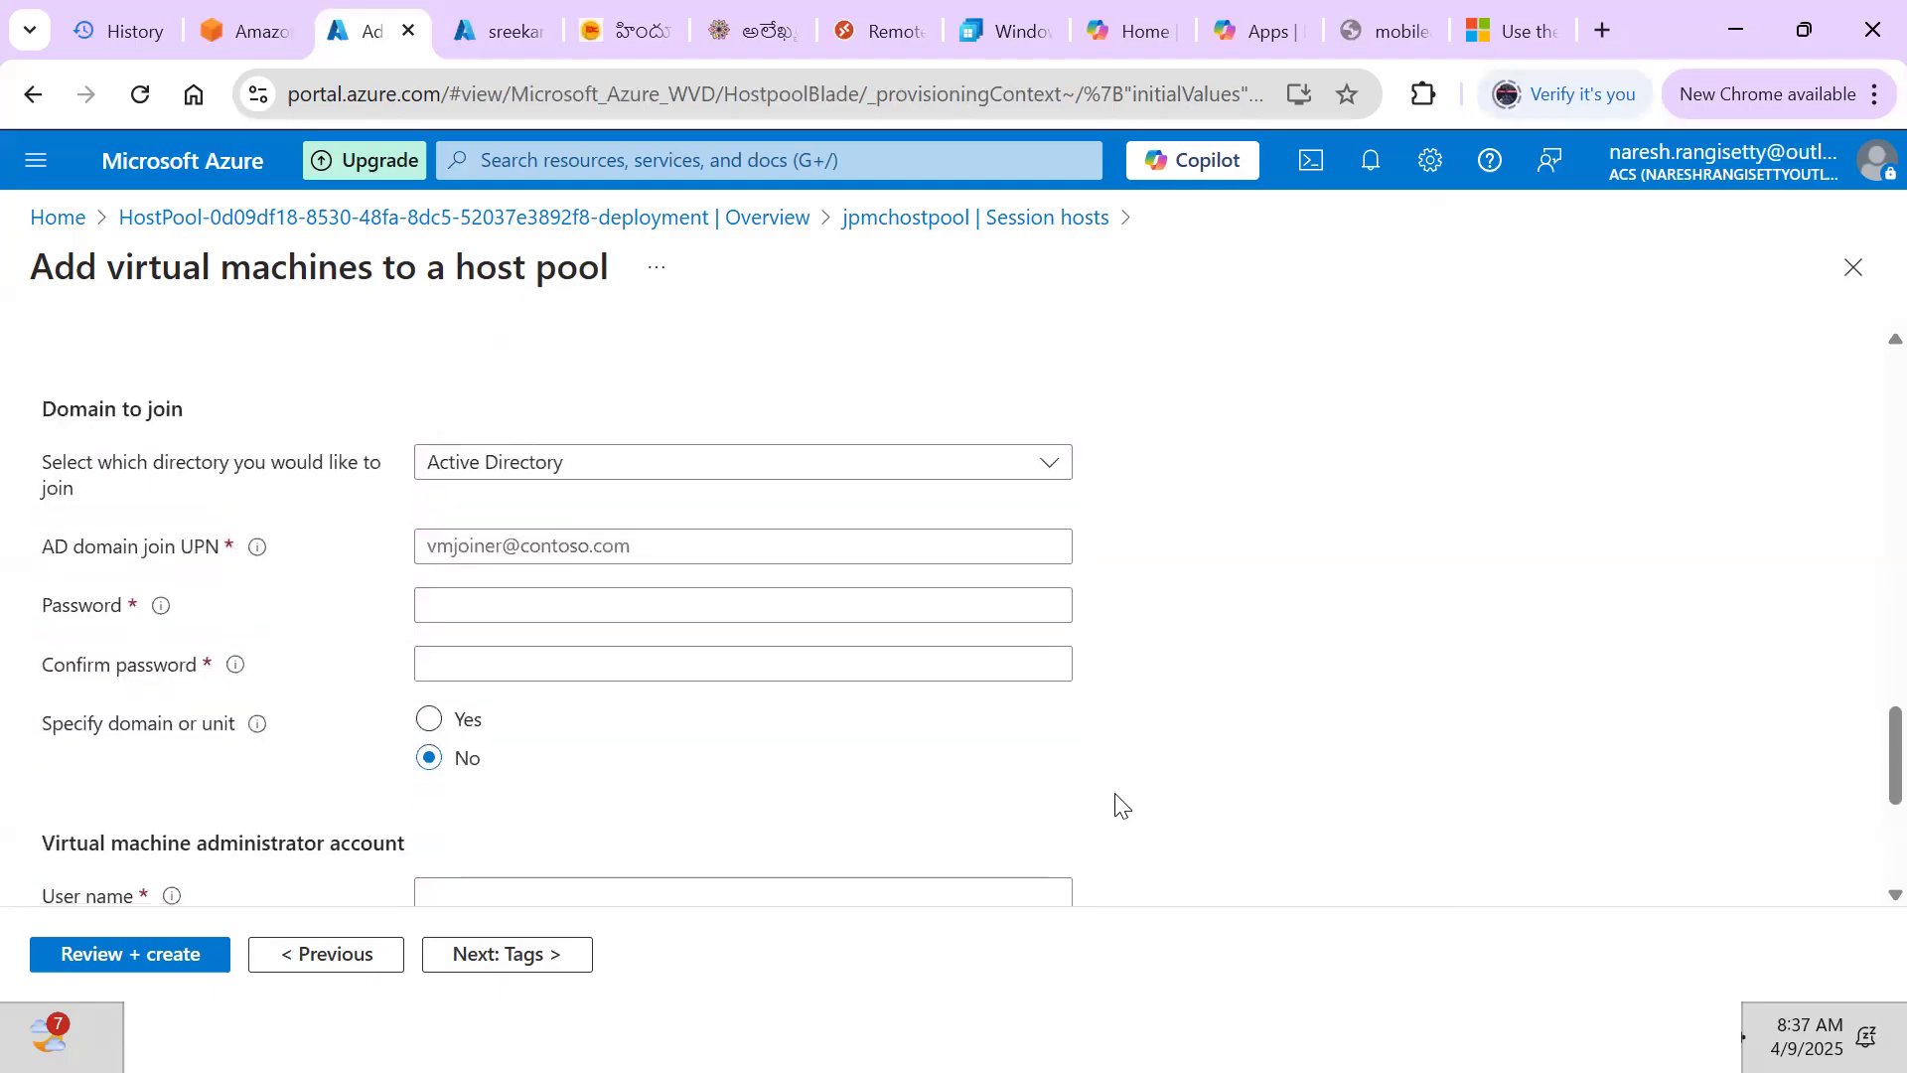
{"action": "left_click", "coordinate": [635, 481]}
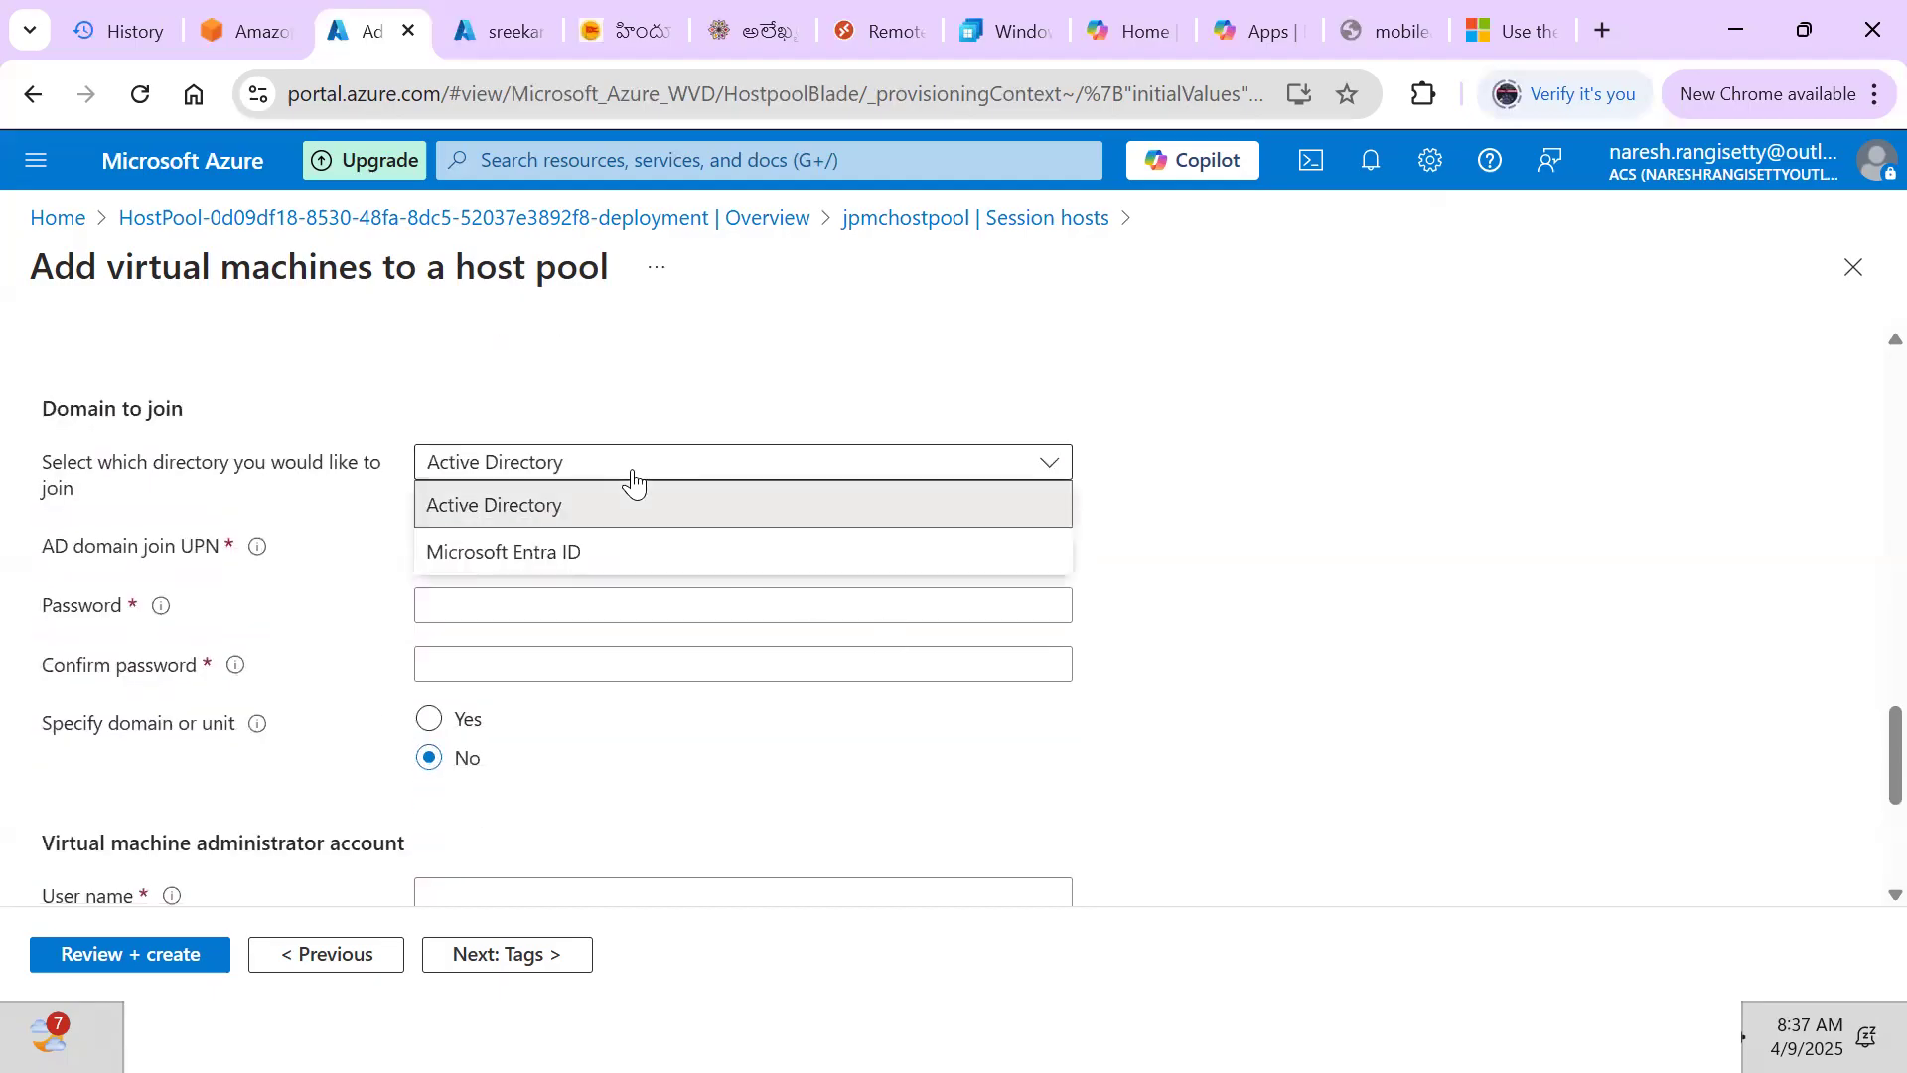
{"action": "left_click", "coordinate": [529, 556]}
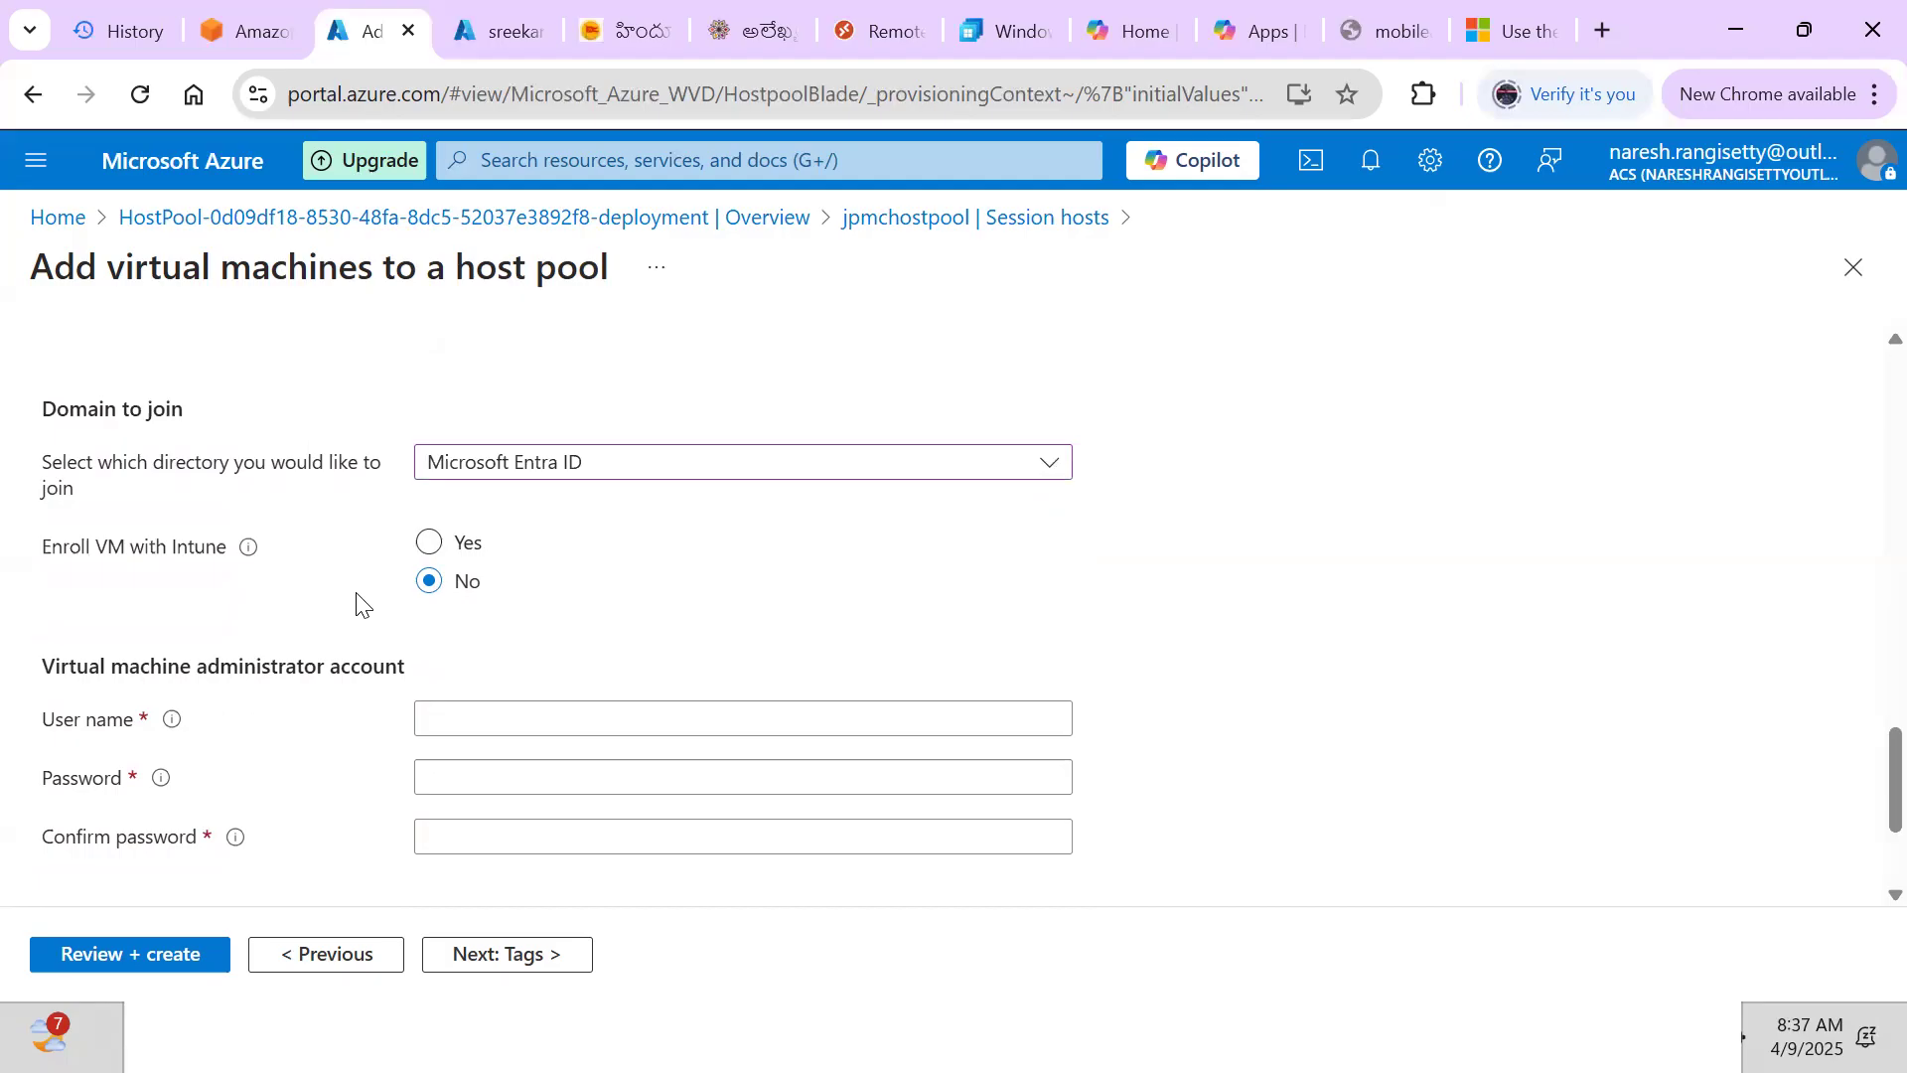
{"action": "left_click", "coordinate": [489, 725]}
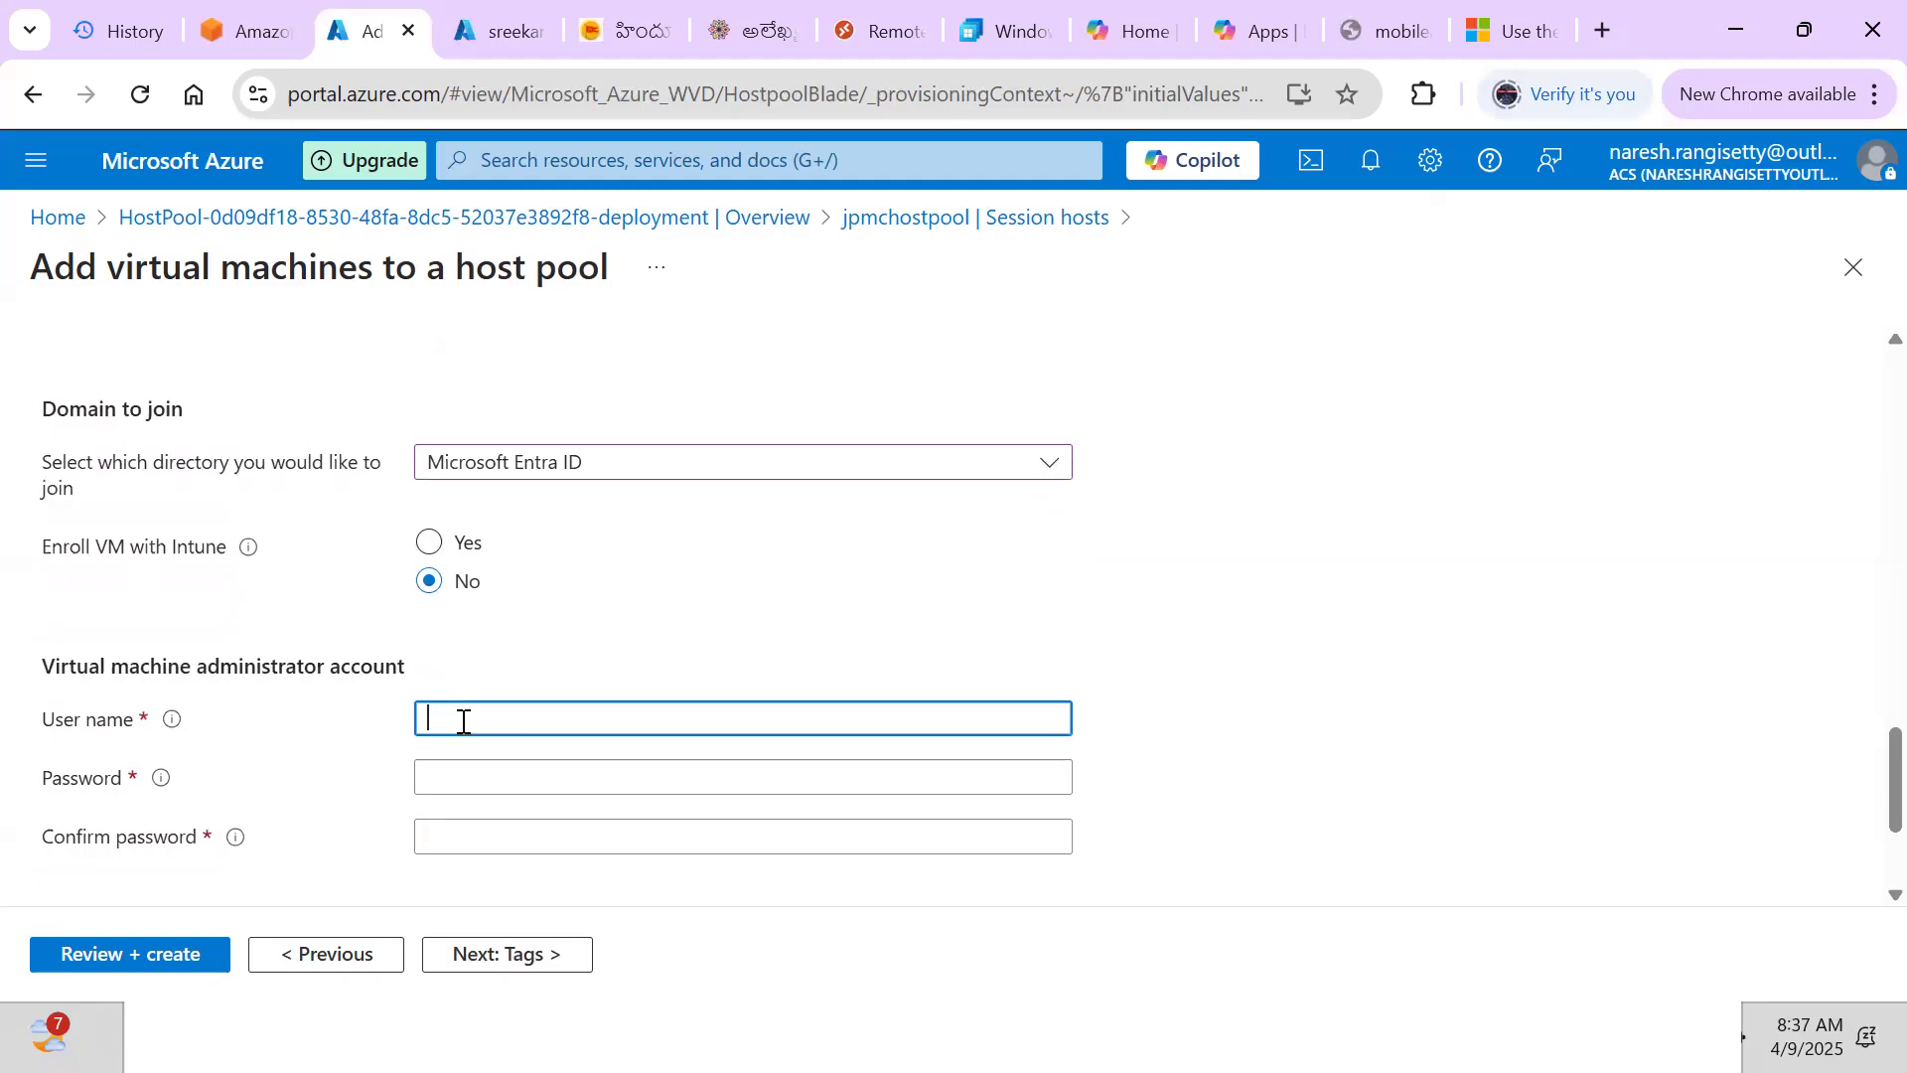
Set the VM admin user name to azureuser, then enter and confirm the admin password
{"action": "key", "text": "Tab"}
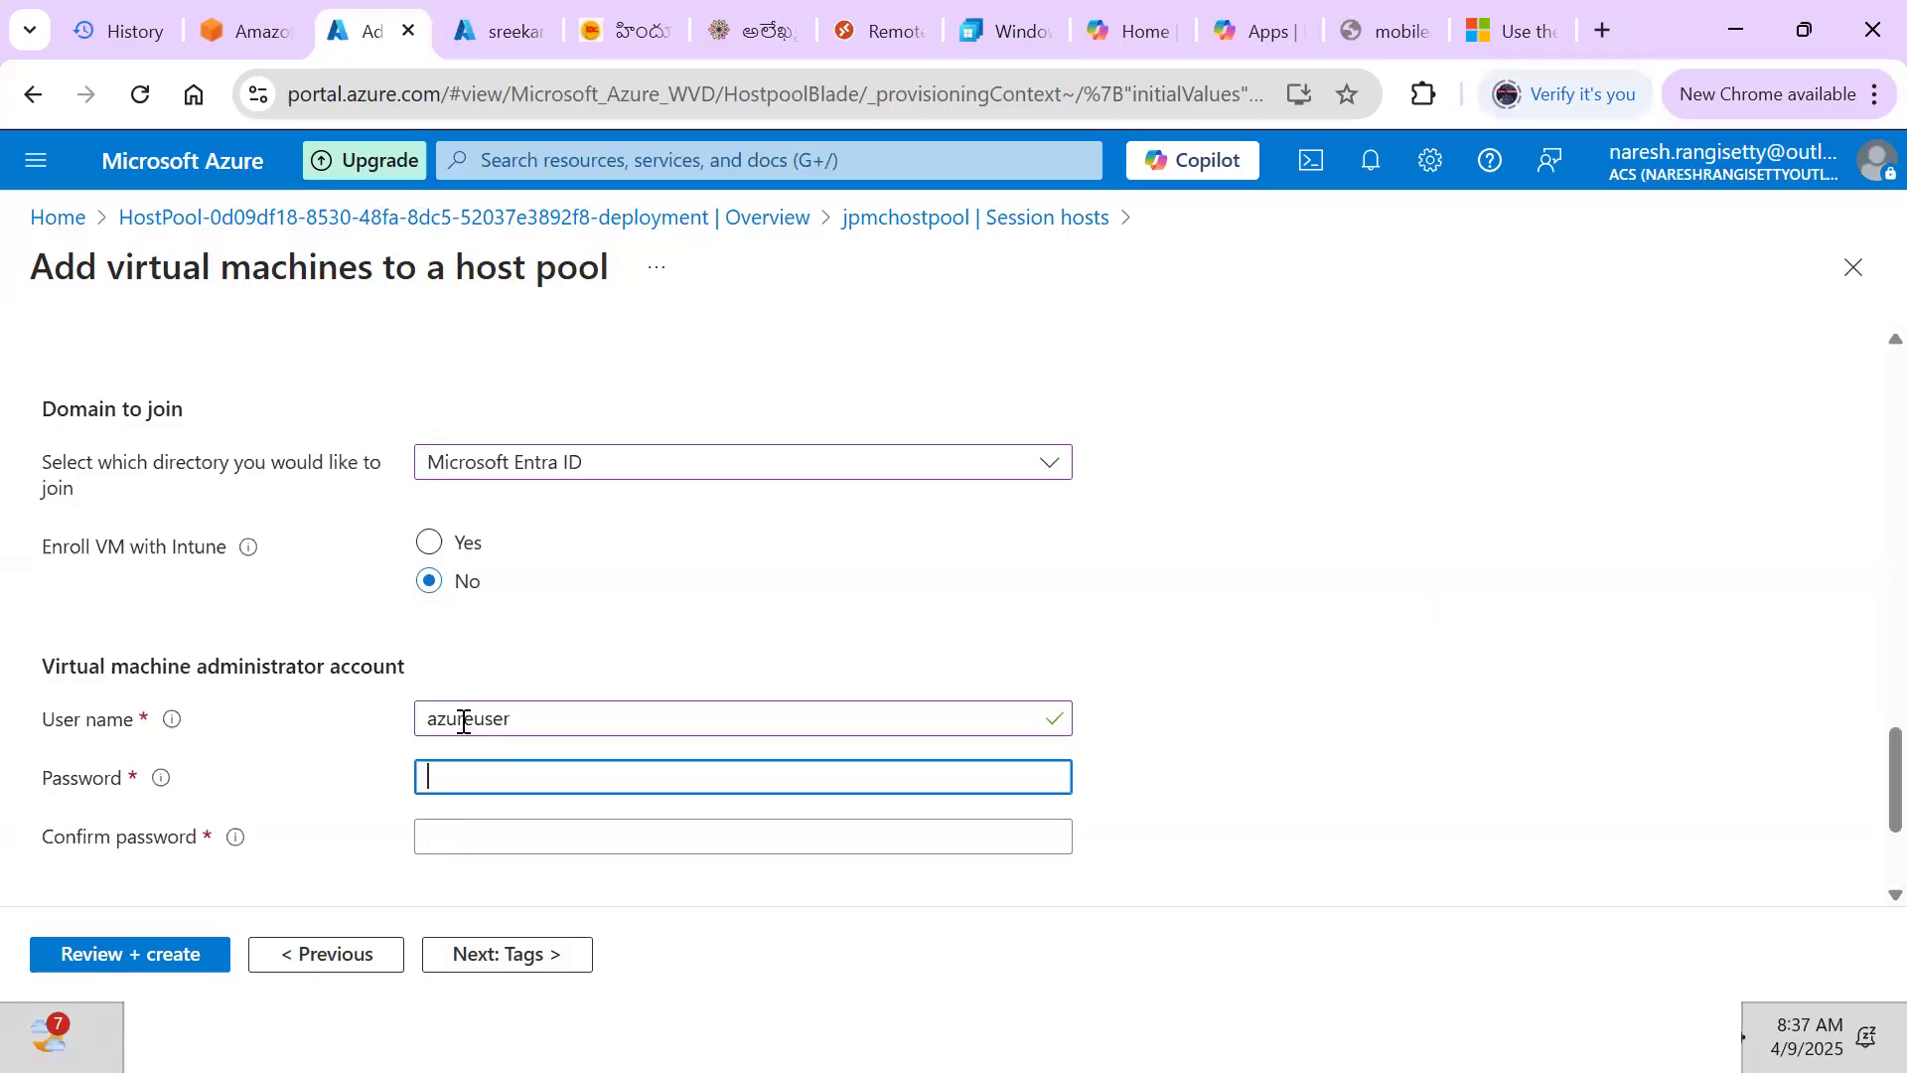
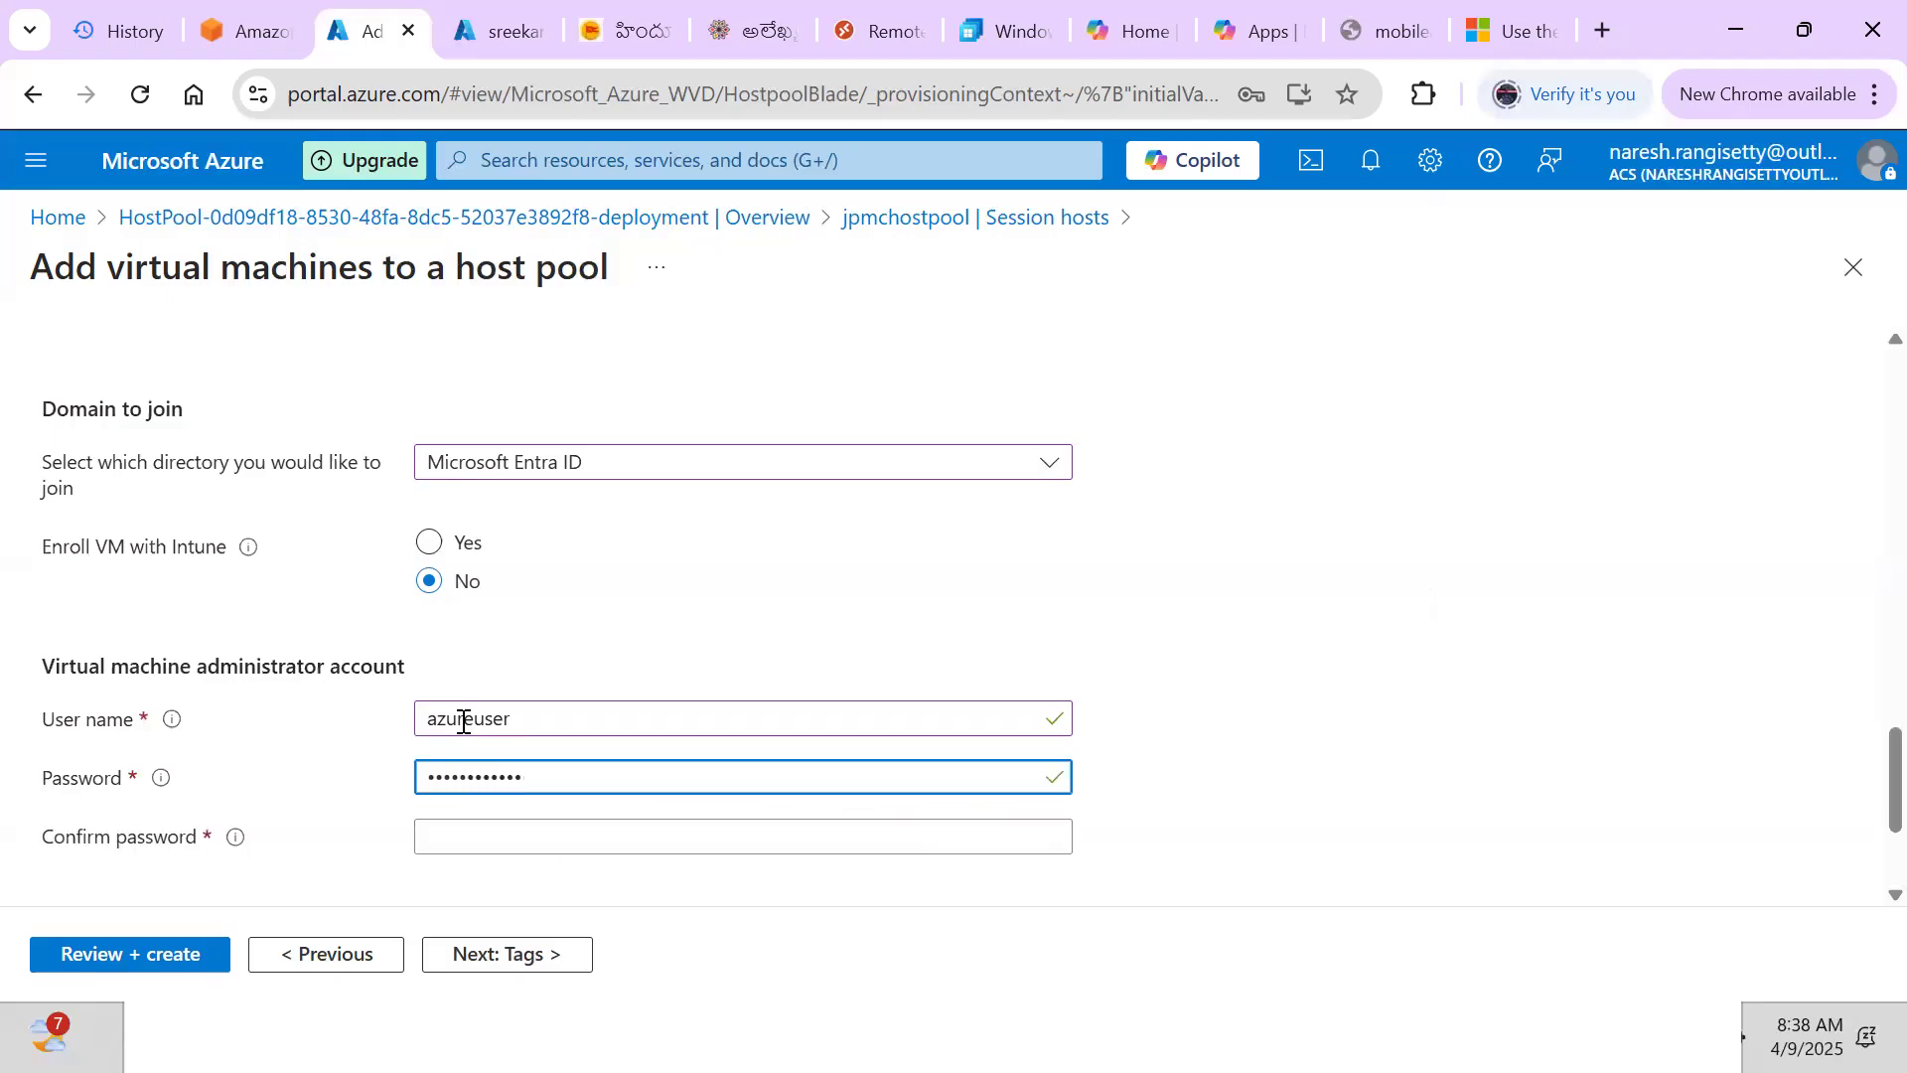
{"action": "key", "text": "Tab"}
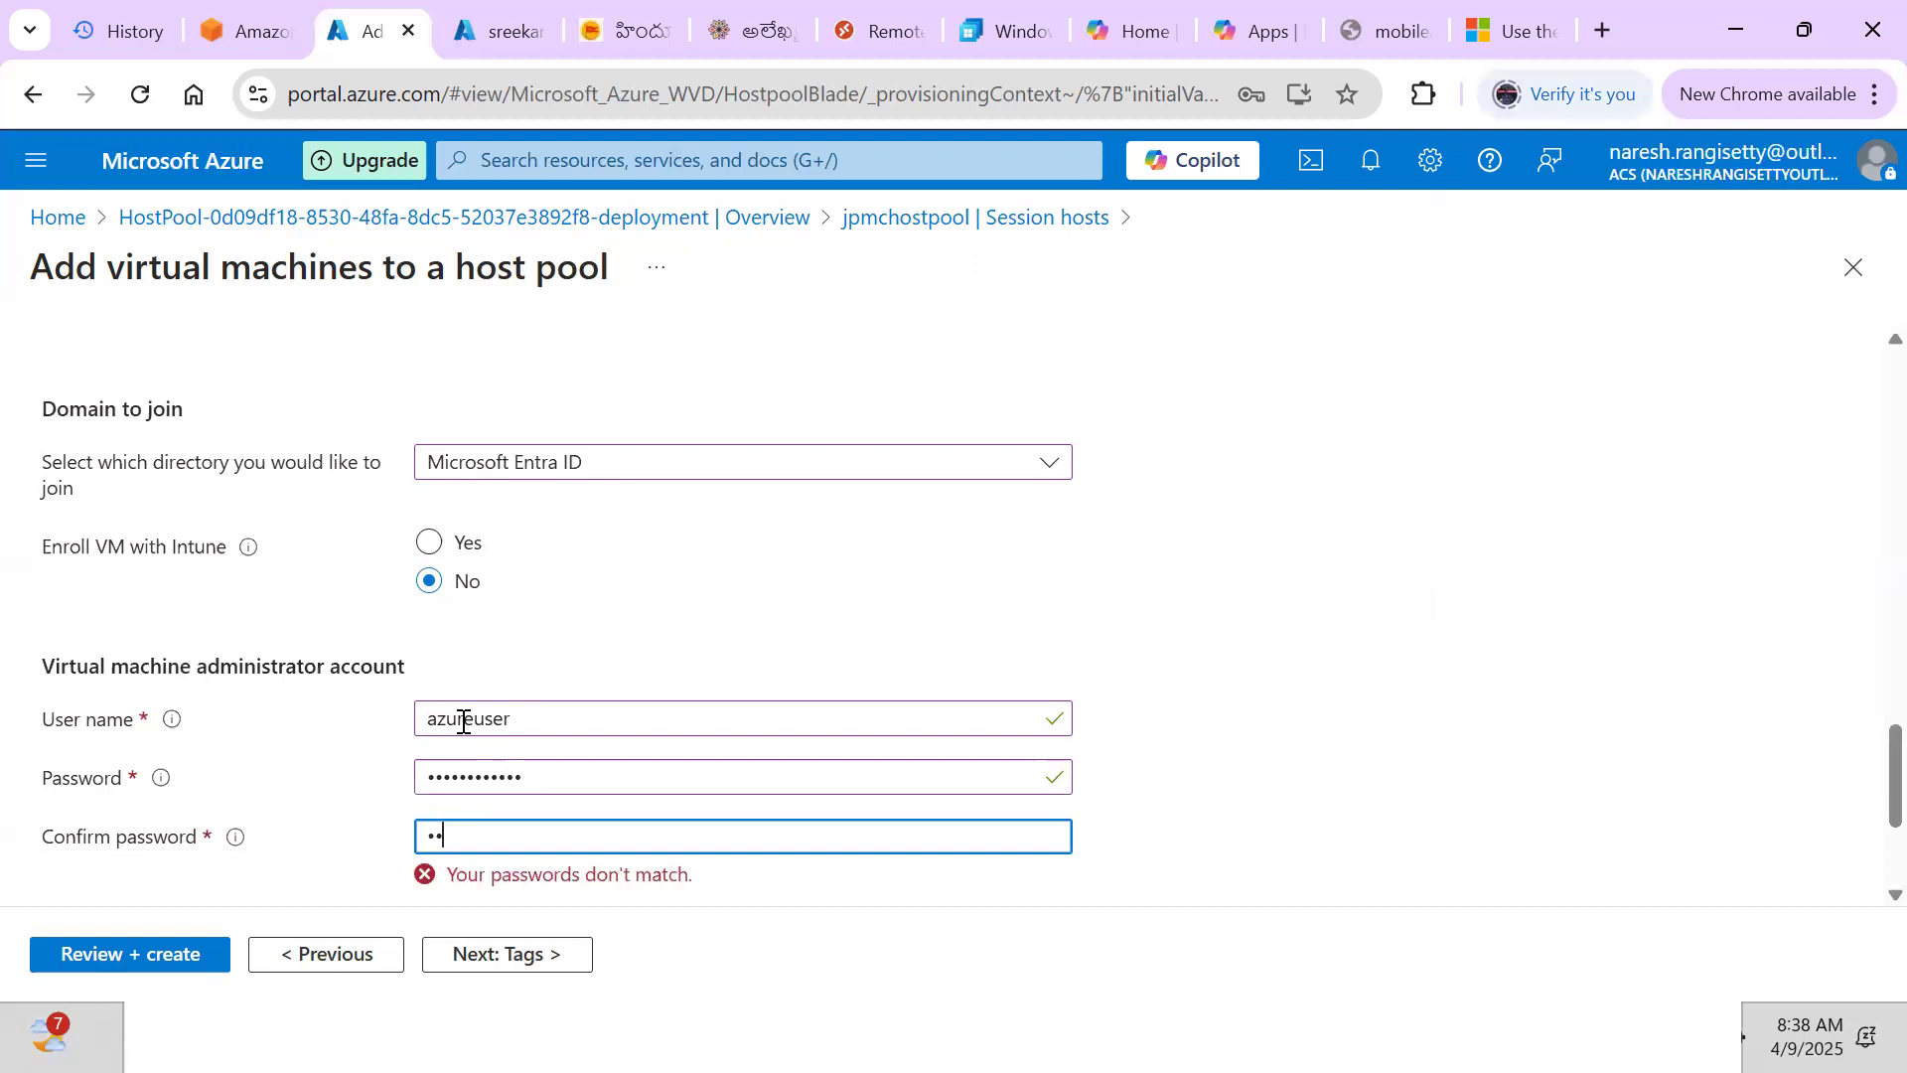
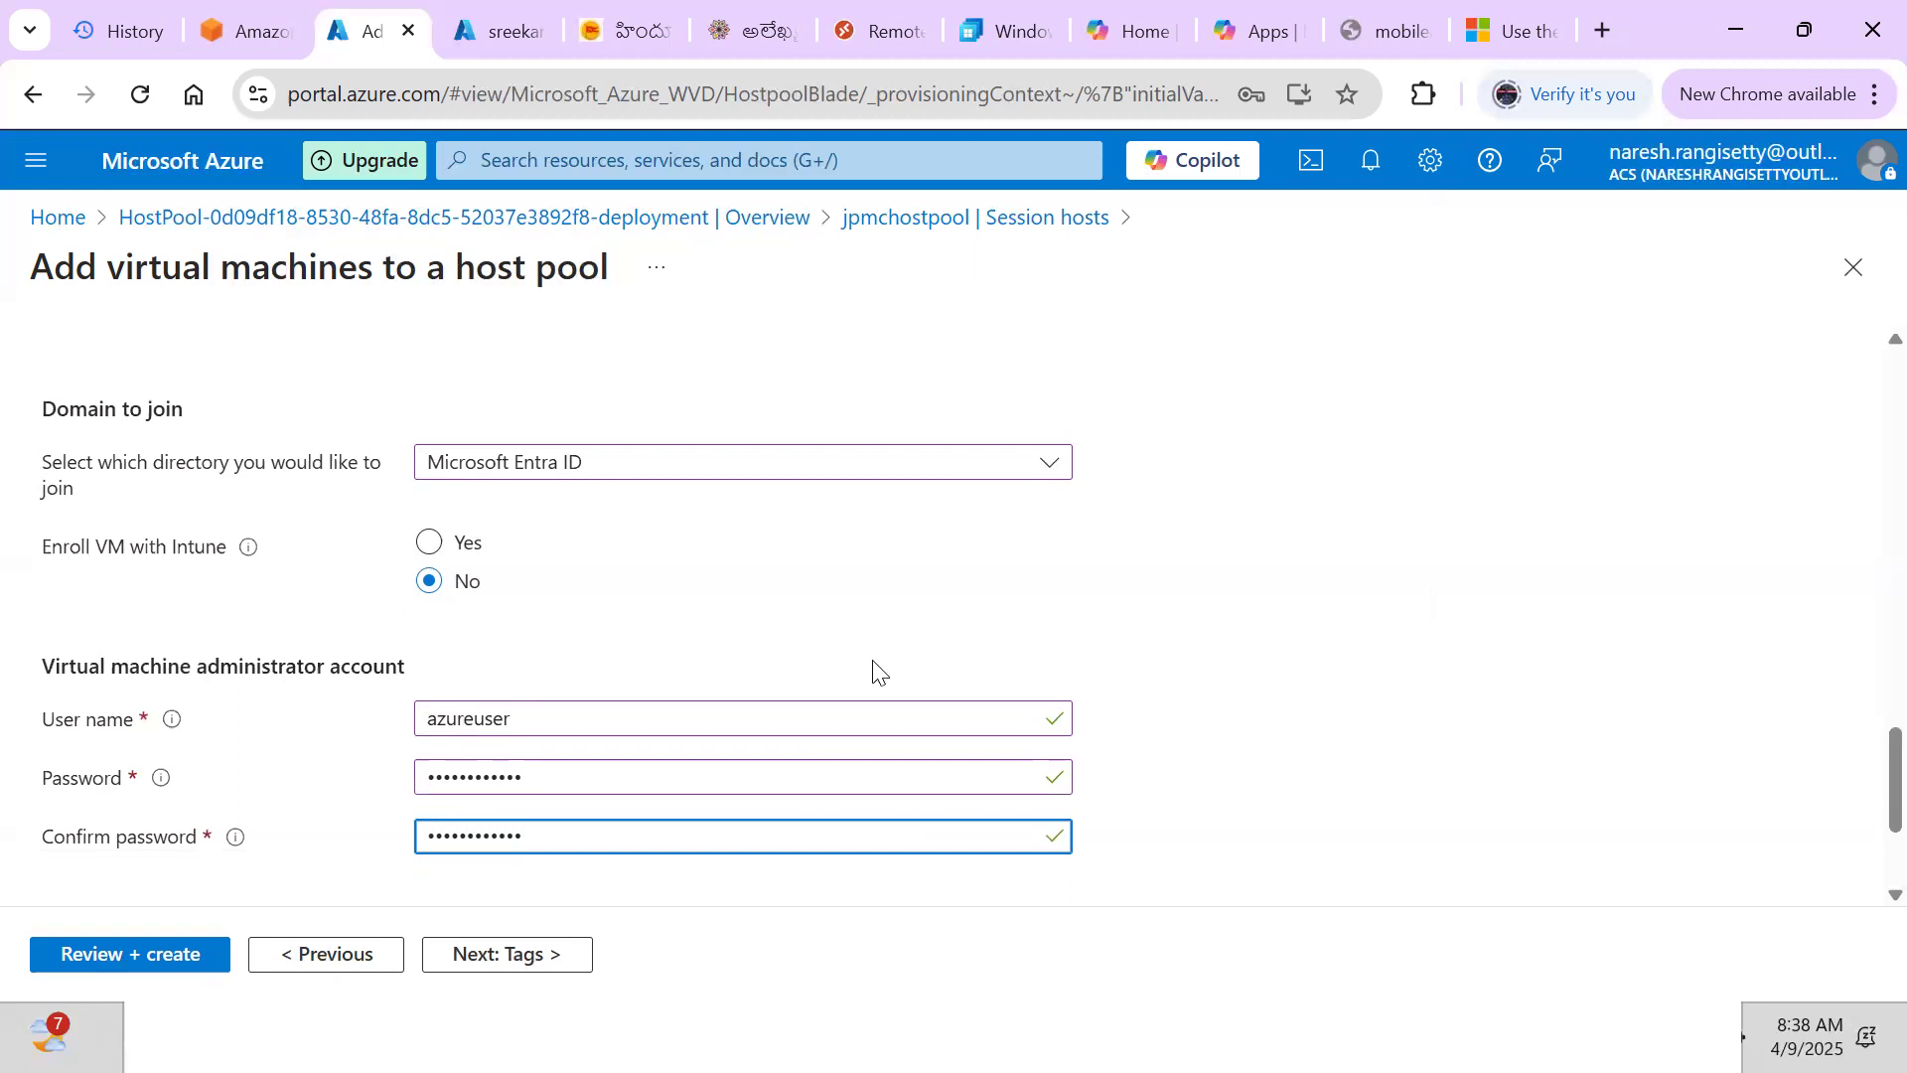
{"action": "left_click", "coordinate": [1443, 660]}
Move past Tags to Review + create and, once validation passes, create the session host VMs
{"action": "scroll", "coordinate": [1444, 661], "scroll_direction": "down", "scroll_amount": 3}
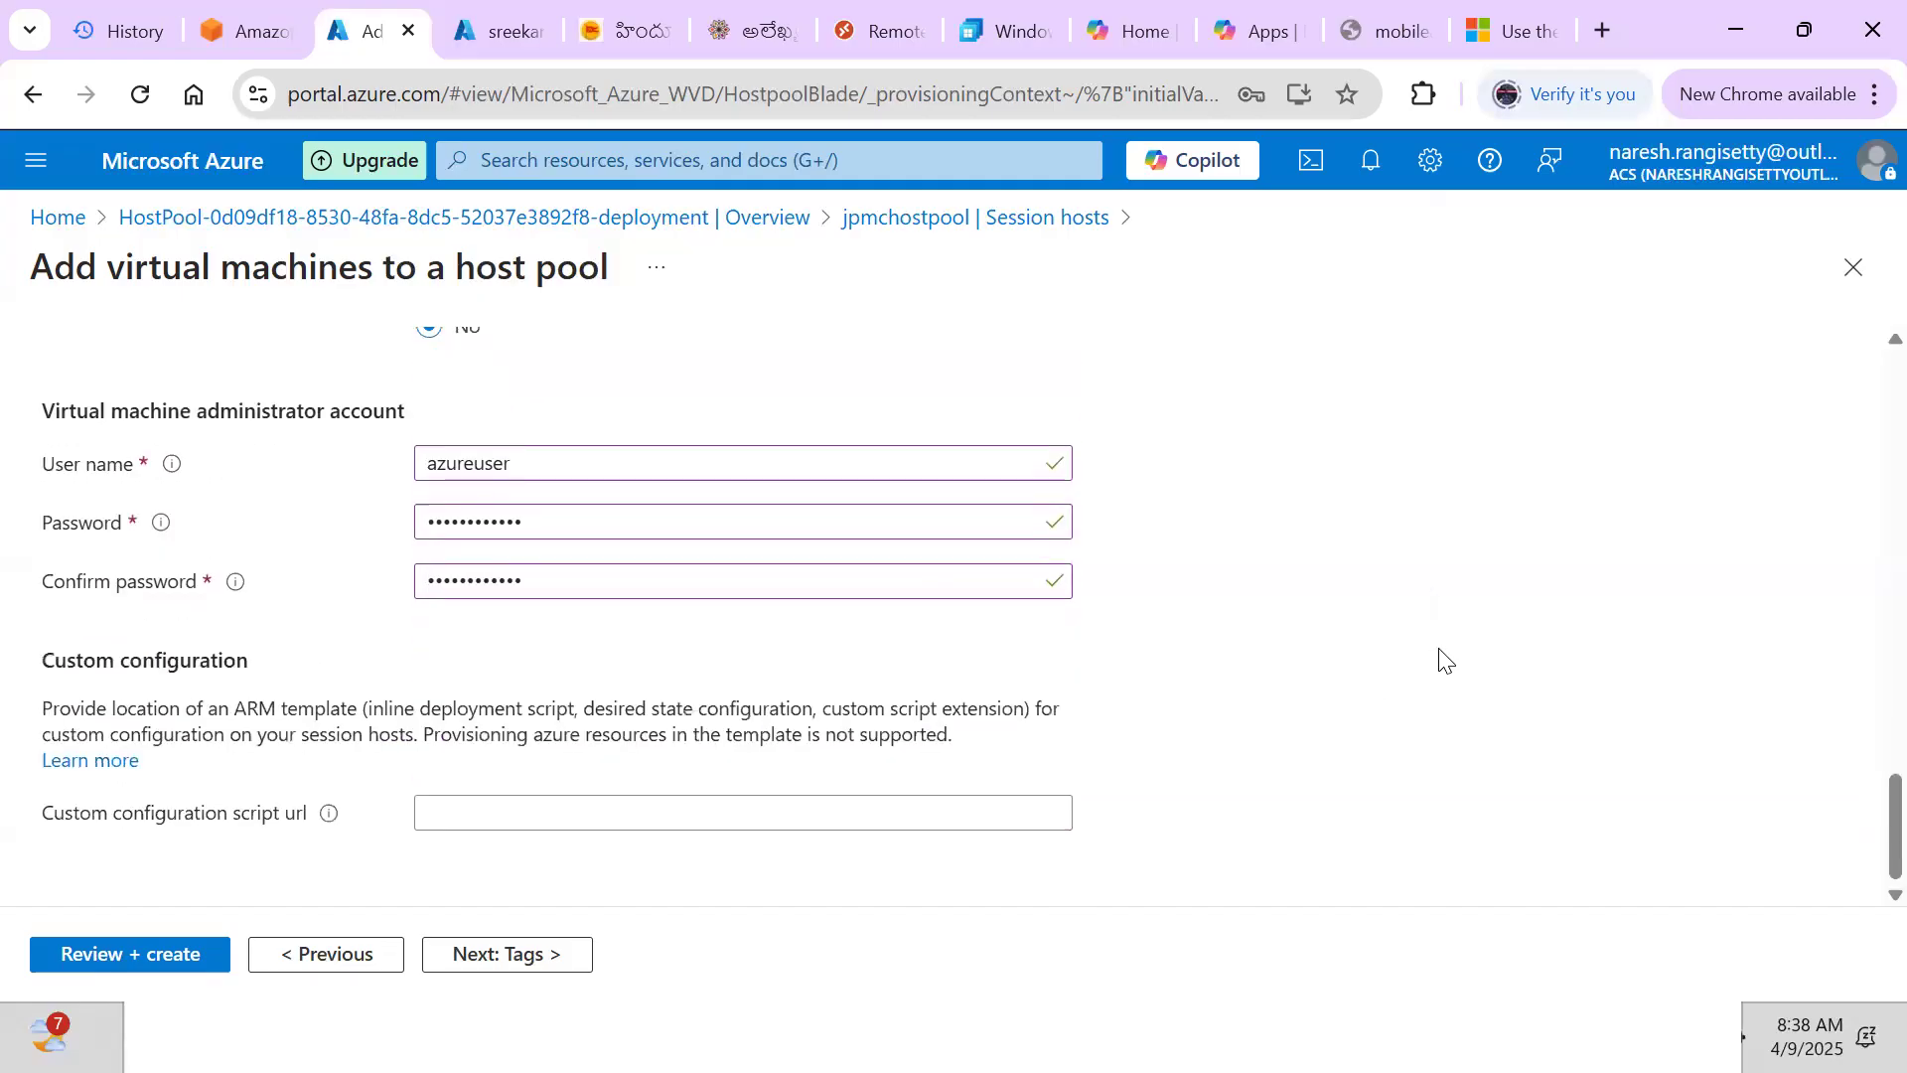
{"action": "left_click", "coordinate": [487, 959]}
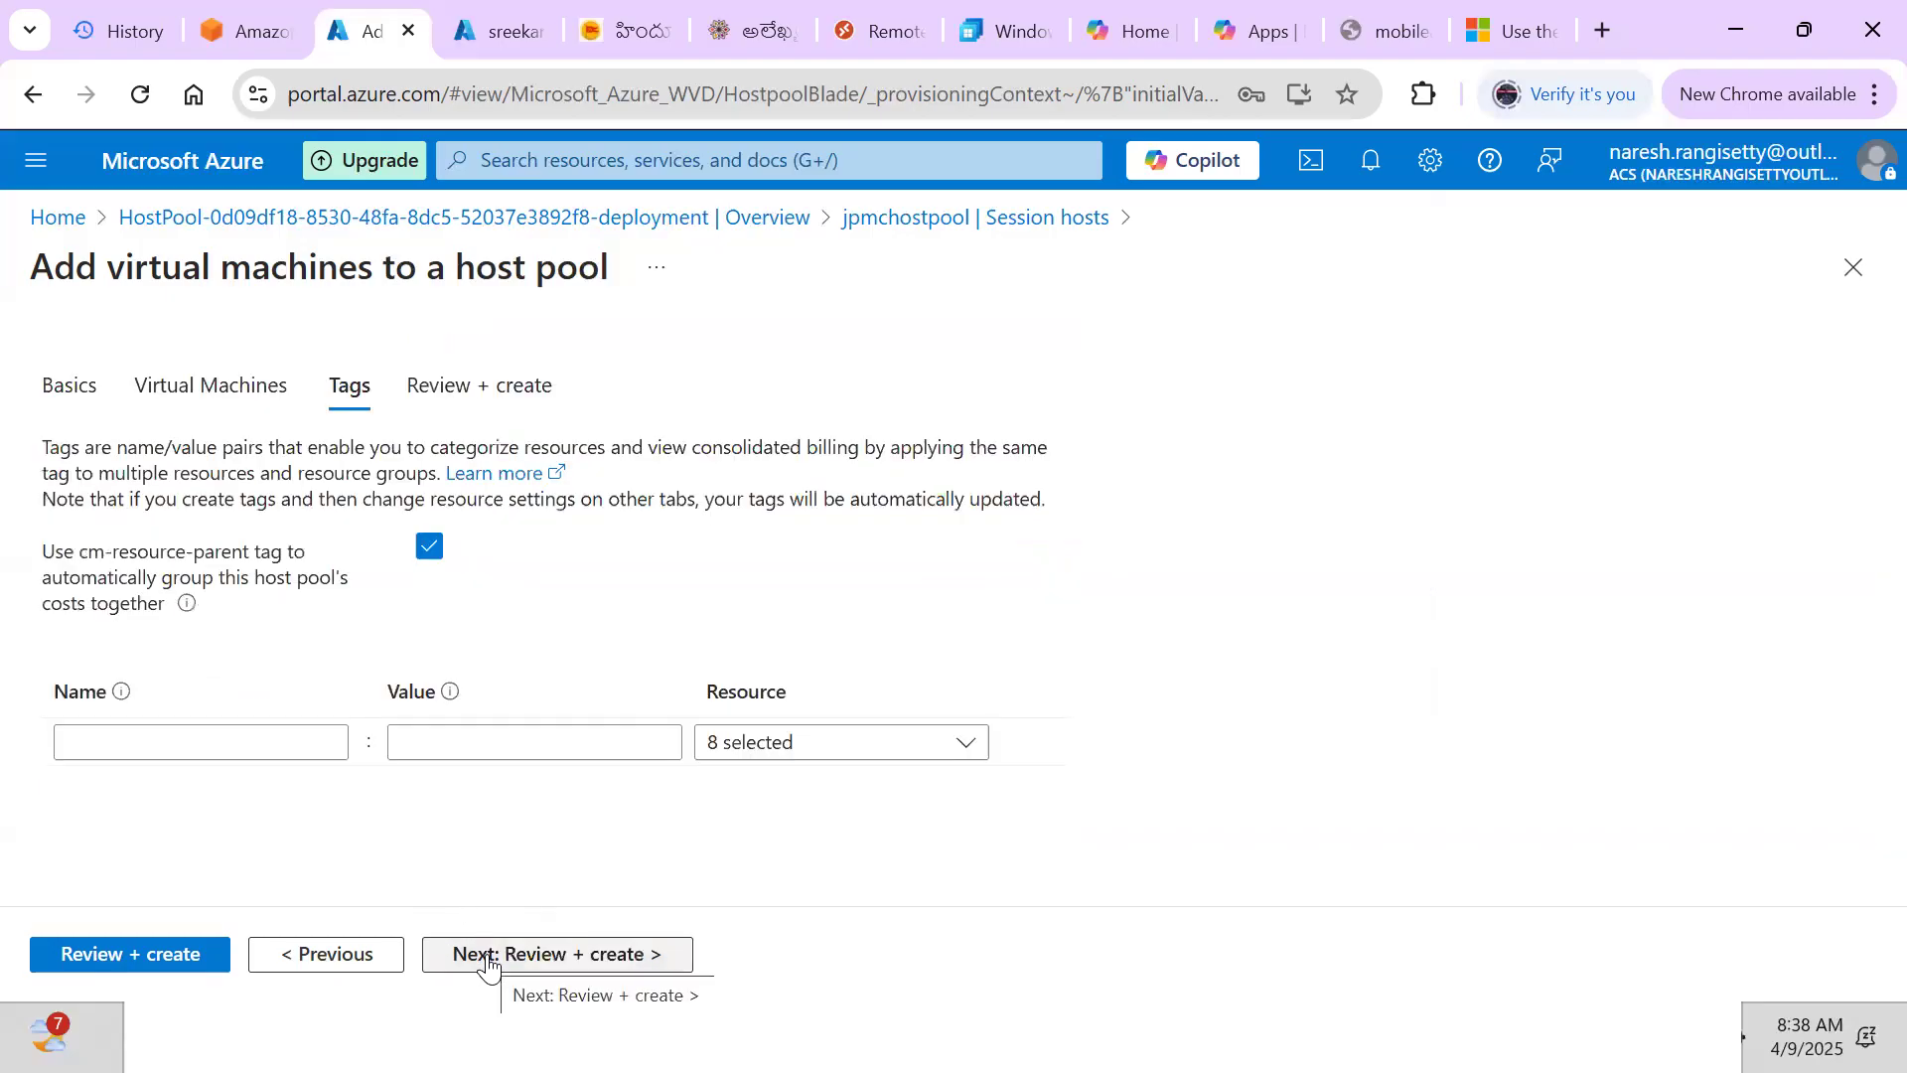
{"action": "left_click", "coordinate": [153, 956]}
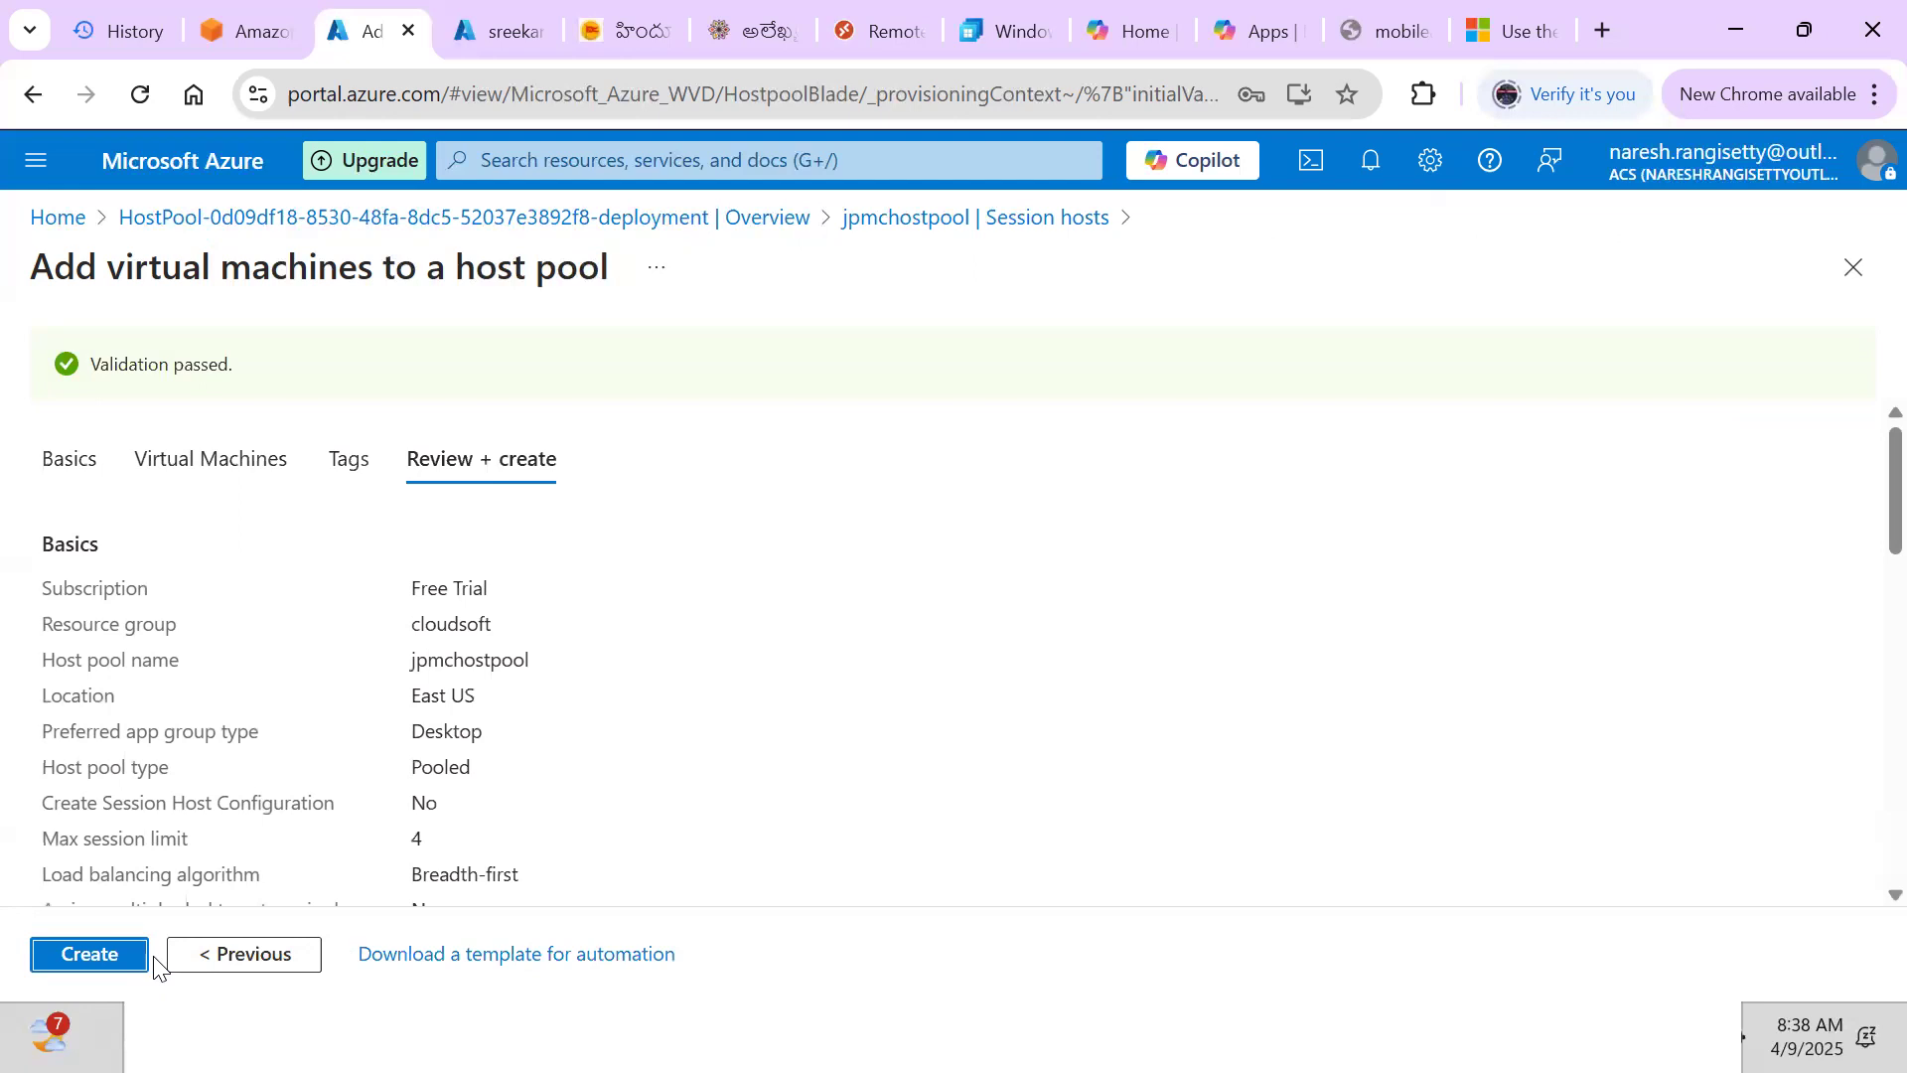
{"action": "left_click", "coordinate": [77, 956]}
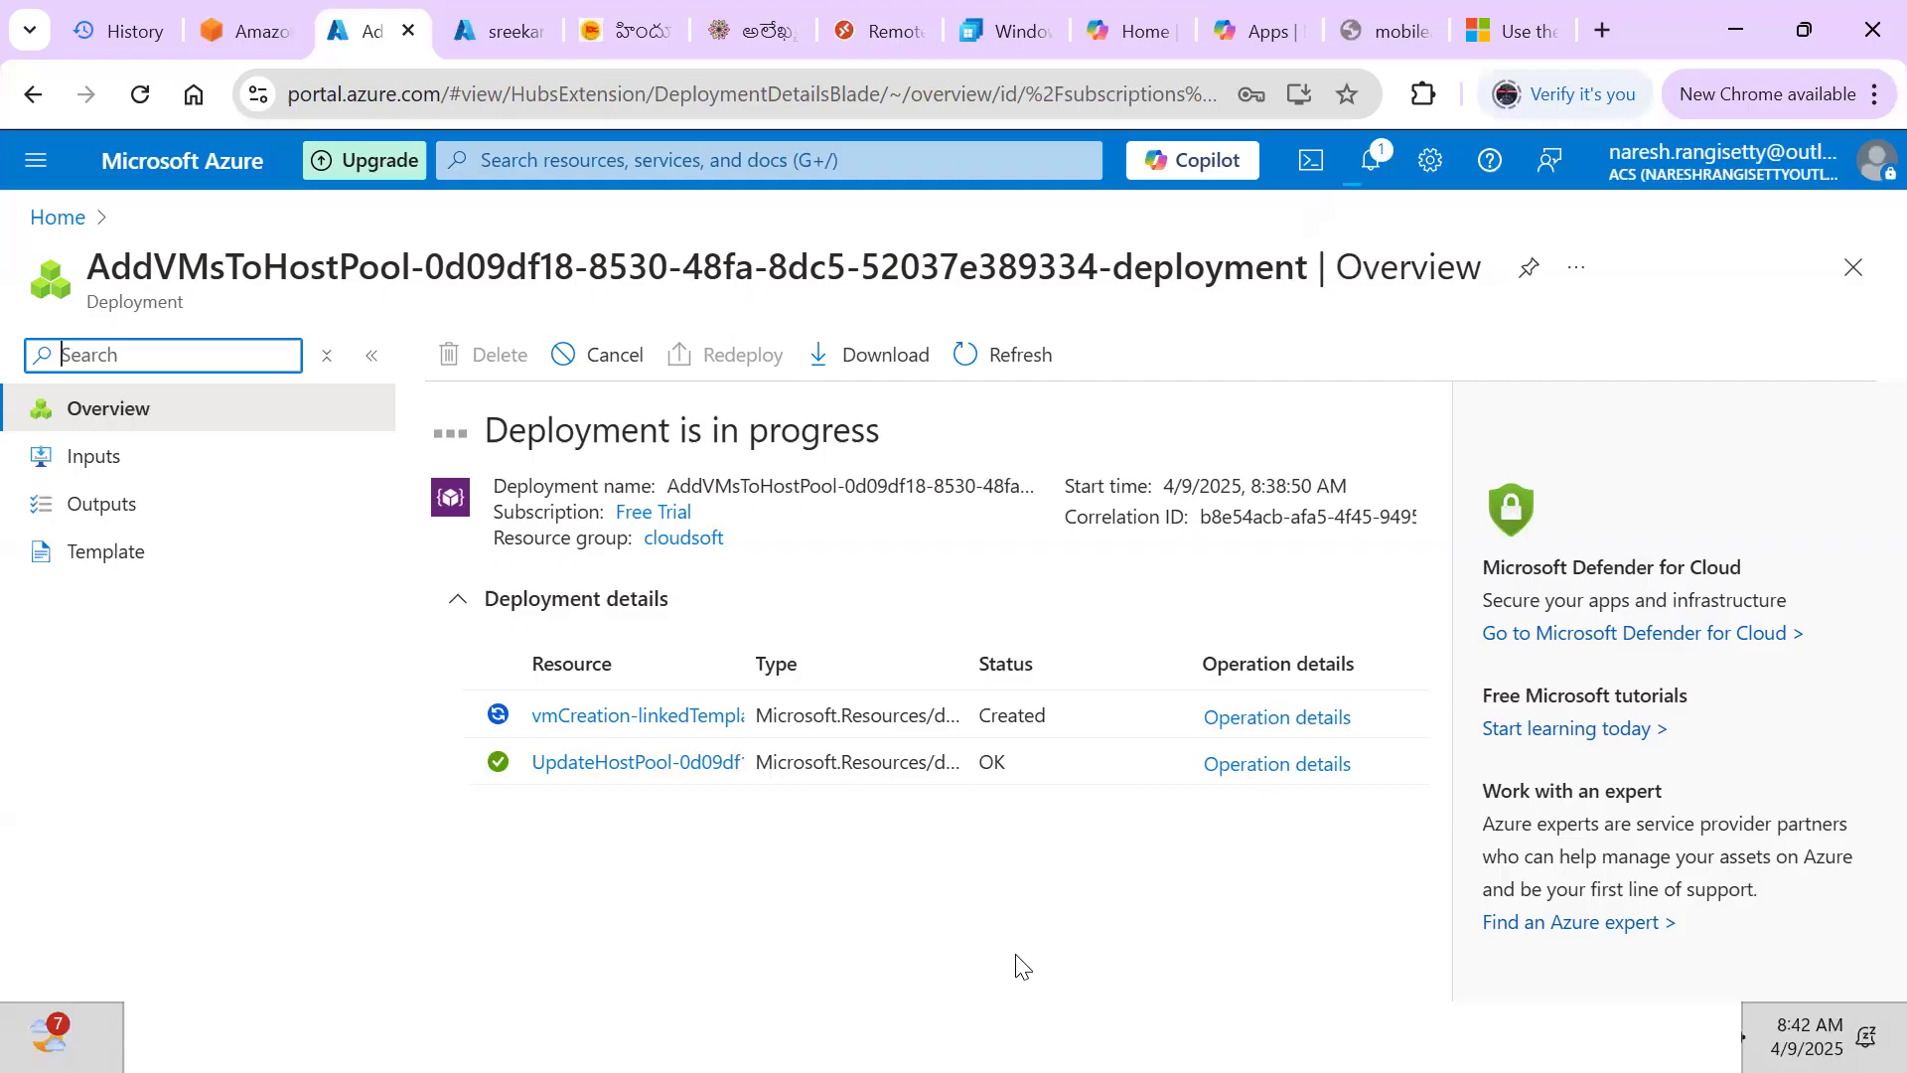
Bring up the Windows Start menu while the AddVMsToHostPool deployment runs
{"action": "key", "text": "super"}
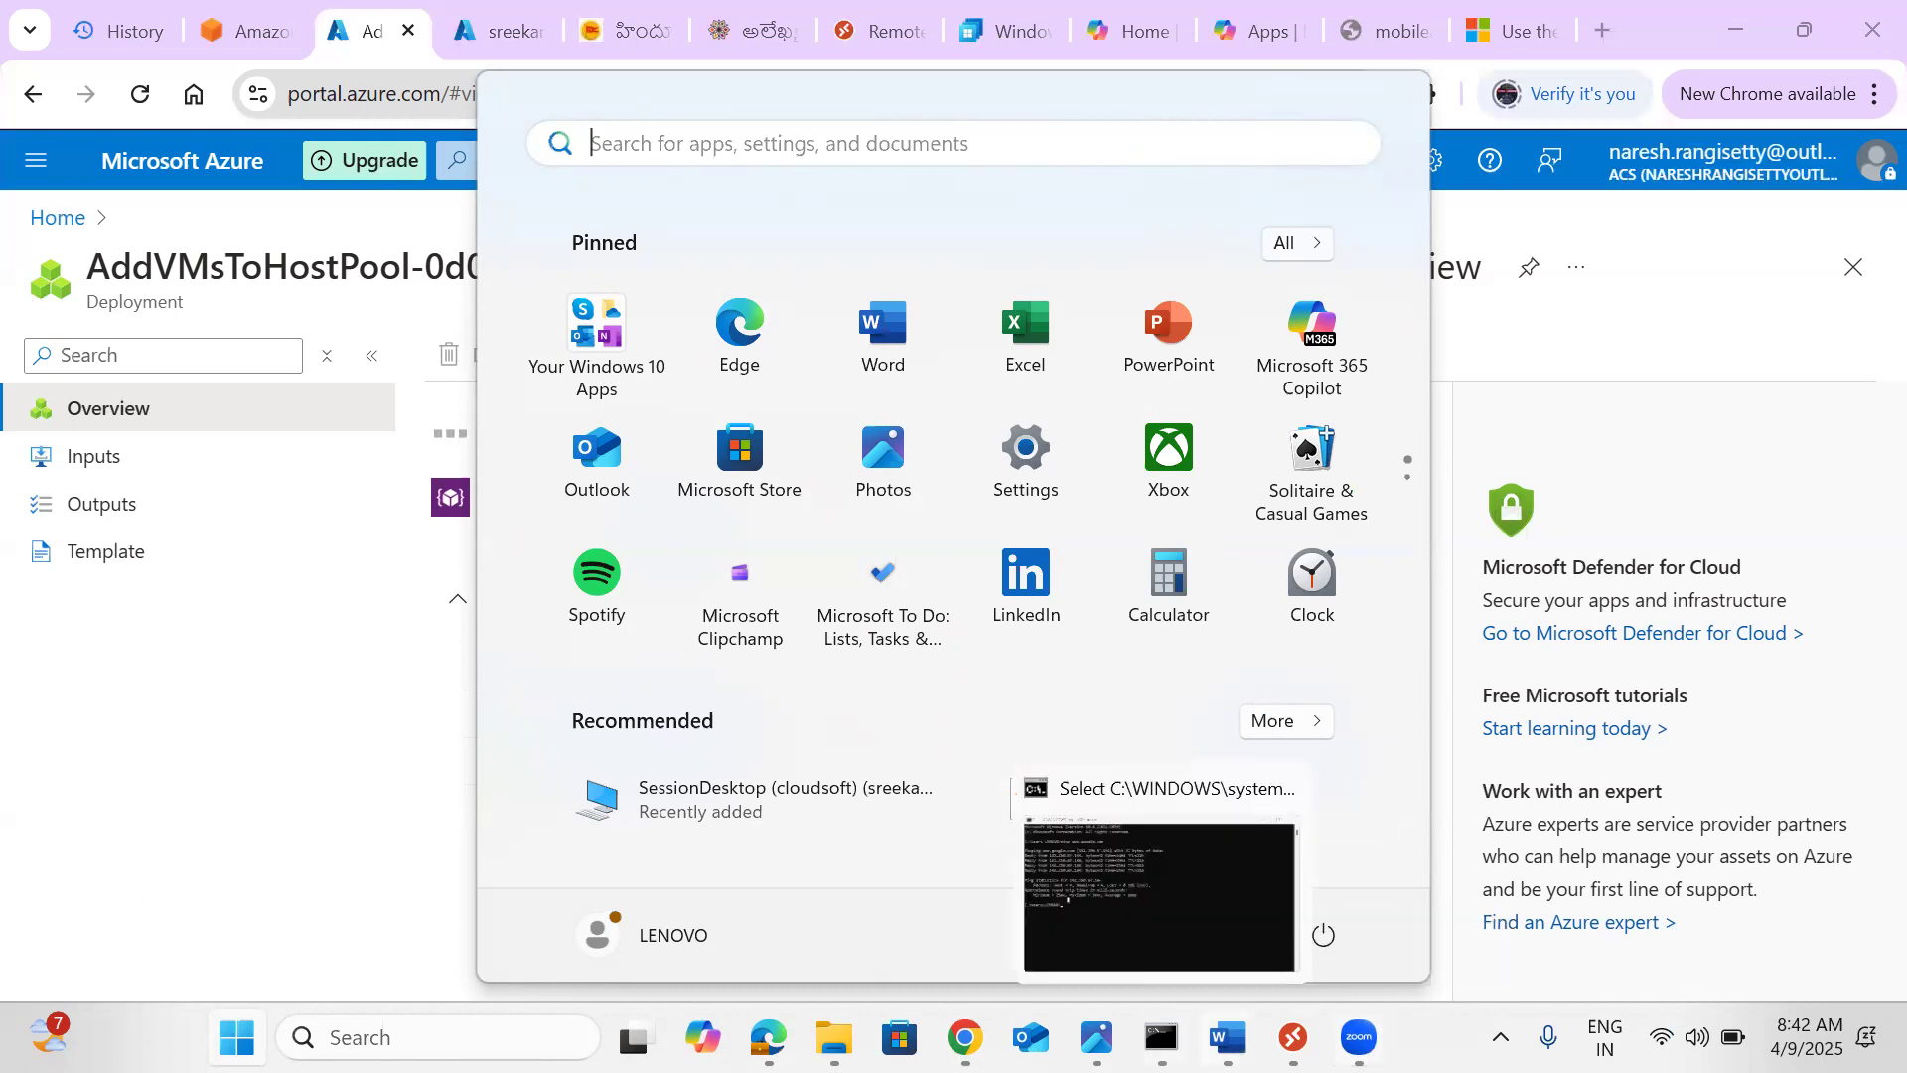
Bring Document4 forward and read from the options table through Option 1 to the Option 2 heading
{"action": "mouse_move", "coordinate": [1228, 1037]}
{"action": "left_click", "coordinate": [1726, 897]}
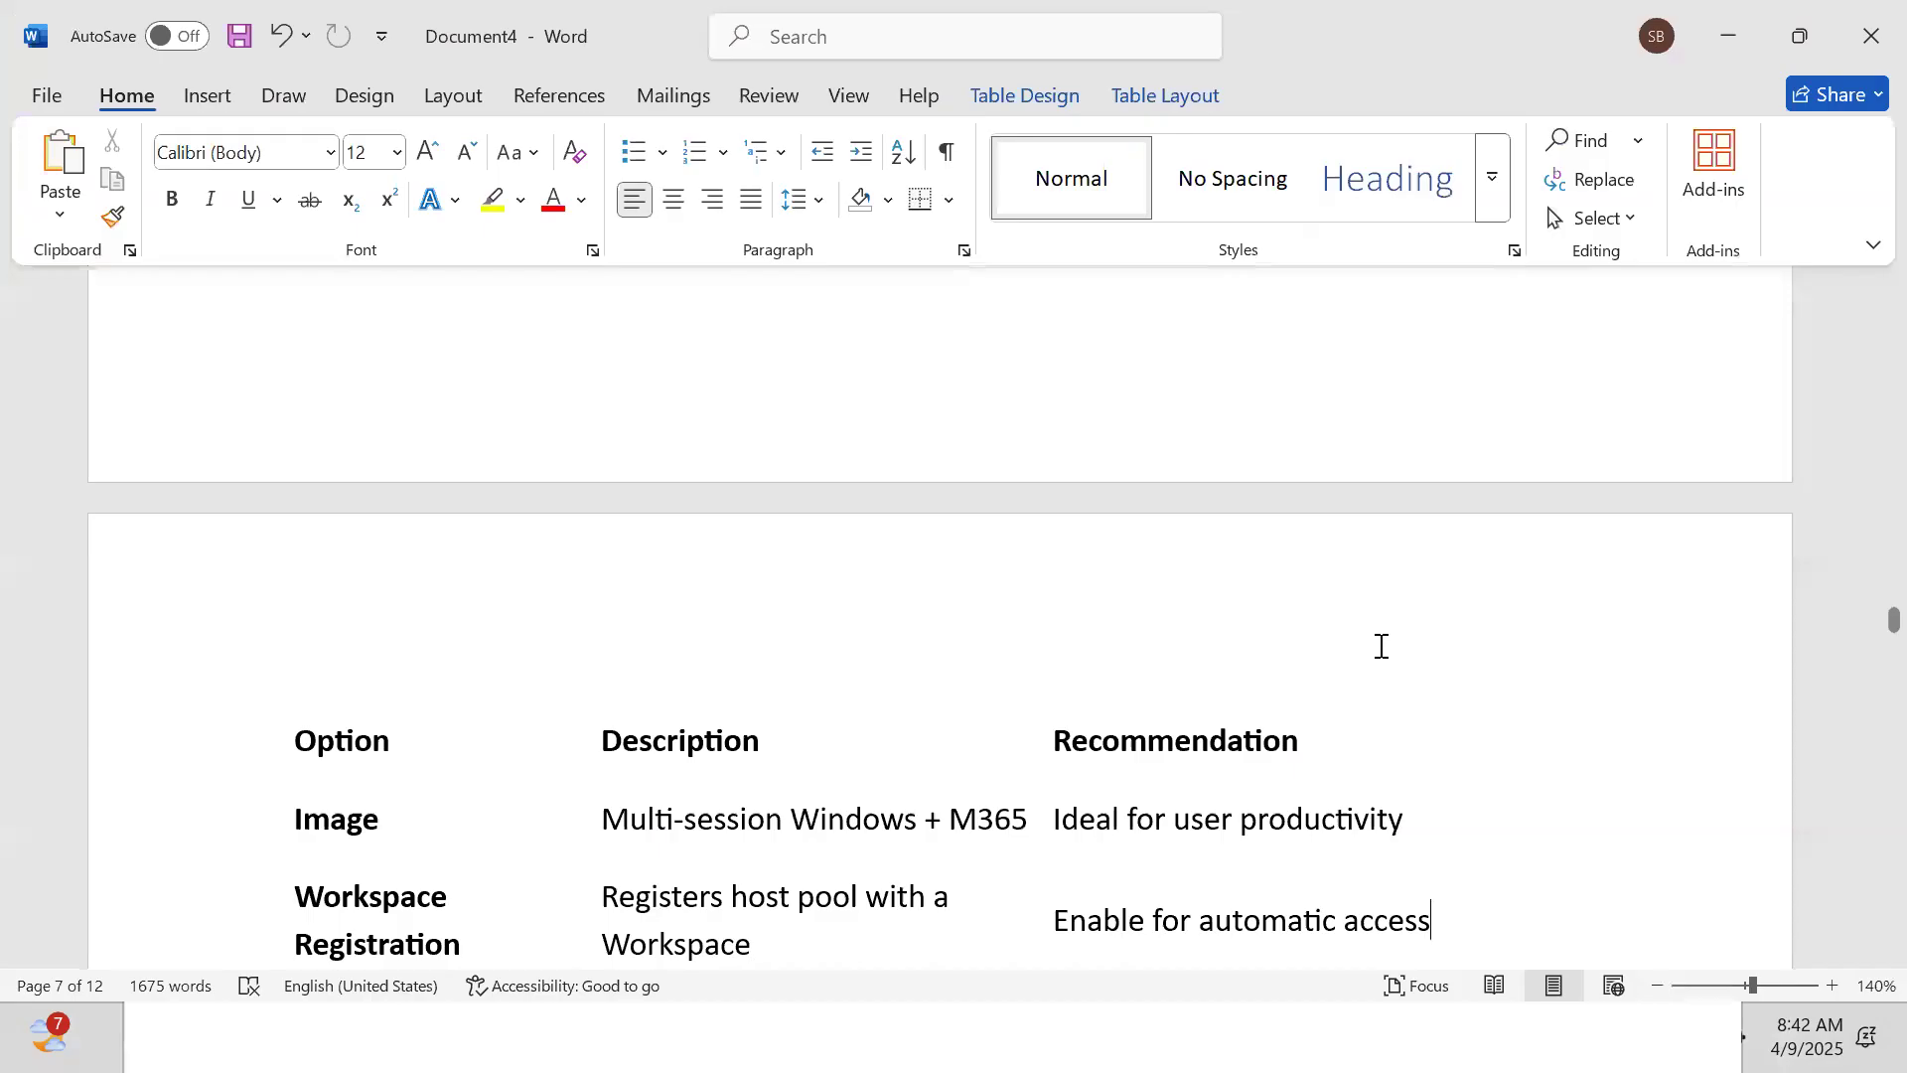
{"action": "left_click", "coordinate": [869, 598]}
{"action": "key", "text": "Down"}
{"action": "key", "text": "Down"}
{"action": "key", "text": "Down"}
{"action": "key", "text": "Down"}
{"action": "key", "text": "Down"}
{"action": "key", "text": "Down"}
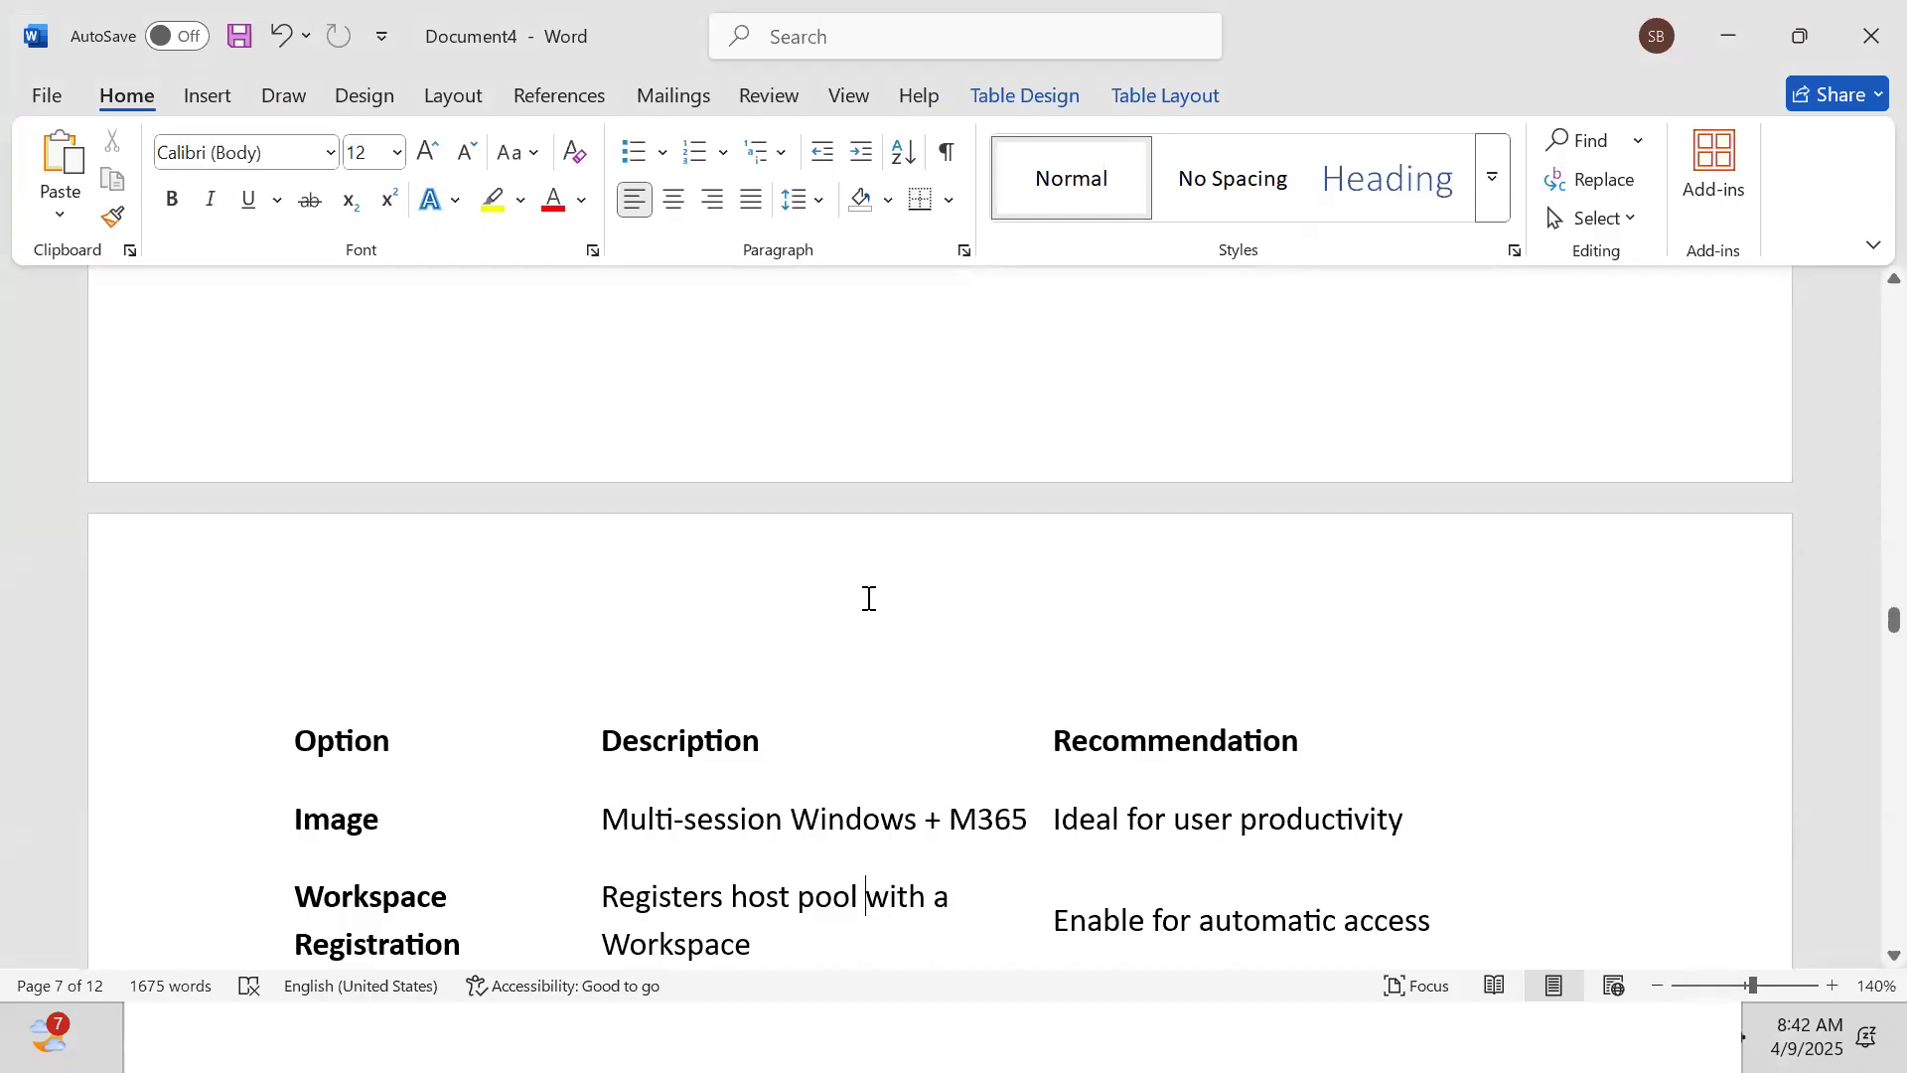
{"action": "key", "text": "Down"}
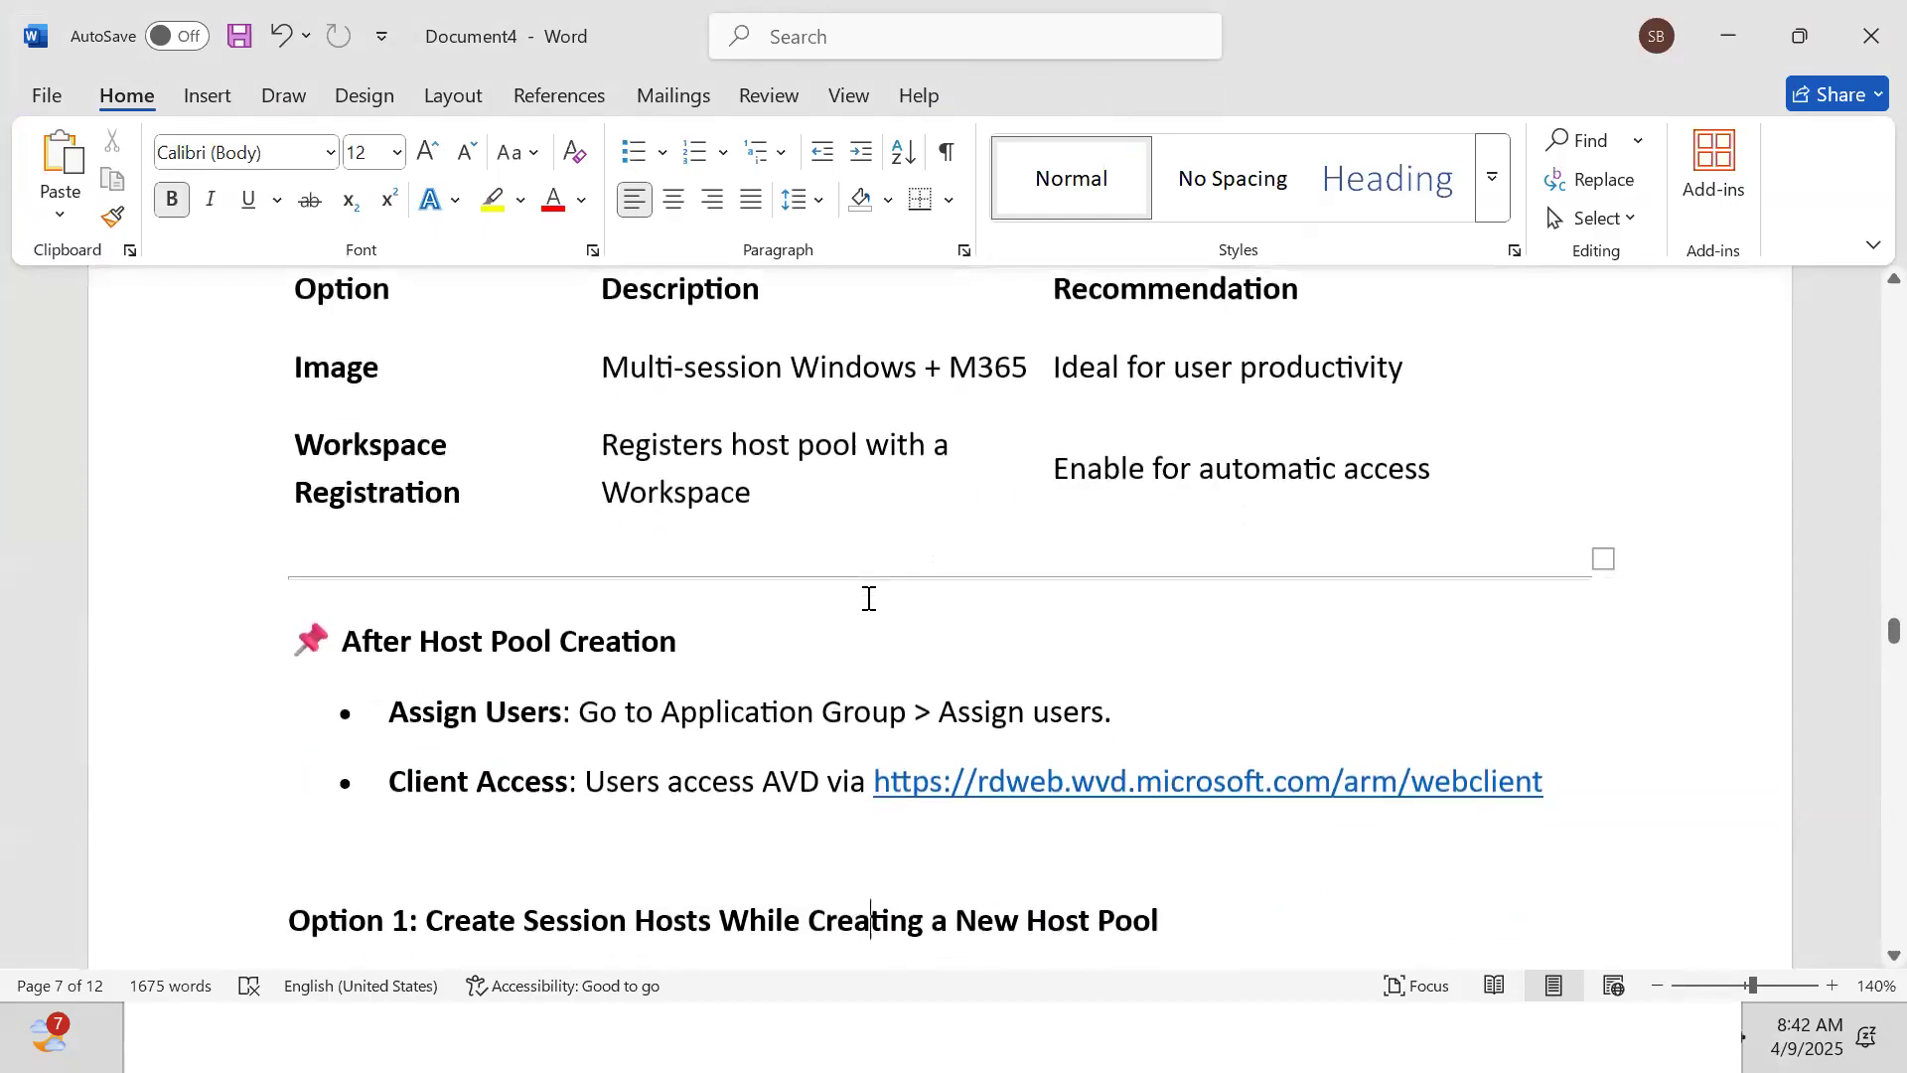
{"action": "key", "text": "Down"}
{"action": "key", "text": "Down"}
{"action": "key", "text": "Down"}
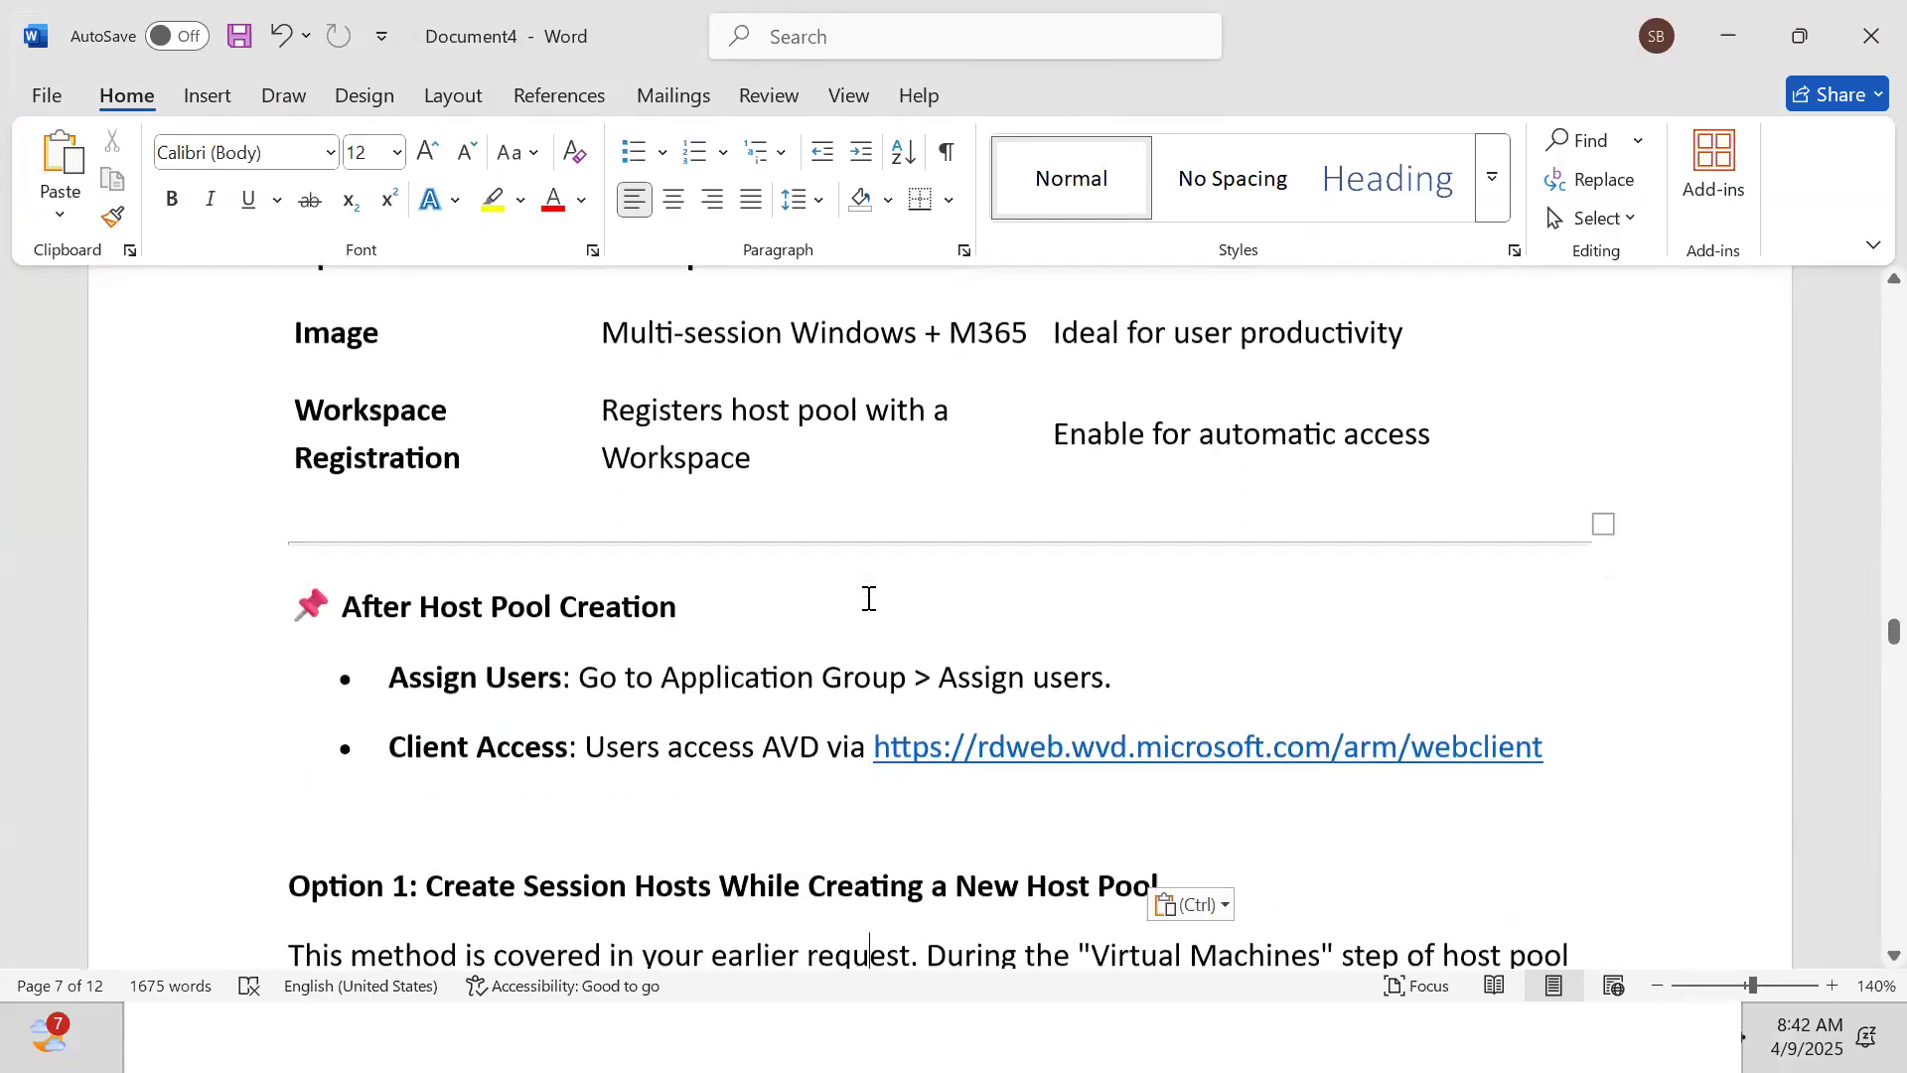
{"action": "key", "text": "Down"}
{"action": "key", "text": "Down"}
{"action": "key", "text": "Down"}
{"action": "key", "text": "Down"}
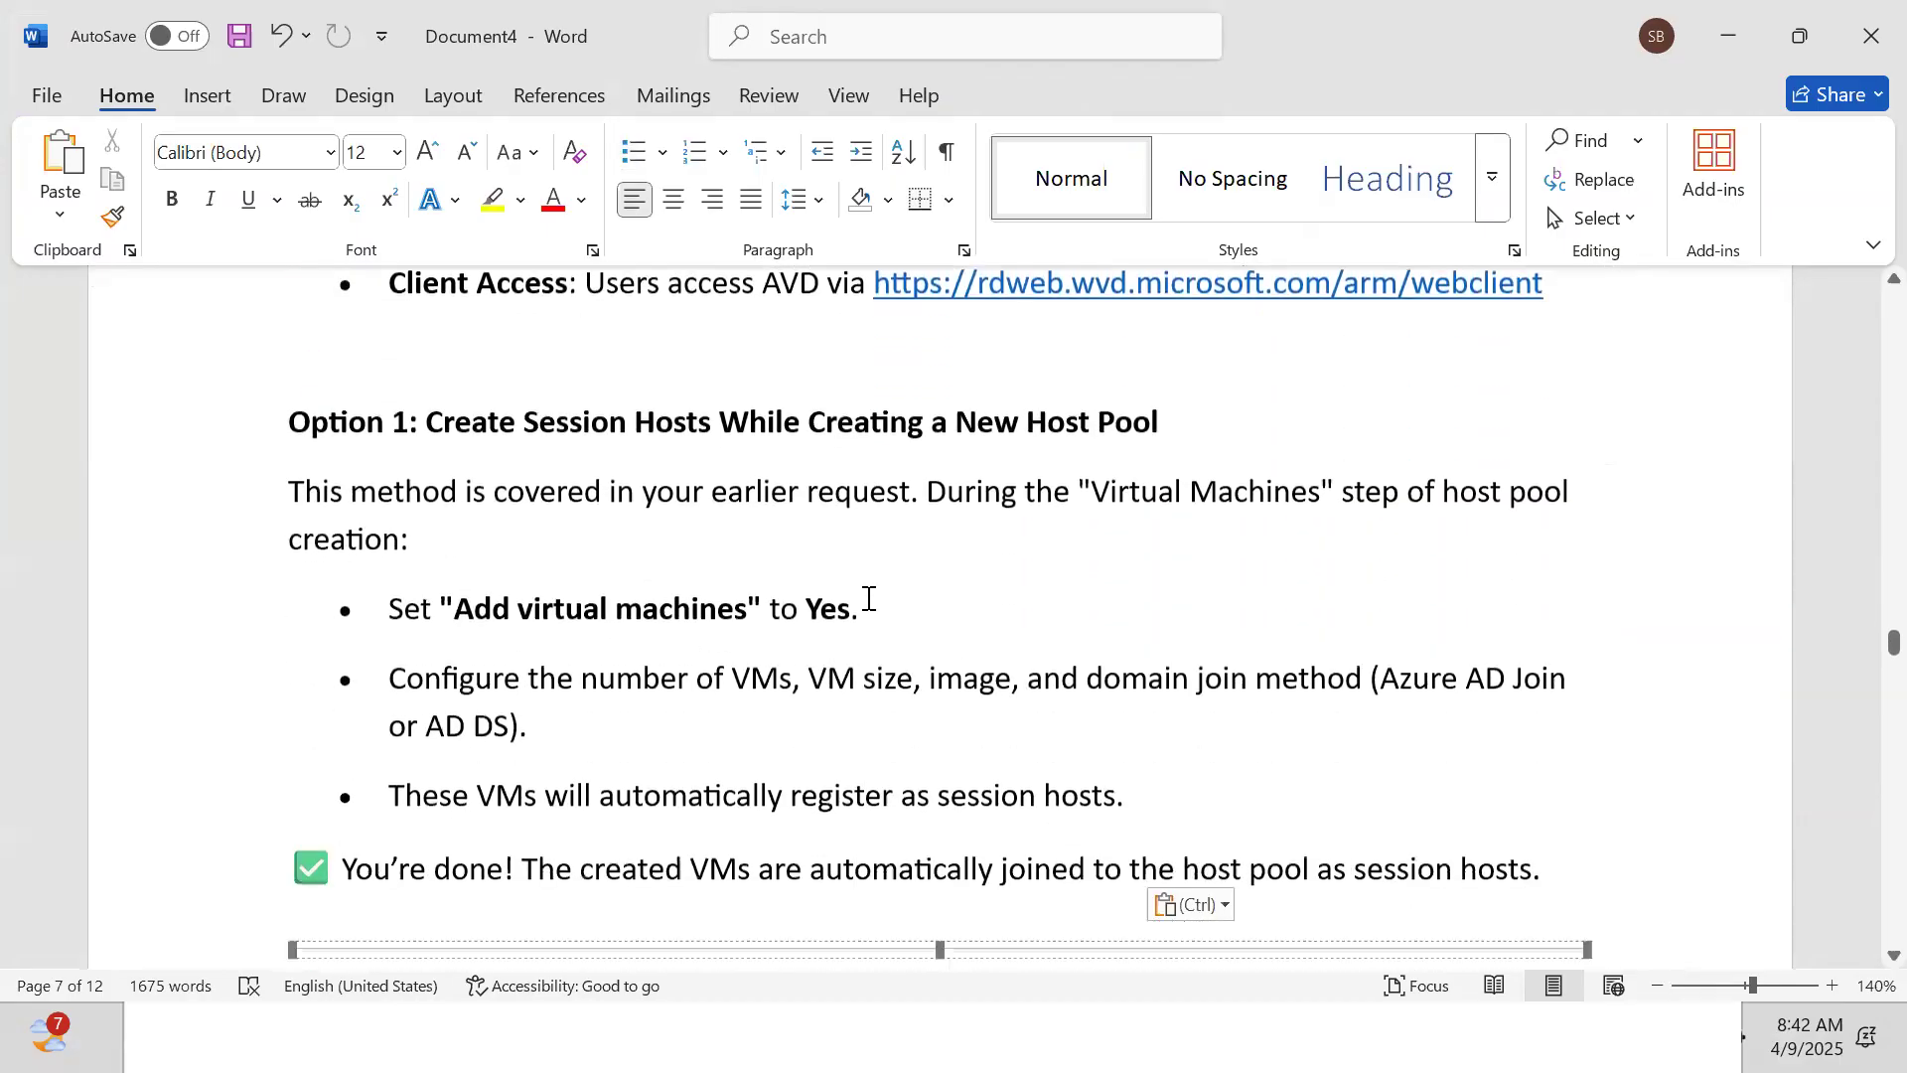
{"action": "key", "text": "Down"}
{"action": "key", "text": "Down"}
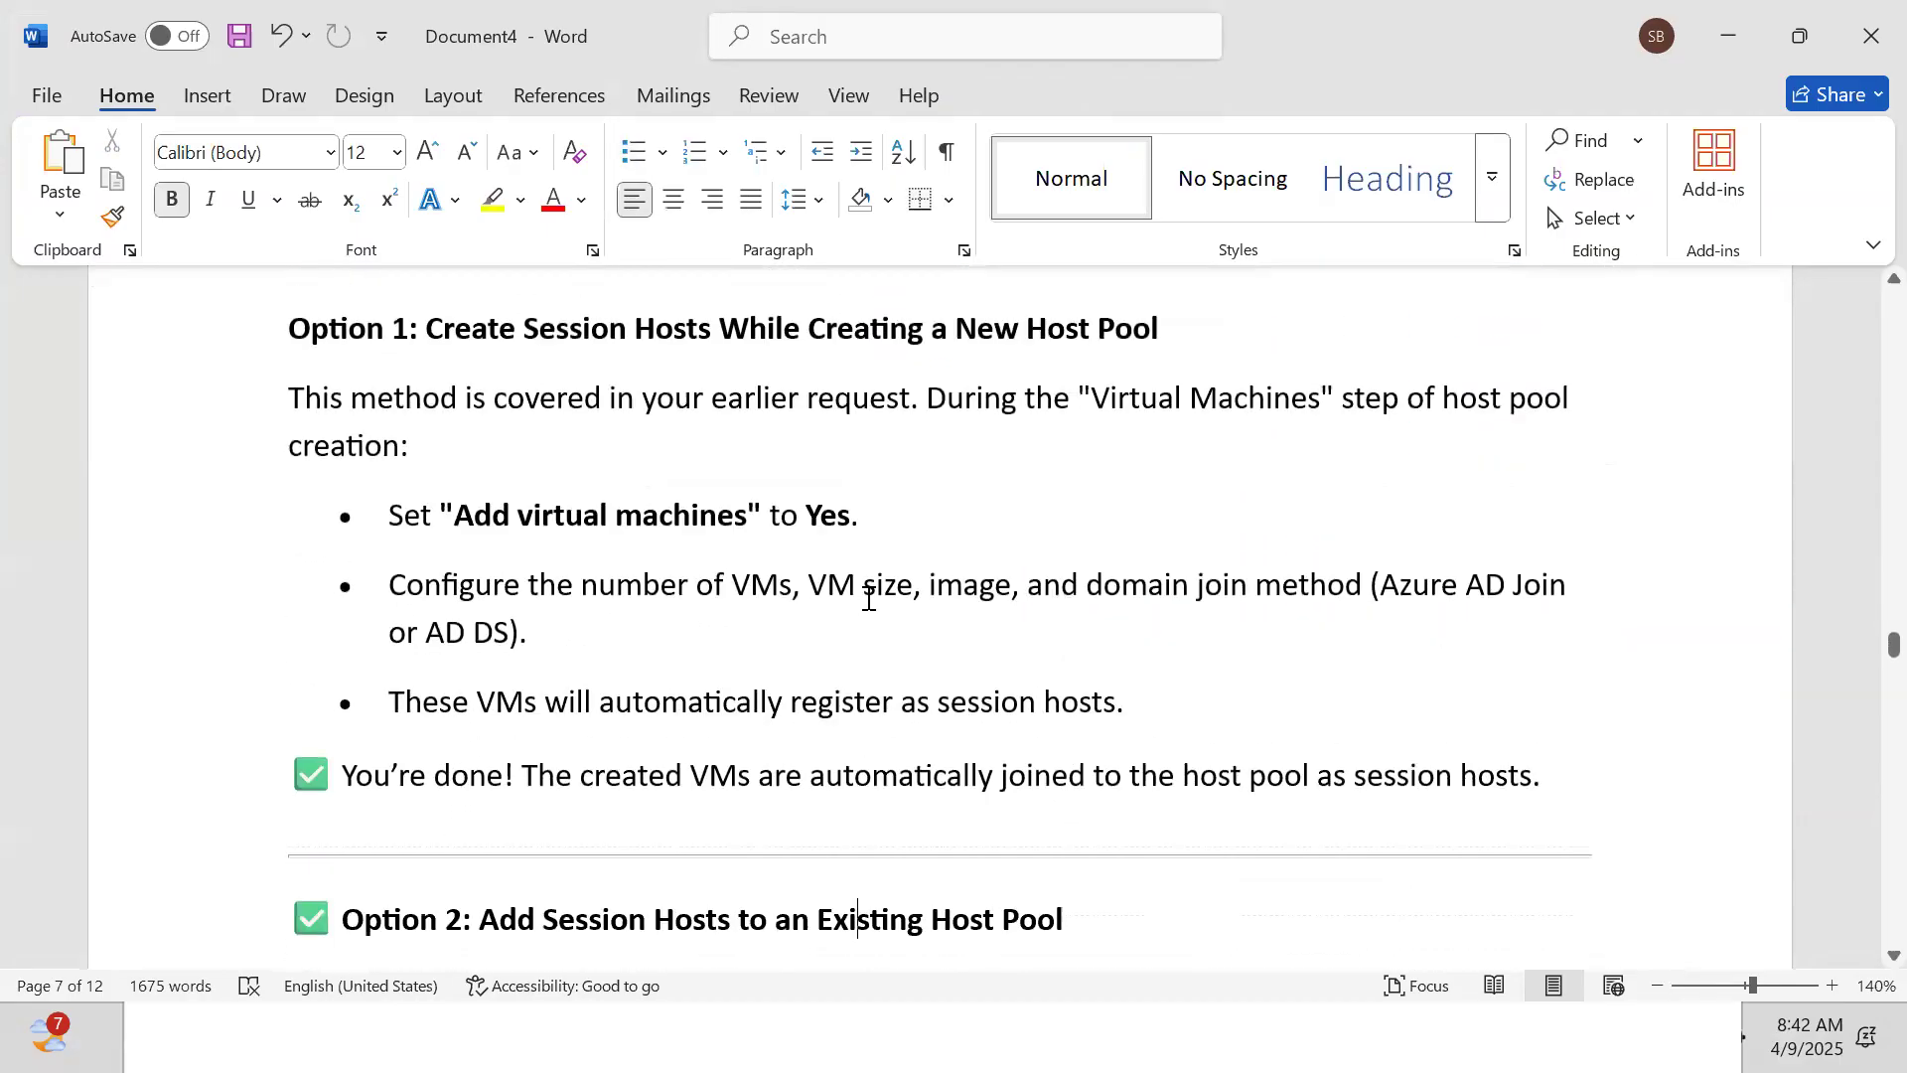
{"action": "key", "text": "Down"}
{"action": "key", "text": "Down"}
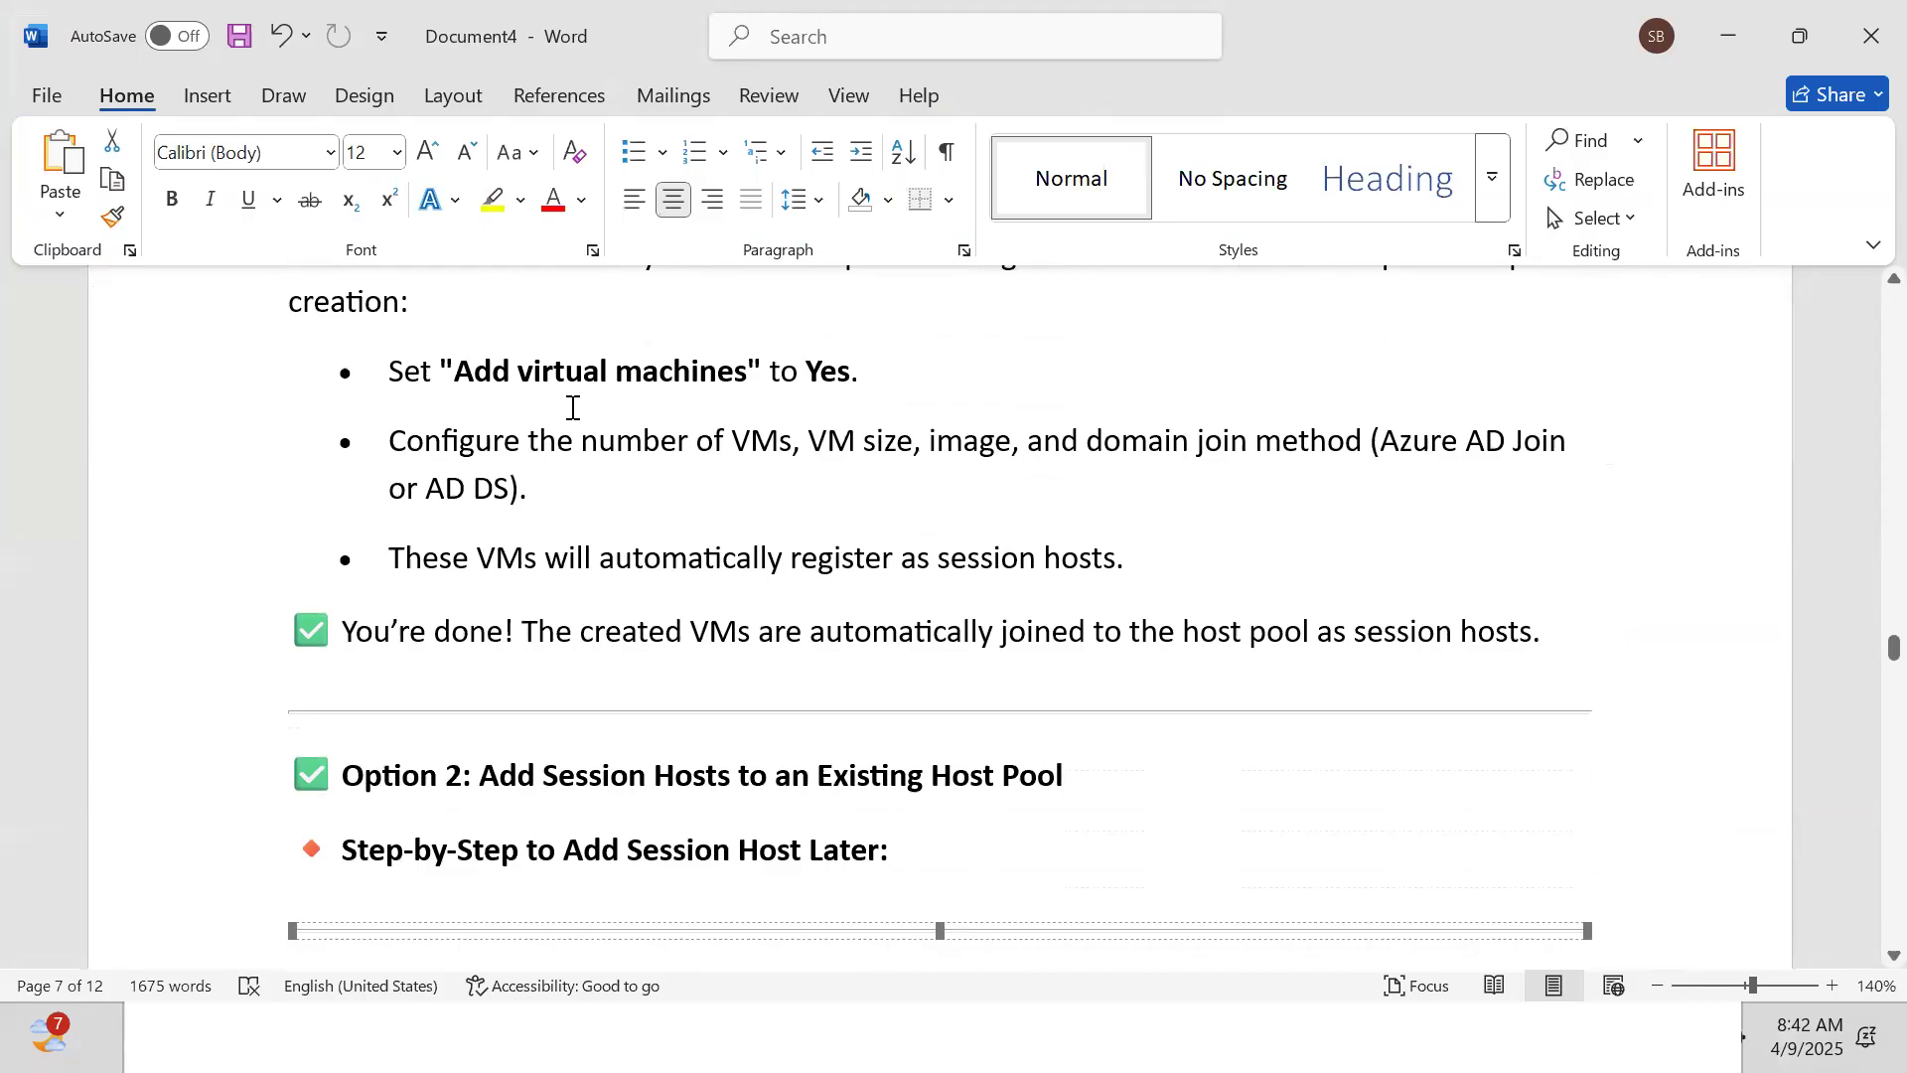
Read the Option 2 steps from Basics and Network Settings through Domain Join to Step 8: Review + Create
{"action": "key", "text": "Down"}
{"action": "key", "text": "Down"}
{"action": "key", "text": "Down"}
{"action": "key", "text": "Down"}
{"action": "key", "text": "Down"}
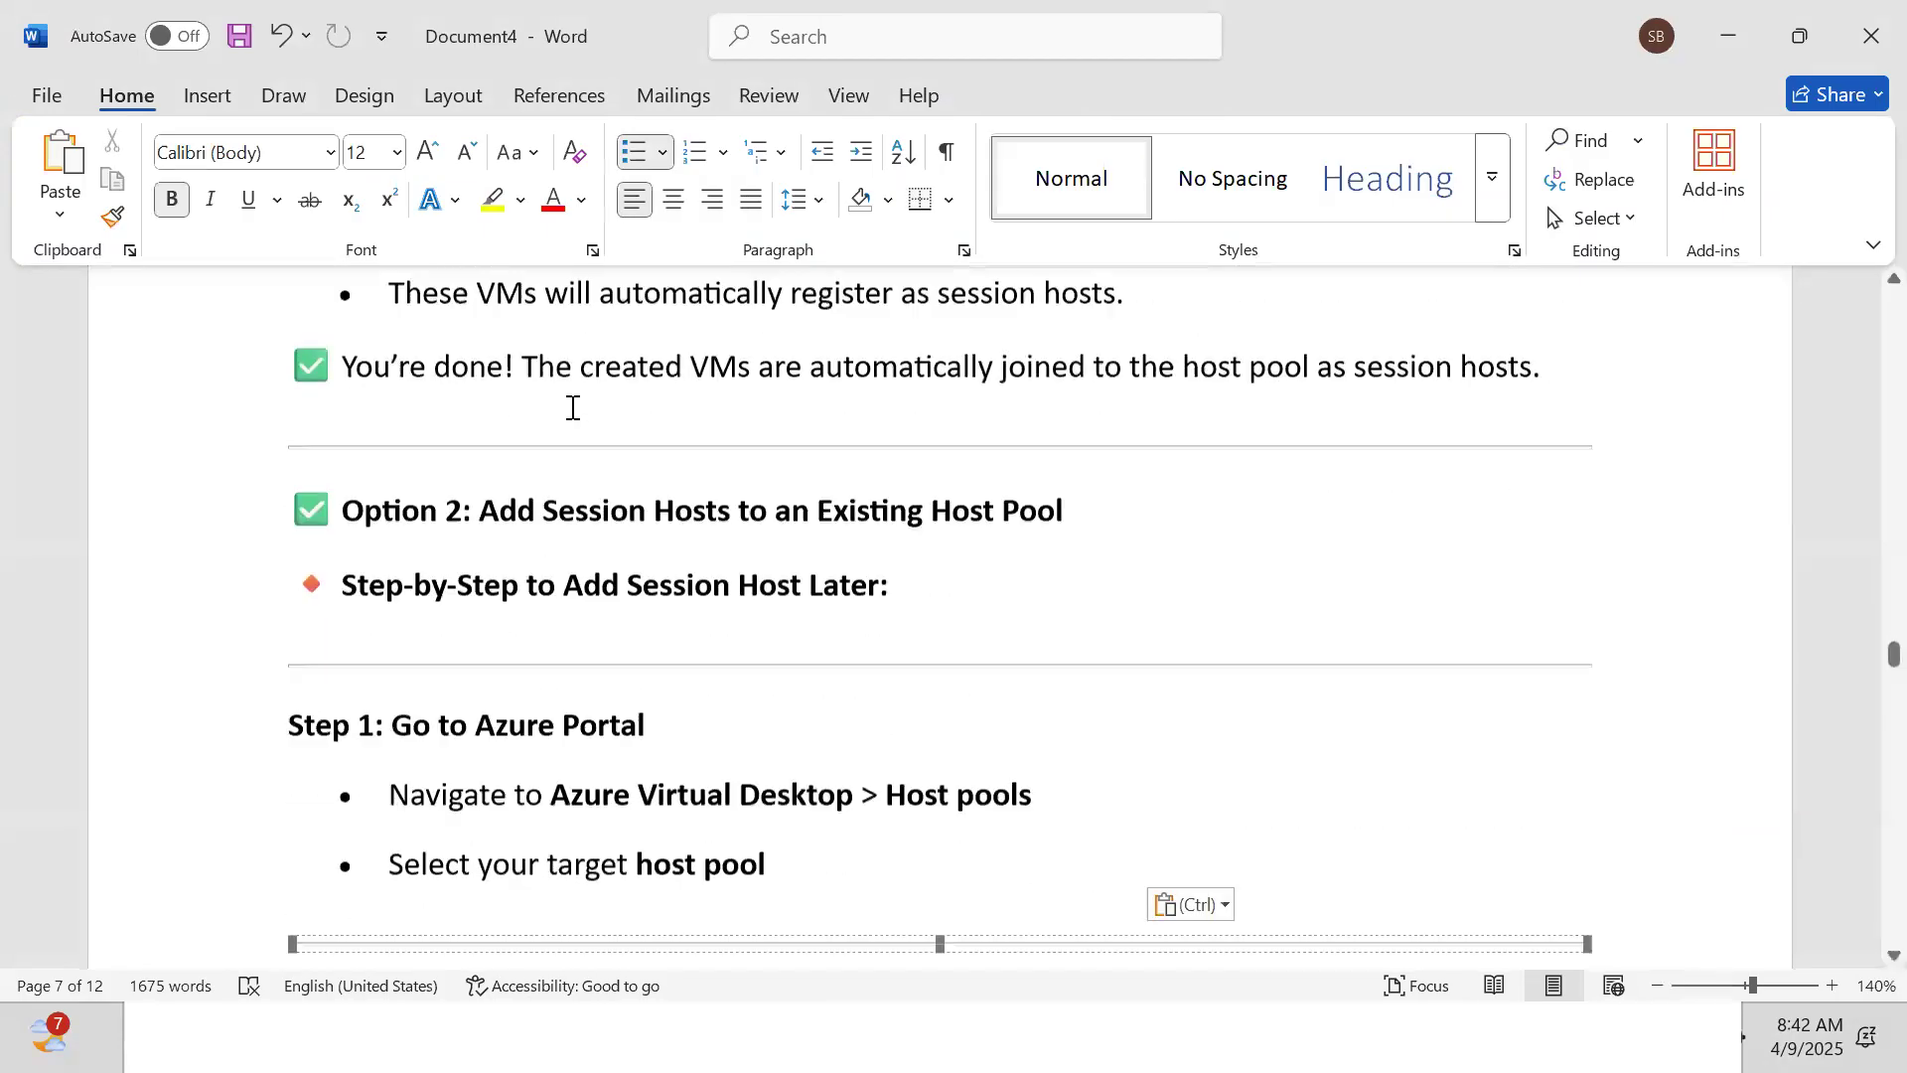
{"action": "key", "text": "Down"}
{"action": "key", "text": "Down"}
{"action": "key", "text": "Down"}
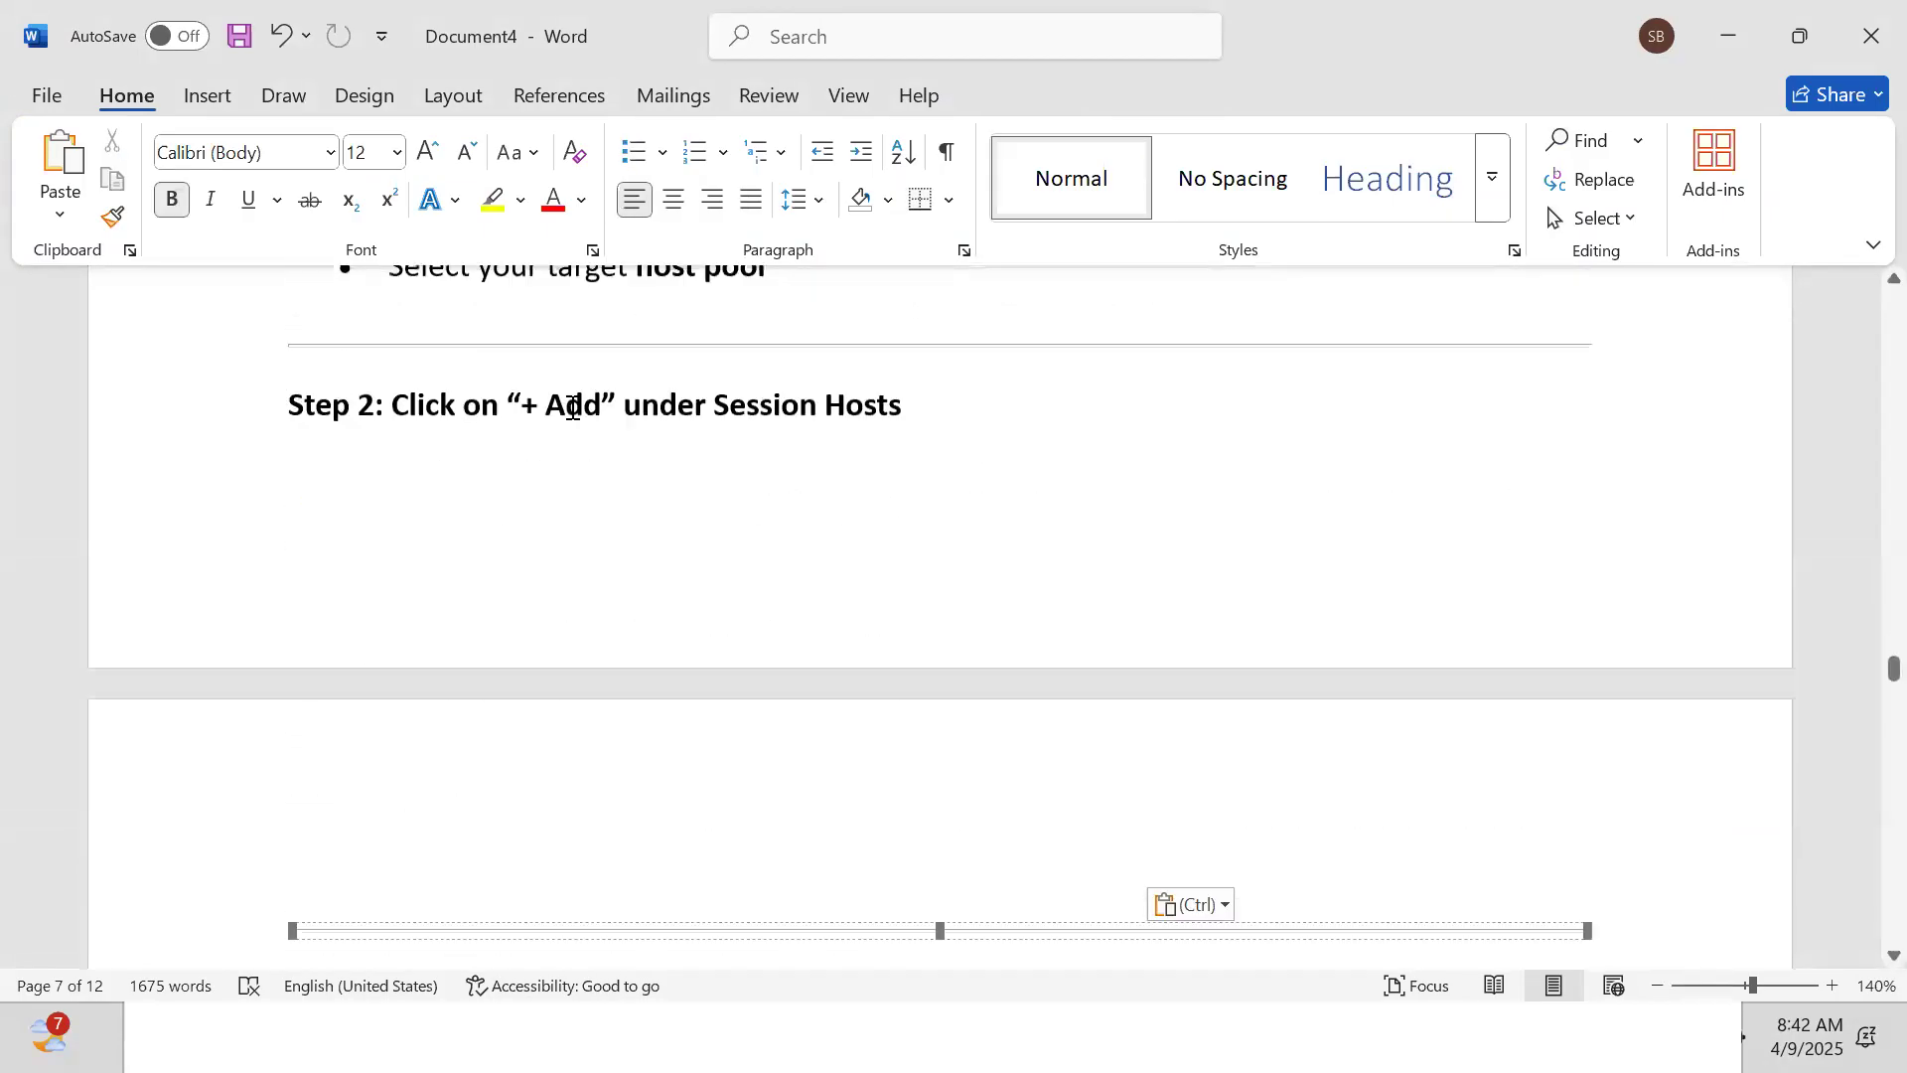
{"action": "key", "text": "Down"}
{"action": "key", "text": "Down"}
{"action": "key", "text": "Down"}
{"action": "key", "text": "Down"}
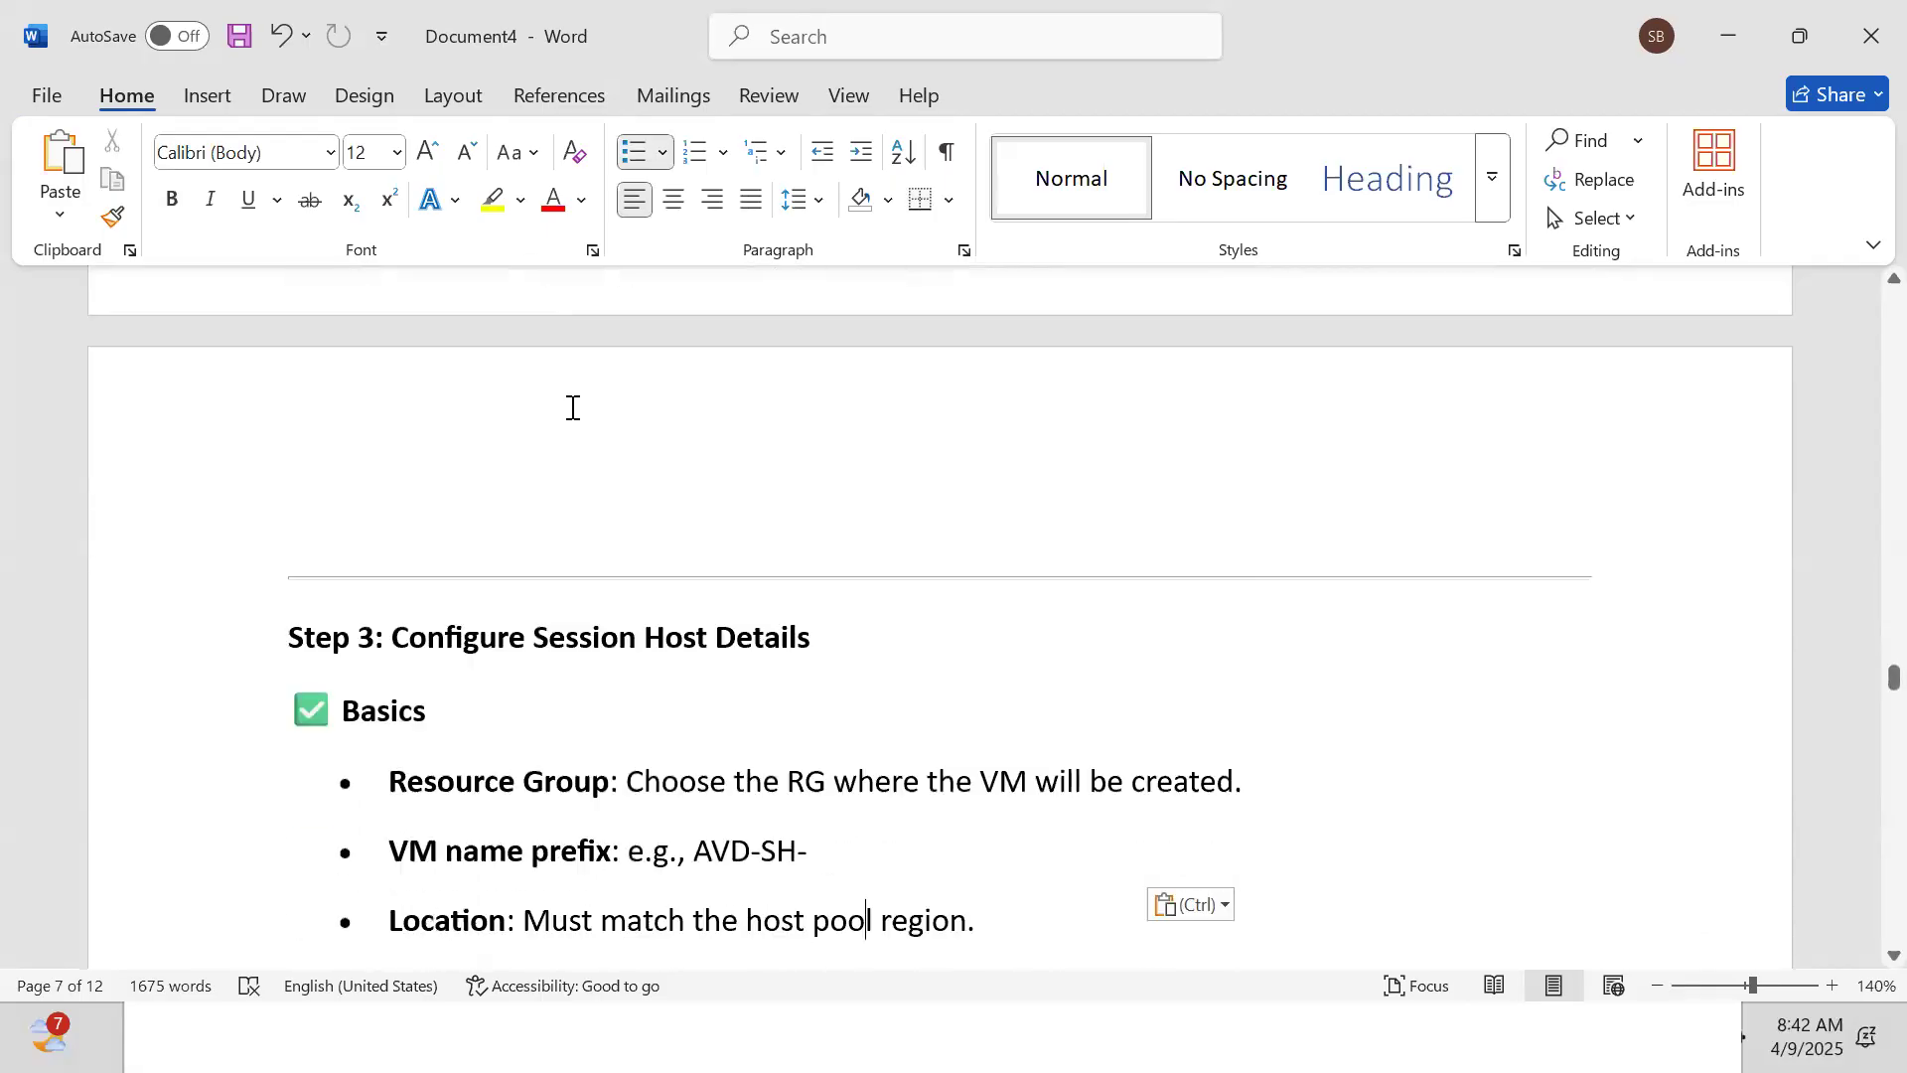
{"action": "key", "text": "Down"}
{"action": "key", "text": "Down"}
{"action": "key", "text": "Down"}
{"action": "key", "text": "Down"}
{"action": "key", "text": "Down"}
{"action": "key", "text": "Down"}
{"action": "key", "text": "Down"}
{"action": "key", "text": "Down"}
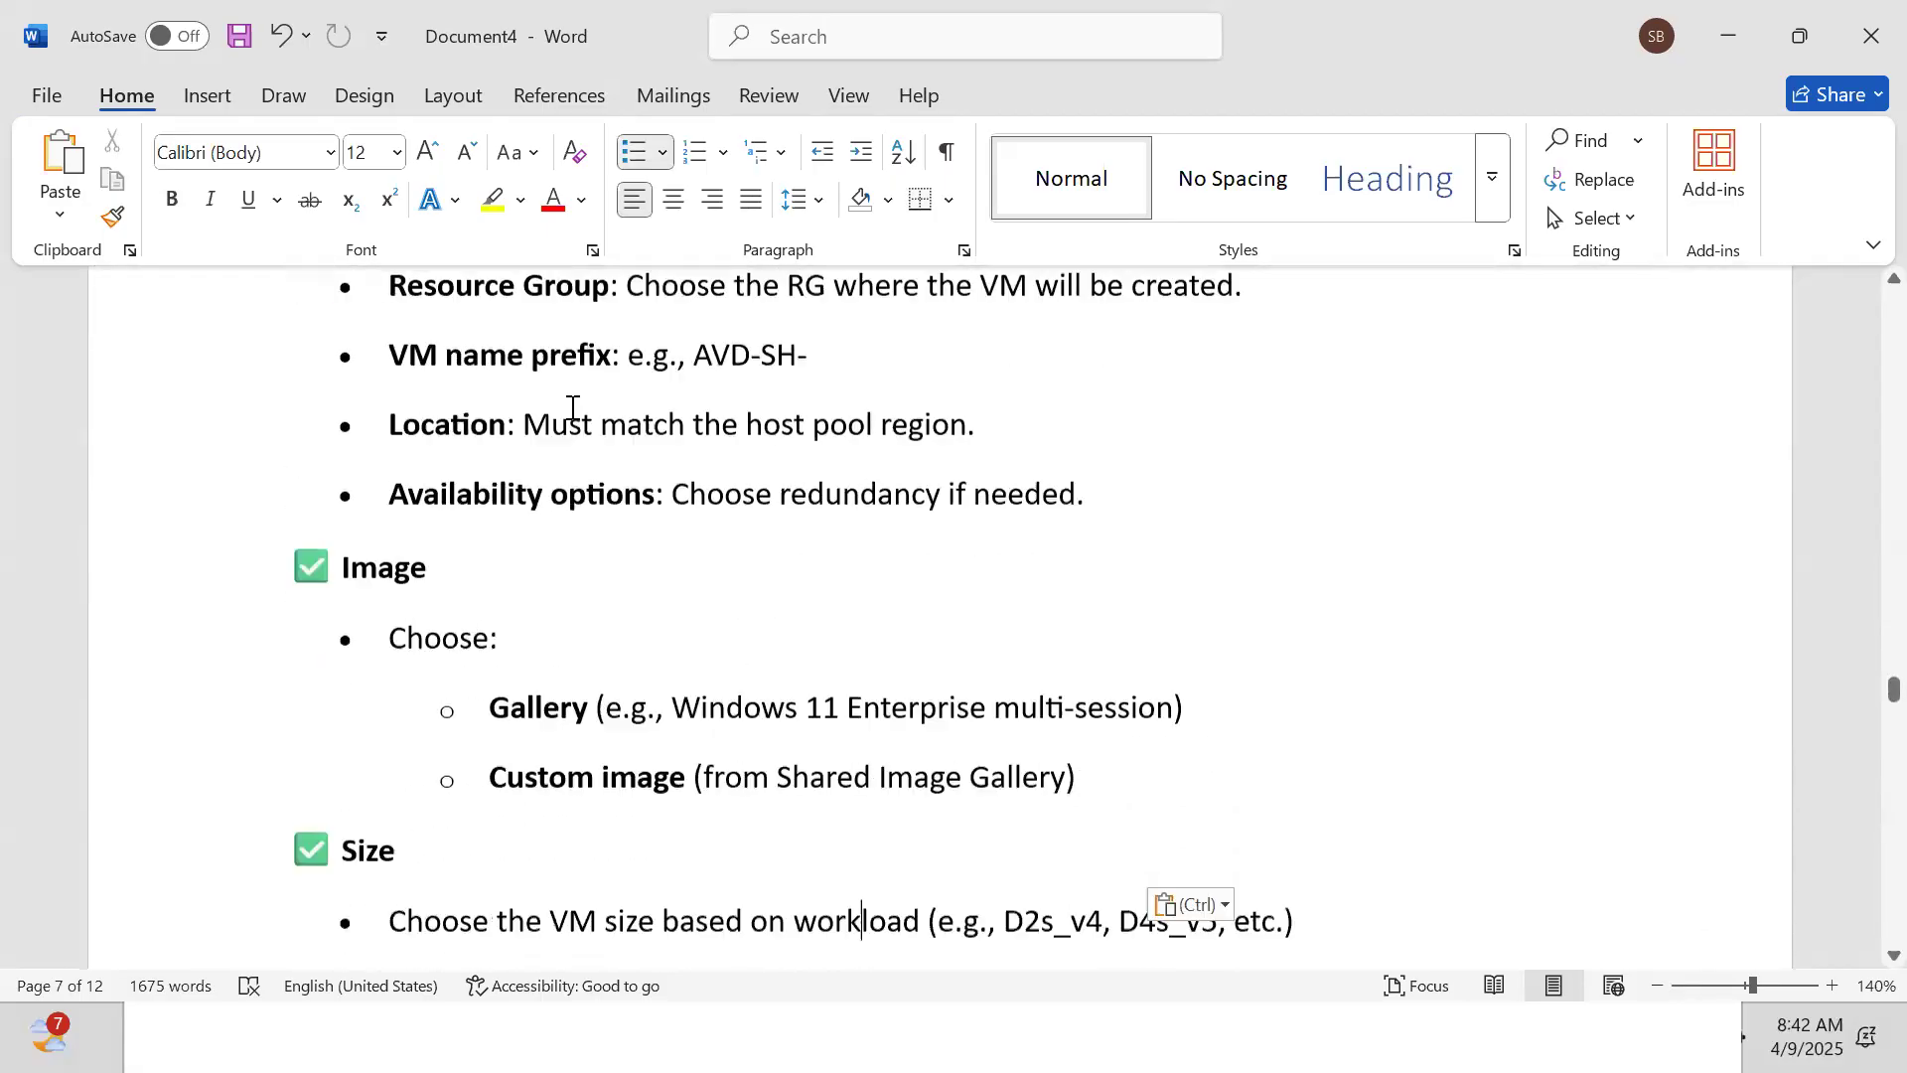
{"action": "key", "text": "Down"}
{"action": "key", "text": "Down"}
{"action": "key", "text": "Down"}
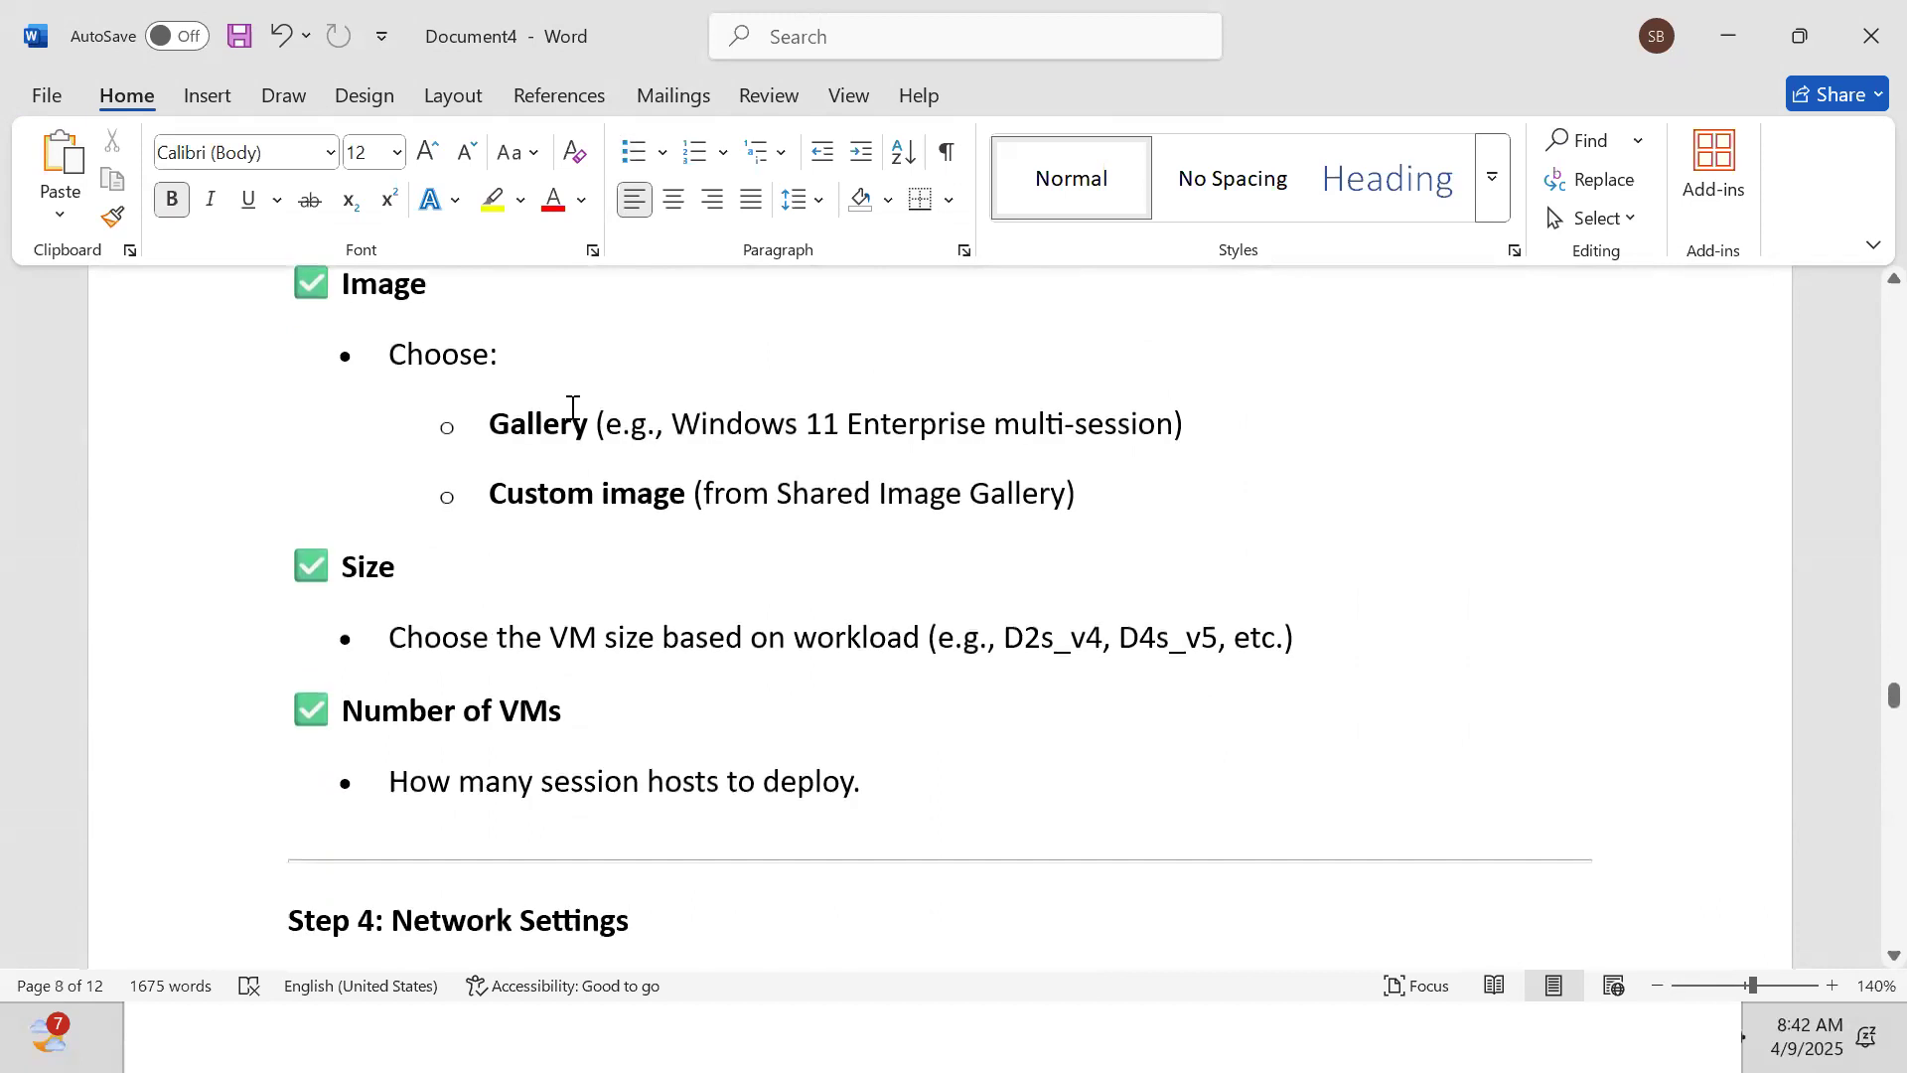
{"action": "key", "text": "Down"}
{"action": "key", "text": "Down"}
{"action": "key", "text": "Down"}
{"action": "key", "text": "Down"}
{"action": "key", "text": "Down"}
{"action": "key", "text": "Down"}
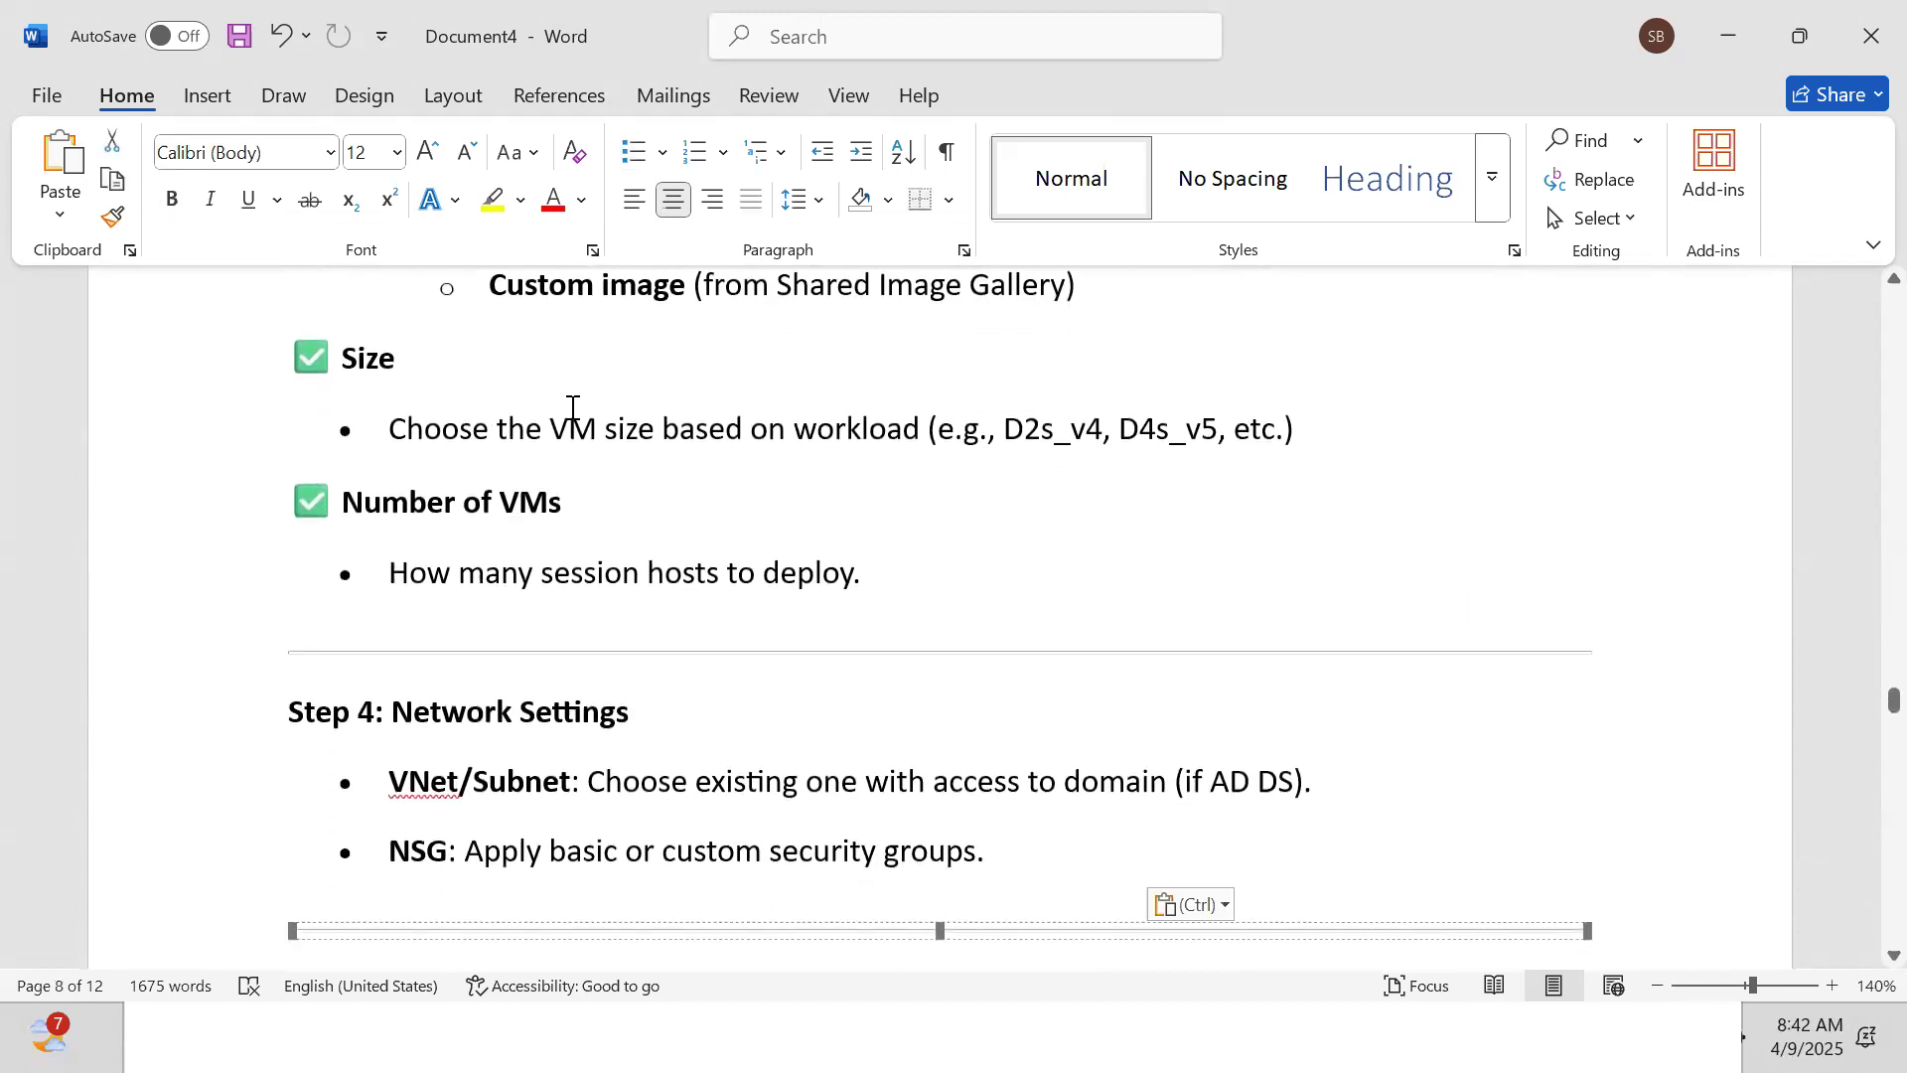
{"action": "key", "text": "Down"}
{"action": "key", "text": "Down"}
{"action": "key", "text": "Down"}
{"action": "key", "text": "Down"}
{"action": "key", "text": "Down"}
{"action": "key", "text": "Down"}
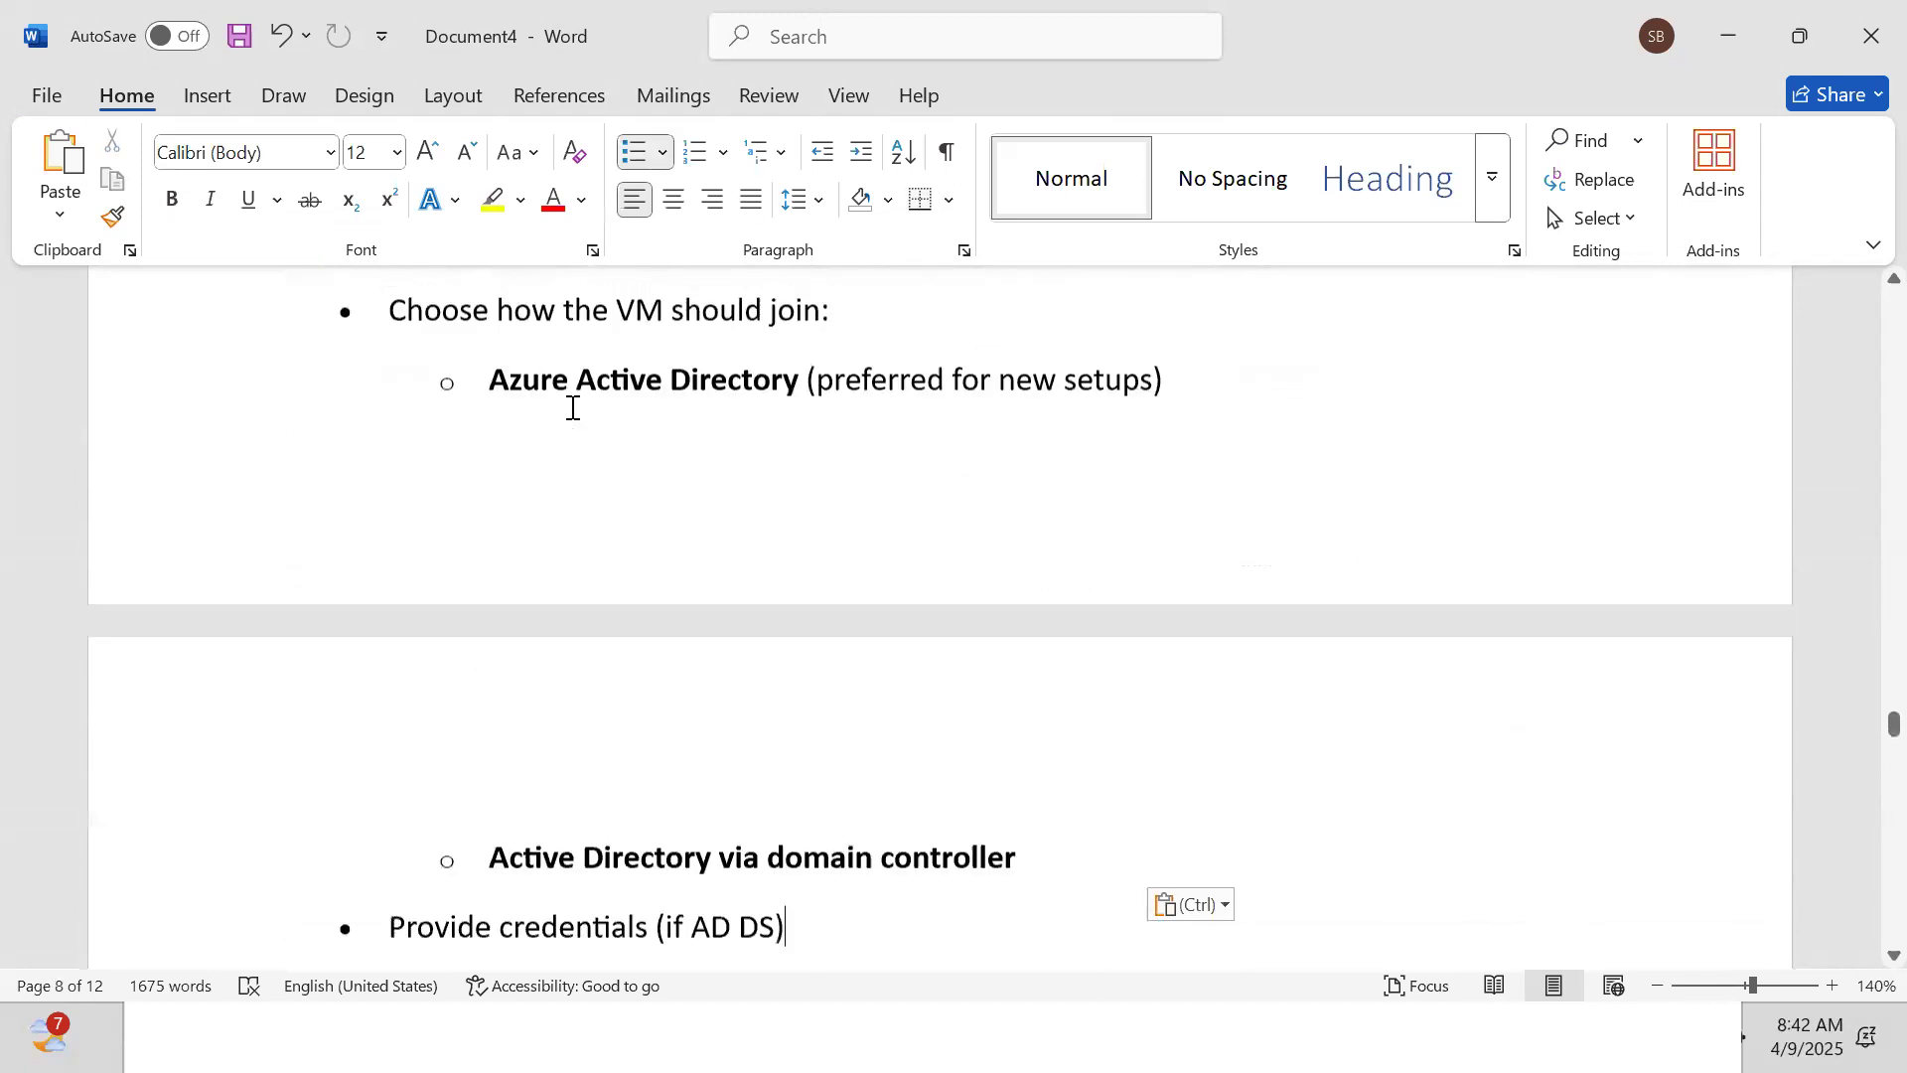
{"action": "key", "text": "Up"}
{"action": "key", "text": "Up"}
{"action": "key", "text": "Up"}
{"action": "key", "text": "Up"}
{"action": "key", "text": "Up"}
{"action": "key", "text": "Up"}
{"action": "key", "text": "Up"}
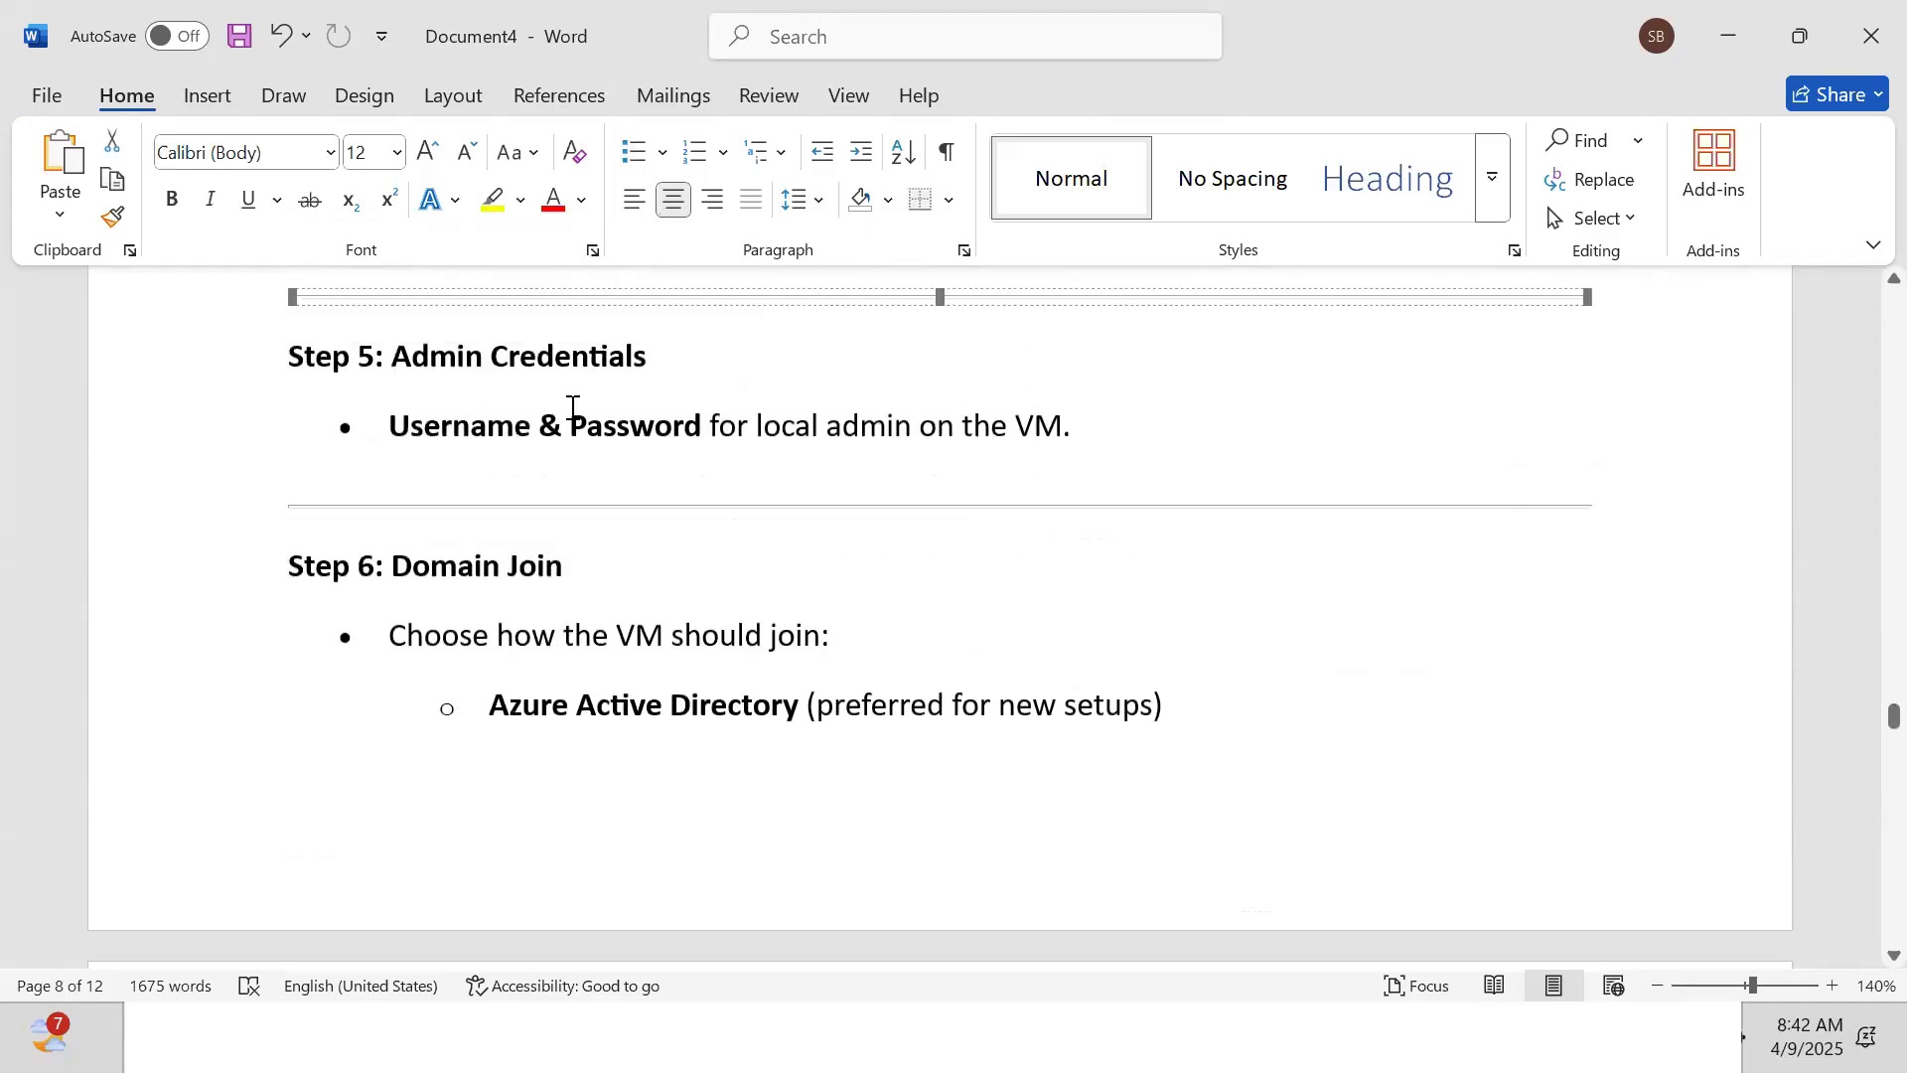
{"action": "key", "text": "Down"}
{"action": "key", "text": "Down"}
{"action": "key", "text": "Down"}
{"action": "key", "text": "Down"}
{"action": "key", "text": "Down"}
{"action": "key", "text": "Down"}
{"action": "key", "text": "Down"}
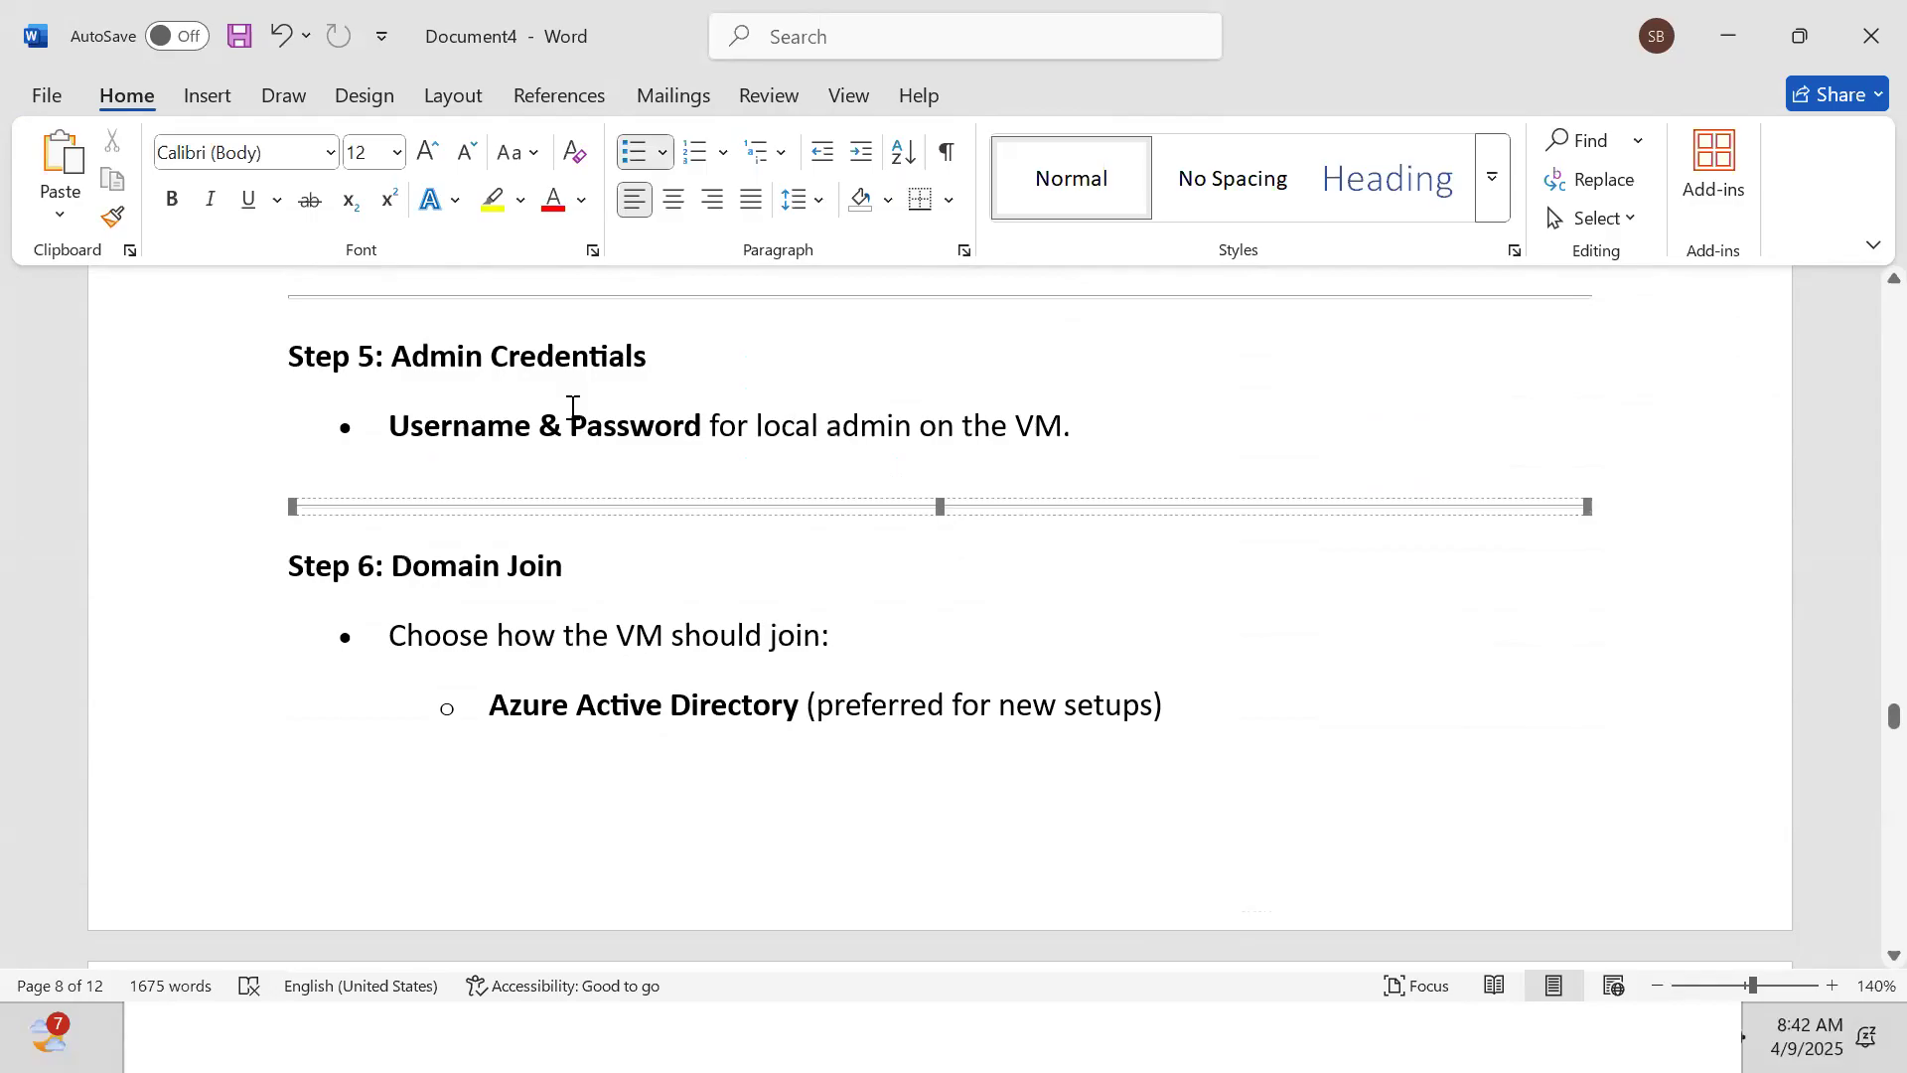
{"action": "key", "text": "Down"}
{"action": "key", "text": "Down"}
{"action": "key", "text": "Down"}
{"action": "key", "text": "Down"}
{"action": "key", "text": "Down"}
{"action": "key", "text": "Down"}
{"action": "key", "text": "Down"}
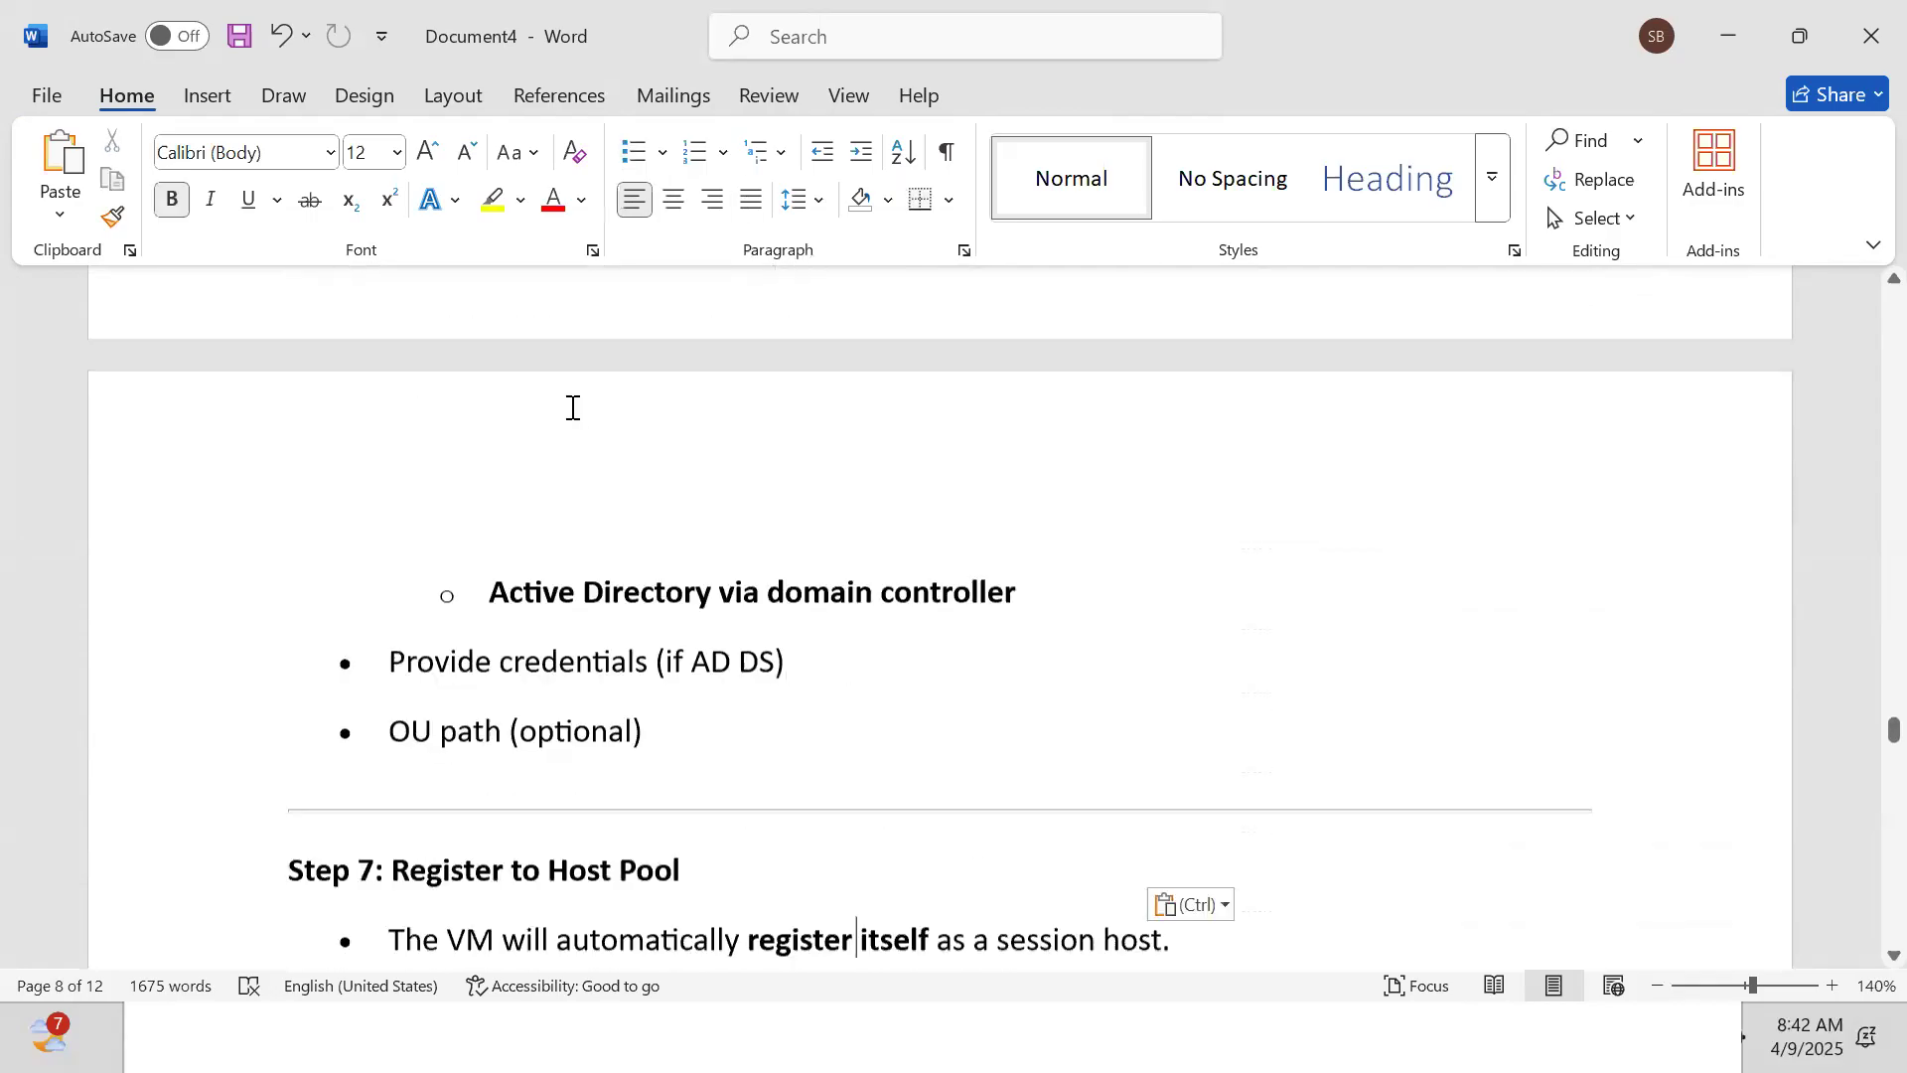
{"action": "key", "text": "Down"}
{"action": "key", "text": "Down"}
{"action": "key", "text": "Down"}
{"action": "key", "text": "Down"}
{"action": "key", "text": "Down"}
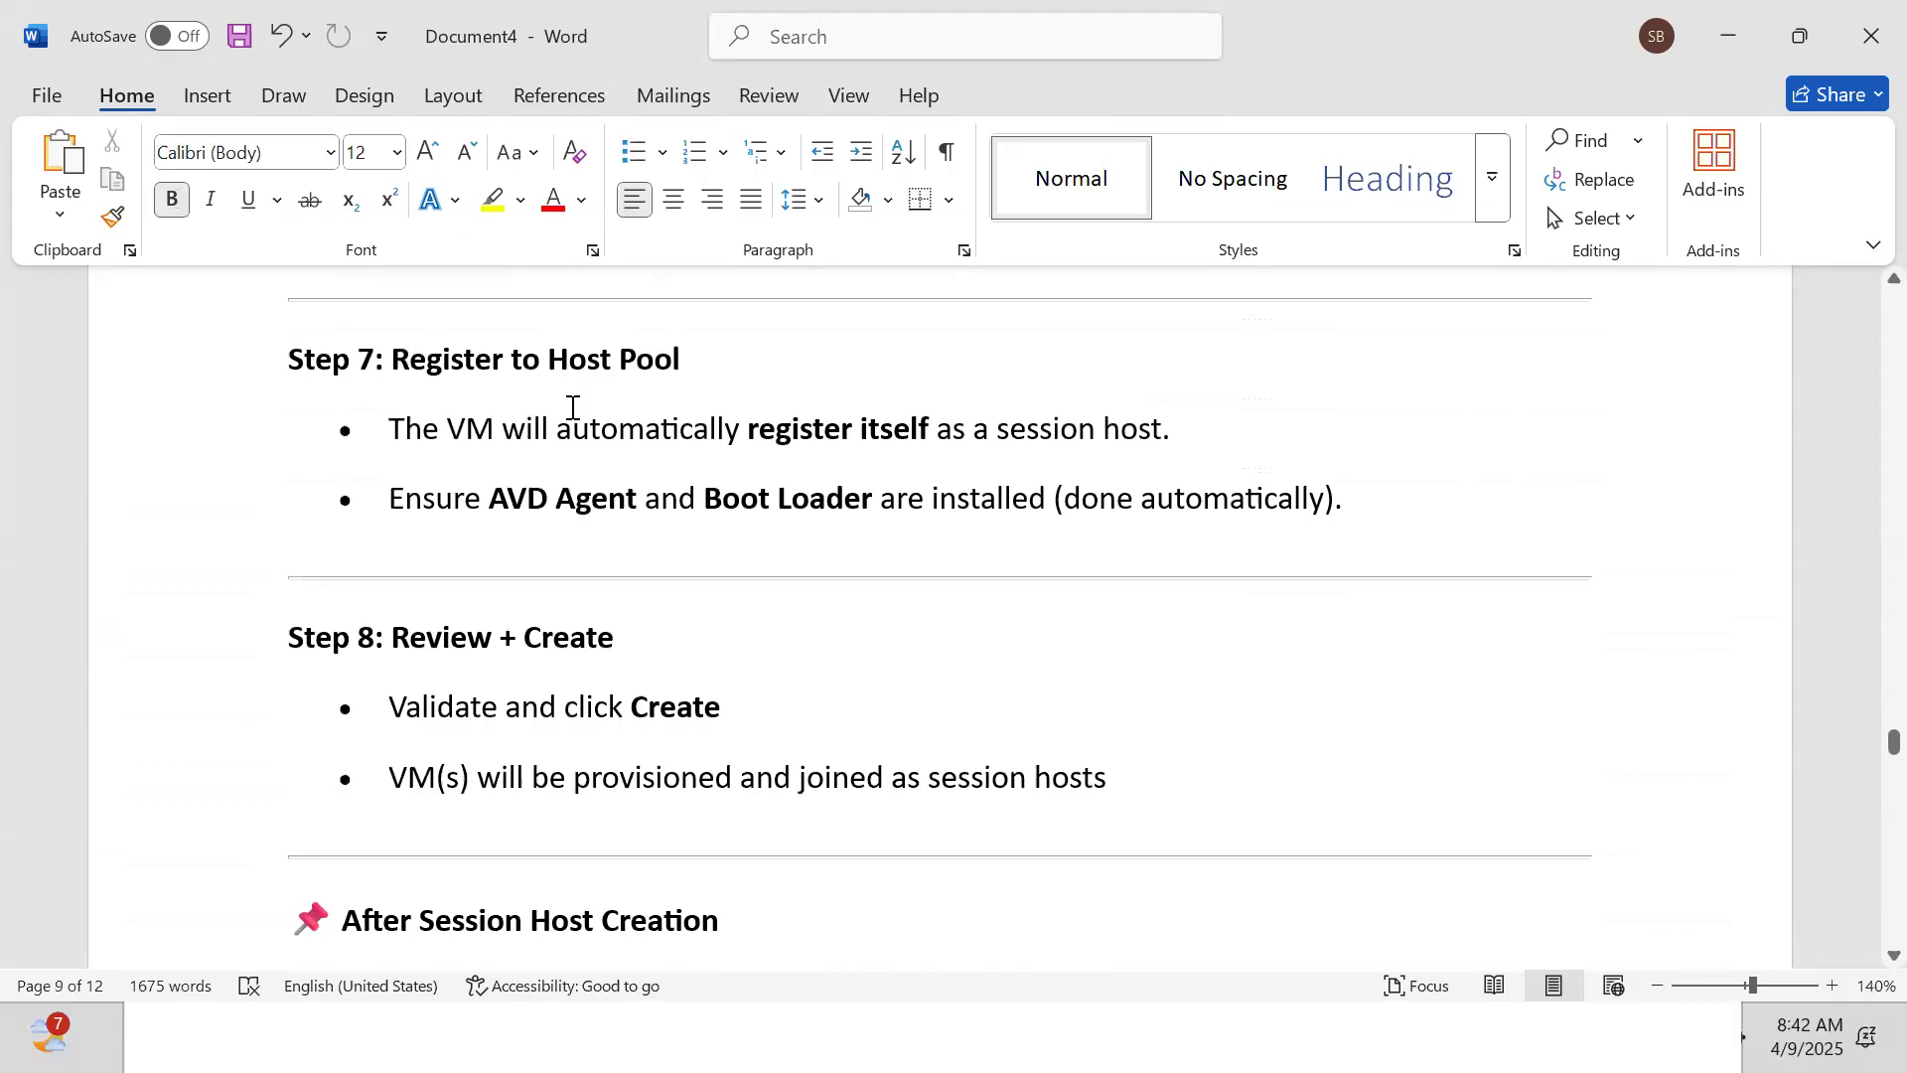
Paste the Assignments bullet under After Session Host Creation and the rows into the troubleshooting table
{"action": "key", "text": "Down"}
{"action": "key", "text": "Down"}
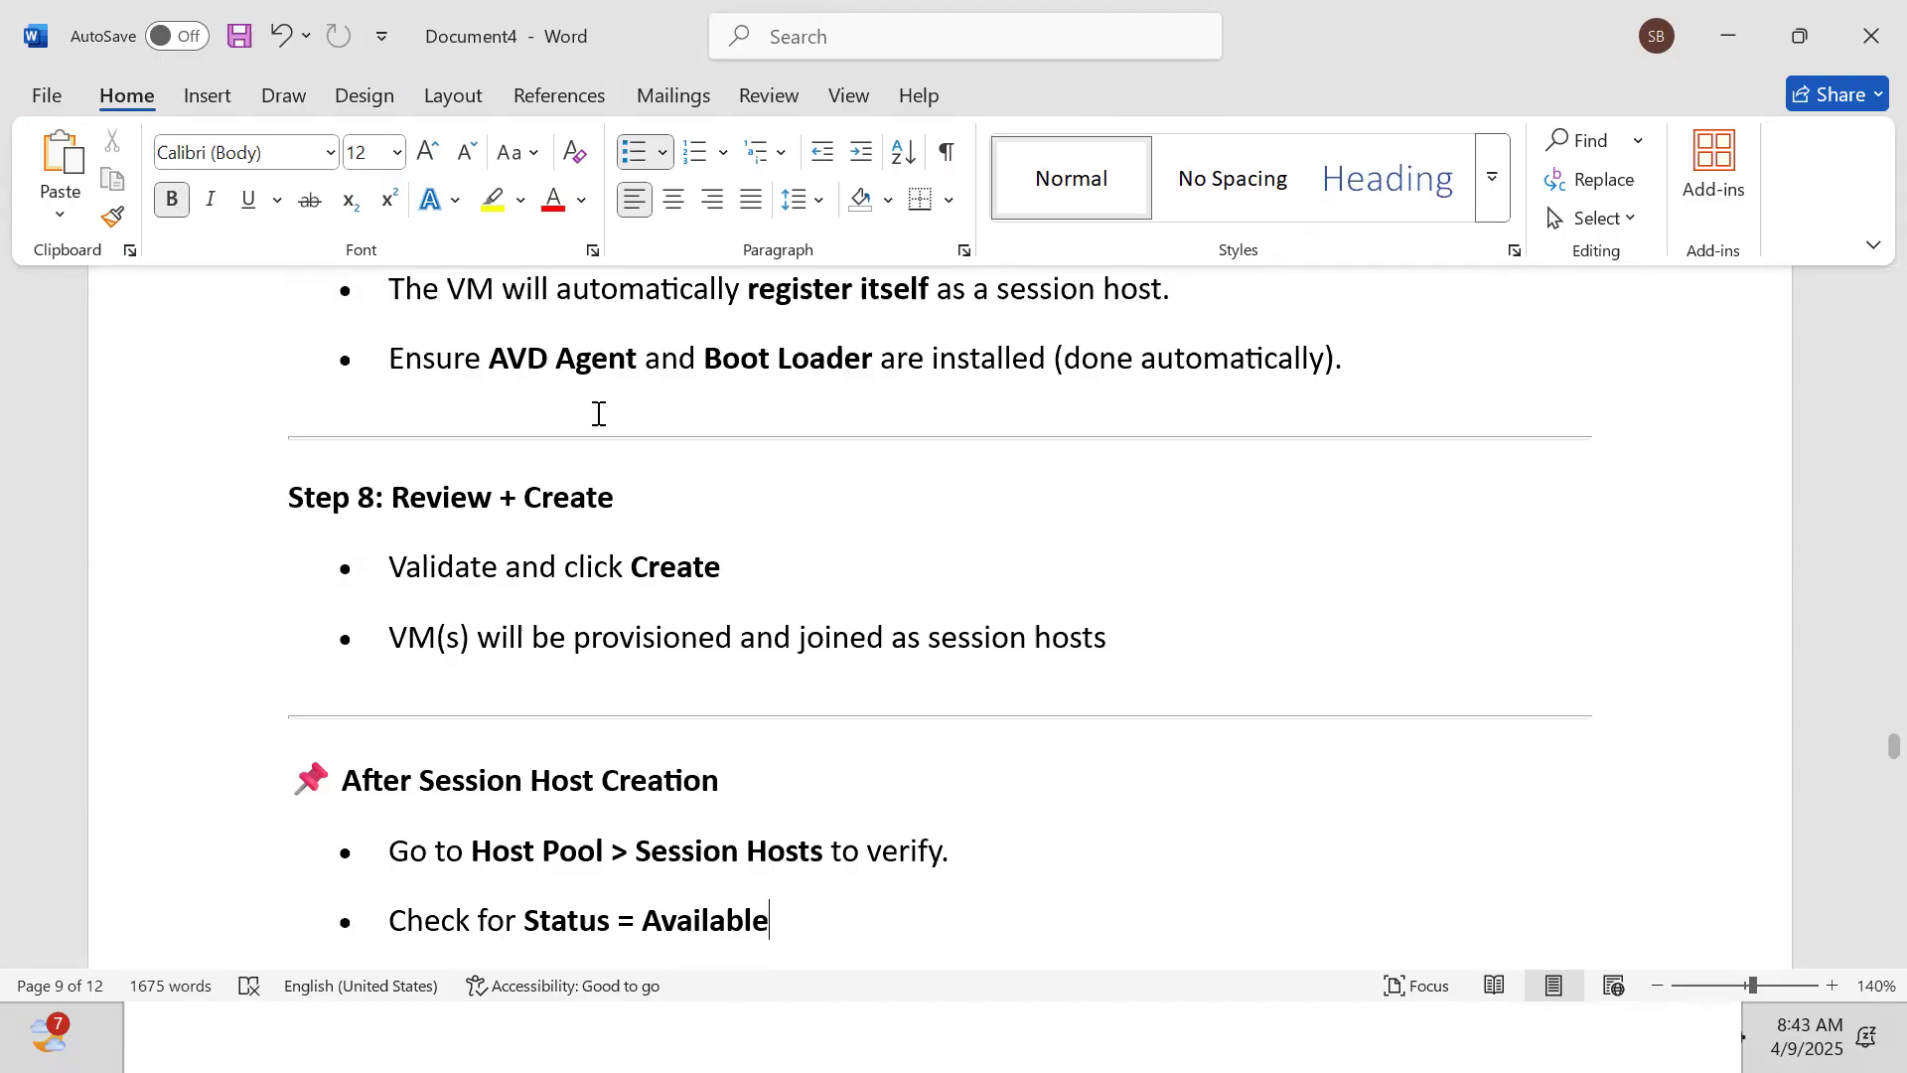
{"action": "type", "text": "Use Application Group > Assignments to give users access."}
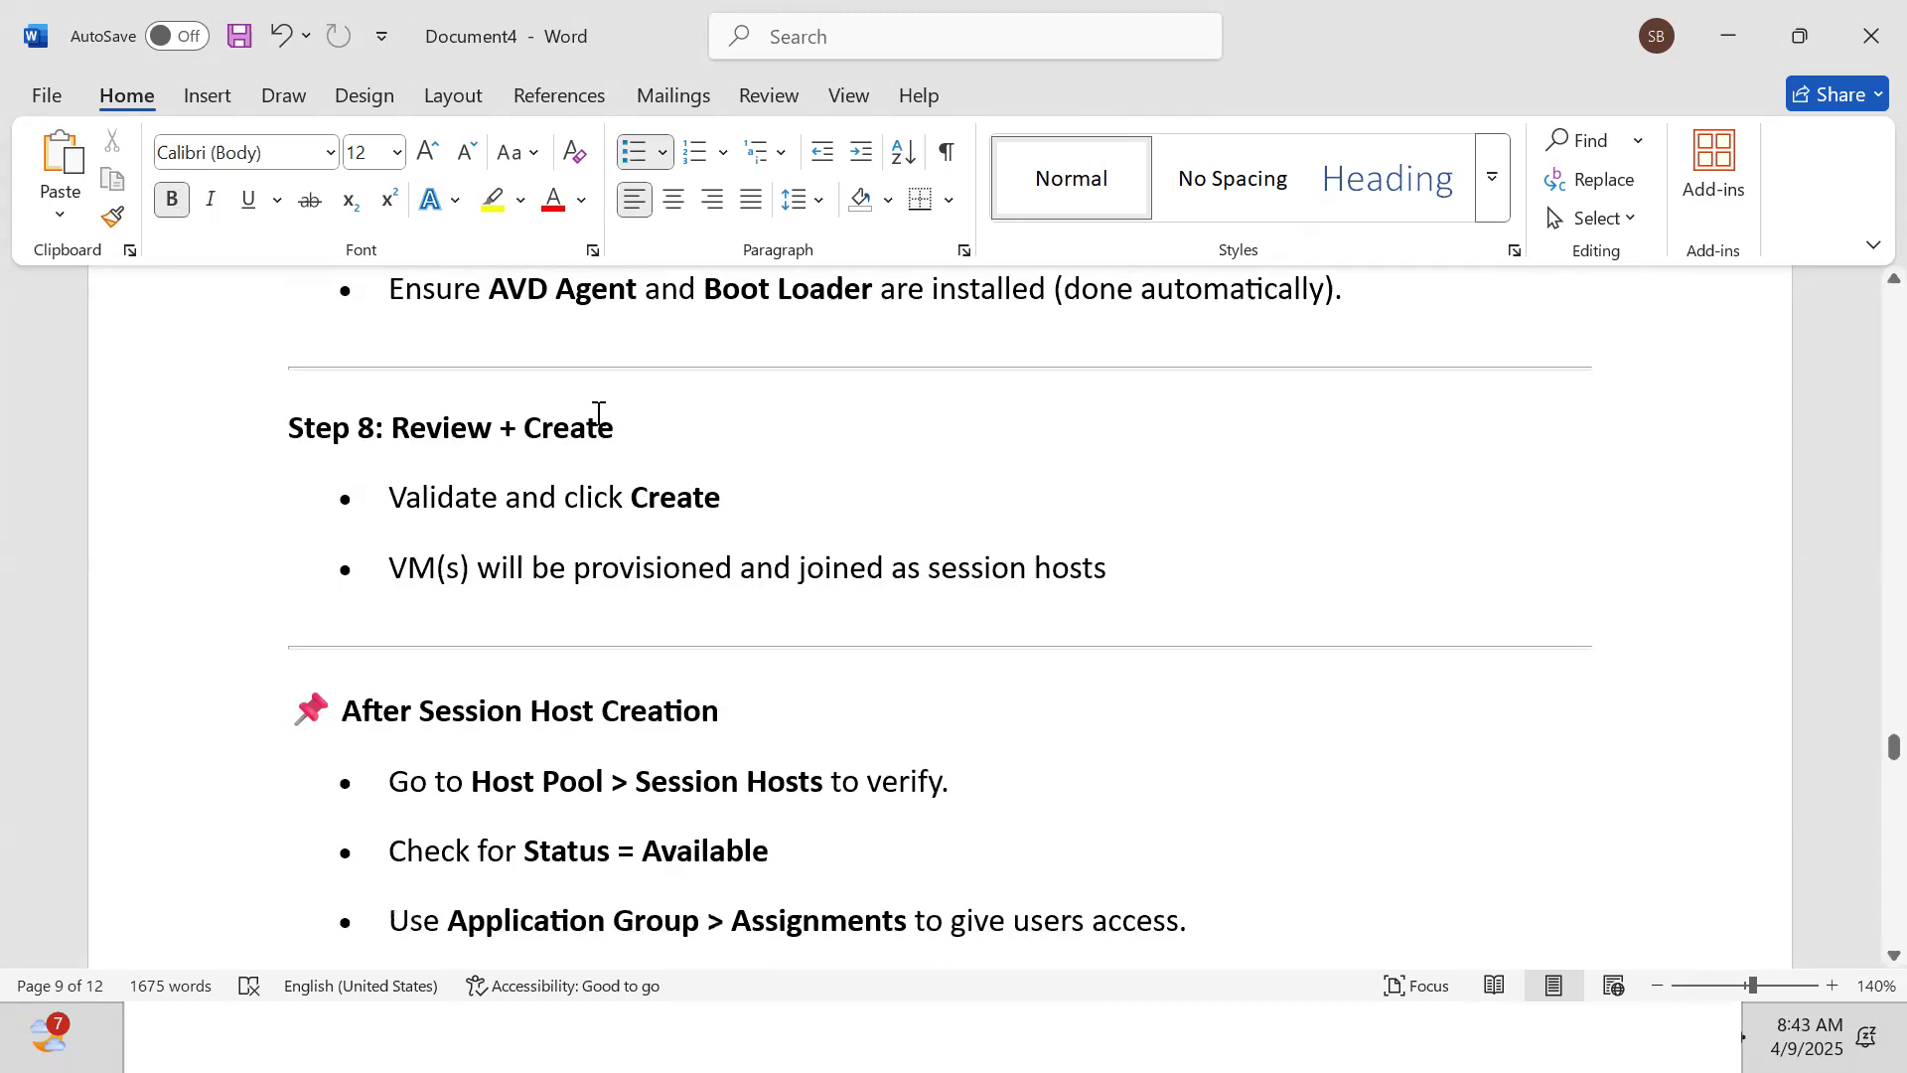
{"action": "key", "text": "Down"}
{"action": "key", "text": "Down"}
{"action": "key", "text": "Down"}
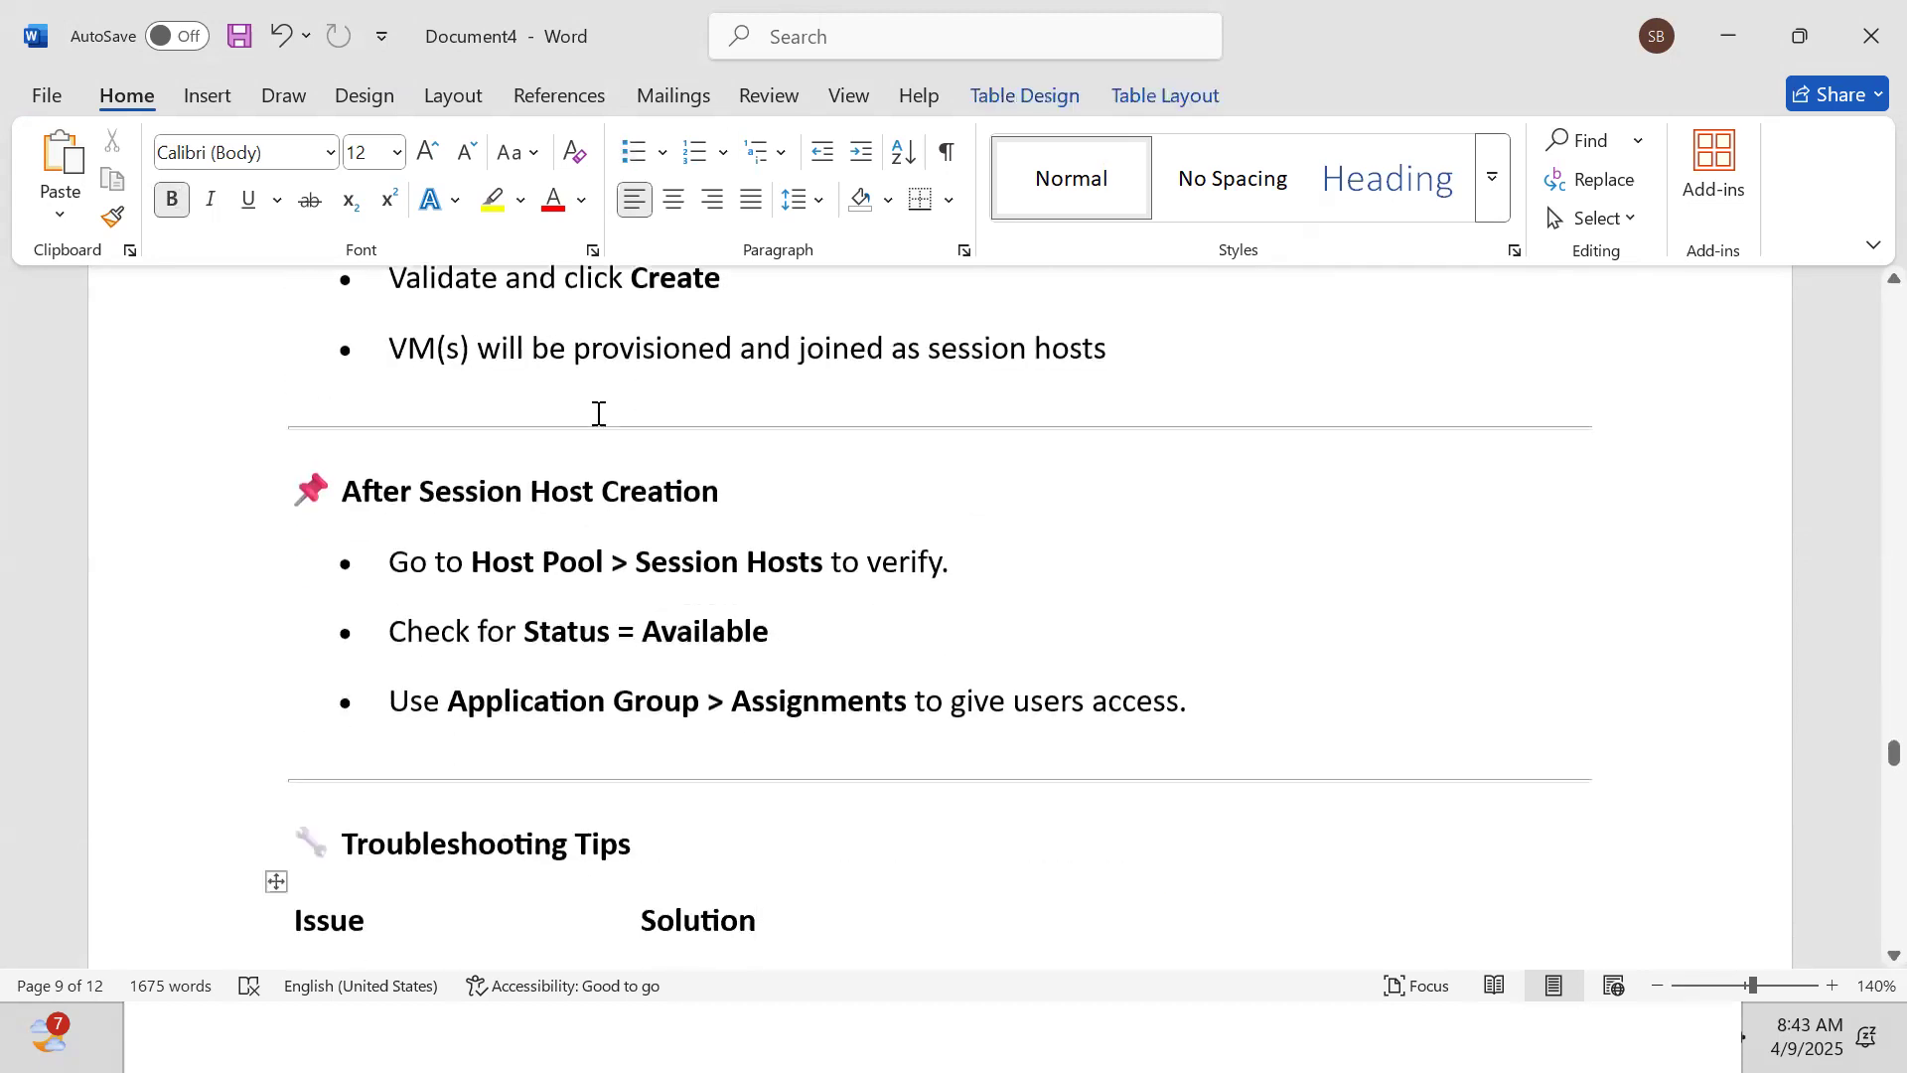
{"action": "type", "text": "Host not showing in pool\tEnsure VM has AVD Agent & is domain-joined properly \"Unavailable\" status\tRestart VM or check AVD Agent logs Users can't connect\tCheck NSG, DNS, and Domain Join status"}
Move through the AVD Workspace definition and Purpose paragraph, then return to the Azure deployment page
{"action": "key", "text": "Down"}
{"action": "key", "text": "Down"}
{"action": "key", "text": "Down"}
{"action": "key", "text": "Down"}
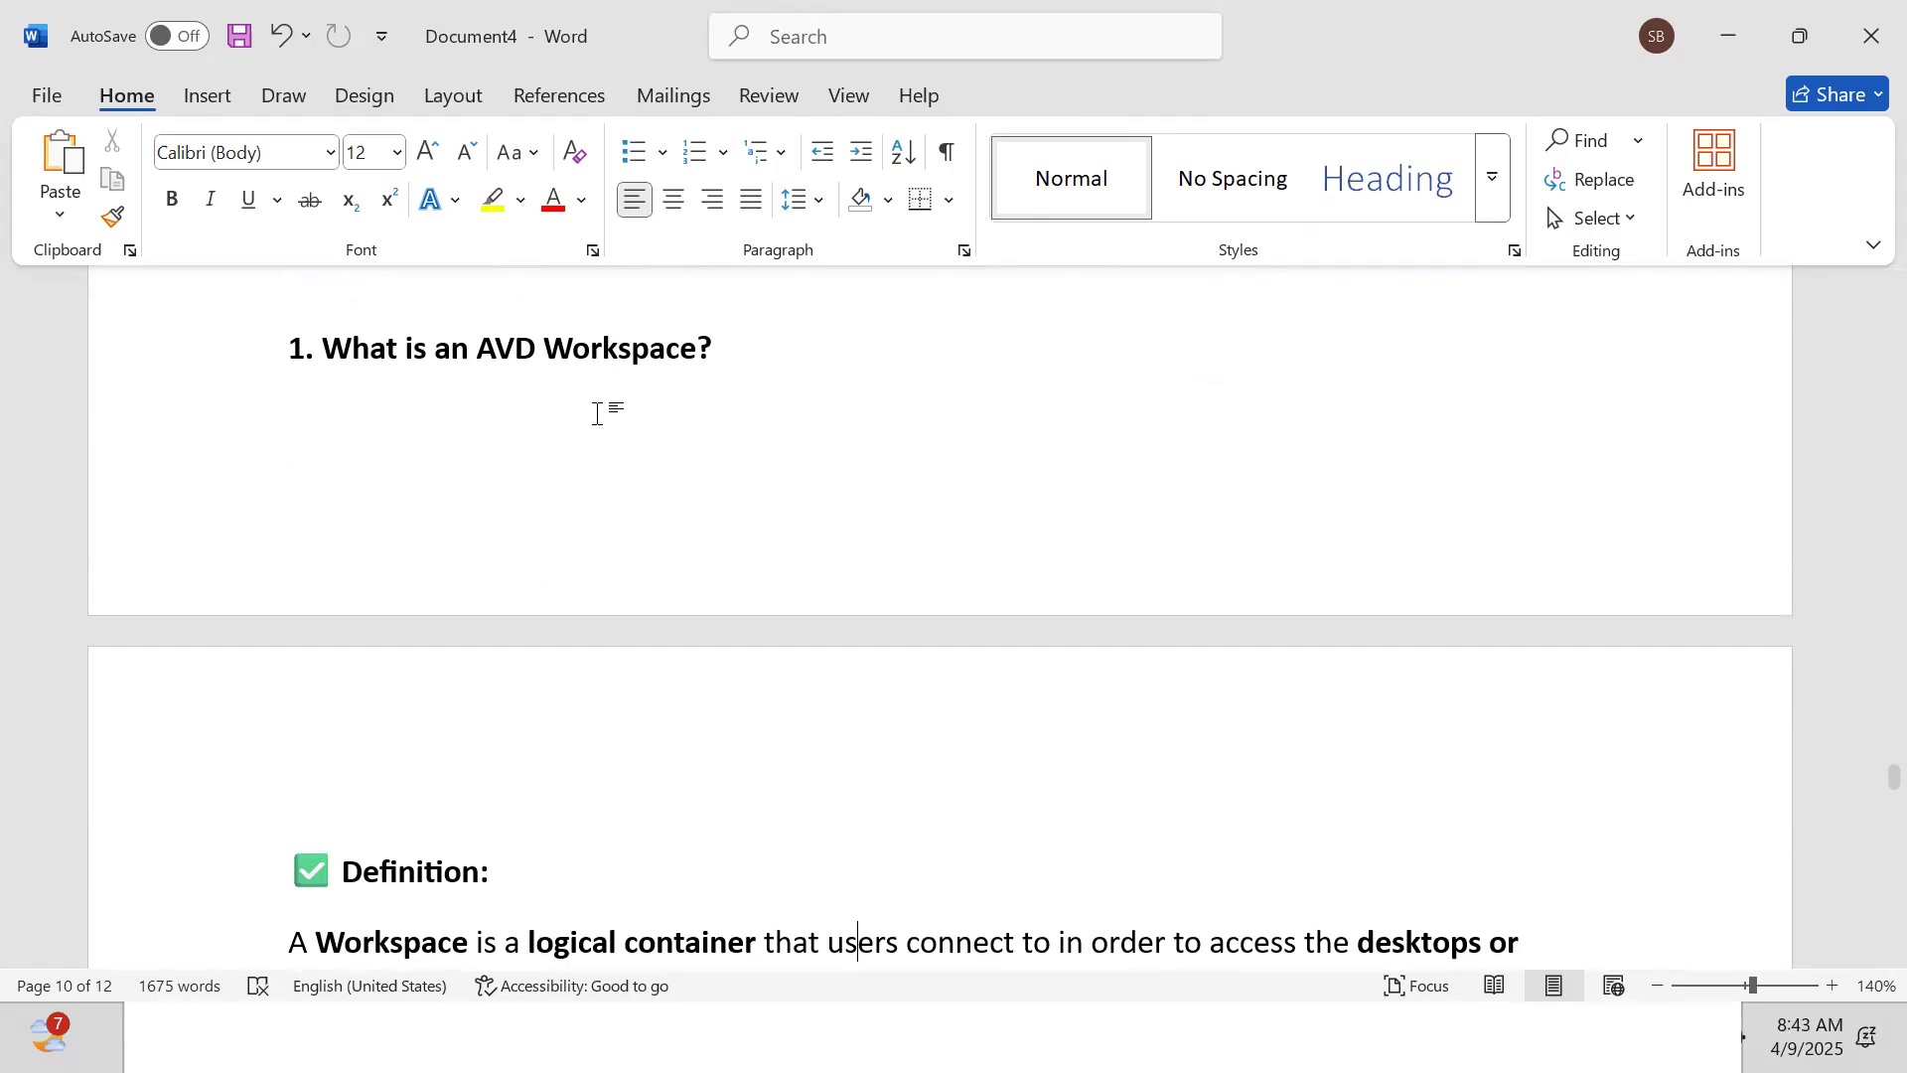
{"action": "key", "text": "Down"}
{"action": "key", "text": "Down"}
{"action": "key", "text": "Down"}
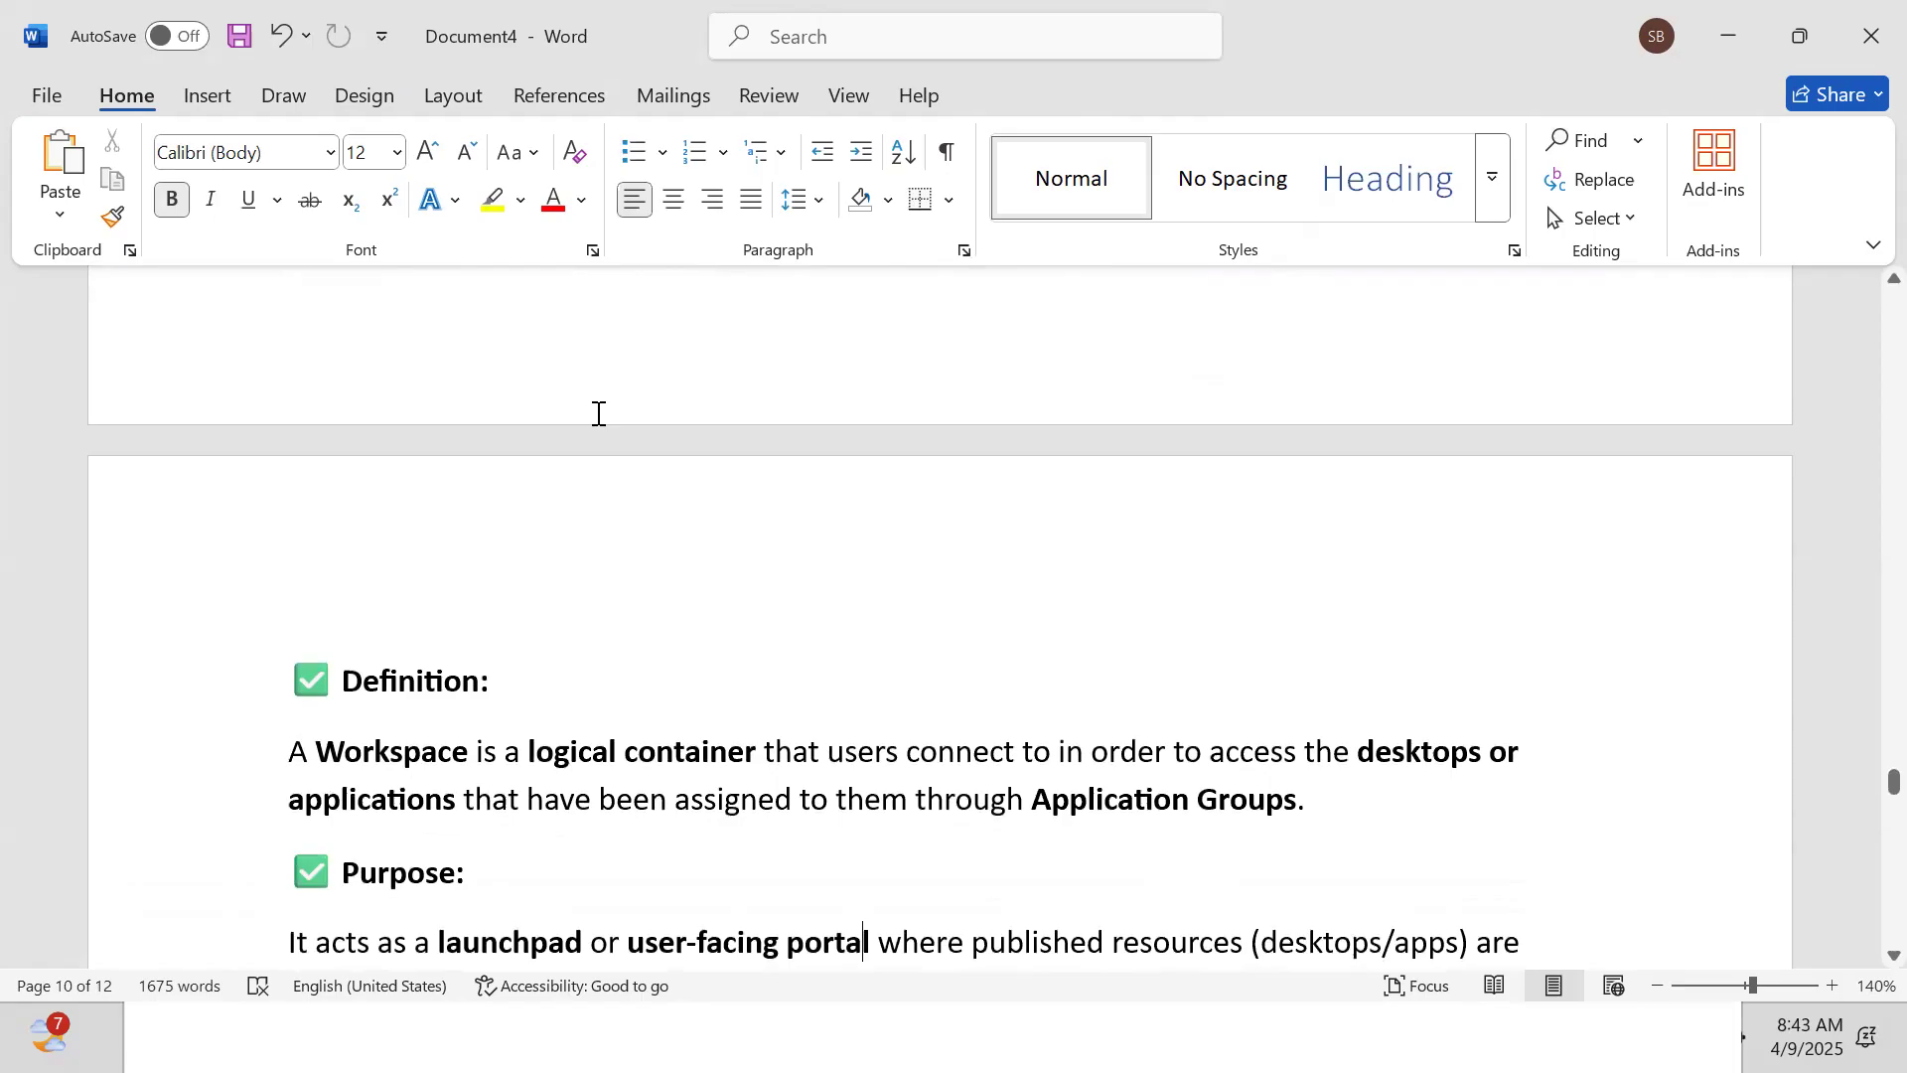
{"action": "key", "text": "Down"}
{"action": "key", "text": "Down"}
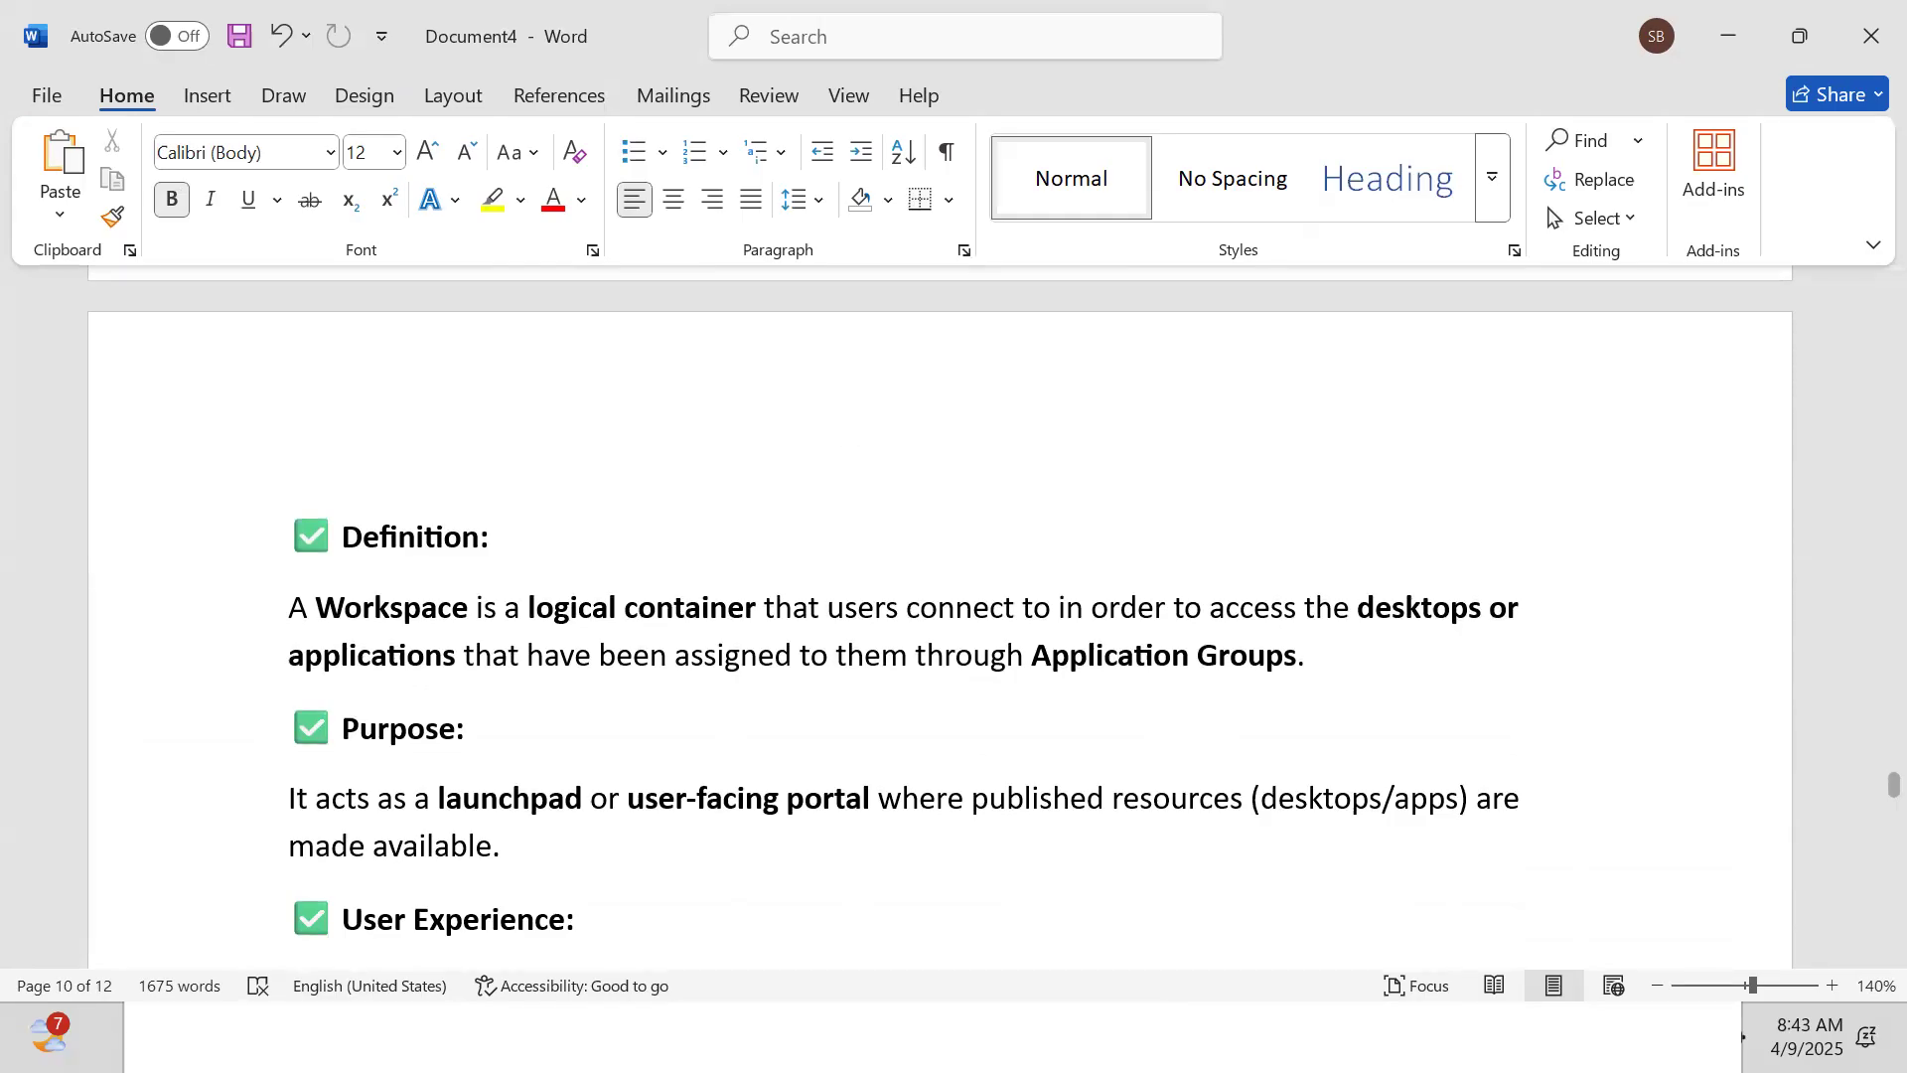
{"action": "key", "text": "alt+Tab"}
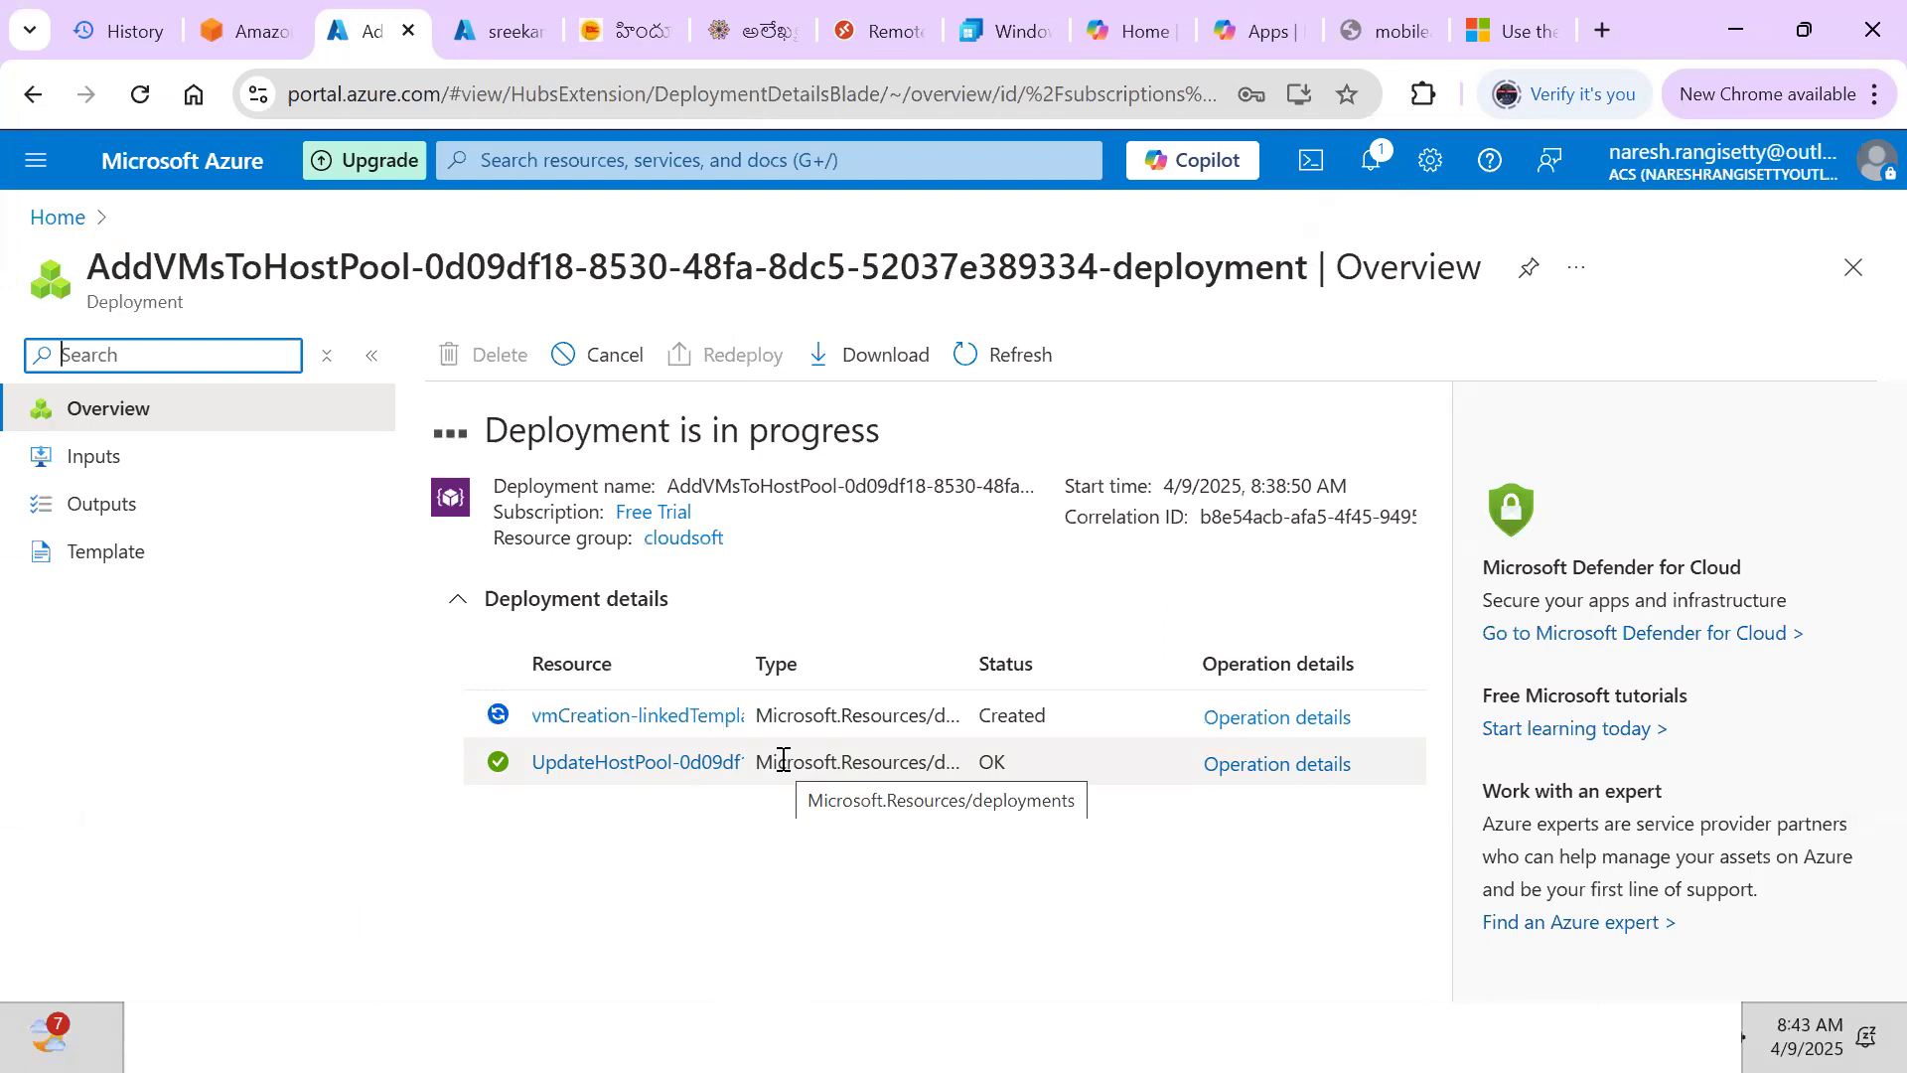
Confirm the session host deployment is still in progress and go back to the Word notes
{"action": "key", "text": "alt+Tab"}
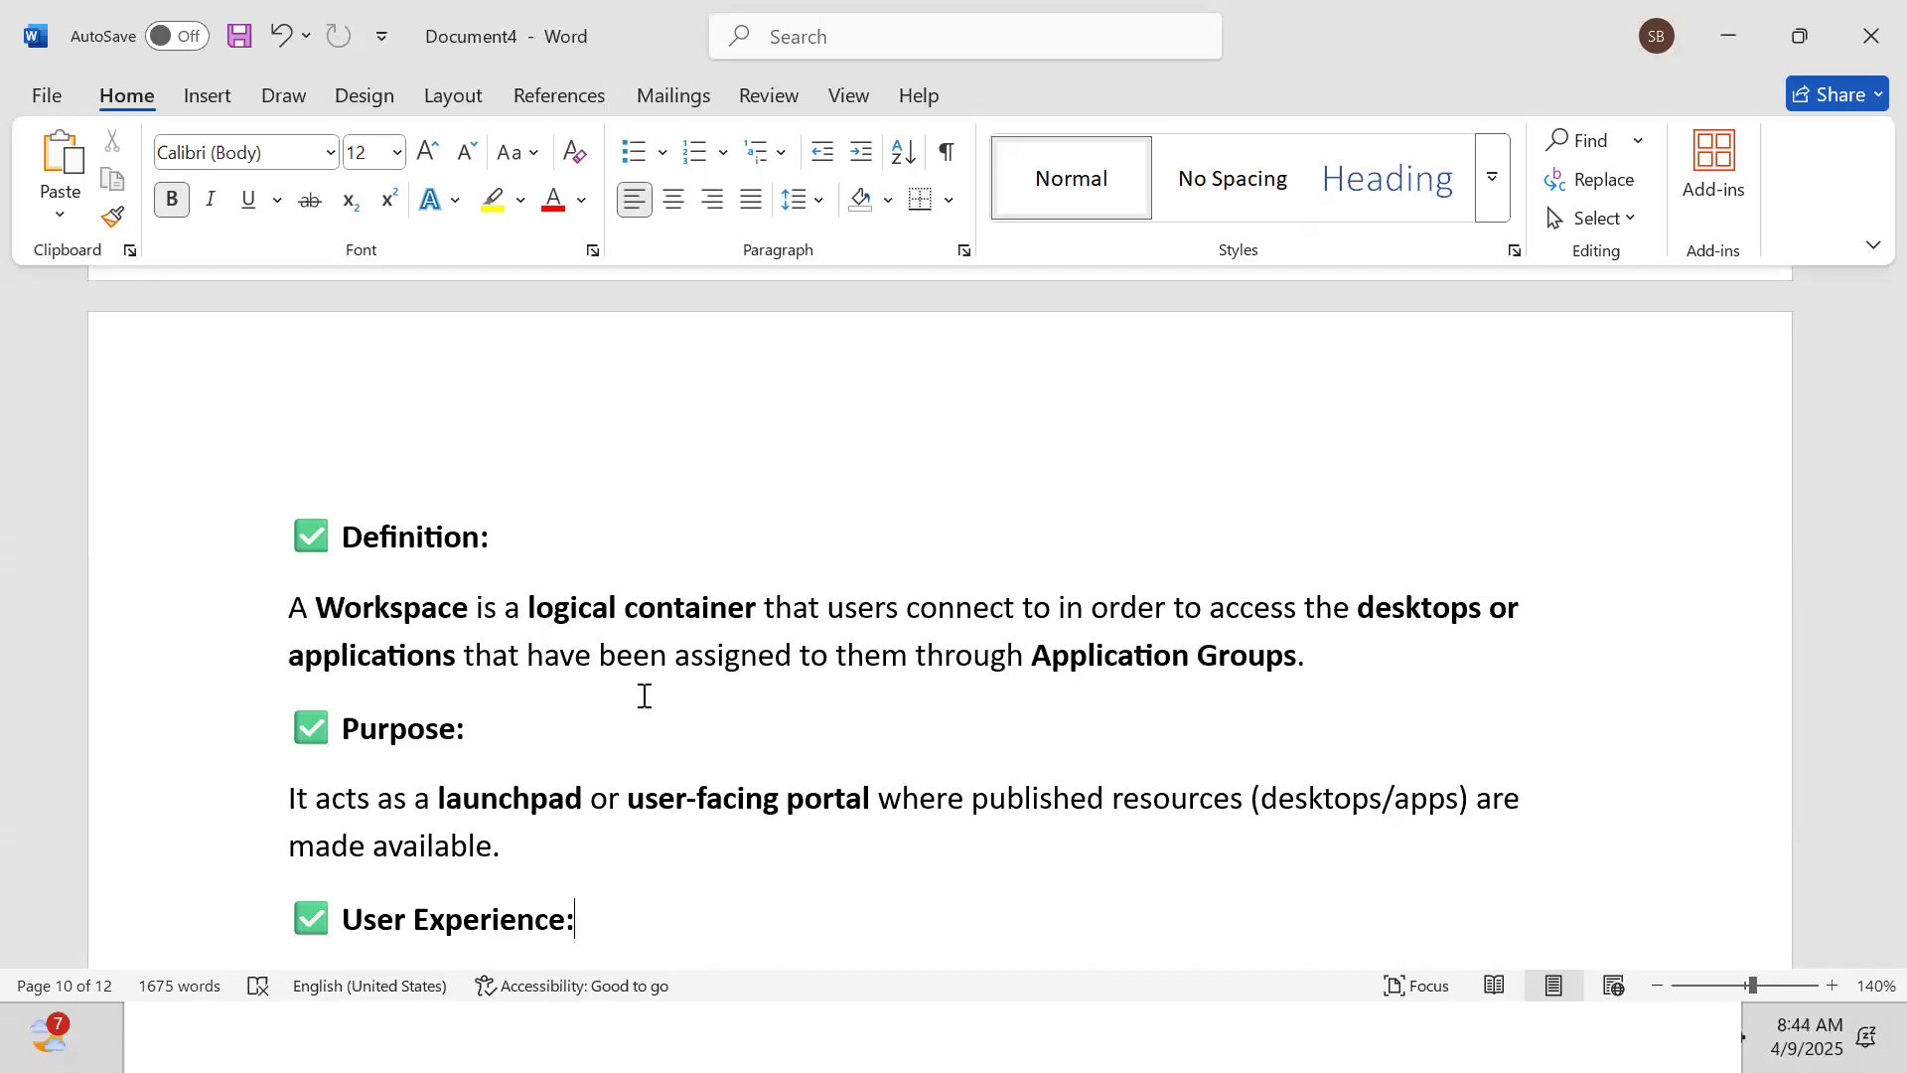
Paste the Cloudsoft Workspace example paragraph into the Workspace section of the notes
{"action": "scroll", "coordinate": [644, 695], "scroll_direction": "down", "scroll_amount": 1}
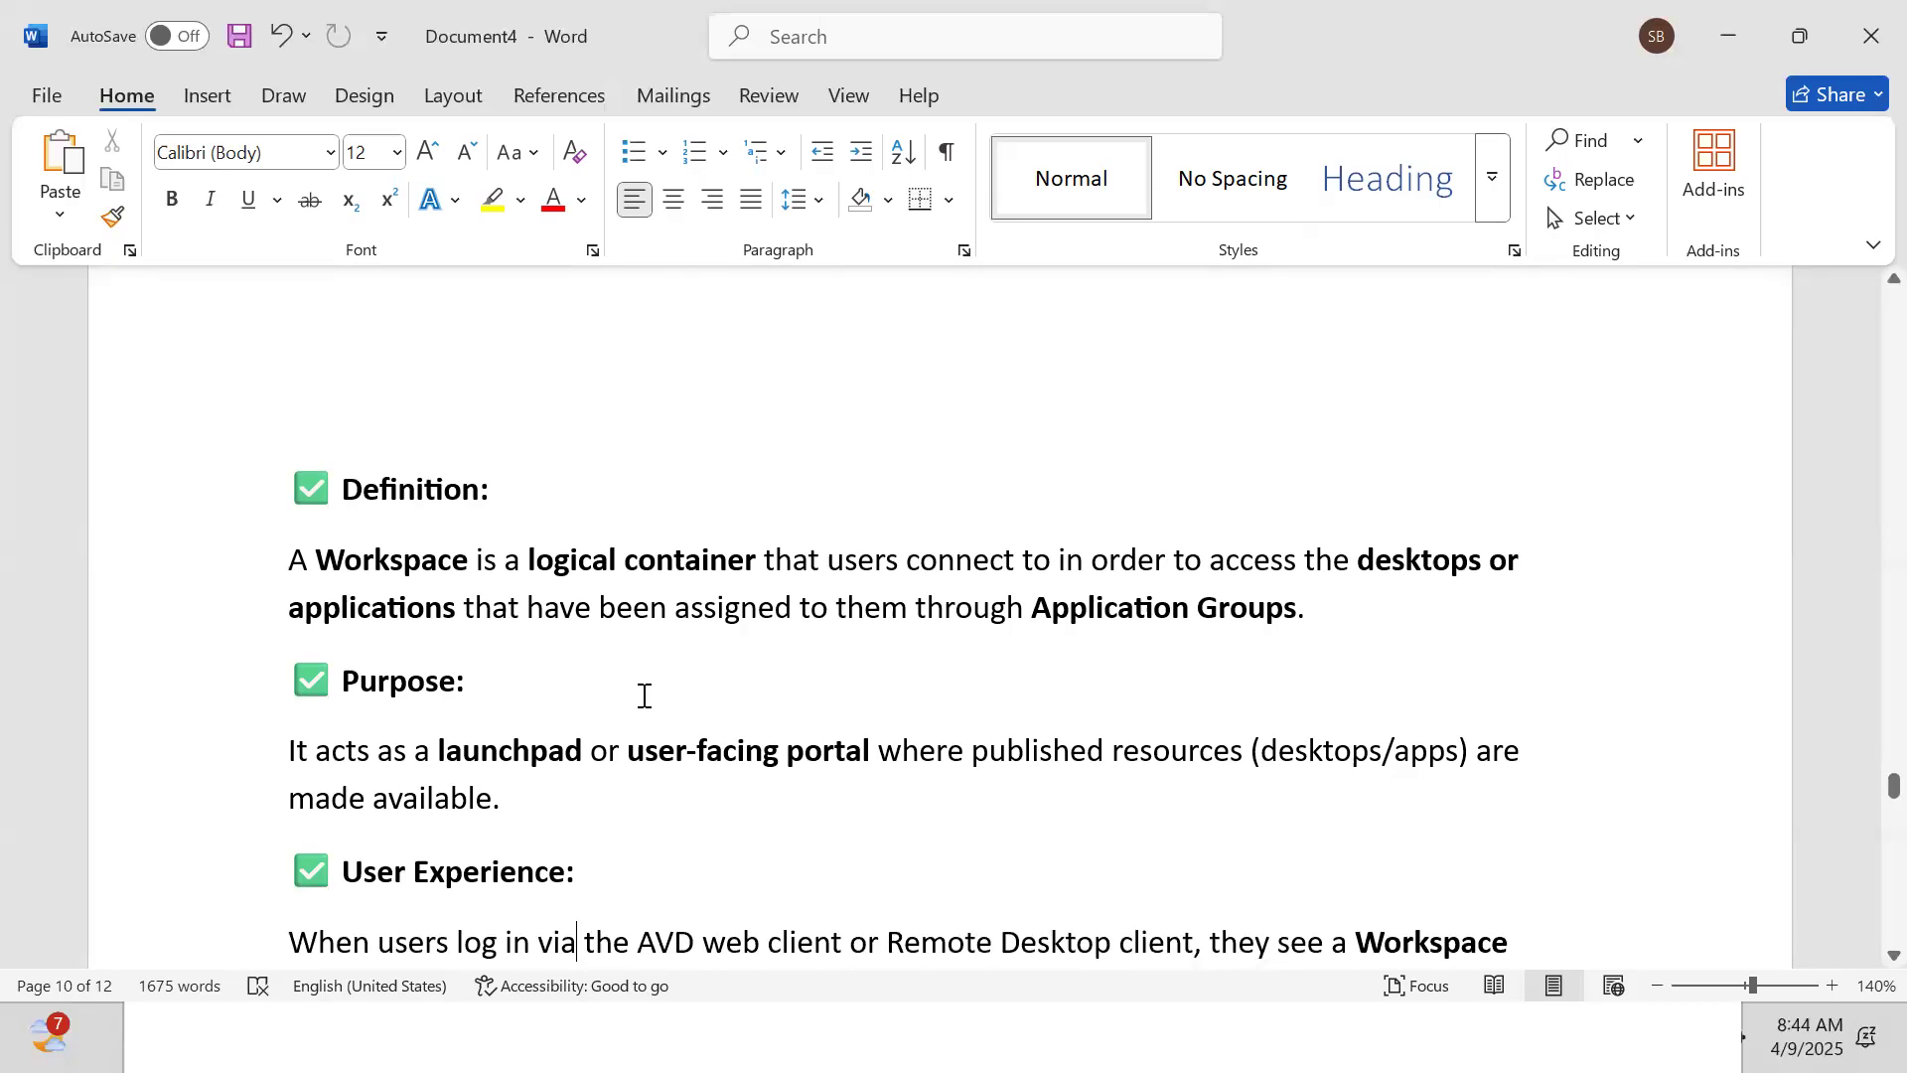
{"action": "scroll", "coordinate": [644, 695], "scroll_direction": "down", "scroll_amount": 2}
{"action": "scroll", "coordinate": [644, 696], "scroll_direction": "down", "scroll_amount": 1}
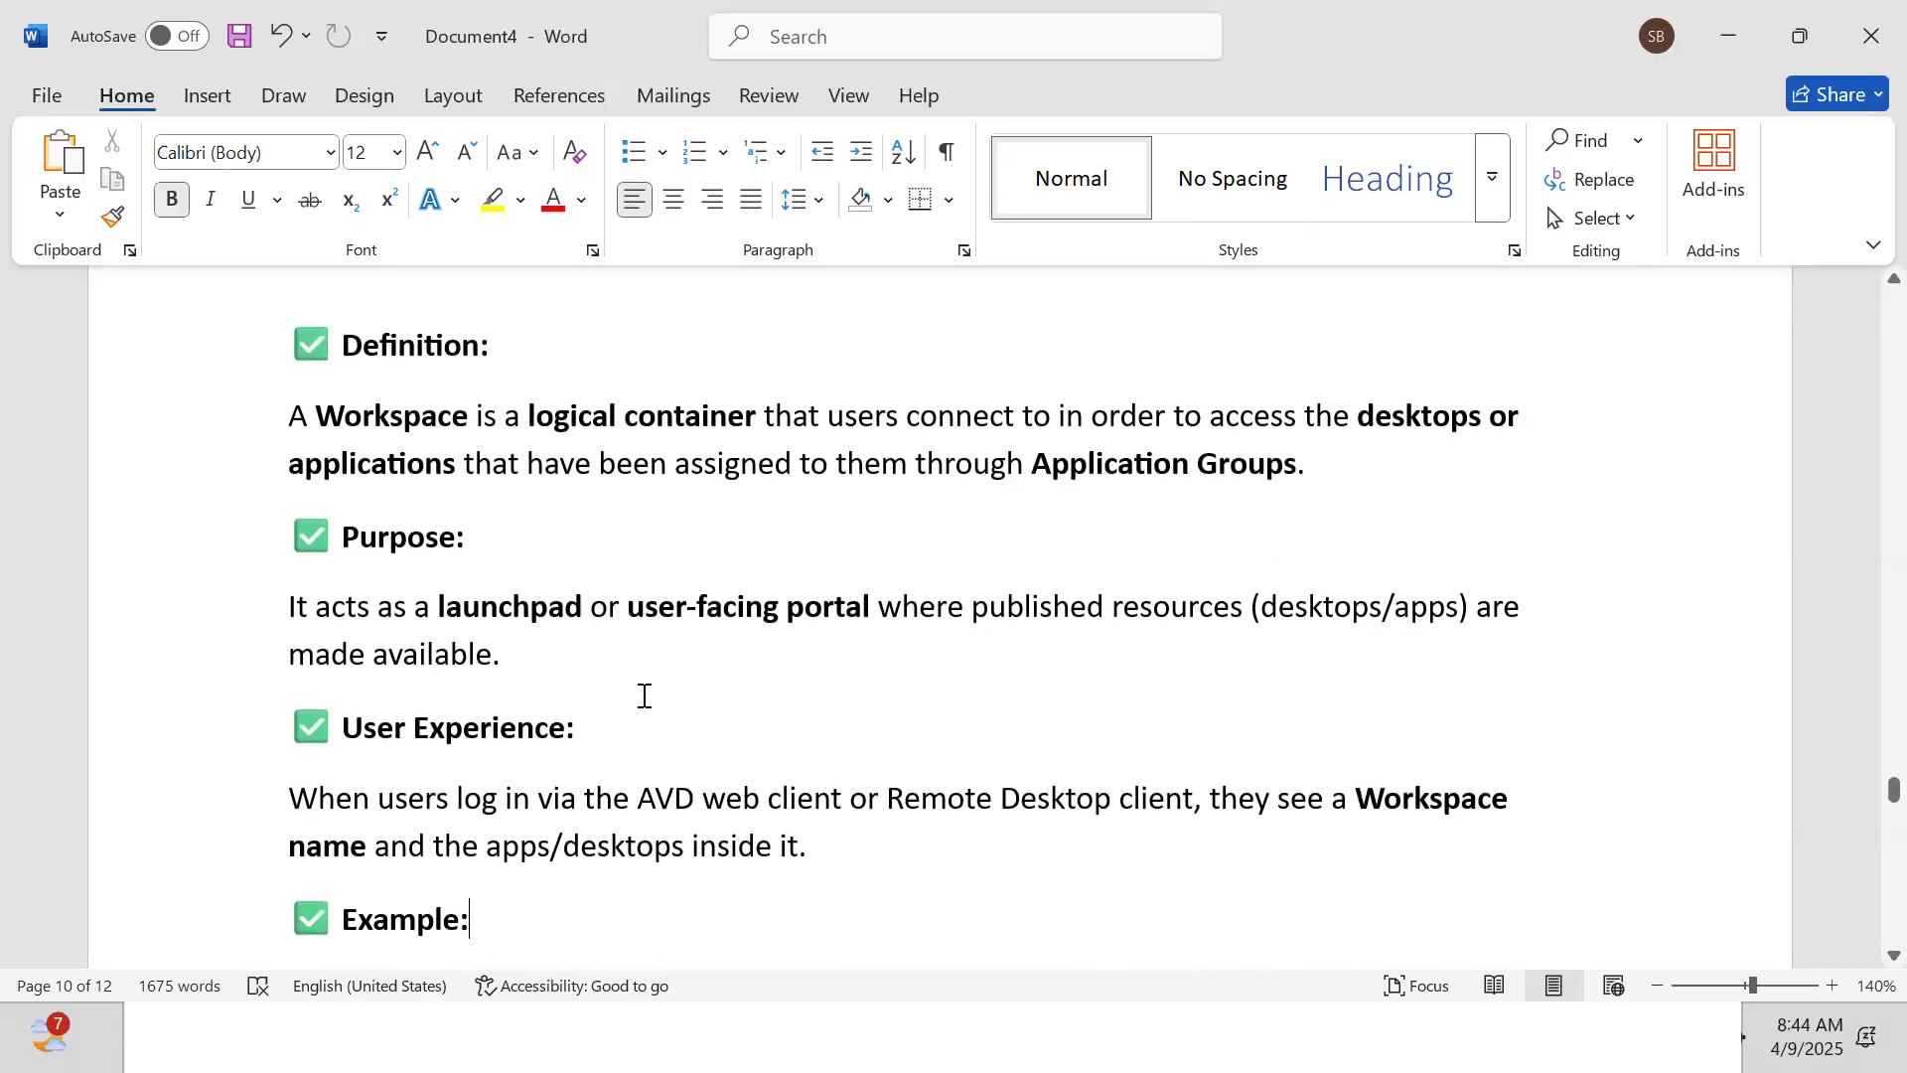
{"action": "type", "text": "A Workspace called \"Cloudsoft Workspace\" may show a full desktop or published apps like Outlook, Excel, etc."}
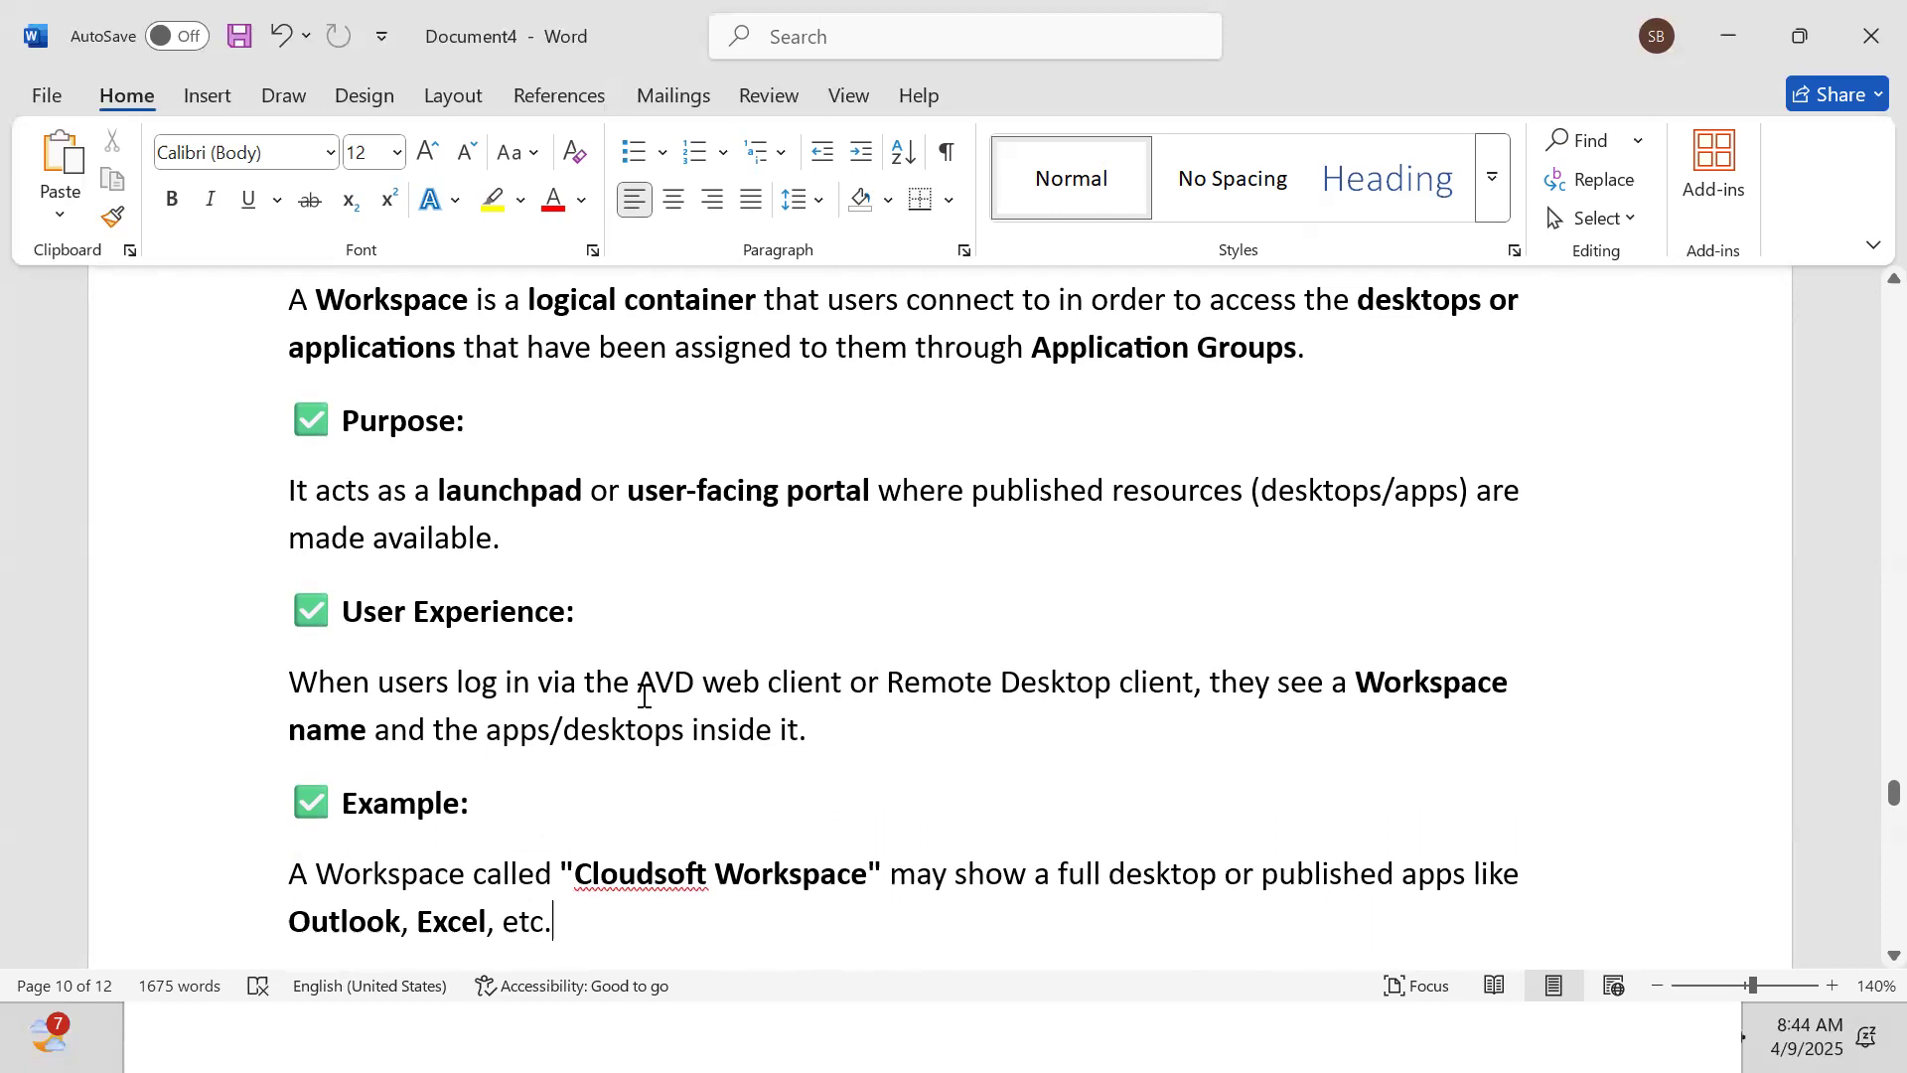
Paste the Application Group definition with its Desktop (DAG) and RemoteApp (RAG) group types
{"action": "key", "text": "Down"}
{"action": "key", "text": "Down"}
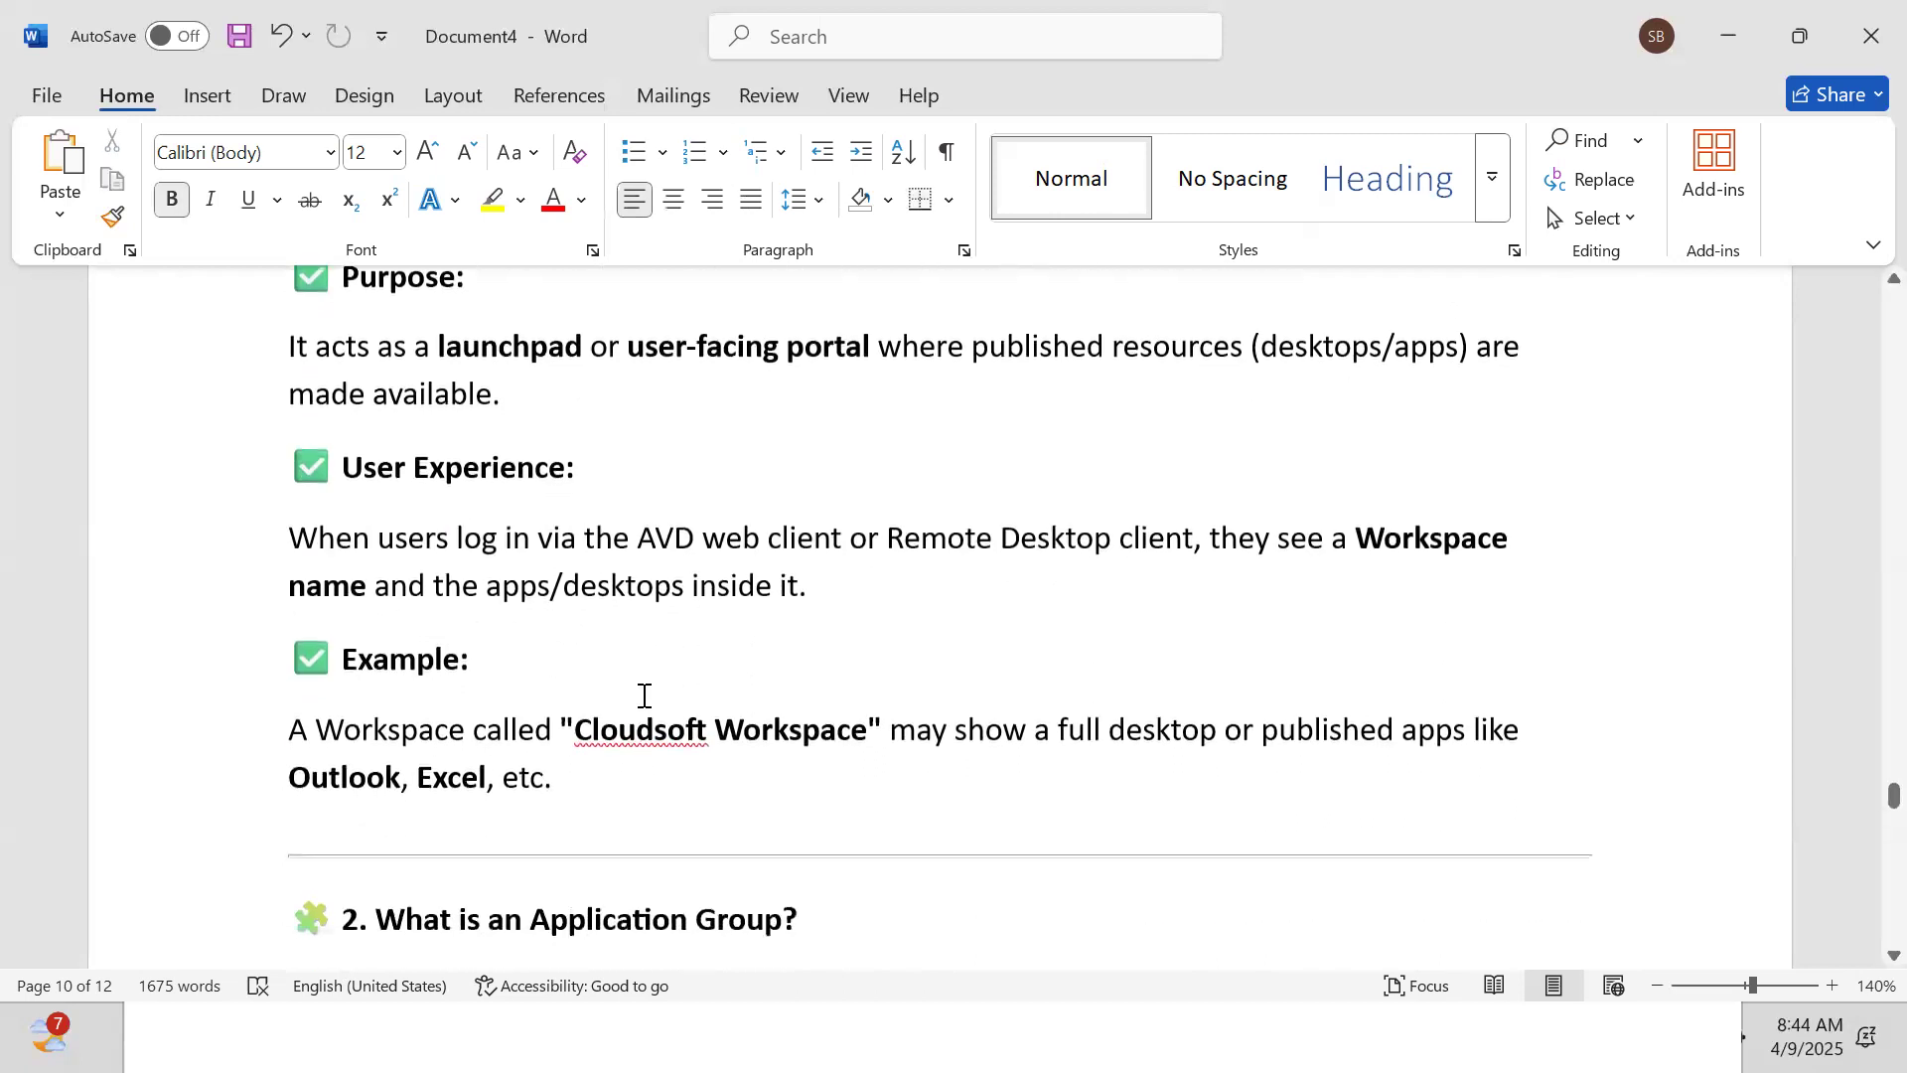
{"action": "type", "text": "✅ Definition:"}
{"action": "type", "text": "An Application Group is a set of resources (either RemoteApps or a Full Desktop) that are published to users from a host pool."}
{"action": "type", "text": "✅ Types of Application Groups:"}
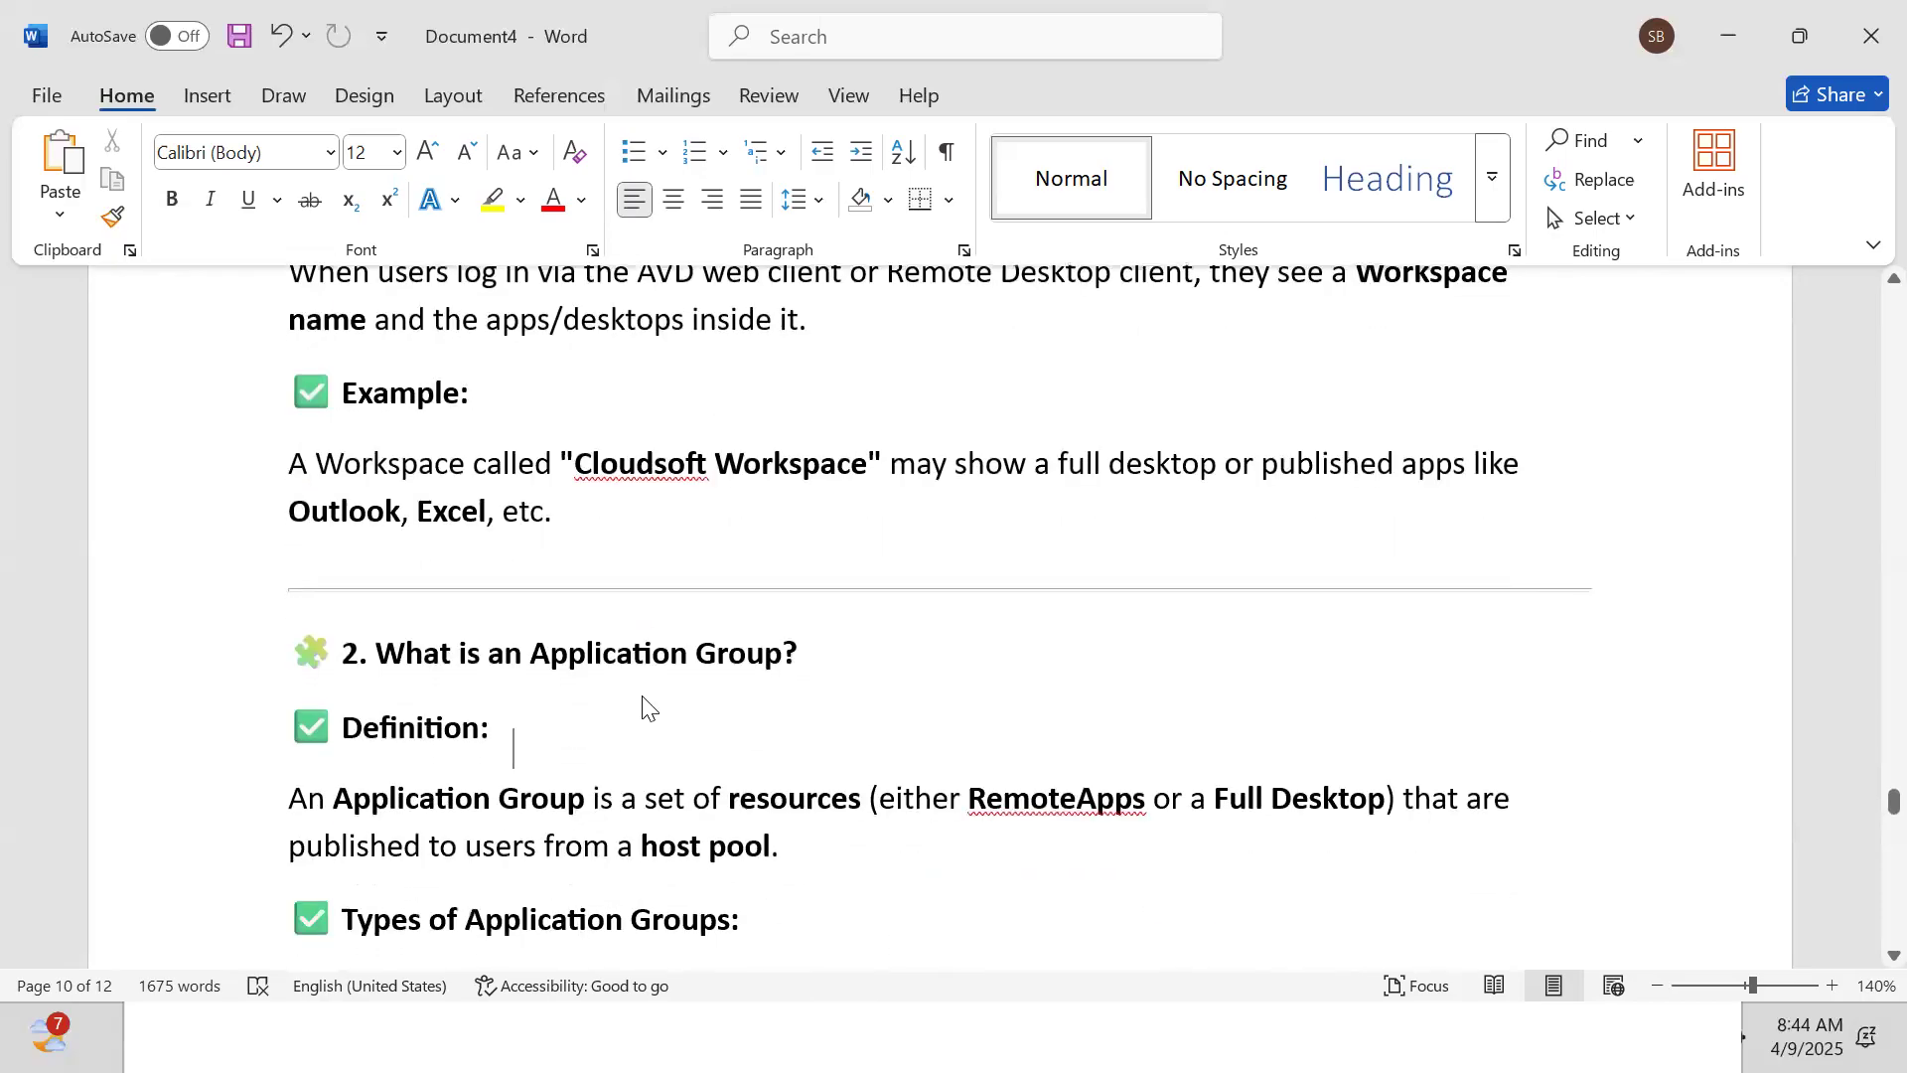
{"action": "scroll", "coordinate": [643, 696], "scroll_direction": "up", "scroll_amount": 1}
{"action": "key", "text": "Down"}
{"action": "key", "text": "Down"}
{"action": "key", "text": "Down"}
{"action": "key", "text": "Down"}
{"action": "key", "text": "Down"}
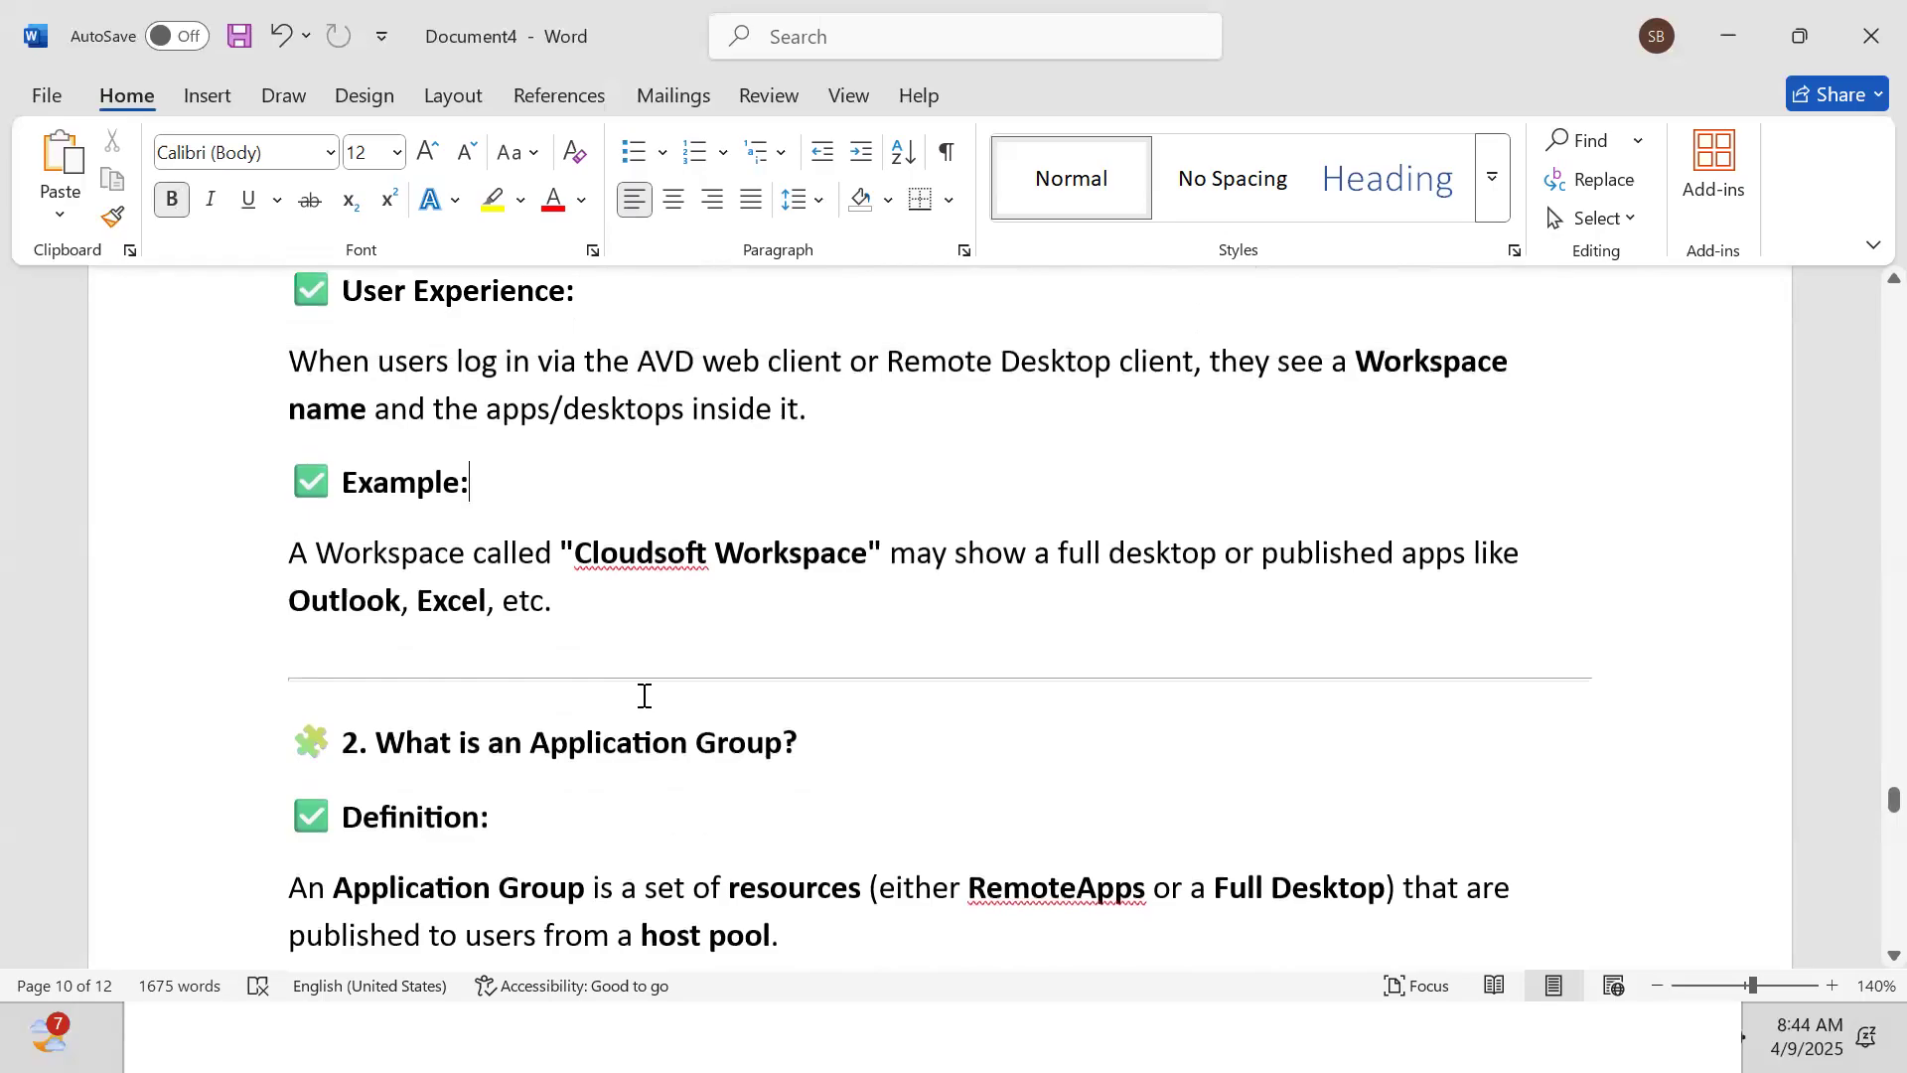
{"action": "key", "text": "Down"}
{"action": "key", "text": "Down"}
{"action": "key", "text": "Down"}
{"action": "key", "text": "Down"}
{"action": "key", "text": "Down"}
{"action": "key", "text": "Down"}
{"action": "key", "text": "Down"}
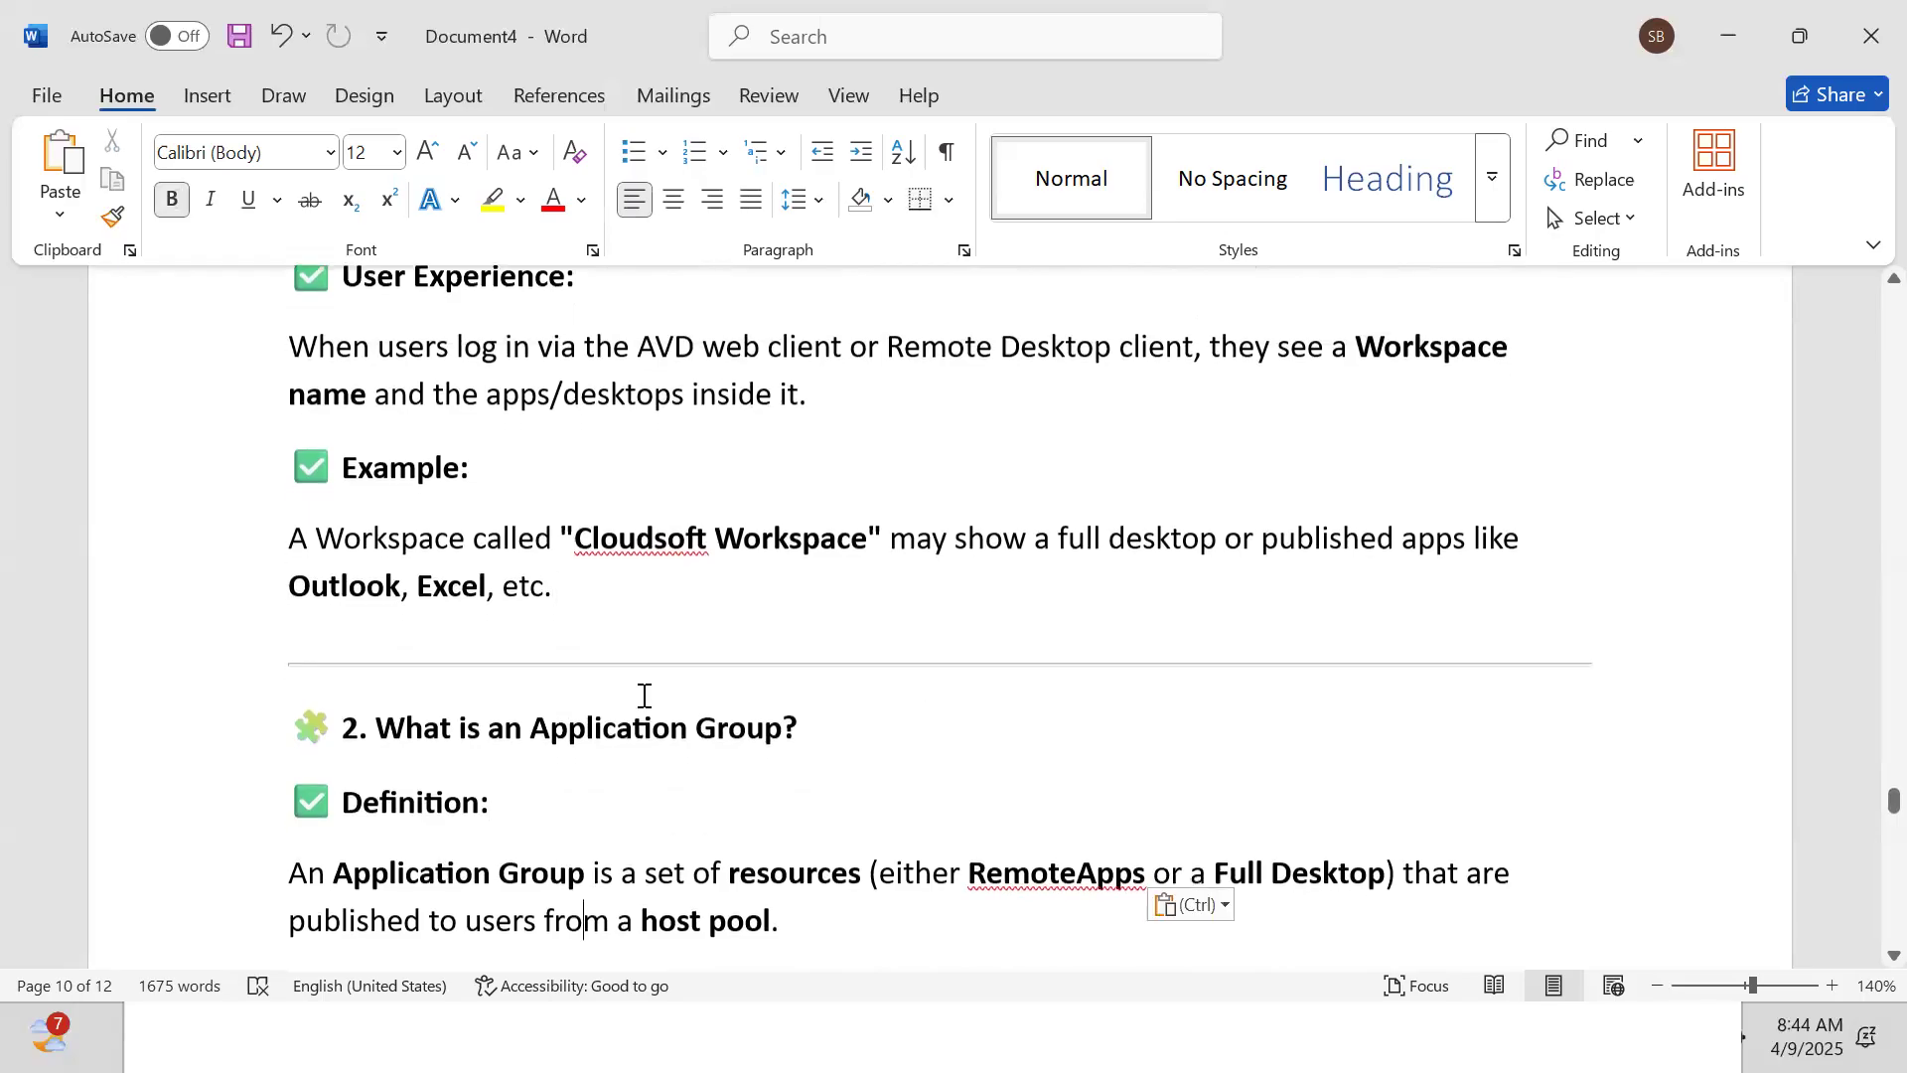
{"action": "key", "text": "Down"}
{"action": "key", "text": "Down"}
{"action": "key", "text": "Down"}
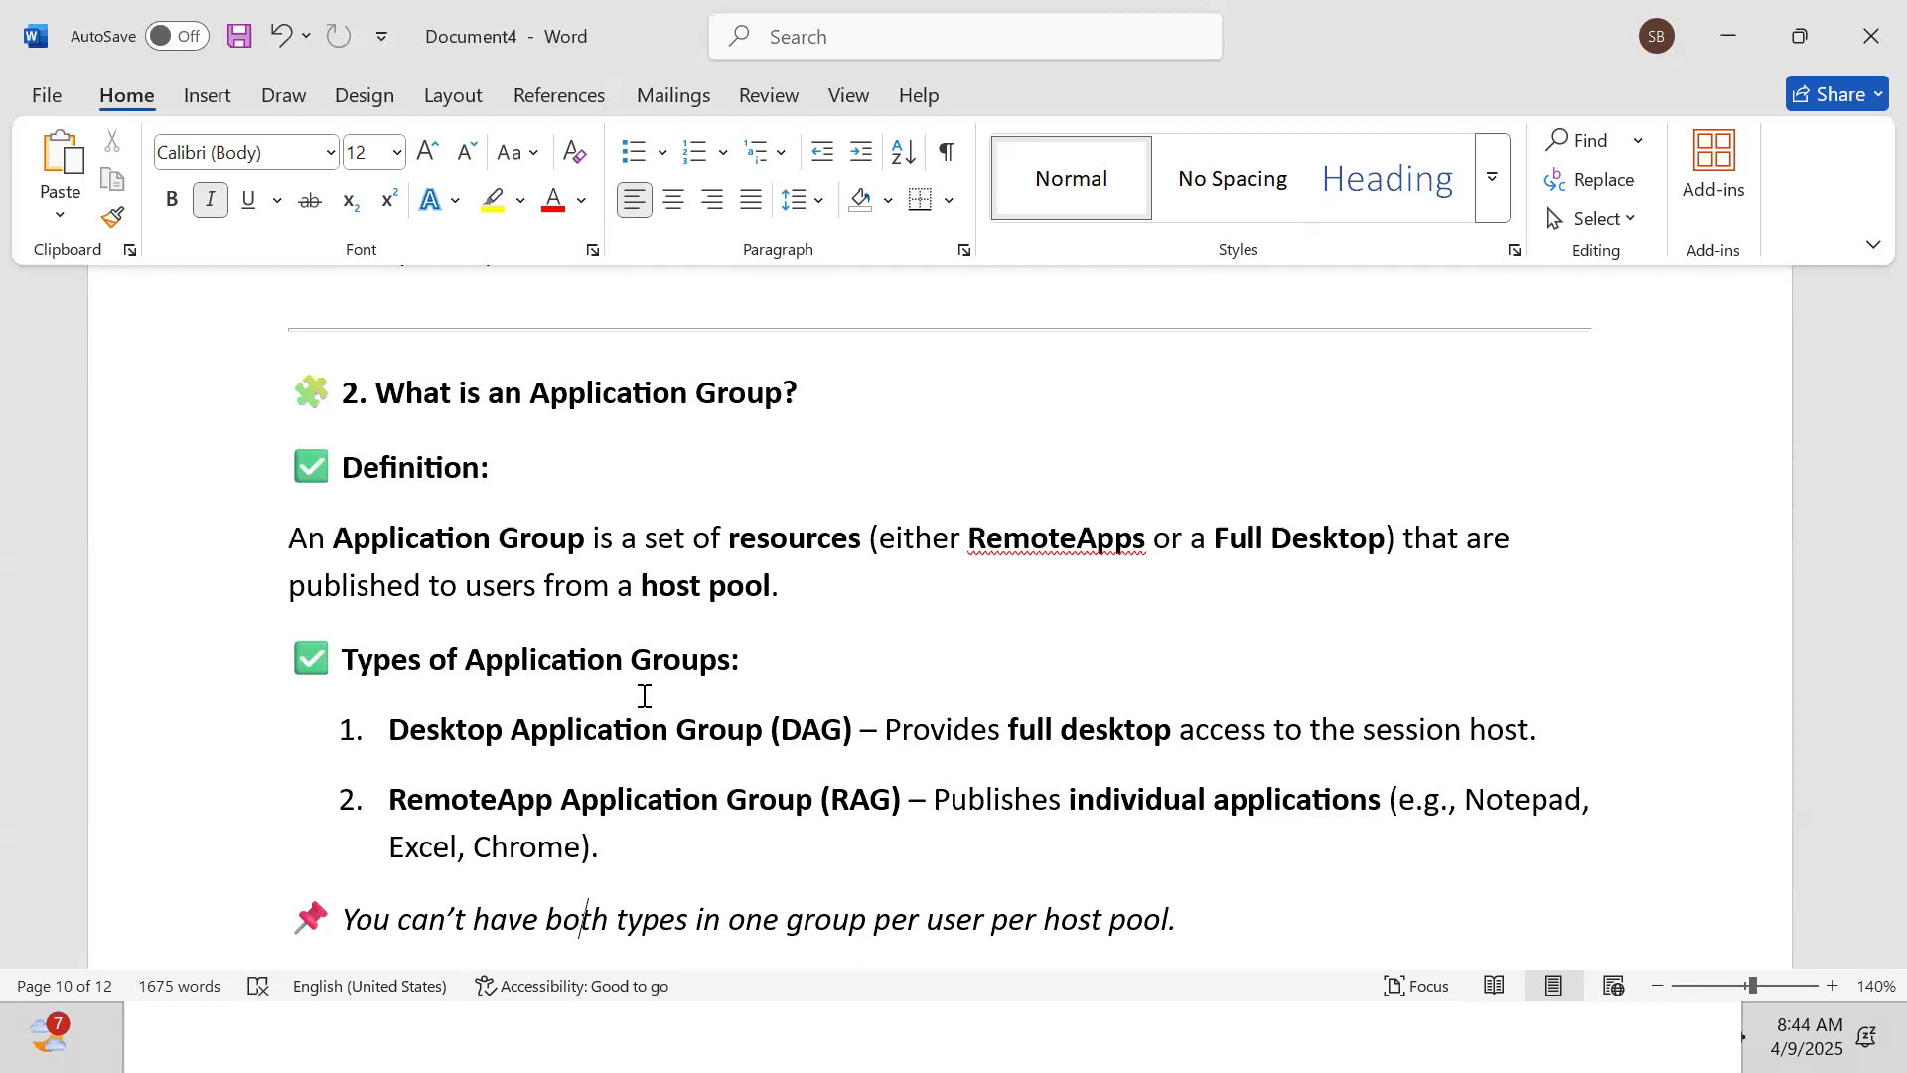
Read the notes down to the Summary heading, then open a new Google tab in Chrome
{"action": "scroll", "coordinate": [644, 695], "scroll_direction": "down", "scroll_amount": 6}
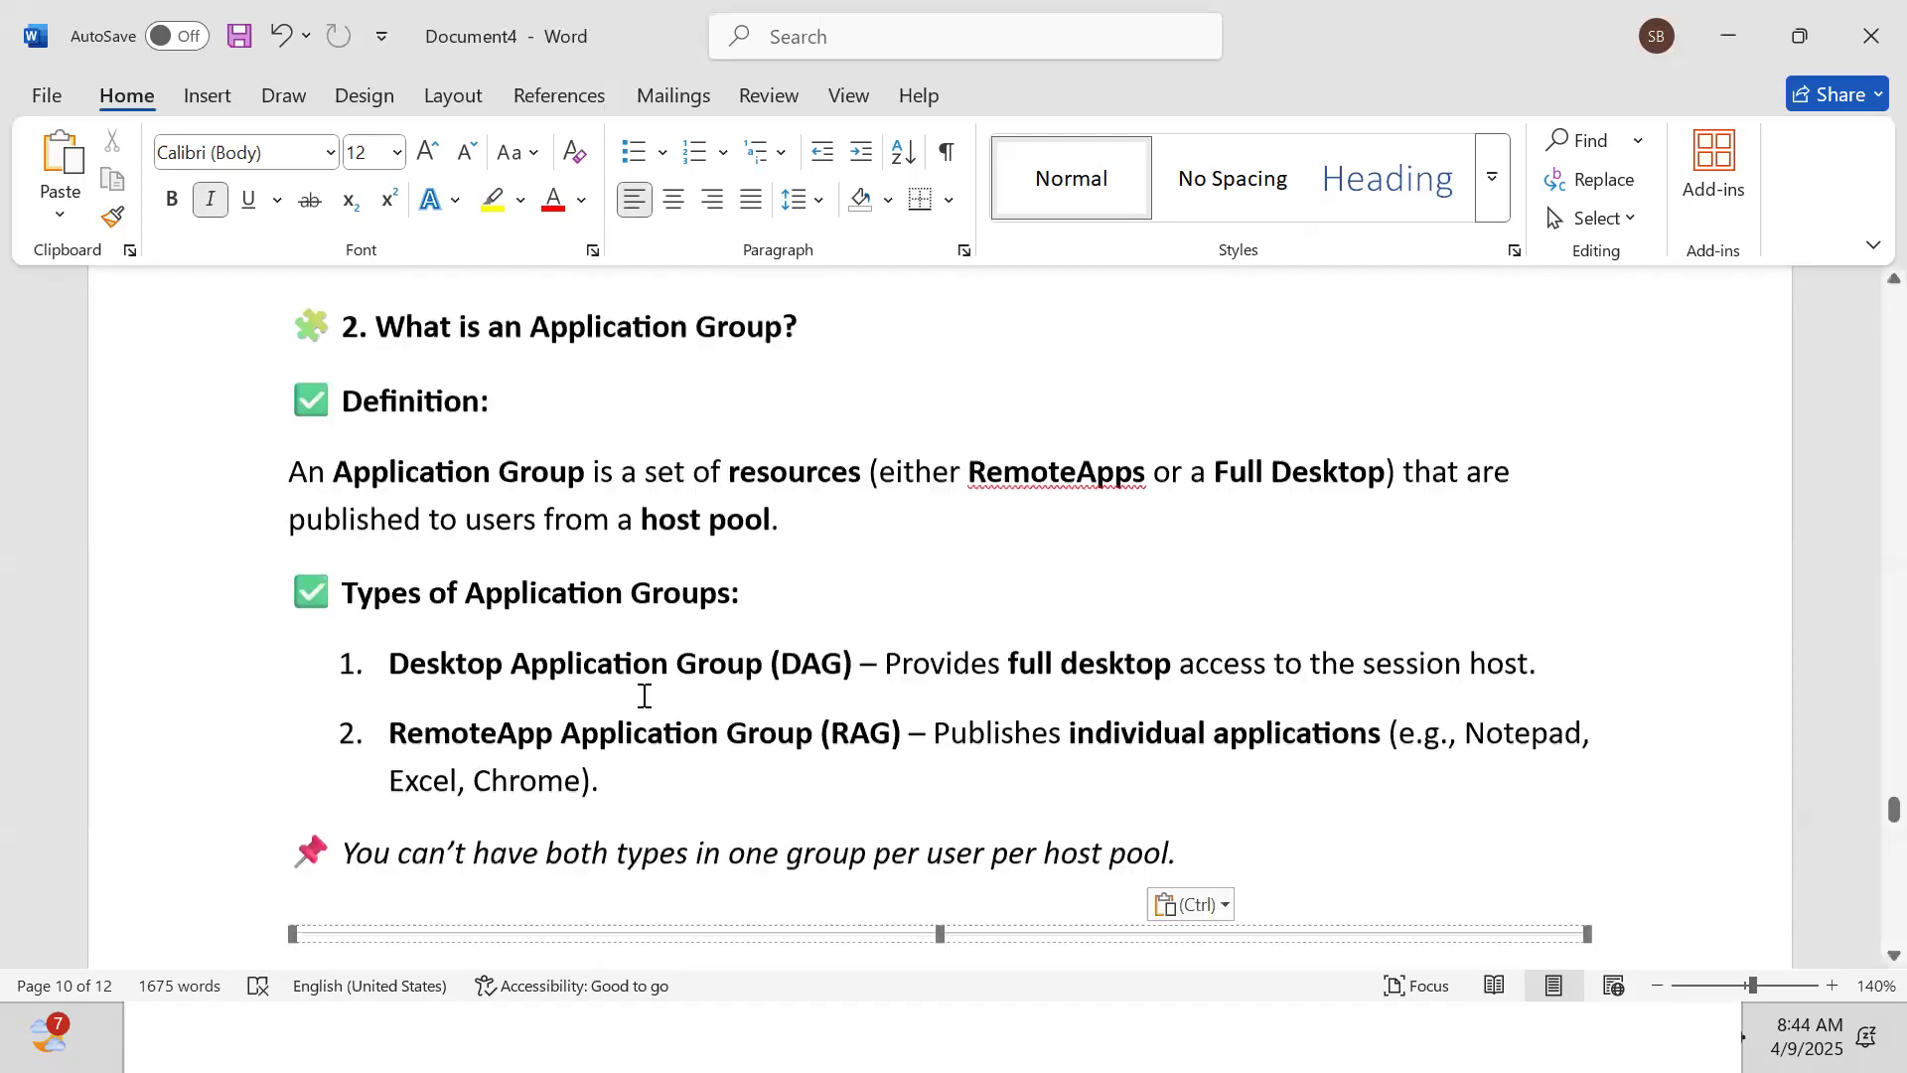
{"action": "scroll", "coordinate": [644, 696], "scroll_direction": "down", "scroll_amount": 6}
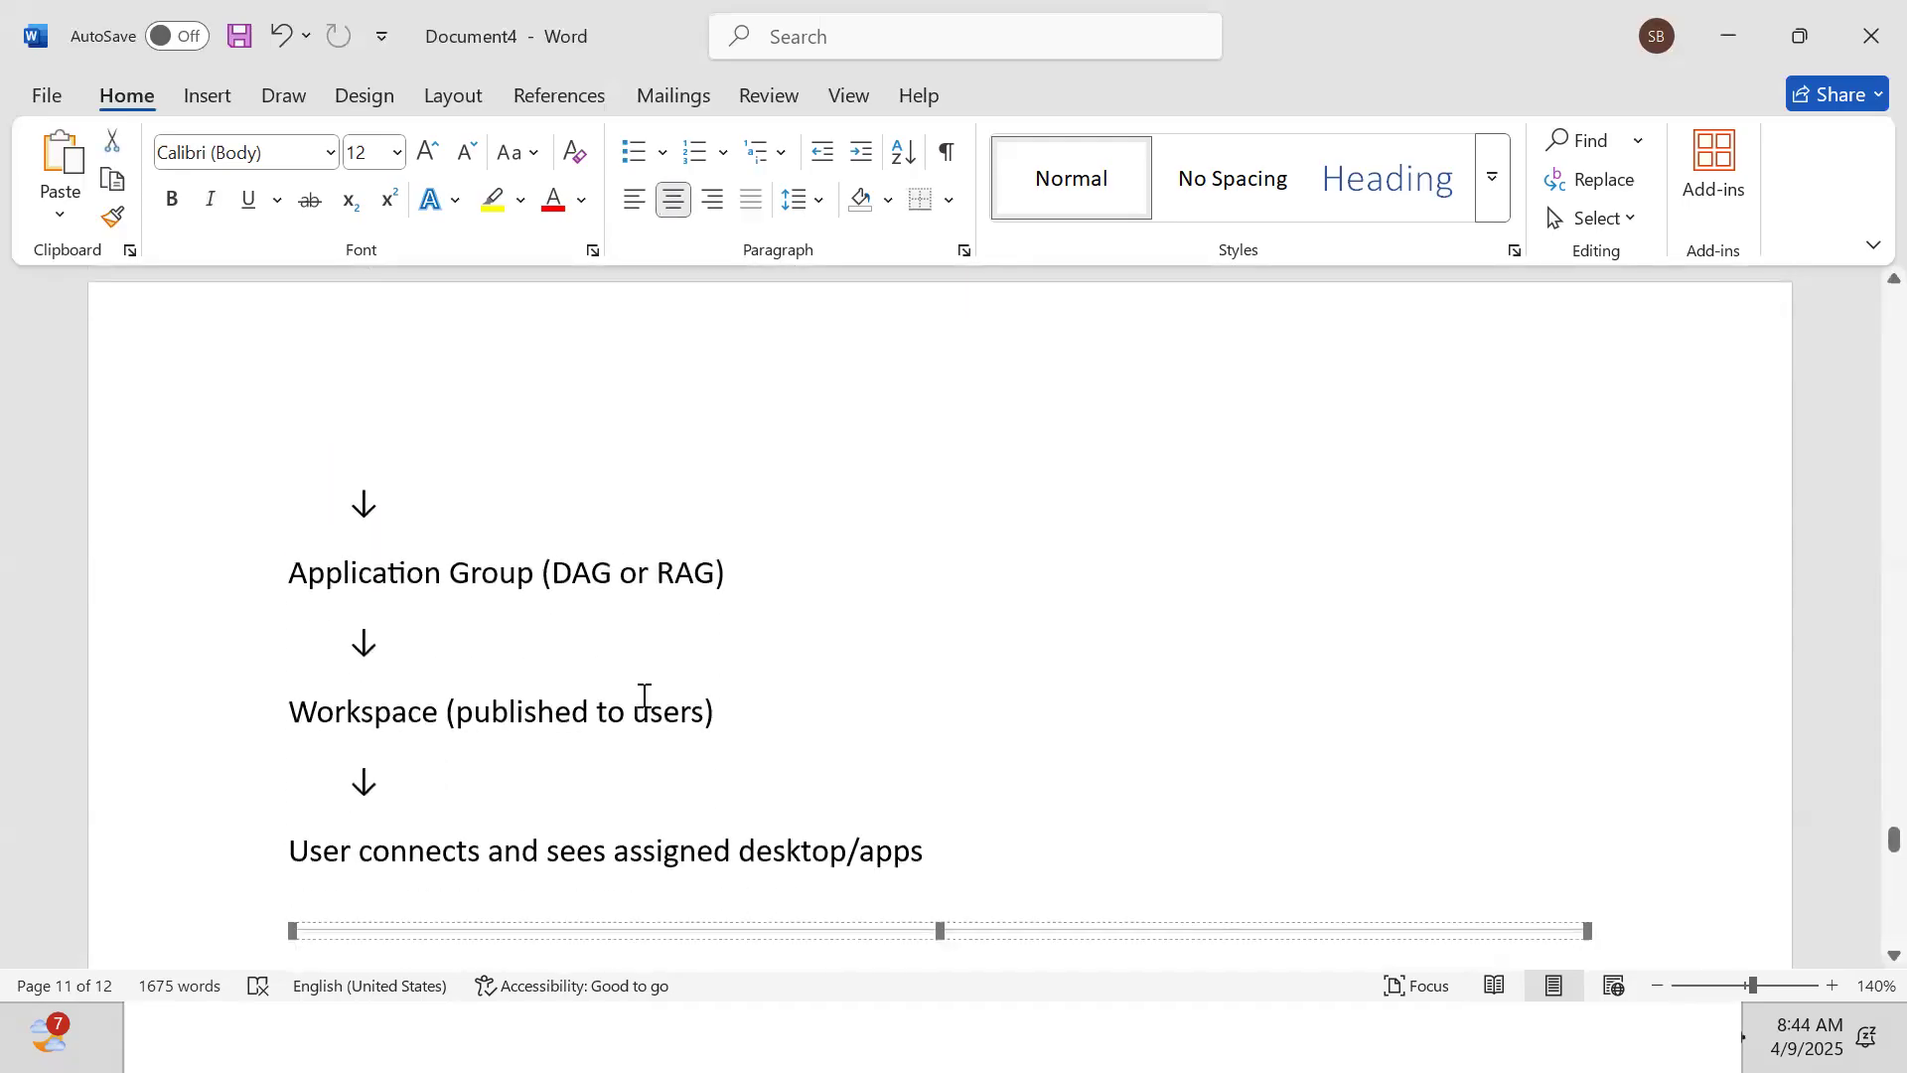
{"action": "scroll", "coordinate": [644, 696], "scroll_direction": "down", "scroll_amount": 3}
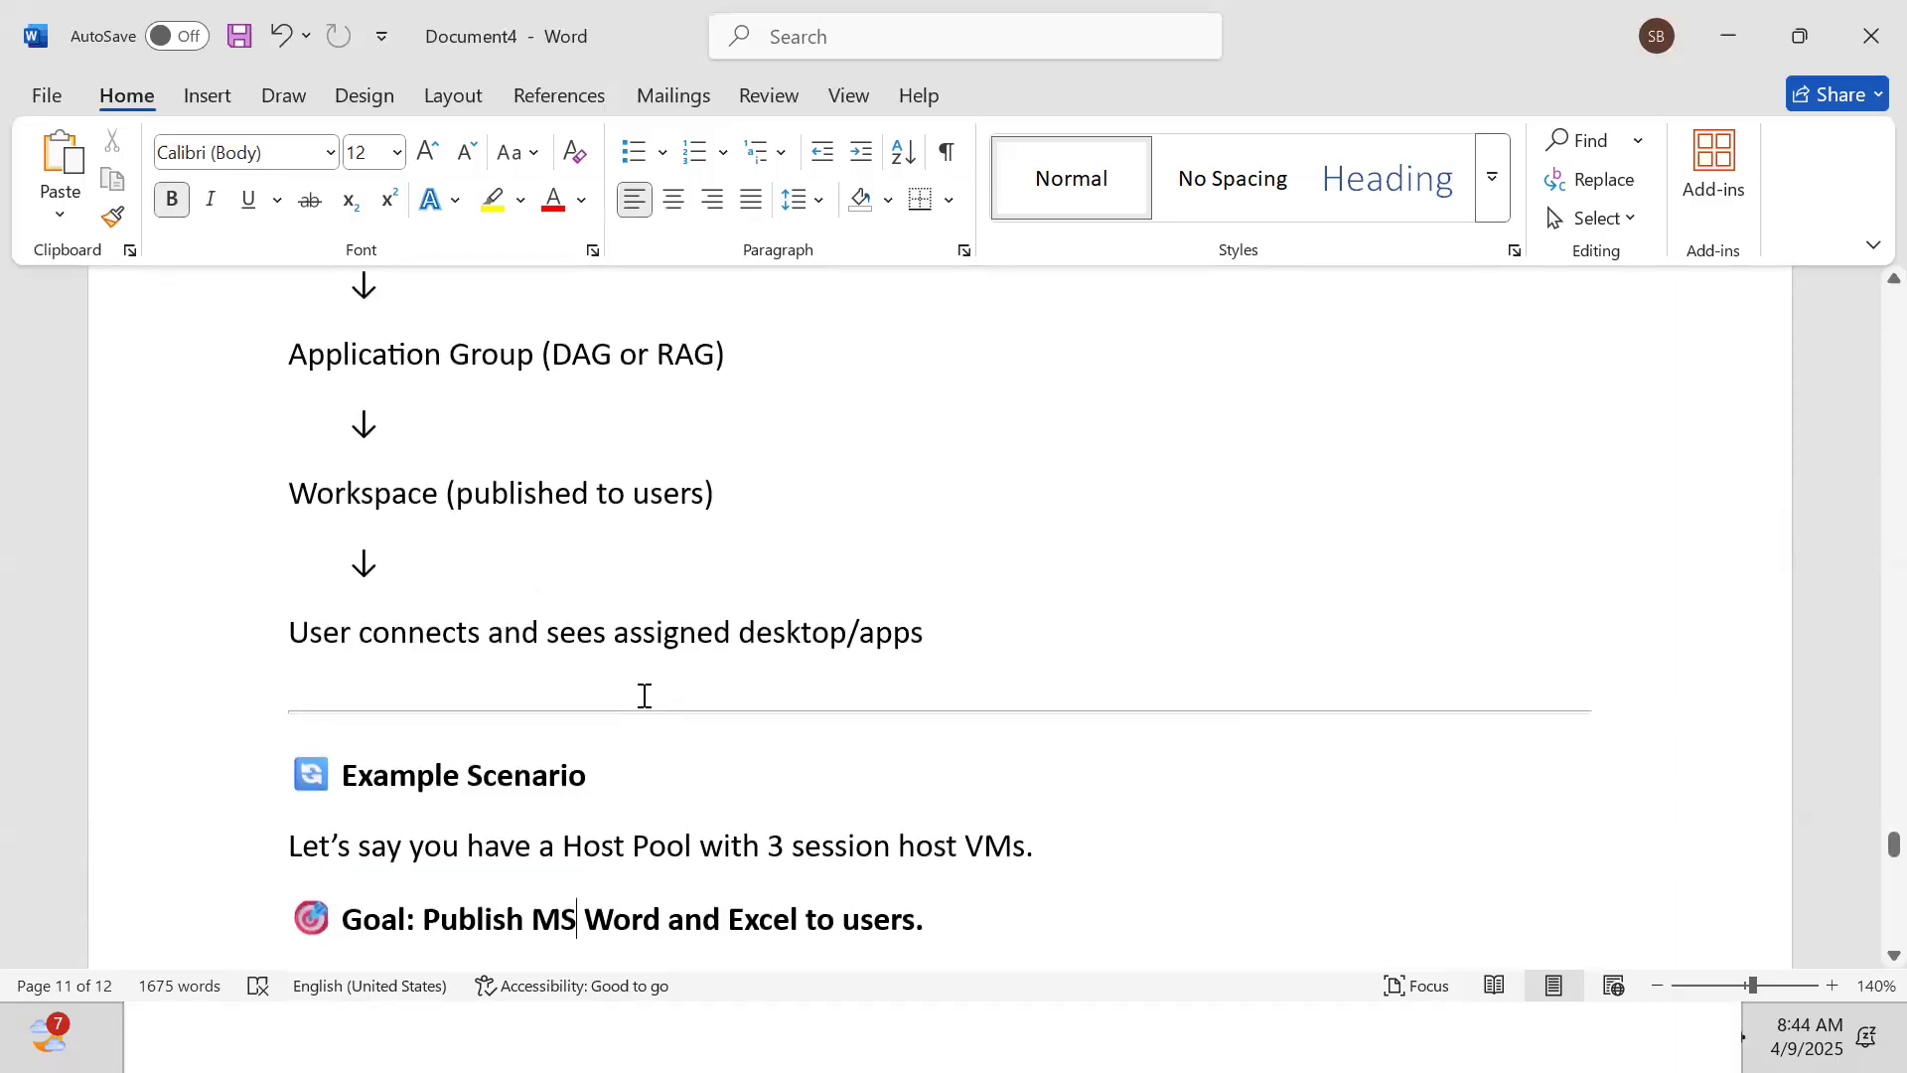
{"action": "scroll", "coordinate": [644, 695], "scroll_direction": "down", "scroll_amount": 4}
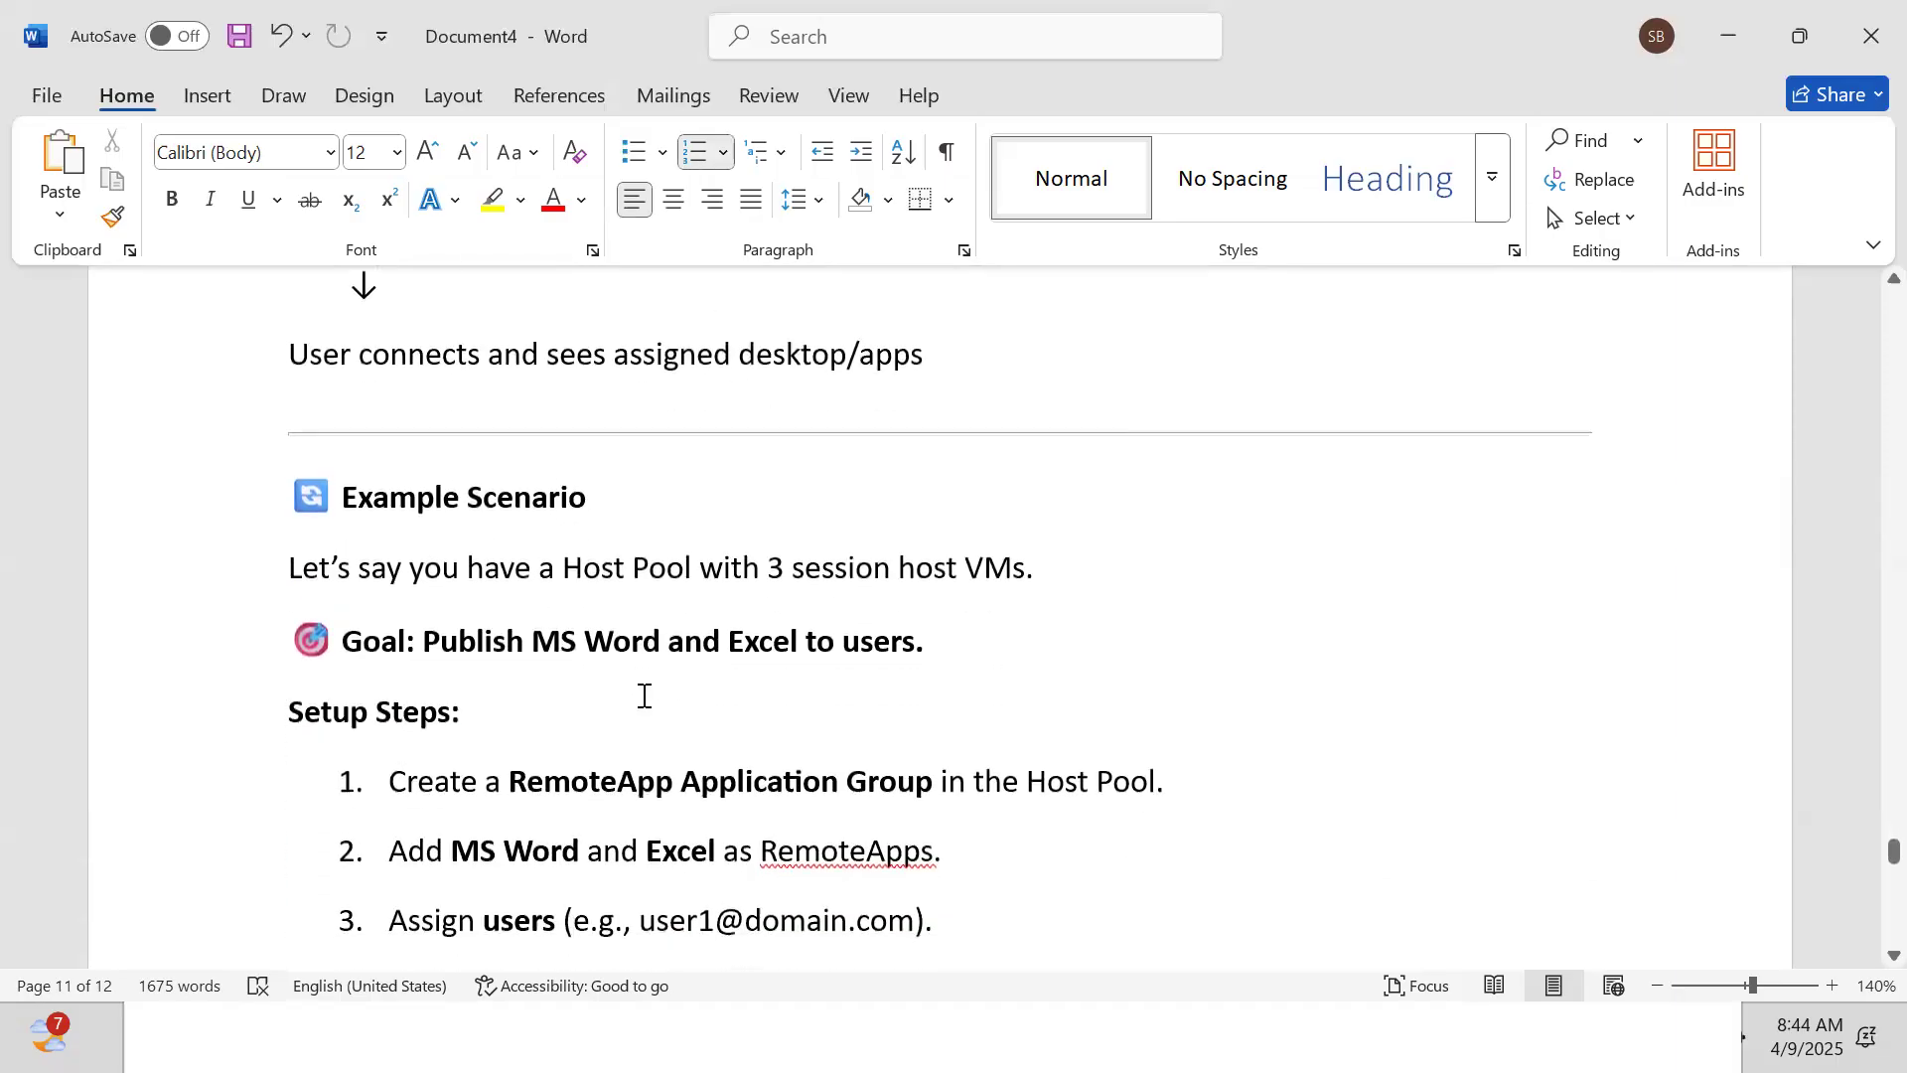
{"action": "scroll", "coordinate": [644, 695], "scroll_direction": "down", "scroll_amount": 4}
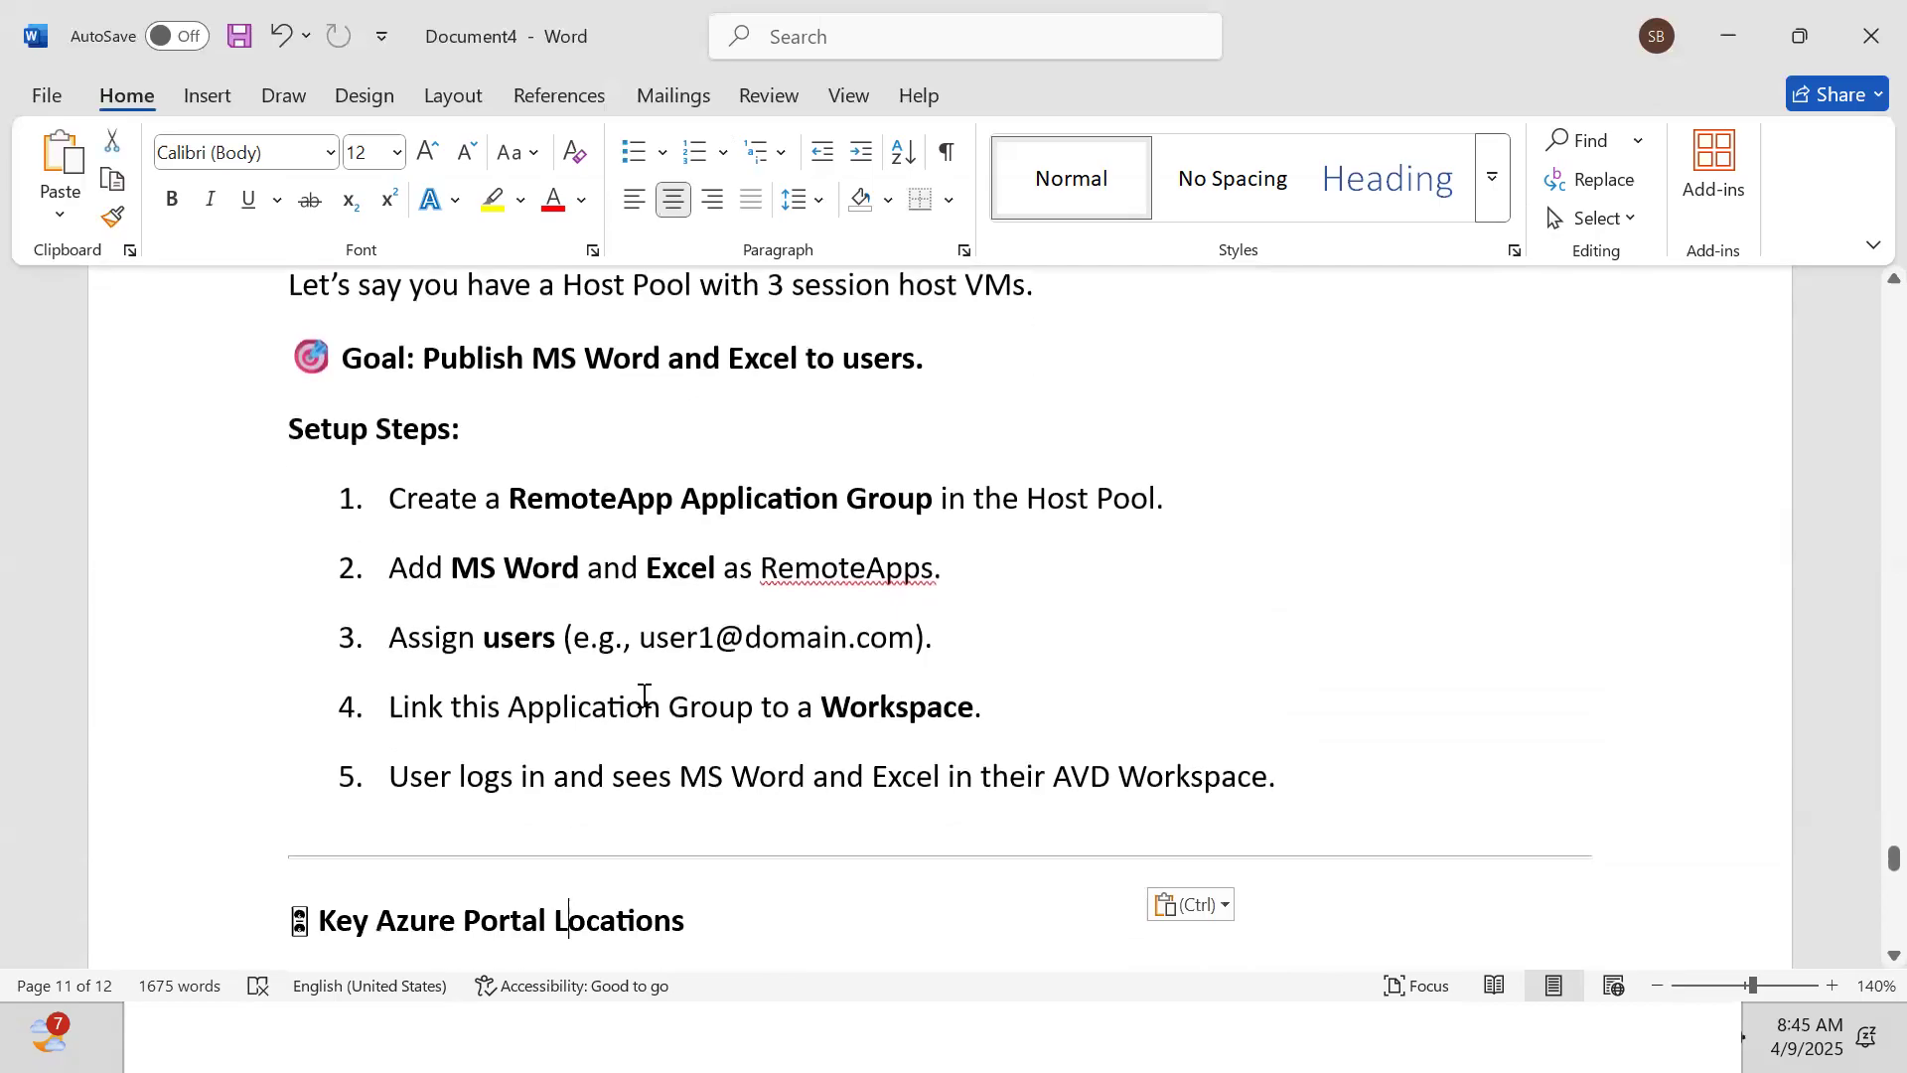
{"action": "scroll", "coordinate": [644, 695], "scroll_direction": "down", "scroll_amount": 1}
{"action": "scroll", "coordinate": [643, 695], "scroll_direction": "down", "scroll_amount": 5}
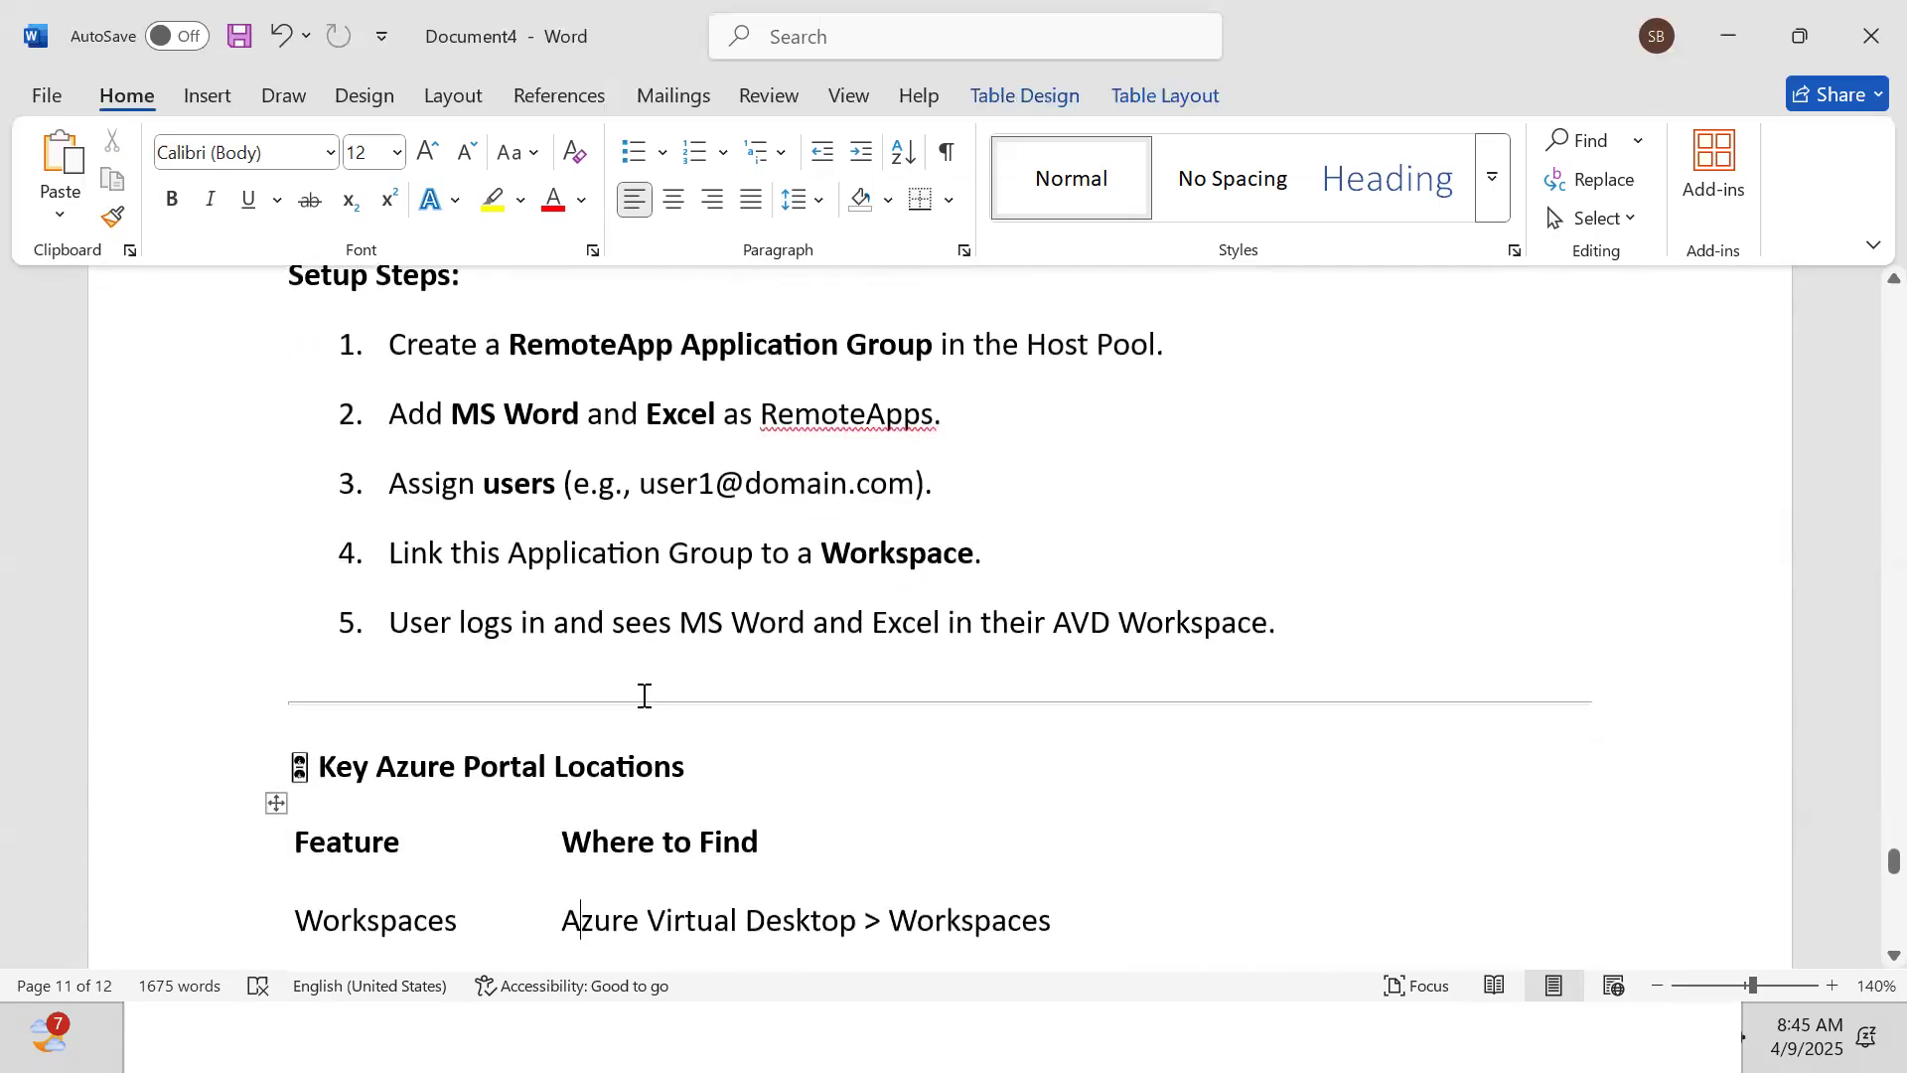
{"action": "scroll", "coordinate": [644, 695], "scroll_direction": "down", "scroll_amount": 8}
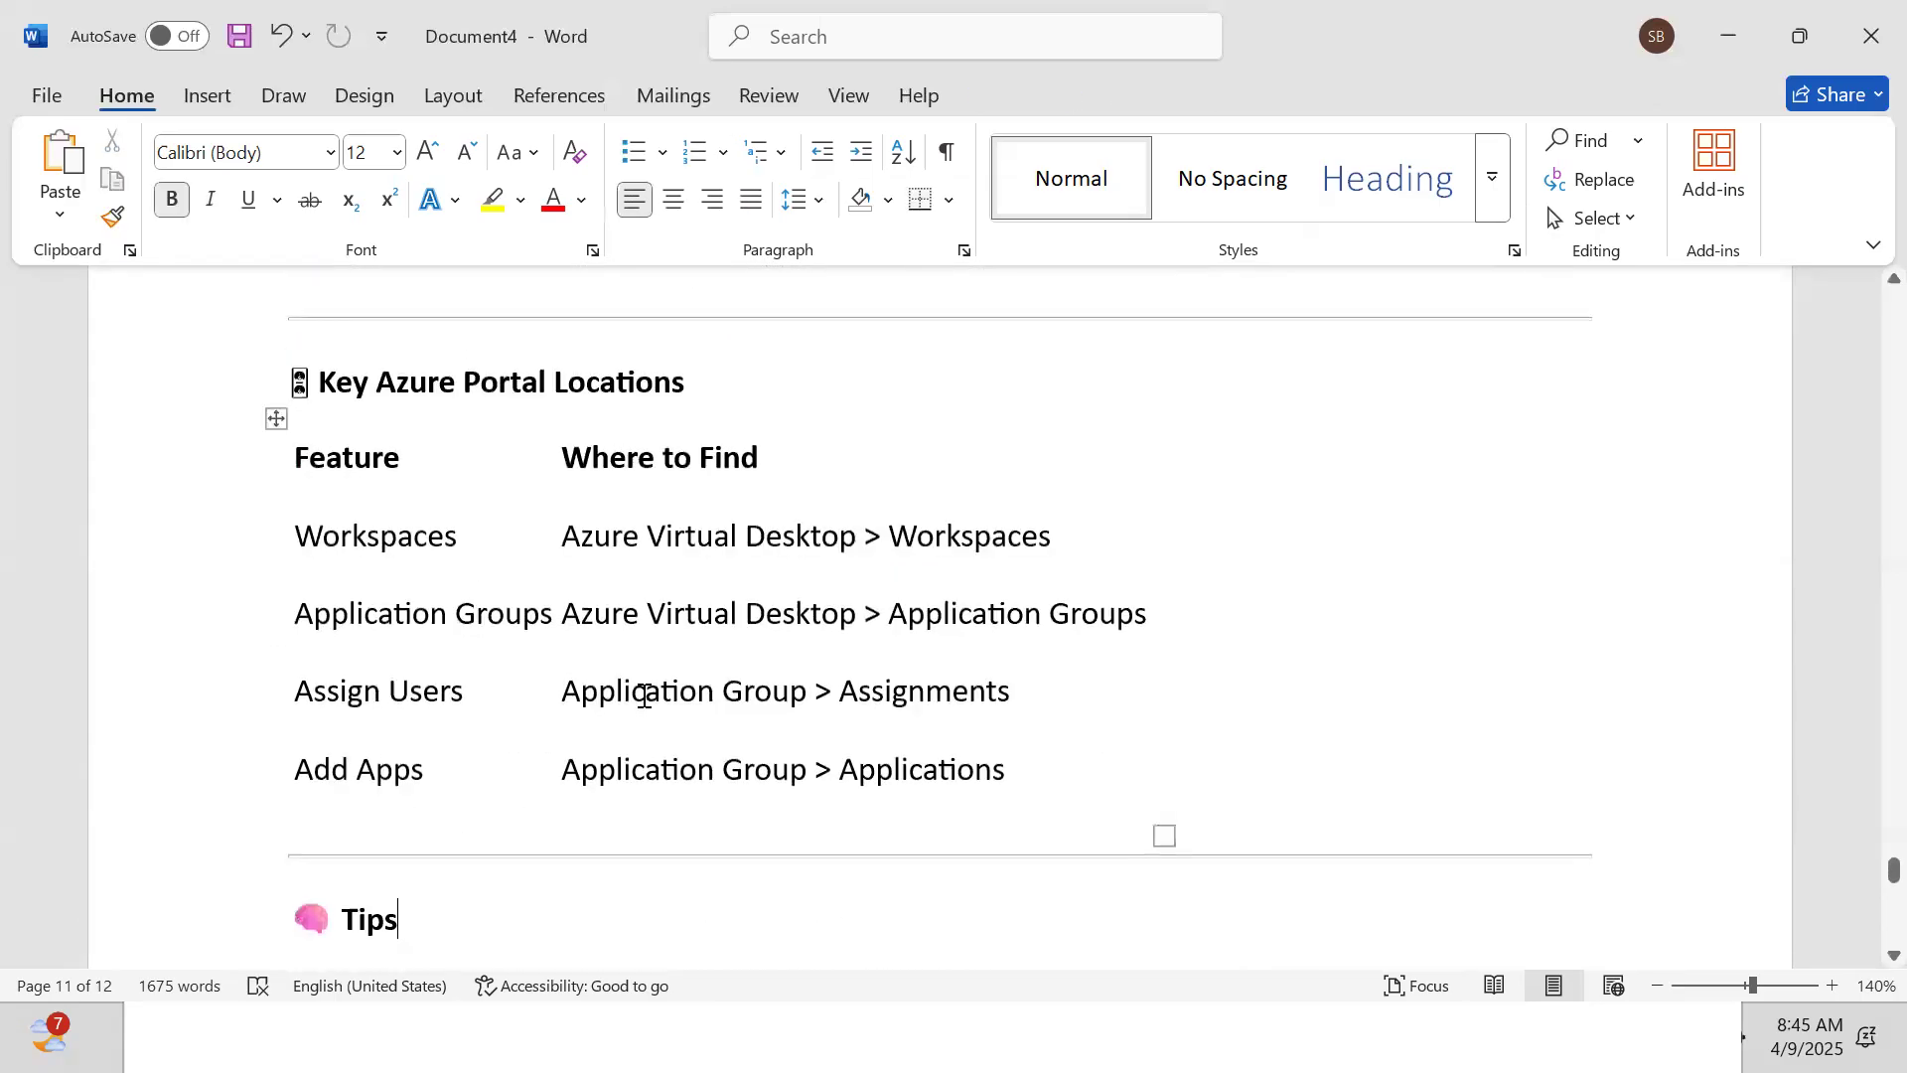
{"action": "scroll", "coordinate": [641, 687], "scroll_direction": "down", "scroll_amount": 6}
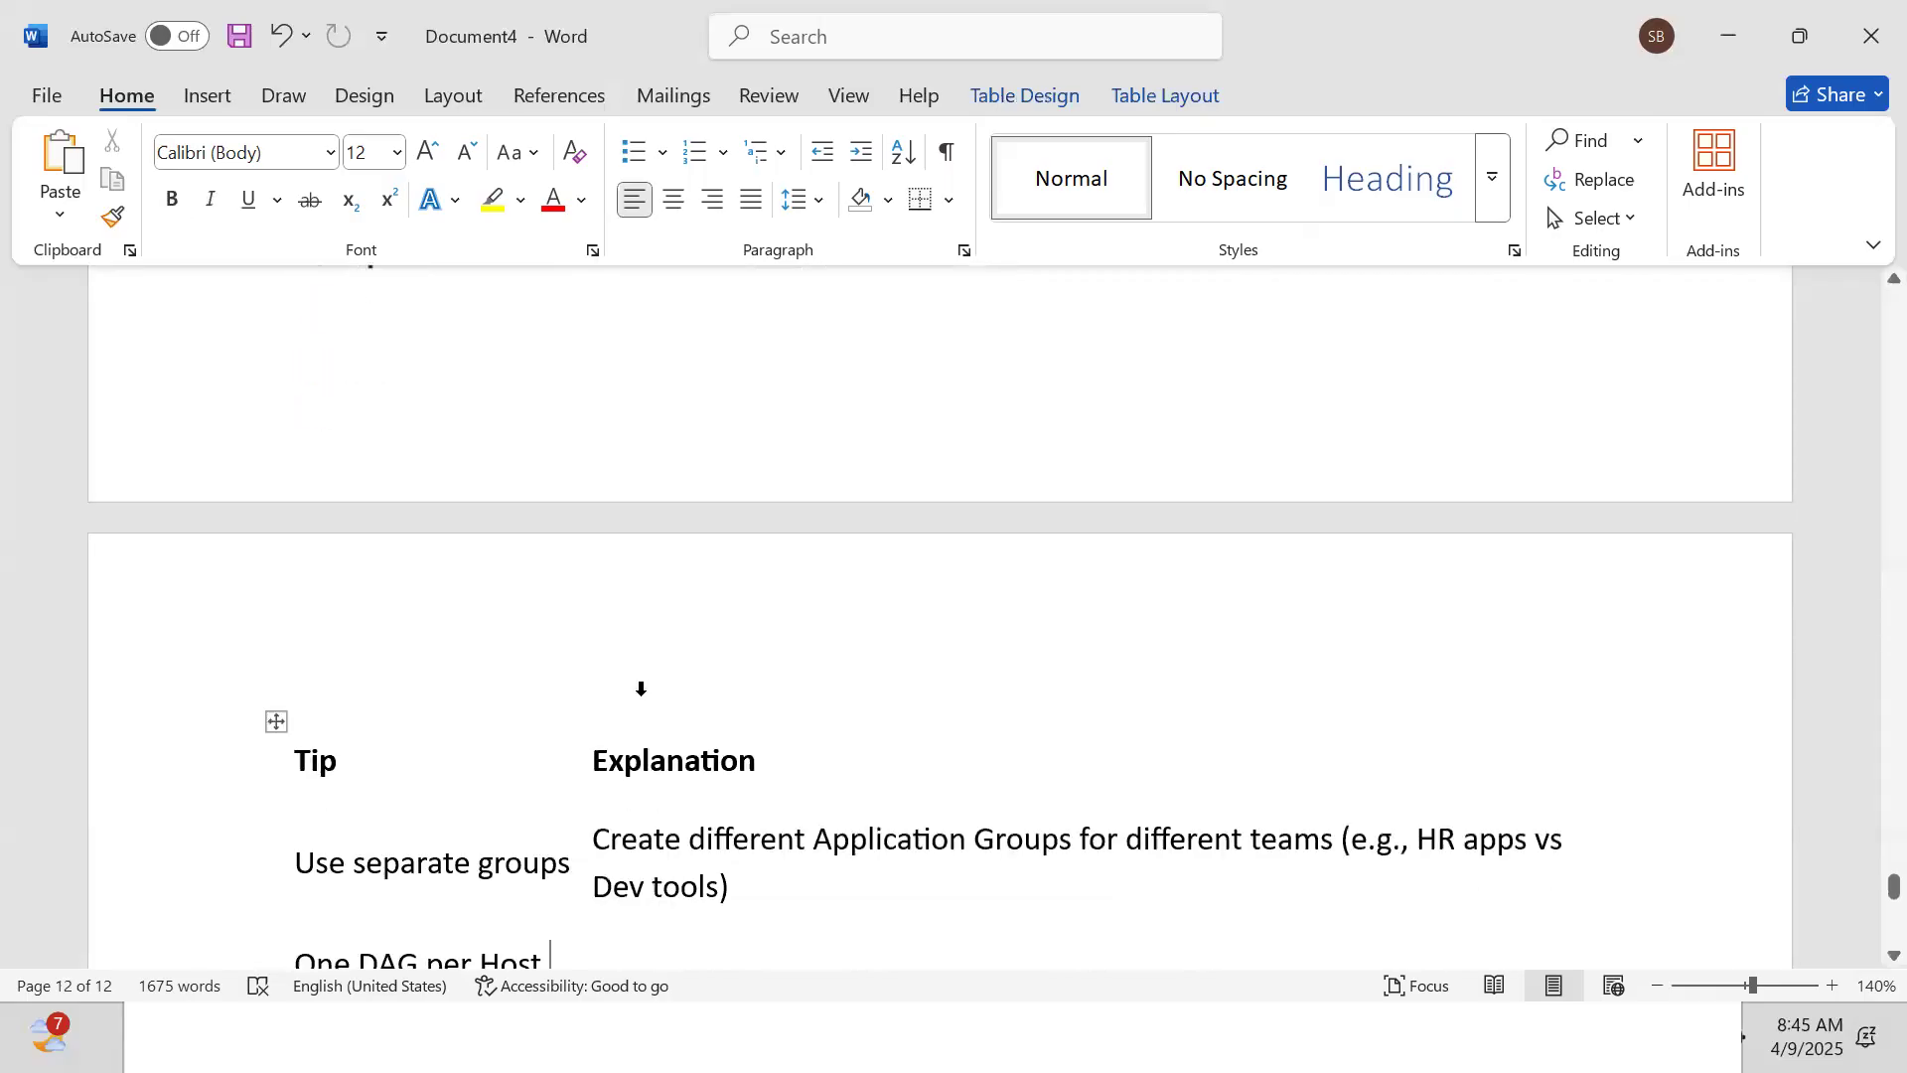
{"action": "scroll", "coordinate": [643, 696], "scroll_direction": "down", "scroll_amount": 2}
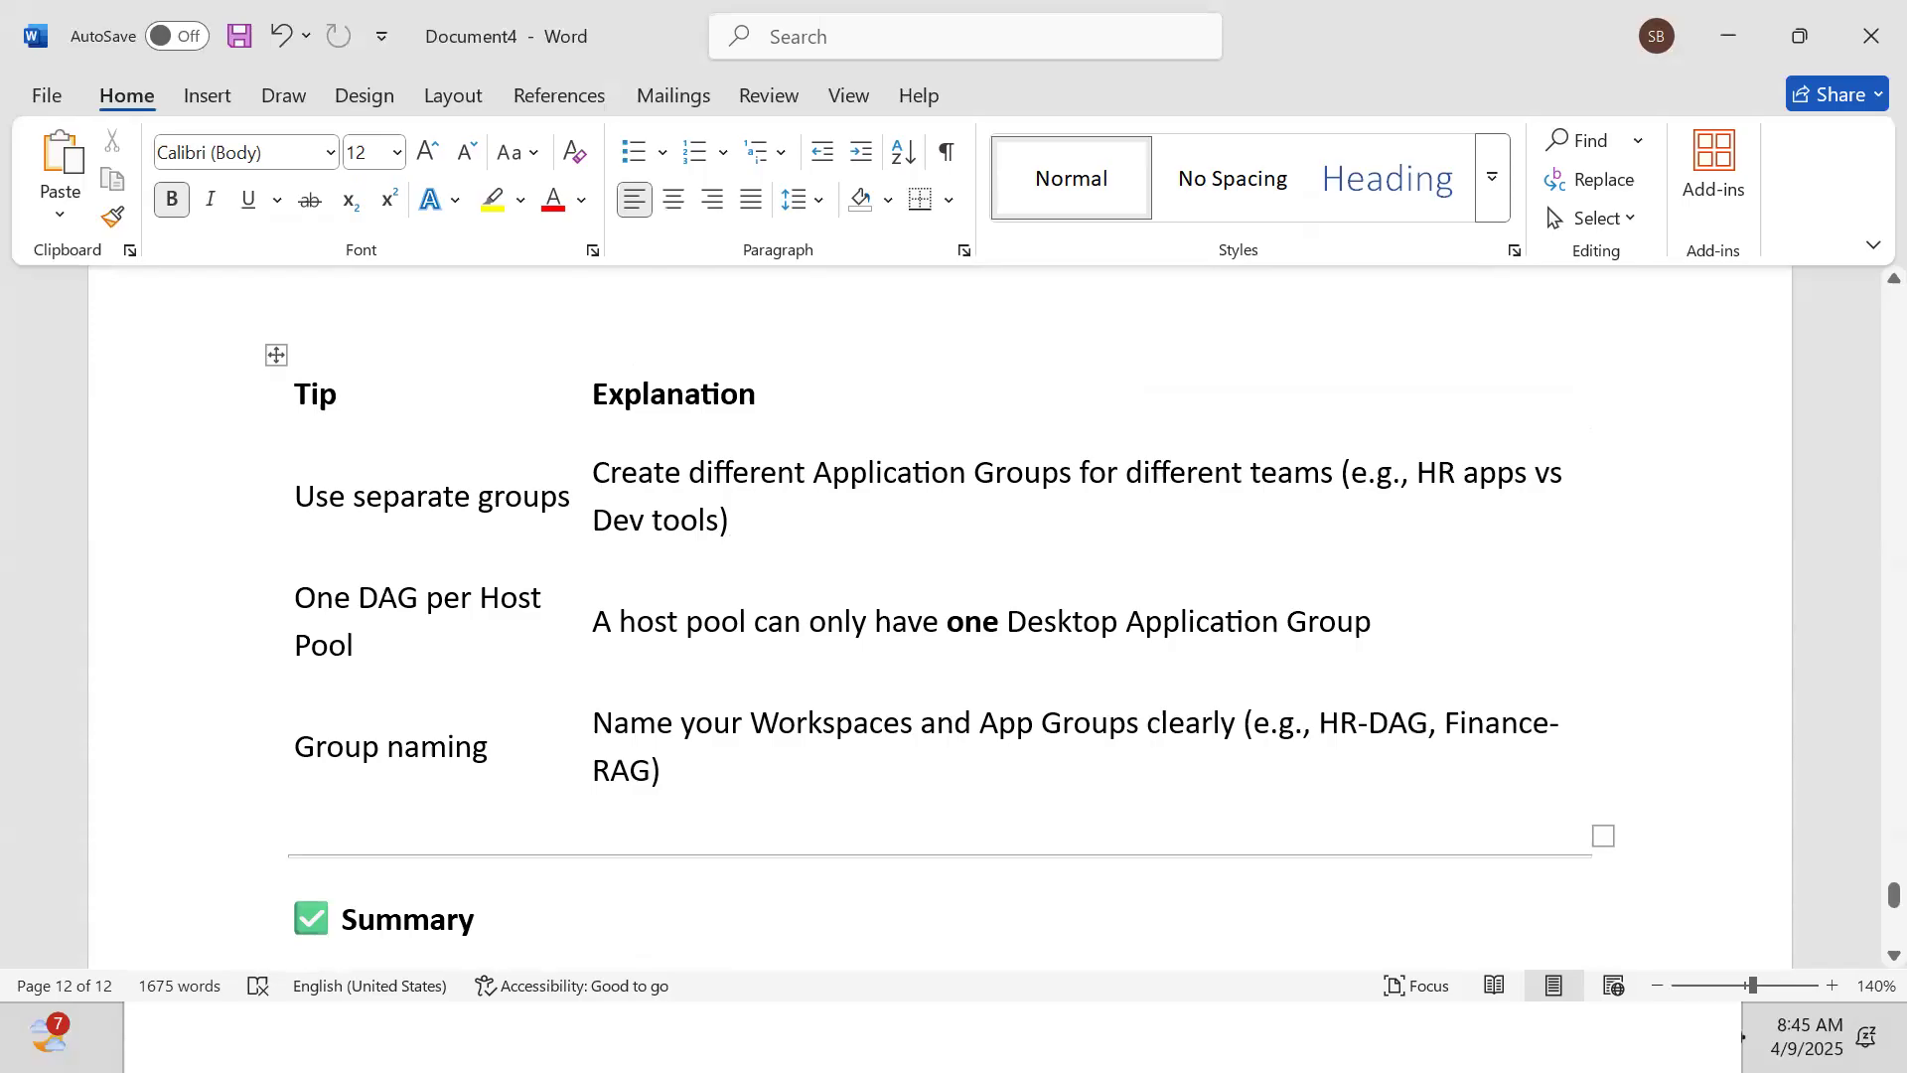
{"action": "key", "text": "alt+Tab"}
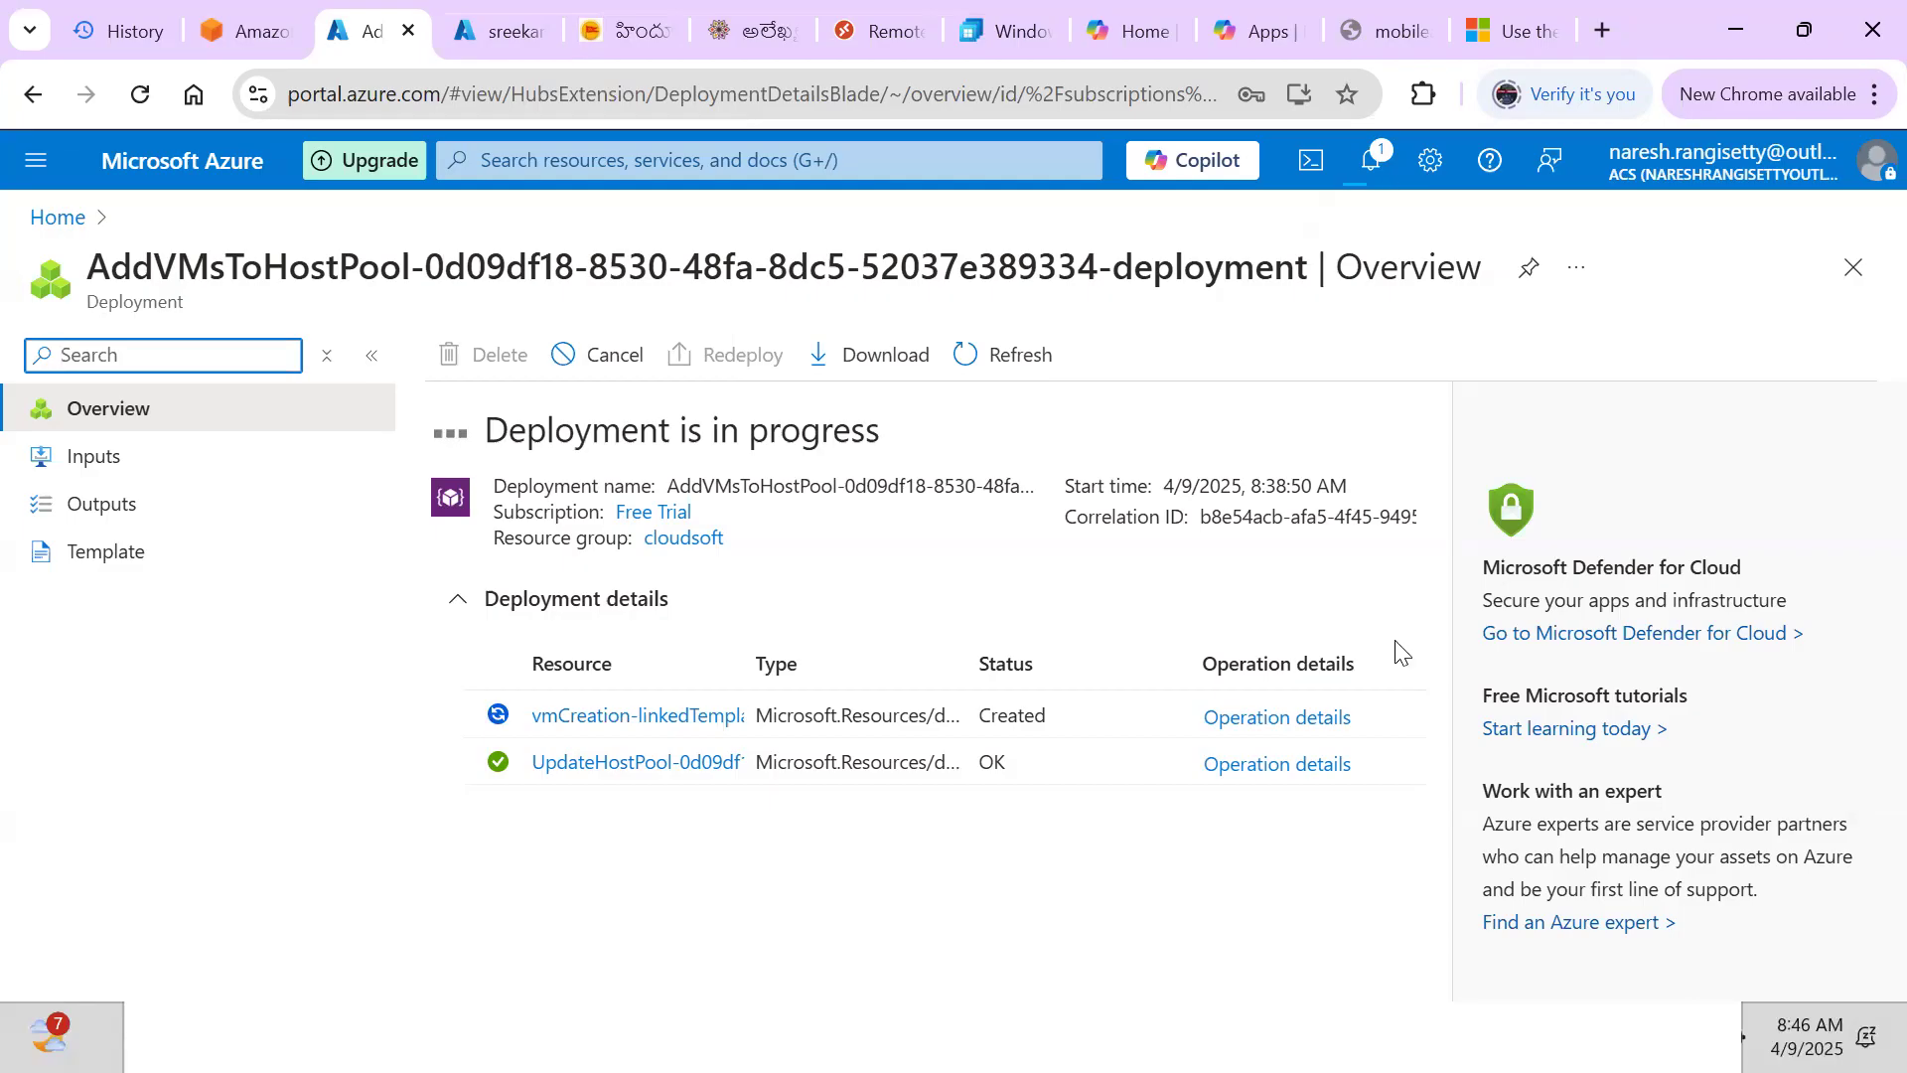
{"action": "left_click", "coordinate": [1602, 33]}
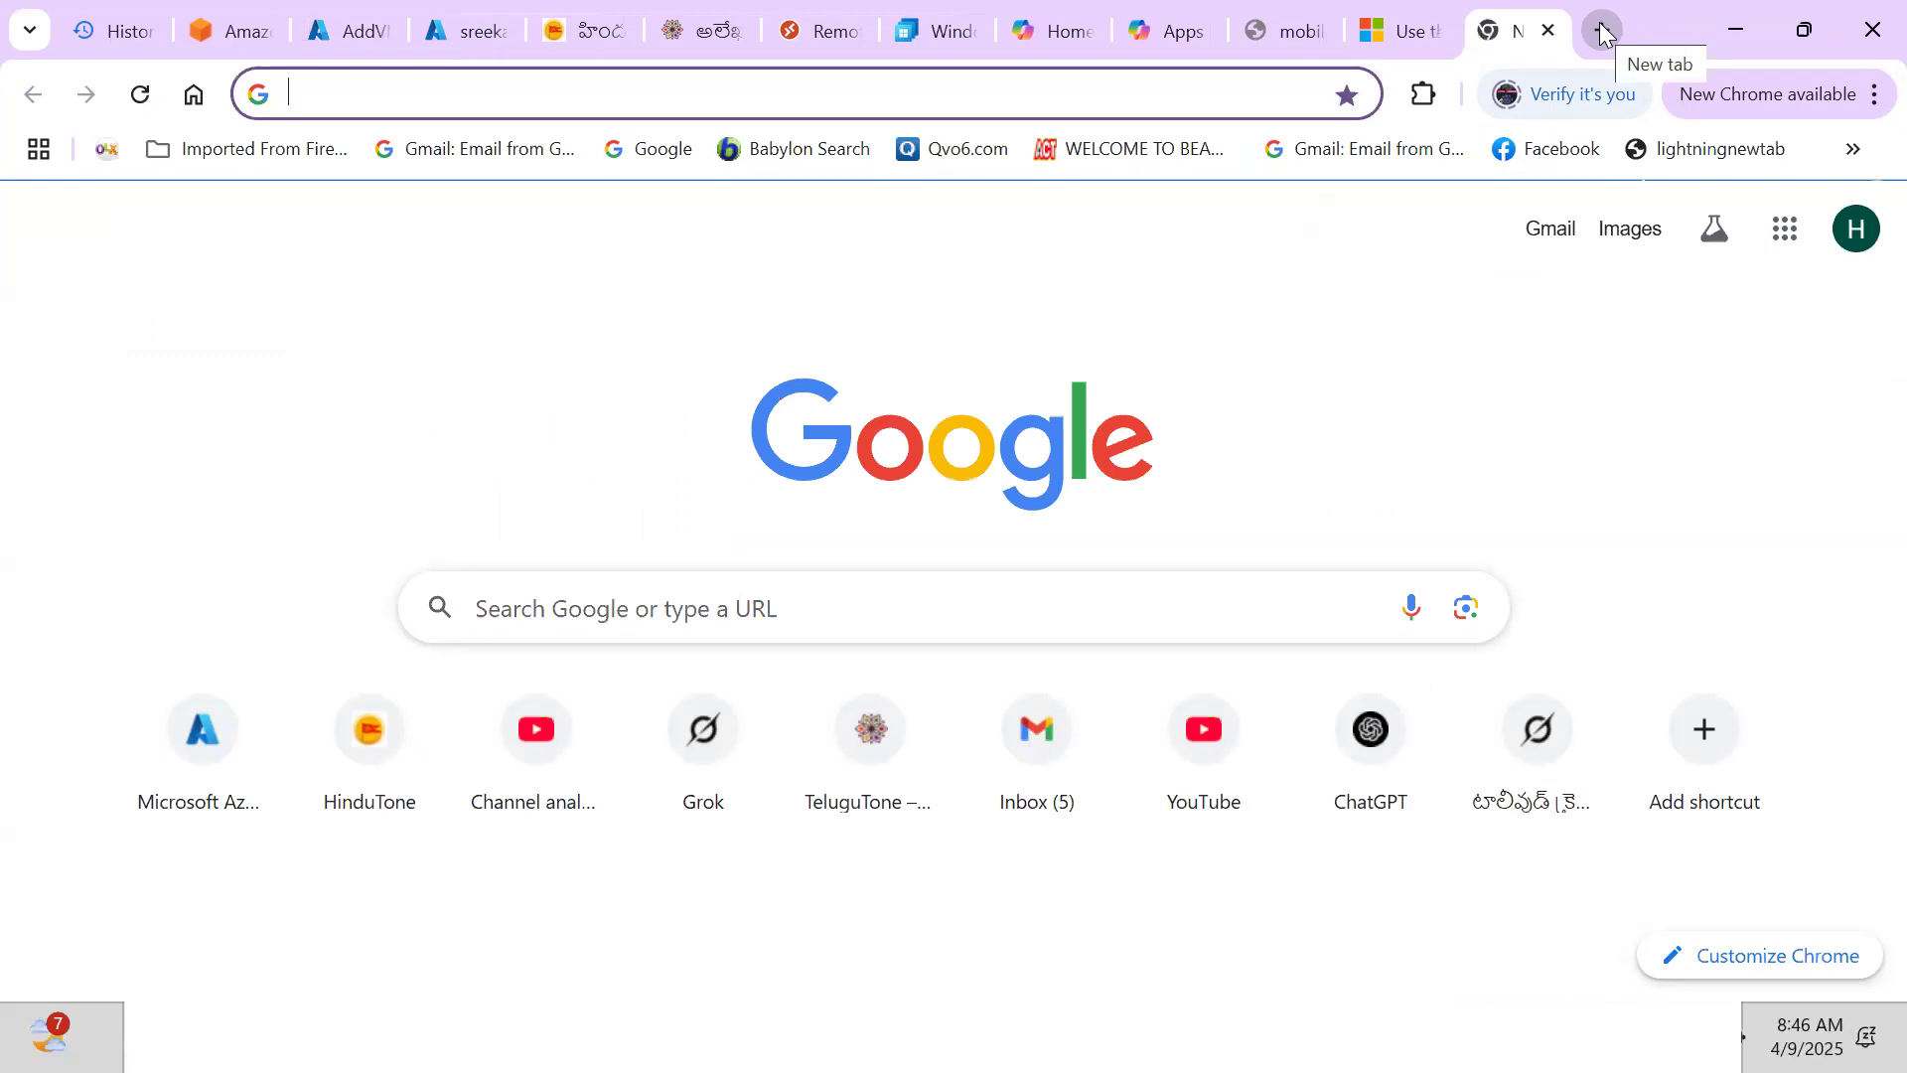
Search Google for 'how to conect to azure avd' and open the Microsoft Learn Remote Desktop client article
{"action": "type", "text": "how to"}
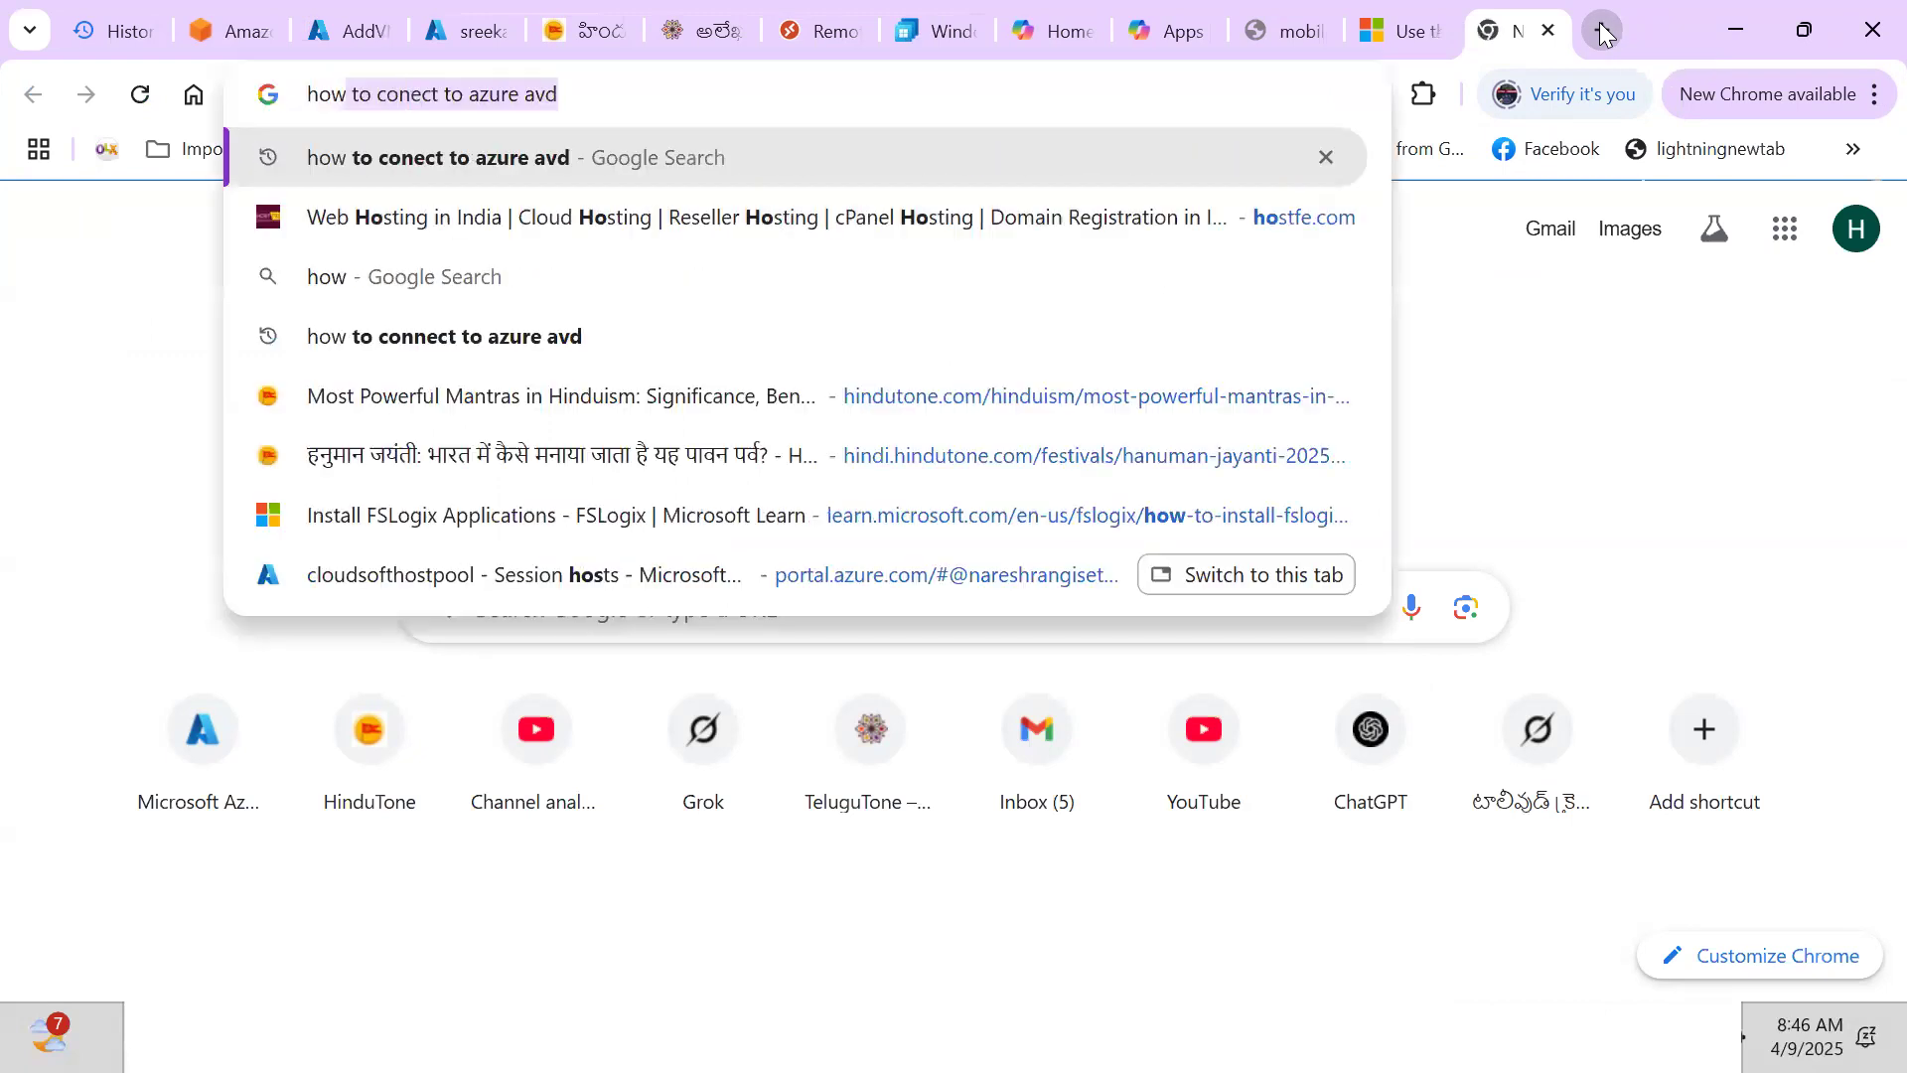
{"action": "left_click", "coordinate": [584, 156]}
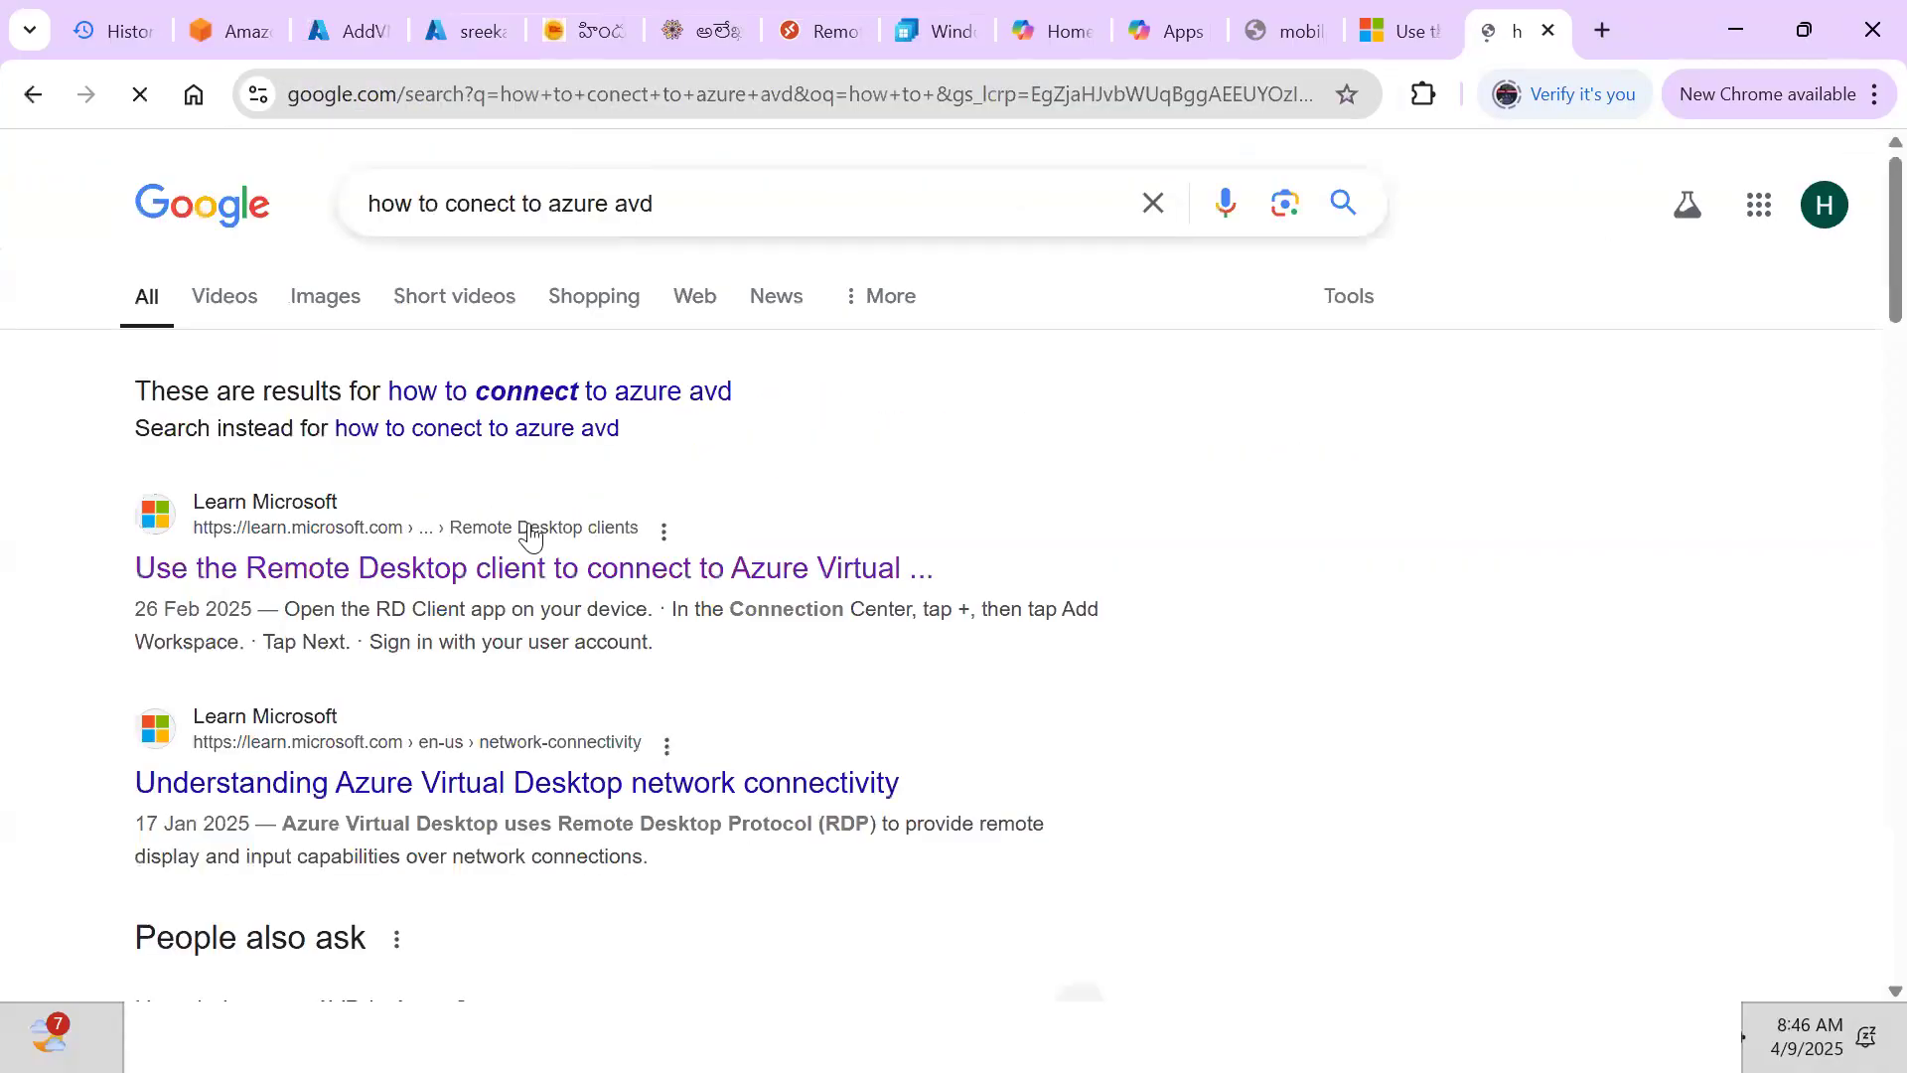
{"action": "left_click", "coordinate": [478, 555]}
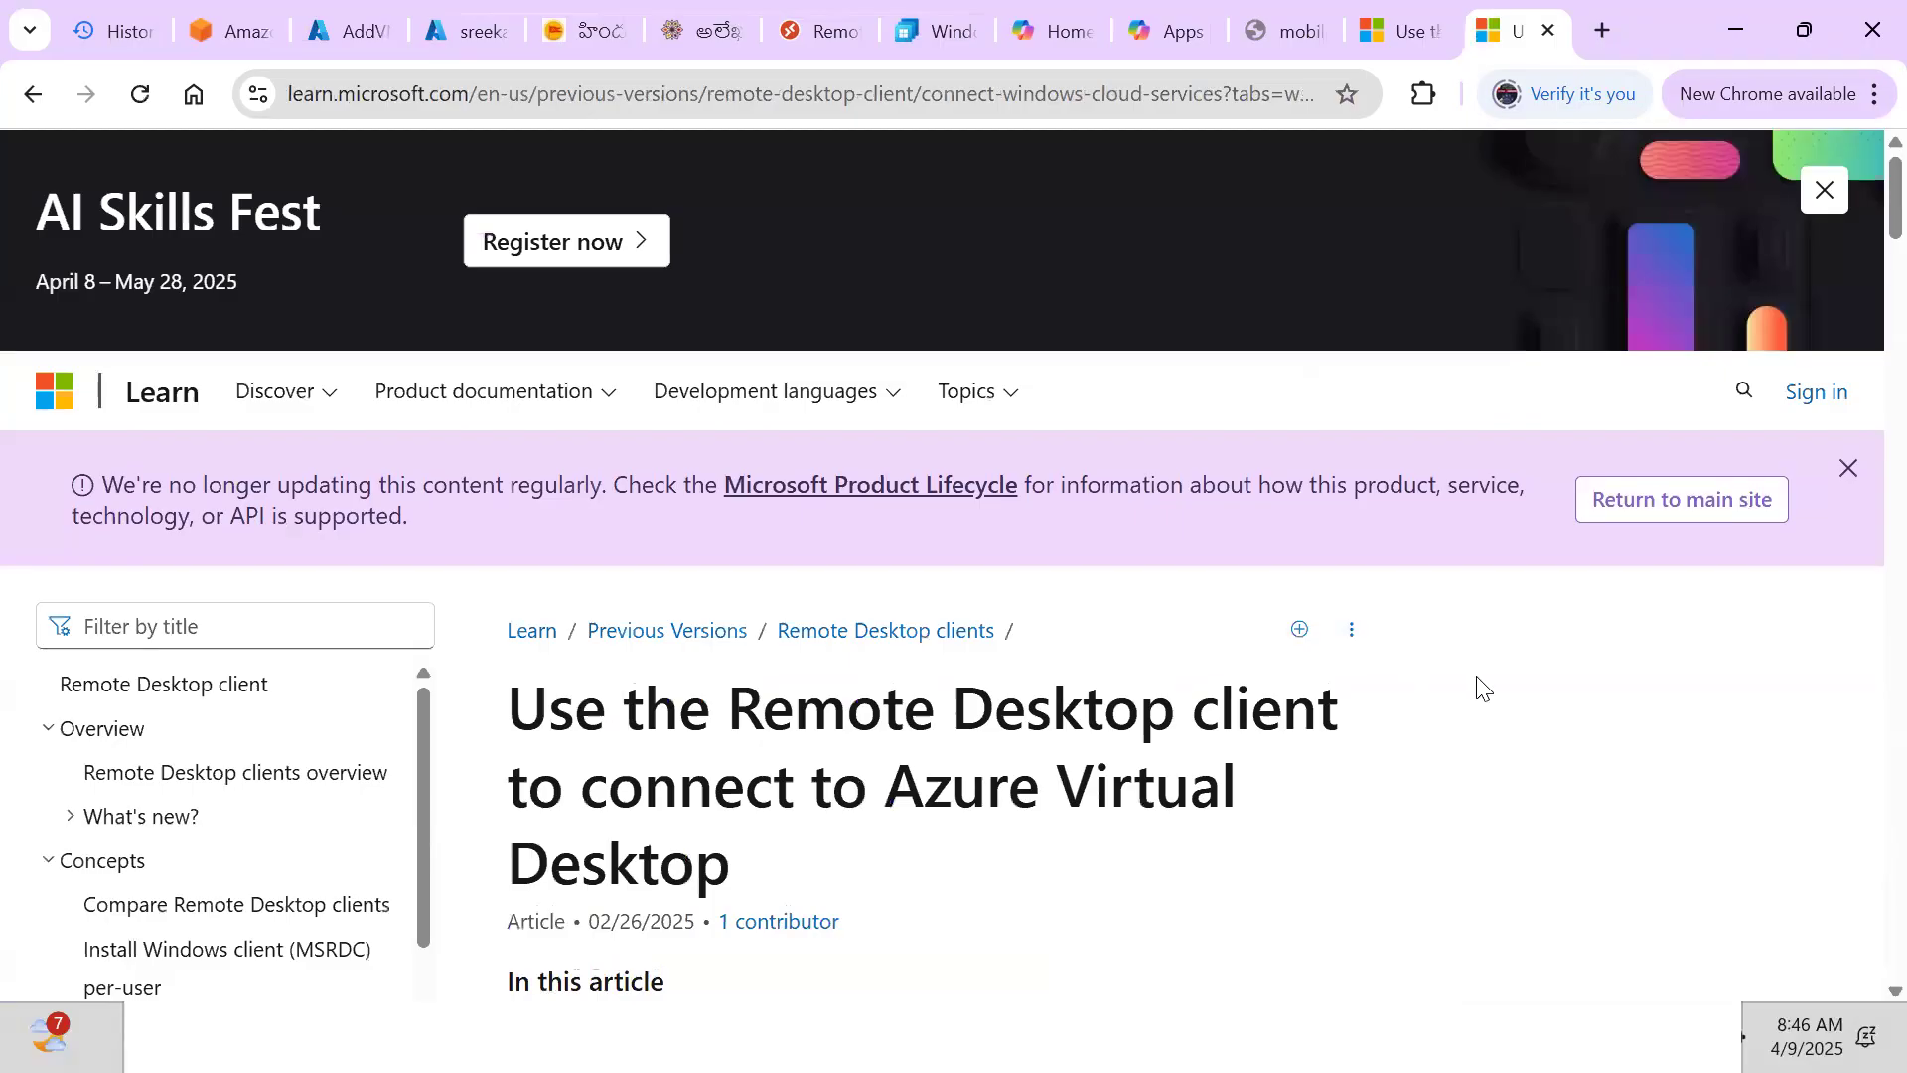
{"action": "scroll", "coordinate": [1480, 686], "scroll_direction": "down", "scroll_amount": 3}
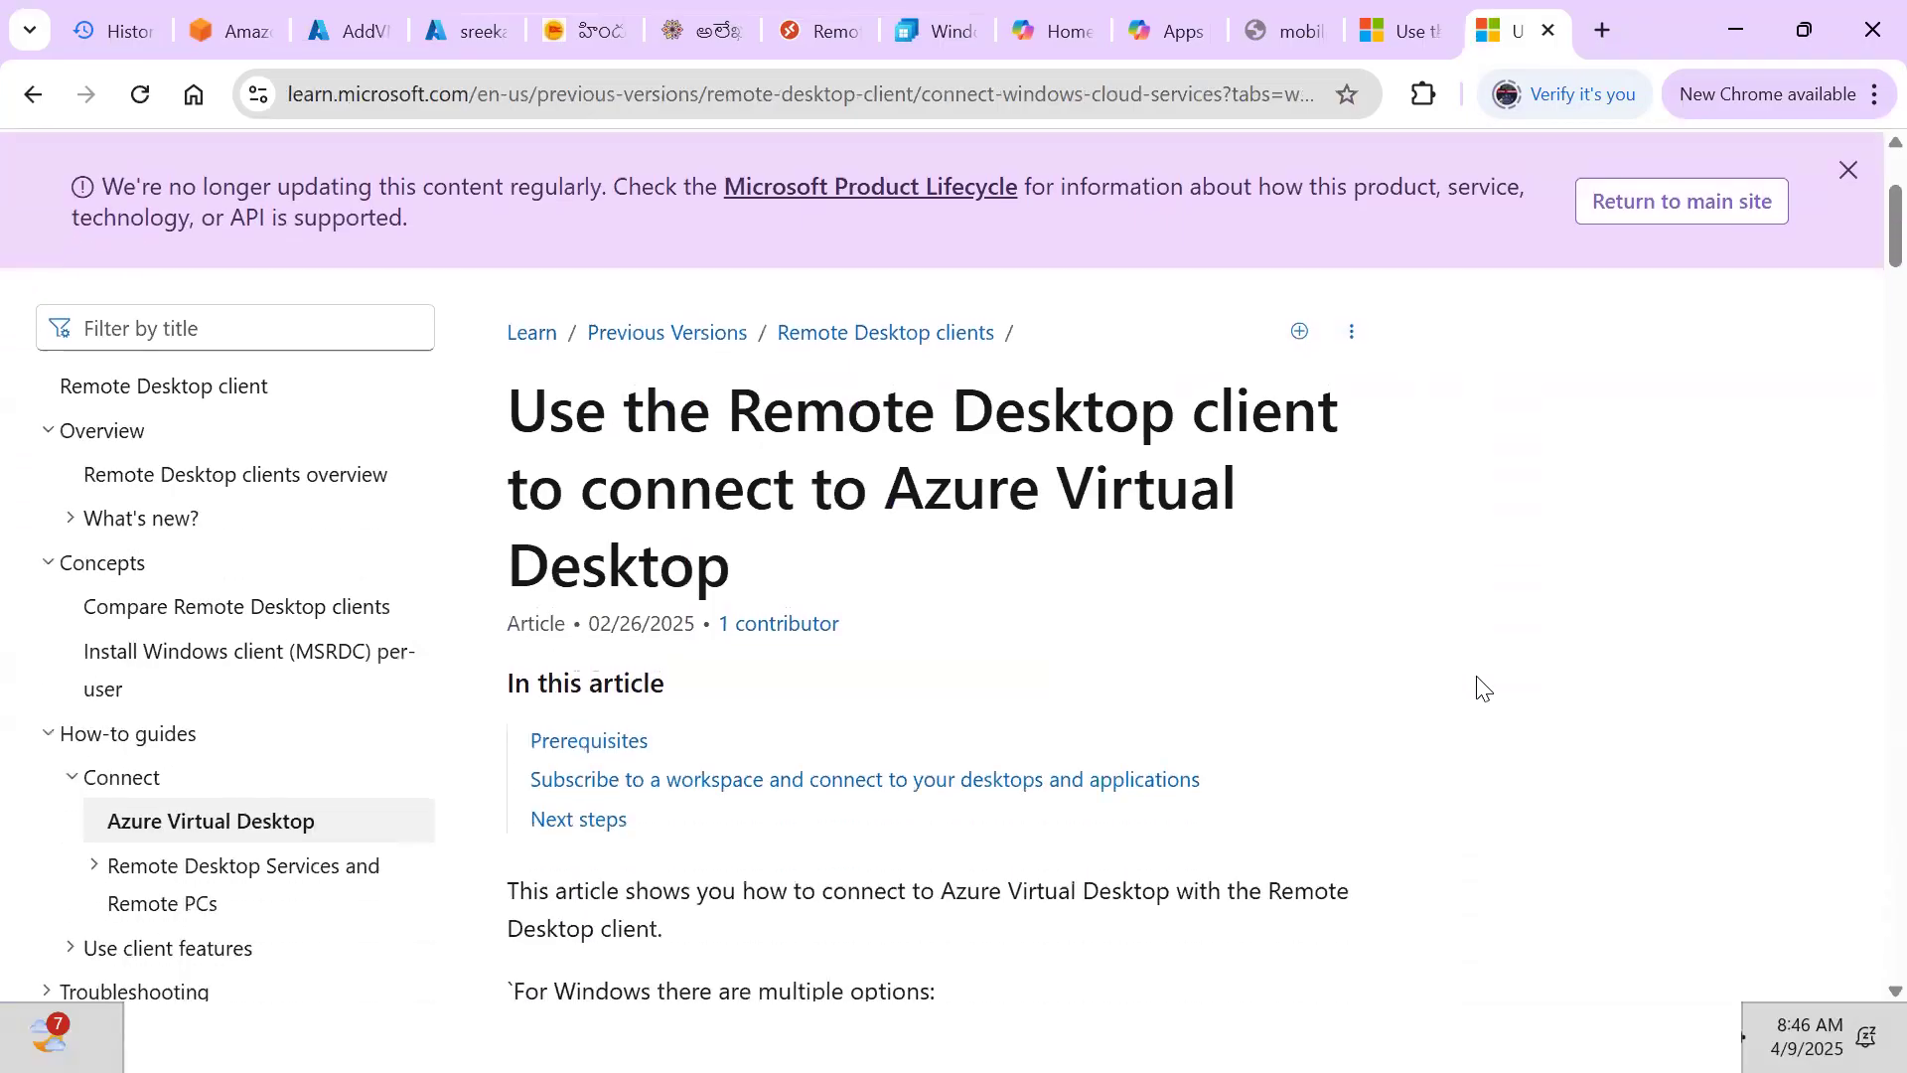
{"action": "scroll", "coordinate": [1480, 685], "scroll_direction": "down", "scroll_amount": 5}
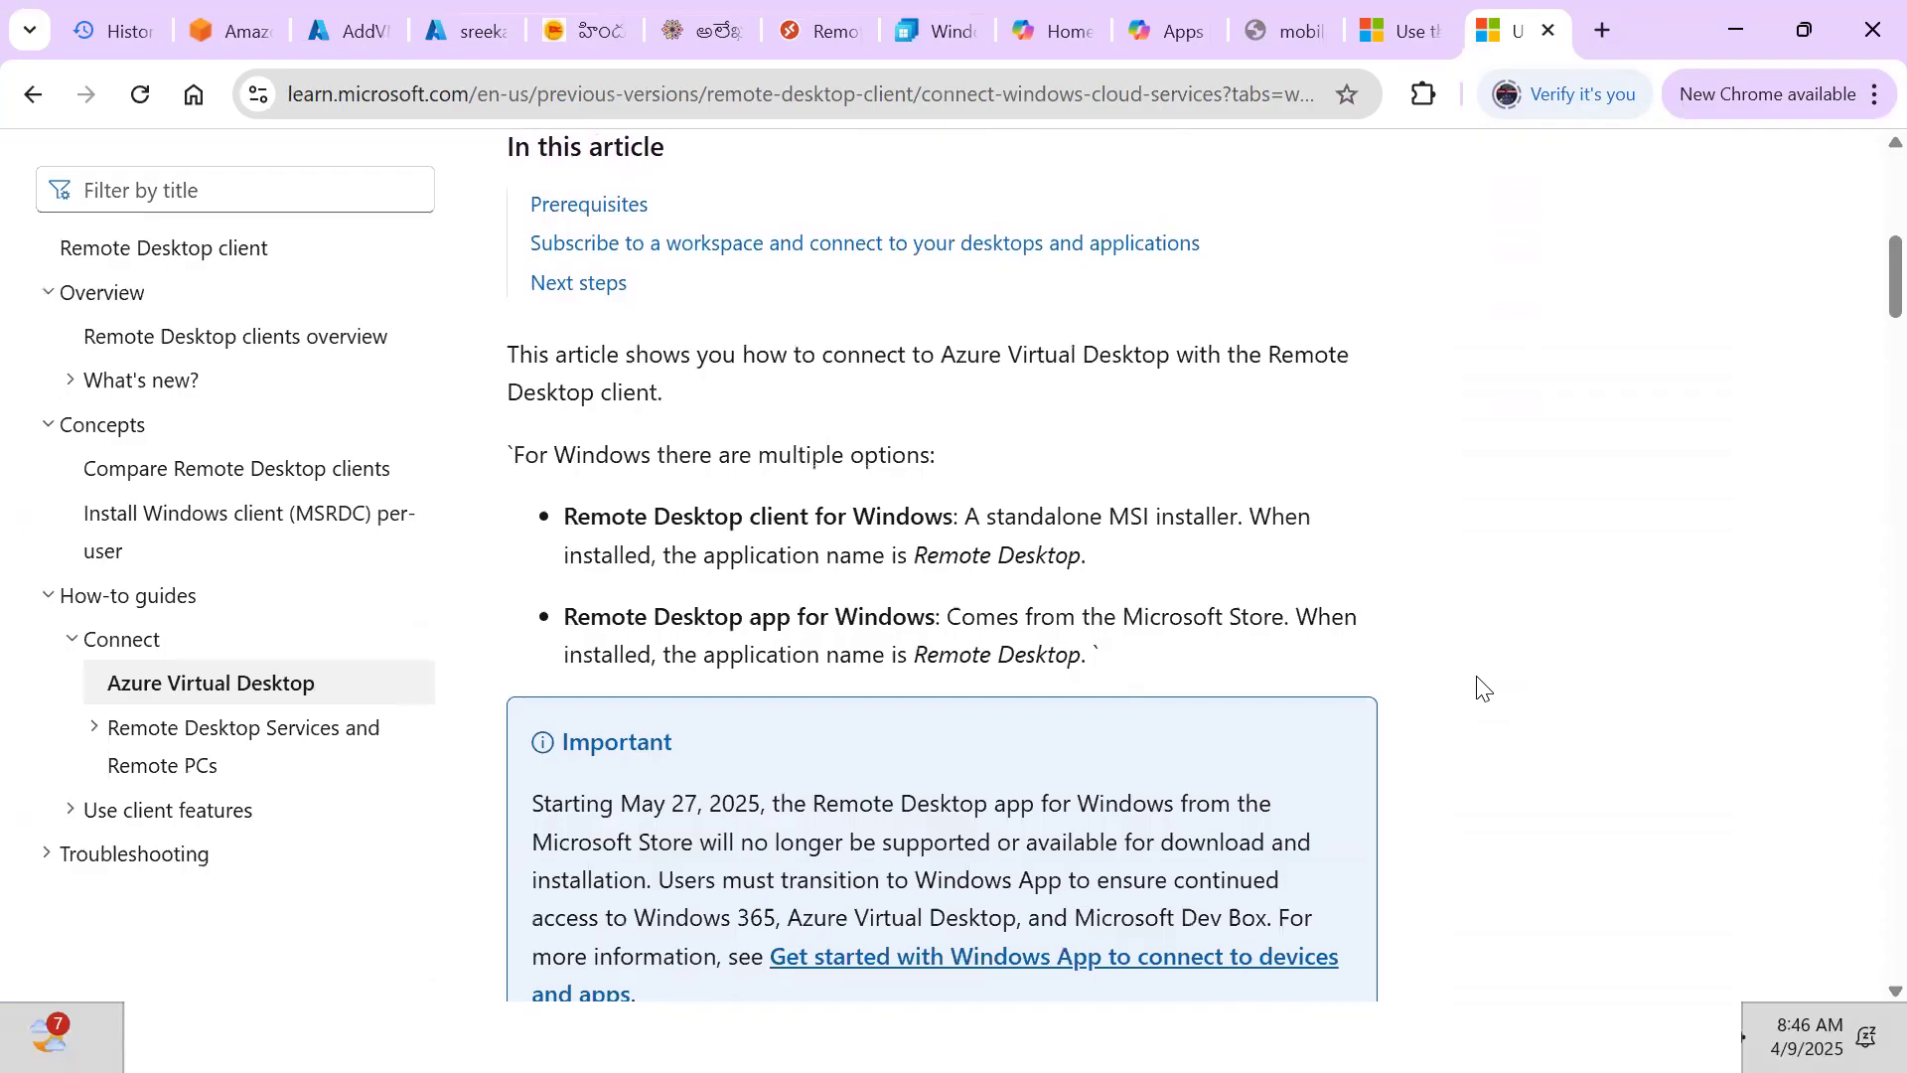
{"action": "scroll", "coordinate": [1480, 686], "scroll_direction": "down", "scroll_amount": 6}
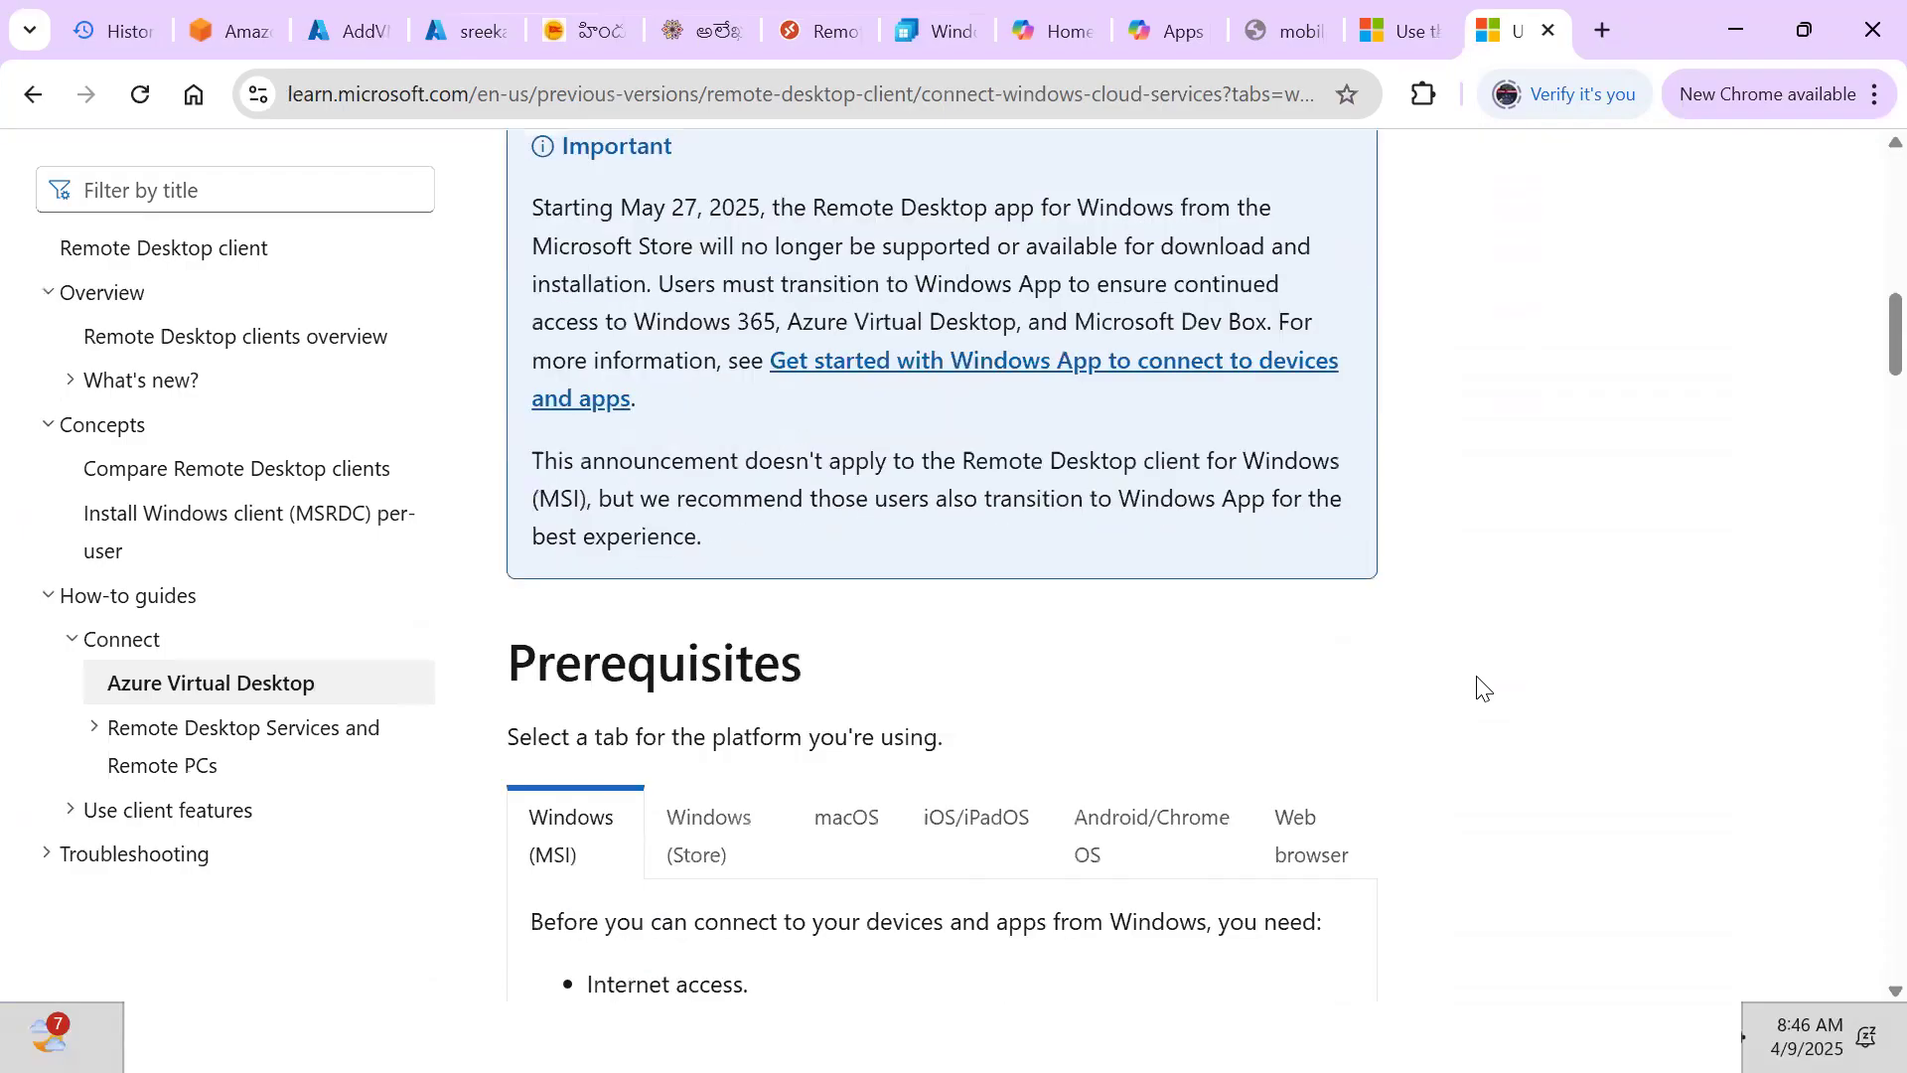
{"action": "scroll", "coordinate": [1480, 686], "scroll_direction": "down", "scroll_amount": 5}
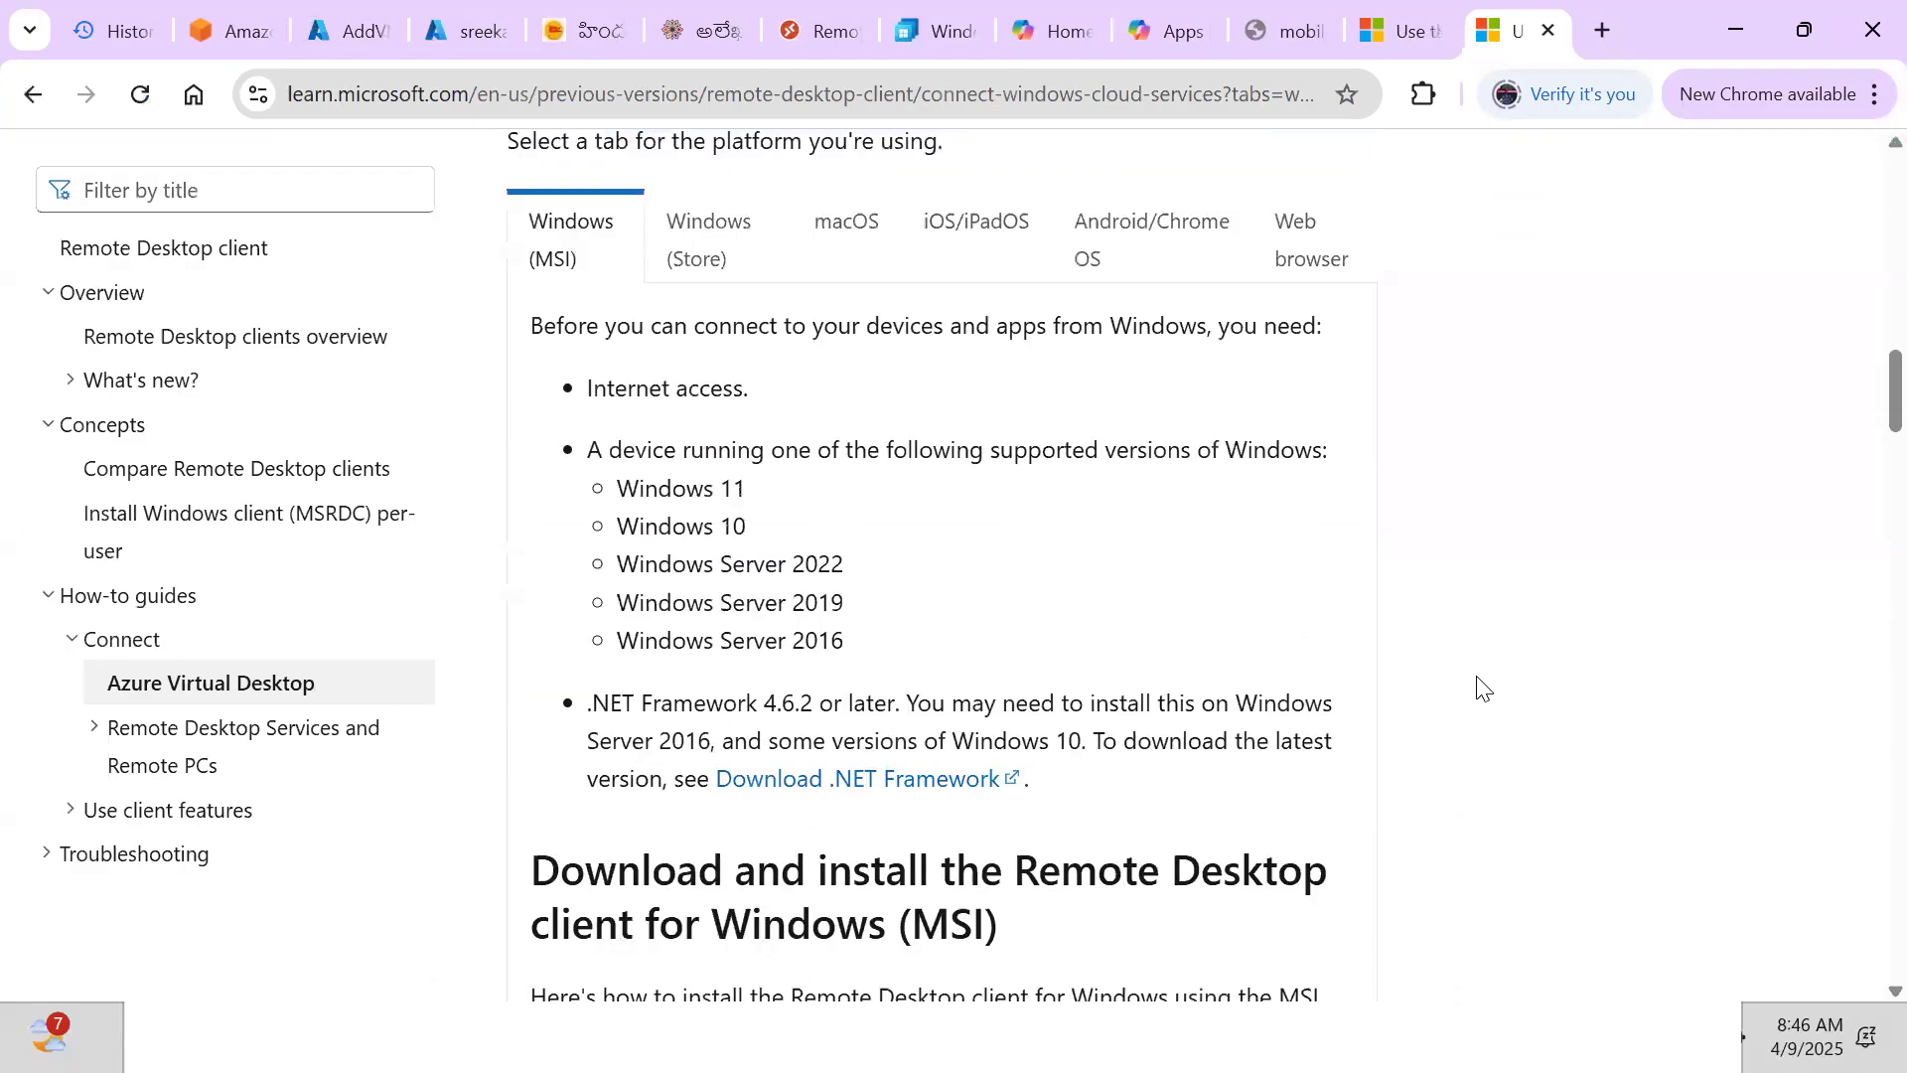
{"action": "scroll", "coordinate": [1480, 685], "scroll_direction": "up", "scroll_amount": 2}
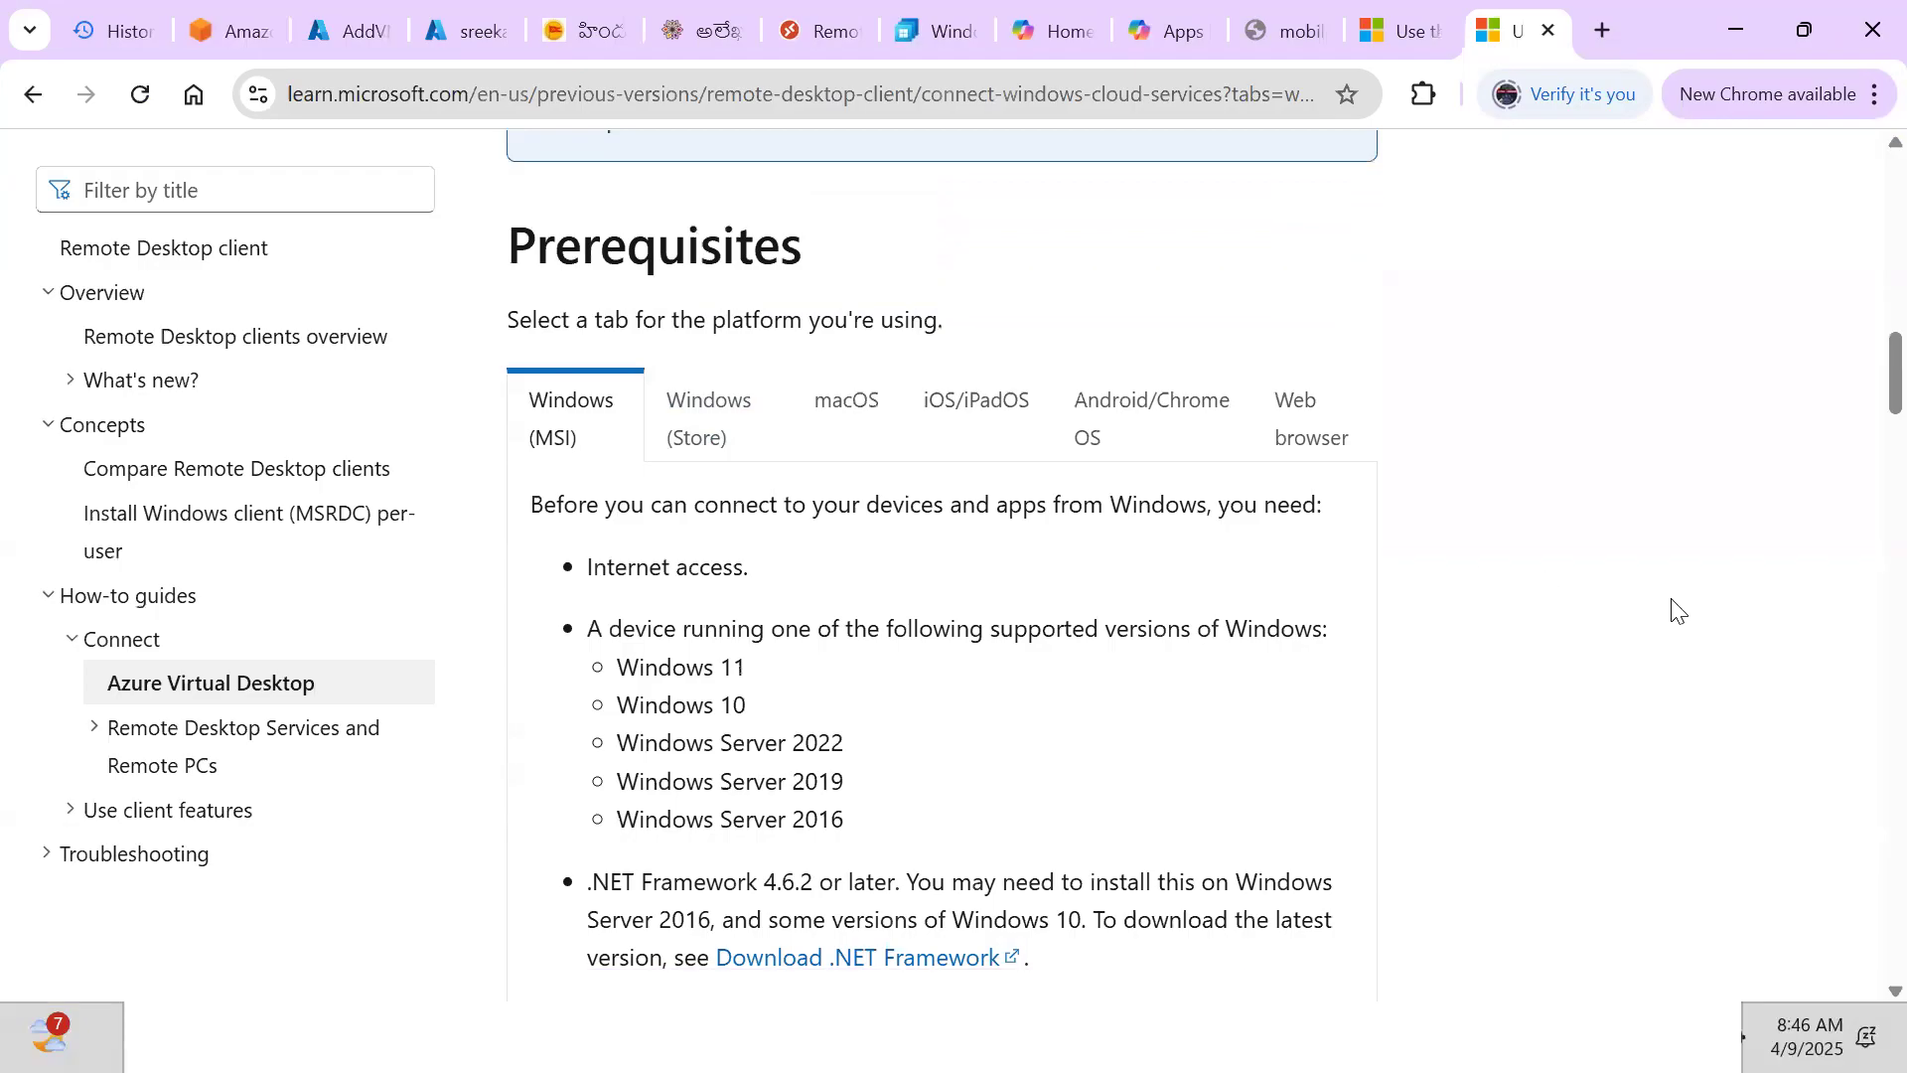
{"action": "scroll", "coordinate": [1677, 610], "scroll_direction": "up", "scroll_amount": 5}
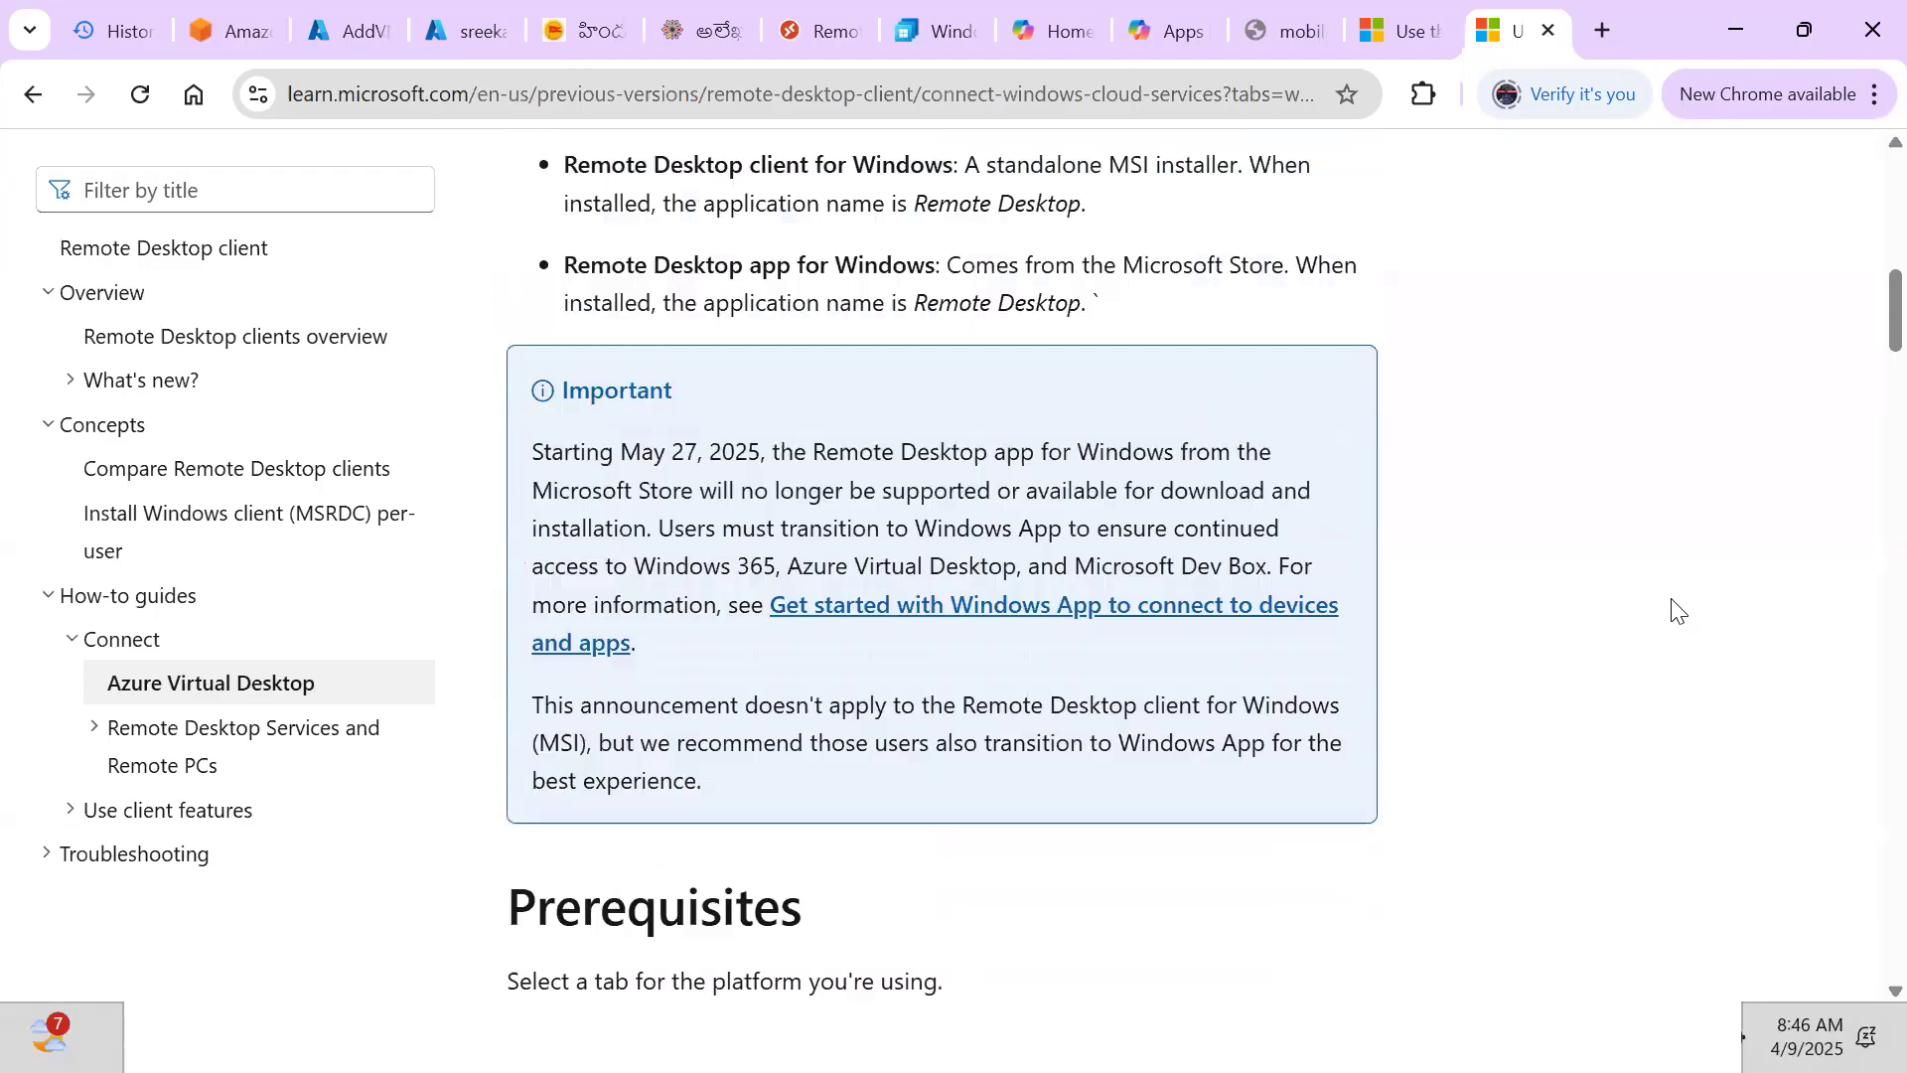
{"action": "scroll", "coordinate": [1677, 610], "scroll_direction": "up", "scroll_amount": 6}
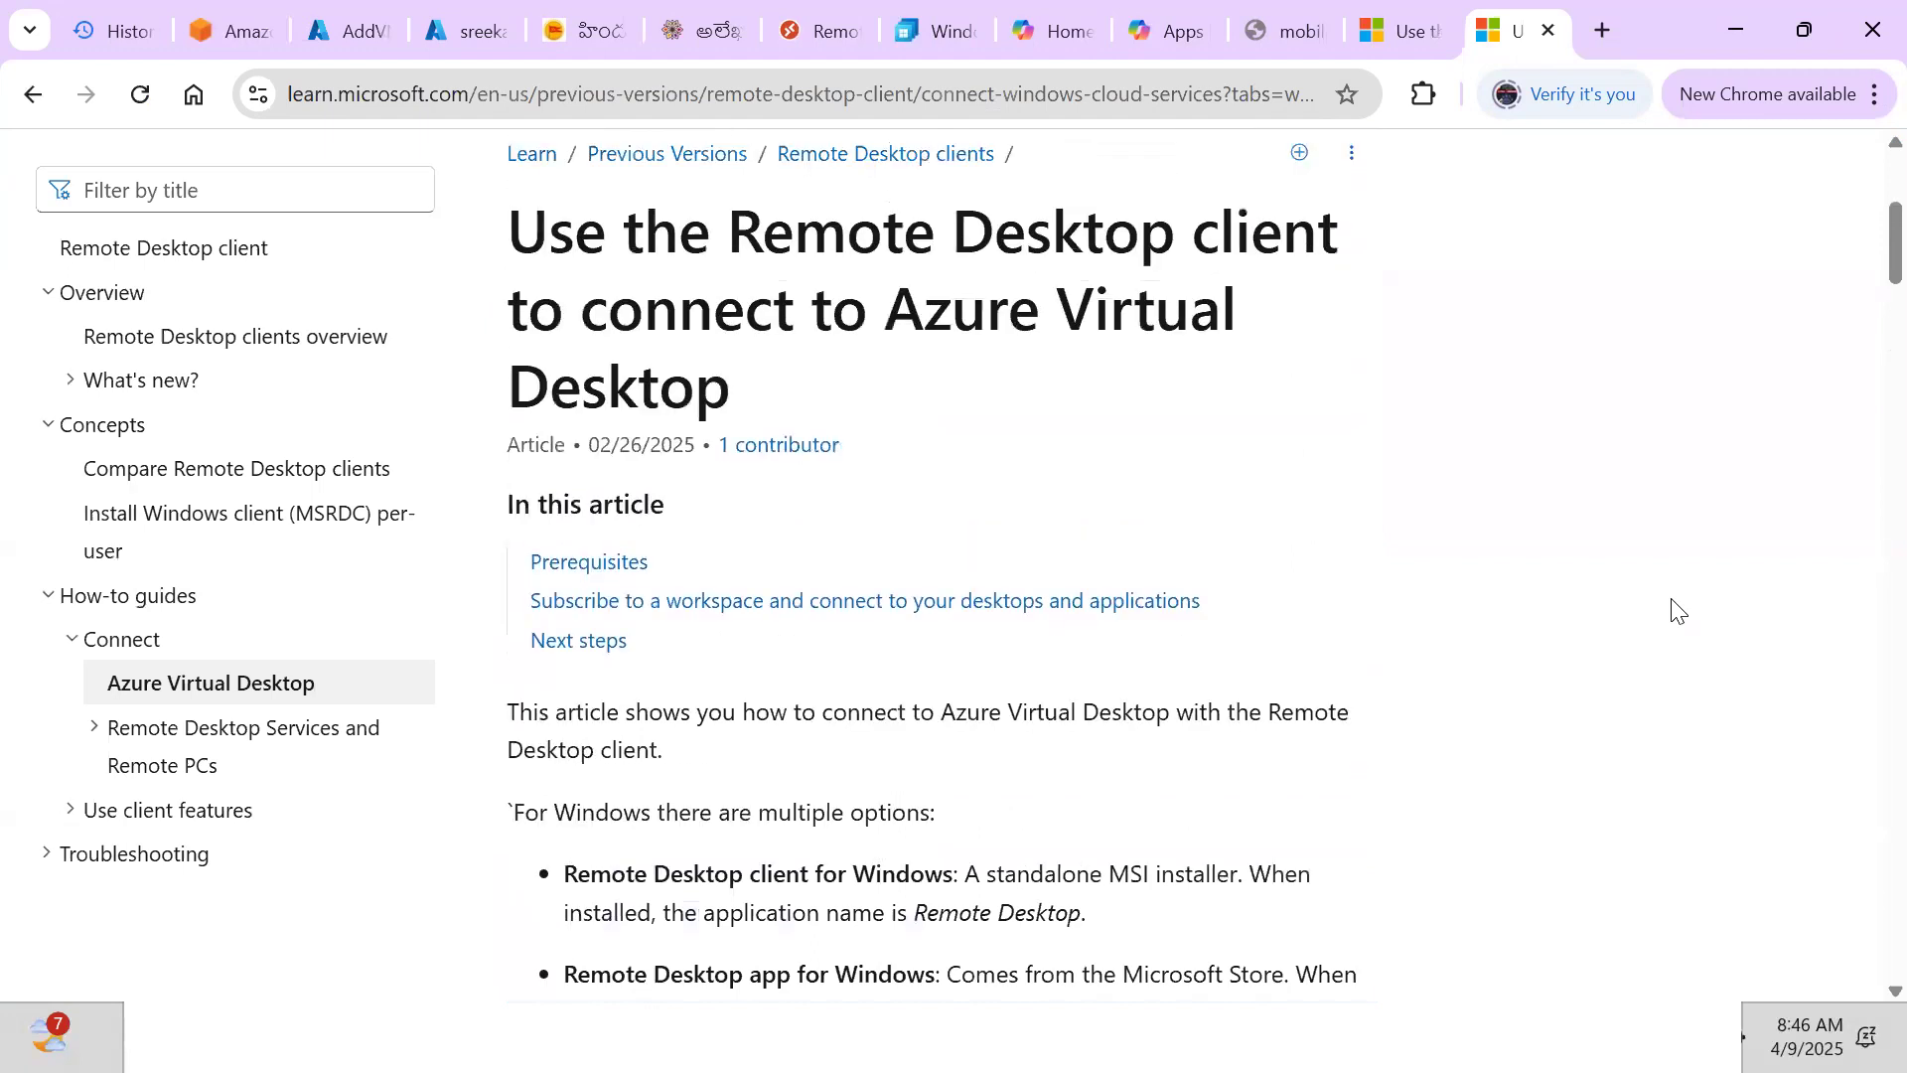
{"action": "scroll", "coordinate": [1677, 610], "scroll_direction": "down", "scroll_amount": 8}
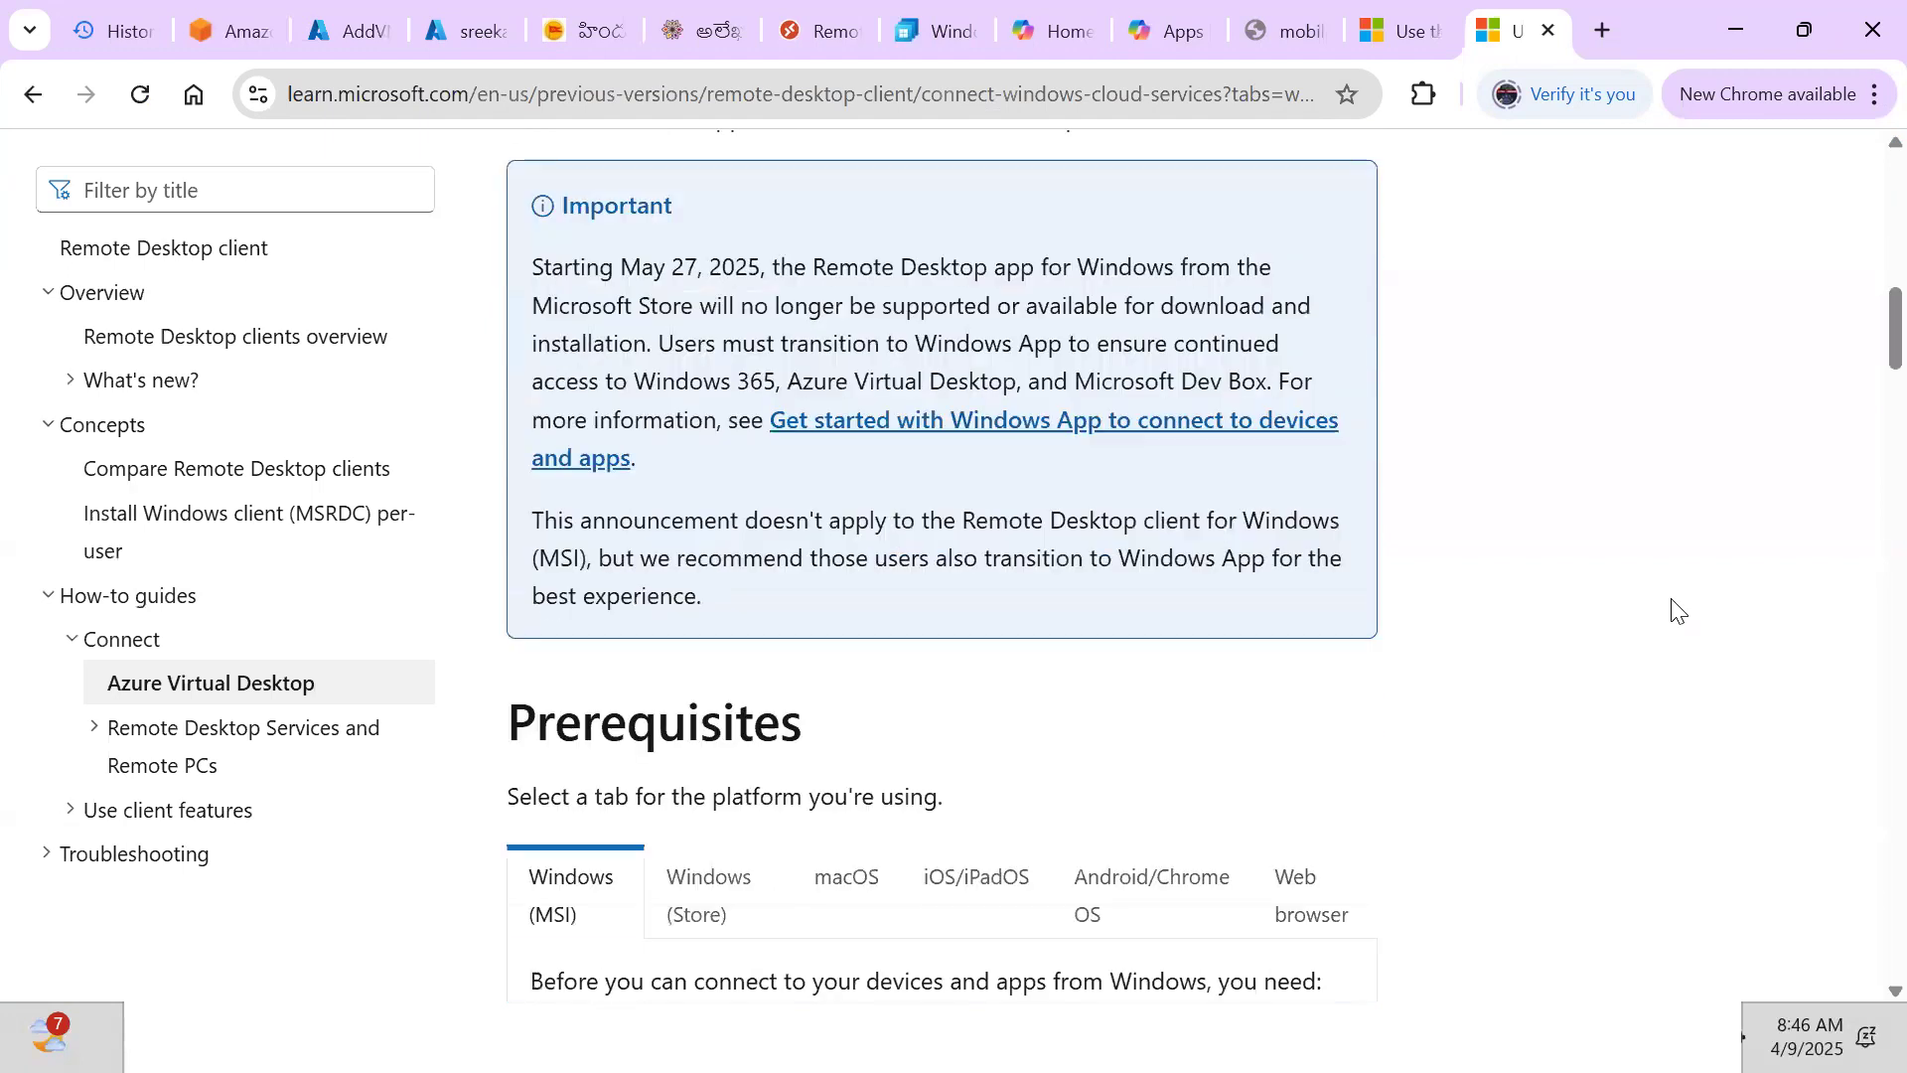
{"action": "scroll", "coordinate": [1677, 609], "scroll_direction": "down", "scroll_amount": 3}
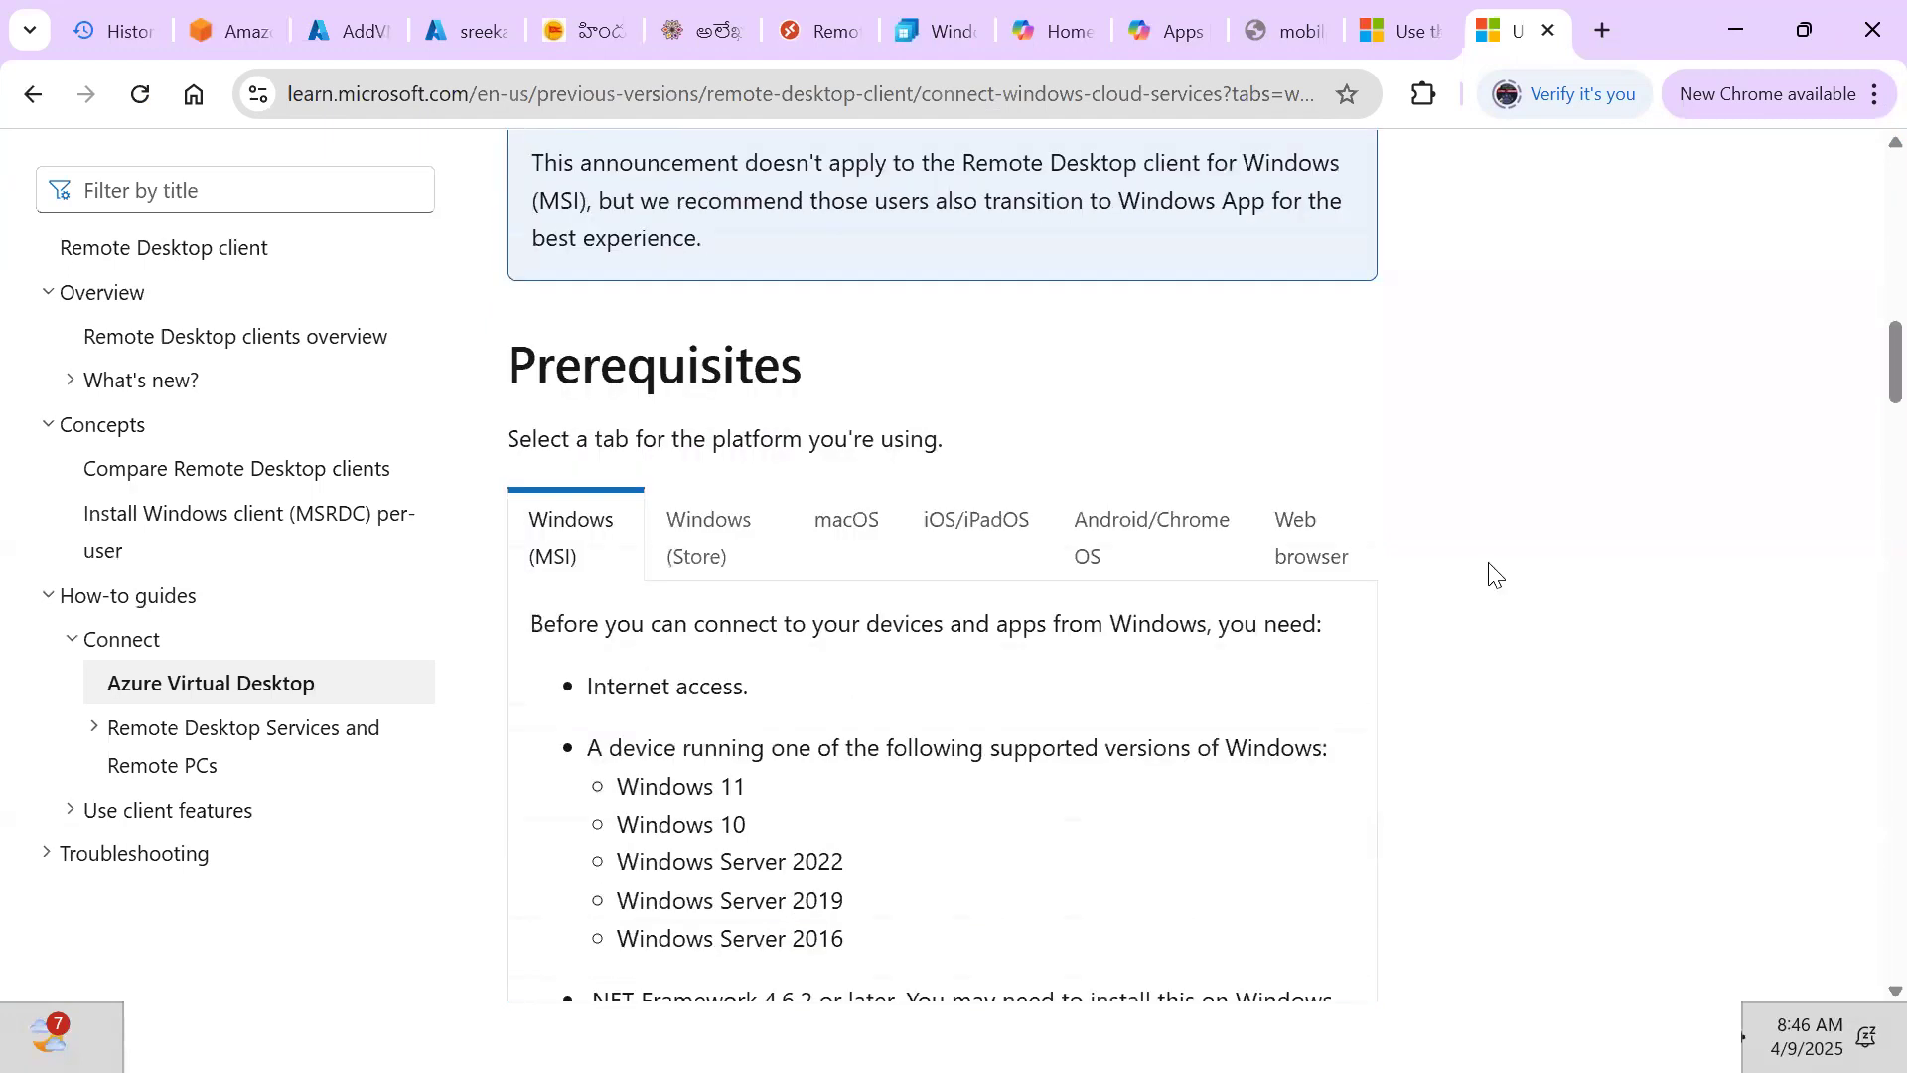
{"action": "left_click", "coordinate": [1279, 572]}
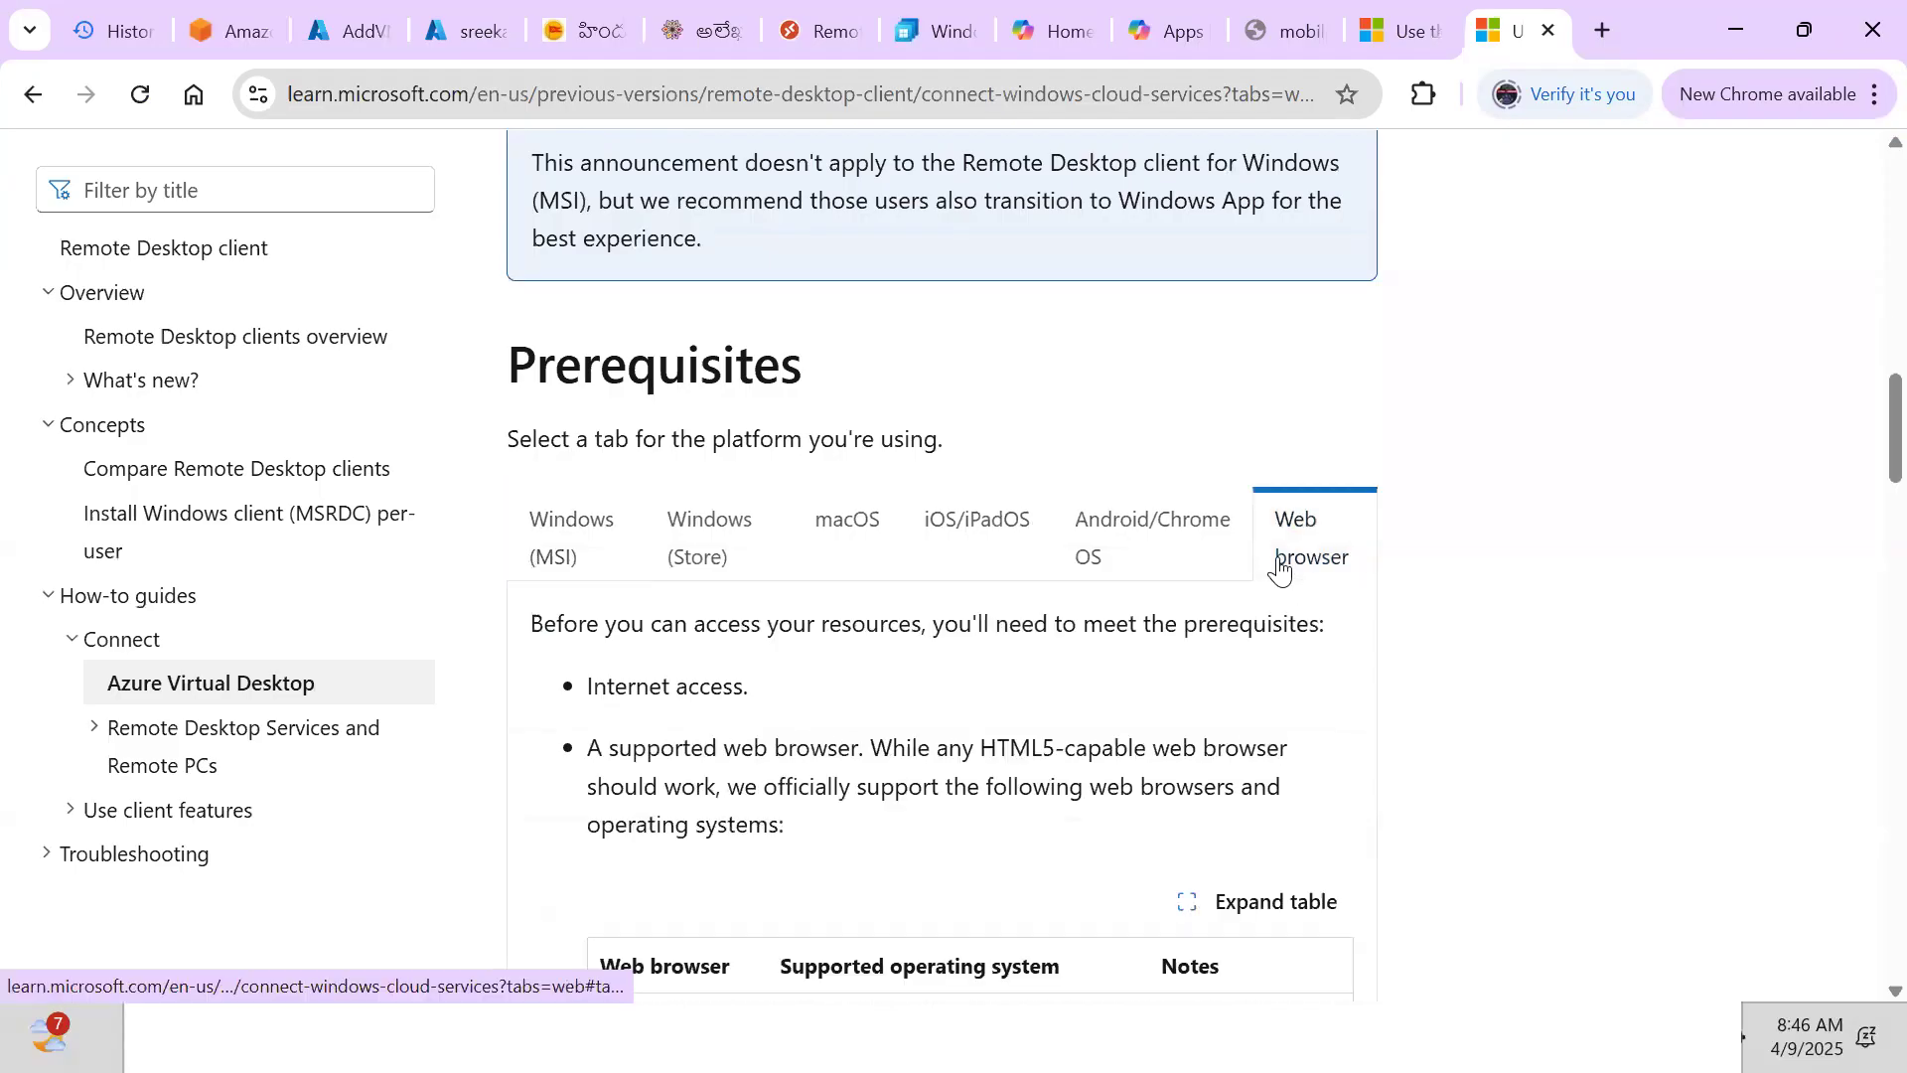
{"action": "left_click", "coordinate": [1129, 548]}
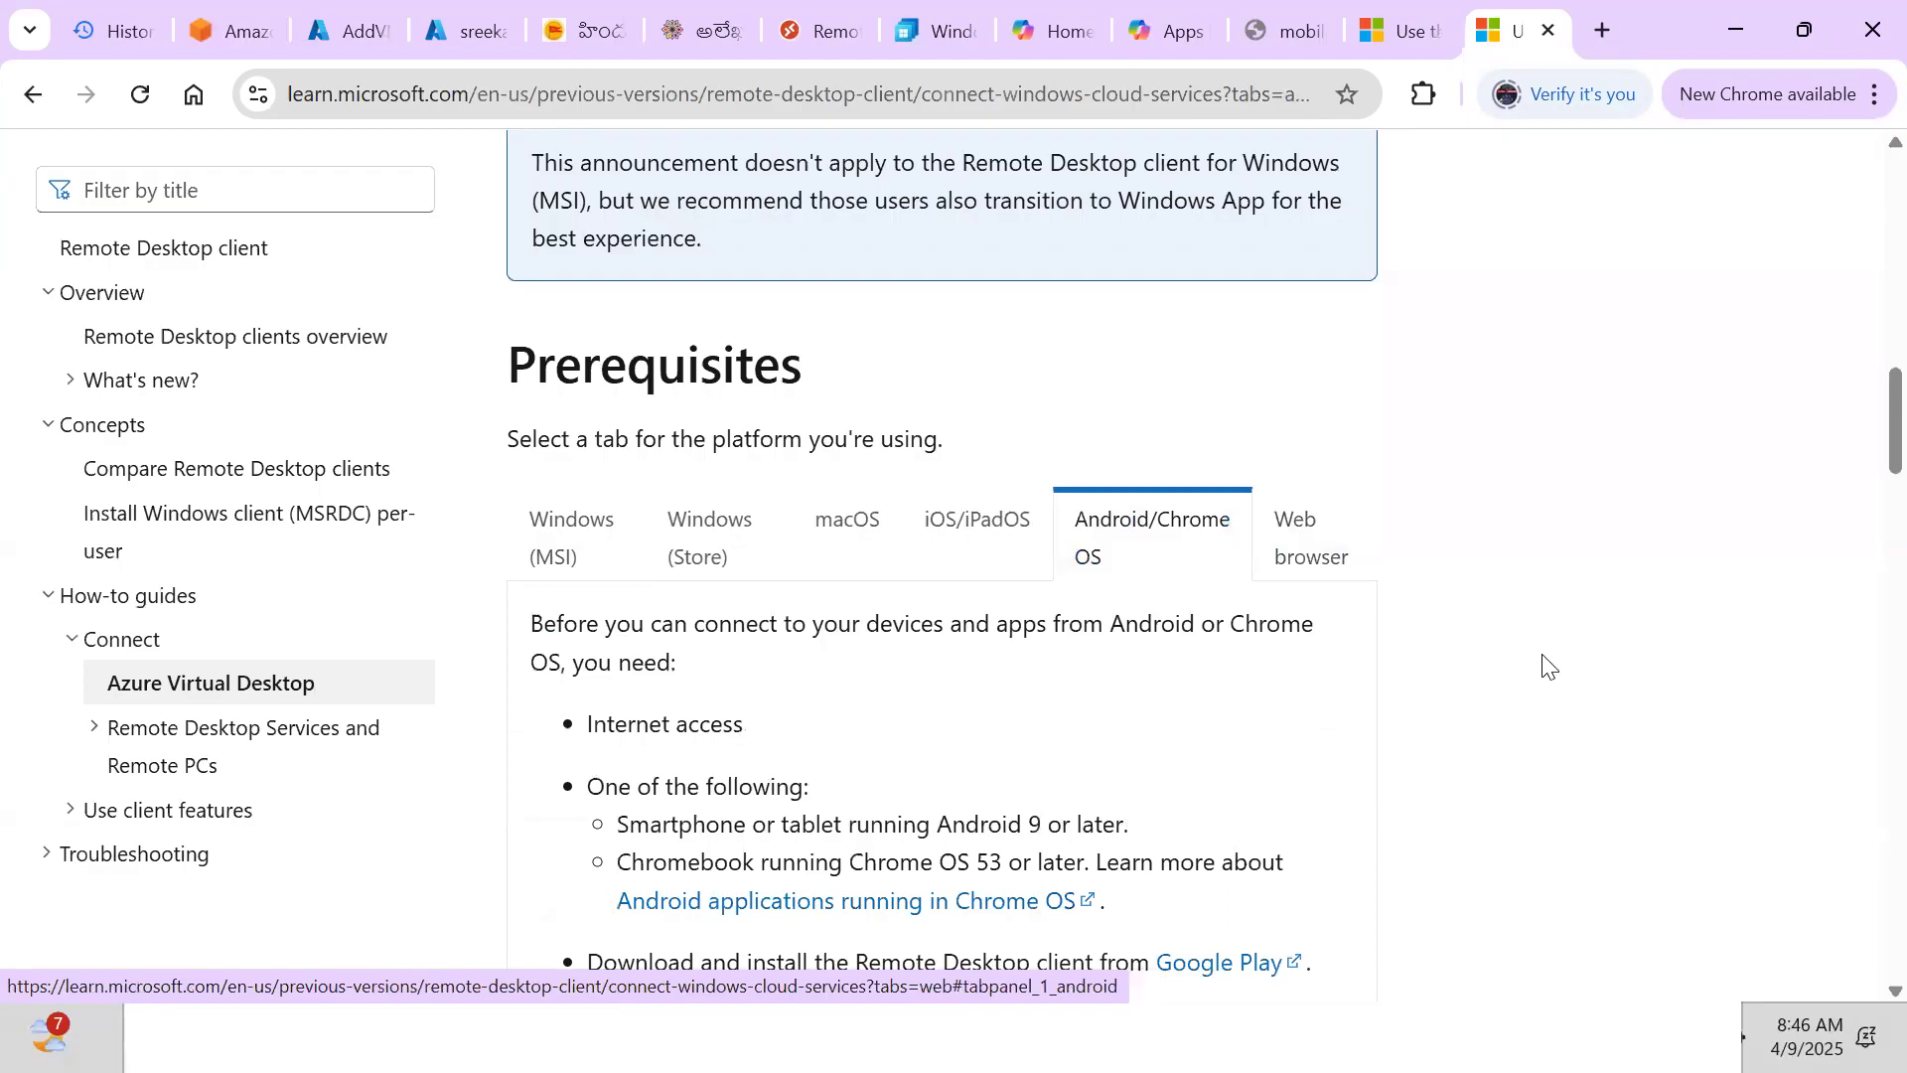
{"action": "scroll", "coordinate": [1547, 666], "scroll_direction": "down", "scroll_amount": 2}
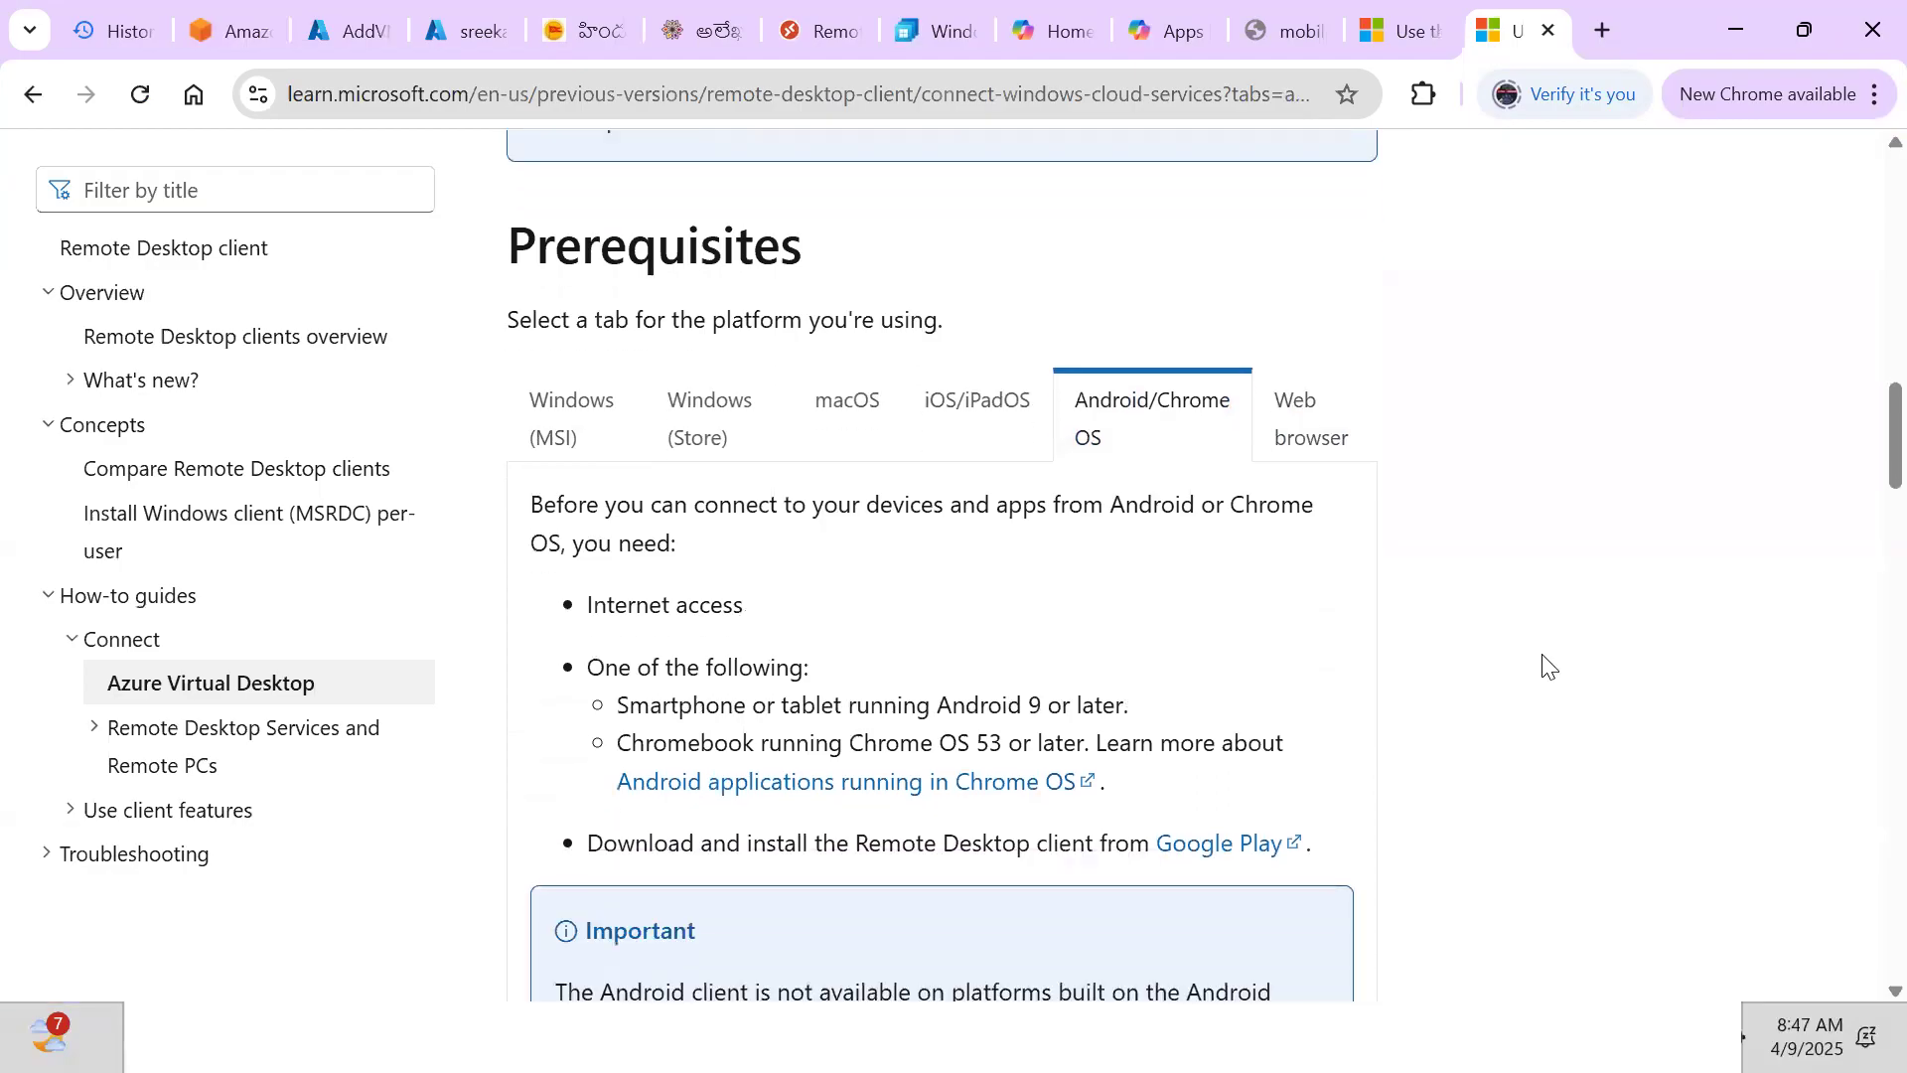
{"action": "scroll", "coordinate": [1547, 666], "scroll_direction": "down", "scroll_amount": 1}
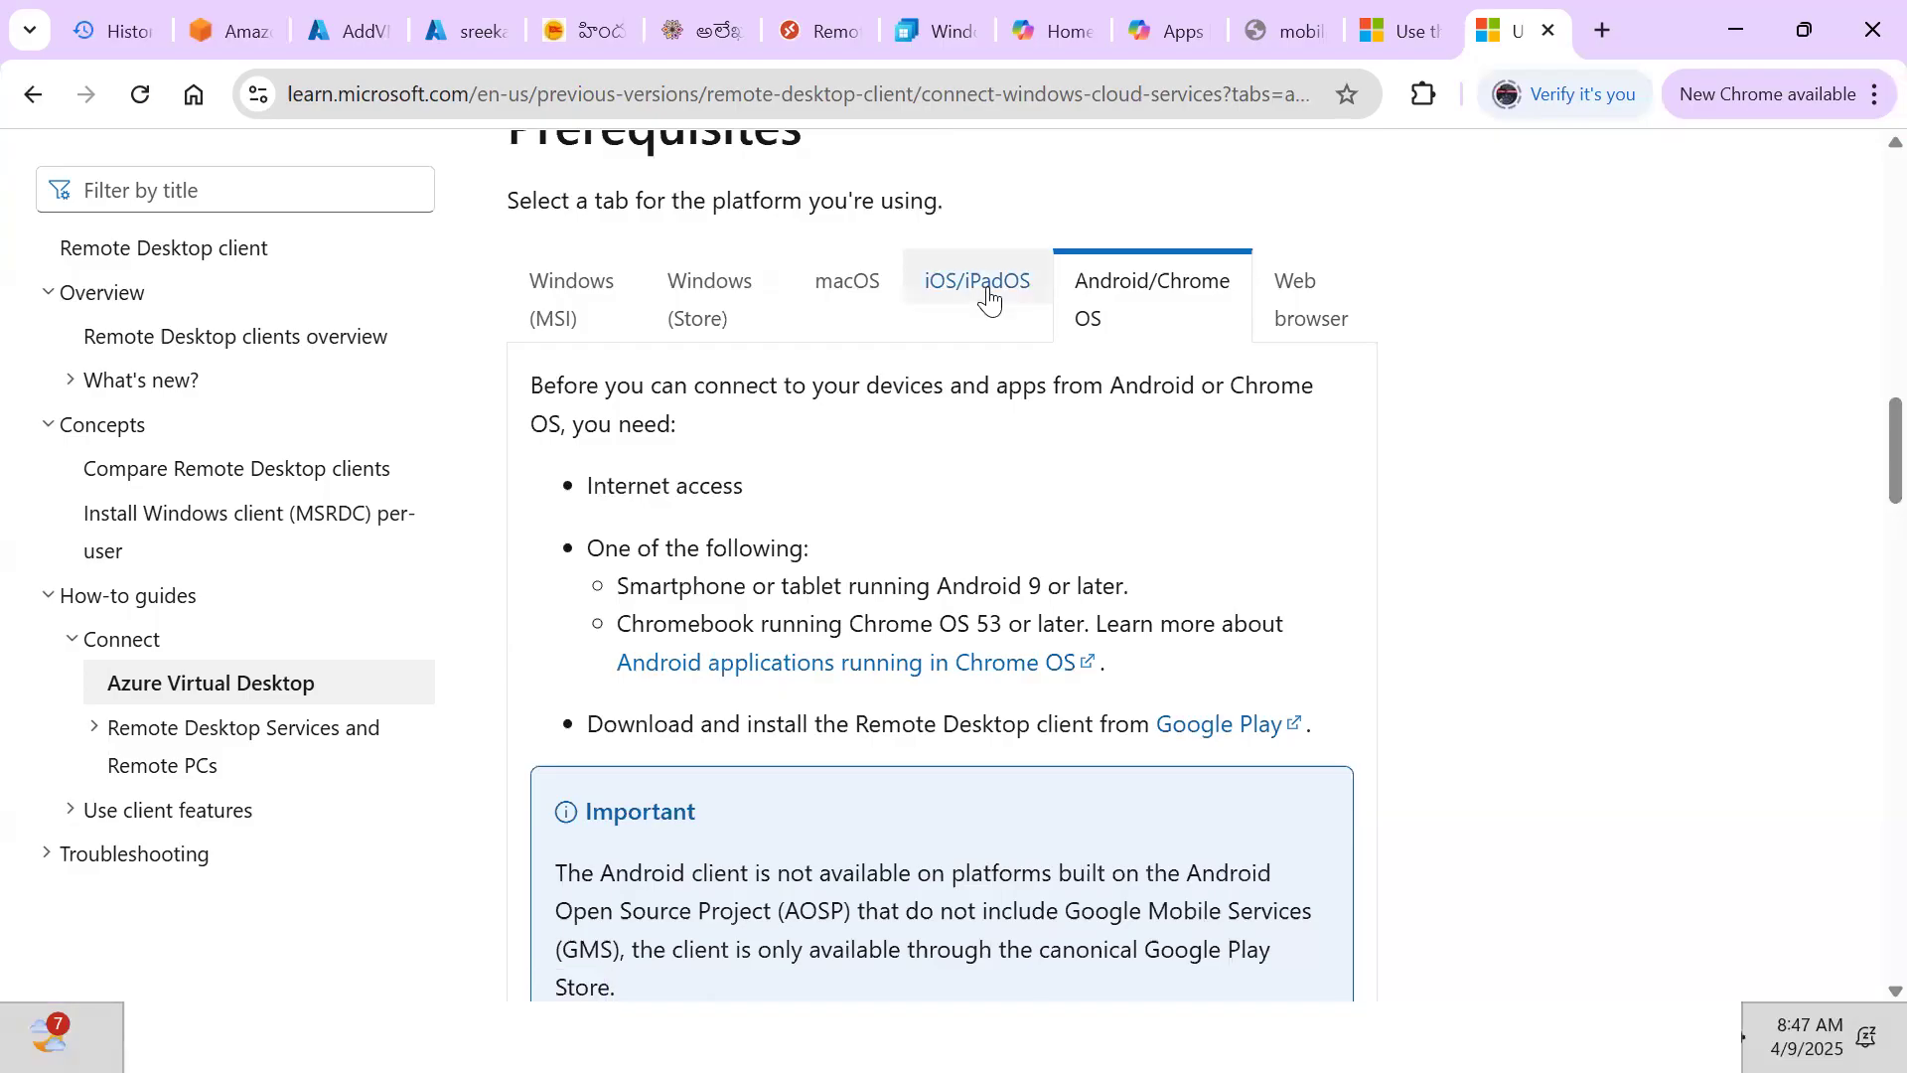
{"action": "left_click", "coordinate": [568, 287]}
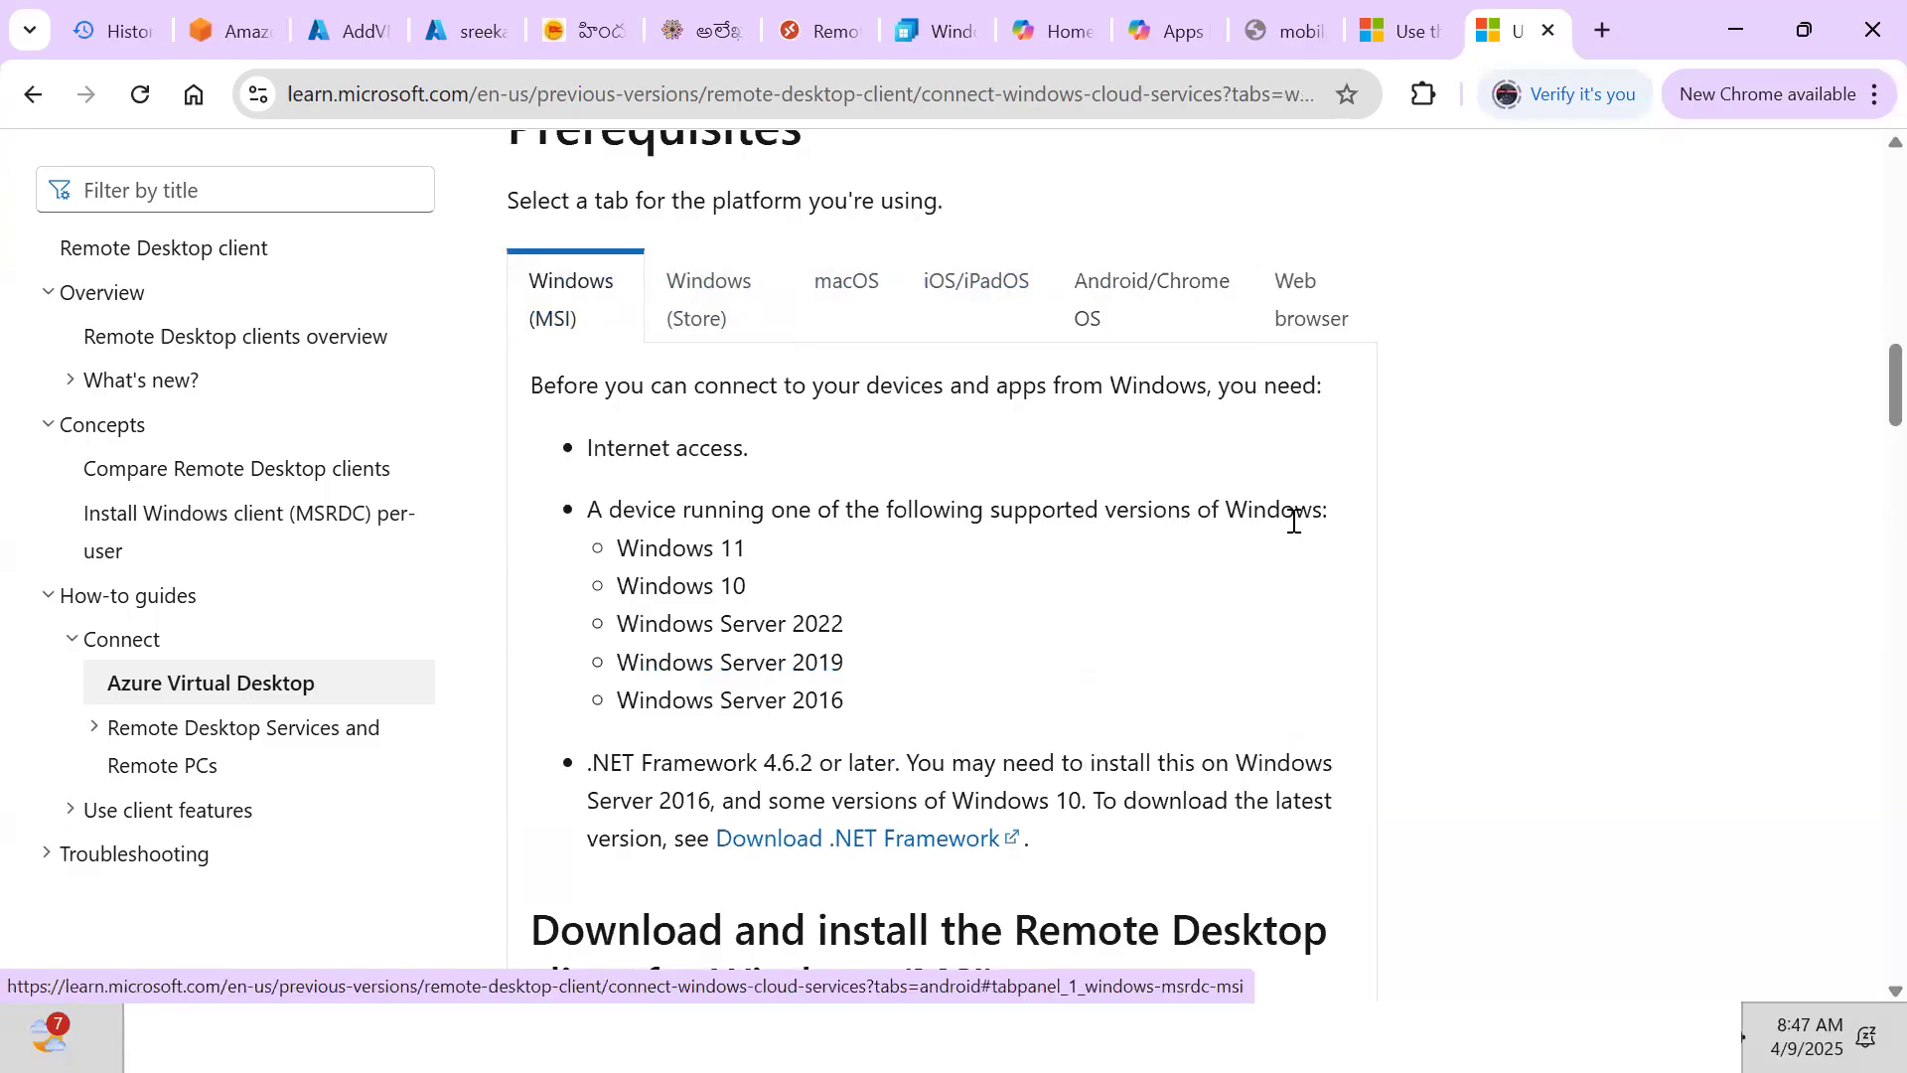
Read the Learn article down to Subscribe to a workspace, then switch back to Document4
{"action": "scroll", "coordinate": [1294, 521], "scroll_direction": "down", "scroll_amount": 5}
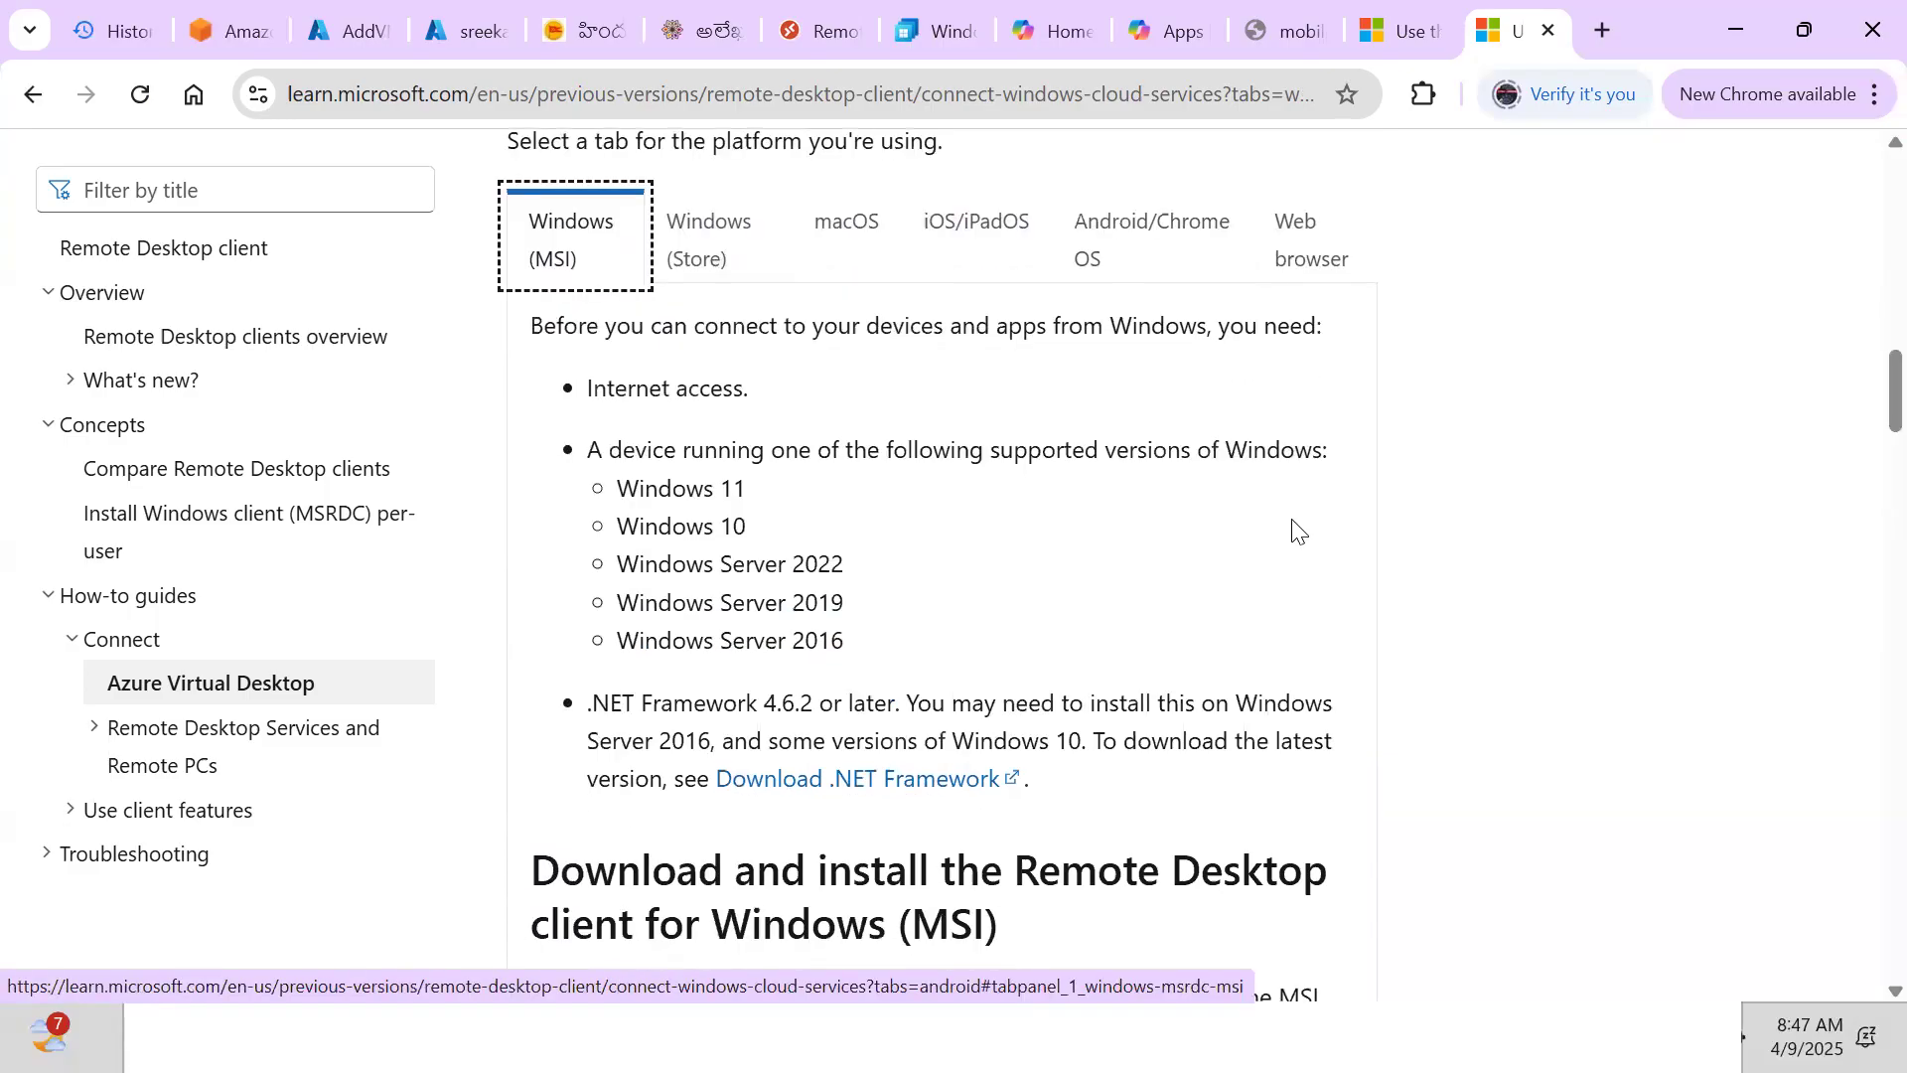
{"action": "scroll", "coordinate": [1294, 520], "scroll_direction": "down", "scroll_amount": 3}
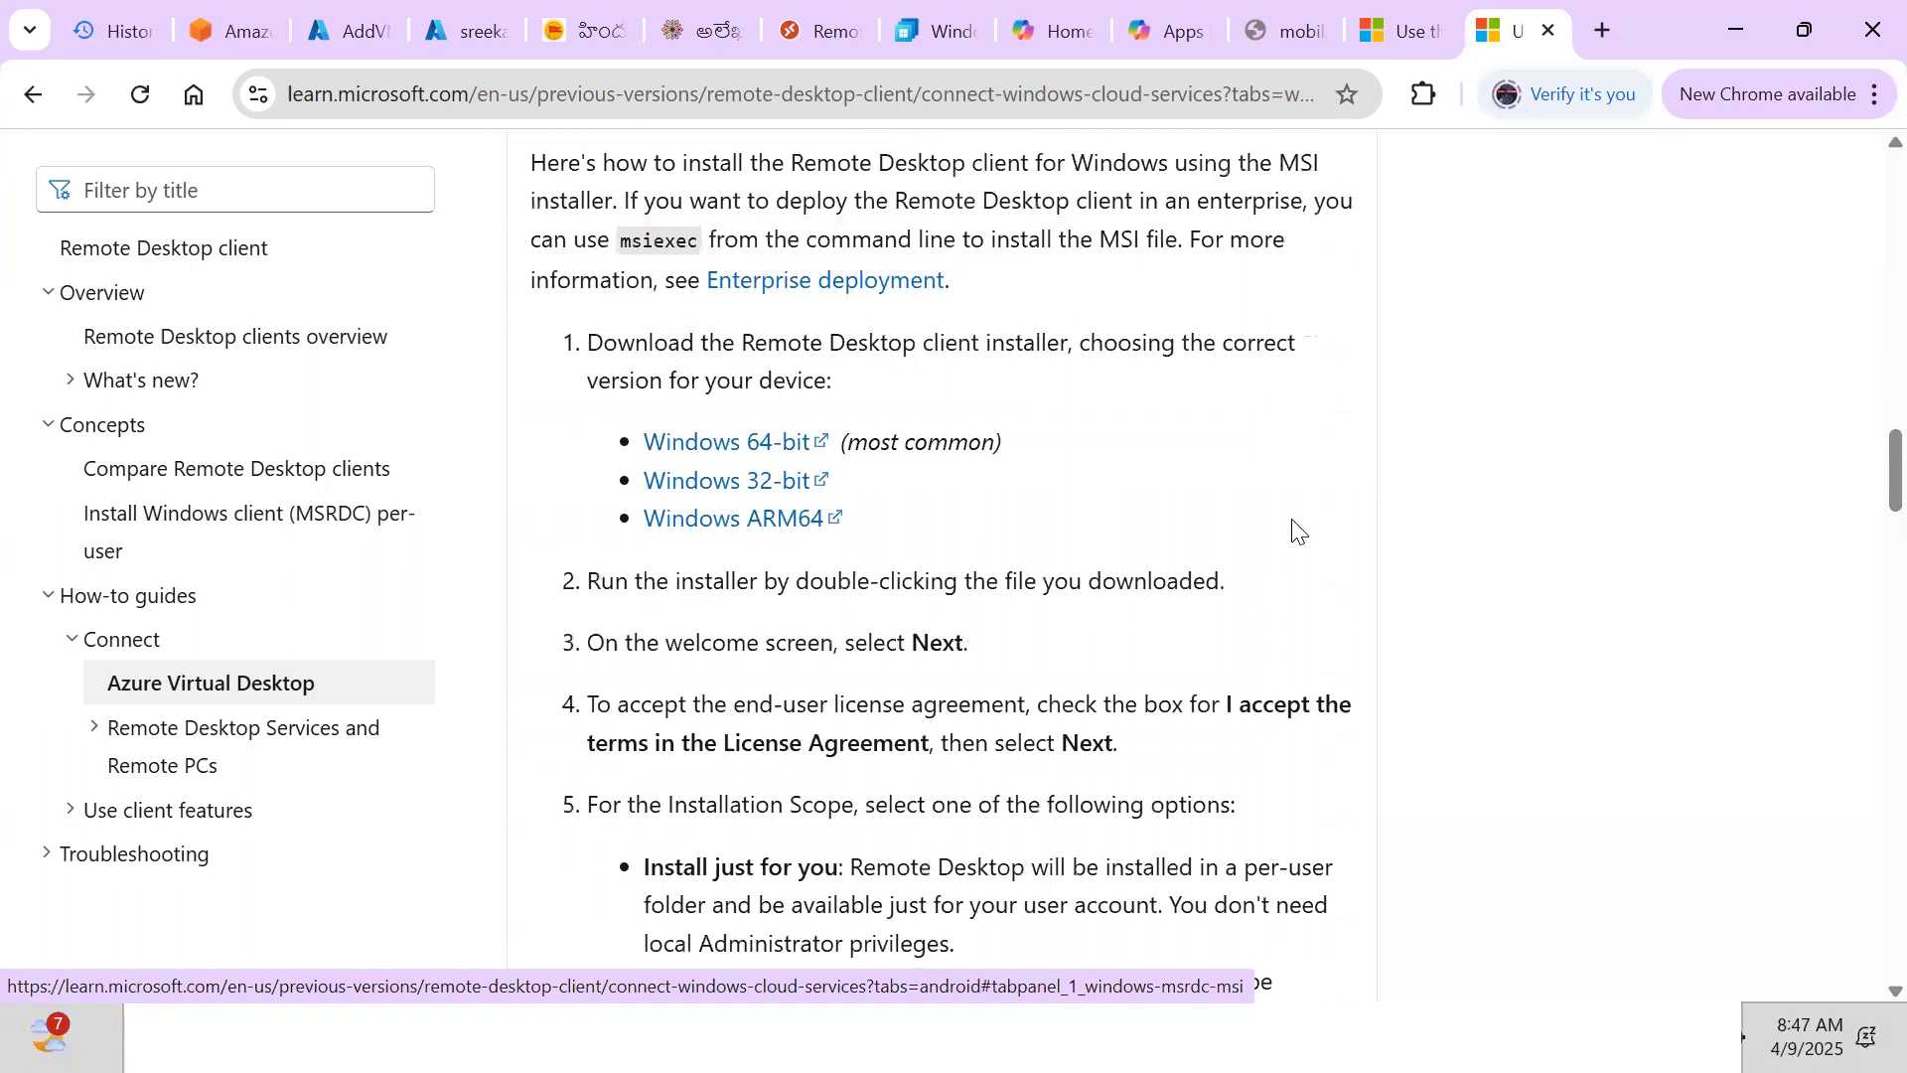
{"action": "scroll", "coordinate": [1293, 529], "scroll_direction": "down", "scroll_amount": 1}
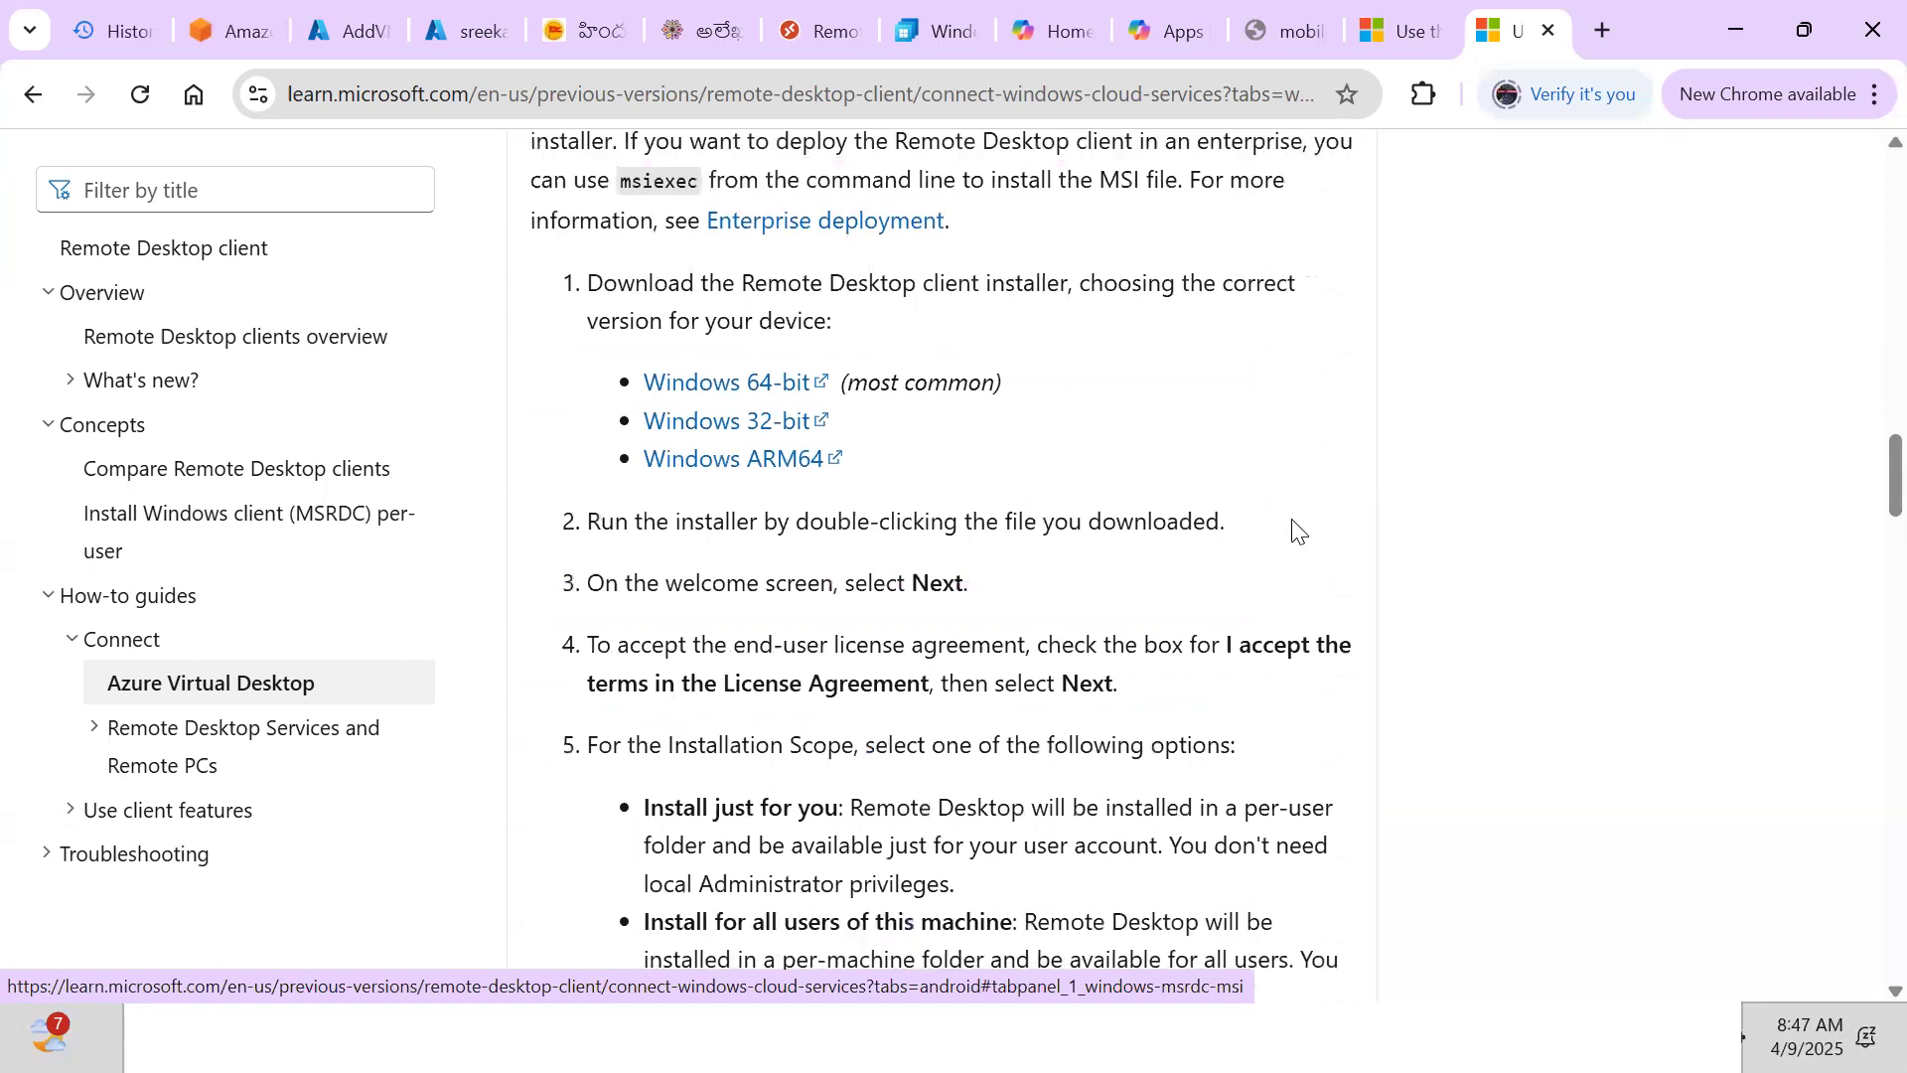
{"action": "scroll", "coordinate": [1293, 526], "scroll_direction": "down", "scroll_amount": 4}
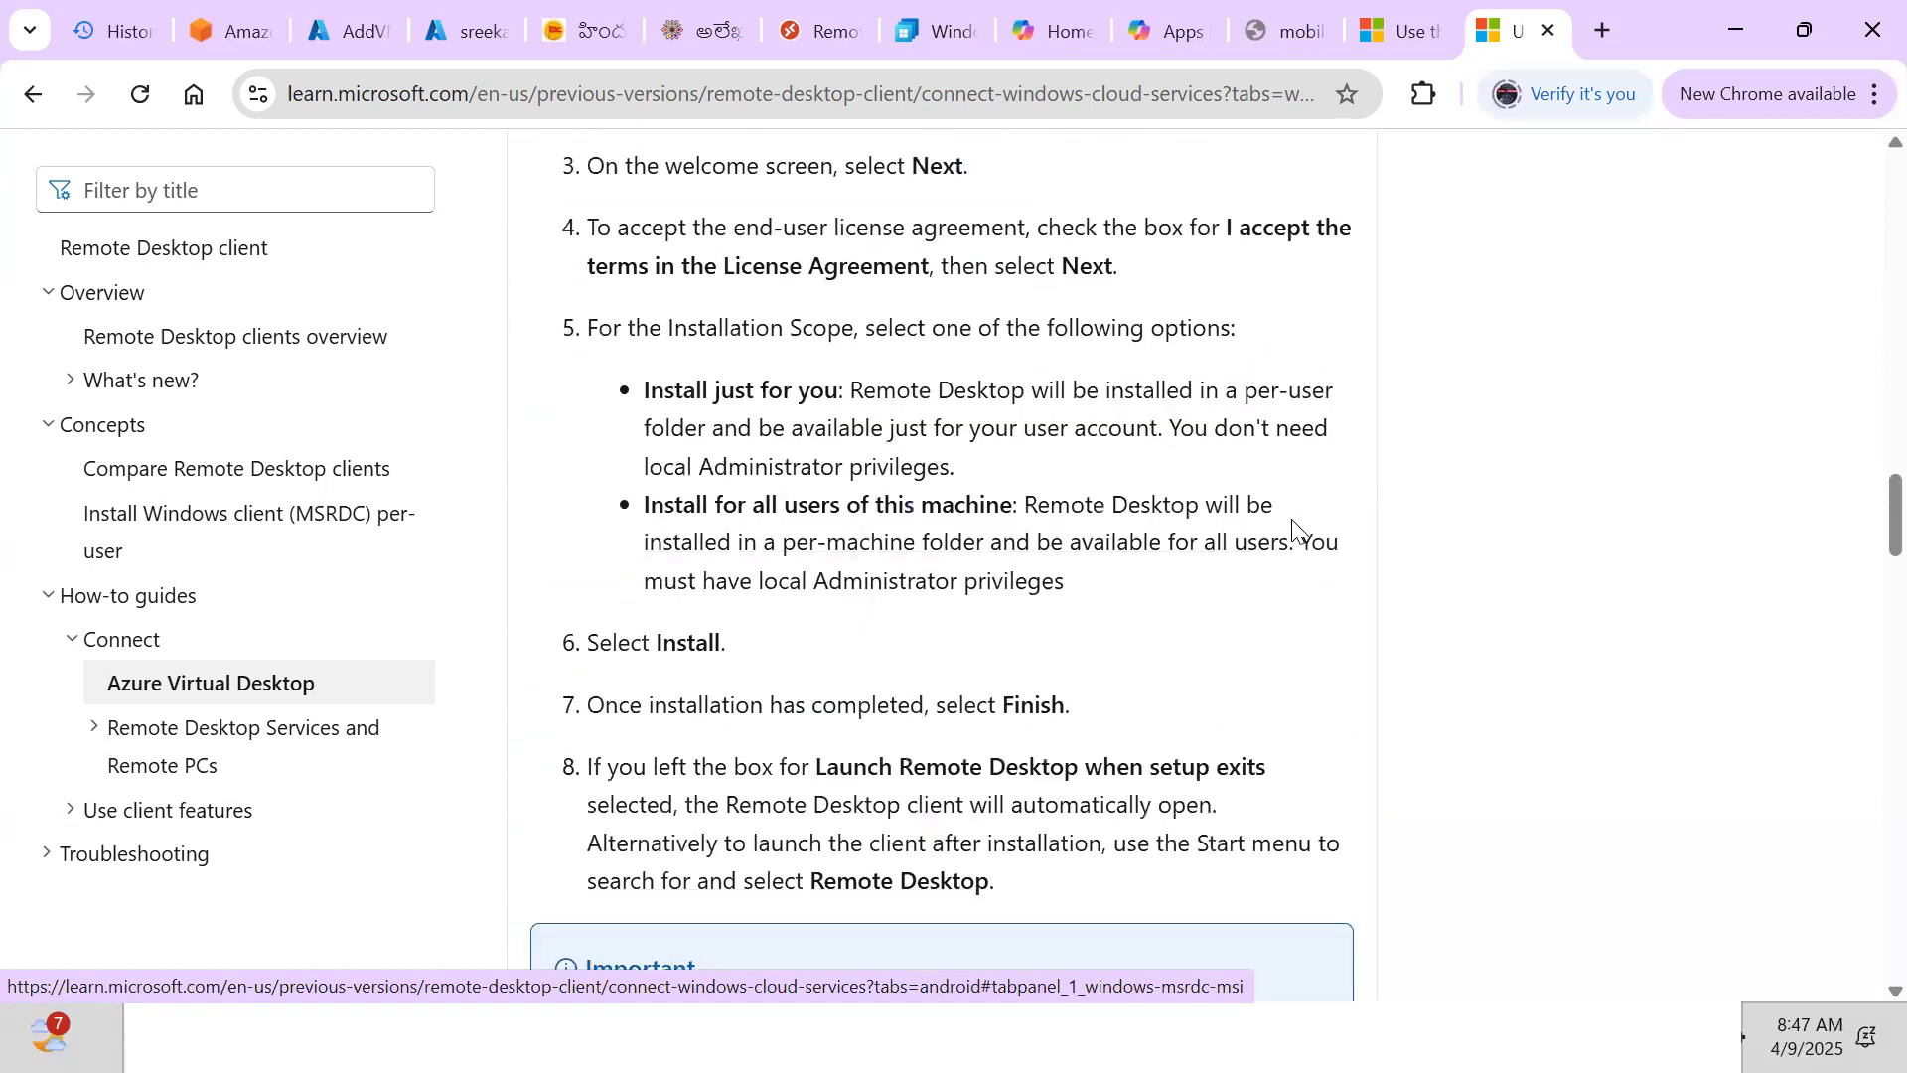
{"action": "scroll", "coordinate": [1294, 528], "scroll_direction": "down", "scroll_amount": 2}
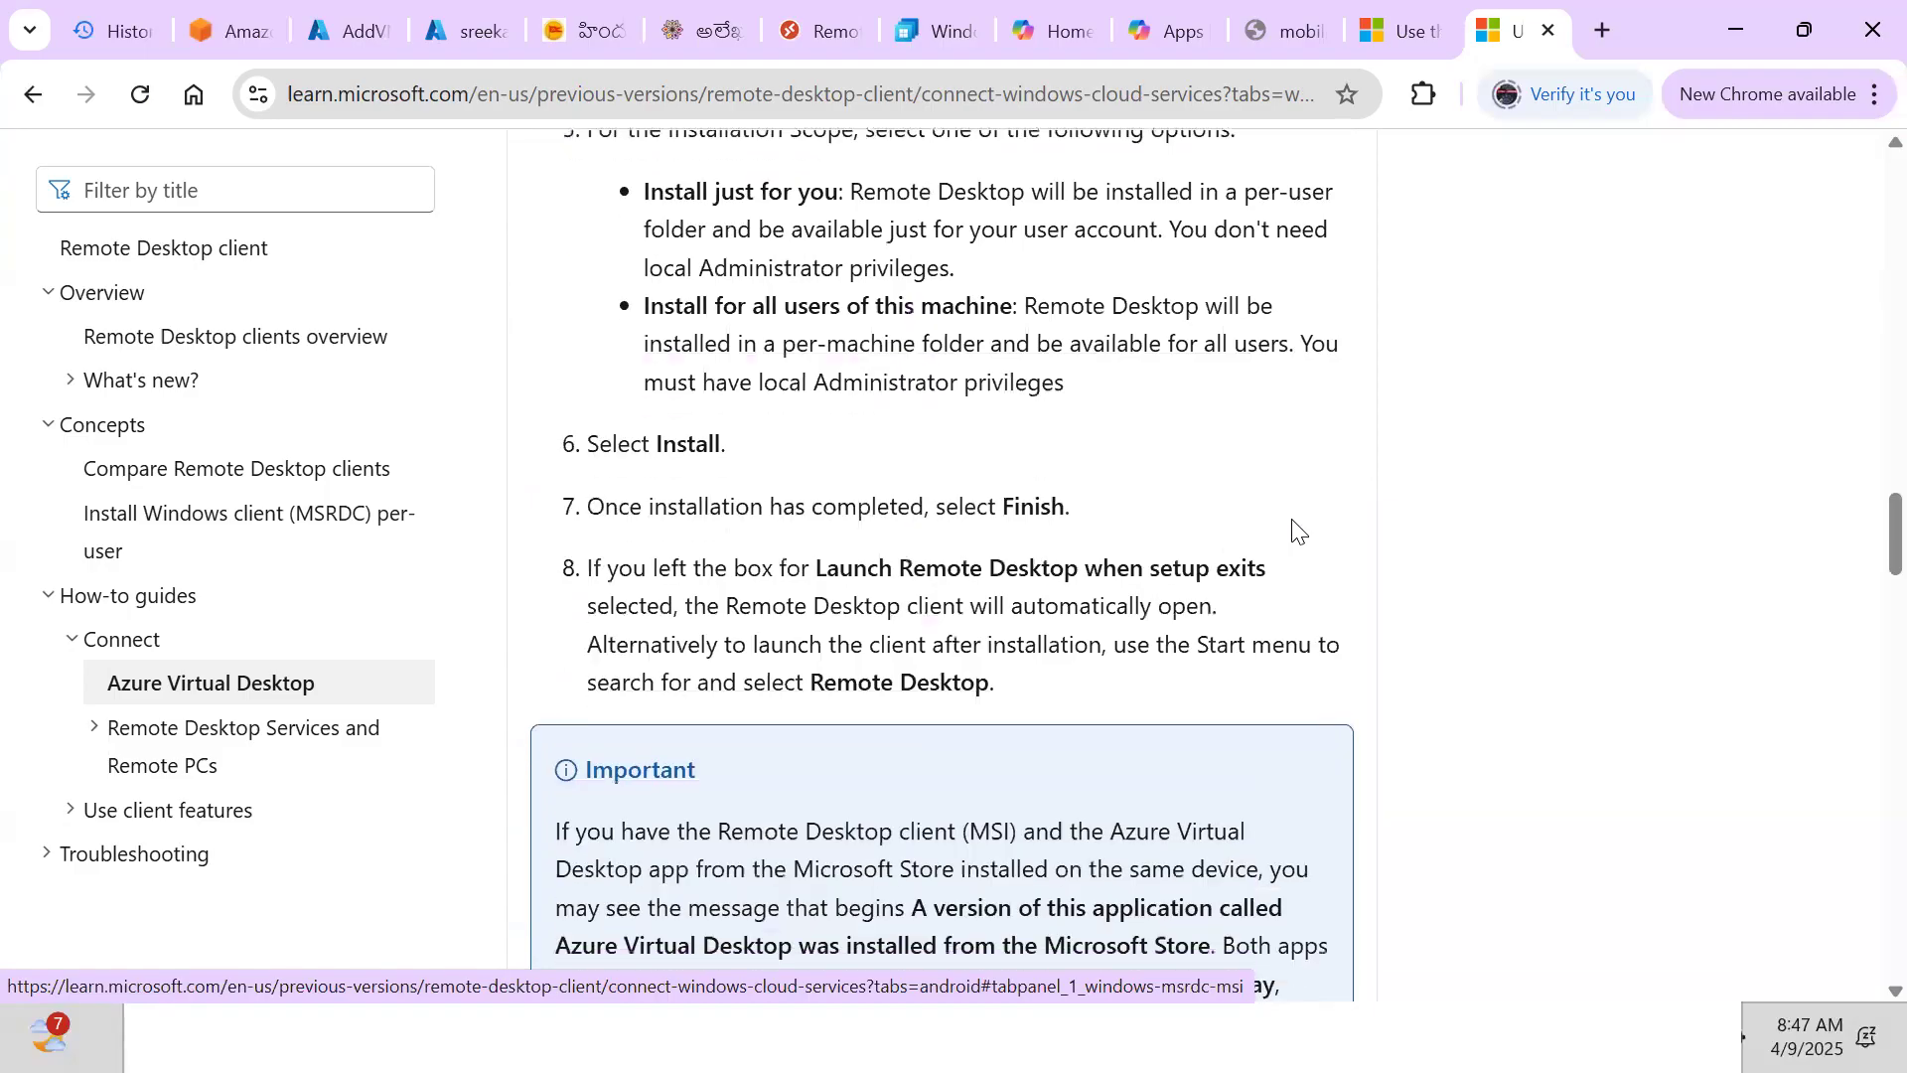
{"action": "scroll", "coordinate": [1293, 528], "scroll_direction": "down", "scroll_amount": 7}
{"action": "scroll", "coordinate": [1294, 528], "scroll_direction": "down", "scroll_amount": 4}
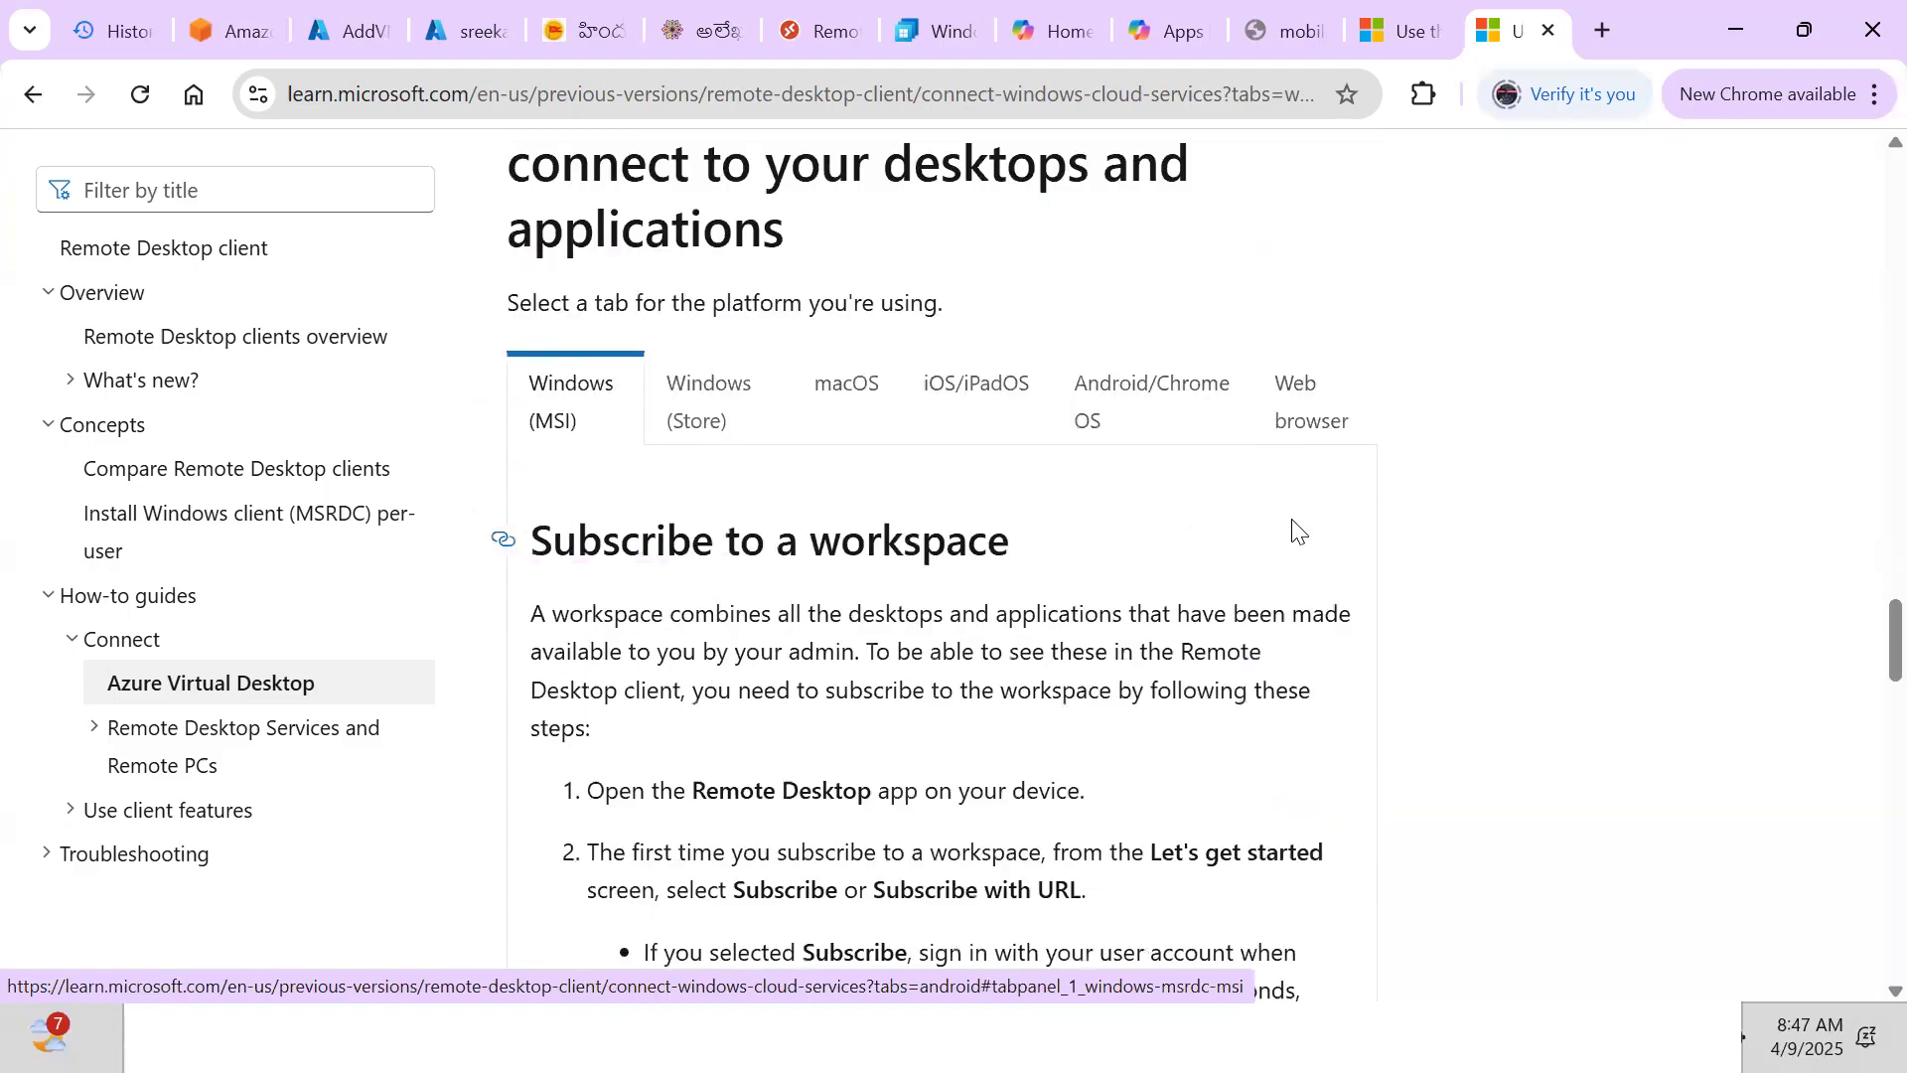
{"action": "scroll", "coordinate": [1296, 527], "scroll_direction": "down", "scroll_amount": 1}
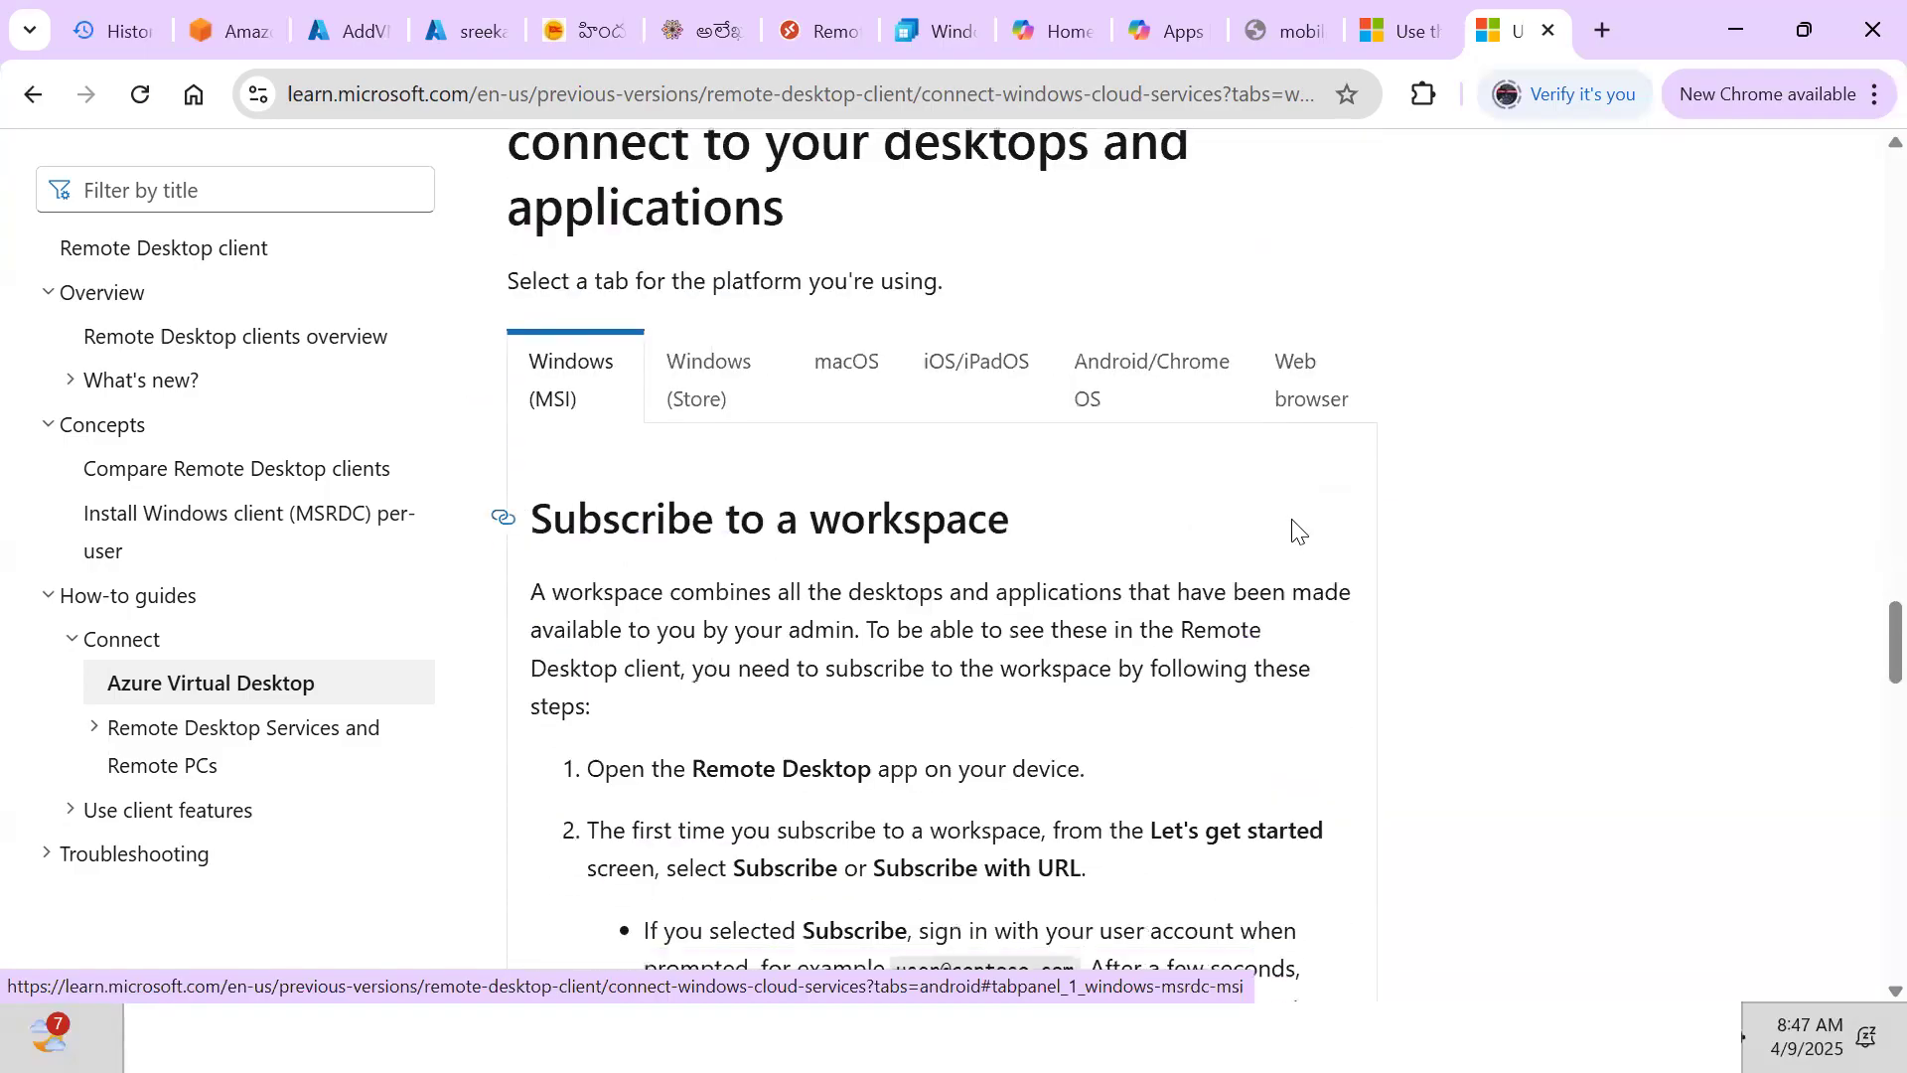
{"action": "scroll", "coordinate": [1293, 521], "scroll_direction": "down", "scroll_amount": 1}
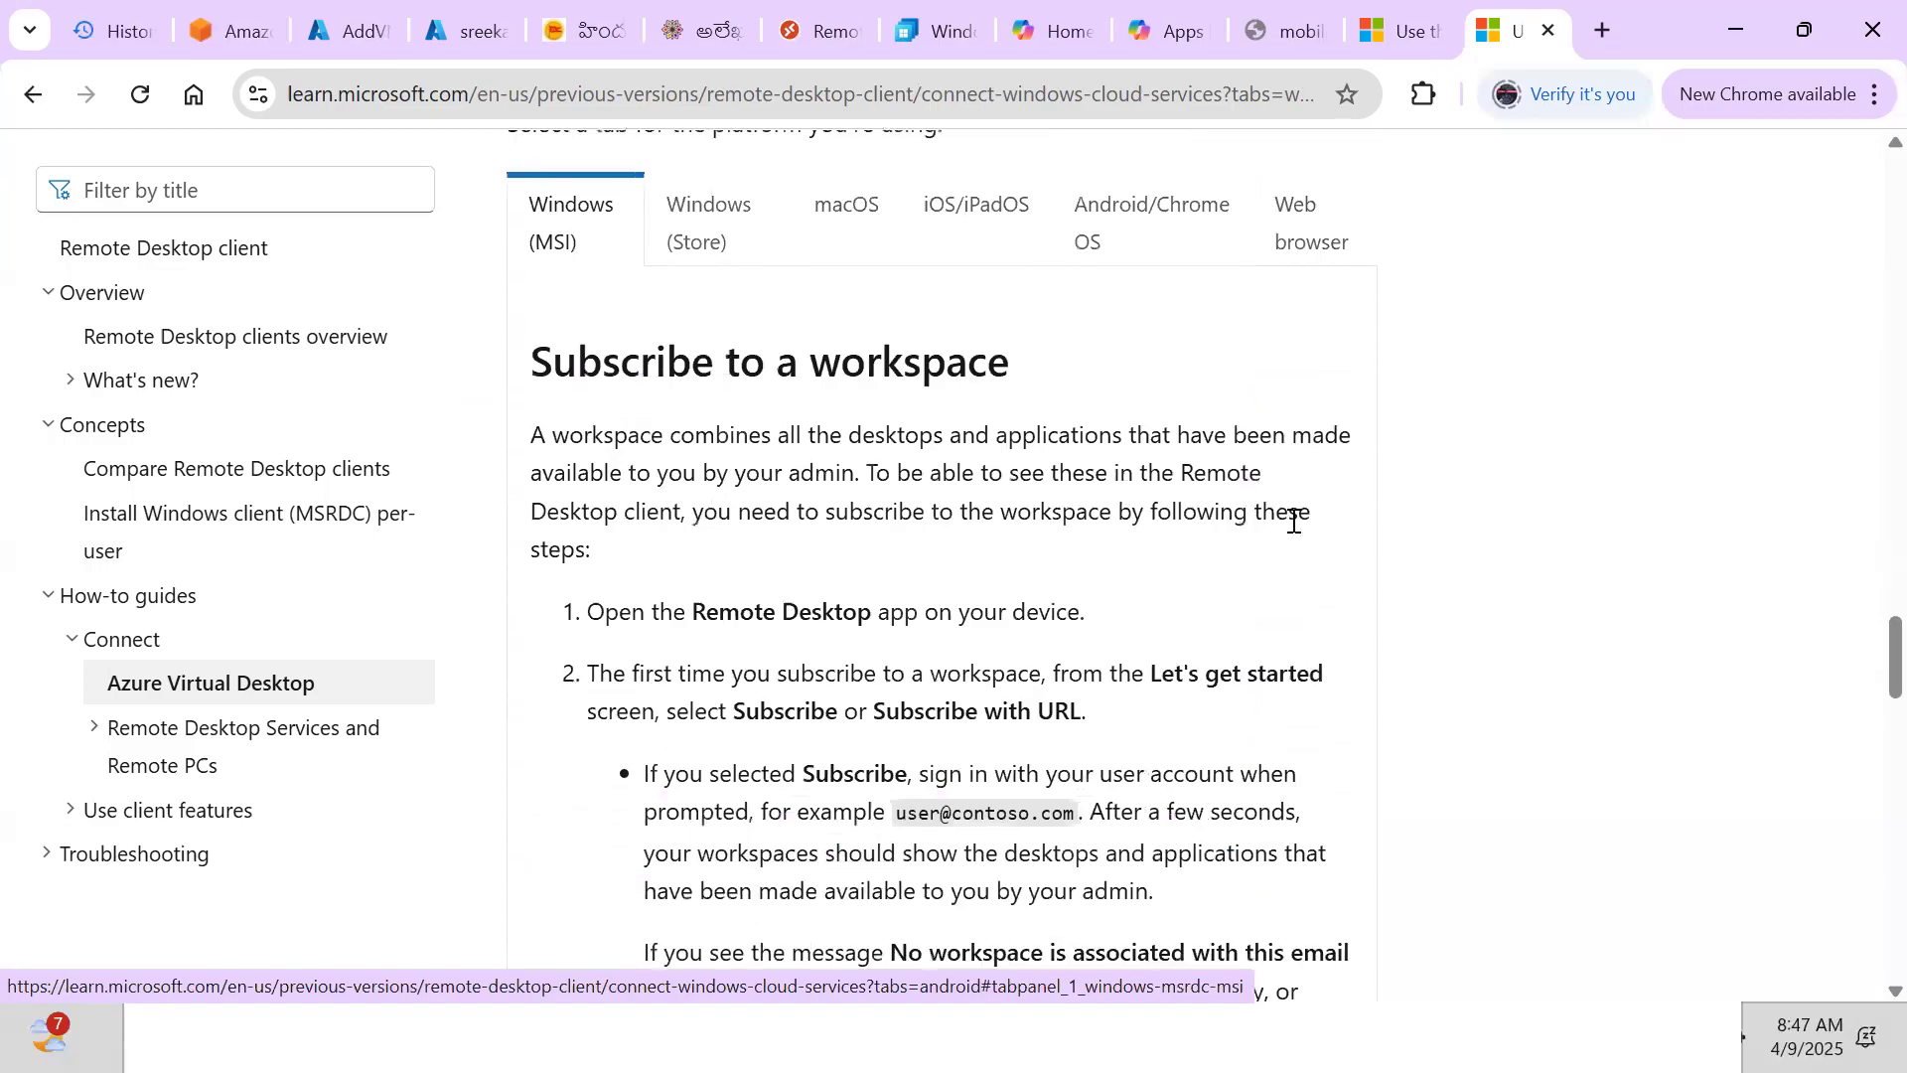
{"action": "scroll", "coordinate": [1295, 526], "scroll_direction": "down", "scroll_amount": 1}
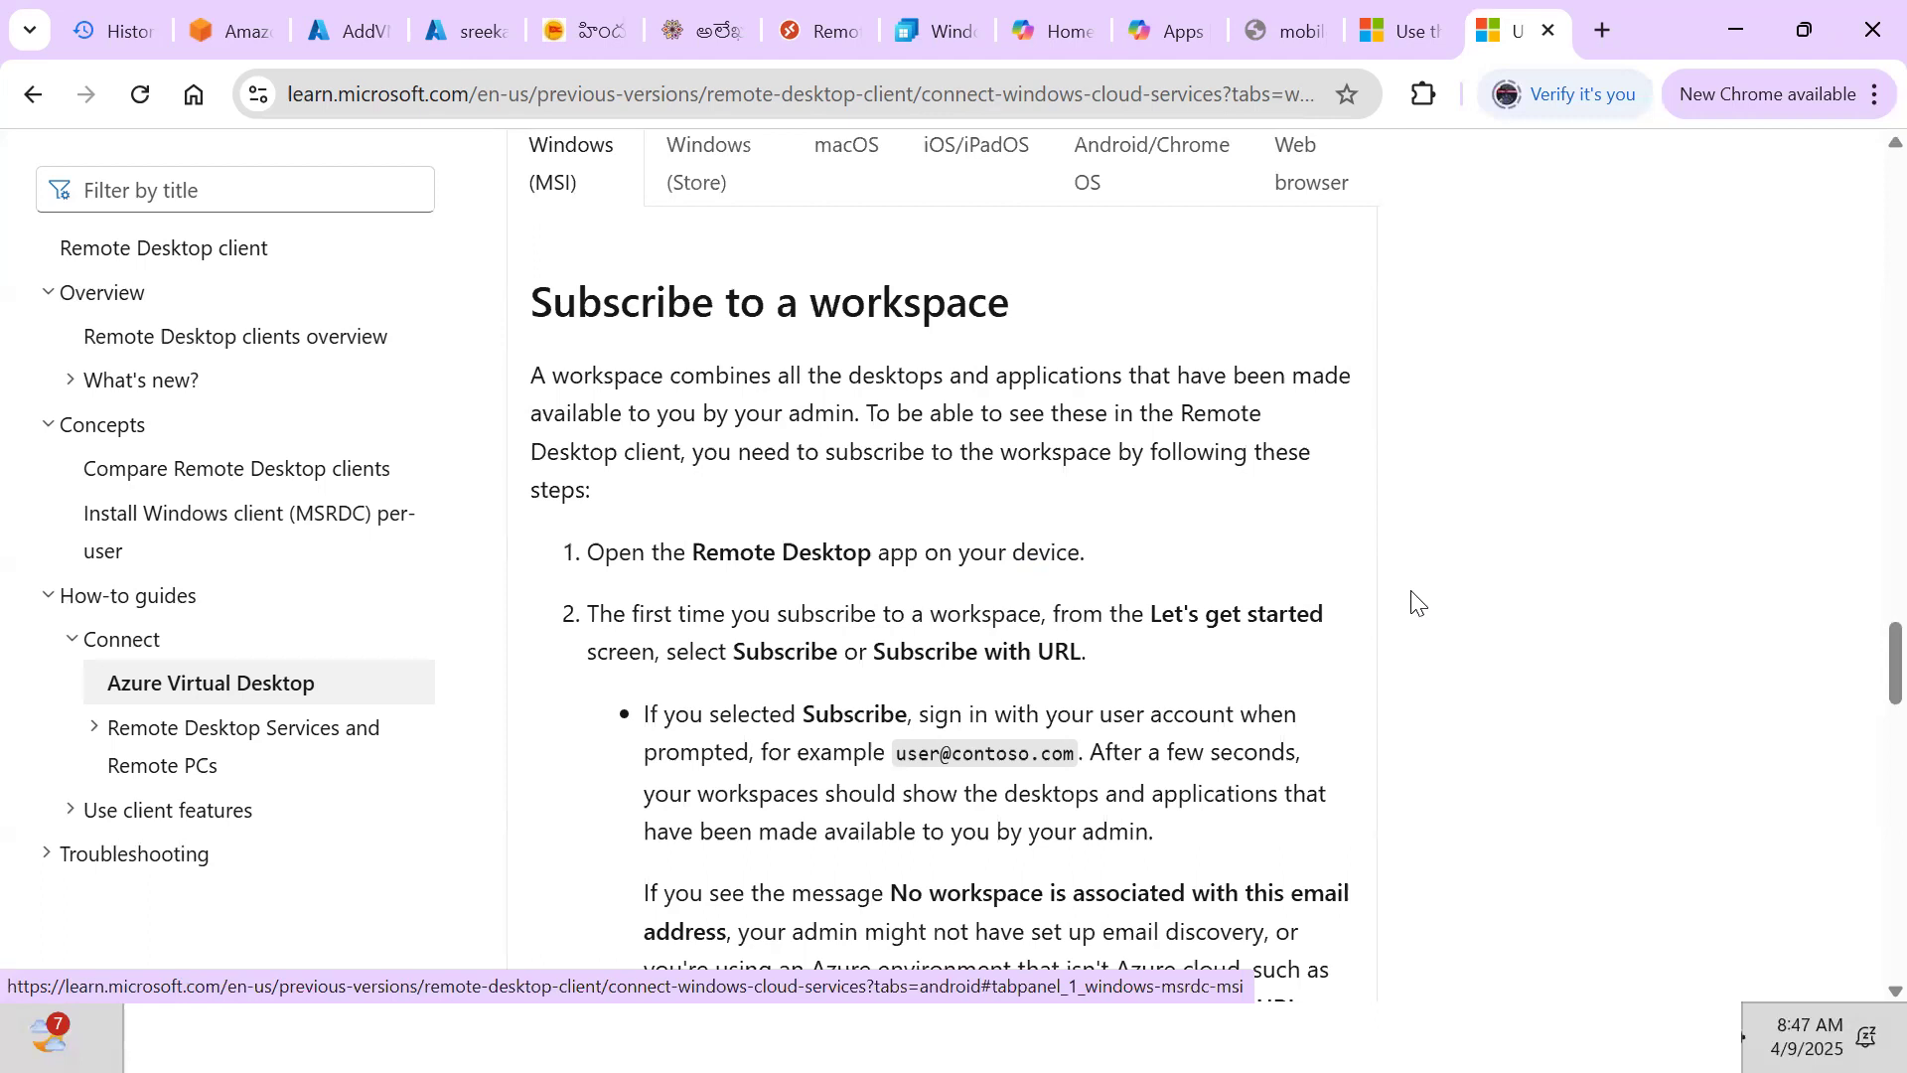
{"action": "scroll", "coordinate": [1415, 602], "scroll_direction": "down", "scroll_amount": 1}
{"action": "scroll", "coordinate": [1416, 602], "scroll_direction": "down", "scroll_amount": 2}
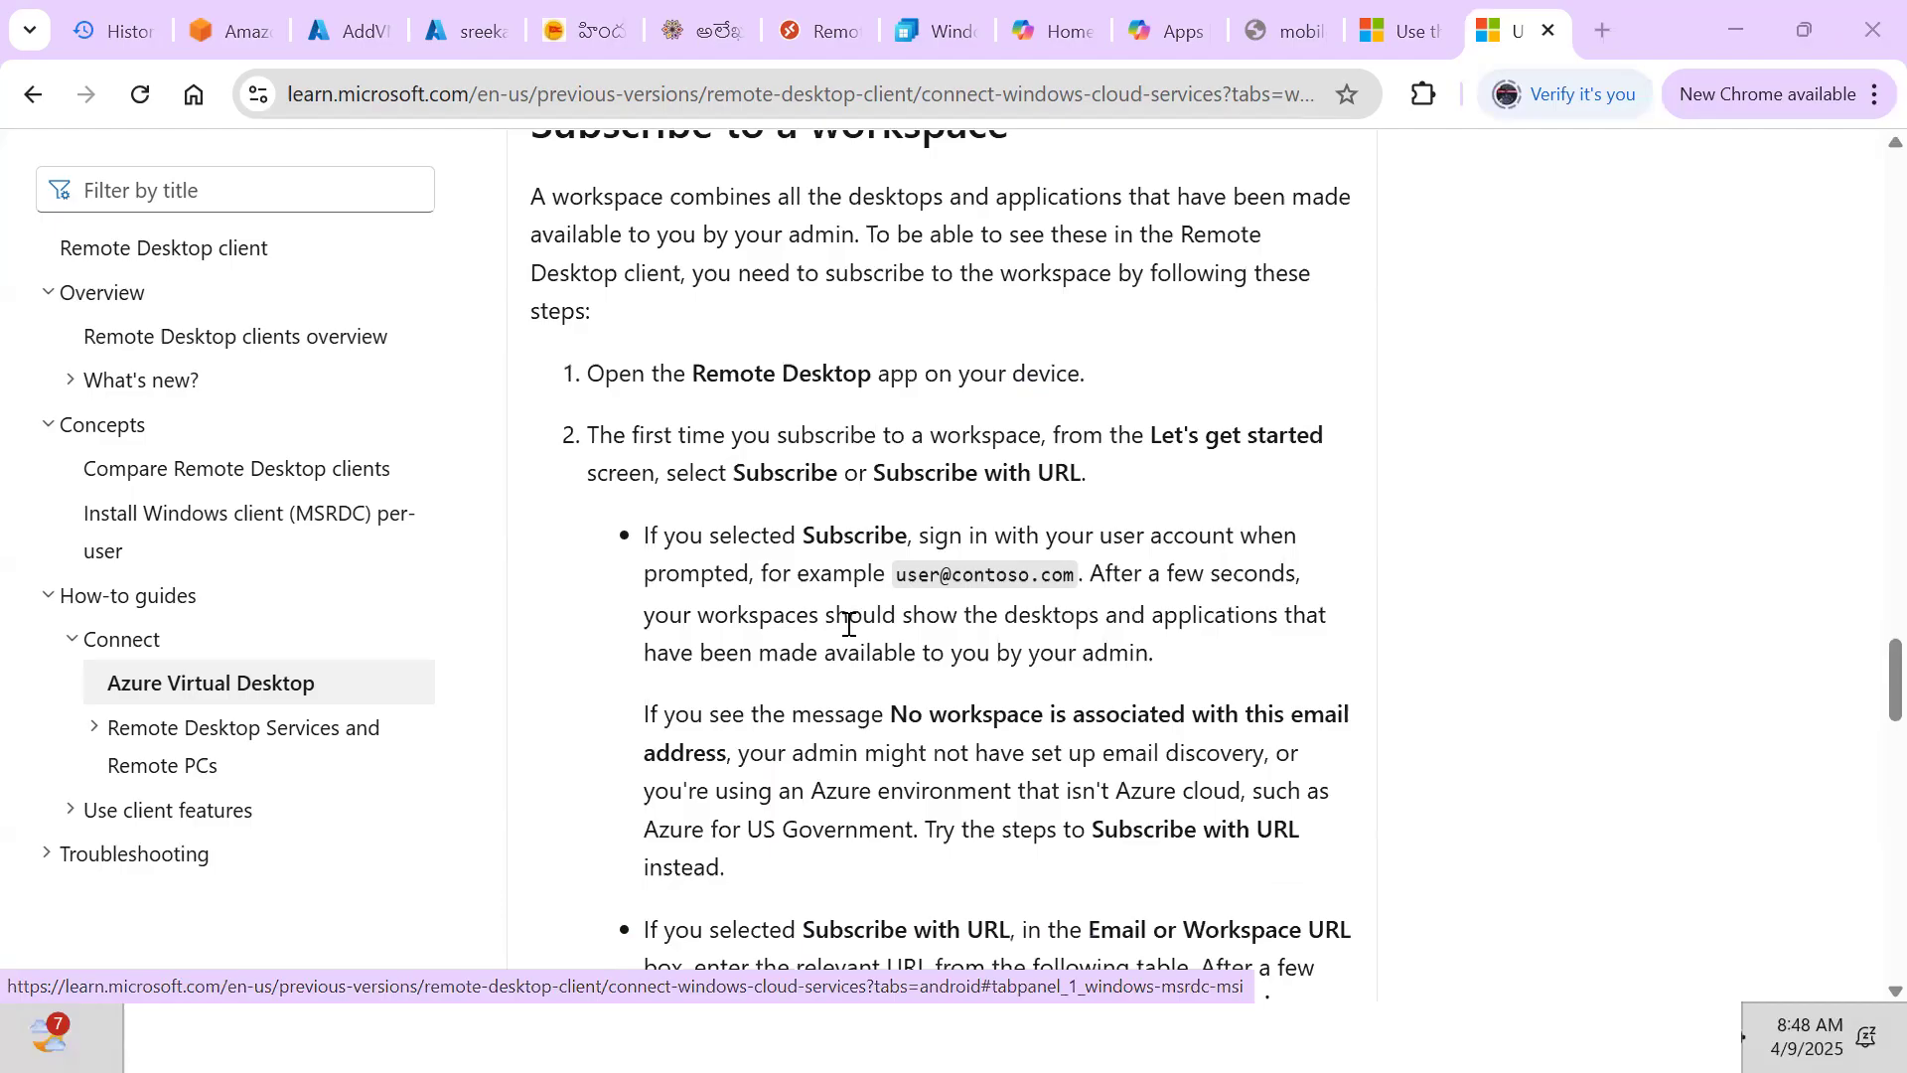
{"action": "key", "text": "alt+Tab"}
{"action": "key", "text": "alt+Tab"}
{"action": "key", "text": "alt+Tab"}
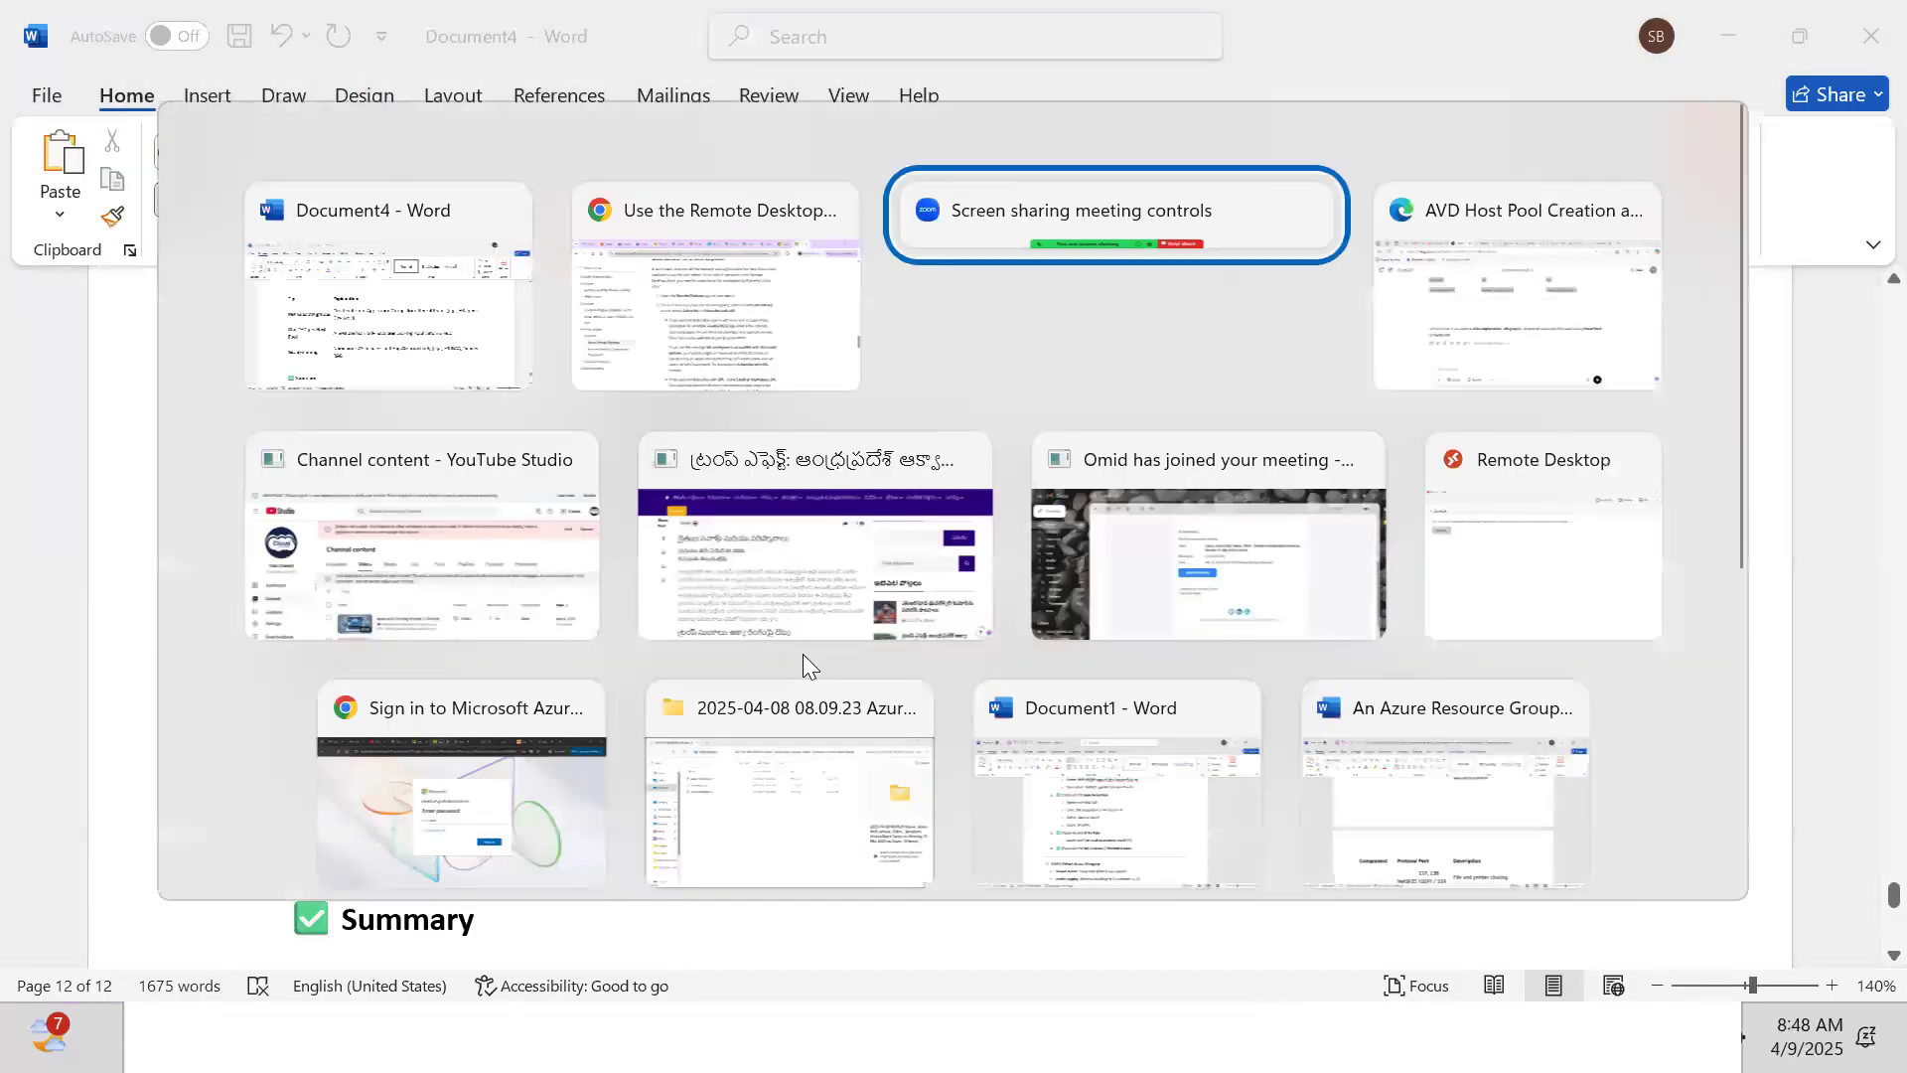
{"action": "key", "text": "alt+Tab"}
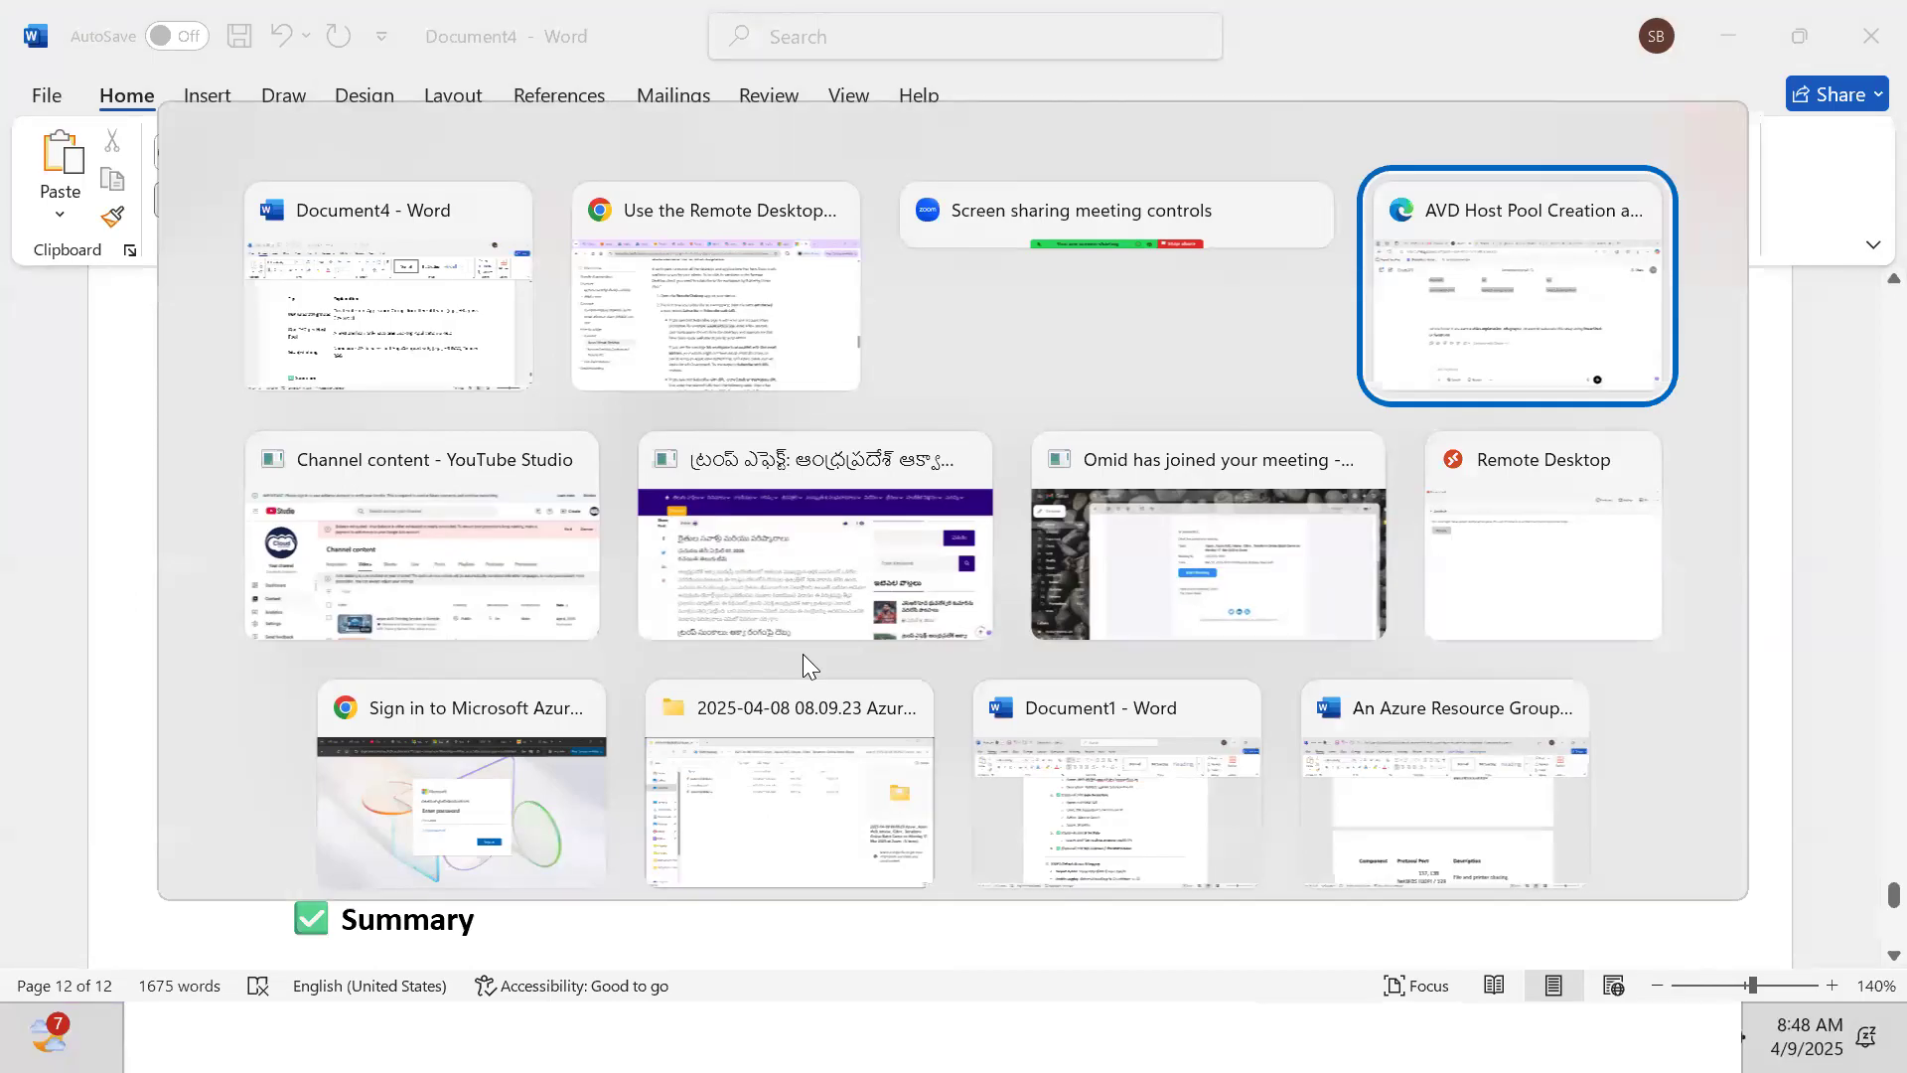
Return to Azure, check the host pool deployment, and revisit the All users list's new-user options
{"action": "key", "text": "alt+Tab"}
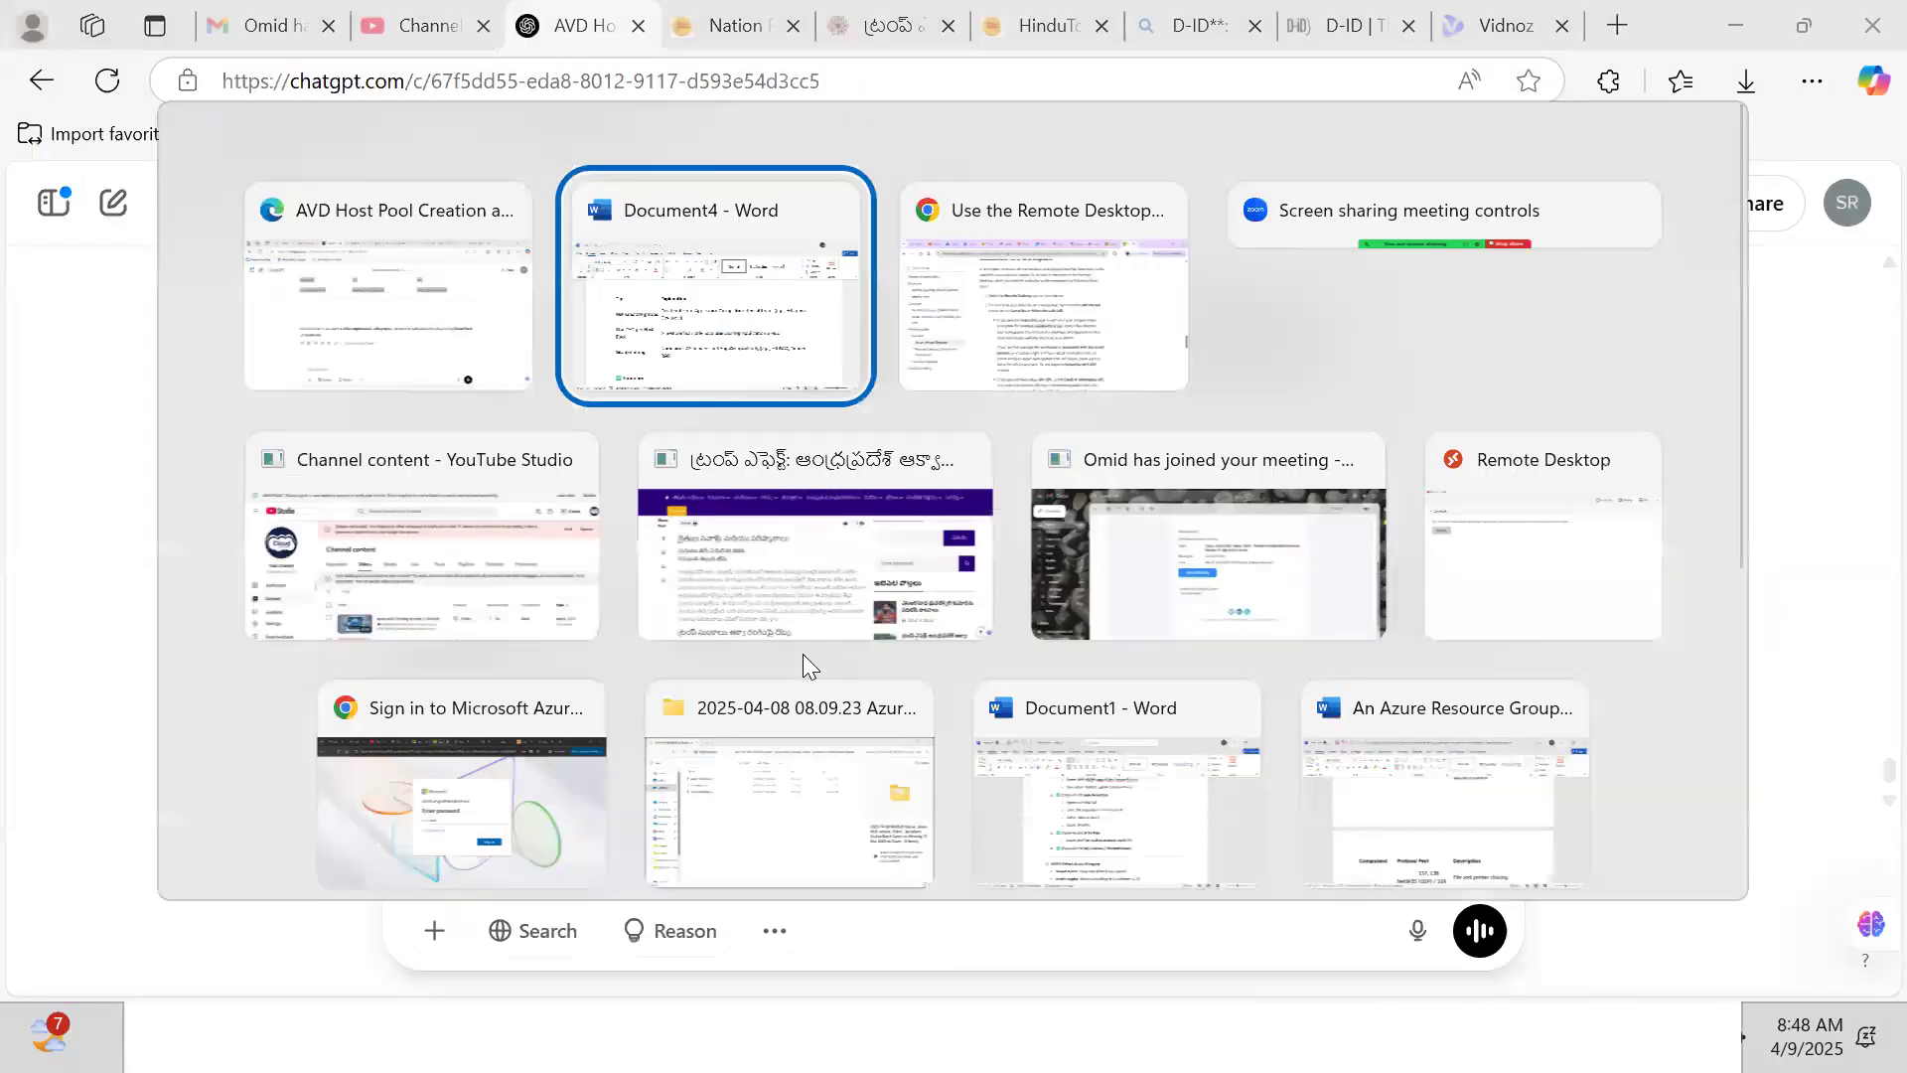
{"action": "key", "text": "alt+Tab"}
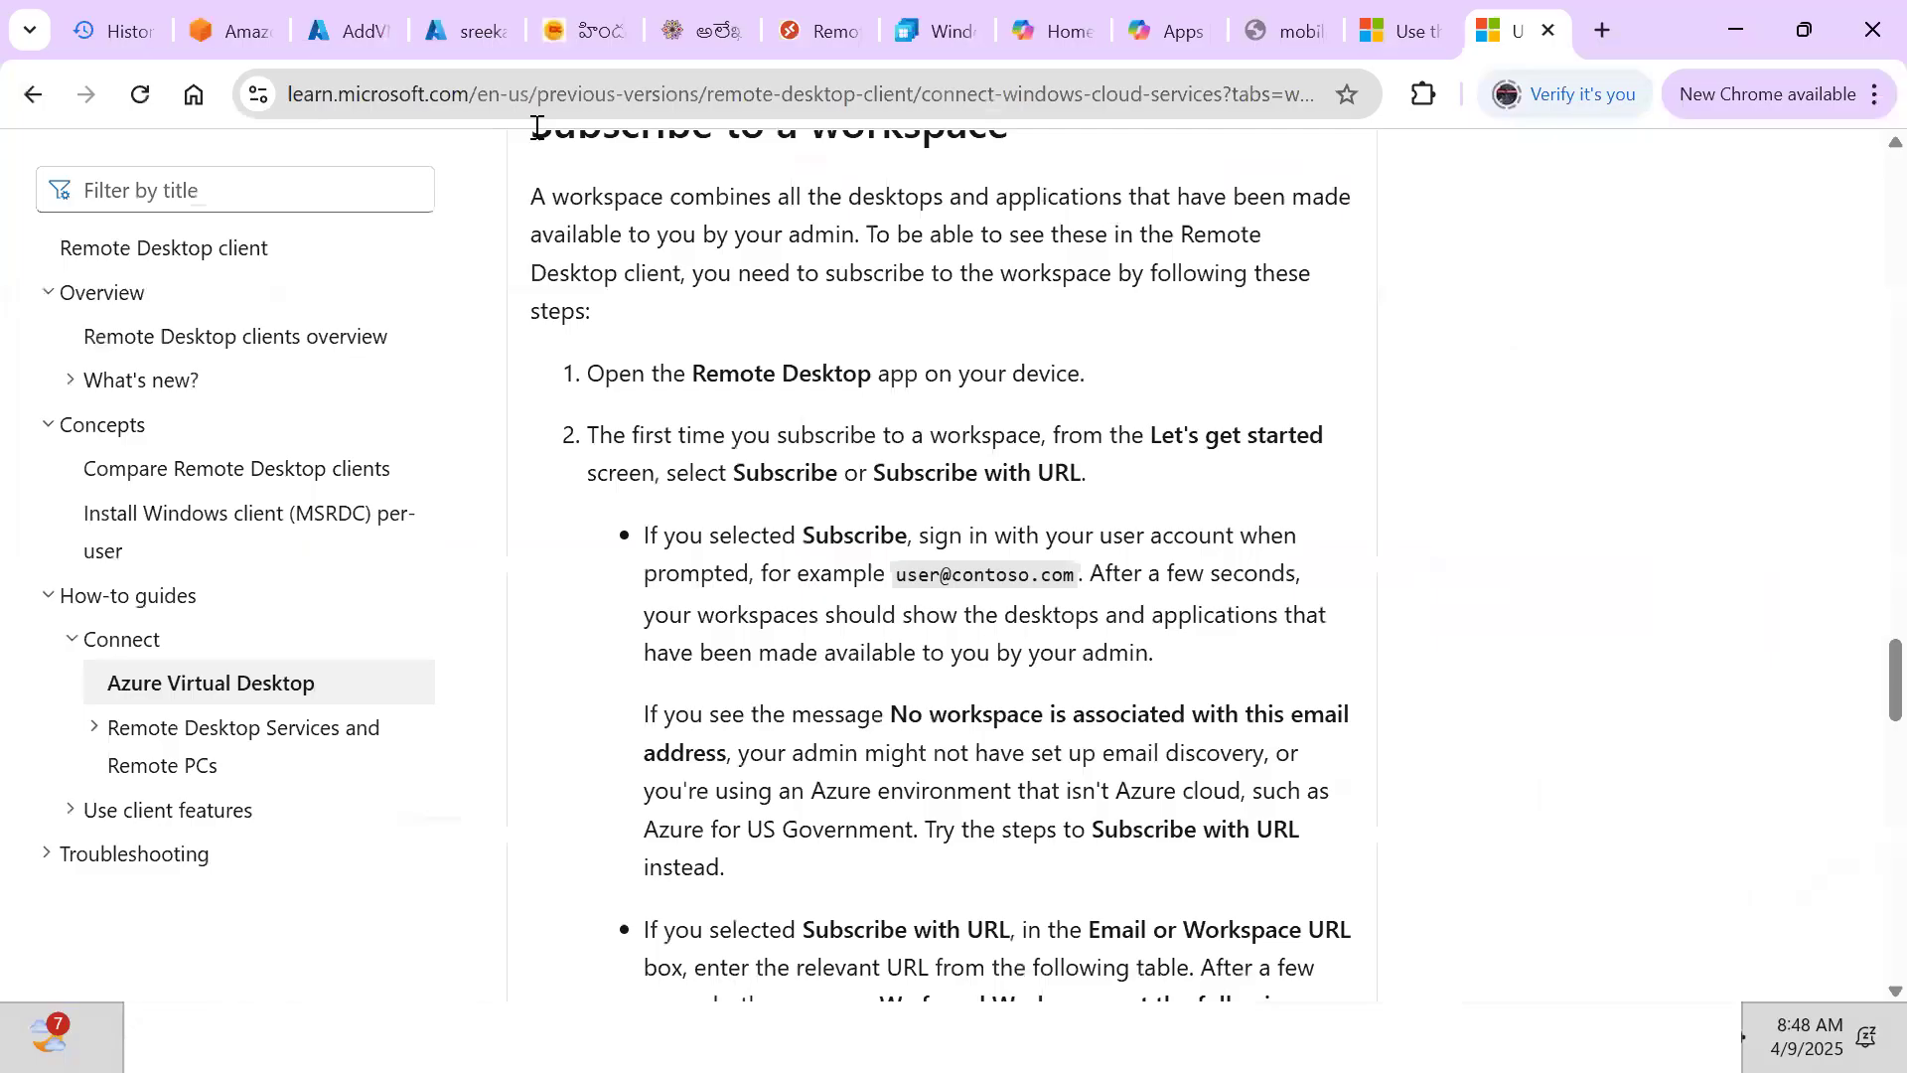
{"action": "left_click", "coordinate": [473, 29]}
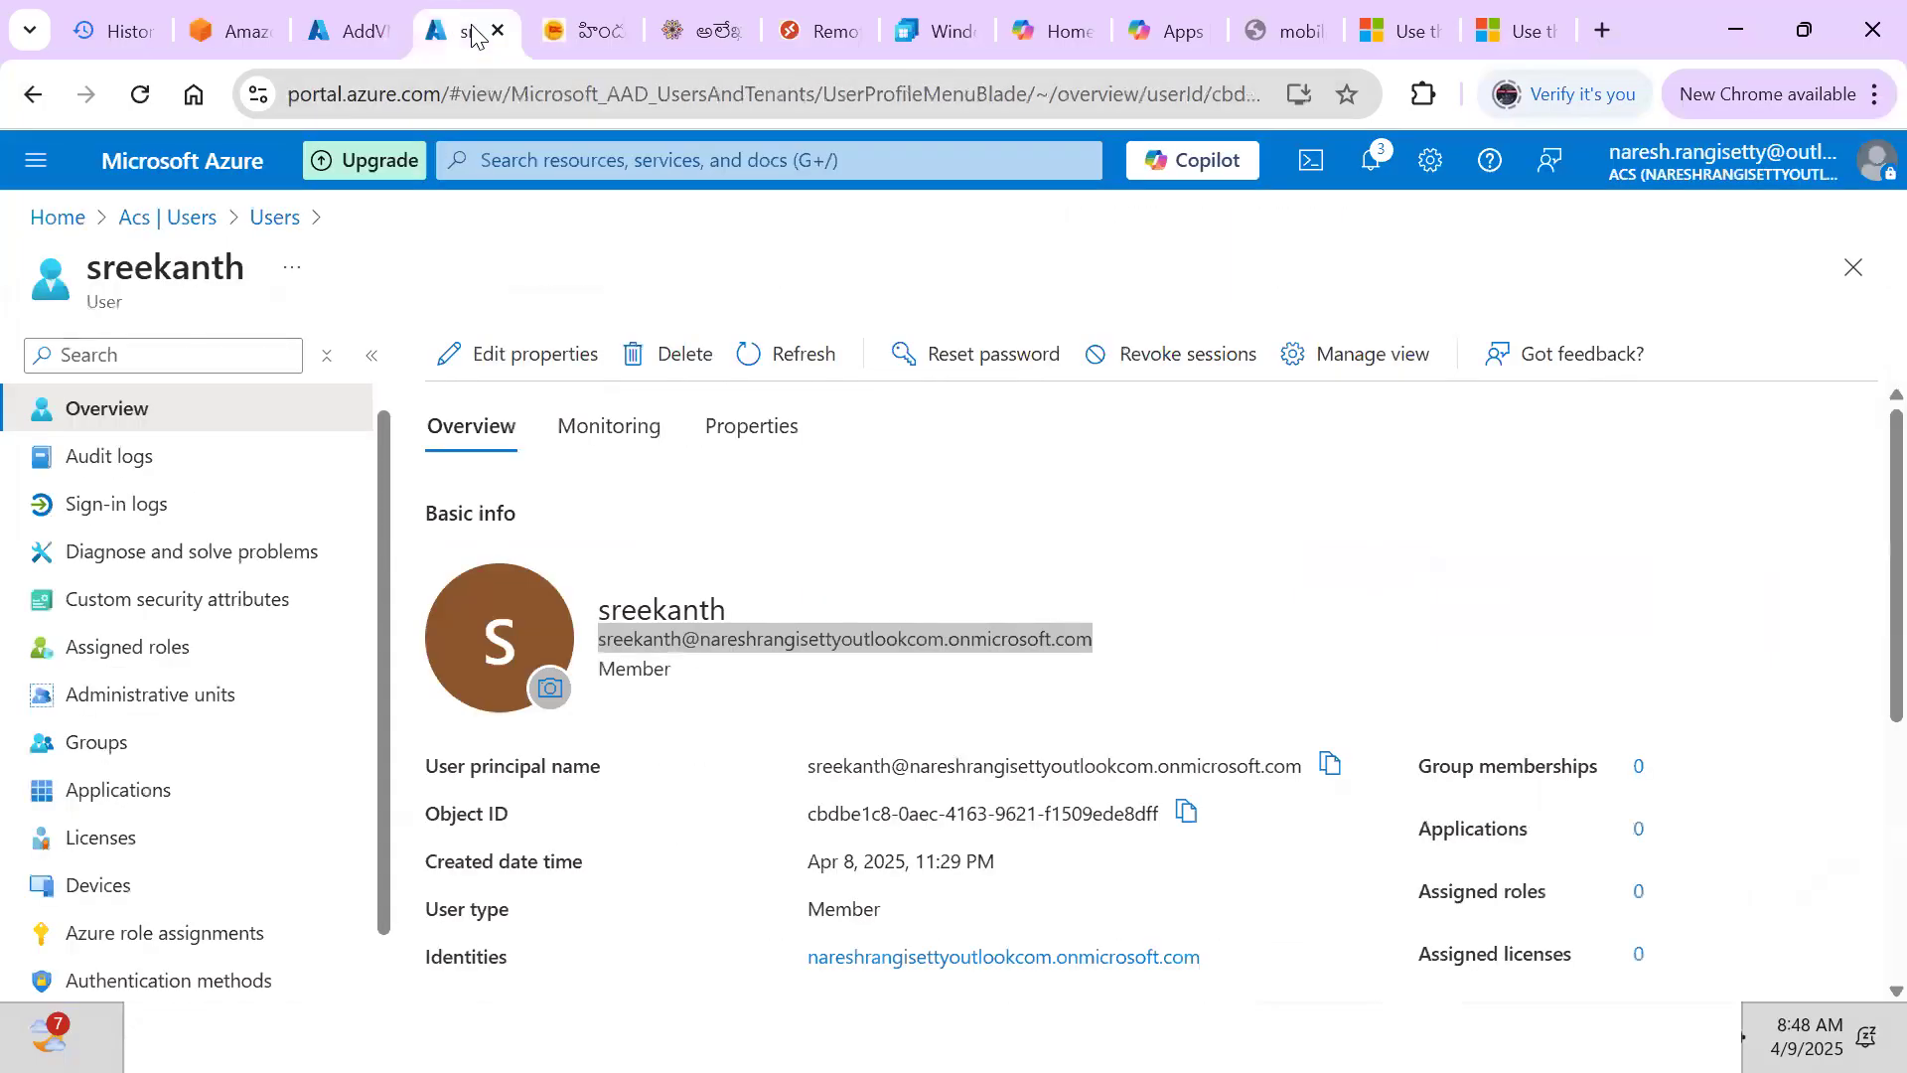
{"action": "left_click", "coordinate": [361, 32]}
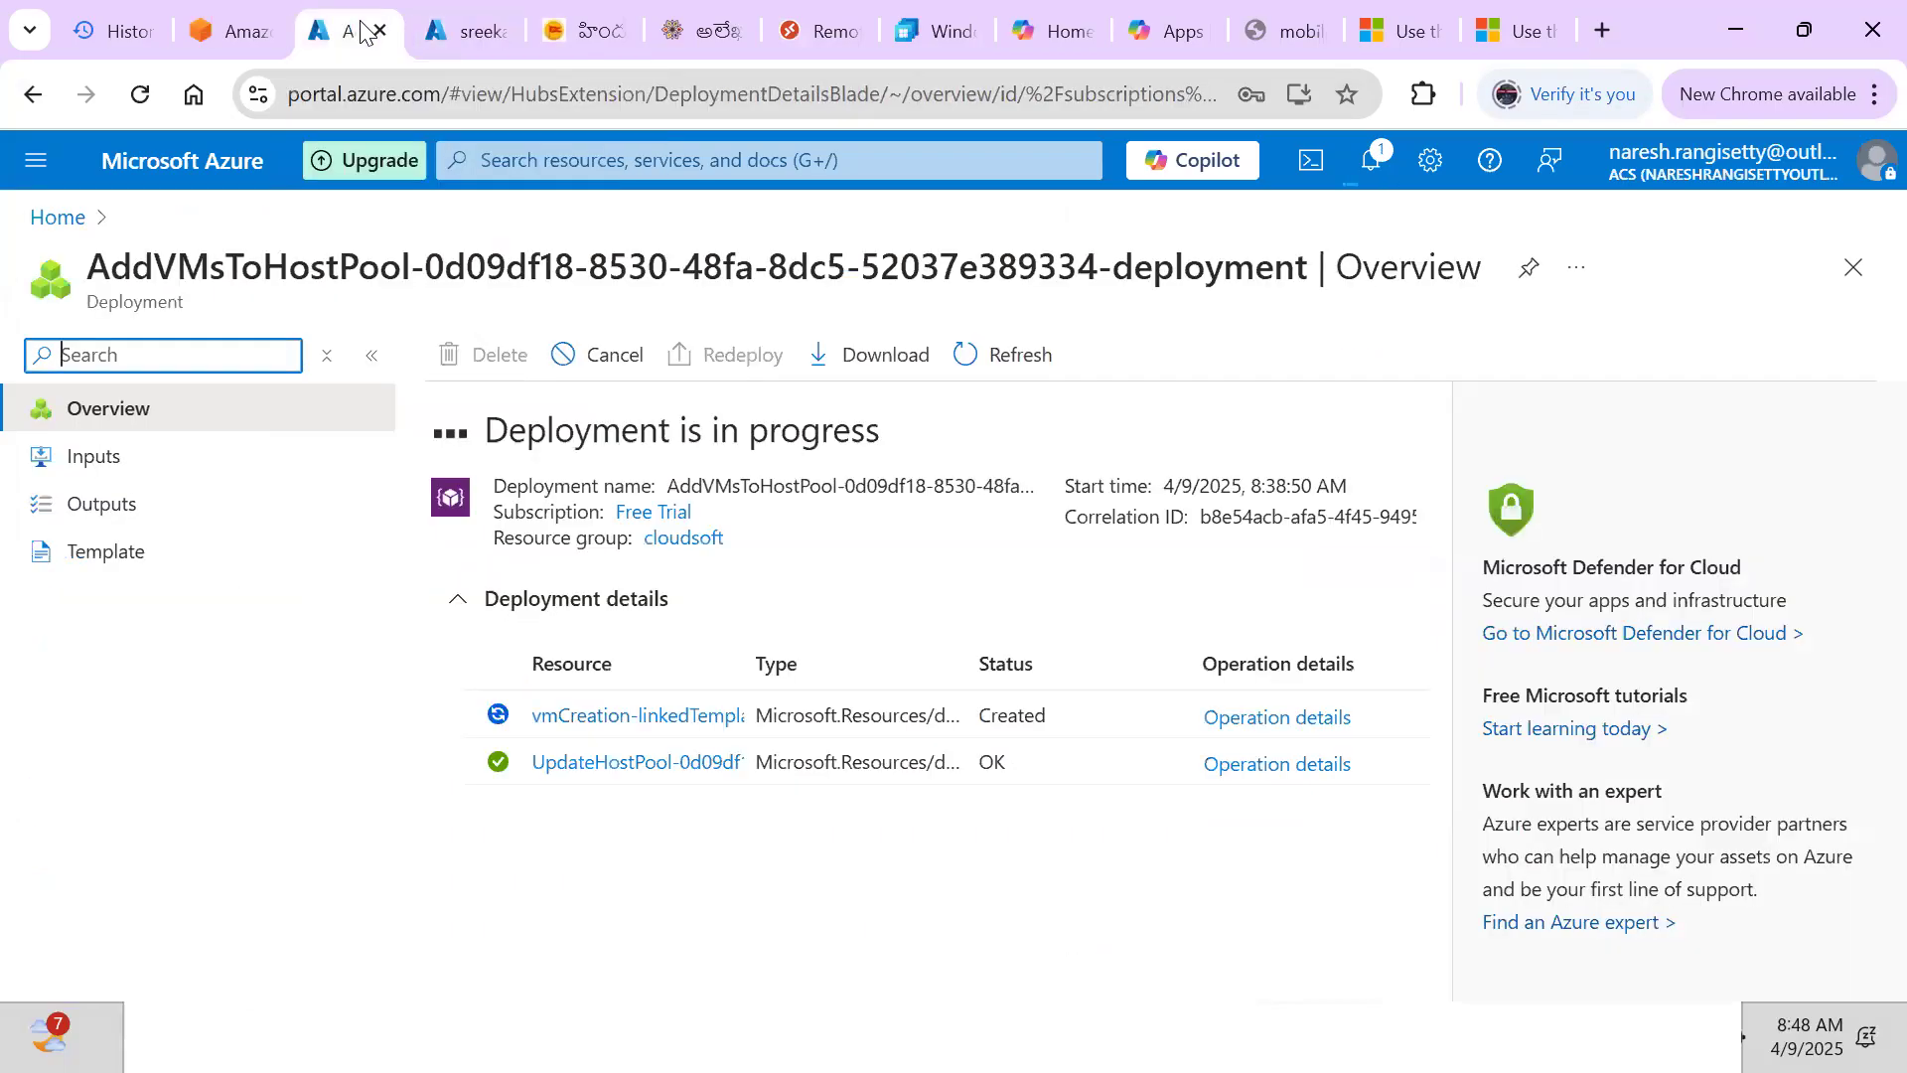
{"action": "left_click", "coordinate": [467, 31]}
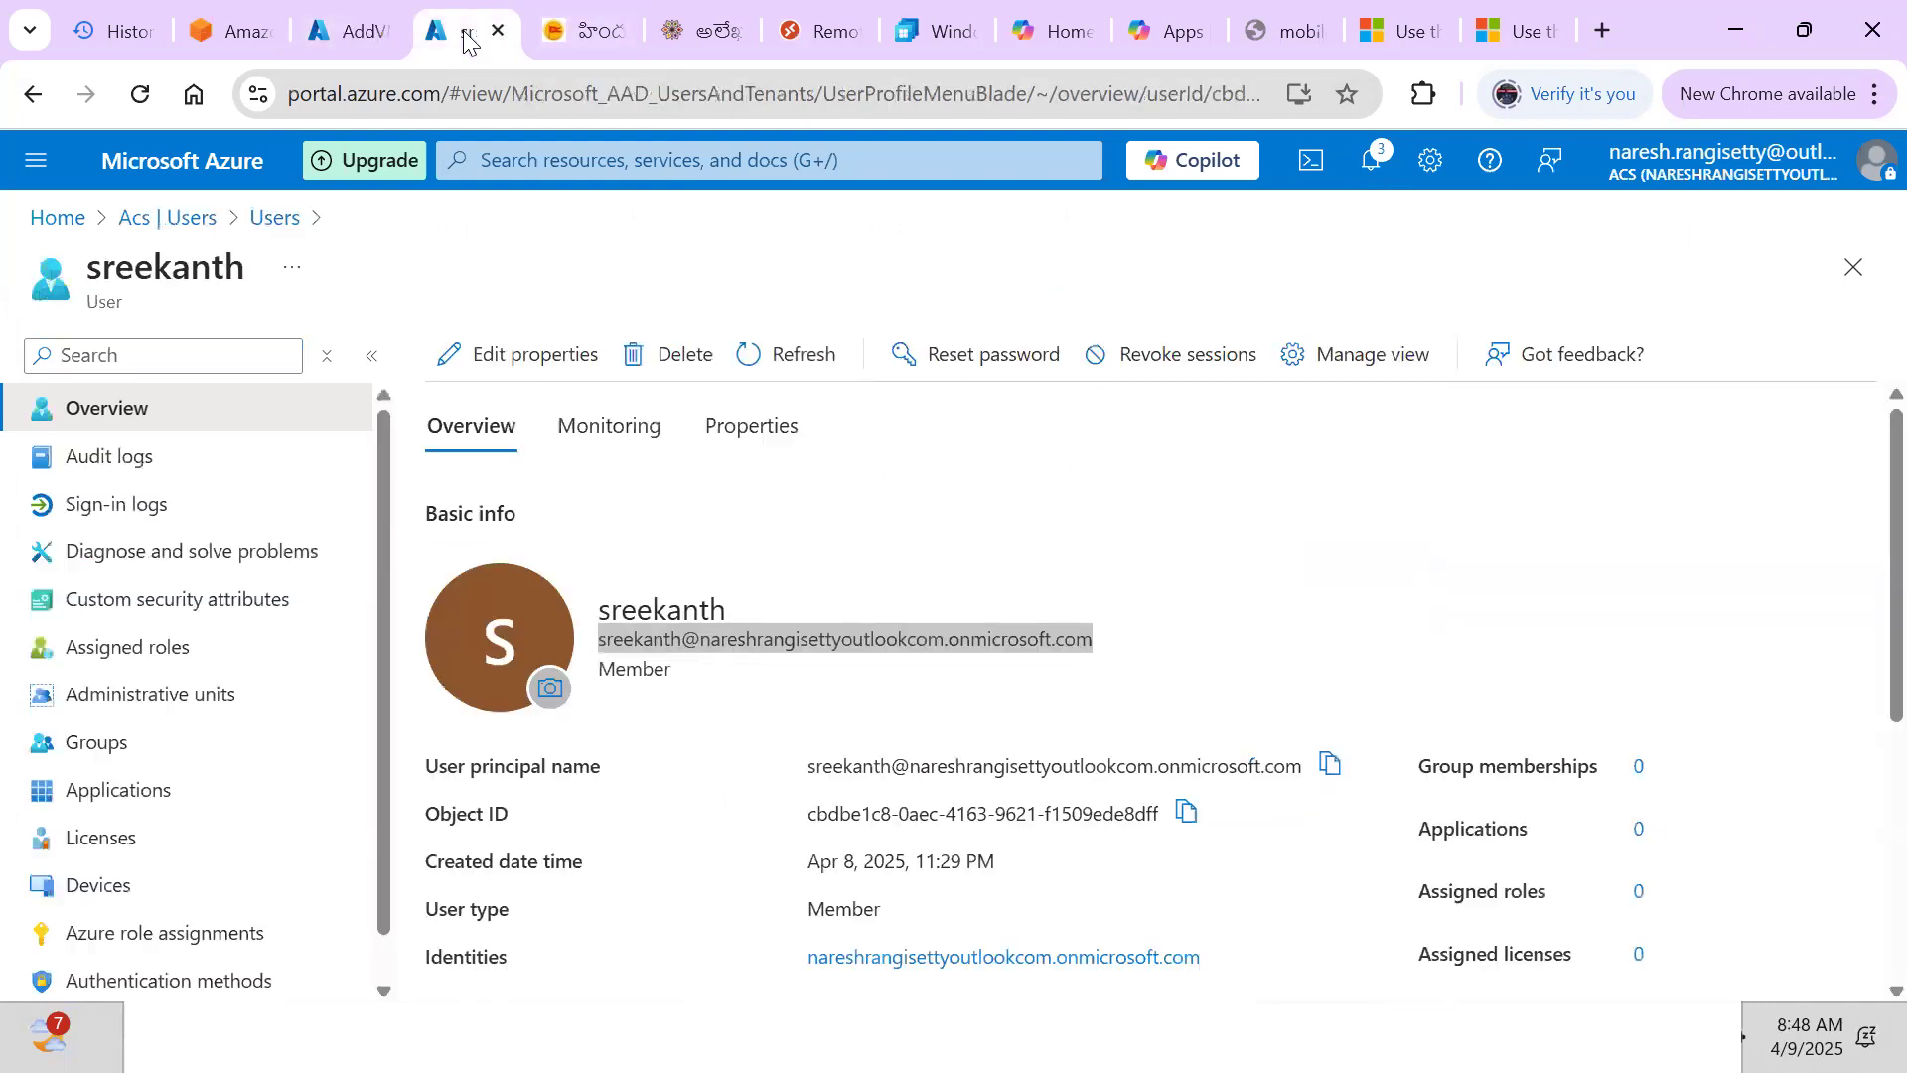
{"action": "left_click", "coordinate": [268, 221]}
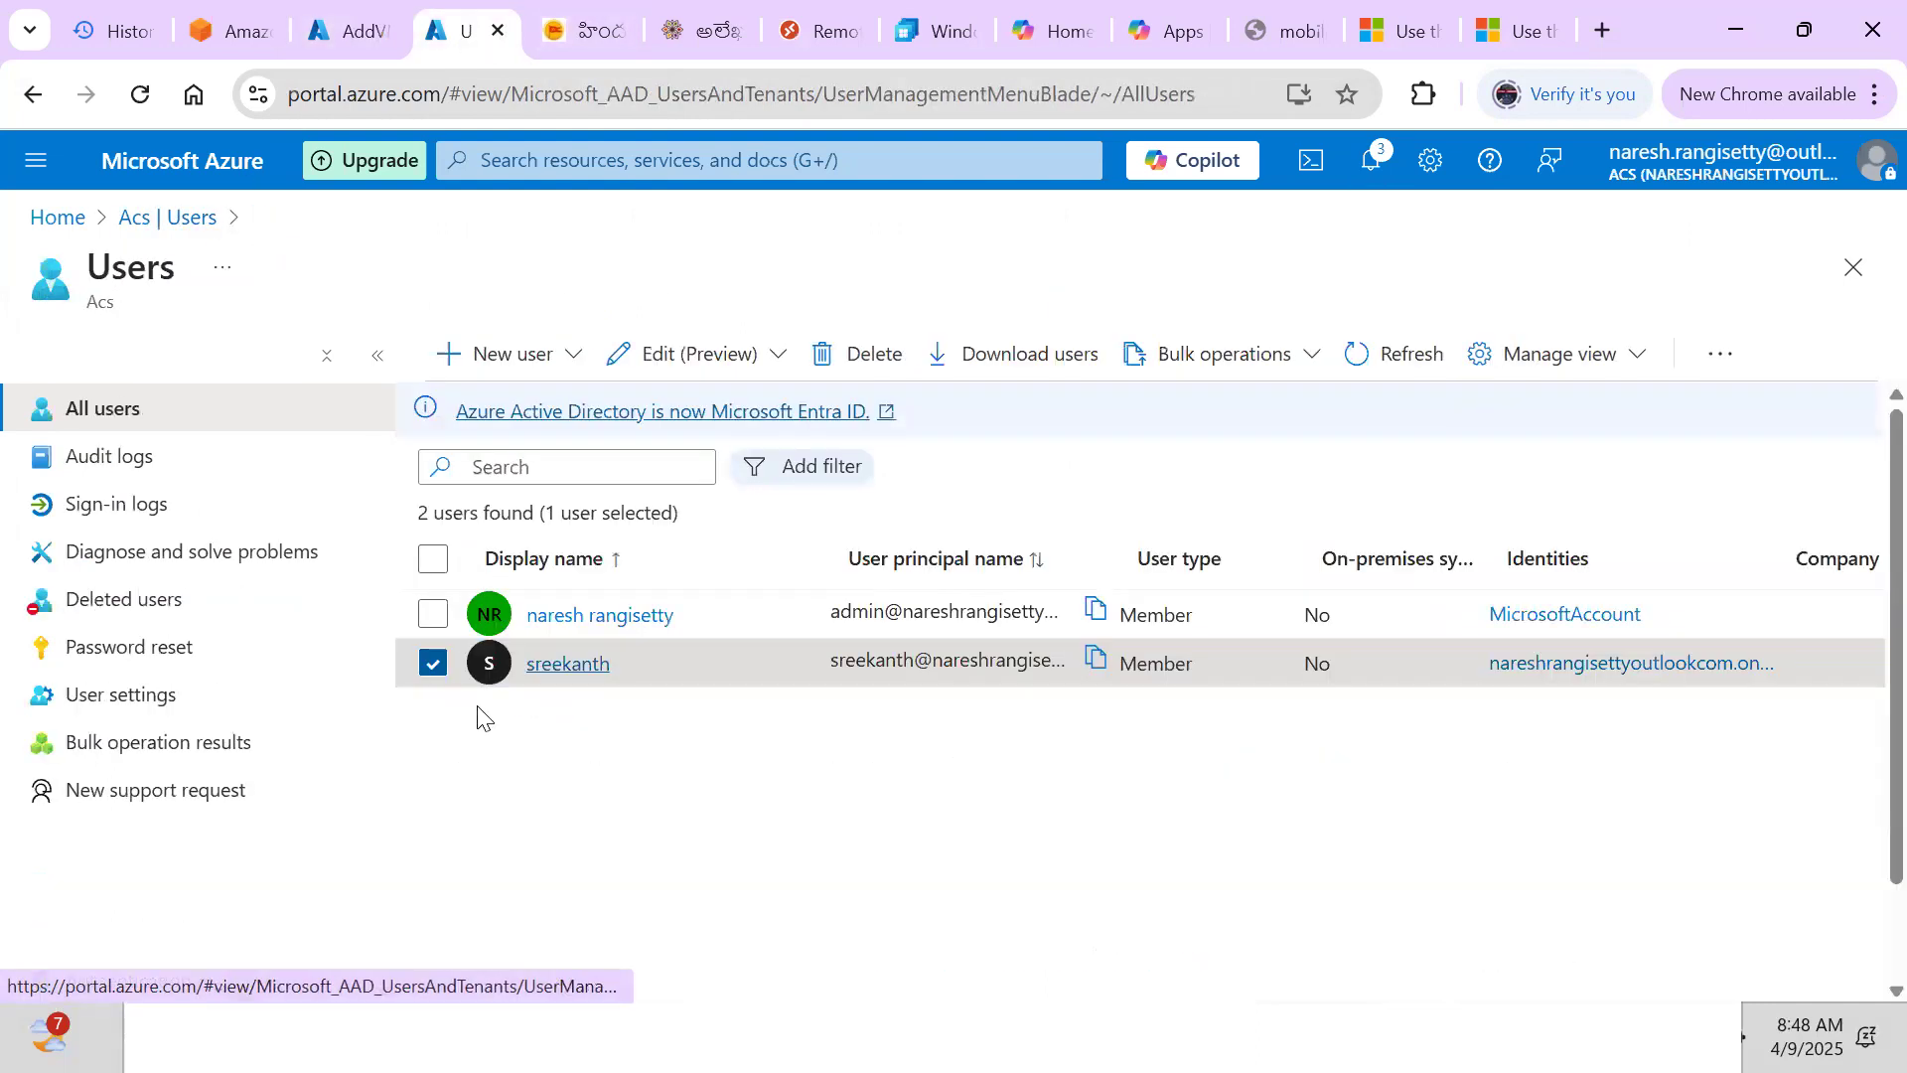
{"action": "left_click", "coordinate": [483, 352]}
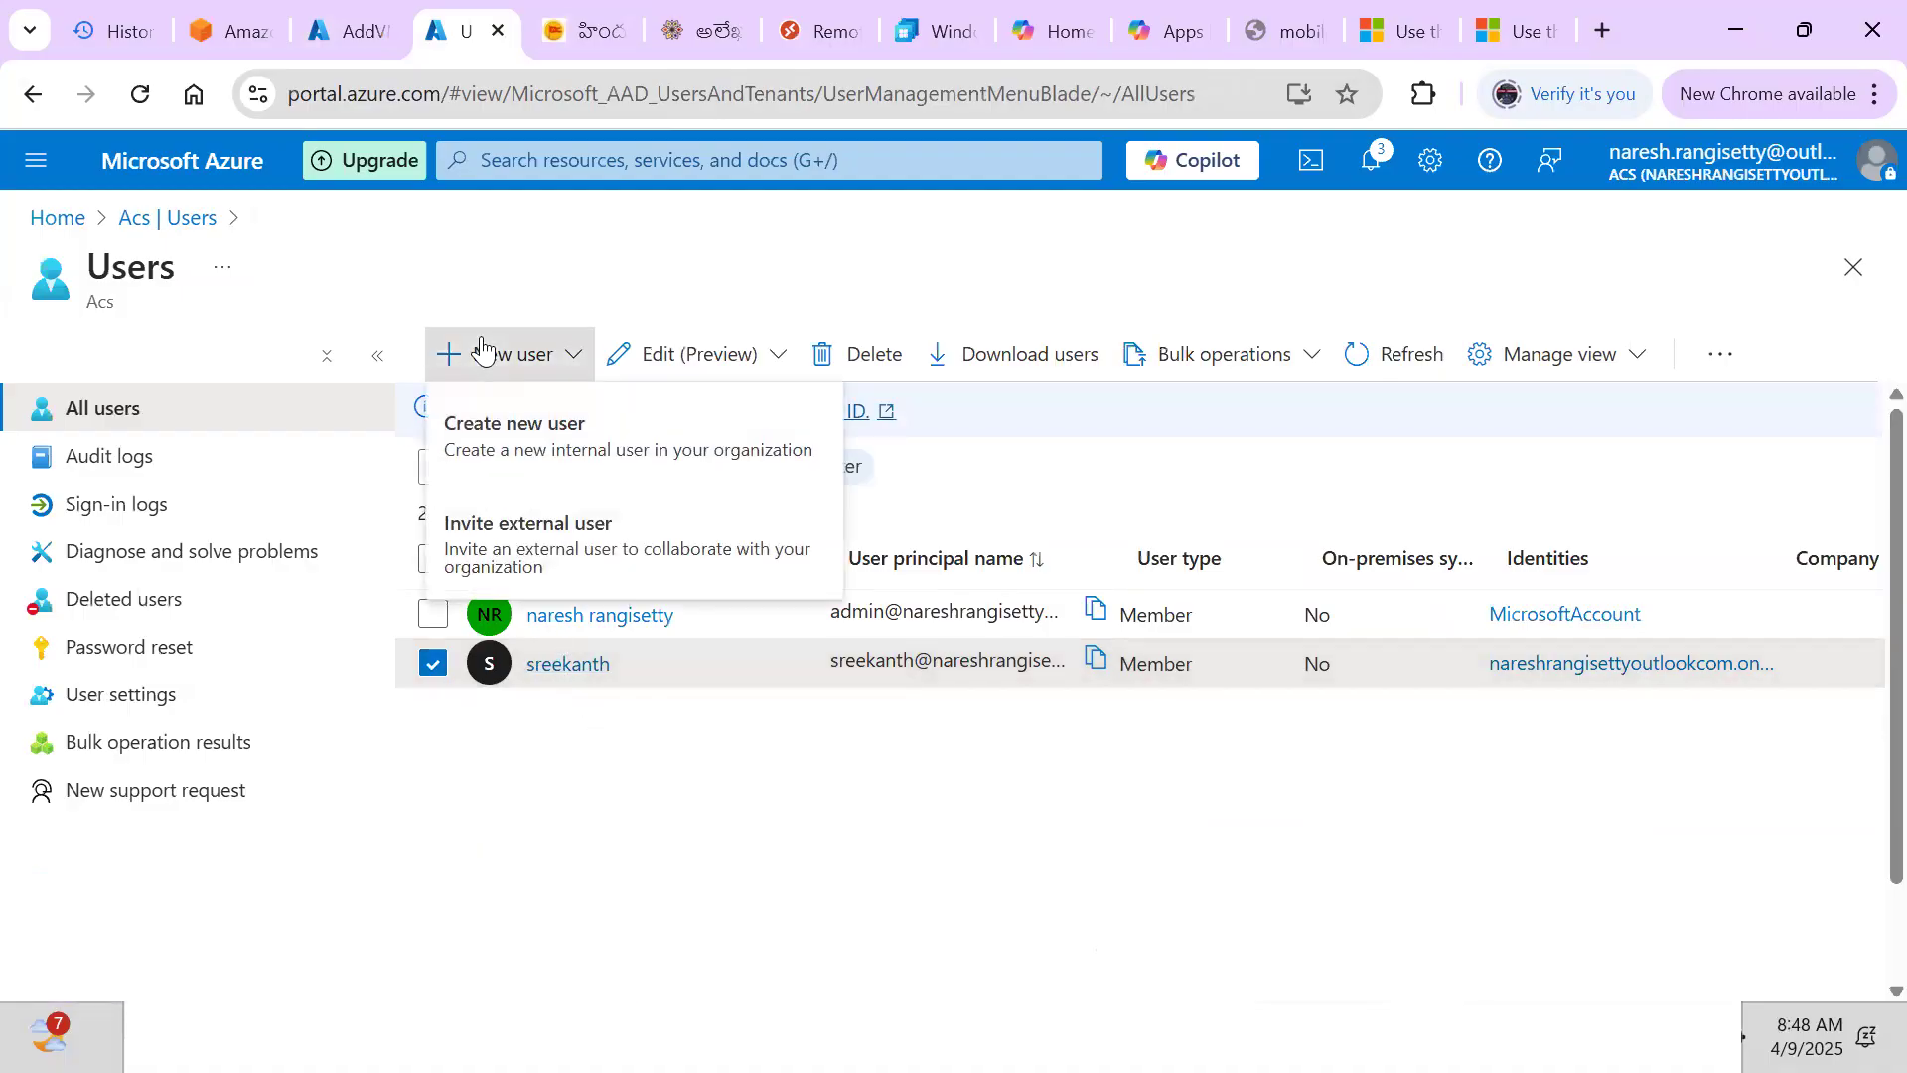
Go from Home into Microsoft Entra ID and open the Acs tenant's Users list
{"action": "left_click", "coordinate": [57, 219]}
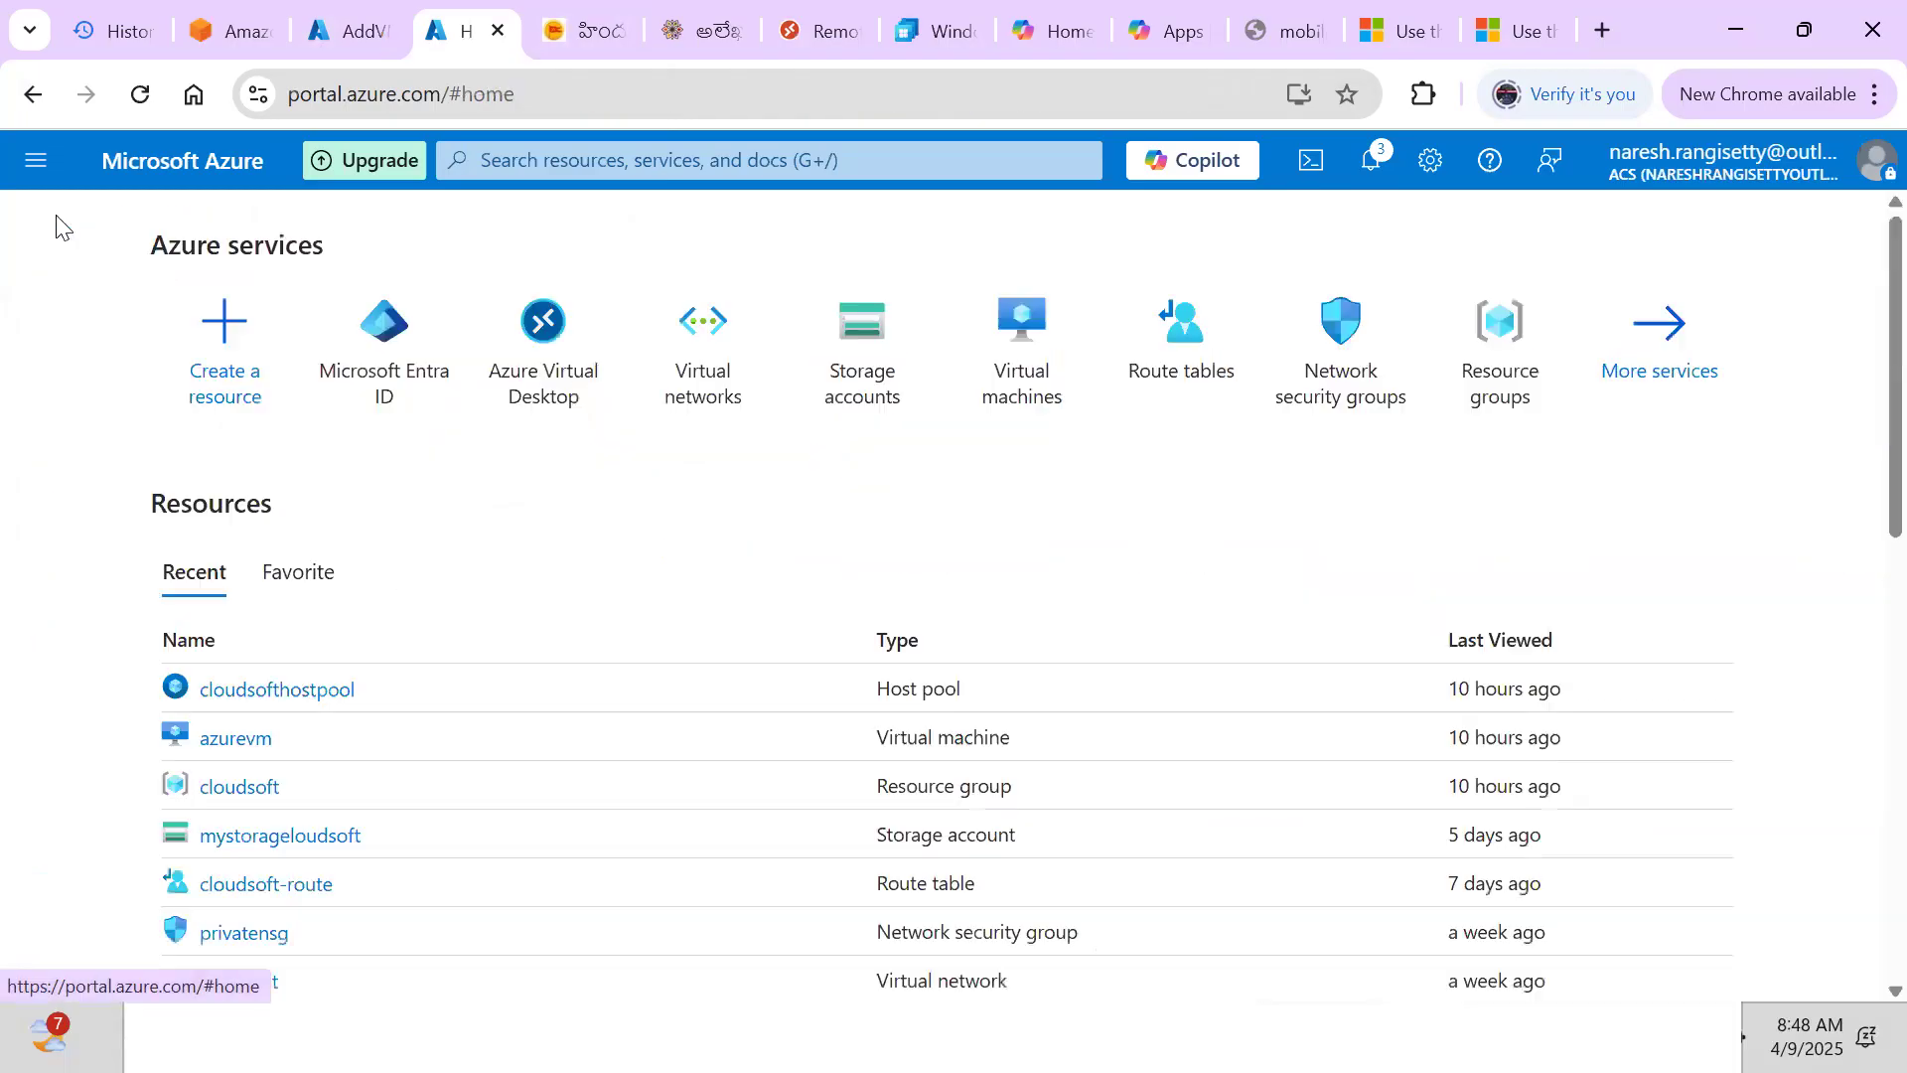
{"action": "left_click", "coordinate": [373, 311]}
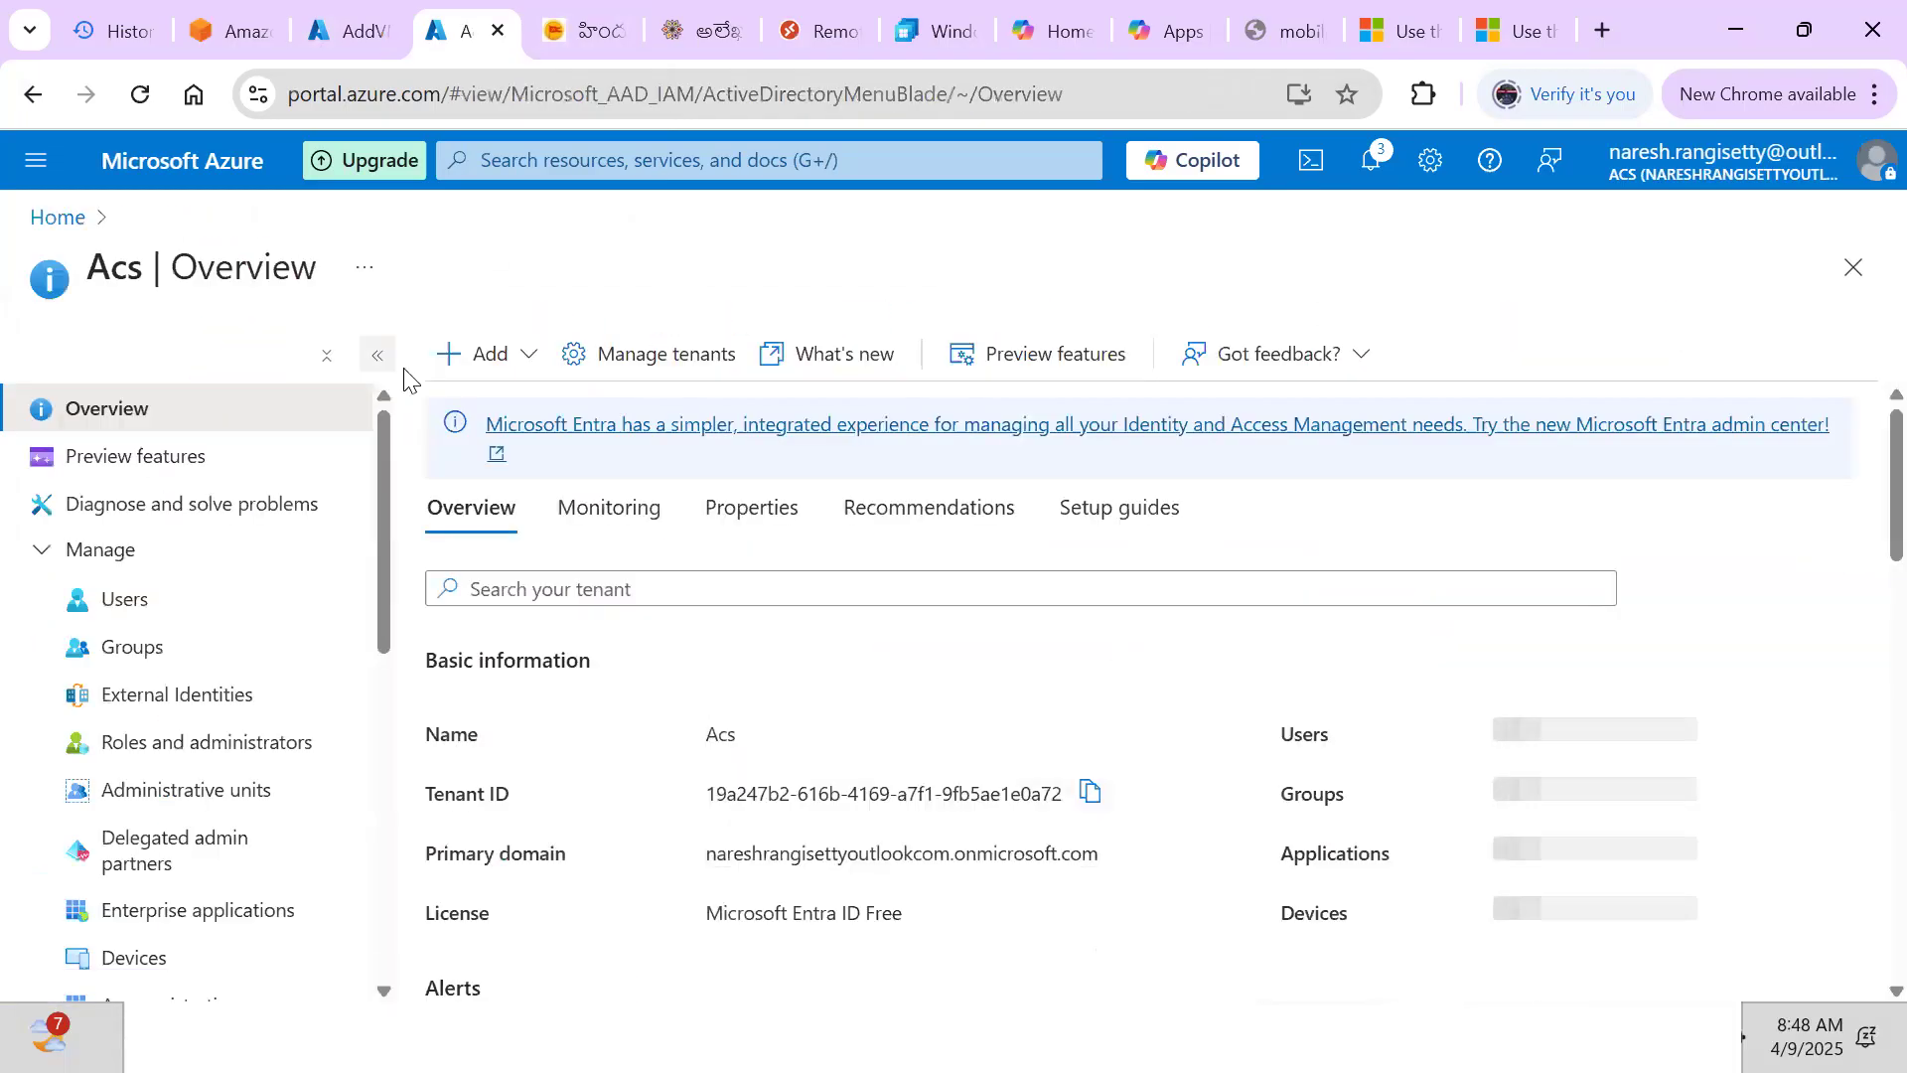
{"action": "left_click", "coordinate": [129, 611]}
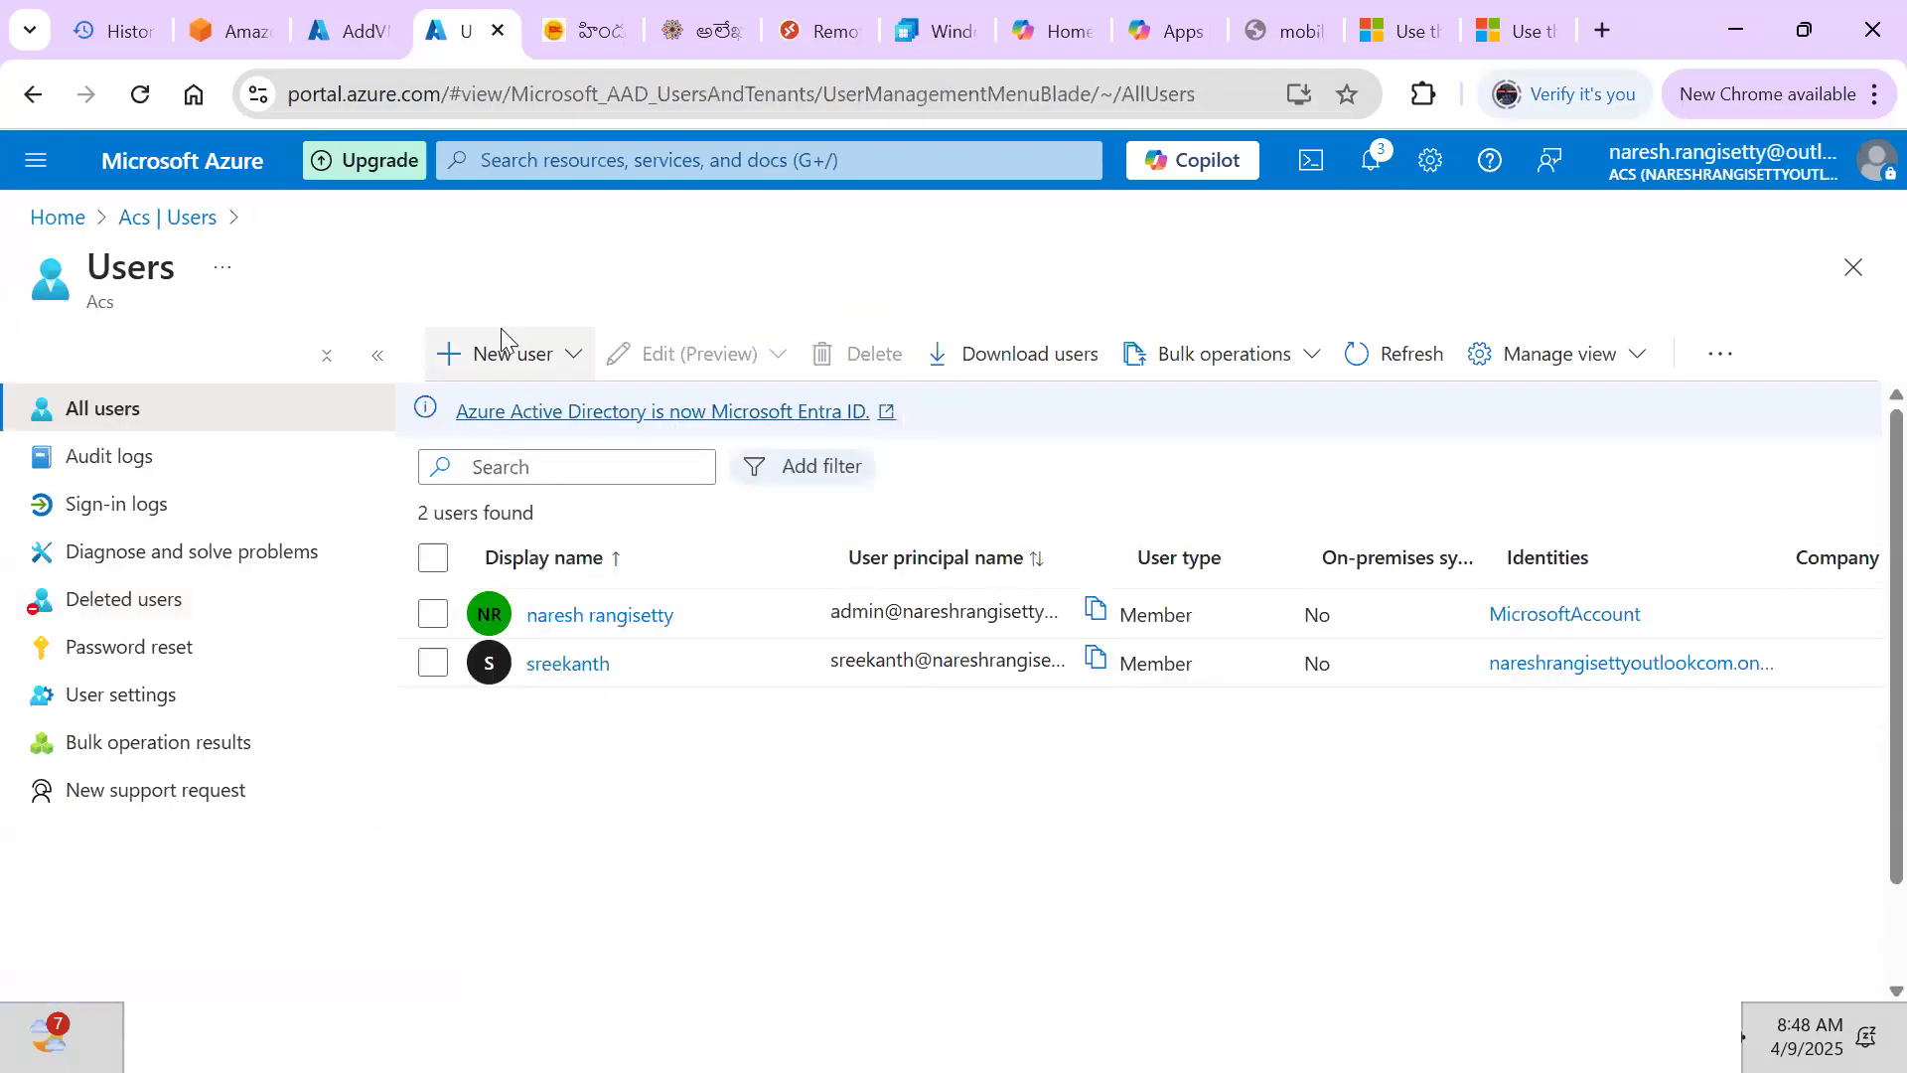
Start a new internal user and enter user1 as the user principal name
{"action": "left_click", "coordinate": [502, 343]}
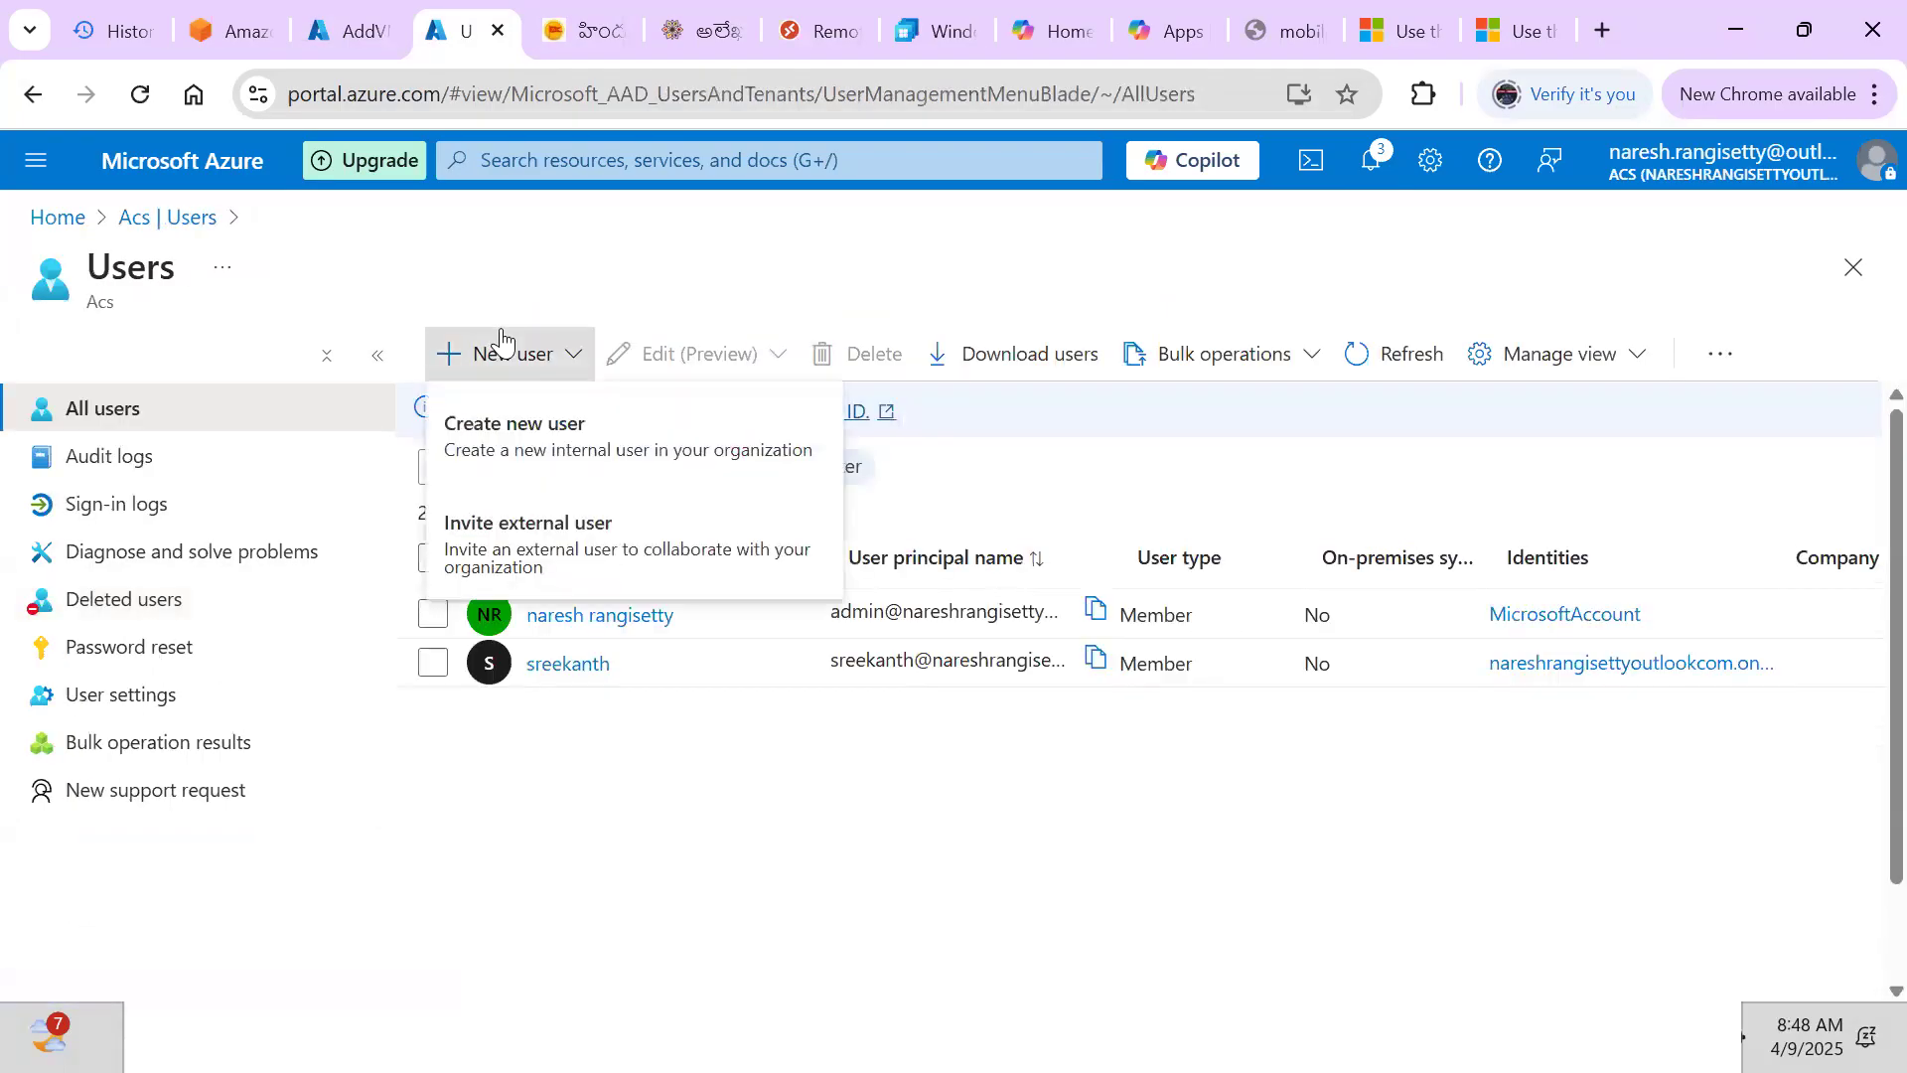
{"action": "left_click", "coordinate": [494, 415]}
{"action": "left_click", "coordinate": [421, 588]}
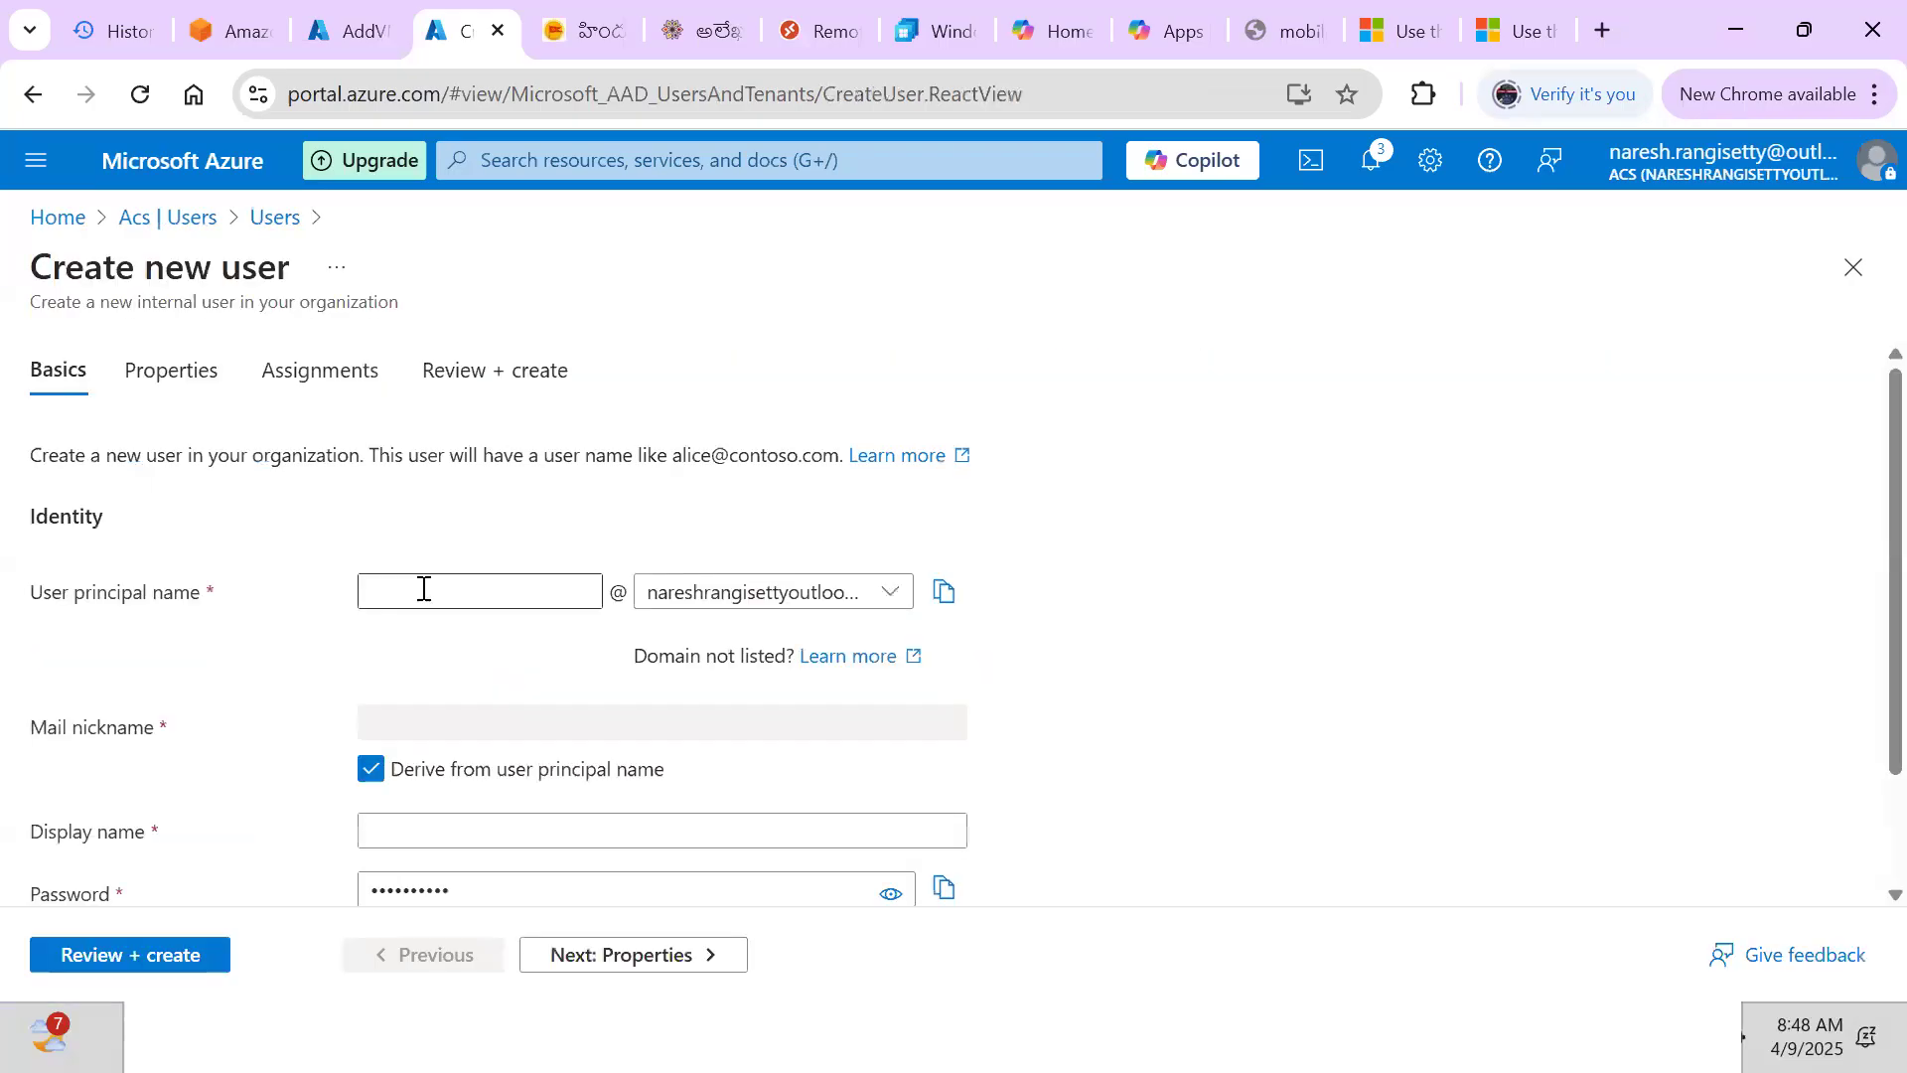
{"action": "left_click", "coordinate": [422, 588]}
{"action": "type", "text": "na"}
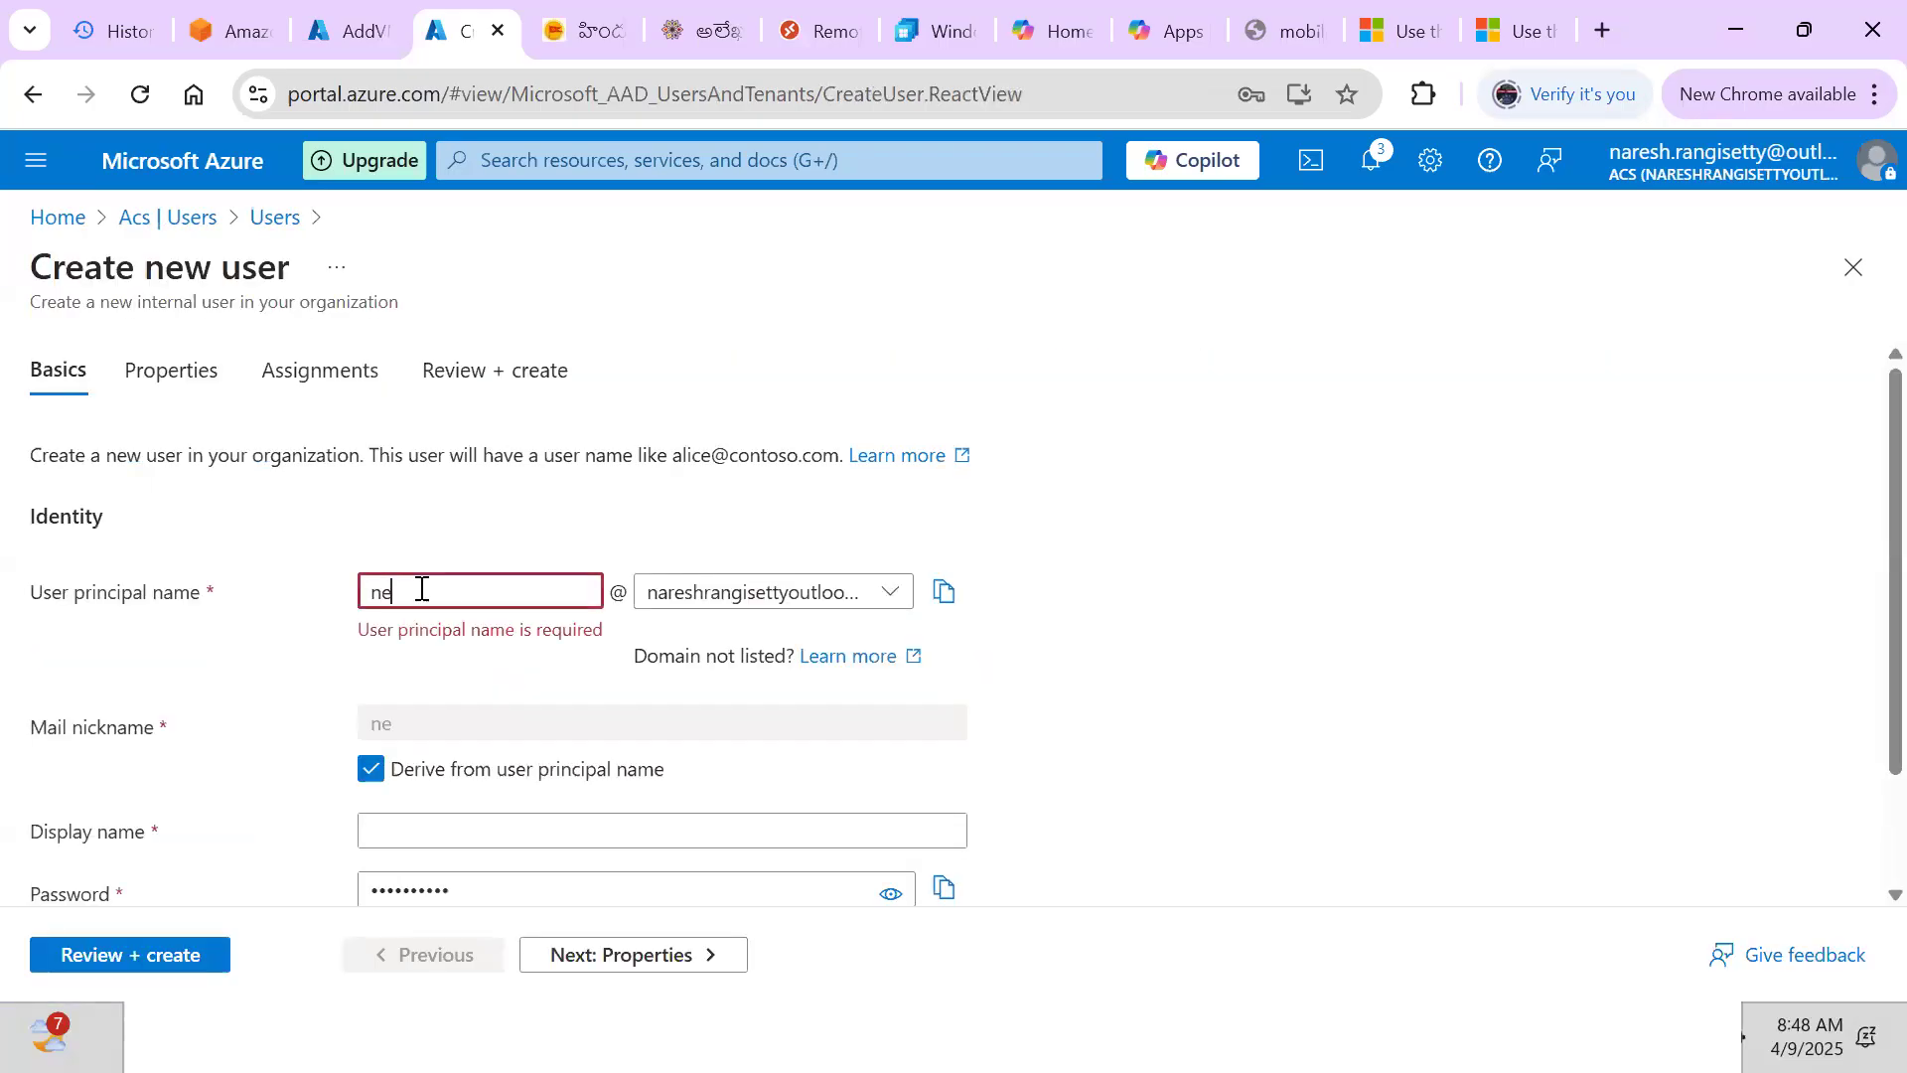
{"action": "key", "text": "BackSpace"}
{"action": "key", "text": "BackSpace"}
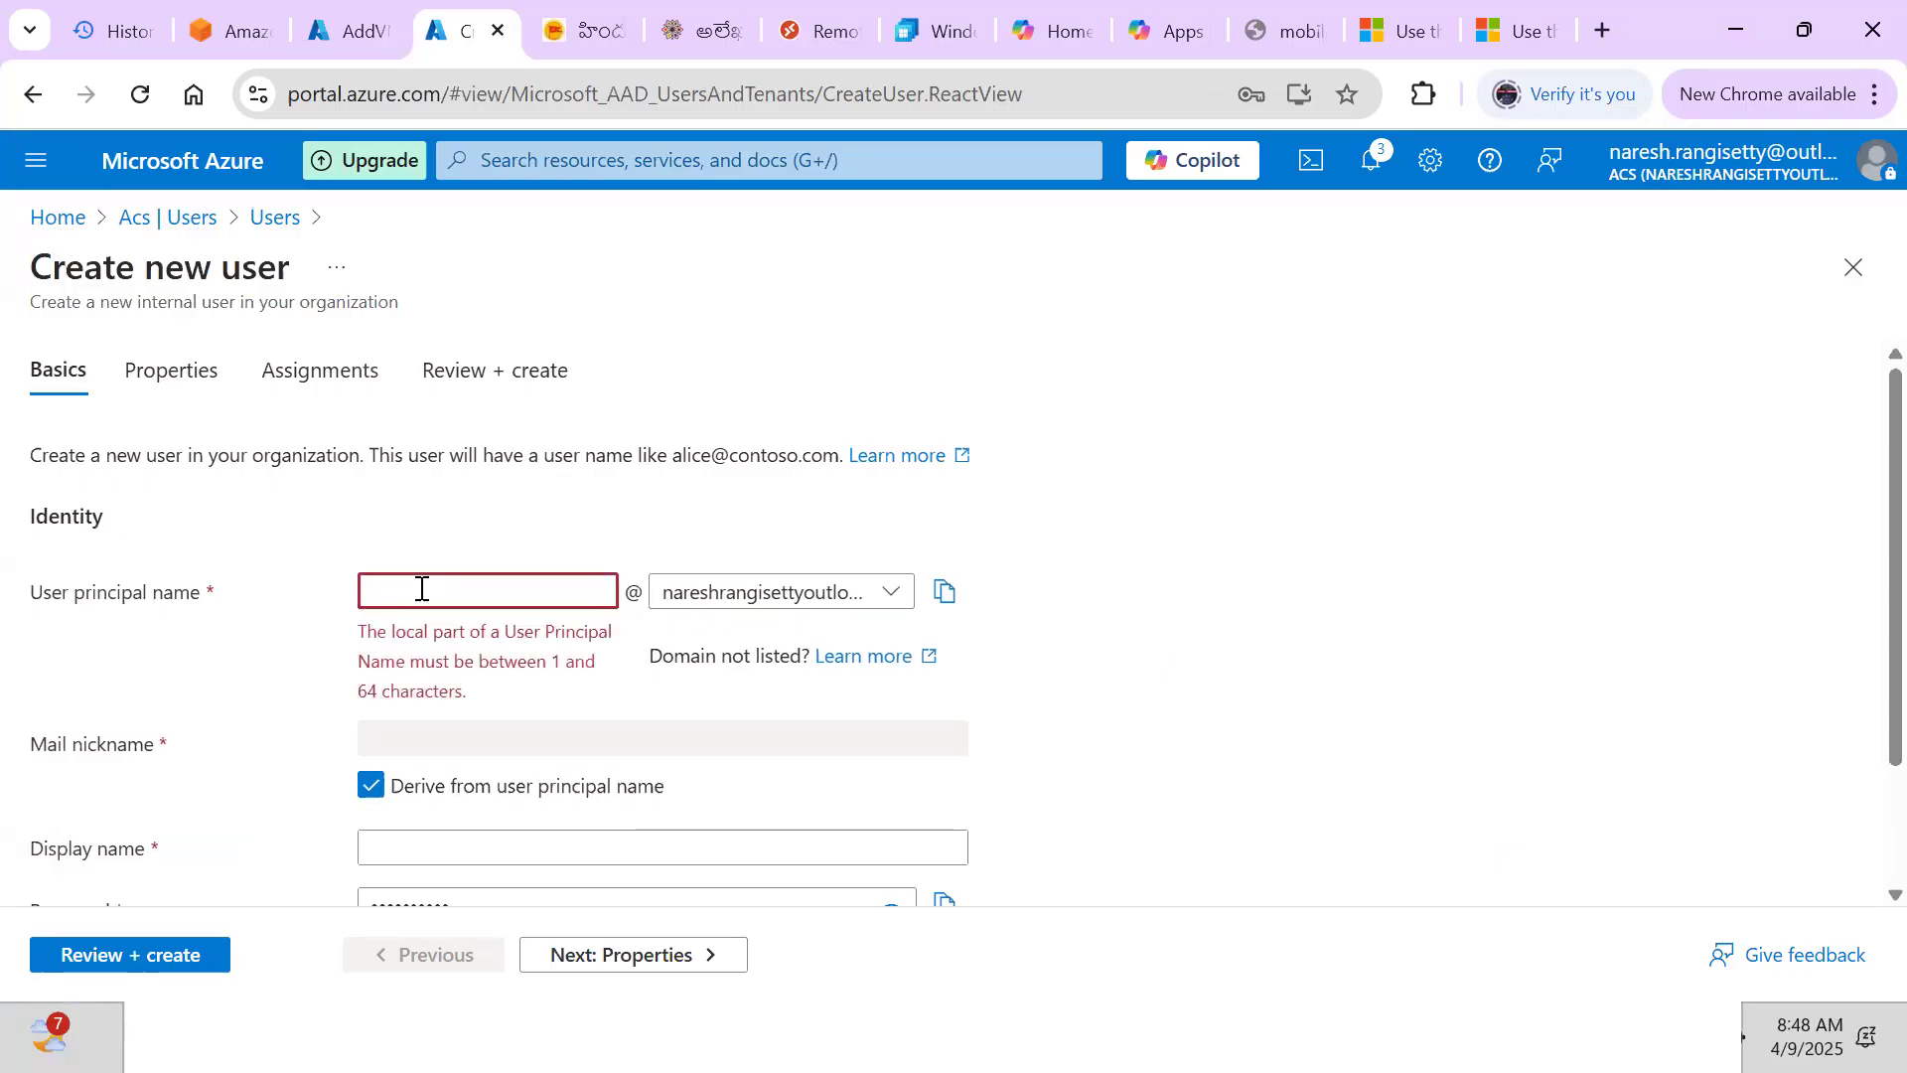
{"action": "type", "text": "user1"}
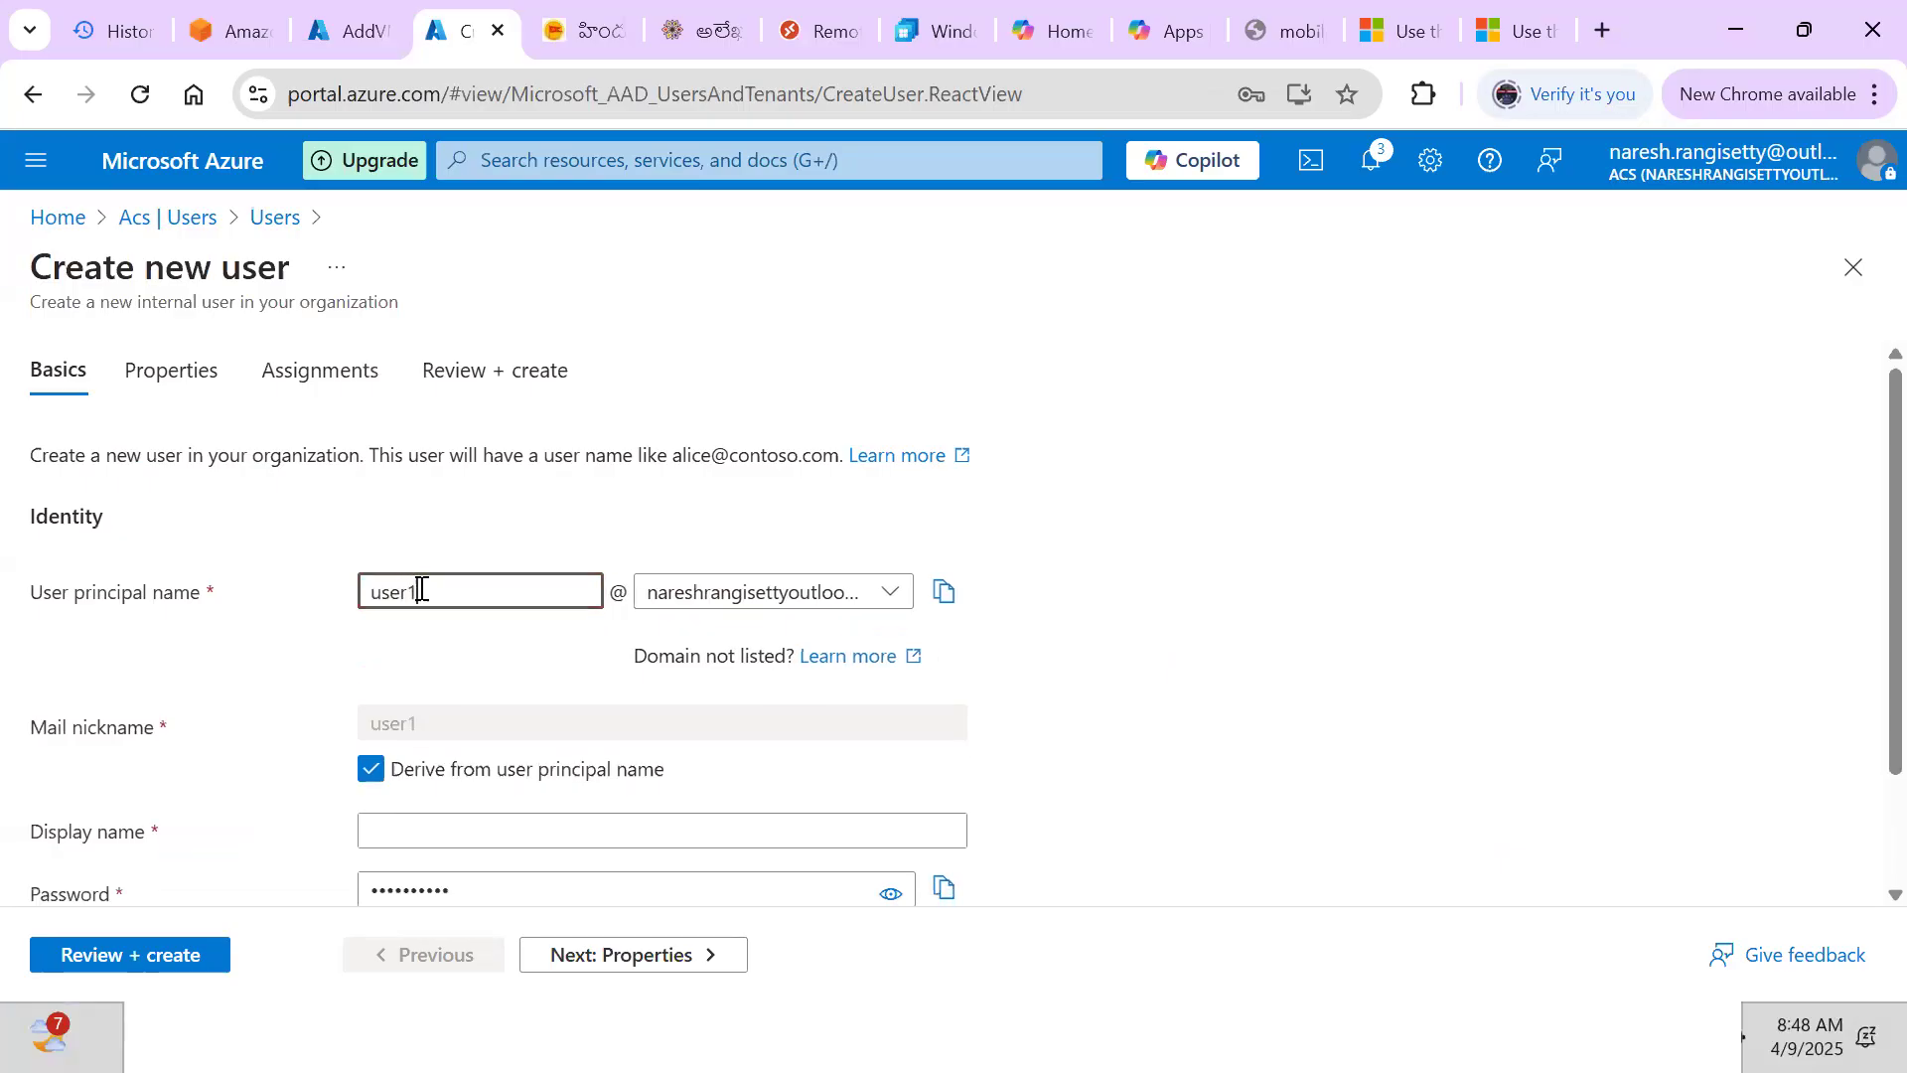
{"action": "left_click", "coordinate": [1259, 678]}
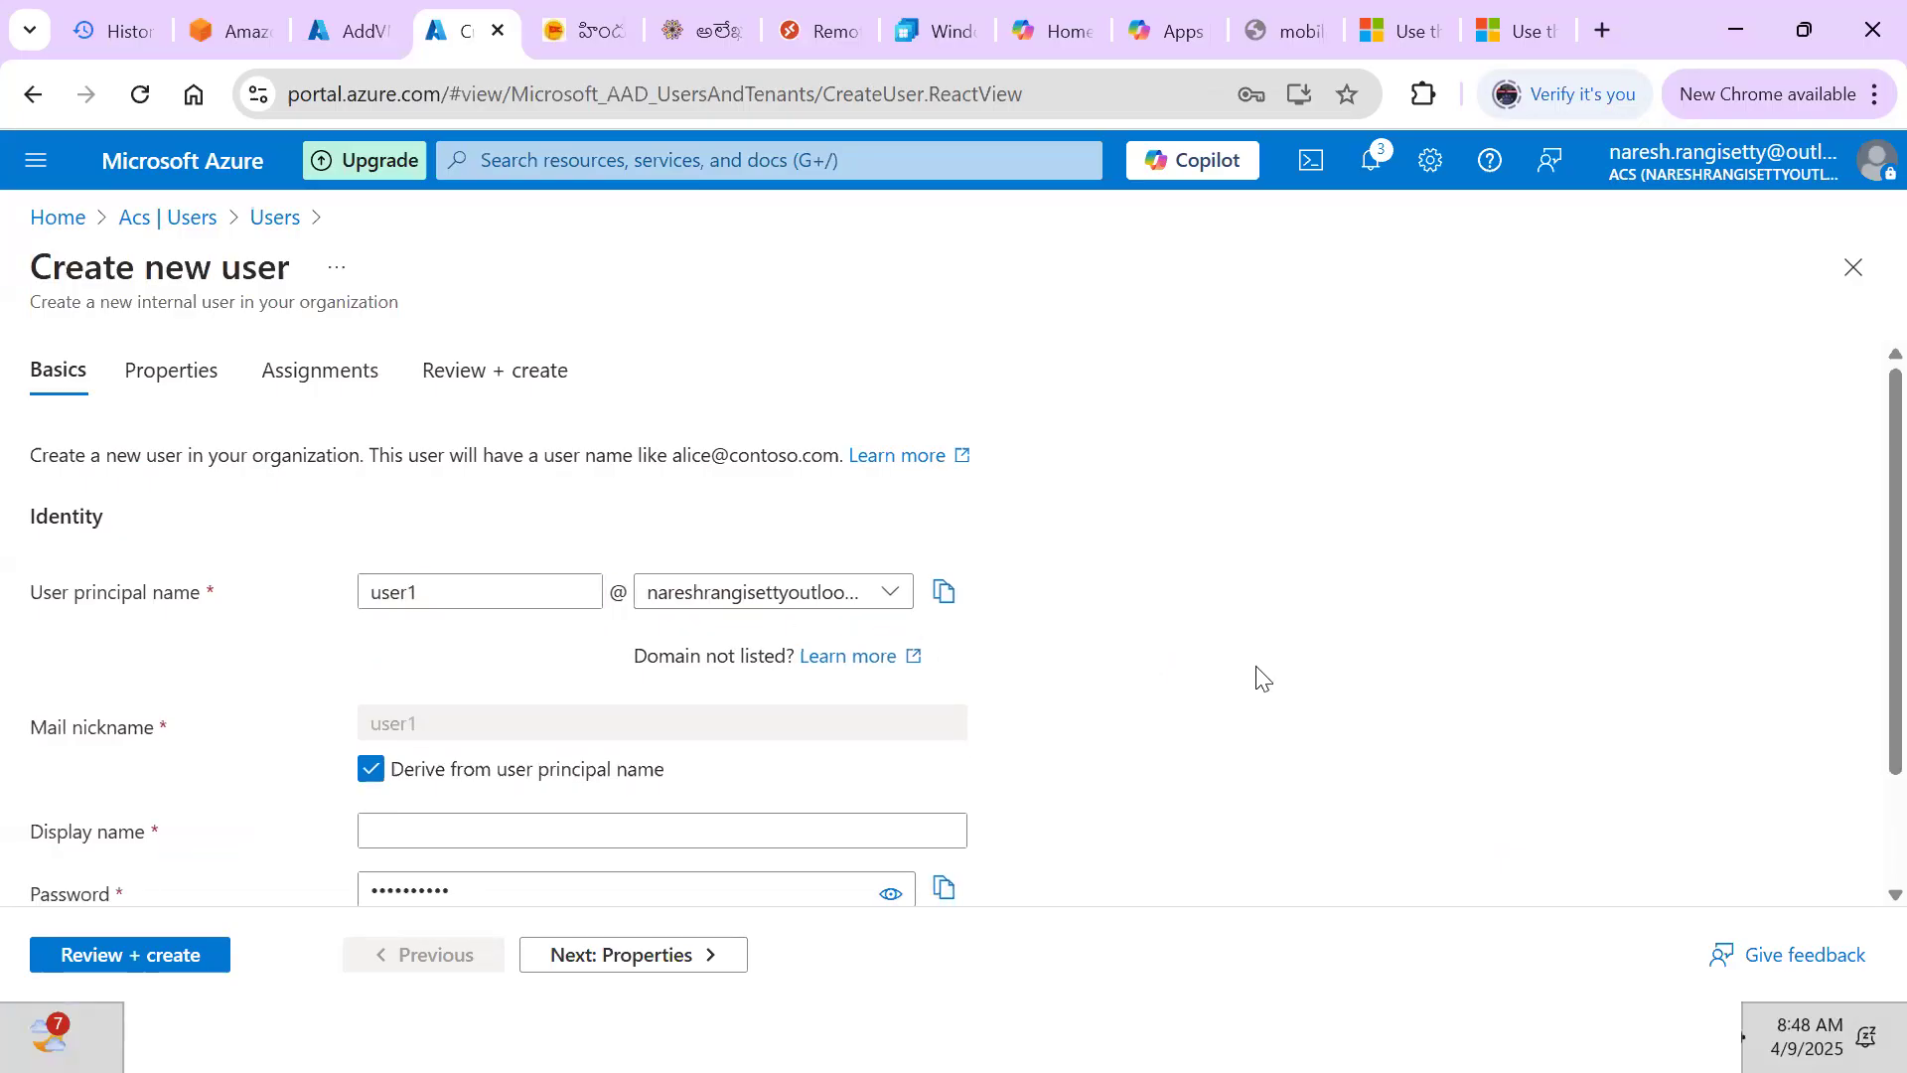
Enter user1 as the display name
{"action": "scroll", "coordinate": [1260, 678], "scroll_direction": "down", "scroll_amount": 2}
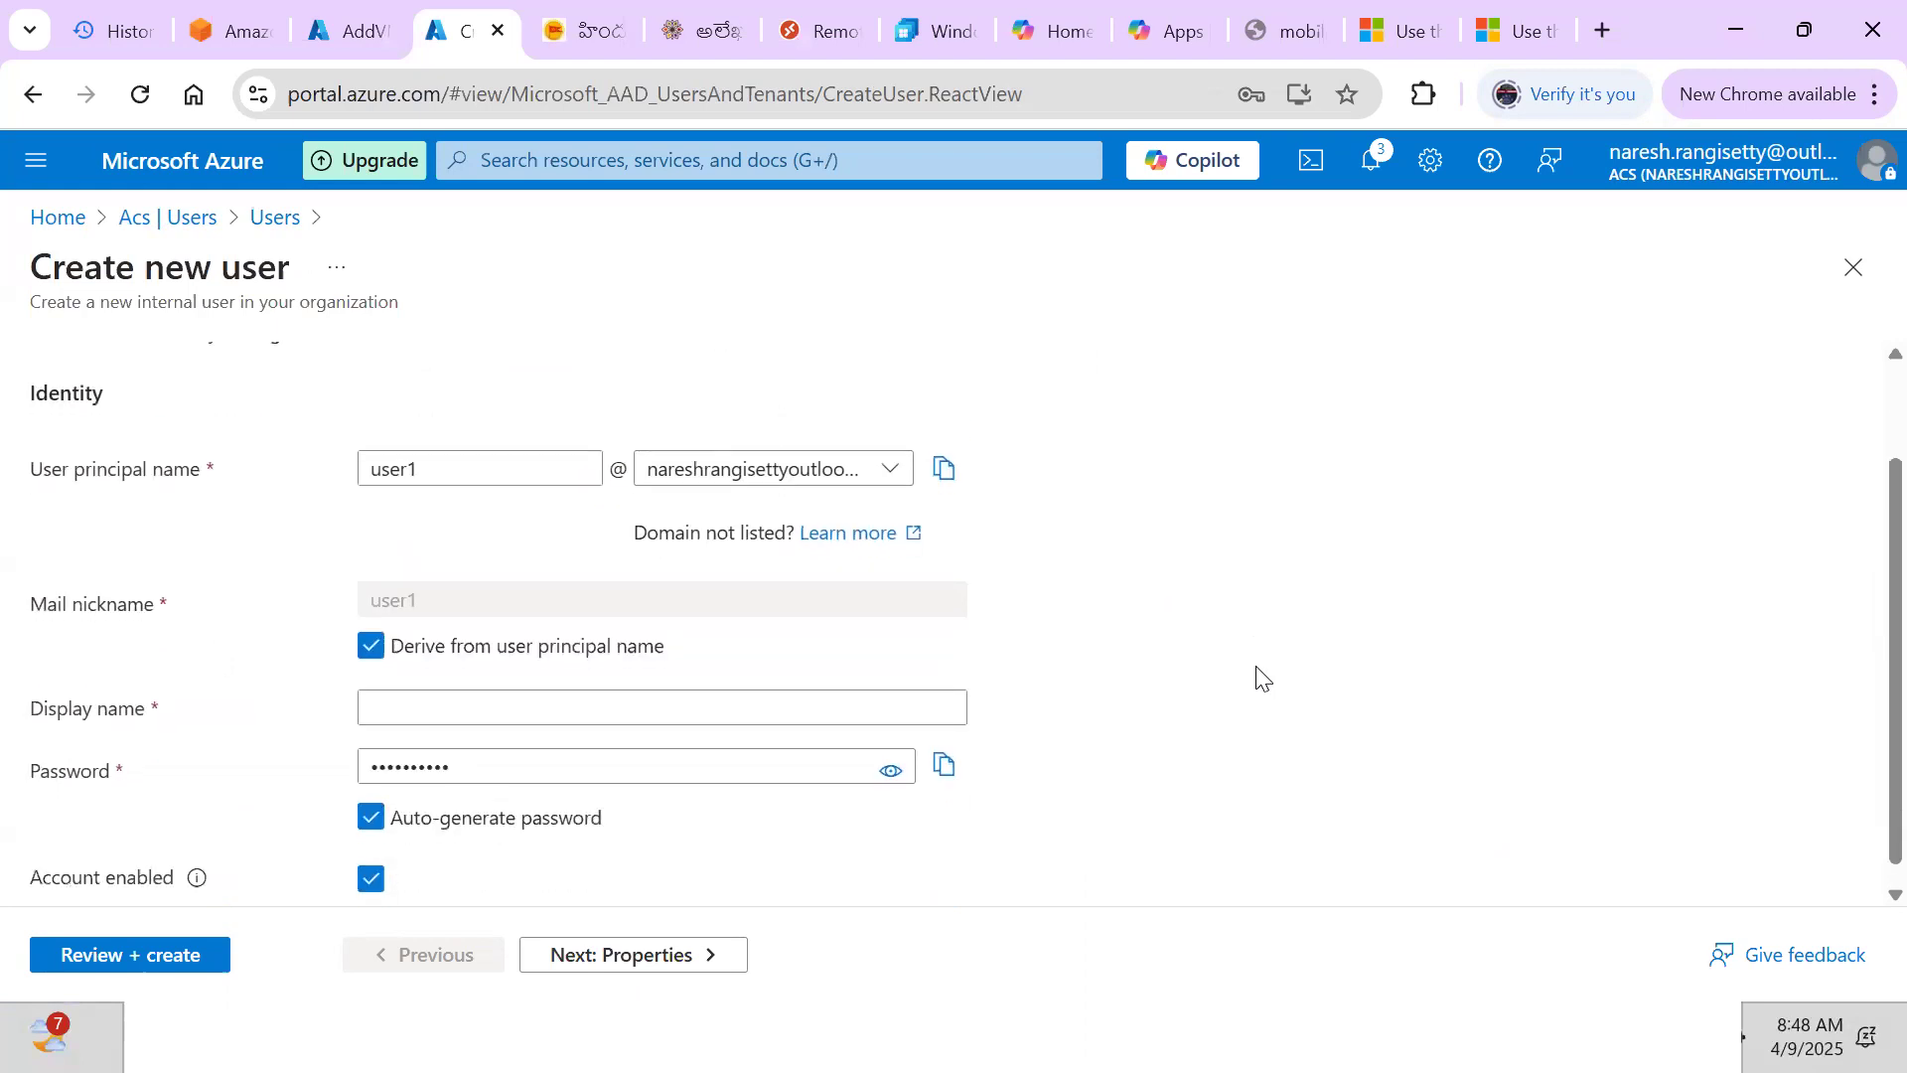
{"action": "left_click", "coordinate": [437, 695]}
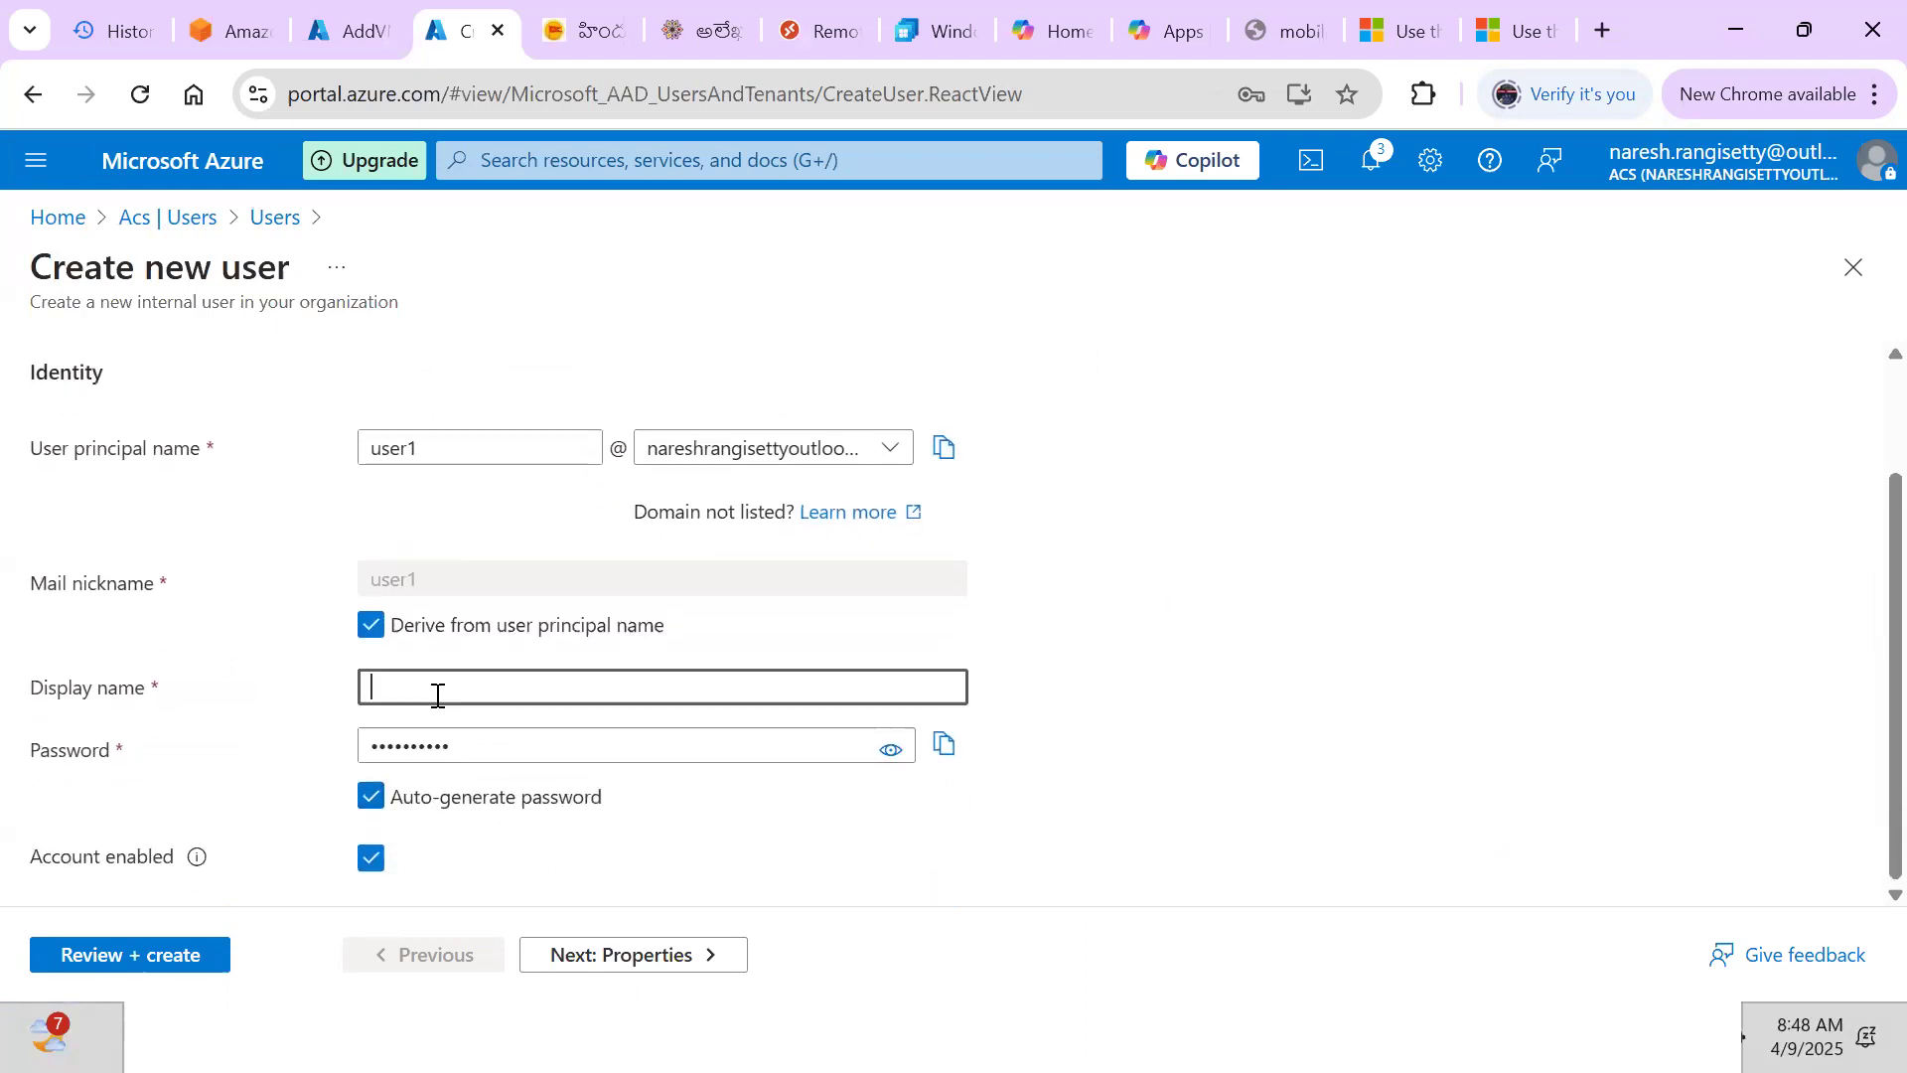
{"action": "type", "text": "user1"}
{"action": "key", "text": "Tab"}
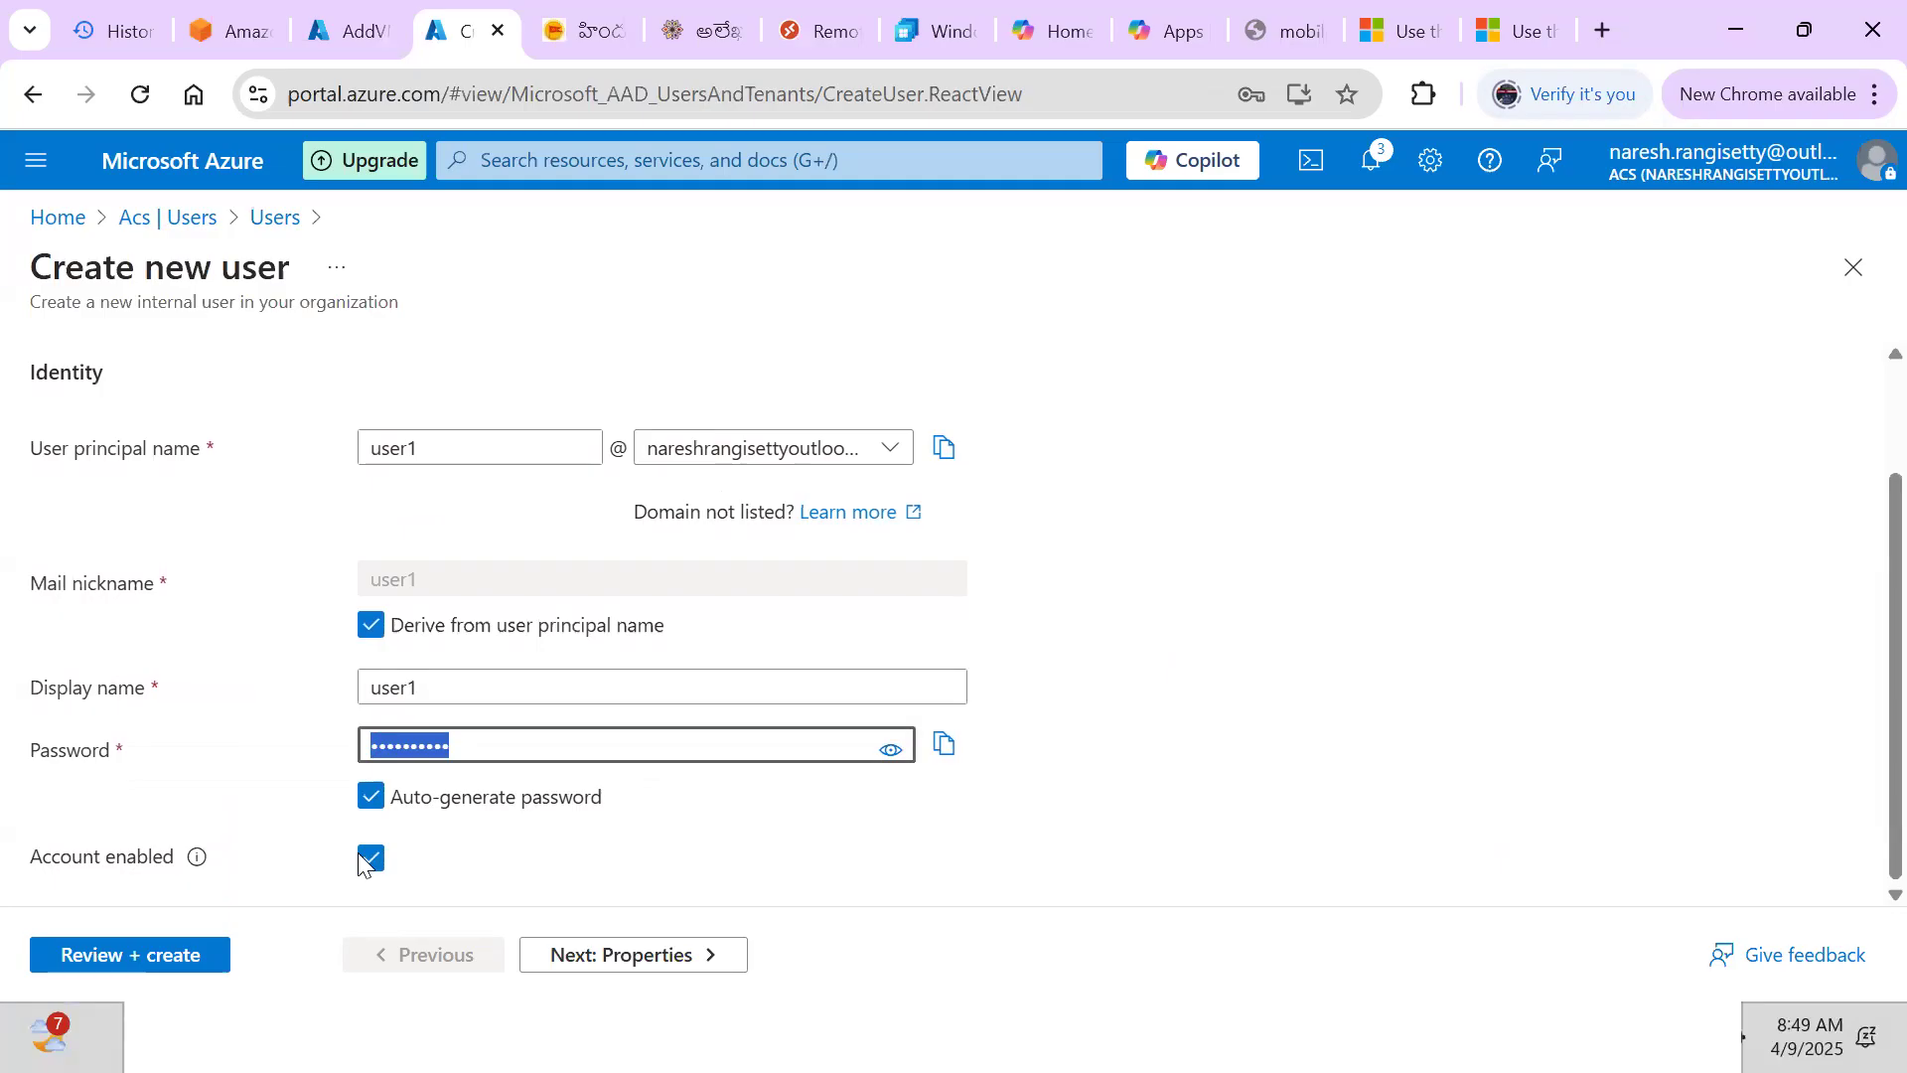
Turn off auto-generated password and enter a custom password manually
{"action": "left_click", "coordinate": [369, 797]}
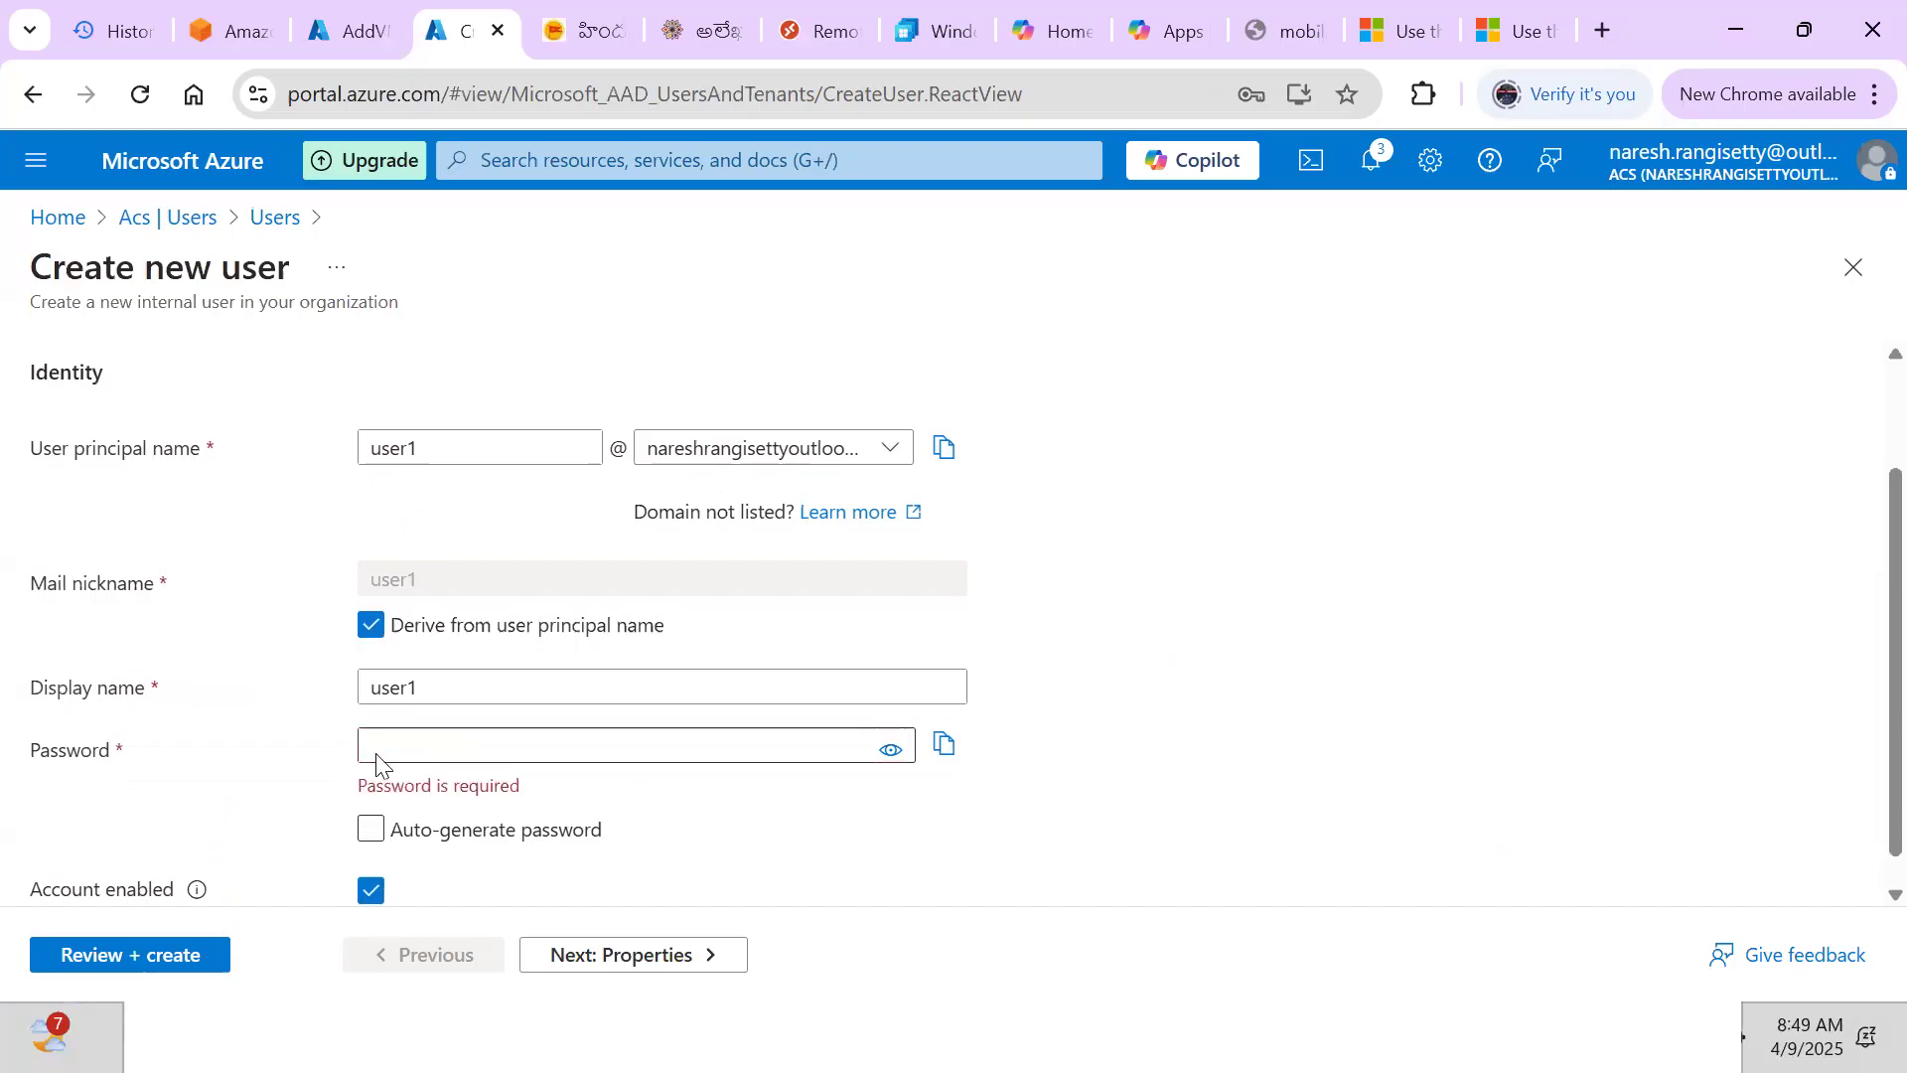
{"action": "left_click", "coordinate": [377, 751]}
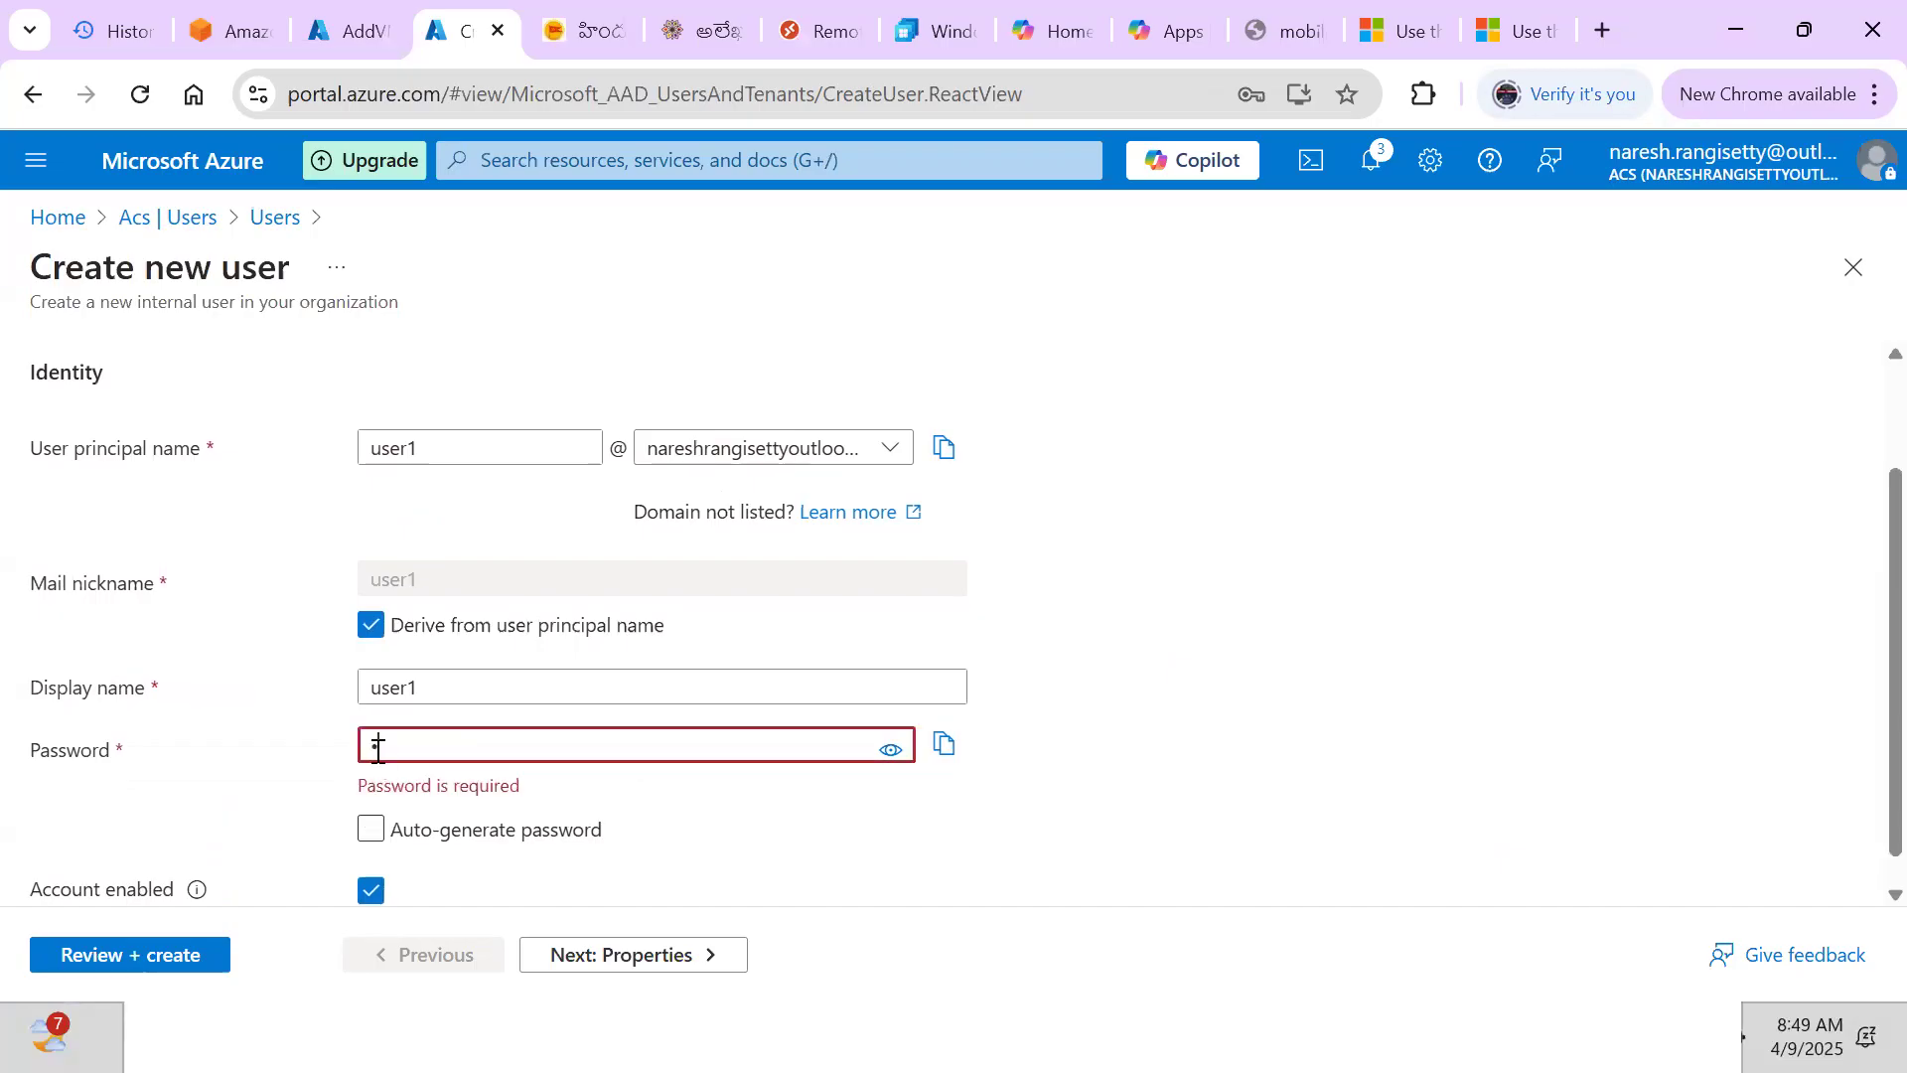
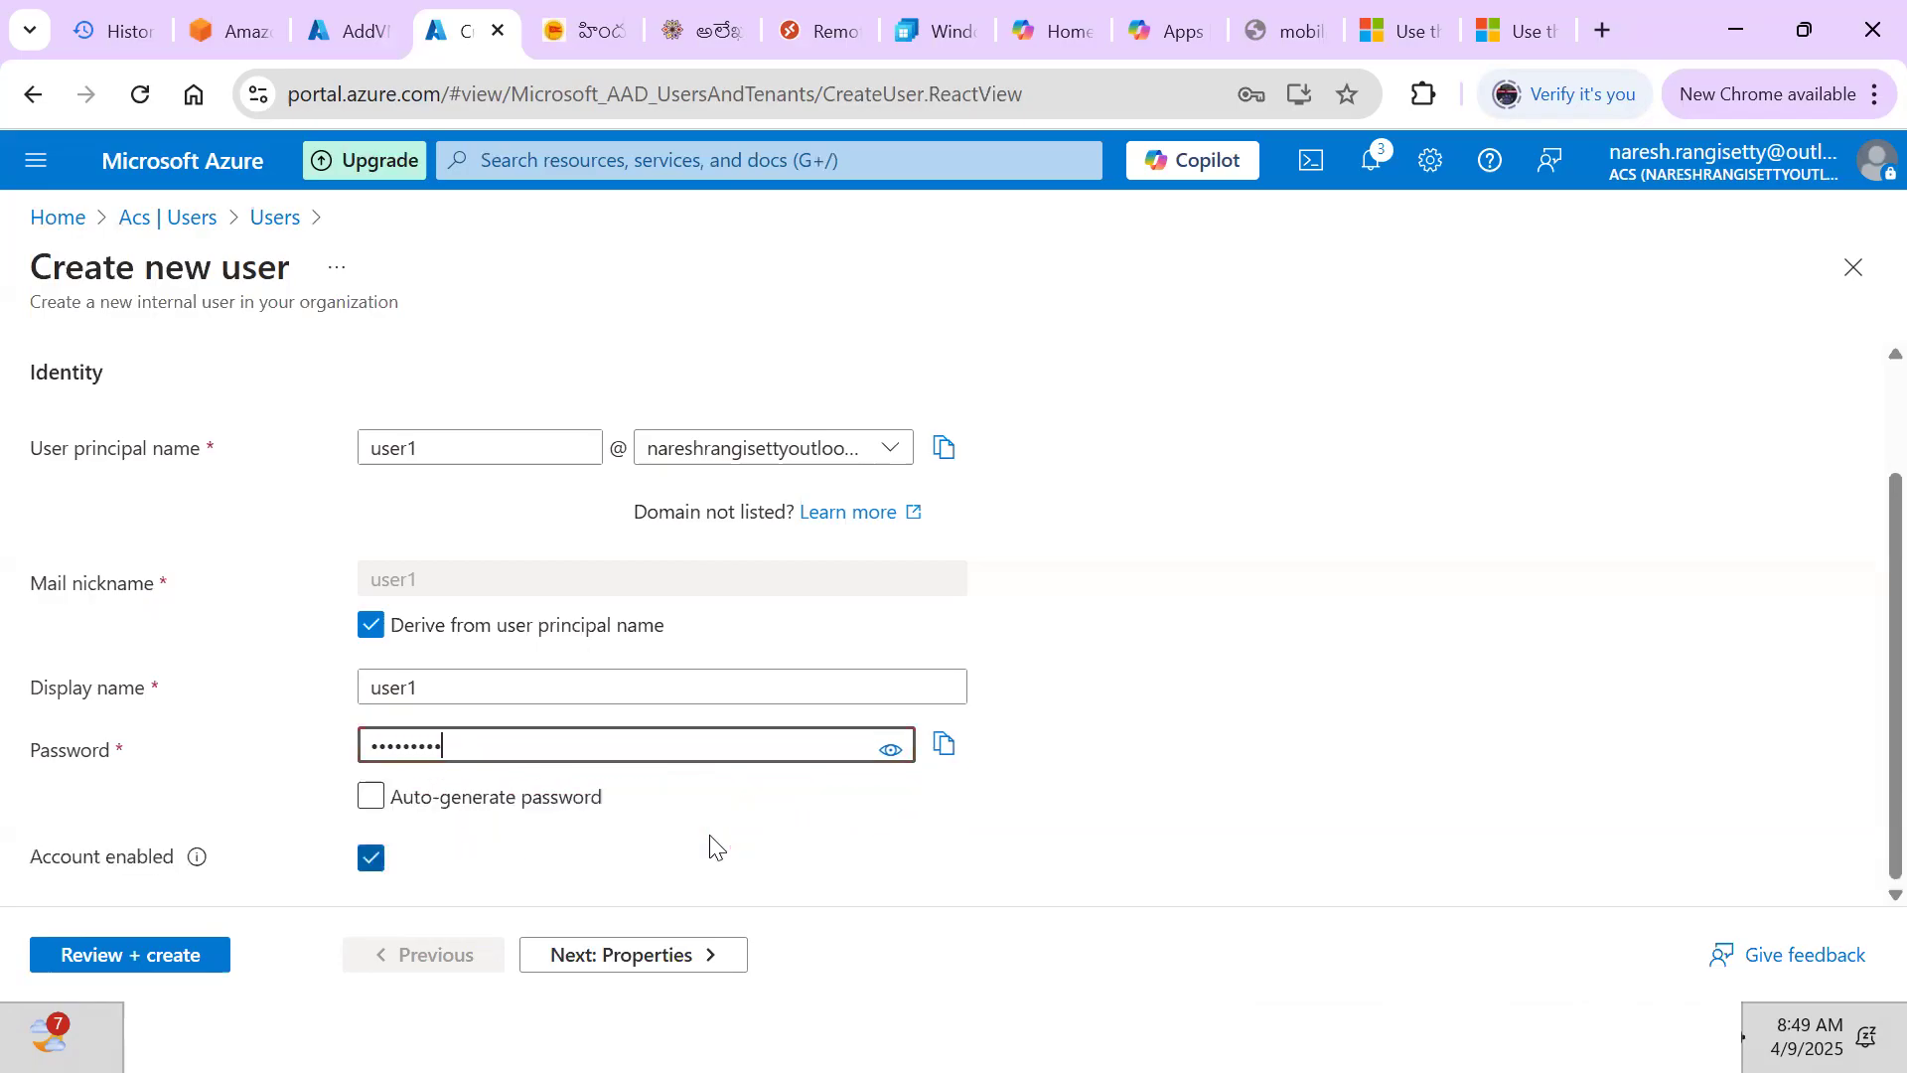
{"action": "left_click", "coordinate": [1309, 790]}
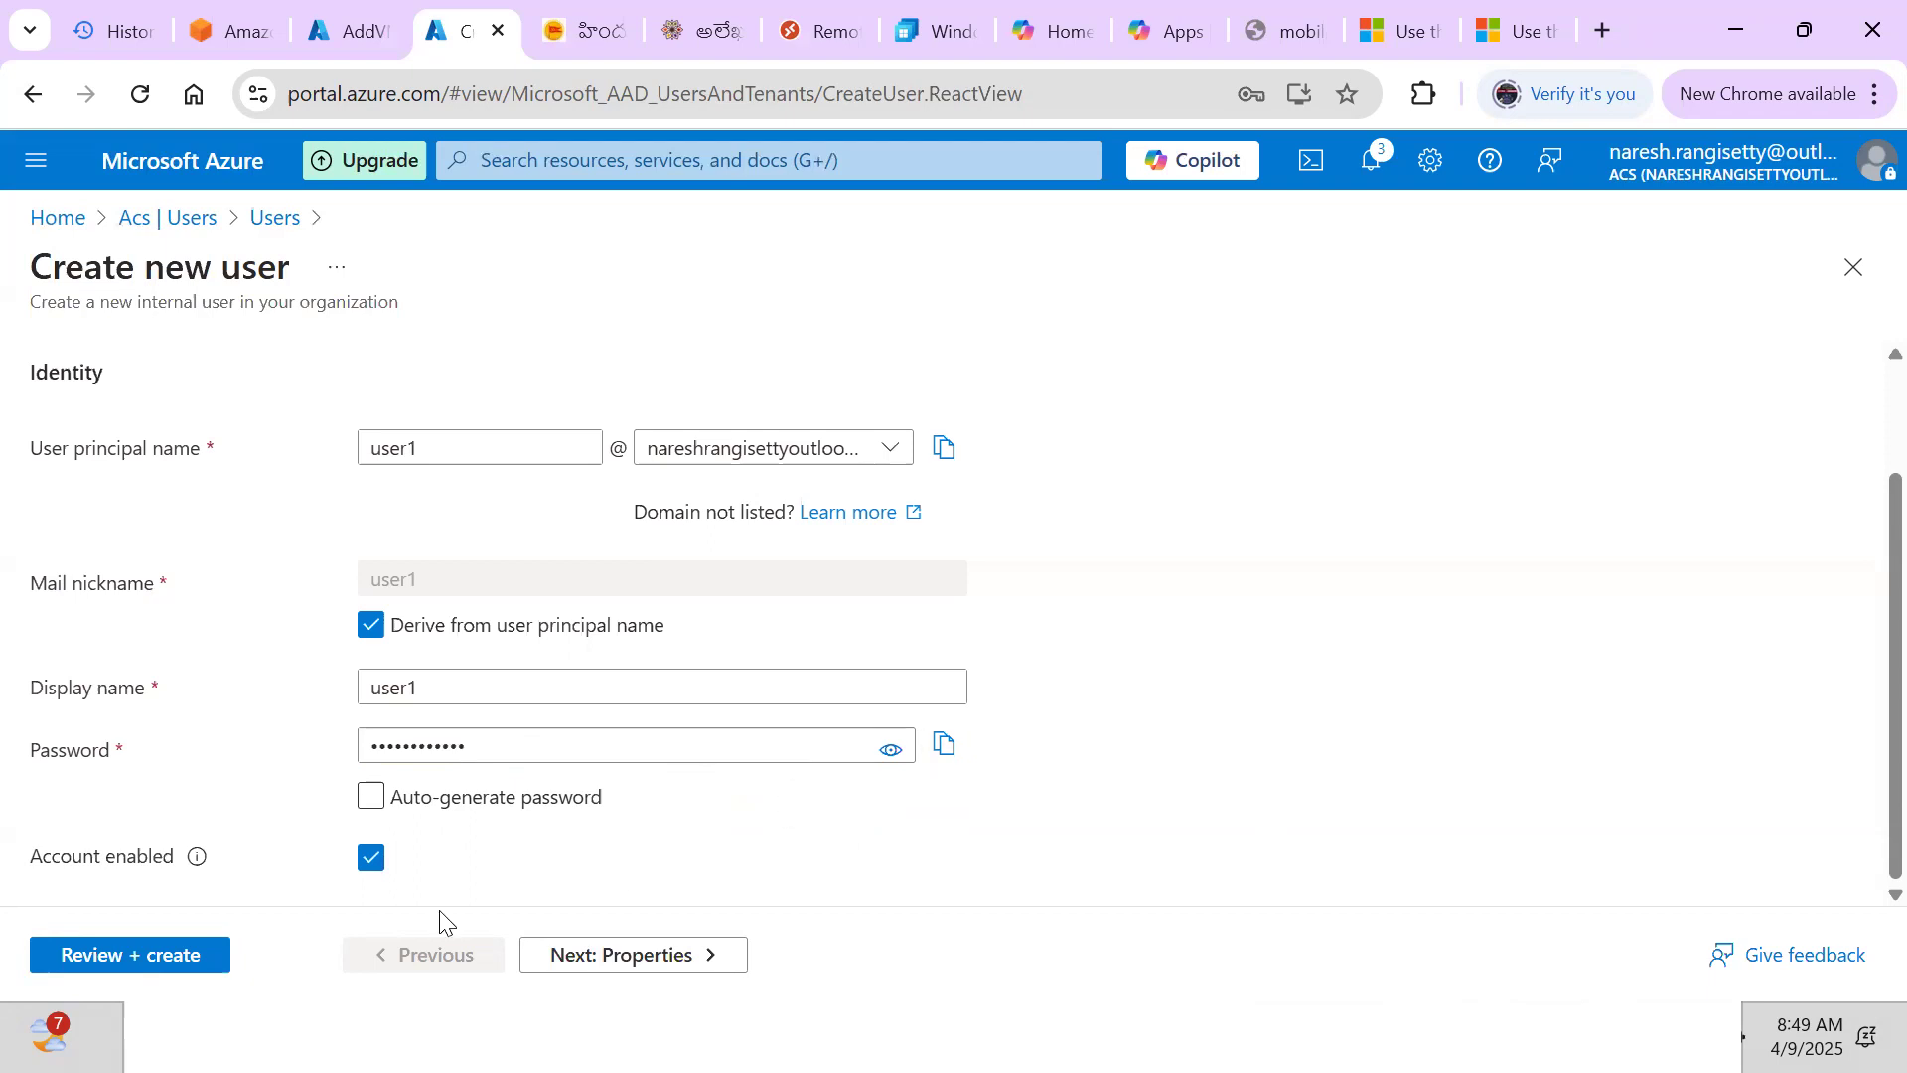
Create user1 through Properties, Assignments and Review, refresh the users list, and copy its principal name
{"action": "left_click", "coordinate": [634, 955]}
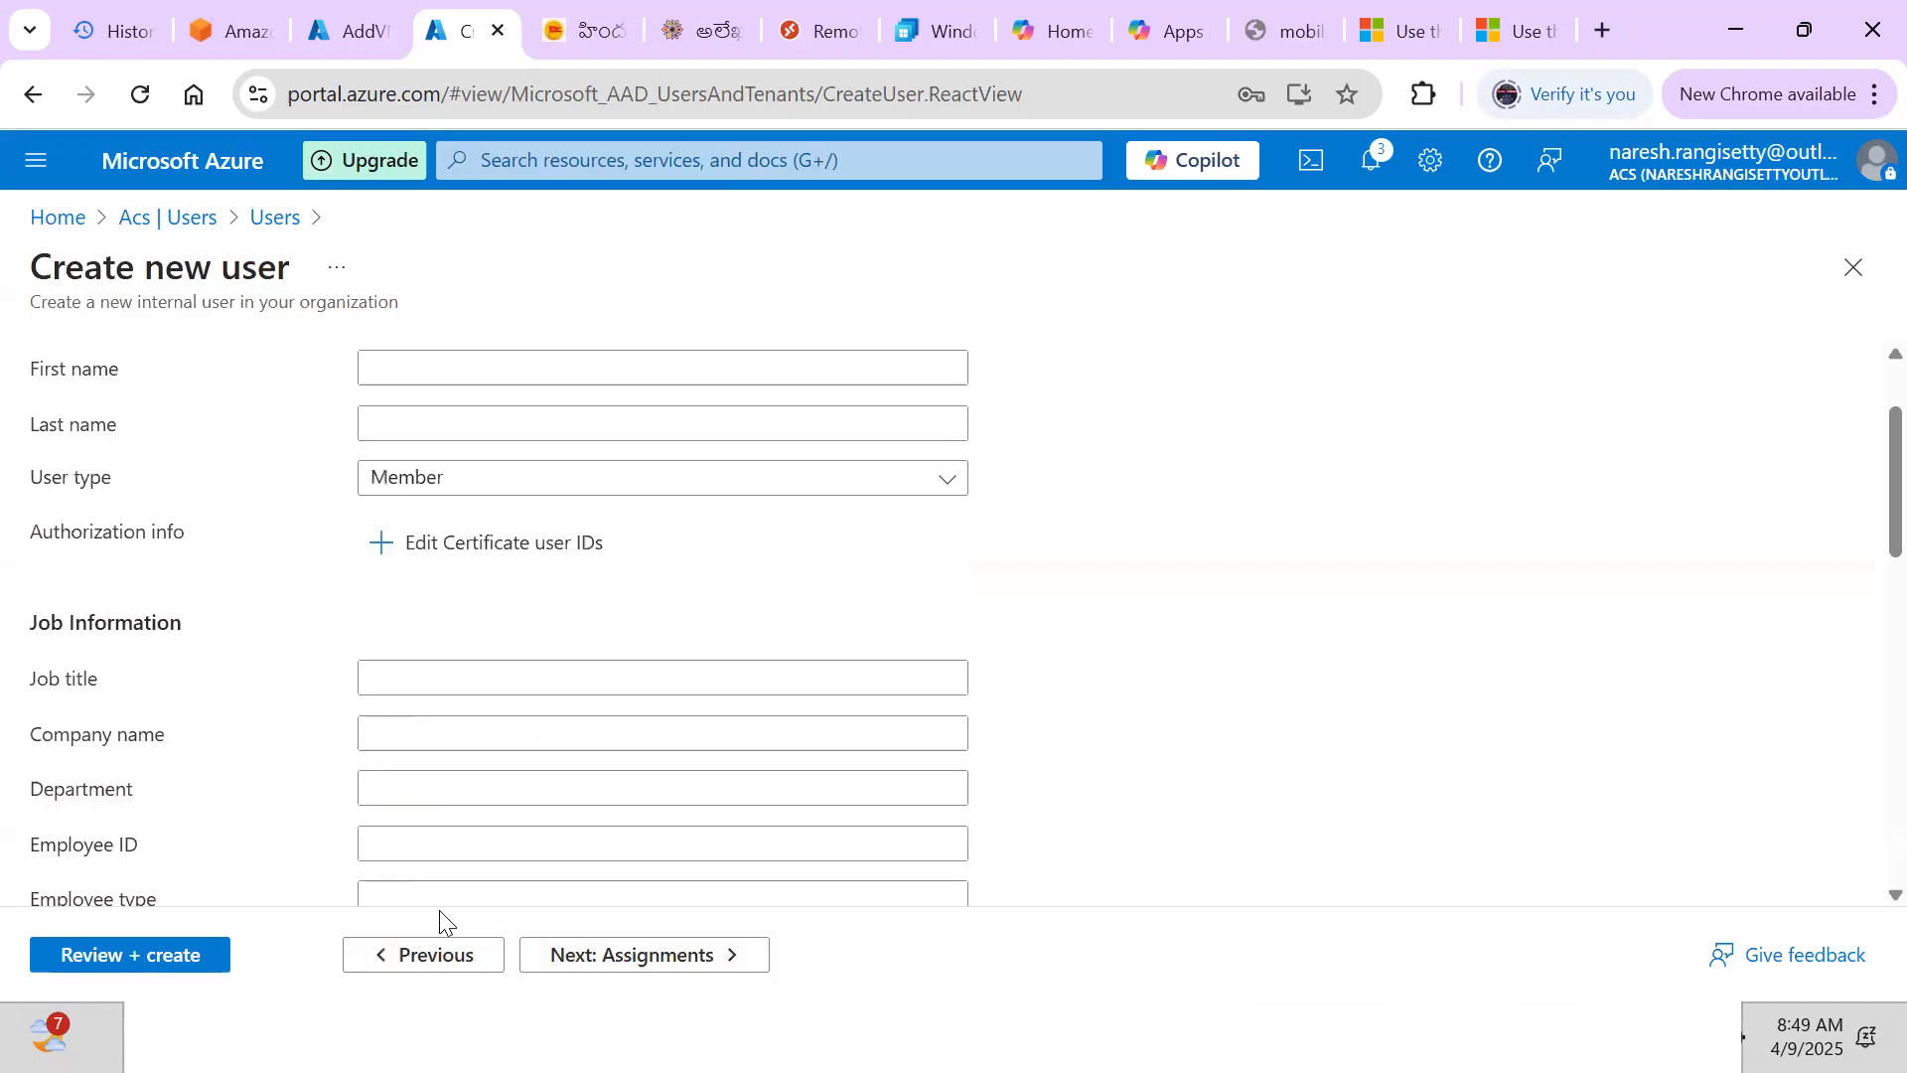
{"action": "left_click", "coordinate": [644, 955]}
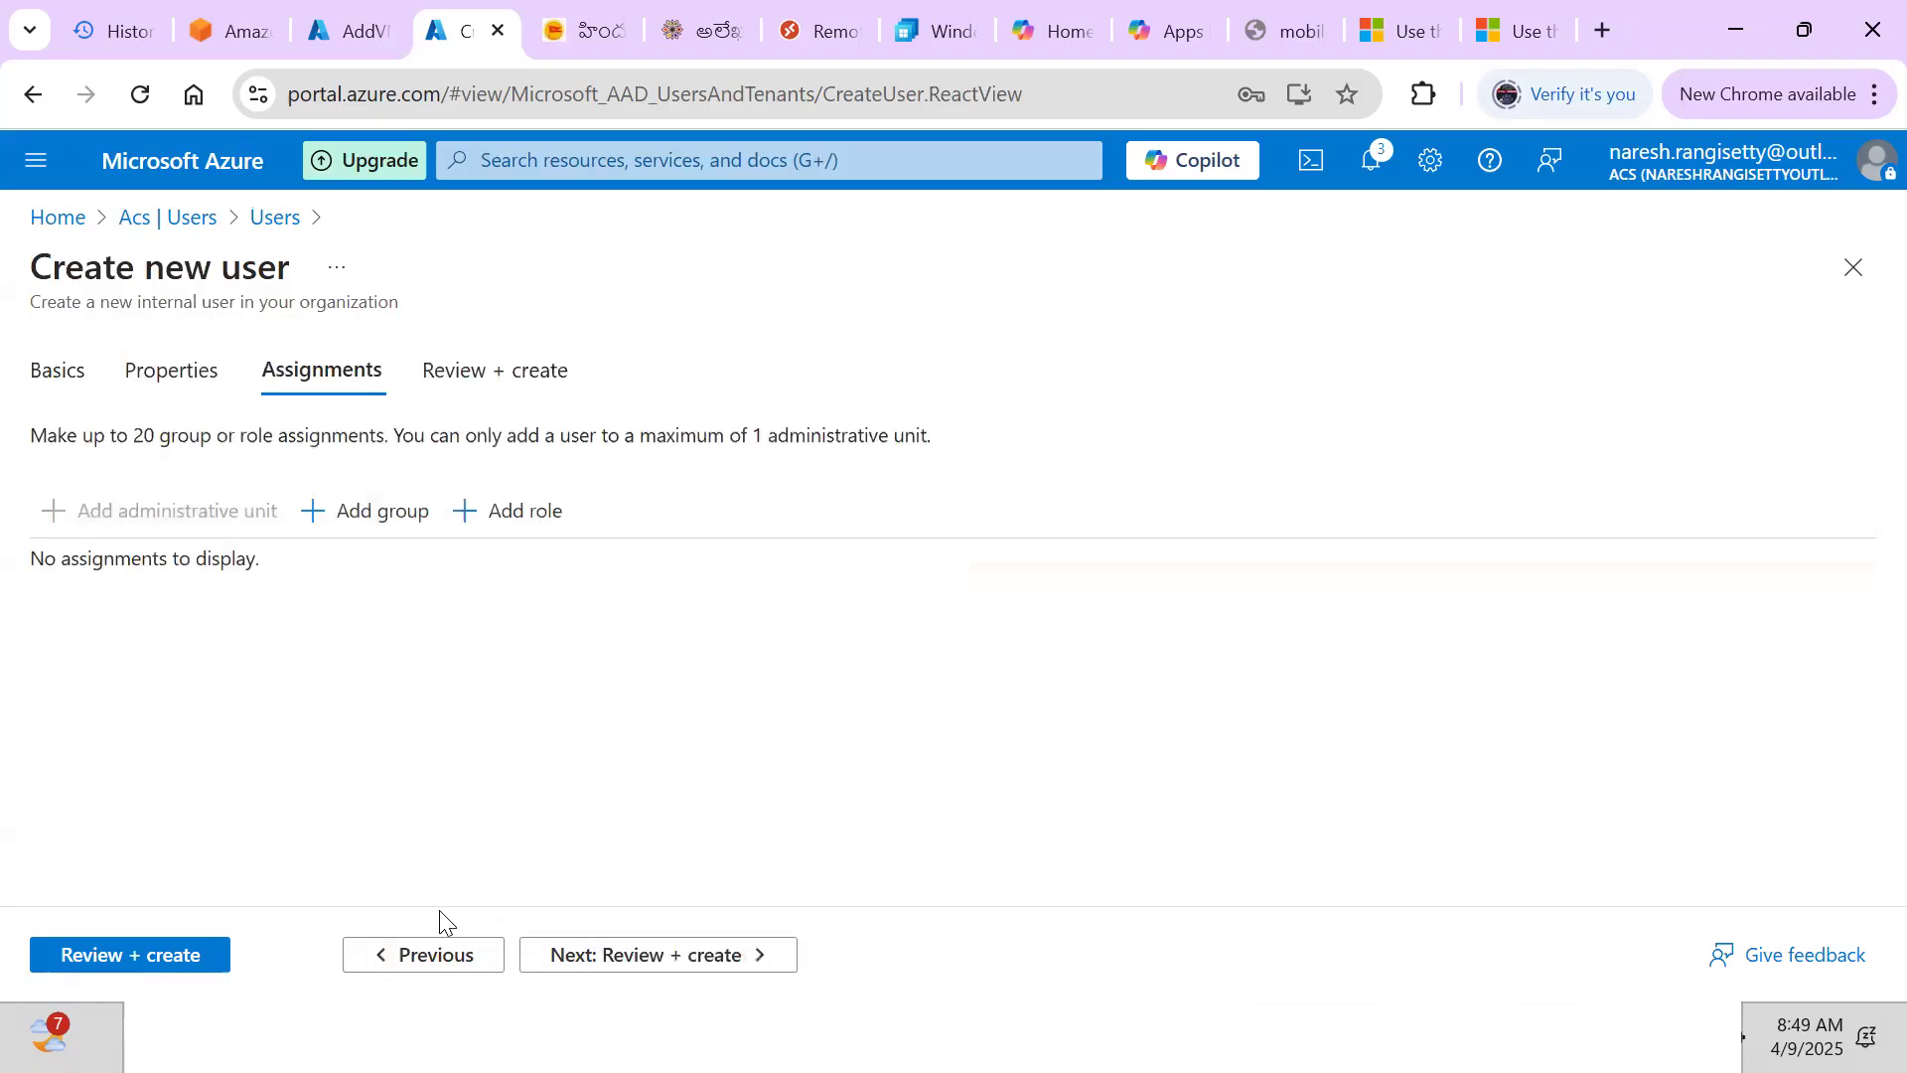
{"action": "left_click", "coordinate": [163, 959]}
{"action": "left_click", "coordinate": [110, 956]}
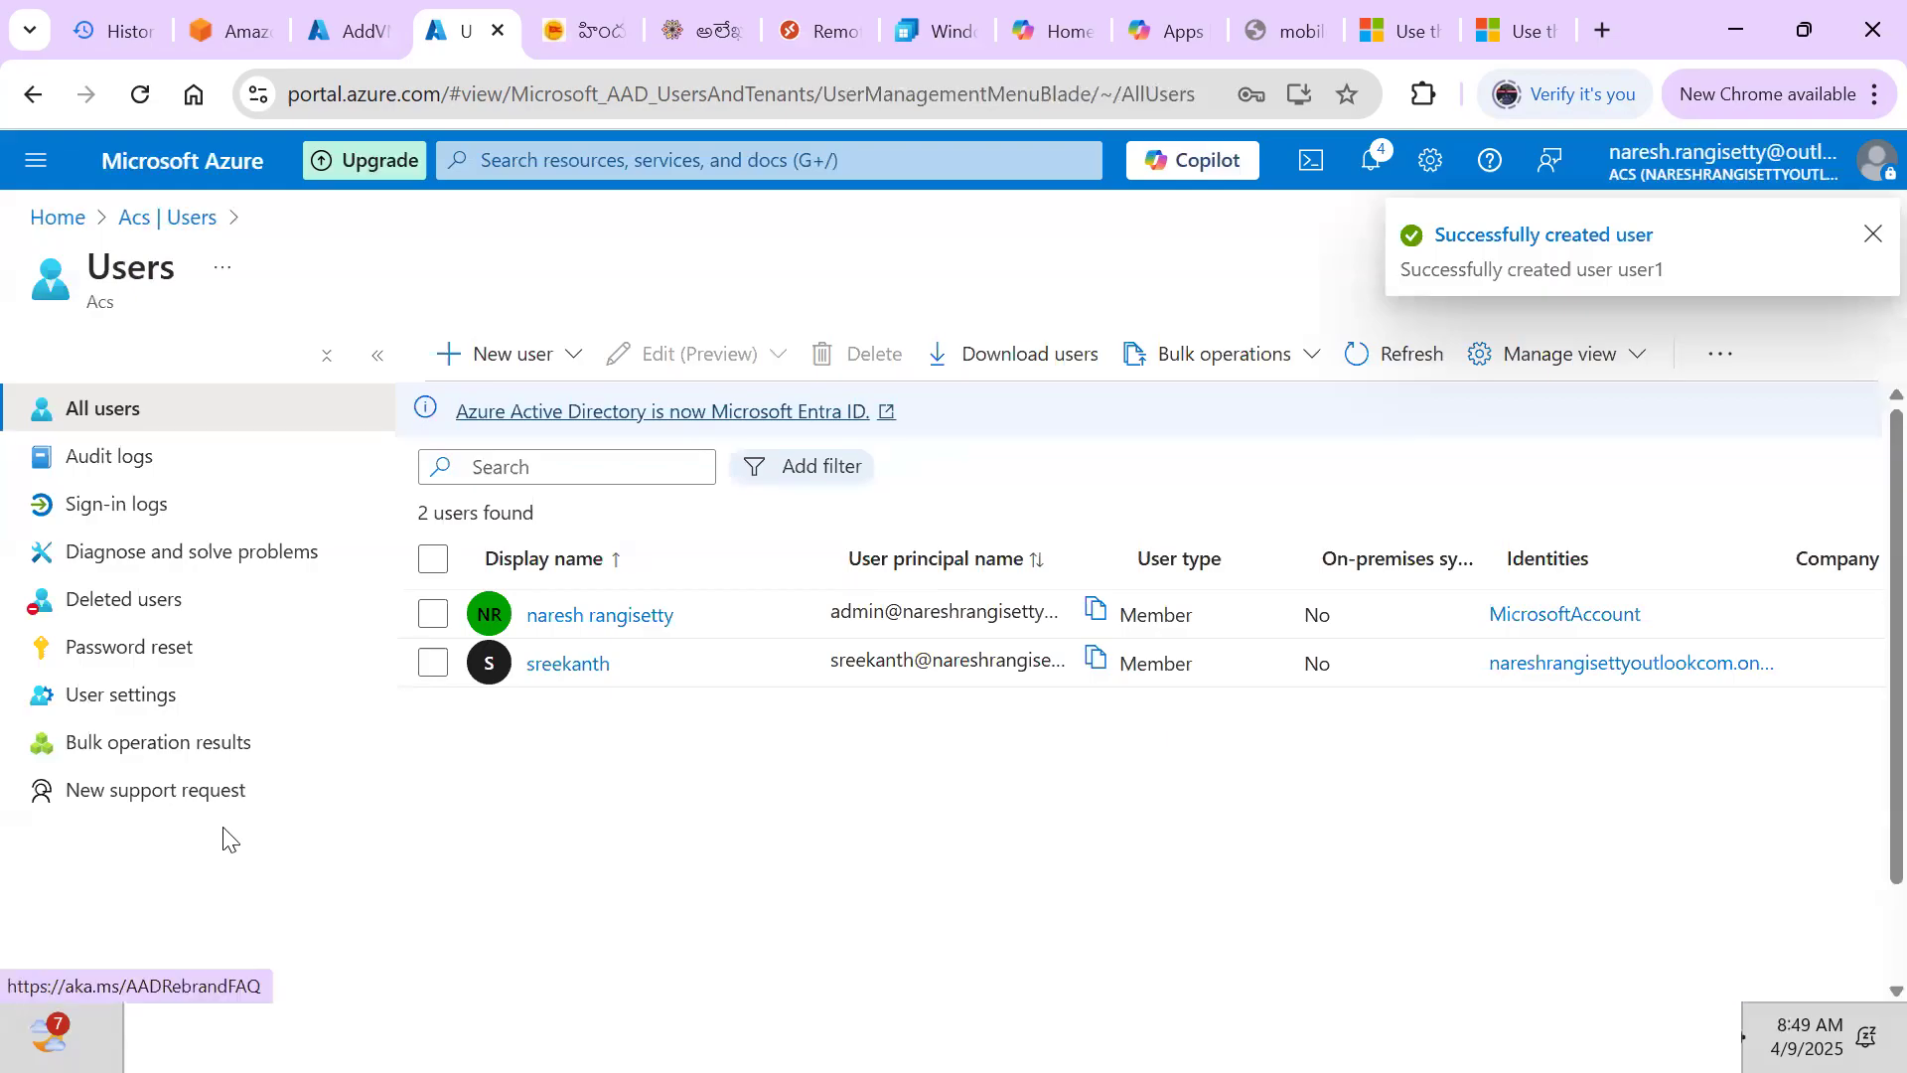
{"action": "left_click", "coordinate": [1396, 353]}
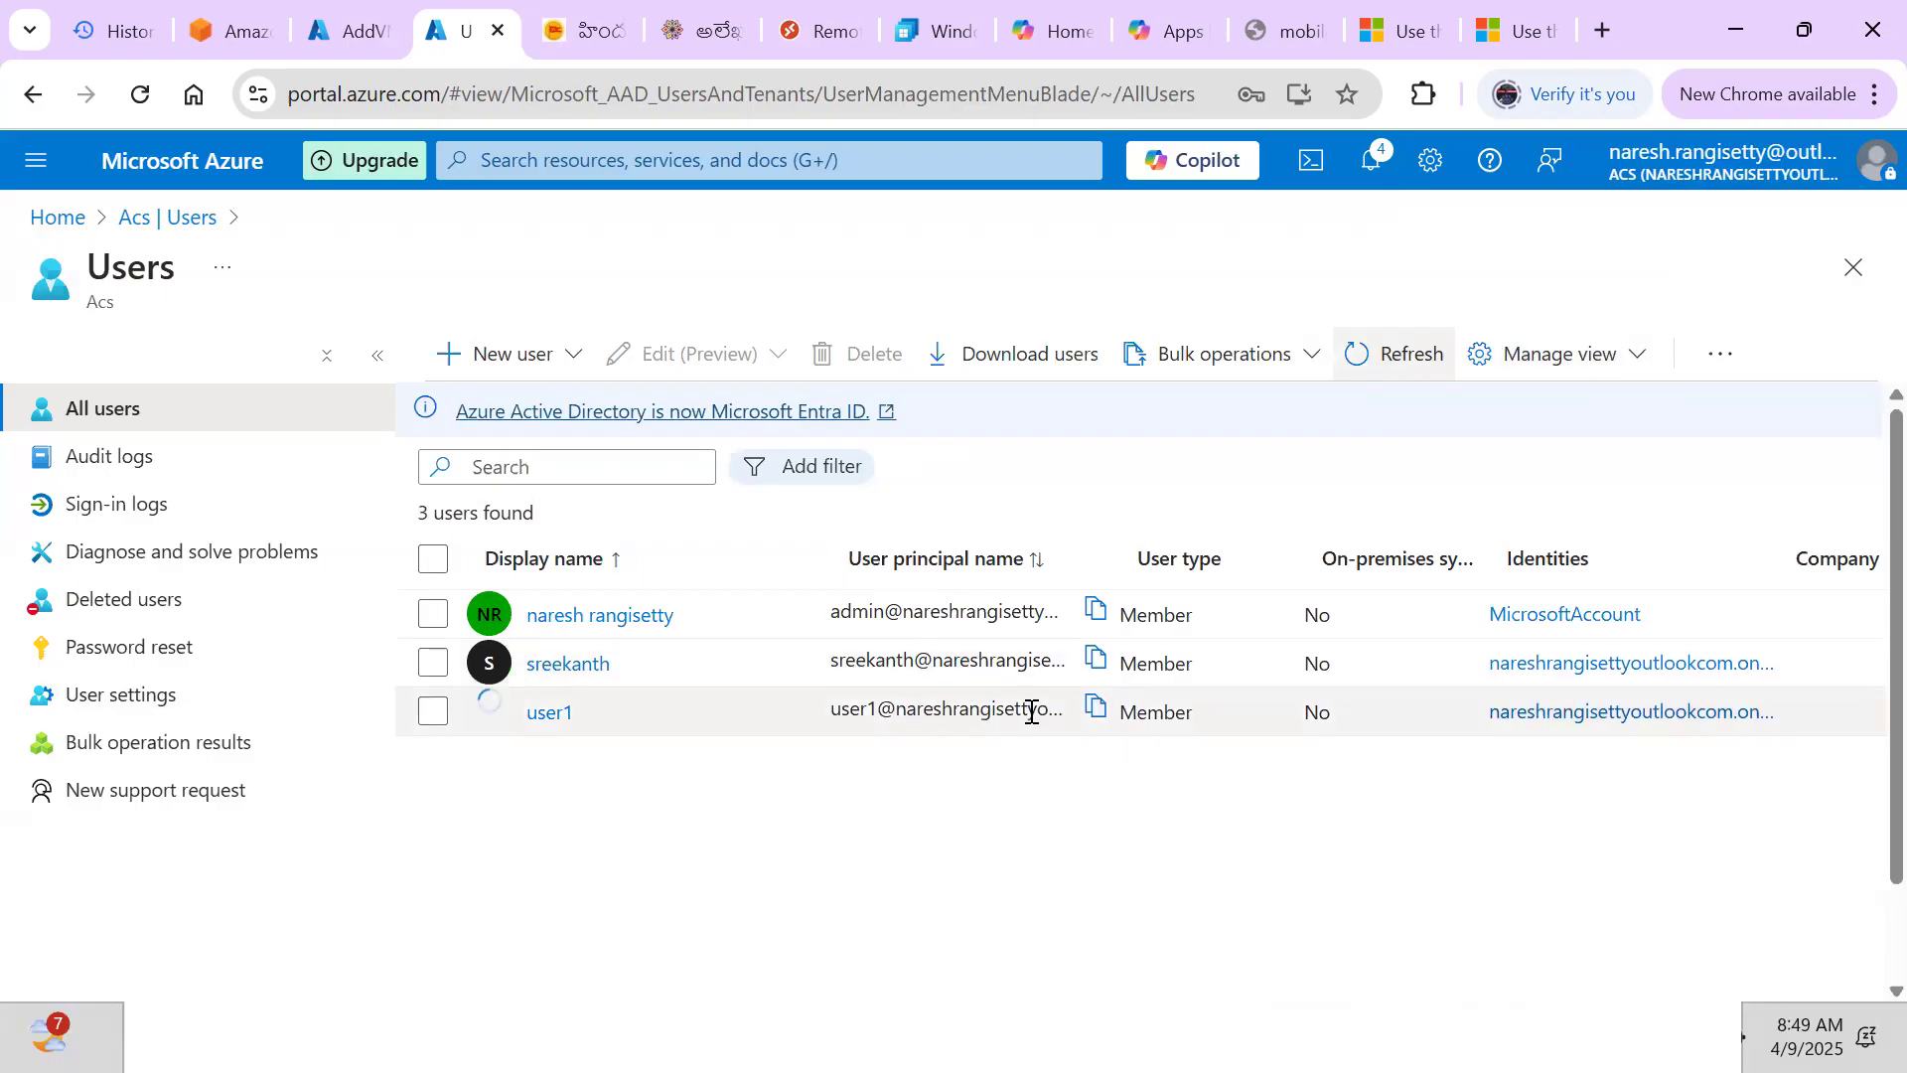
{"action": "left_click", "coordinate": [1097, 713]}
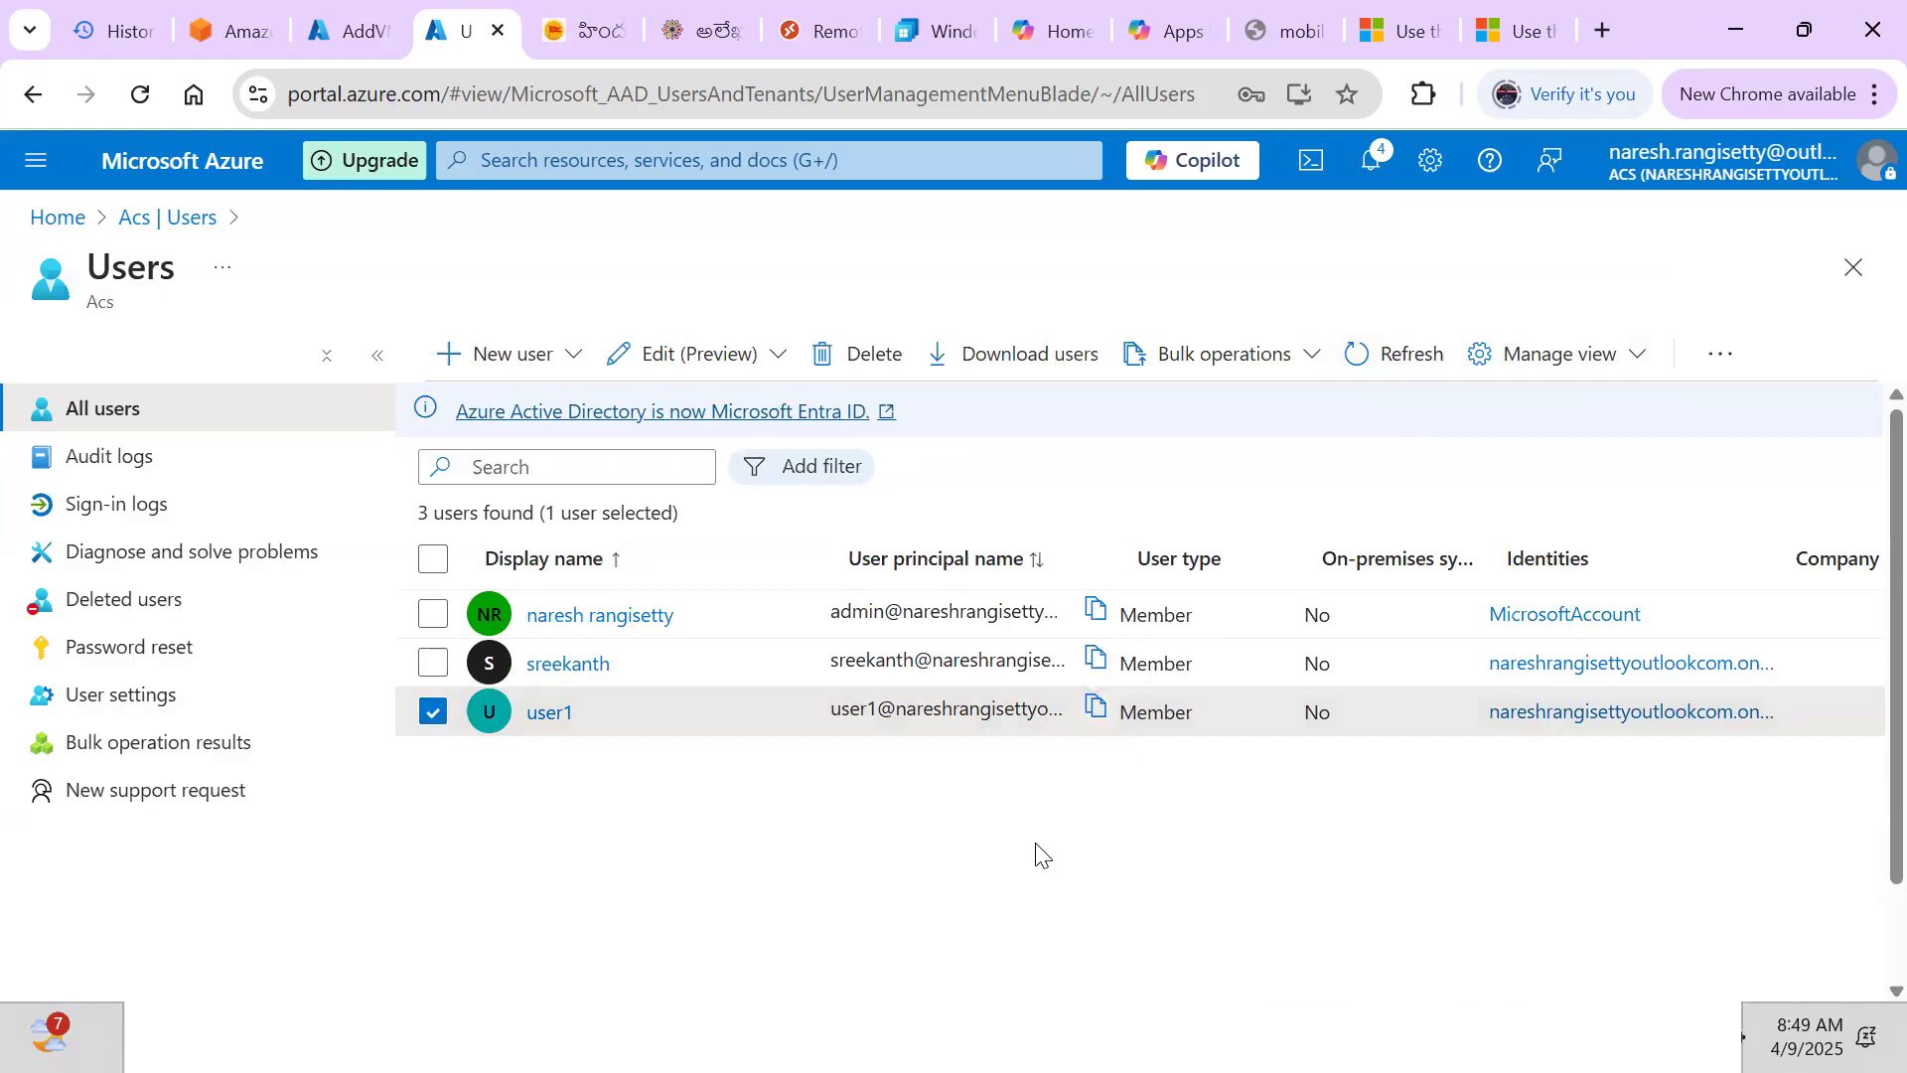
Launch Notepad and paste user1's copied user principal name into a new note
{"action": "key", "text": "super+r"}
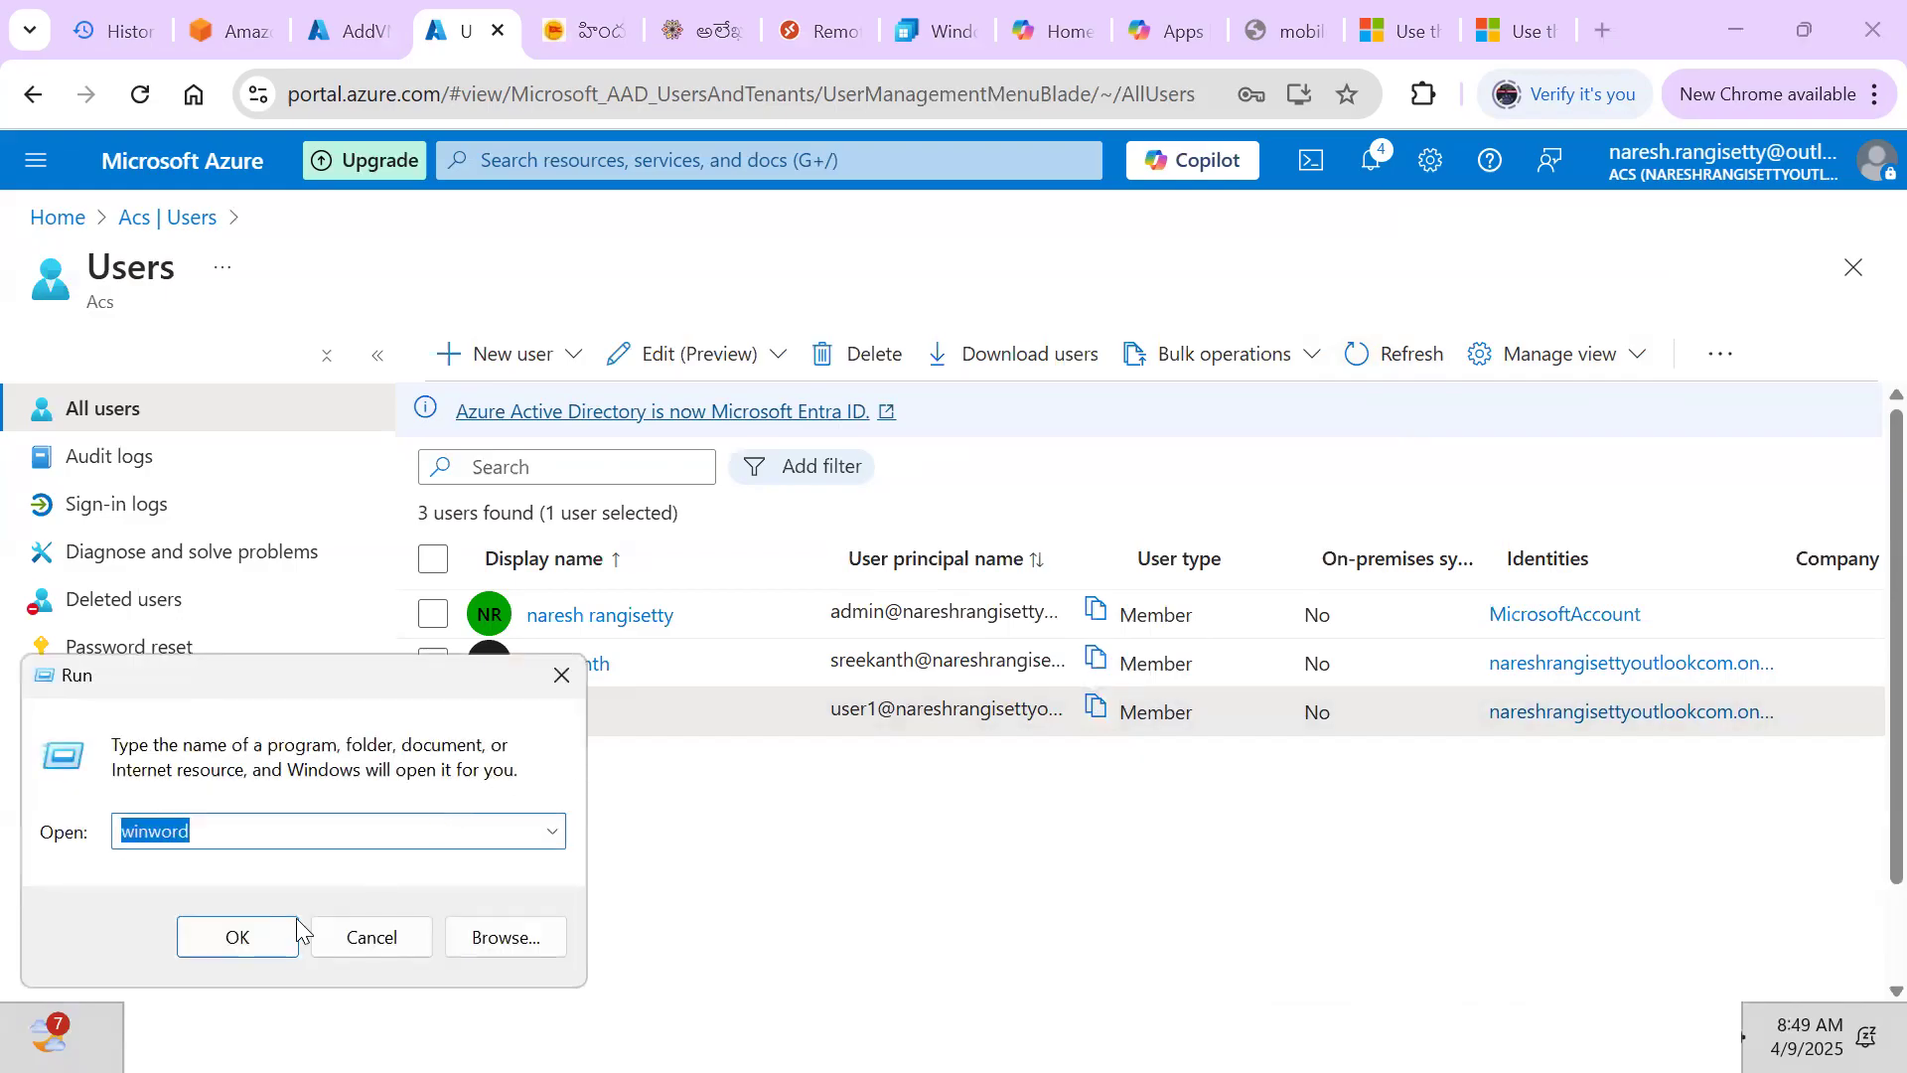
{"action": "type", "text": "notepad"}
{"action": "key", "text": "Return"}
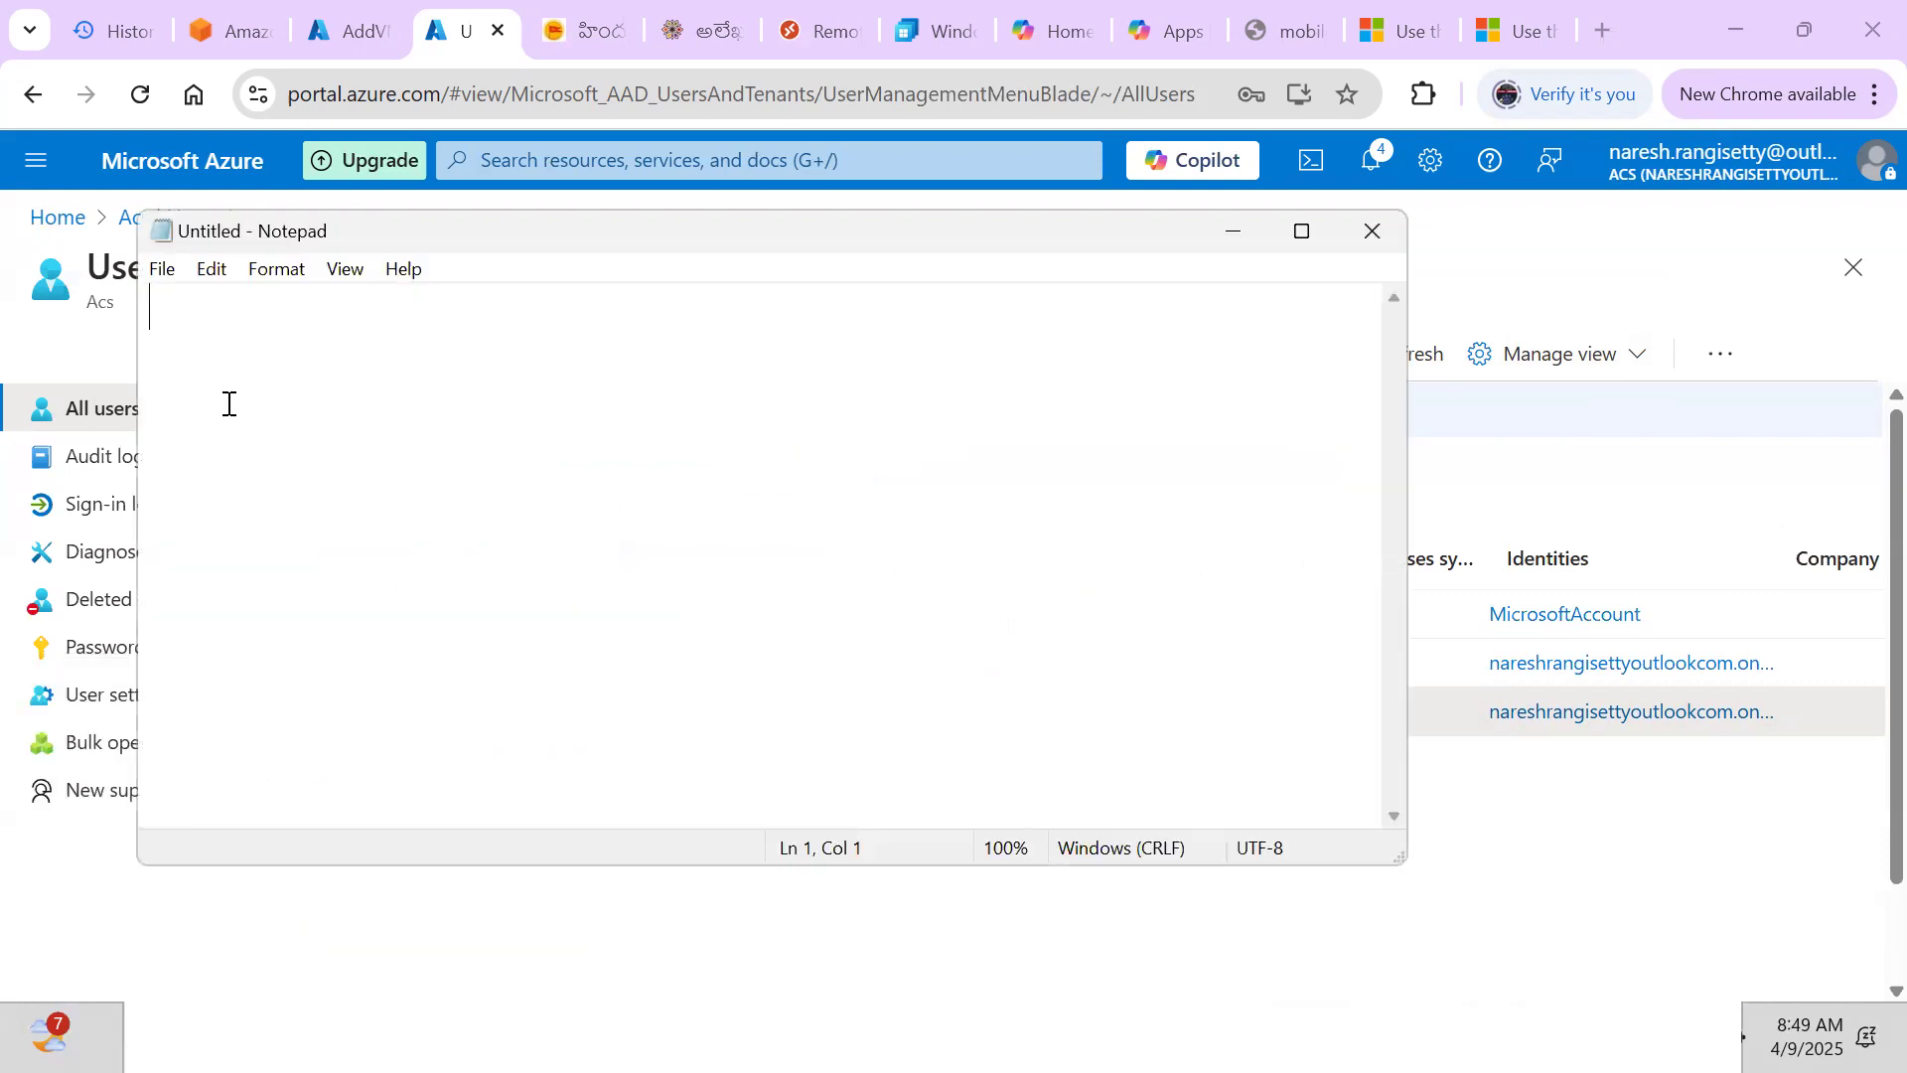
{"action": "key", "text": "alt+Tab"}
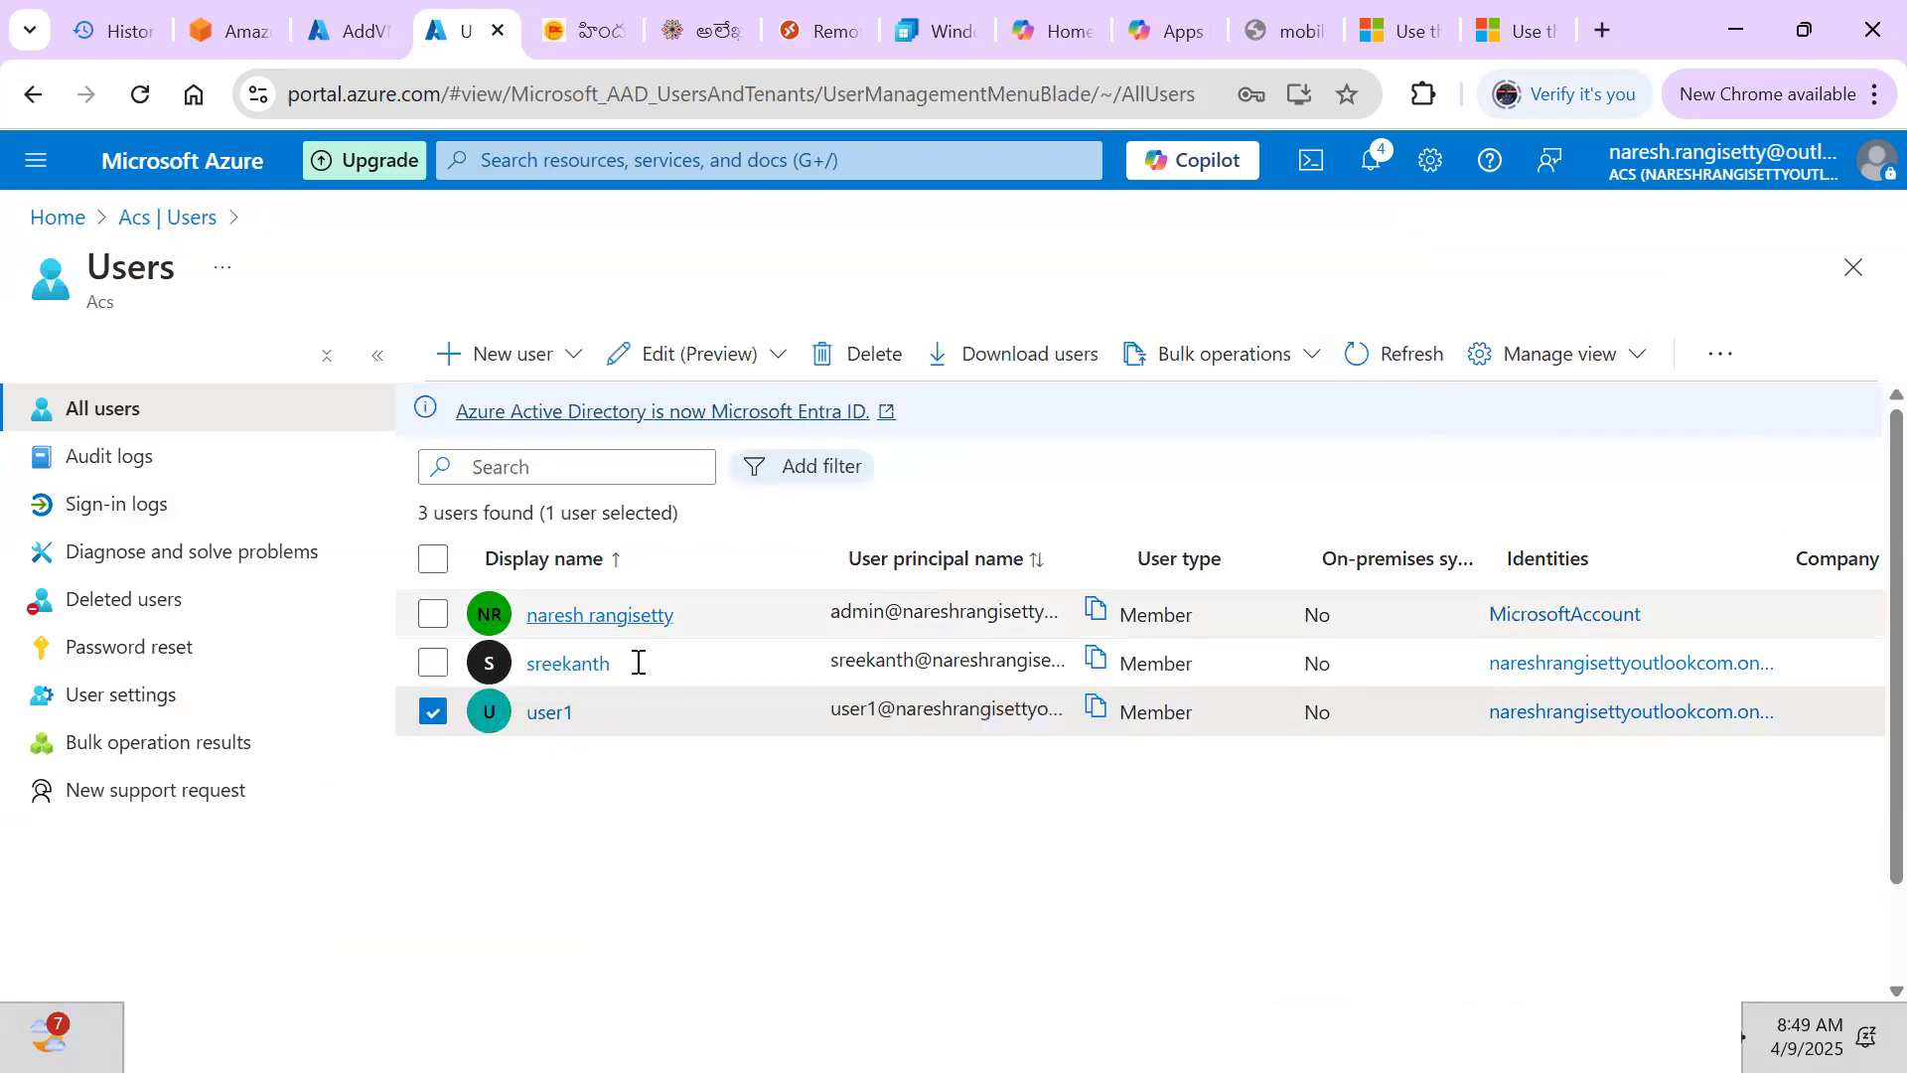
{"action": "left_click", "coordinate": [1099, 711]}
{"action": "key", "text": "alt+Tab"}
{"action": "key", "text": "ctrl+v"}
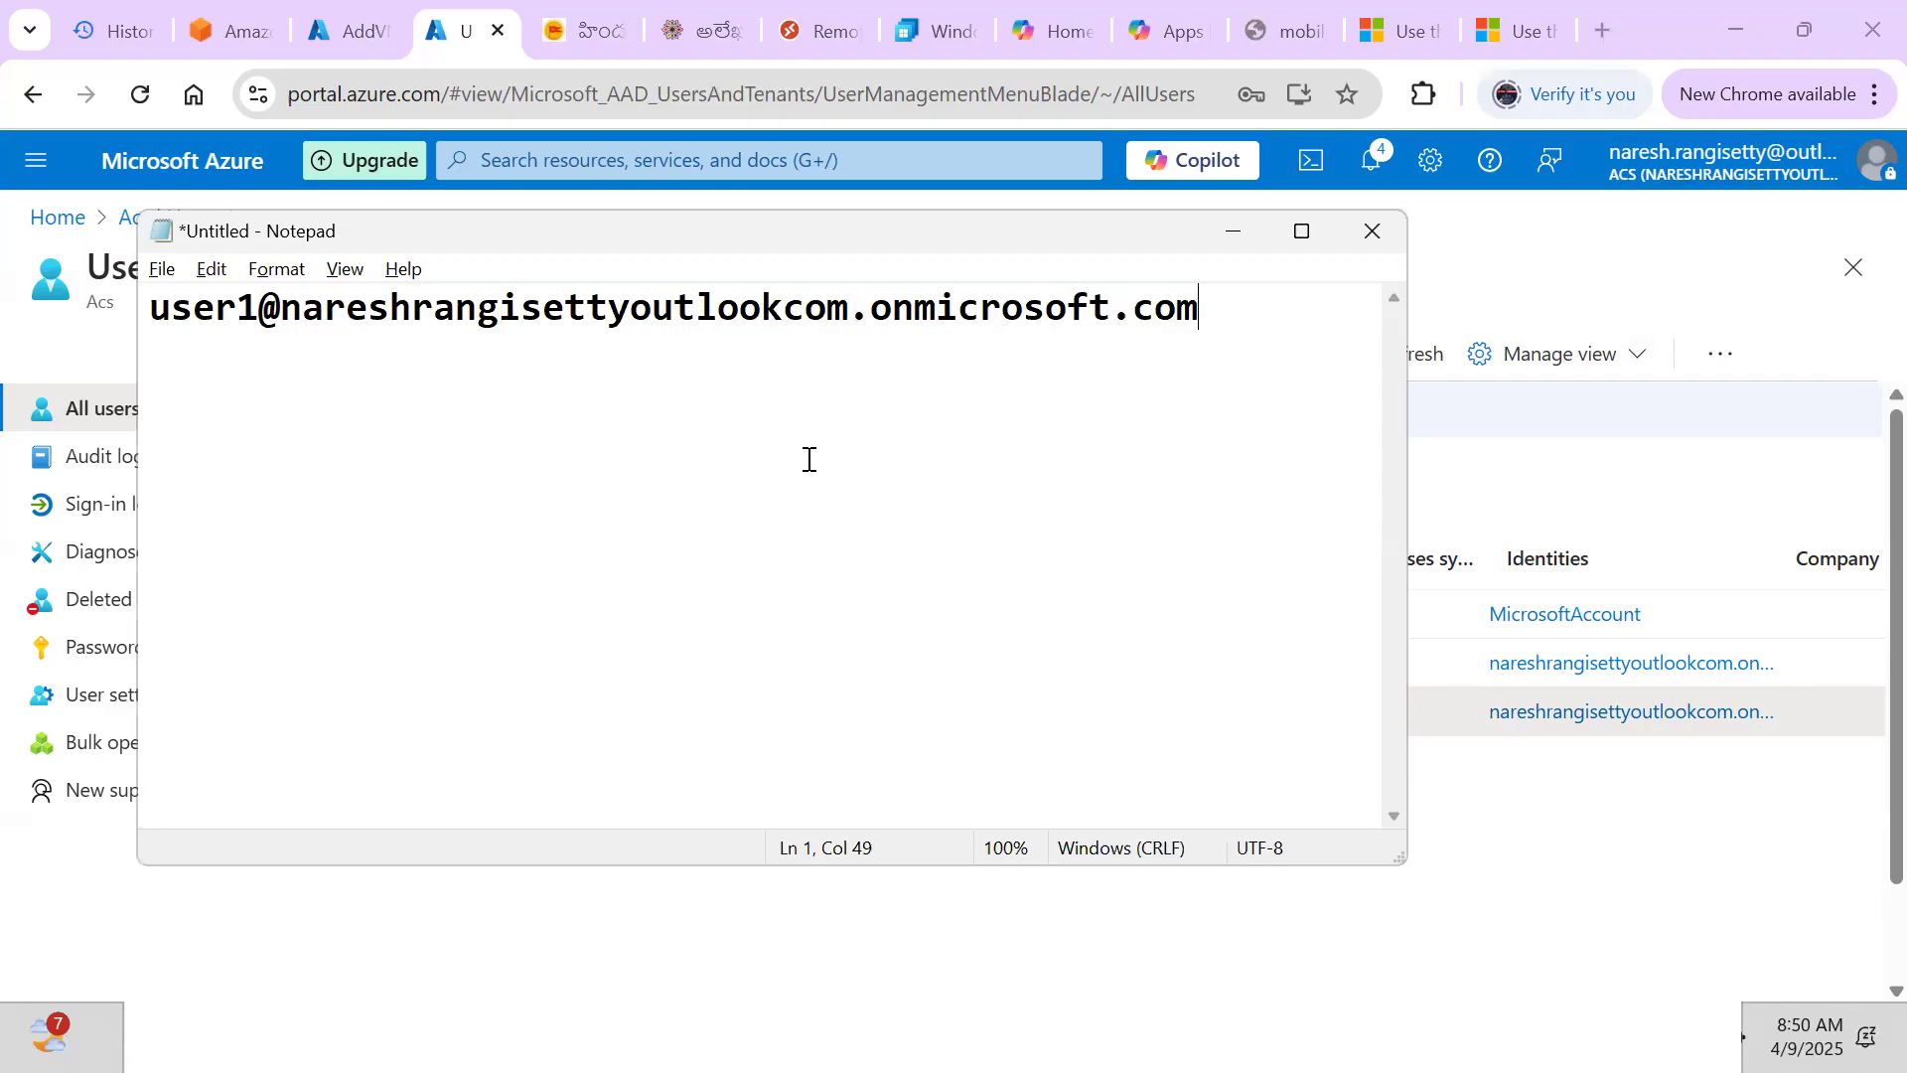
Minimize Notepad and switch to the AddVMsToHostPool deployment tab in Chrome
{"action": "left_click", "coordinate": [1246, 239]}
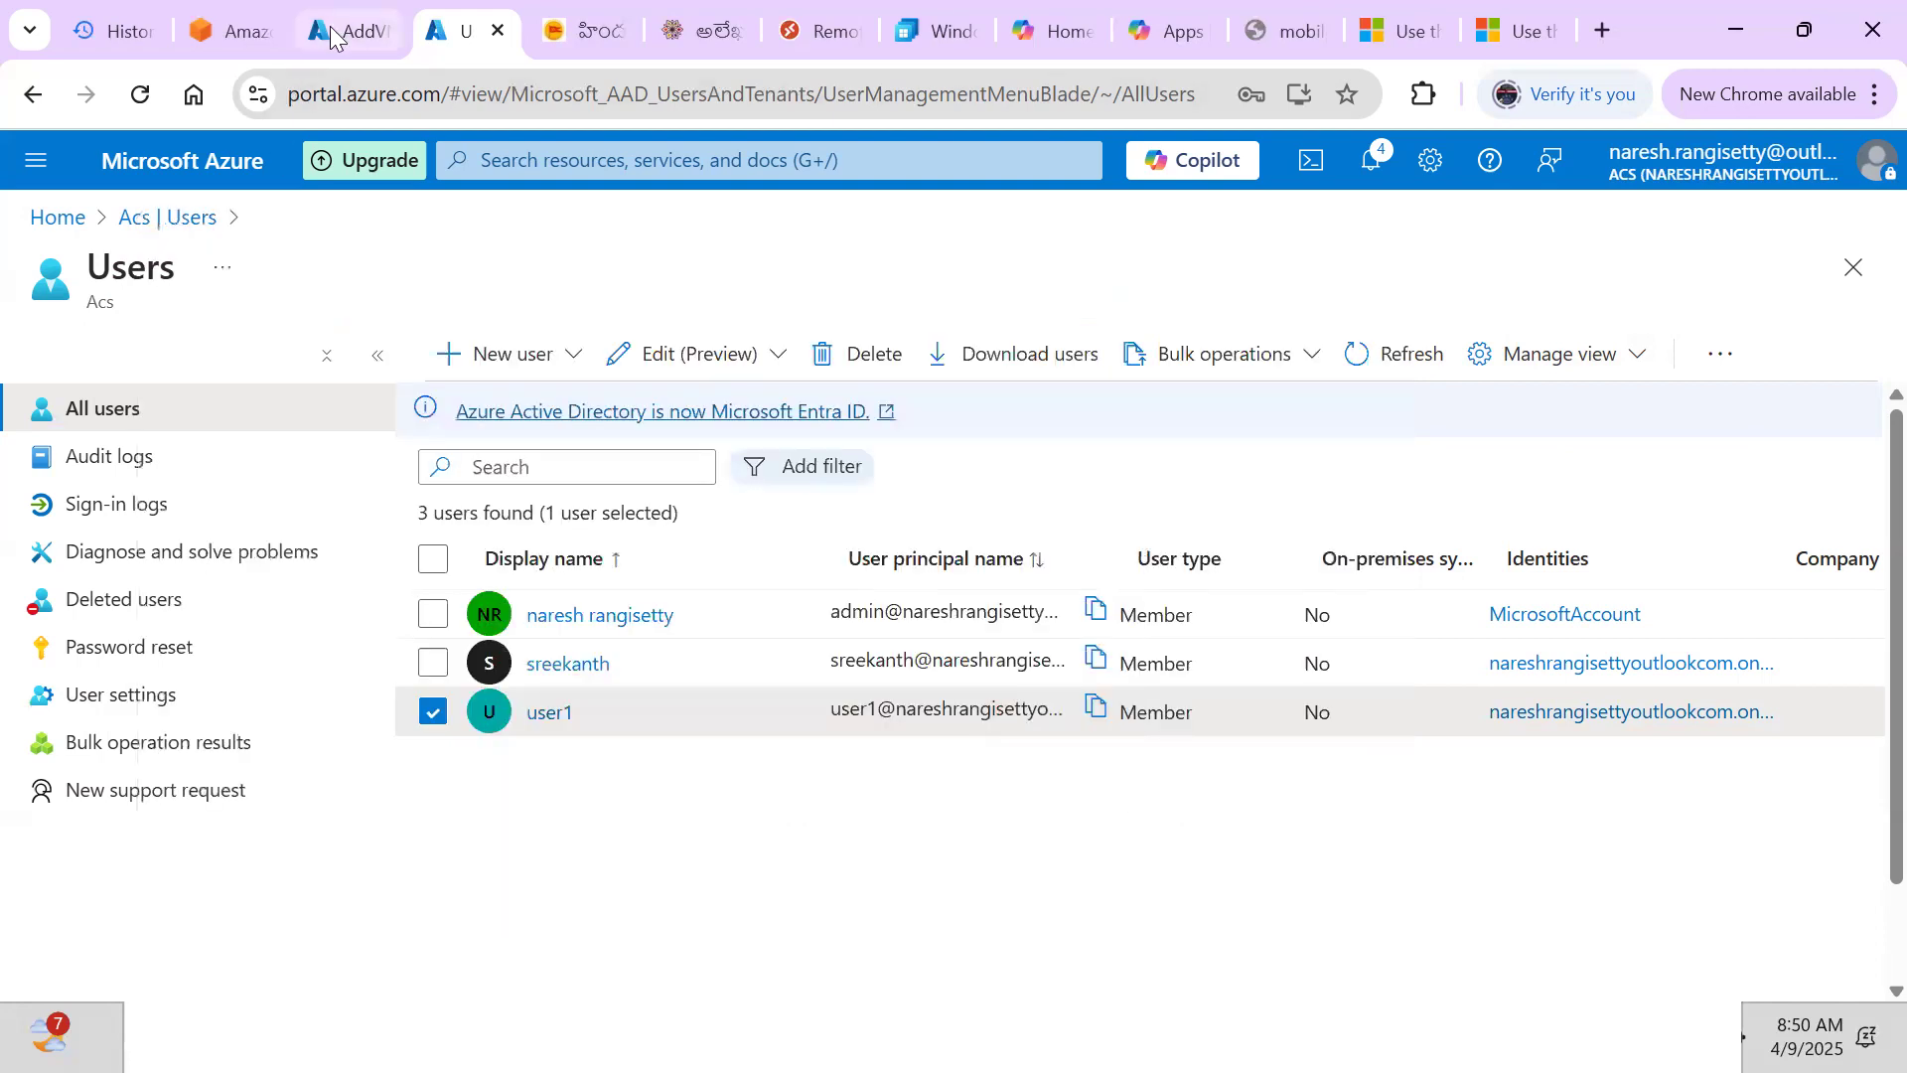
{"action": "left_click", "coordinate": [330, 36]}
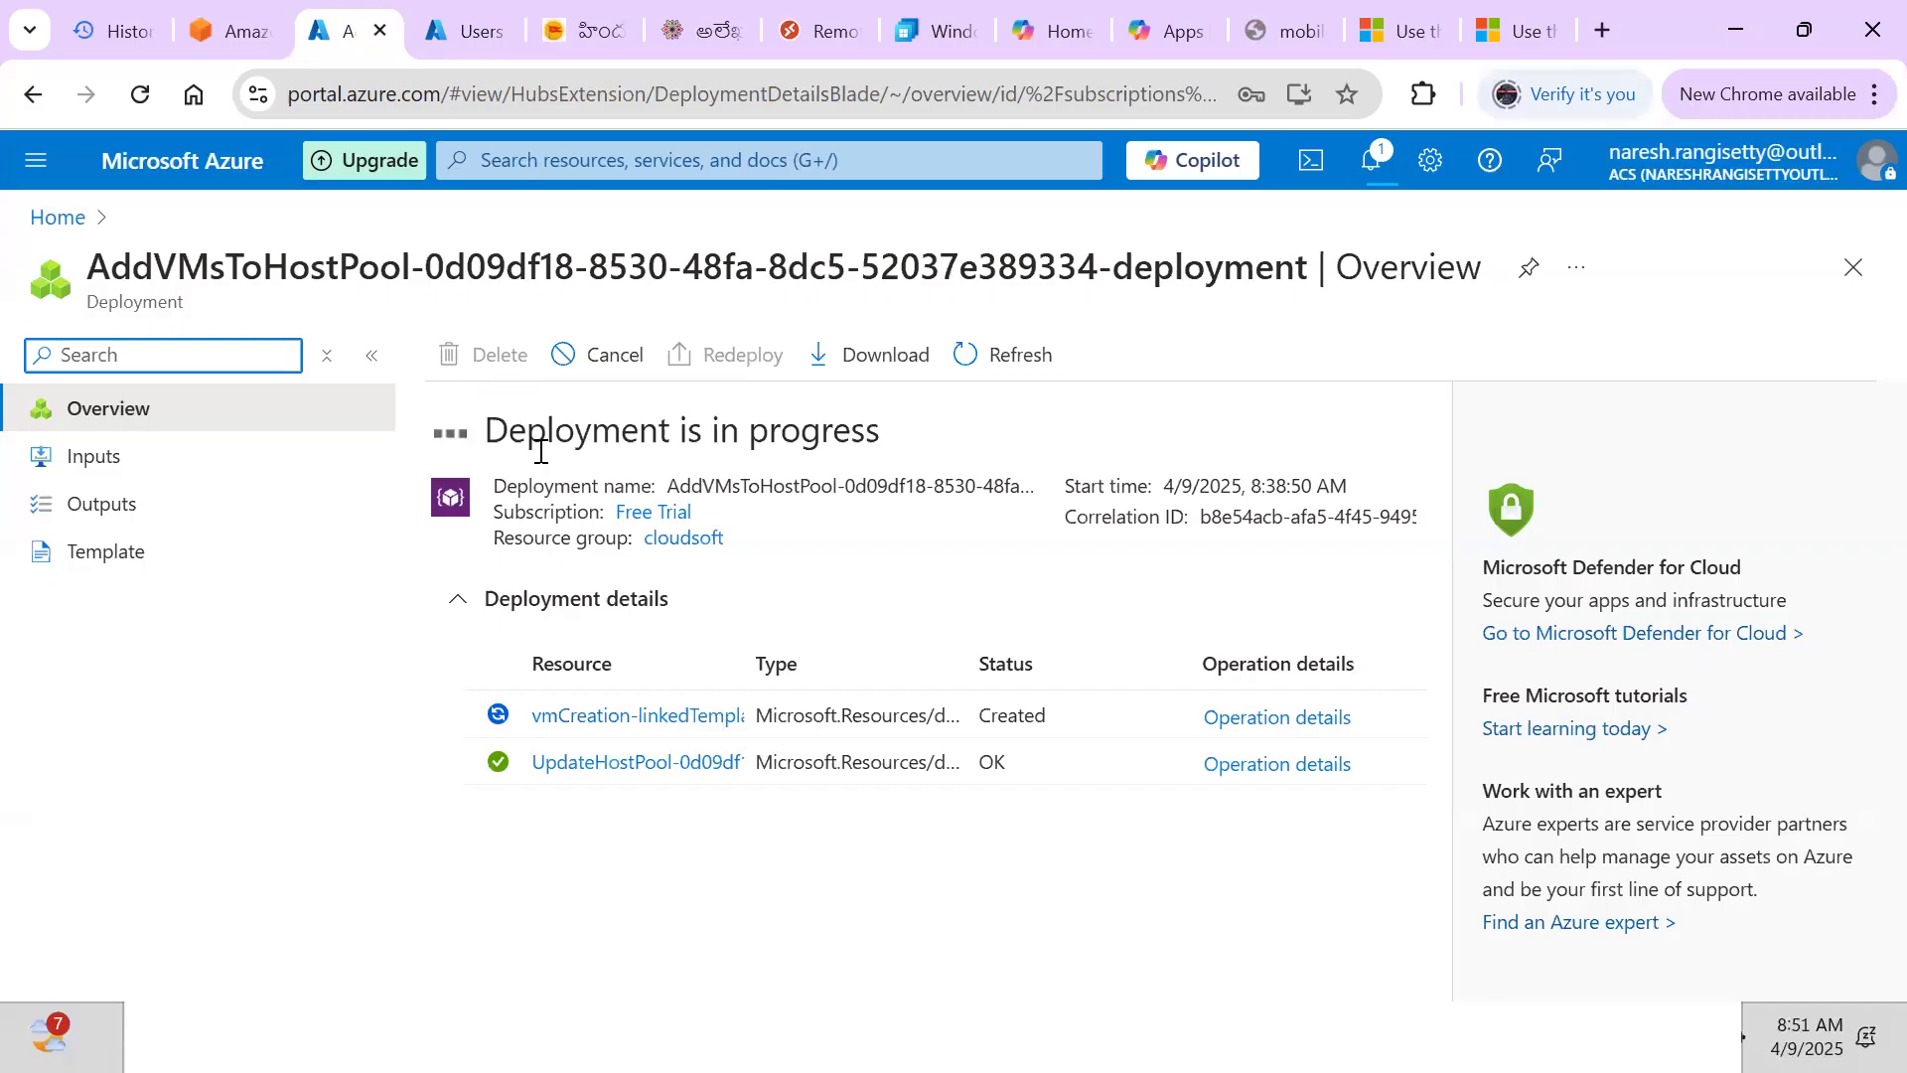
Leave the AddVMsToHostPool deployment page running and bring up the Windows Start menu
{"action": "left_click", "coordinate": [841, 504]}
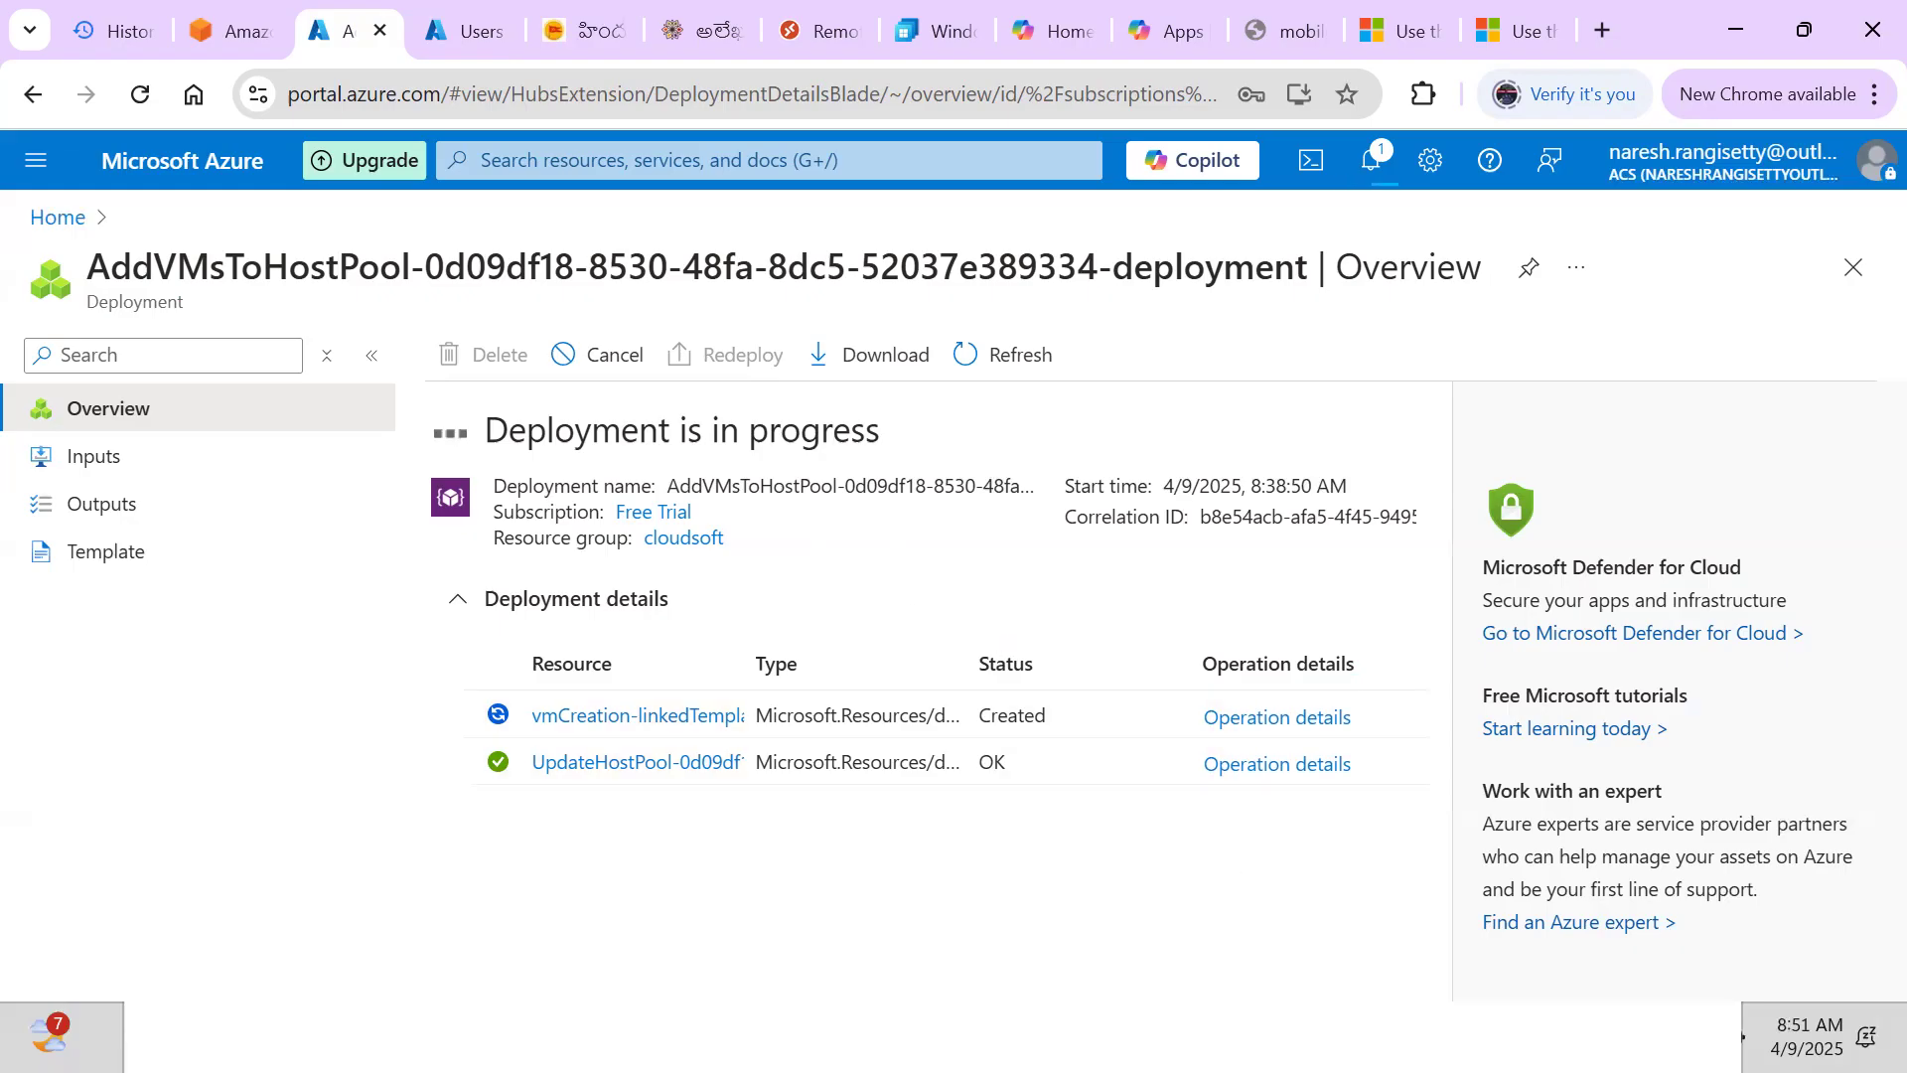
{"action": "key", "text": "super"}
Bring the Azure Resource Group notes forward in Word and go to the WinRM ports table
{"action": "mouse_move", "coordinate": [1135, 1020]}
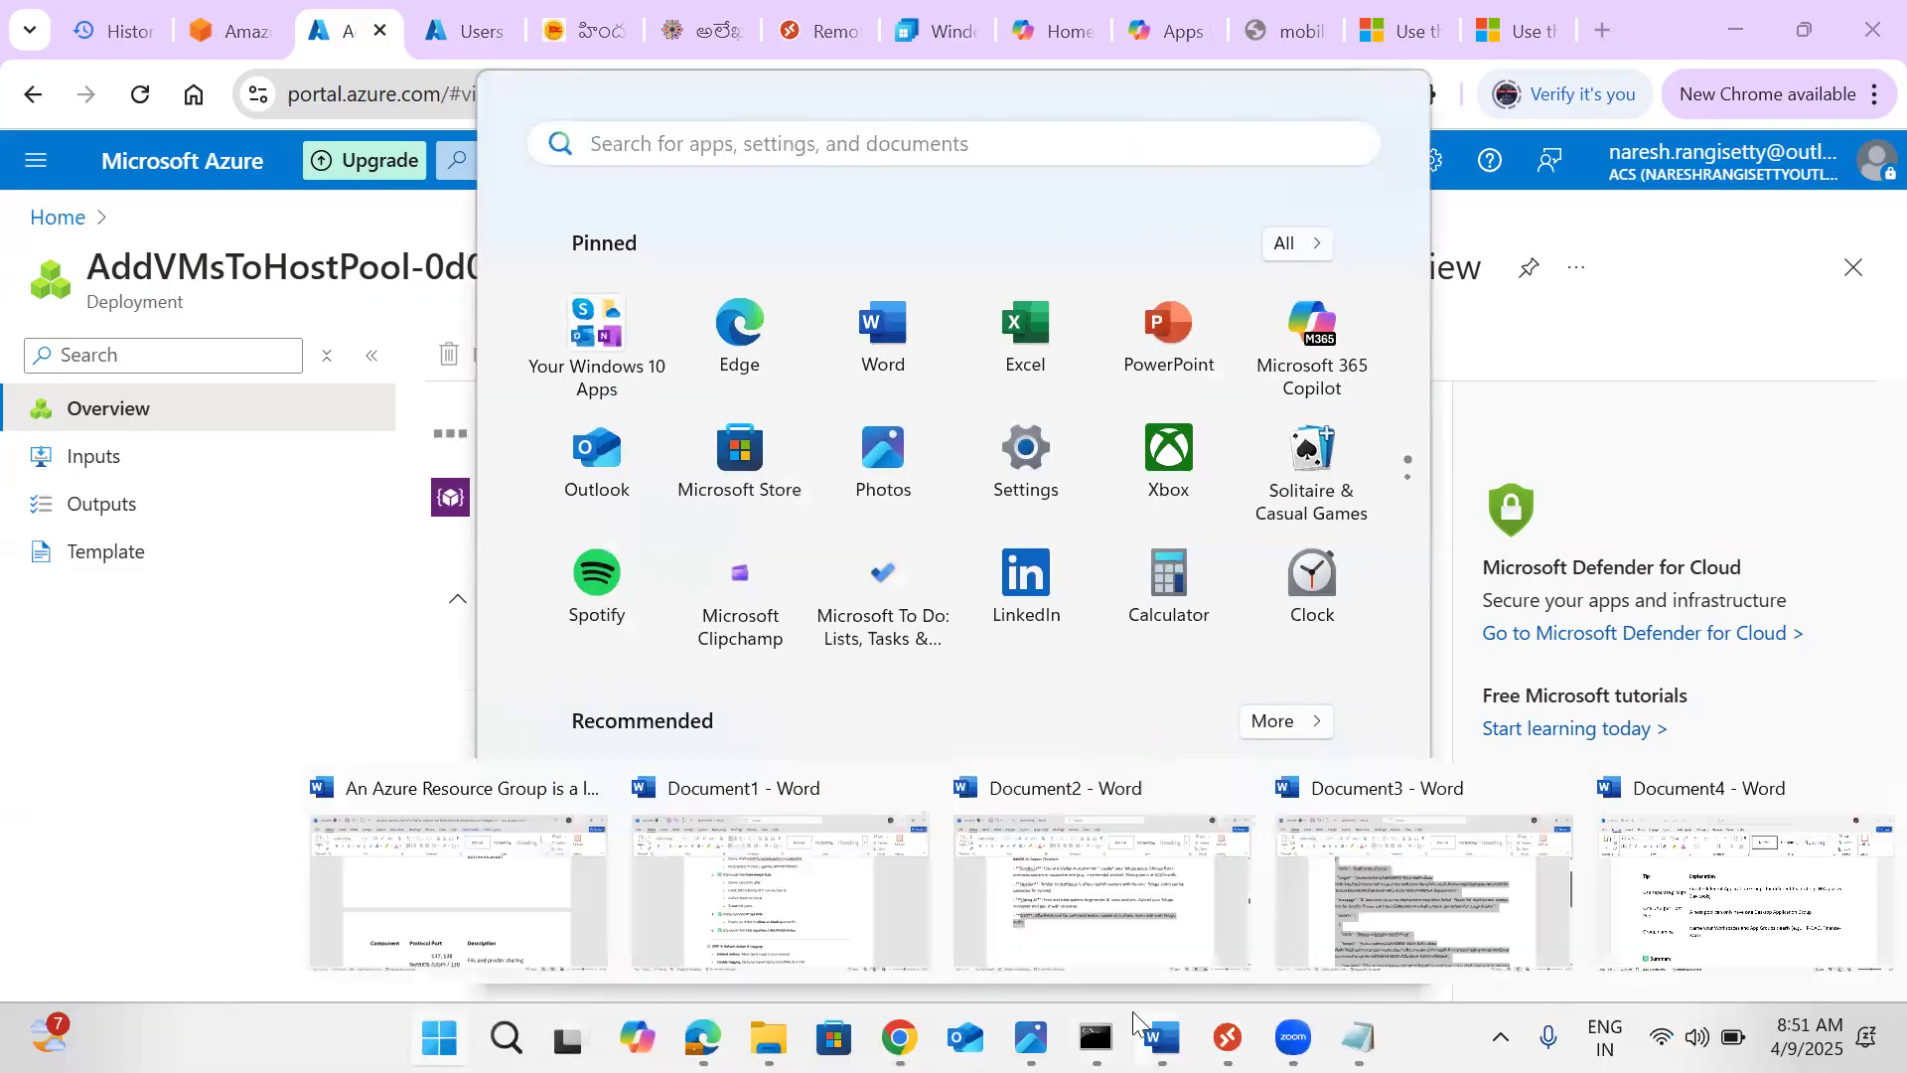
{"action": "left_click", "coordinate": [554, 834]}
{"action": "scroll", "coordinate": [683, 675], "scroll_direction": "up", "scroll_amount": 4}
{"action": "scroll", "coordinate": [684, 675], "scroll_direction": "up", "scroll_amount": 20}
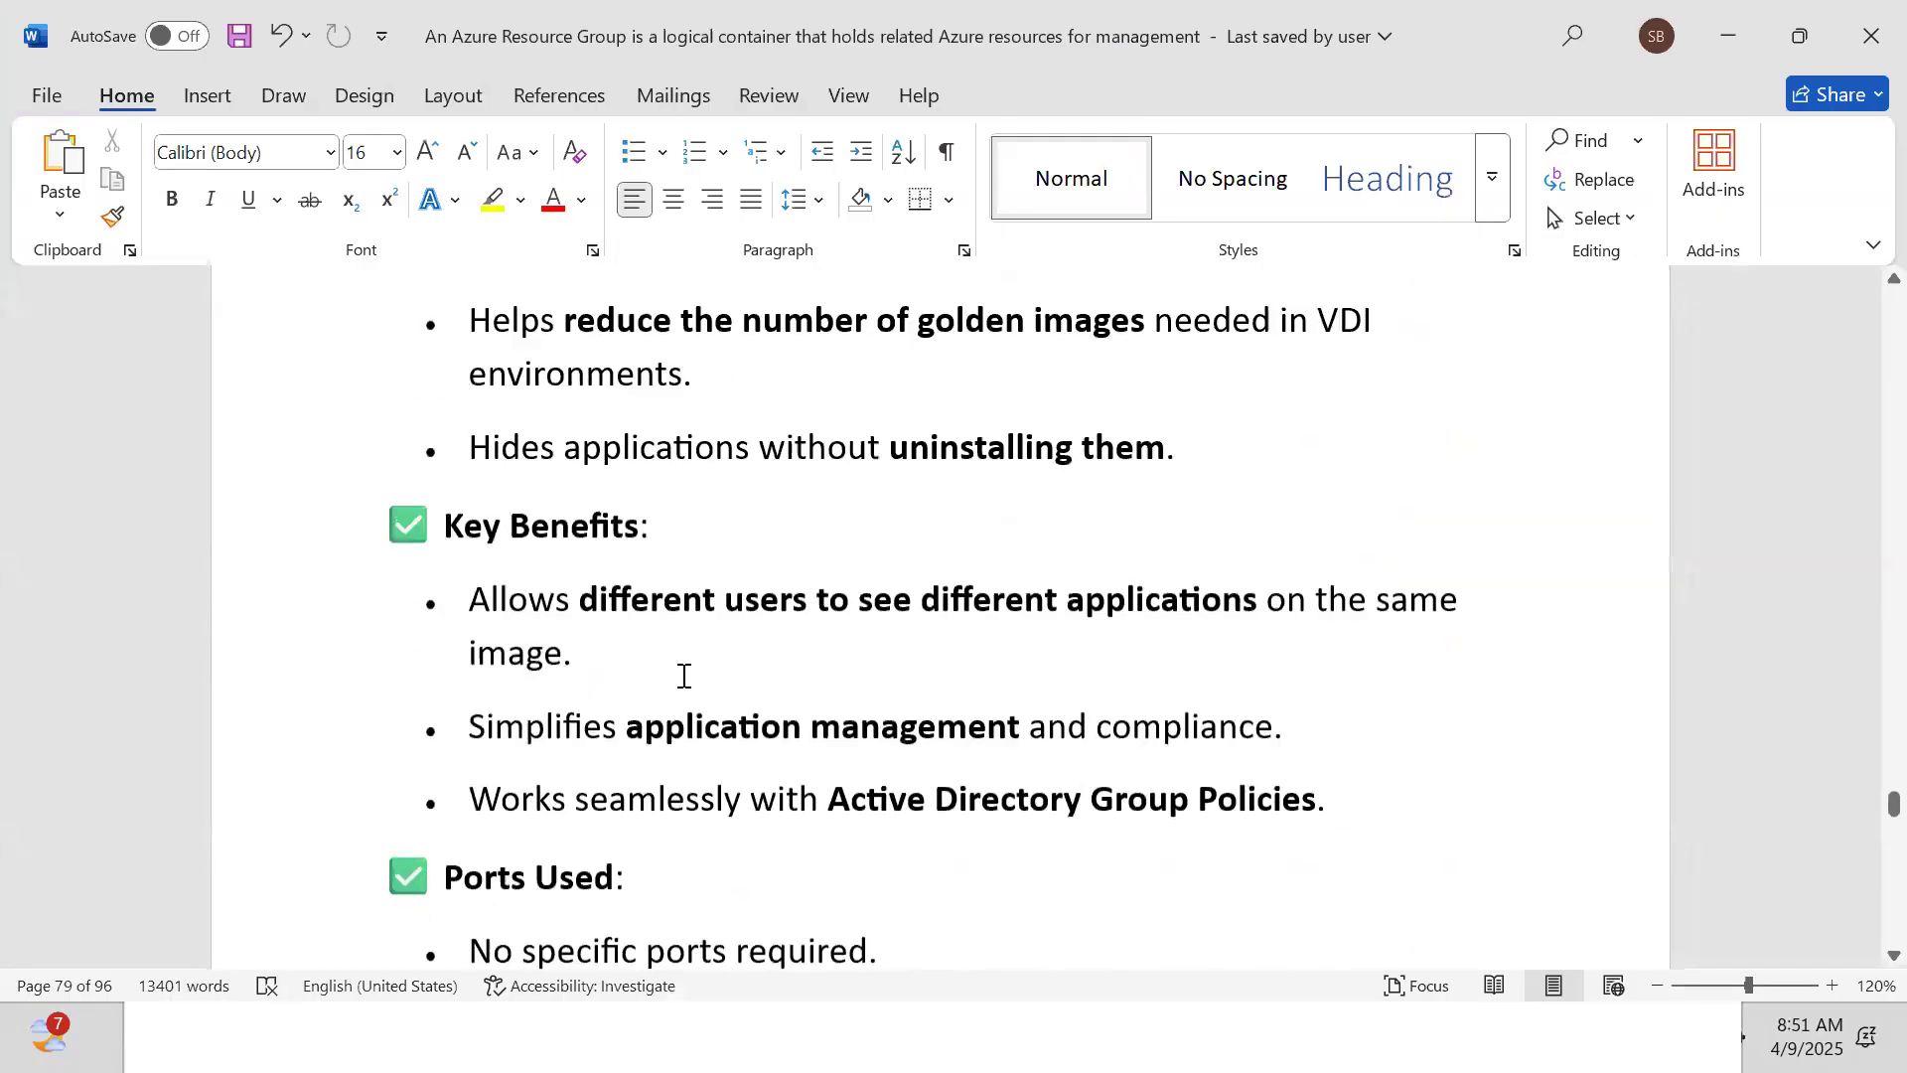
{"action": "scroll", "coordinate": [683, 676], "scroll_direction": "up", "scroll_amount": 20}
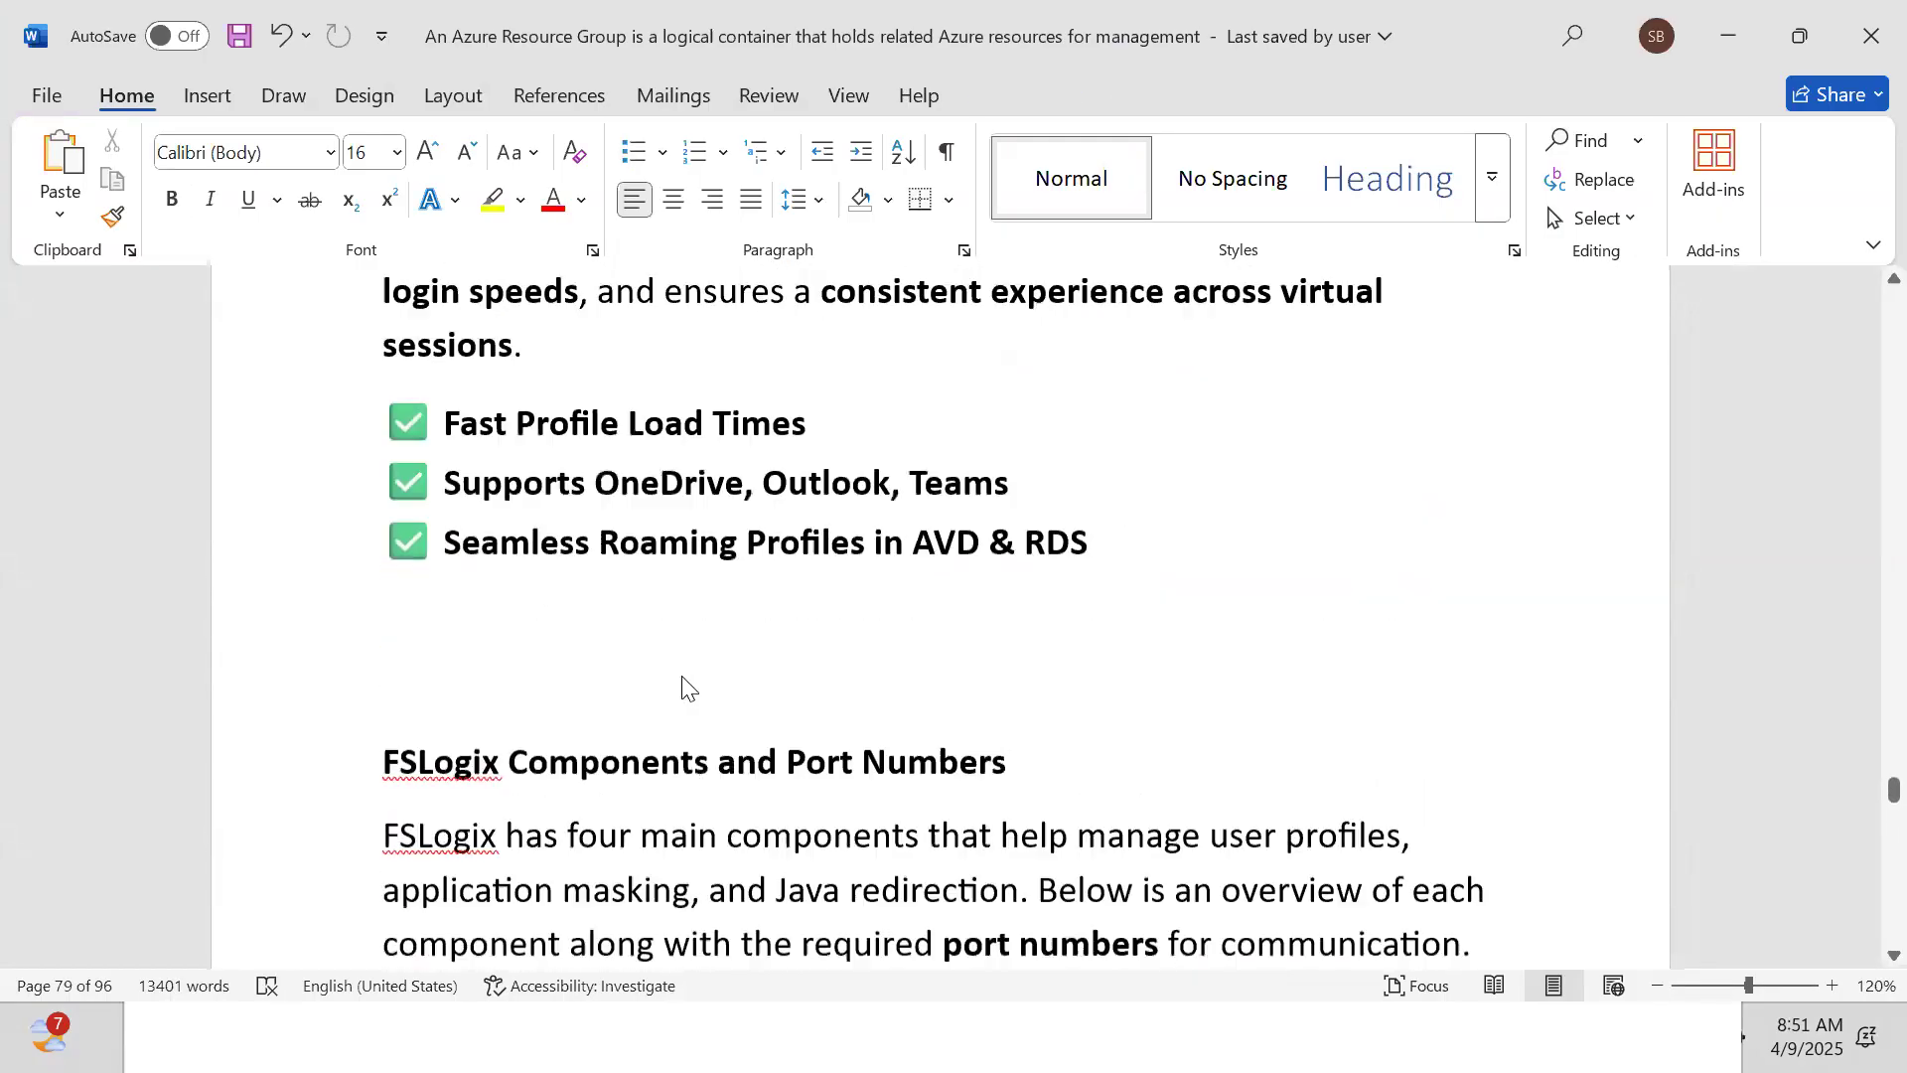
{"action": "scroll", "coordinate": [684, 675], "scroll_direction": "up", "scroll_amount": 20}
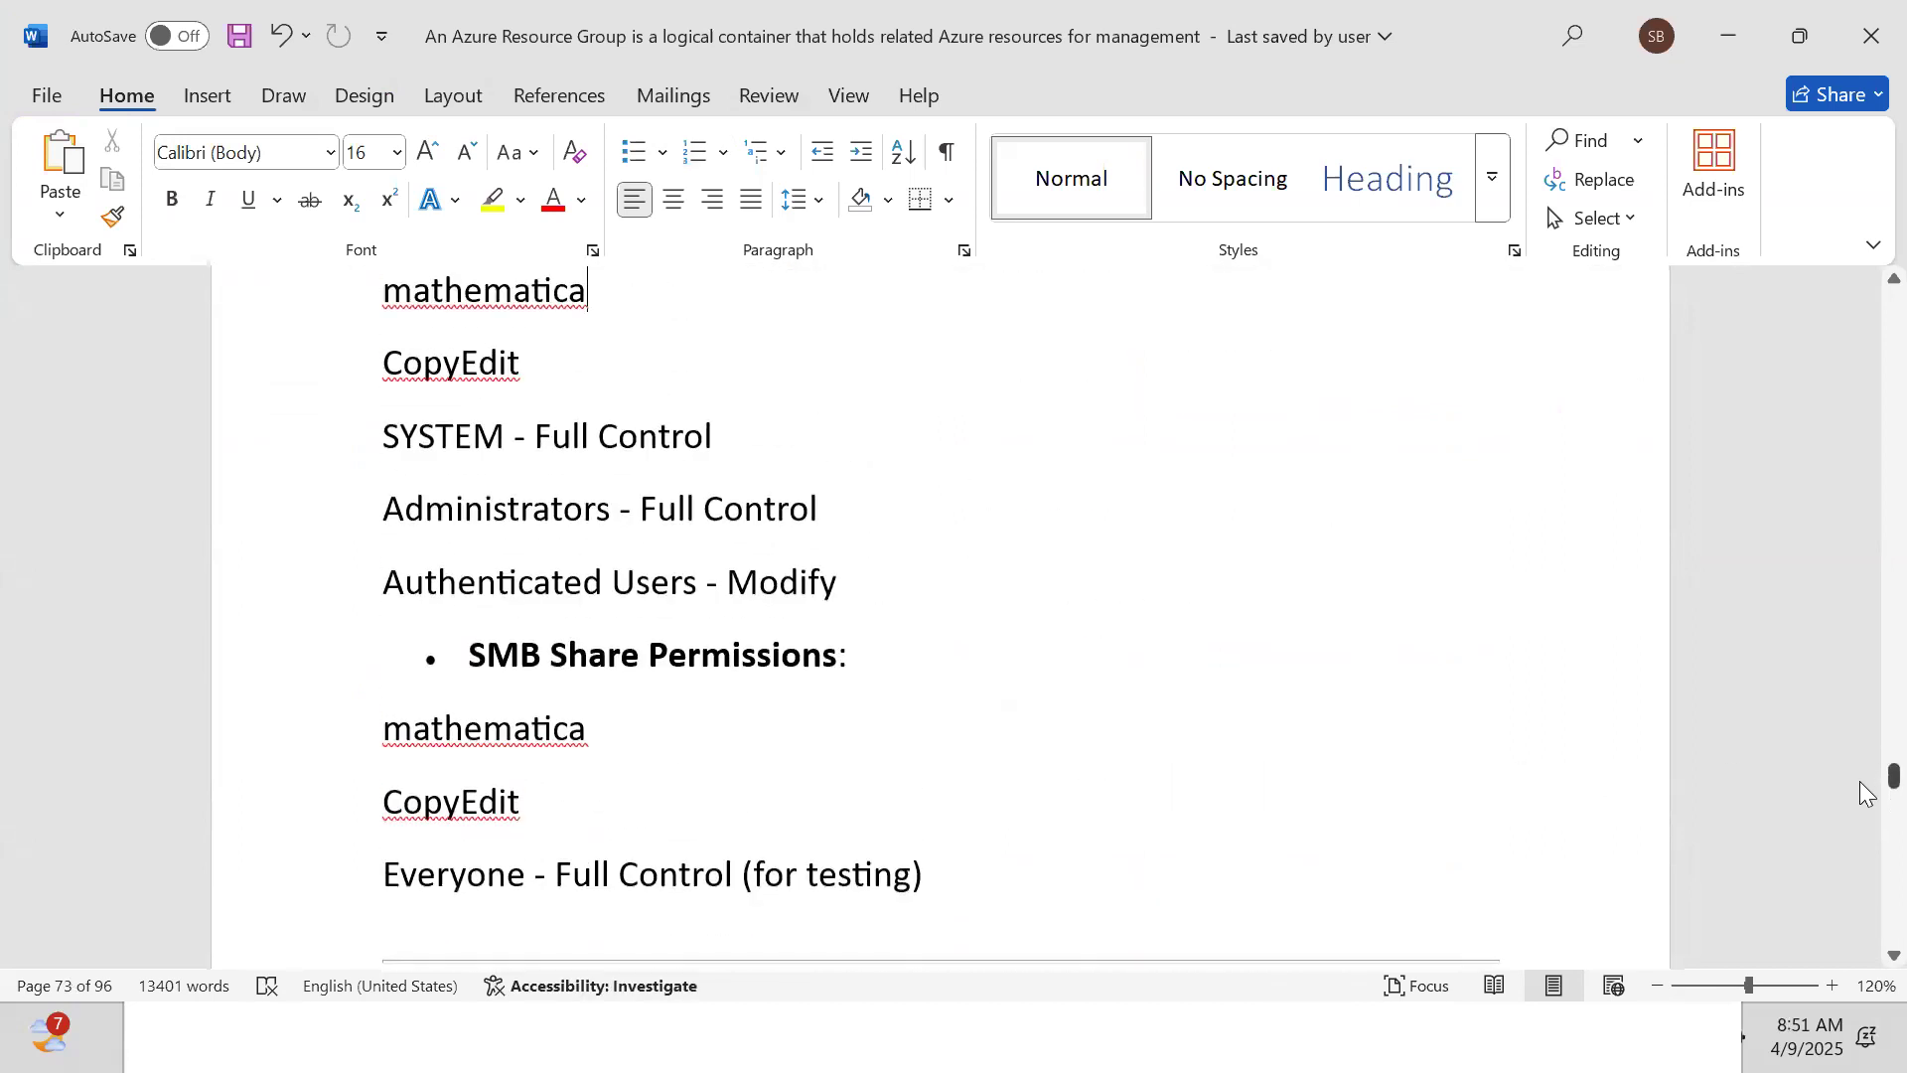
{"action": "left_click_drag", "start_coordinate": [1863, 787], "coordinate": [1814, 542]}
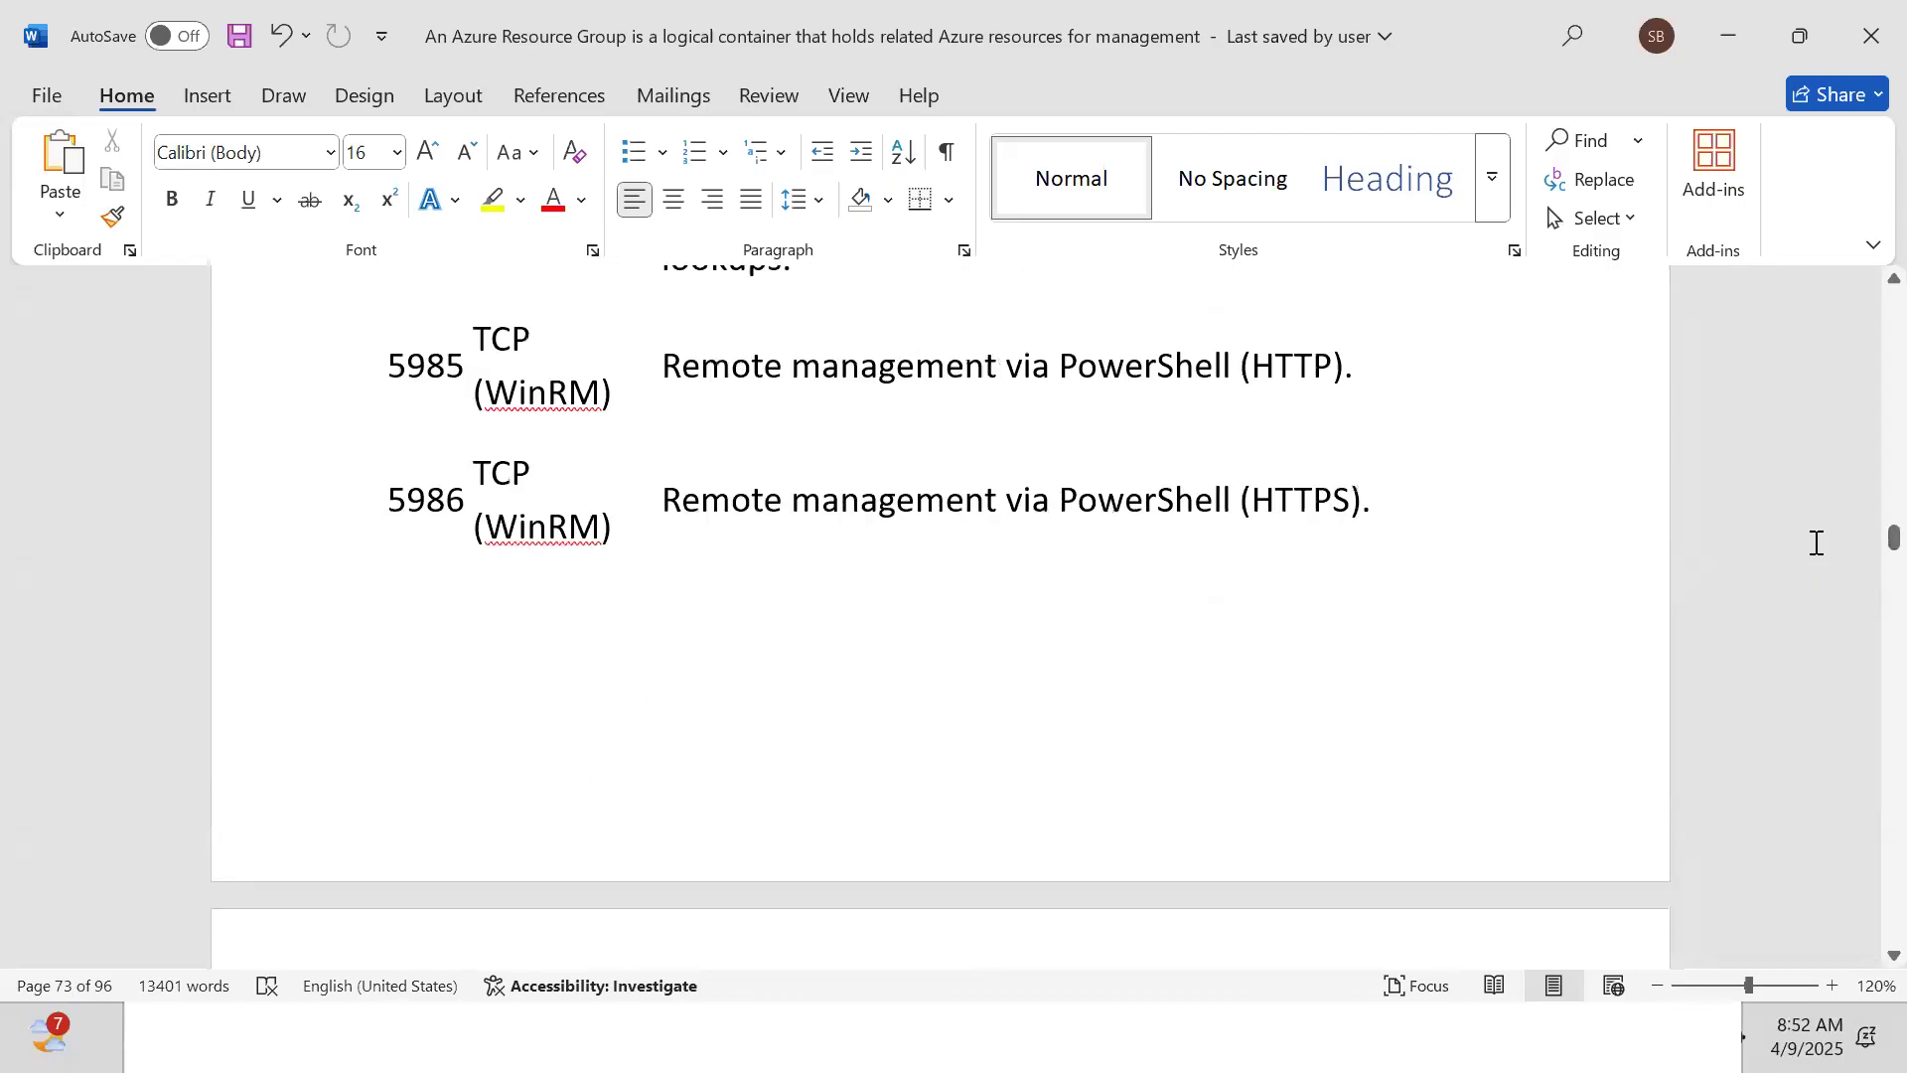
{"action": "left_click", "coordinate": [1398, 539]}
Read down through Resource Enumeration, user authentication and the AVD Broker connection flow
{"action": "scroll", "coordinate": [1398, 539], "scroll_direction": "down", "scroll_amount": 10}
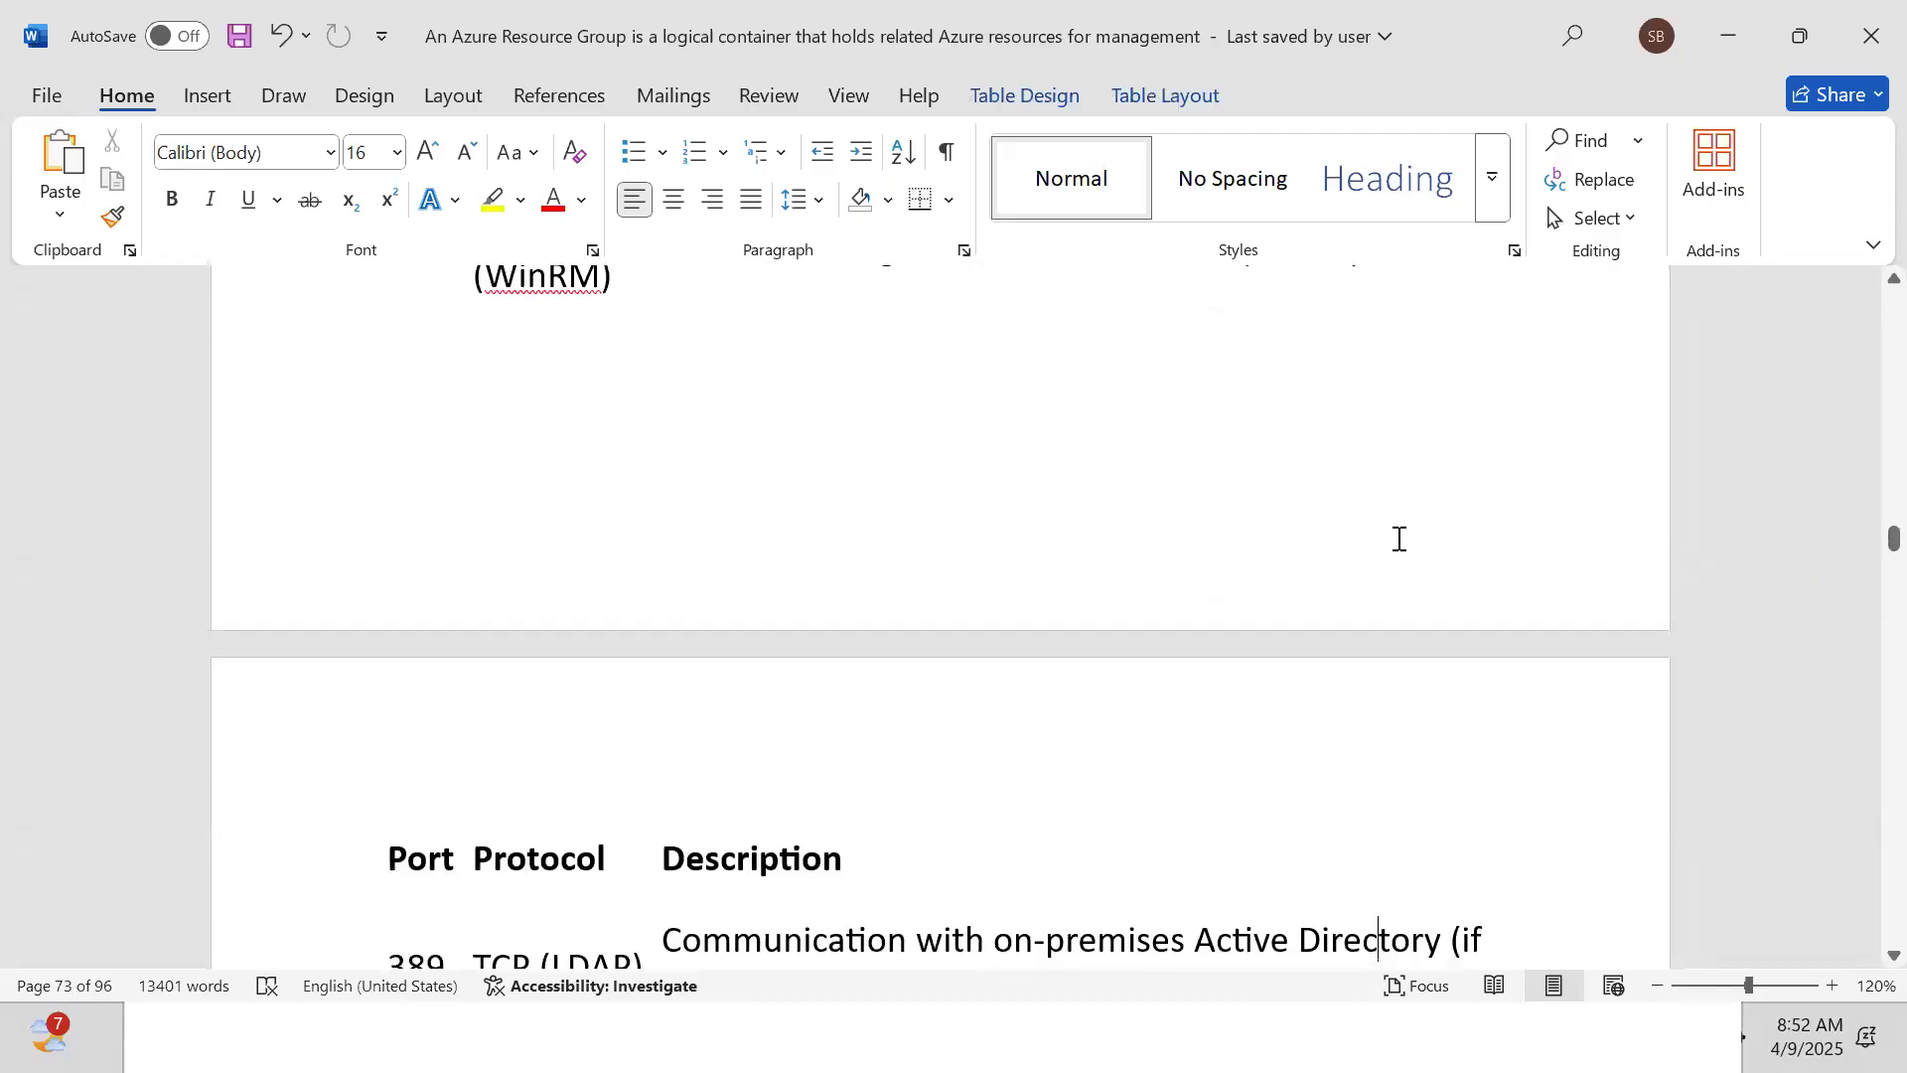
{"action": "scroll", "coordinate": [1399, 542], "scroll_direction": "down", "scroll_amount": 15}
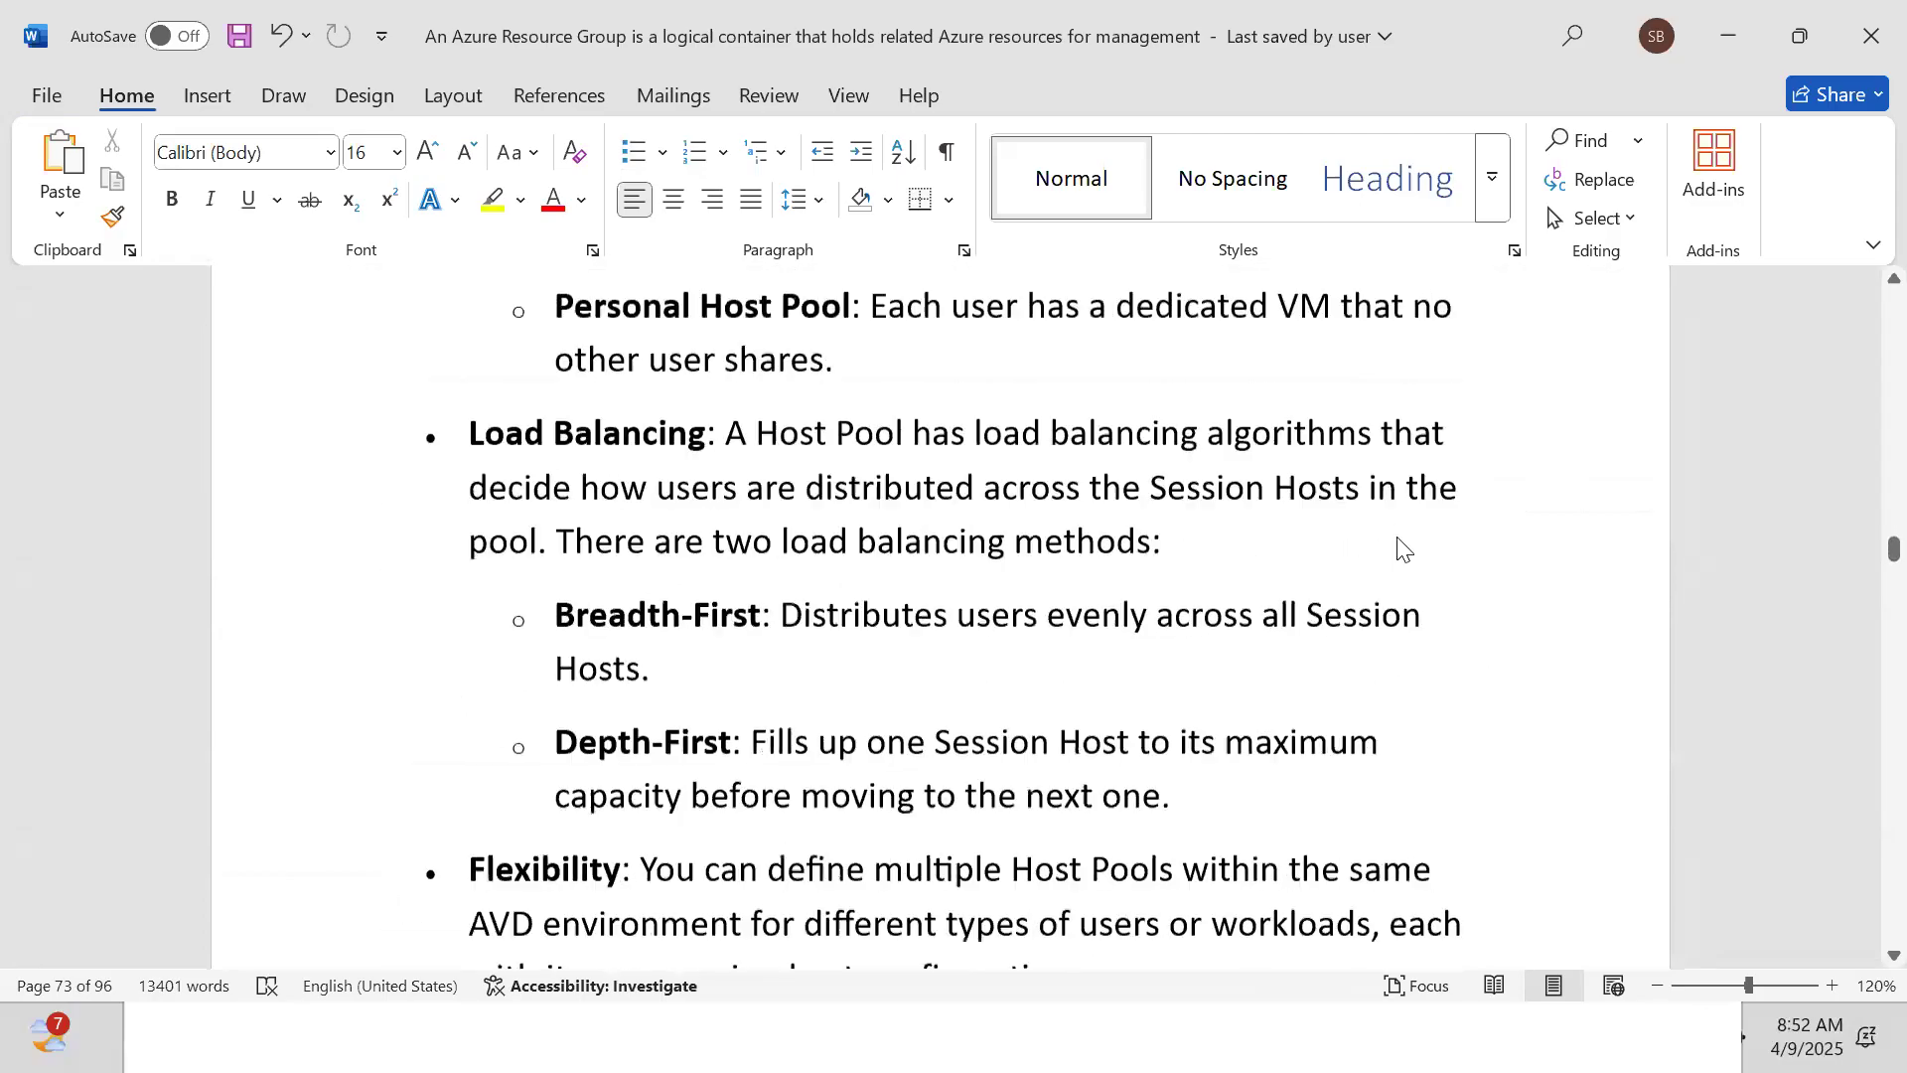
{"action": "scroll", "coordinate": [1398, 539], "scroll_direction": "down", "scroll_amount": 15}
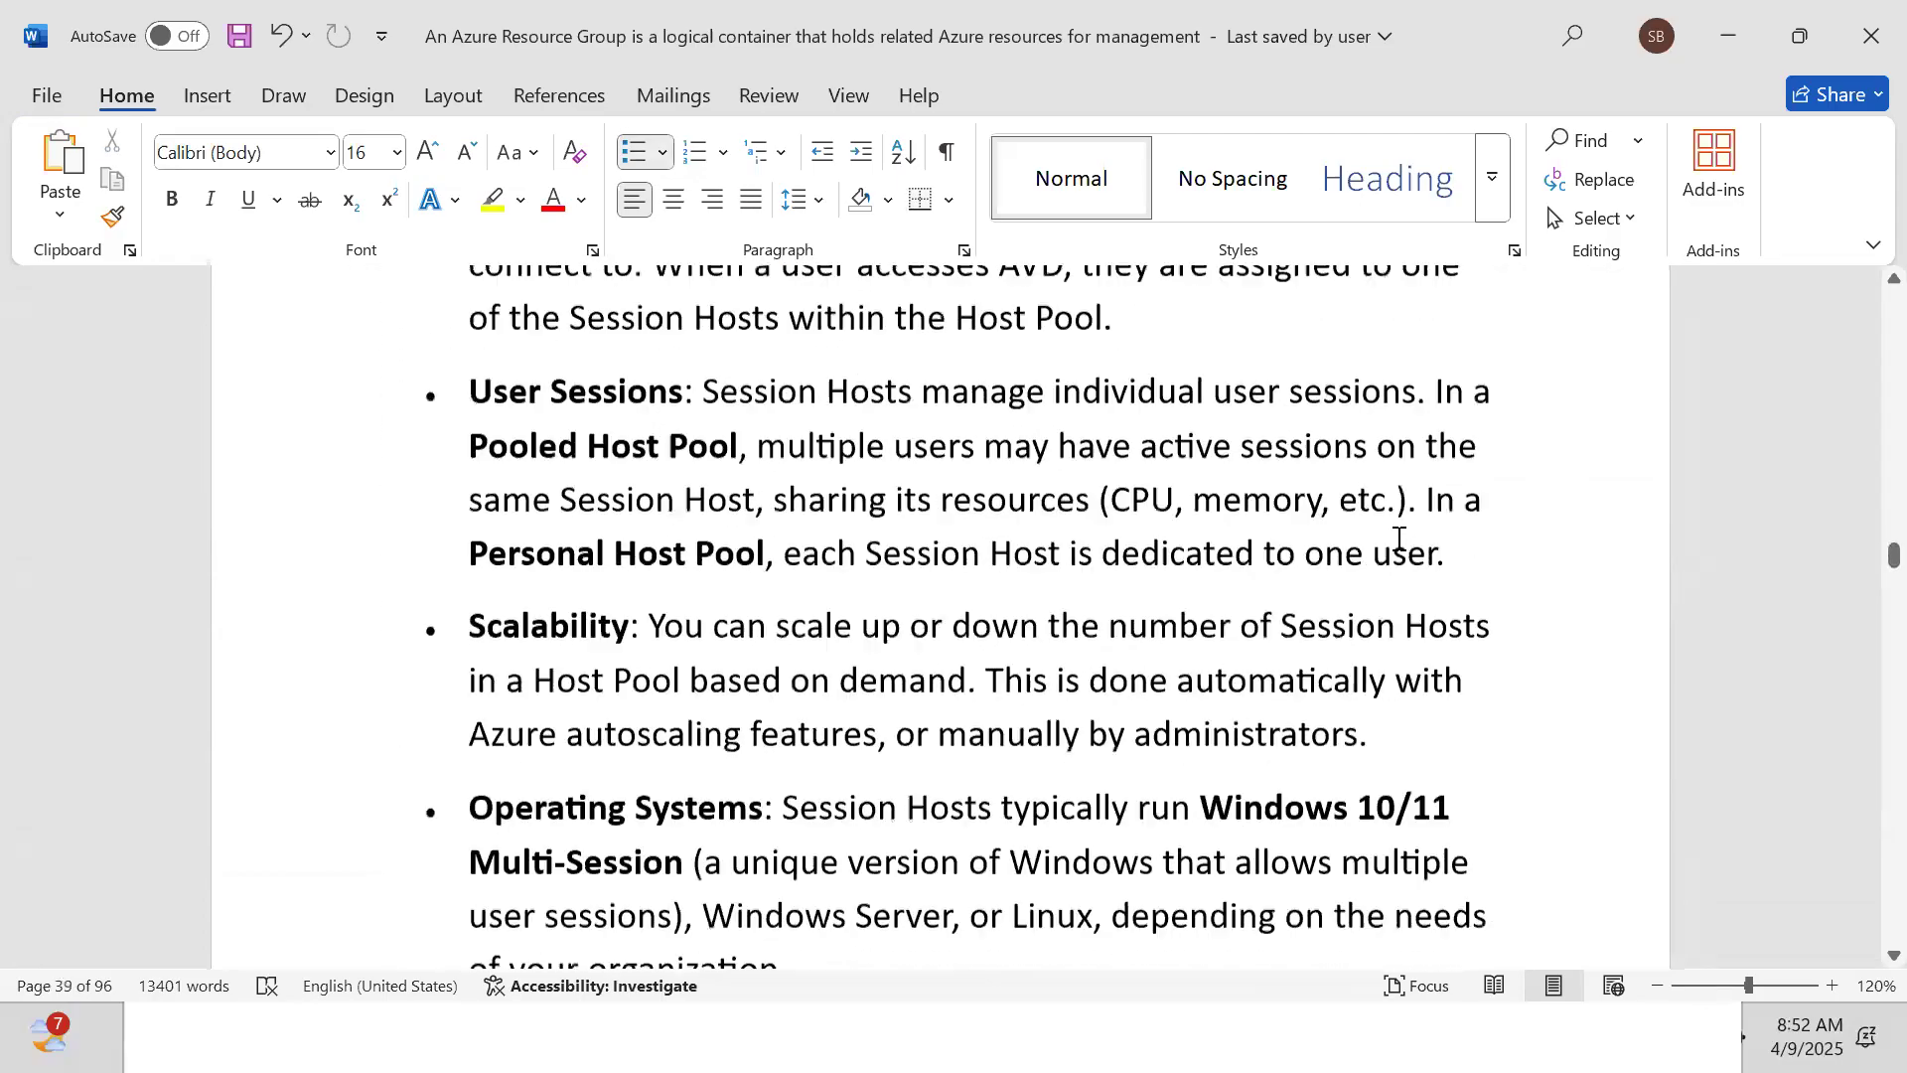
{"action": "scroll", "coordinate": [1399, 539], "scroll_direction": "down", "scroll_amount": 15}
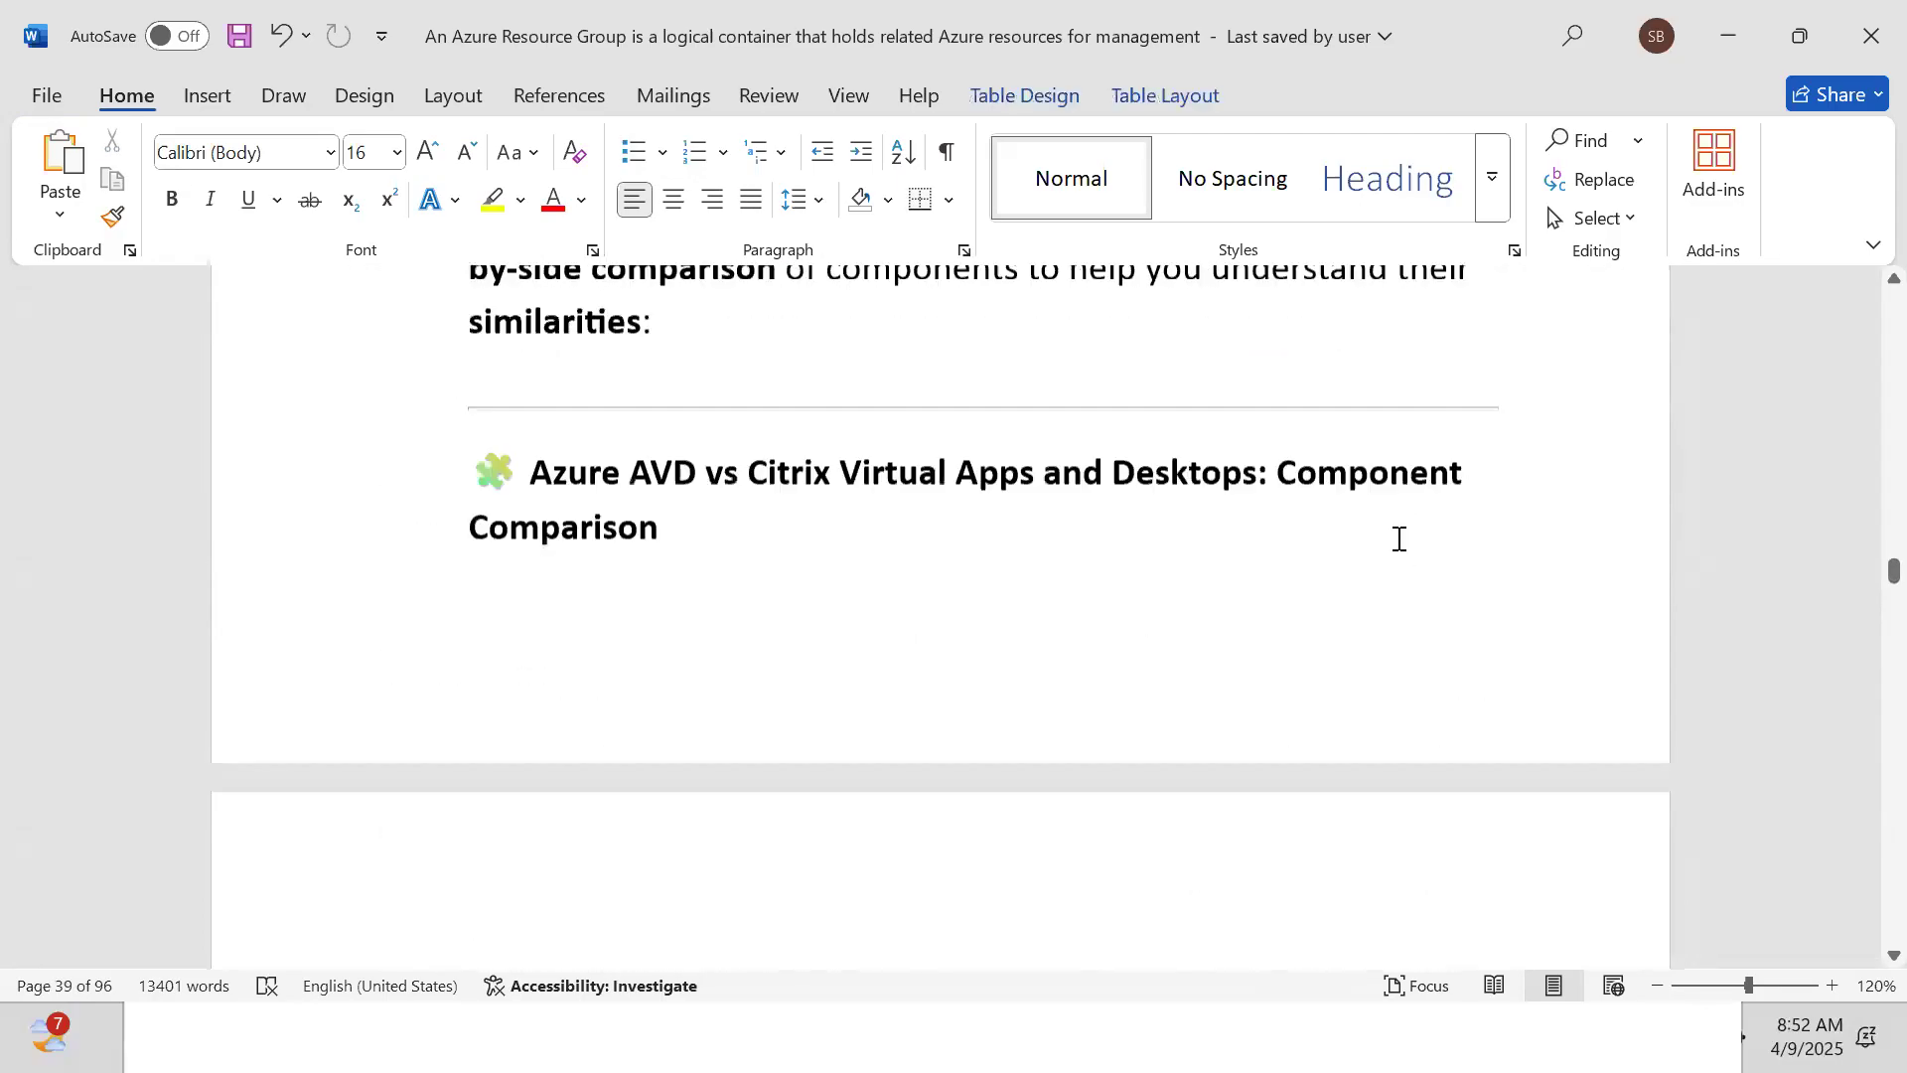
{"action": "scroll", "coordinate": [1399, 539], "scroll_direction": "down", "scroll_amount": 15}
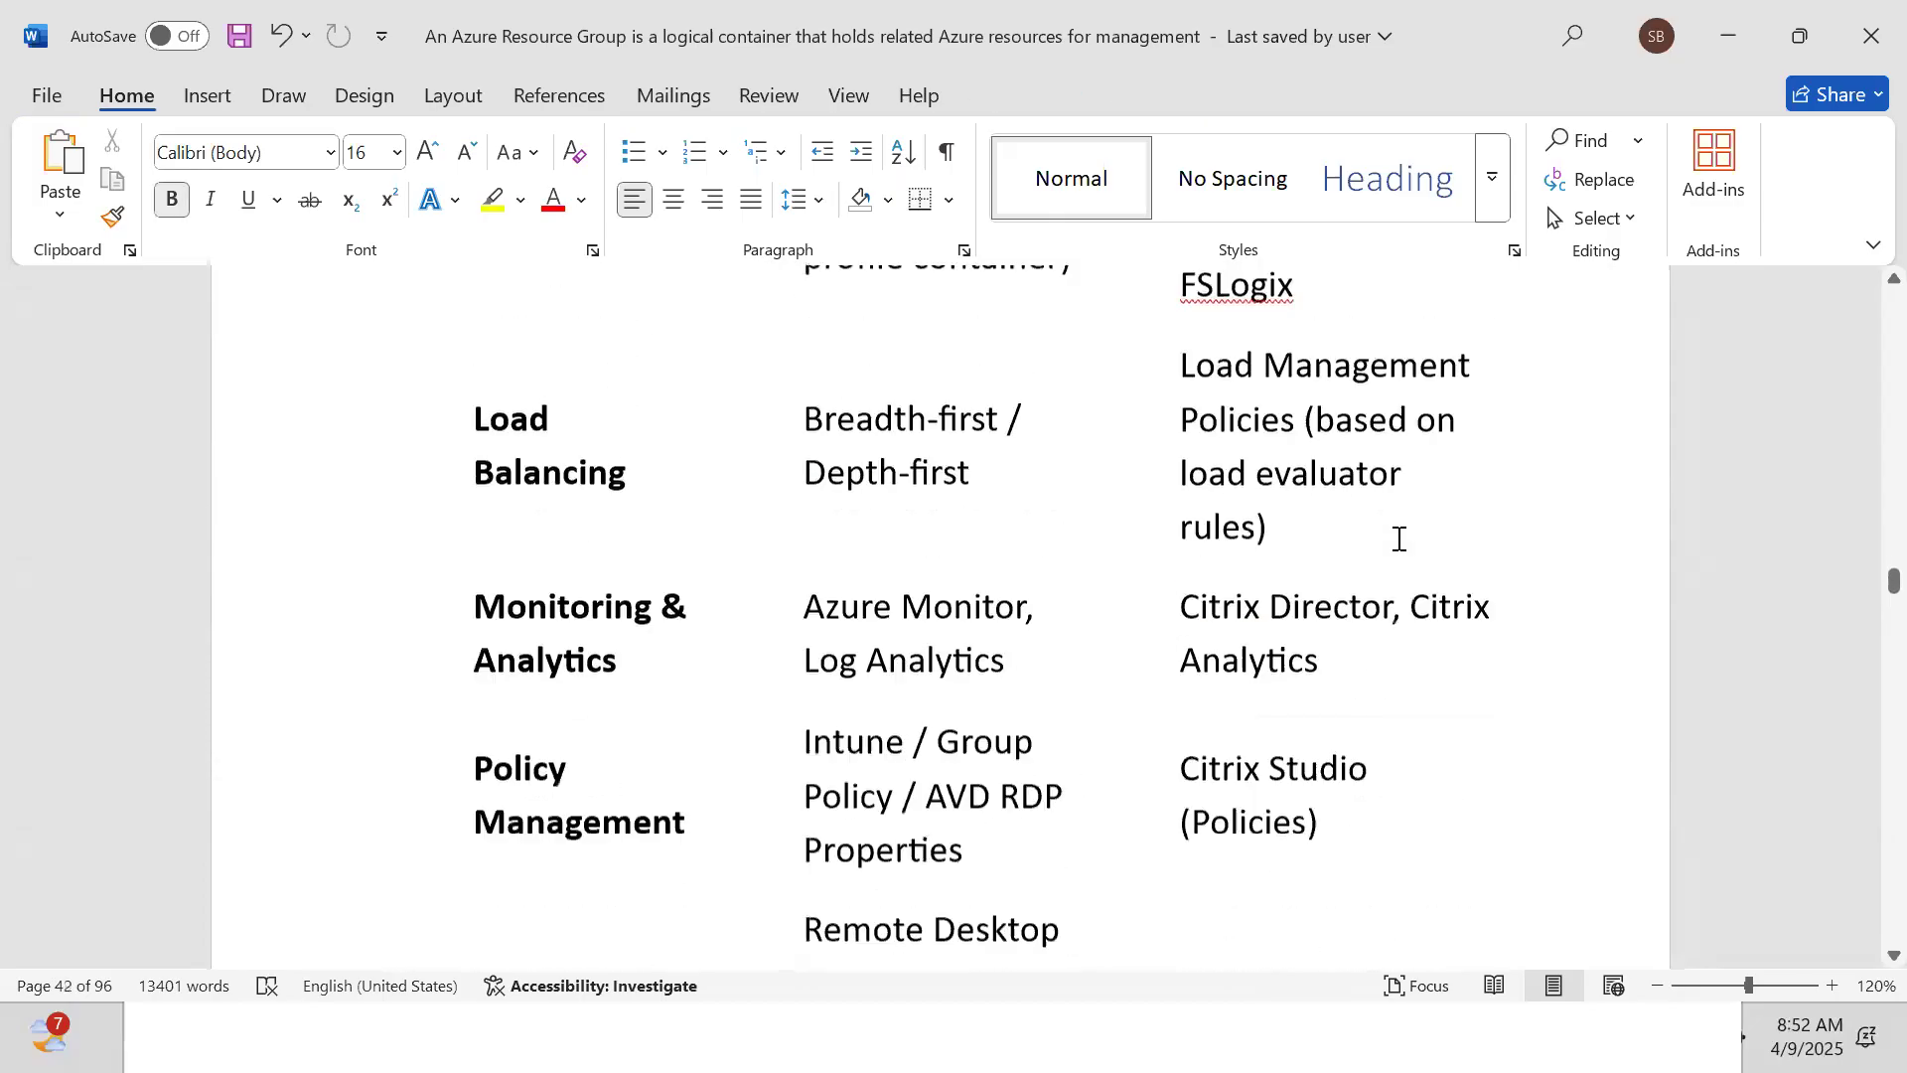
{"action": "scroll", "coordinate": [1399, 539], "scroll_direction": "down", "scroll_amount": 15}
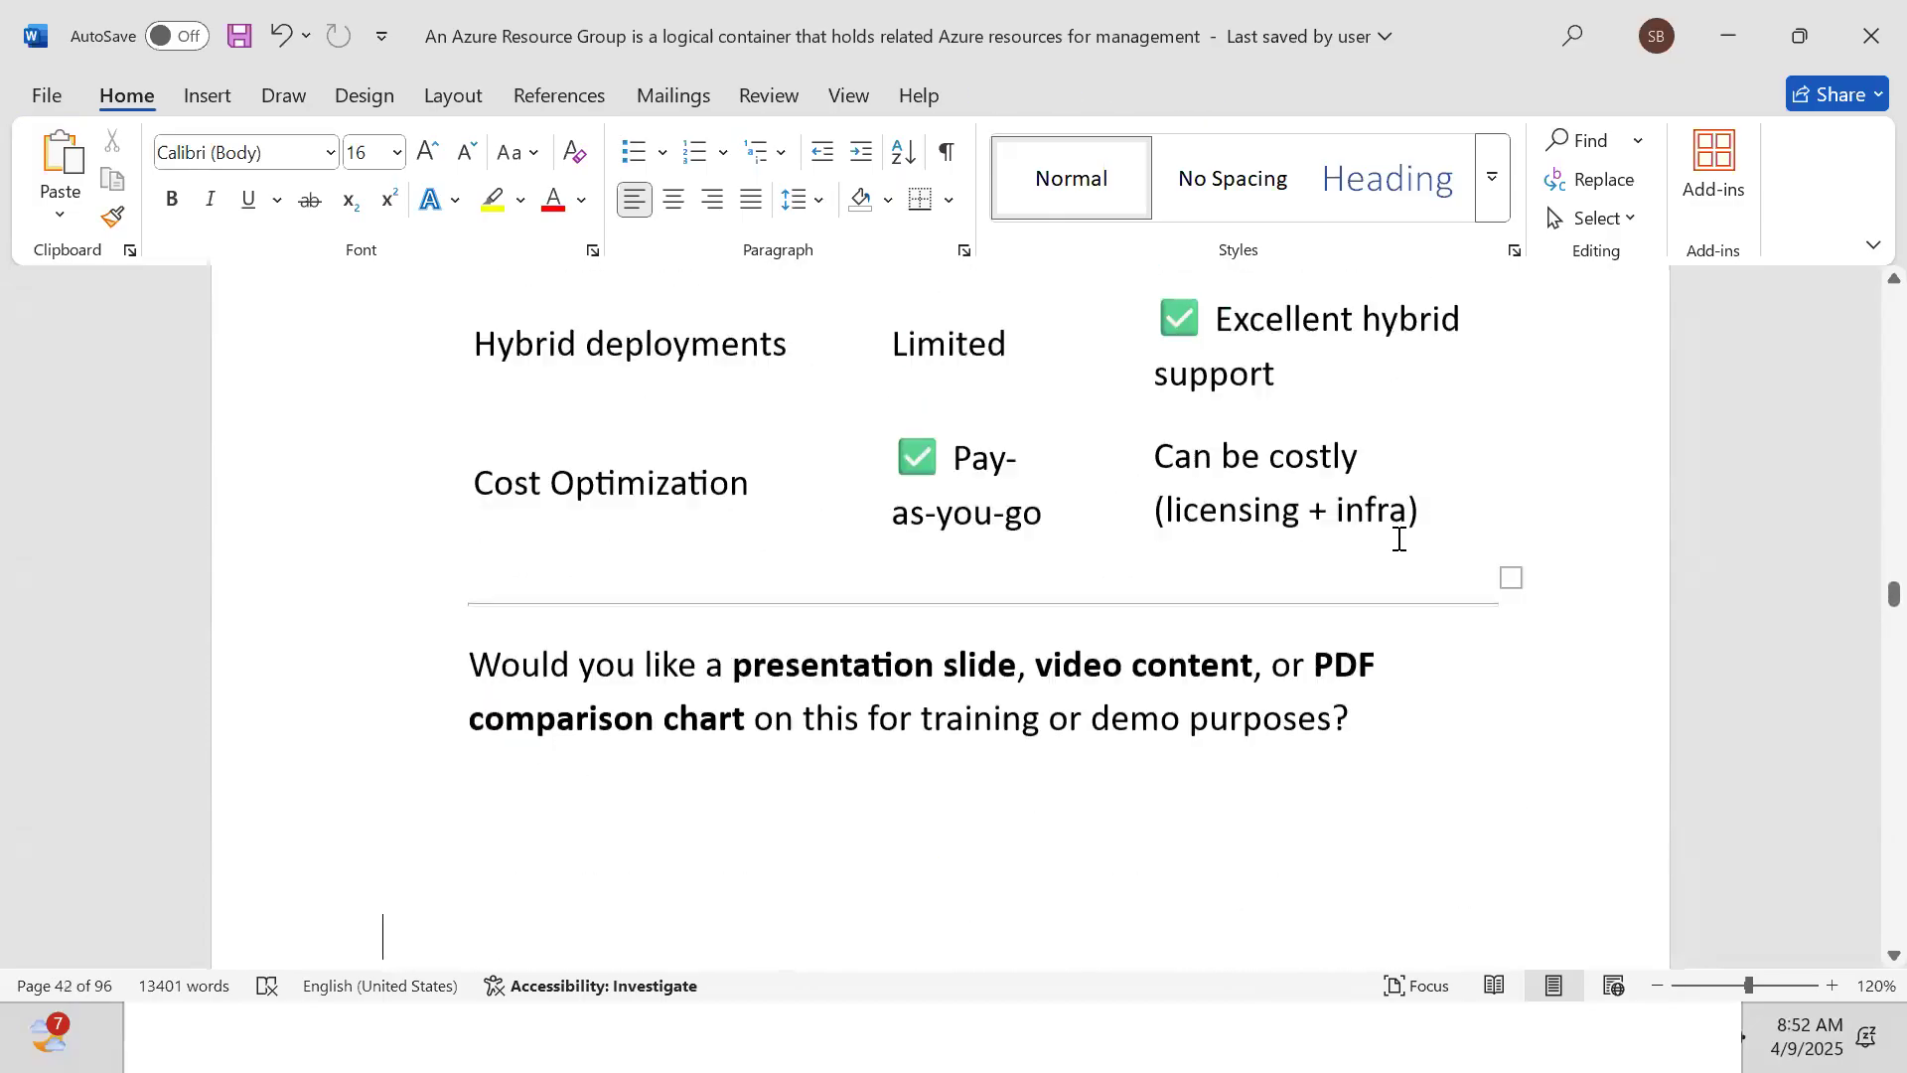
{"action": "scroll", "coordinate": [1399, 539], "scroll_direction": "down", "scroll_amount": 3}
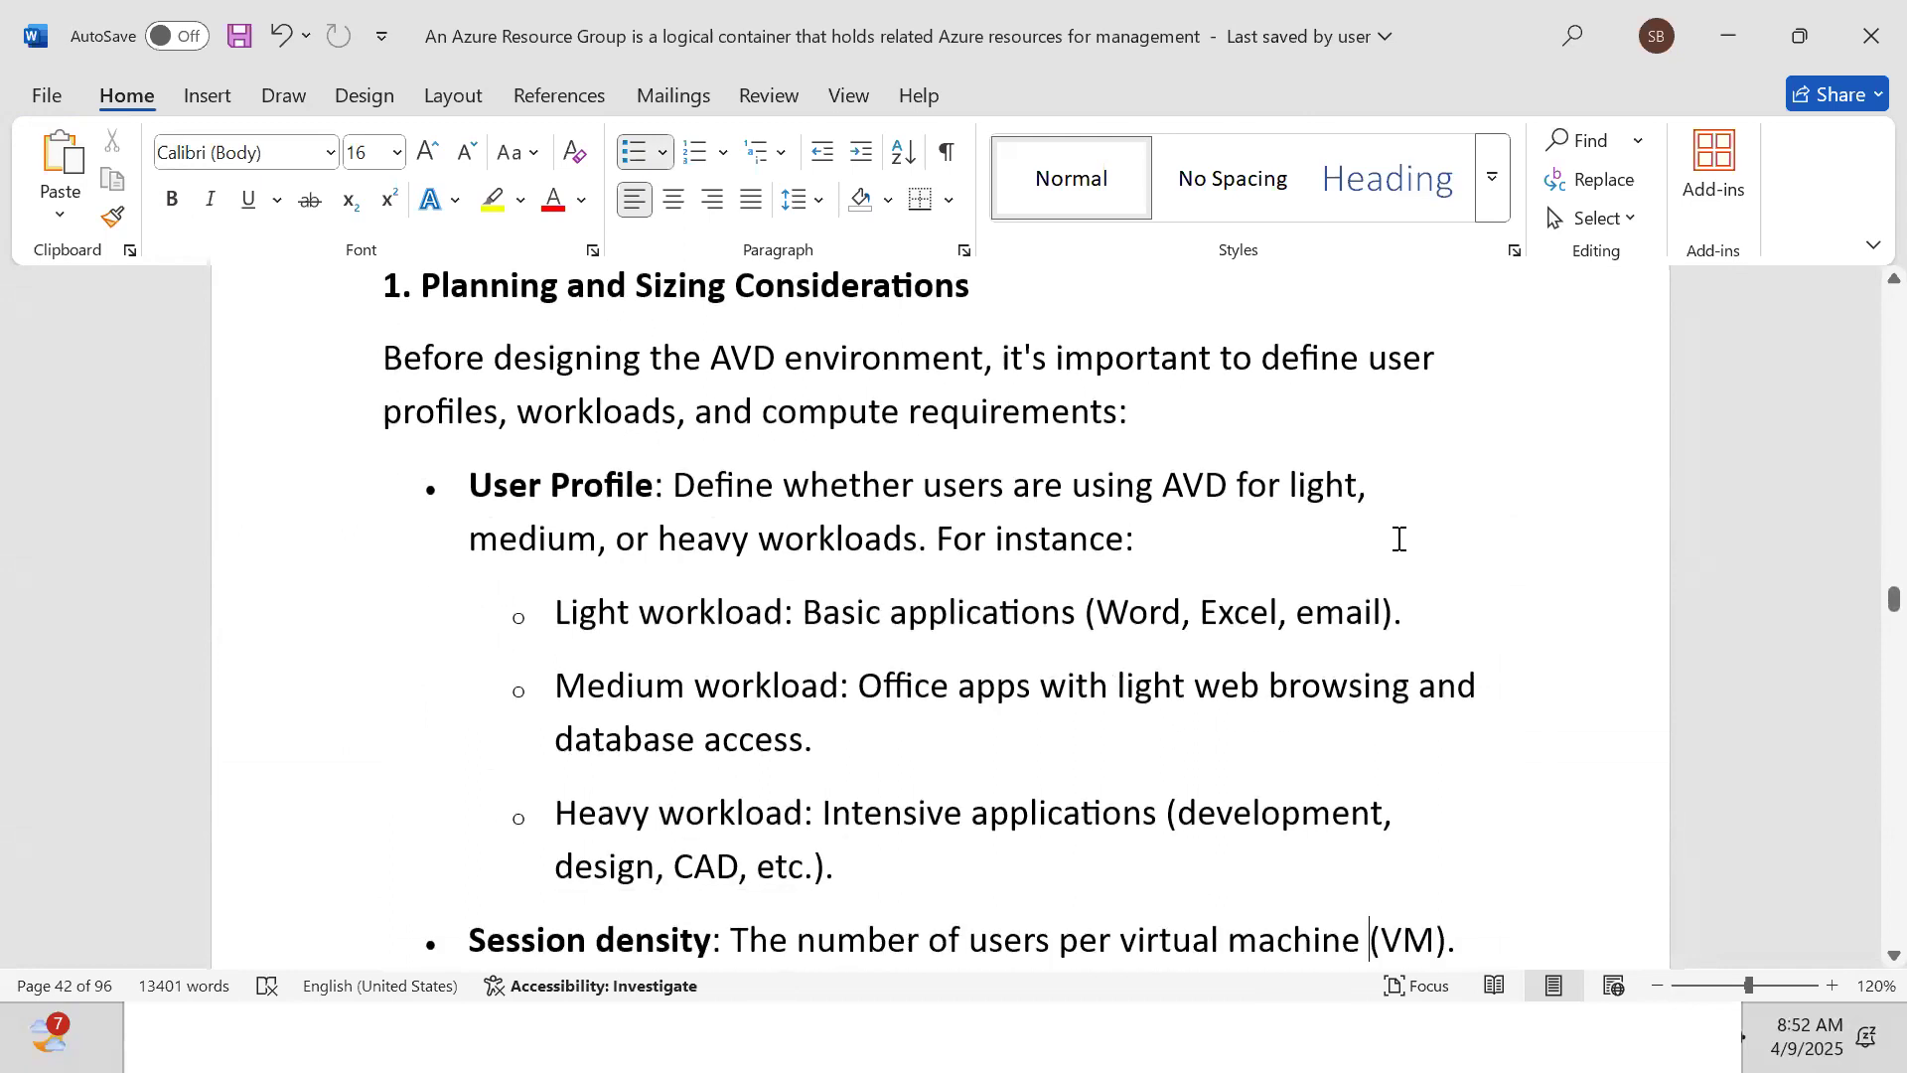
{"action": "scroll", "coordinate": [1399, 539], "scroll_direction": "down", "scroll_amount": 15}
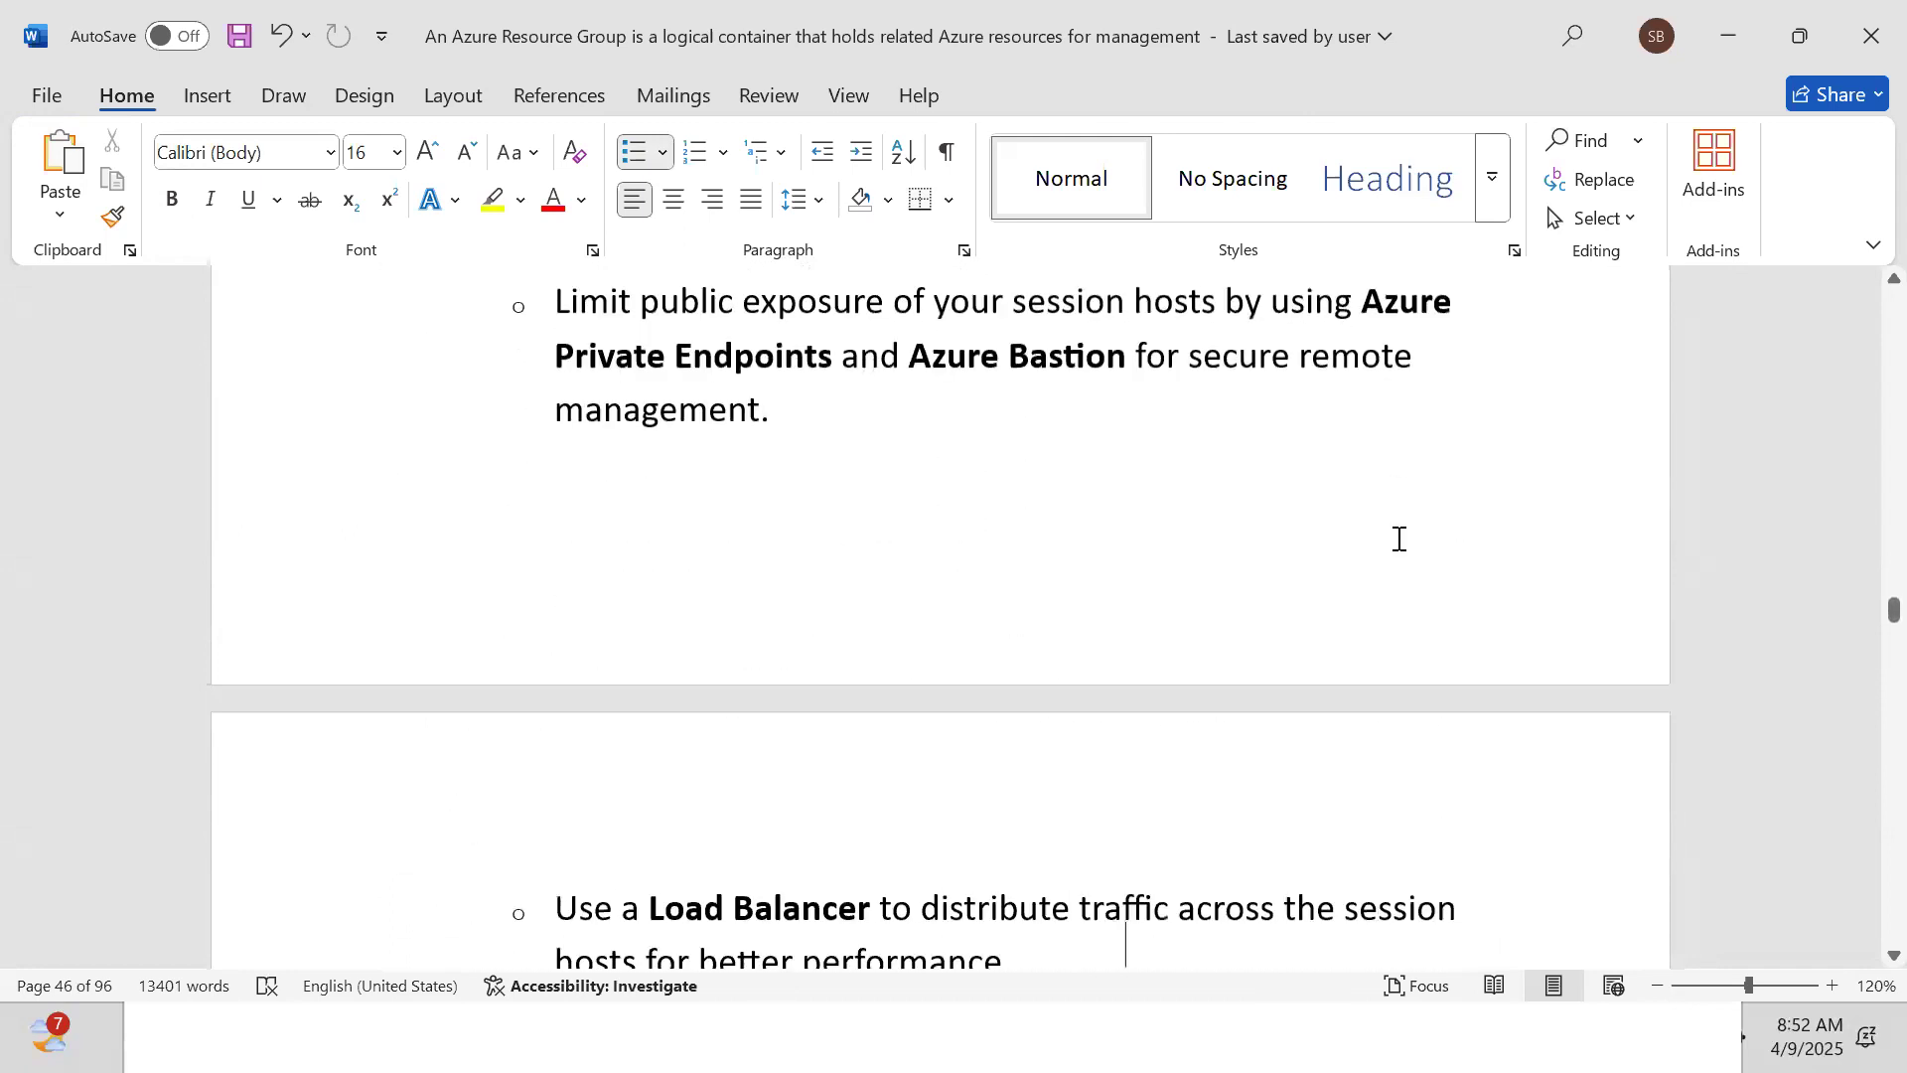
{"action": "scroll", "coordinate": [1398, 539], "scroll_direction": "down", "scroll_amount": 15}
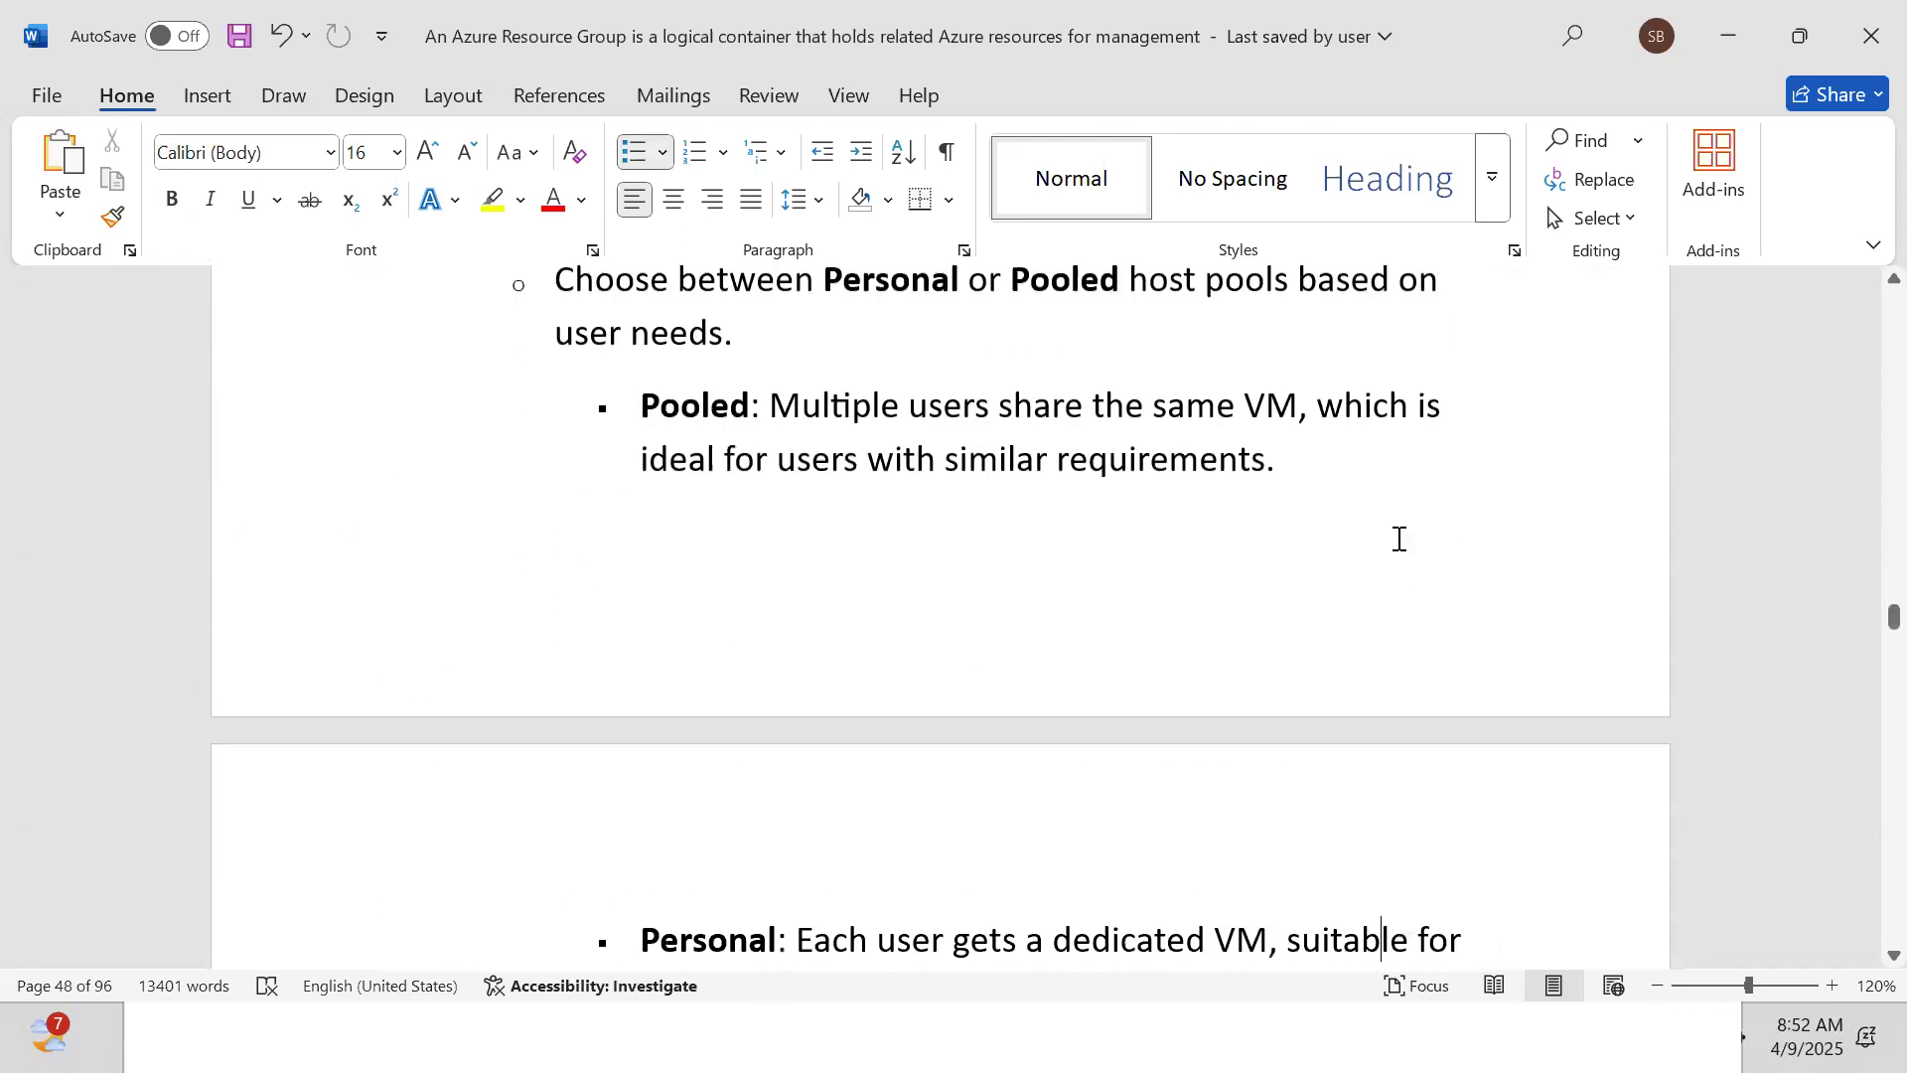
{"action": "scroll", "coordinate": [1399, 539], "scroll_direction": "down", "scroll_amount": 10}
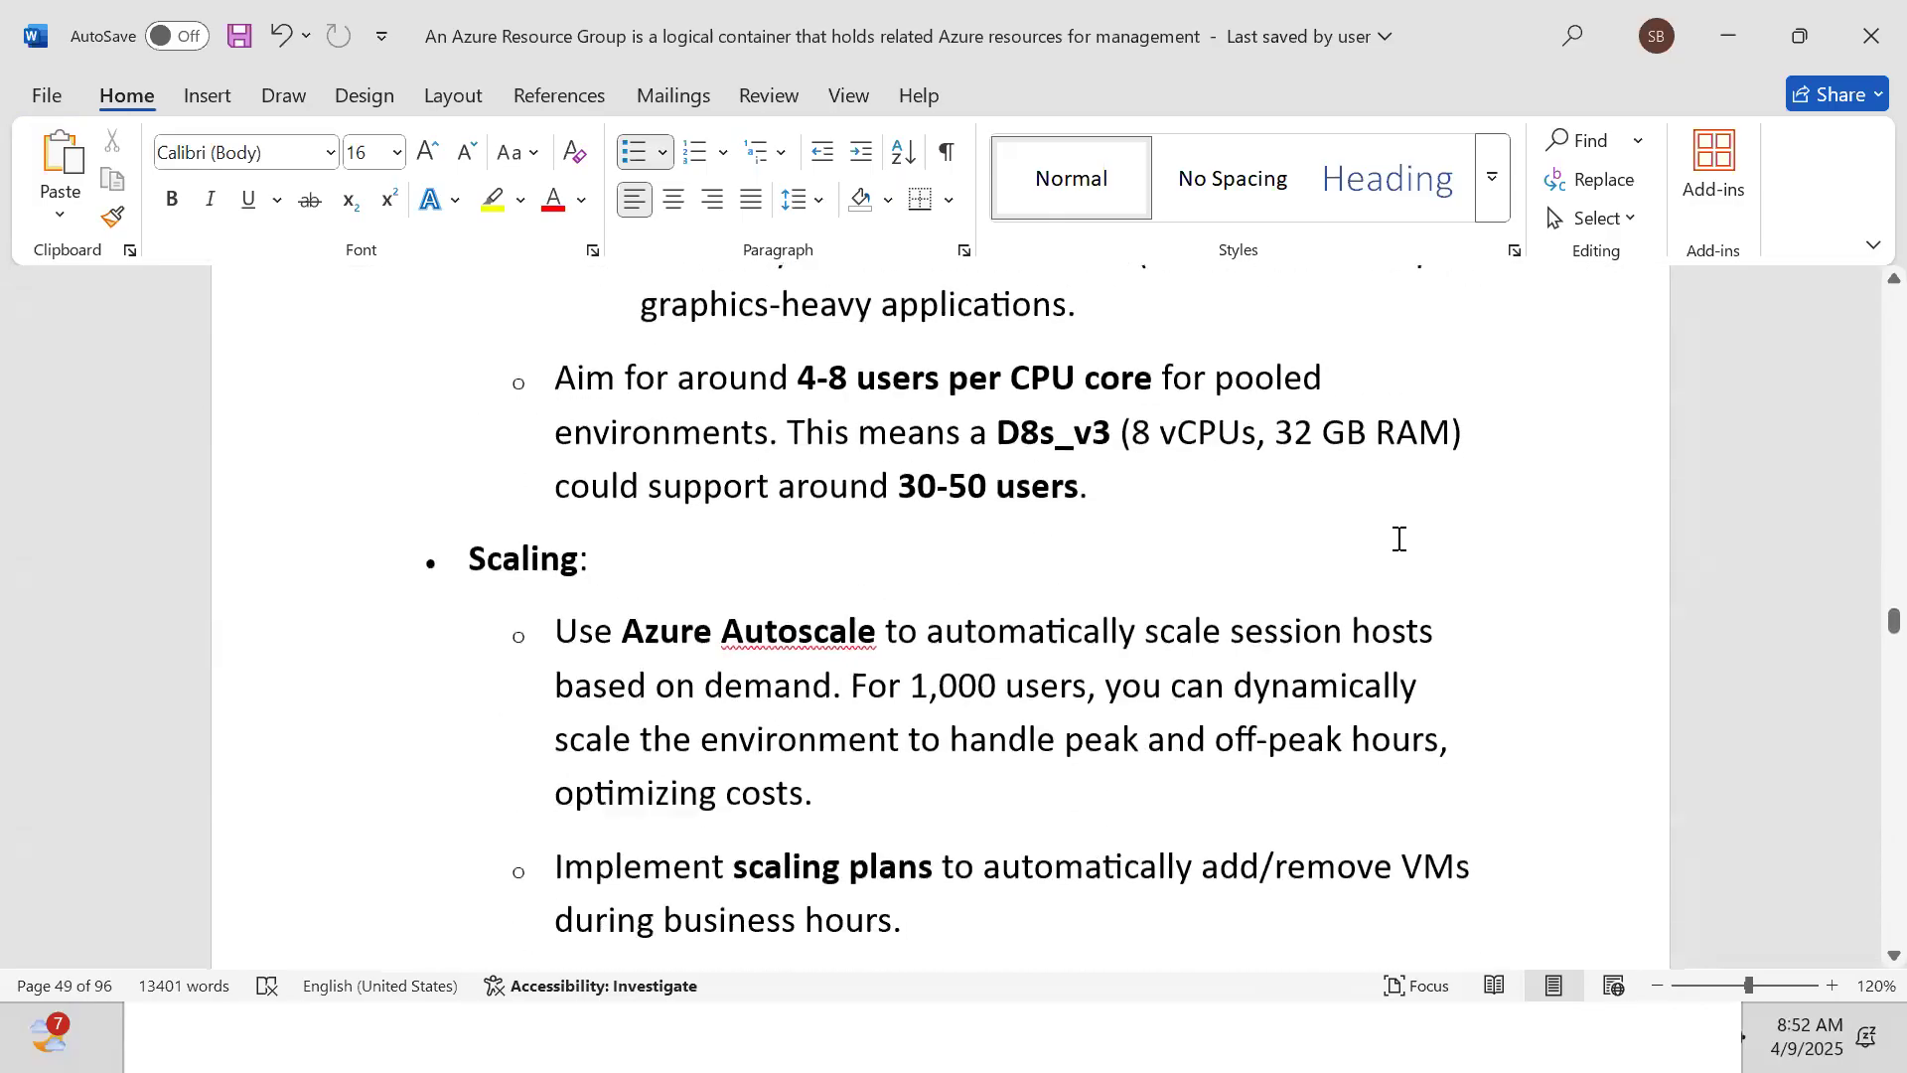
{"action": "scroll", "coordinate": [1398, 545], "scroll_direction": "down", "scroll_amount": 5}
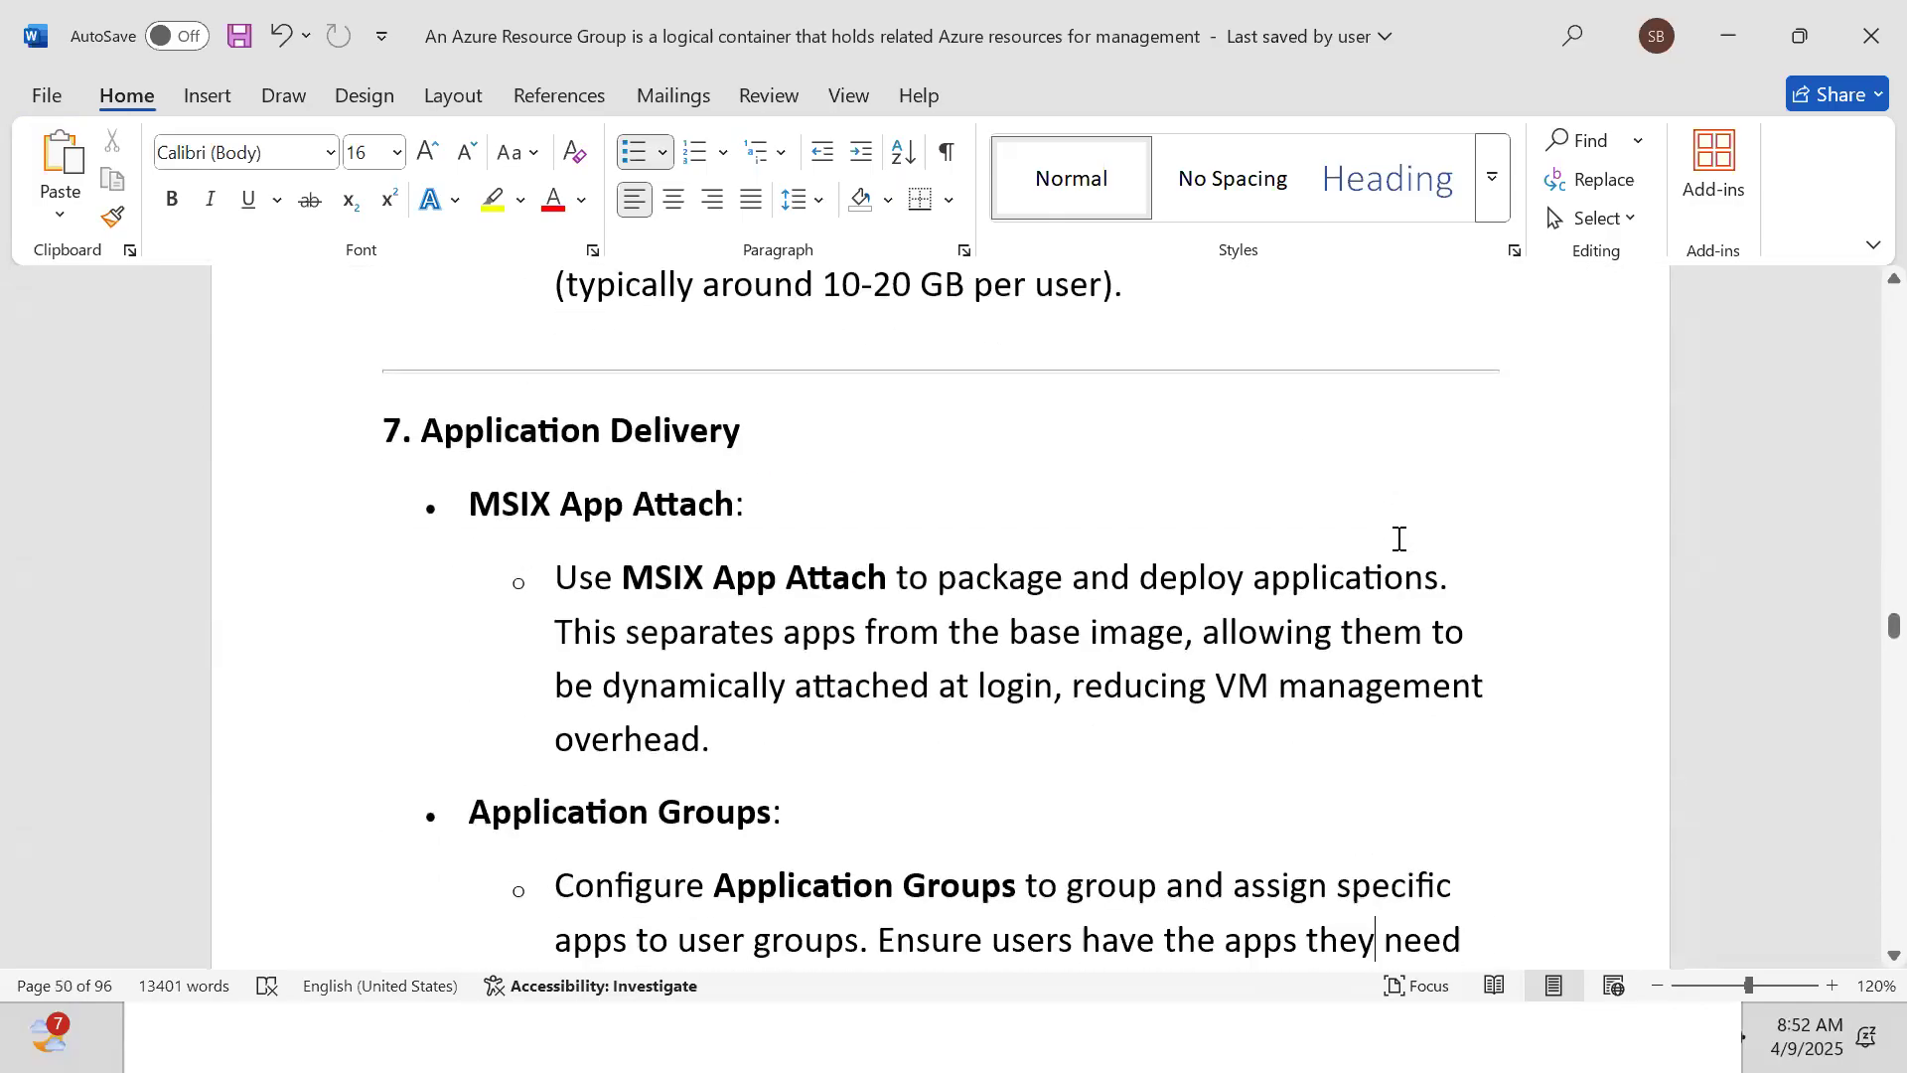
{"action": "scroll", "coordinate": [1399, 539], "scroll_direction": "down", "scroll_amount": 8}
{"action": "scroll", "coordinate": [1398, 540], "scroll_direction": "down", "scroll_amount": 10}
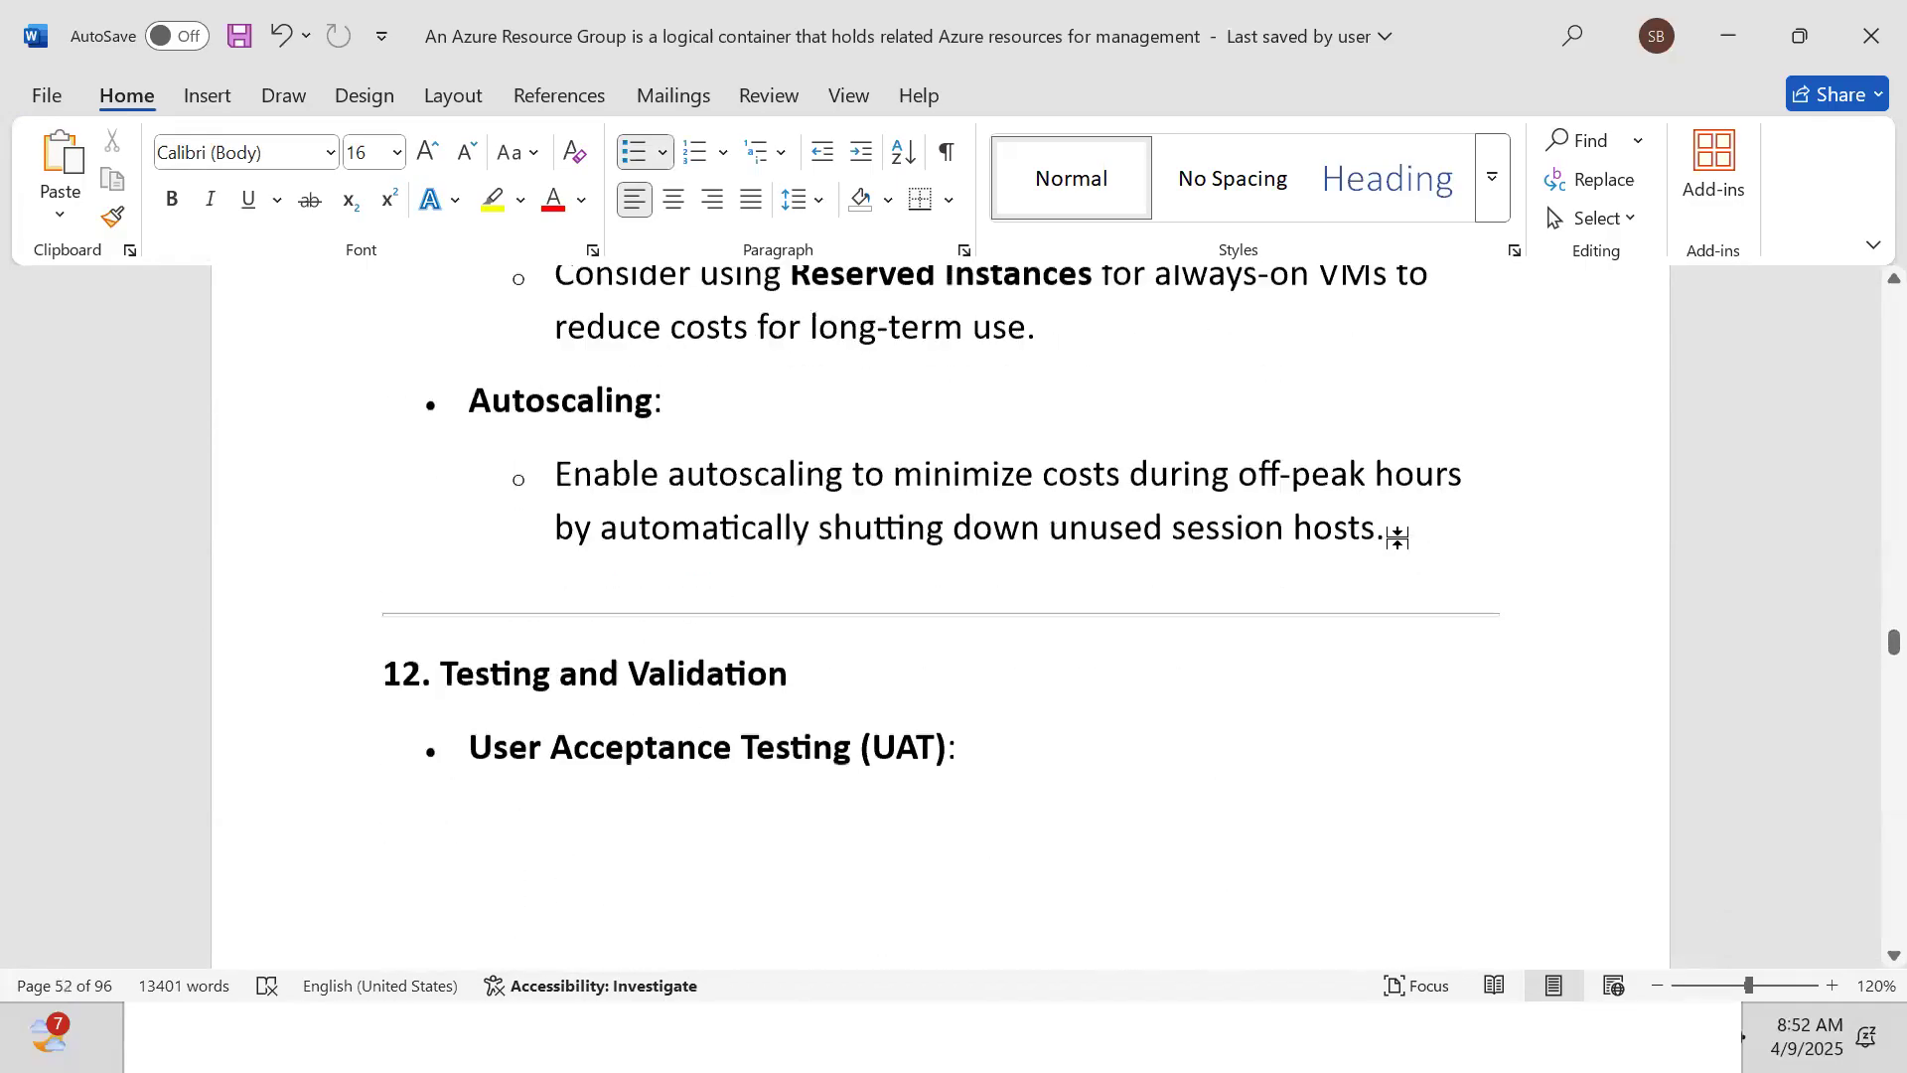
{"action": "scroll", "coordinate": [1399, 540], "scroll_direction": "down", "scroll_amount": 12}
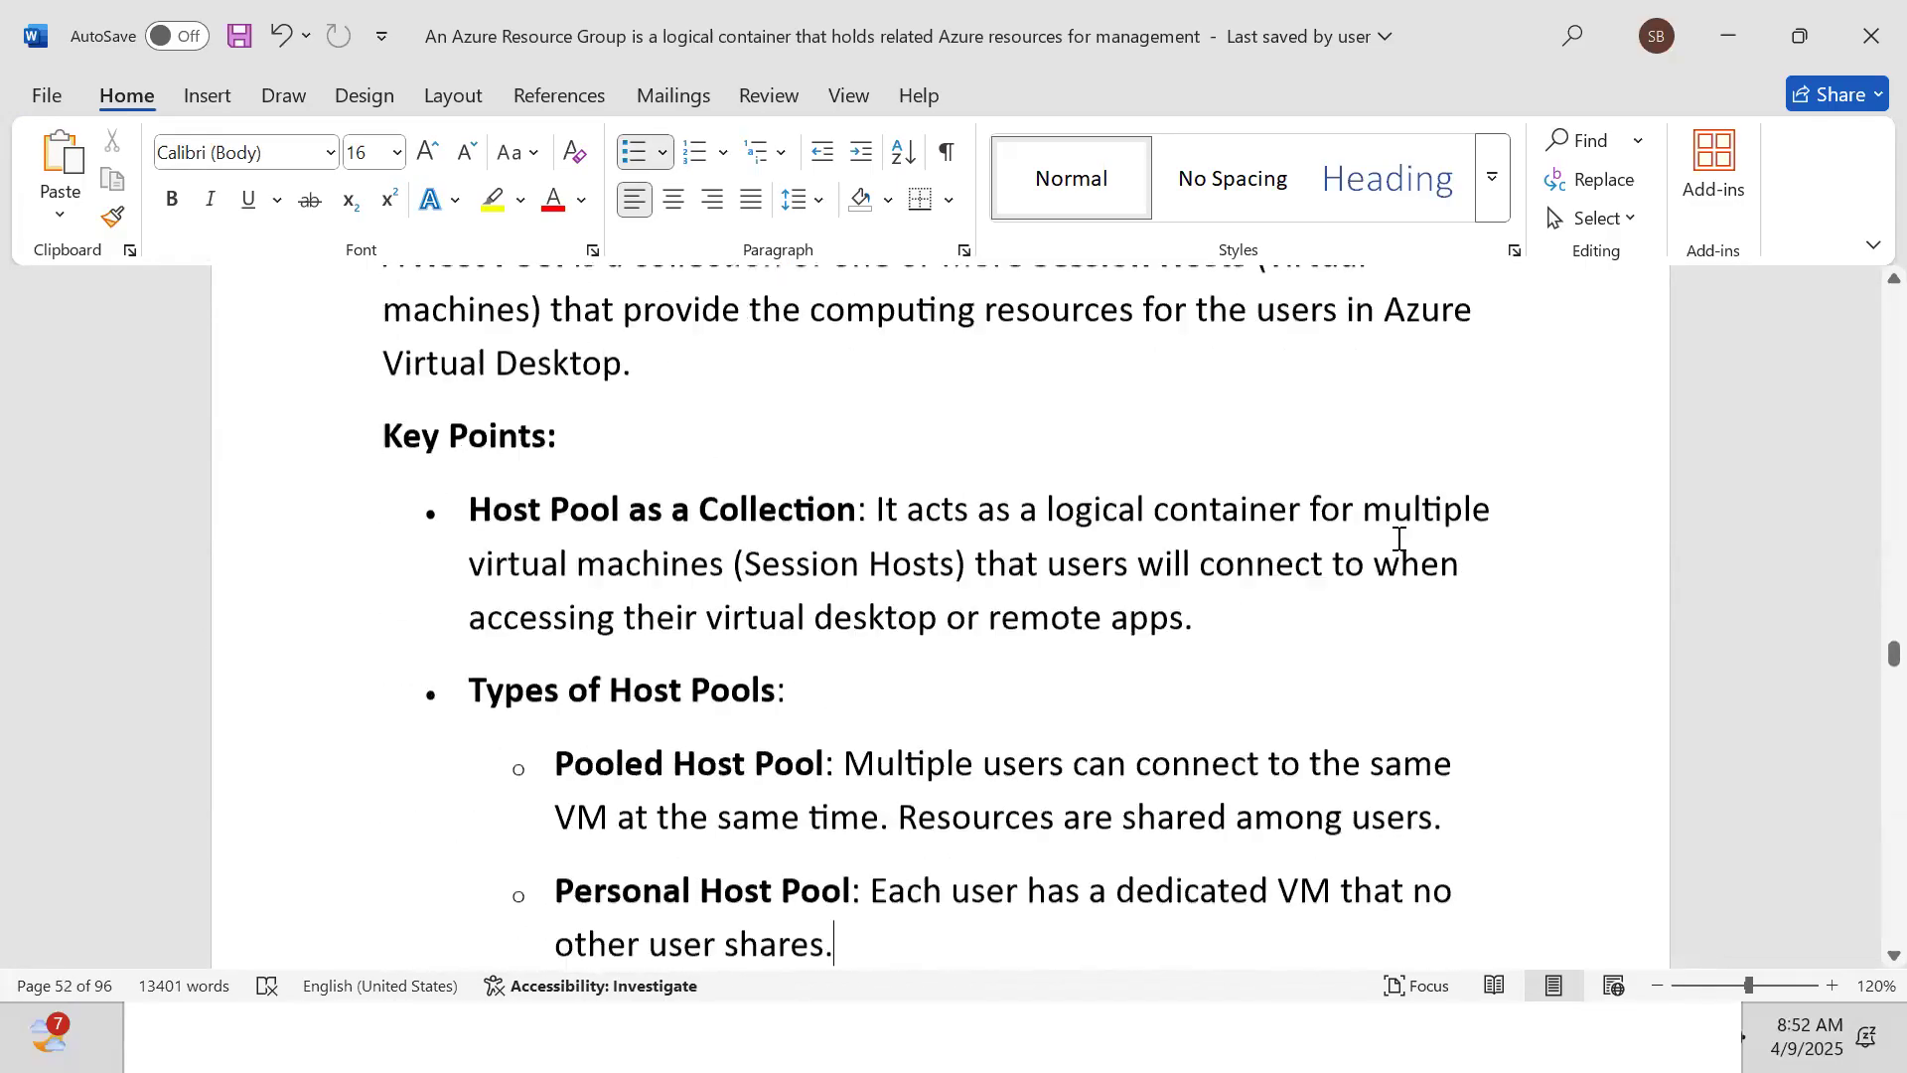
{"action": "scroll", "coordinate": [1399, 539], "scroll_direction": "down", "scroll_amount": 10}
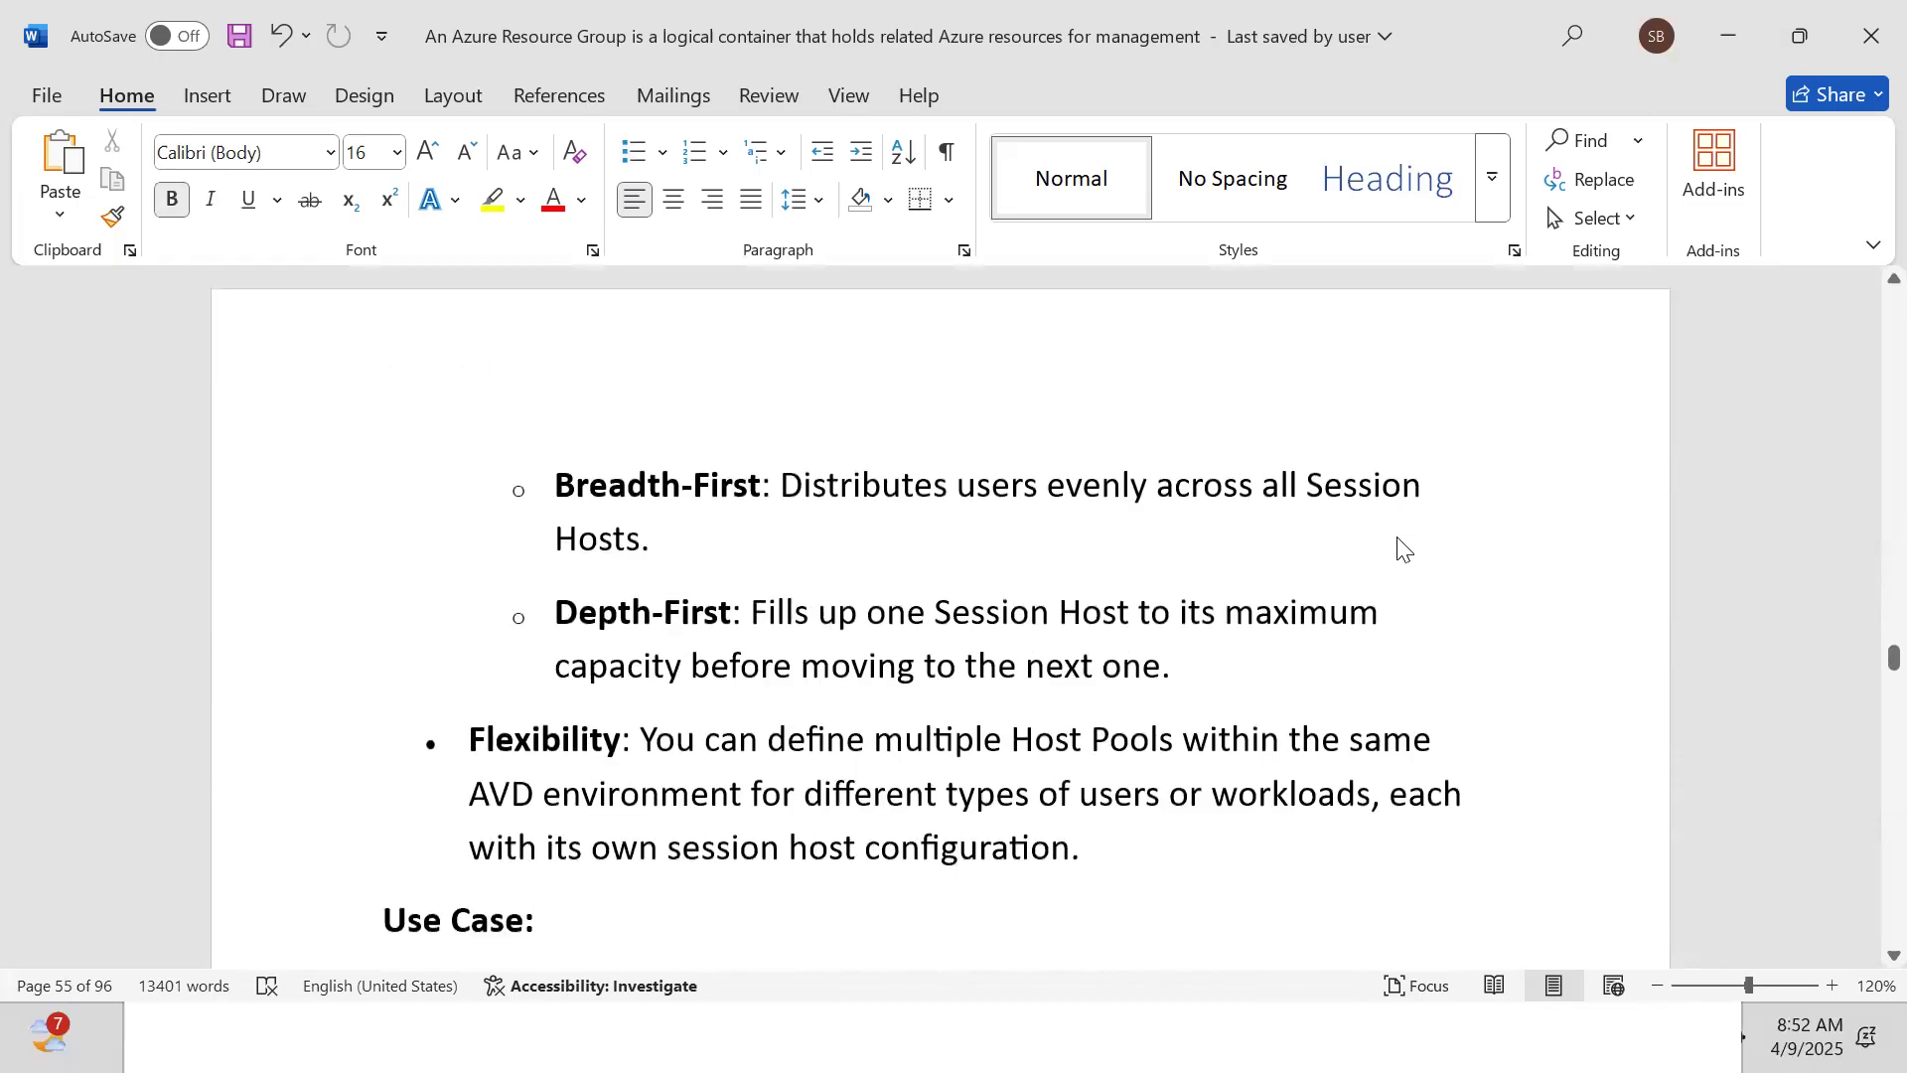
{"action": "scroll", "coordinate": [1399, 540], "scroll_direction": "down", "scroll_amount": 10}
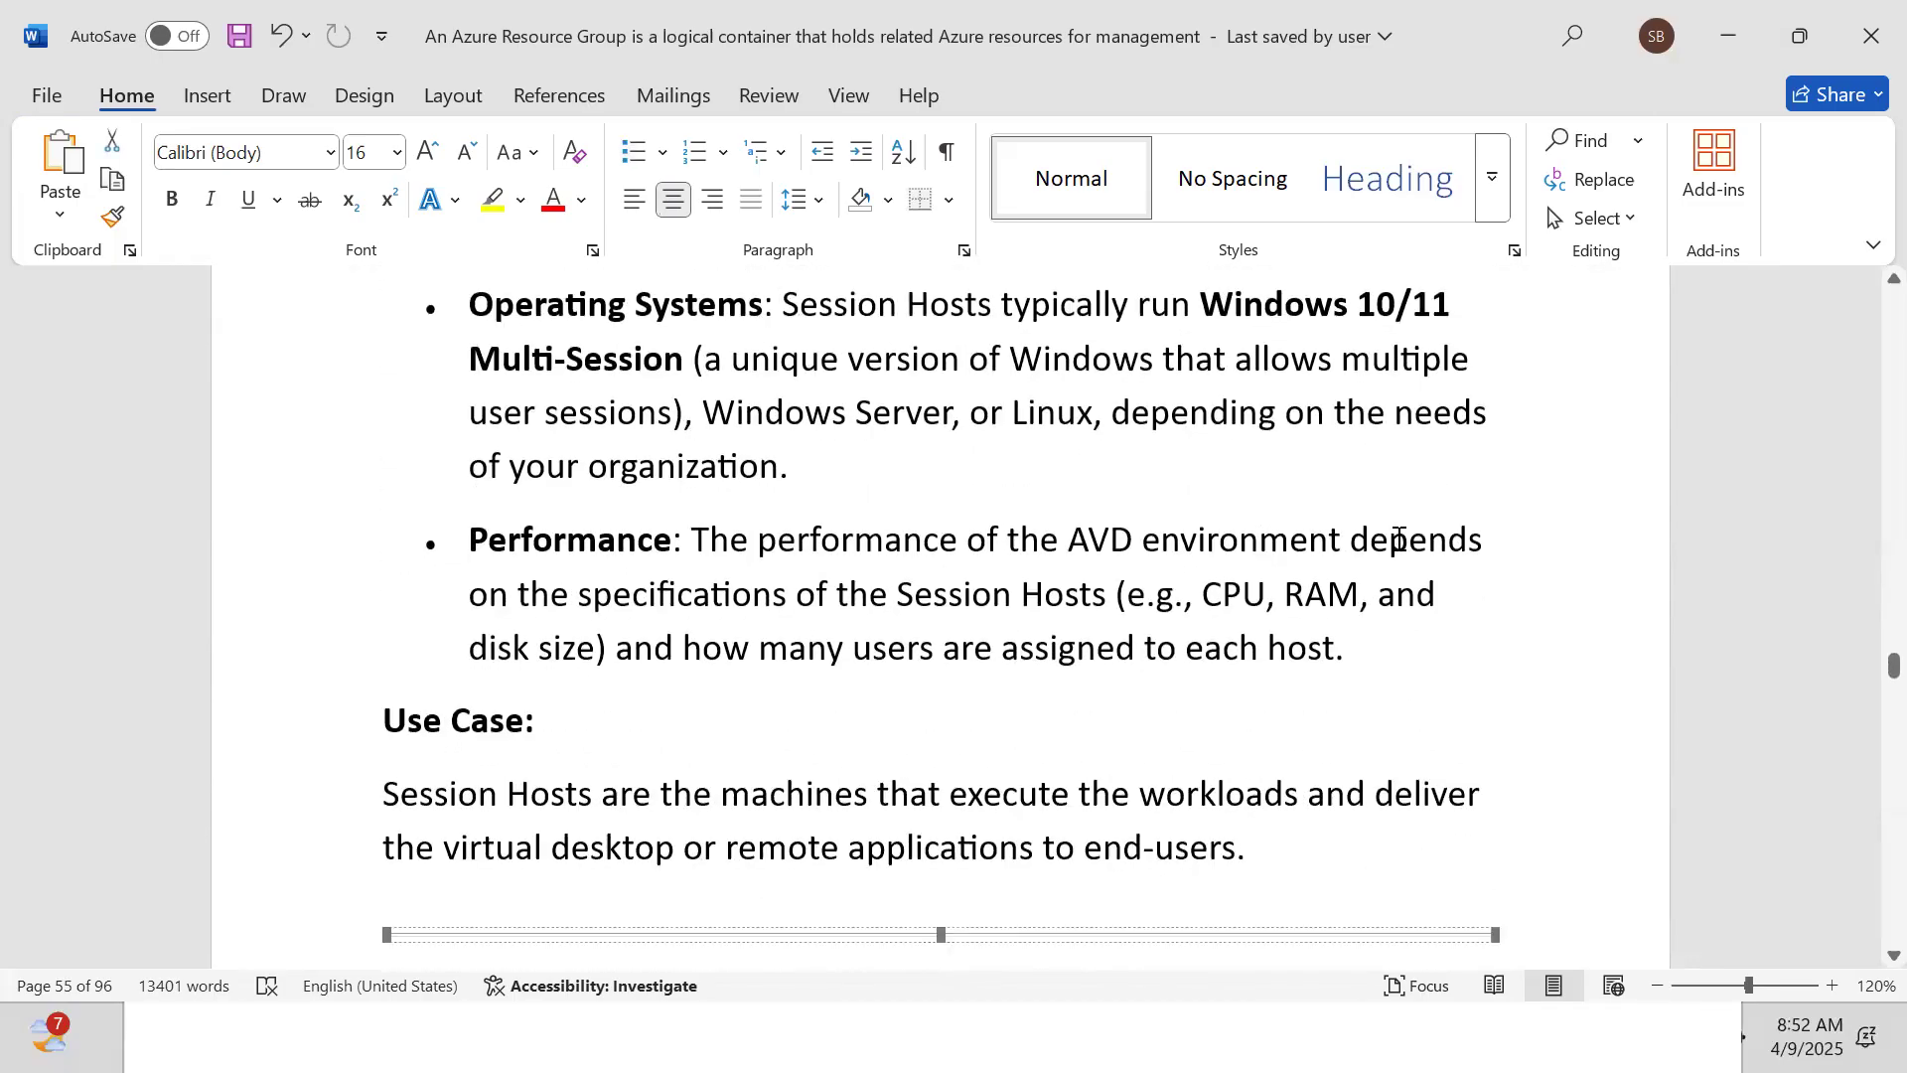
{"action": "scroll", "coordinate": [1399, 539], "scroll_direction": "down", "scroll_amount": 10}
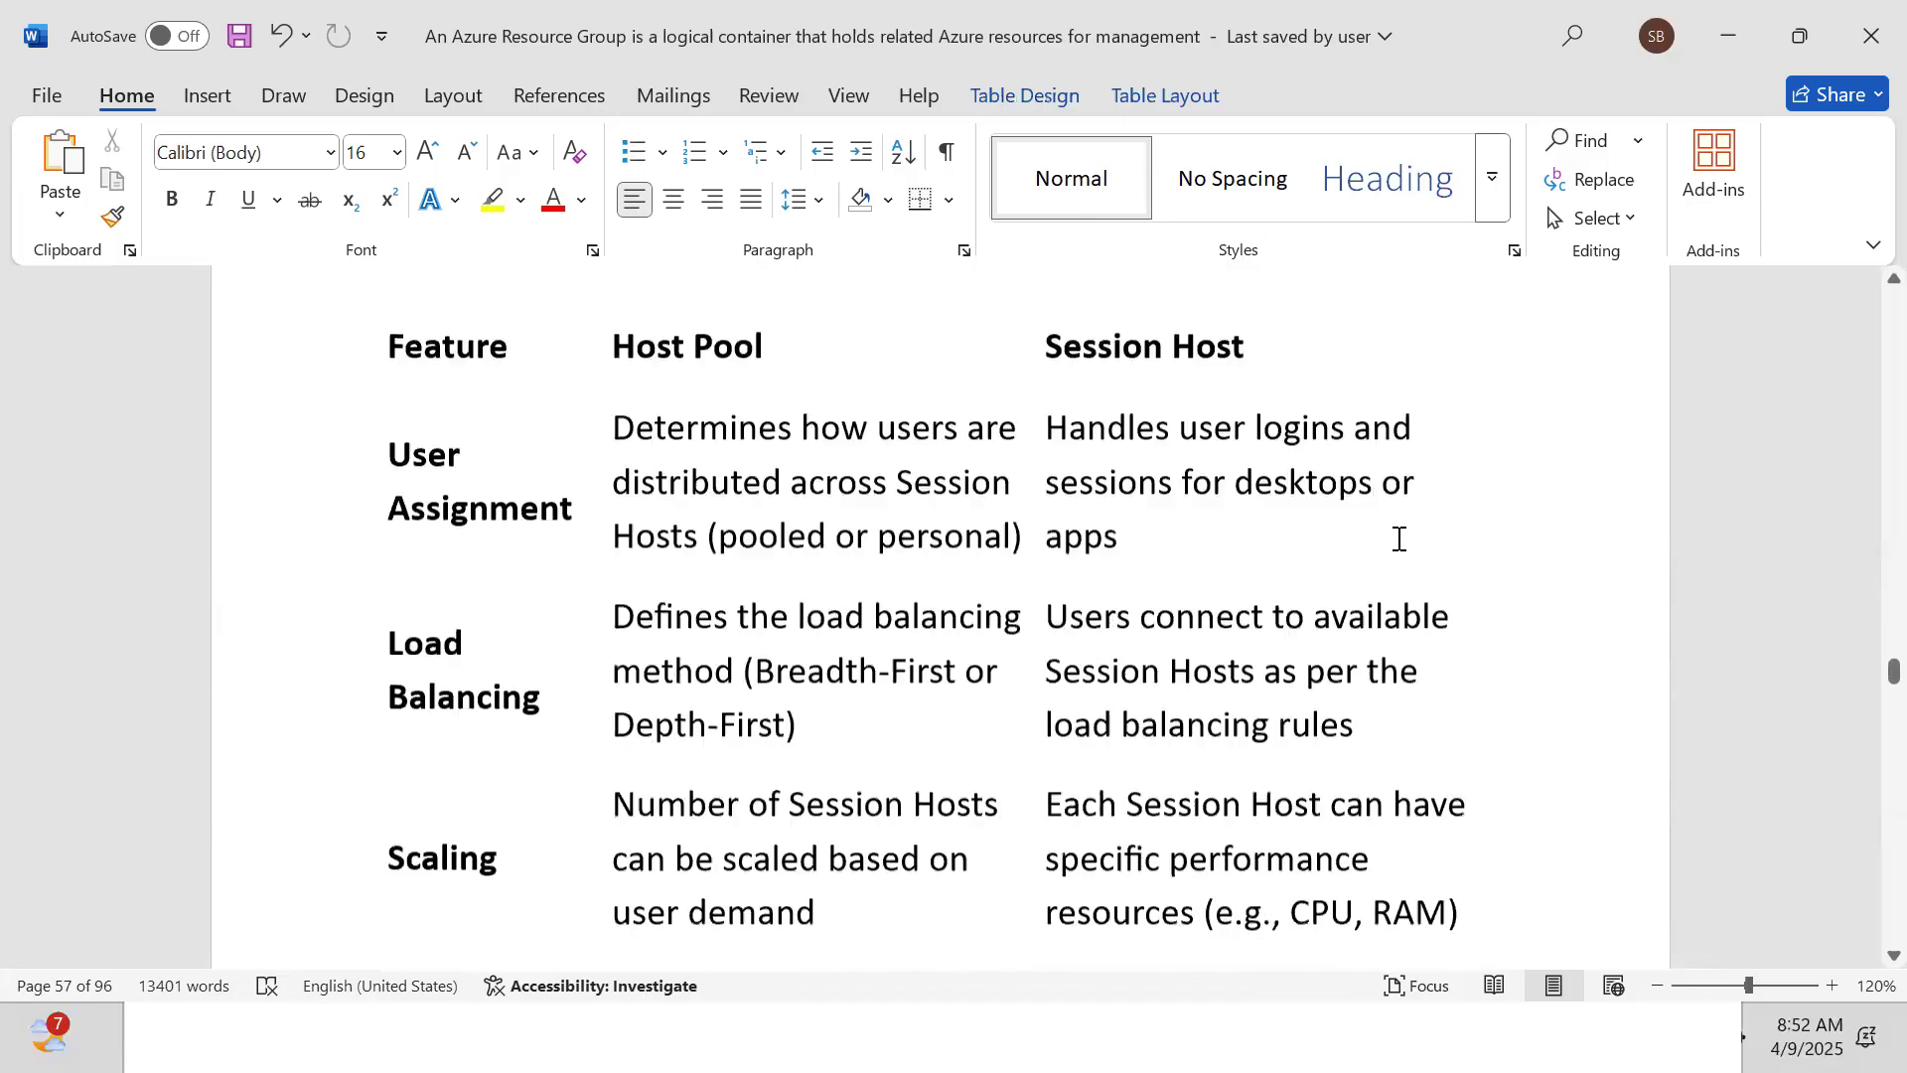
{"action": "key", "text": "Down"}
{"action": "key", "text": "Down"}
{"action": "key", "text": "Down"}
{"action": "key", "text": "Down"}
{"action": "key", "text": "Down"}
{"action": "key", "text": "Down"}
{"action": "key", "text": "Down"}
{"action": "key", "text": "Down"}
{"action": "key", "text": "Down"}
{"action": "key", "text": "Down"}
{"action": "key", "text": "Down"}
{"action": "key", "text": "Down"}
{"action": "key", "text": "Down"}
{"action": "key", "text": "Down"}
{"action": "key", "text": "Down"}
{"action": "key", "text": "Down"}
{"action": "key", "text": "Down"}
{"action": "key", "text": "Down"}
{"action": "key", "text": "Down"}
{"action": "key", "text": "Down"}
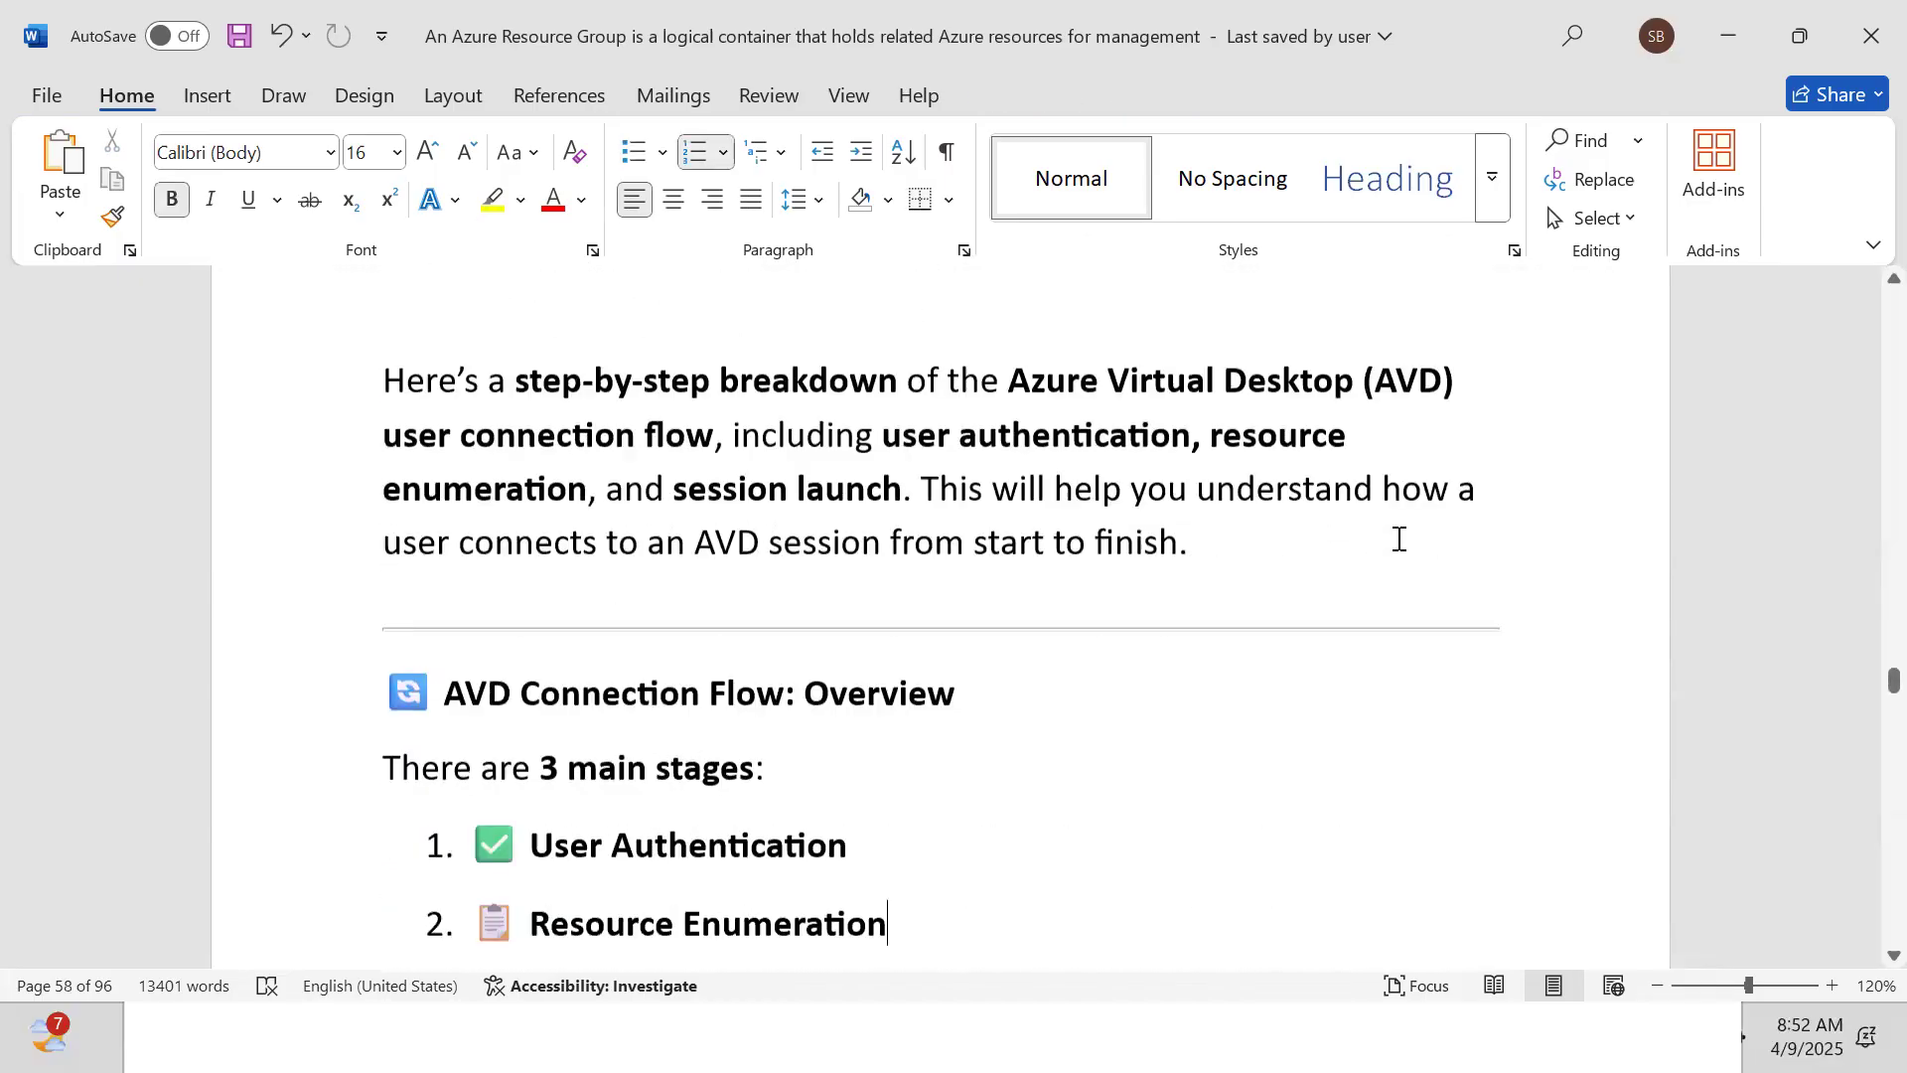
{"action": "key", "text": "Down"}
{"action": "key", "text": "Down"}
{"action": "key", "text": "Down"}
{"action": "key", "text": "Down"}
{"action": "key", "text": "Down"}
{"action": "key", "text": "Down"}
{"action": "key", "text": "Down"}
{"action": "key", "text": "Down"}
{"action": "key", "text": "Down"}
{"action": "key", "text": "Down"}
{"action": "key", "text": "Down"}
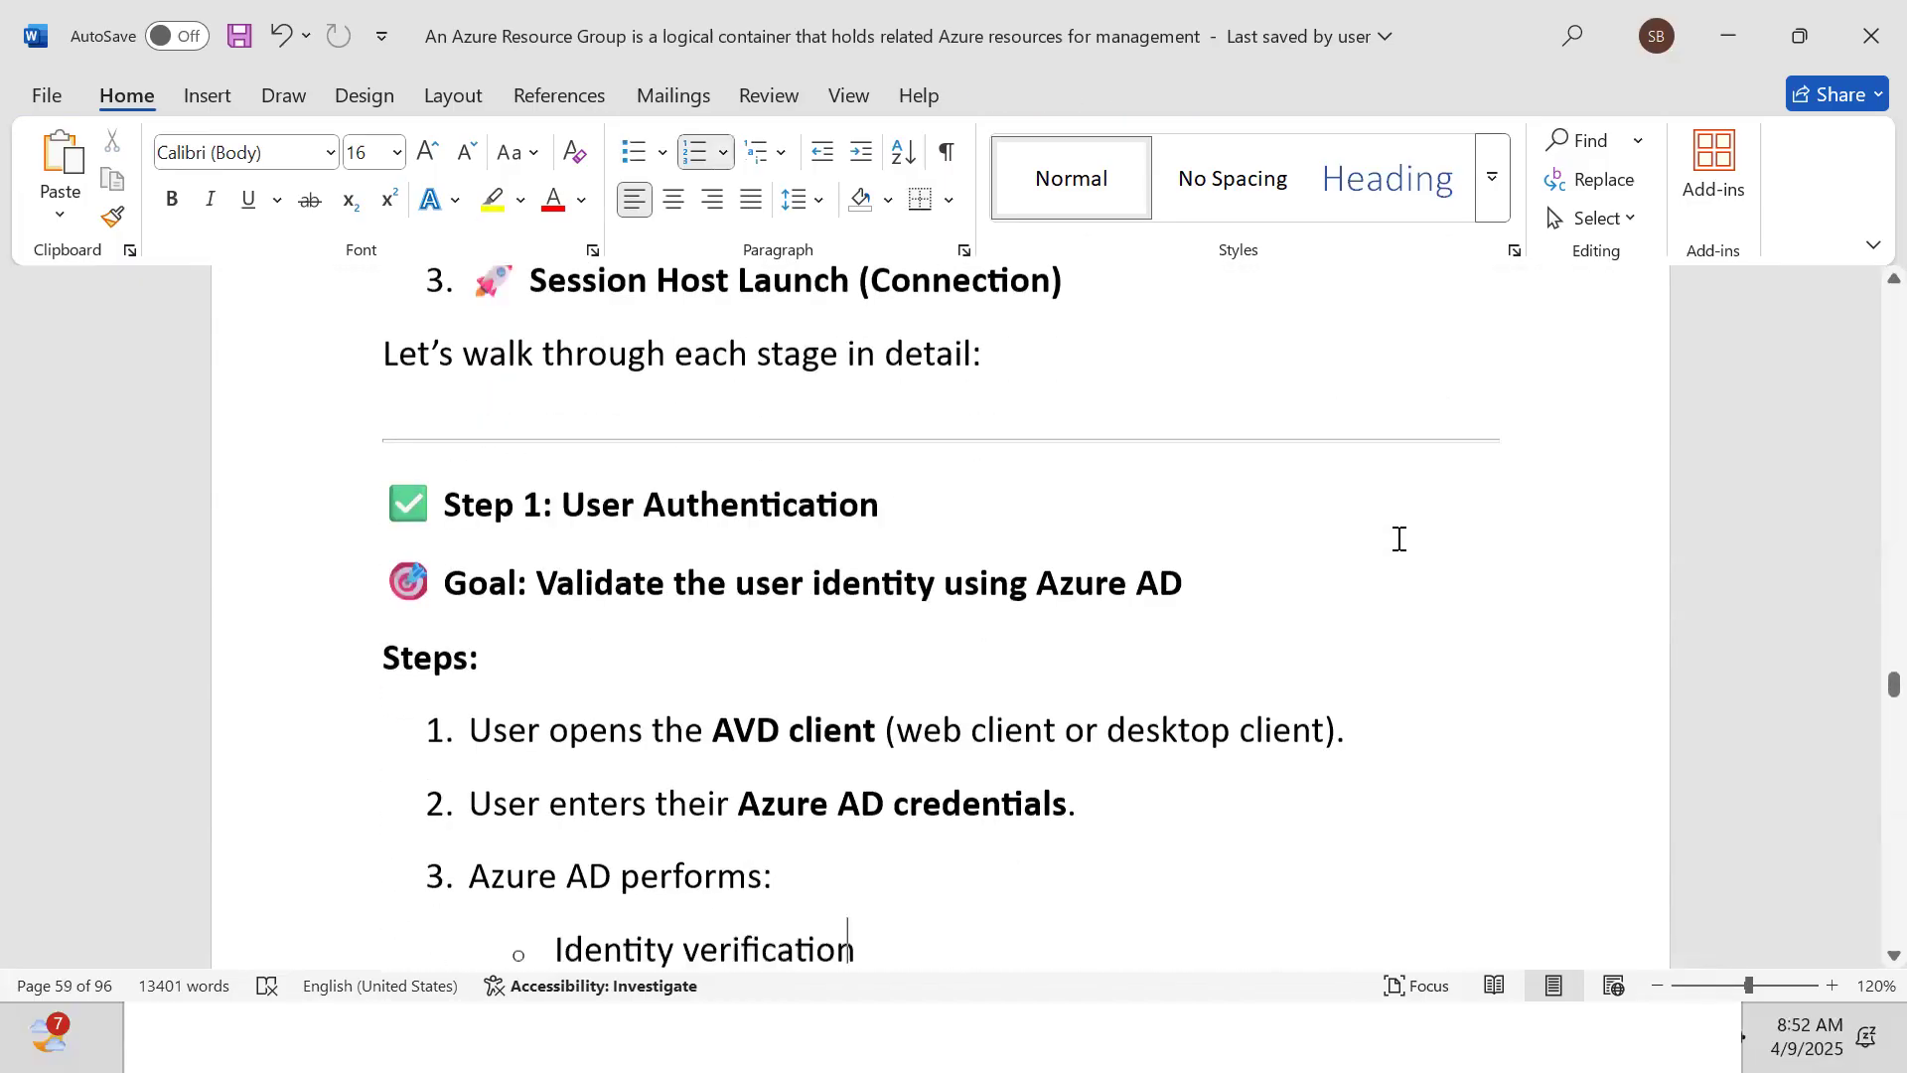
{"action": "key", "text": "Down"}
{"action": "key", "text": "Down"}
{"action": "key", "text": "Down"}
{"action": "key", "text": "Down"}
{"action": "key", "text": "Down"}
{"action": "key", "text": "Down"}
{"action": "key", "text": "Down"}
{"action": "key", "text": "Down"}
{"action": "key", "text": "Down"}
{"action": "key", "text": "Down"}
{"action": "key", "text": "Down"}
{"action": "key", "text": "Down"}
{"action": "key", "text": "Down"}
{"action": "key", "text": "Down"}
{"action": "key", "text": "Down"}
{"action": "key", "text": "Down"}
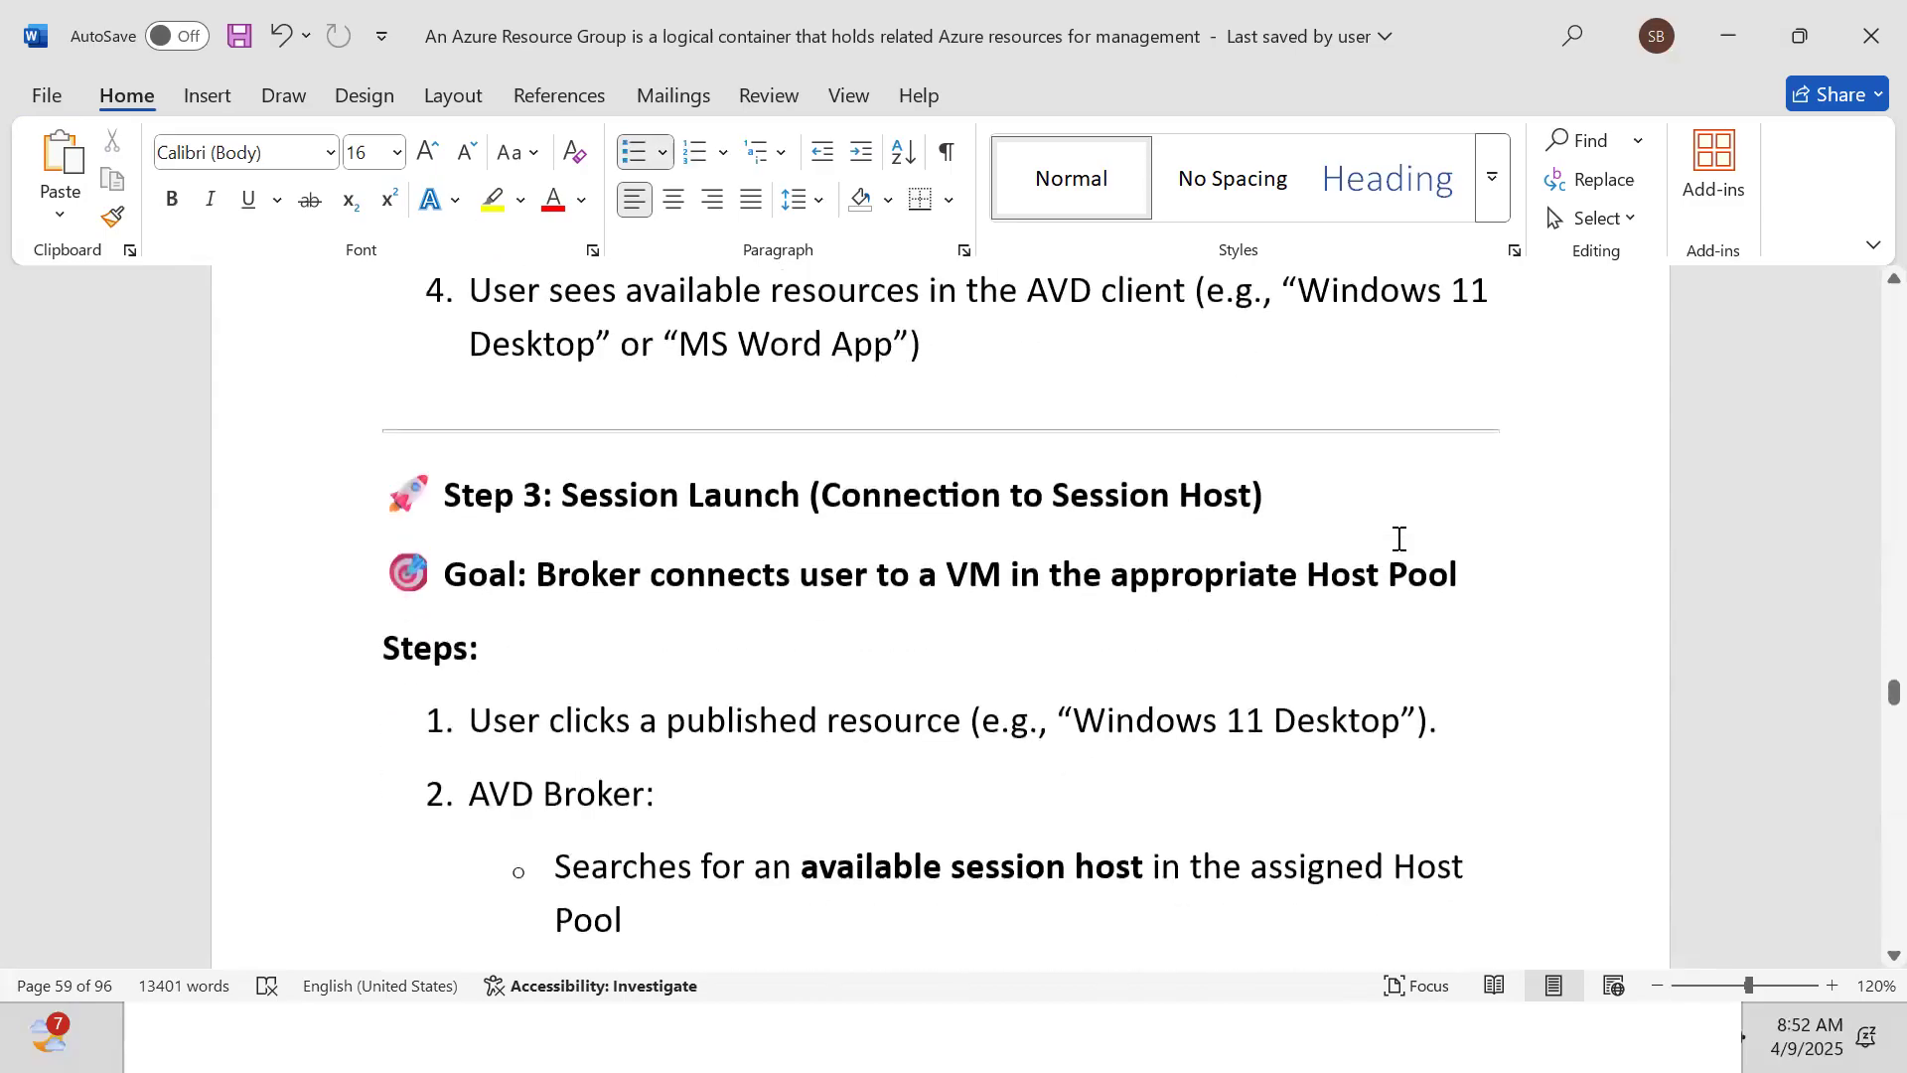
{"action": "key", "text": "Down"}
{"action": "key", "text": "Down"}
{"action": "key", "text": "Down"}
{"action": "key", "text": "Down"}
{"action": "key", "text": "Down"}
{"action": "key", "text": "Down"}
{"action": "key", "text": "Down"}
{"action": "key", "text": "Down"}
{"action": "key", "text": "Down"}
{"action": "key", "text": "Down"}
{"action": "key", "text": "Down"}
{"action": "key", "text": "Down"}
{"action": "key", "text": "Down"}
{"action": "key", "text": "Down"}
{"action": "key", "text": "Down"}
{"action": "key", "text": "Down"}
{"action": "key", "text": "Down"}
{"action": "key", "text": "Down"}
{"action": "key", "text": "Down"}
{"action": "key", "text": "Down"}
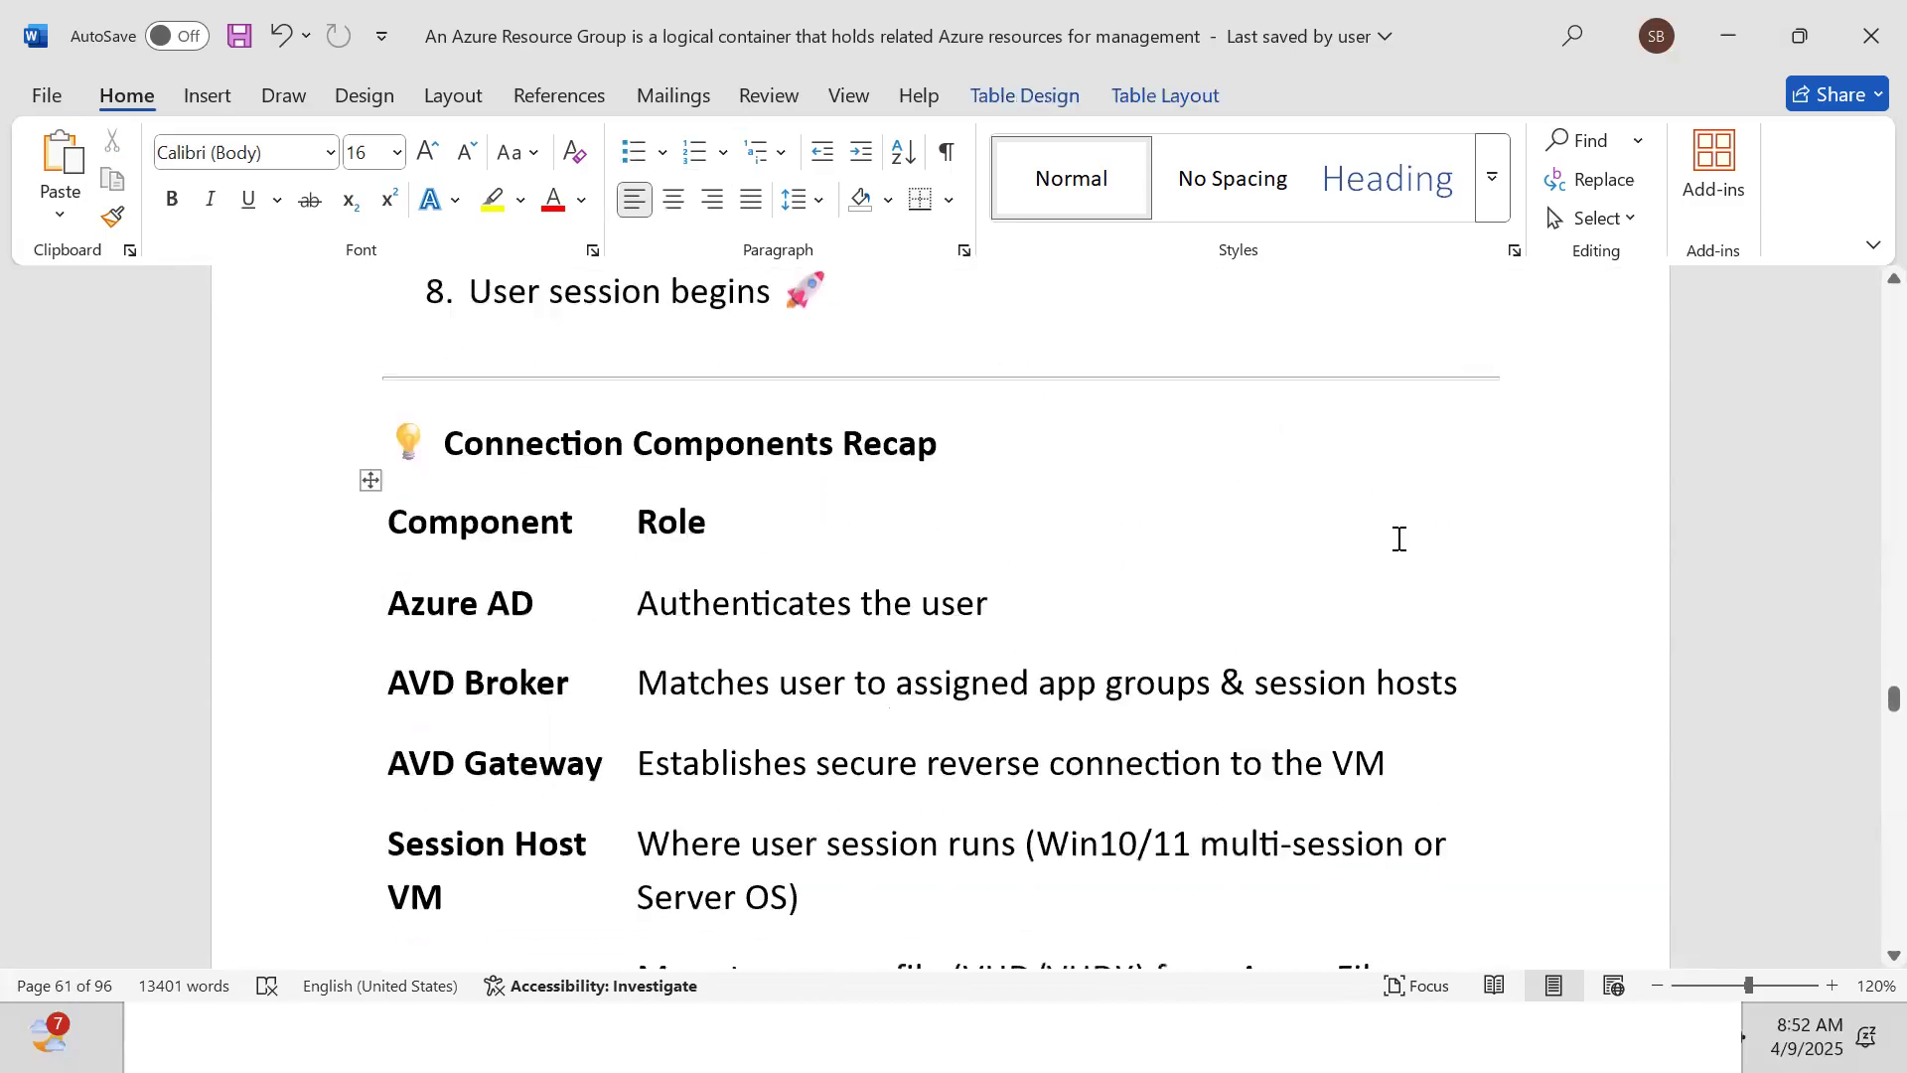
{"action": "key", "text": "Down"}
{"action": "key", "text": "Down"}
{"action": "key", "text": "Down"}
{"action": "key", "text": "Down"}
{"action": "key", "text": "Down"}
{"action": "key", "text": "Down"}
{"action": "key", "text": "Down"}
{"action": "key", "text": "Down"}
{"action": "key", "text": "Down"}
{"action": "key", "text": "Down"}
{"action": "key", "text": "Down"}
{"action": "key", "text": "Down"}
{"action": "key", "text": "Down"}
{"action": "key", "text": "Down"}
{"action": "key", "text": "Down"}
{"action": "key", "text": "Down"}
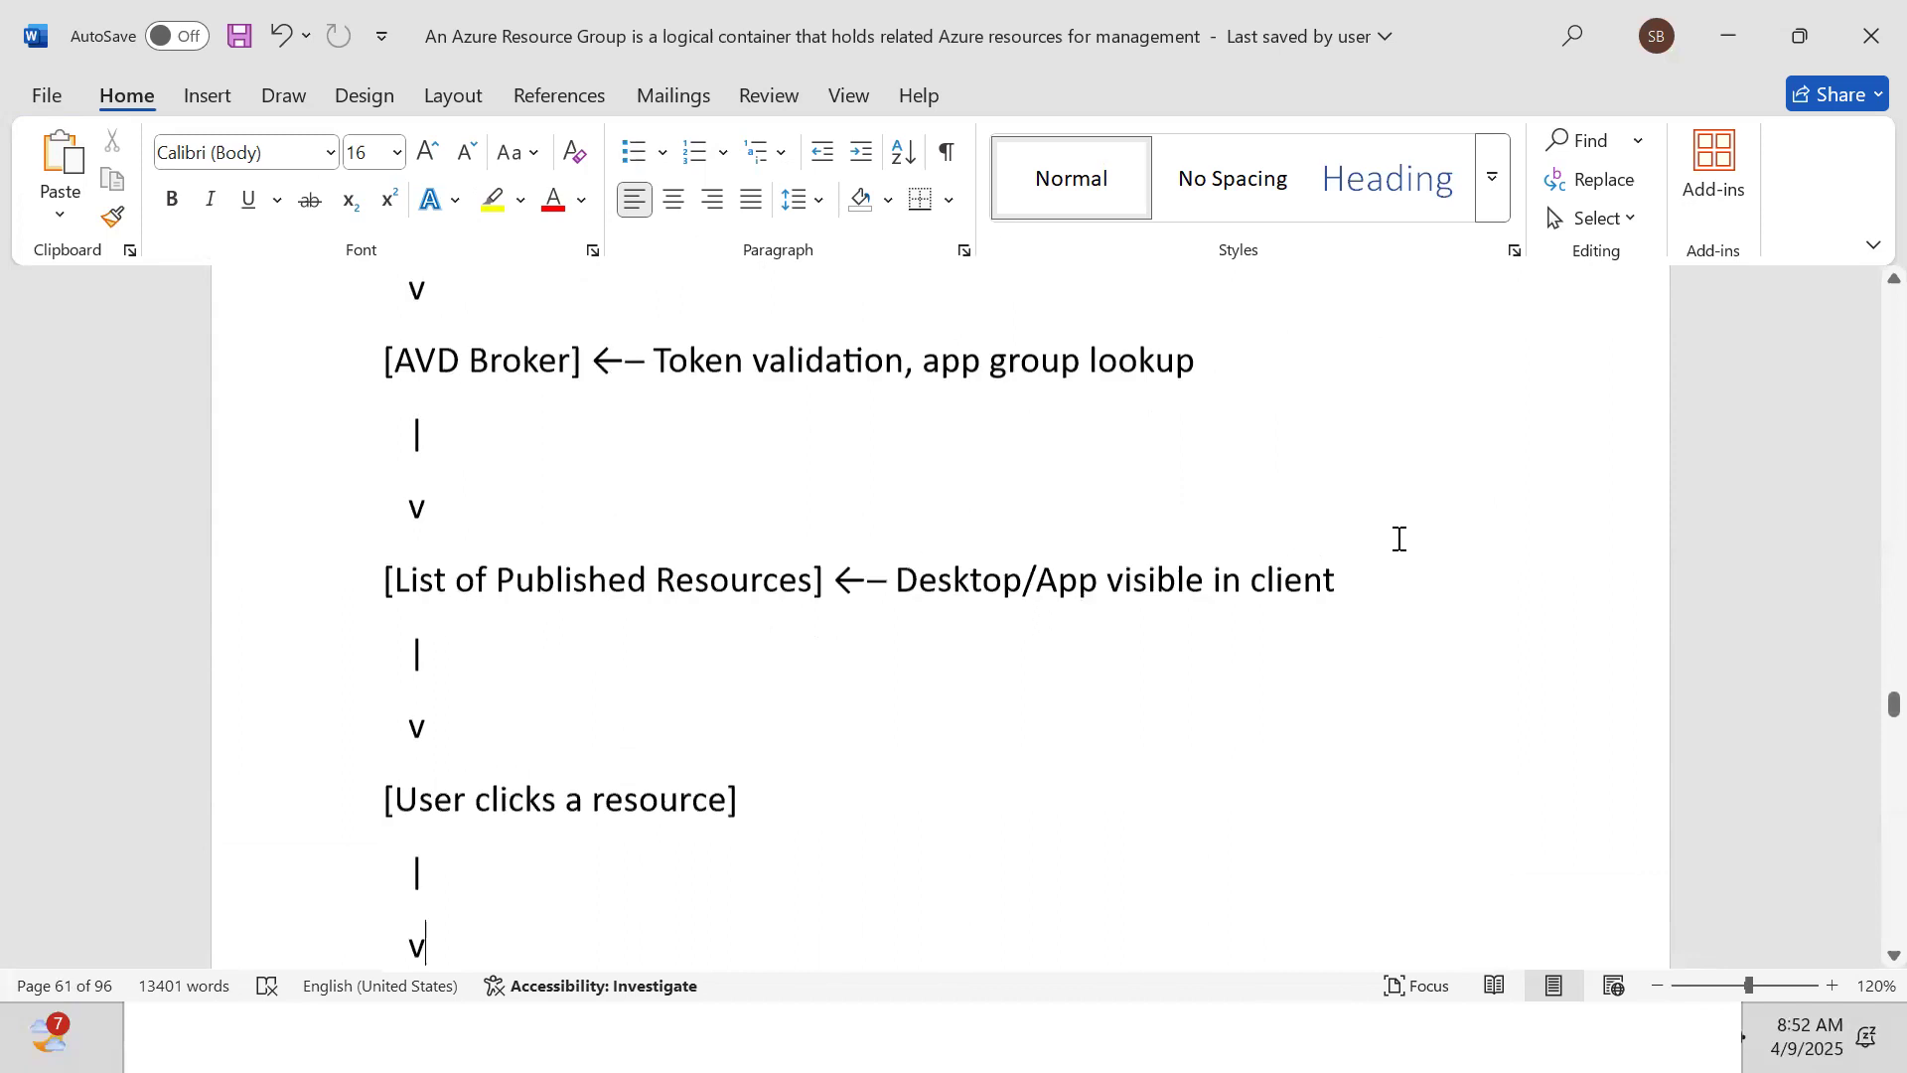
{"action": "key", "text": "Down"}
{"action": "key", "text": "Down"}
{"action": "key", "text": "Down"}
Search the document for 'citrix' and step through matches to the Citrix Virtual Apps use case
{"action": "key", "text": "ctrl+f"}
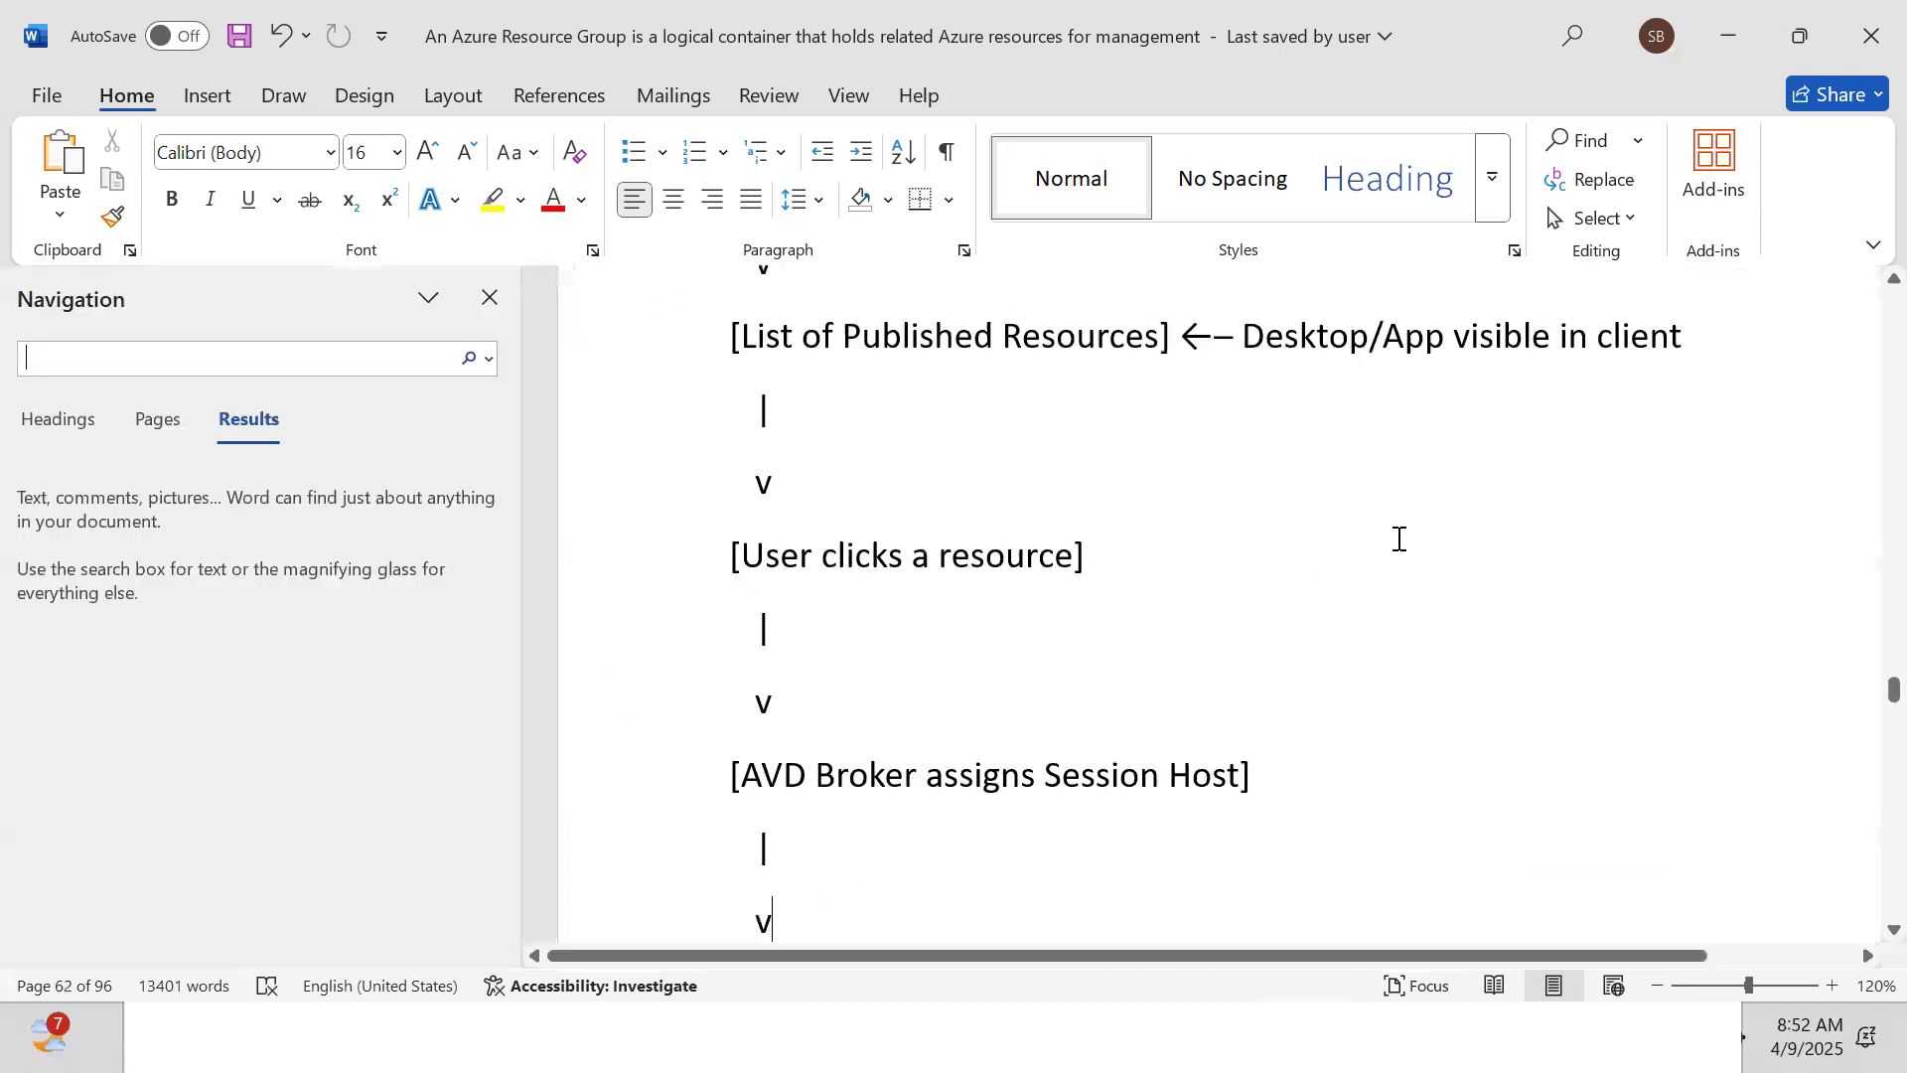
{"action": "type", "text": "citrix"}
{"action": "key", "text": "Return"}
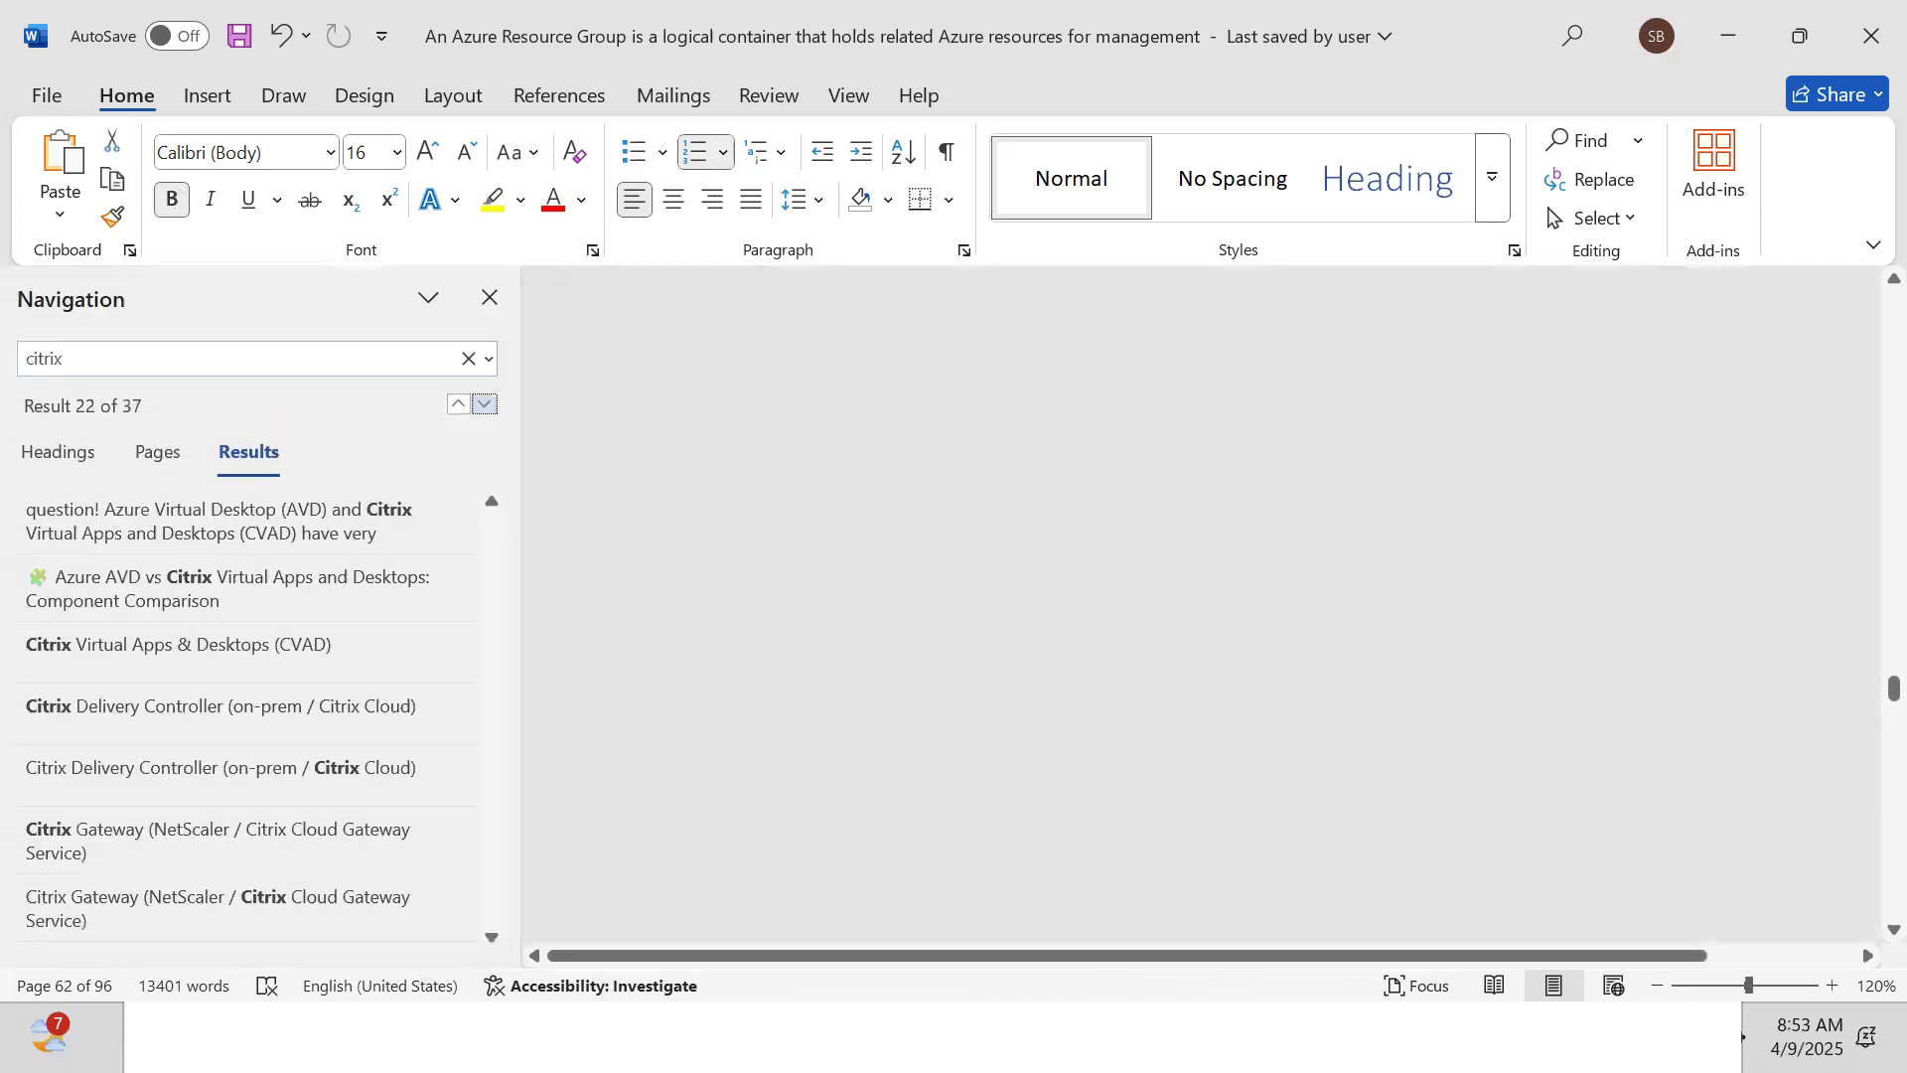
{"action": "left_click", "coordinate": [484, 403]}
{"action": "left_click", "coordinate": [483, 403]}
{"action": "left_click", "coordinate": [484, 403]}
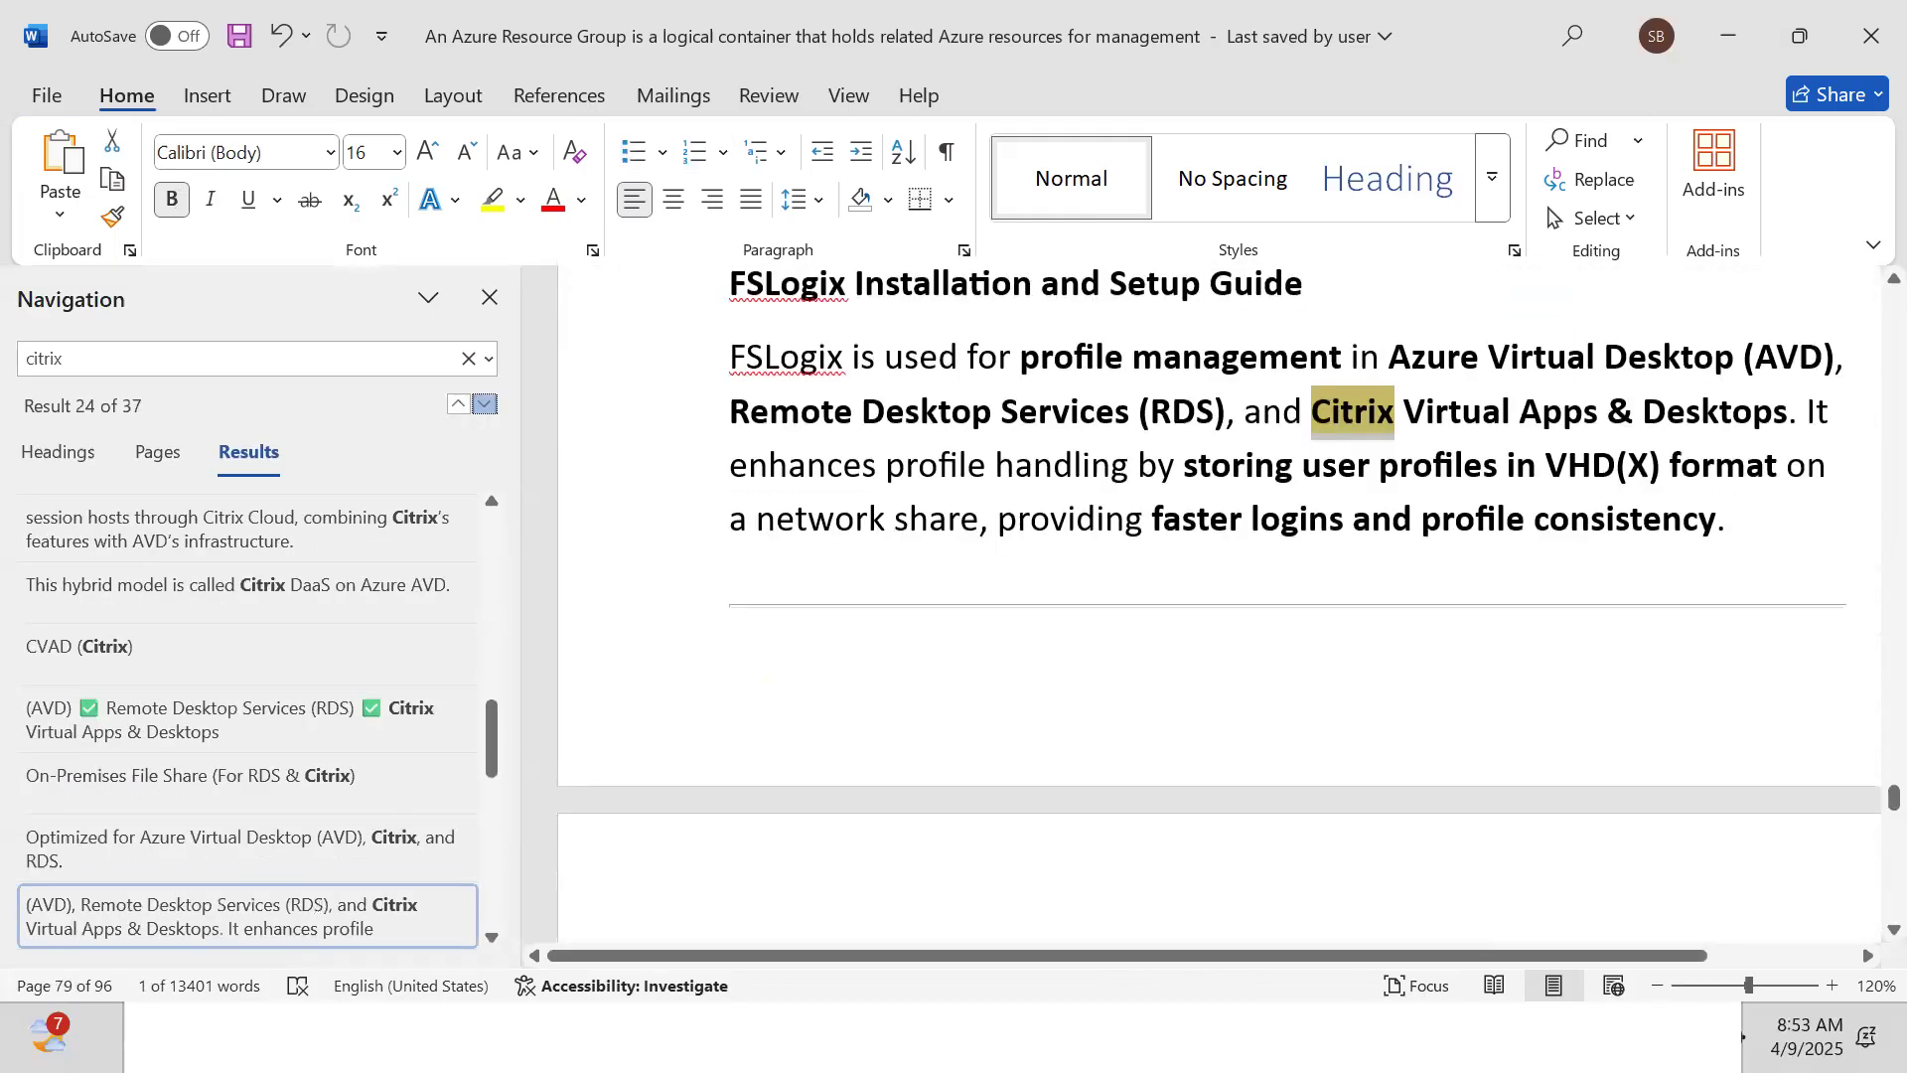
{"action": "left_click", "coordinate": [483, 404]}
{"action": "left_click", "coordinate": [484, 404]}
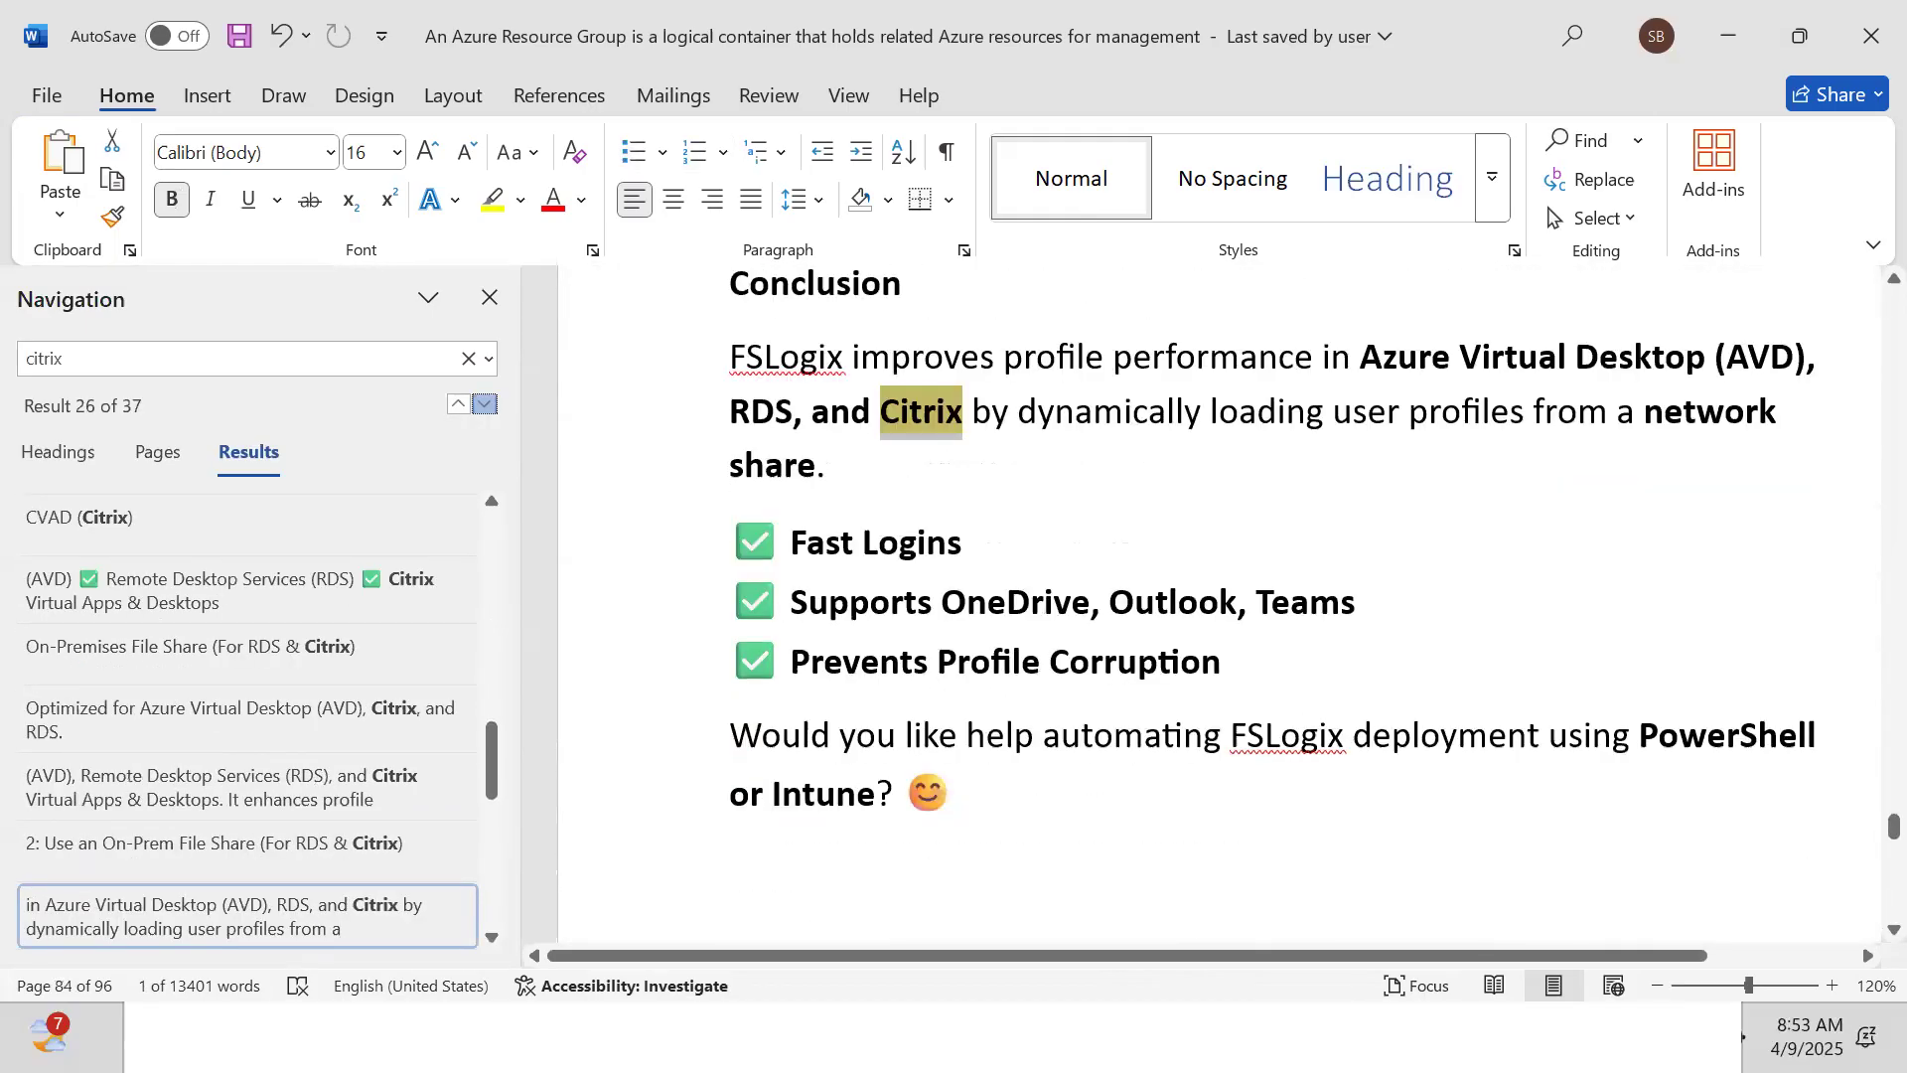
{"action": "left_click", "coordinate": [484, 403]}
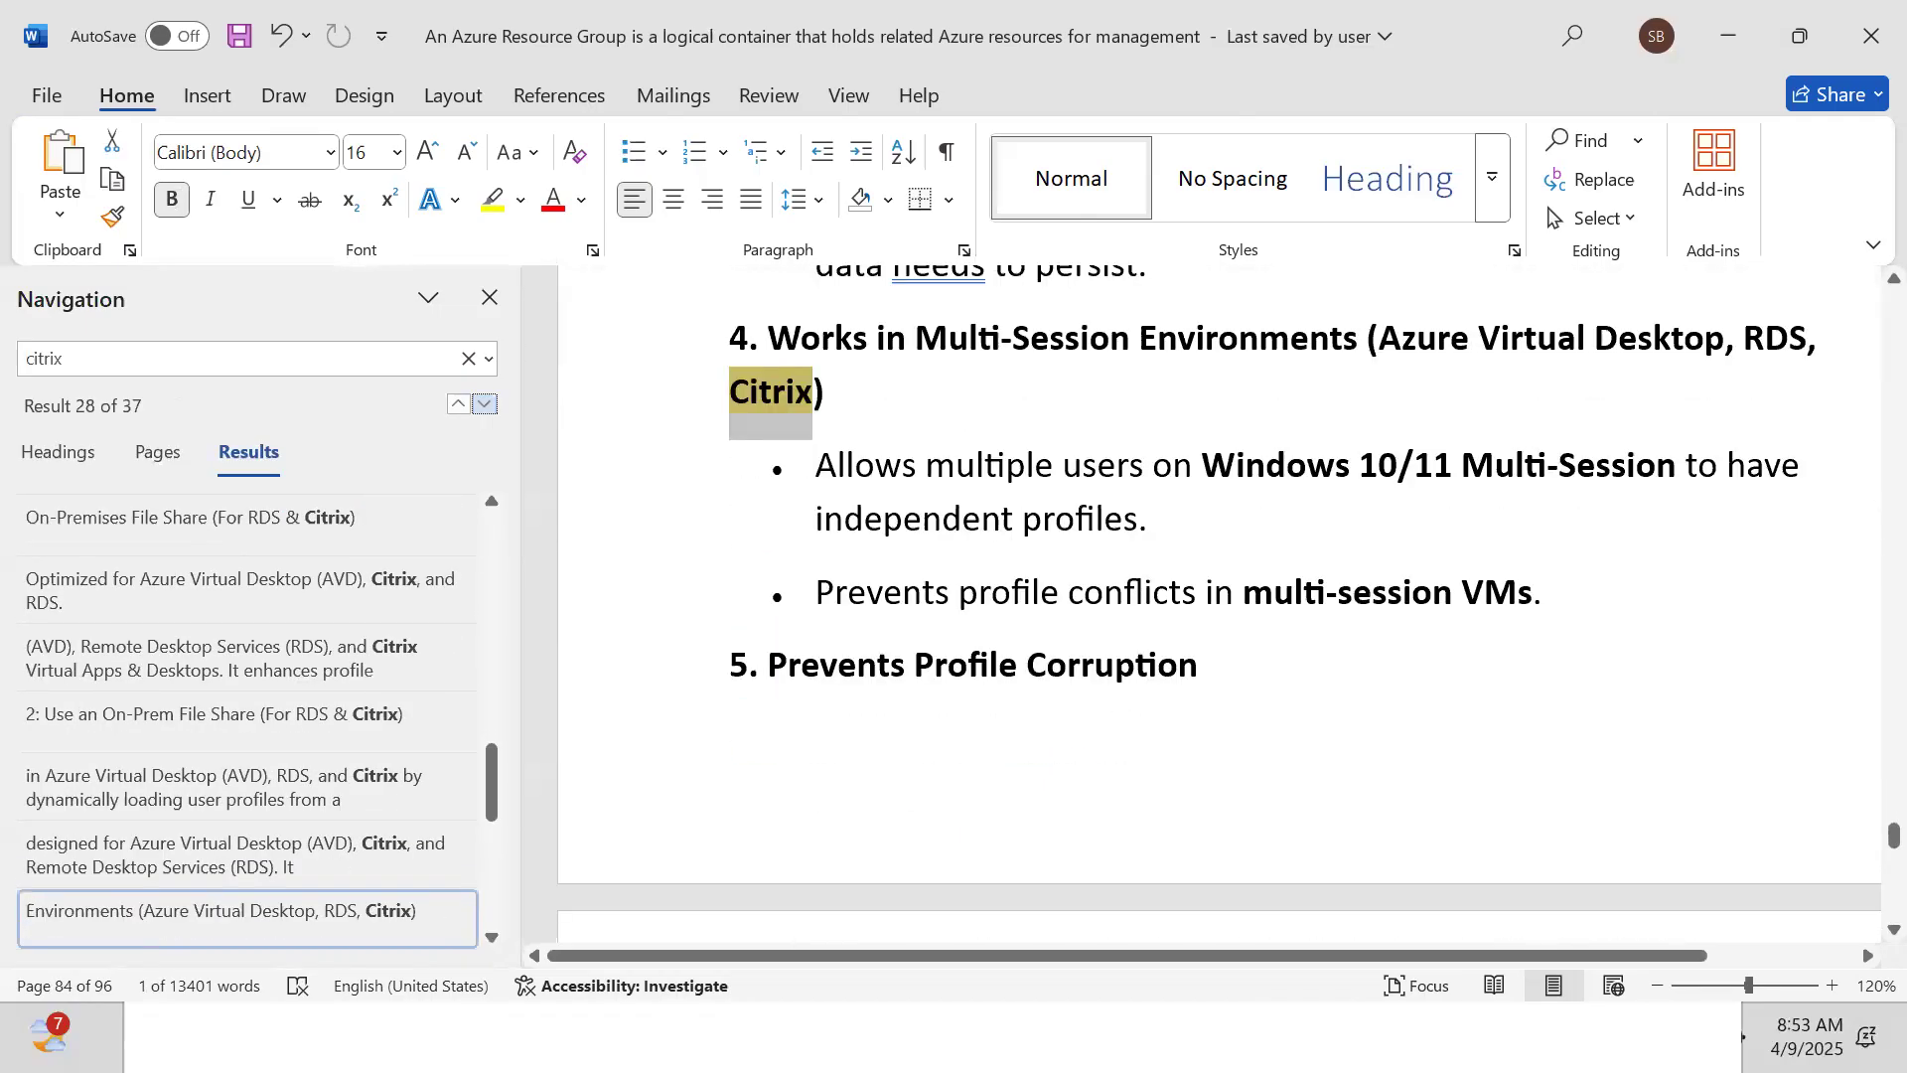
{"action": "left_click", "coordinate": [484, 403]}
{"action": "left_click", "coordinate": [484, 404]}
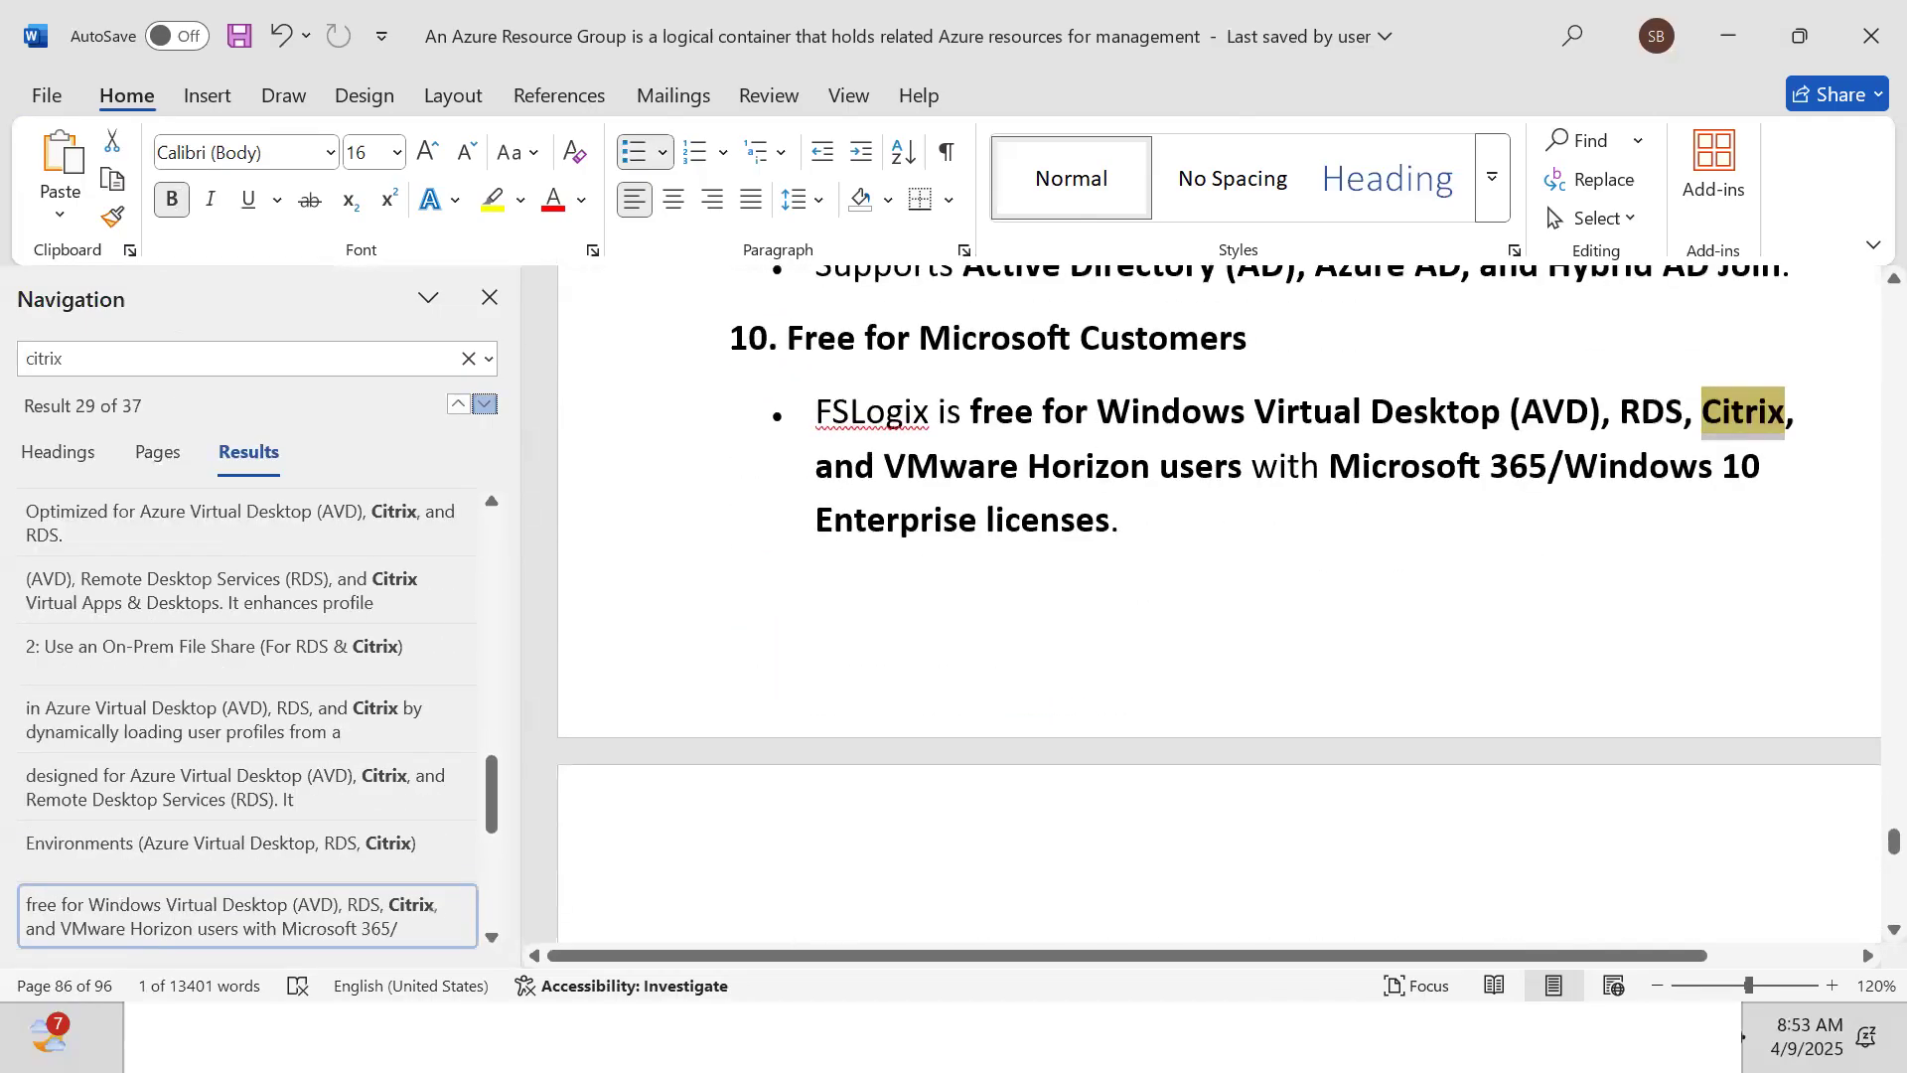
{"action": "left_click", "coordinate": [484, 403]}
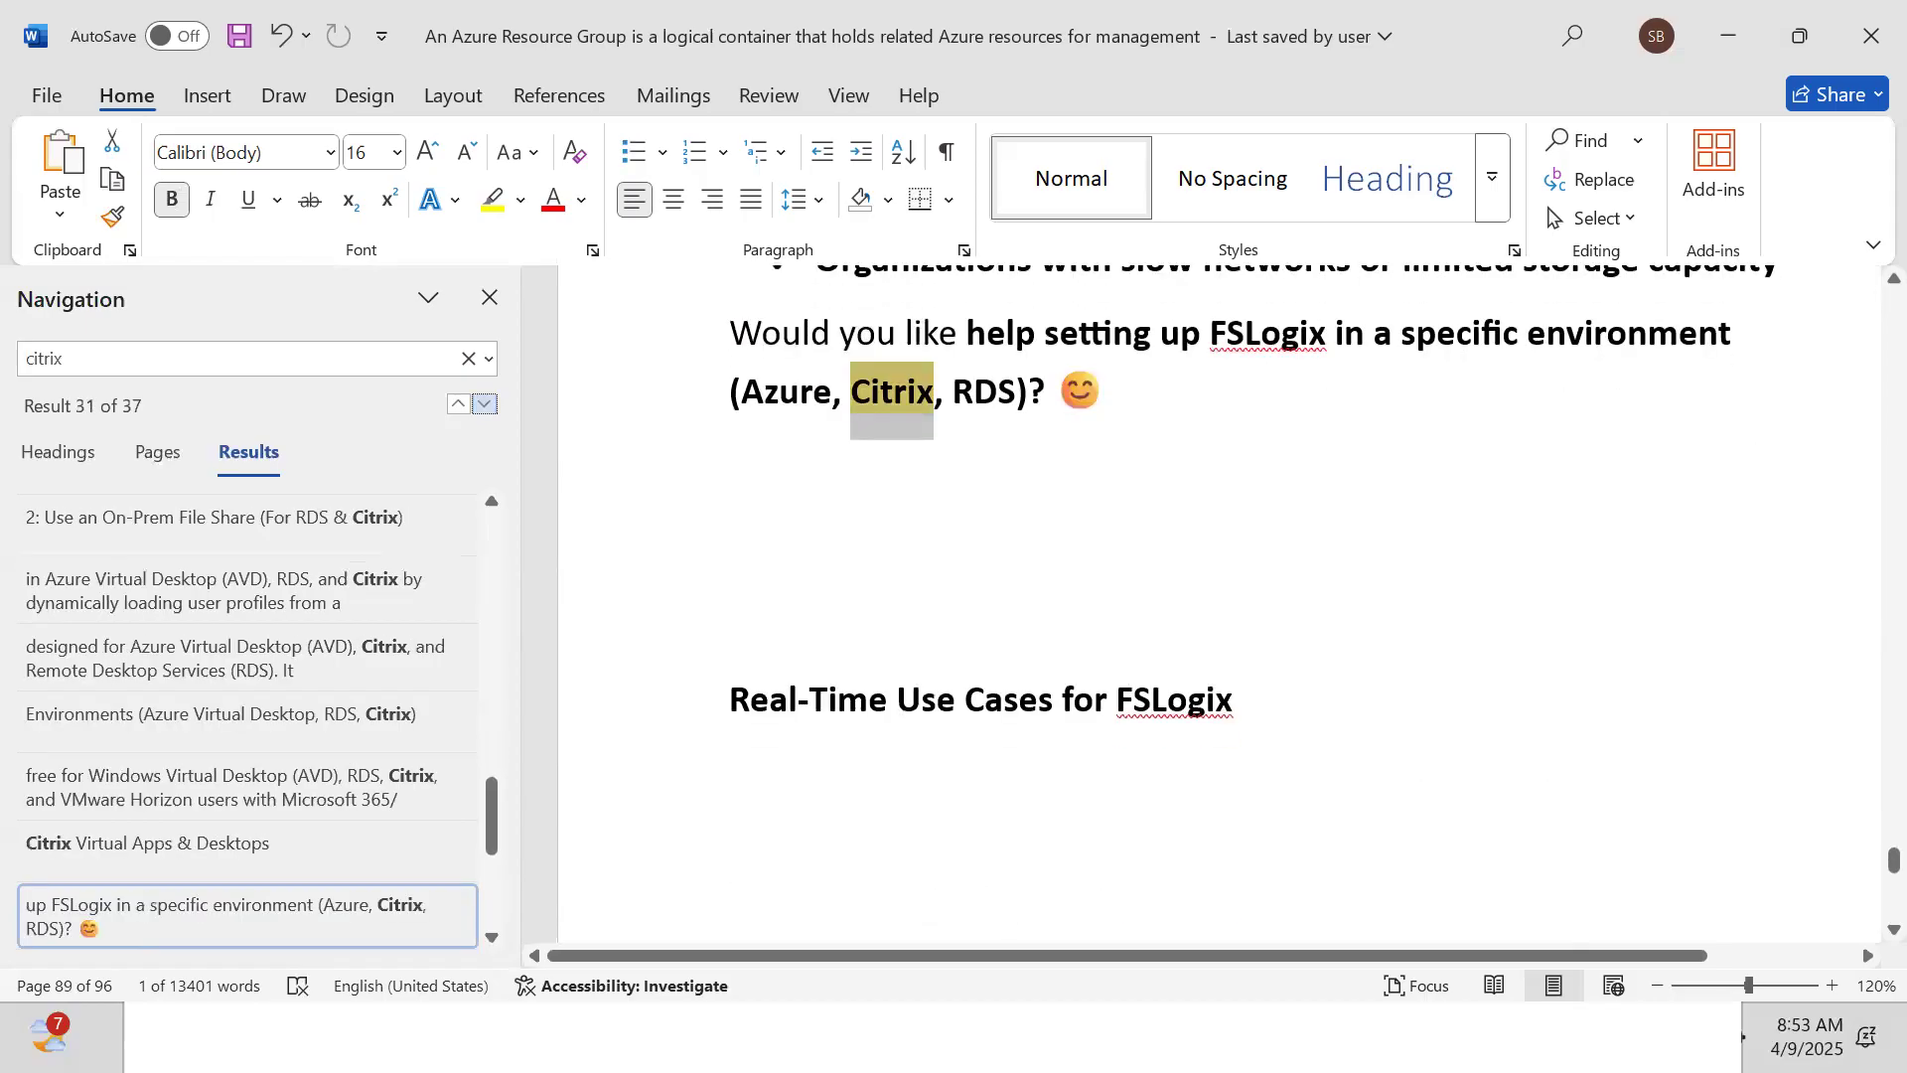
{"action": "left_click", "coordinate": [484, 403]}
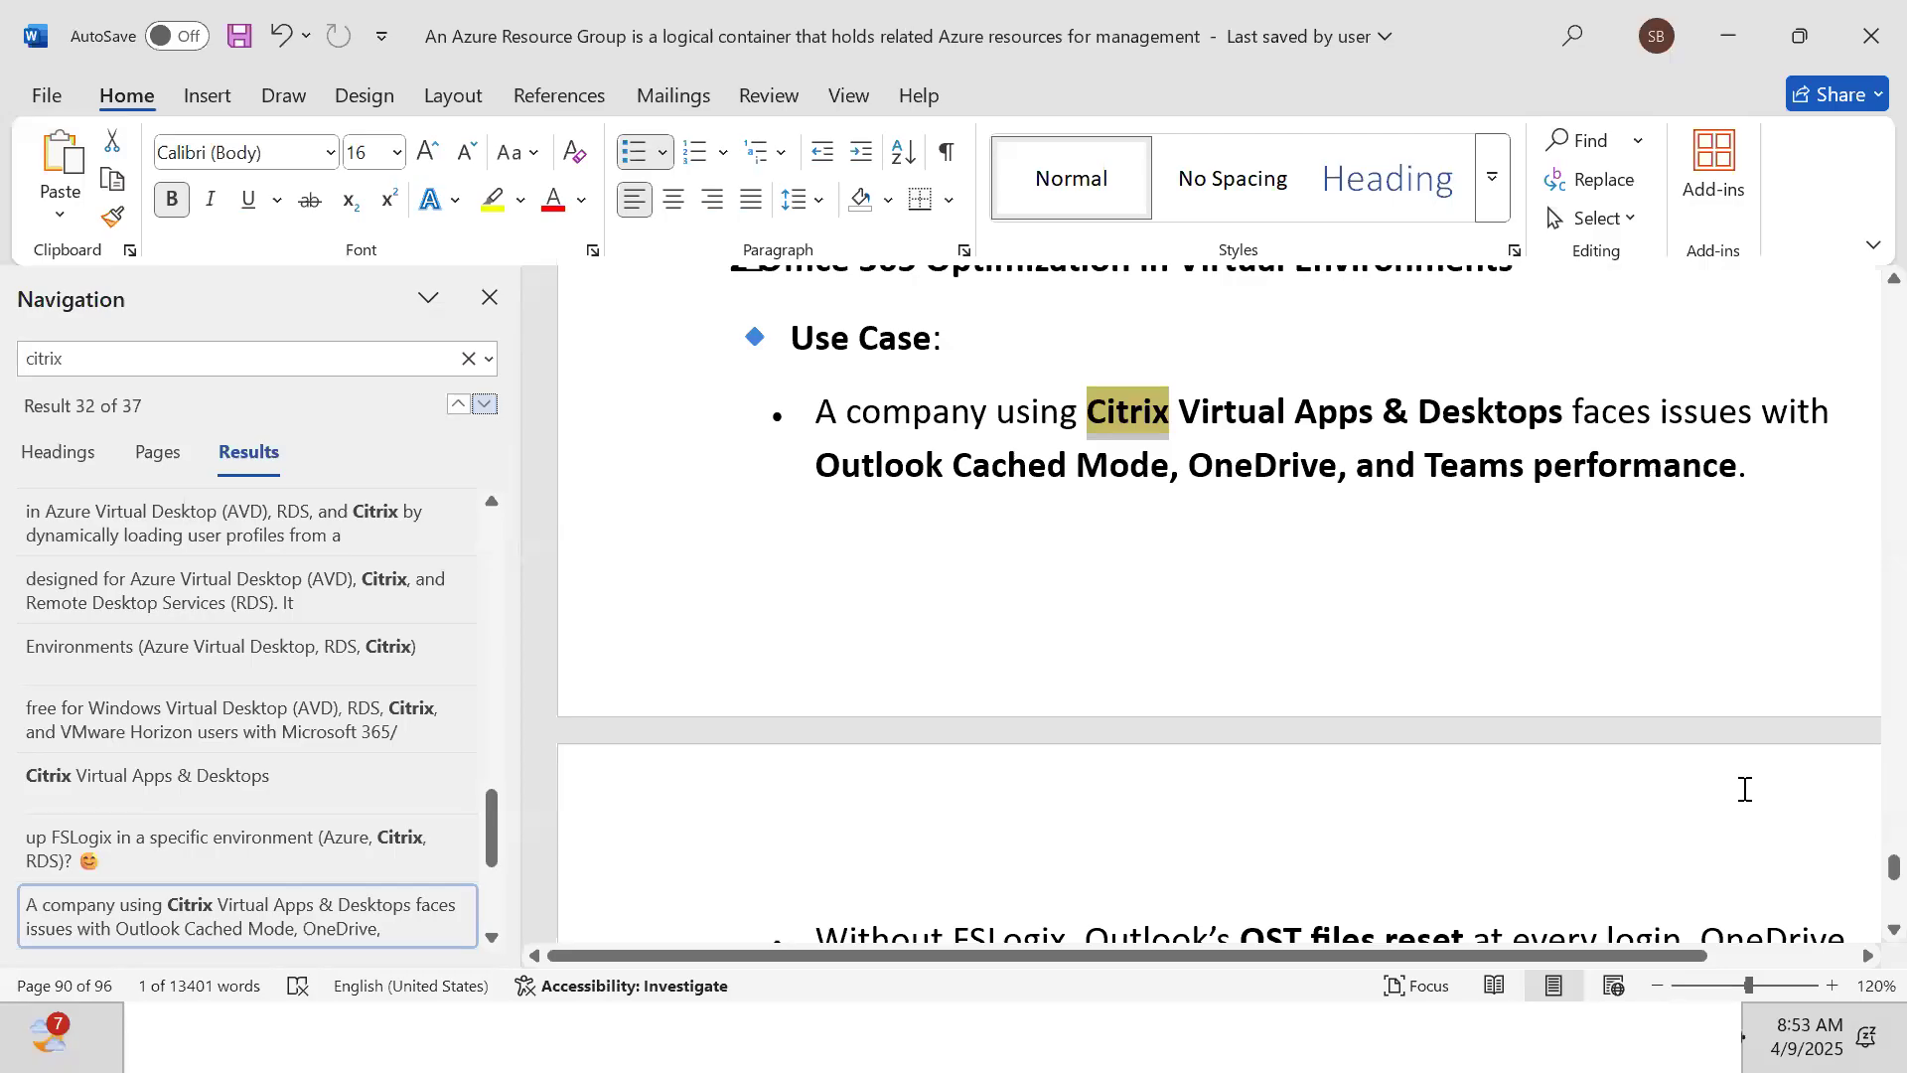
Return to the page-45 intro on designing AVD architecture for 1,000 users
{"action": "left_click_drag", "start_coordinate": [1893, 866], "coordinate": [1831, 575]}
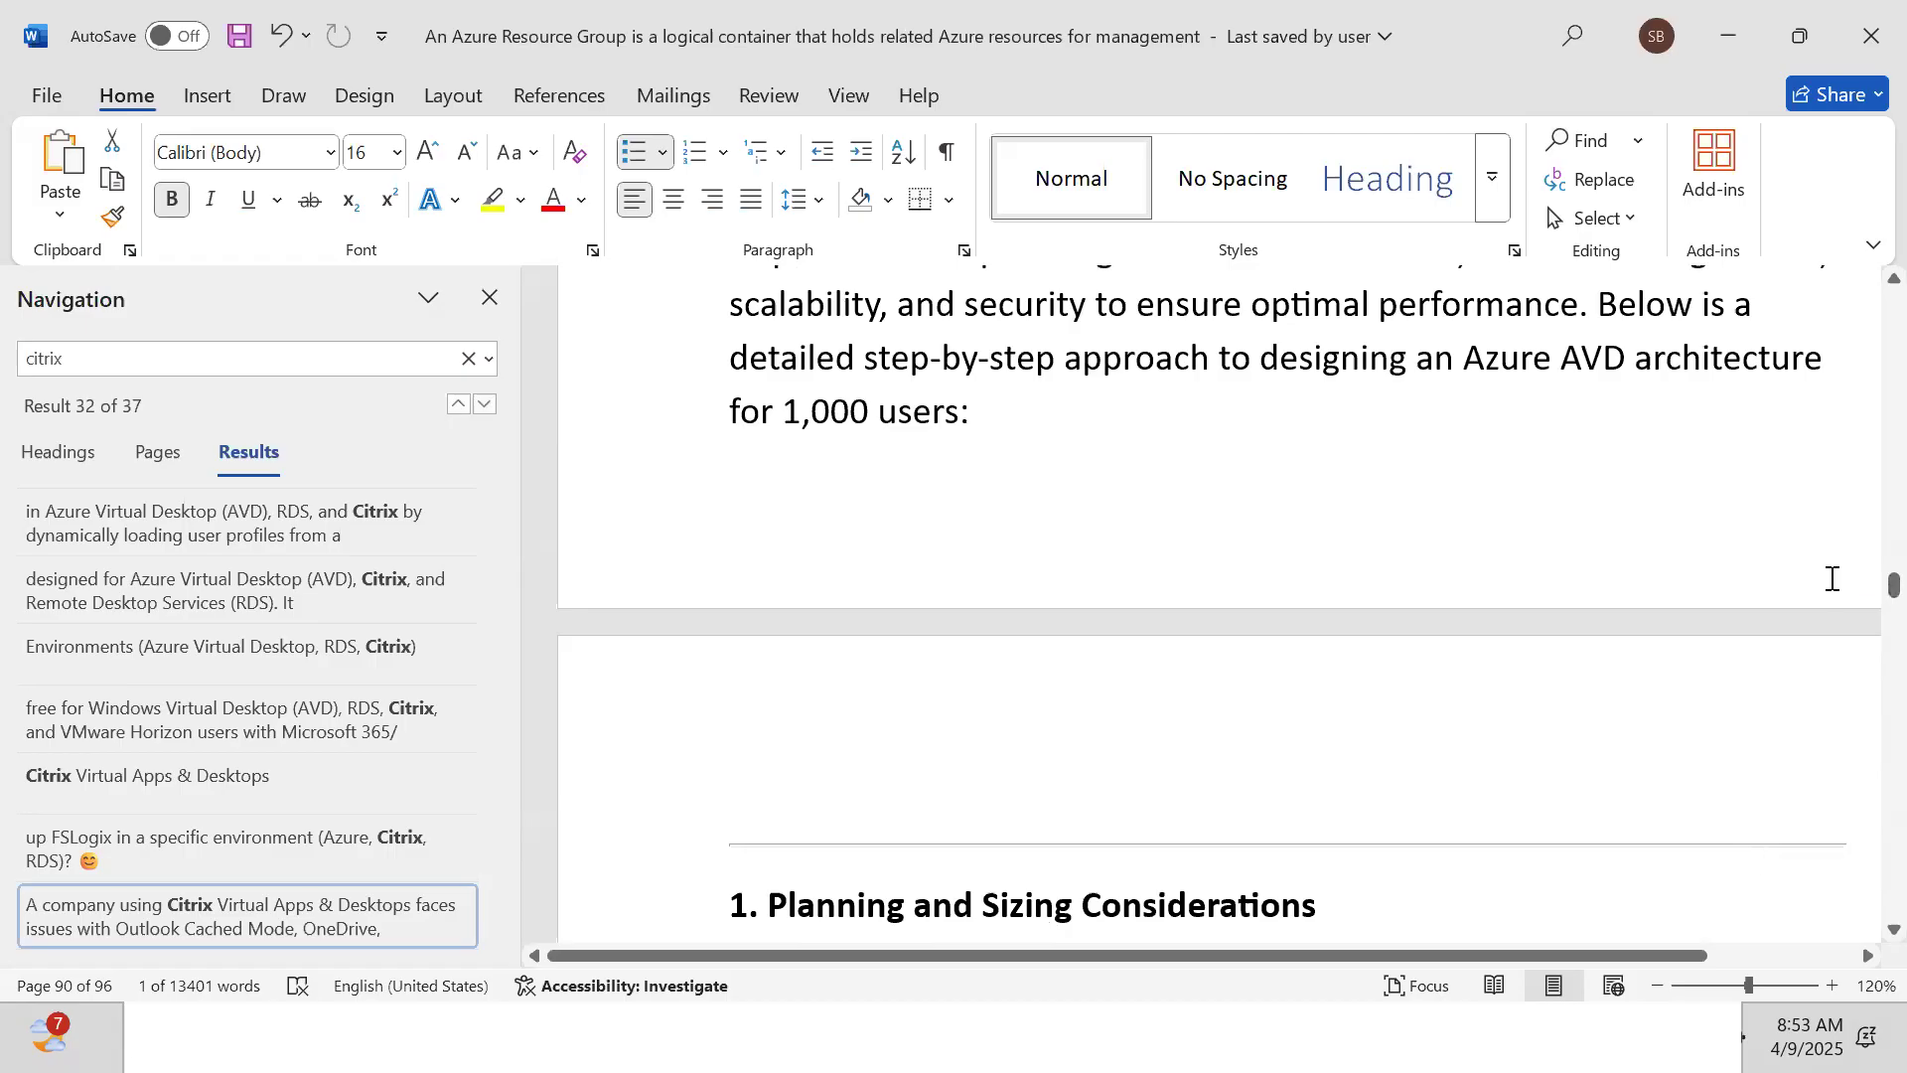
{"action": "left_click", "coordinate": [1121, 447]}
{"action": "key", "text": "Up"}
{"action": "key", "text": "Up"}
{"action": "scroll", "coordinate": [1120, 447], "scroll_direction": "up", "scroll_amount": 3}
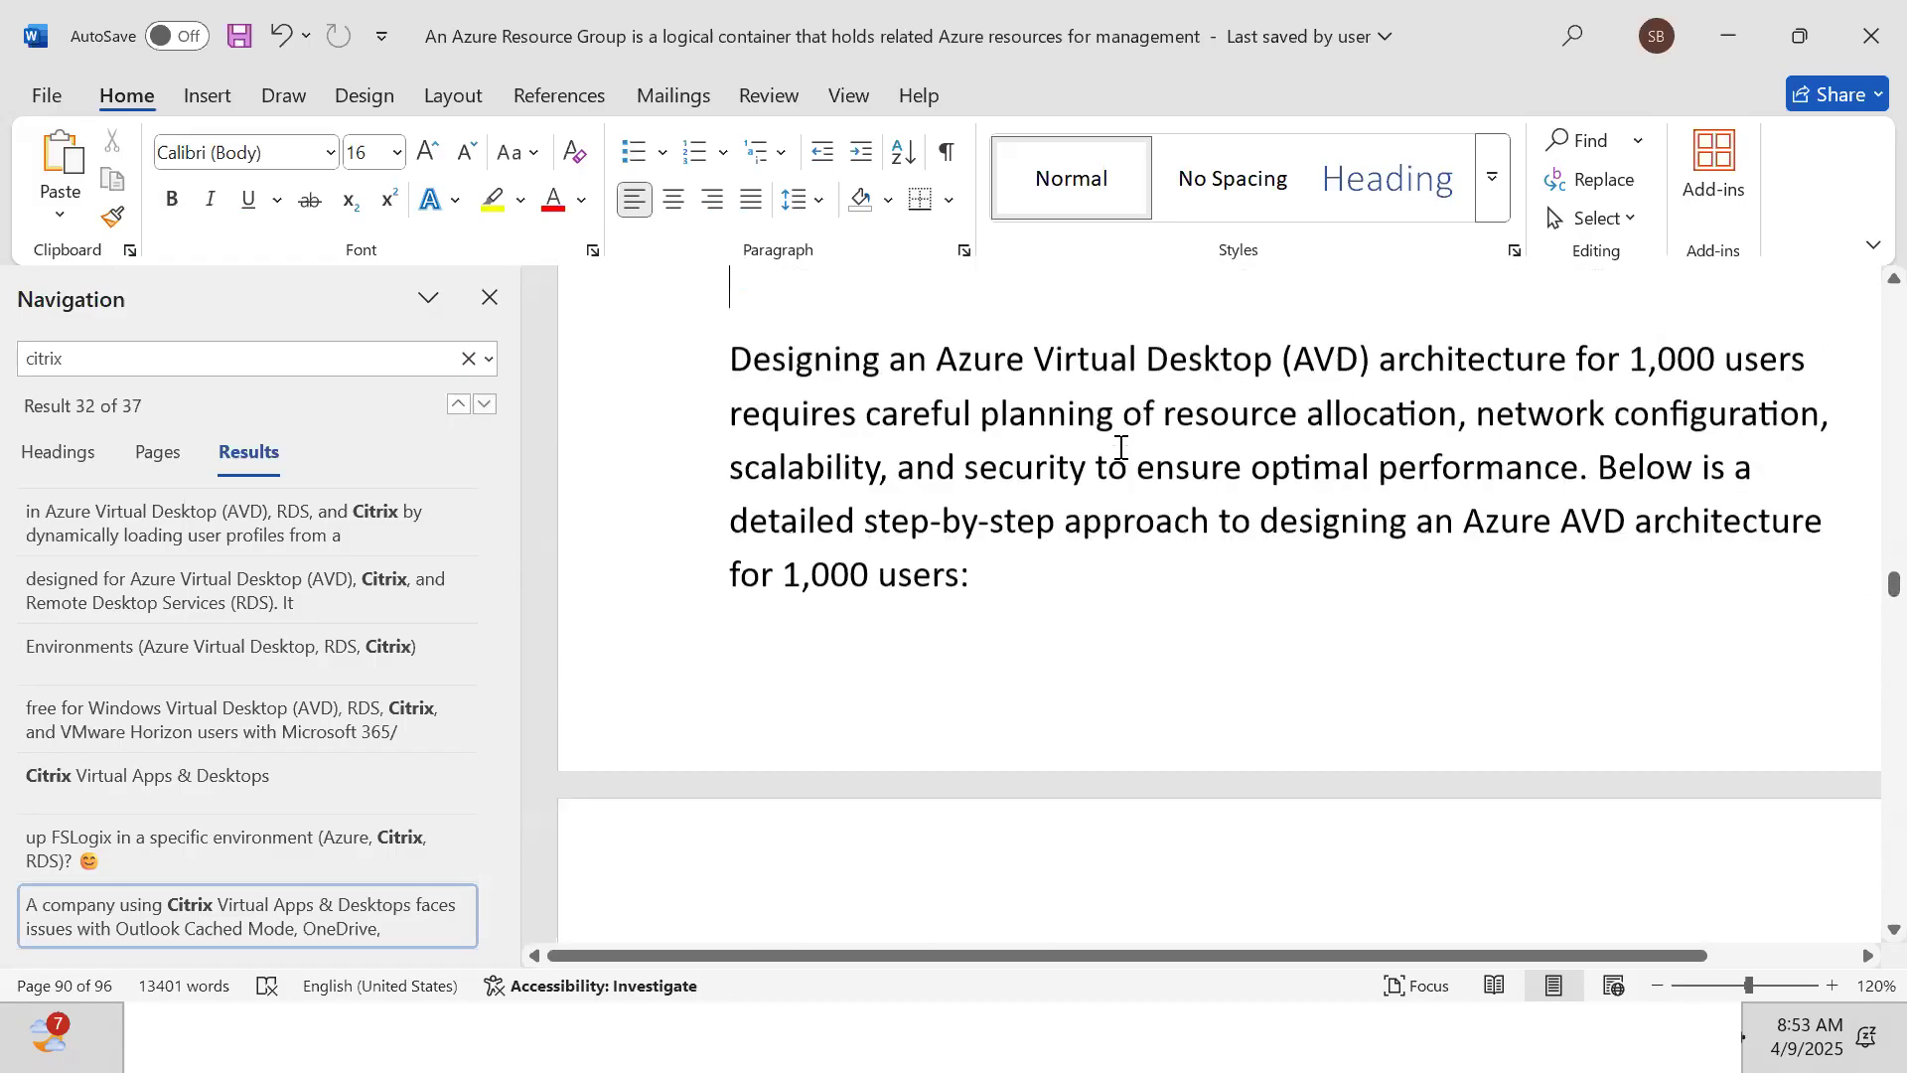
{"action": "scroll", "coordinate": [1119, 443], "scroll_direction": "up", "scroll_amount": 3}
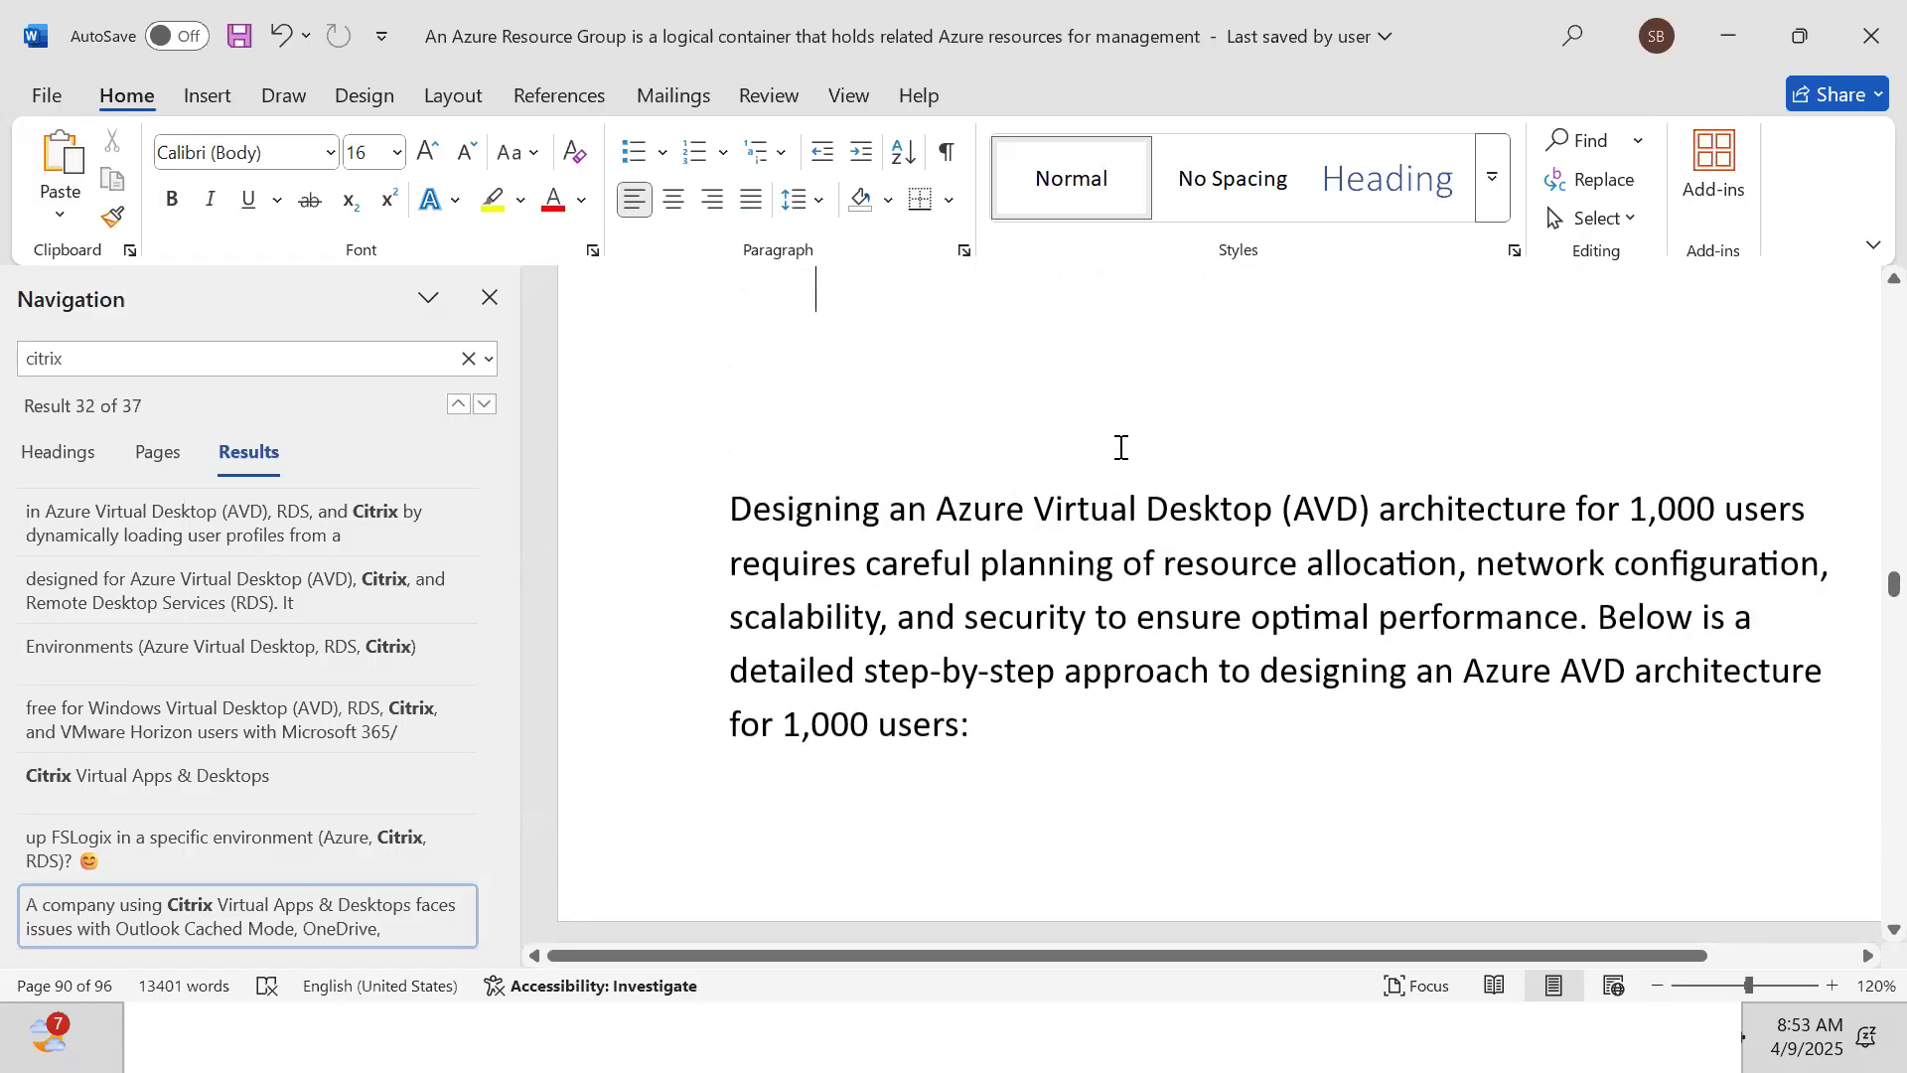
Close the search results and read through planning, networking, Azure AD and Conditional Access sections
{"action": "left_click", "coordinate": [489, 298]}
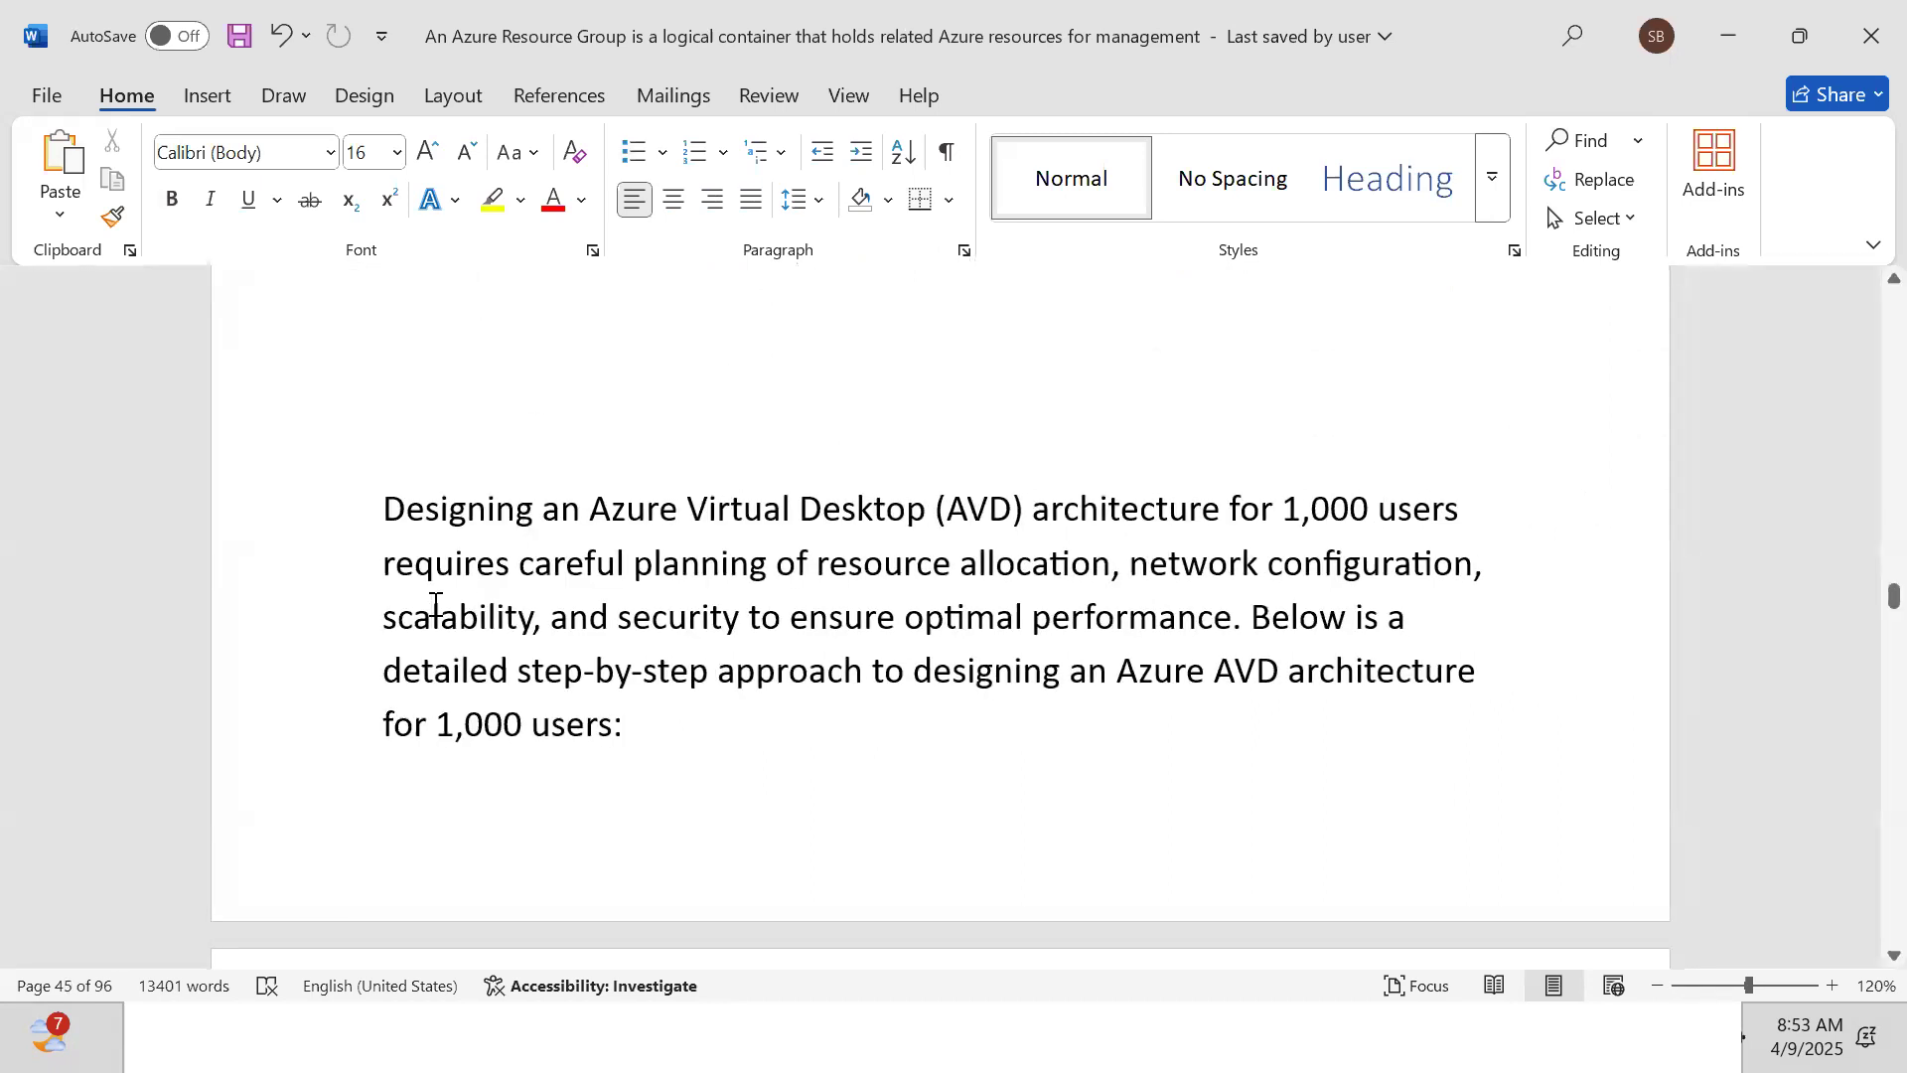
{"action": "key", "text": "Down"}
{"action": "key", "text": "Down"}
{"action": "key", "text": "Down"}
{"action": "key", "text": "Down"}
{"action": "key", "text": "Down"}
{"action": "key", "text": "Down"}
{"action": "key", "text": "Down"}
{"action": "key", "text": "Down"}
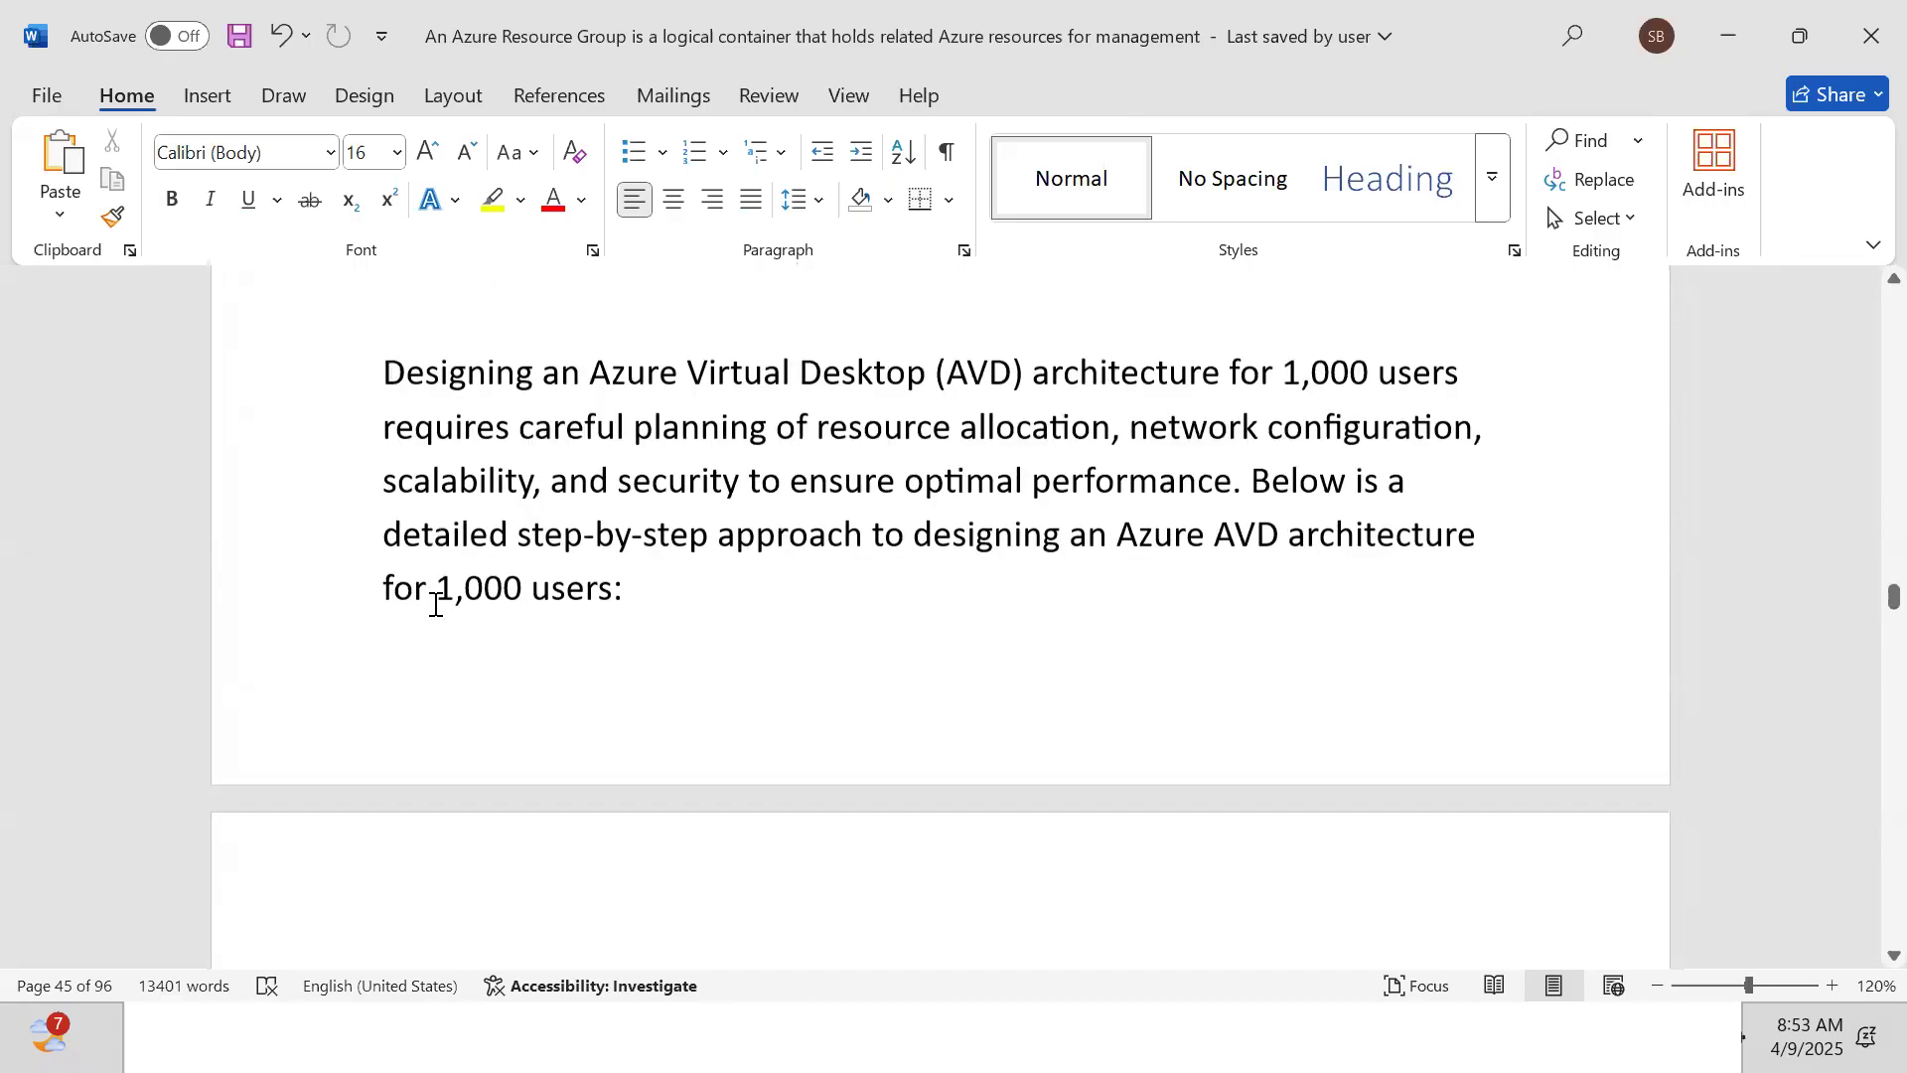
{"action": "key", "text": "Down"}
{"action": "key", "text": "Down"}
{"action": "key", "text": "Down"}
{"action": "key", "text": "Down"}
{"action": "key", "text": "Down"}
{"action": "key", "text": "Down"}
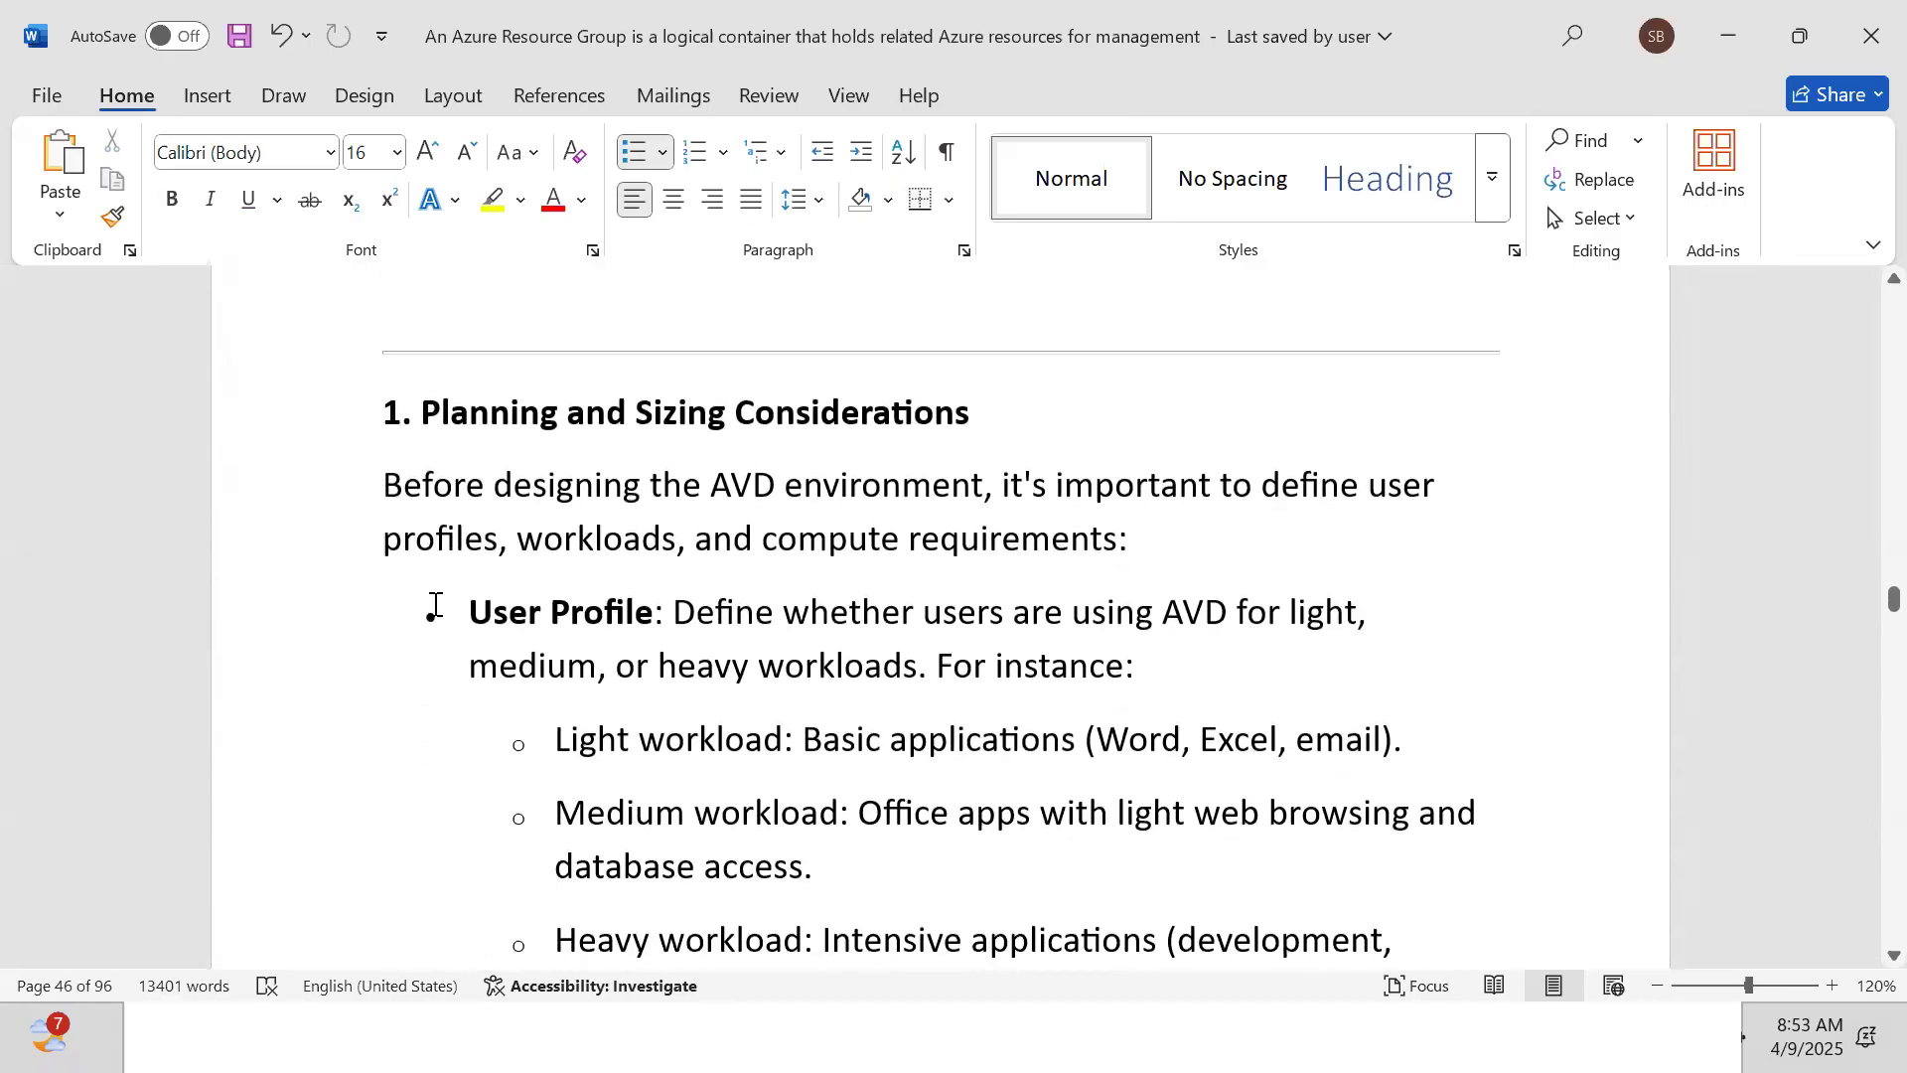
{"action": "key", "text": "Down"}
{"action": "key", "text": "Down"}
{"action": "key", "text": "Down"}
{"action": "key", "text": "Down"}
{"action": "key", "text": "Down"}
{"action": "key", "text": "Down"}
{"action": "key", "text": "Down"}
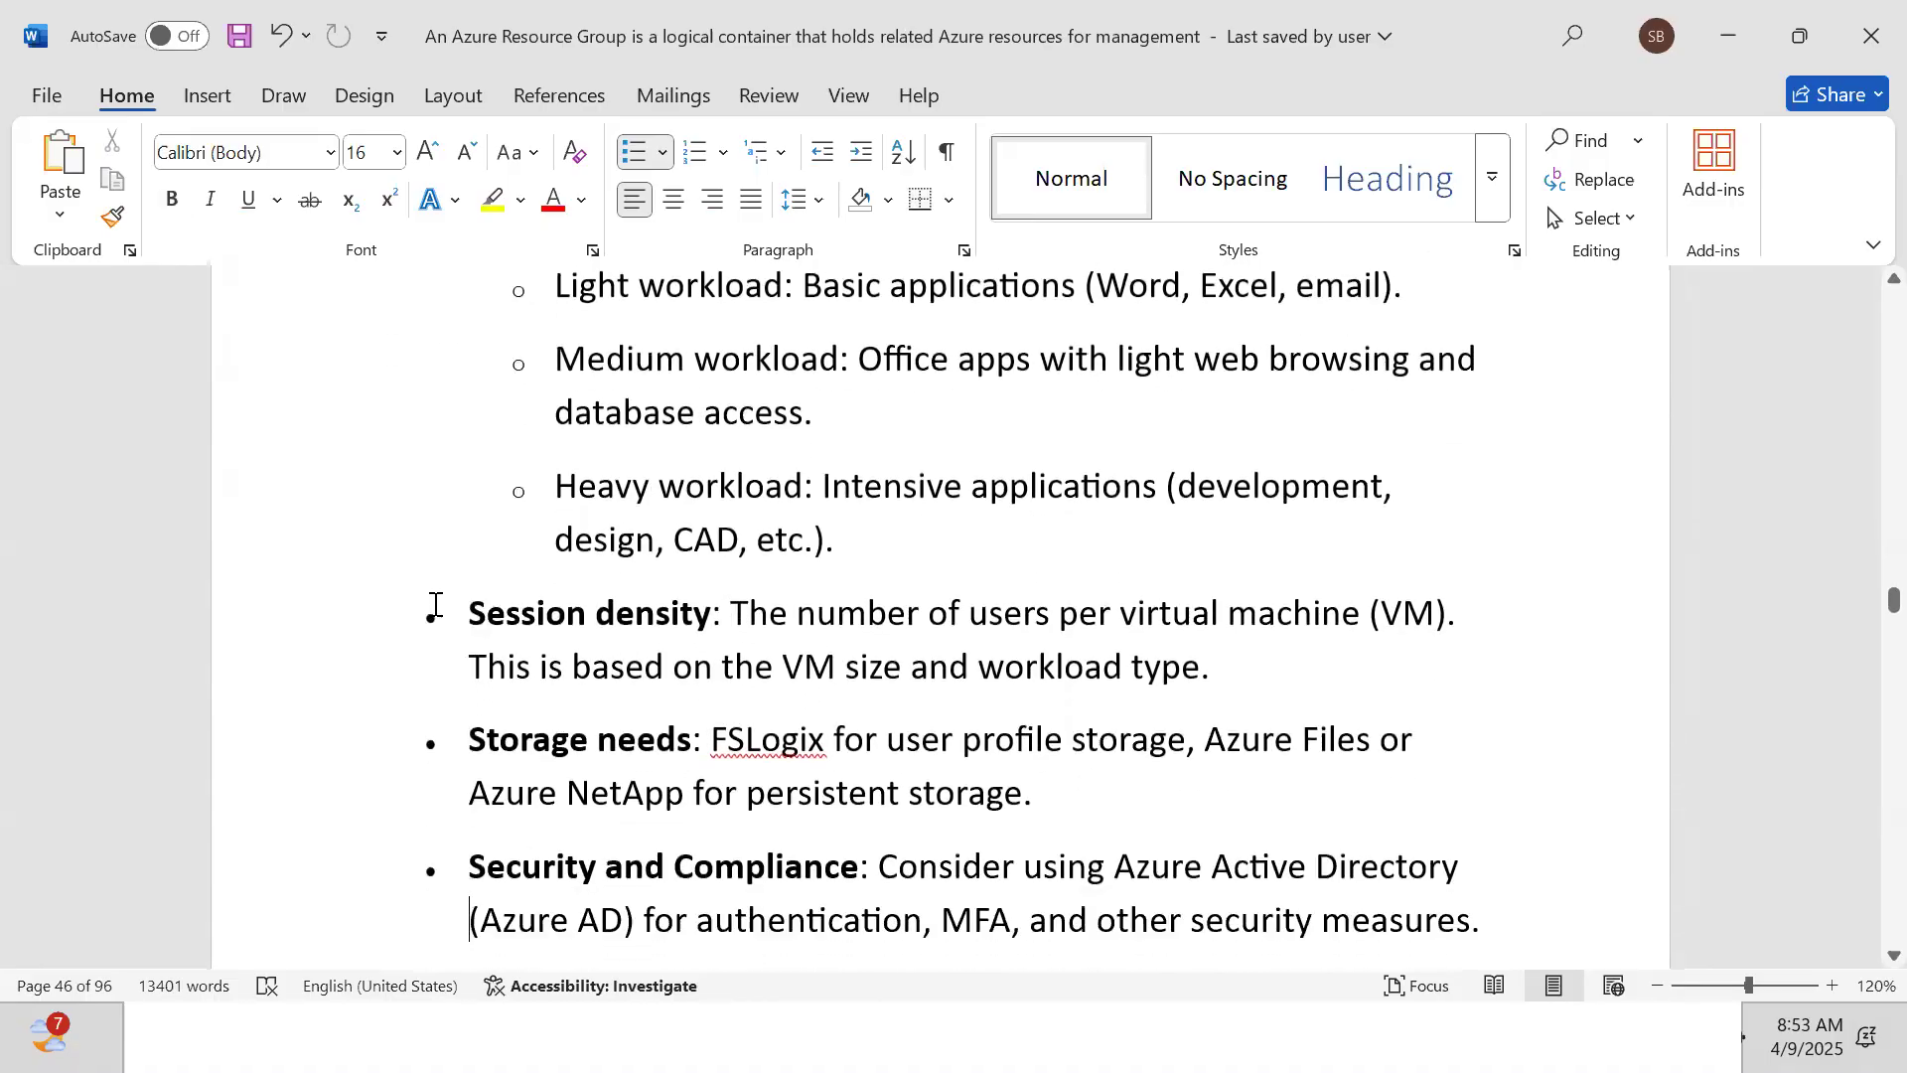
{"action": "key", "text": "Down"}
{"action": "key", "text": "Down"}
{"action": "key", "text": "Down"}
{"action": "key", "text": "Down"}
{"action": "key", "text": "Down"}
{"action": "key", "text": "Down"}
{"action": "key", "text": "Down"}
{"action": "key", "text": "Down"}
{"action": "key", "text": "Down"}
{"action": "key", "text": "Down"}
{"action": "key", "text": "Down"}
{"action": "key", "text": "Down"}
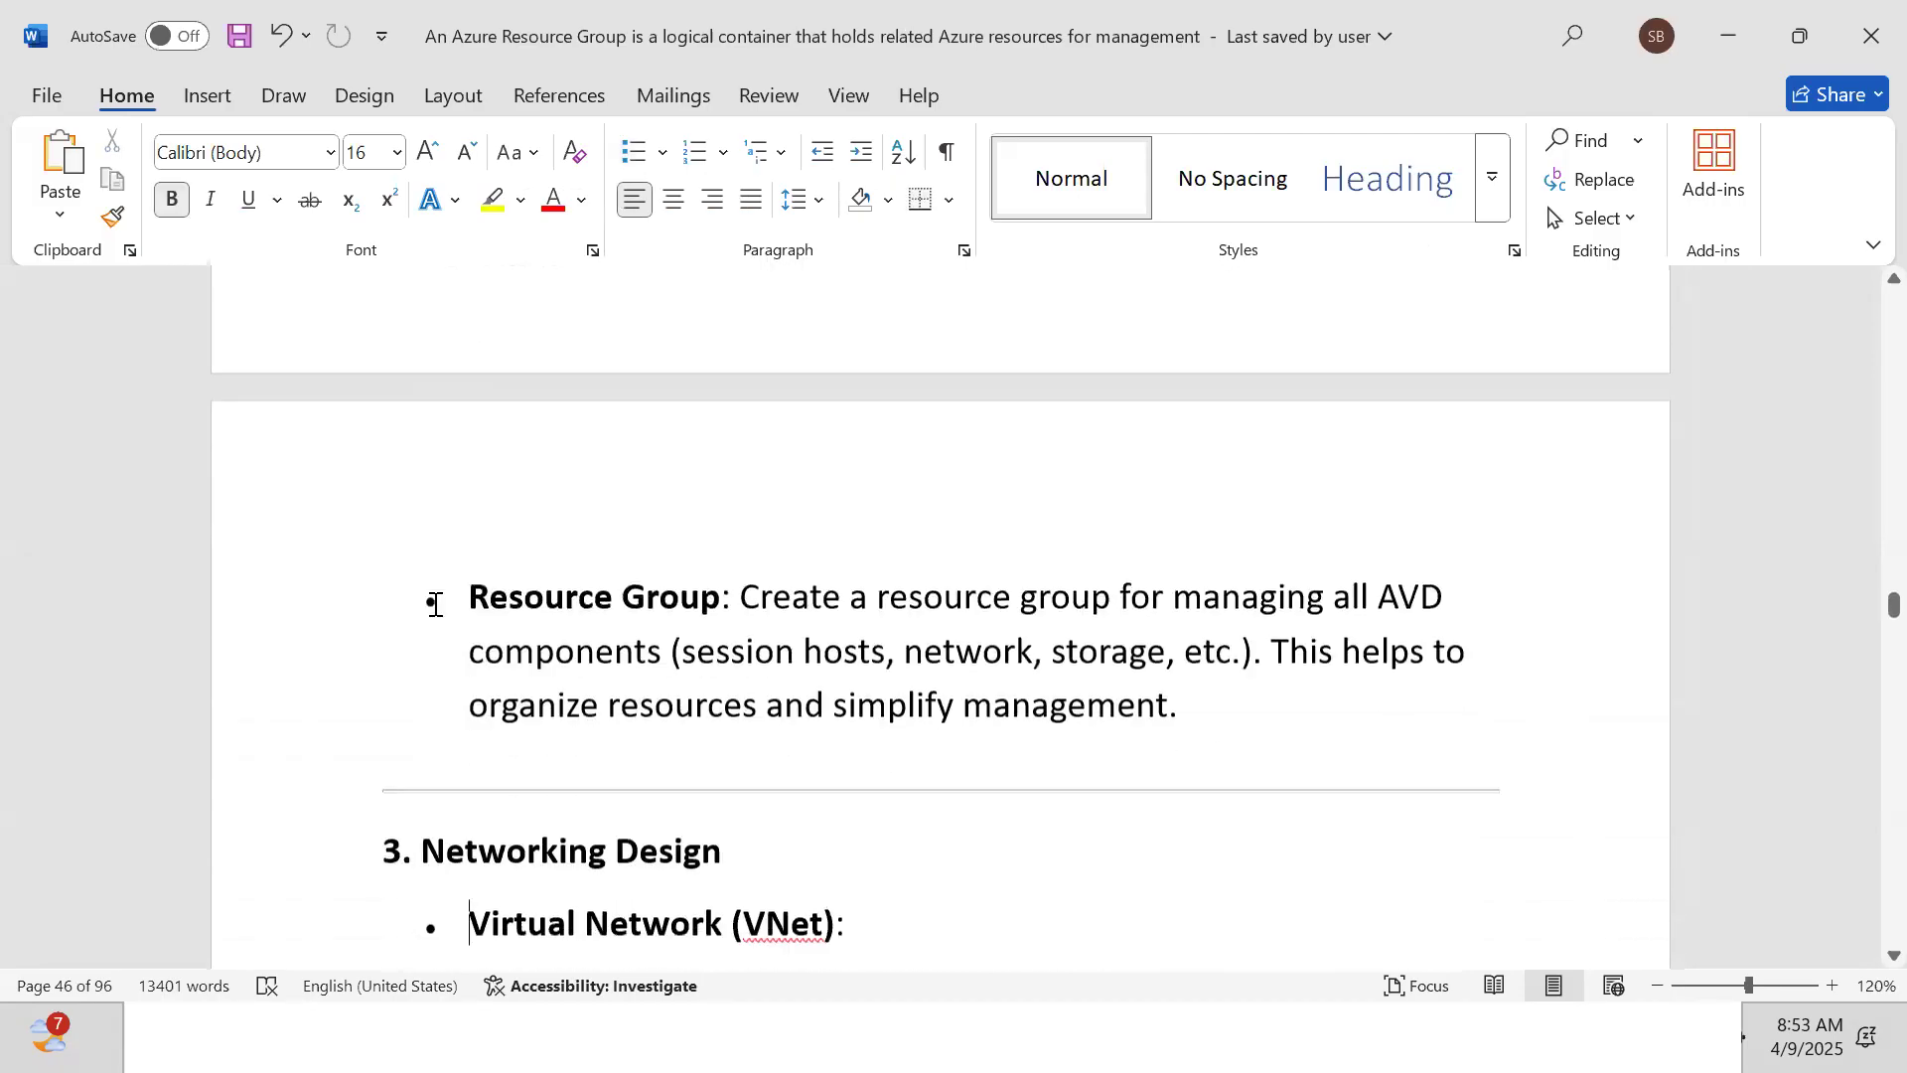
{"action": "key", "text": "Down"}
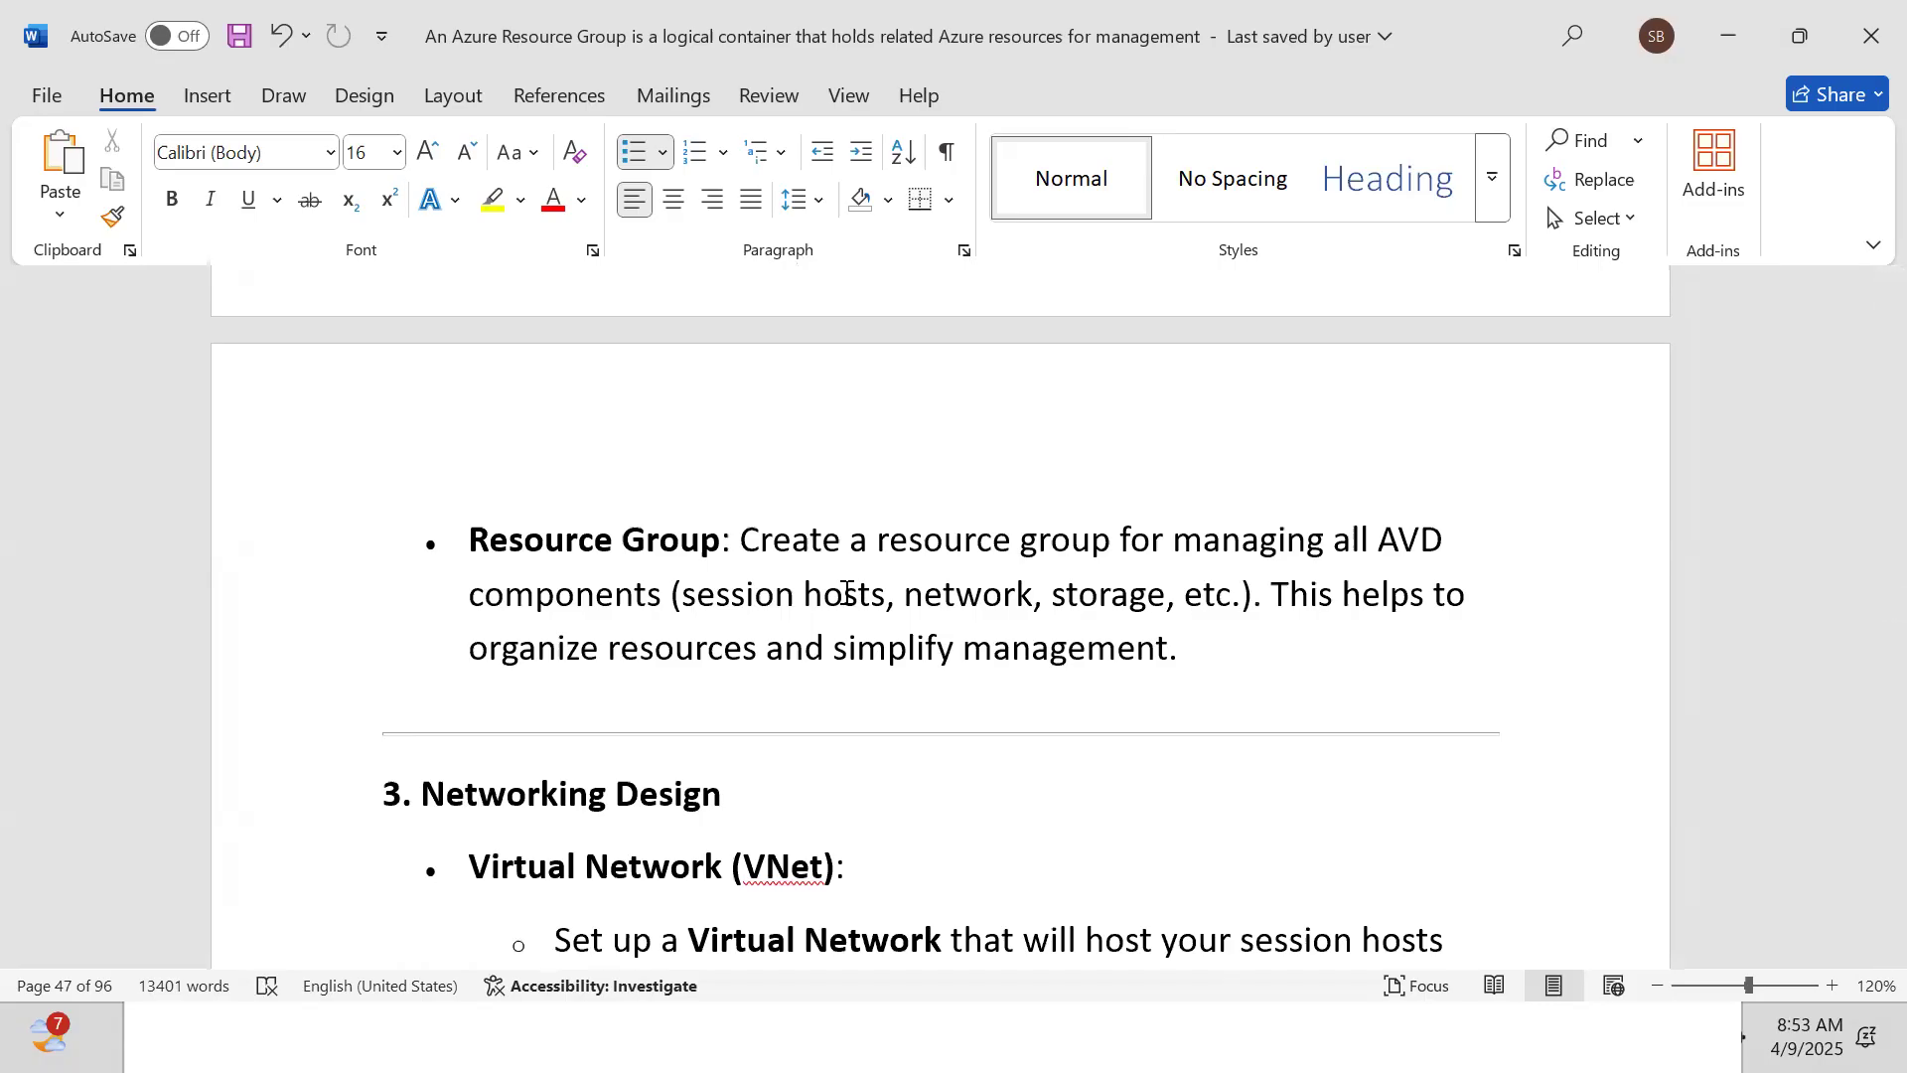
{"action": "scroll", "coordinate": [845, 592], "scroll_direction": "down", "scroll_amount": 5}
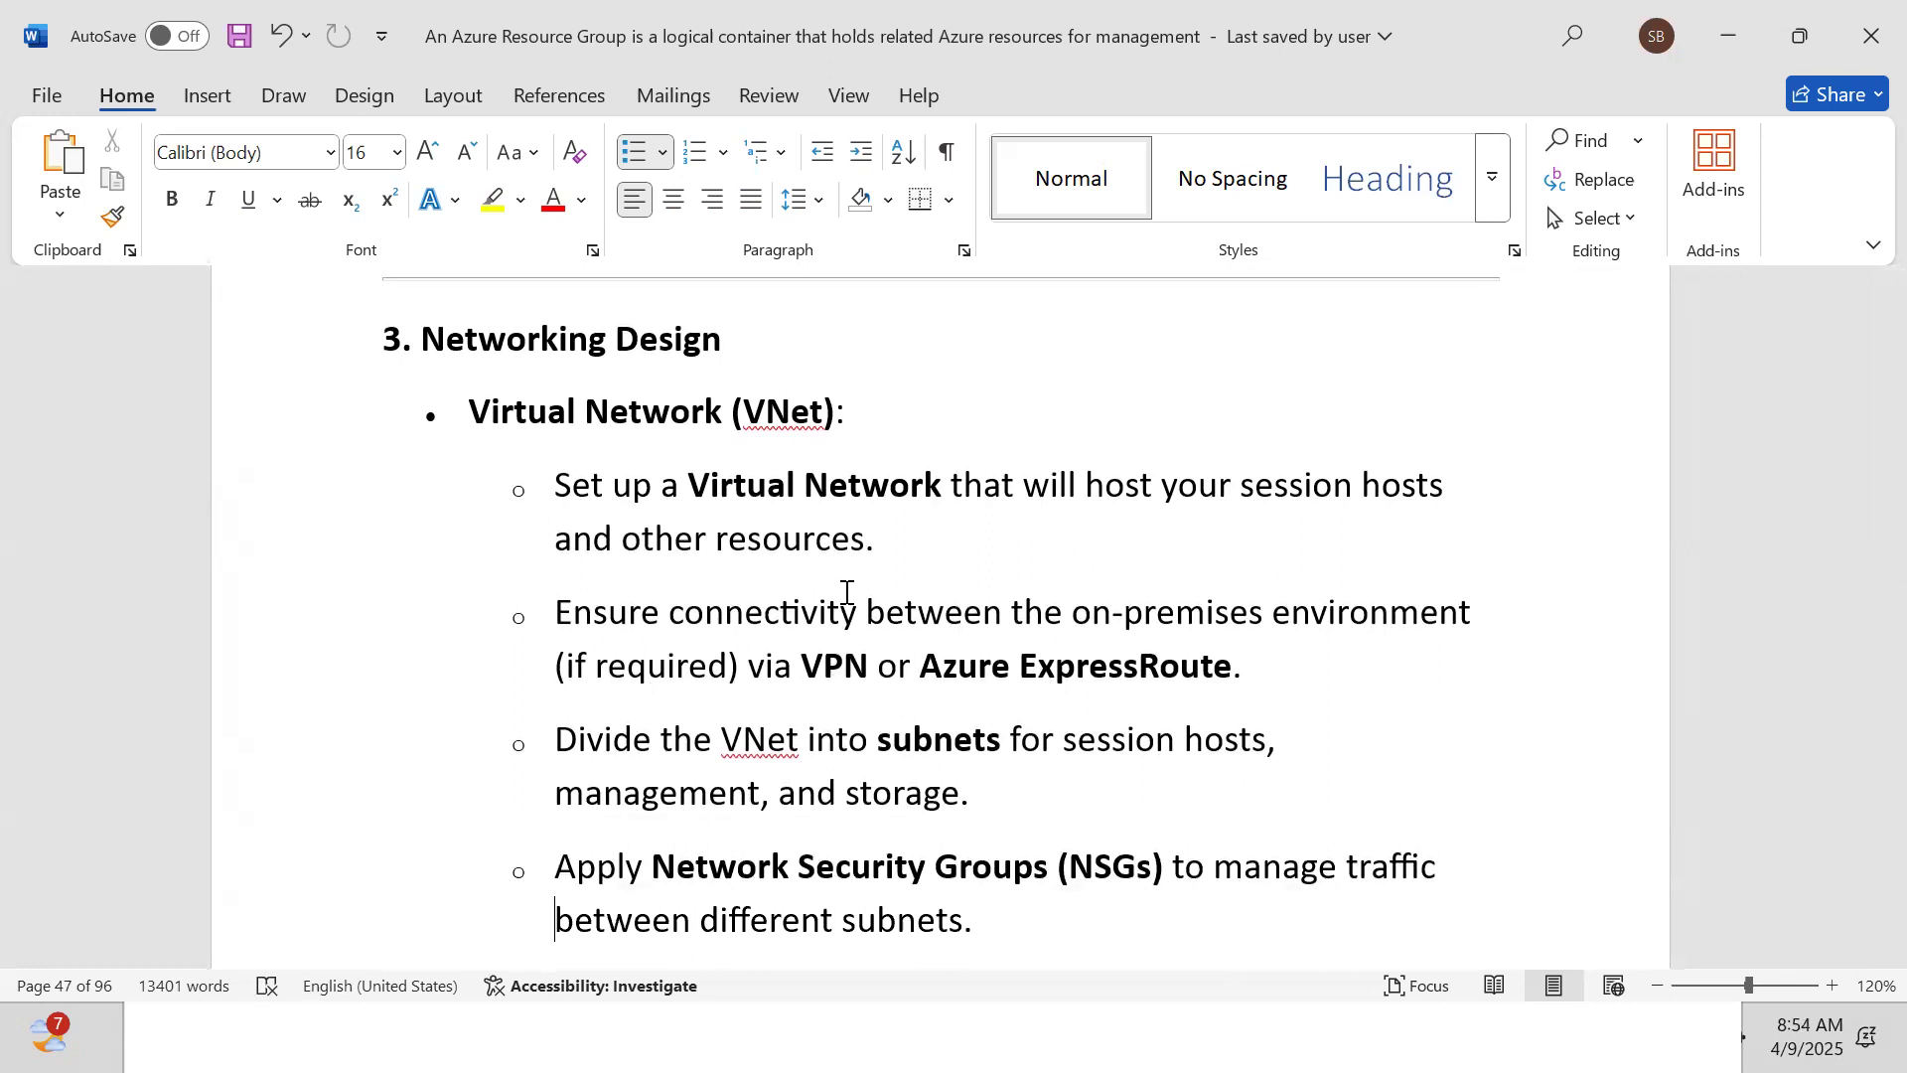
{"action": "scroll", "coordinate": [846, 592], "scroll_direction": "down", "scroll_amount": 1}
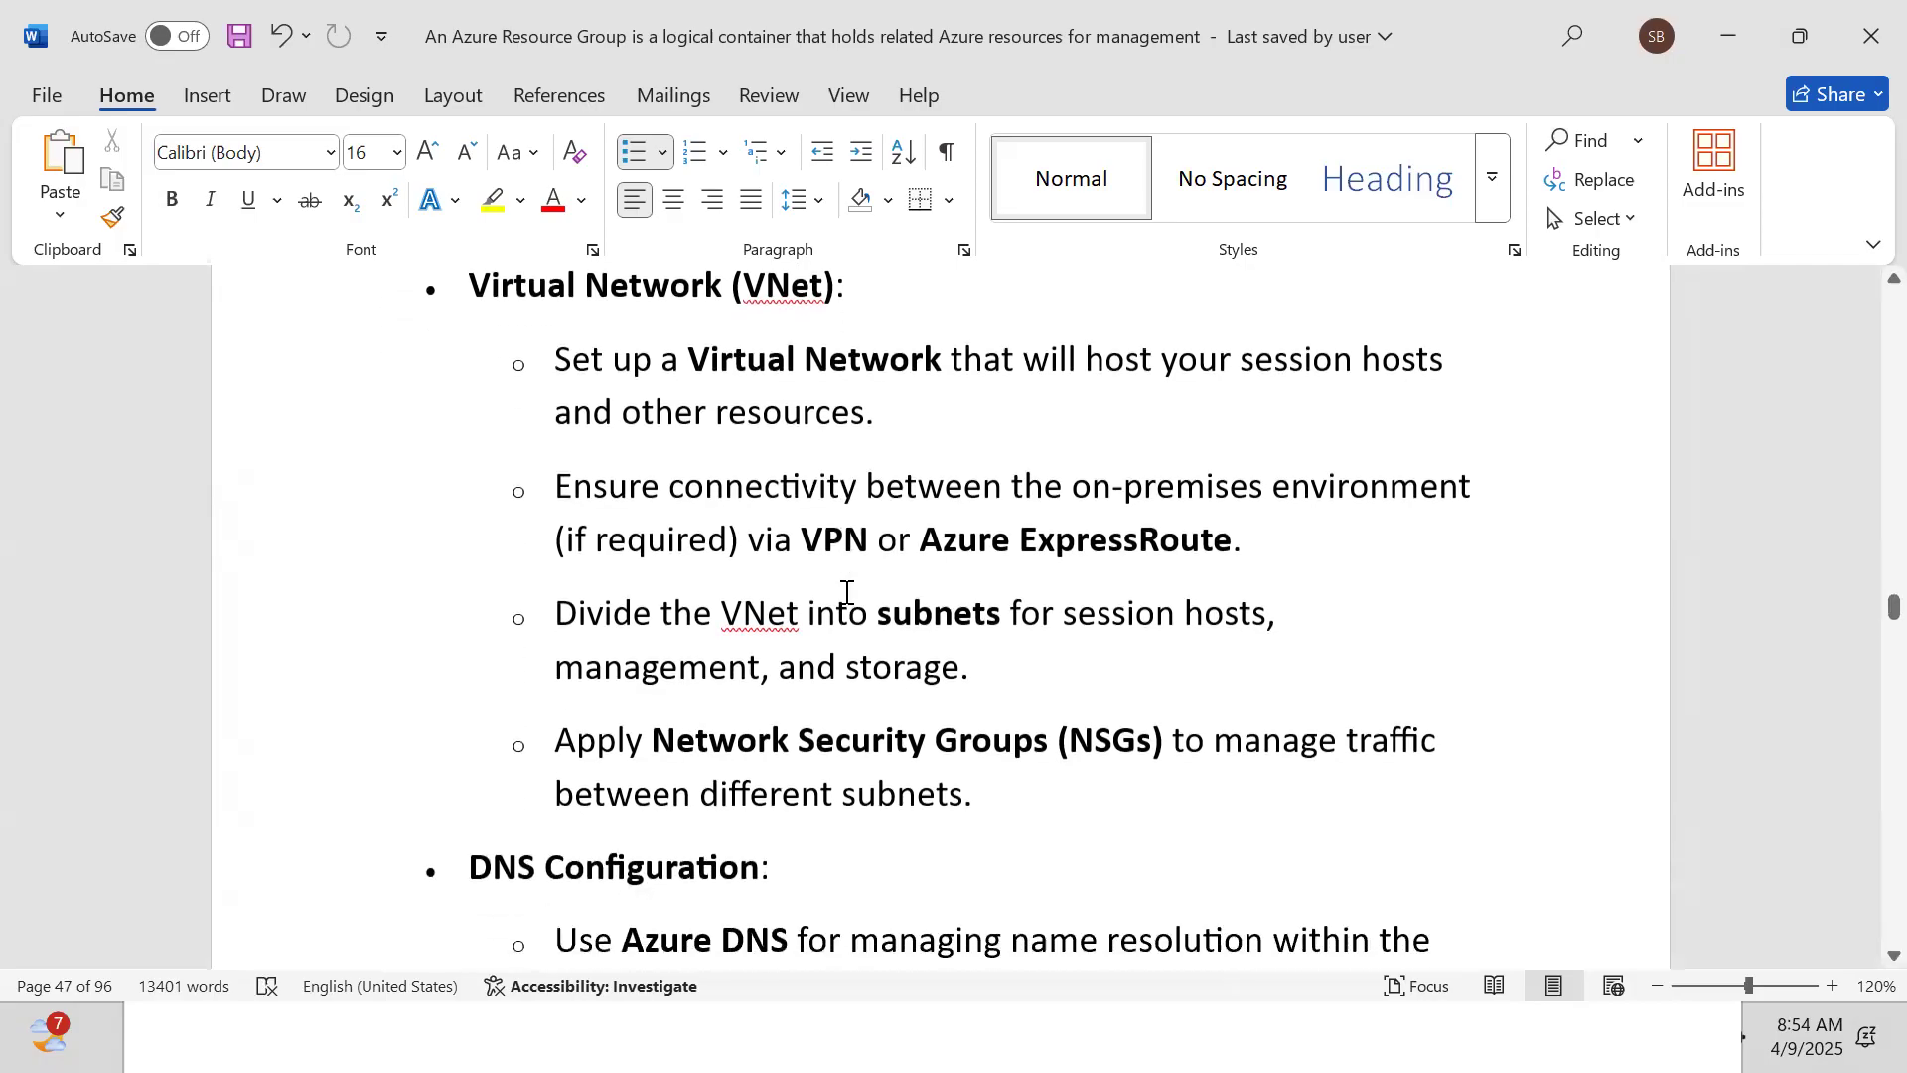
{"action": "scroll", "coordinate": [846, 592], "scroll_direction": "down", "scroll_amount": 1}
{"action": "key", "text": "Down"}
{"action": "key", "text": "Down"}
{"action": "key", "text": "Down"}
{"action": "key", "text": "Down"}
{"action": "key", "text": "Down"}
{"action": "key", "text": "Down"}
{"action": "key", "text": "Down"}
{"action": "key", "text": "Down"}
{"action": "key", "text": "Down"}
{"action": "key", "text": "Down"}
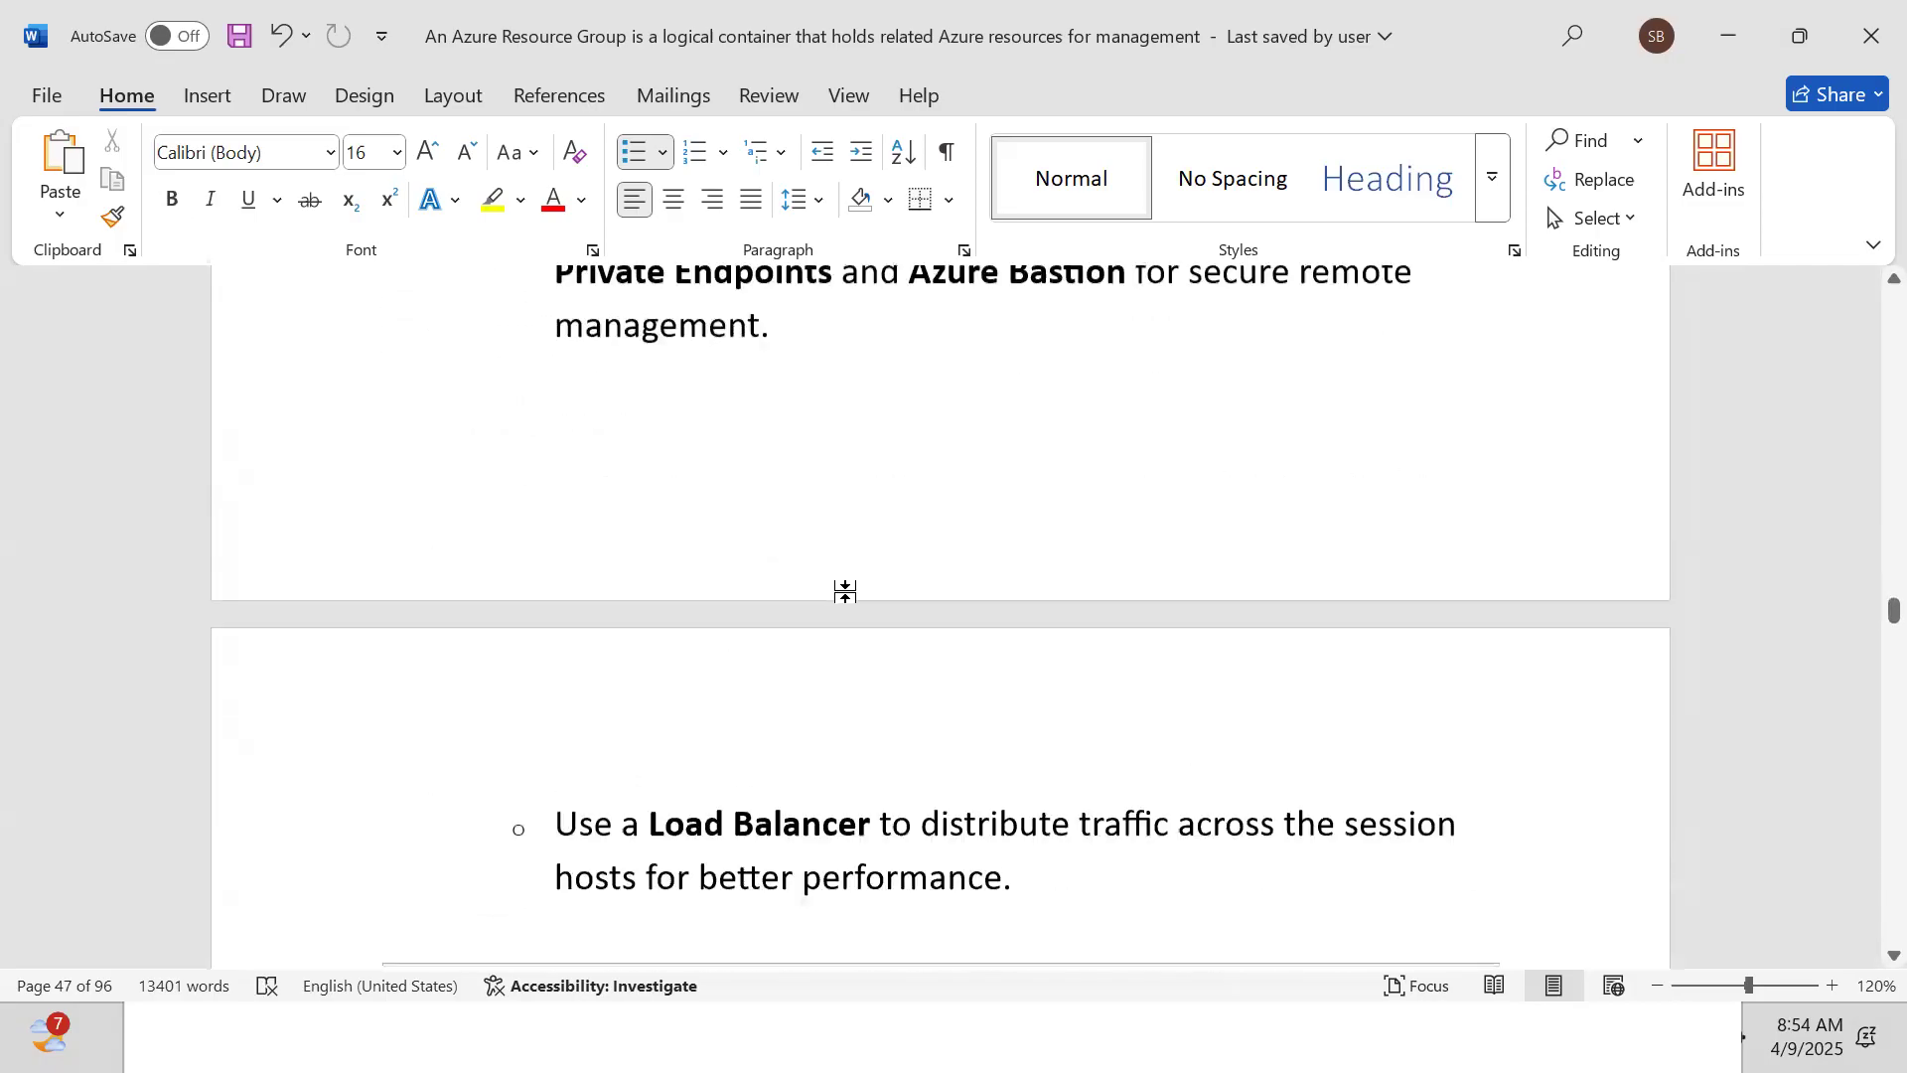
{"action": "key", "text": "Down"}
{"action": "key", "text": "Down"}
{"action": "key", "text": "Down"}
{"action": "key", "text": "Down"}
{"action": "key", "text": "Down"}
{"action": "key", "text": "Down"}
{"action": "key", "text": "Down"}
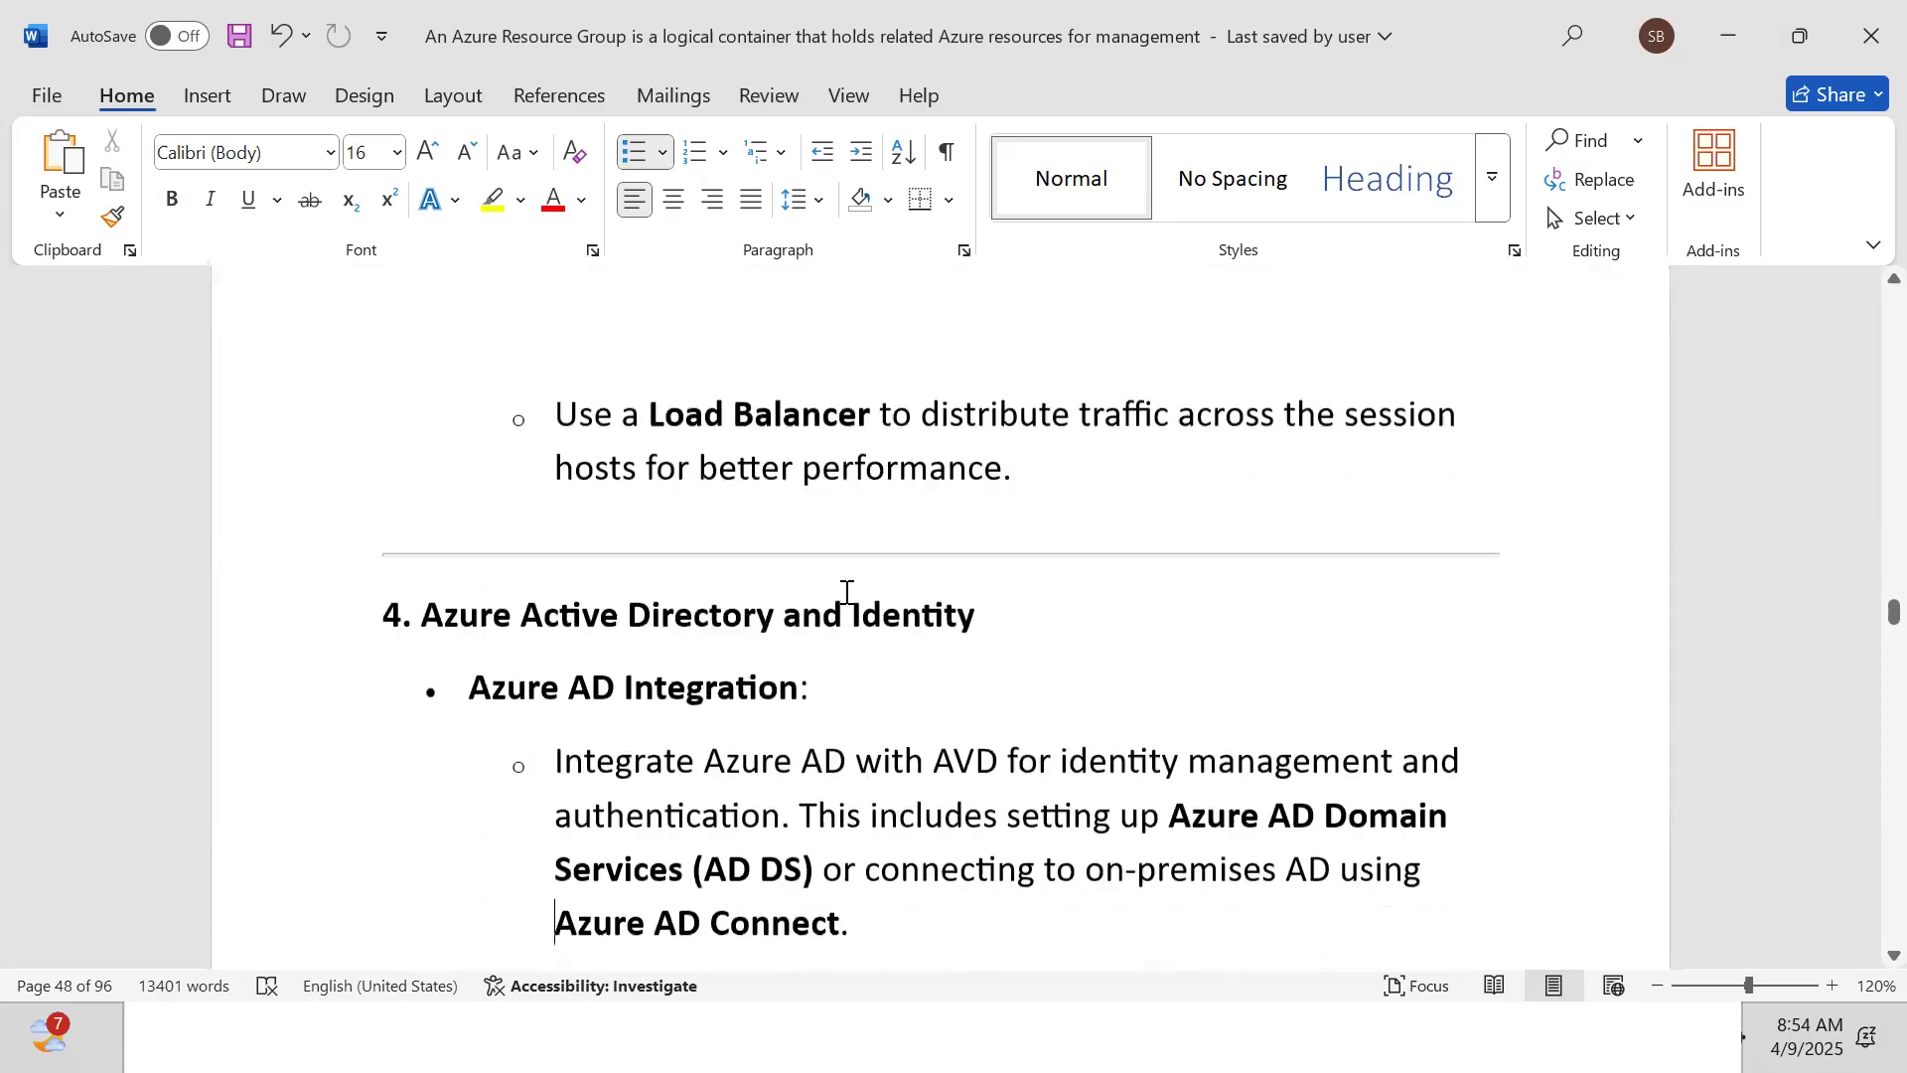
{"action": "key", "text": "Down"}
{"action": "key", "text": "Down"}
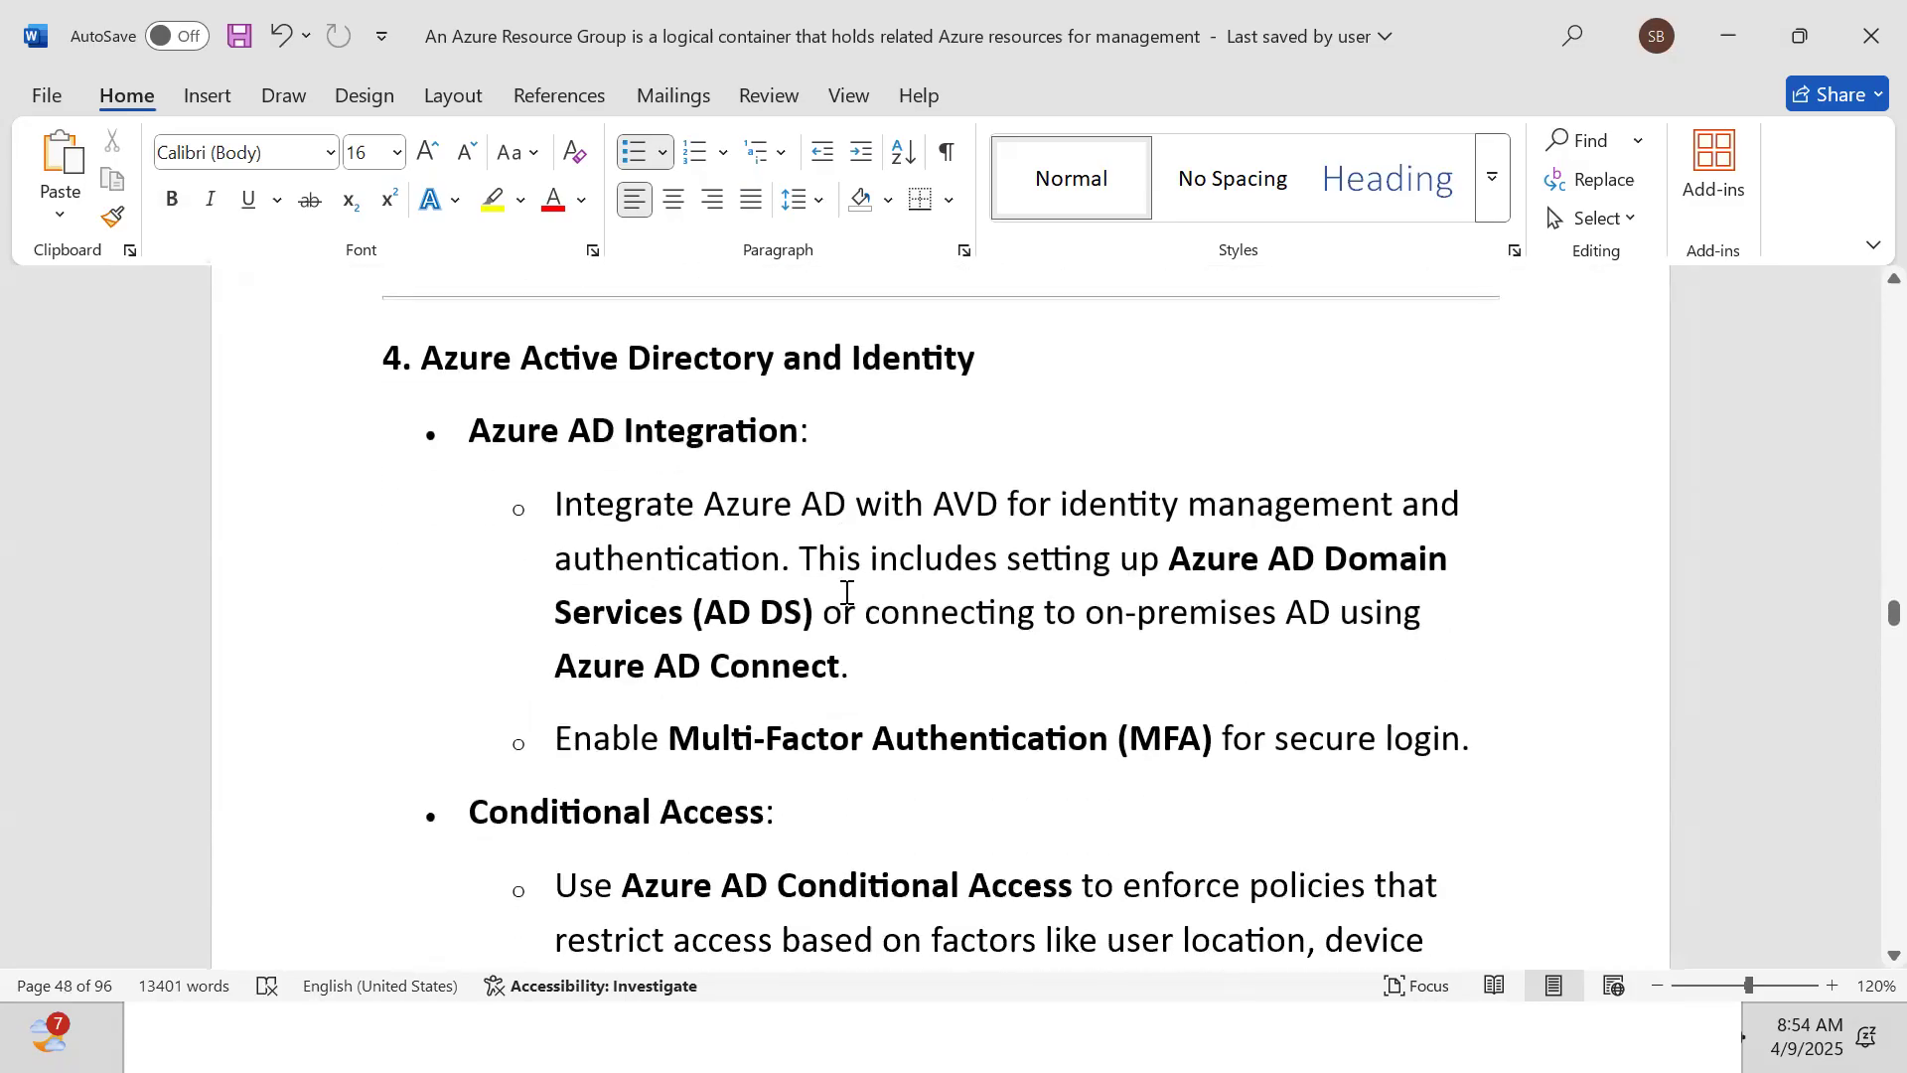
Read Host Pool Design and VM sizing guidance (4-8 users per core) down to Scaling
{"action": "key", "text": "Down"}
{"action": "key", "text": "Down"}
{"action": "key", "text": "Down"}
{"action": "key", "text": "Down"}
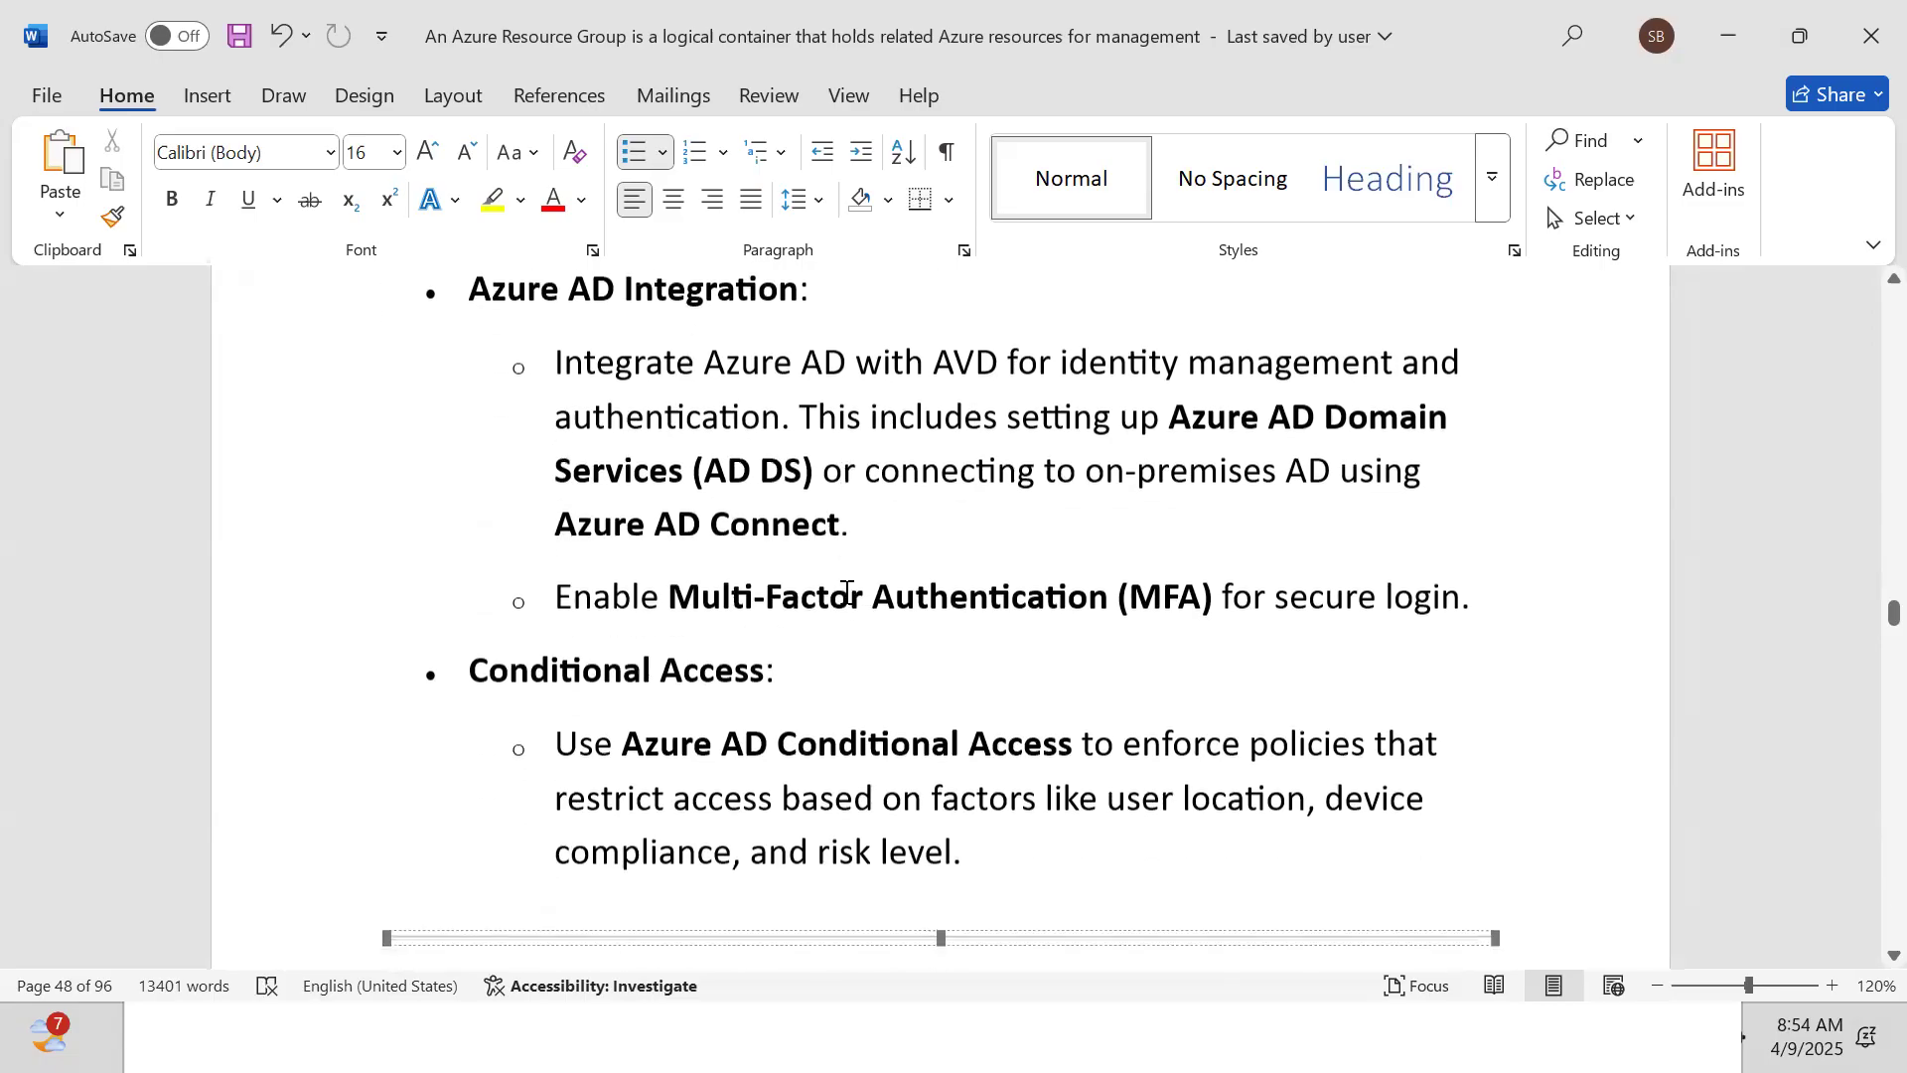
{"action": "key", "text": "Down"}
{"action": "key", "text": "Down"}
{"action": "key", "text": "Down"}
{"action": "key", "text": "Down"}
{"action": "key", "text": "Down"}
{"action": "key", "text": "Down"}
{"action": "key", "text": "Down"}
{"action": "key", "text": "Down"}
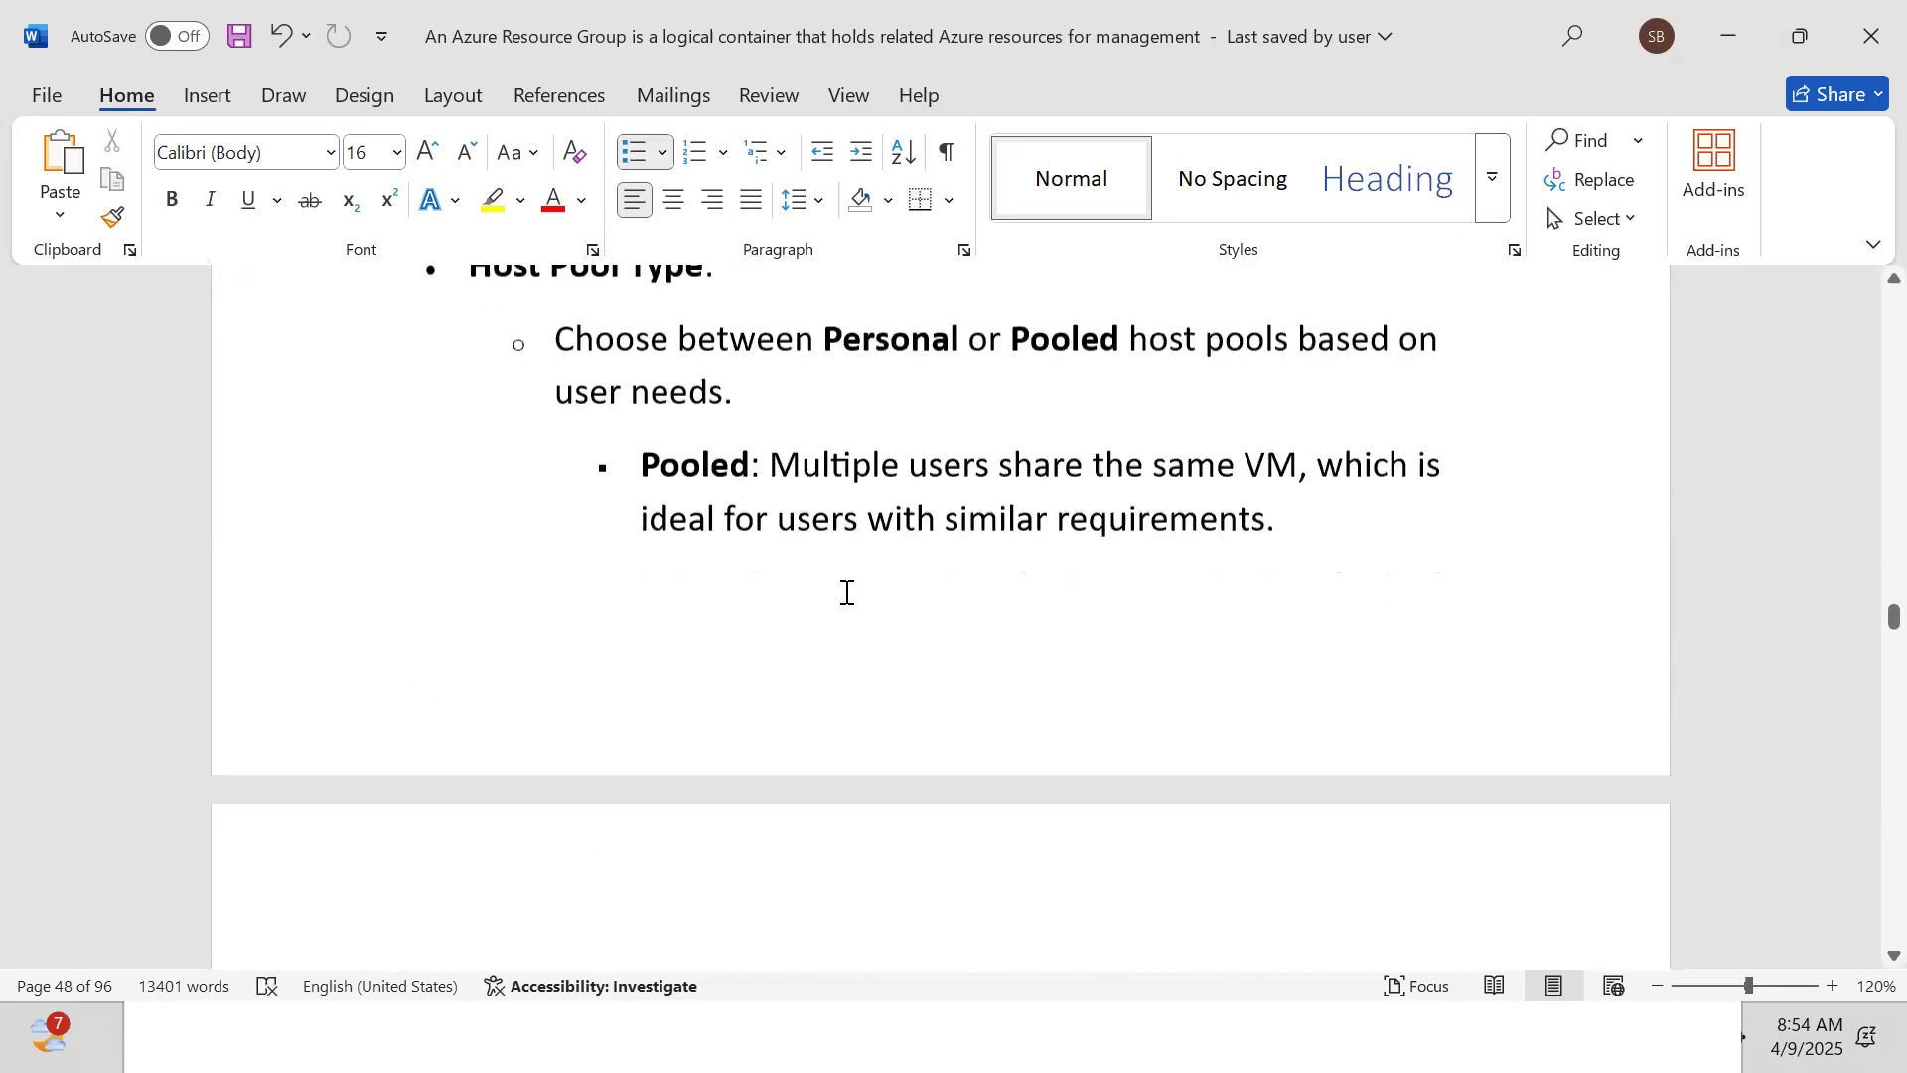
{"action": "key", "text": "Up"}
{"action": "key", "text": "Up"}
{"action": "key", "text": "Up"}
{"action": "key", "text": "Up"}
{"action": "key", "text": "Up"}
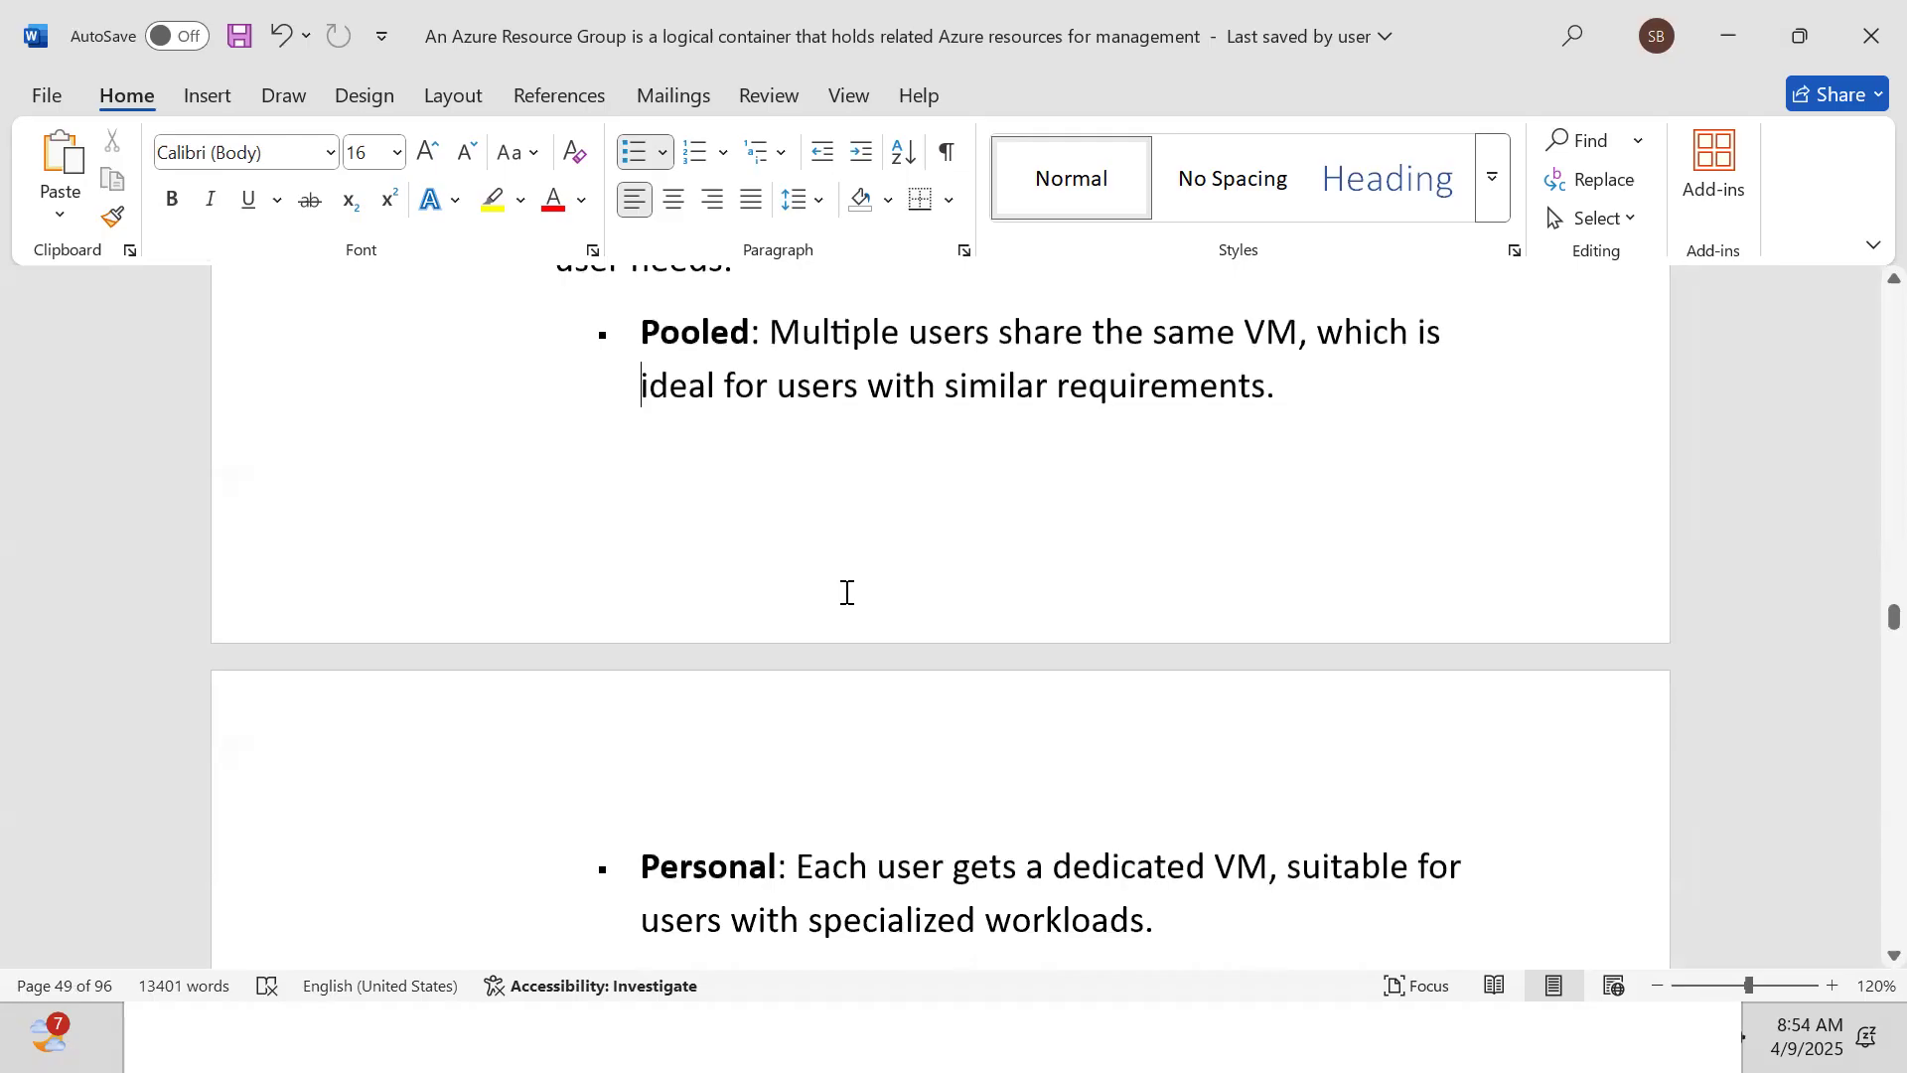
{"action": "key", "text": "Up"}
{"action": "key", "text": "Up"}
{"action": "key", "text": "Up"}
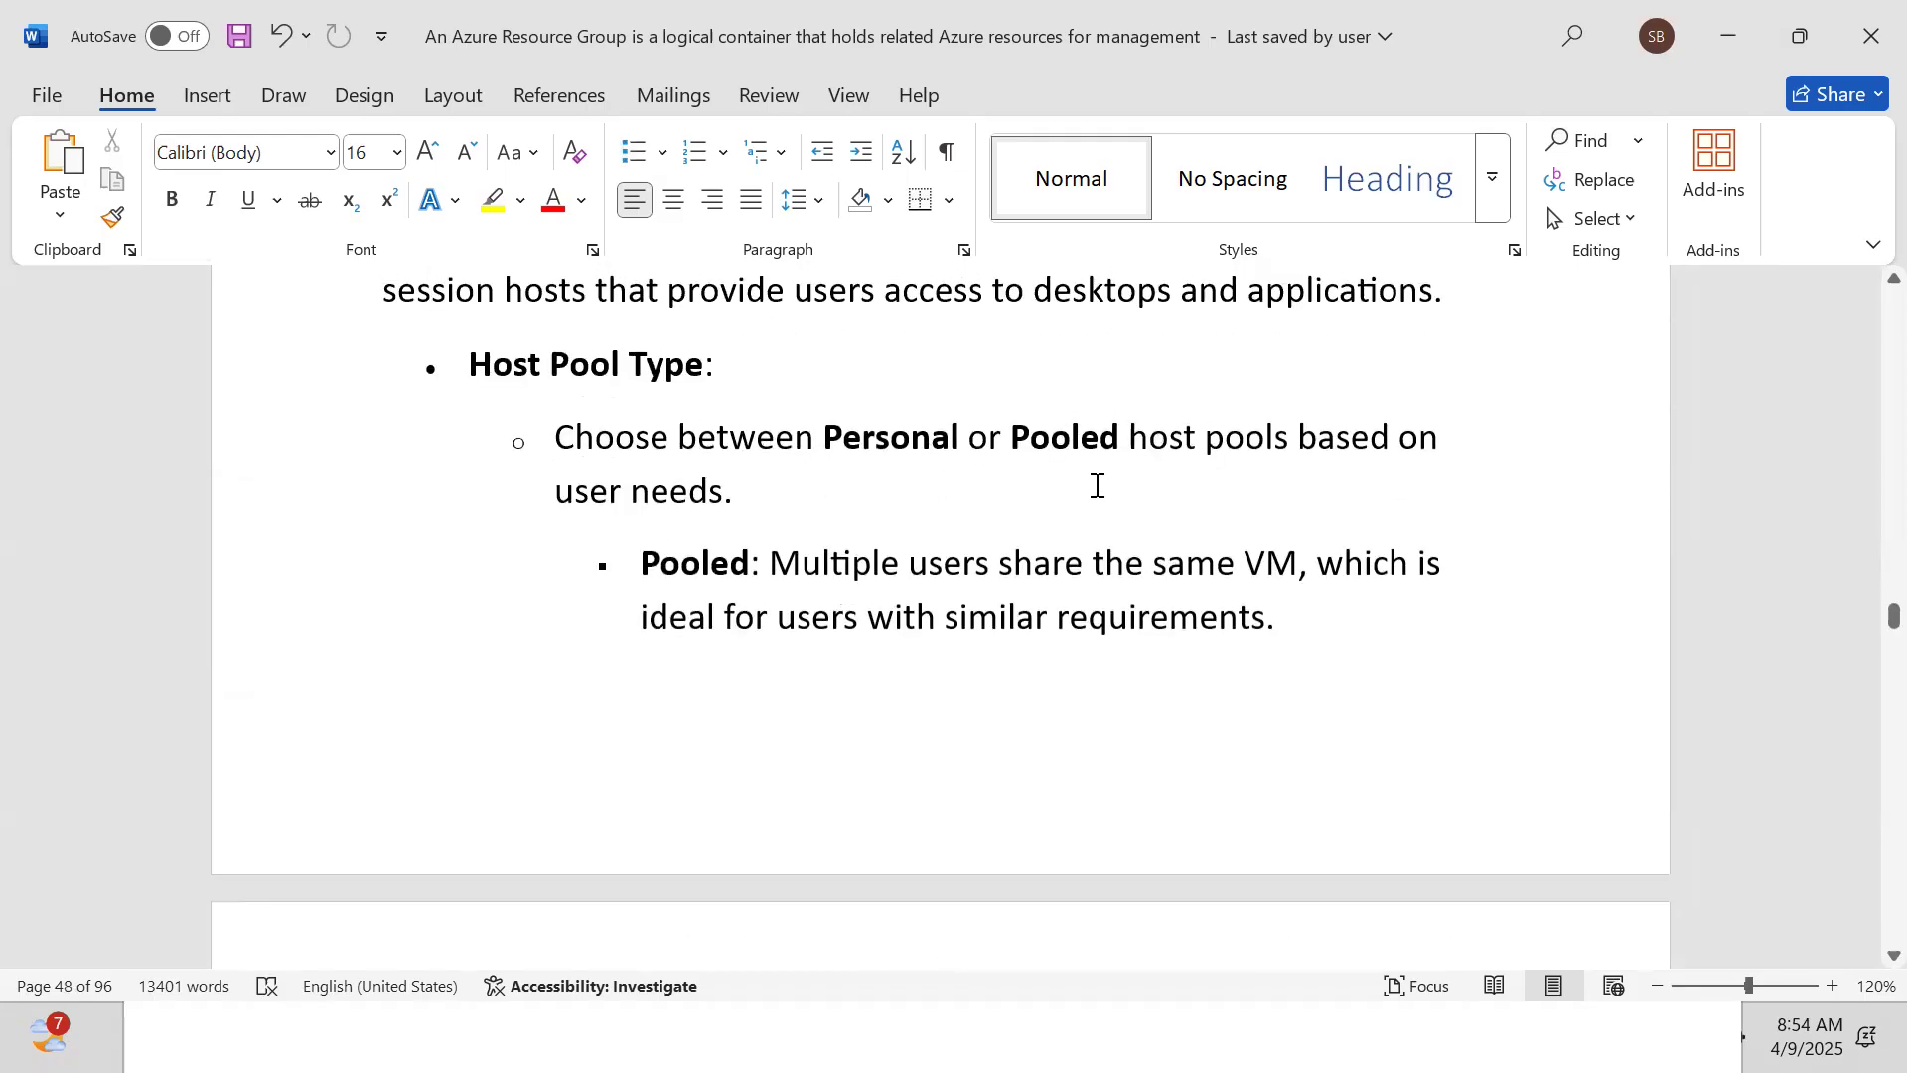
{"action": "key", "text": "Down"}
{"action": "key", "text": "Down"}
{"action": "key", "text": "Down"}
{"action": "key", "text": "Down"}
{"action": "key", "text": "Down"}
{"action": "key", "text": "Down"}
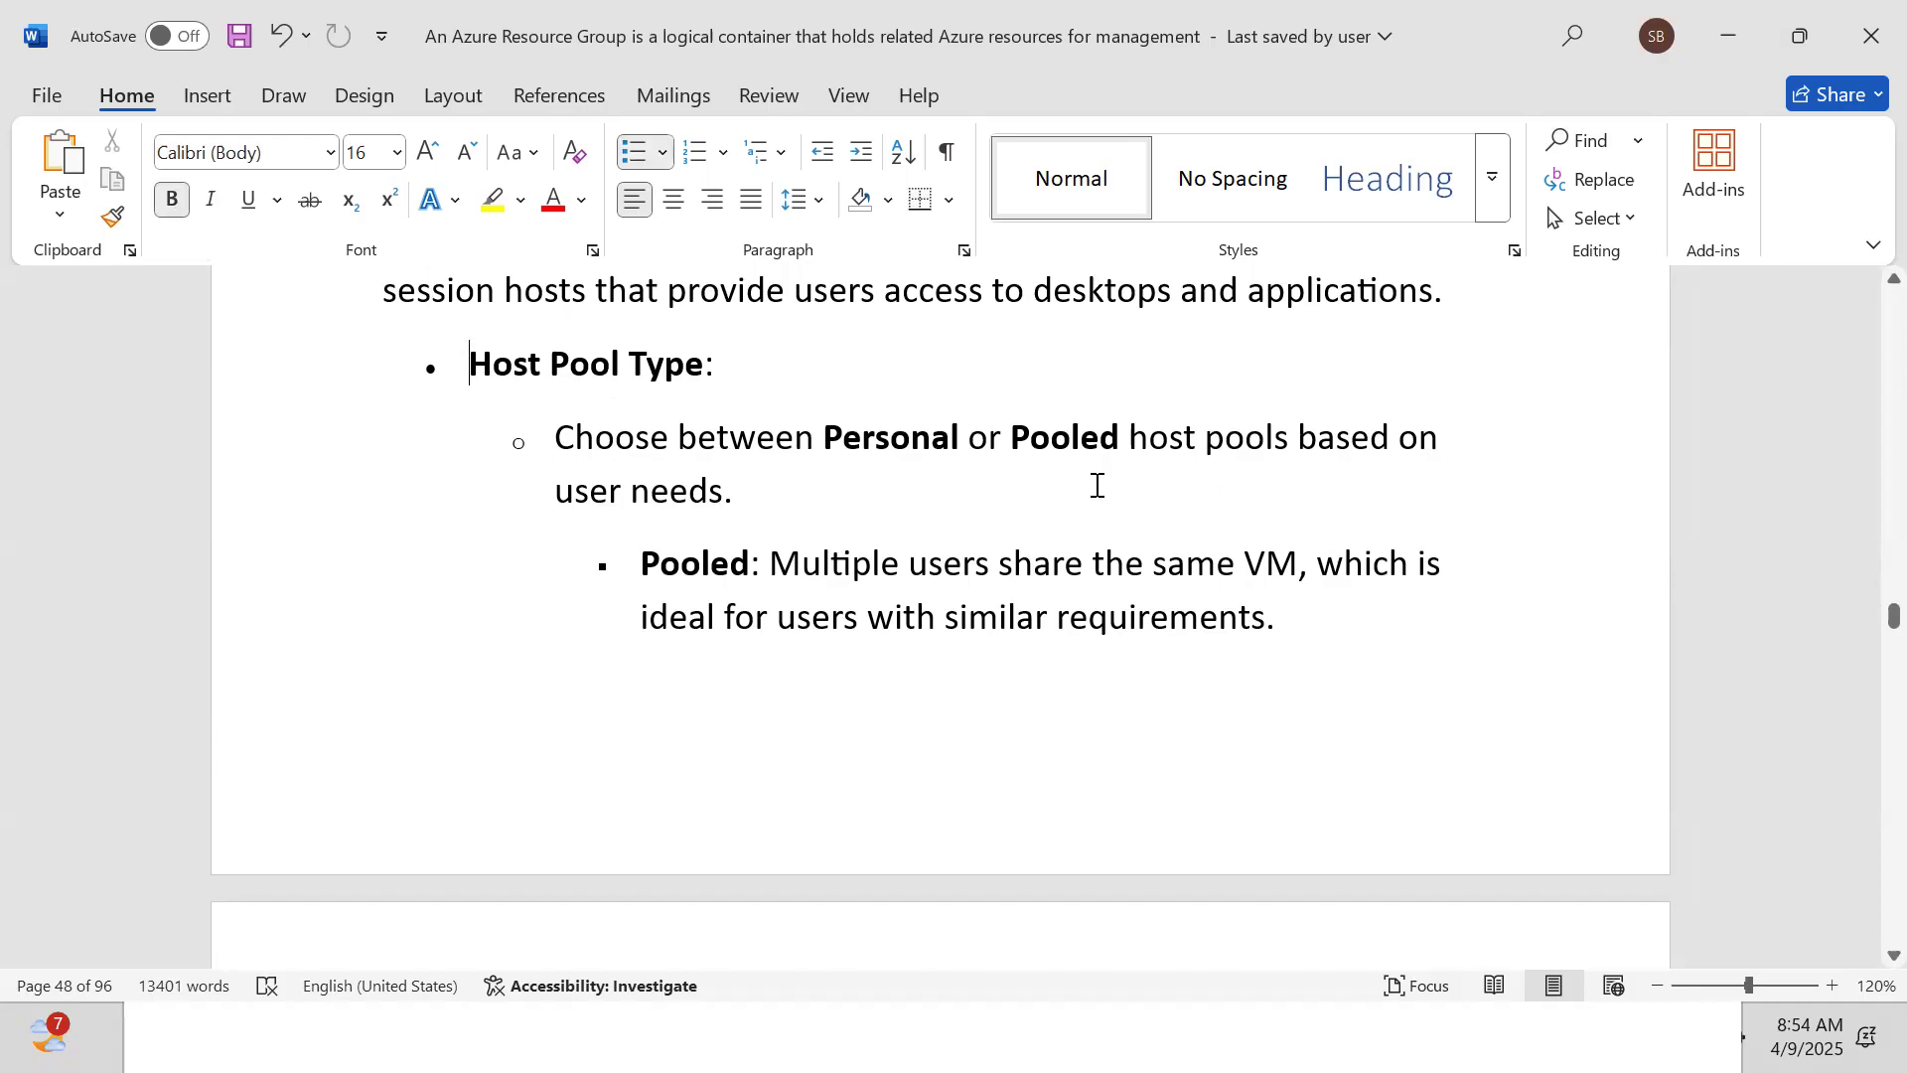
{"action": "key", "text": "Down"}
{"action": "key", "text": "Down"}
{"action": "key", "text": "Down"}
{"action": "key", "text": "Down"}
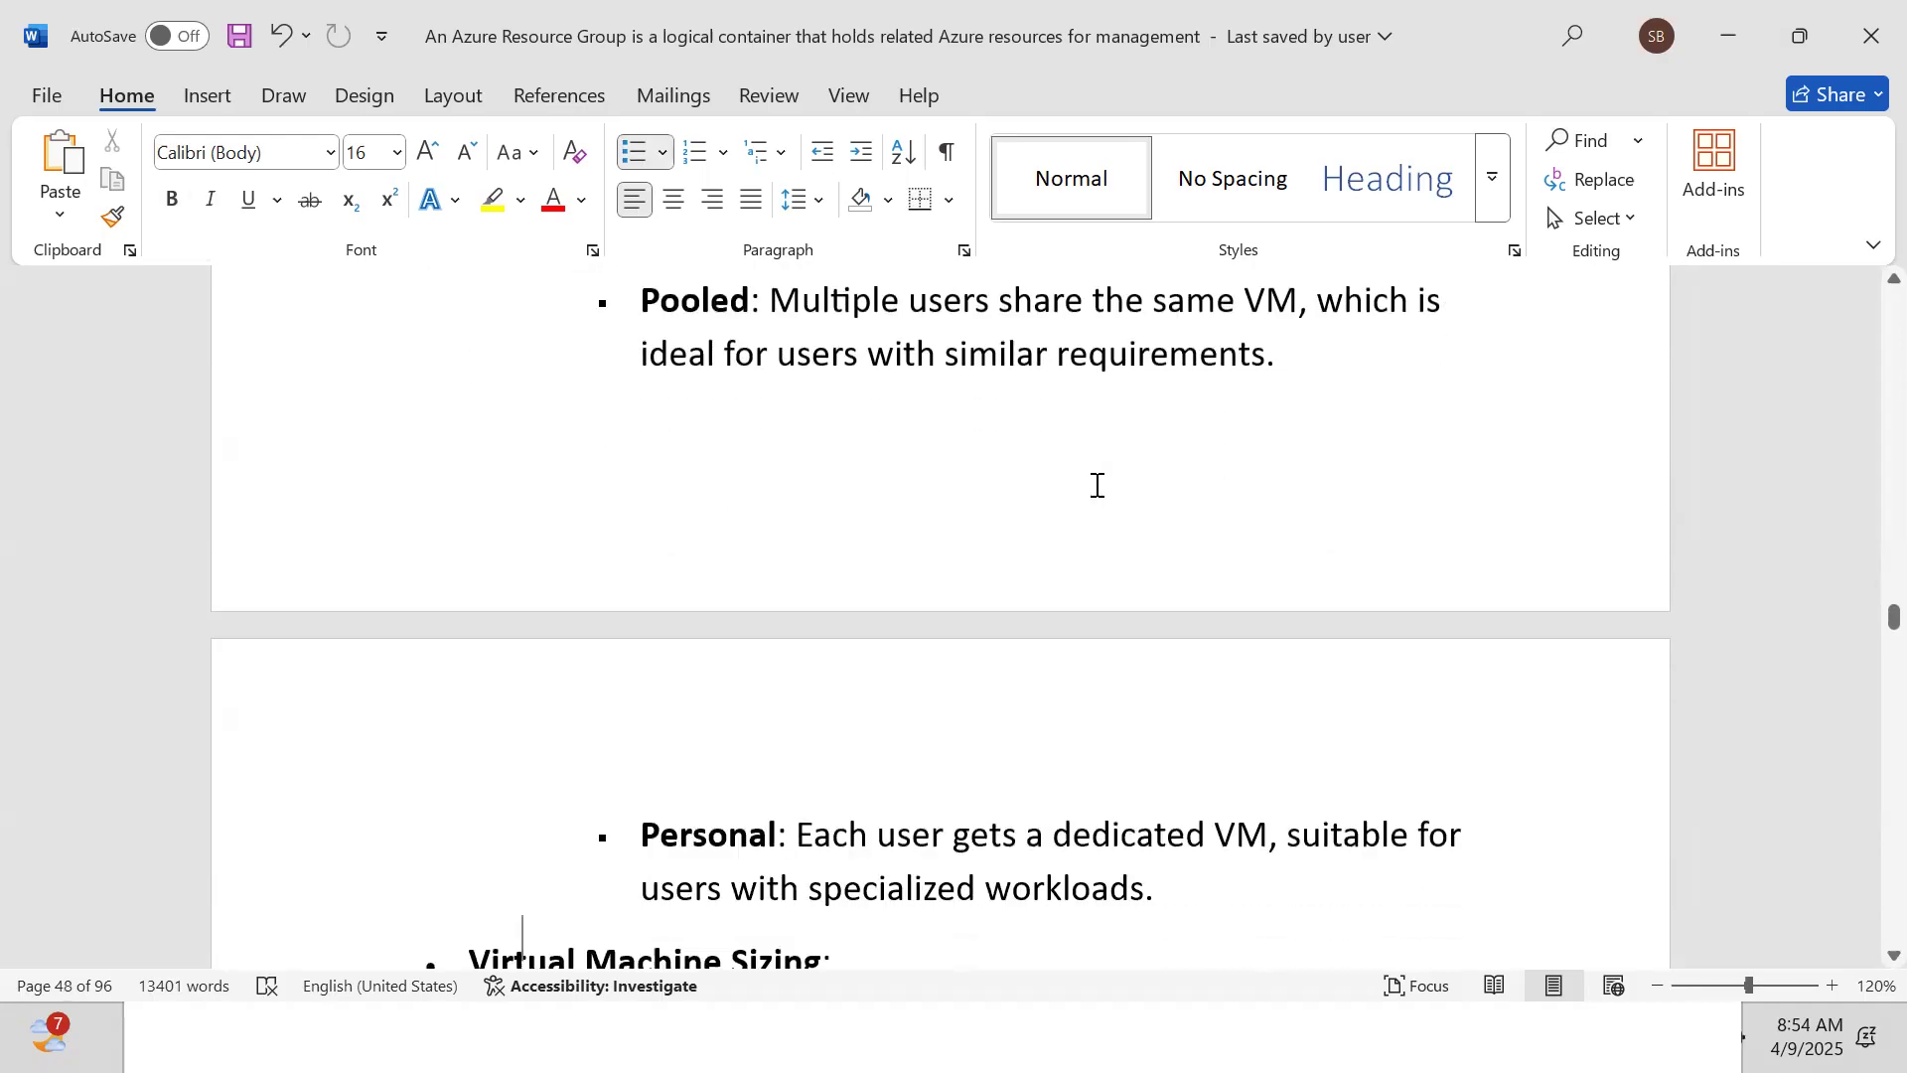
{"action": "key", "text": "Down"}
{"action": "key", "text": "Down"}
{"action": "key", "text": "Down"}
{"action": "key", "text": "Down"}
{"action": "key", "text": "Down"}
{"action": "key", "text": "Down"}
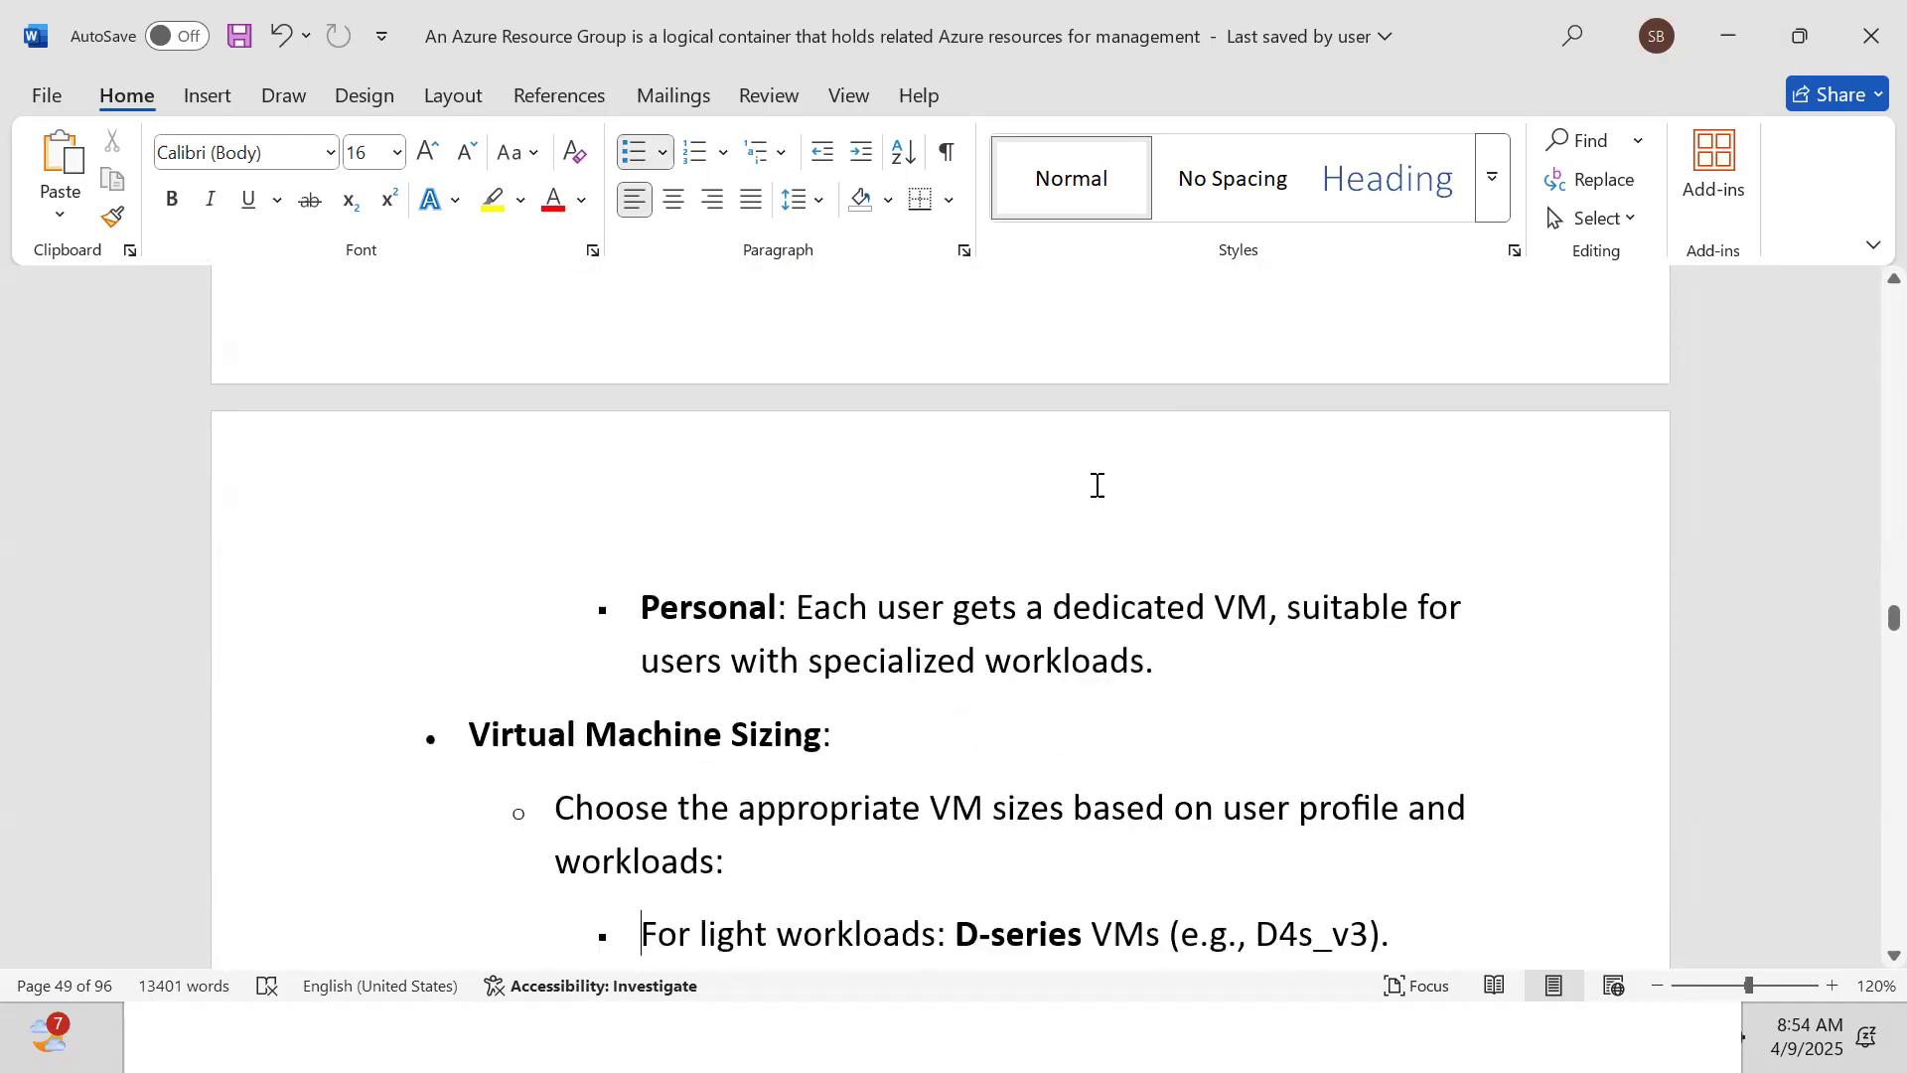
{"action": "key", "text": "Down"}
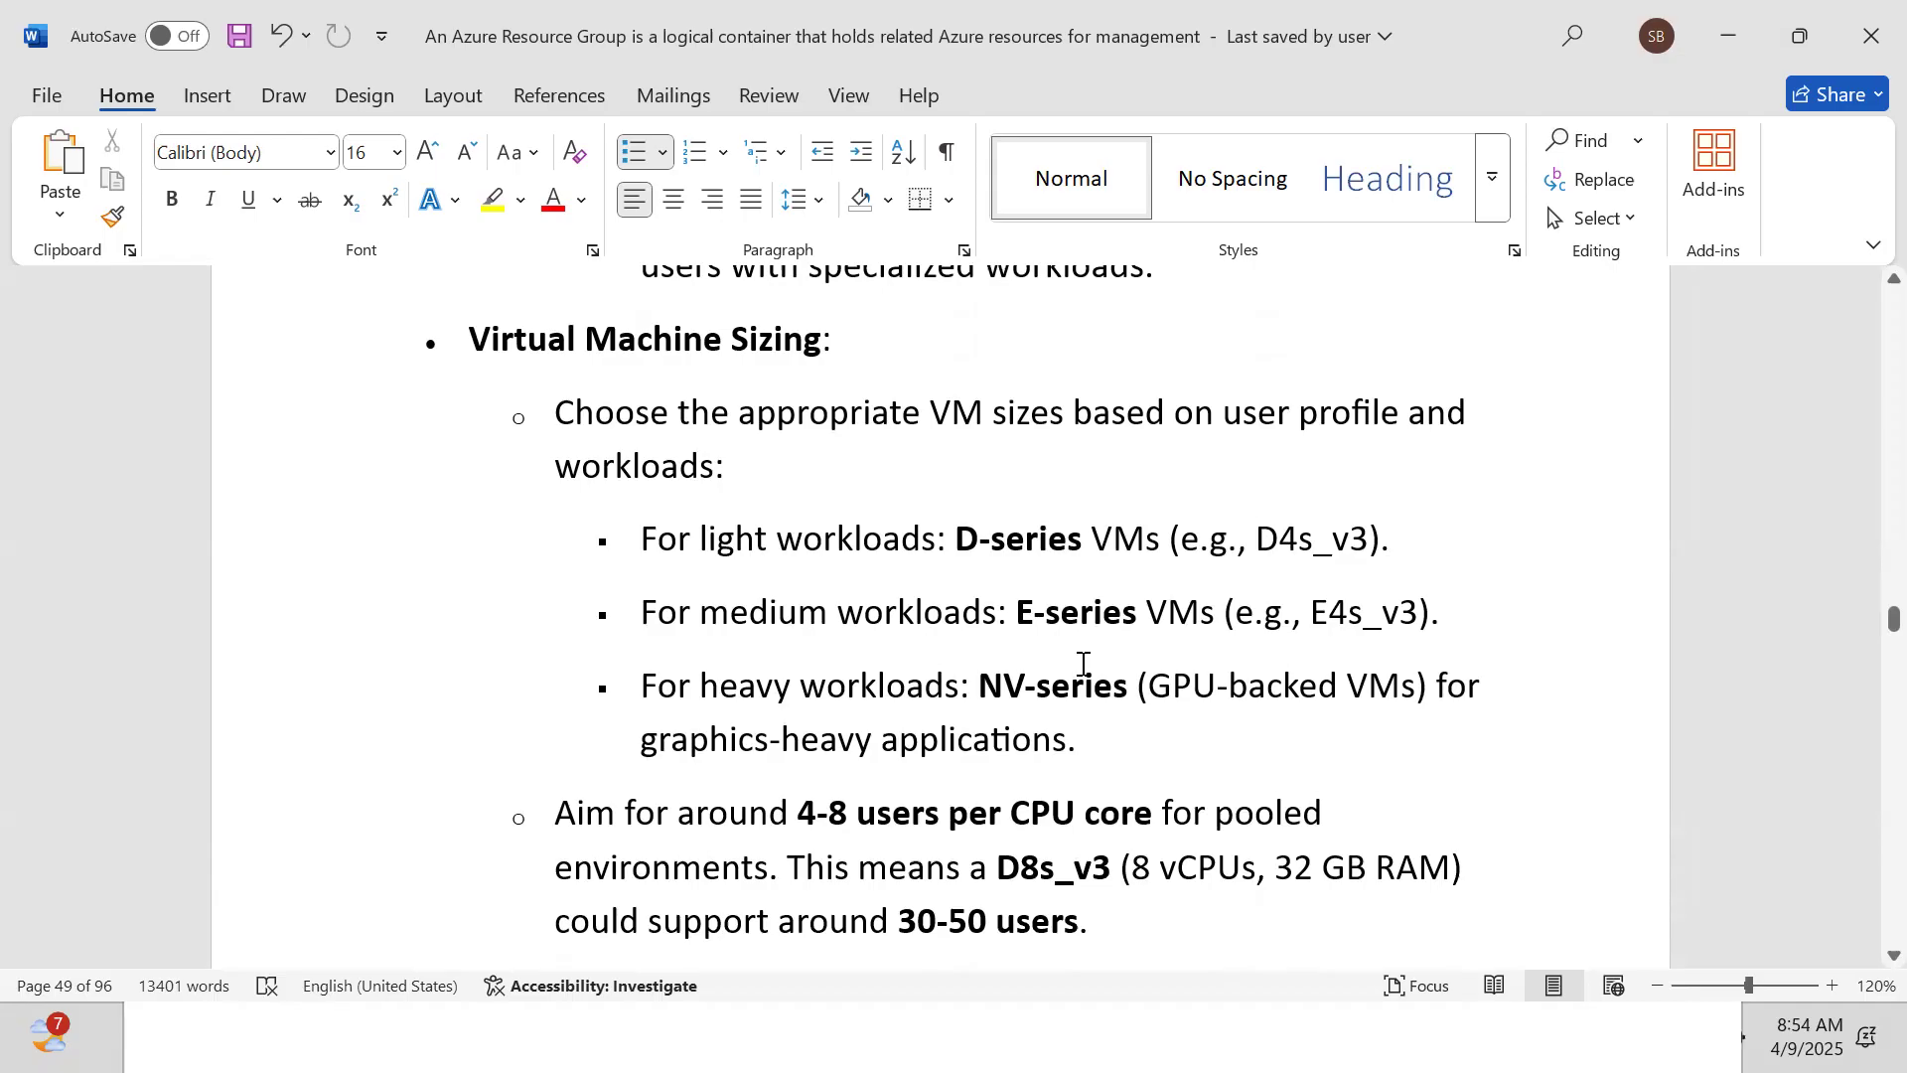
{"action": "key", "text": "Down"}
{"action": "key", "text": "Down"}
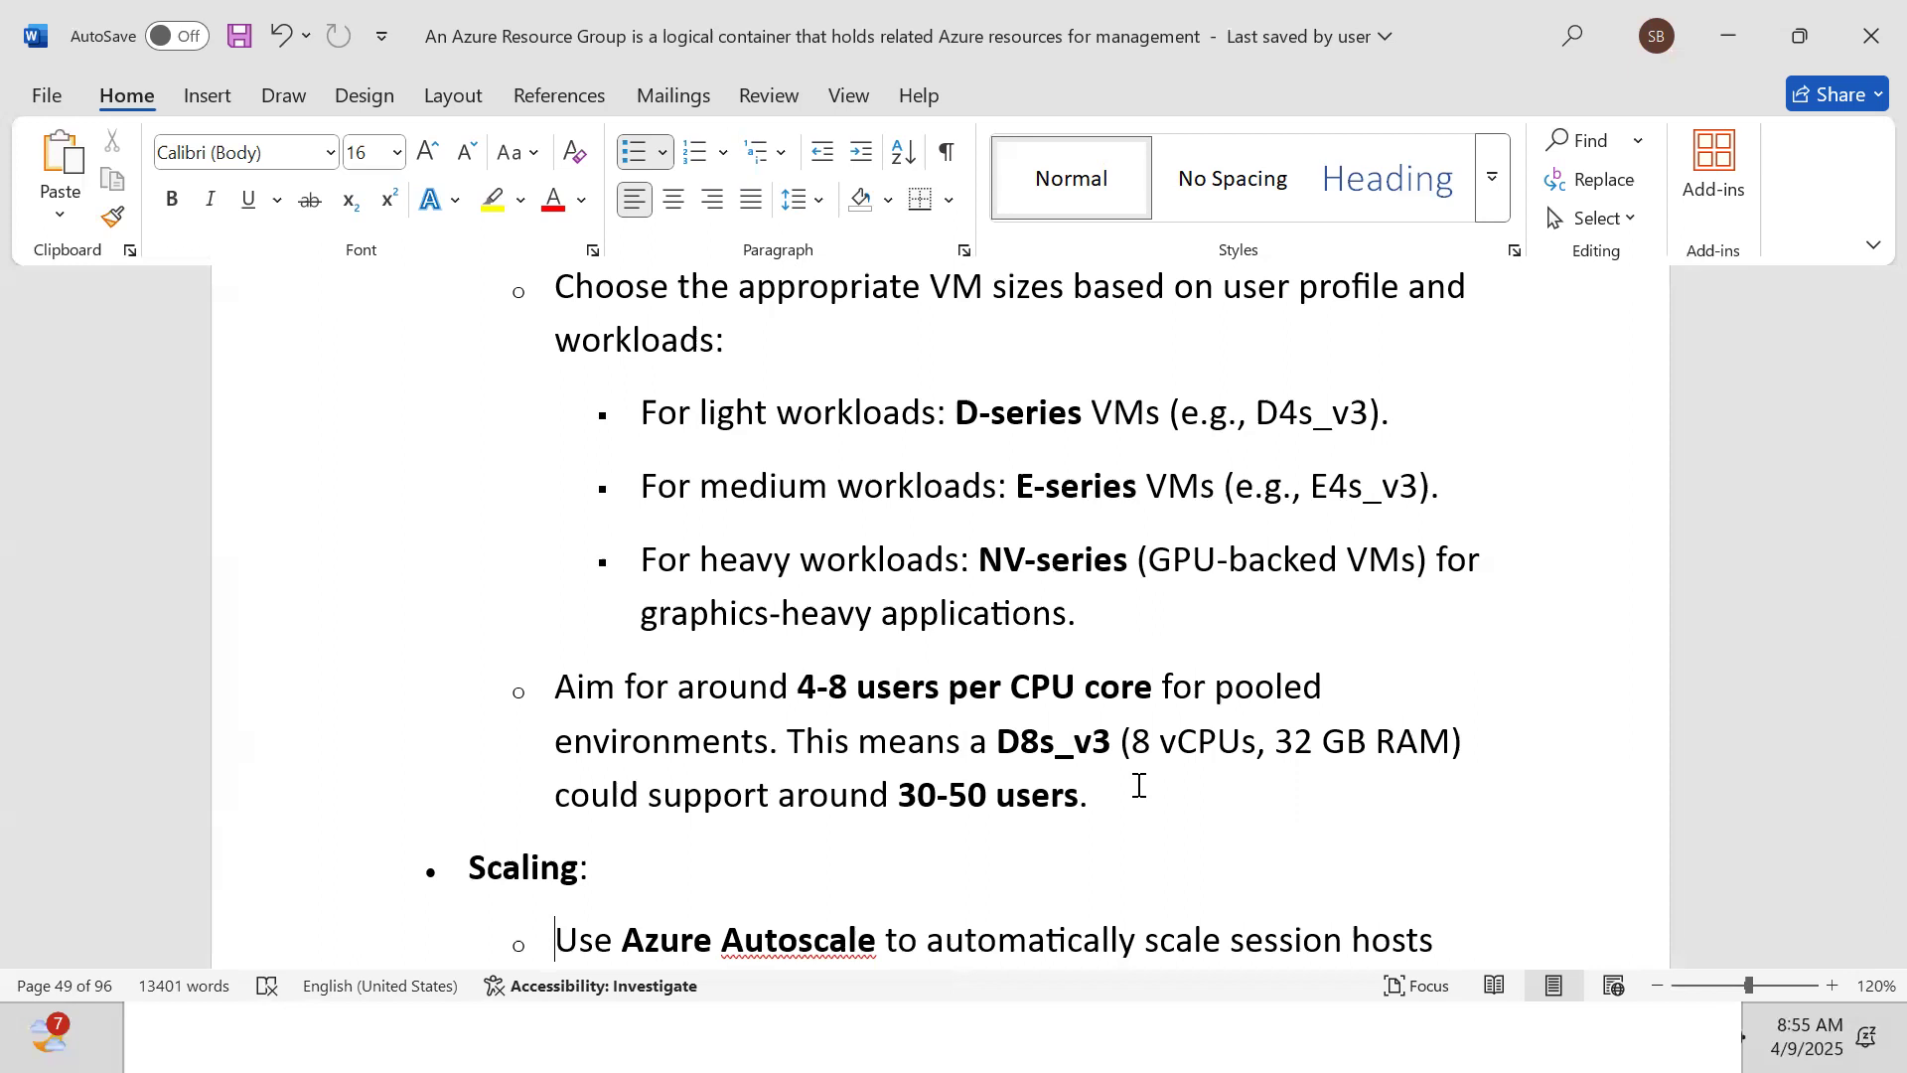
Read the FSLogix profile notes (10-20 GB per user) down to 7. Application Delivery
{"action": "scroll", "coordinate": [1140, 786], "scroll_direction": "down", "scroll_amount": 1}
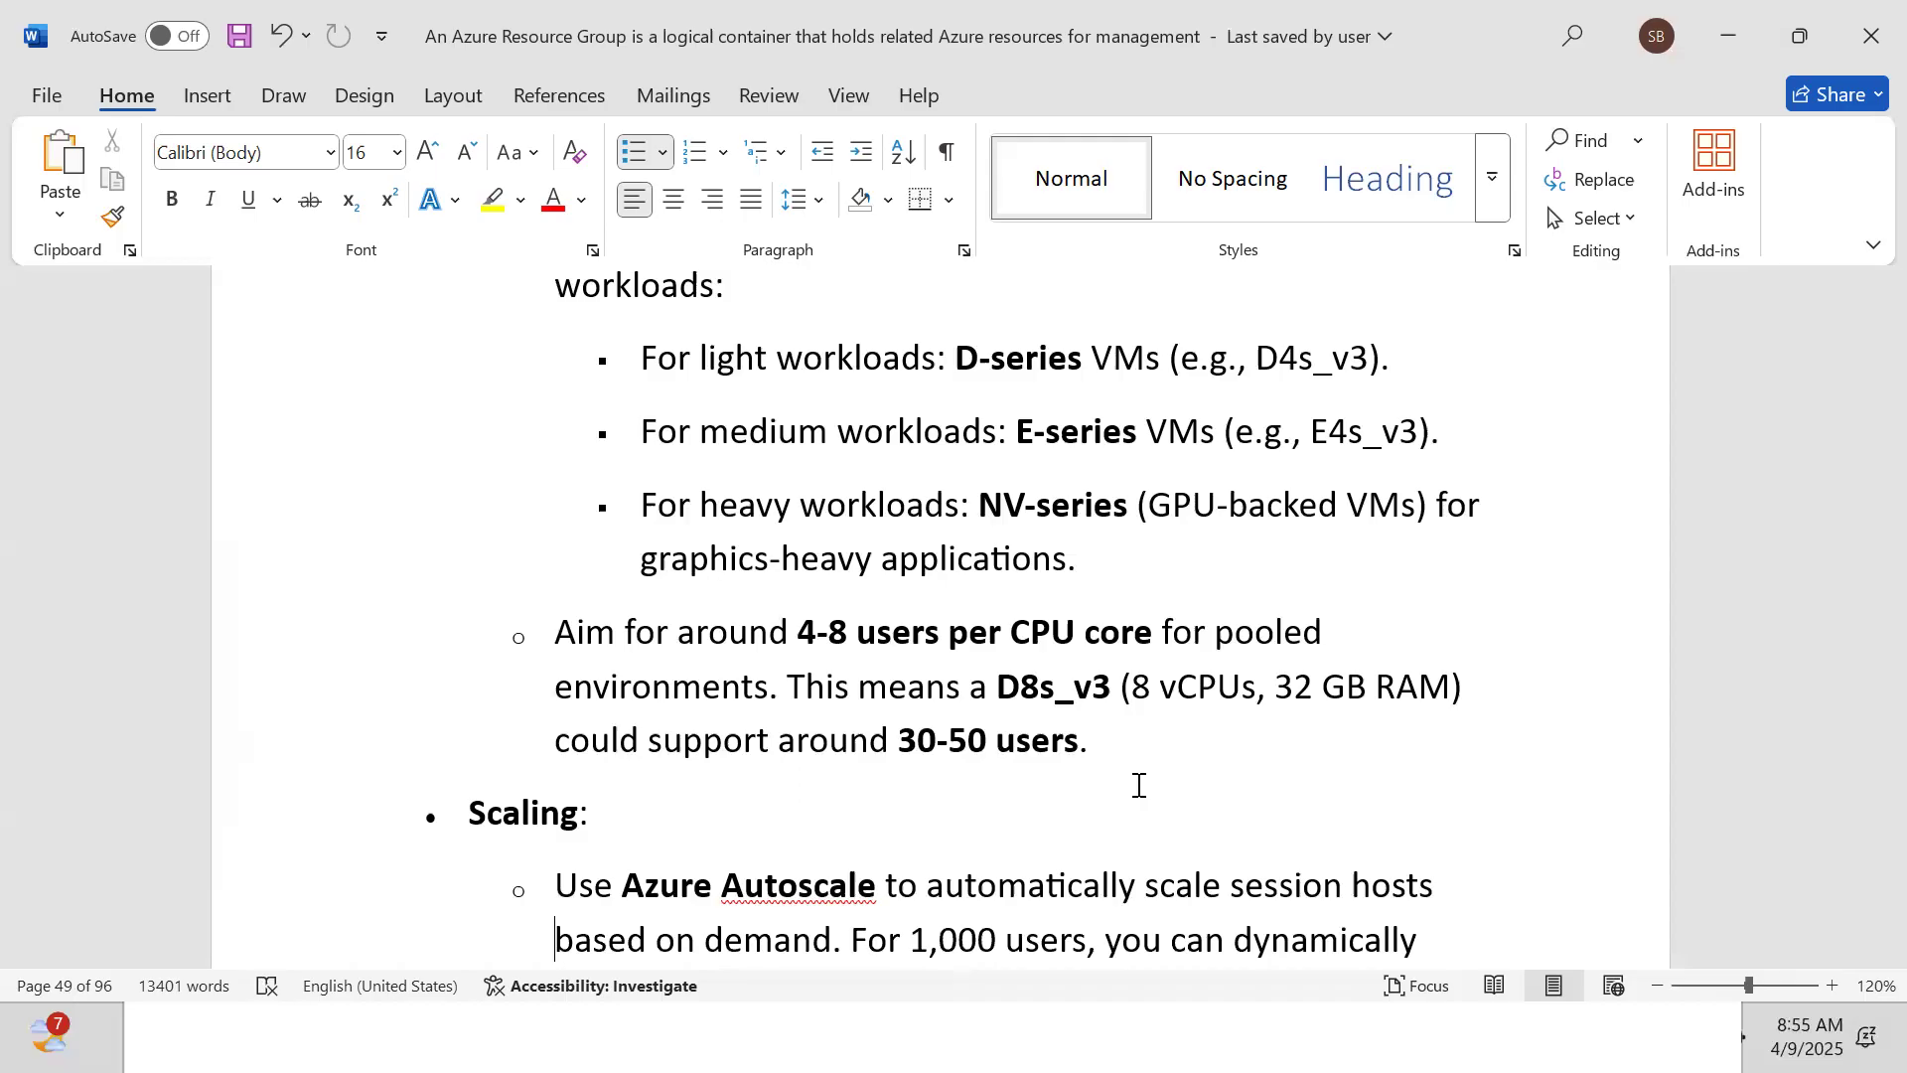
{"action": "scroll", "coordinate": [1140, 784], "scroll_direction": "down", "scroll_amount": 5}
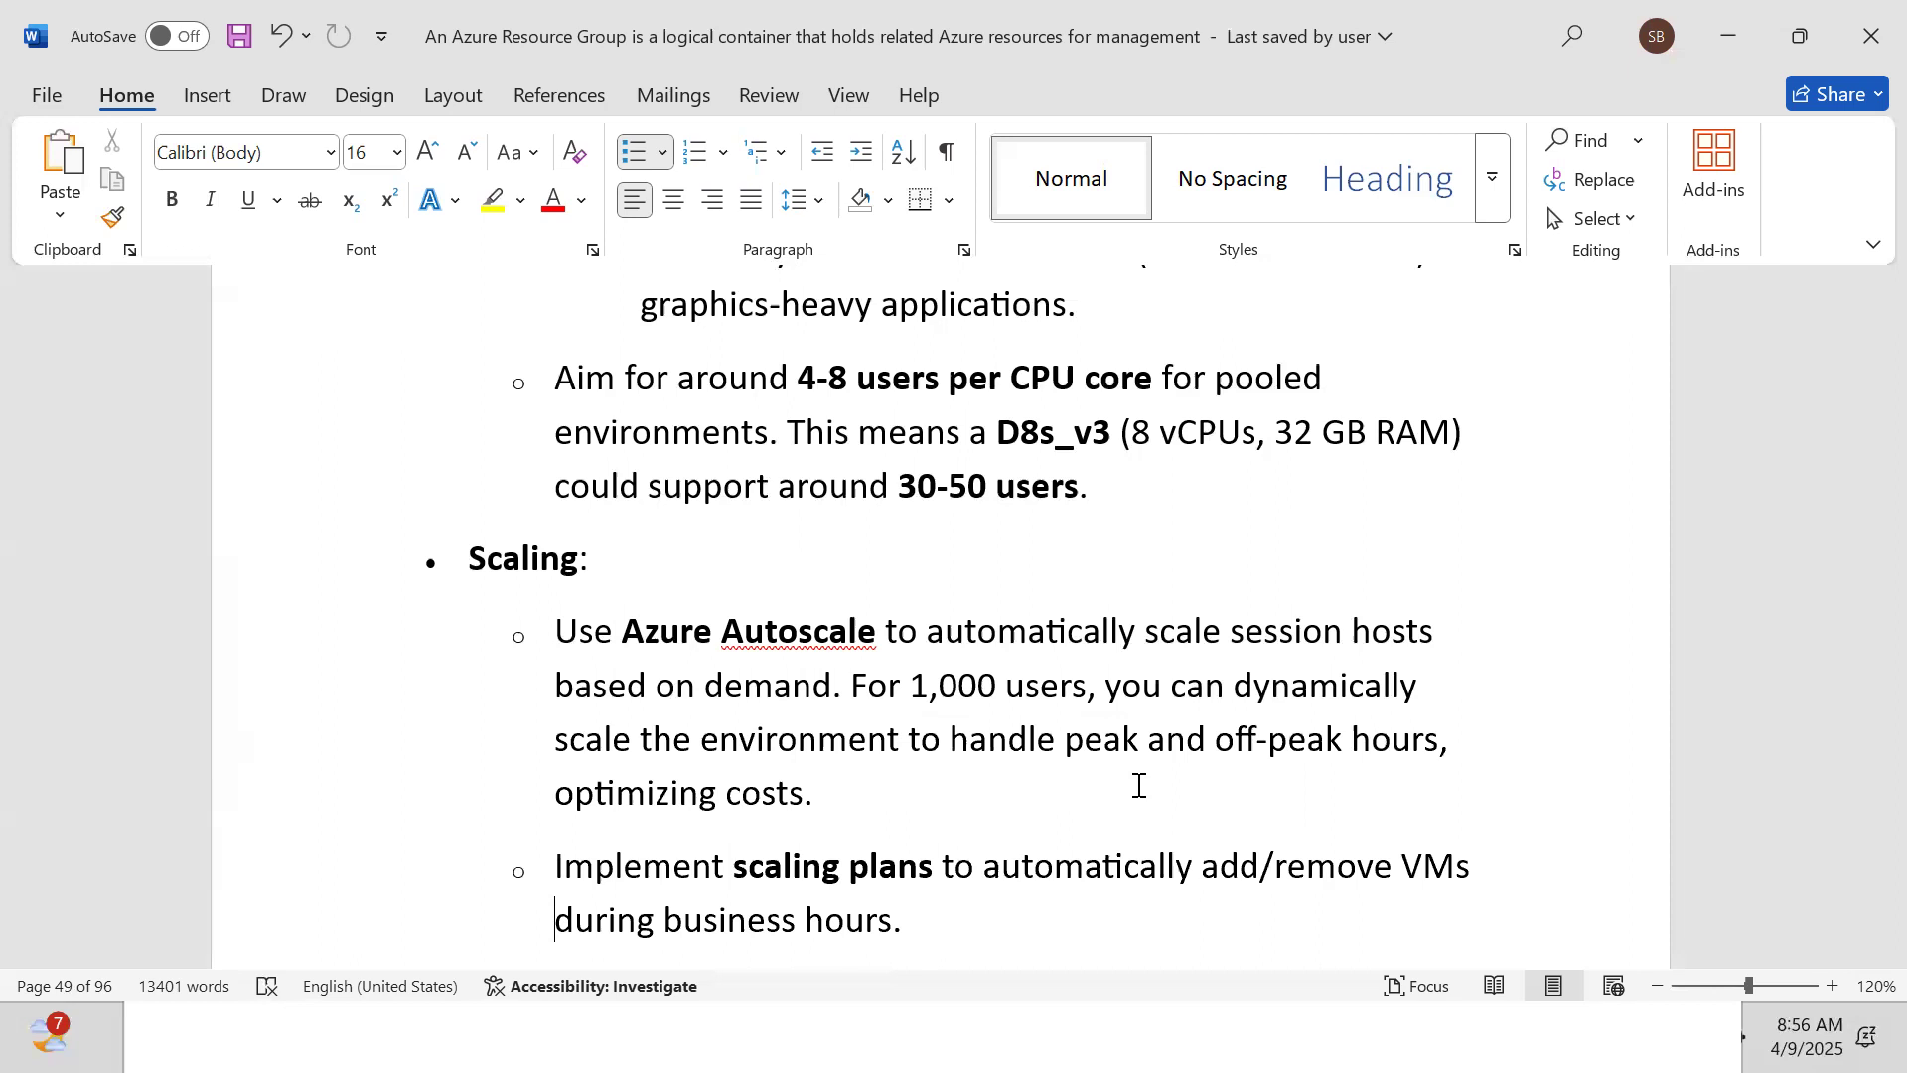
{"action": "scroll", "coordinate": [1139, 784], "scroll_direction": "down", "scroll_amount": 5}
{"action": "key", "text": "Down"}
{"action": "key", "text": "Down"}
{"action": "key", "text": "Down"}
{"action": "key", "text": "Down"}
{"action": "key", "text": "Down"}
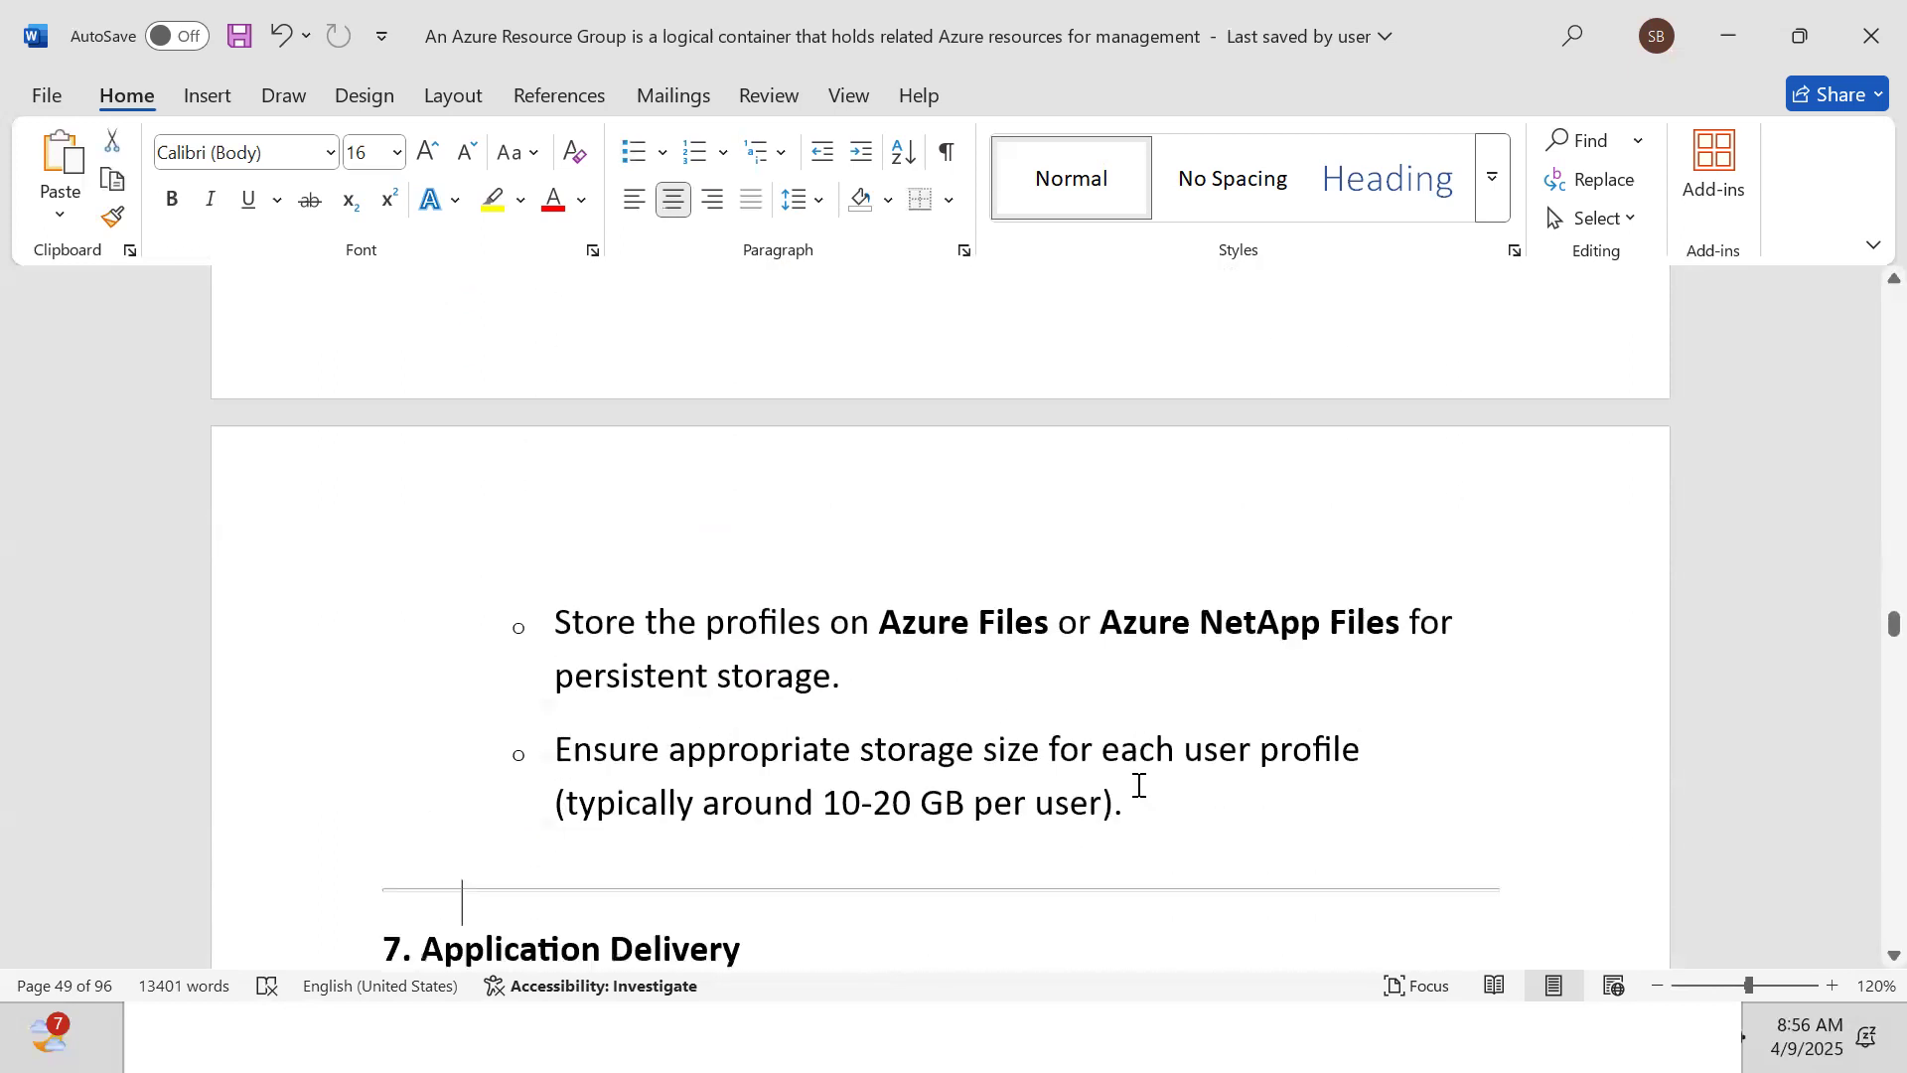
{"action": "key", "text": "Down"}
{"action": "key", "text": "Down"}
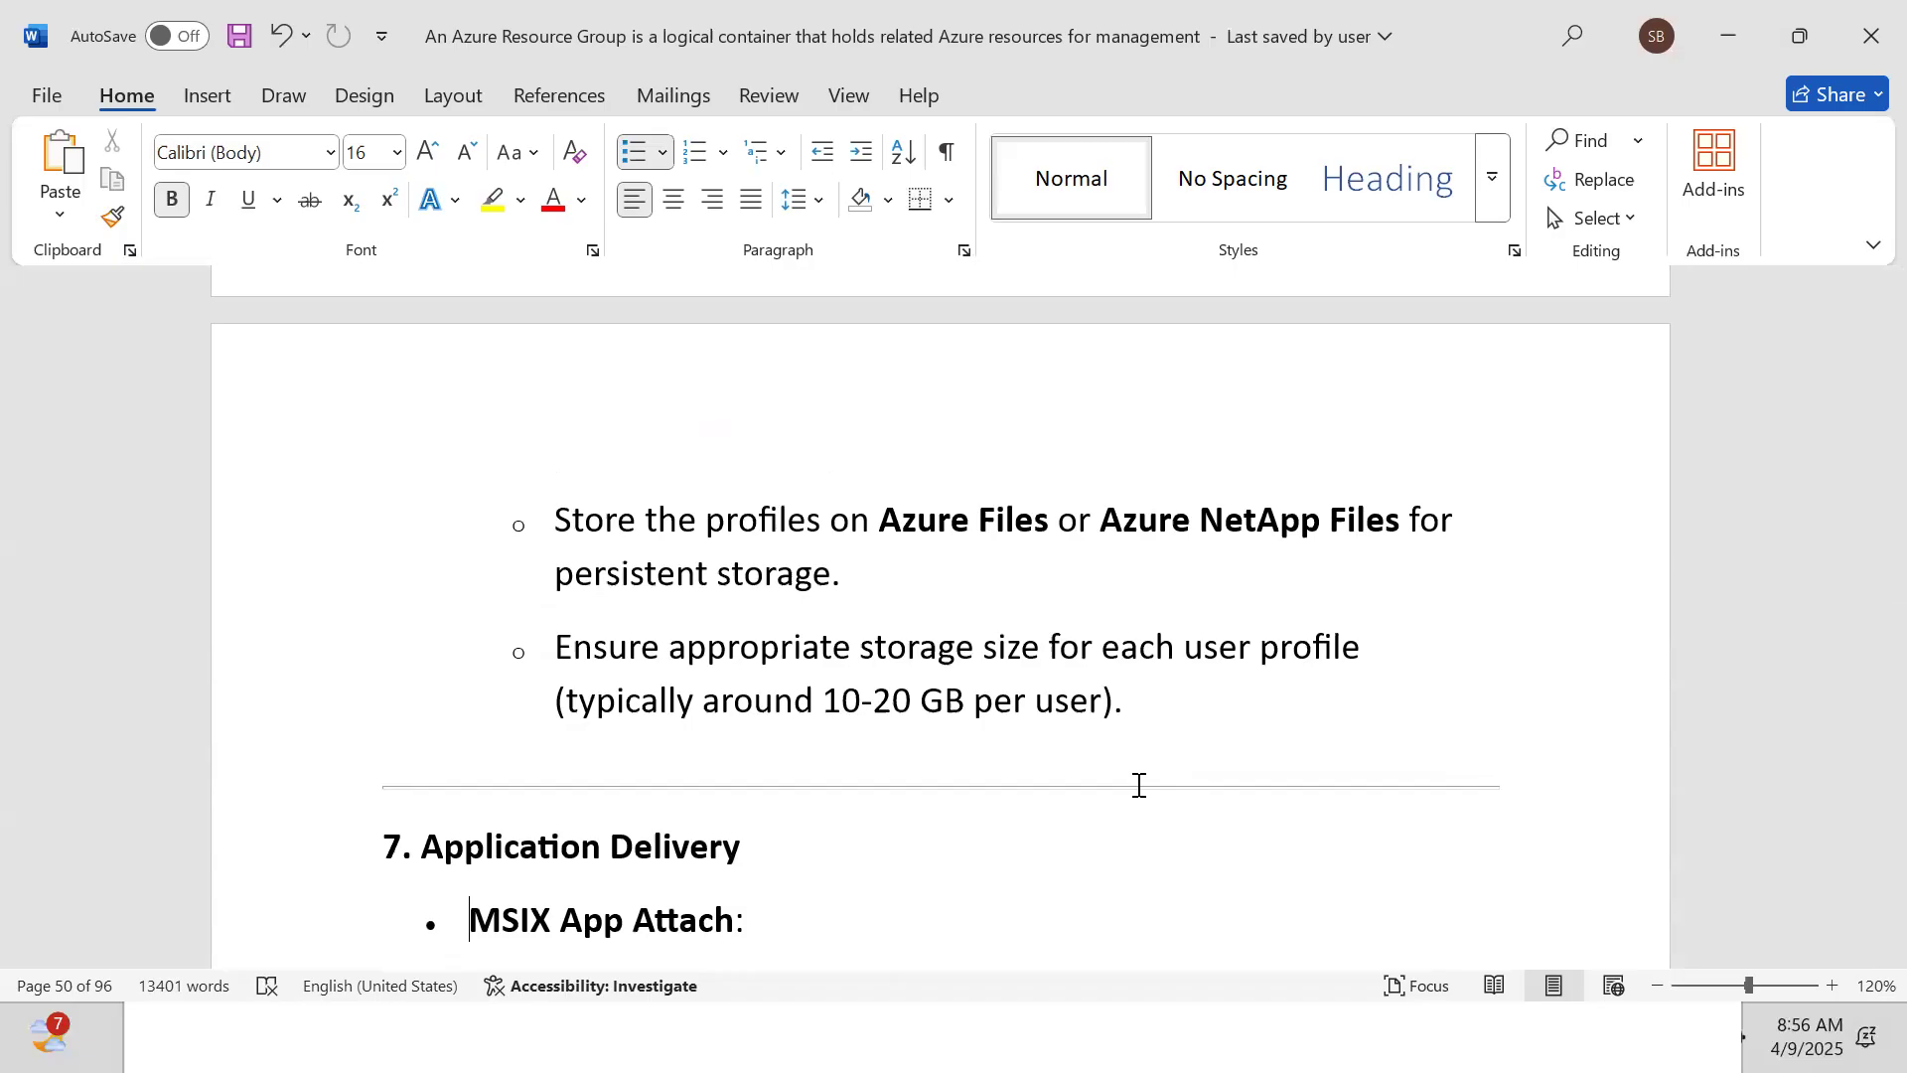
Read through the Image Builder bullet and the Azure Automation monitoring notes
{"action": "scroll", "coordinate": [1140, 785], "scroll_direction": "down", "scroll_amount": 4}
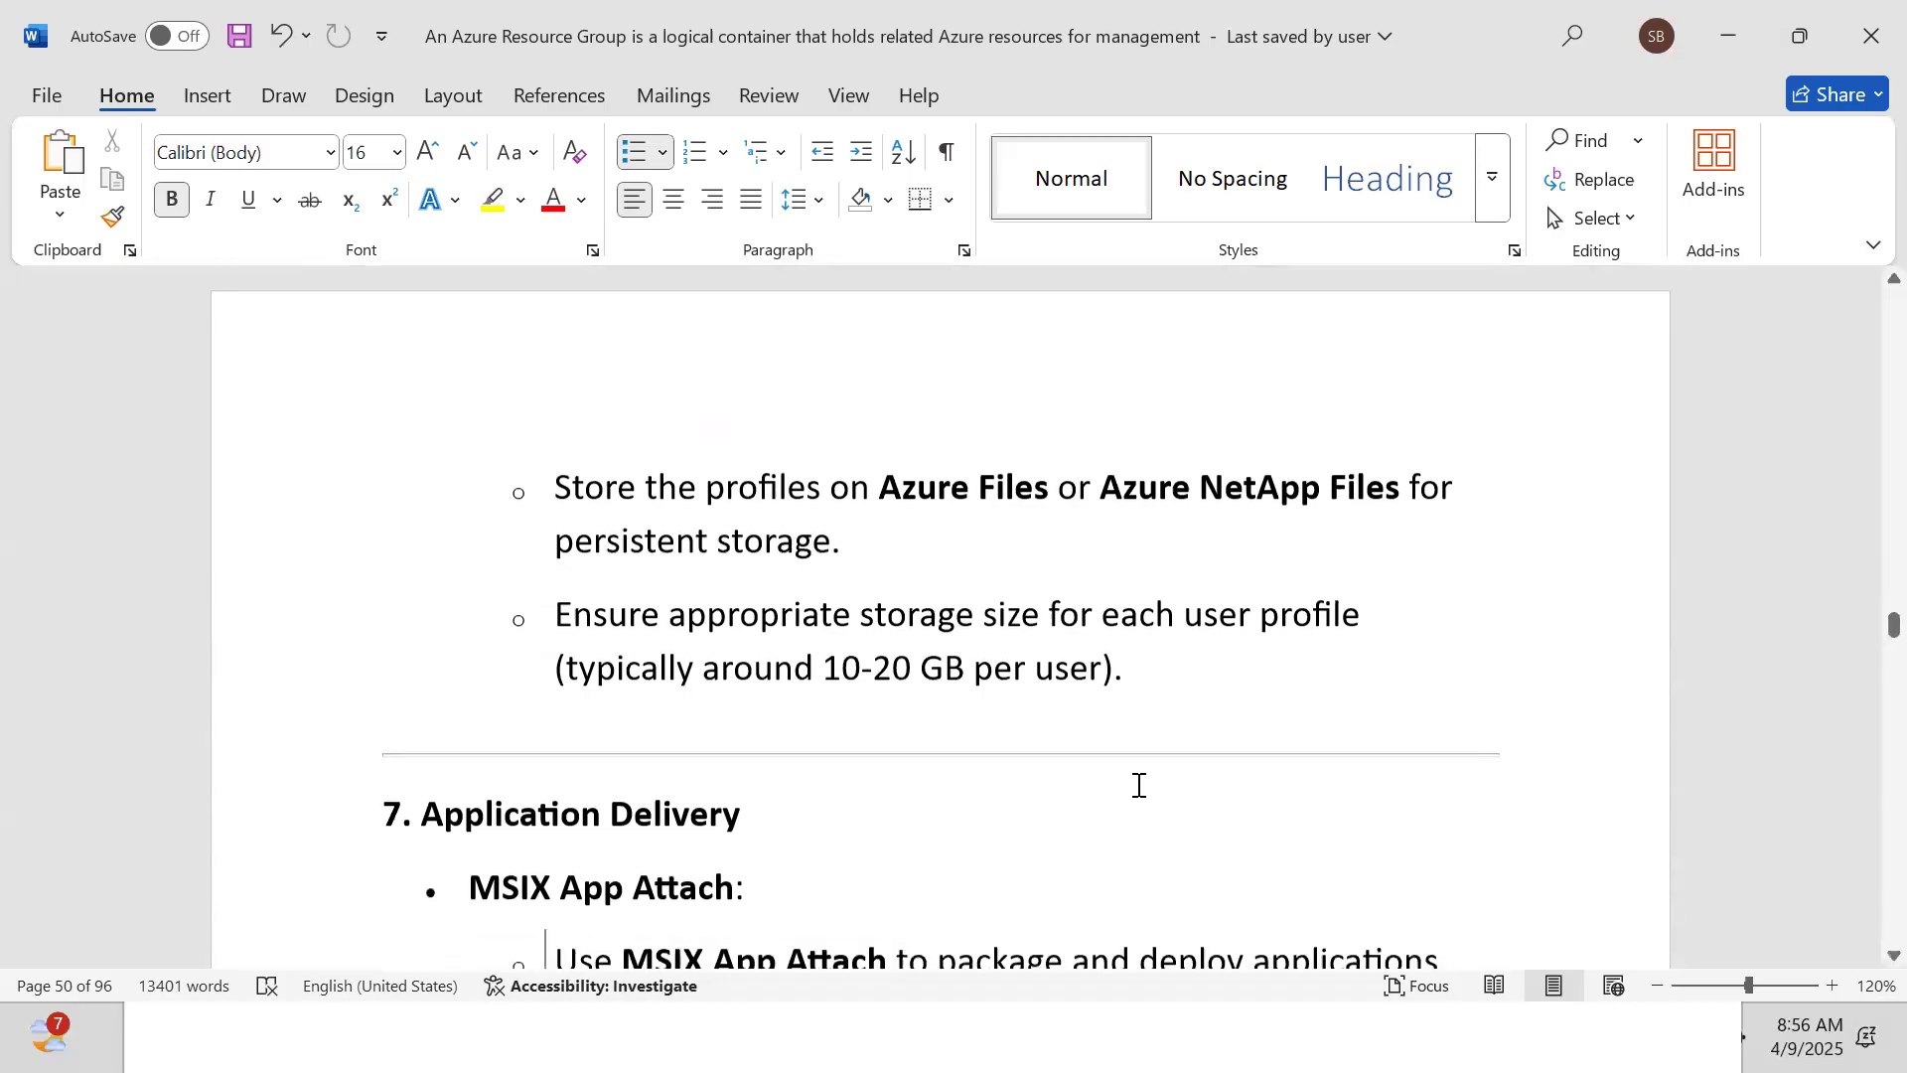
{"action": "scroll", "coordinate": [1139, 785], "scroll_direction": "down", "scroll_amount": 5}
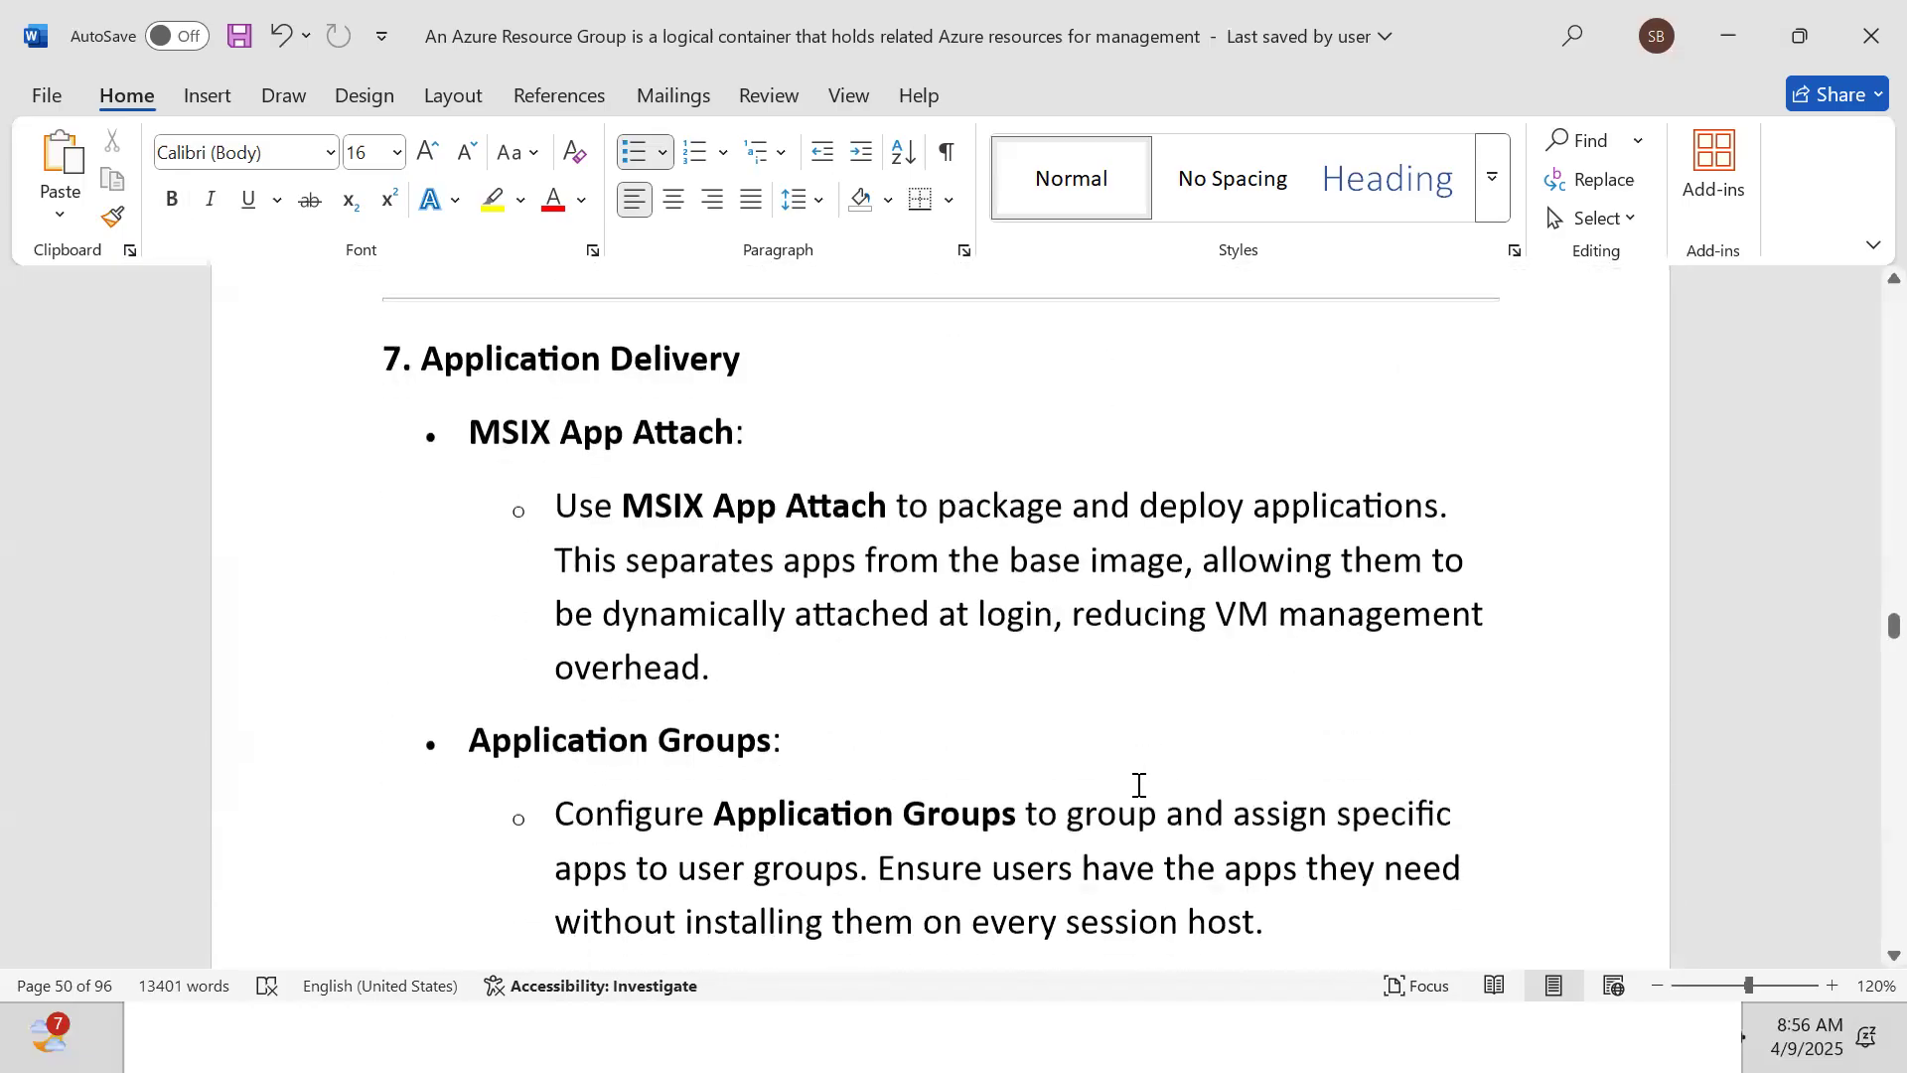
{"action": "scroll", "coordinate": [1140, 785], "scroll_direction": "down", "scroll_amount": 3}
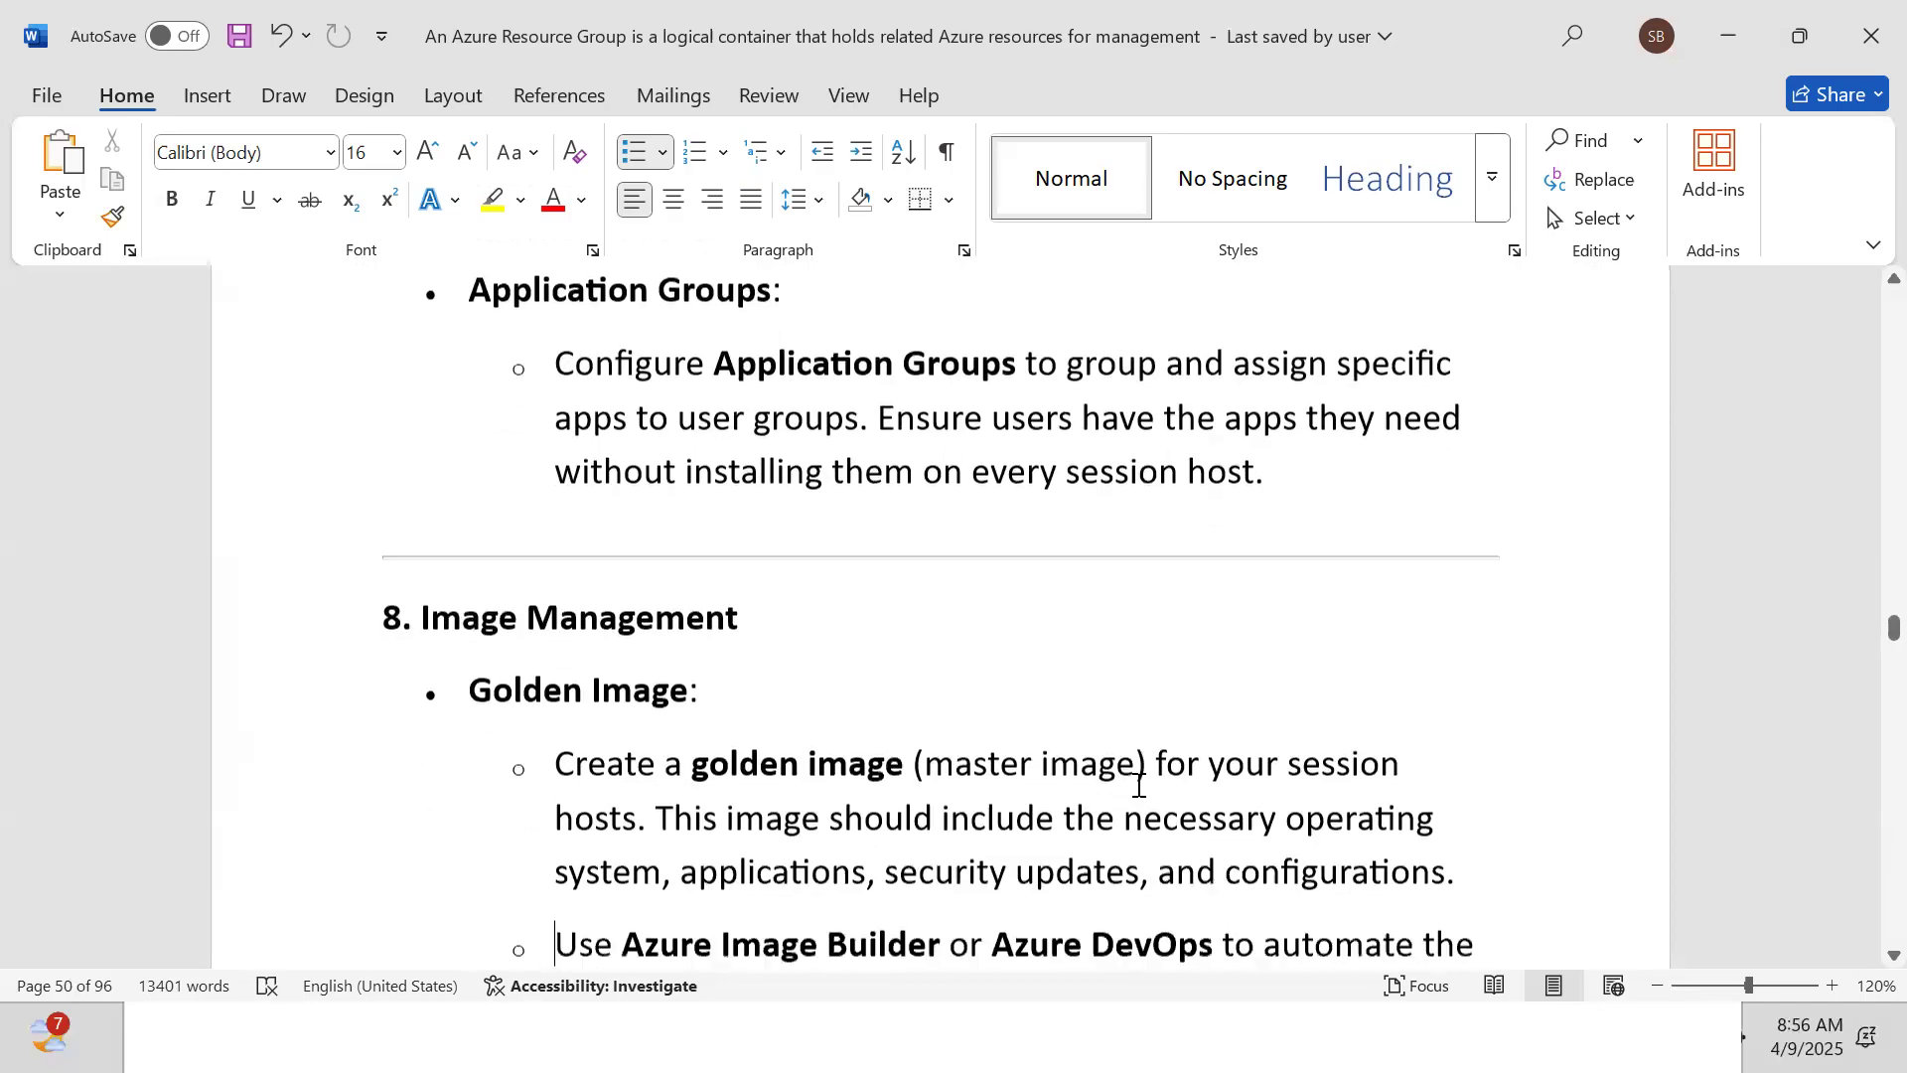
{"action": "left_click", "coordinate": [1139, 785]}
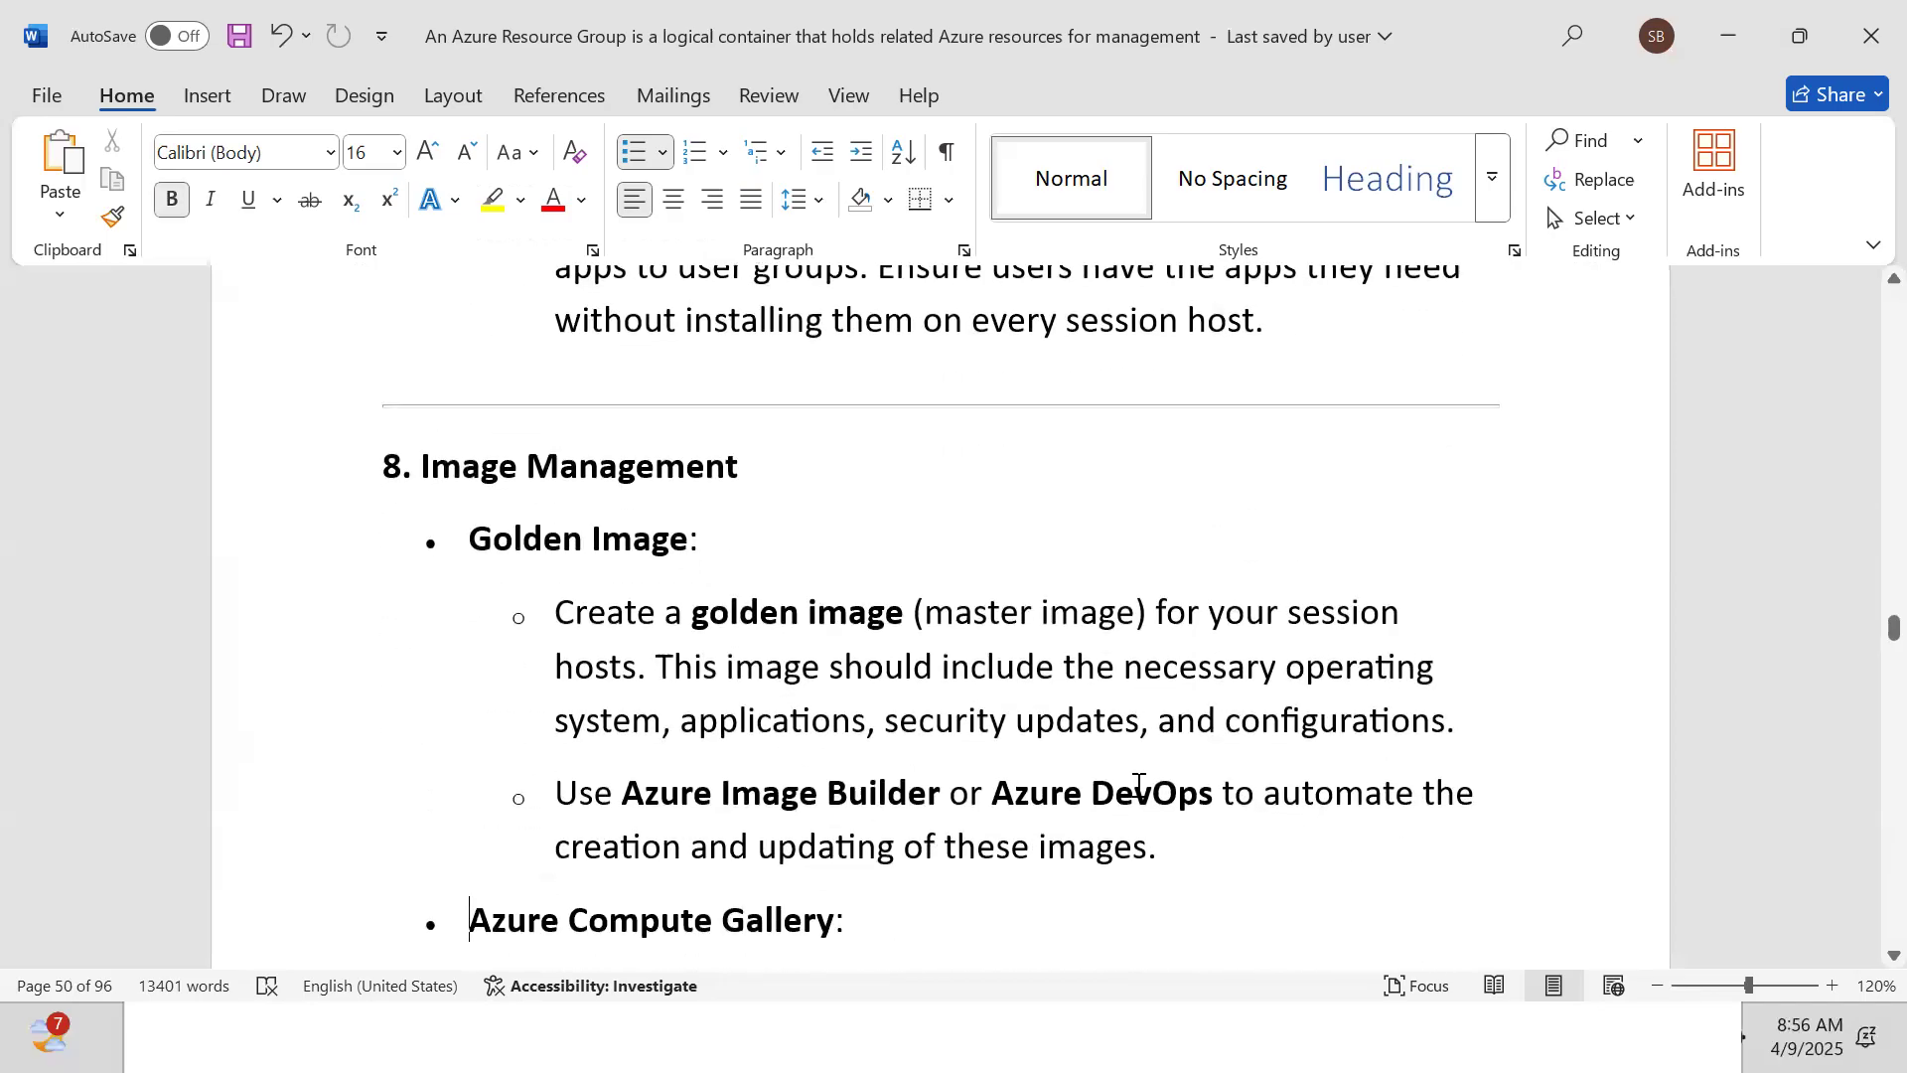
{"action": "scroll", "coordinate": [1140, 785], "scroll_direction": "down", "scroll_amount": 5}
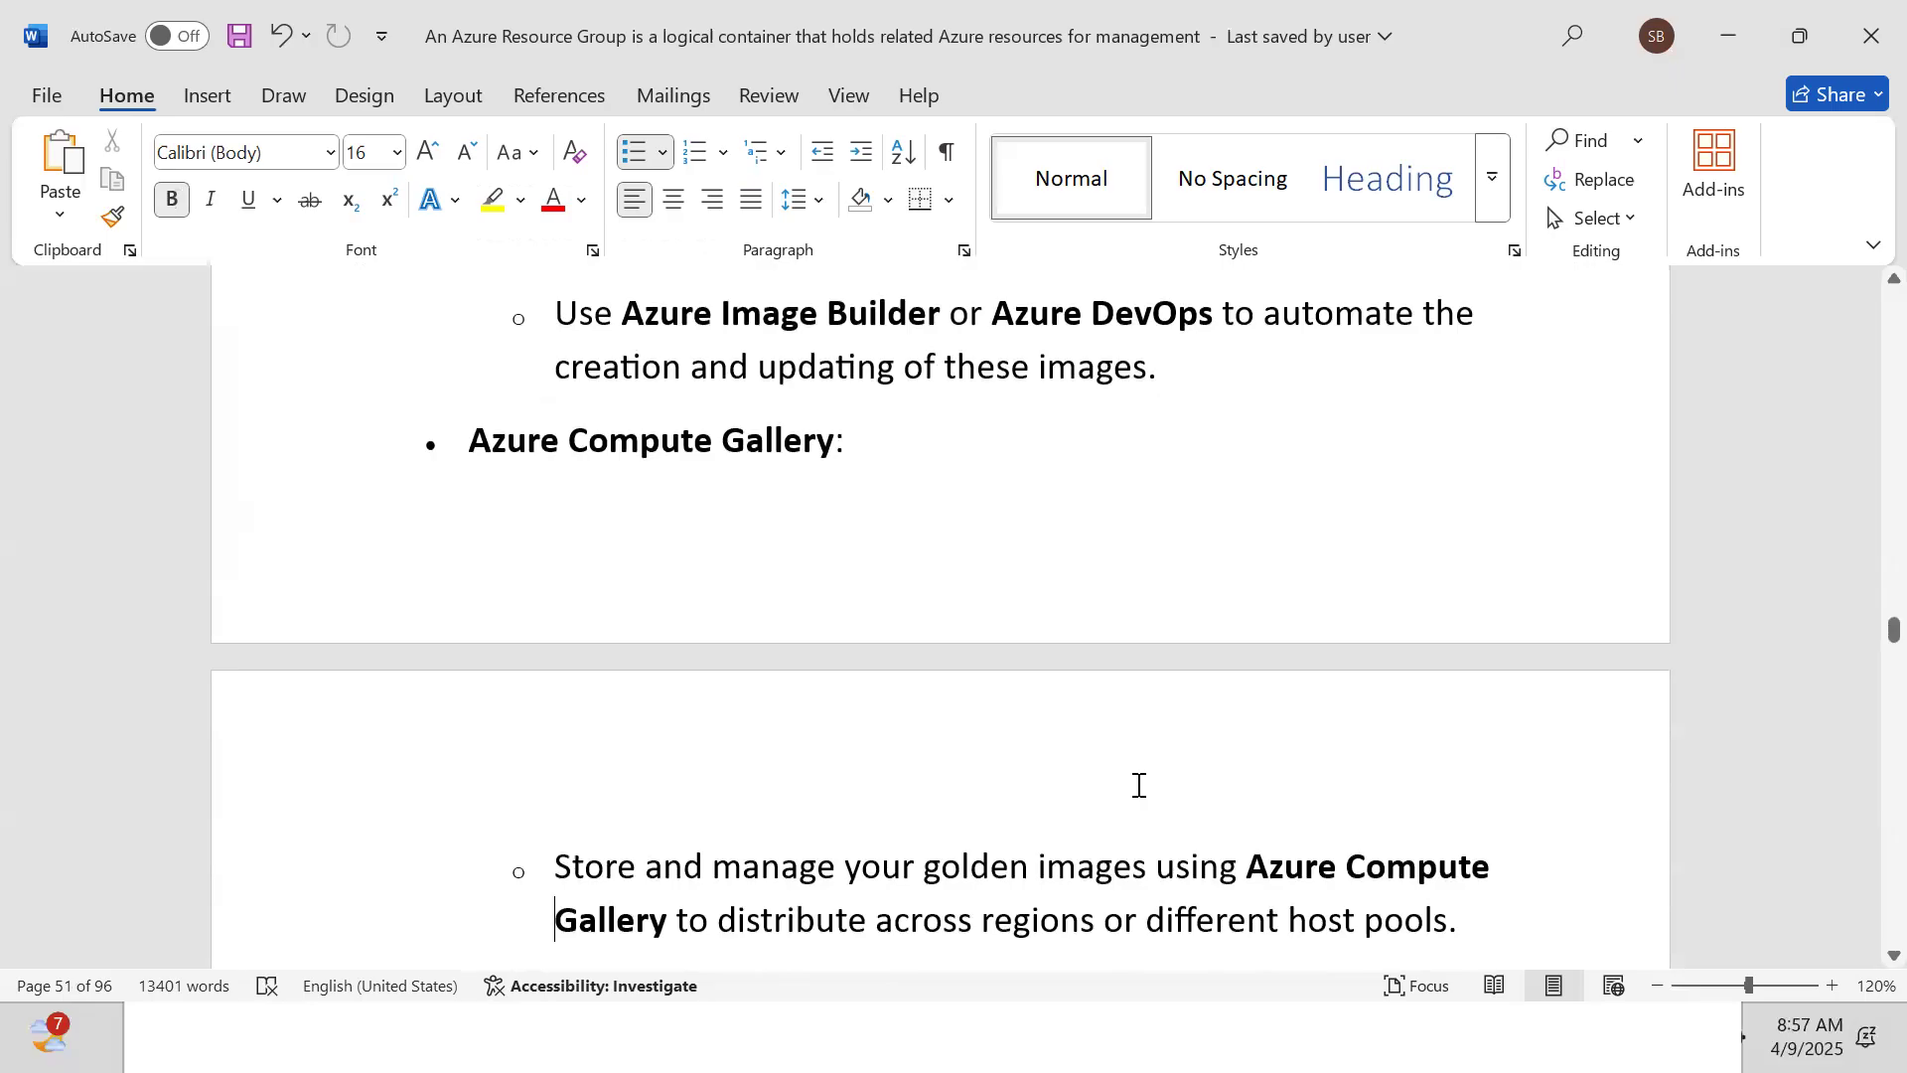
{"action": "scroll", "coordinate": [1139, 785], "scroll_direction": "down", "scroll_amount": 6}
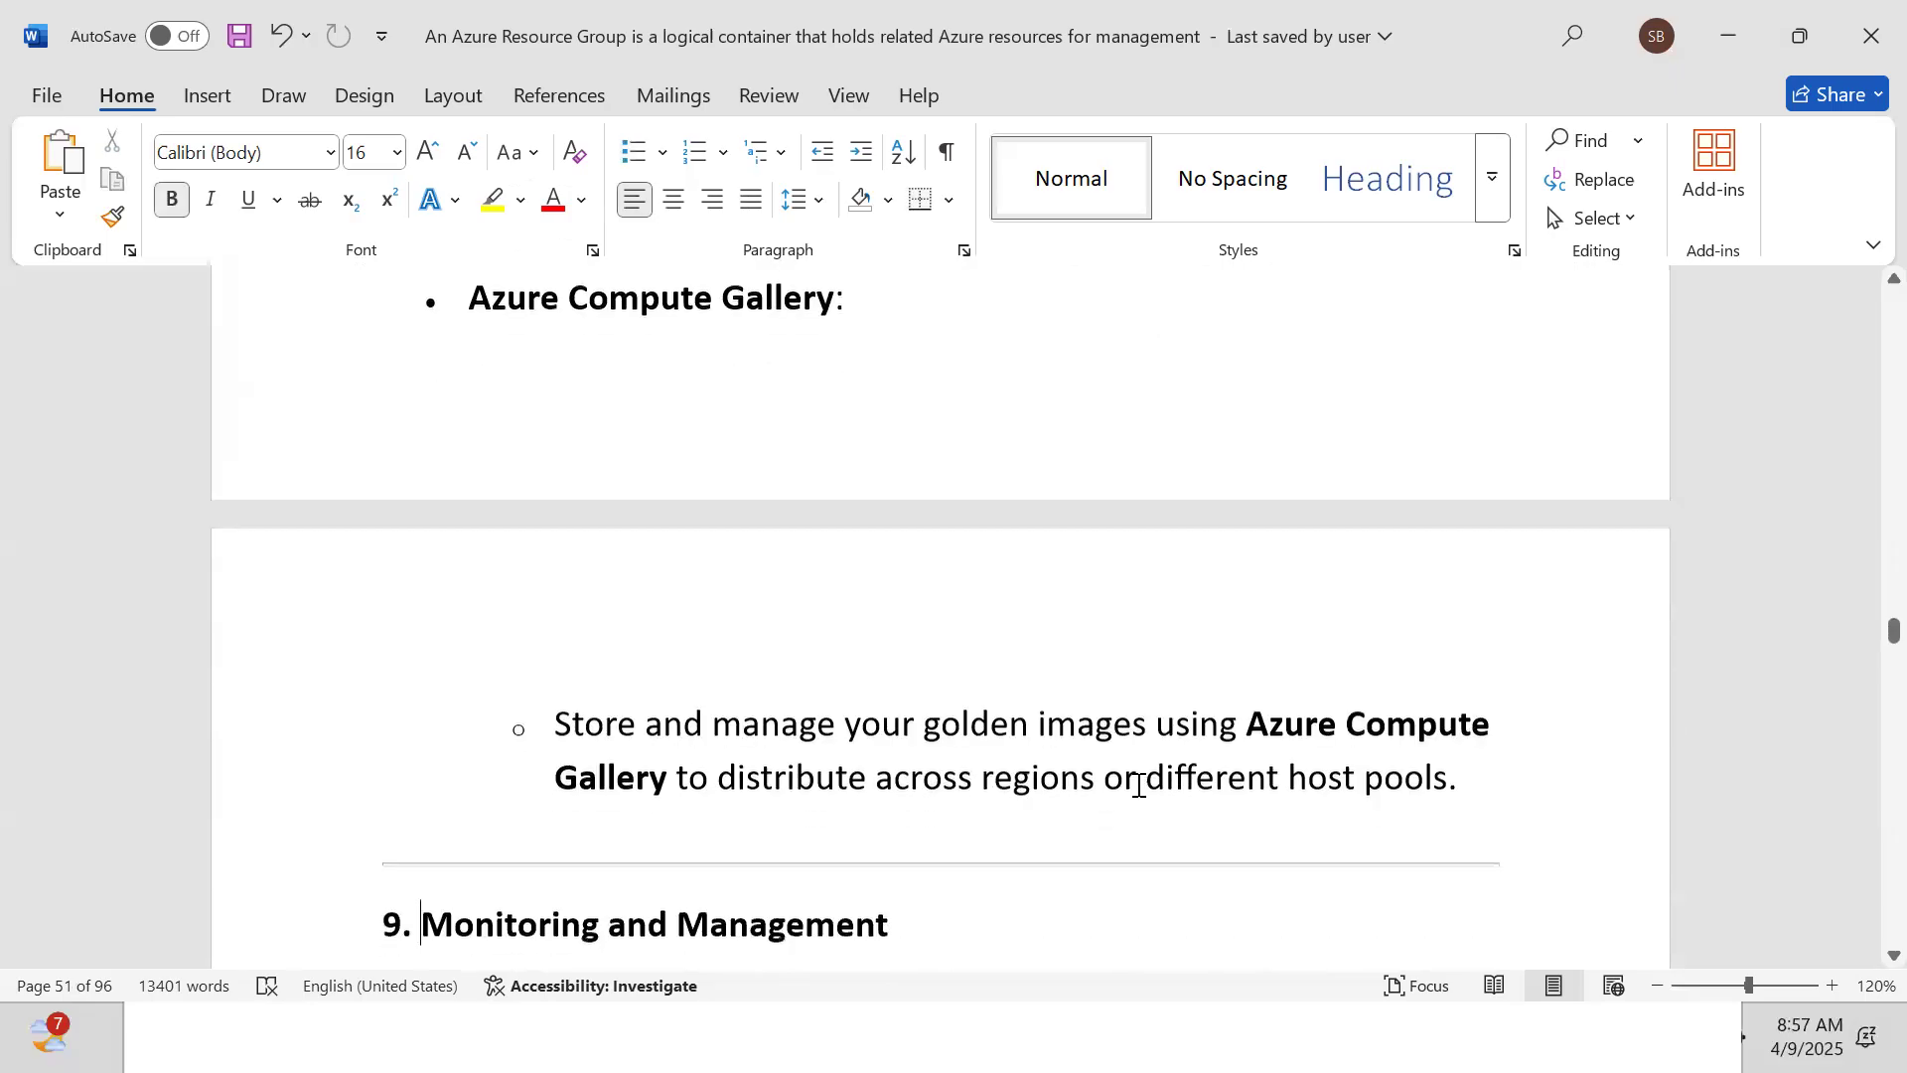
{"action": "scroll", "coordinate": [1140, 784], "scroll_direction": "down", "scroll_amount": 2}
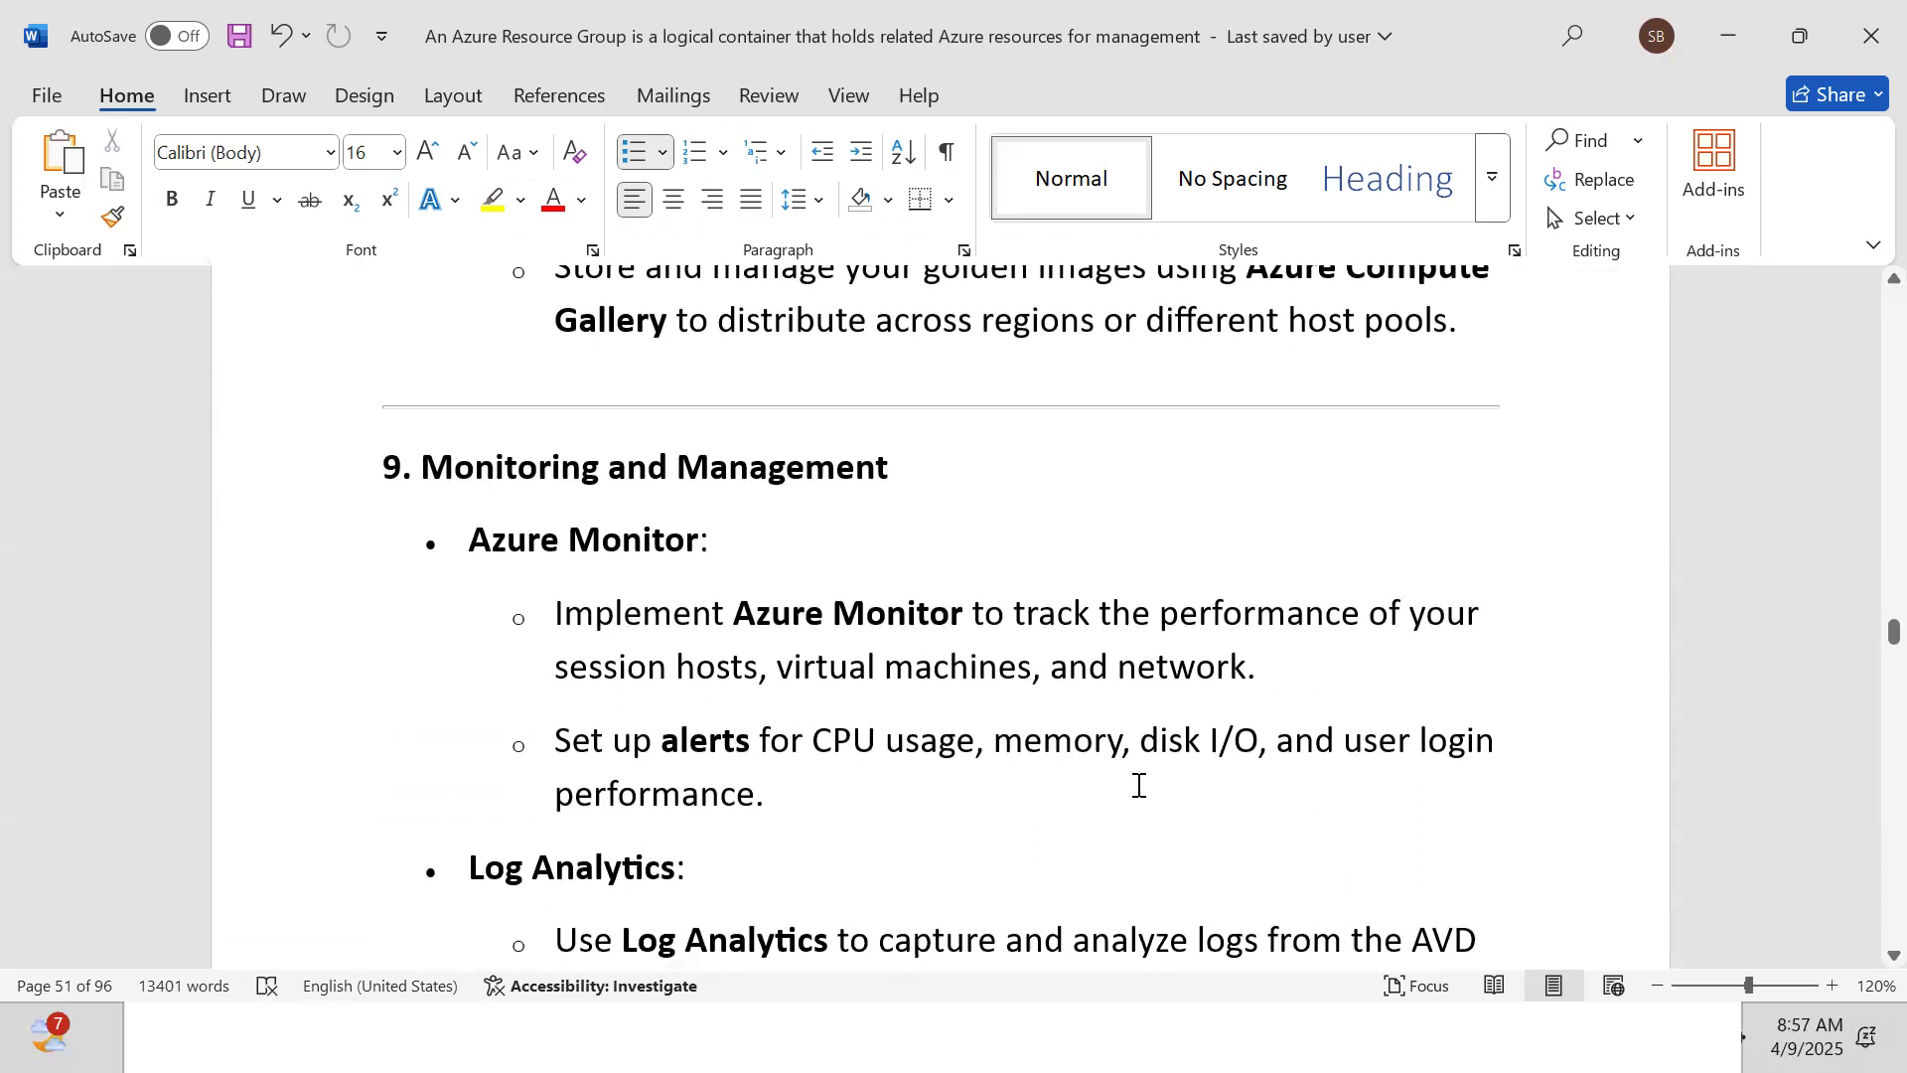
{"action": "scroll", "coordinate": [1139, 784], "scroll_direction": "down", "scroll_amount": 1}
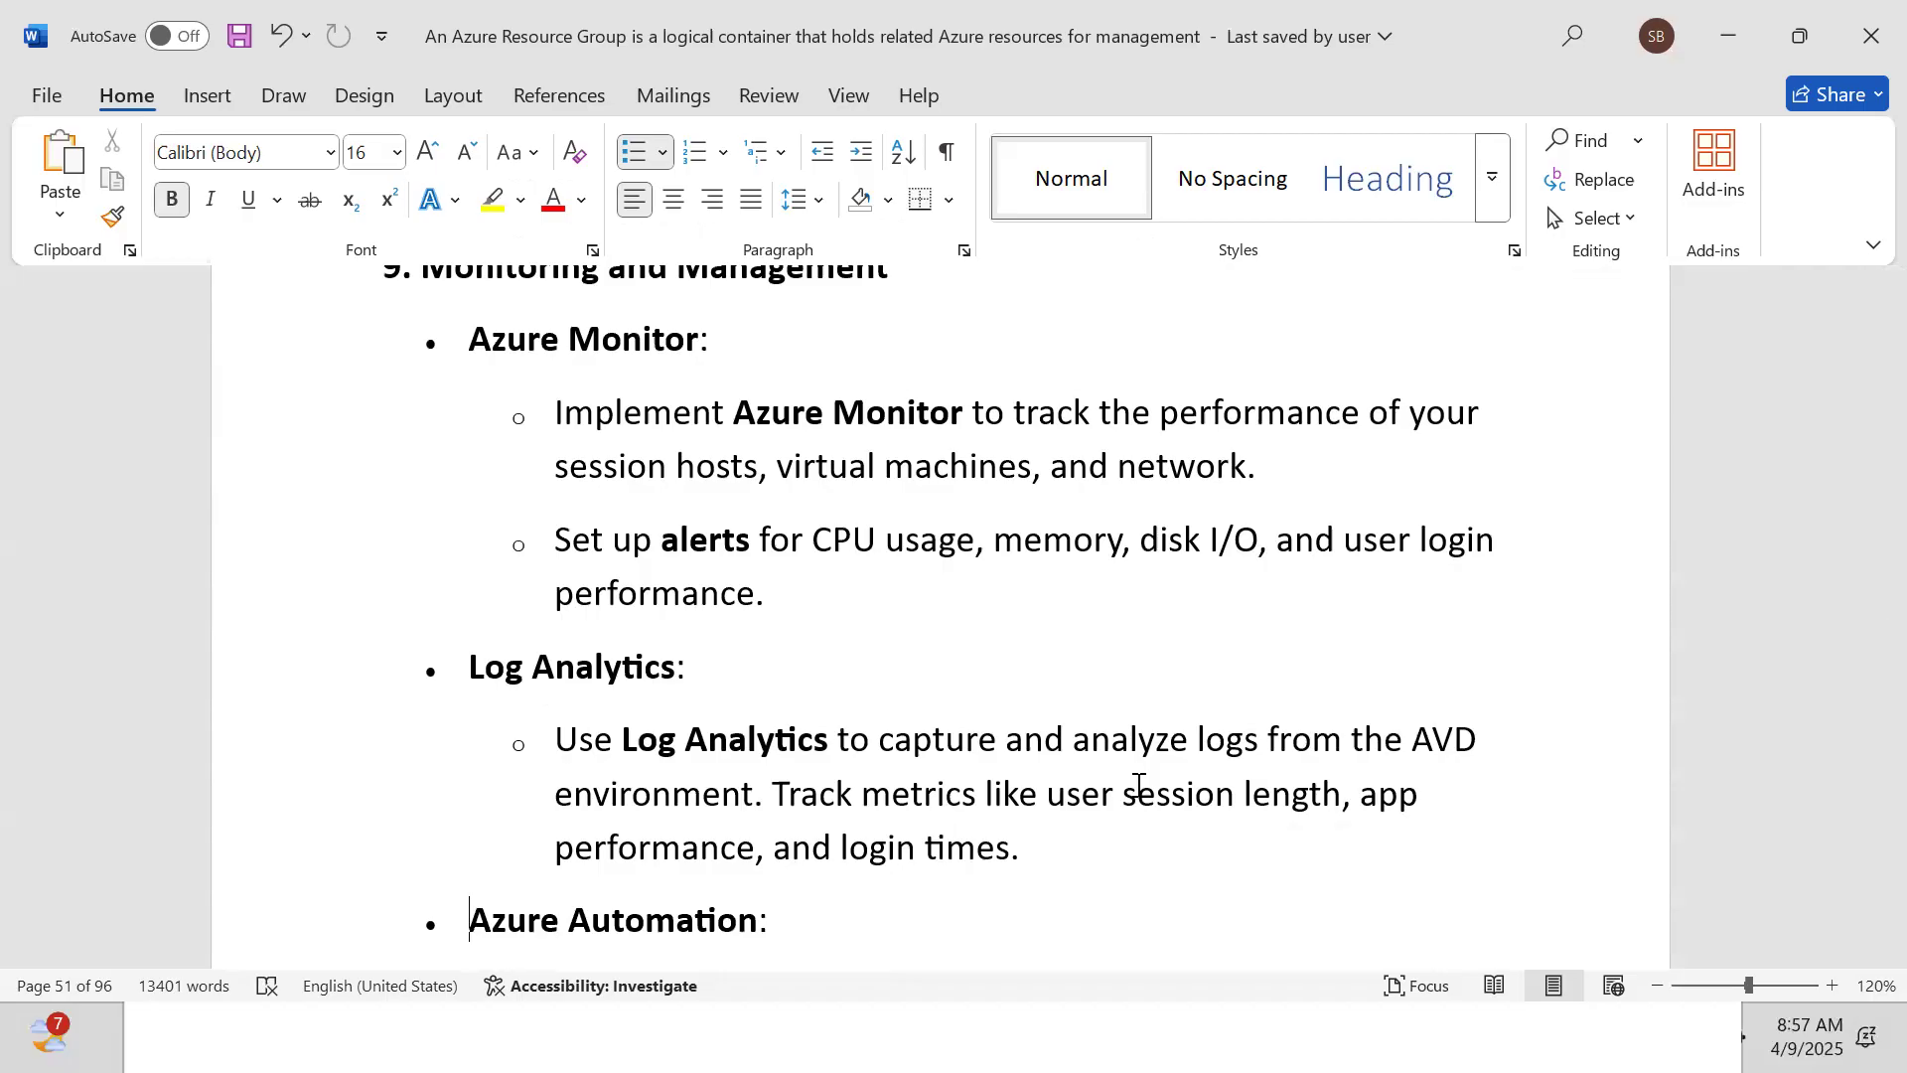
{"action": "key", "text": "Down"}
{"action": "key", "text": "Down"}
{"action": "key", "text": "Down"}
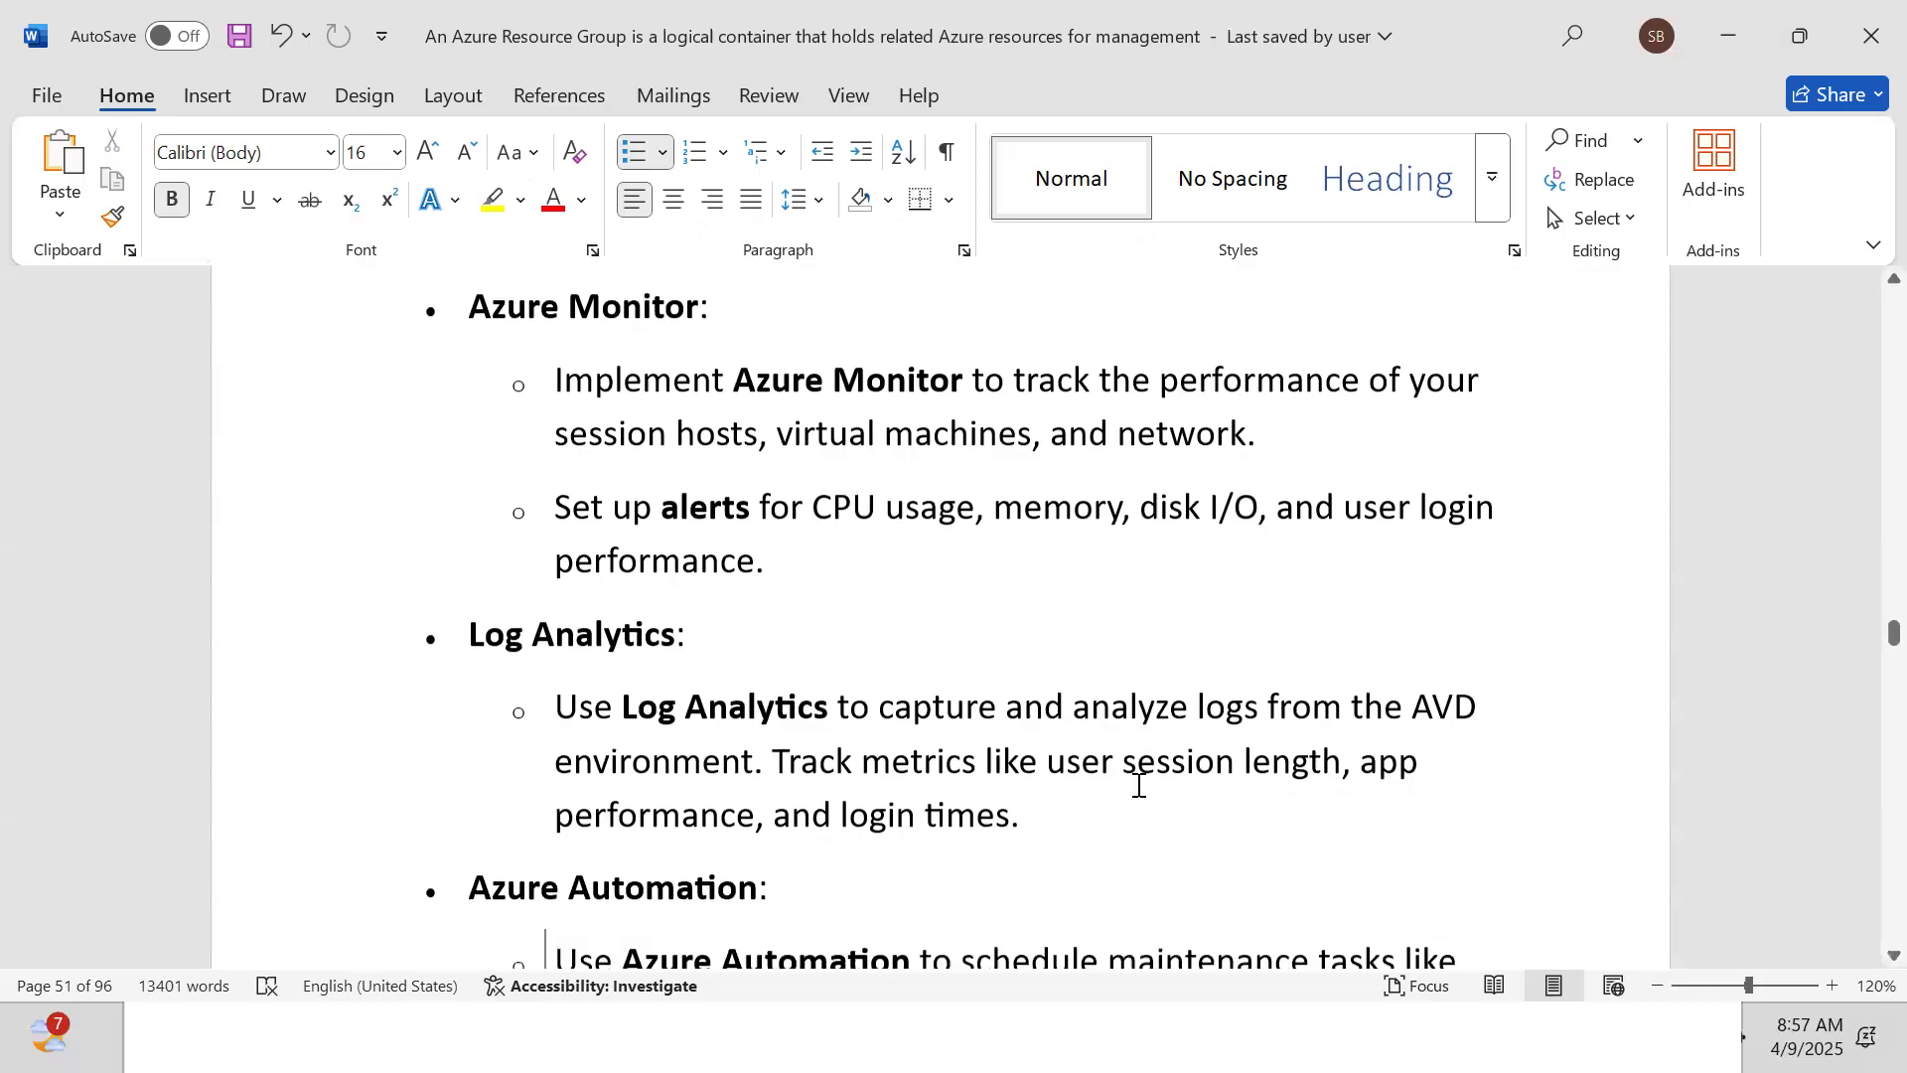
Read security, MFA, cost and testing sections to the Example Design Summary, then return to Azure
{"action": "key", "text": "Down"}
{"action": "key", "text": "Down"}
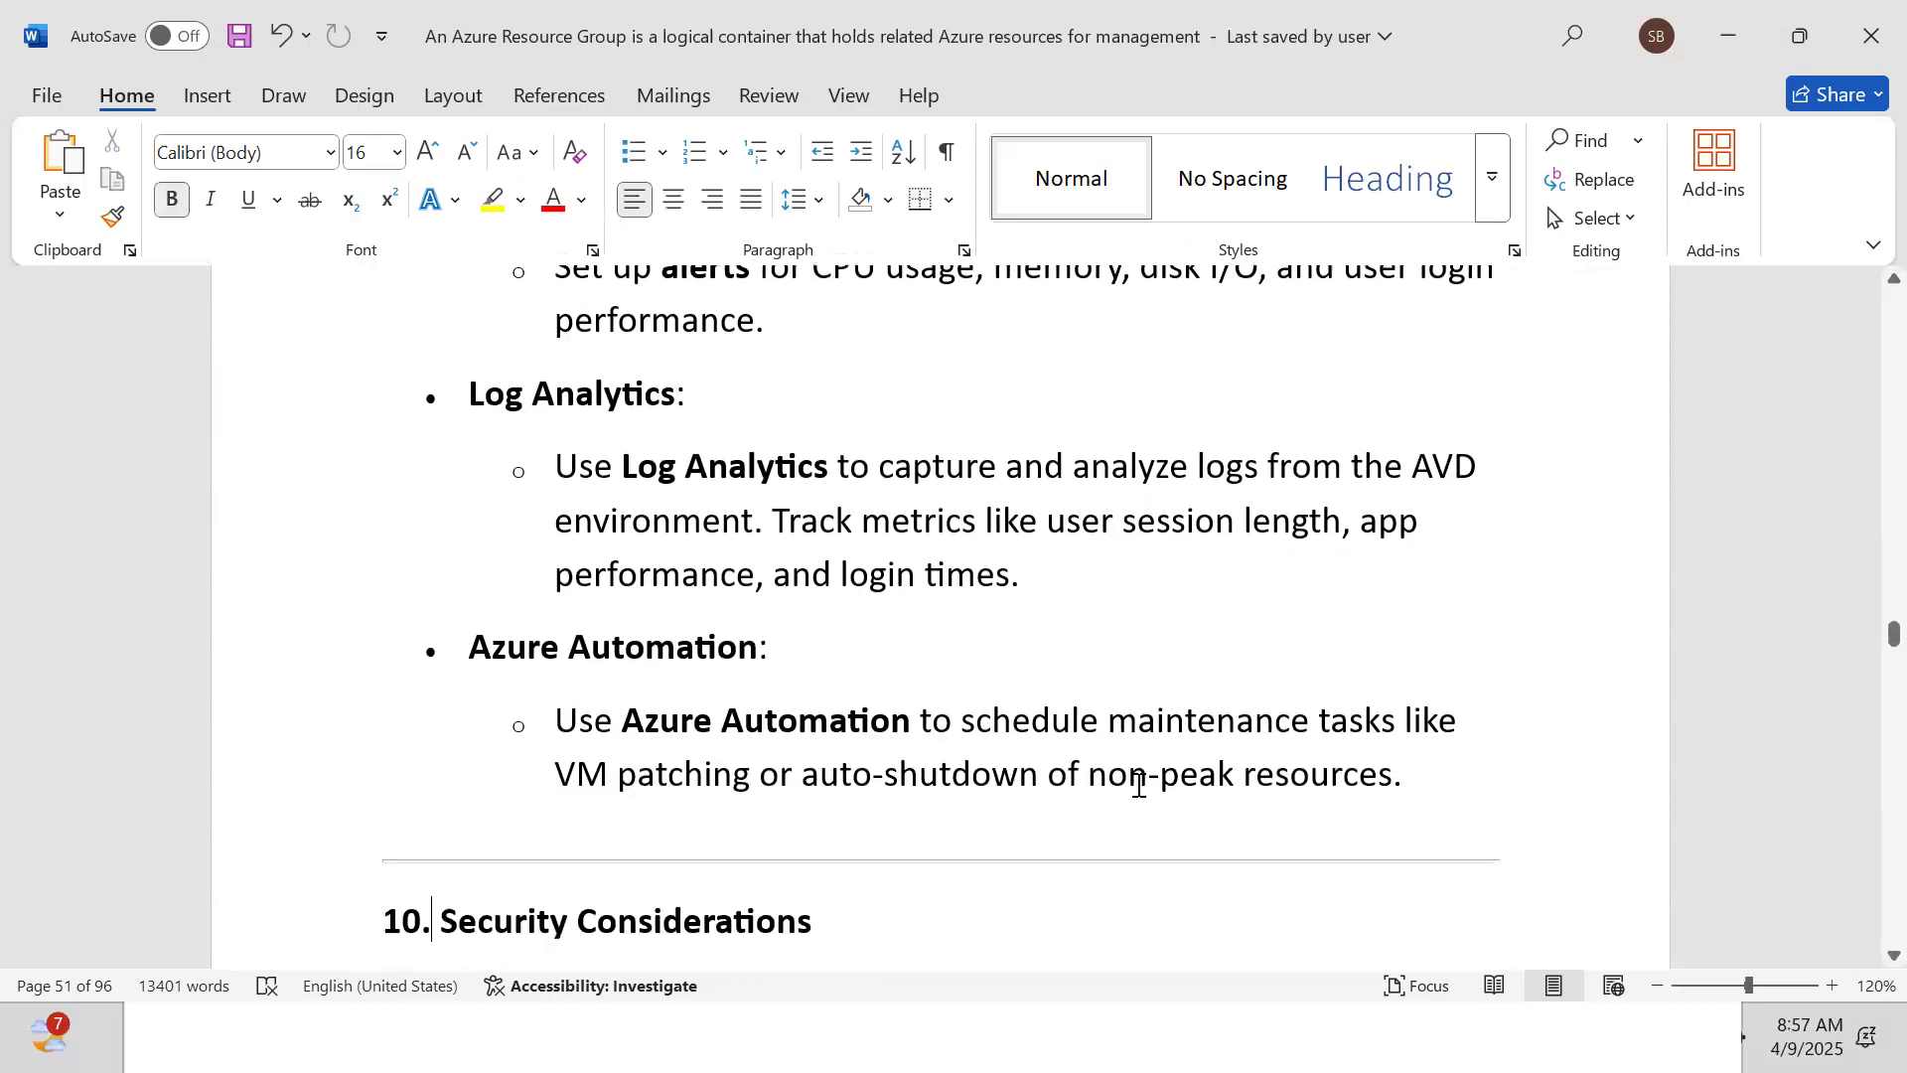
{"action": "key", "text": "Down"}
{"action": "key", "text": "Down"}
{"action": "key", "text": "Down"}
{"action": "key", "text": "Down"}
{"action": "key", "text": "Down"}
{"action": "key", "text": "Down"}
{"action": "key", "text": "Down"}
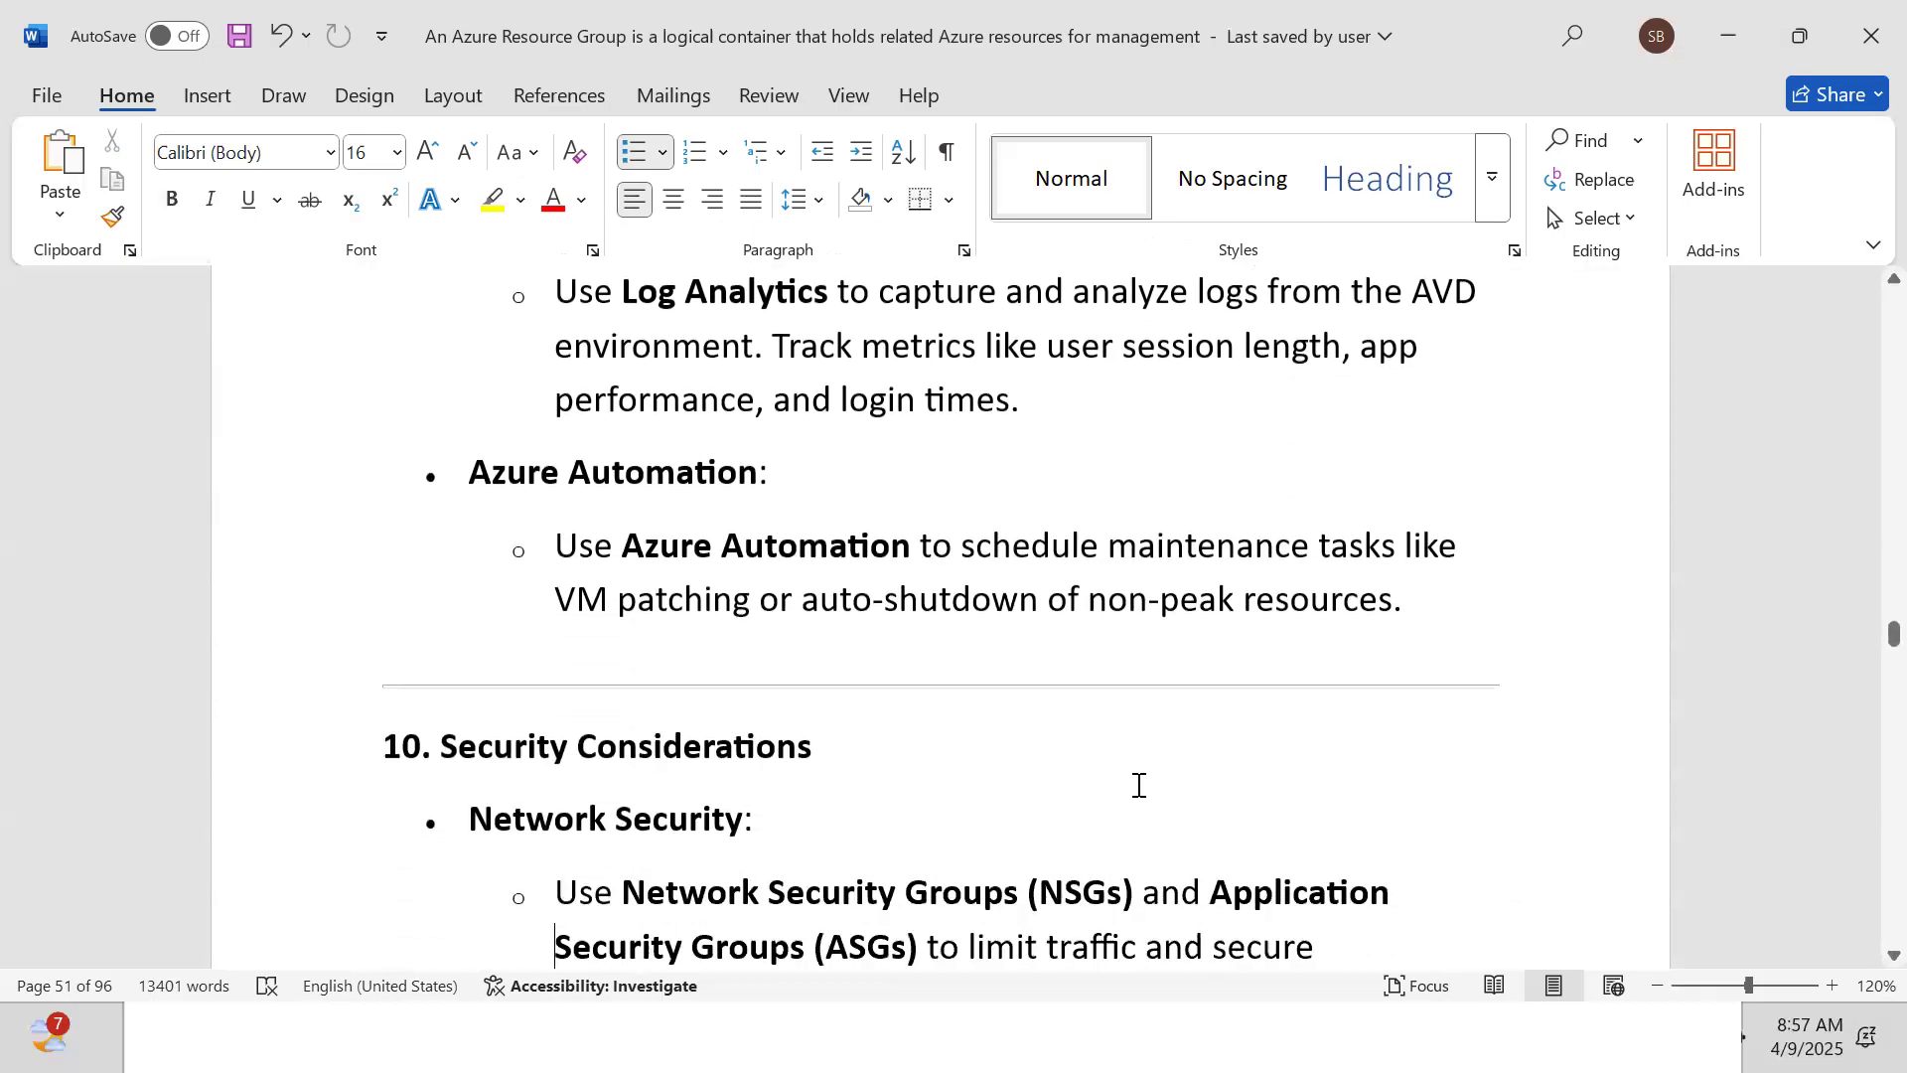
{"action": "key", "text": "Down"}
{"action": "key", "text": "Down"}
{"action": "key", "text": "Down"}
{"action": "key", "text": "Down"}
{"action": "key", "text": "Down"}
{"action": "key", "text": "Down"}
{"action": "key", "text": "Down"}
{"action": "key", "text": "Down"}
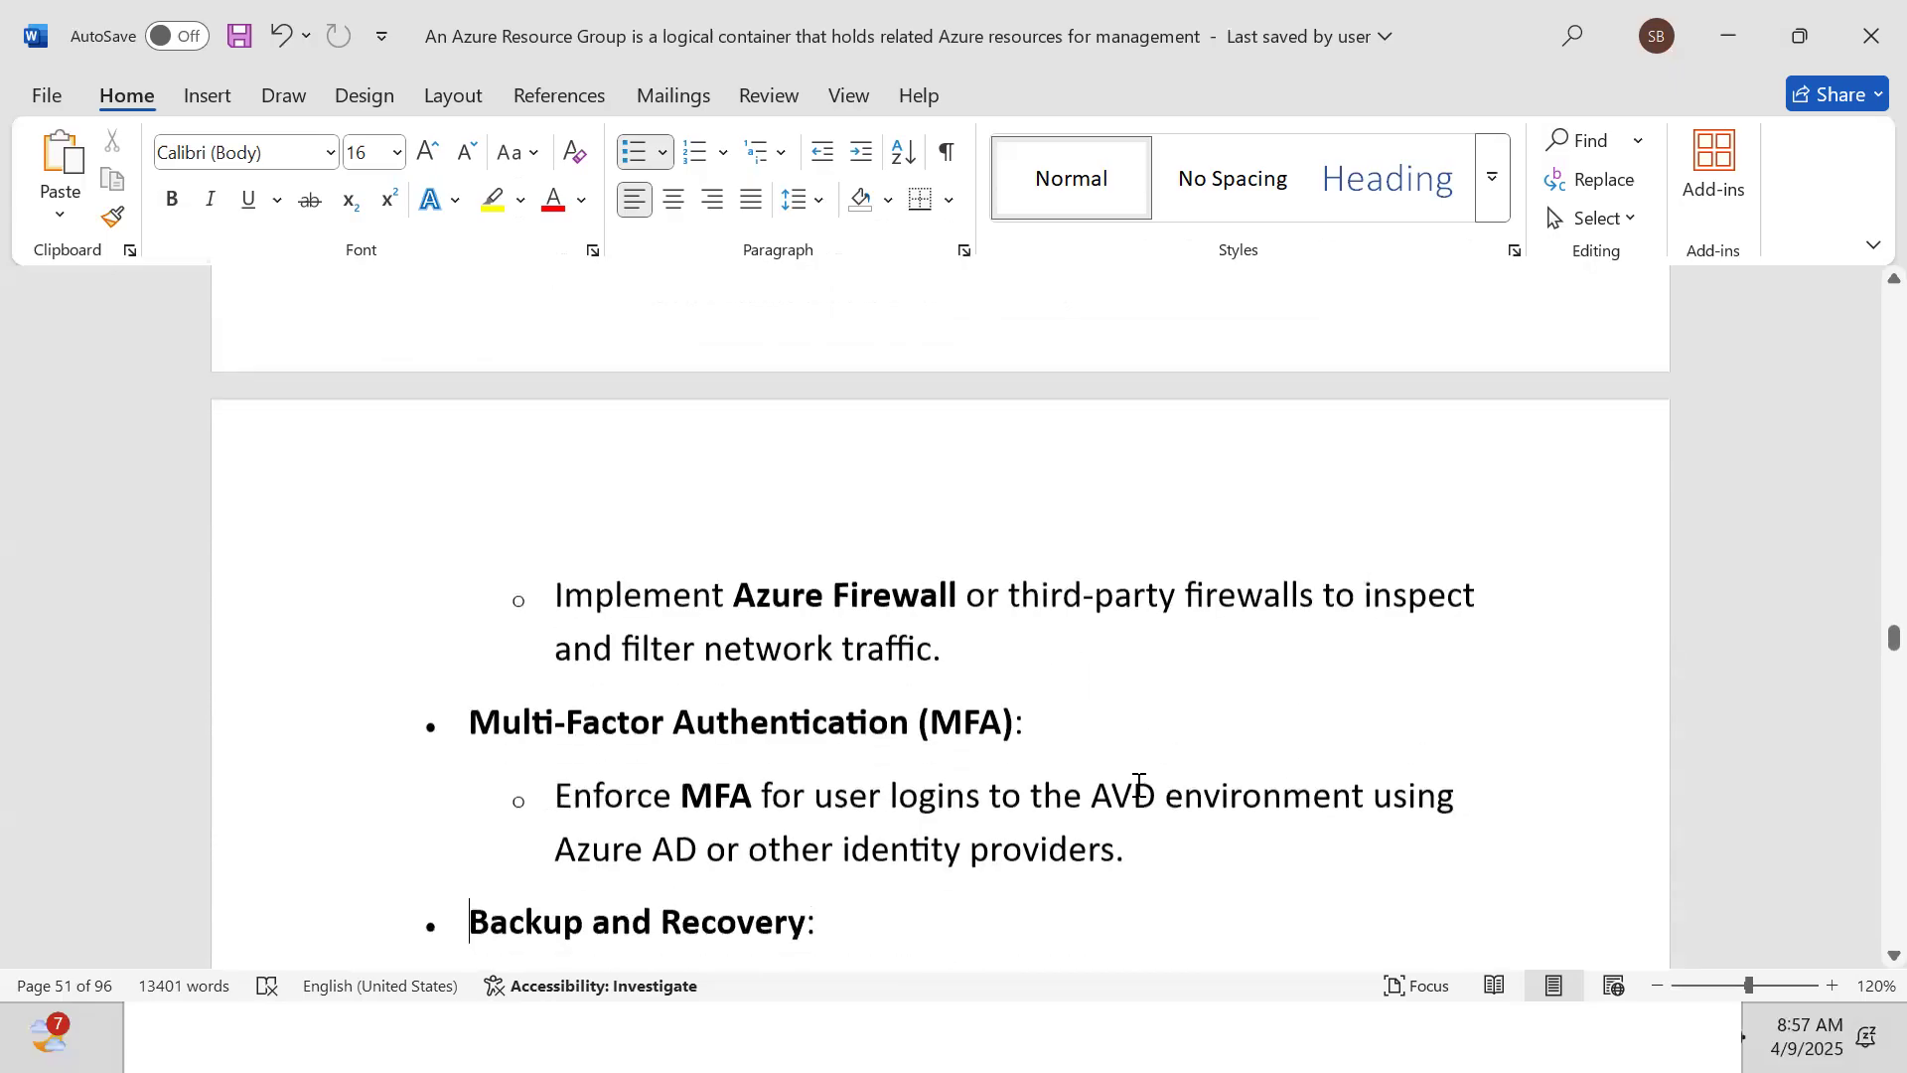
{"action": "key", "text": "Down"}
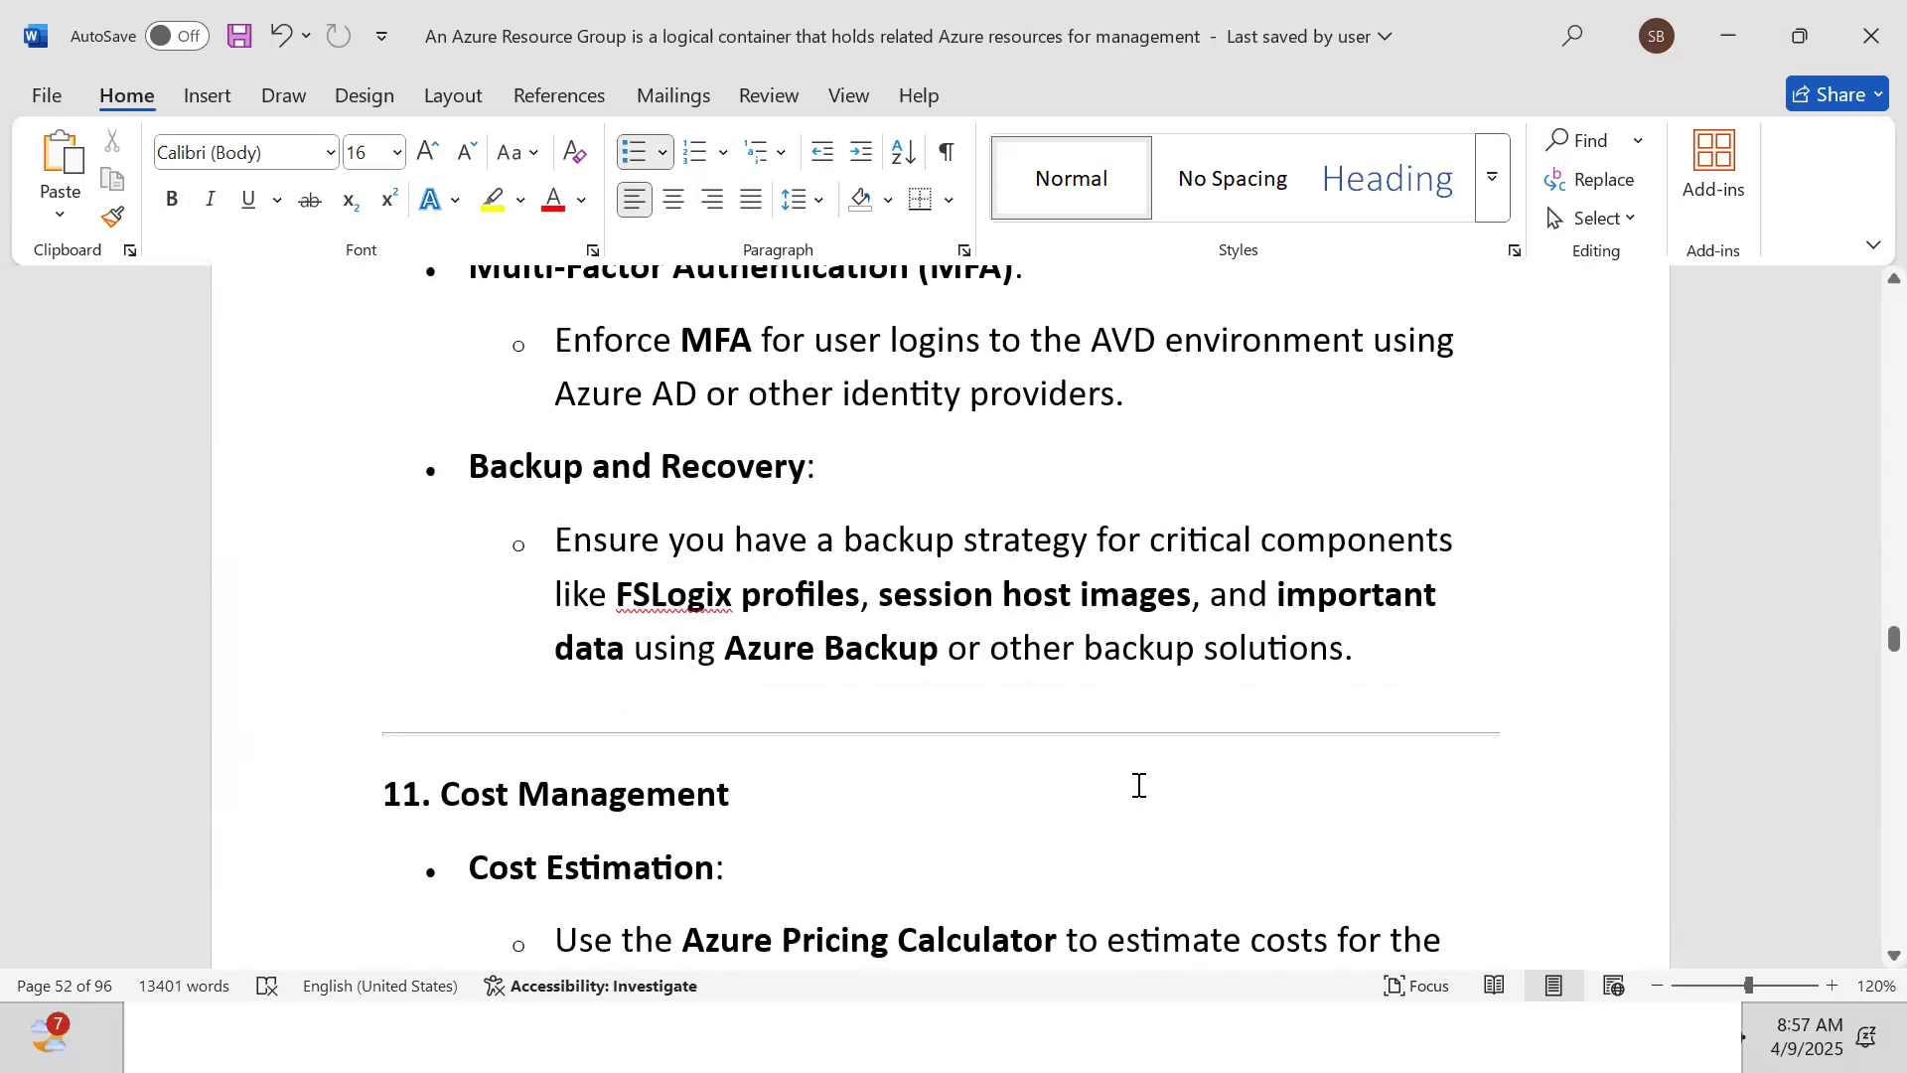
{"action": "key", "text": "Down"}
{"action": "key", "text": "Down"}
{"action": "key", "text": "Down"}
{"action": "key", "text": "Down"}
{"action": "key", "text": "Down"}
{"action": "key", "text": "Down"}
{"action": "key", "text": "Down"}
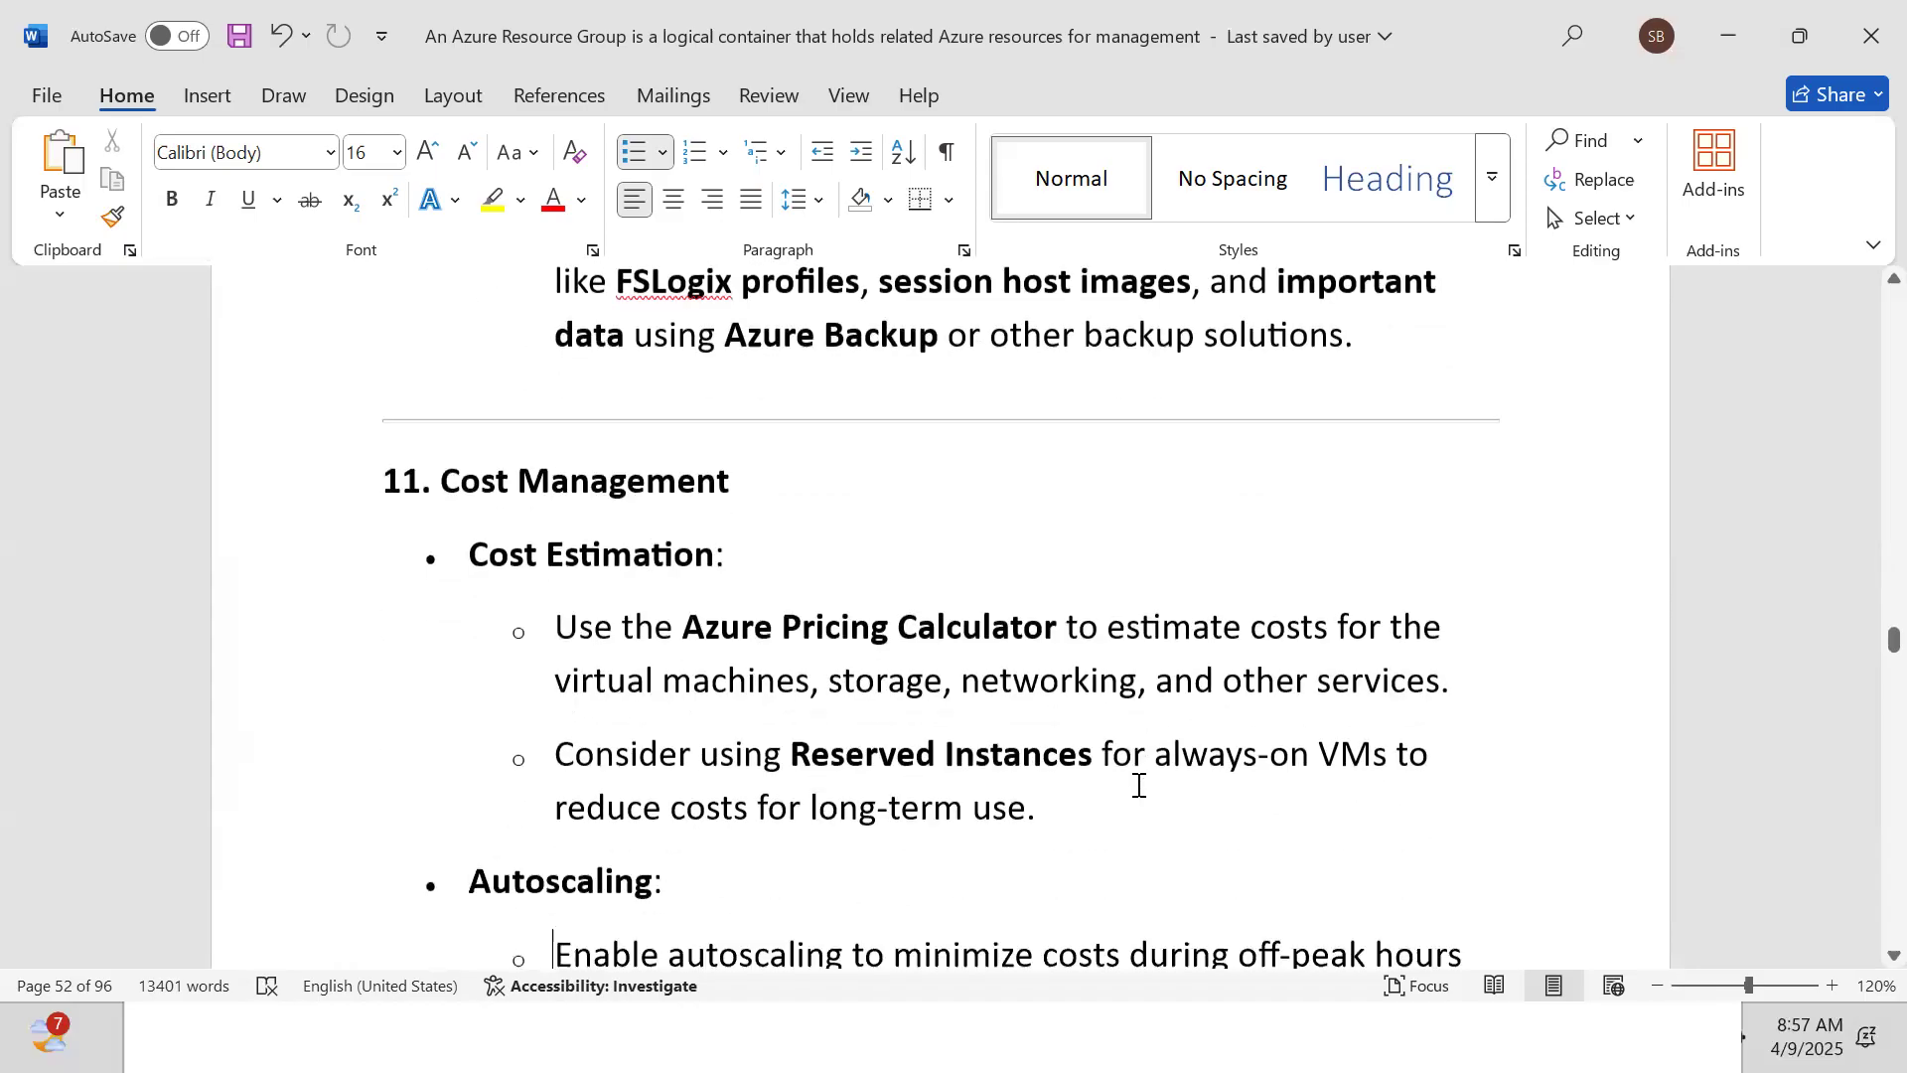
{"action": "key", "text": "Down"}
{"action": "key", "text": "Down"}
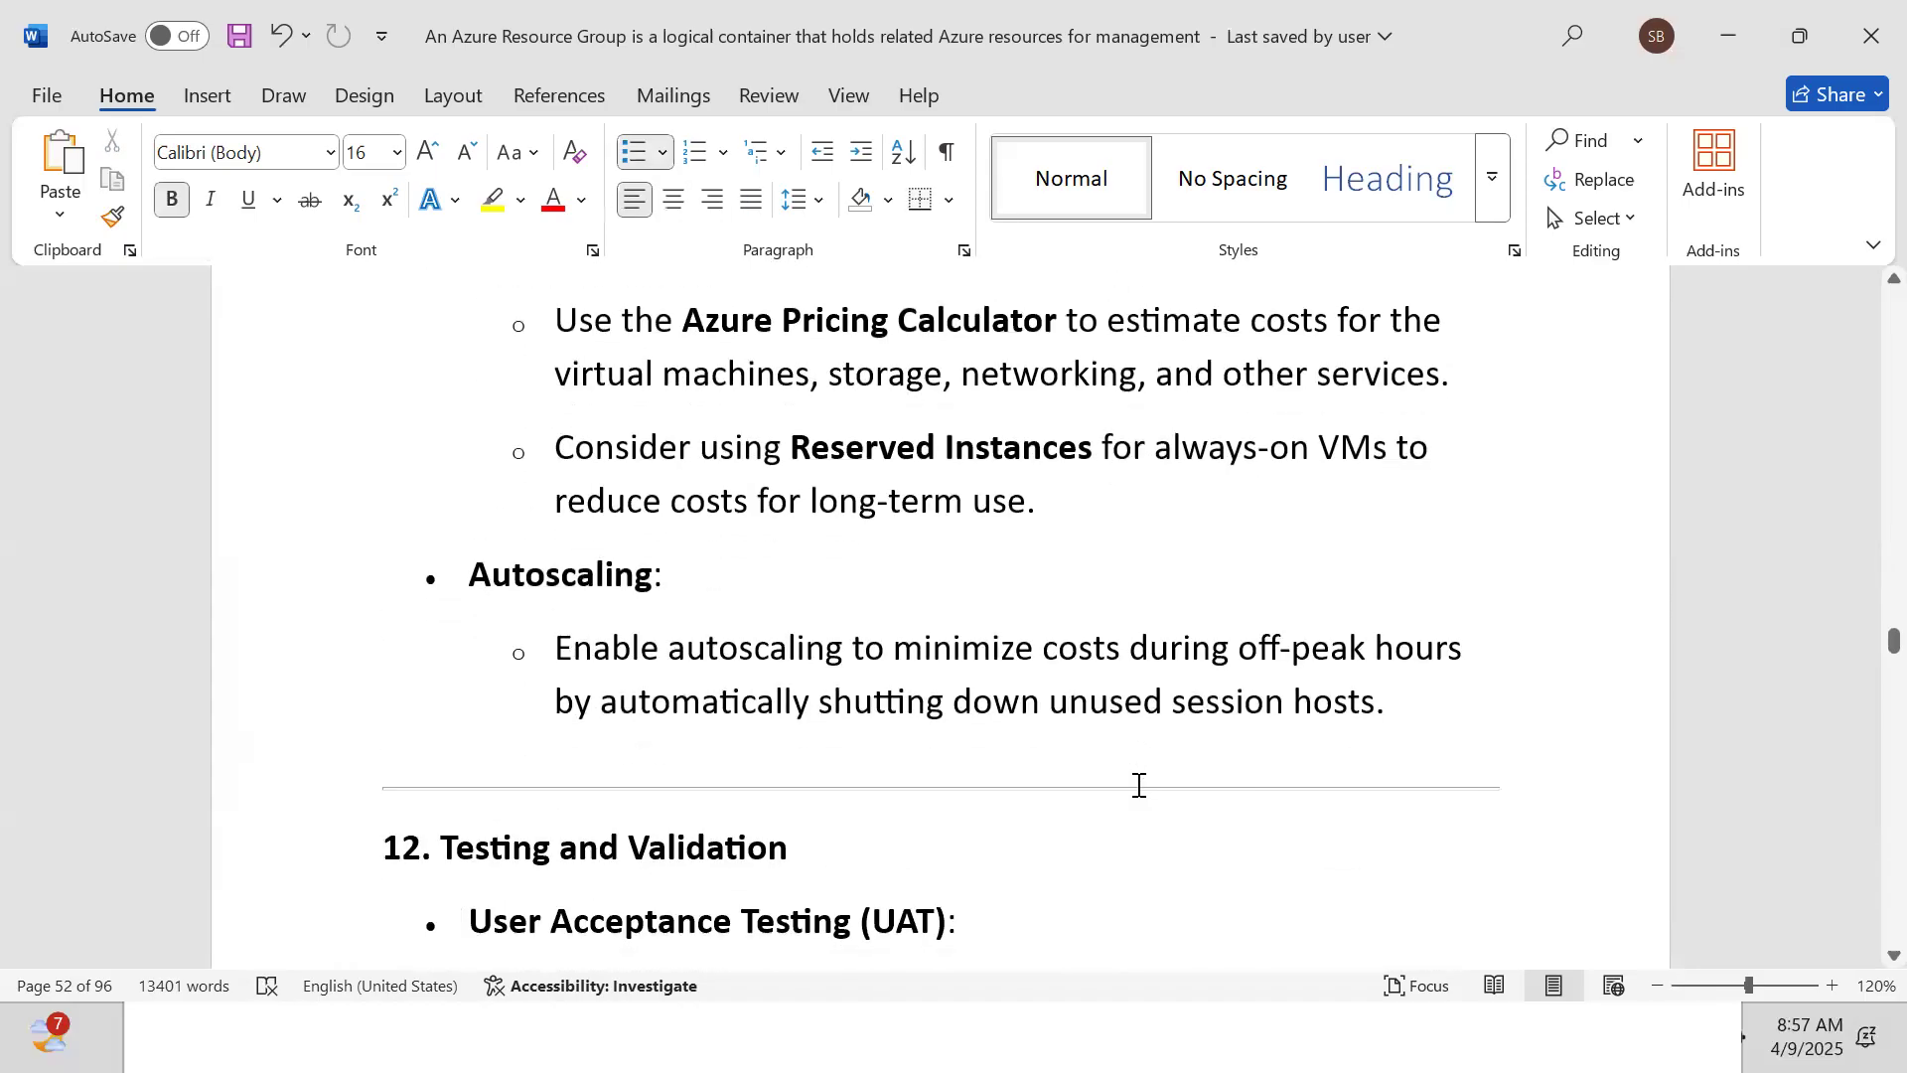
{"action": "key", "text": "Down"}
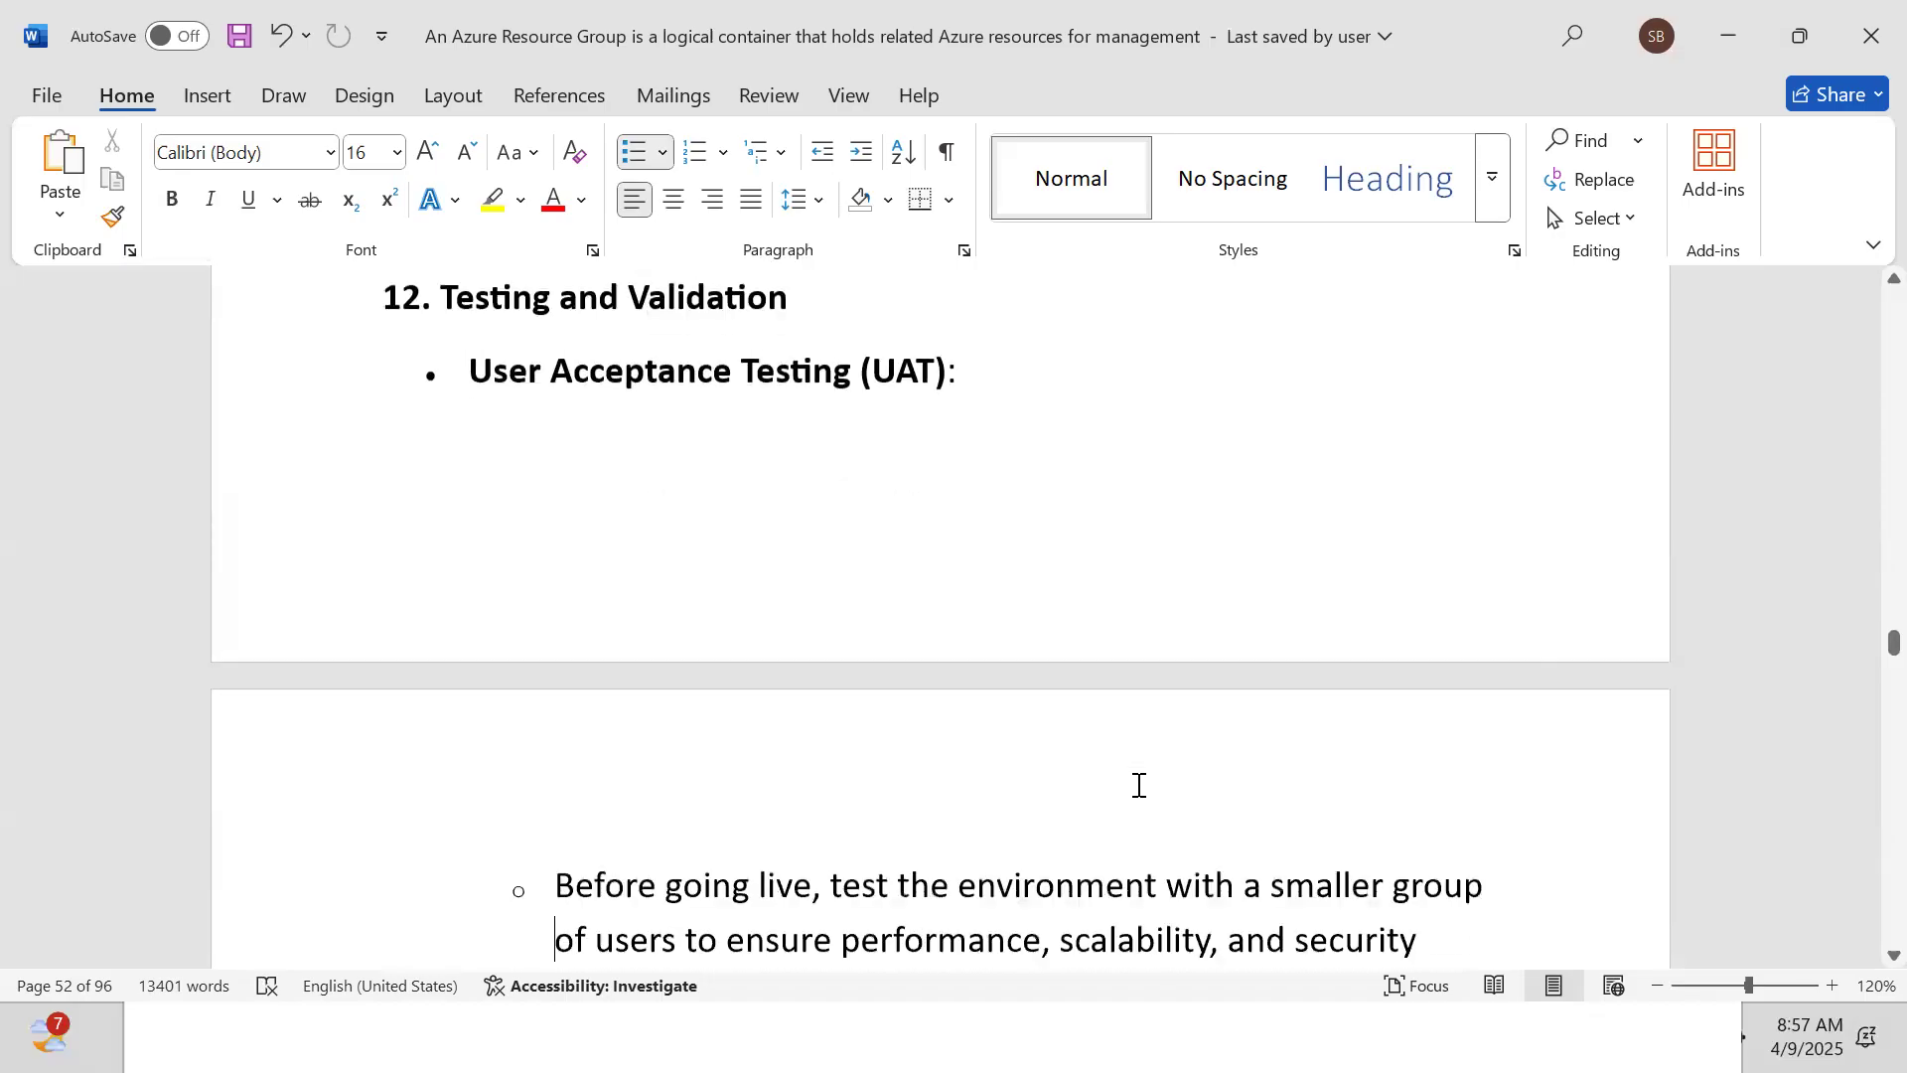
{"action": "key", "text": "Down"}
{"action": "key", "text": "Down"}
{"action": "key", "text": "Down"}
{"action": "key", "text": "Down"}
{"action": "key", "text": "Down"}
{"action": "key", "text": "Down"}
{"action": "key", "text": "Down"}
{"action": "key", "text": "Down"}
{"action": "key", "text": "Down"}
{"action": "key", "text": "Down"}
{"action": "key", "text": "Down"}
{"action": "key", "text": "Down"}
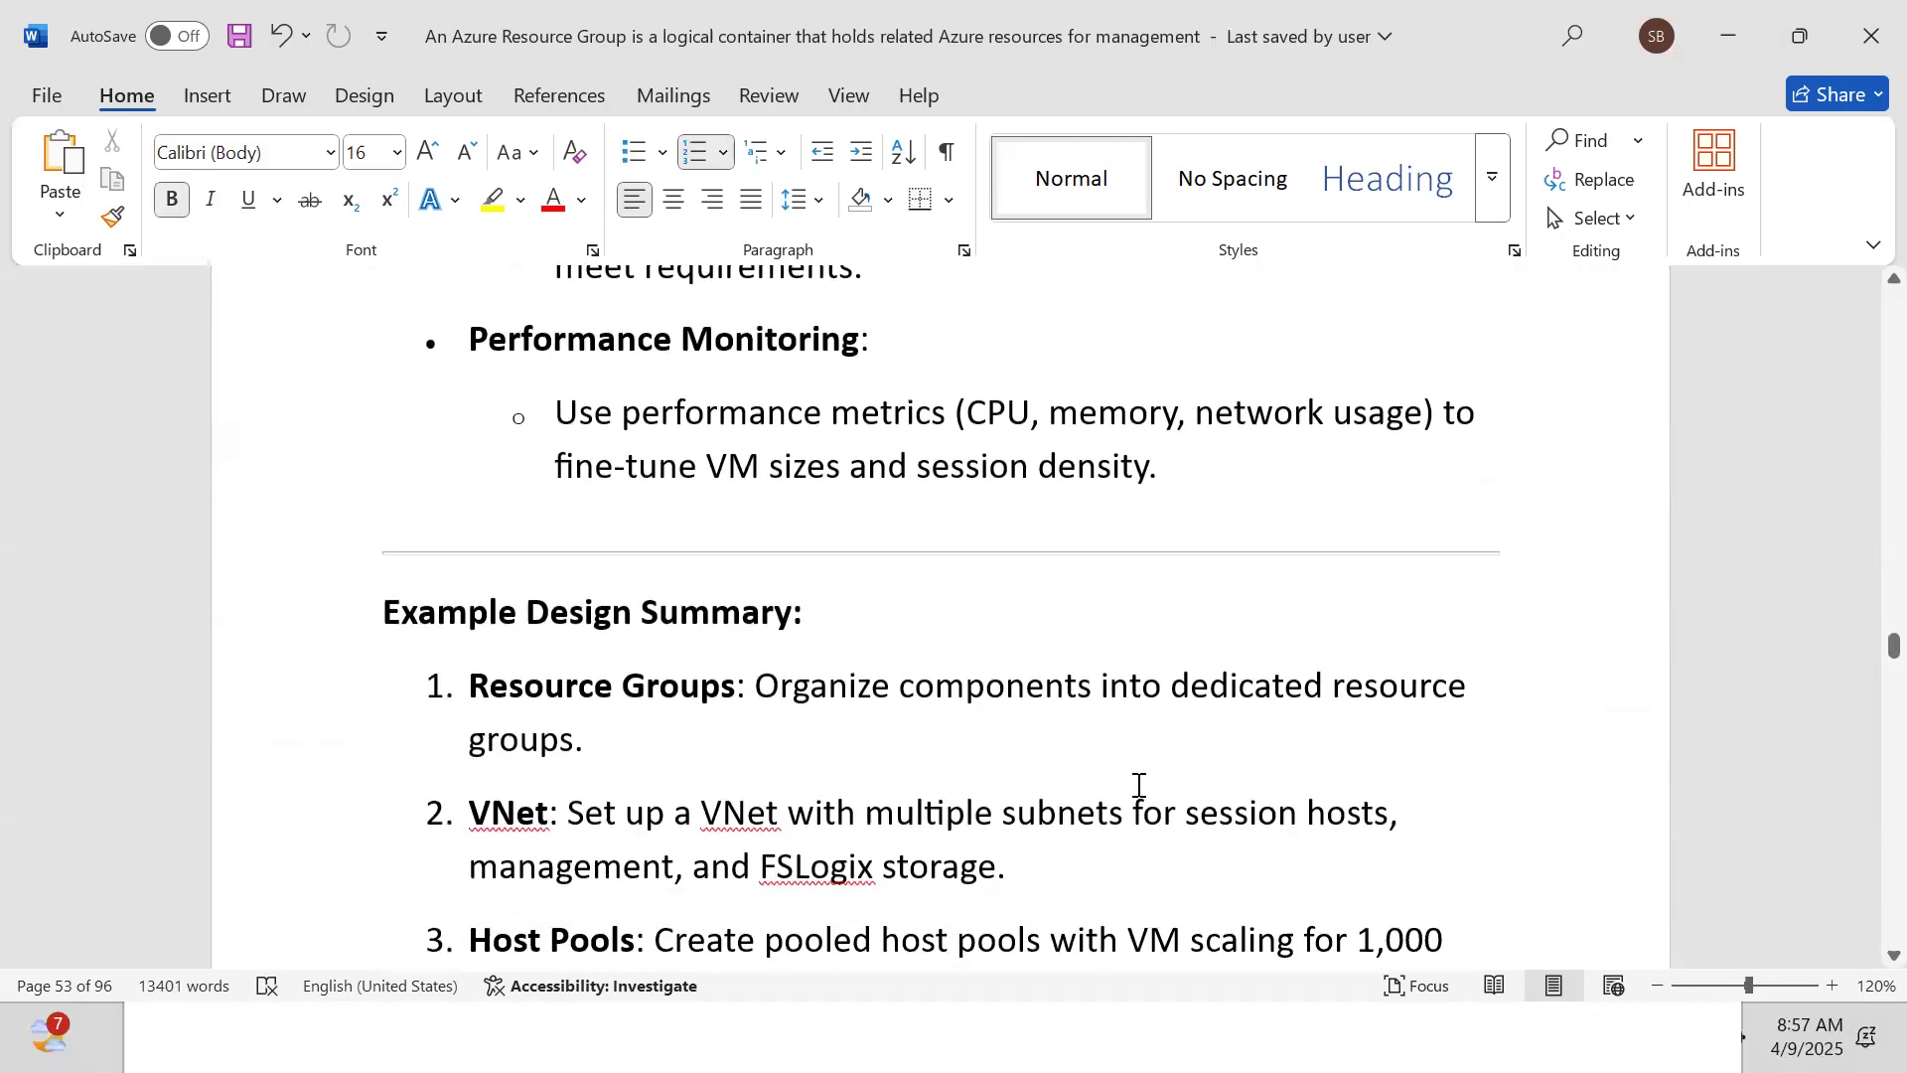
{"action": "key", "text": "alt+Tab"}
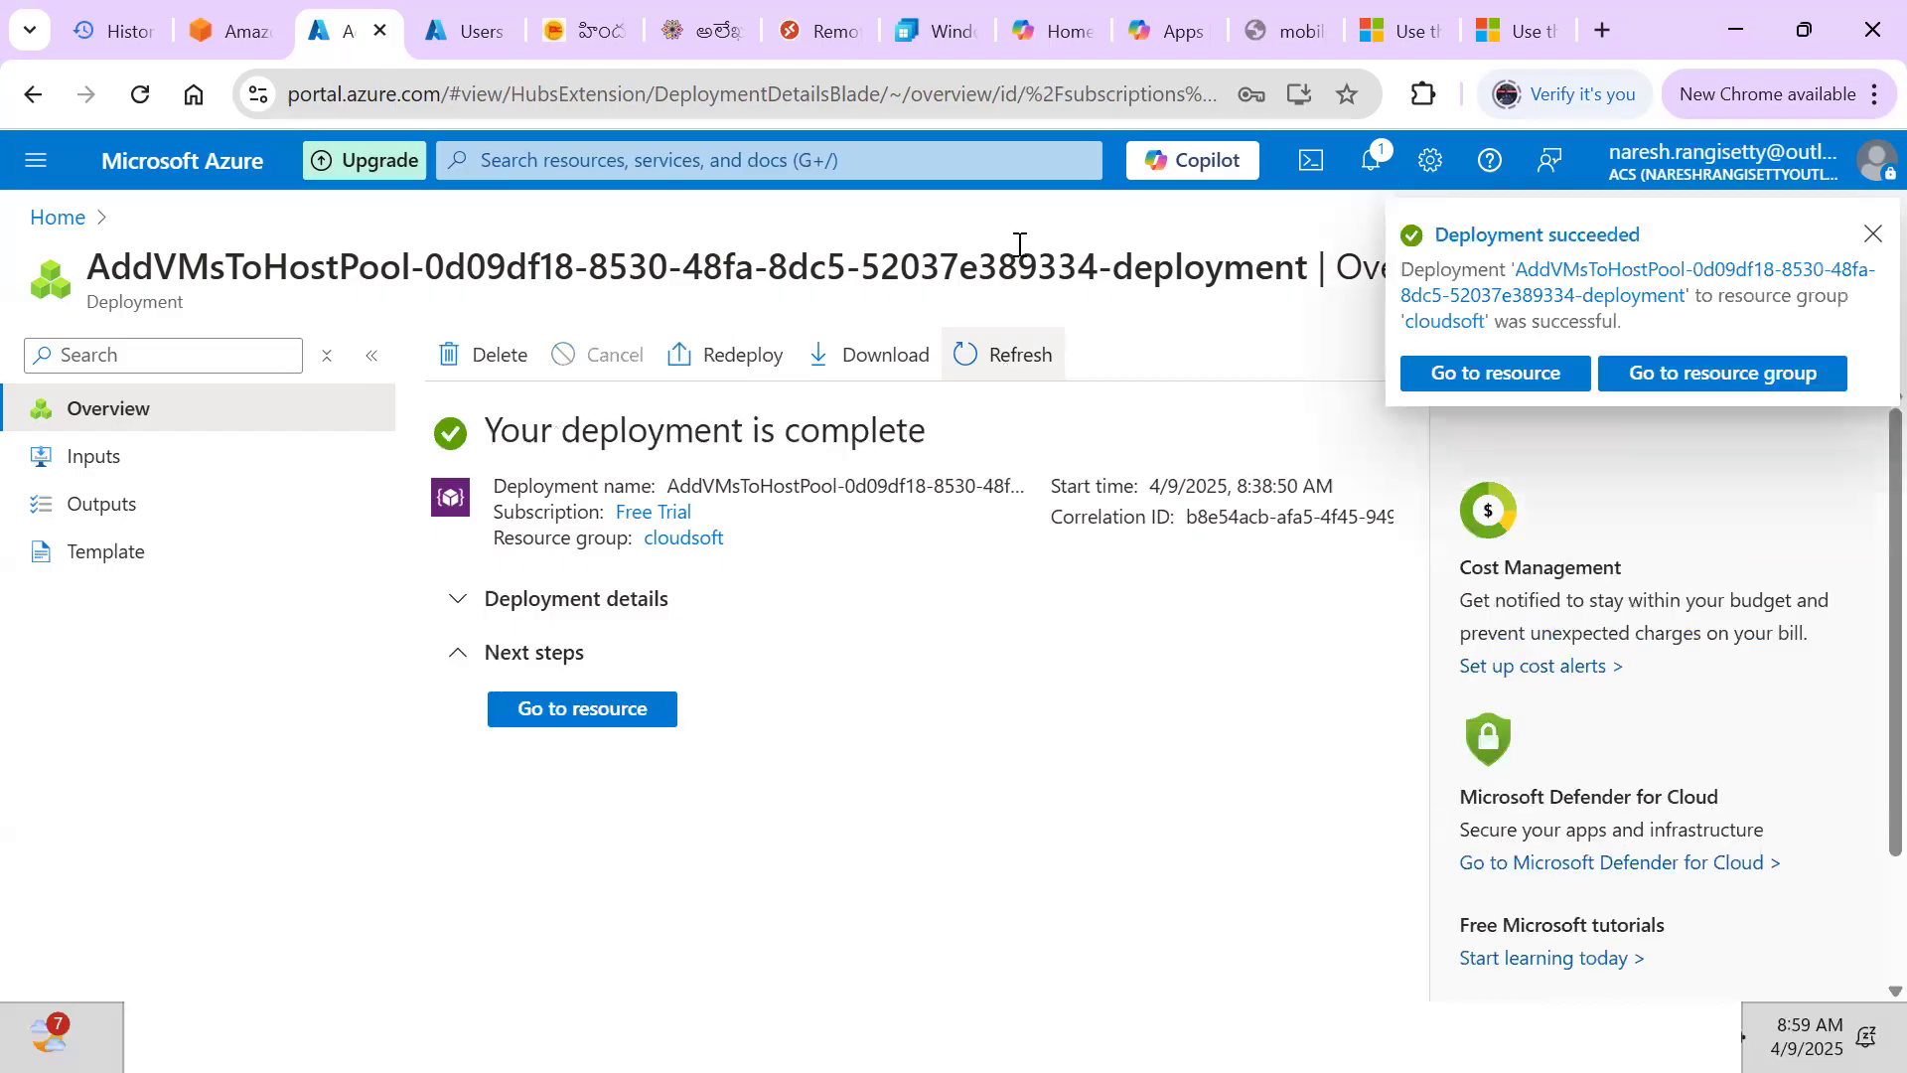
Open jpmchostpool from the deployment and list its session hosts, showing jpmcsession-0 Unavailable
{"action": "left_click", "coordinate": [1466, 383]}
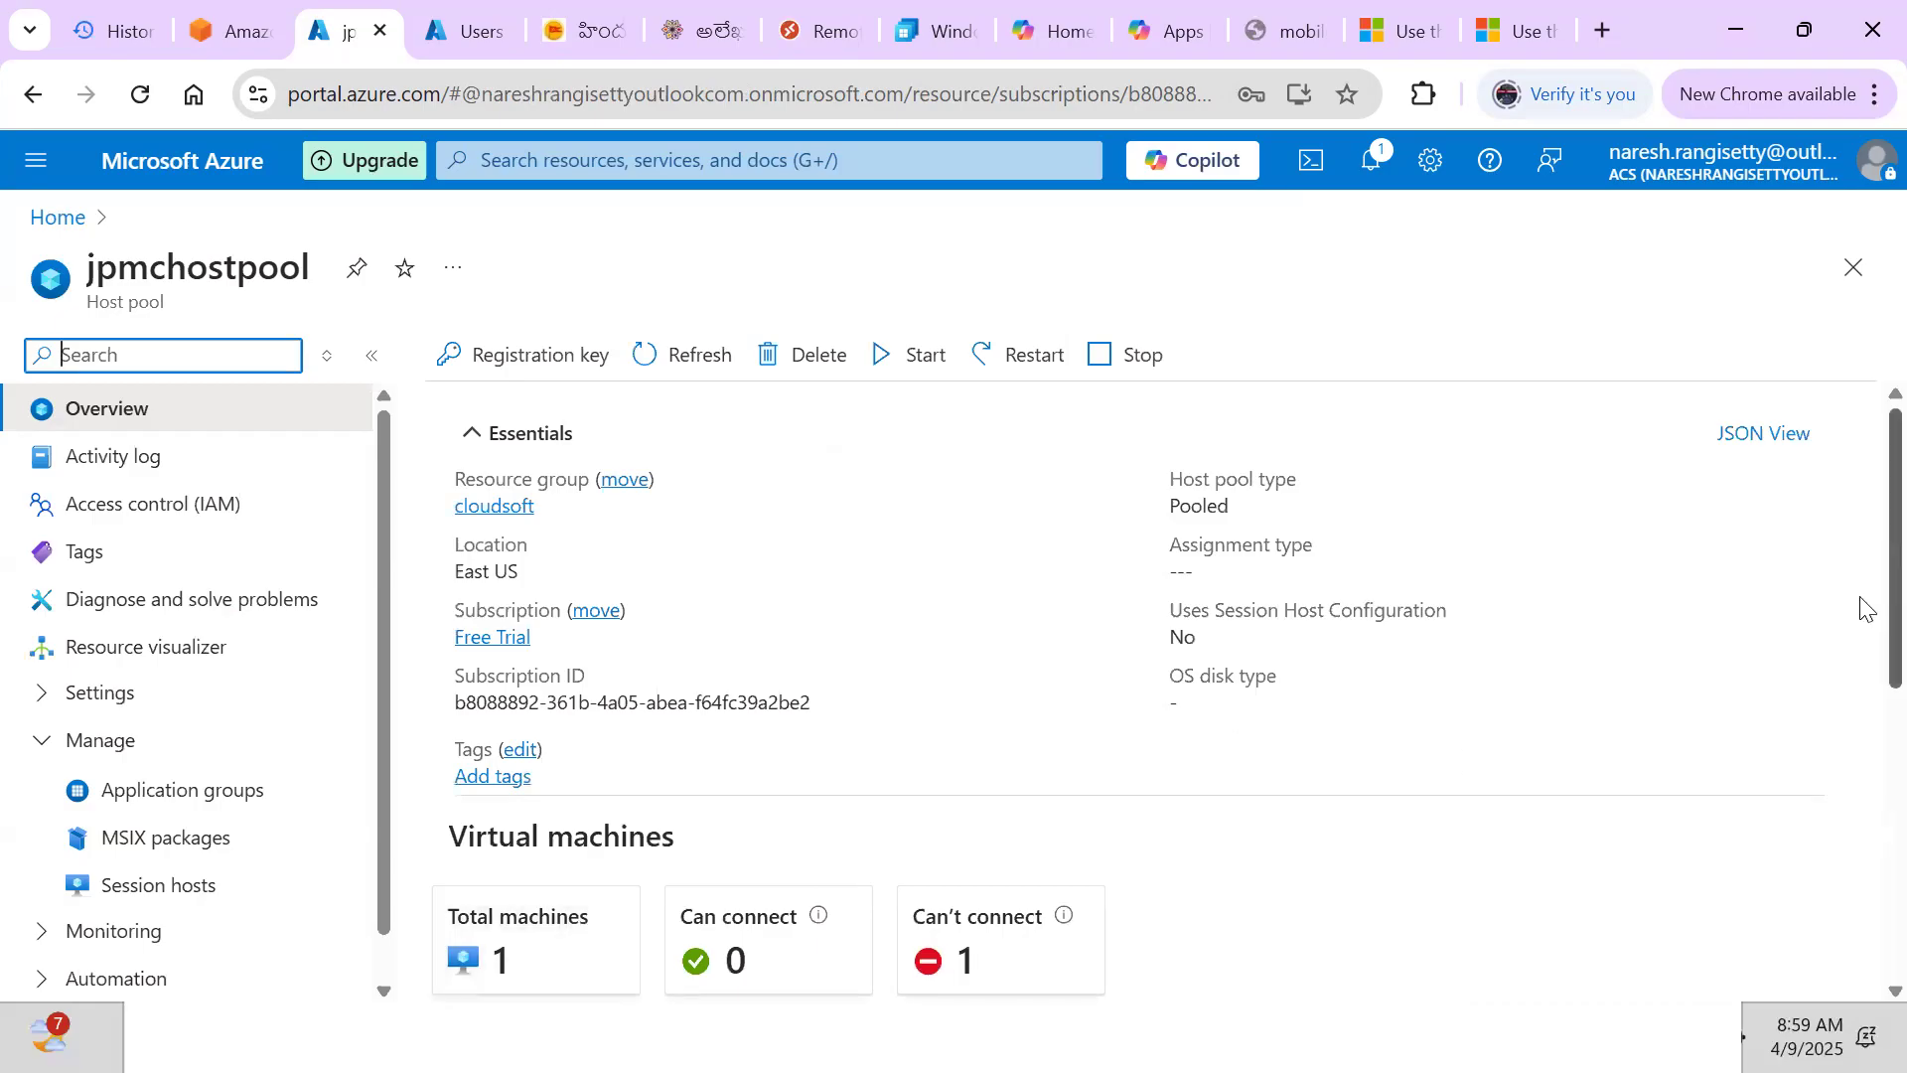
{"action": "scroll", "coordinate": [1866, 608], "scroll_direction": "down", "scroll_amount": 3}
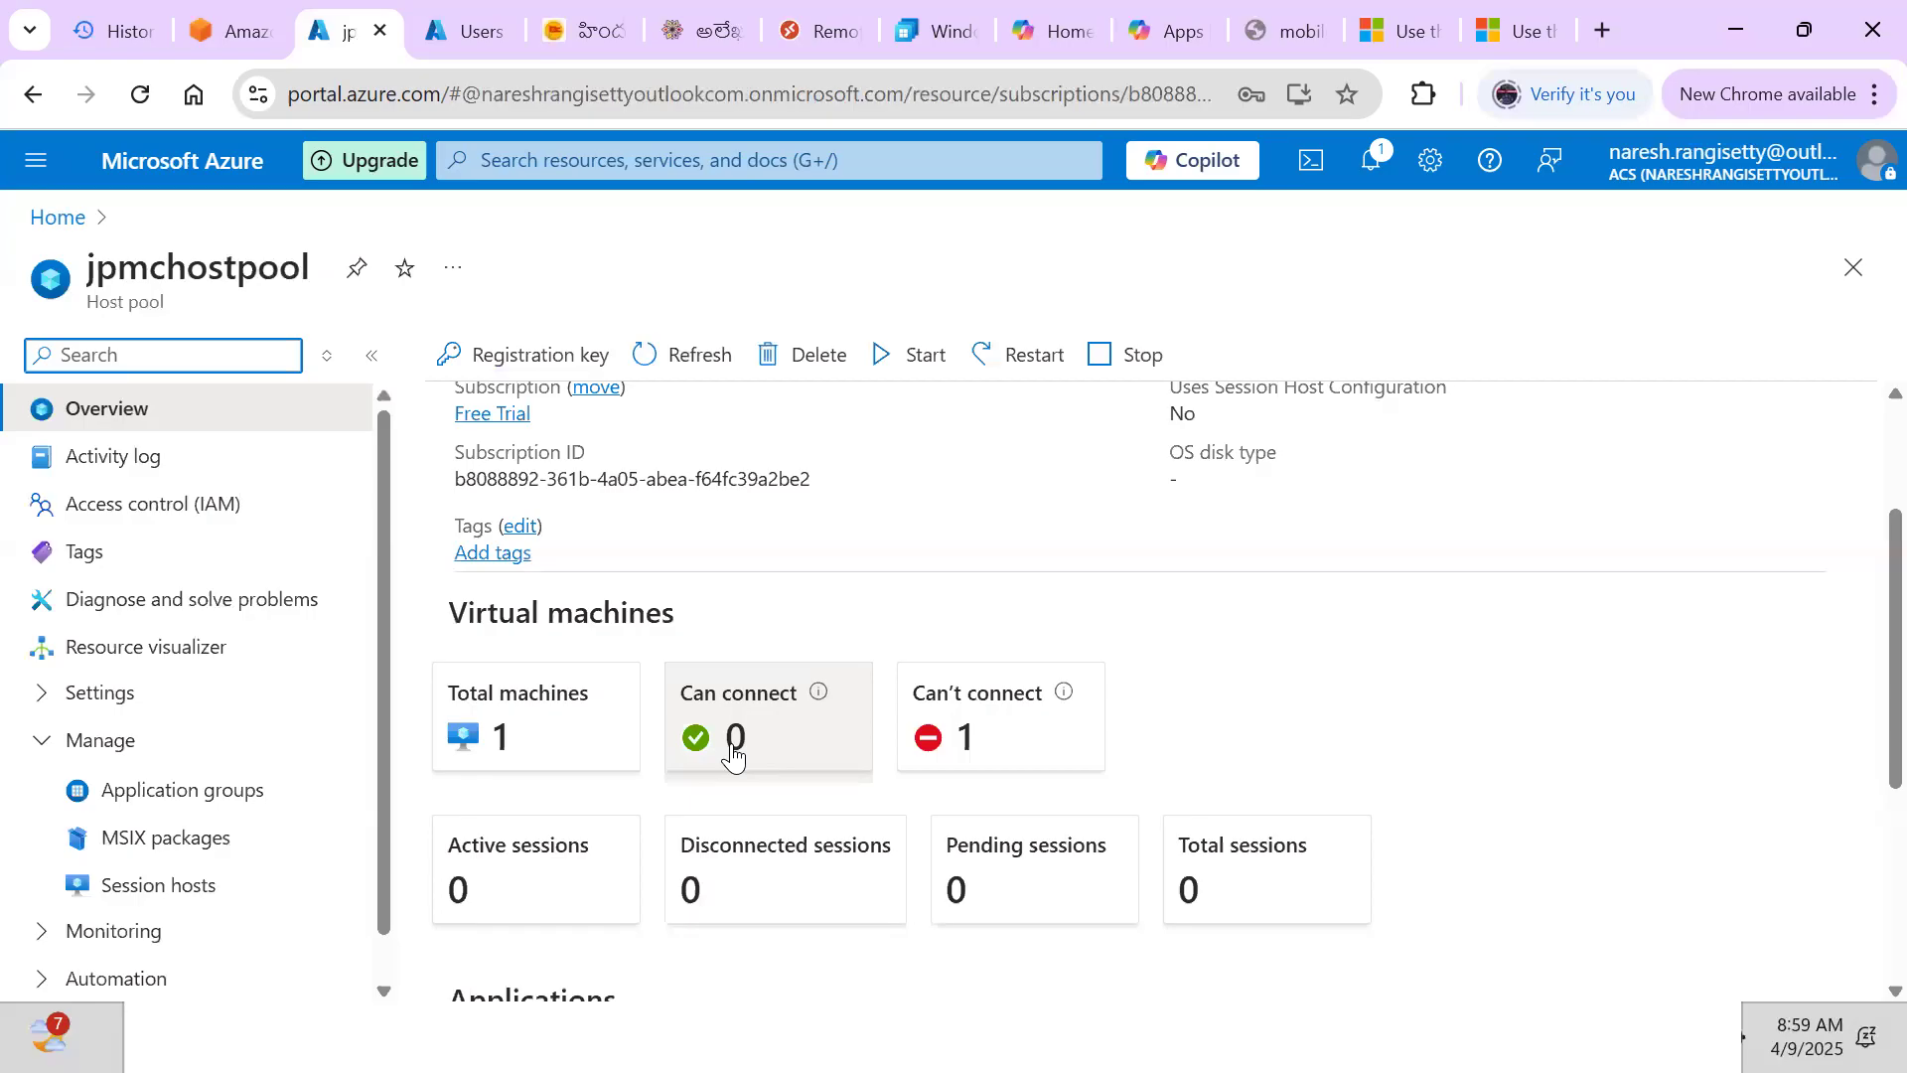
{"action": "left_click", "coordinate": [956, 750]}
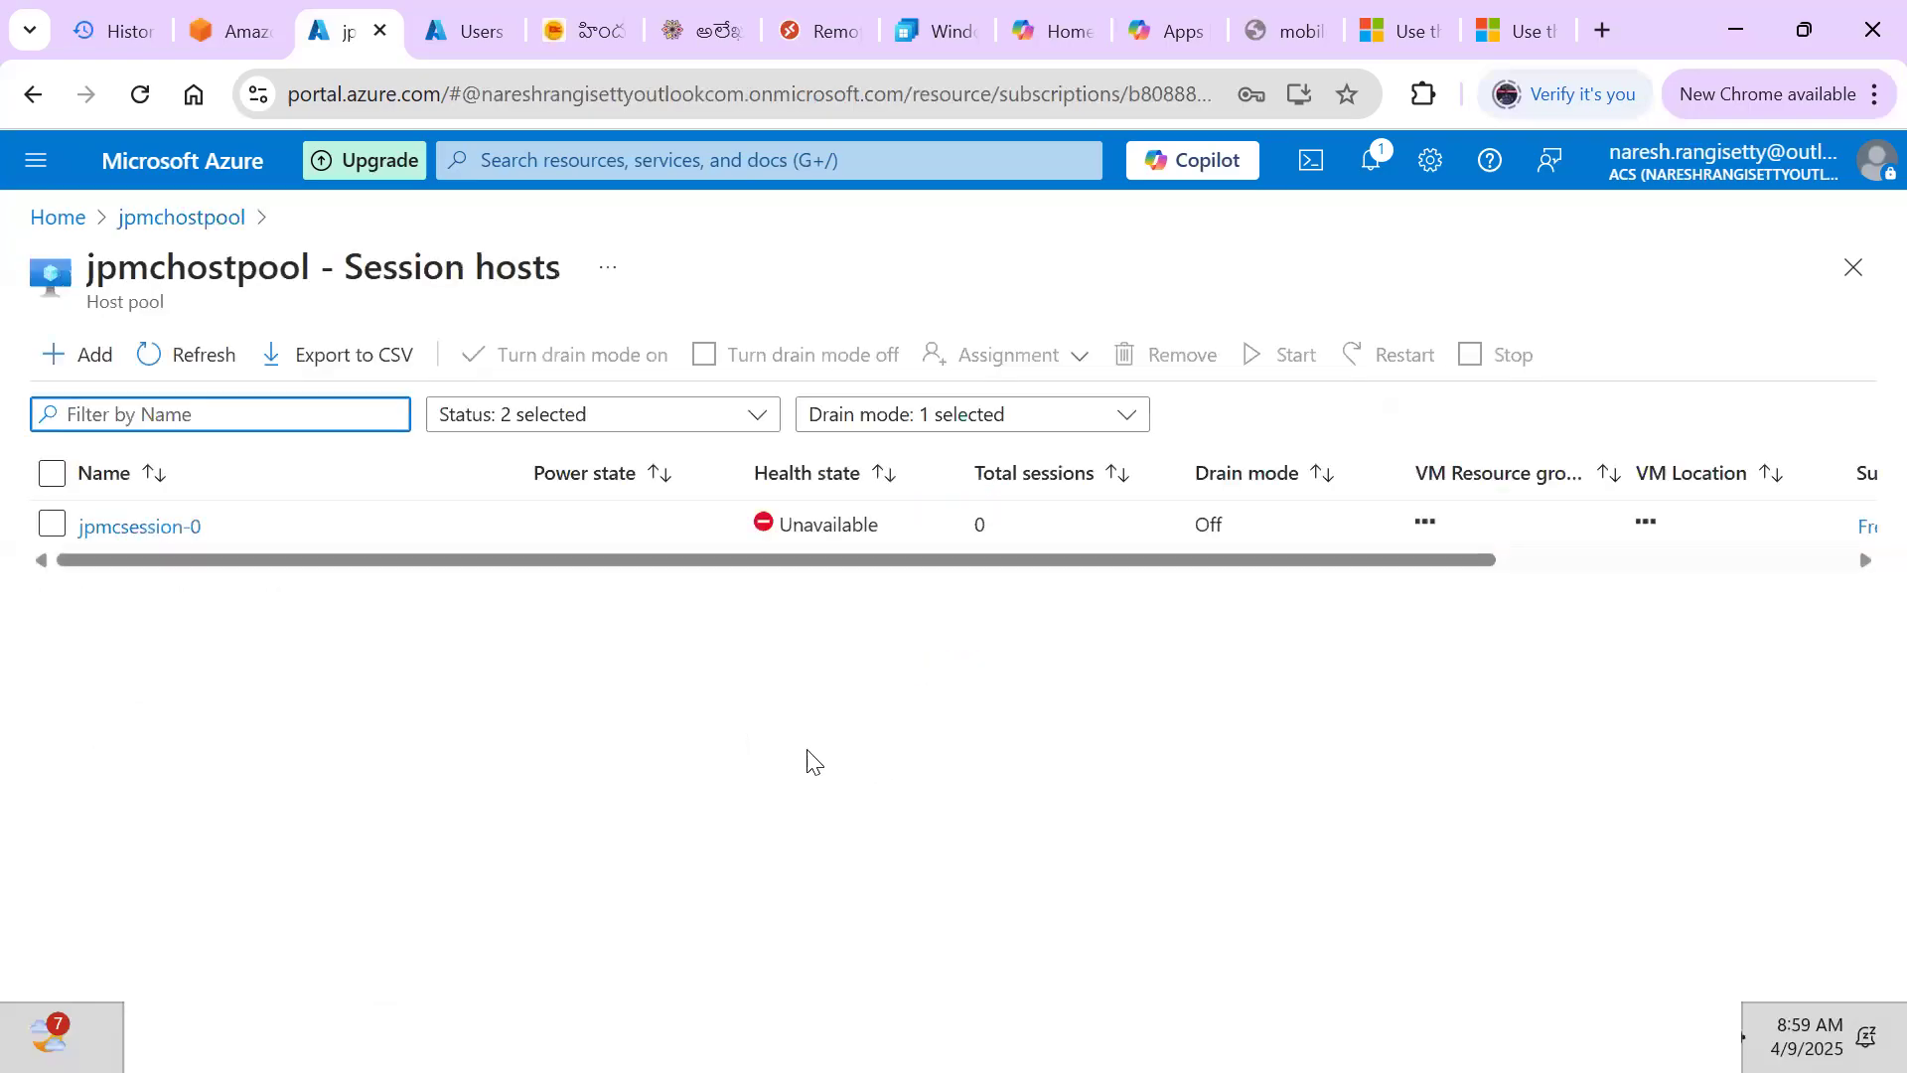
Start jpmcsession-0 and refresh until the jpmchostpool overview shows one VM able to connect
{"action": "left_click", "coordinate": [48, 526]}
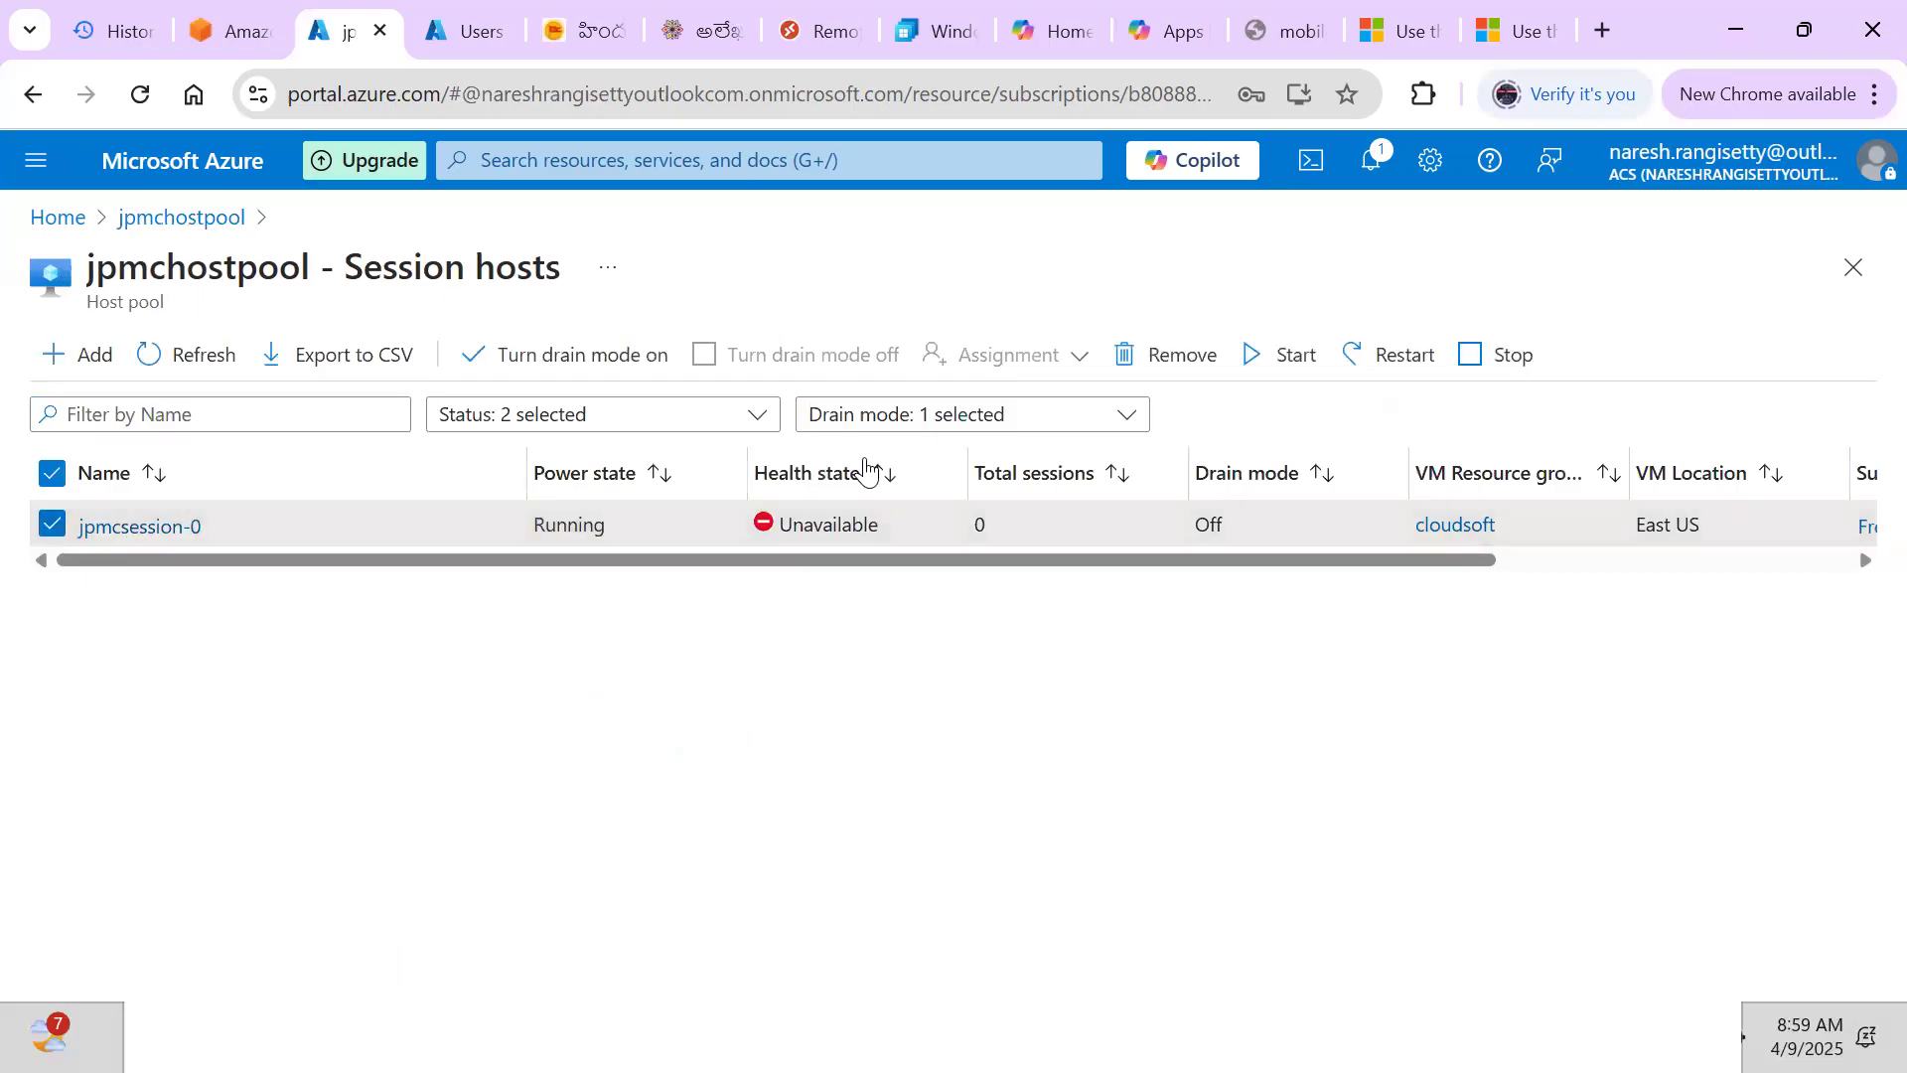
{"action": "left_click", "coordinate": [1263, 358]}
{"action": "left_click", "coordinate": [99, 515]}
{"action": "left_click", "coordinate": [179, 356]}
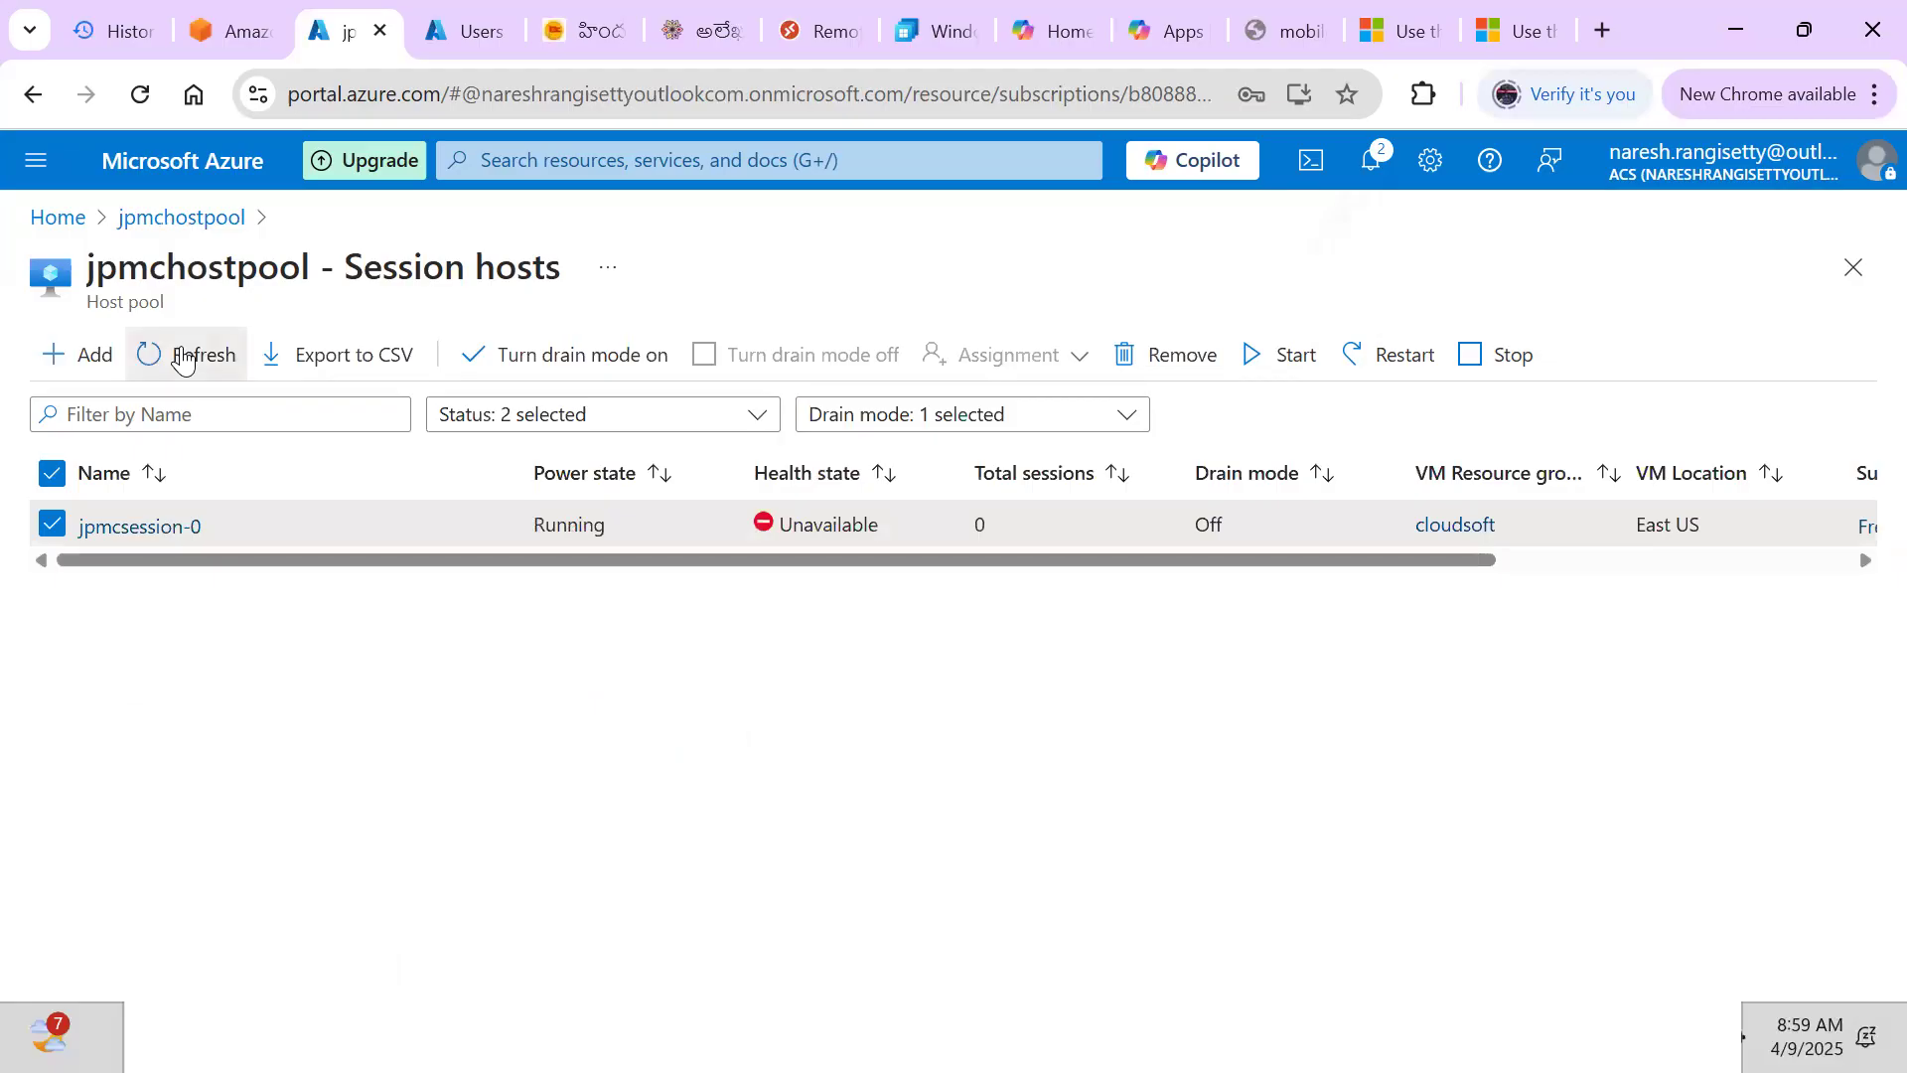
{"action": "left_click", "coordinate": [181, 356]}
{"action": "left_click", "coordinate": [182, 355]}
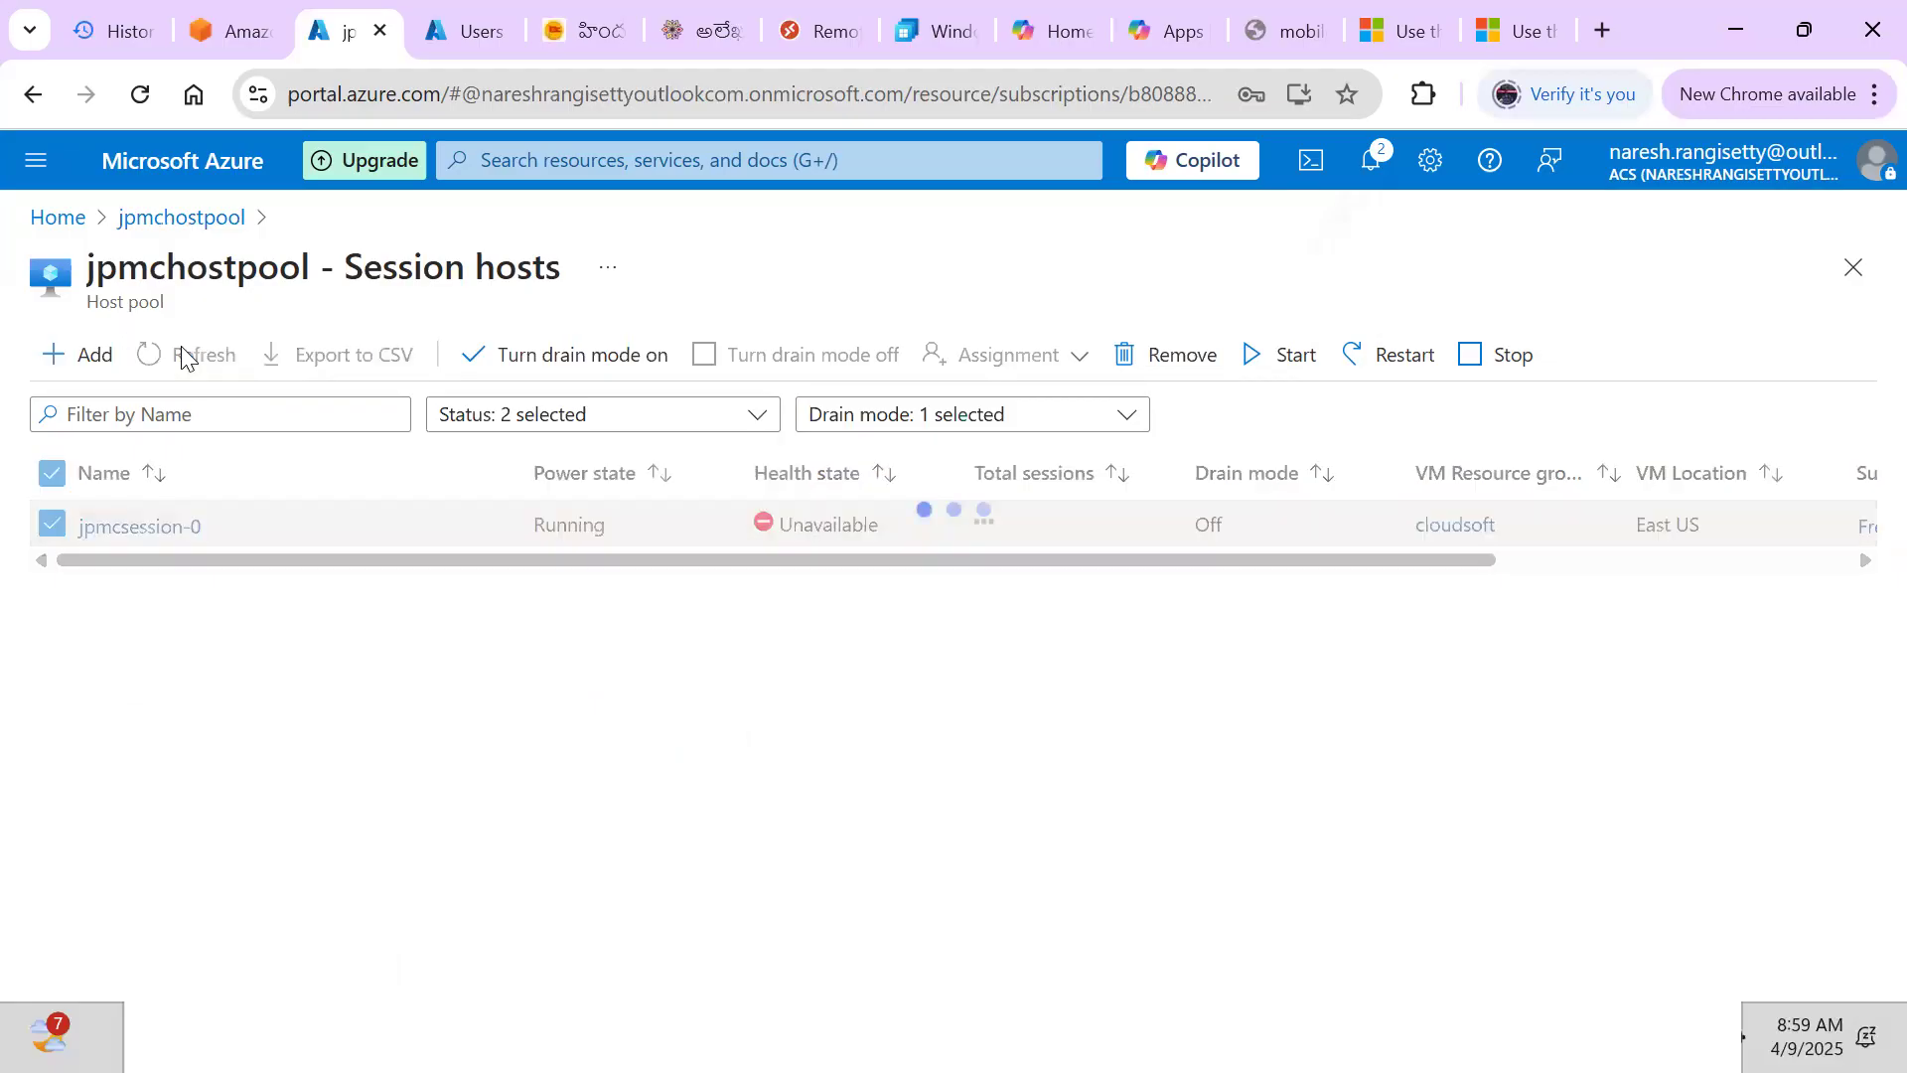
{"action": "left_click", "coordinate": [164, 220]}
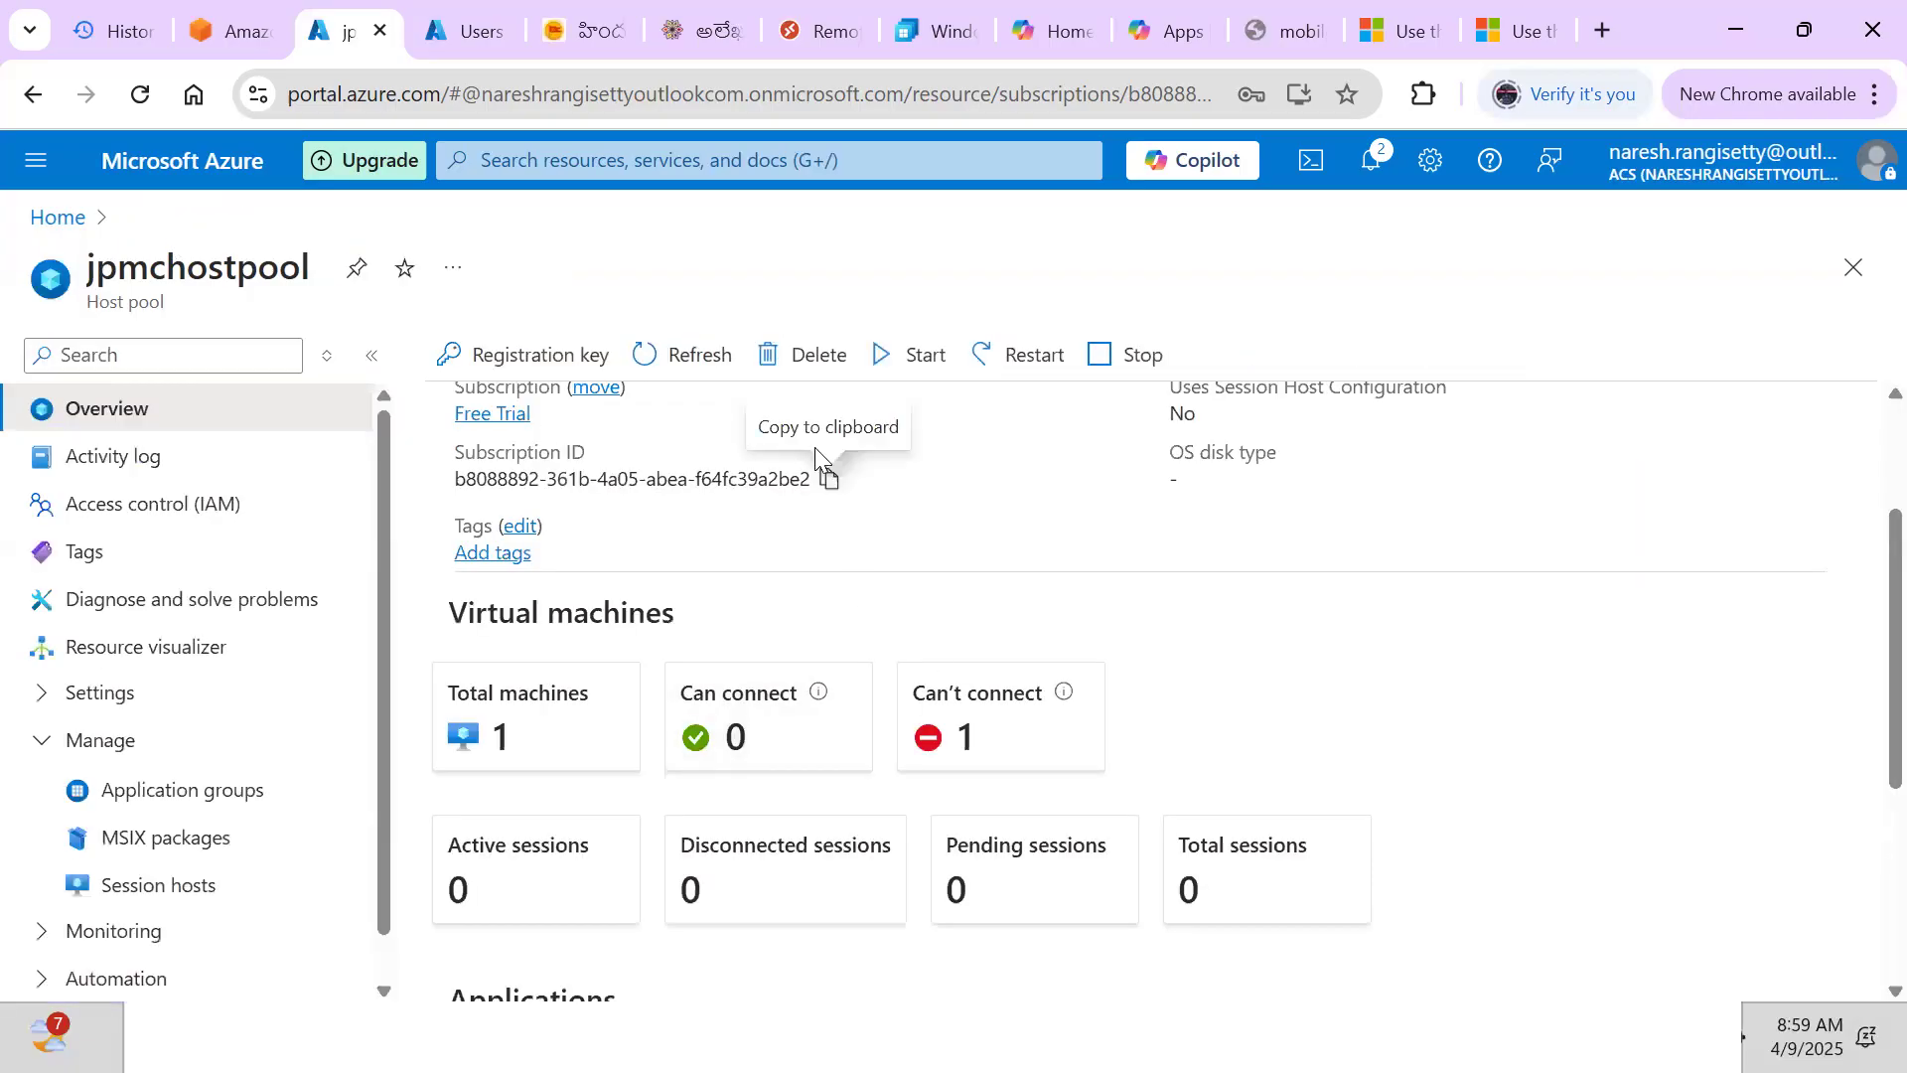
{"action": "left_click", "coordinate": [700, 356]}
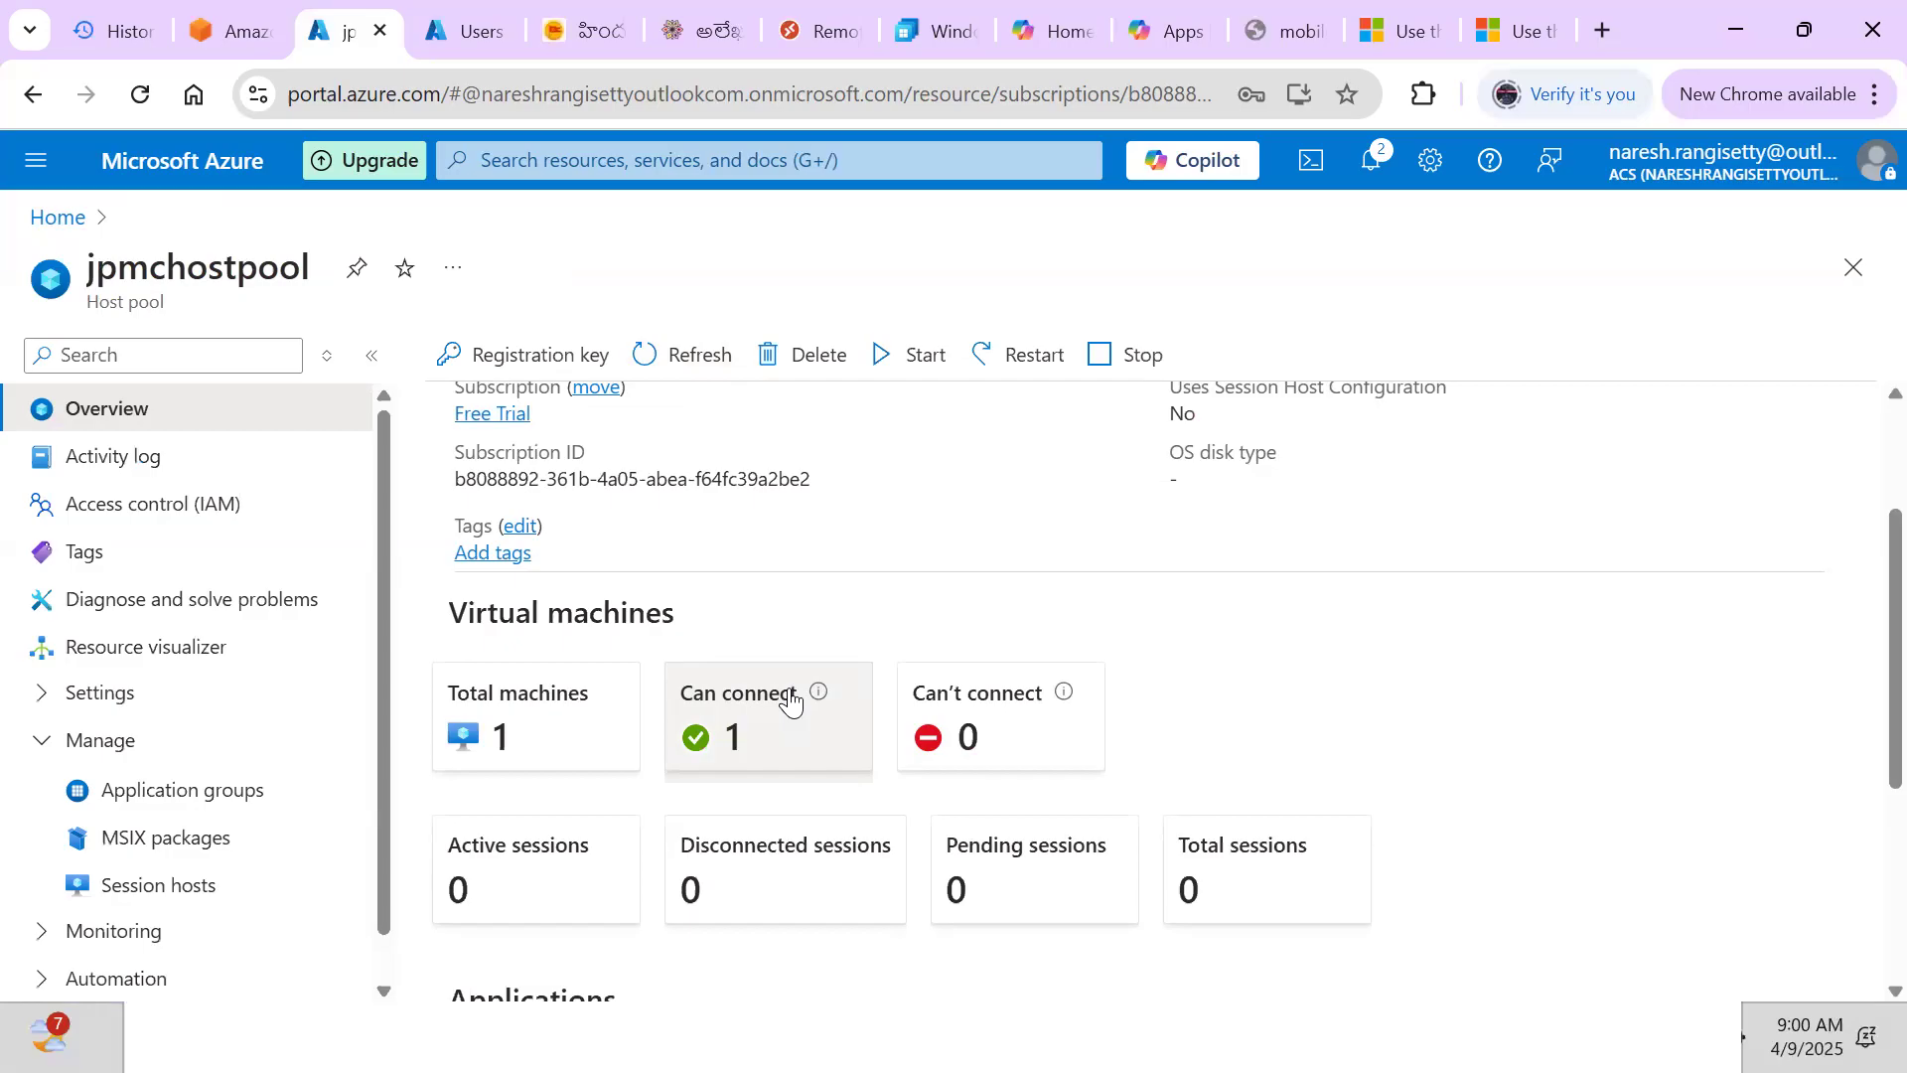
{"action": "scroll", "coordinate": [1150, 617], "scroll_direction": "down", "scroll_amount": 4}
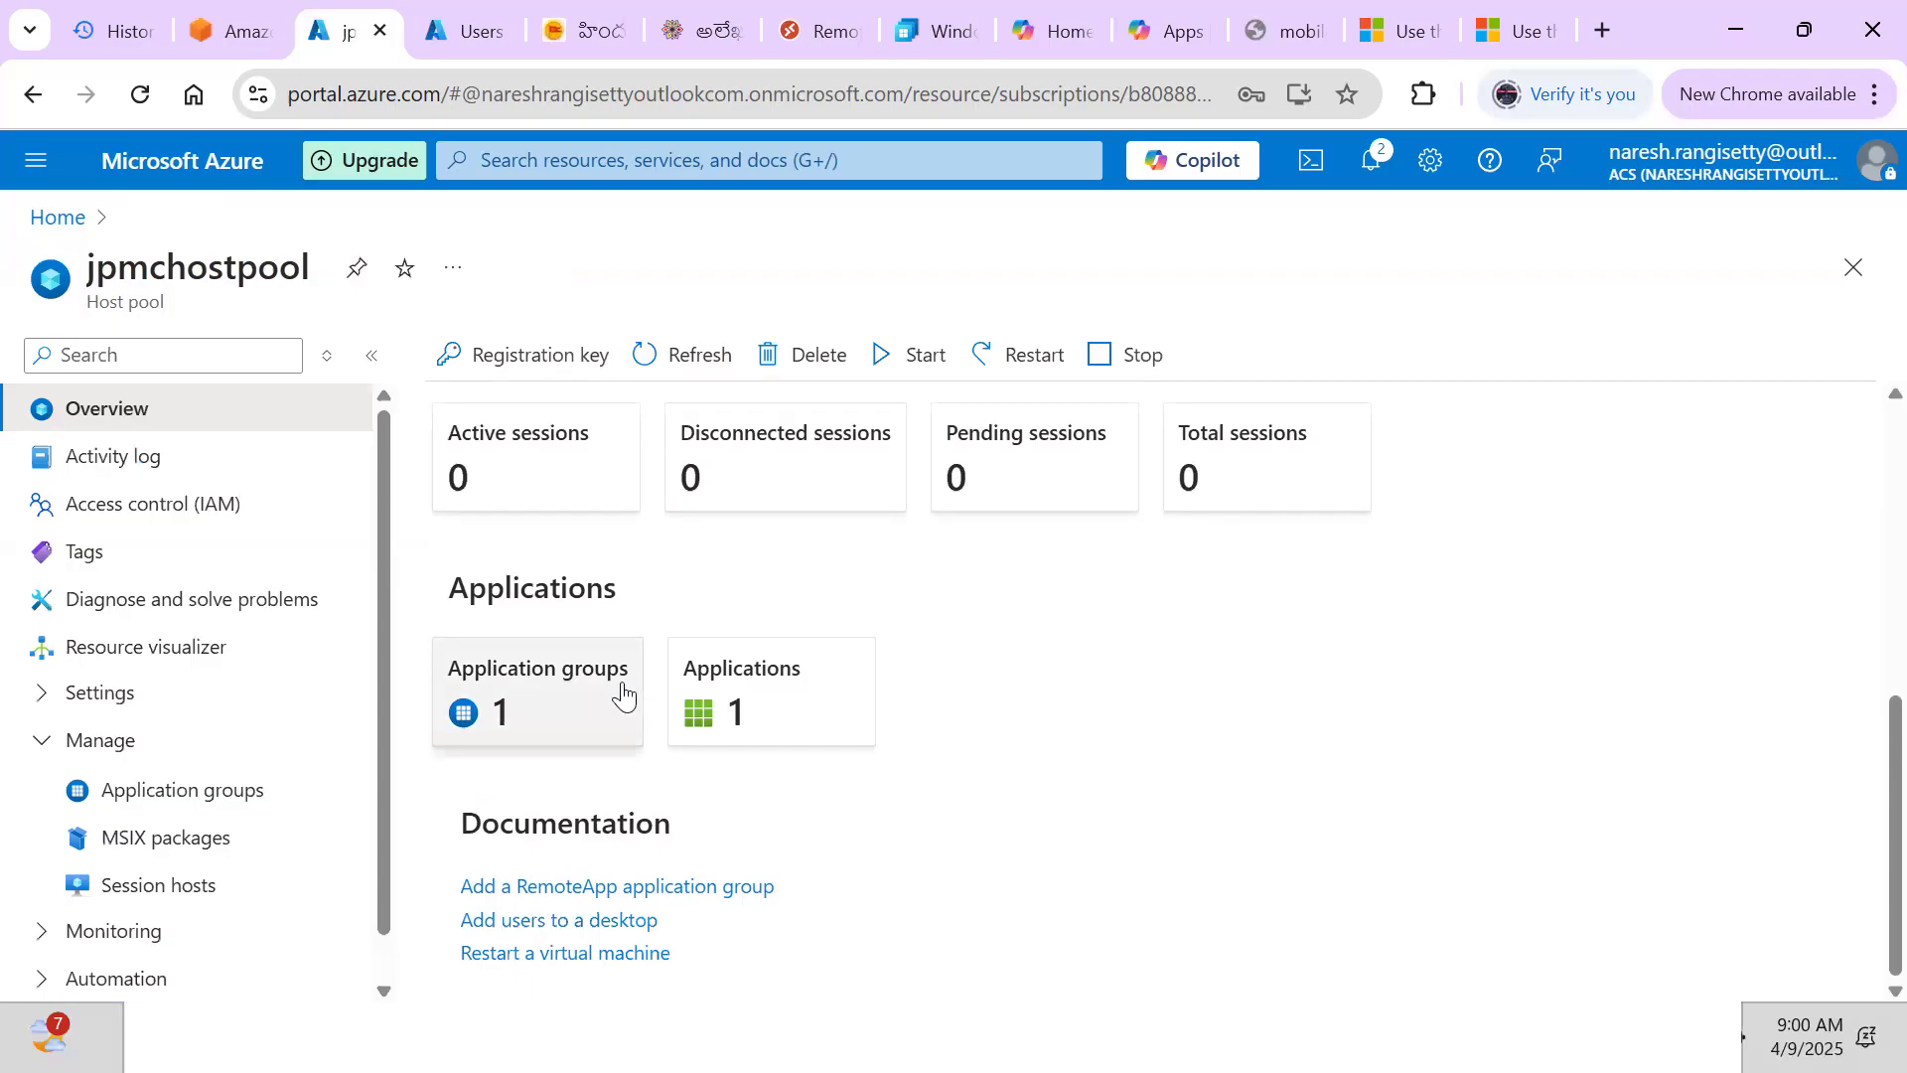
Browse jpmchostpool's application groups and applications, then open the jpmchostpool-DAG overview
{"action": "left_click", "coordinate": [537, 675]}
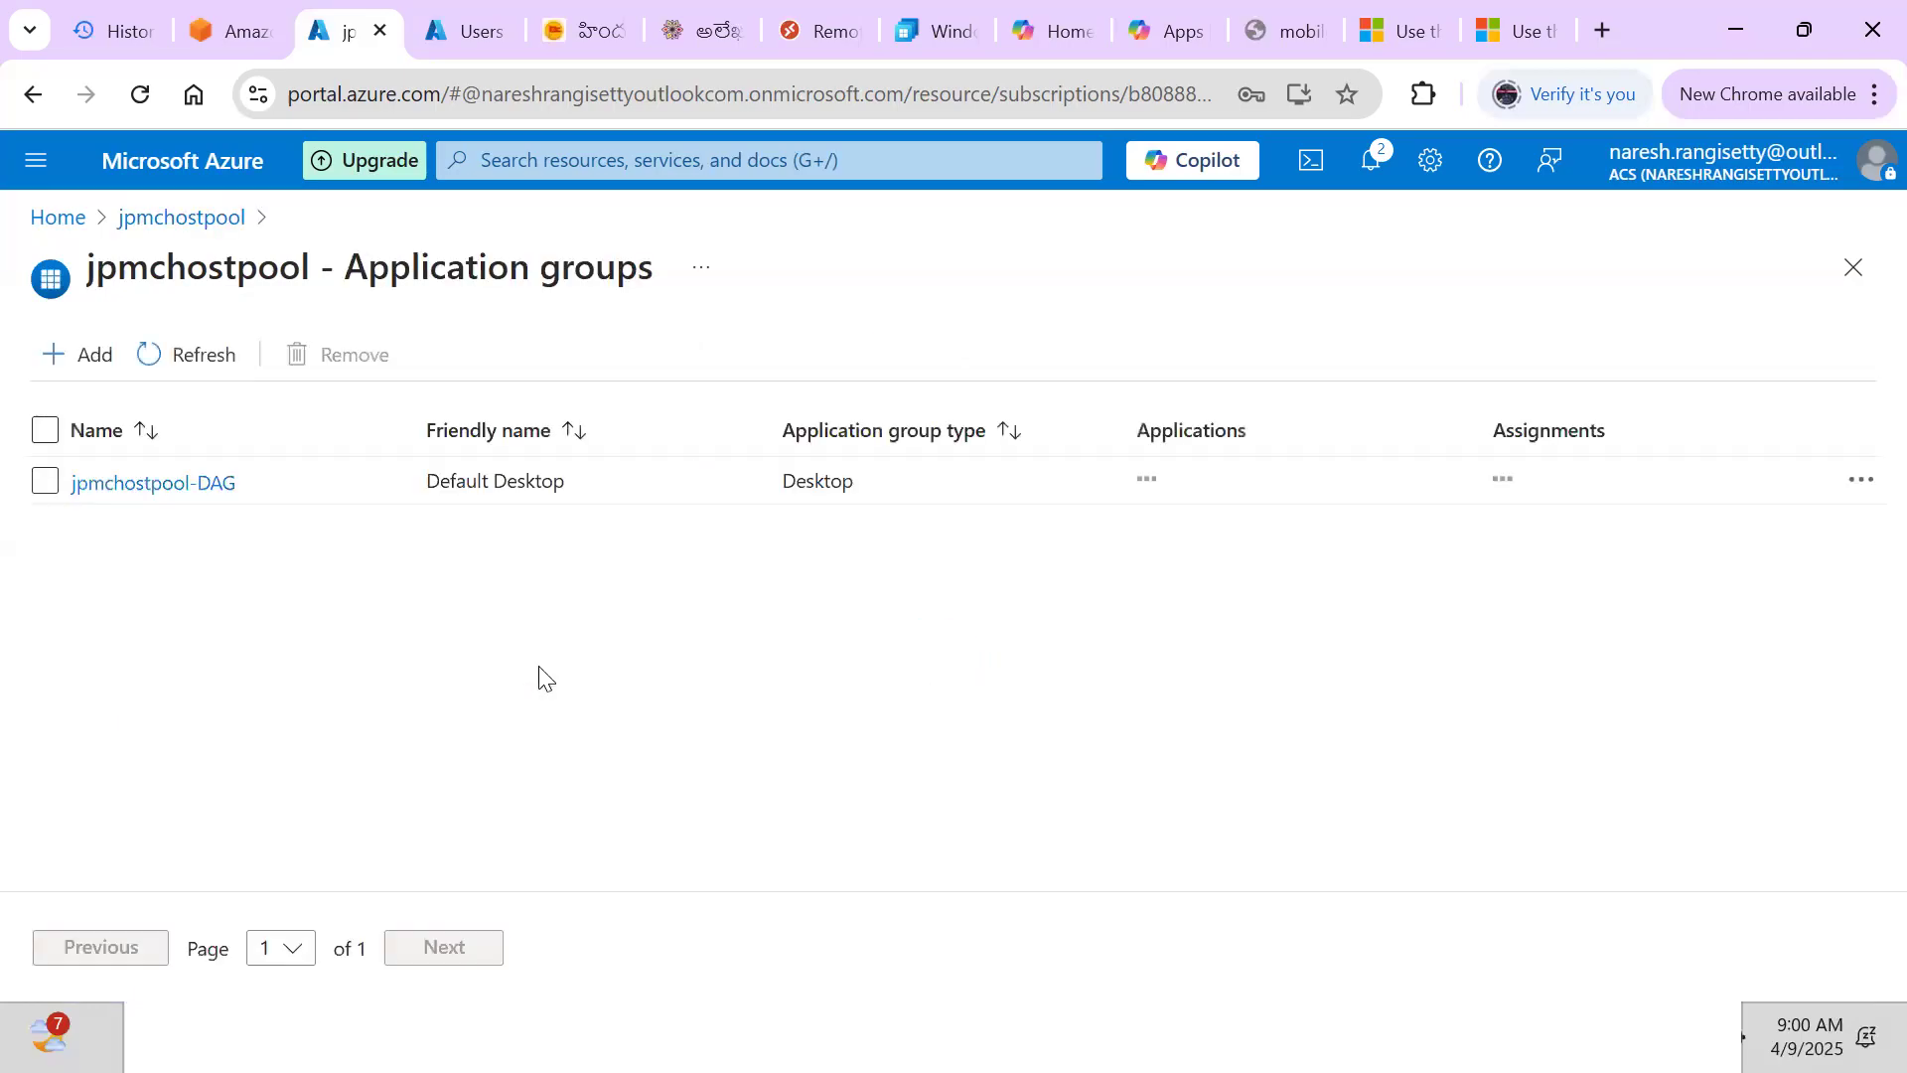
{"action": "left_click", "coordinate": [53, 487]}
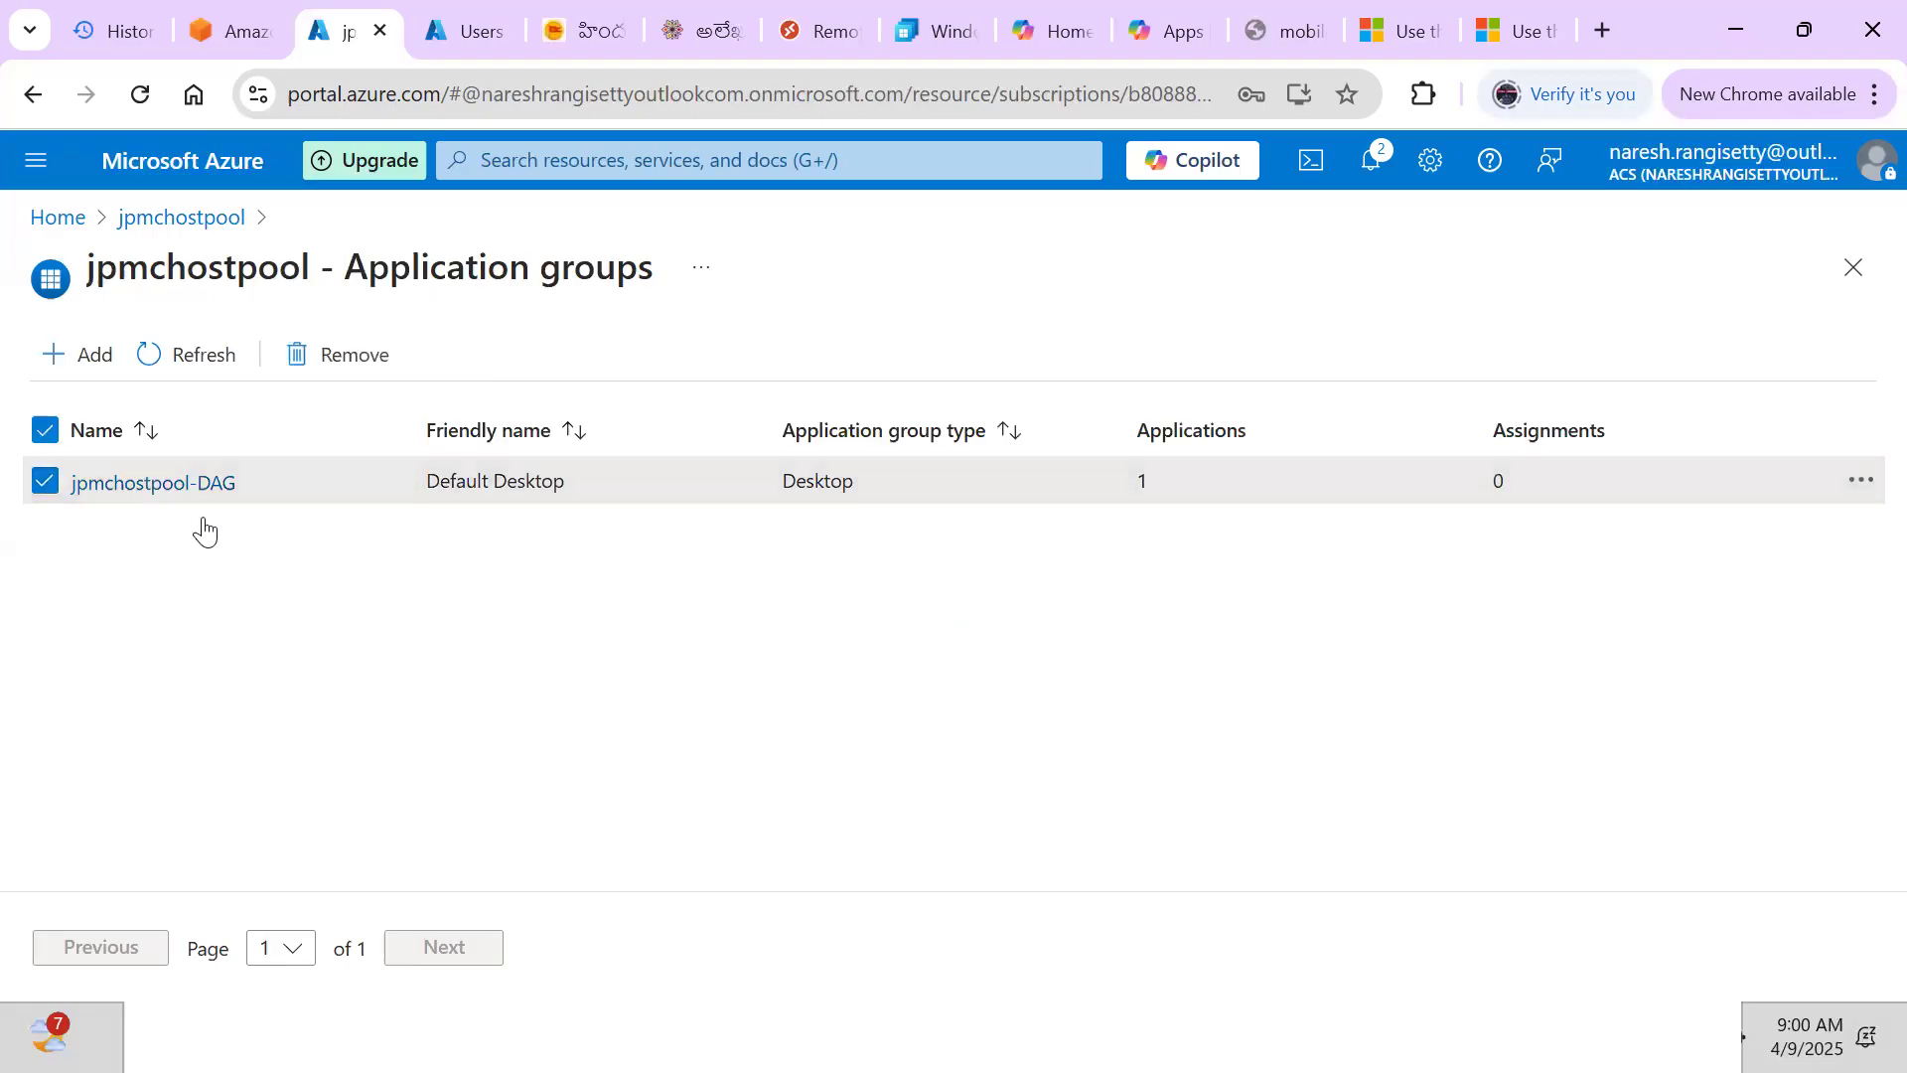
{"action": "left_click", "coordinate": [1860, 480]}
{"action": "left_click", "coordinate": [1355, 605]}
{"action": "left_click", "coordinate": [160, 220]}
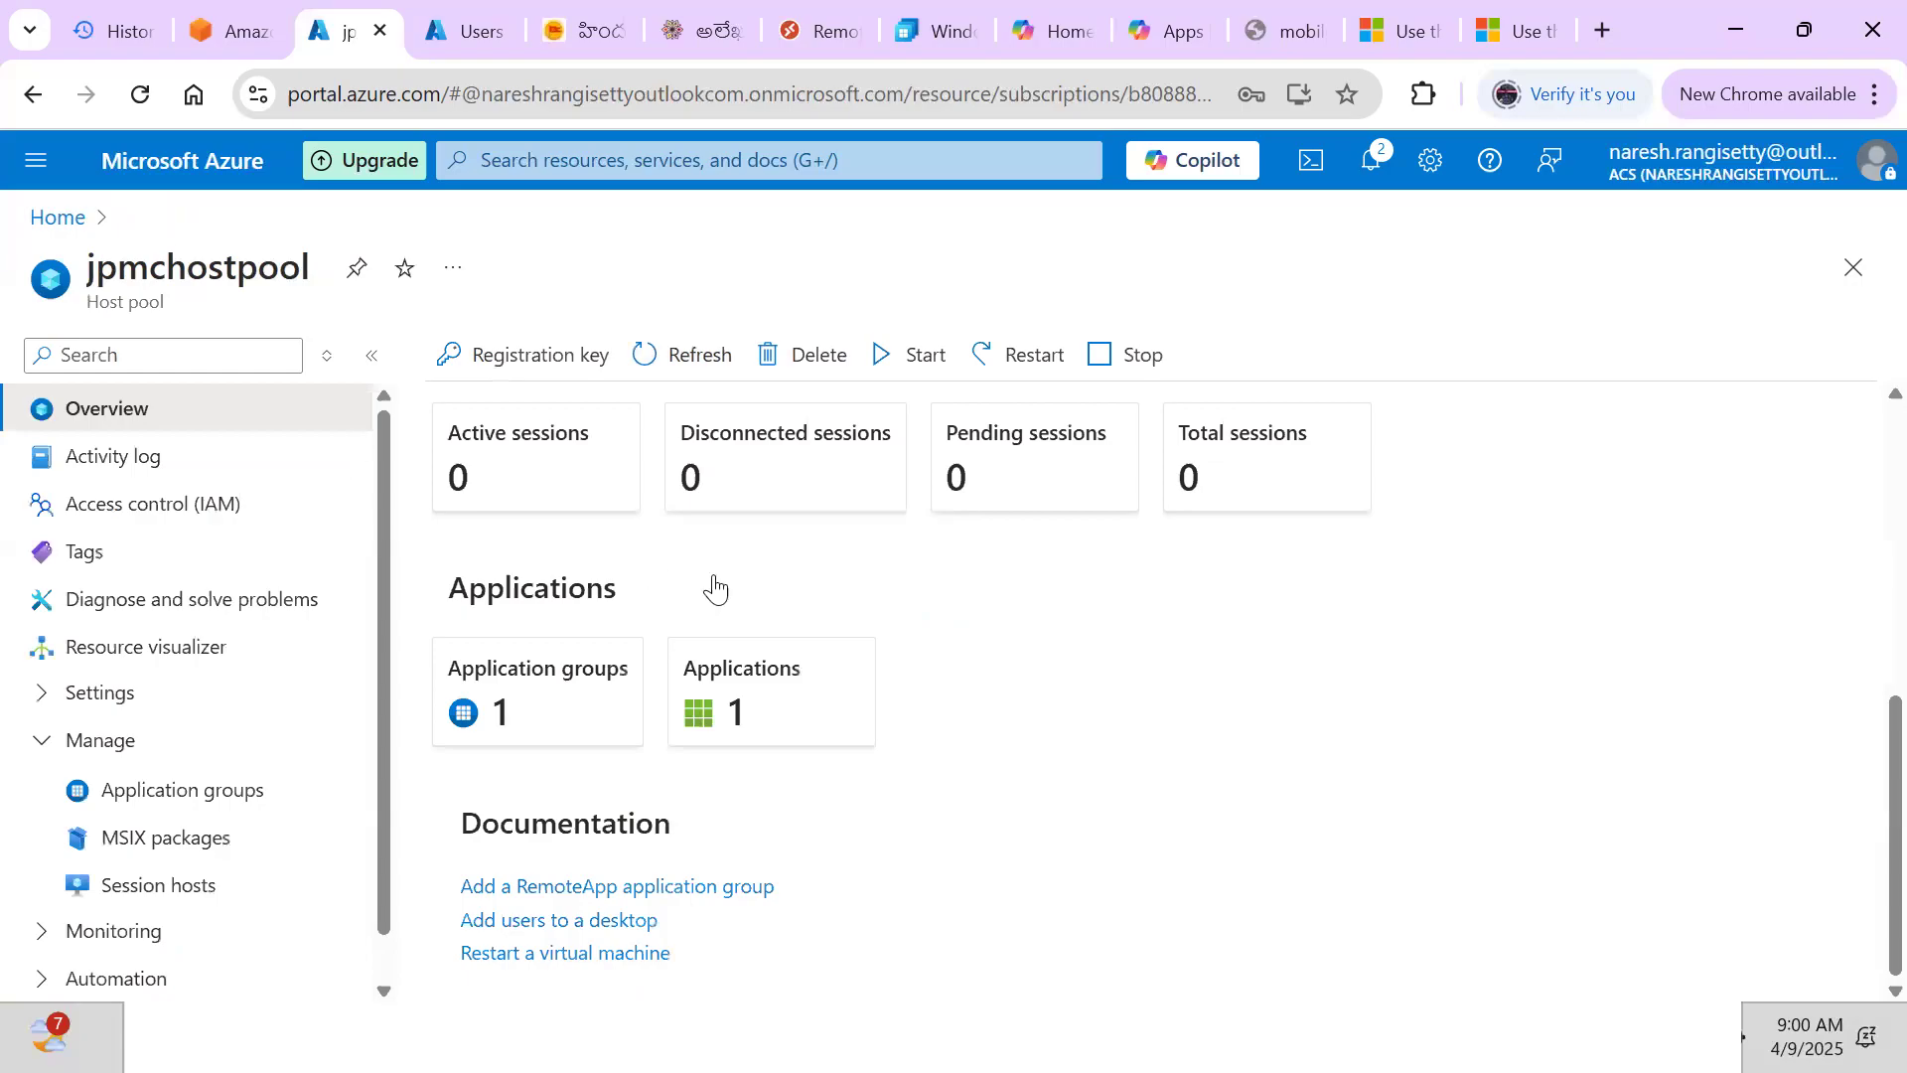
{"action": "left_click", "coordinate": [754, 671]}
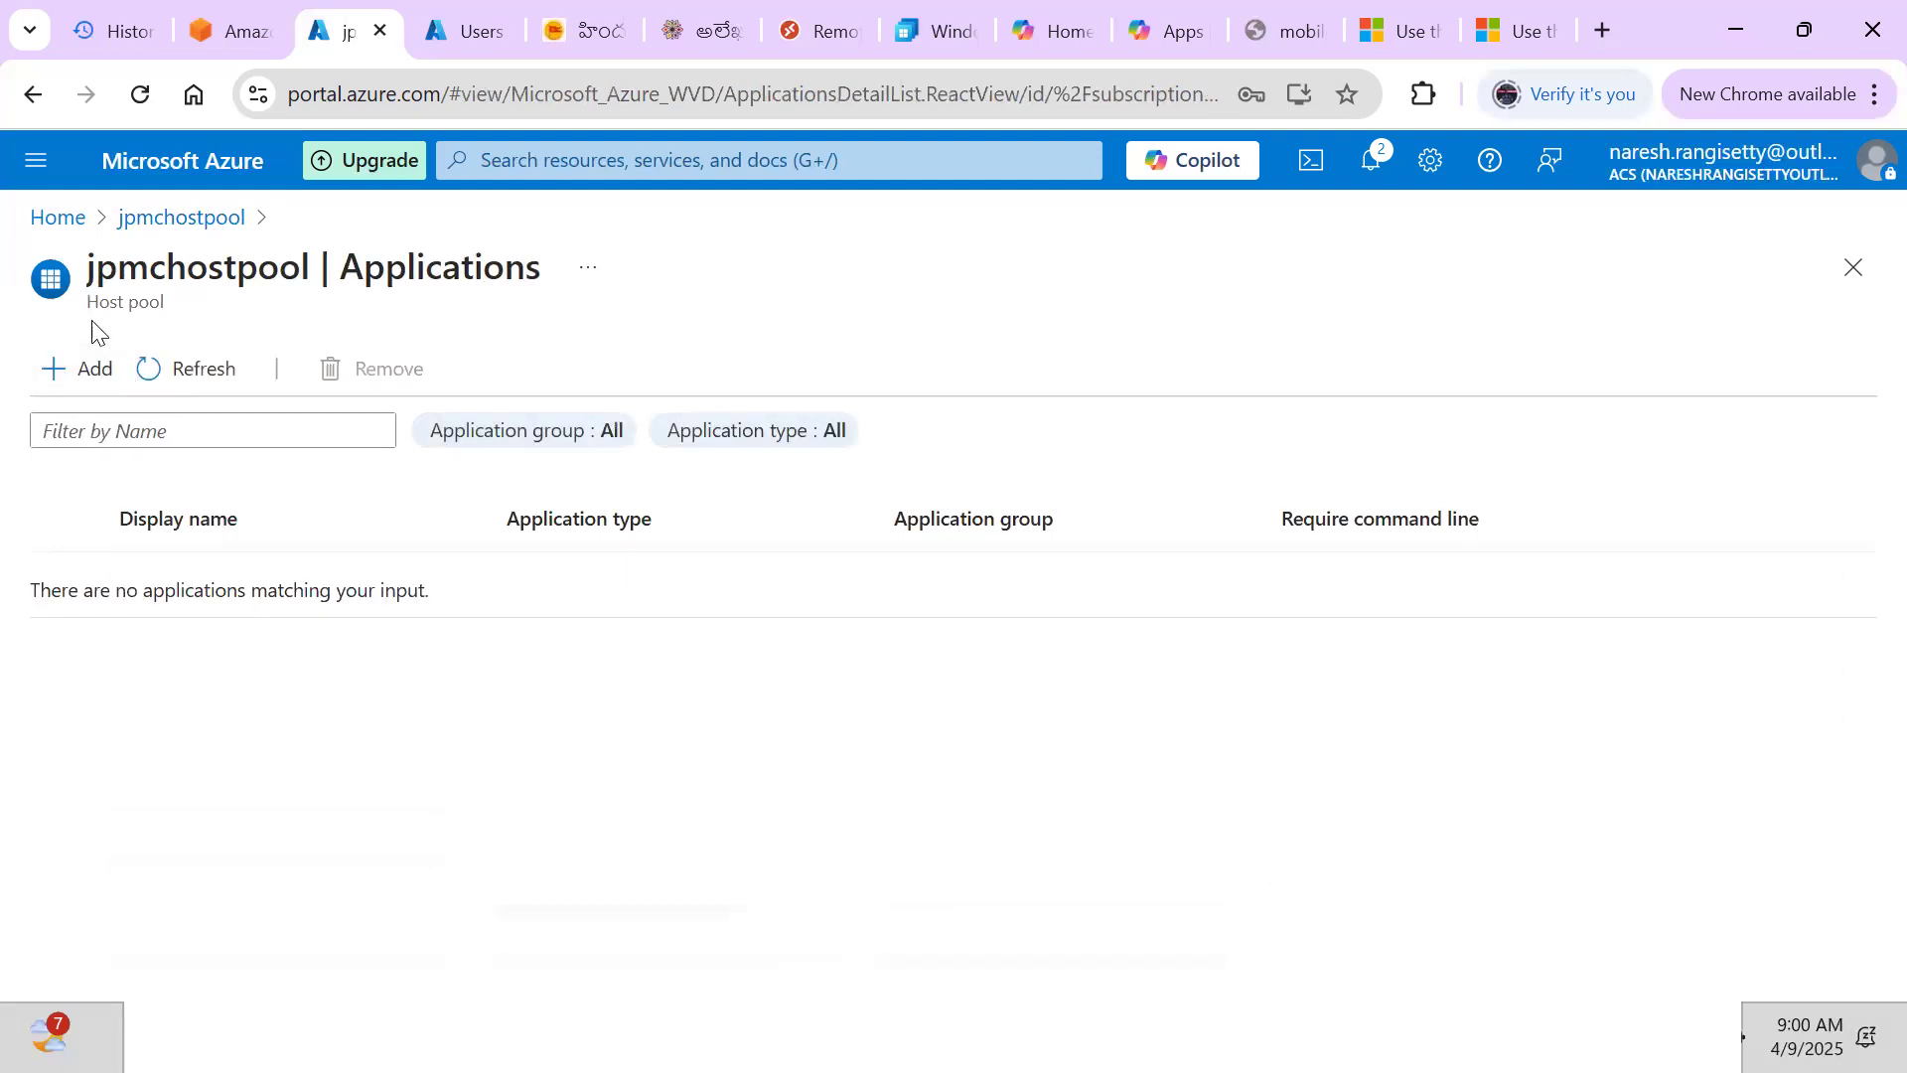
{"action": "left_click", "coordinate": [158, 225]}
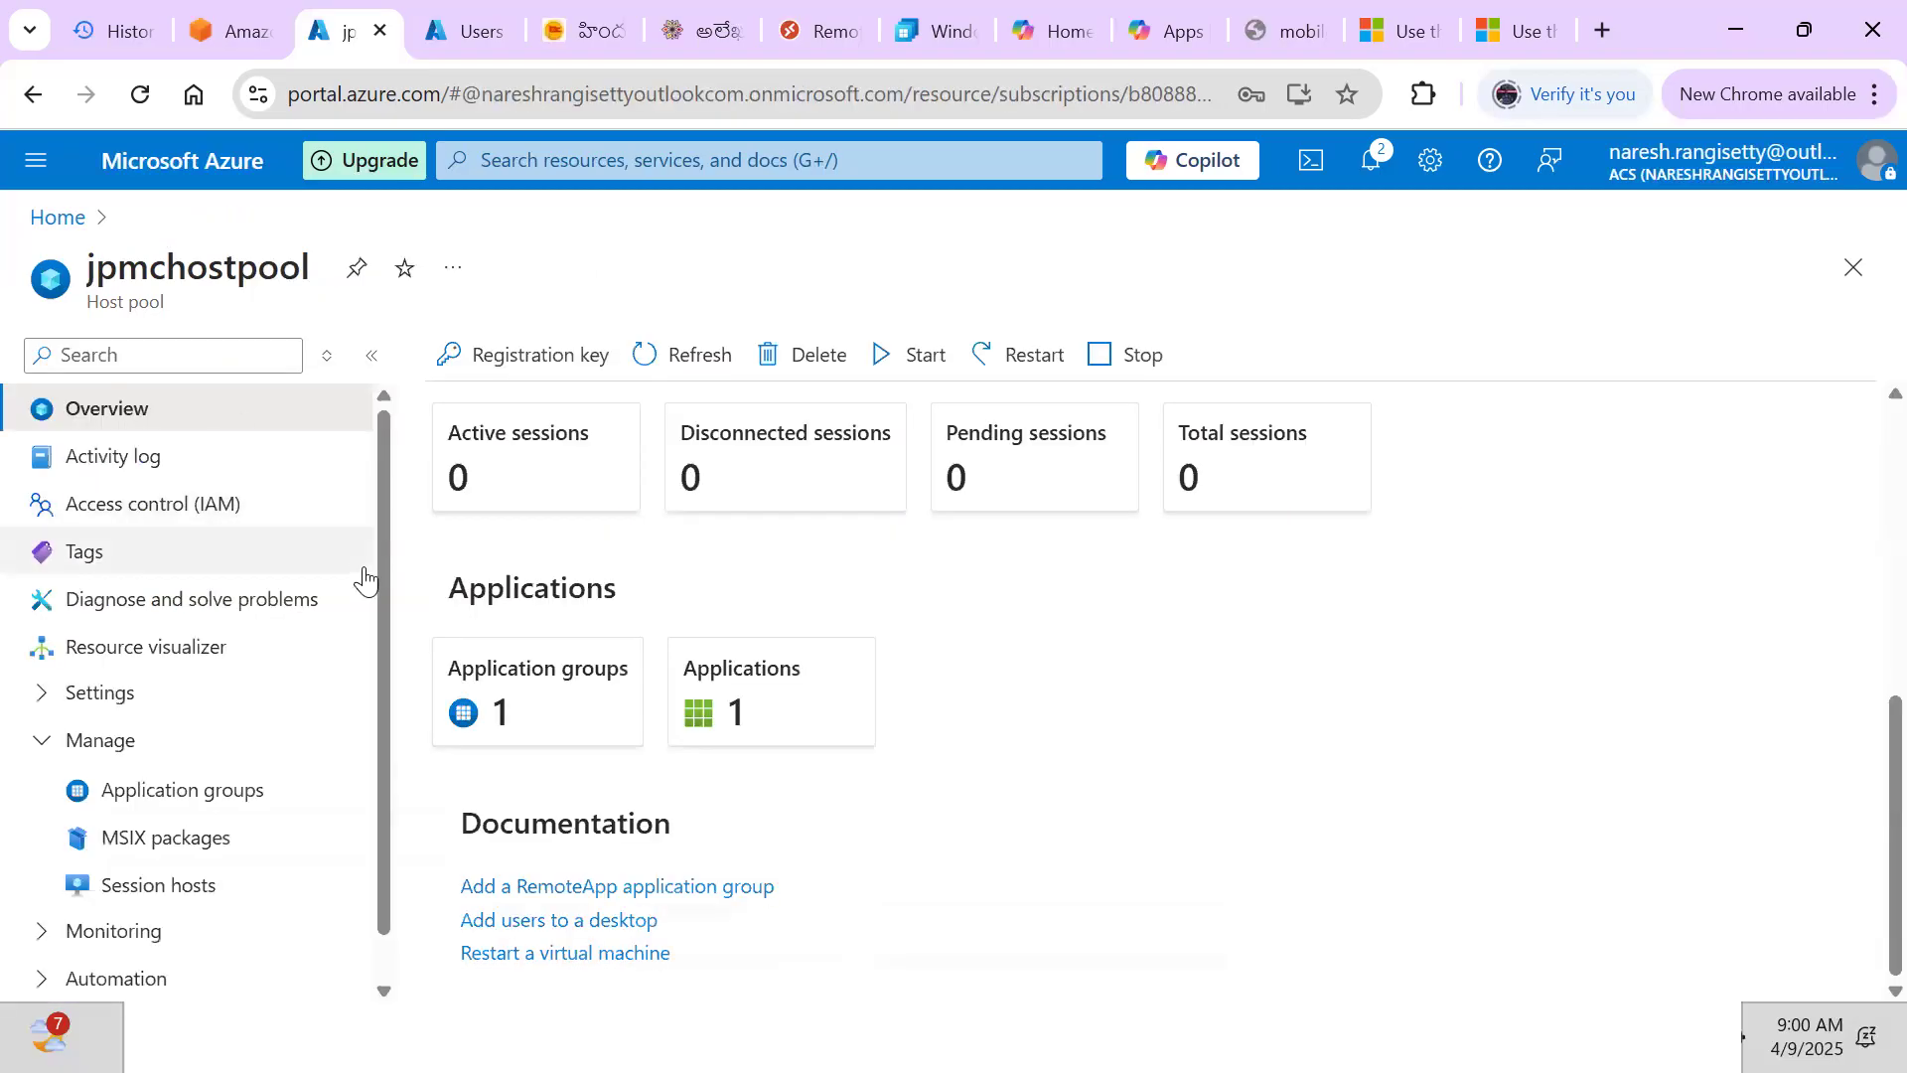
{"action": "left_click", "coordinate": [216, 802]}
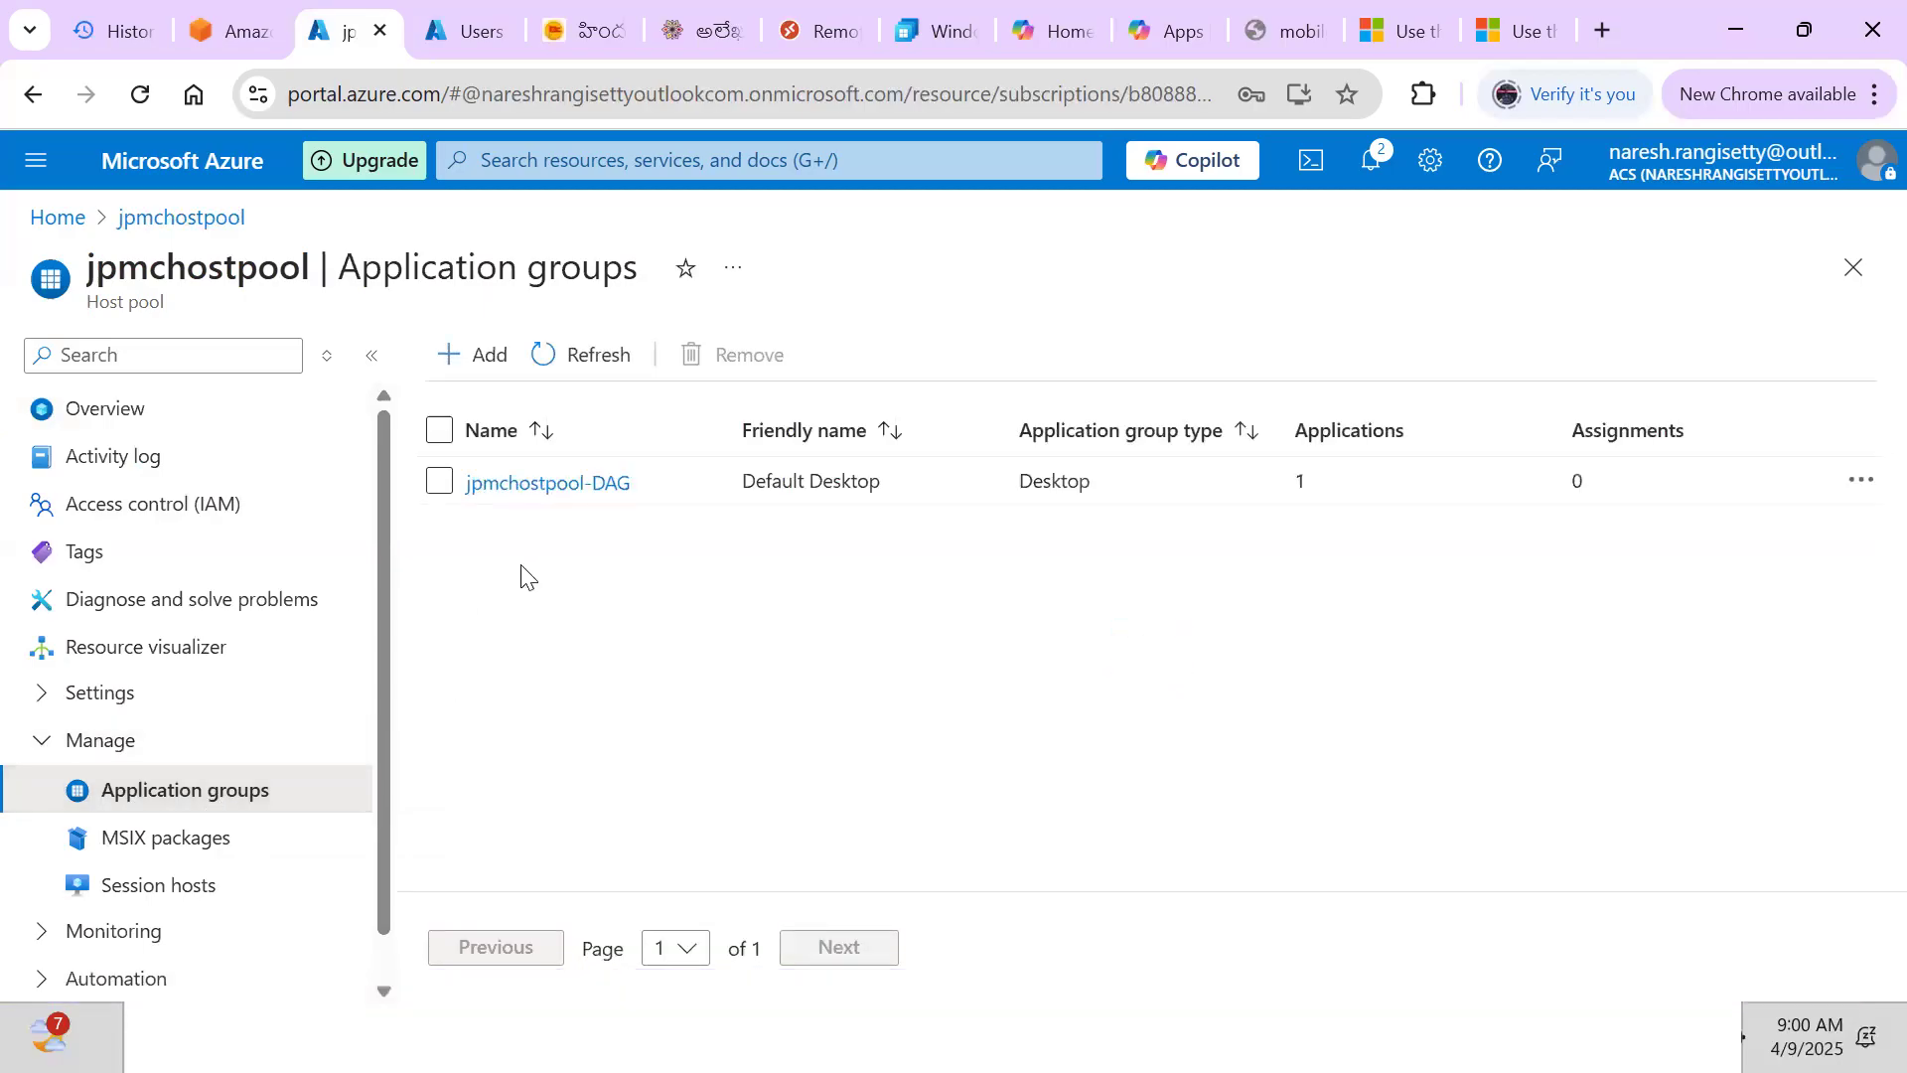
{"action": "left_click", "coordinate": [527, 495]}
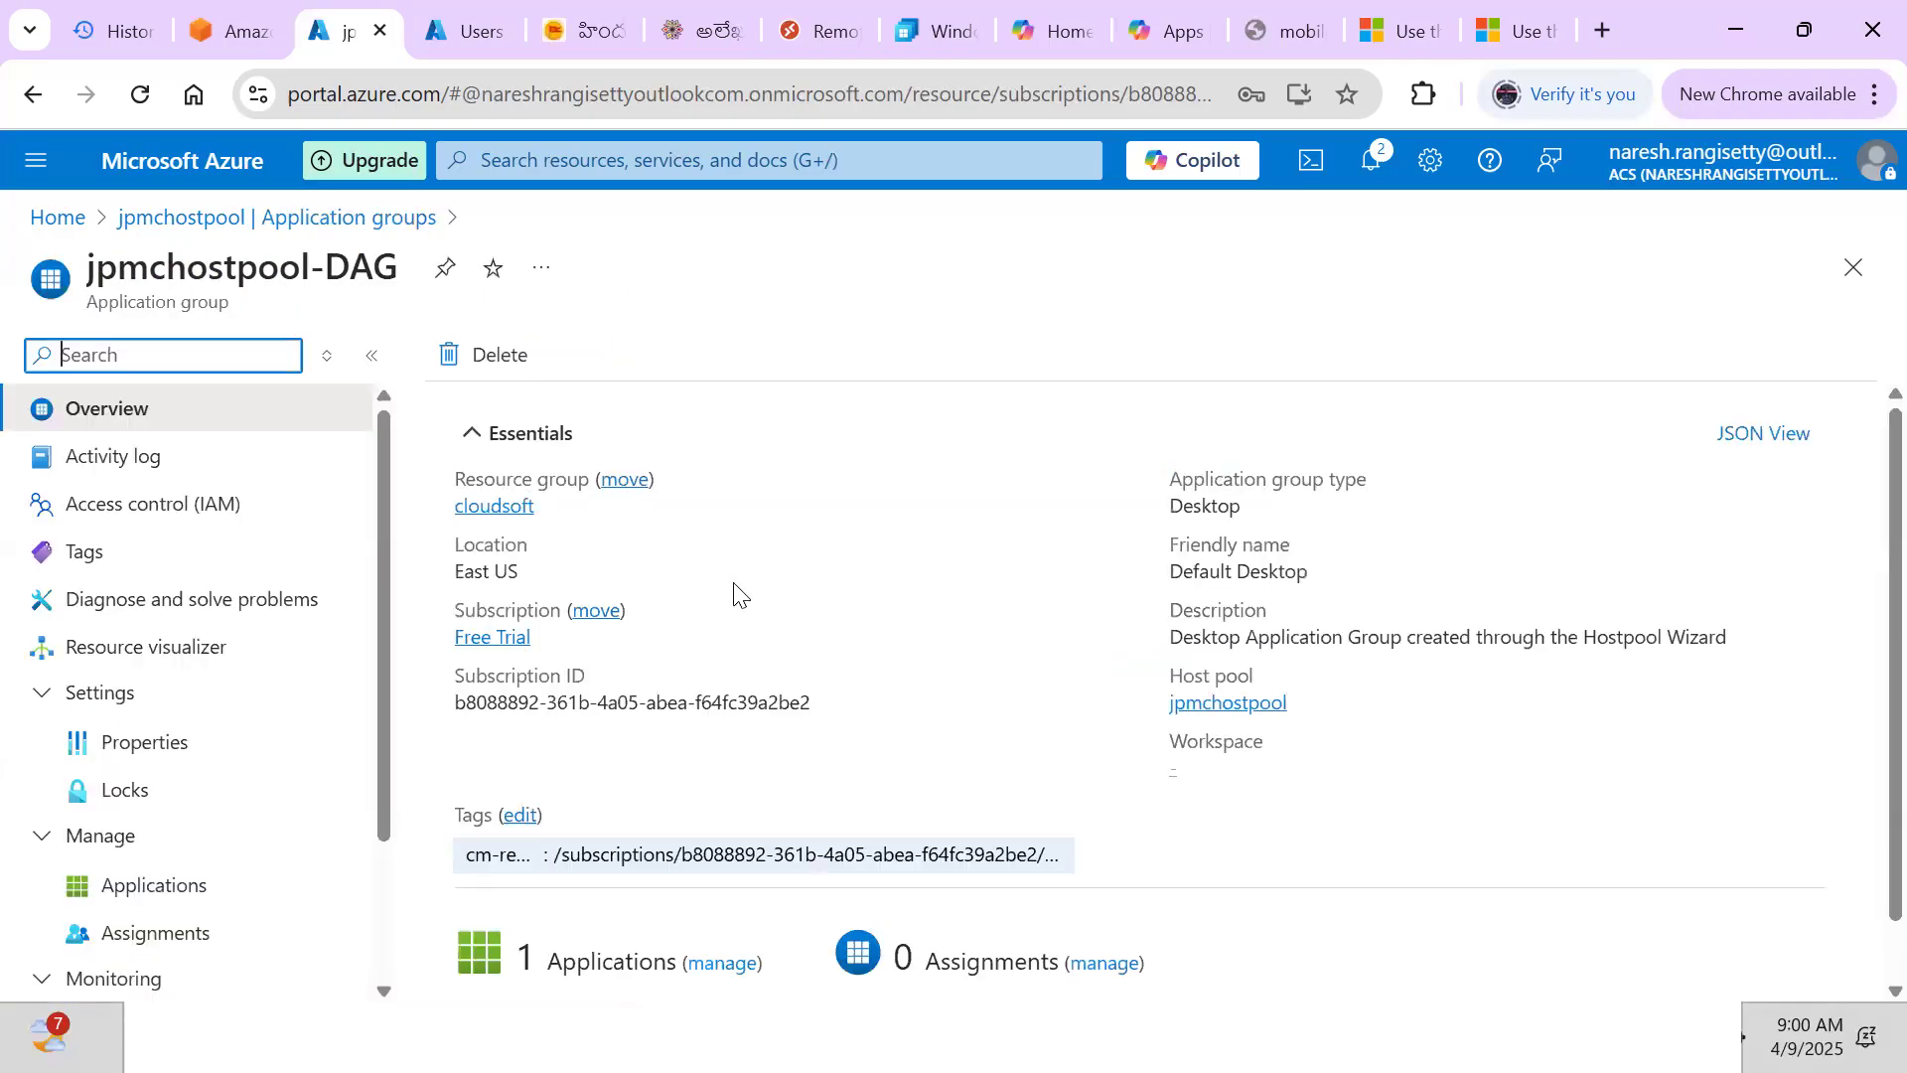
{"action": "scroll", "coordinate": [735, 593], "scroll_direction": "down", "scroll_amount": 1}
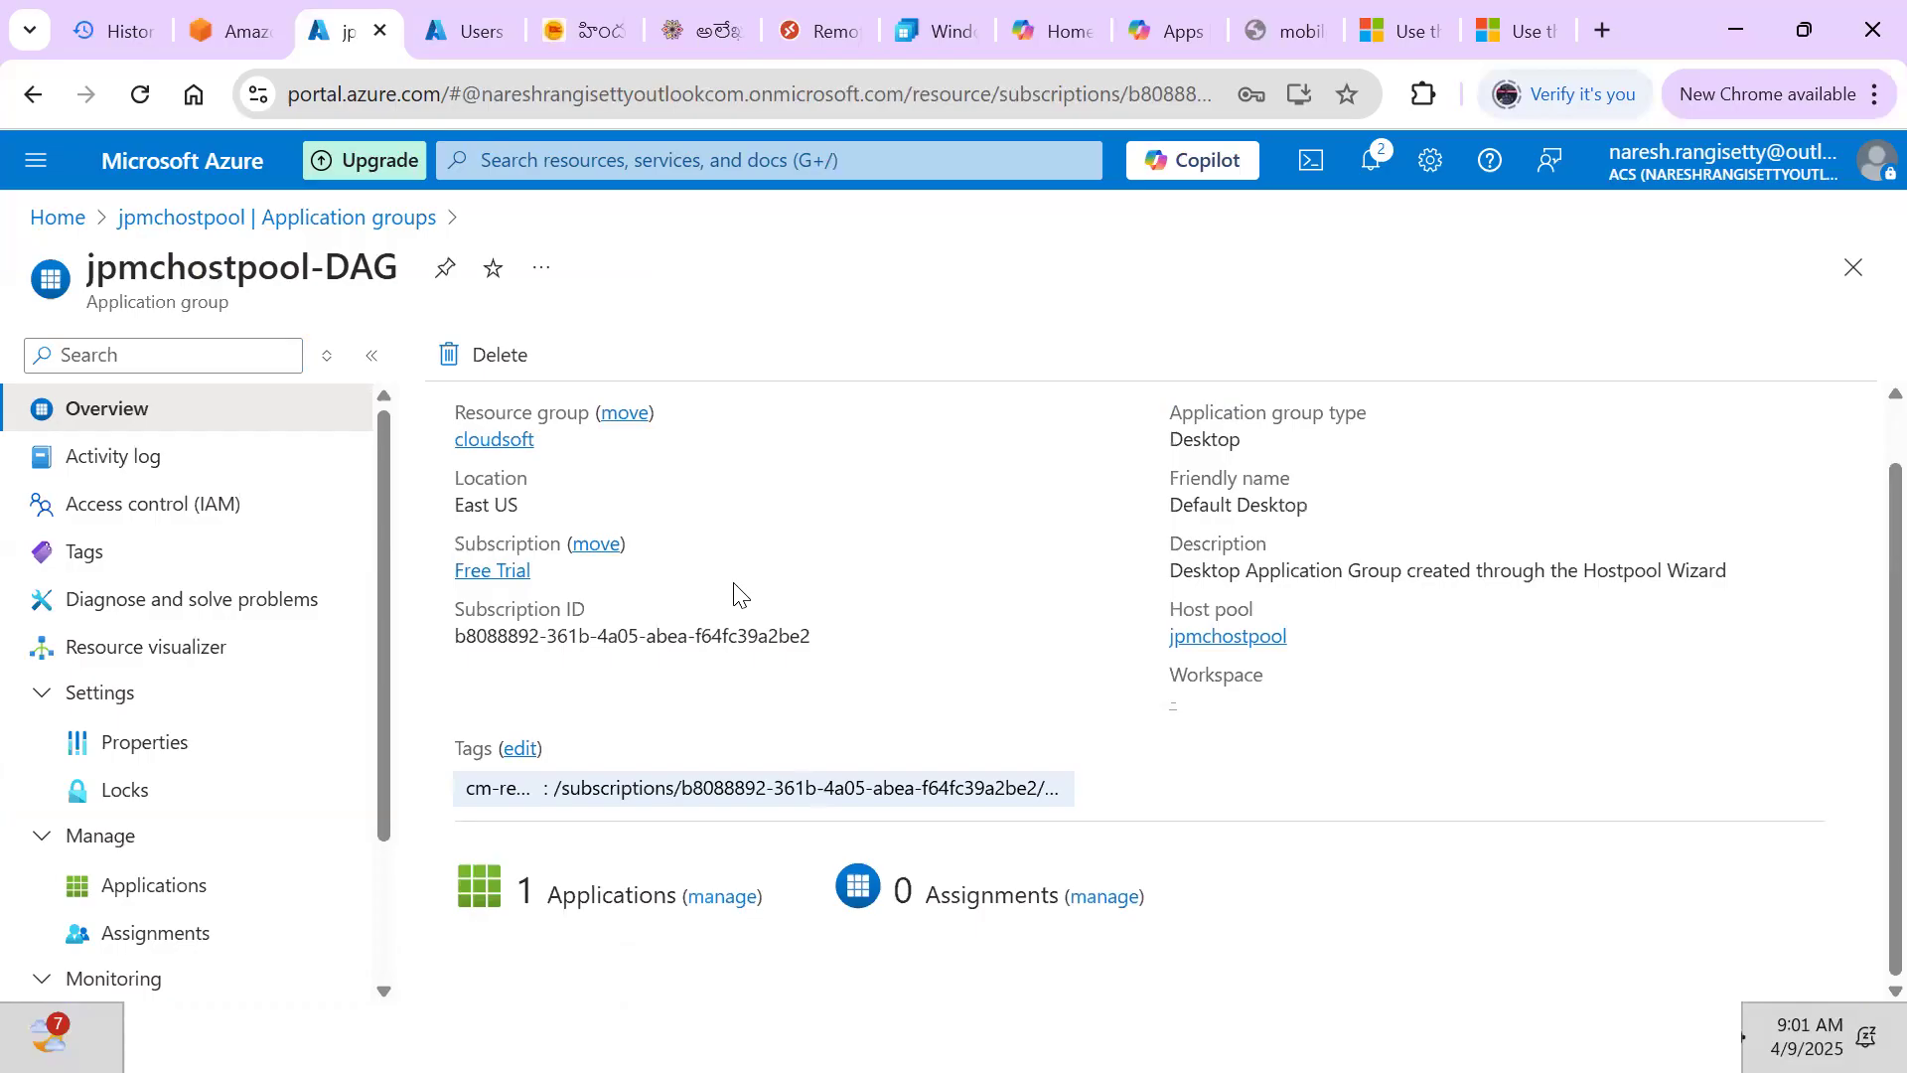
Add three users from the user picker to jpmchostpool-DAG's assignments
{"action": "left_click", "coordinate": [1101, 897]}
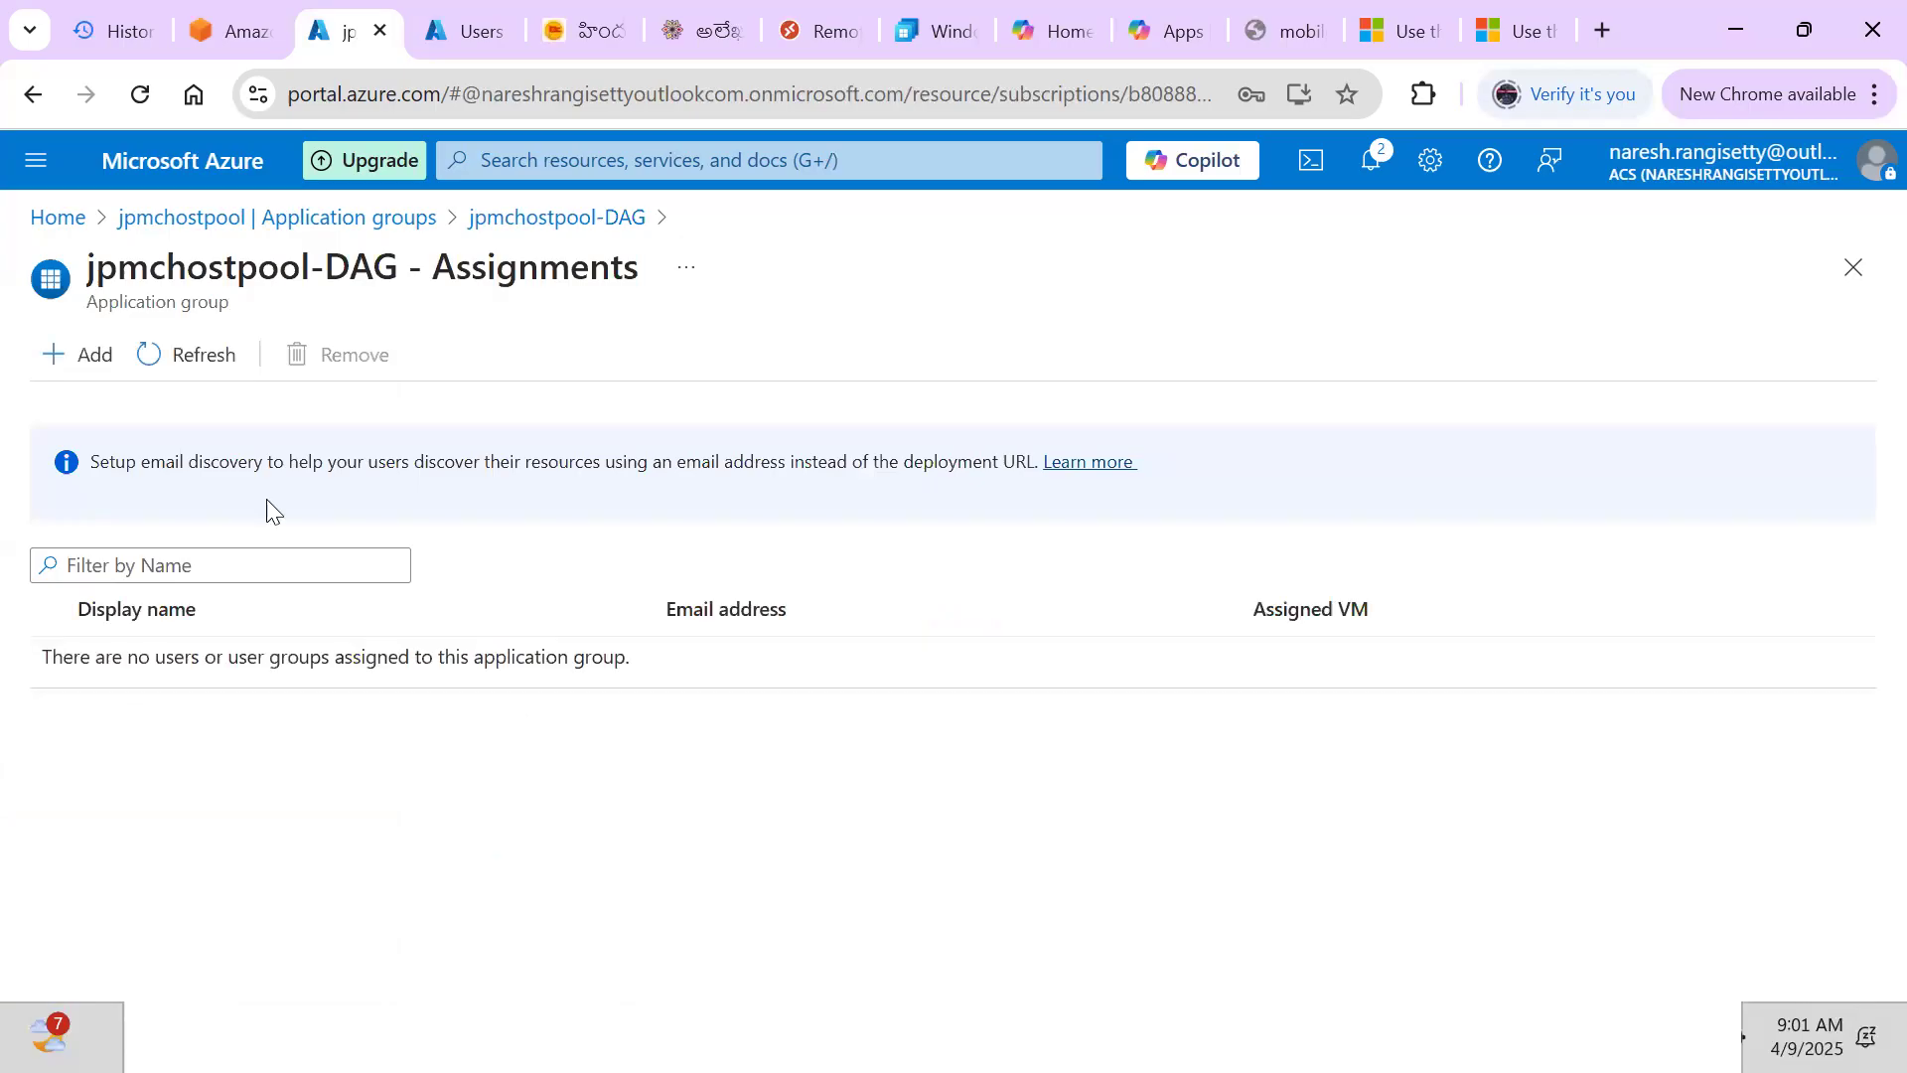
{"action": "left_click", "coordinate": [70, 361]}
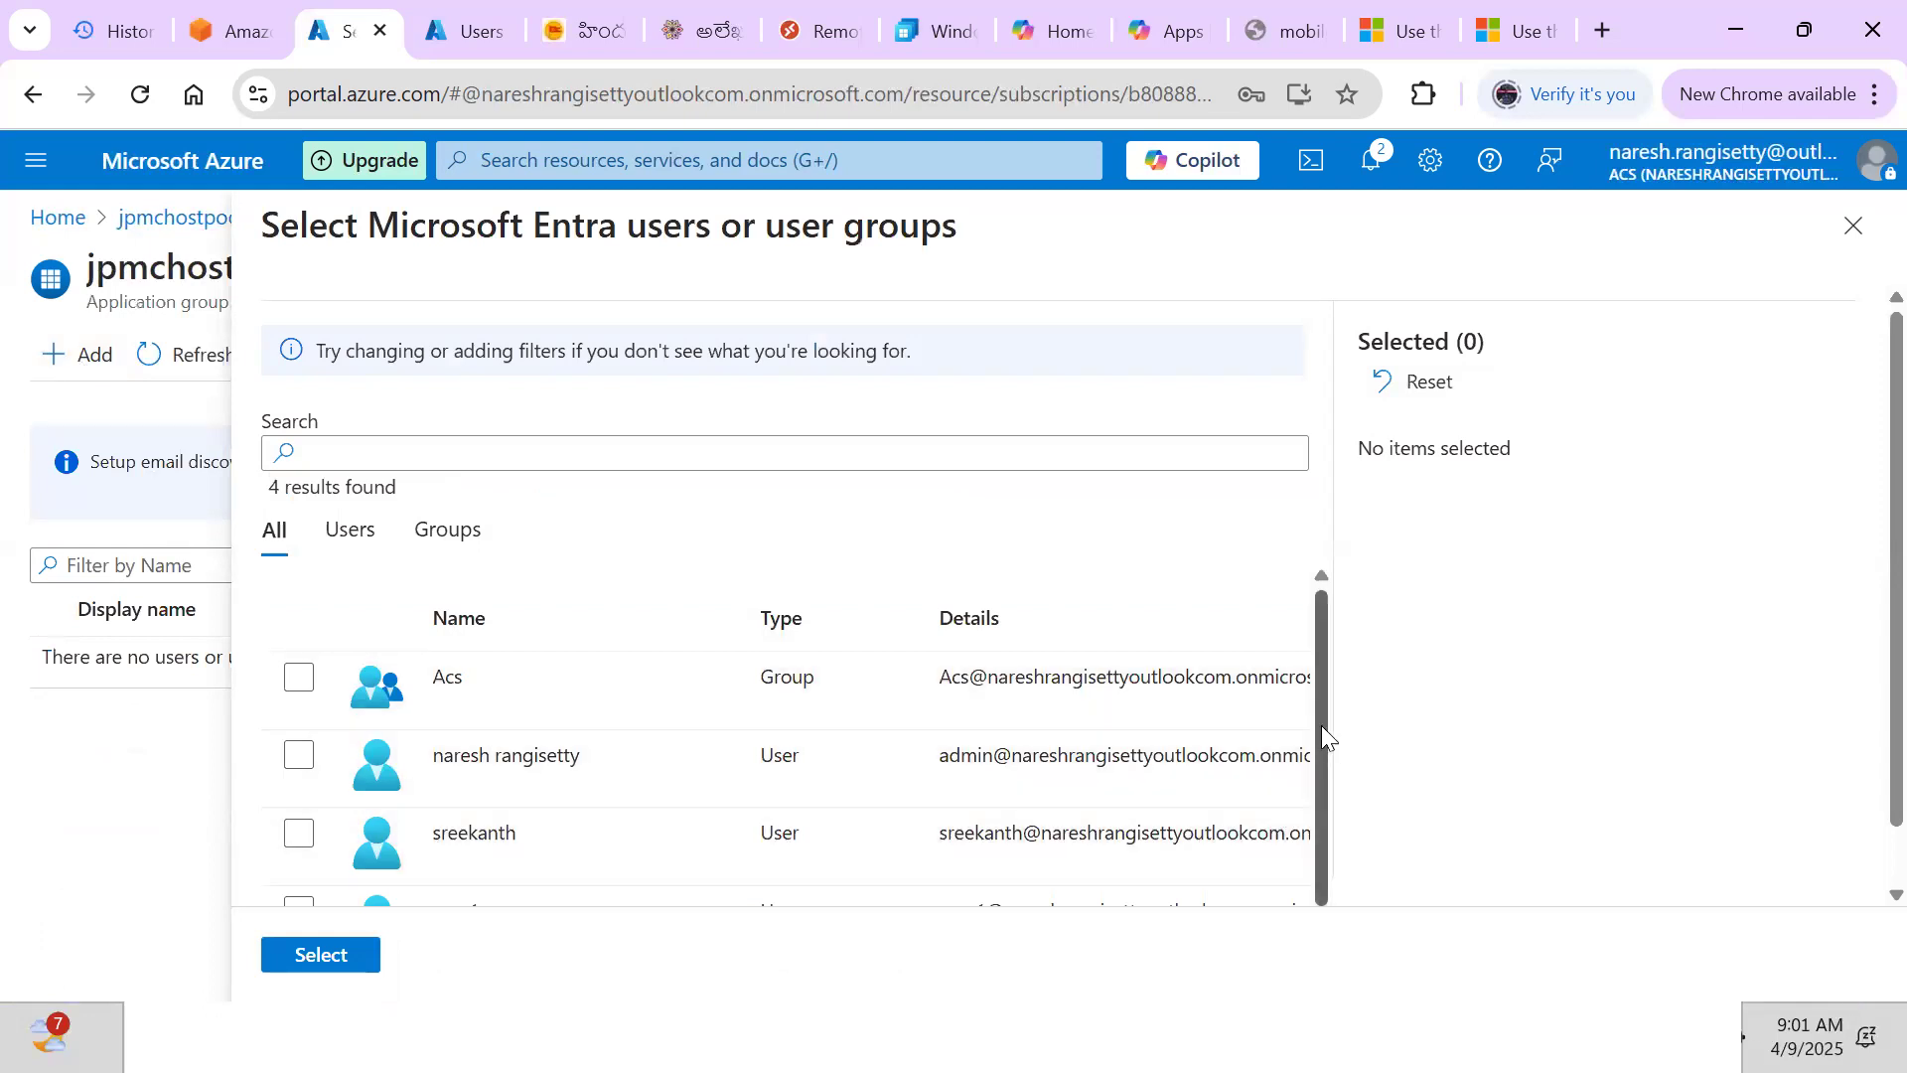
{"action": "left_click", "coordinate": [303, 842]}
{"action": "left_click", "coordinate": [298, 910]}
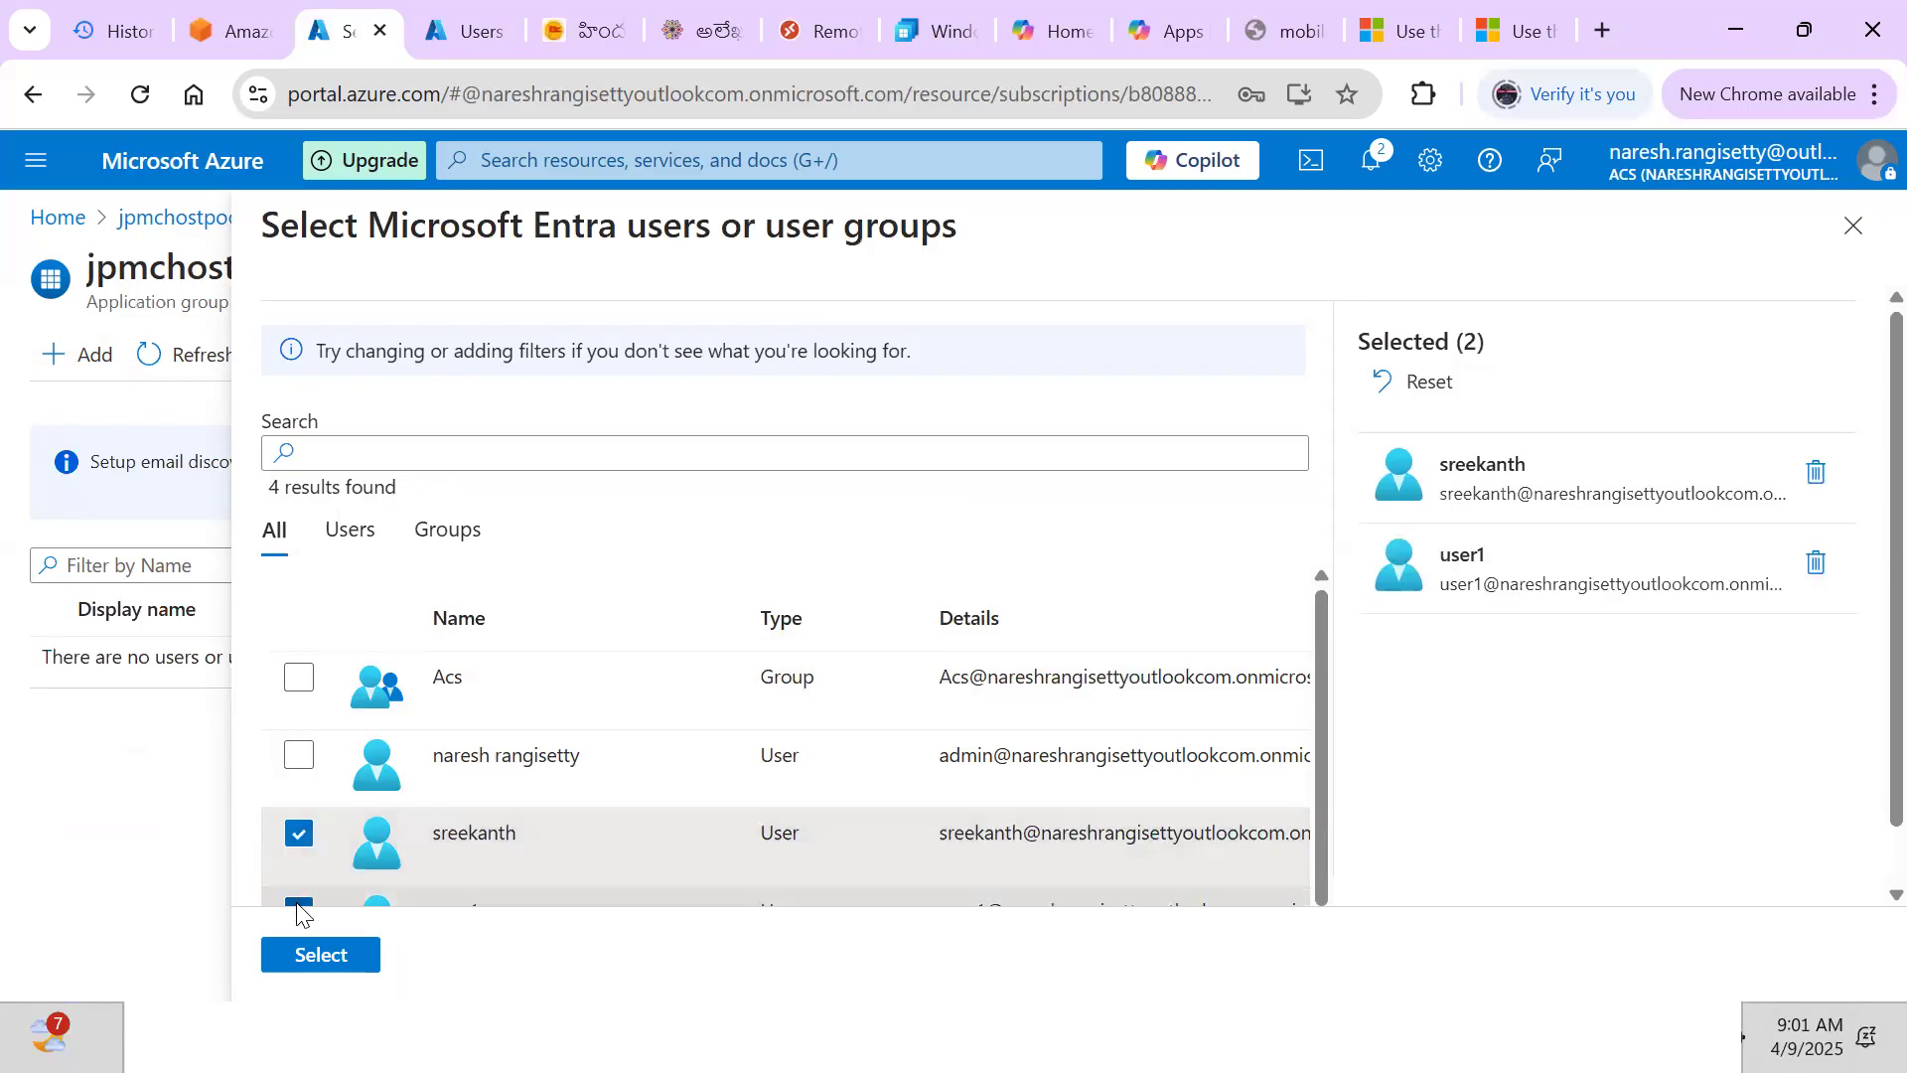
{"action": "left_click", "coordinate": [300, 760]}
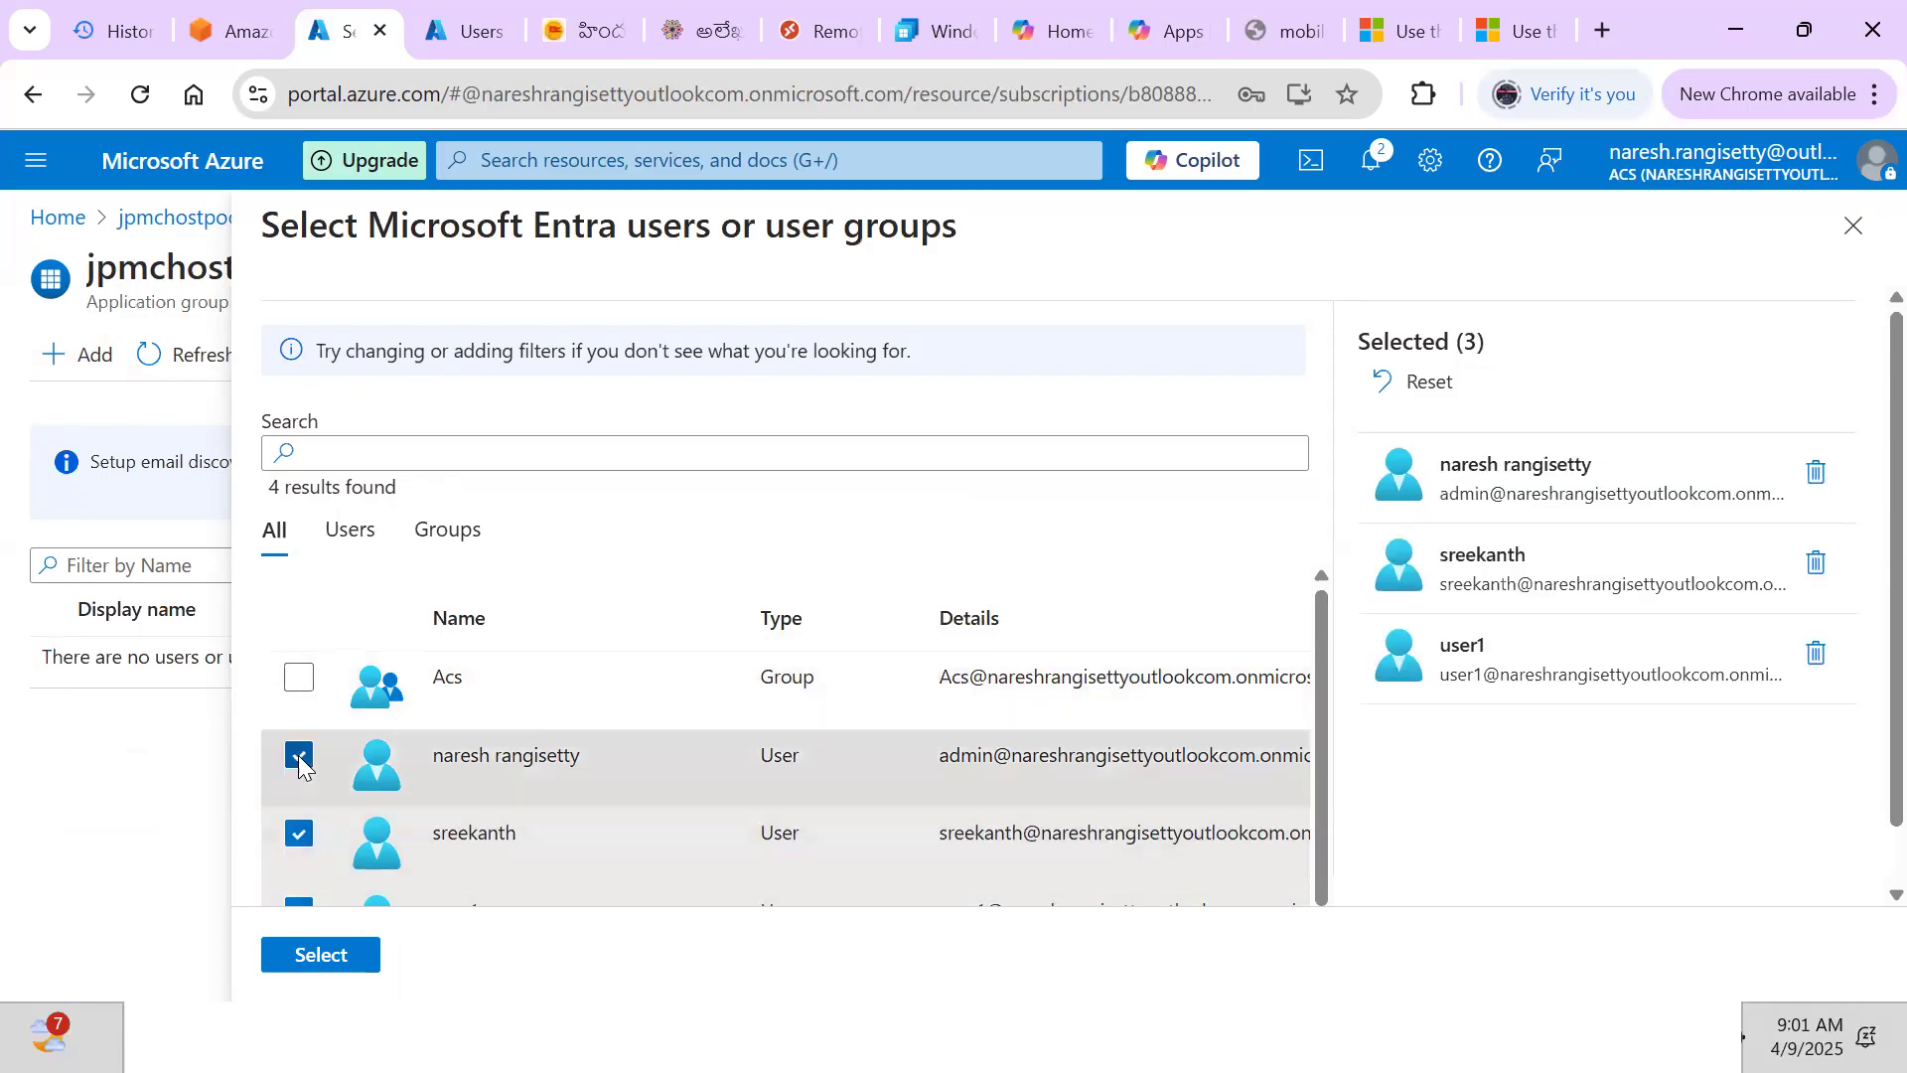
{"action": "left_click", "coordinate": [320, 959]}
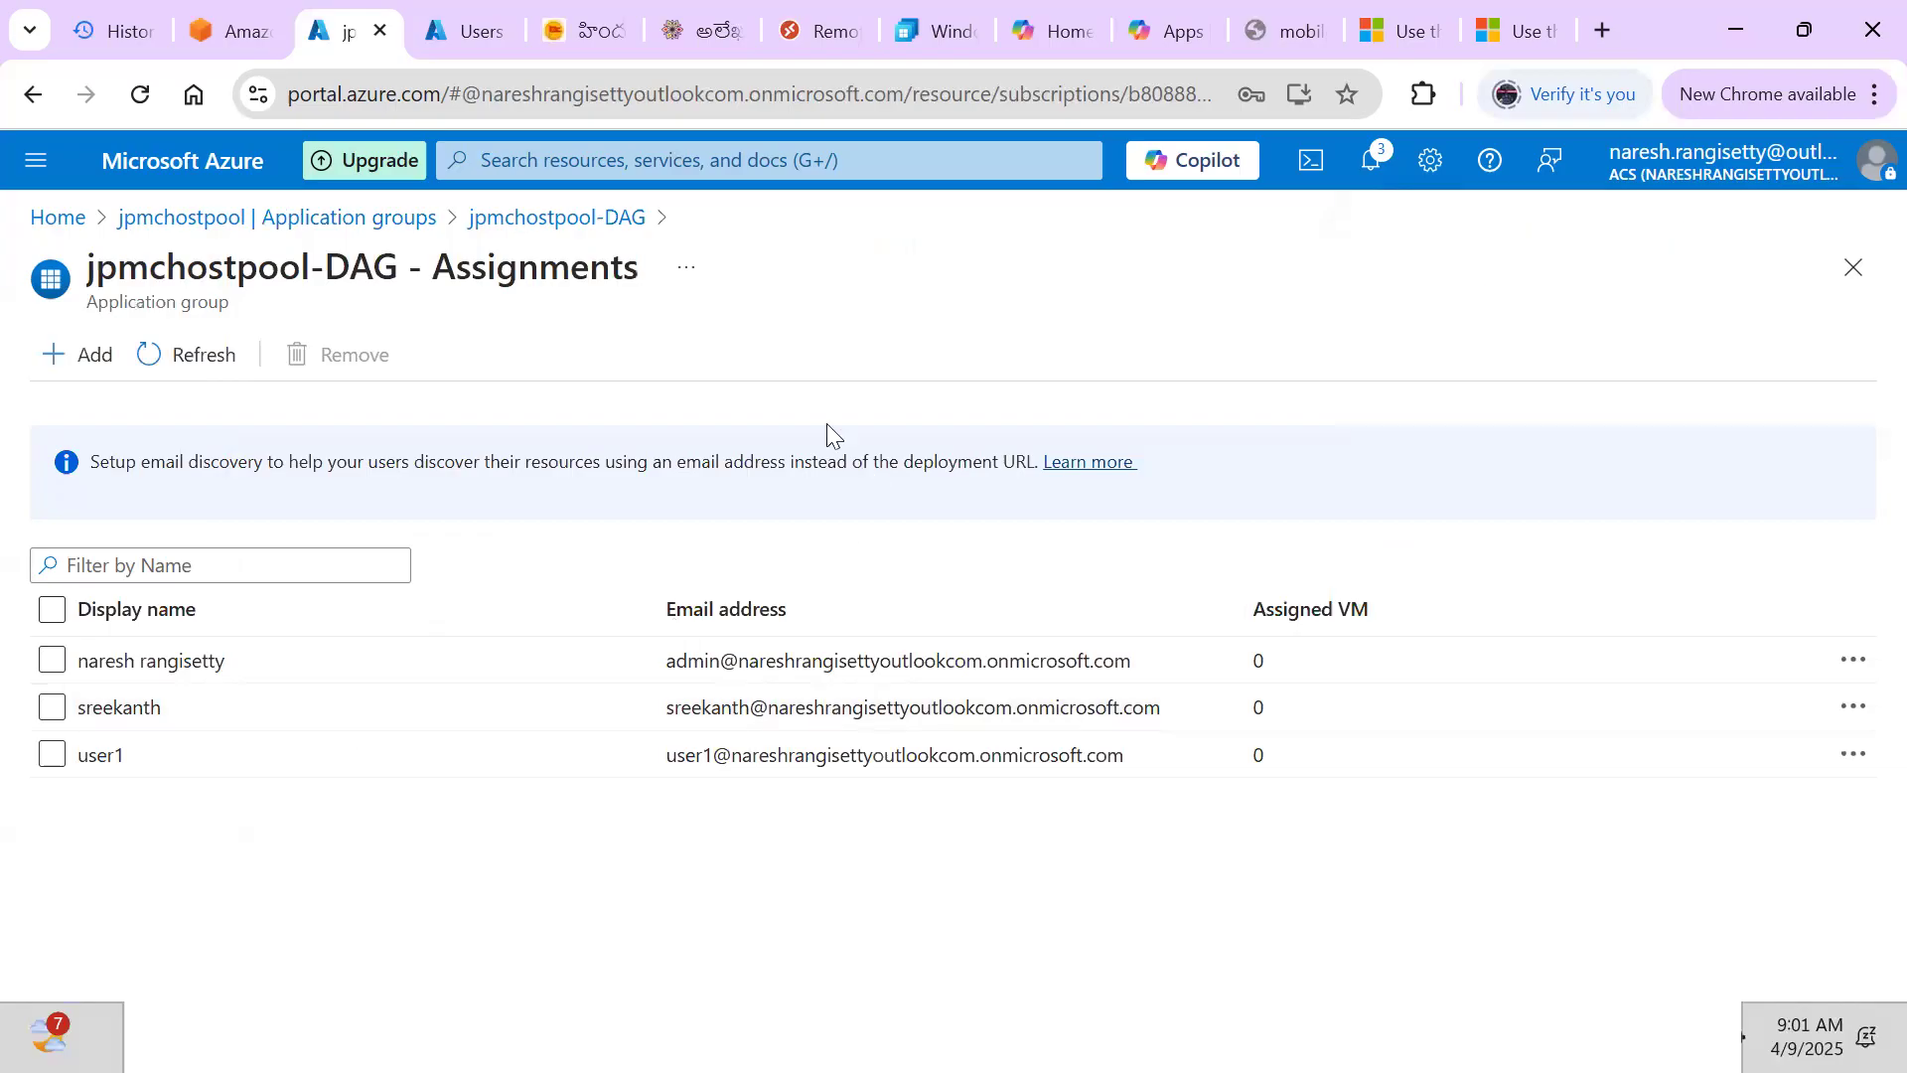
Refresh the jpmchostpool-DAG assignments, close the blade, and reopen Manage > Assignments showing three users
{"action": "left_click", "coordinate": [214, 355]}
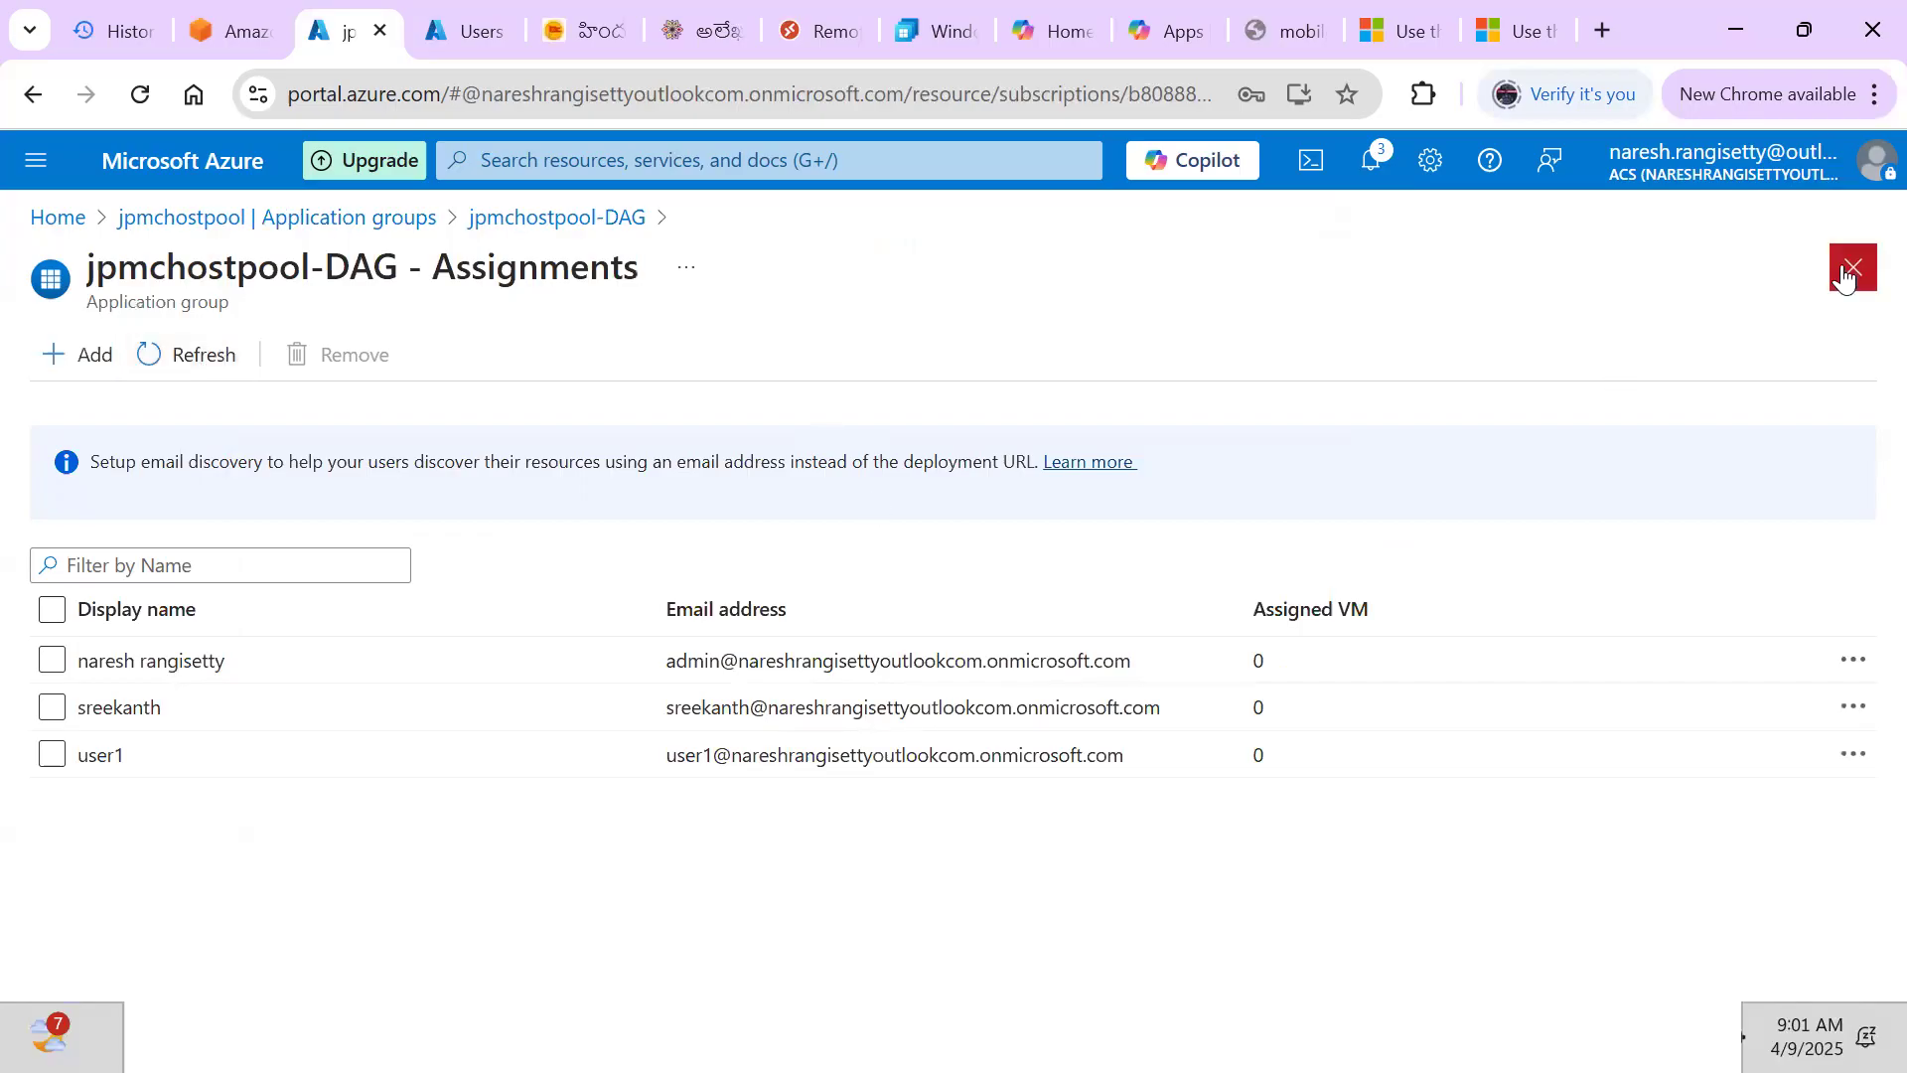
{"action": "left_click", "coordinate": [1850, 271]}
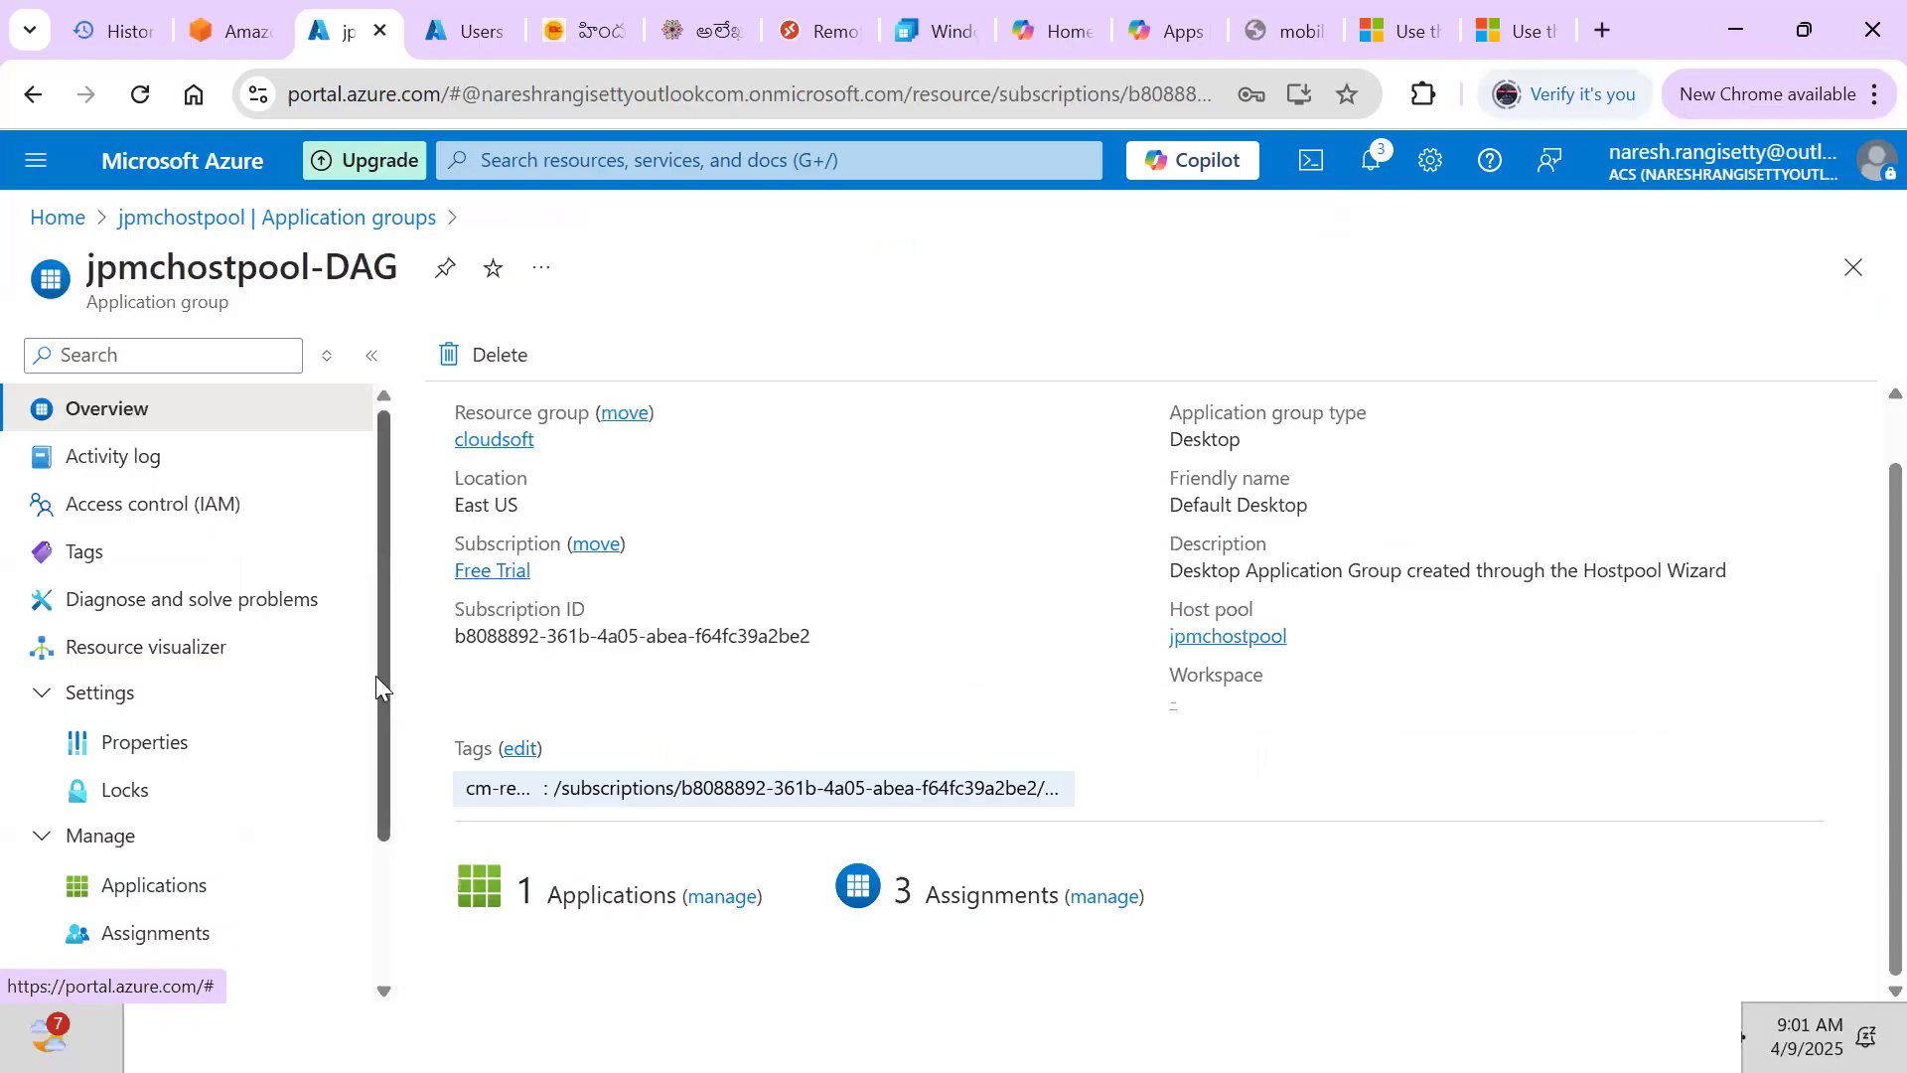
{"action": "scroll", "coordinate": [368, 775], "scroll_direction": "down", "scroll_amount": 2}
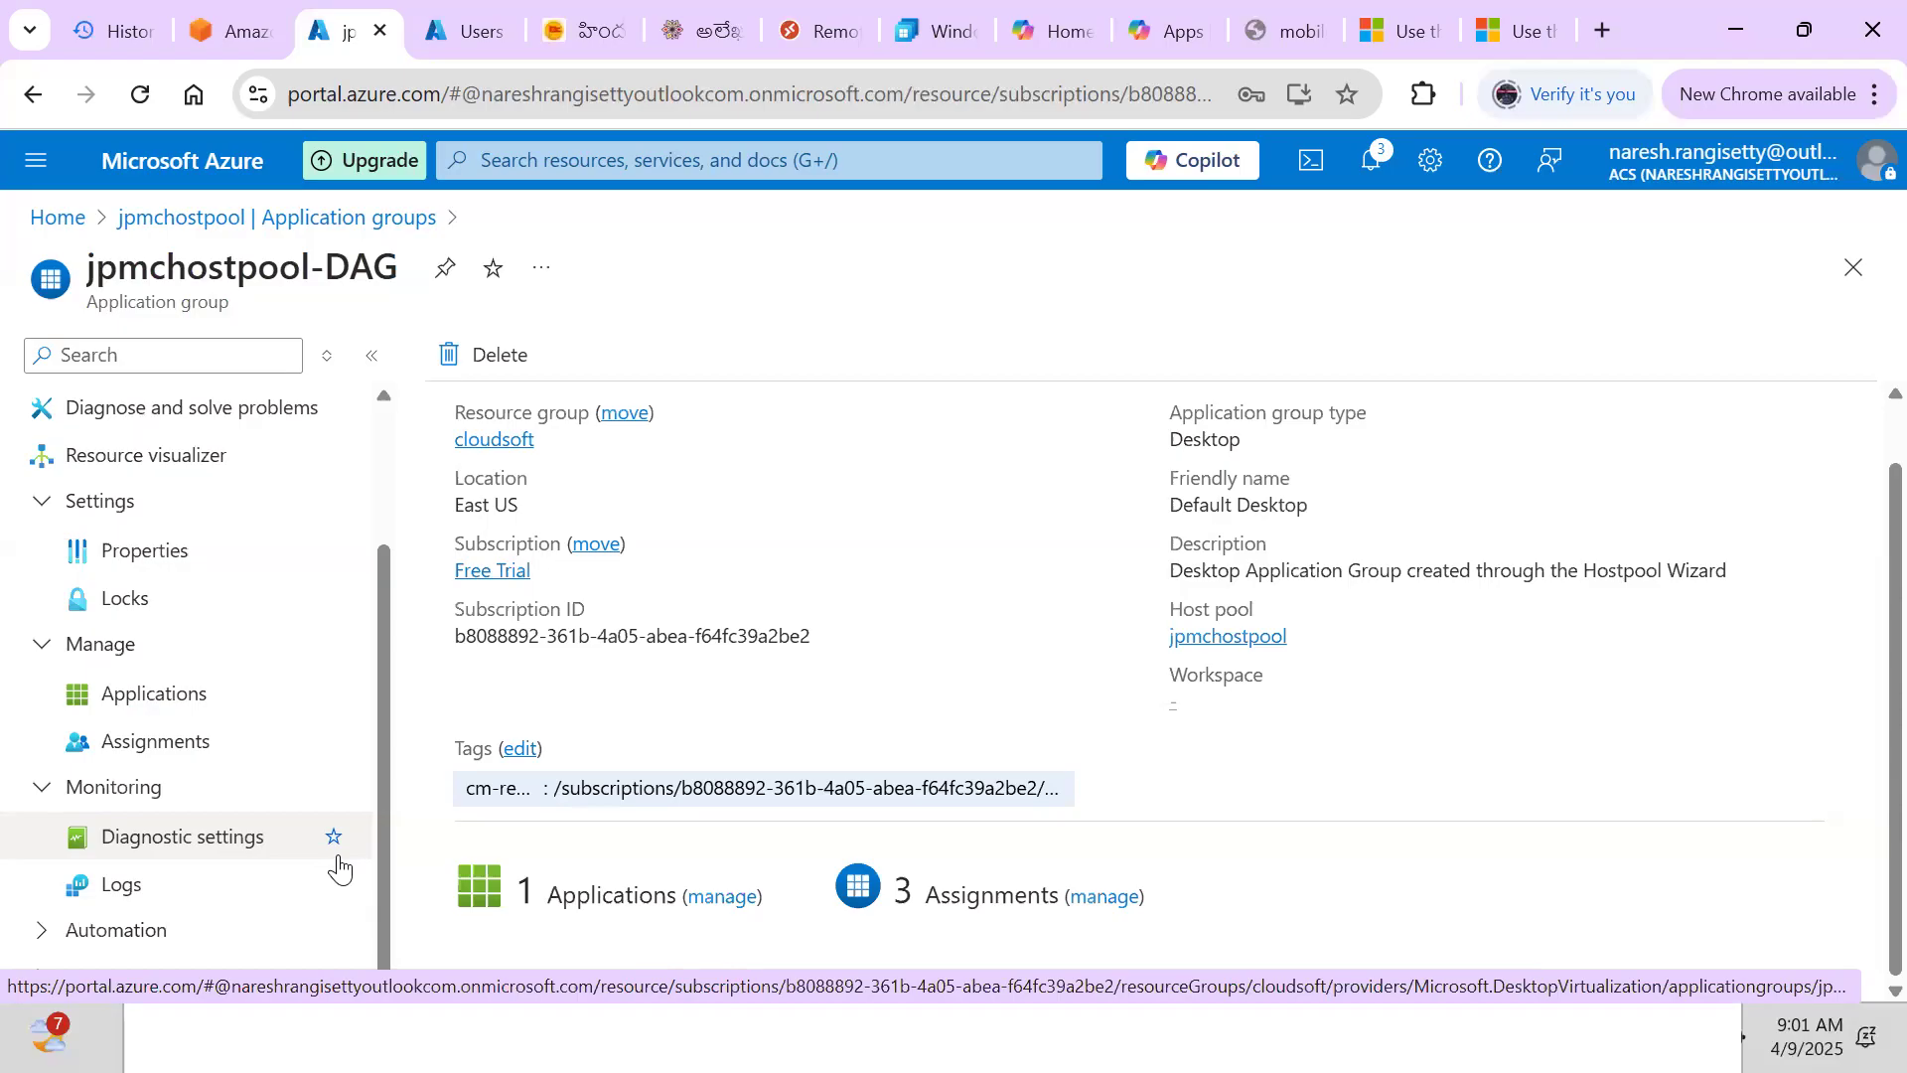
{"action": "left_click", "coordinate": [192, 763]}
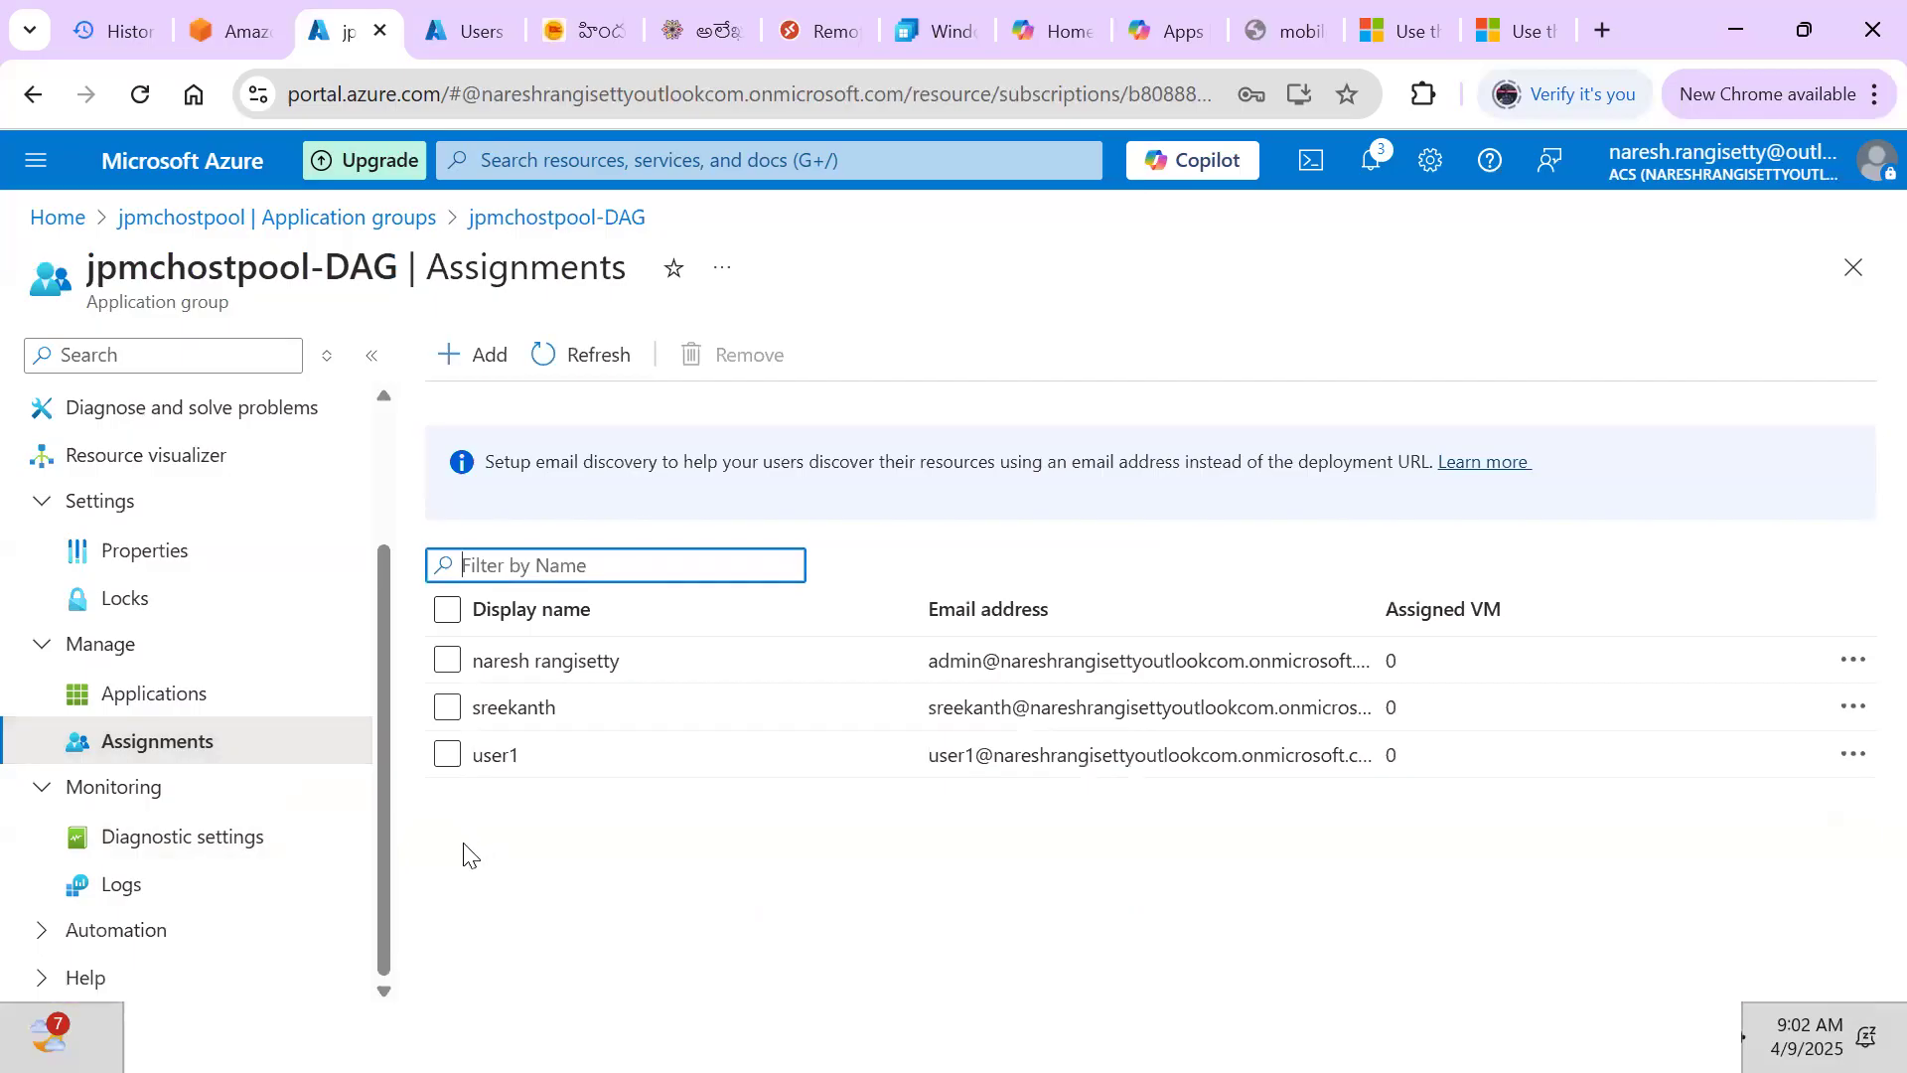
Search 'remo' in the Start menu and launch the Remote Desktop app
{"action": "key", "text": "super+r"}
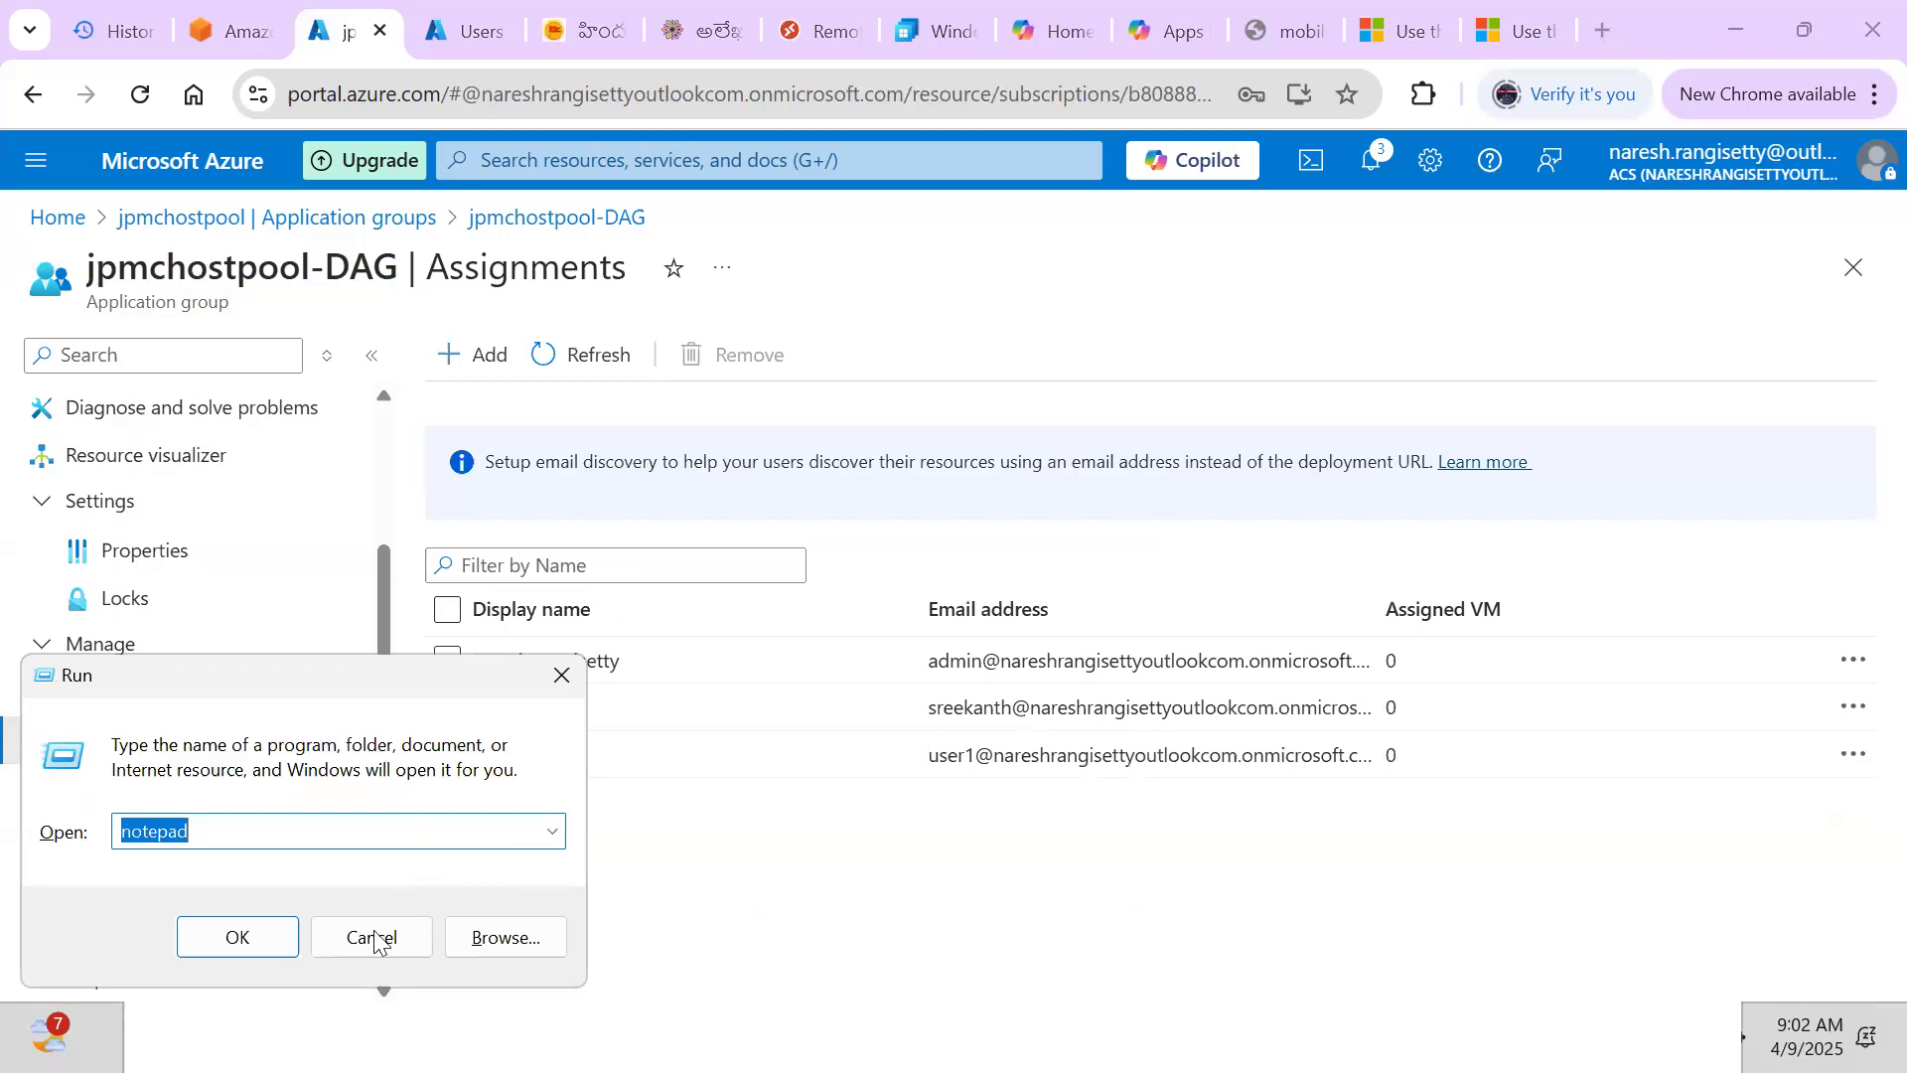
{"action": "key", "text": "super"}
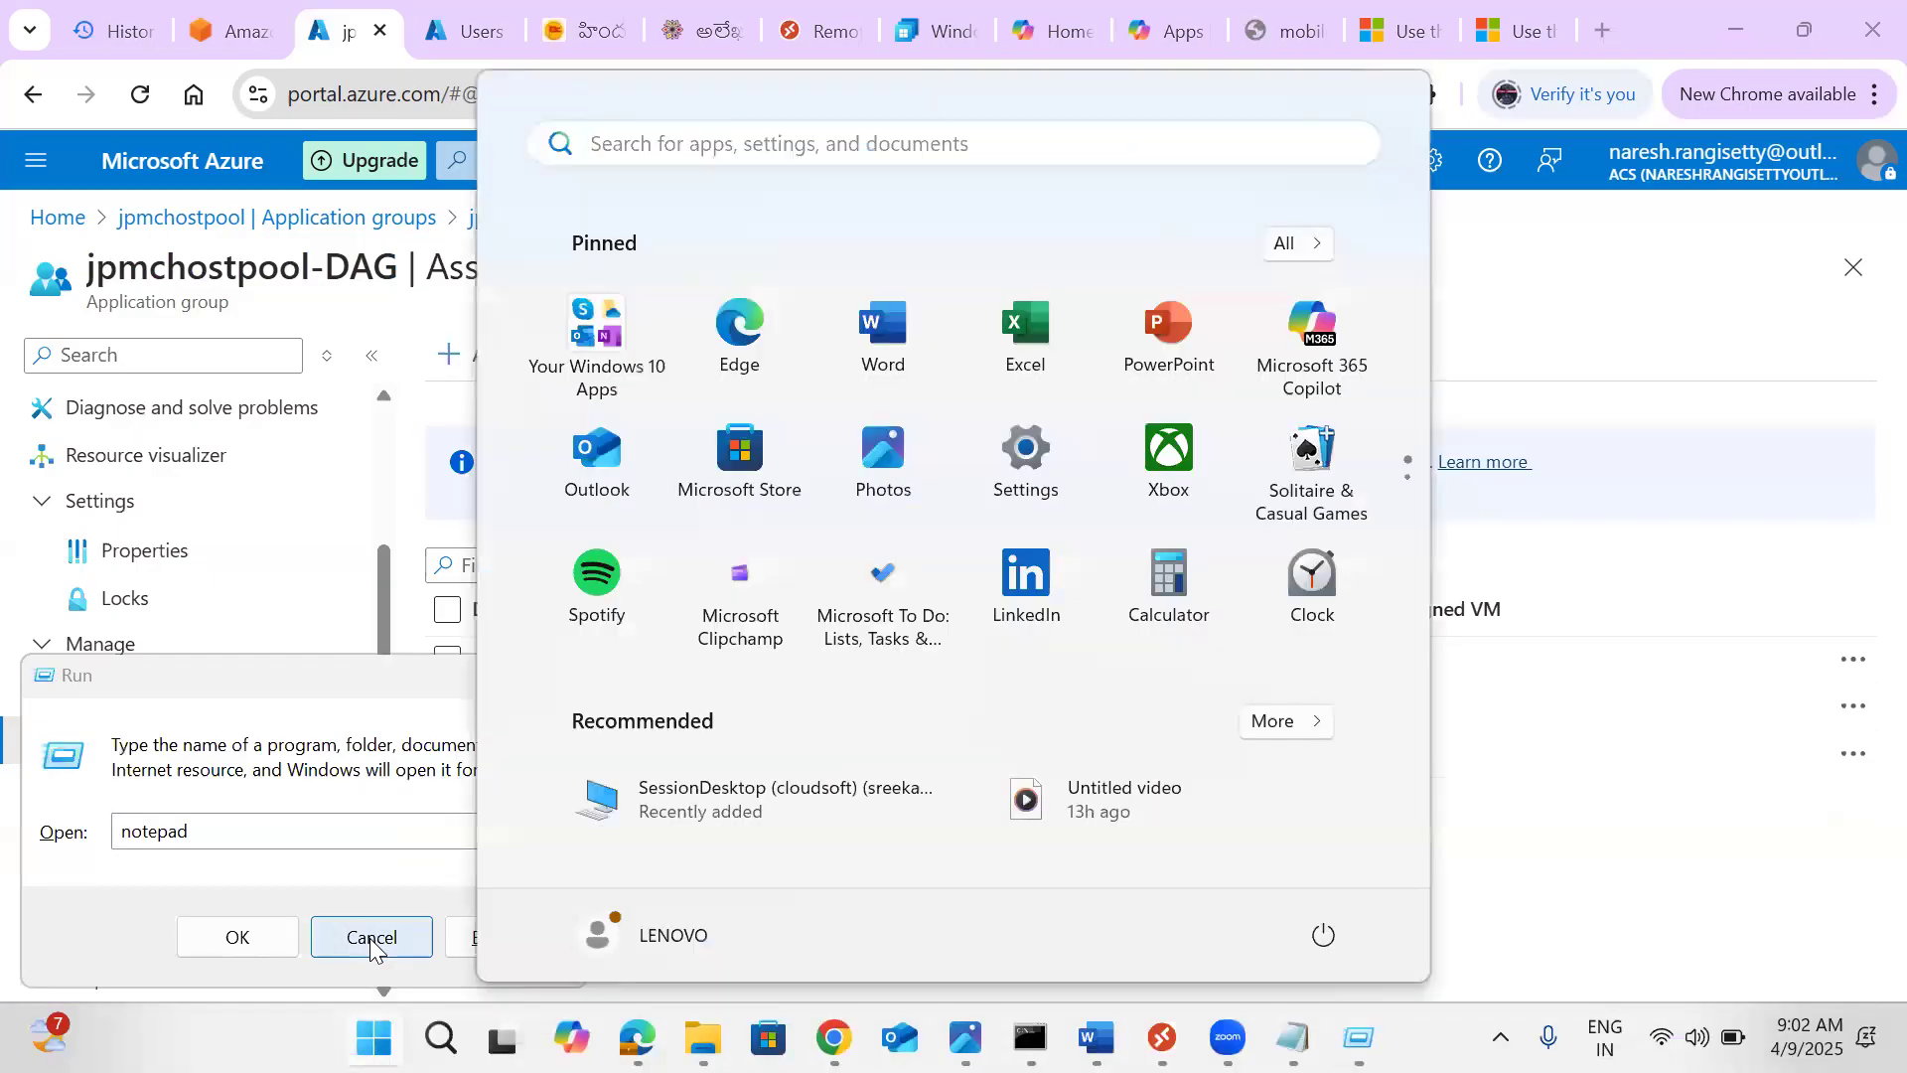
{"action": "type", "text": "rem"}
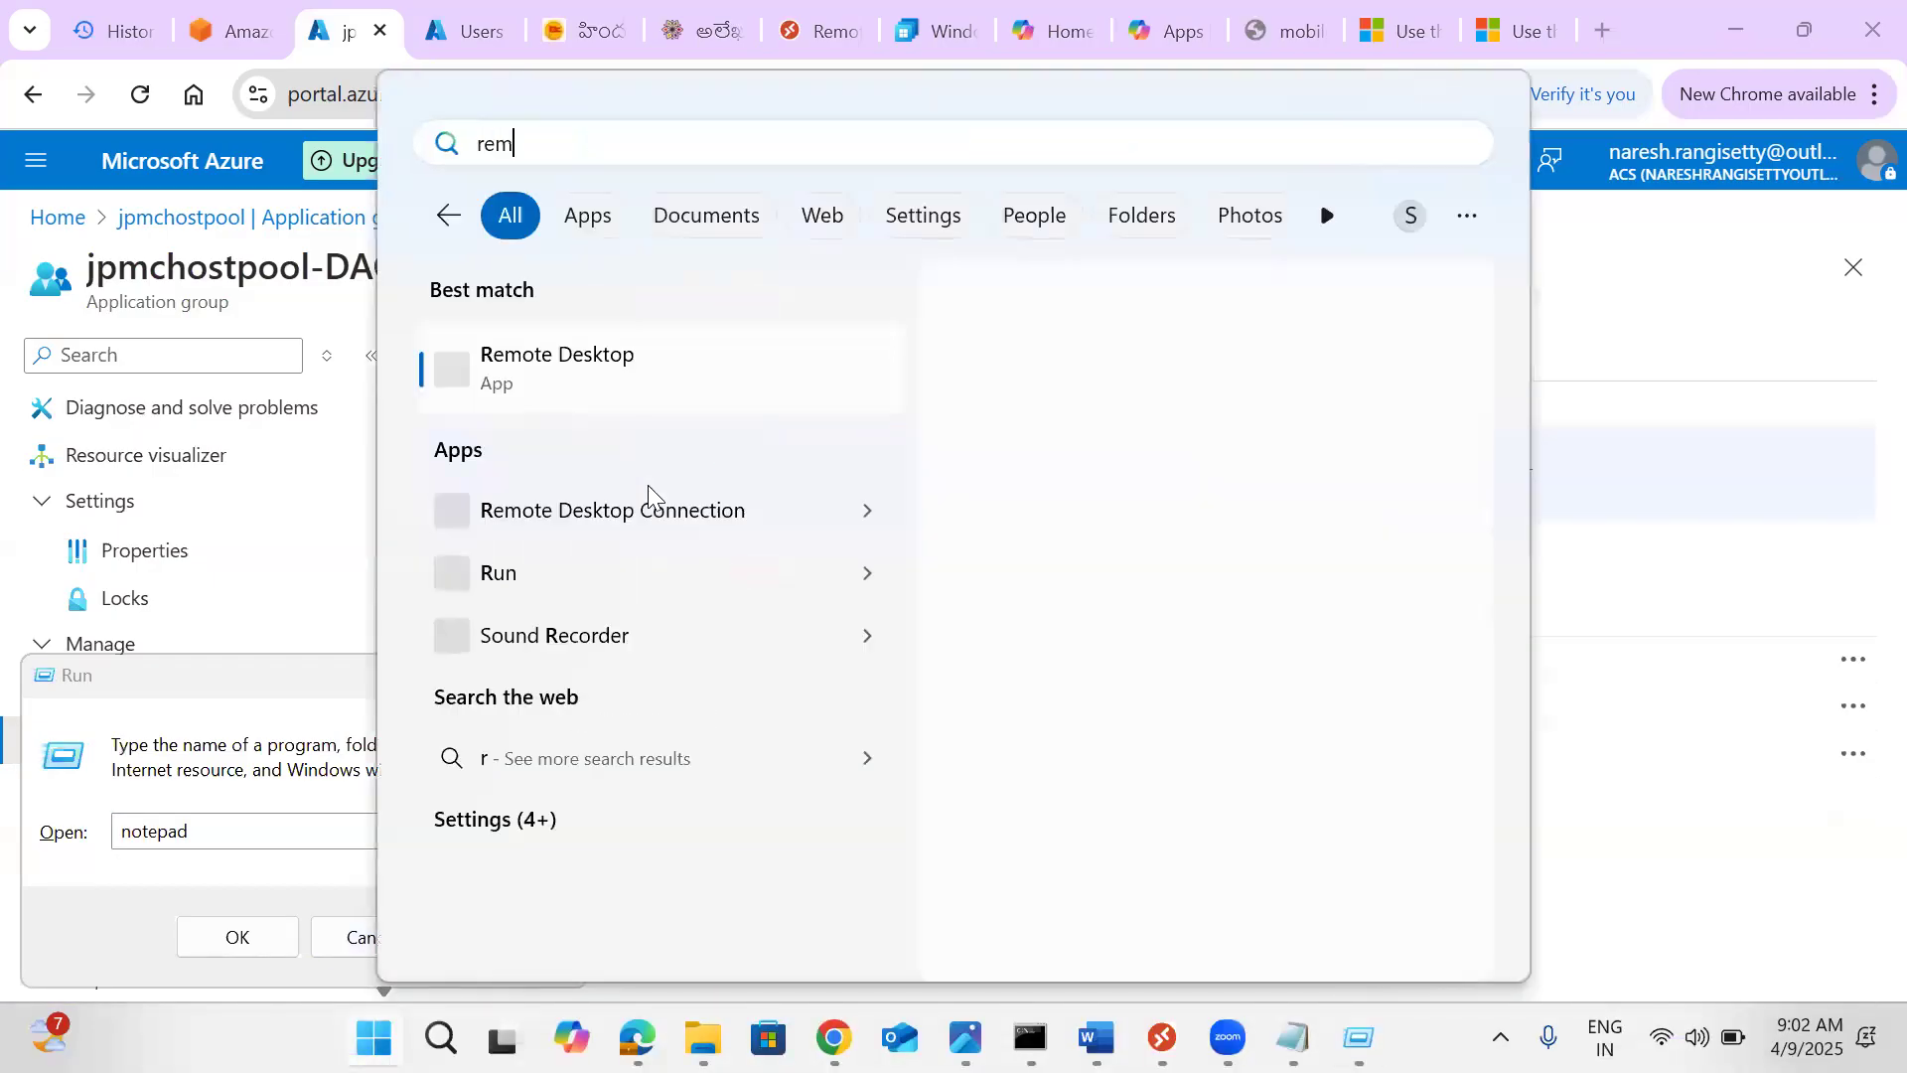
{"action": "type", "text": "o"}
{"action": "left_click", "coordinate": [539, 364]}
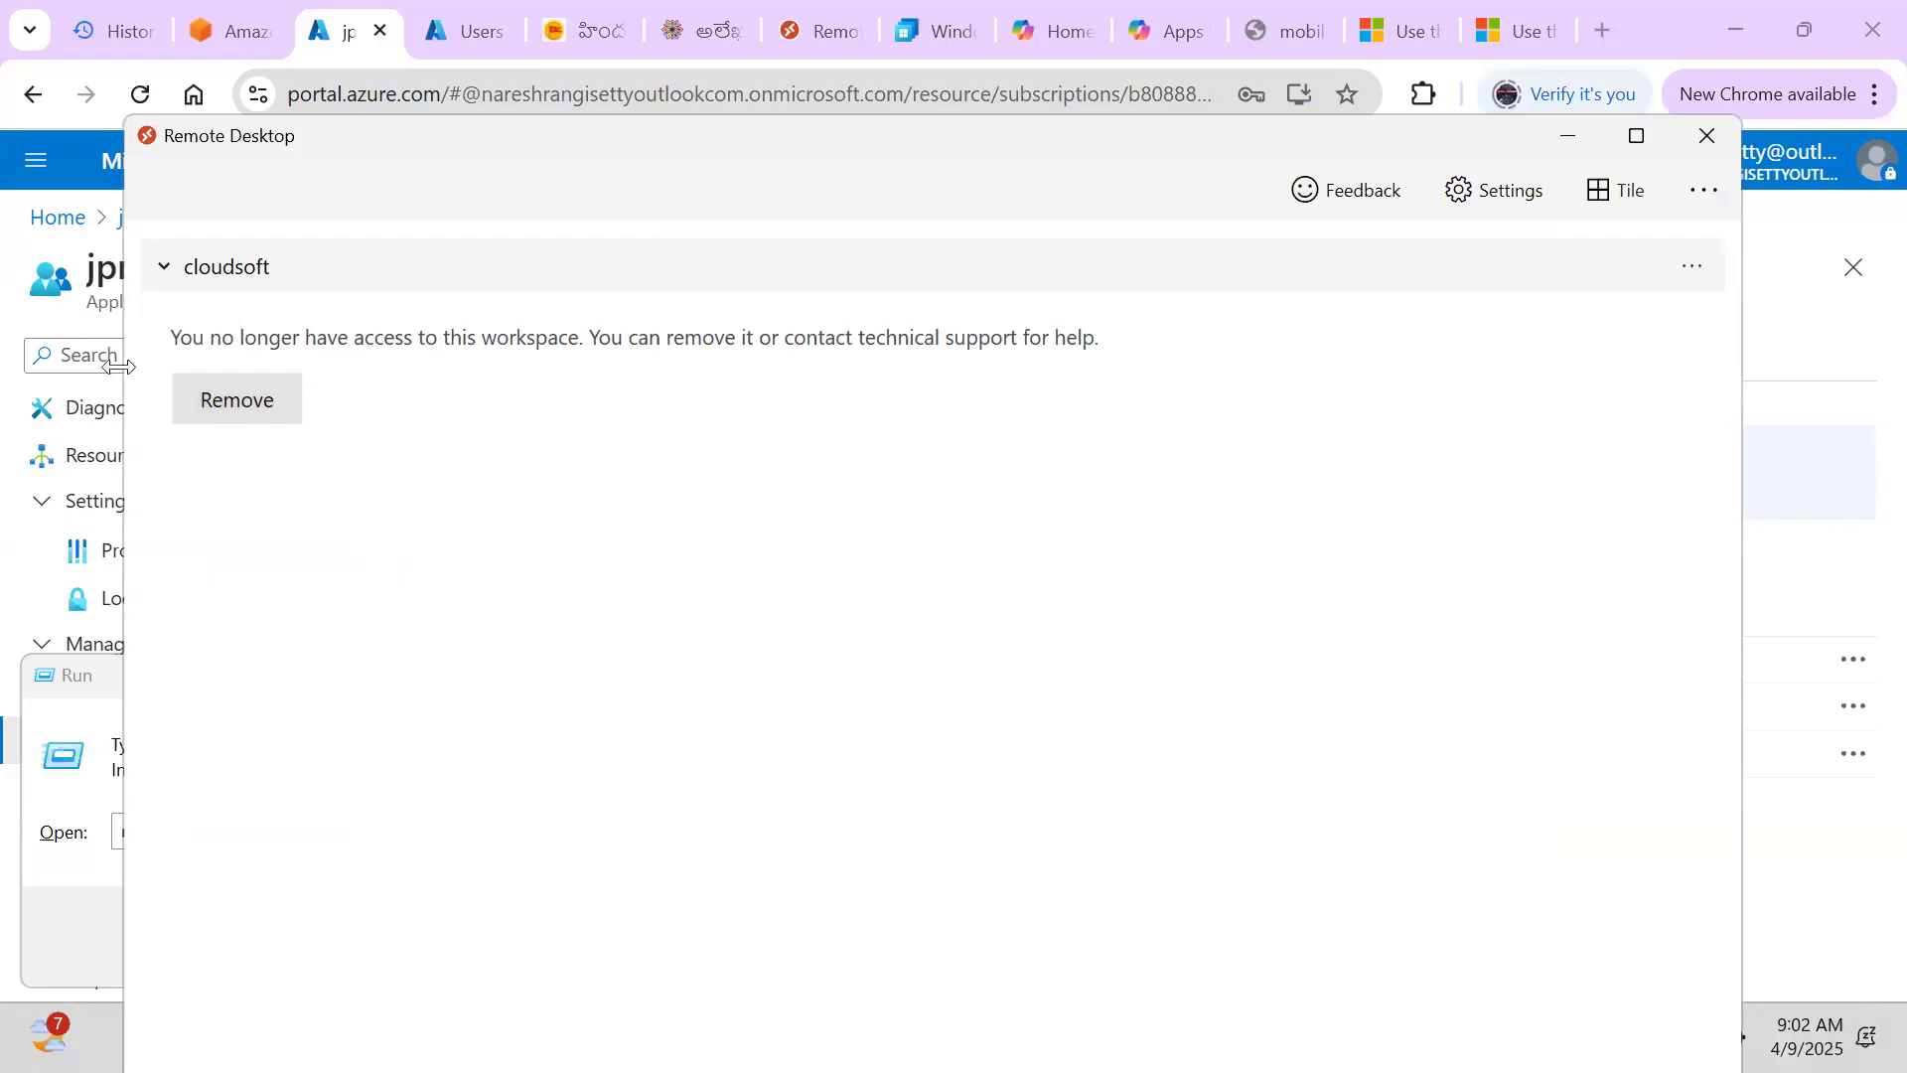
Remove the inaccessible cloudsoft workspace from Remote Desktop
{"action": "left_click", "coordinate": [228, 271]}
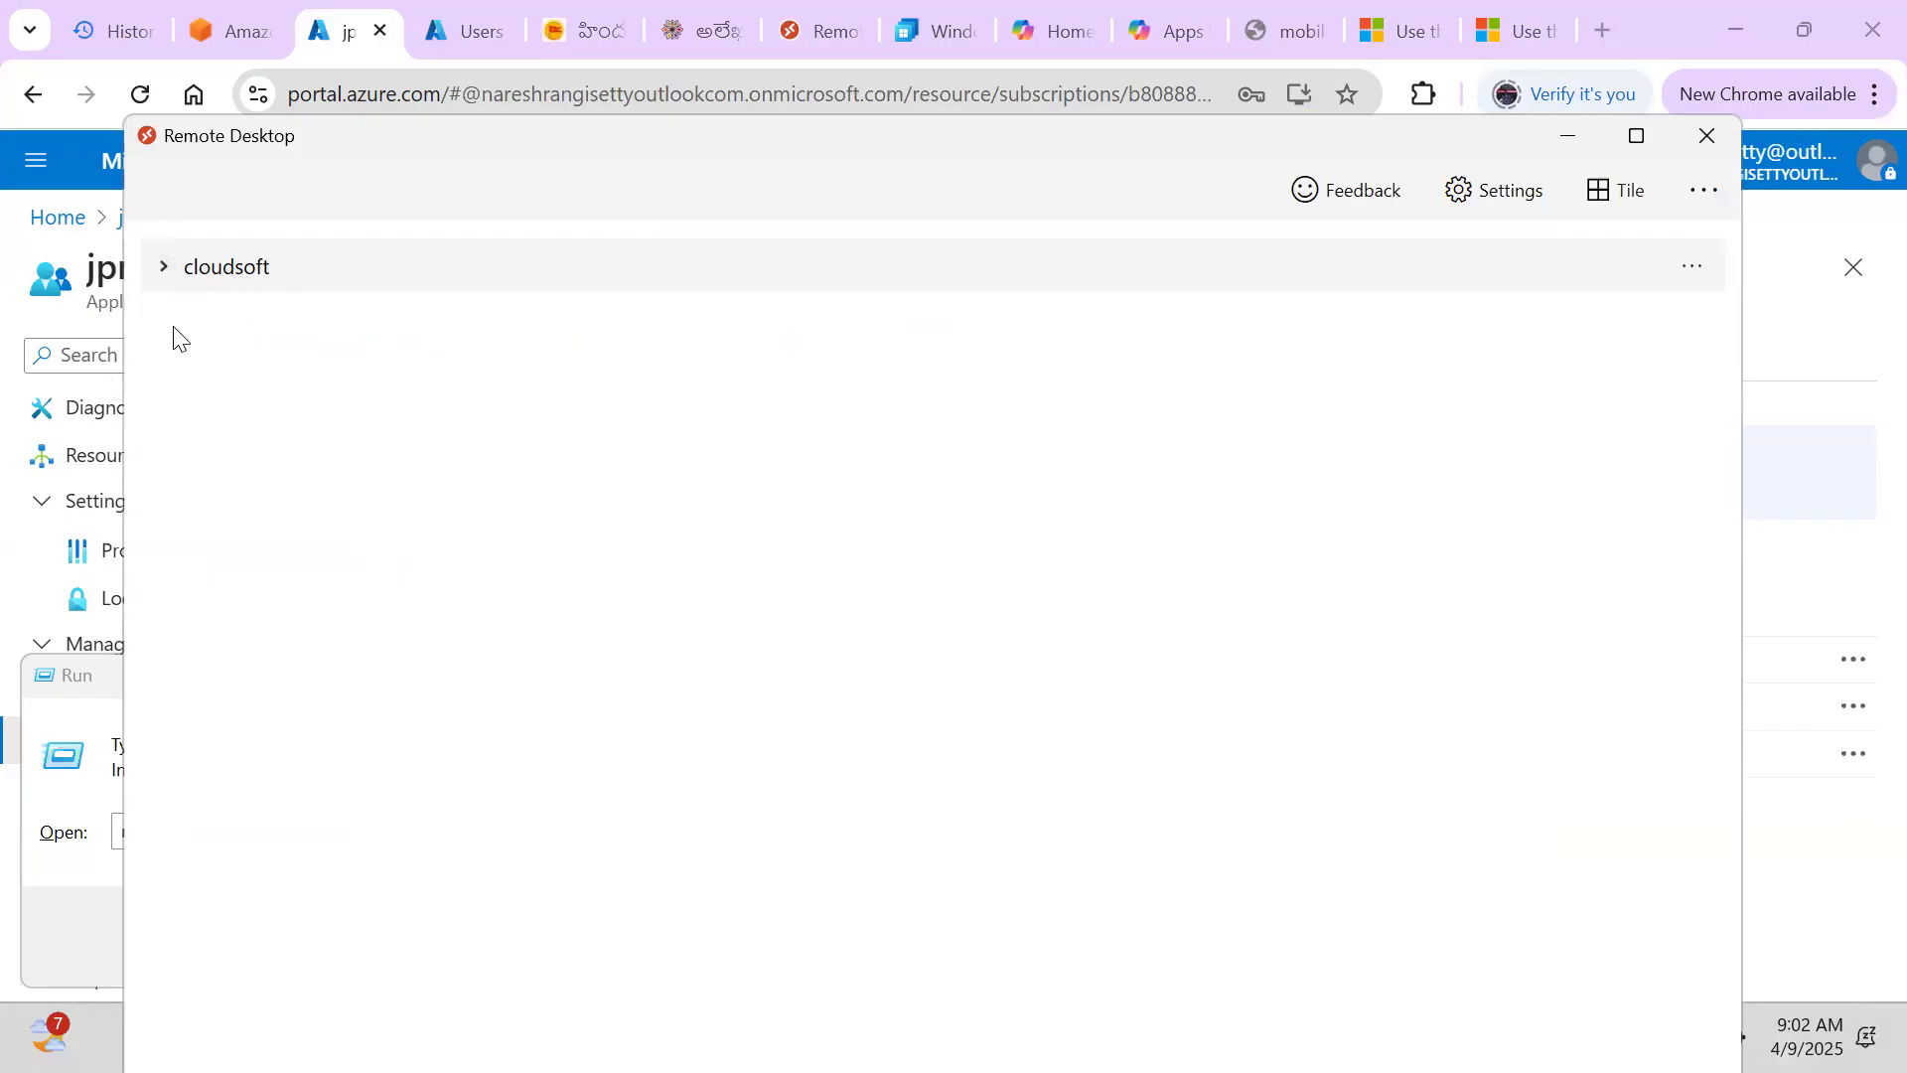
{"action": "left_click", "coordinate": [166, 266]}
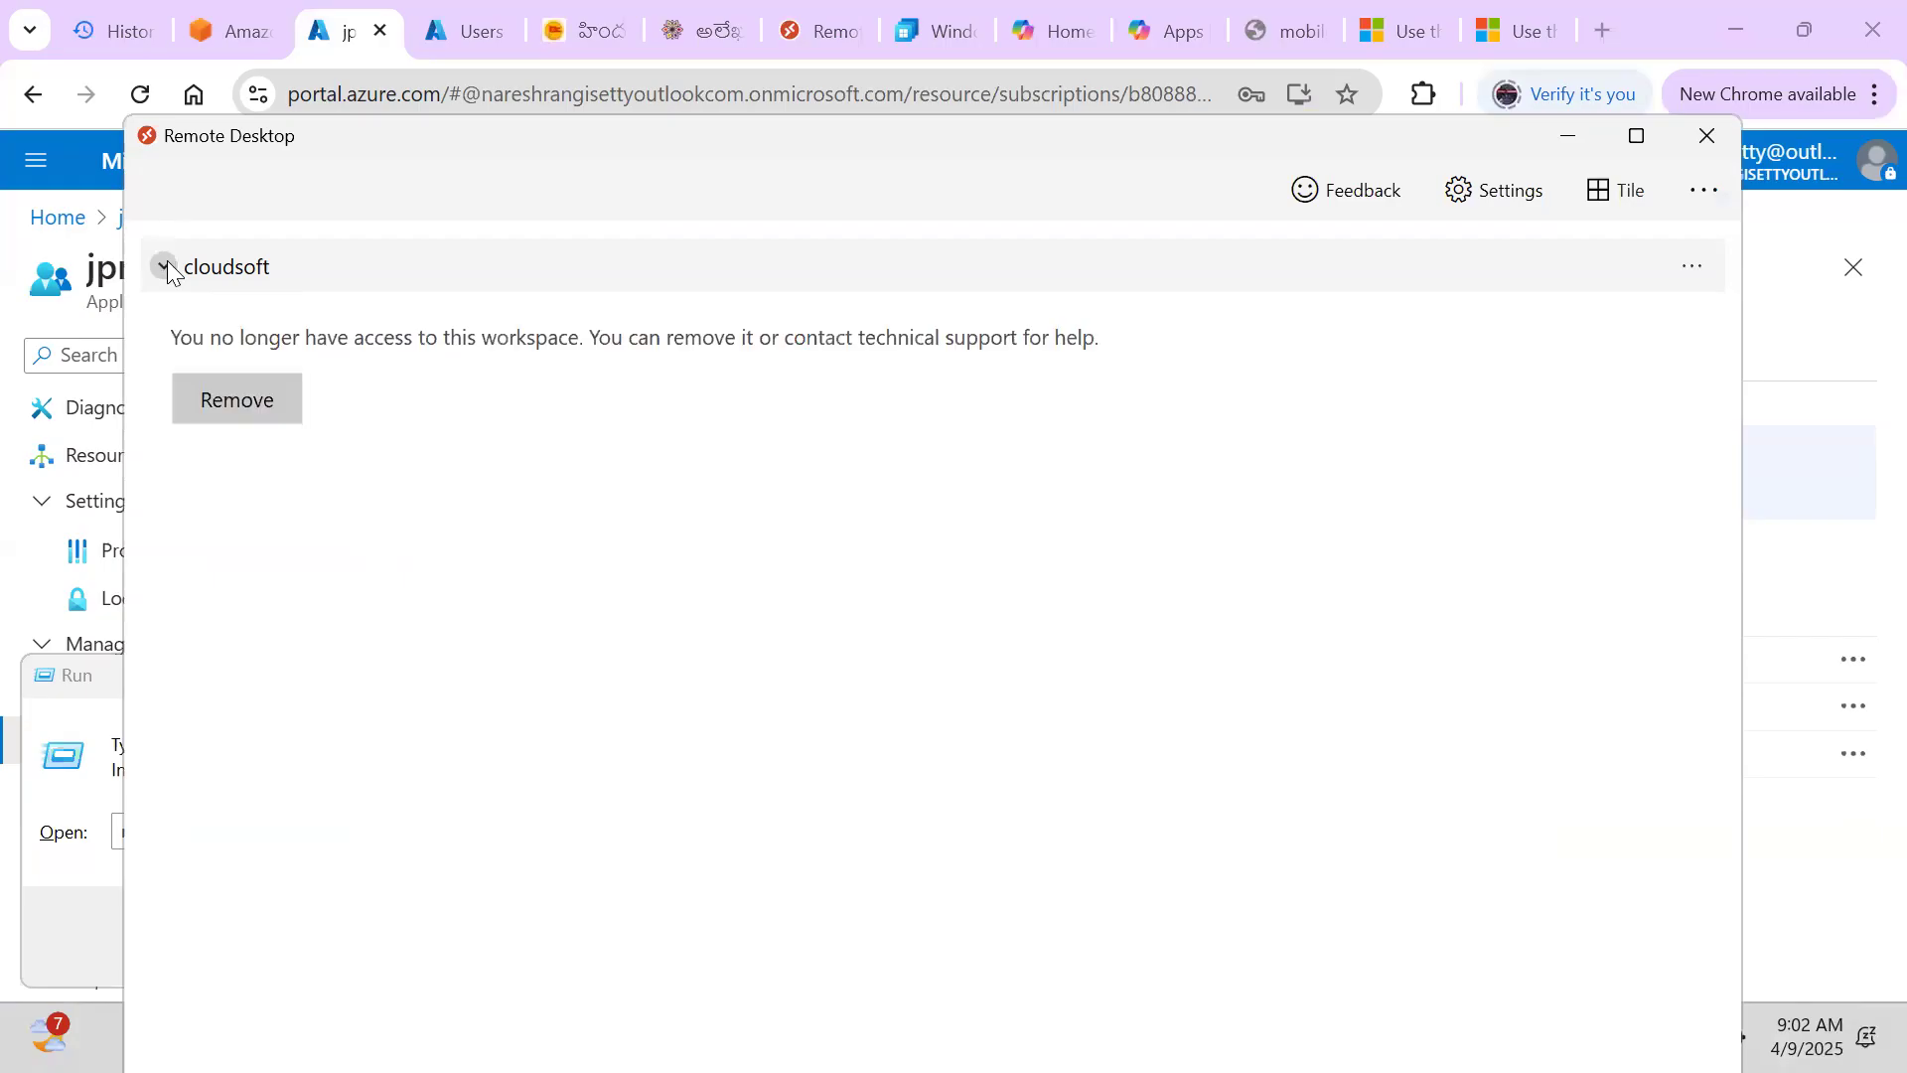
{"action": "left_click", "coordinate": [209, 398]}
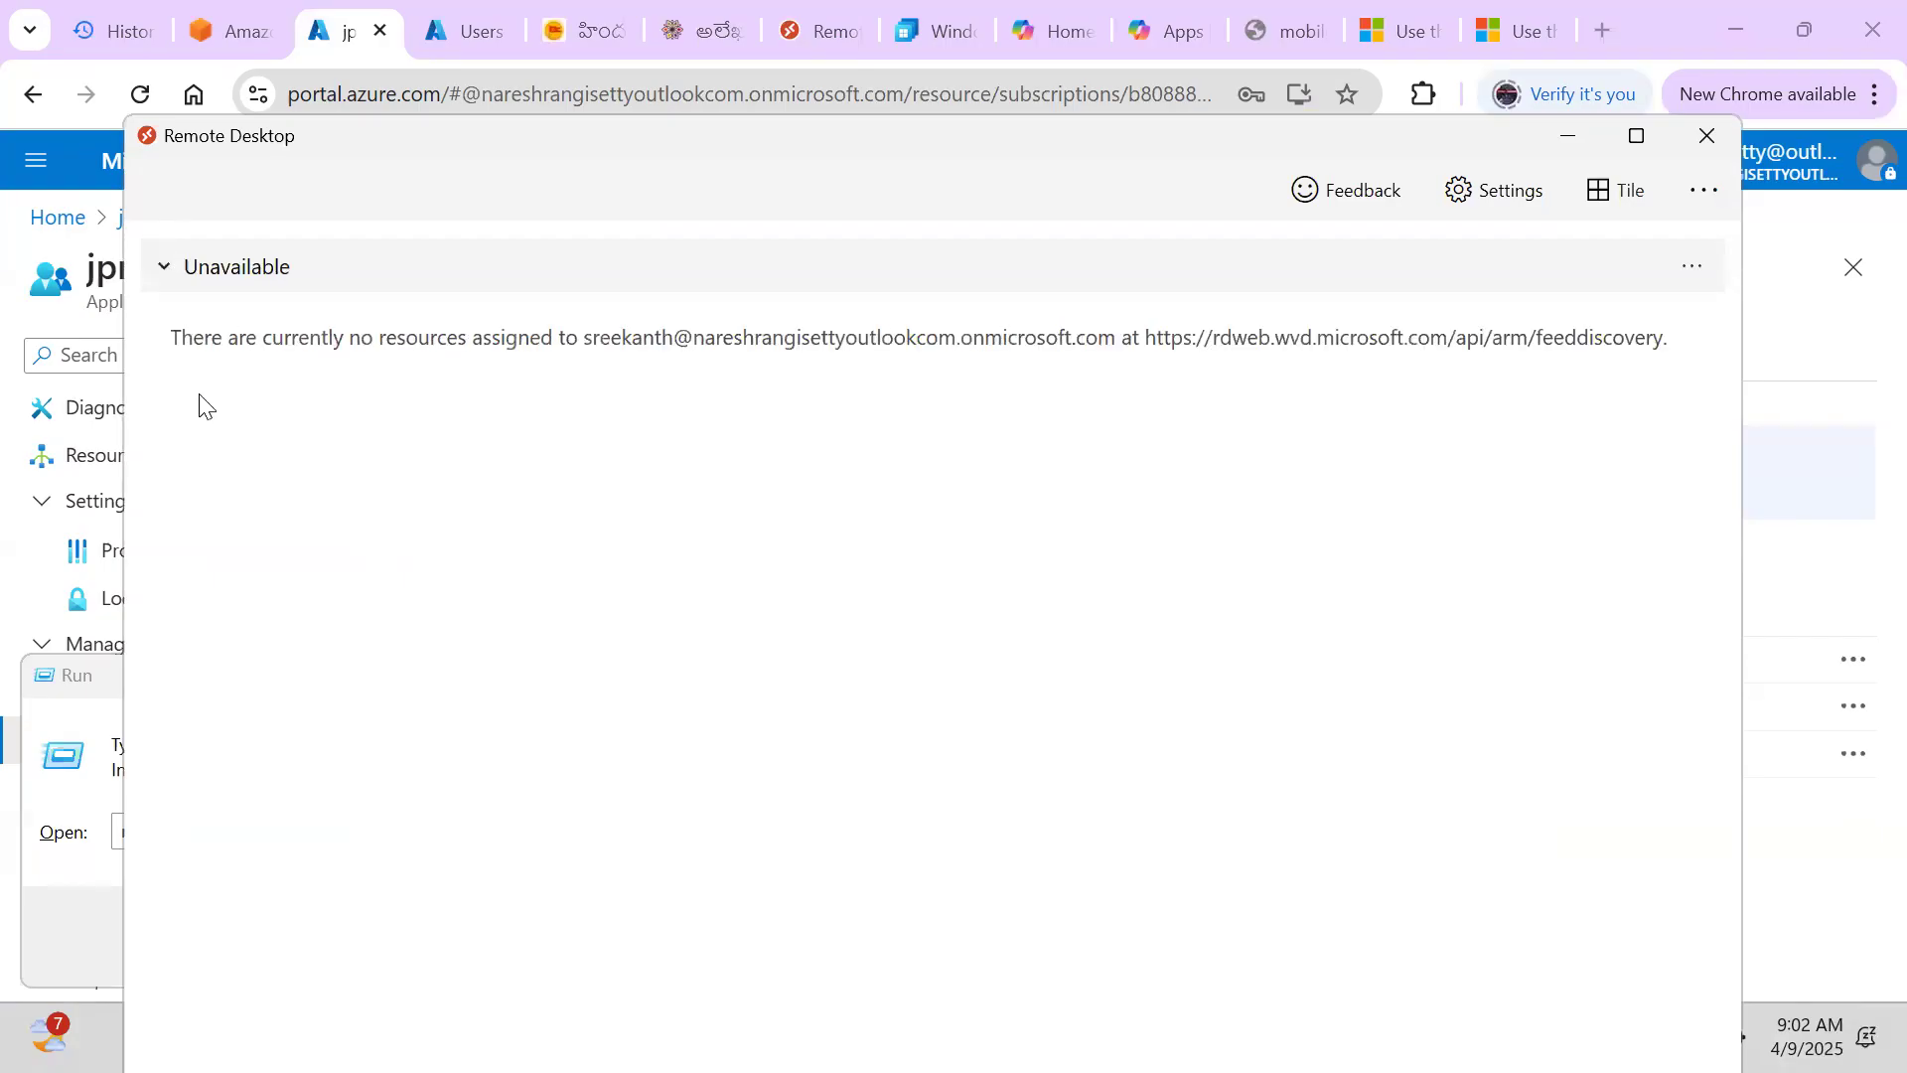
Maximize the Remote Desktop window and choose Subscribe from the '...' menu
{"action": "double_click", "coordinate": [570, 143]}
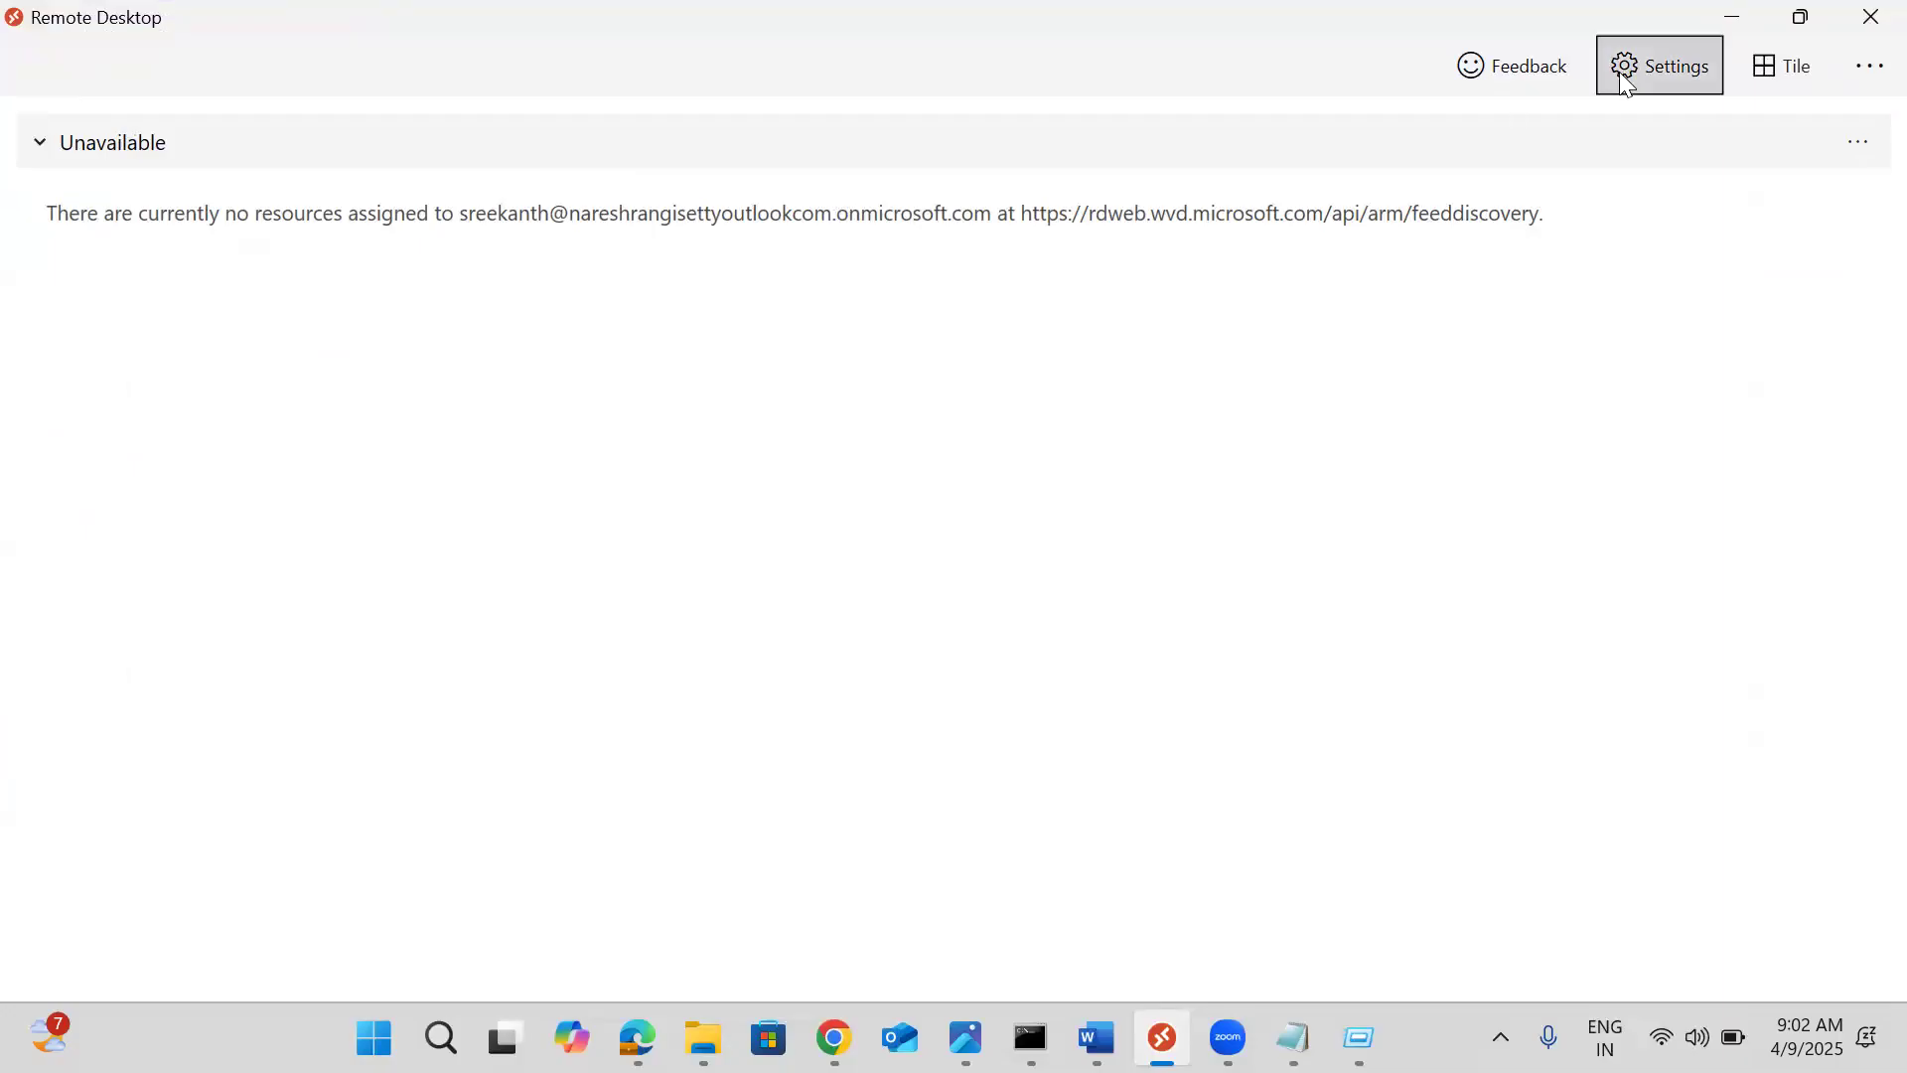
{"action": "left_click", "coordinate": [1863, 78]}
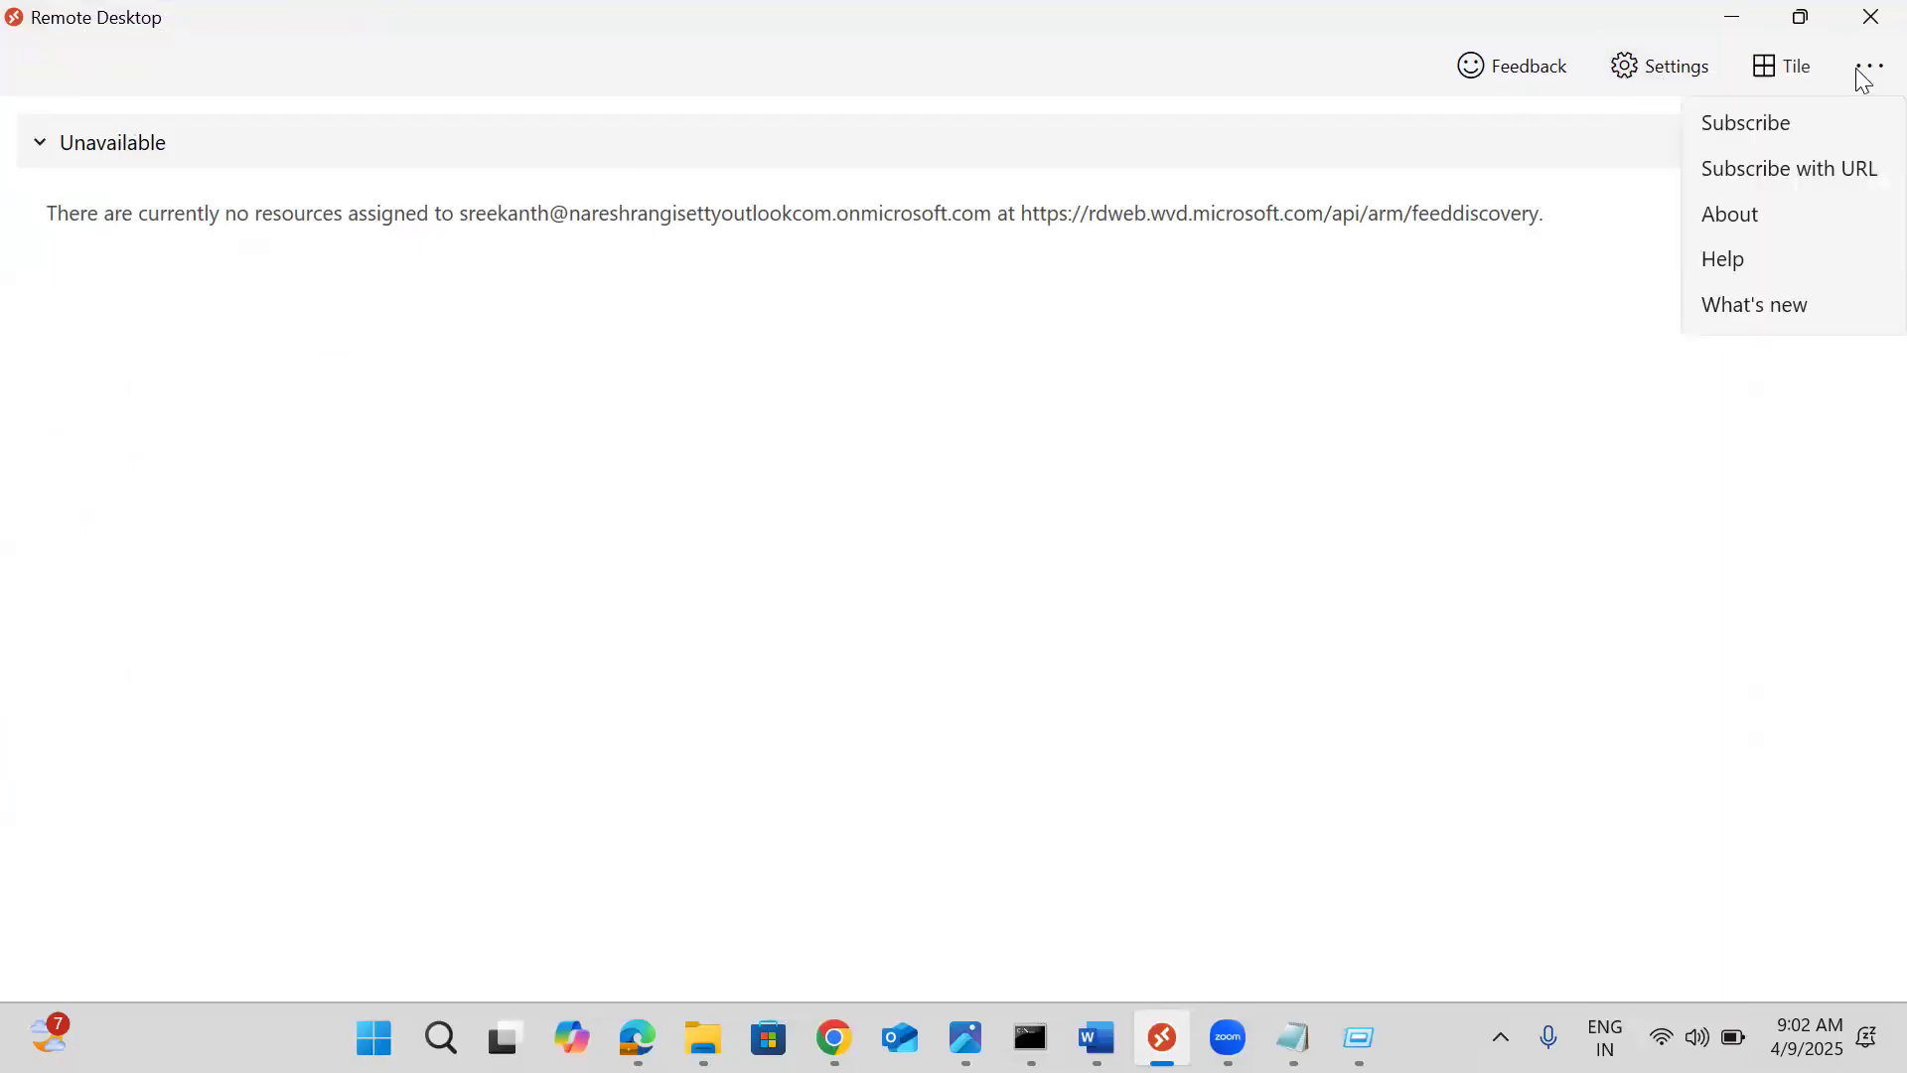
{"action": "left_click", "coordinate": [1786, 127]}
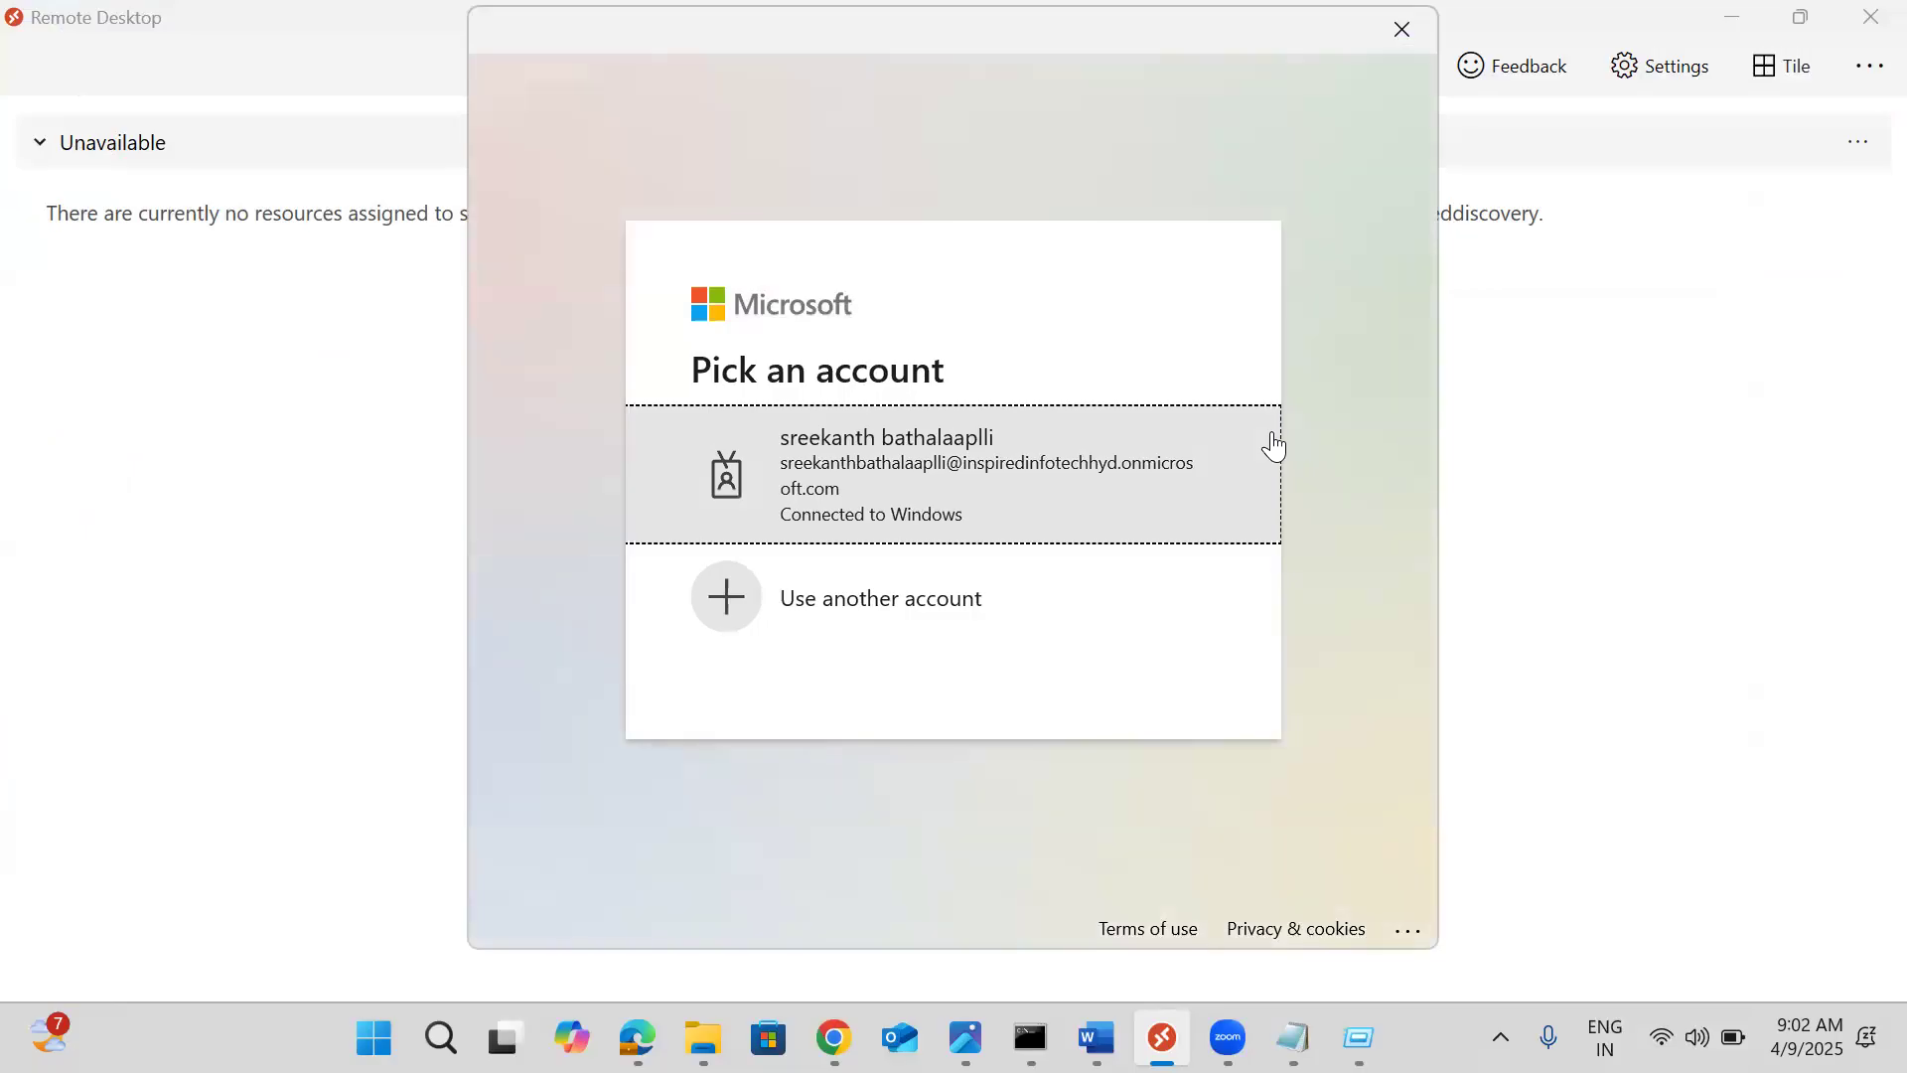
Sign in with a different account by entering the user's e-mail address
{"action": "left_click", "coordinate": [857, 595]}
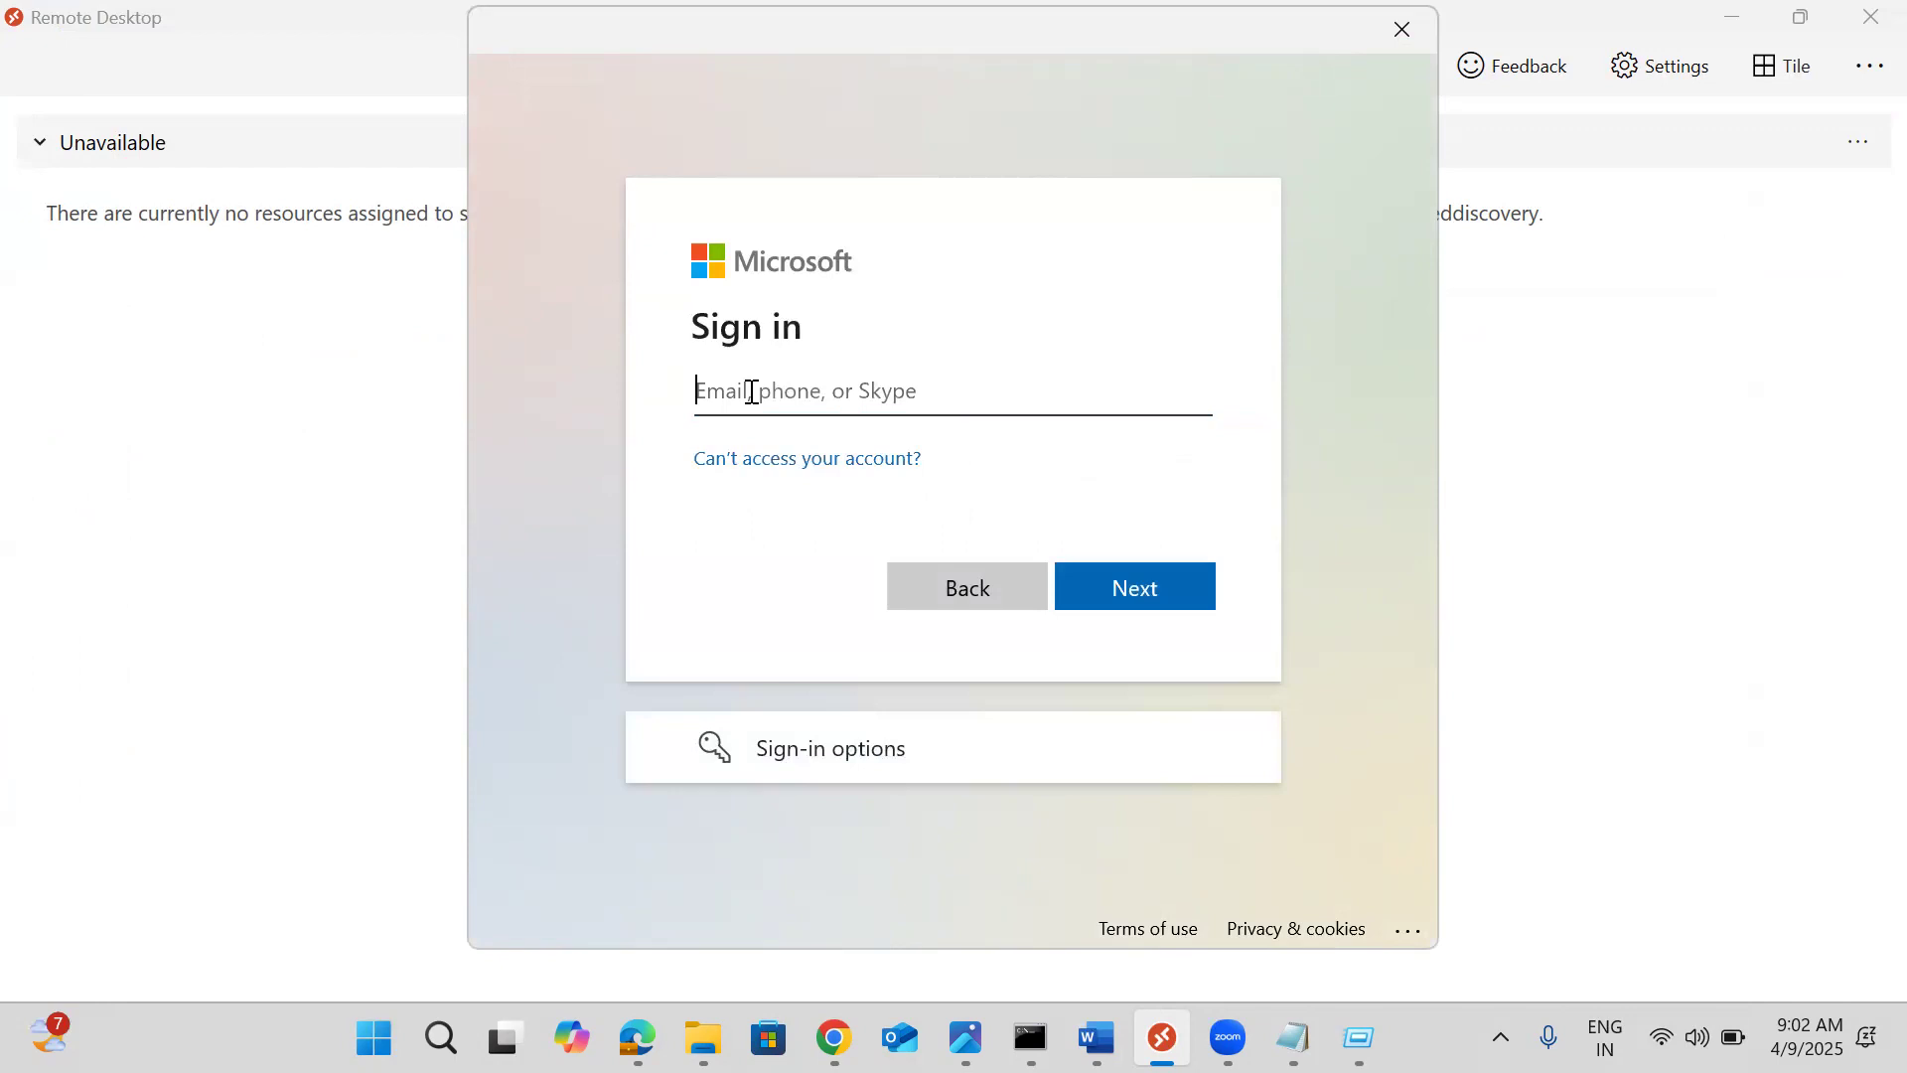
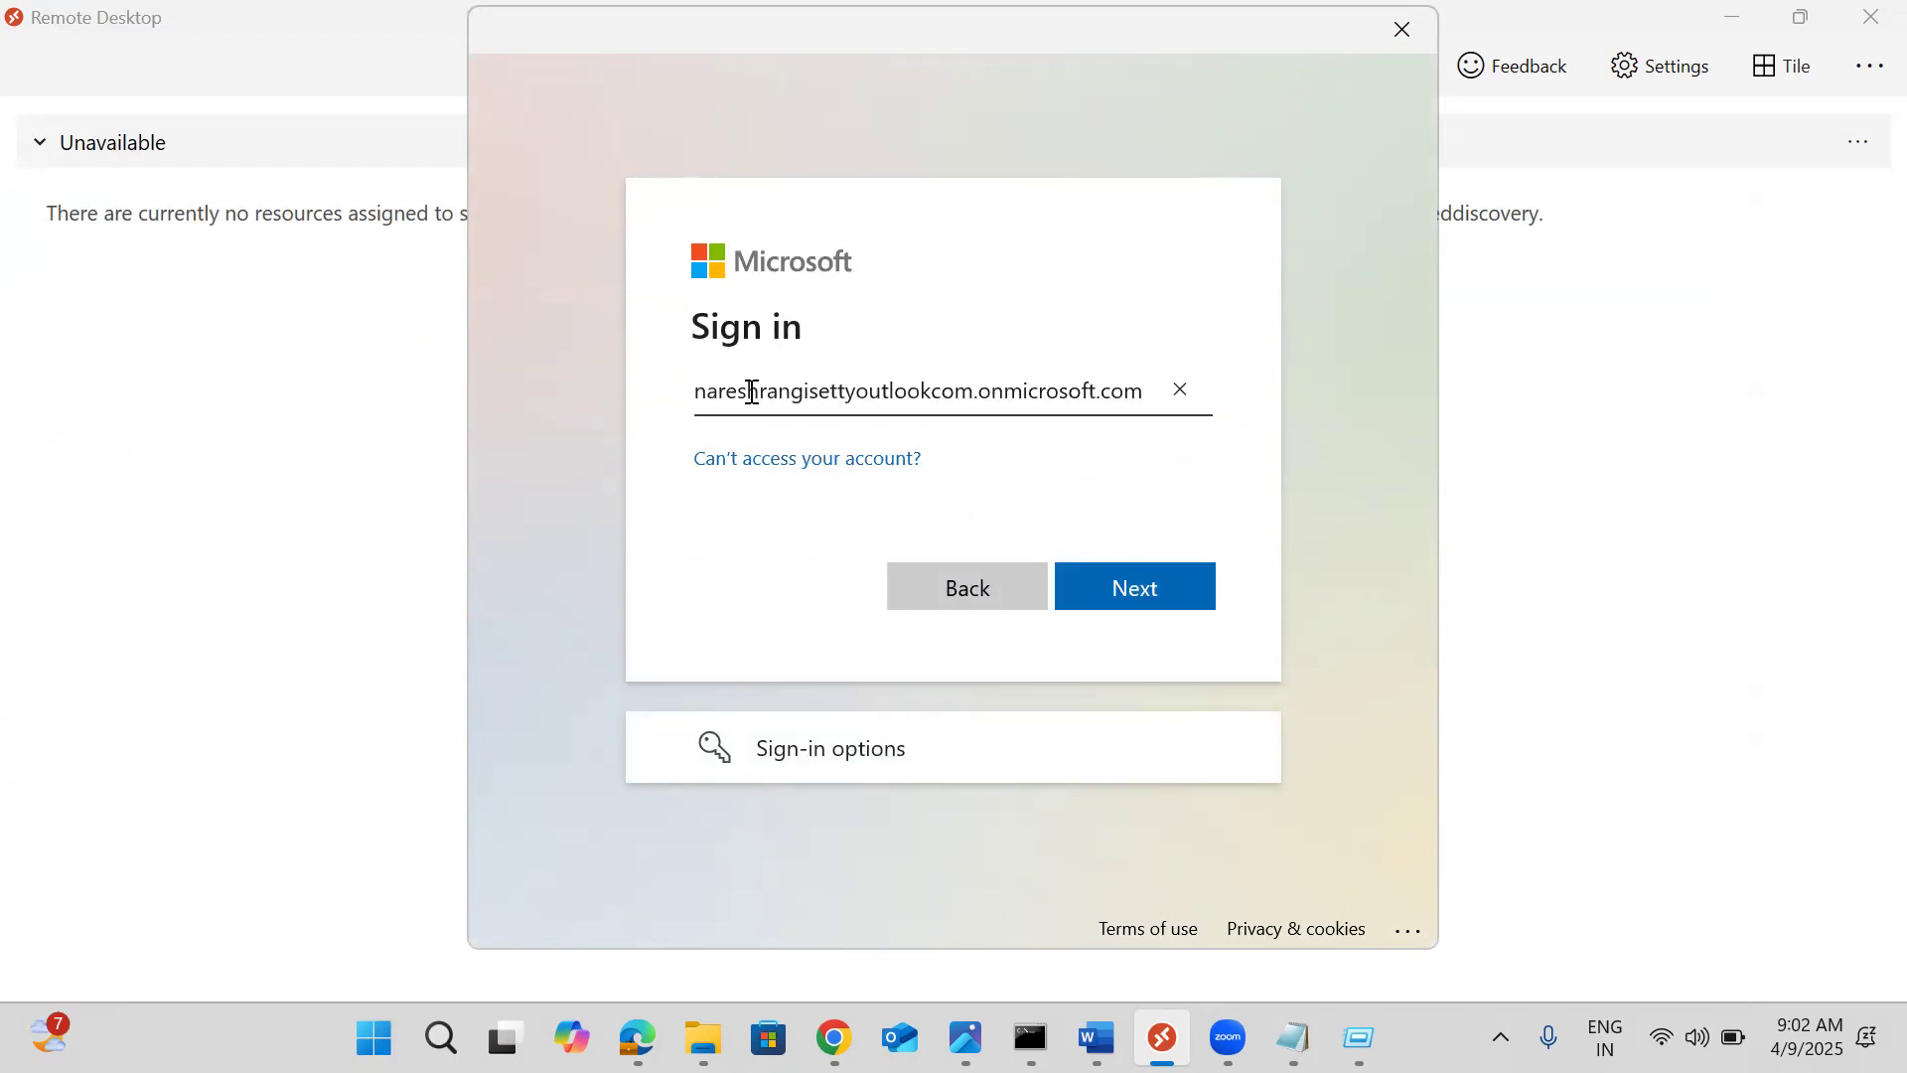
{"action": "key", "text": "Home"}
{"action": "type", "text": "user1@"}
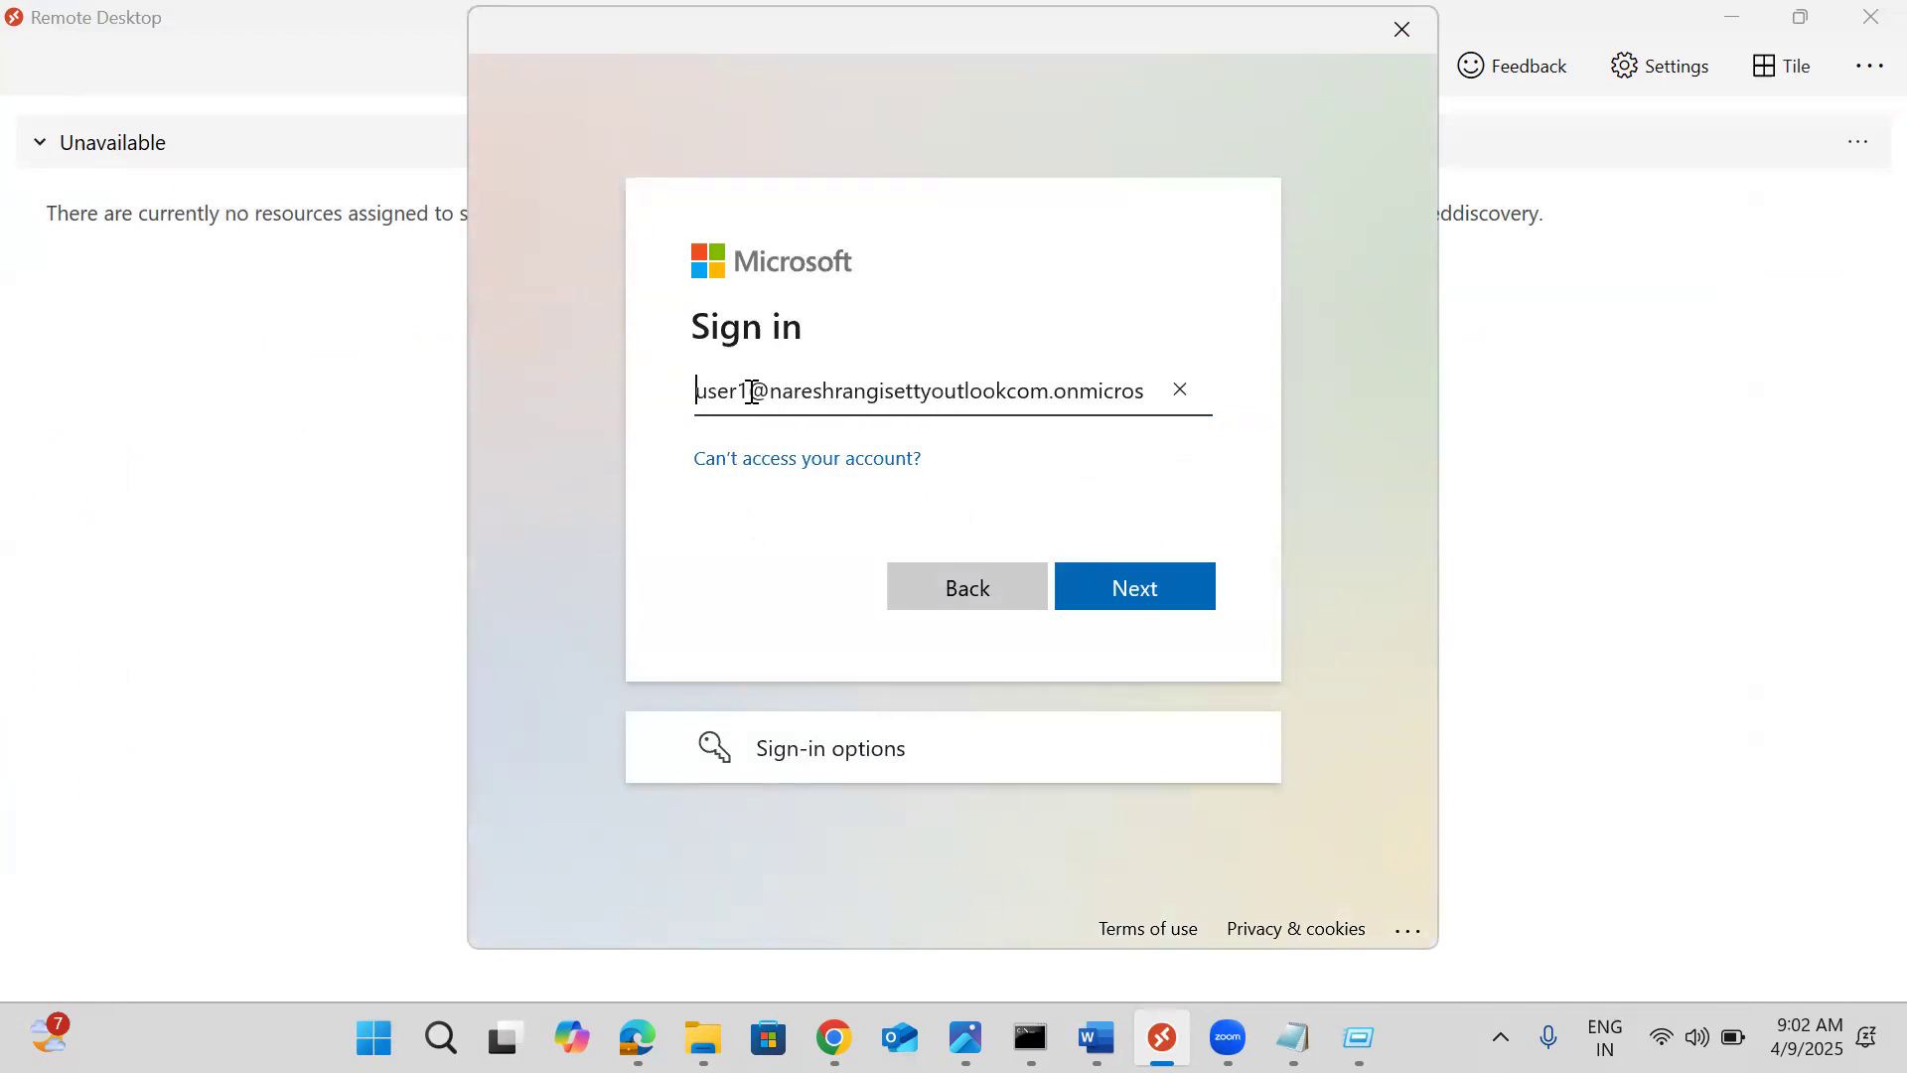
{"action": "left_click", "coordinate": [1100, 590]}
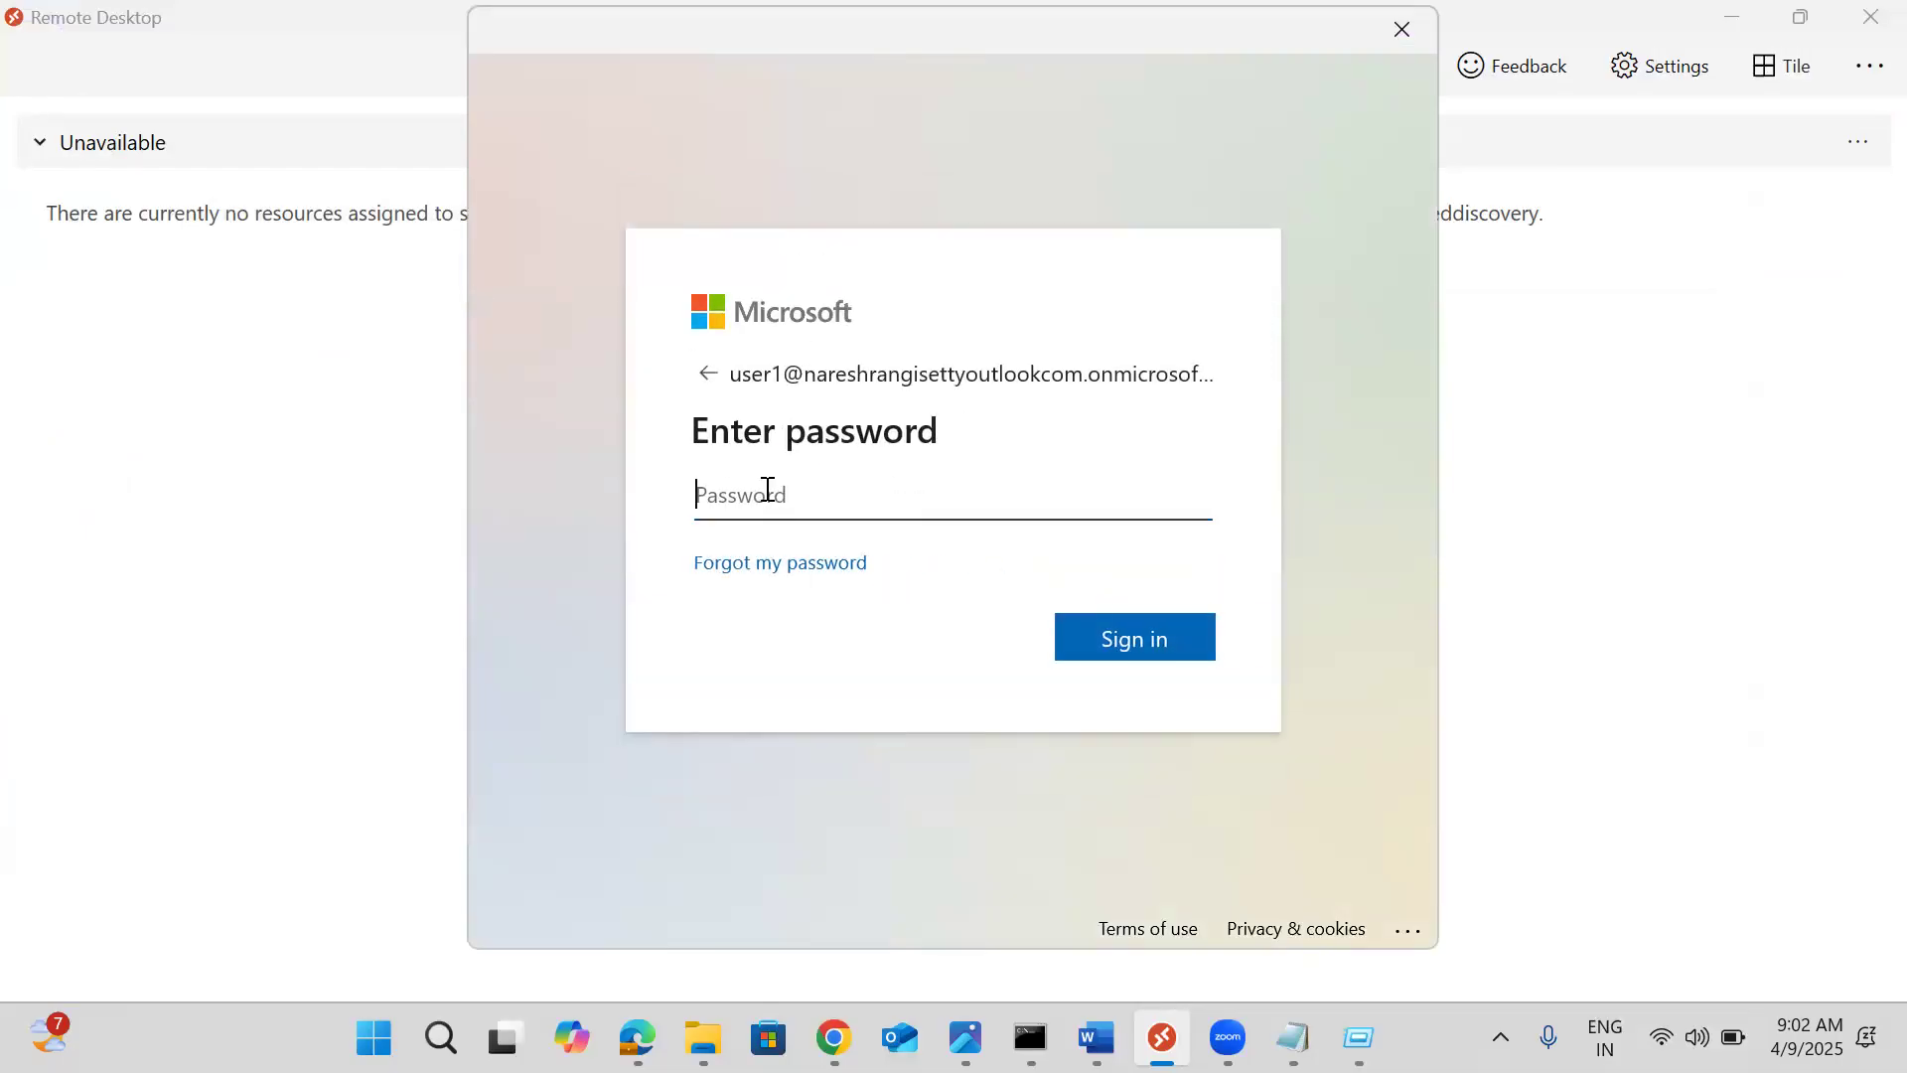
Enter the temporary password, then replace it with a new confirmed password and sign in
{"action": "type", "text": "************"}
{"action": "key", "text": "Return"}
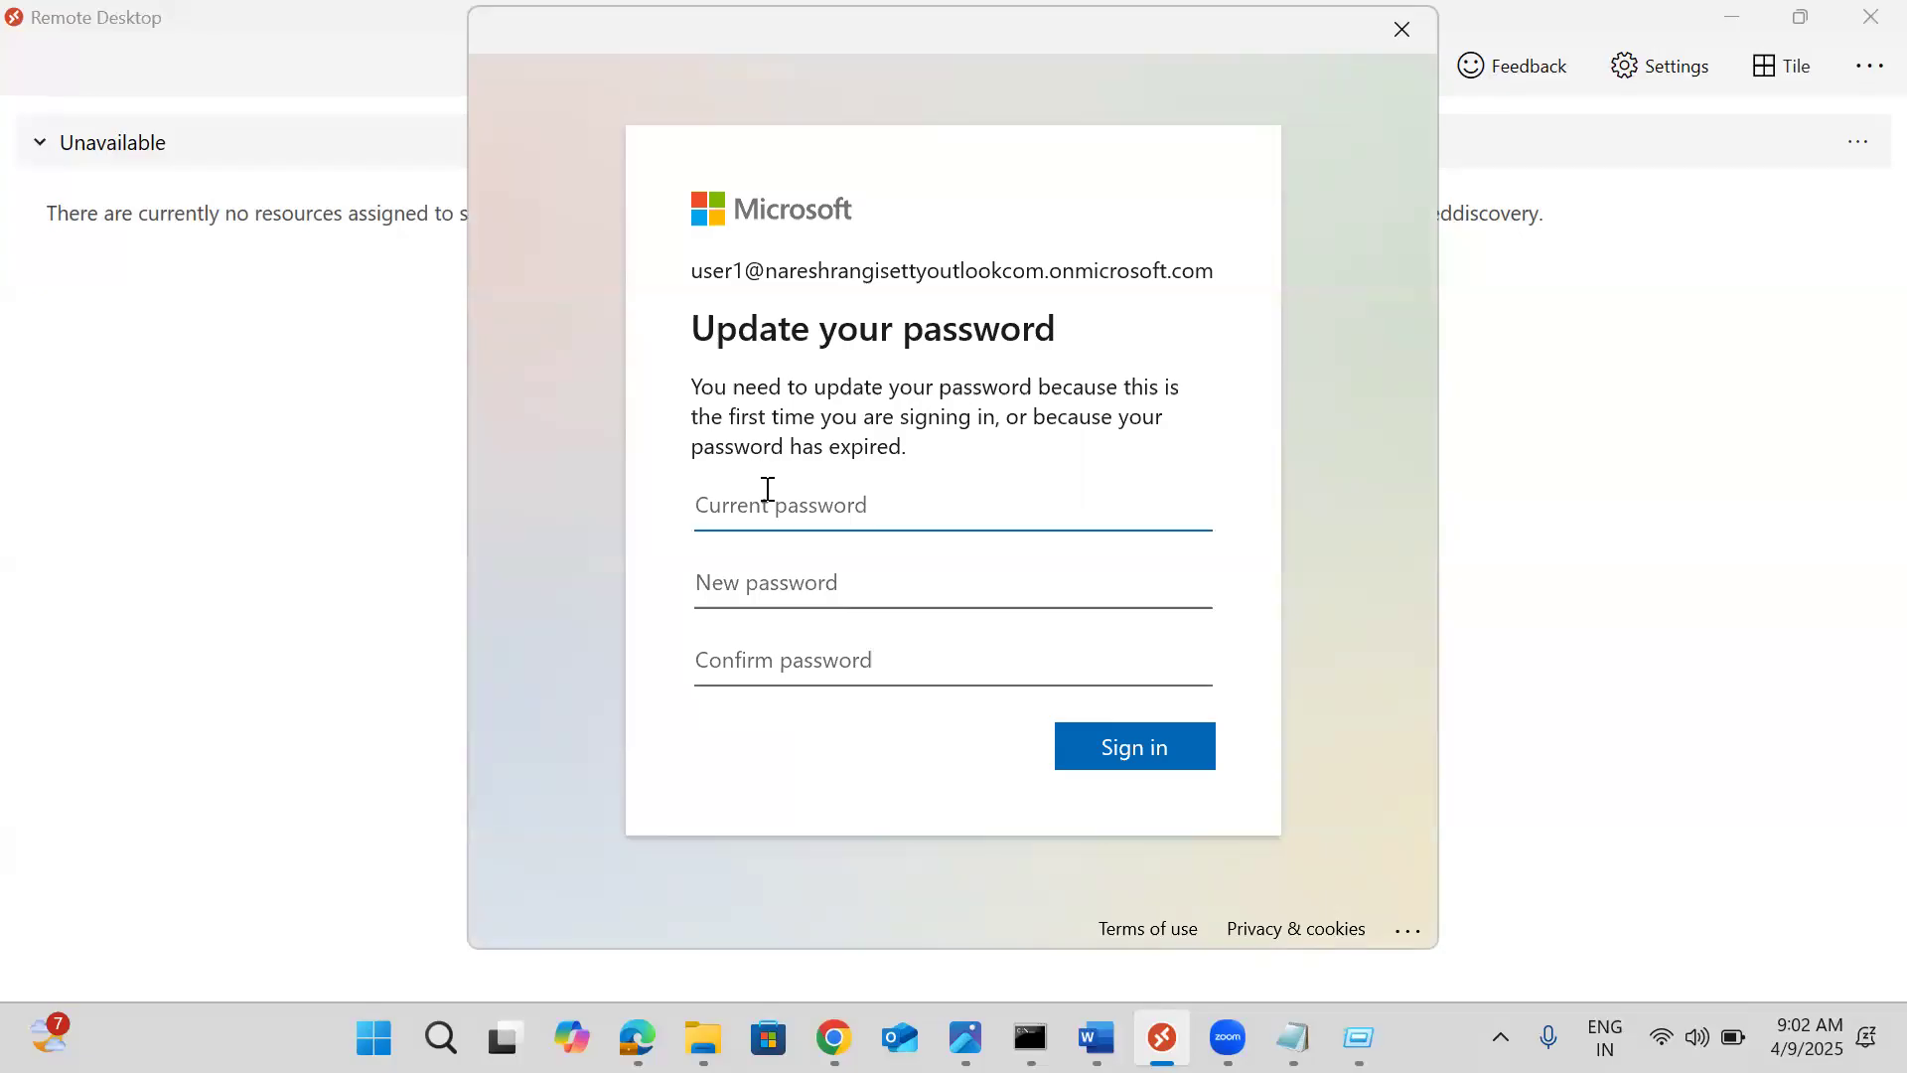
{"action": "type", "text": "************"}
{"action": "key", "text": "Tab"}
{"action": "type", "text": "************"}
{"action": "key", "text": "Tab"}
{"action": "type", "text": "*********"}
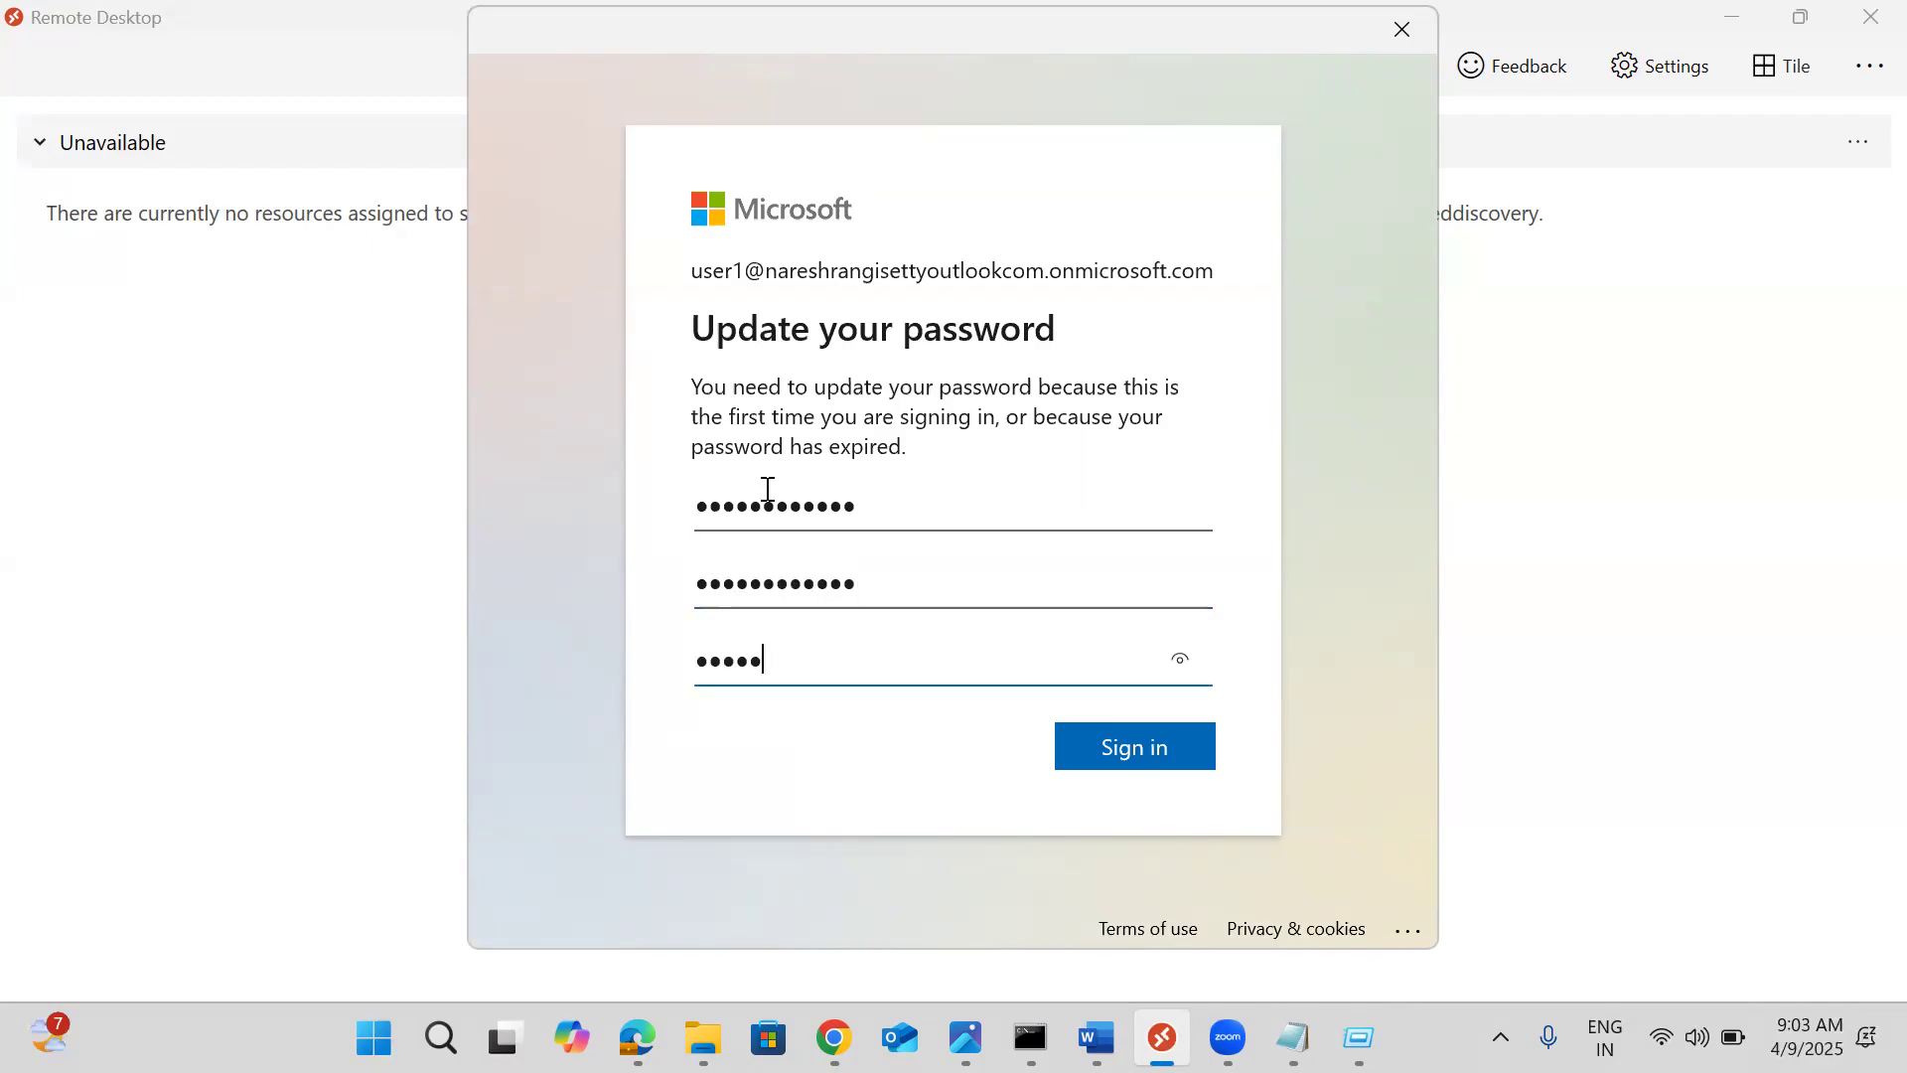
{"action": "type", "text": "***"}
{"action": "left_click", "coordinate": [1149, 749]}
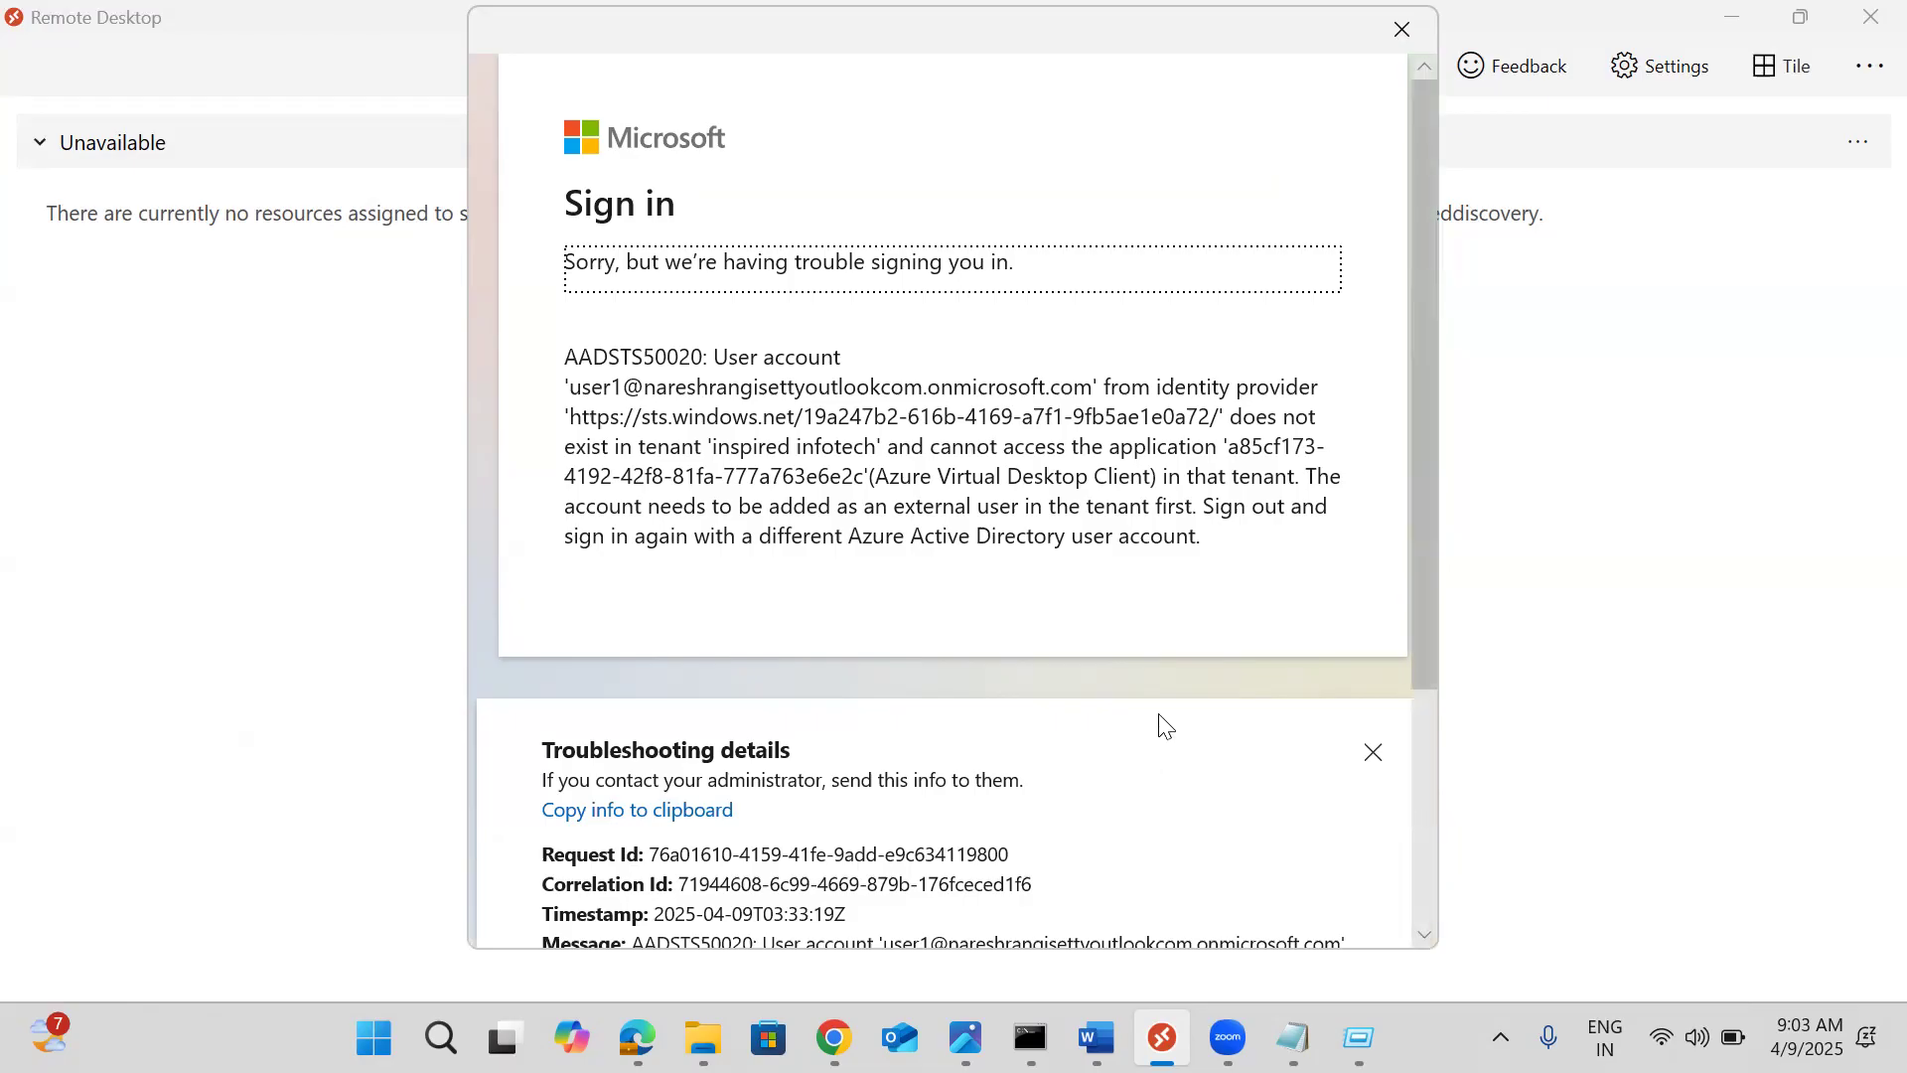
Close the AADSTS50020 sign-in error dialog and open the '...' More options menu
{"action": "left_click_drag", "start_coordinate": [1427, 517], "coordinate": [1424, 761]}
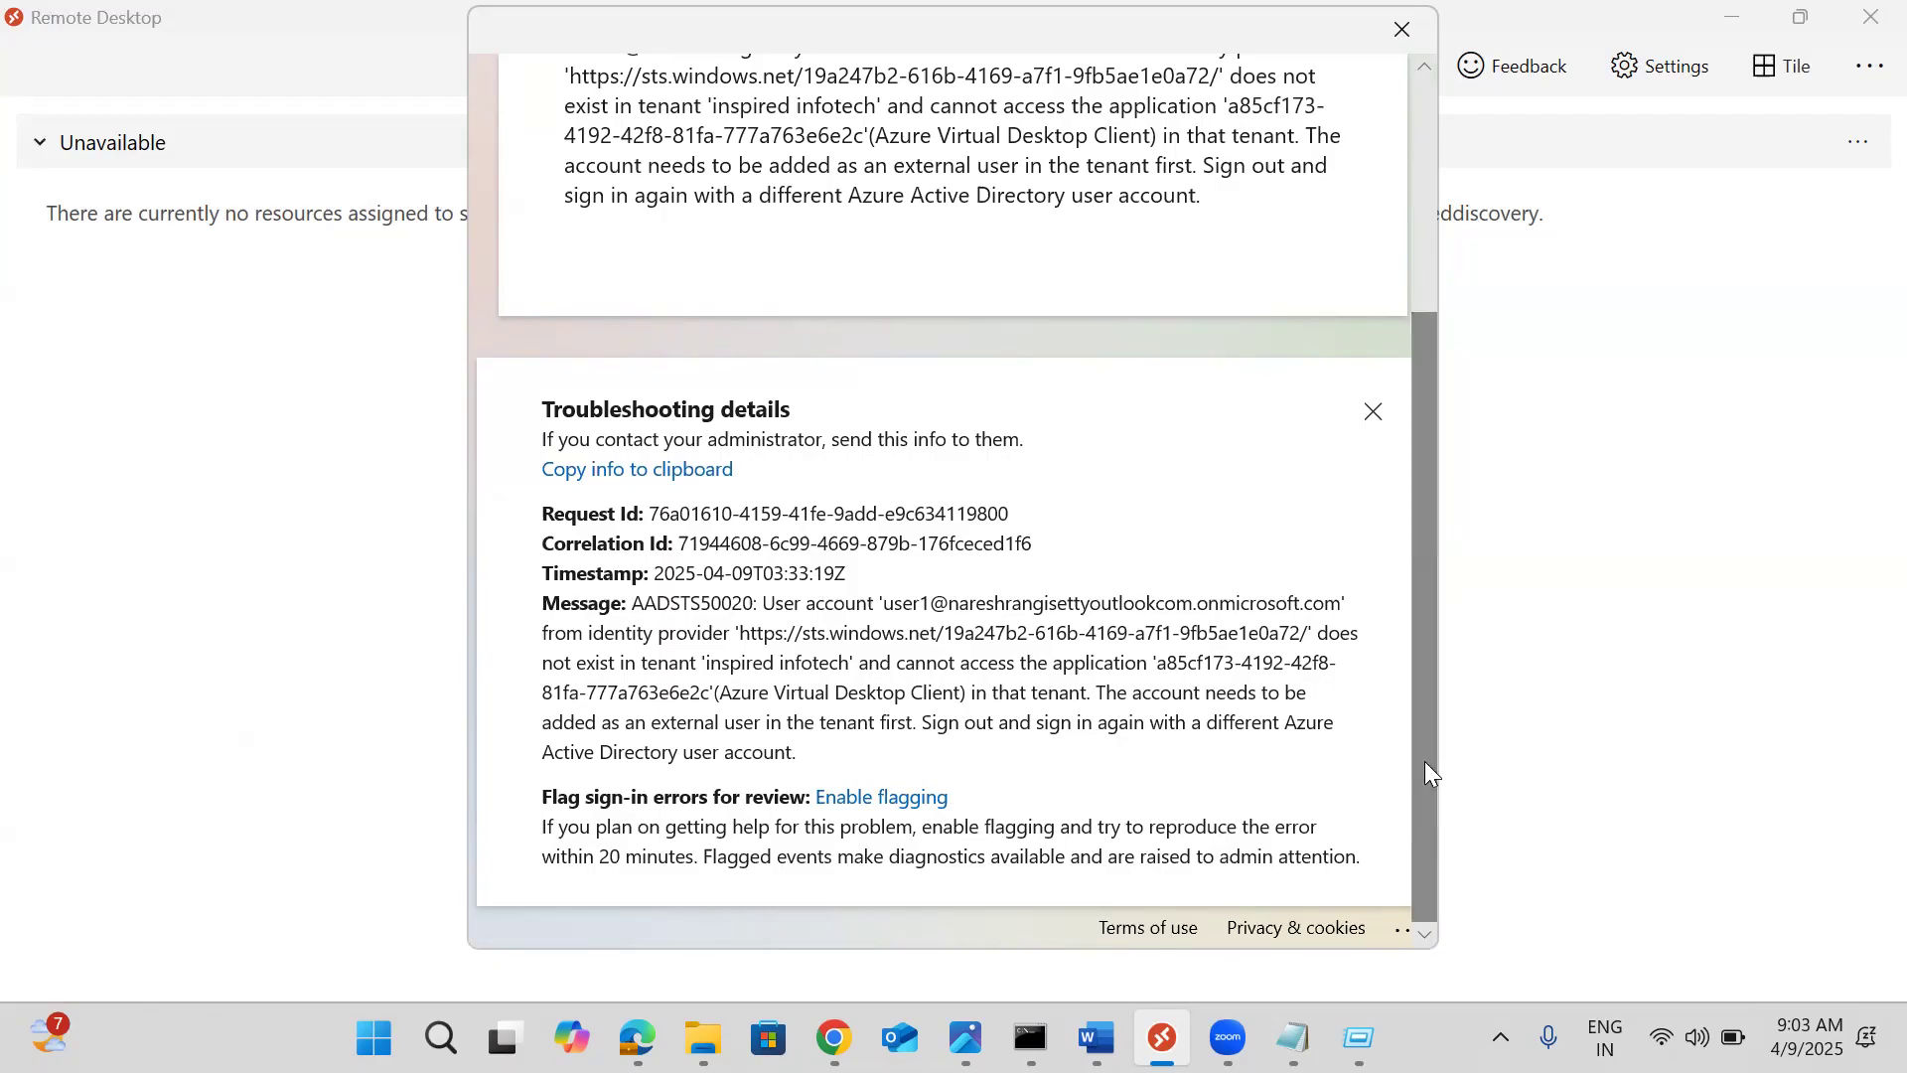
{"action": "left_click", "coordinate": [1395, 38]}
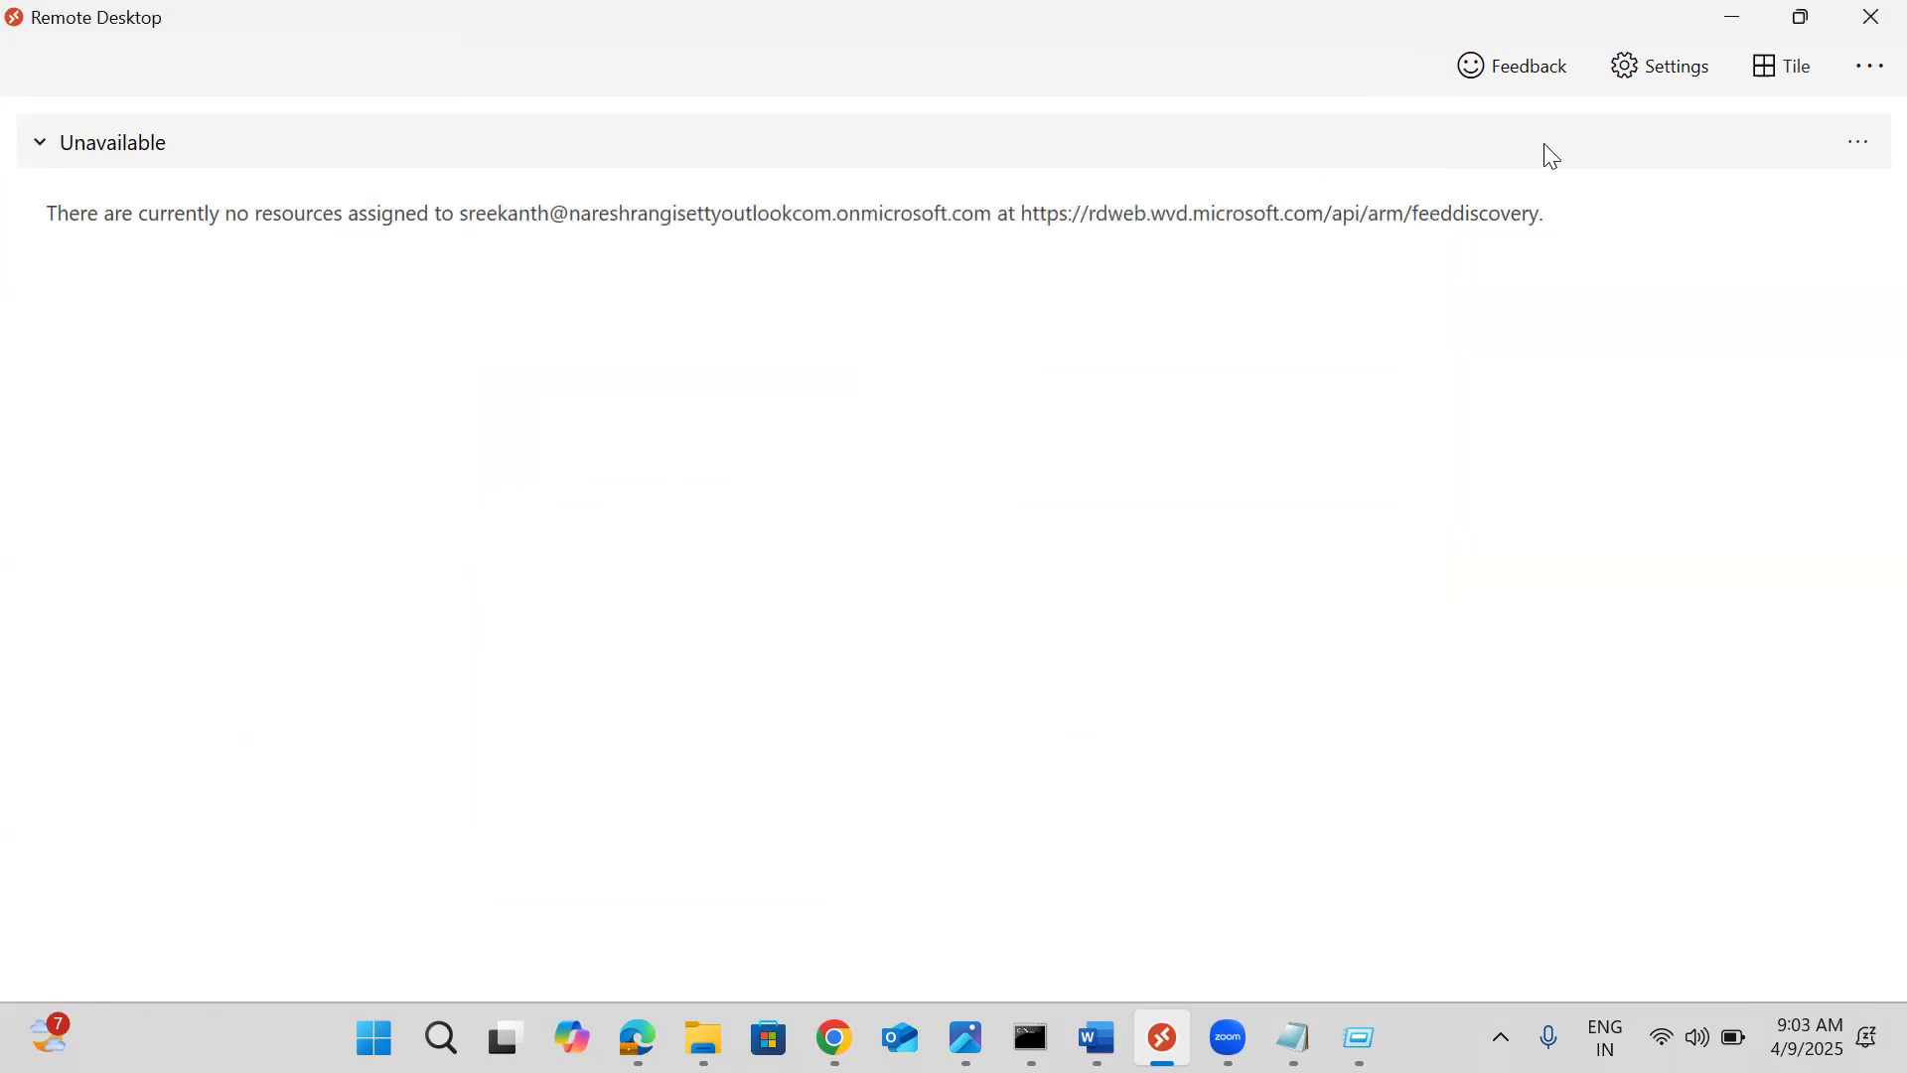
{"action": "left_click", "coordinate": [1861, 70]}
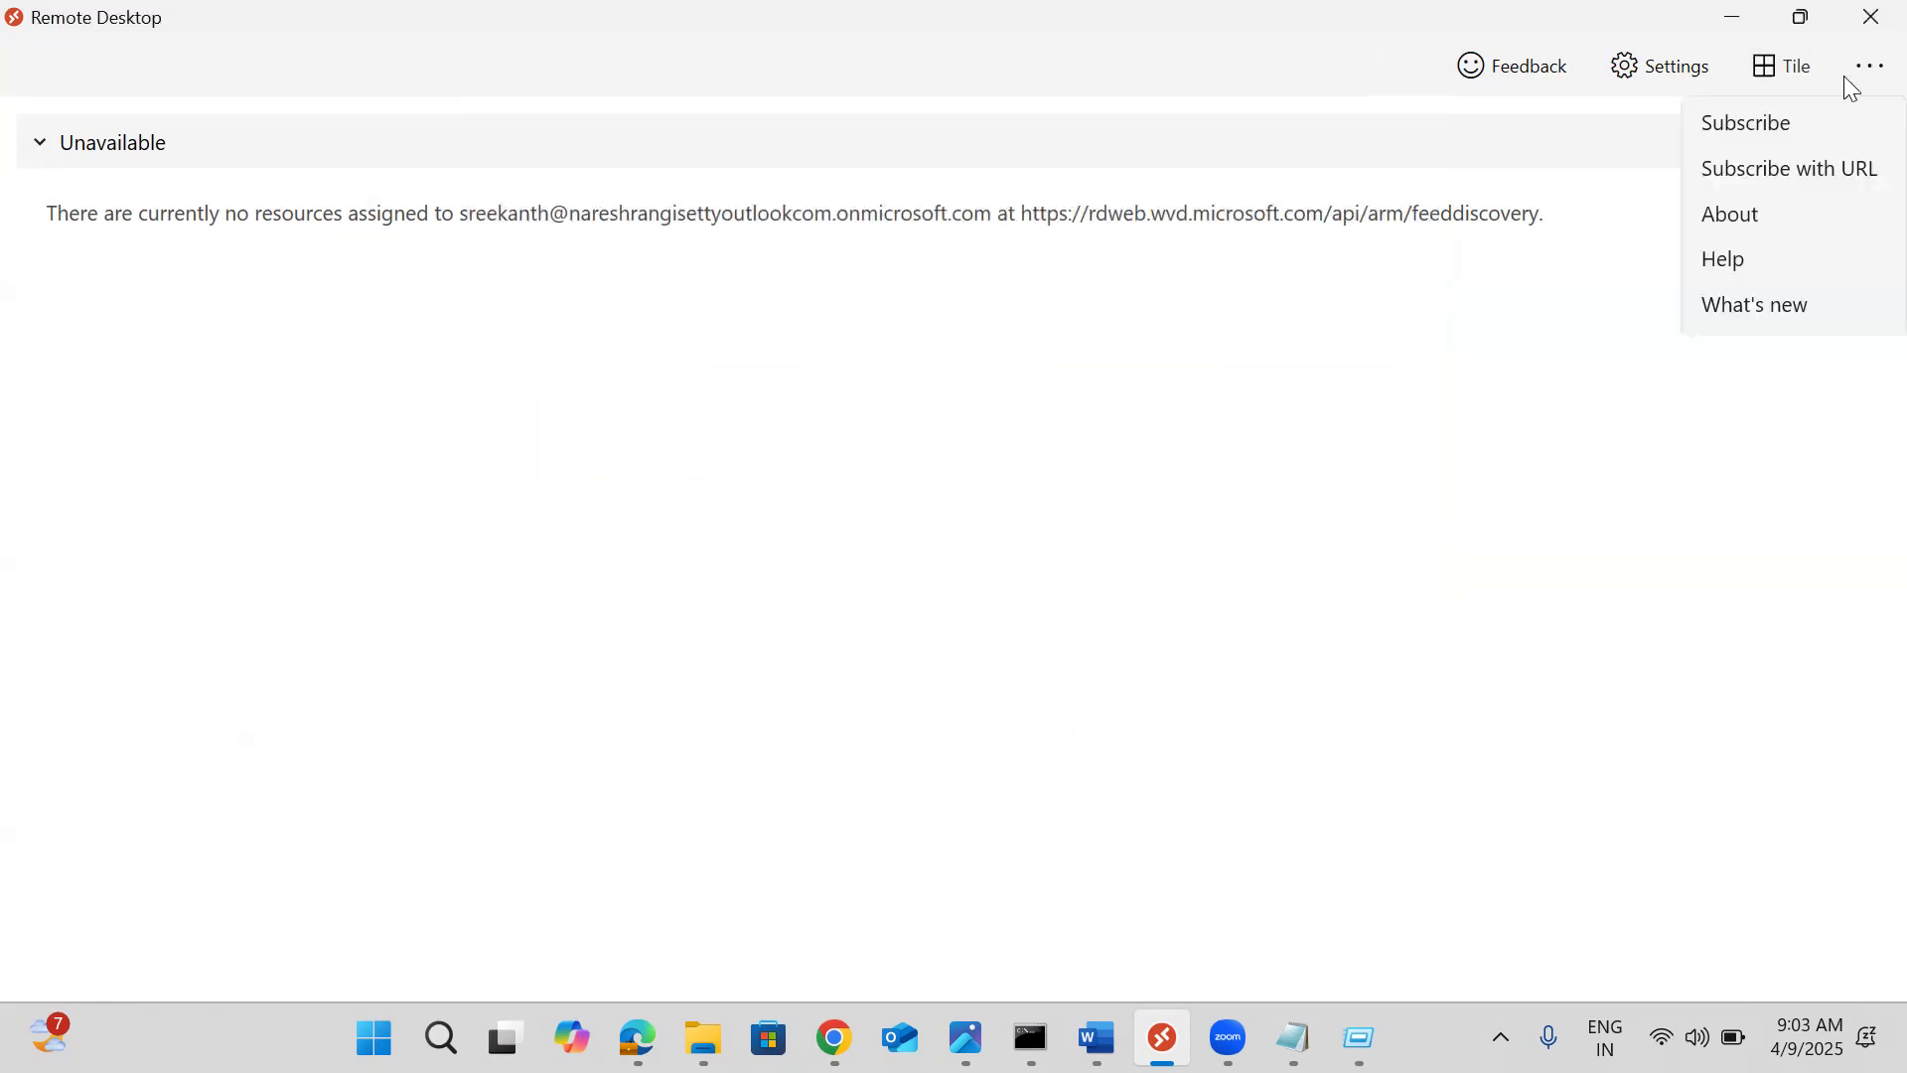
Subscribe using another account, pasting its e-mail address and entering the account password
{"action": "left_click", "coordinate": [1779, 125]}
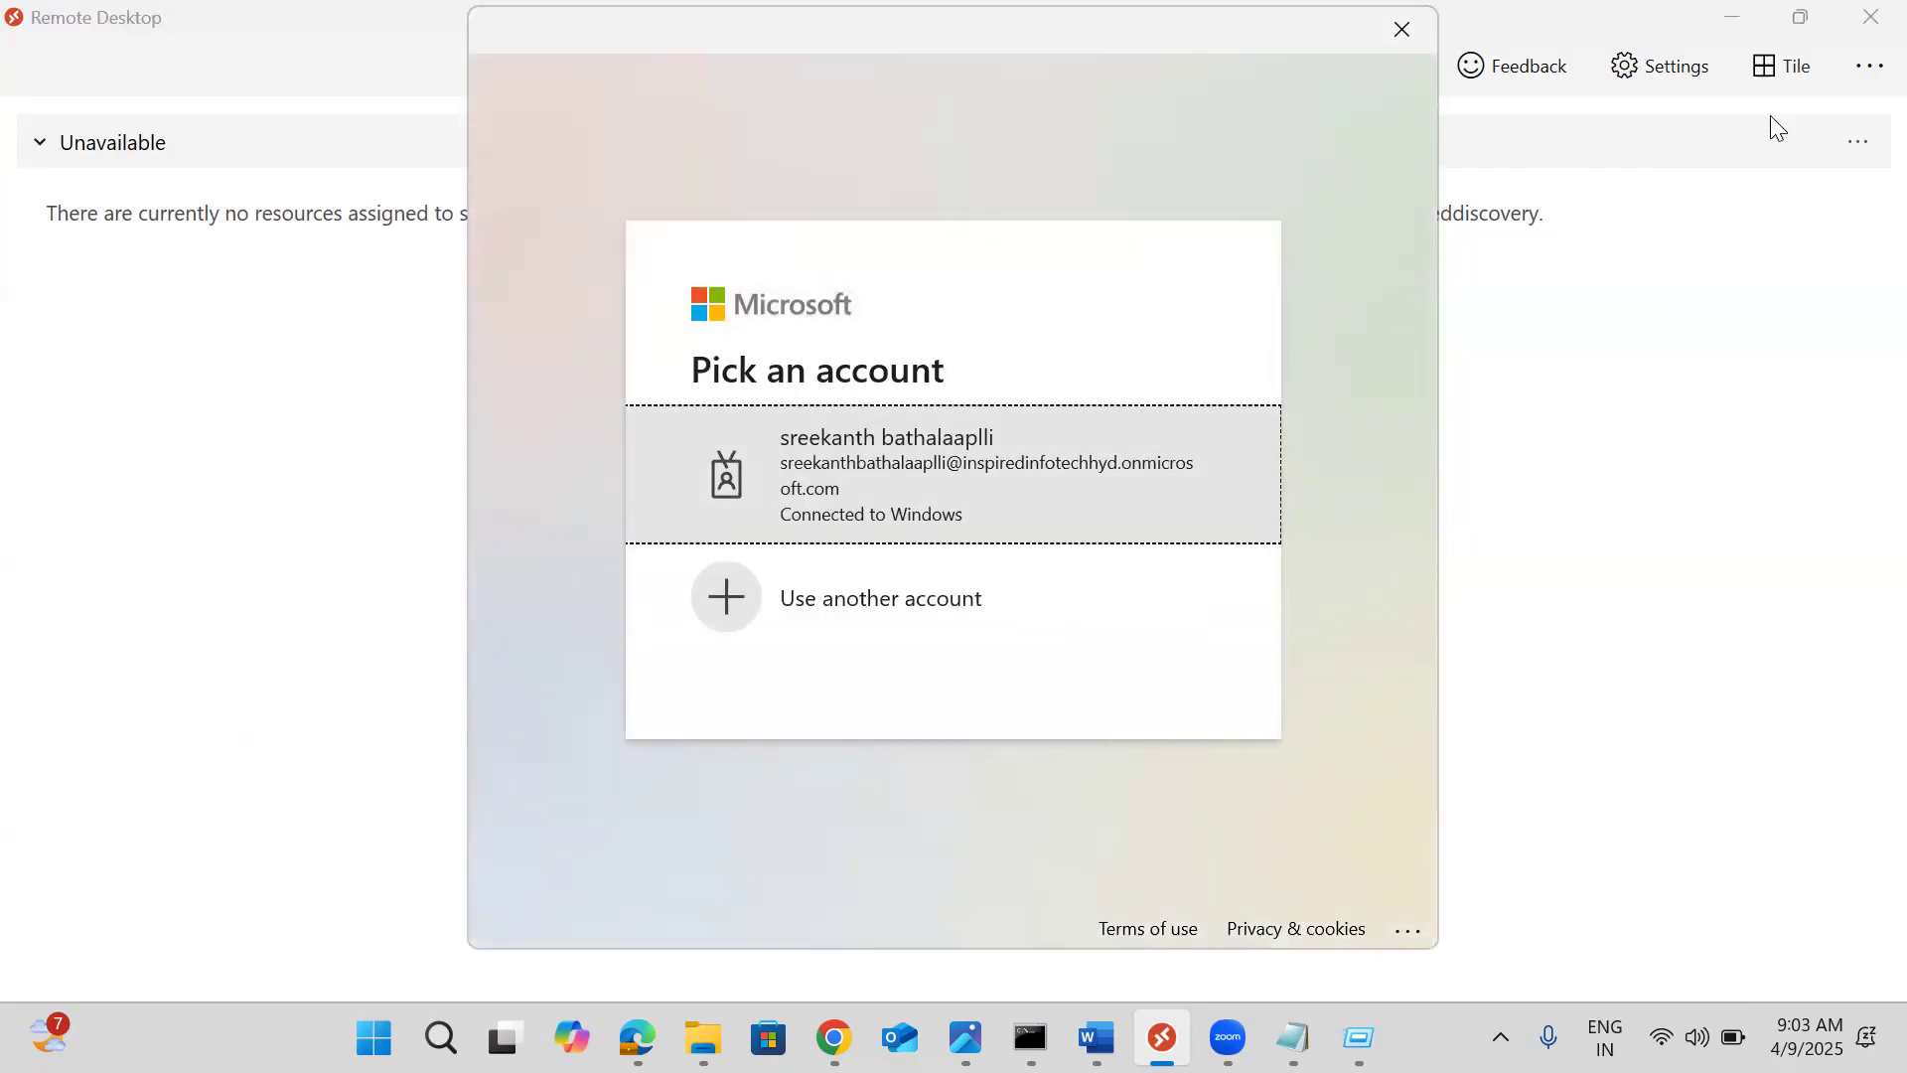
{"action": "left_click", "coordinate": [897, 600]}
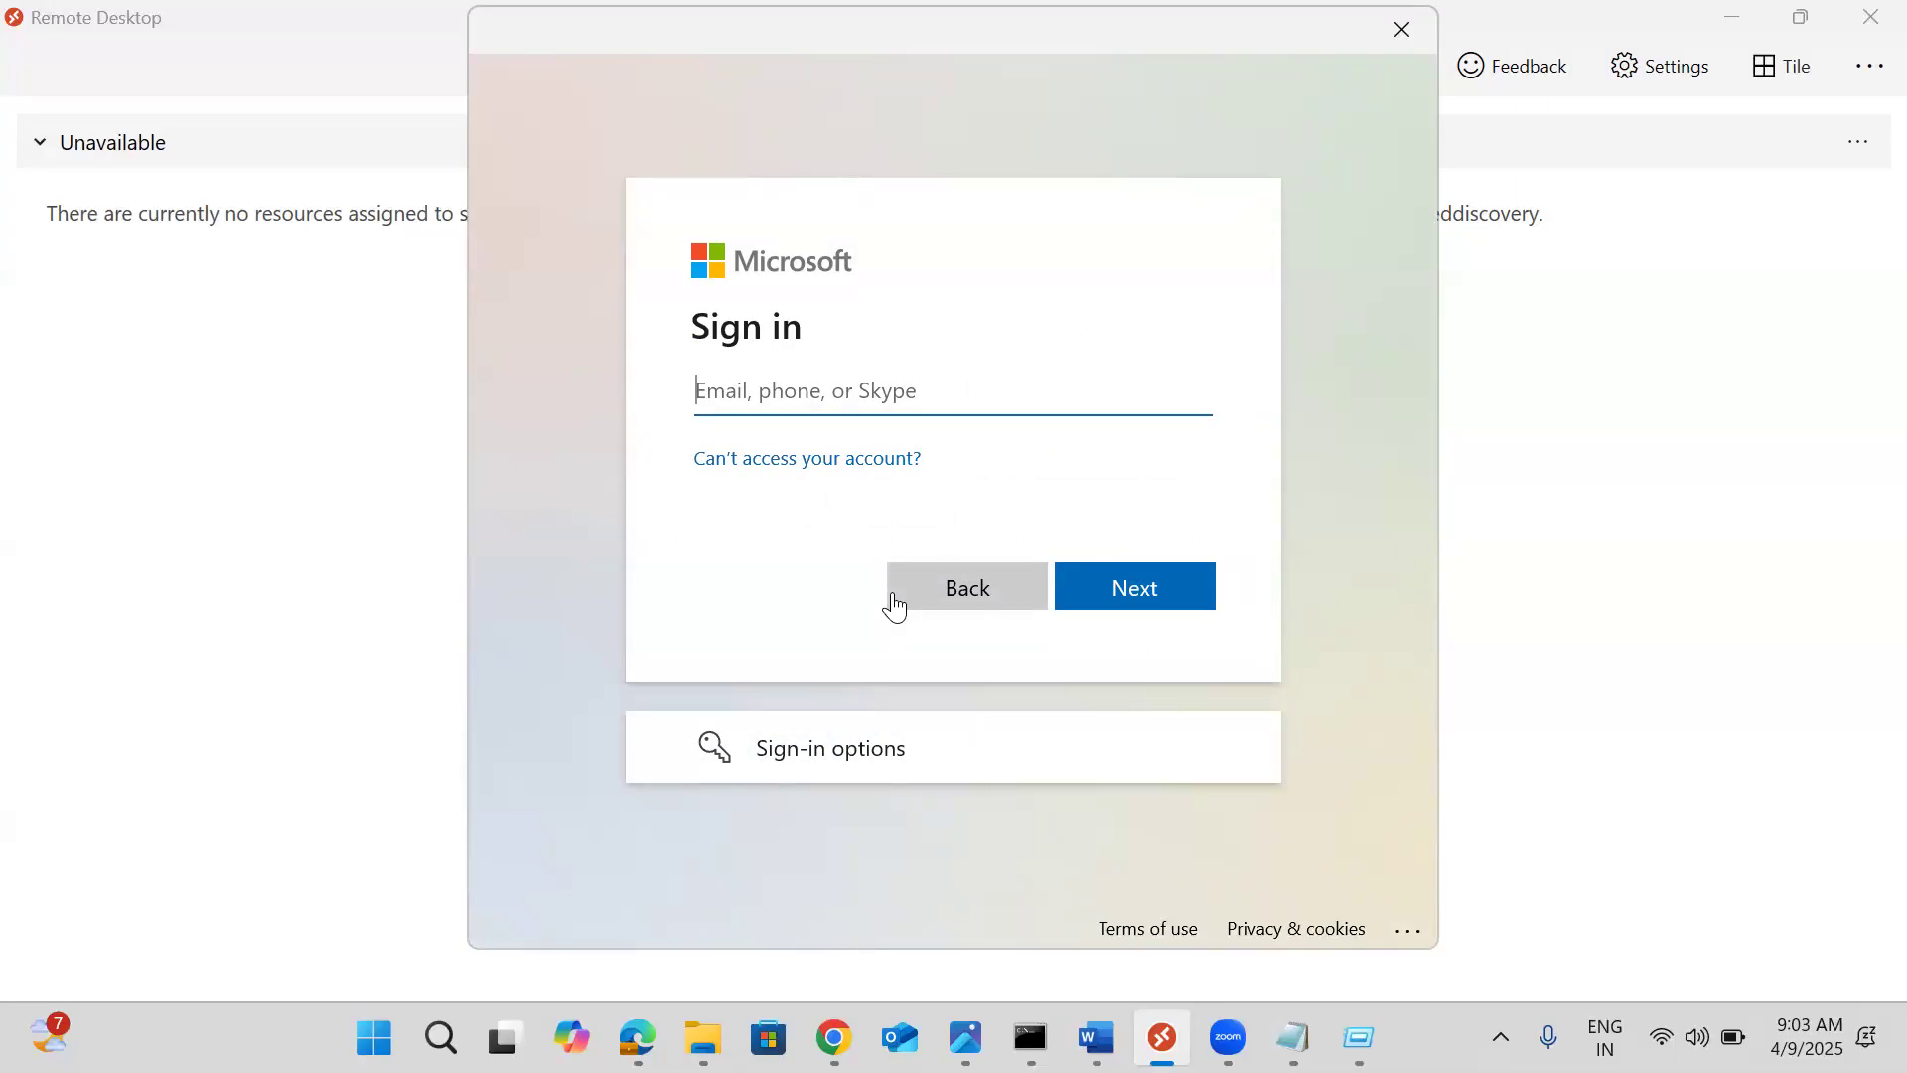
{"action": "left_click", "coordinate": [1119, 600]}
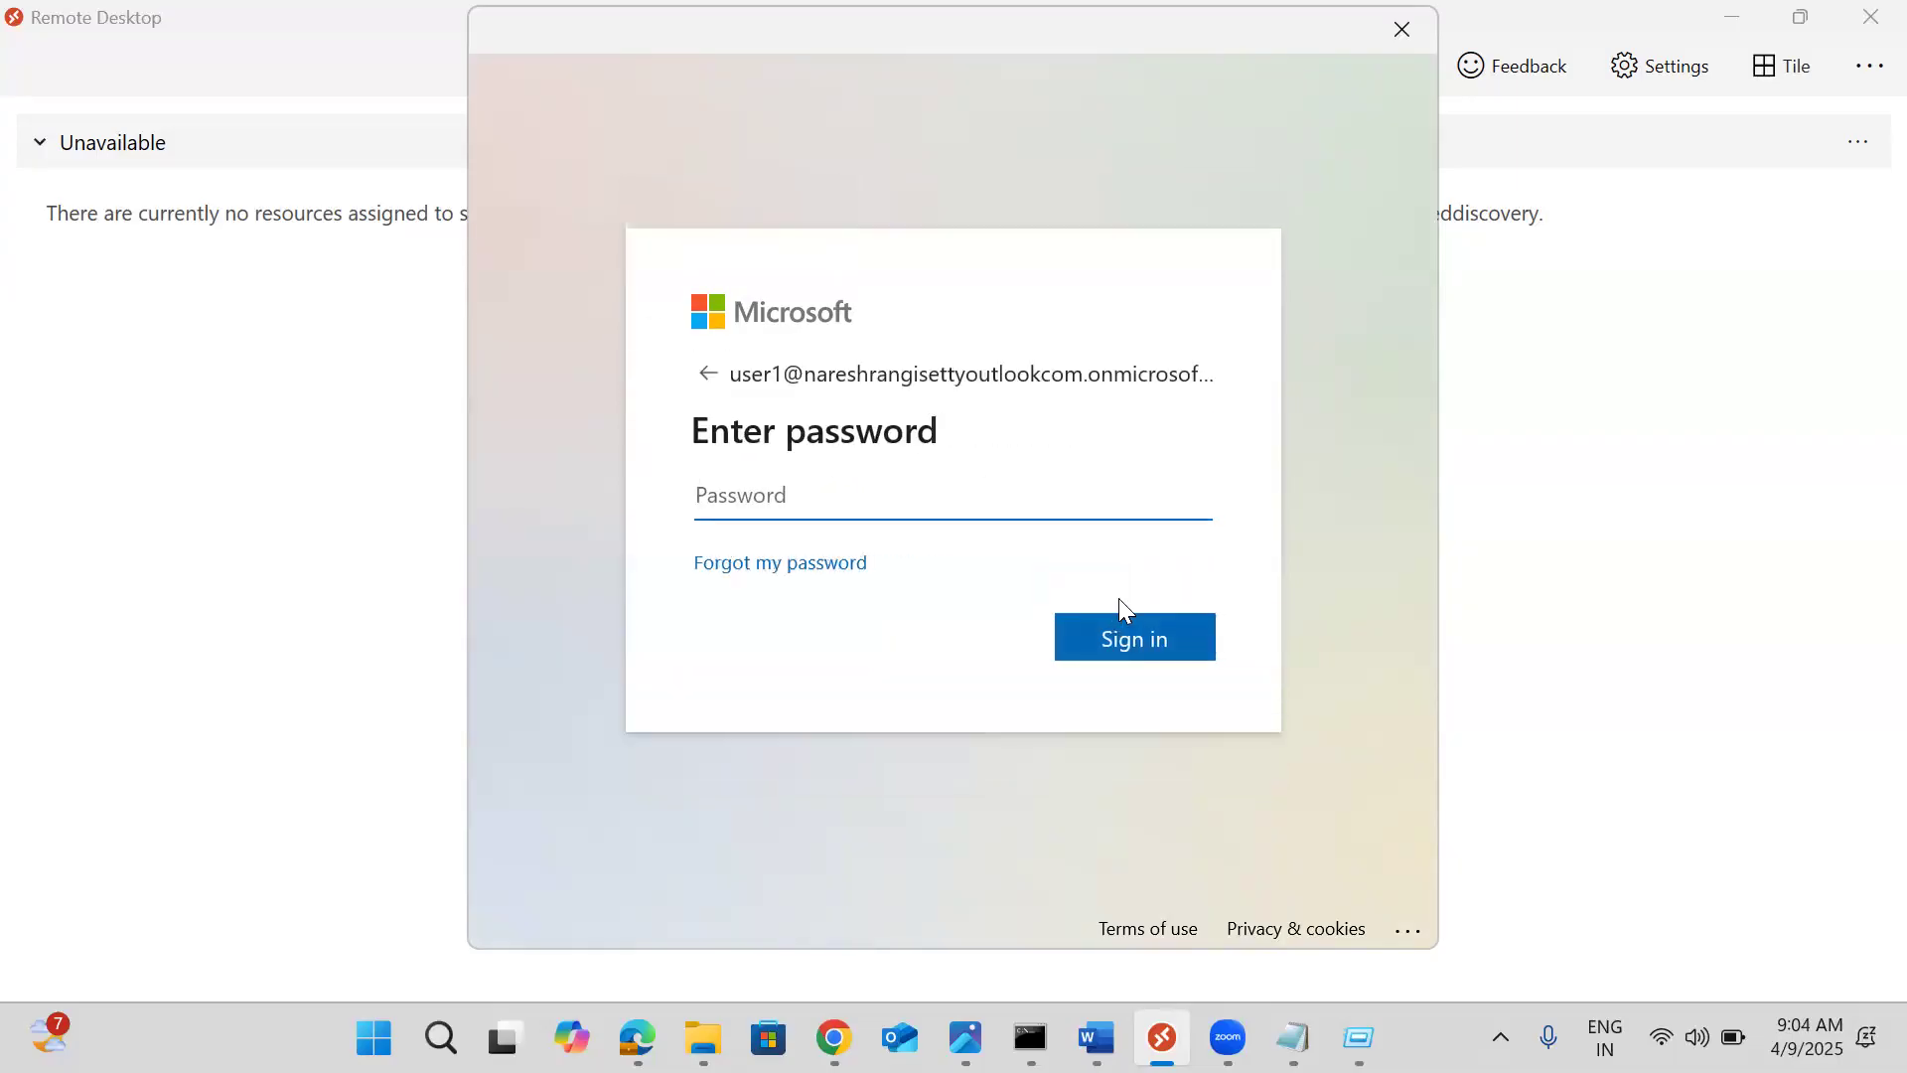
{"action": "type", "text": "••••••••••••"}
{"action": "key", "text": "Return"}
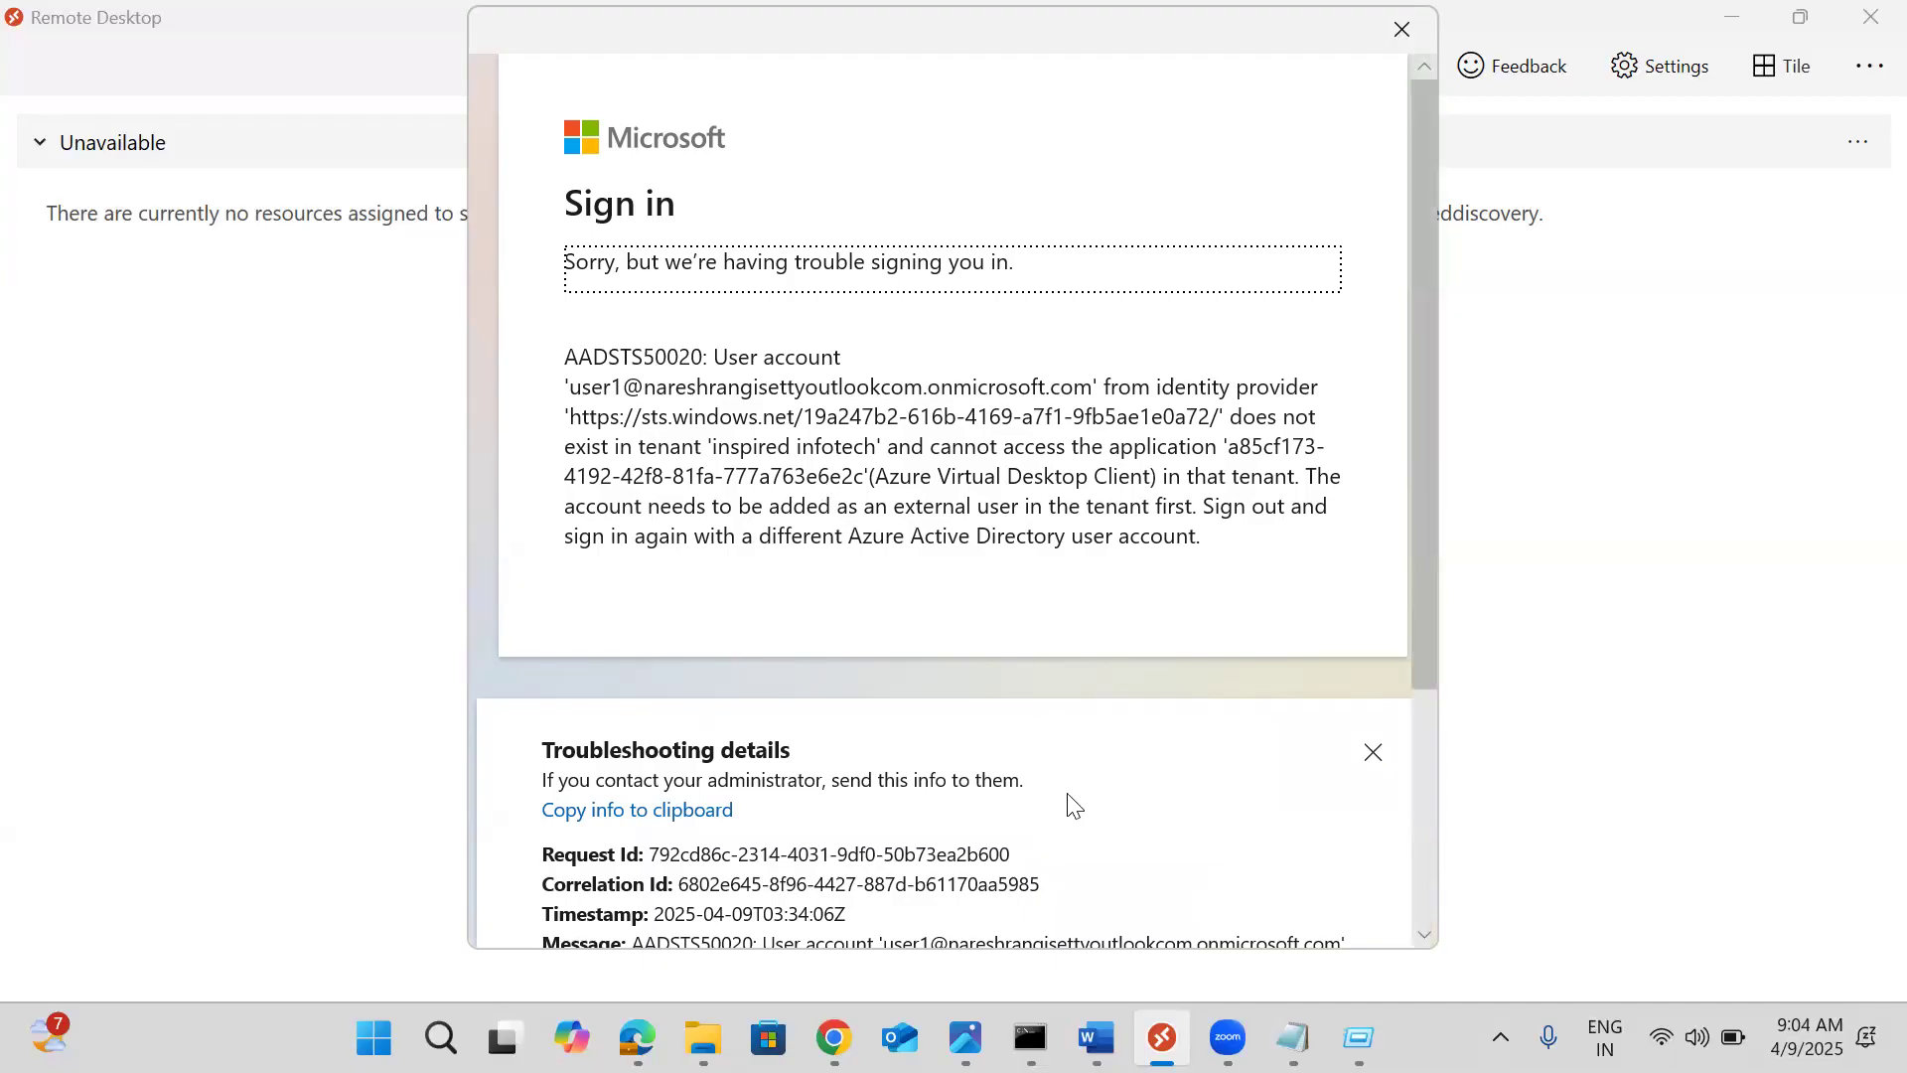
Dismiss the troubleshooting details and sign-in error, then open the Unavailable feed's actions menu
{"action": "left_click", "coordinate": [1374, 755]}
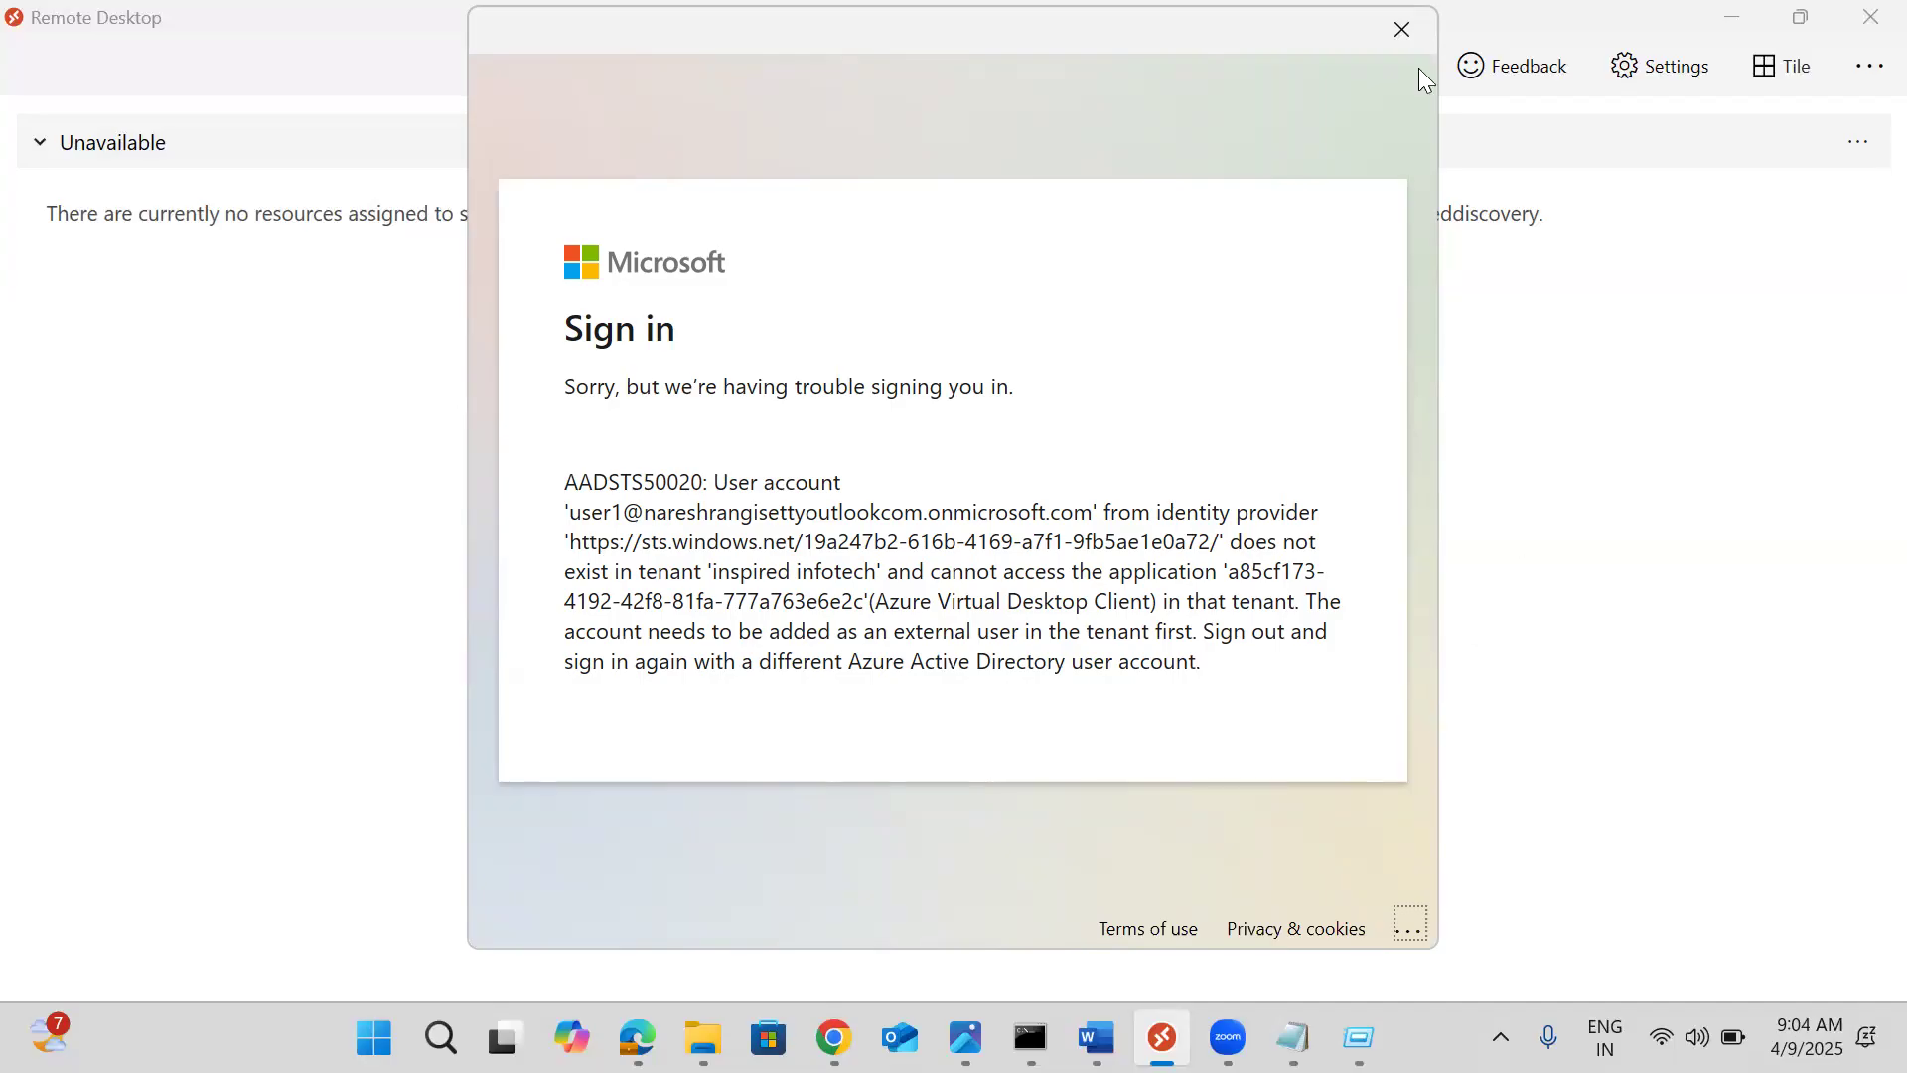
{"action": "left_click", "coordinate": [1402, 33]}
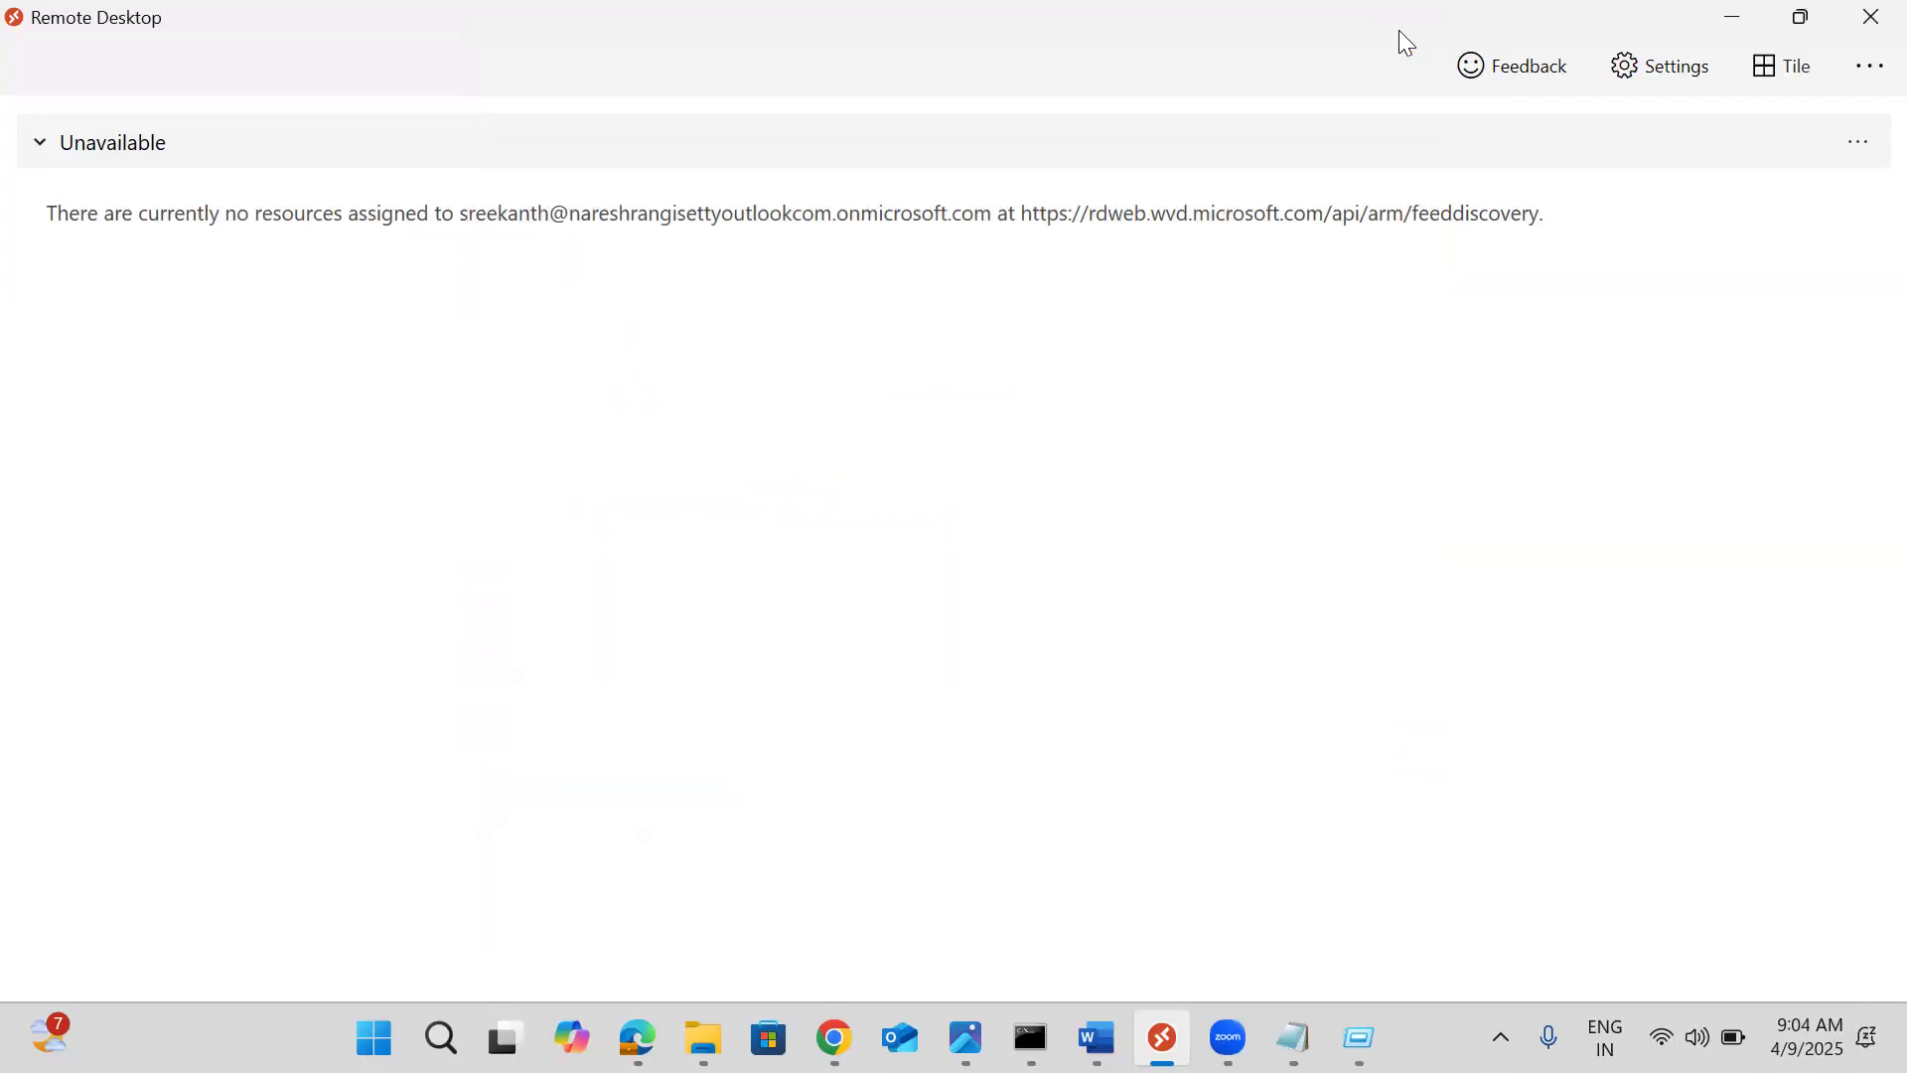
{"action": "left_click", "coordinate": [1856, 66]}
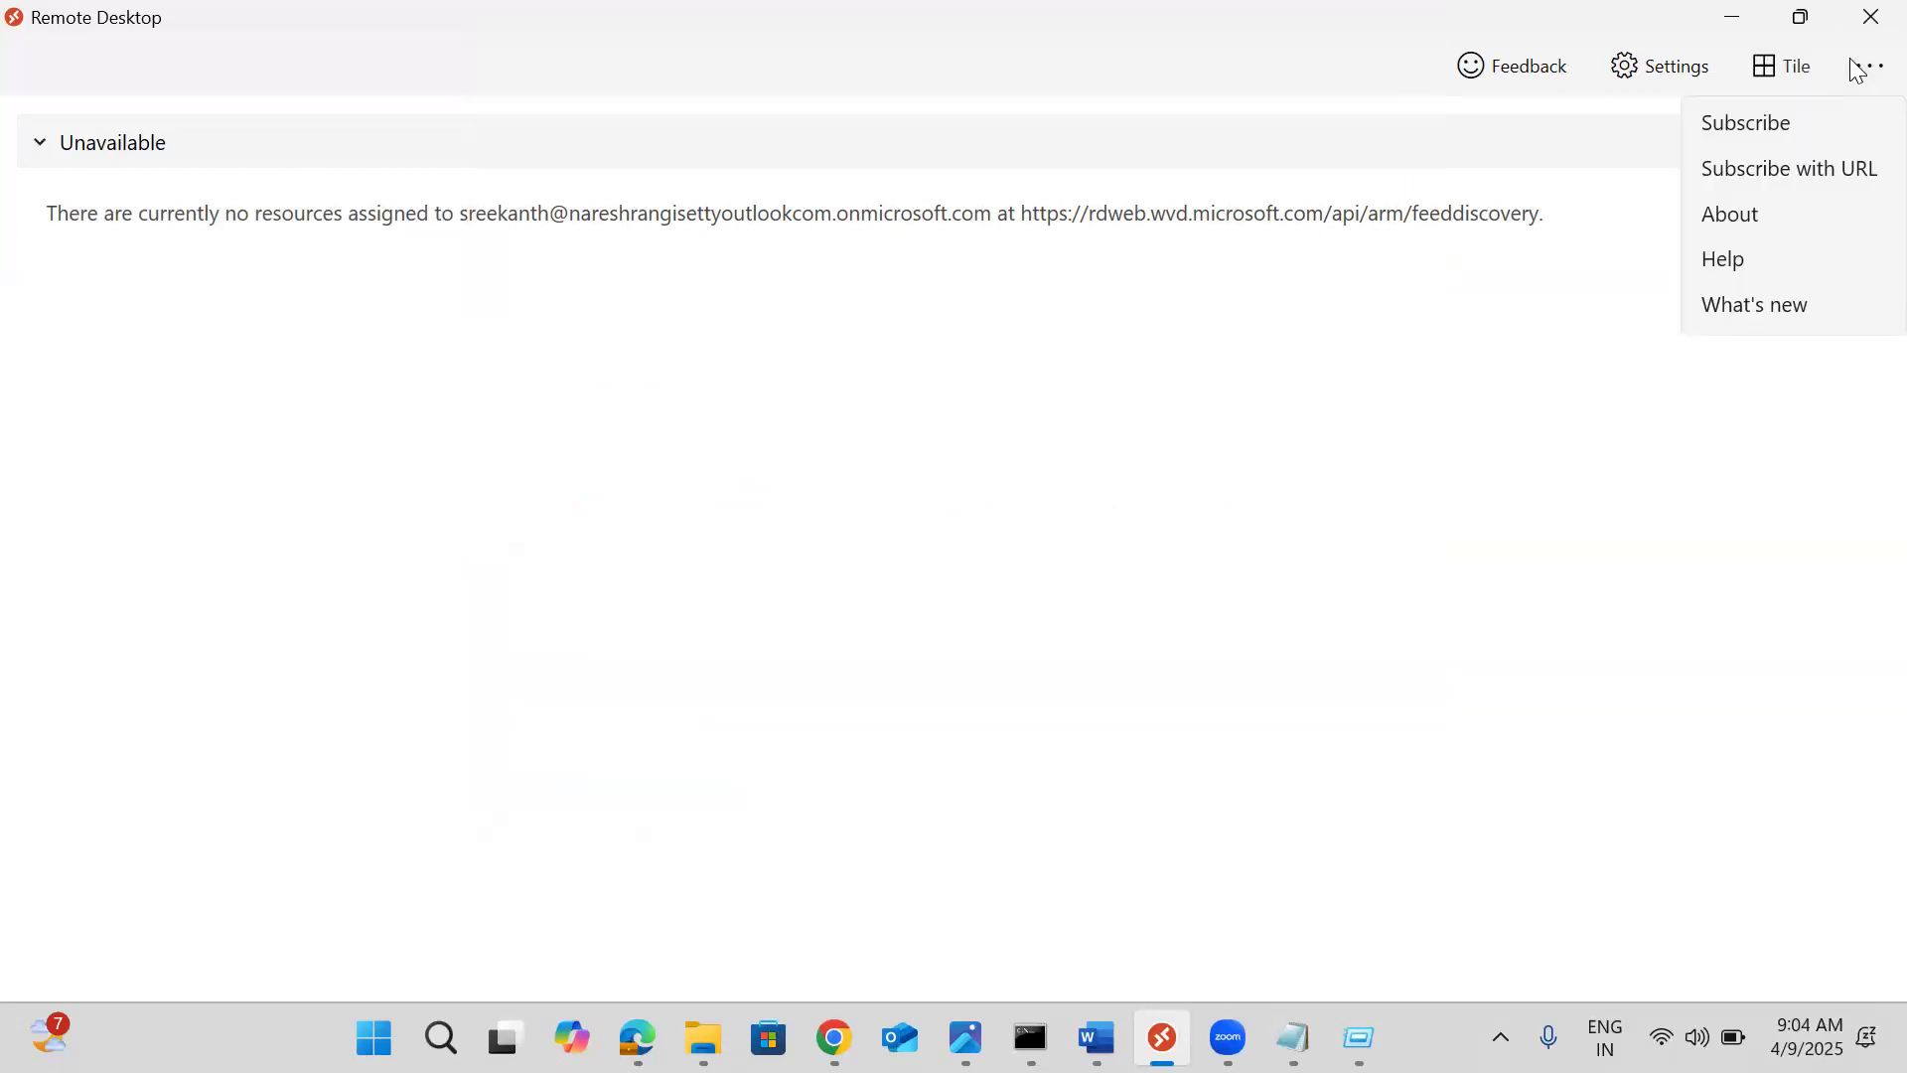
{"action": "left_click", "coordinate": [1423, 375]}
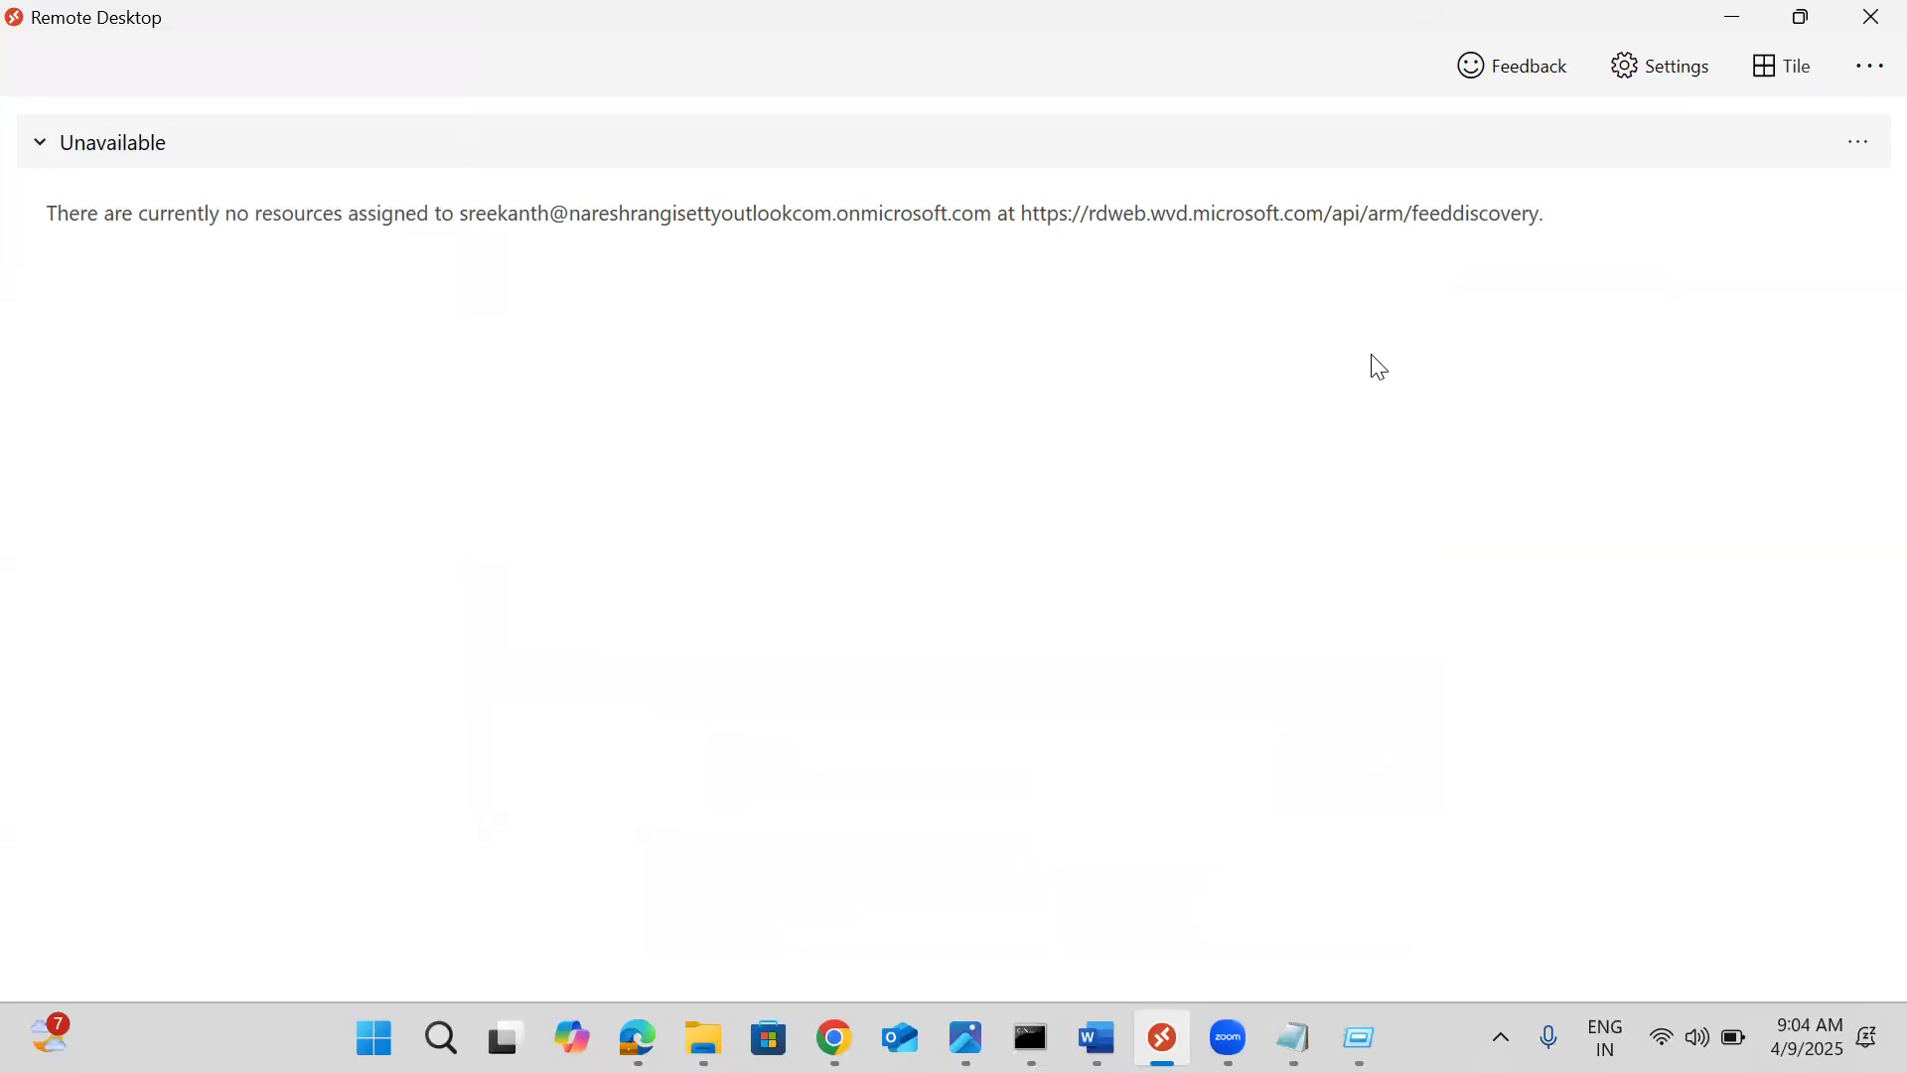
{"action": "left_click", "coordinate": [1849, 139]}
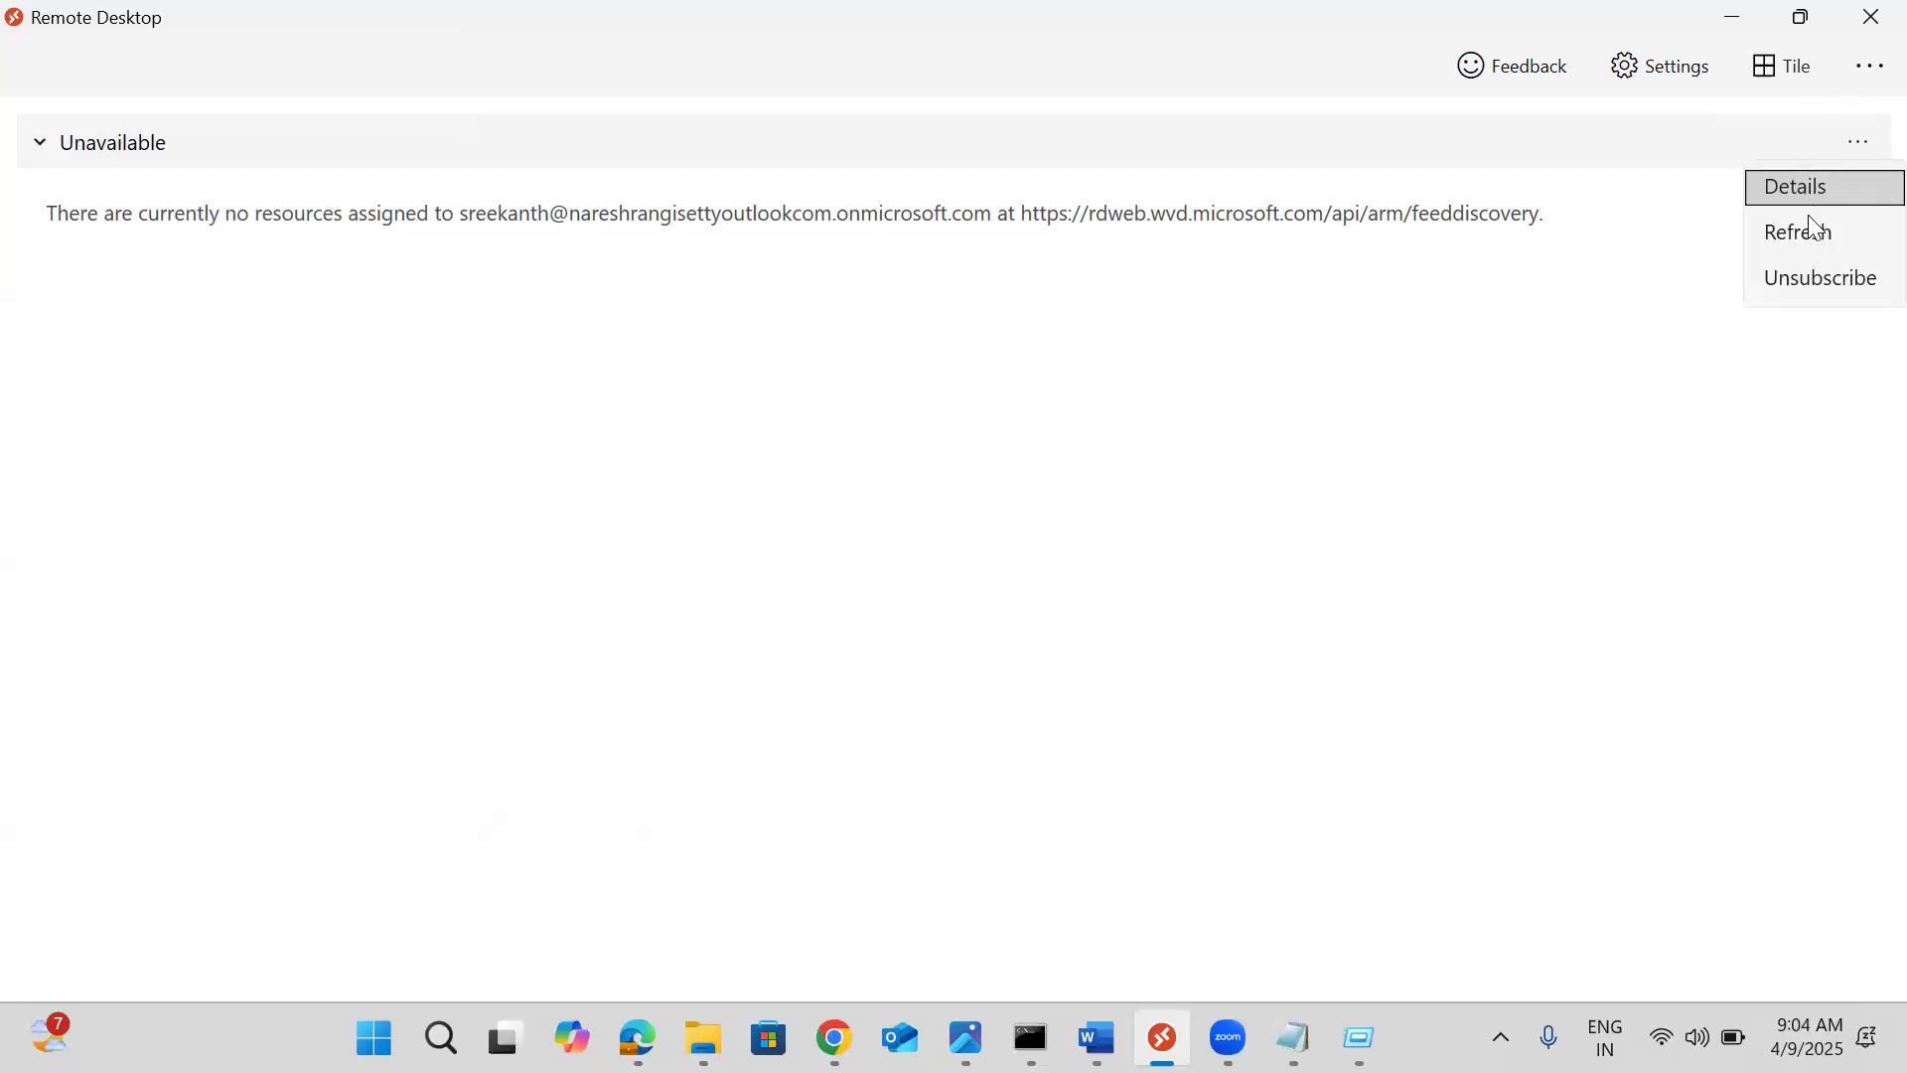
Unsubscribe the Unavailable feed and resubscribe with another account's e-mail and password
{"action": "left_click", "coordinate": [1805, 282]}
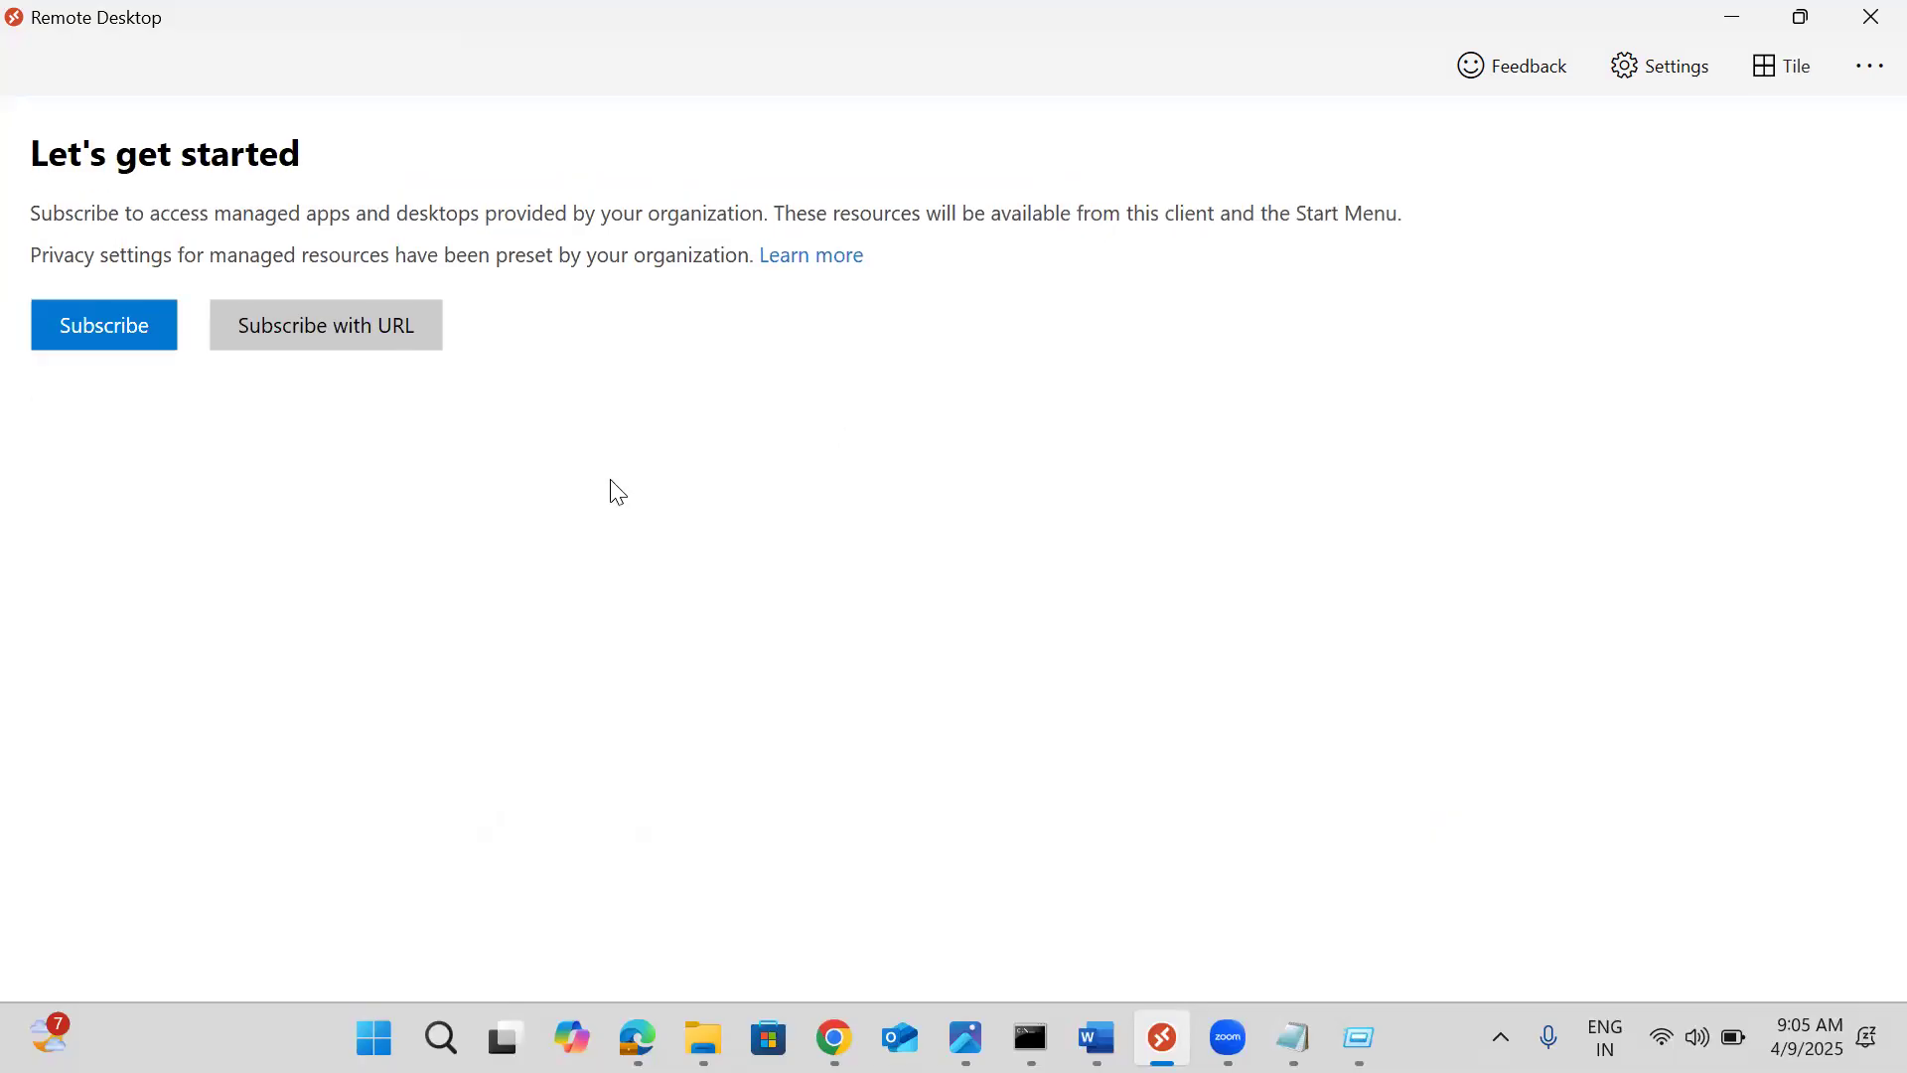
{"action": "left_click", "coordinate": [132, 342]}
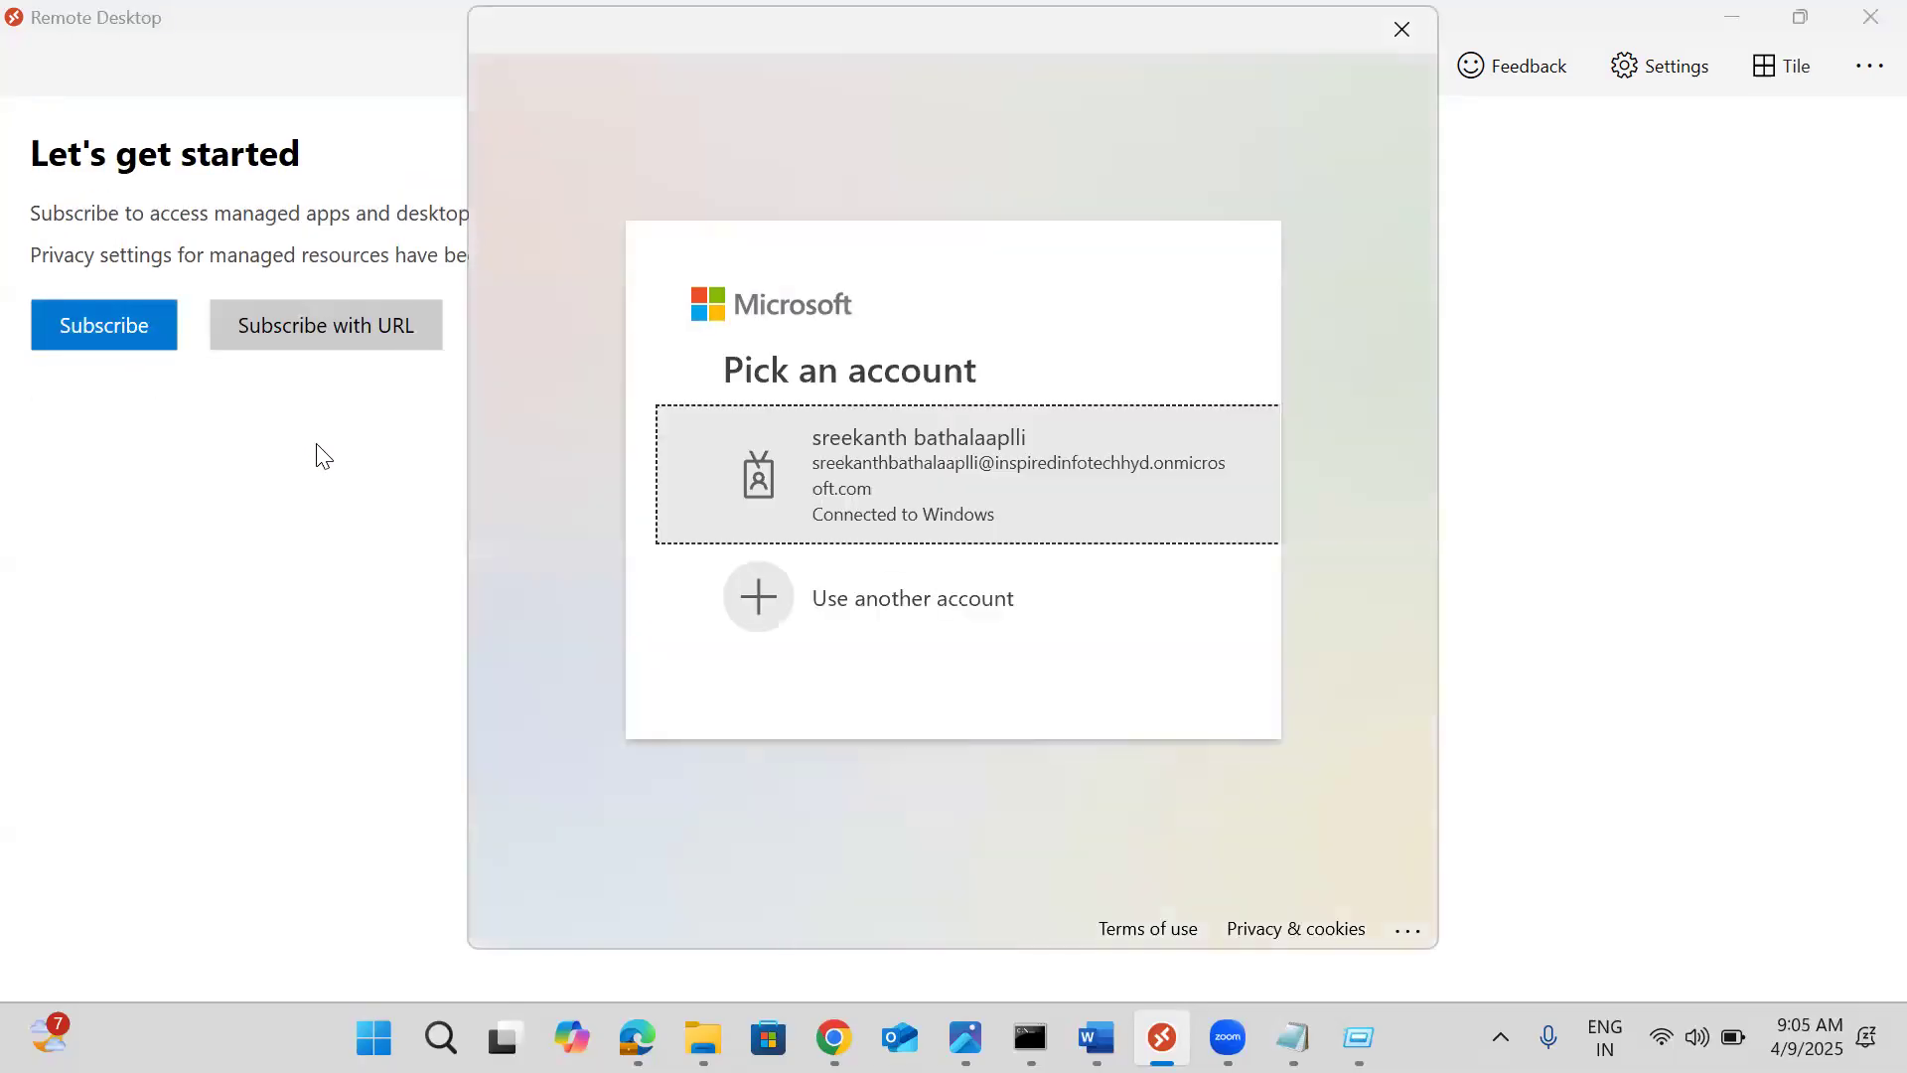
{"action": "left_click", "coordinate": [812, 584]}
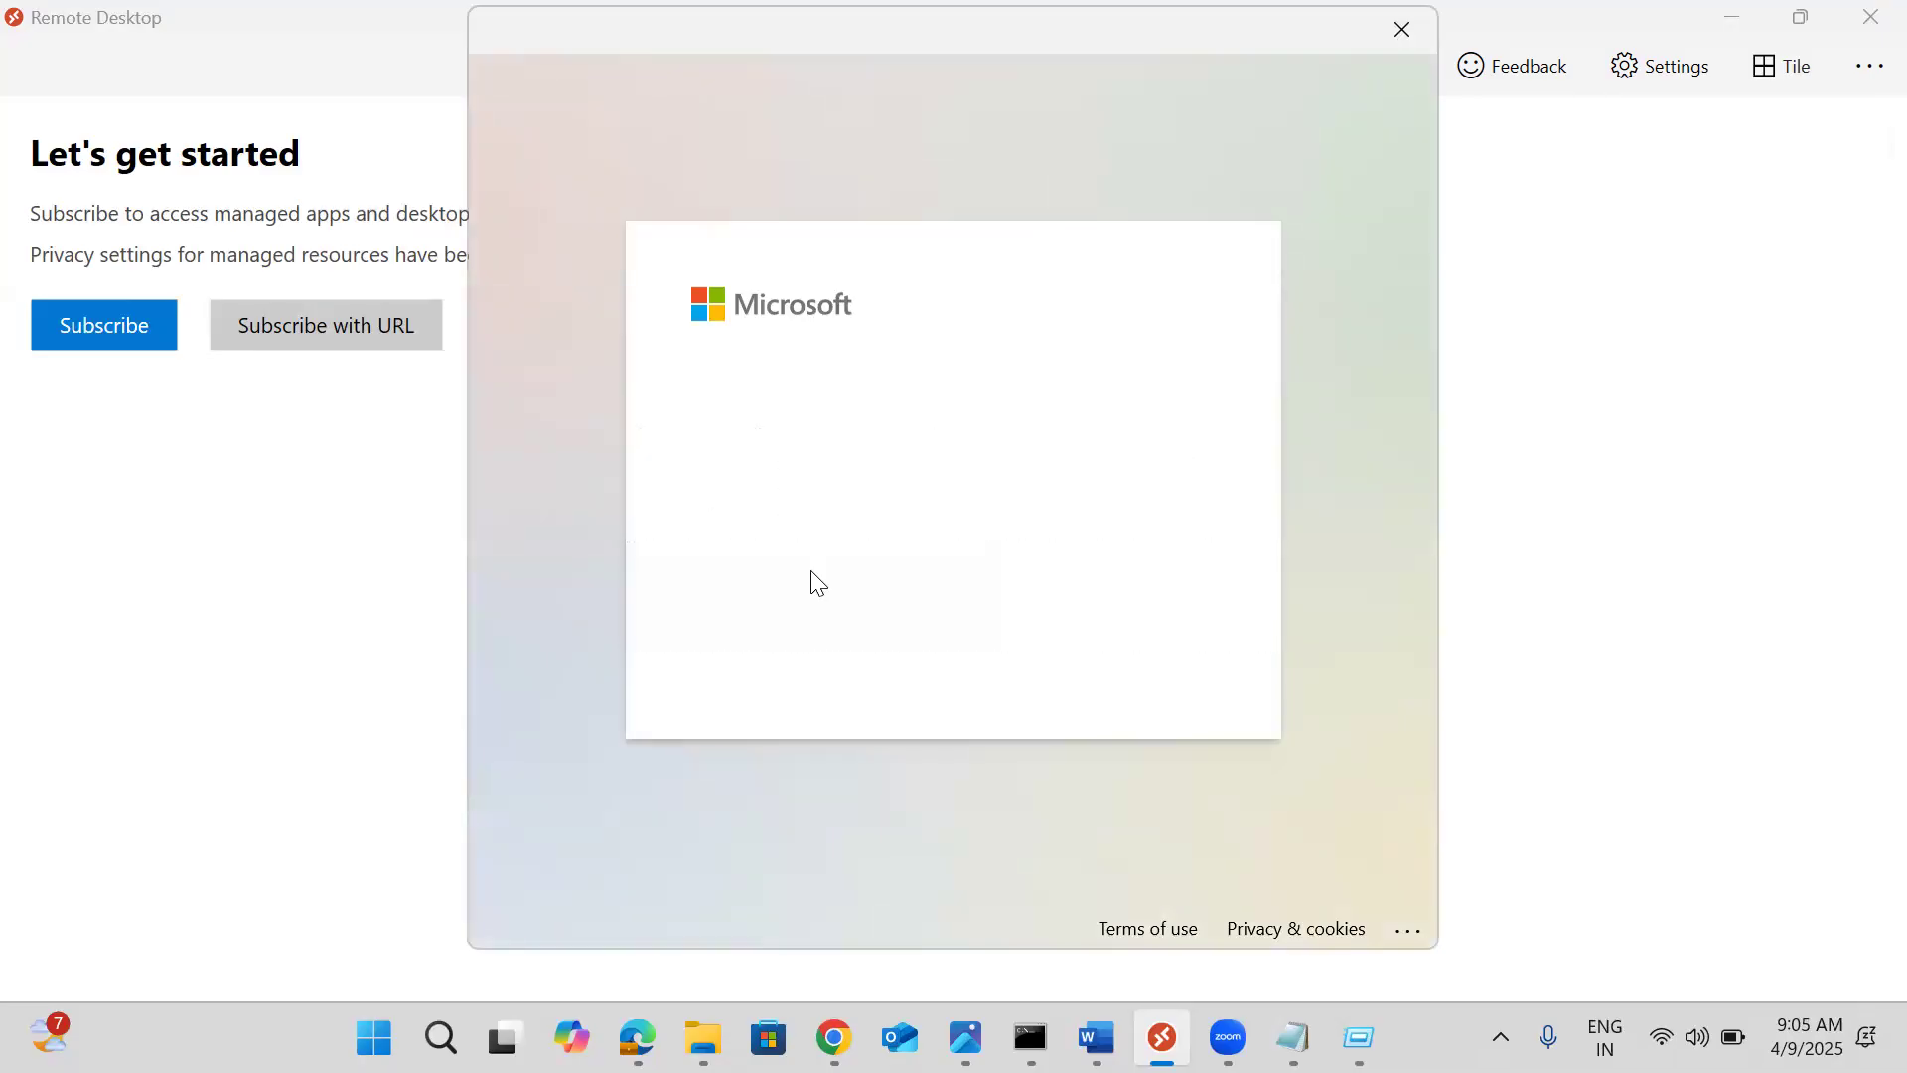
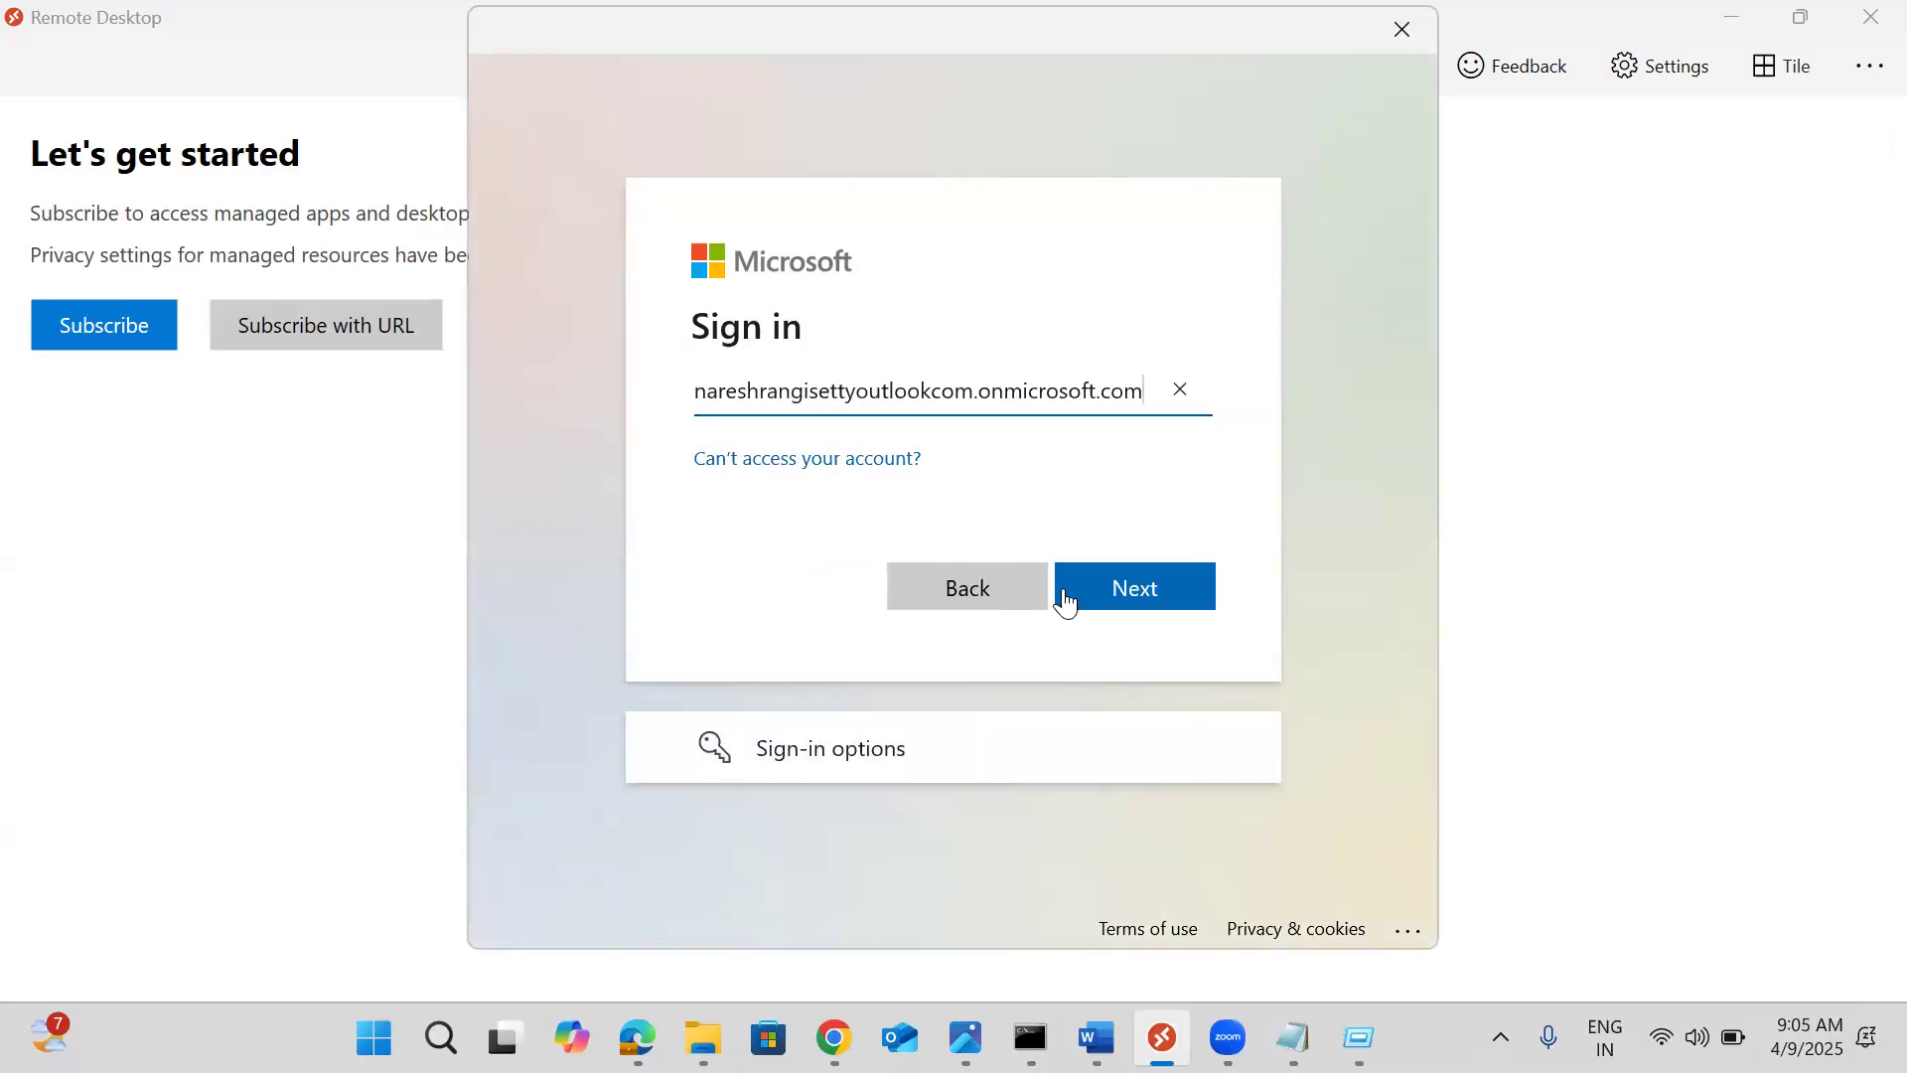
{"action": "left_click", "coordinate": [1127, 589]}
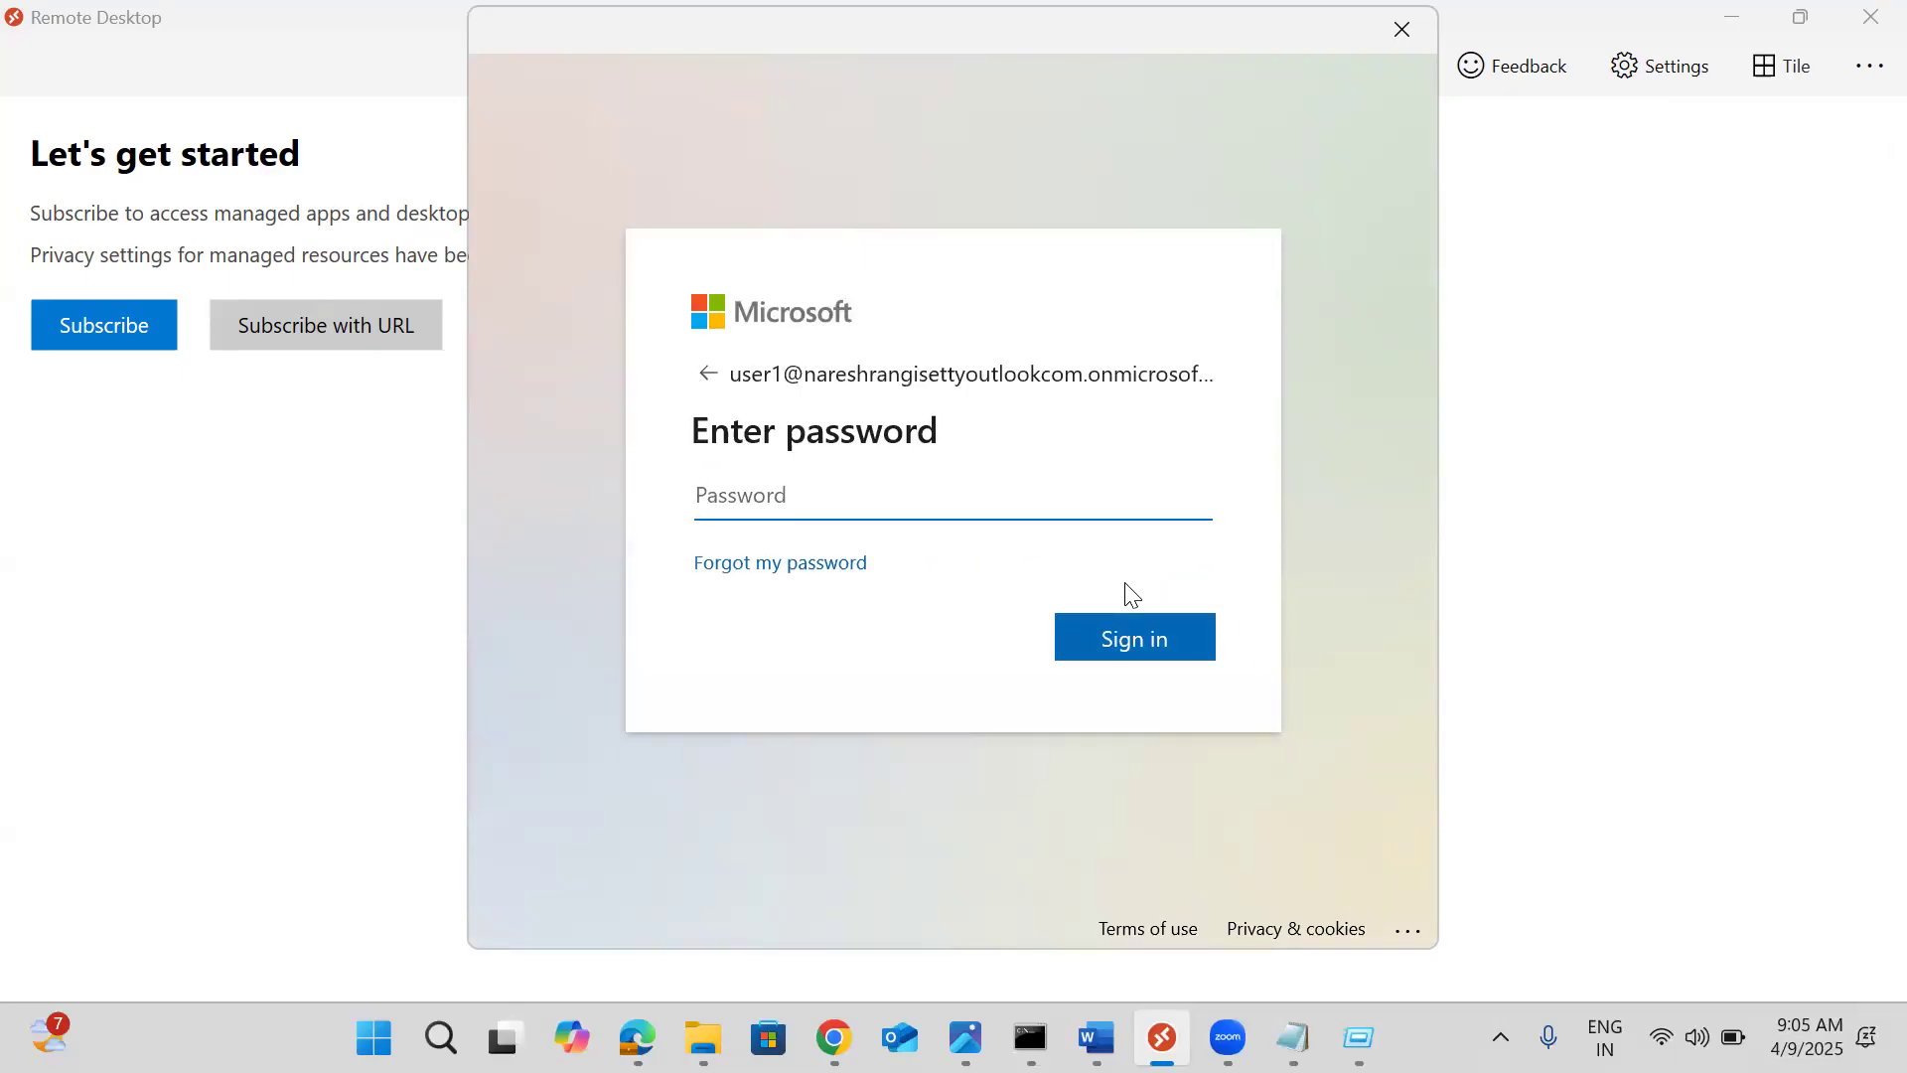
{"action": "type", "text": "••••••••••••"}
{"action": "key", "text": "Return"}
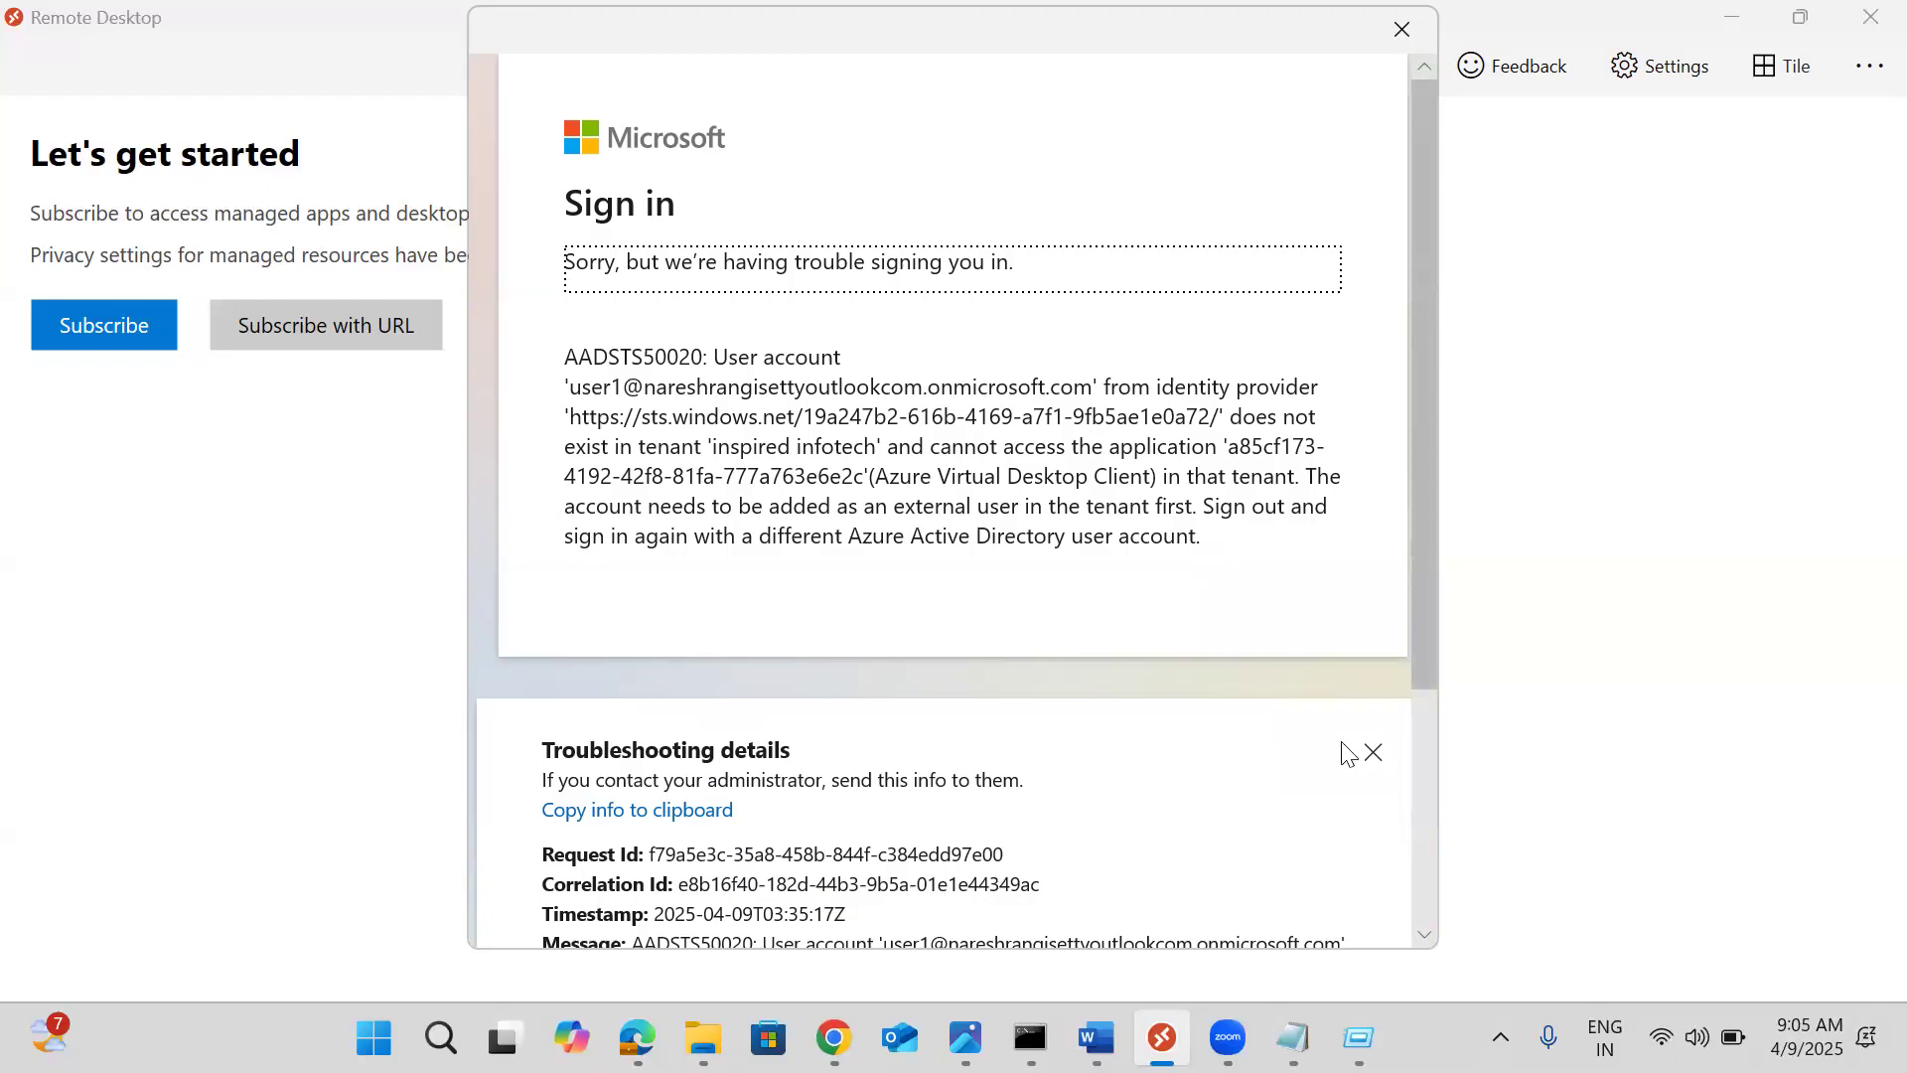
{"action": "left_click", "coordinate": [1372, 754]}
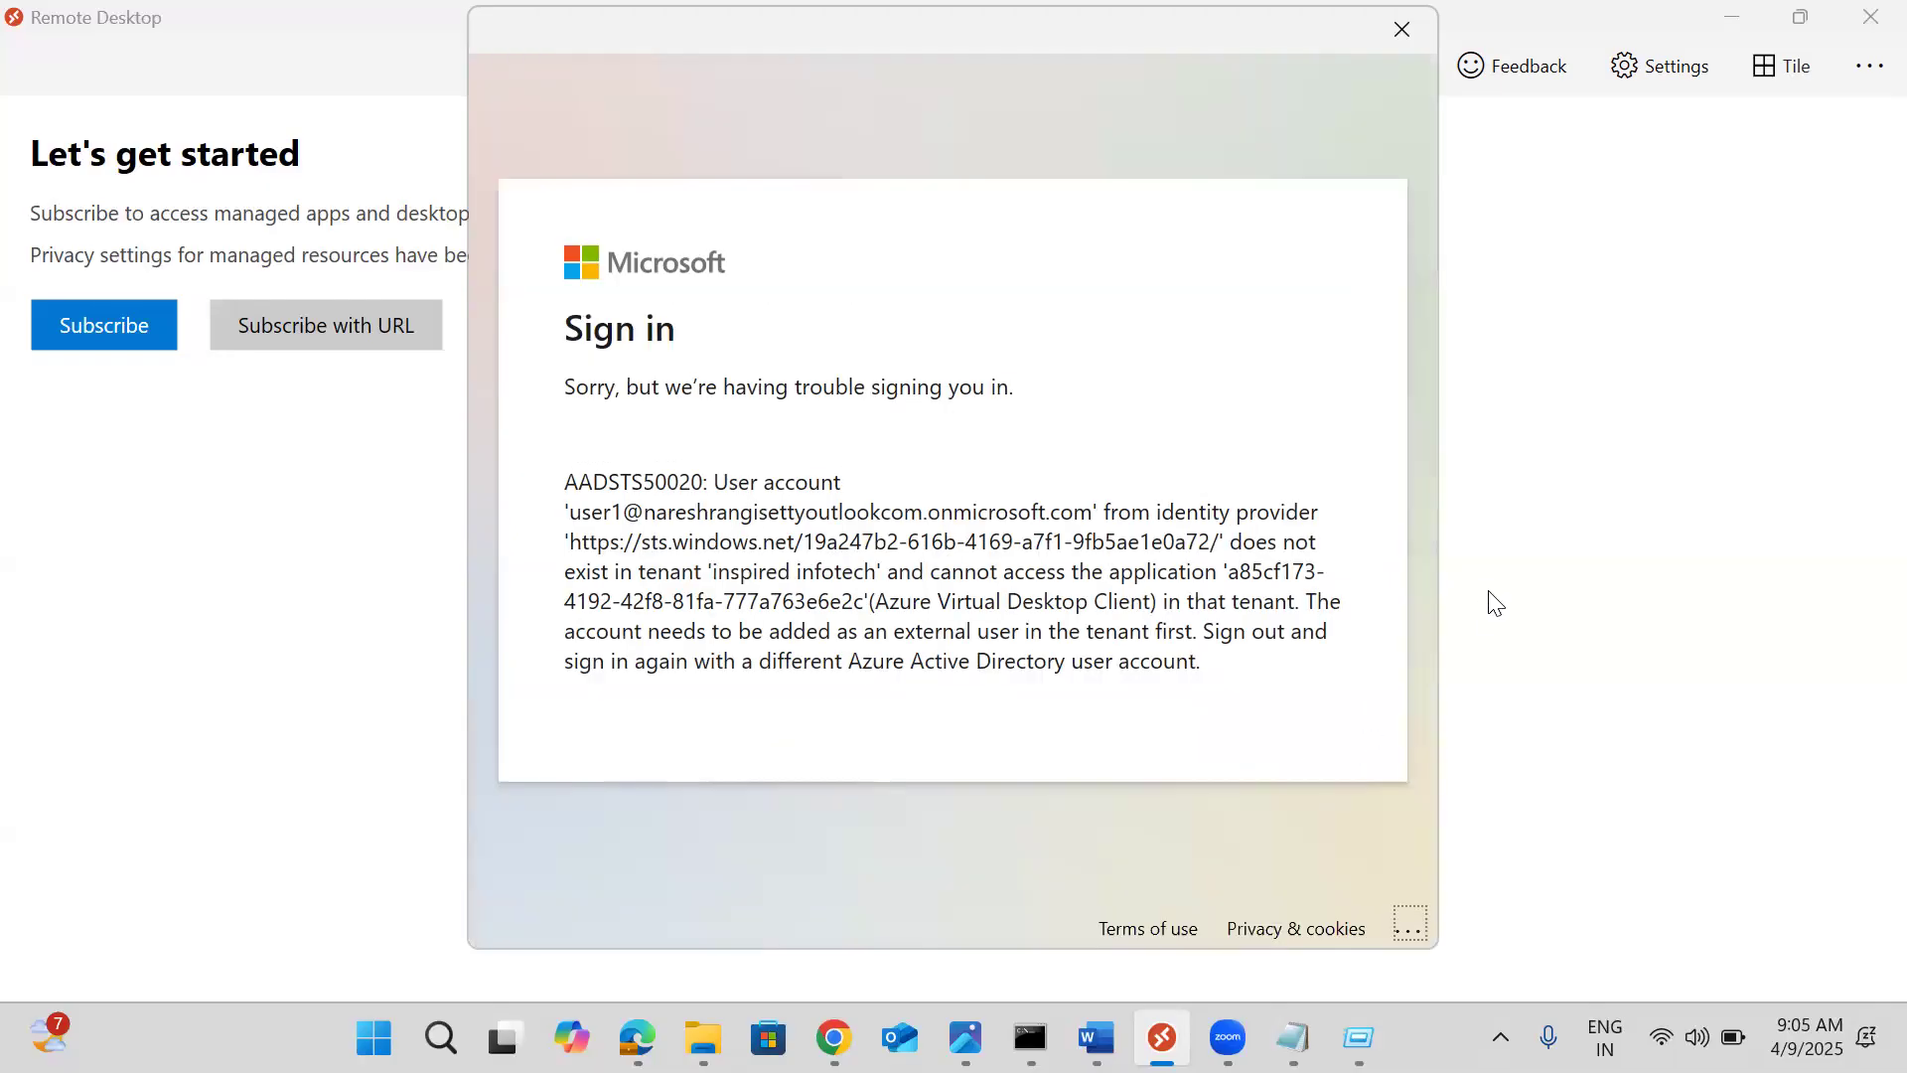
Close the sign-in error and start a new workspace subscription
{"action": "left_click", "coordinate": [1400, 38]}
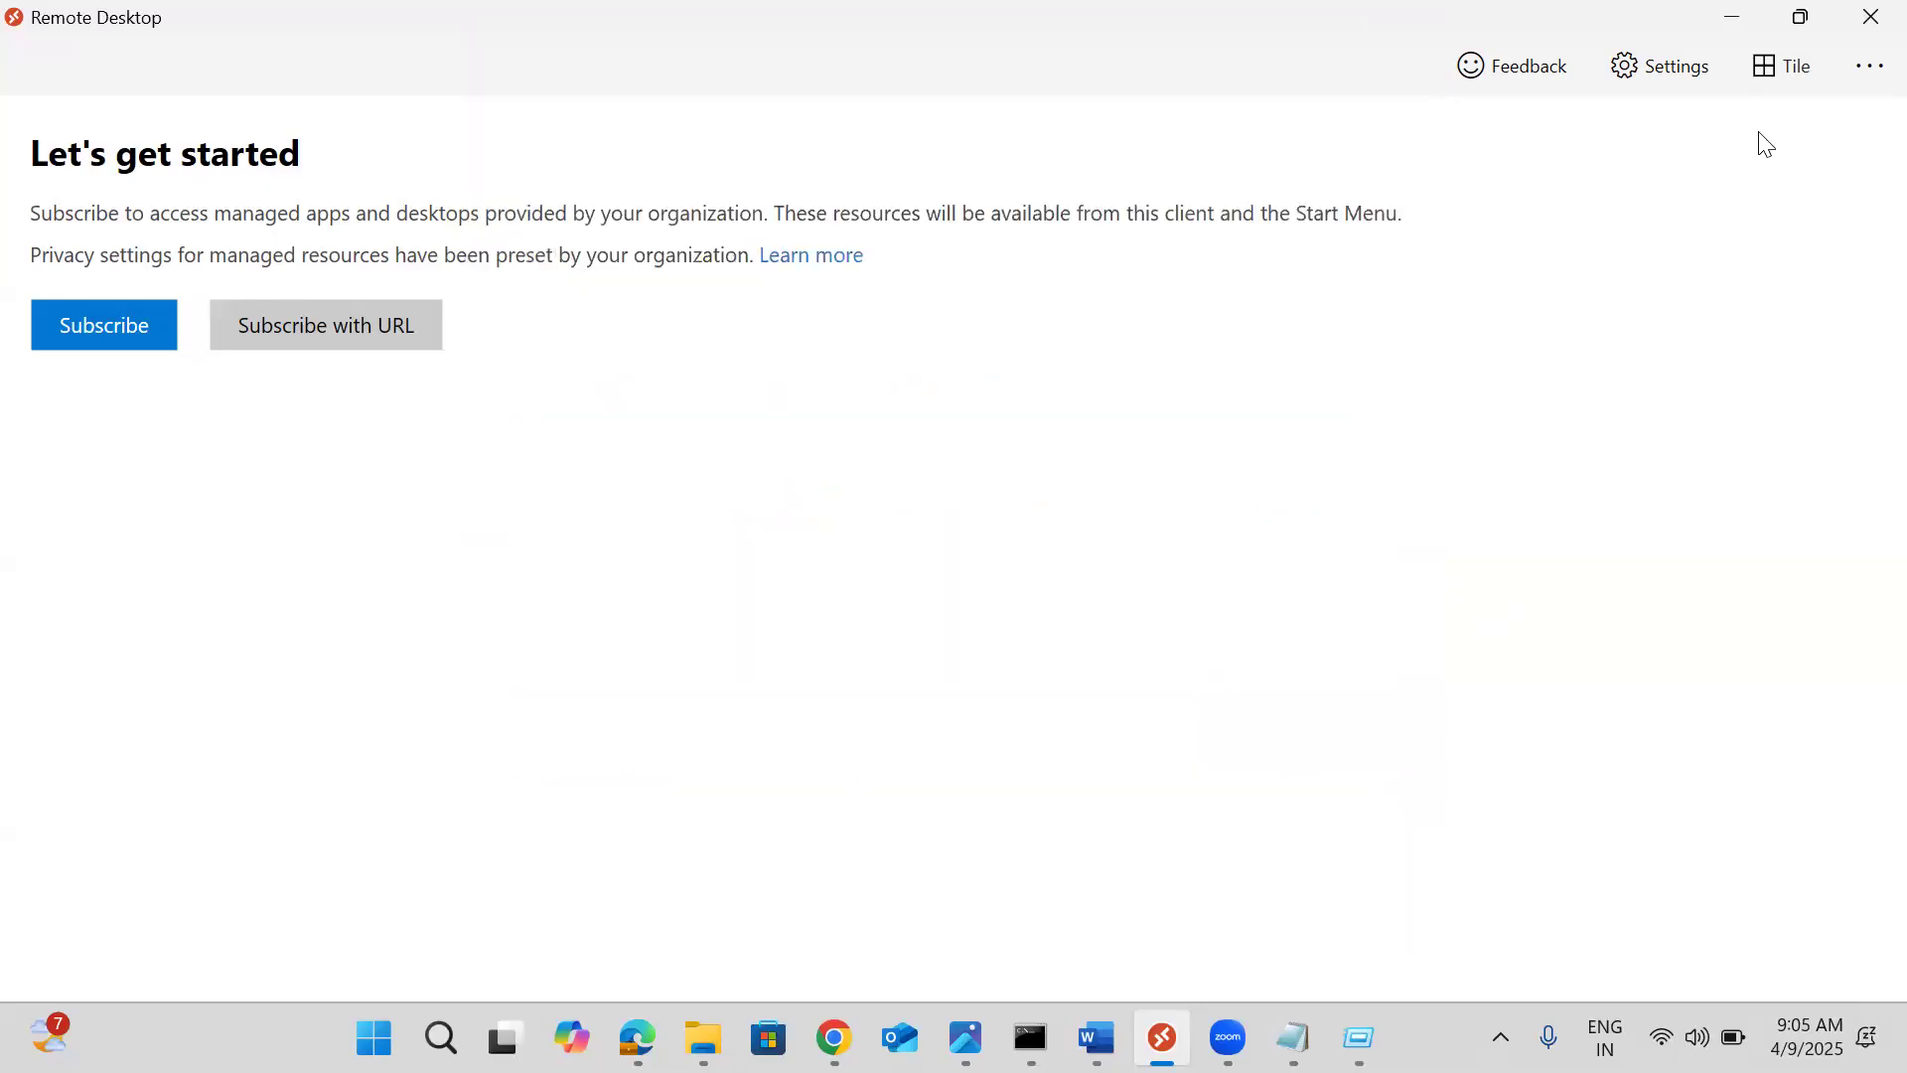
{"action": "left_click", "coordinate": [1684, 74]}
{"action": "left_click", "coordinate": [1684, 74]}
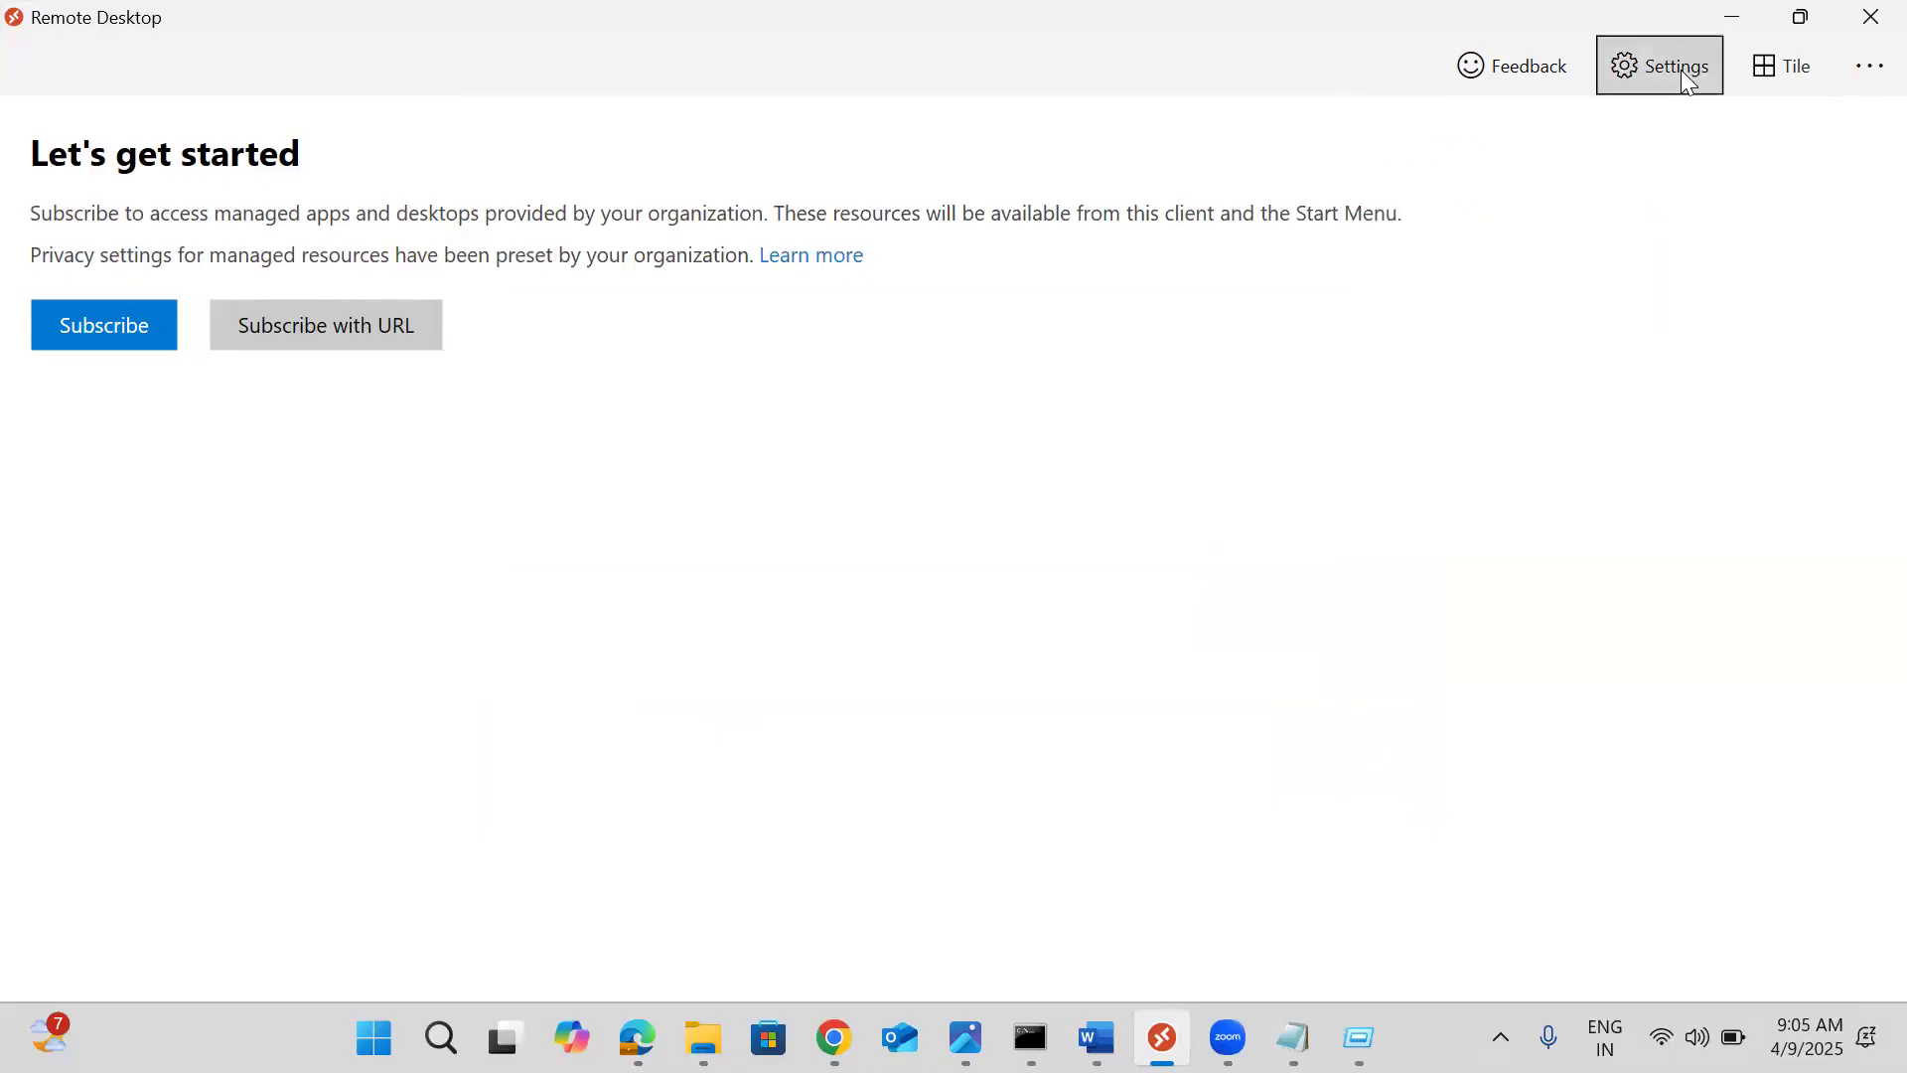
{"action": "left_click", "coordinate": [1846, 71]}
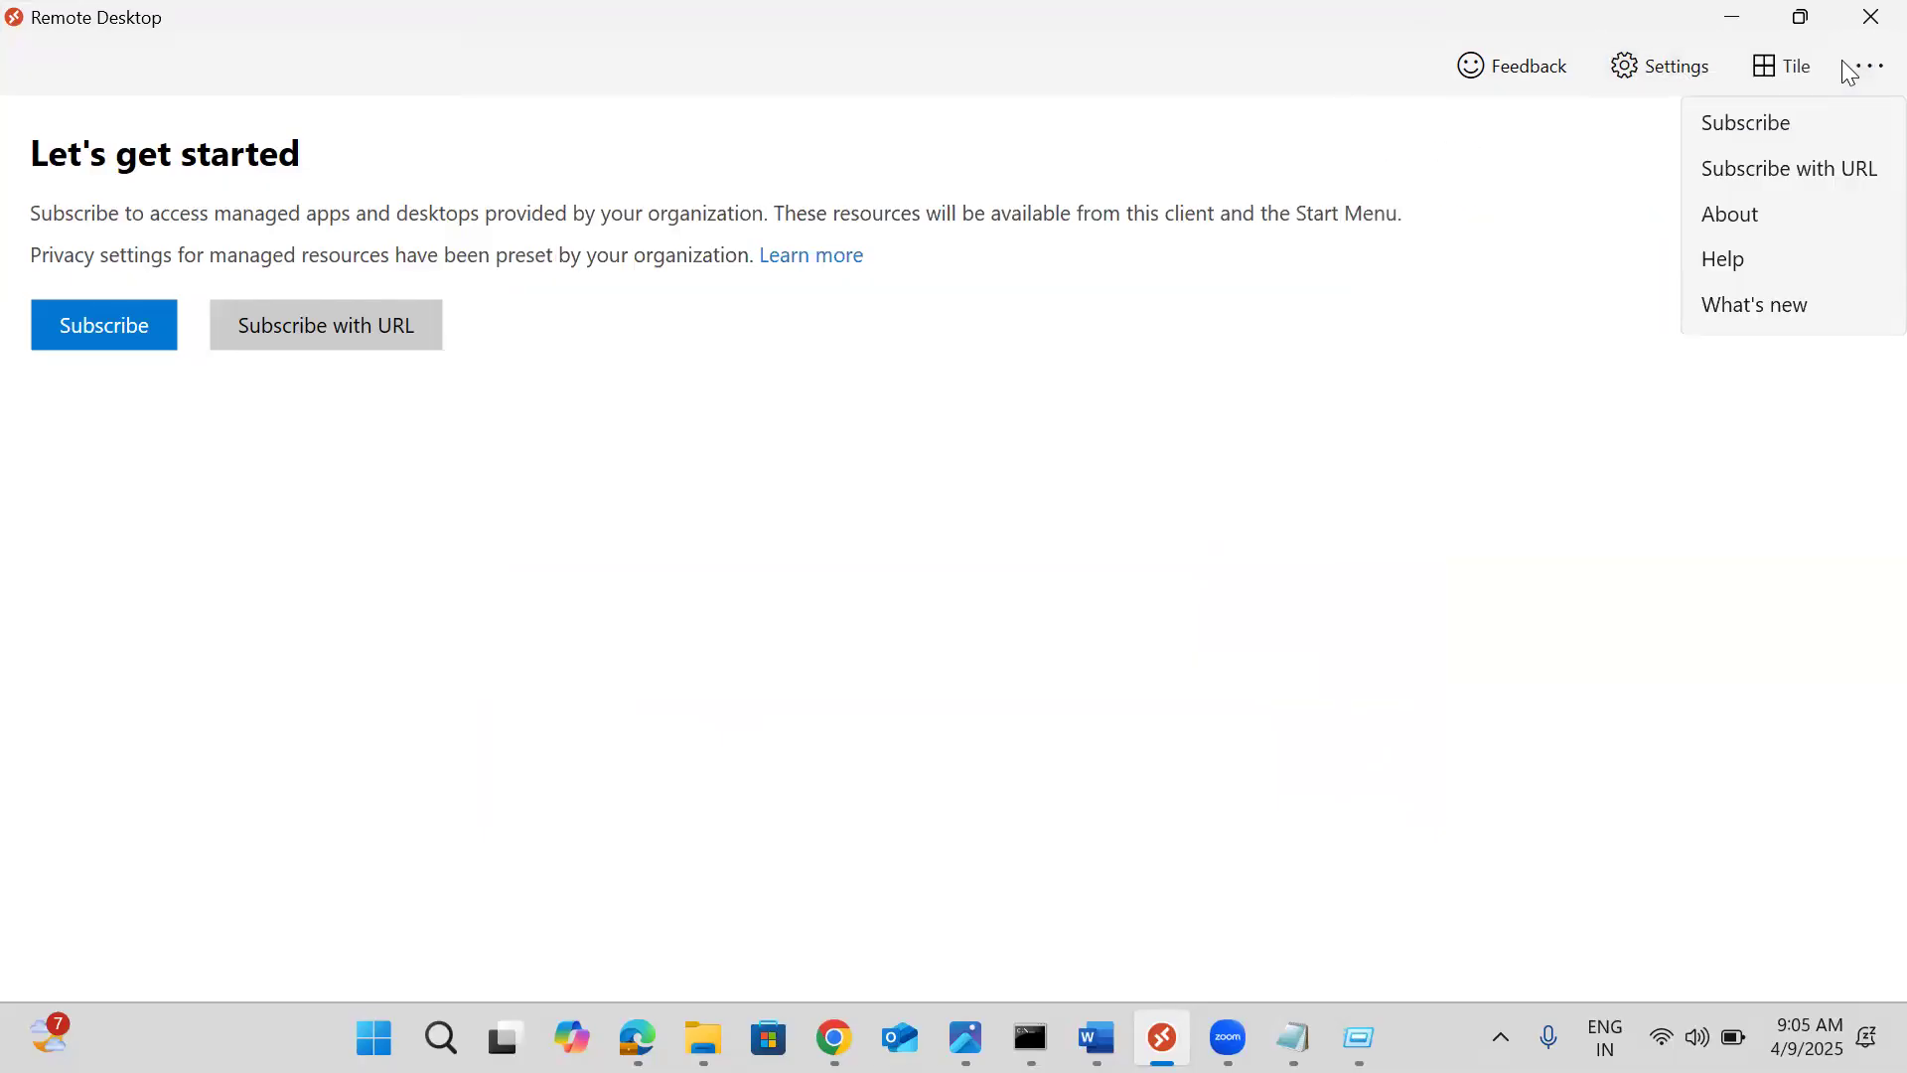
{"action": "left_click", "coordinate": [1764, 122]}
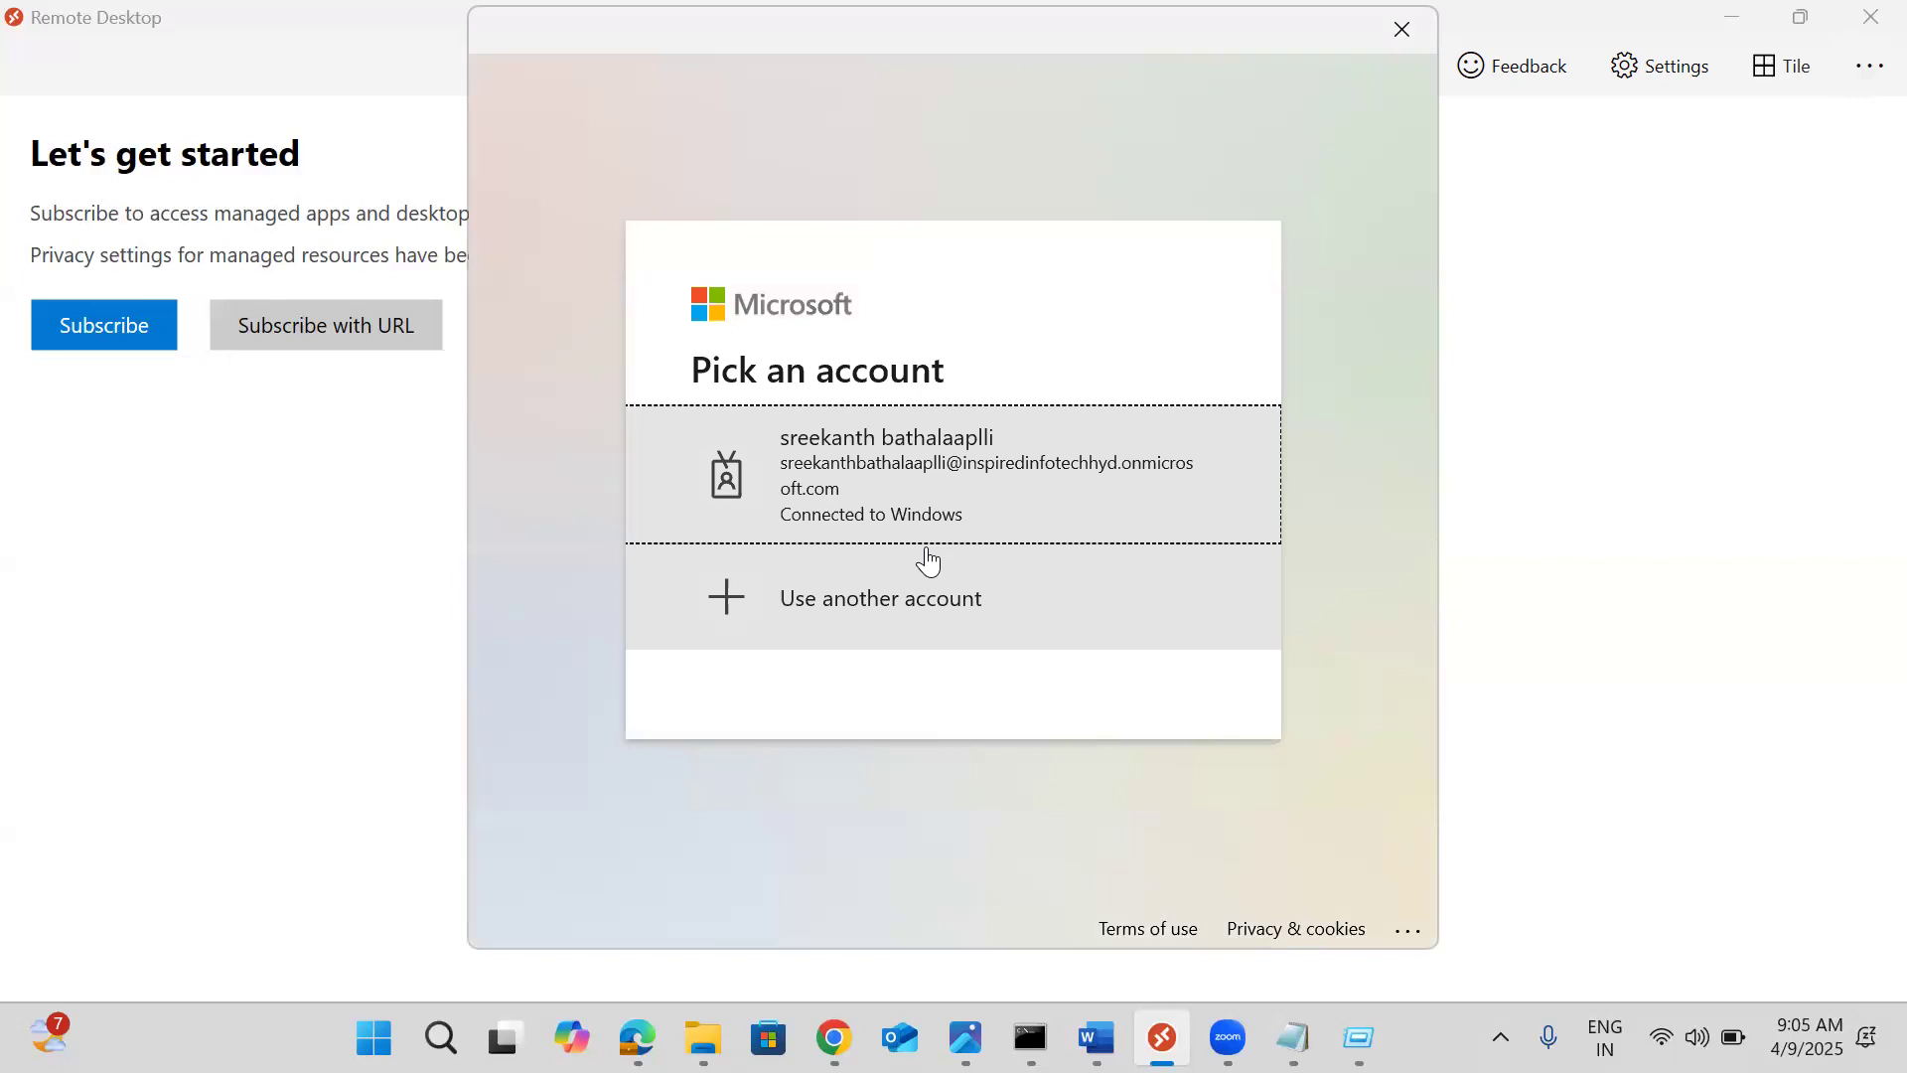
Sign in with another account, changing the user name in the pasted address and entering the password
{"action": "left_click", "coordinate": [851, 600]}
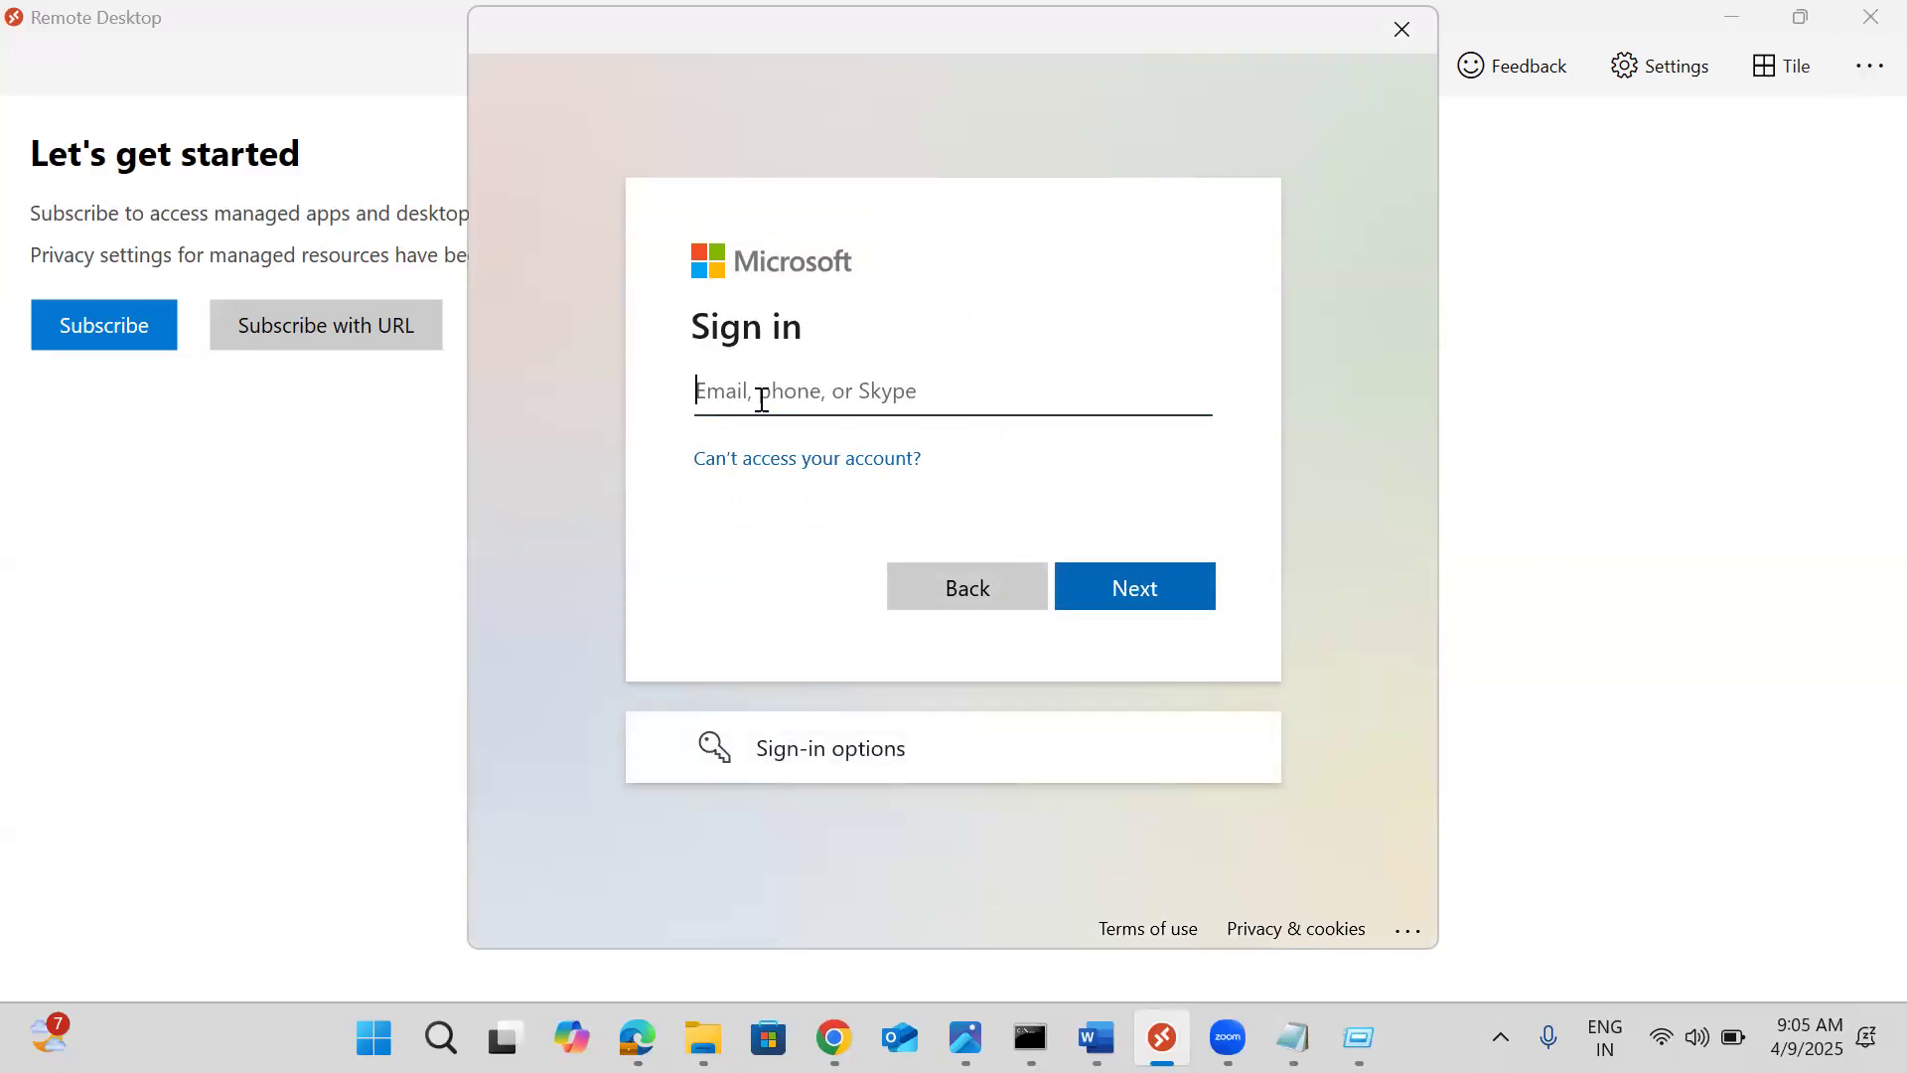
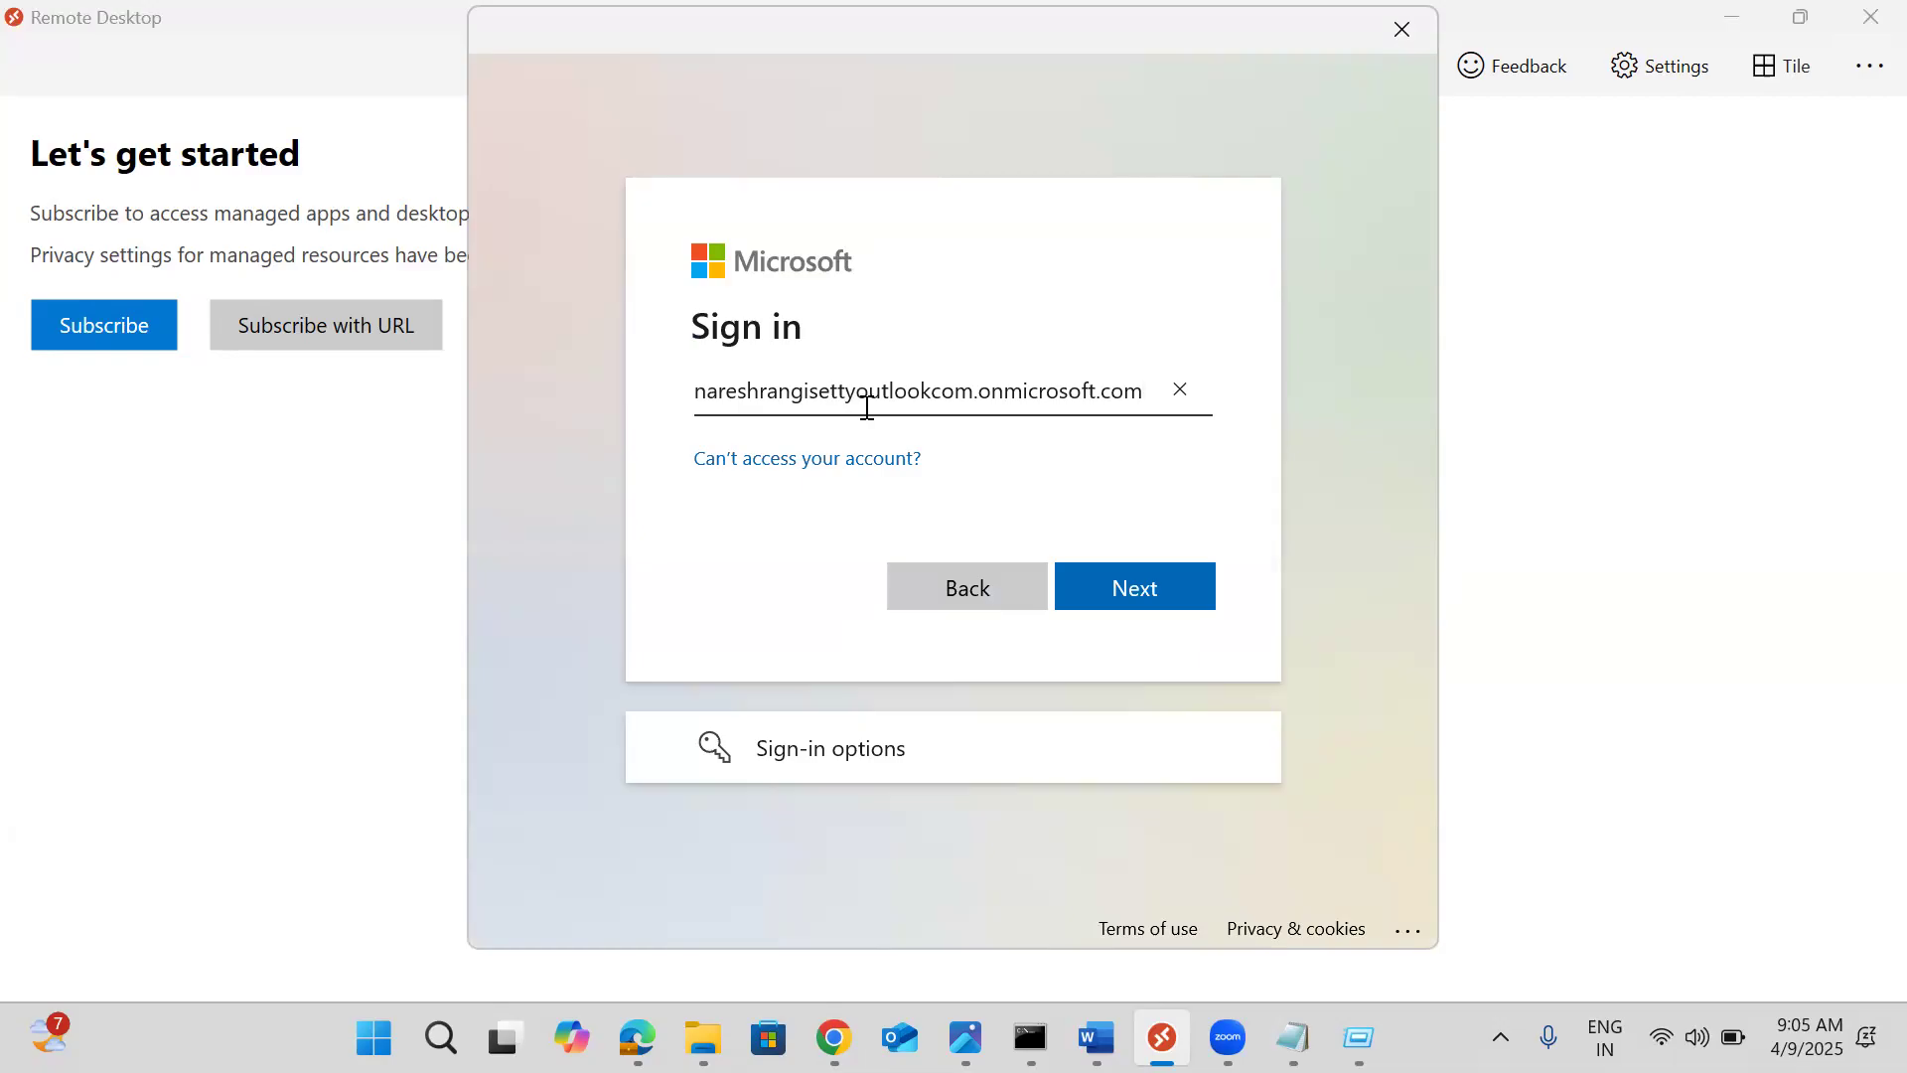
{"action": "key", "text": "Home"}
{"action": "type", "text": "user1@"}
{"action": "key", "text": "Delete"}
{"action": "key", "text": "Delete"}
{"action": "key", "text": "Delete"}
{"action": "key", "text": "Delete"}
{"action": "key", "text": "Delete"}
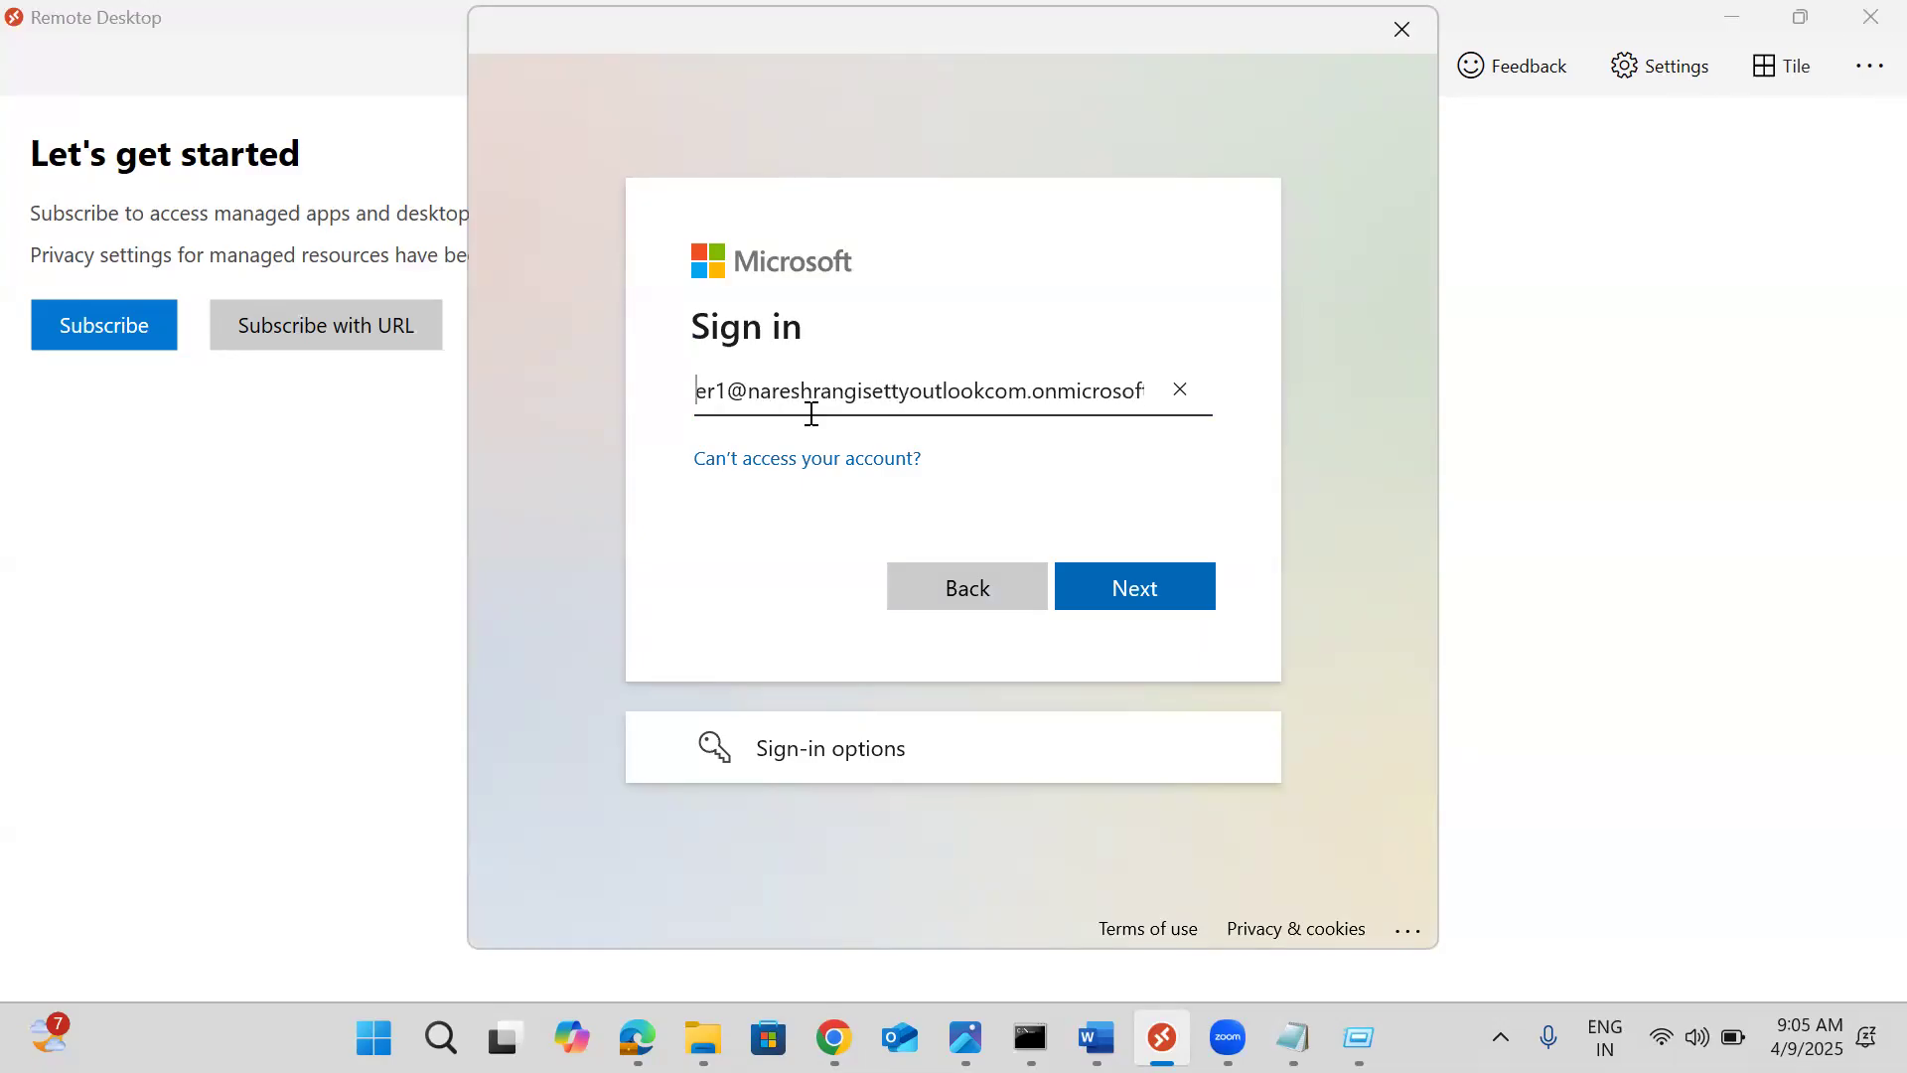
{"action": "type", "text": "sreekanth"}
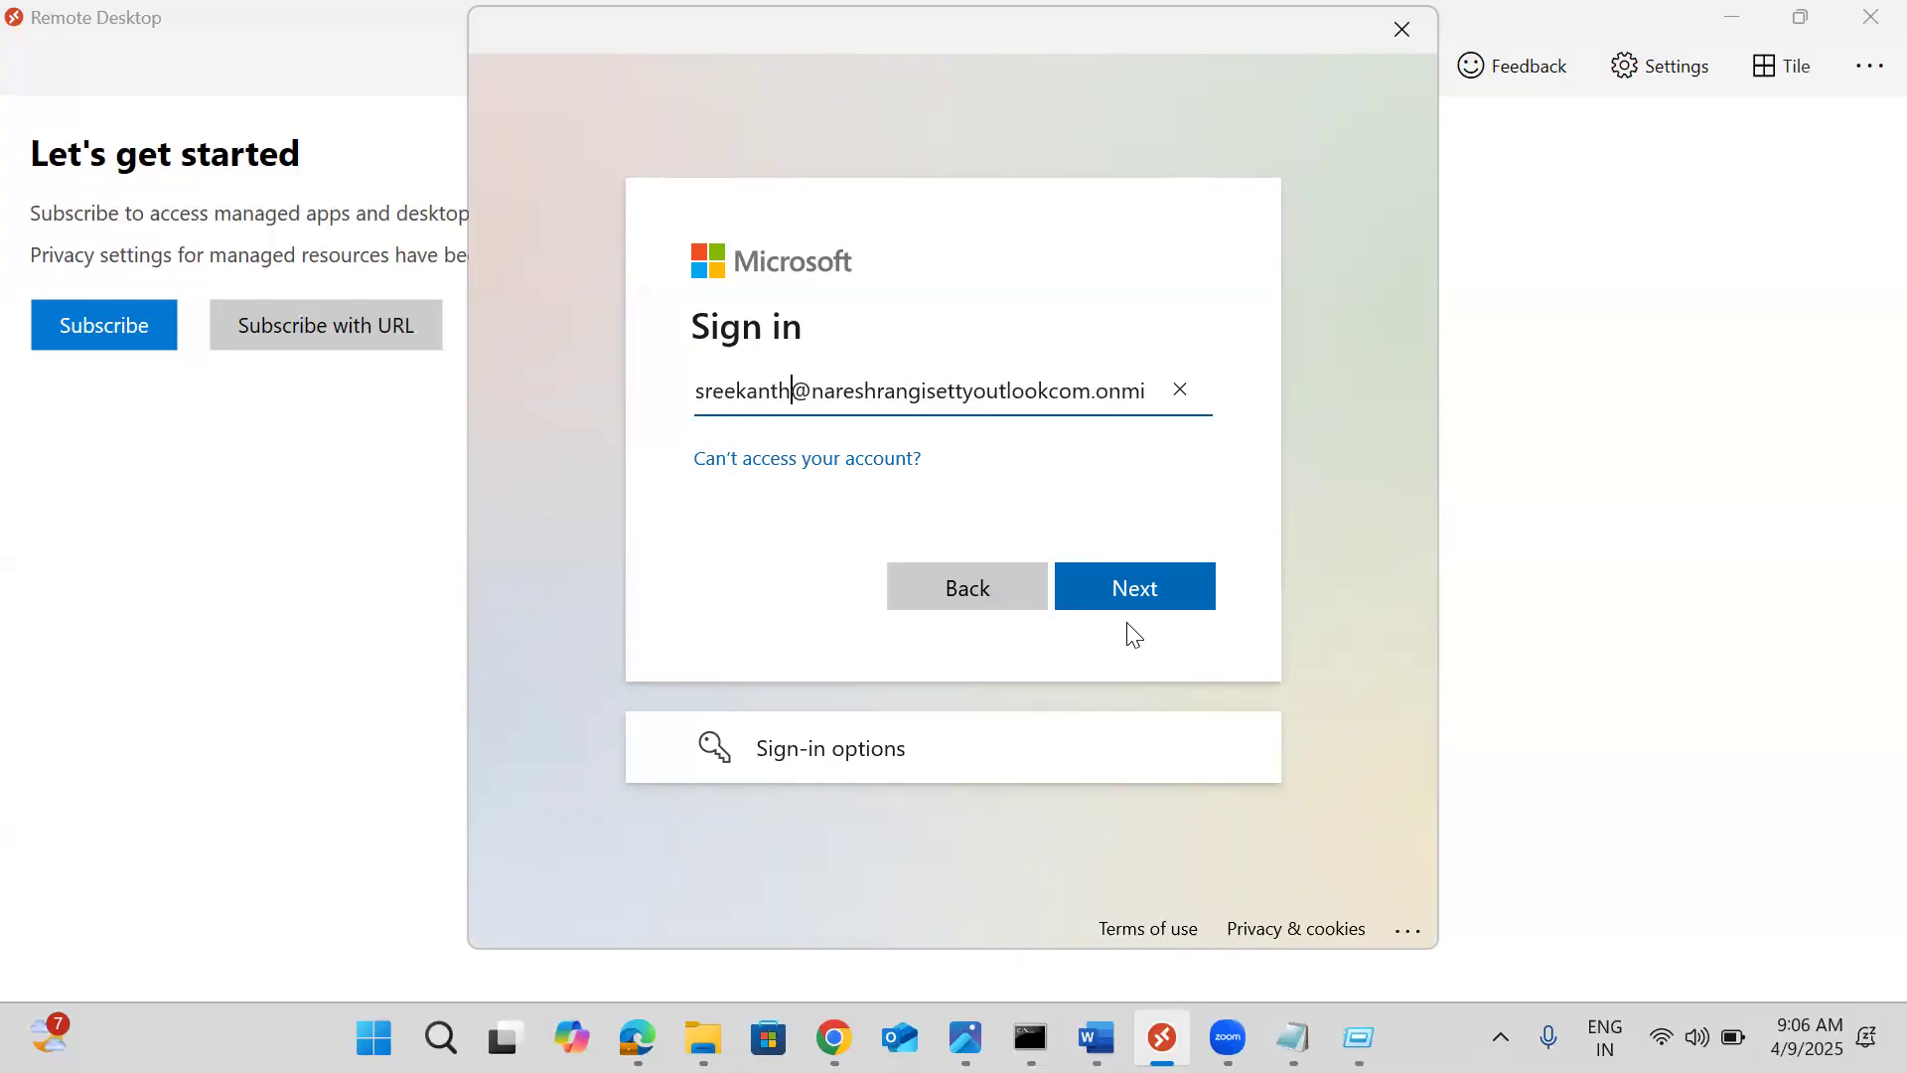
{"action": "left_click", "coordinate": [1115, 596]}
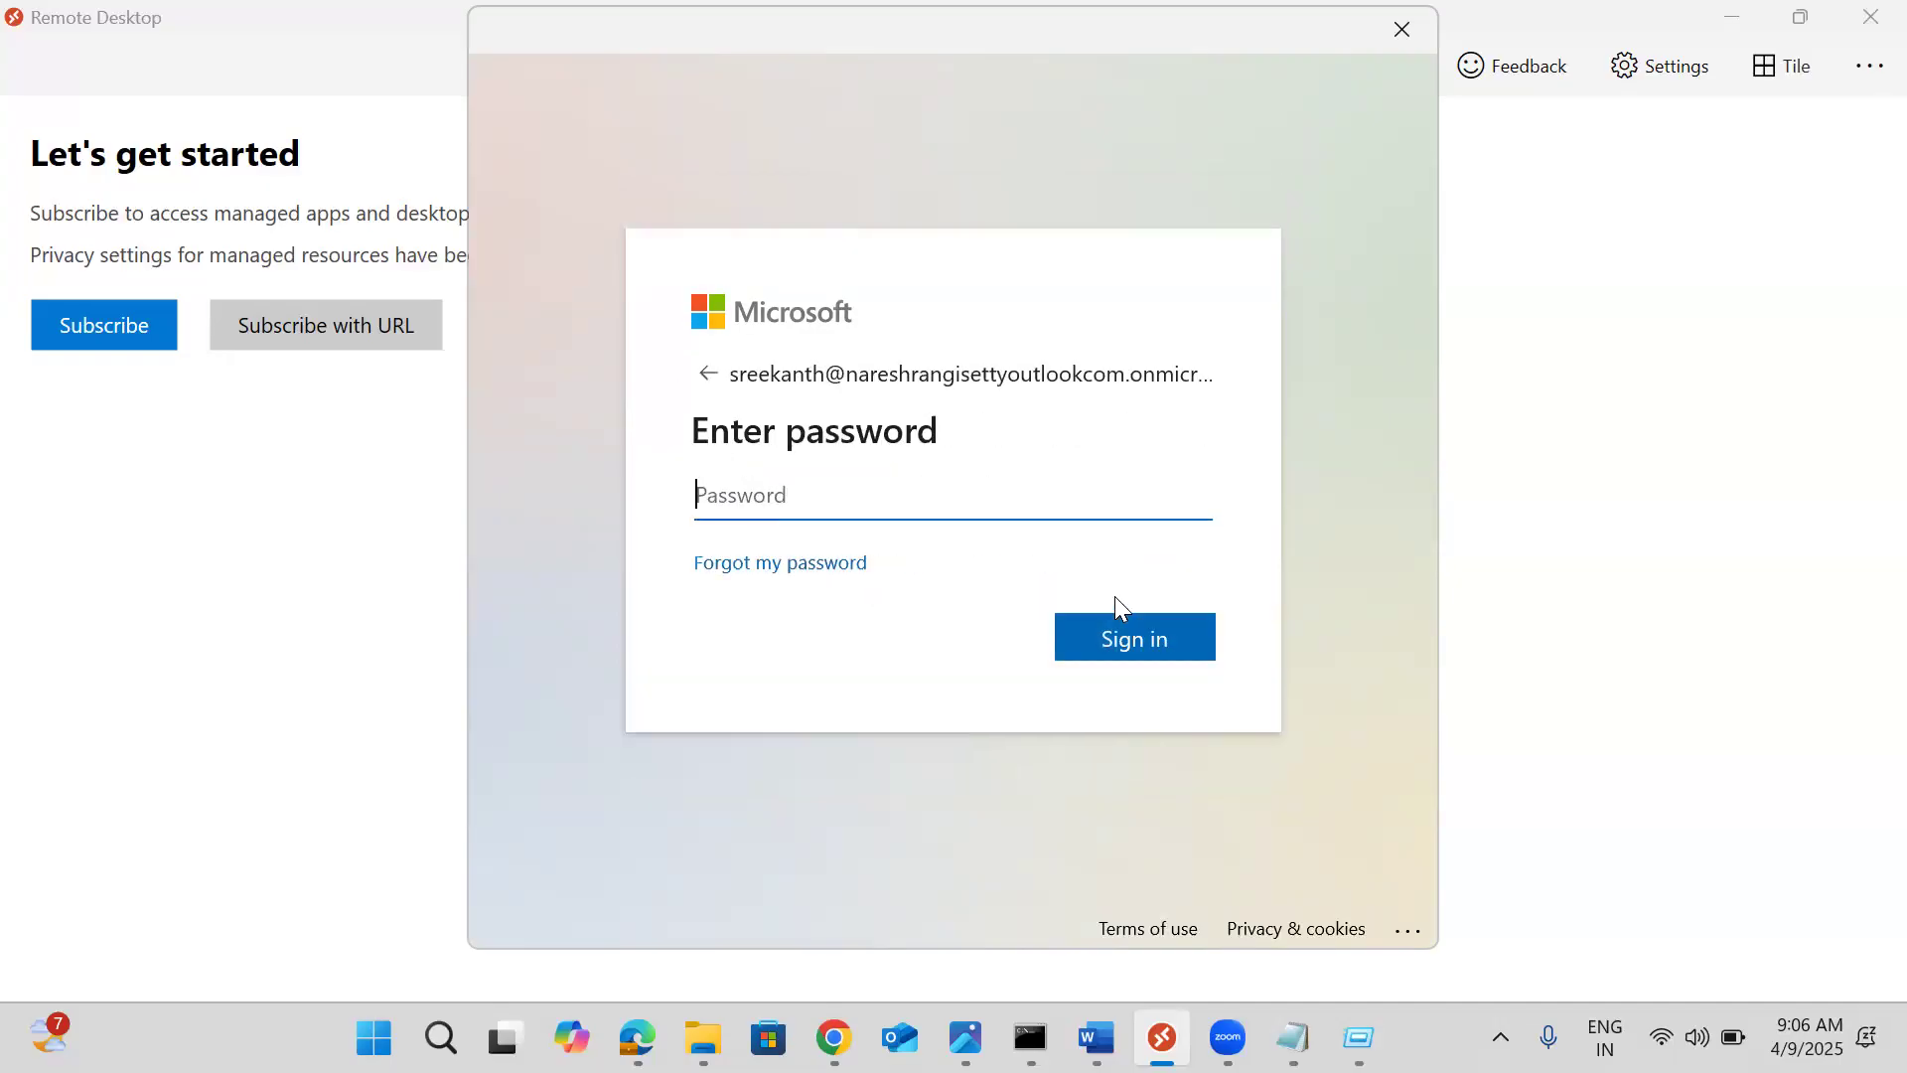
{"action": "type", "text": "••••••••••••"}
{"action": "key", "text": "Return"}
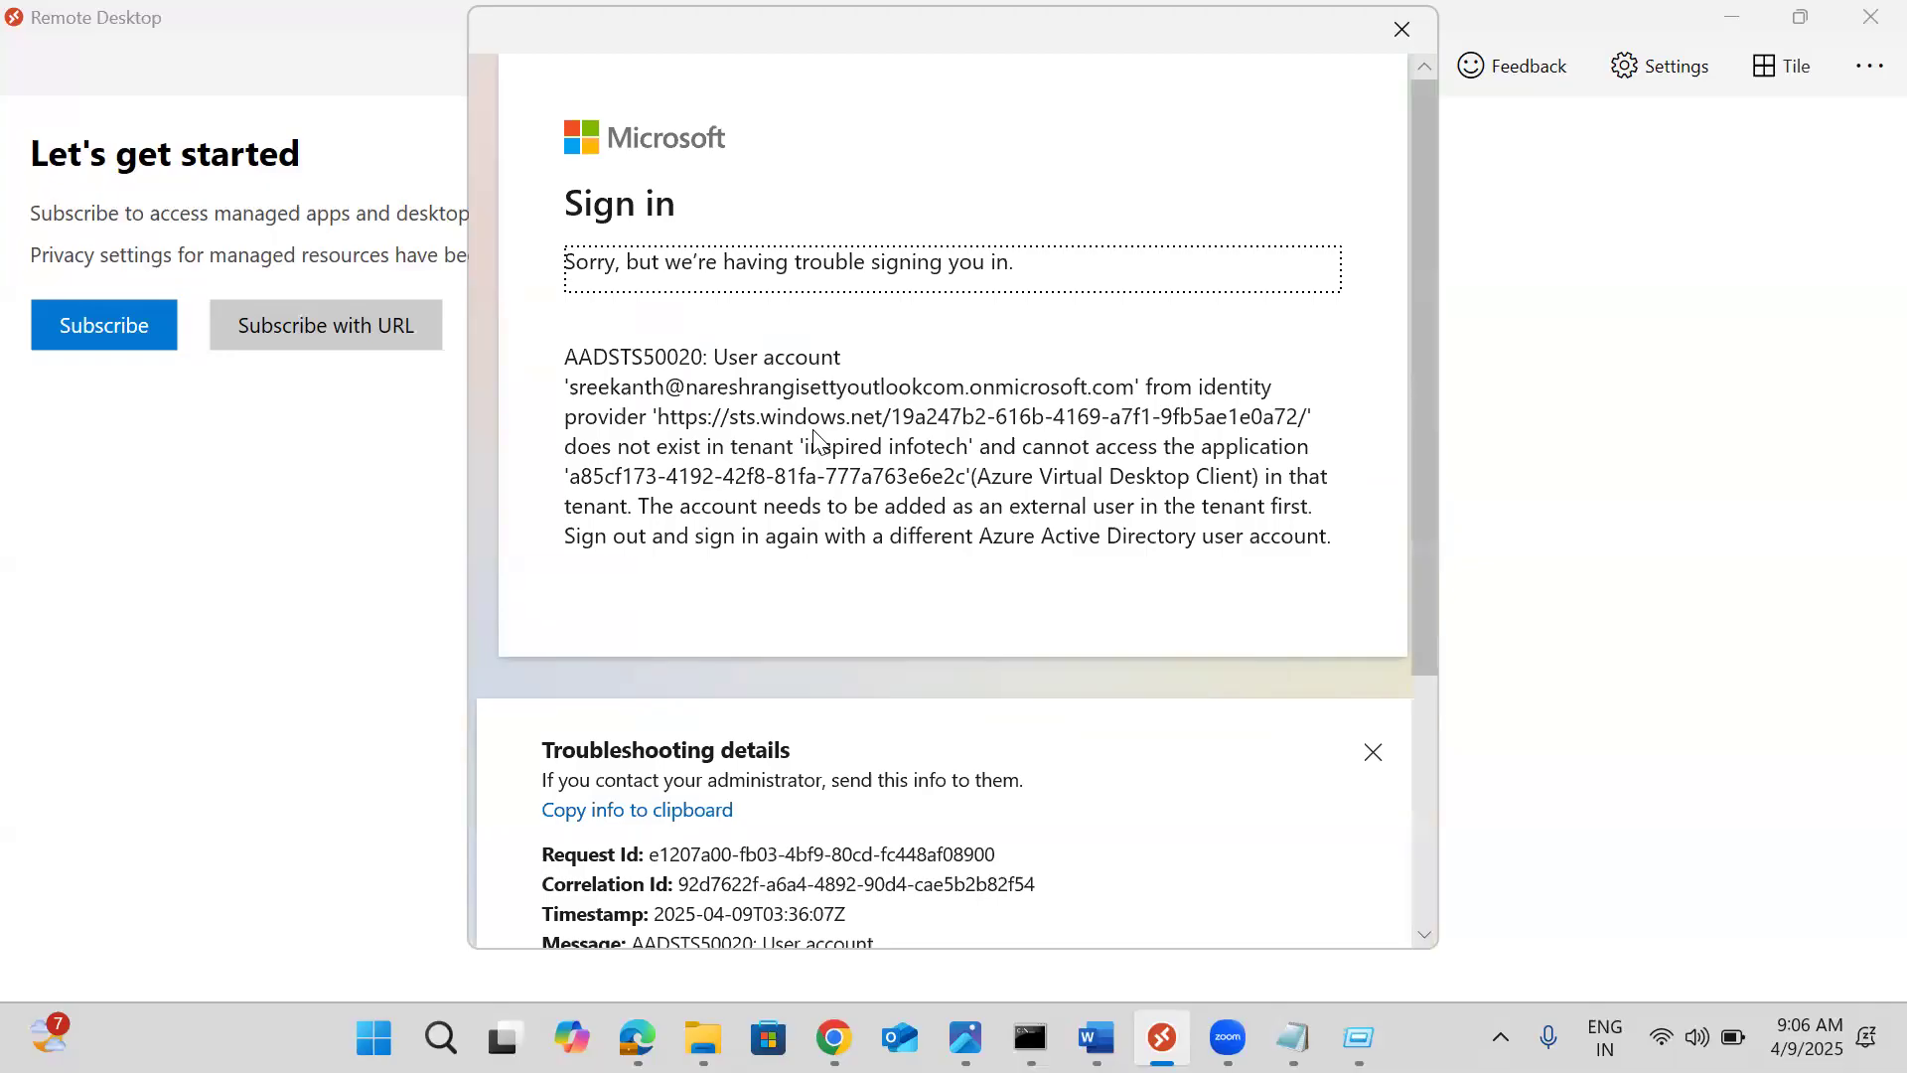
Scroll through the AADSTS50020 troubleshooting details in the error dialog
{"action": "left_click", "coordinate": [657, 410]}
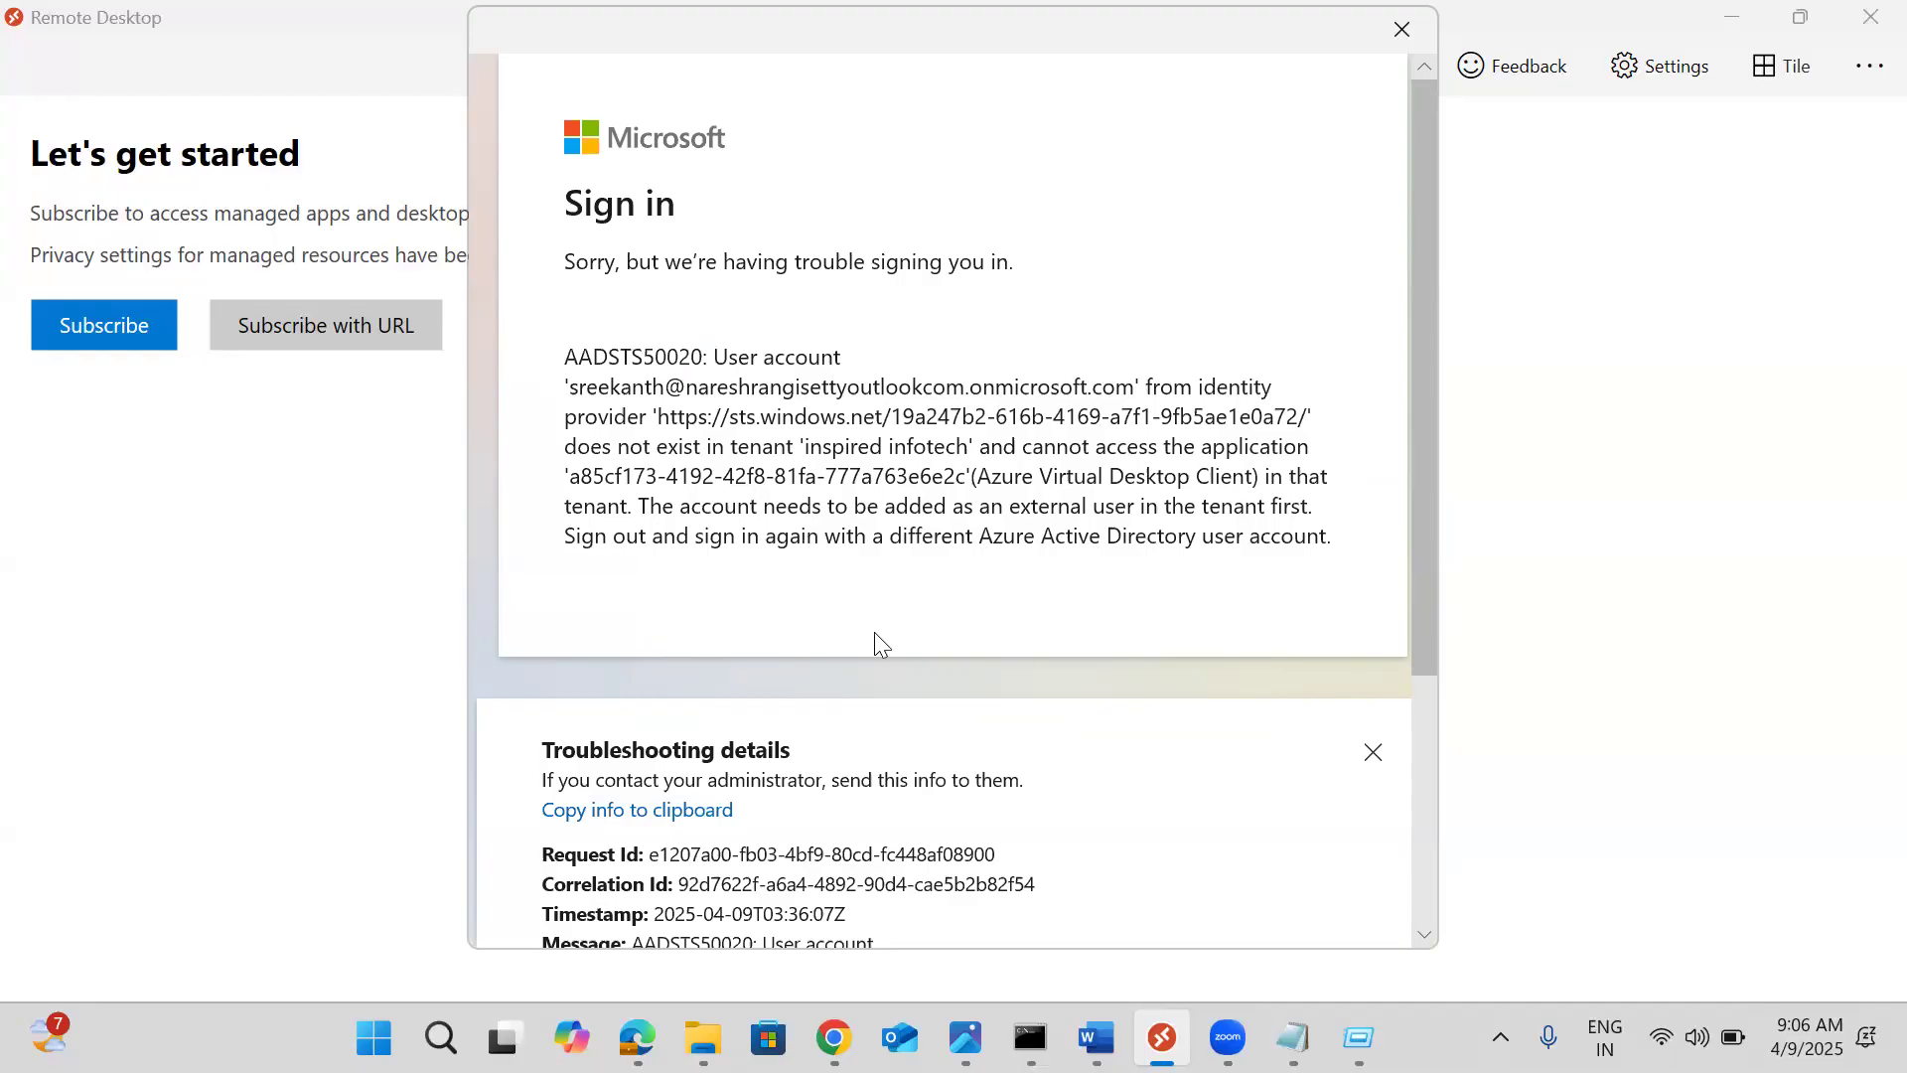
{"action": "left_click_drag", "start_coordinate": [1418, 627], "coordinate": [1391, 914]}
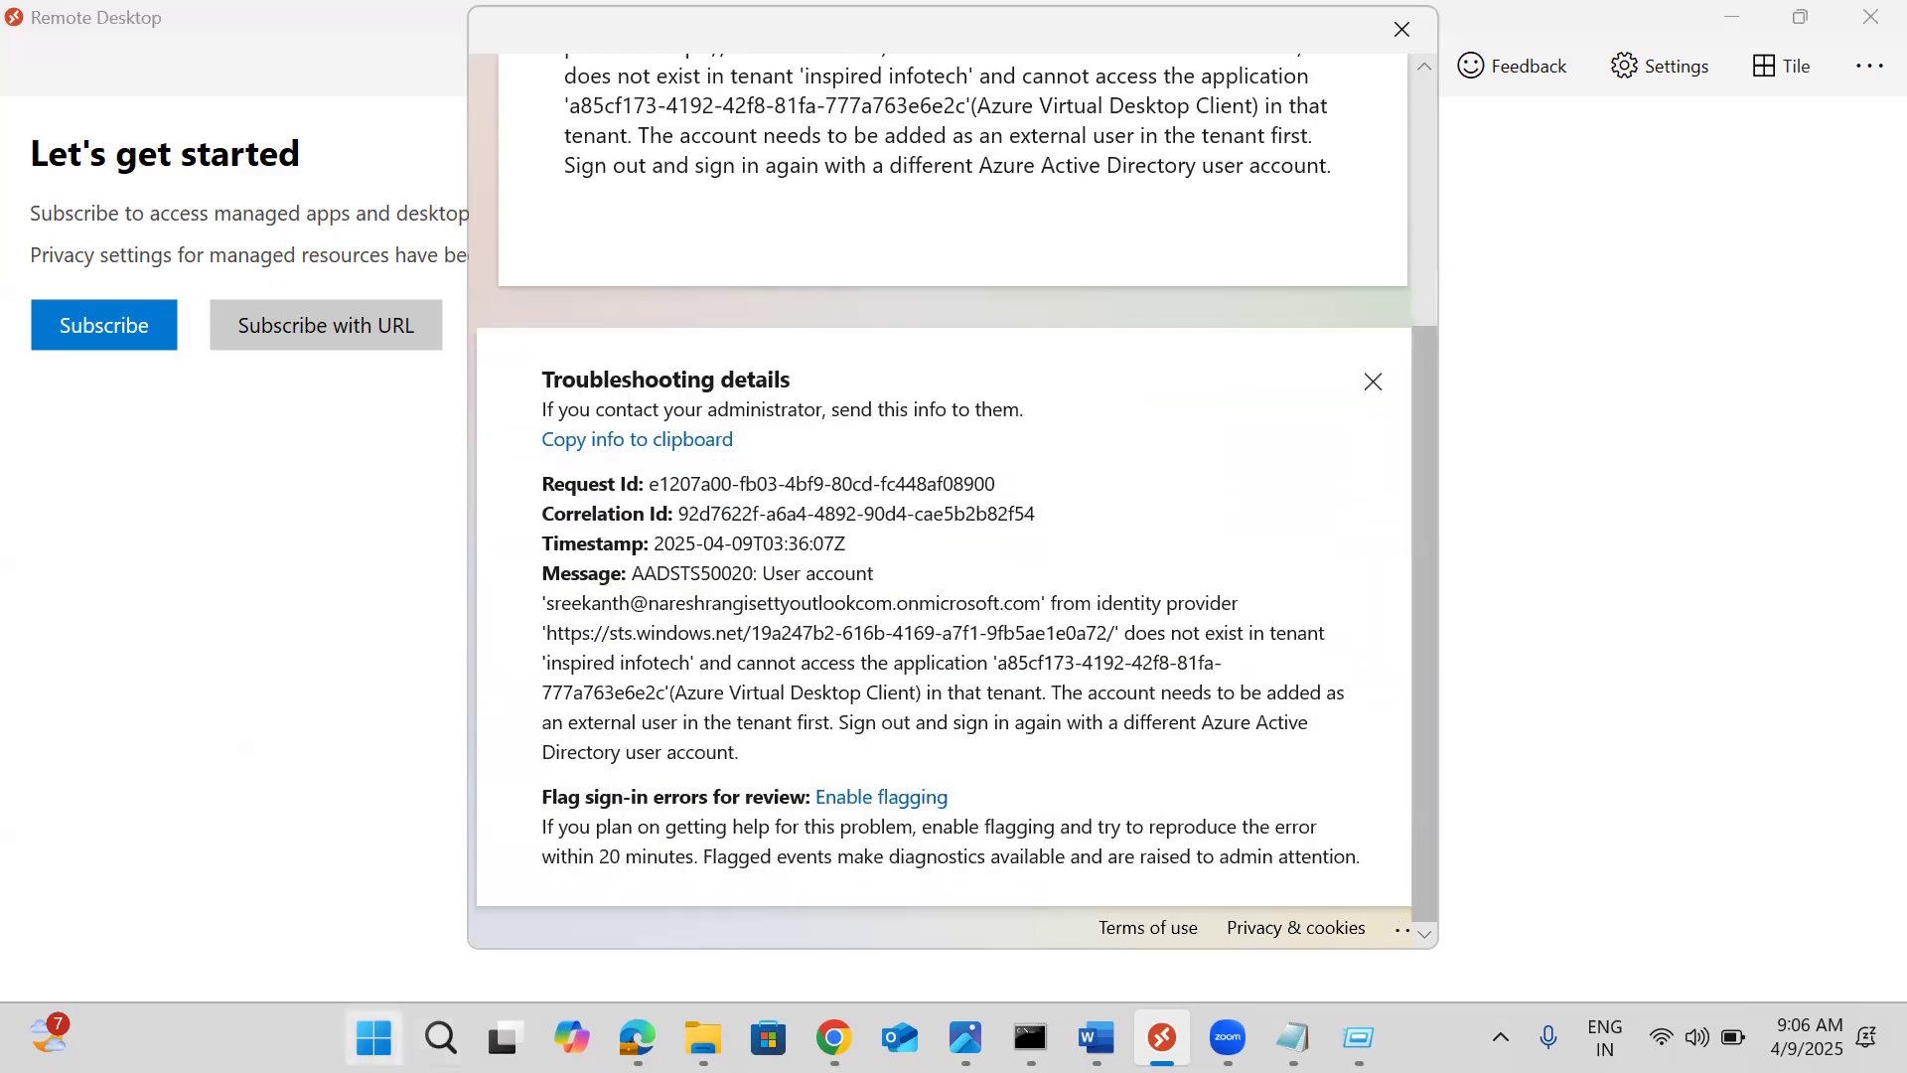
{"action": "mouse_move", "coordinate": [637, 1038]}
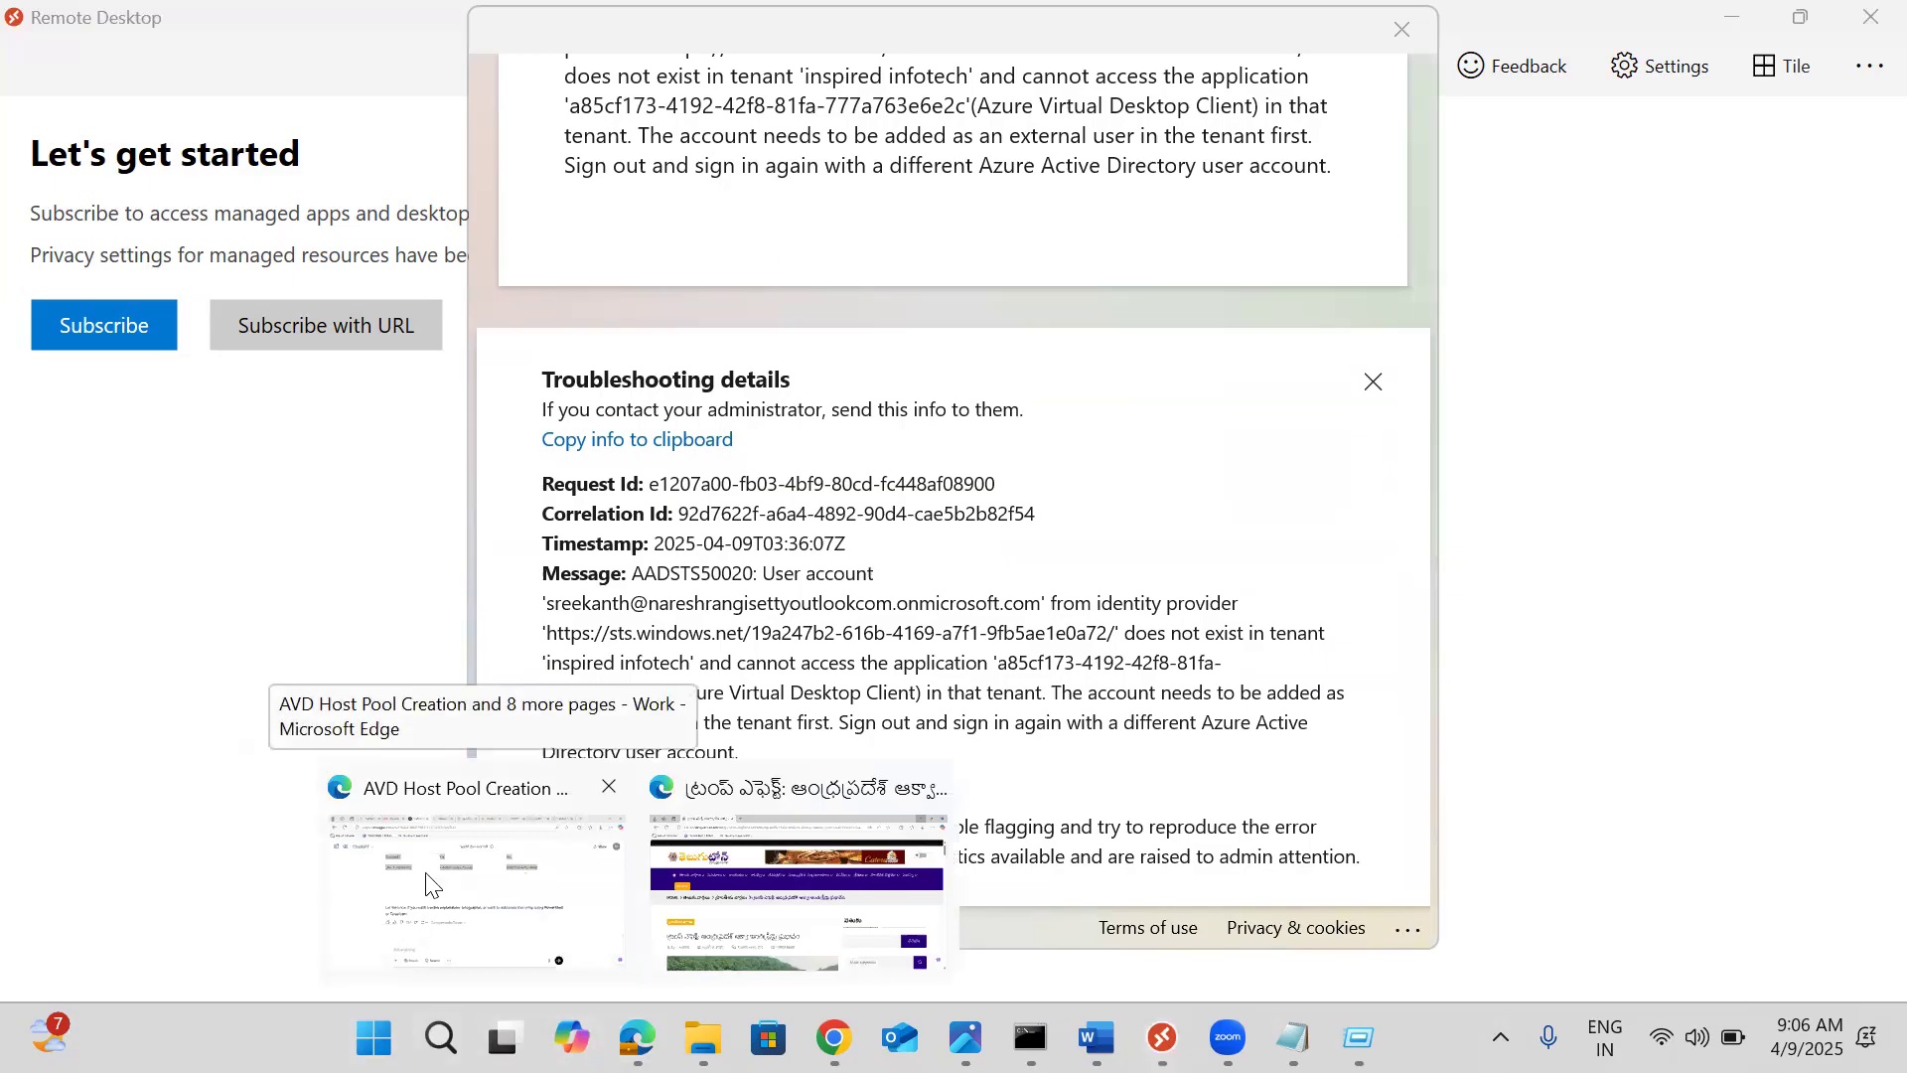
Search for the Azure portal in a new Edge tab, open the Microsoft Azure result, then return to Chrome
{"action": "left_click", "coordinate": [368, 892]}
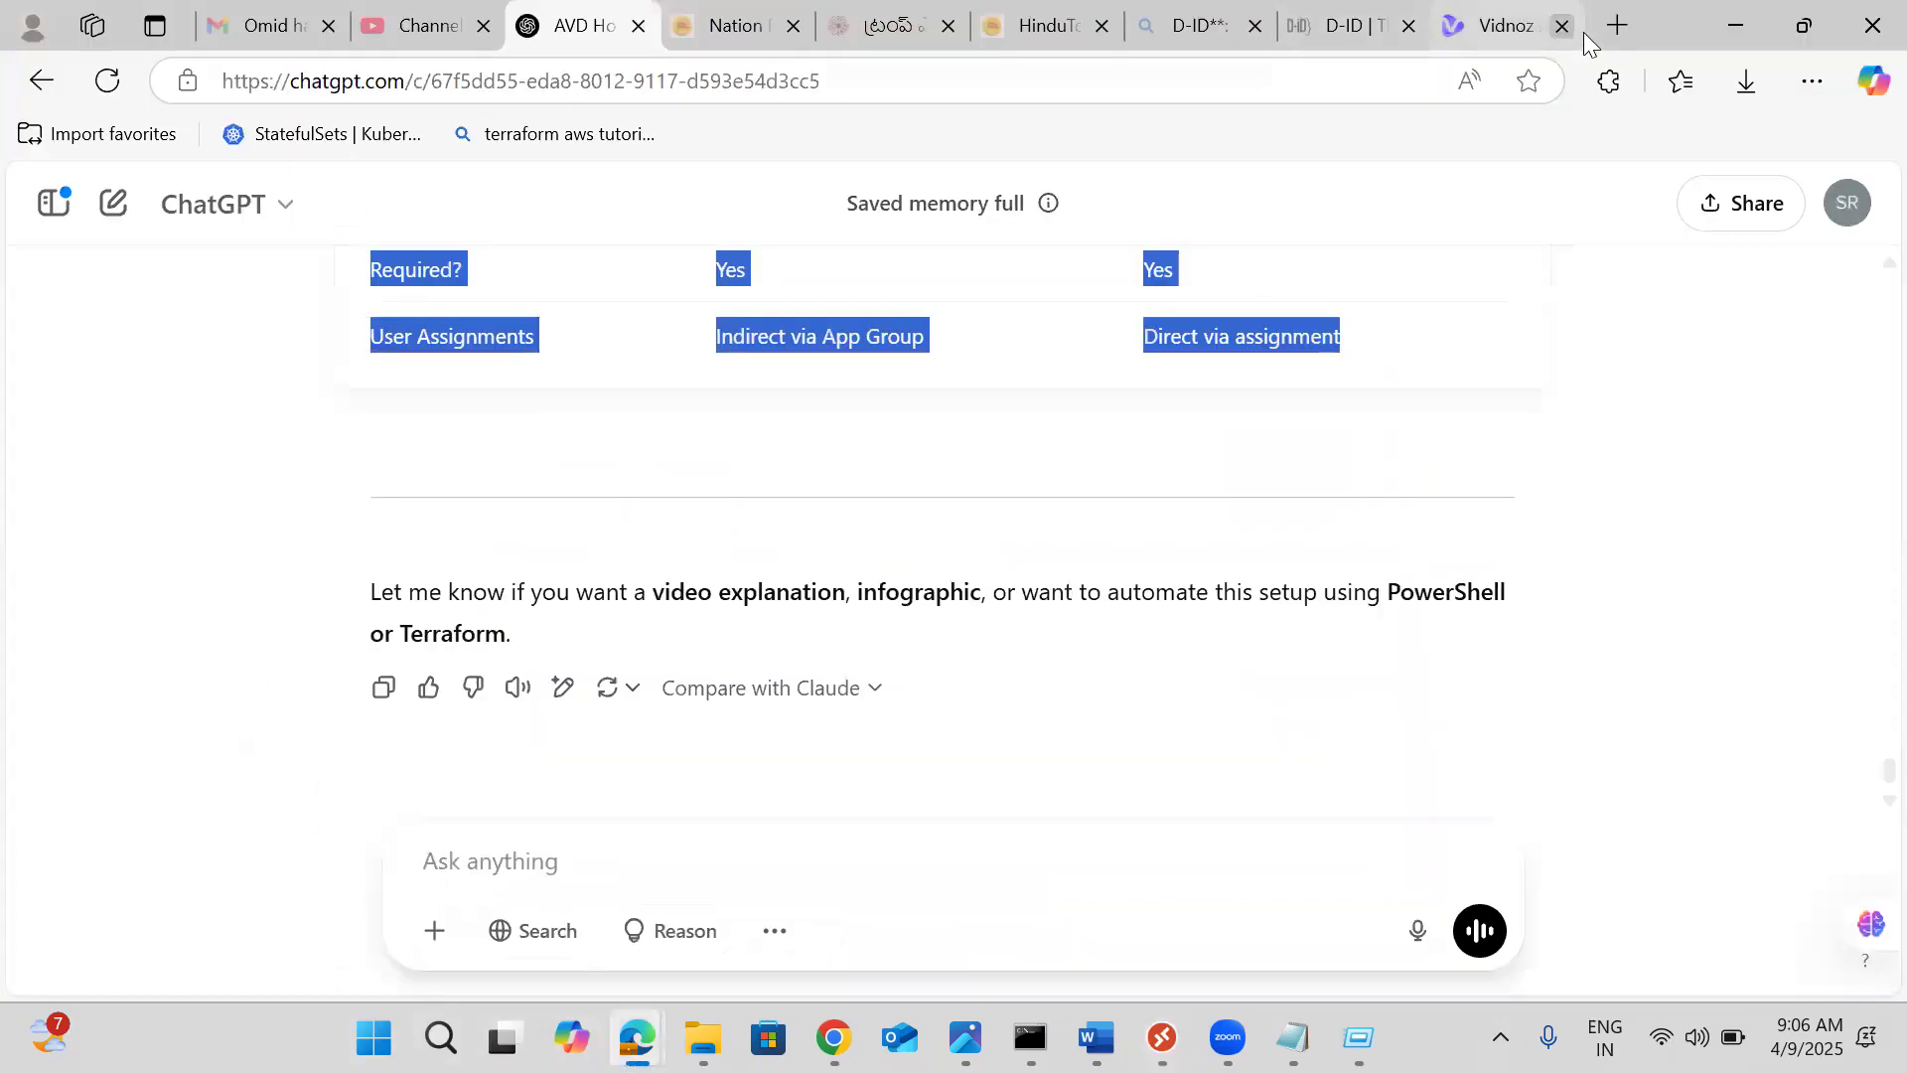
{"action": "left_click", "coordinate": [1616, 25]}
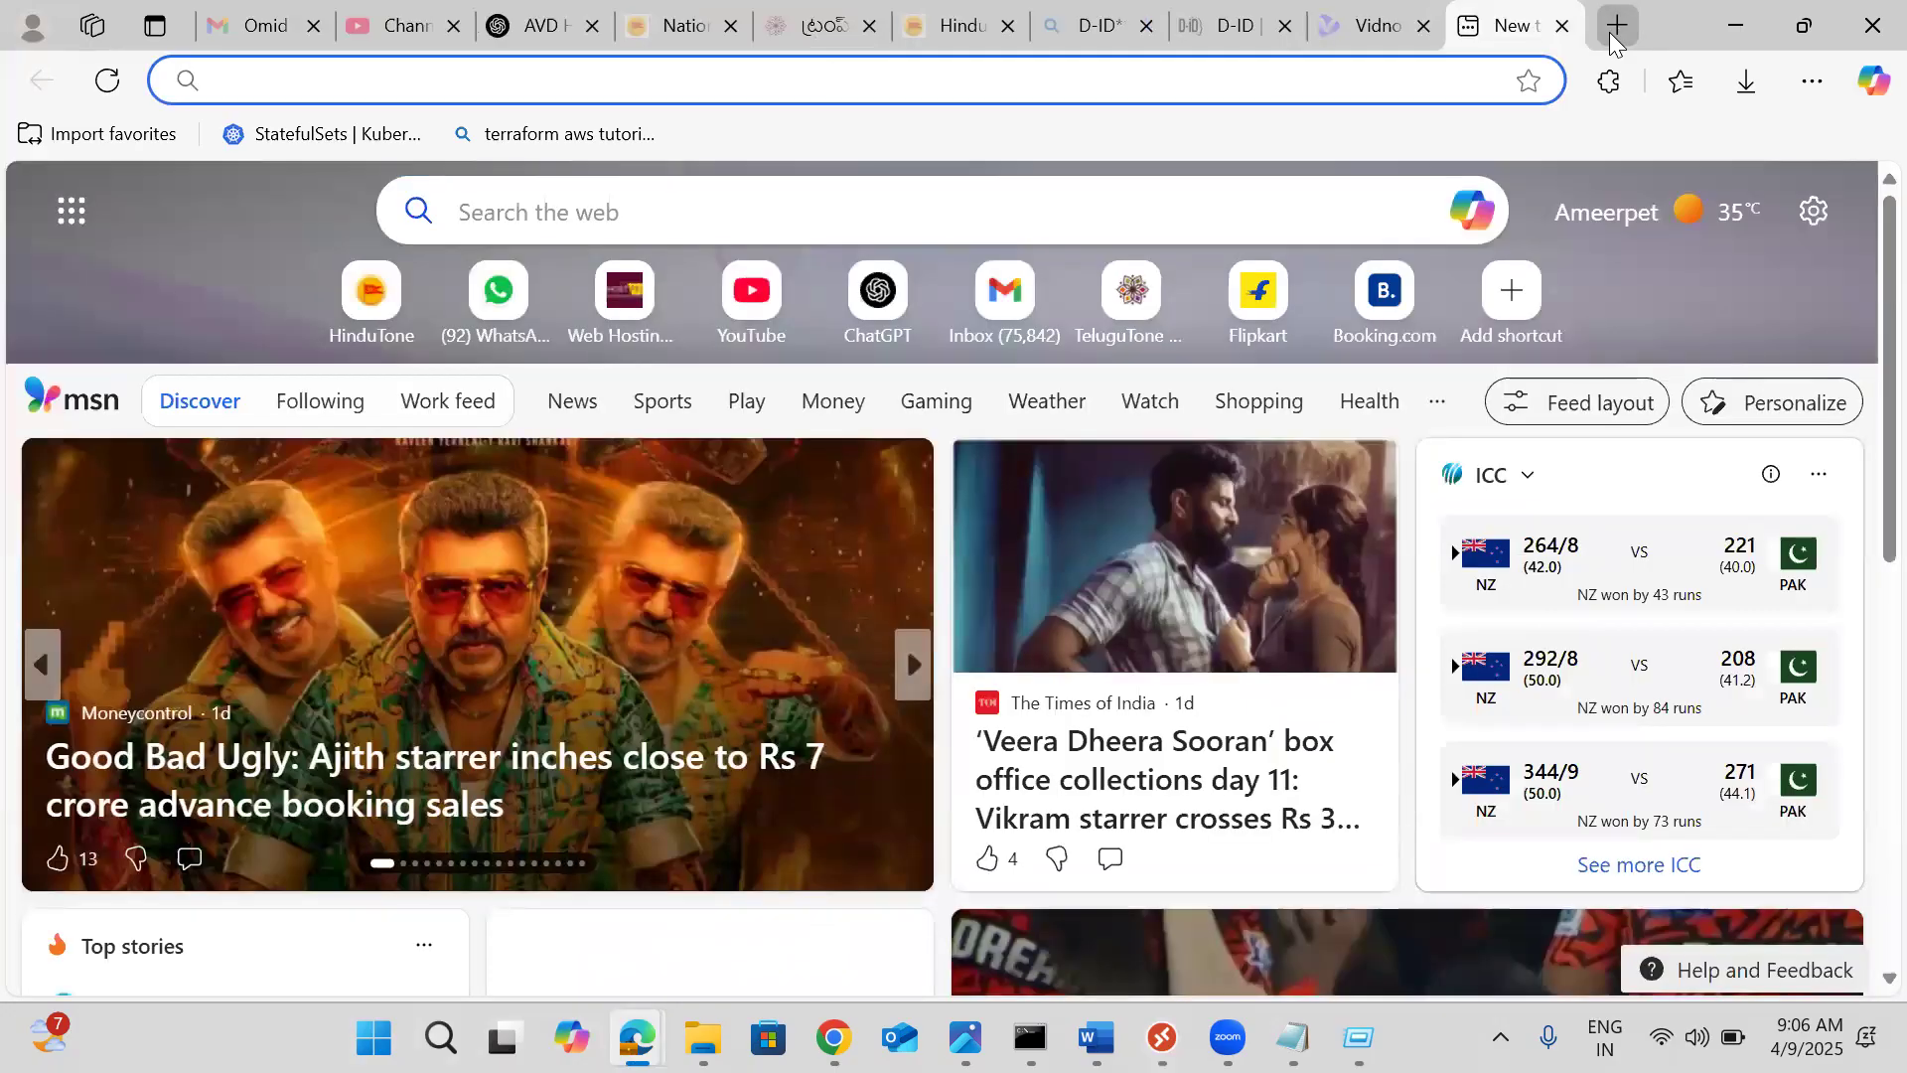
{"action": "type", "text": "auzre "}
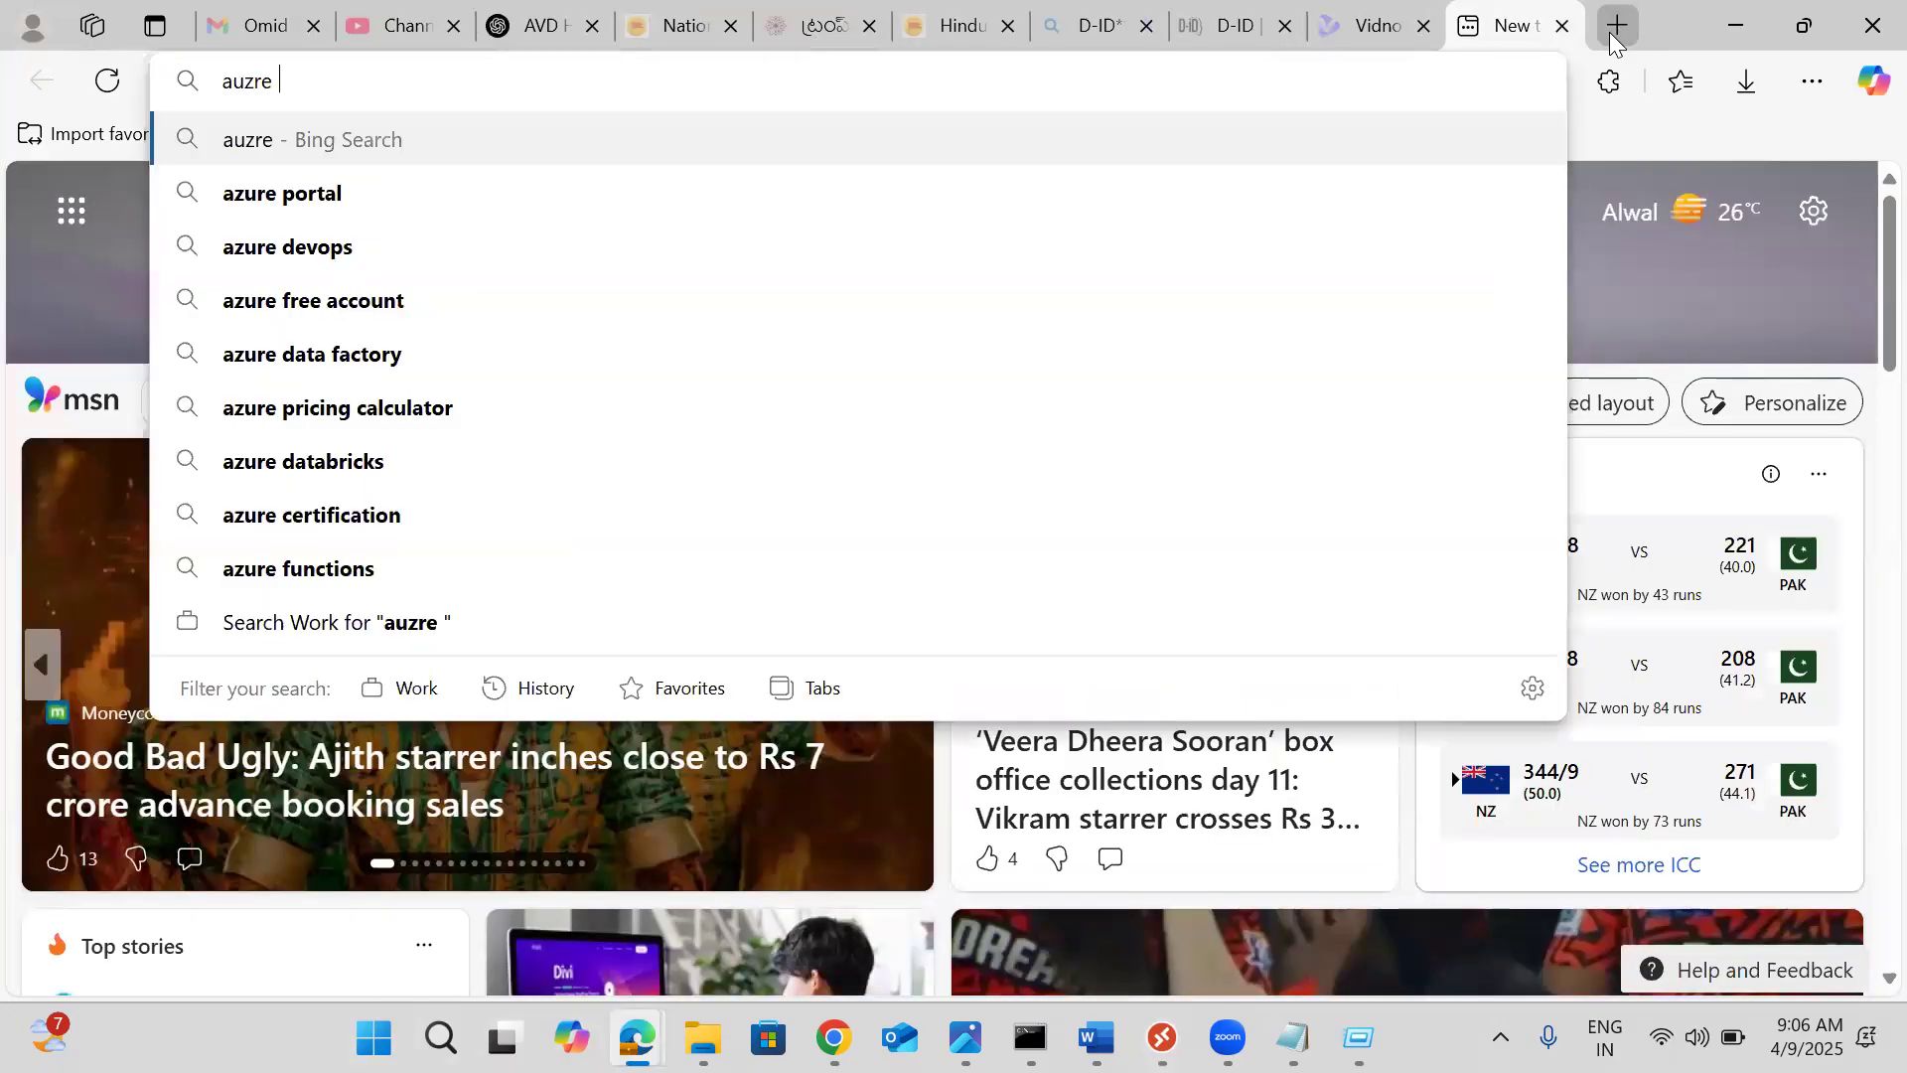
{"action": "type", "text": "port"}
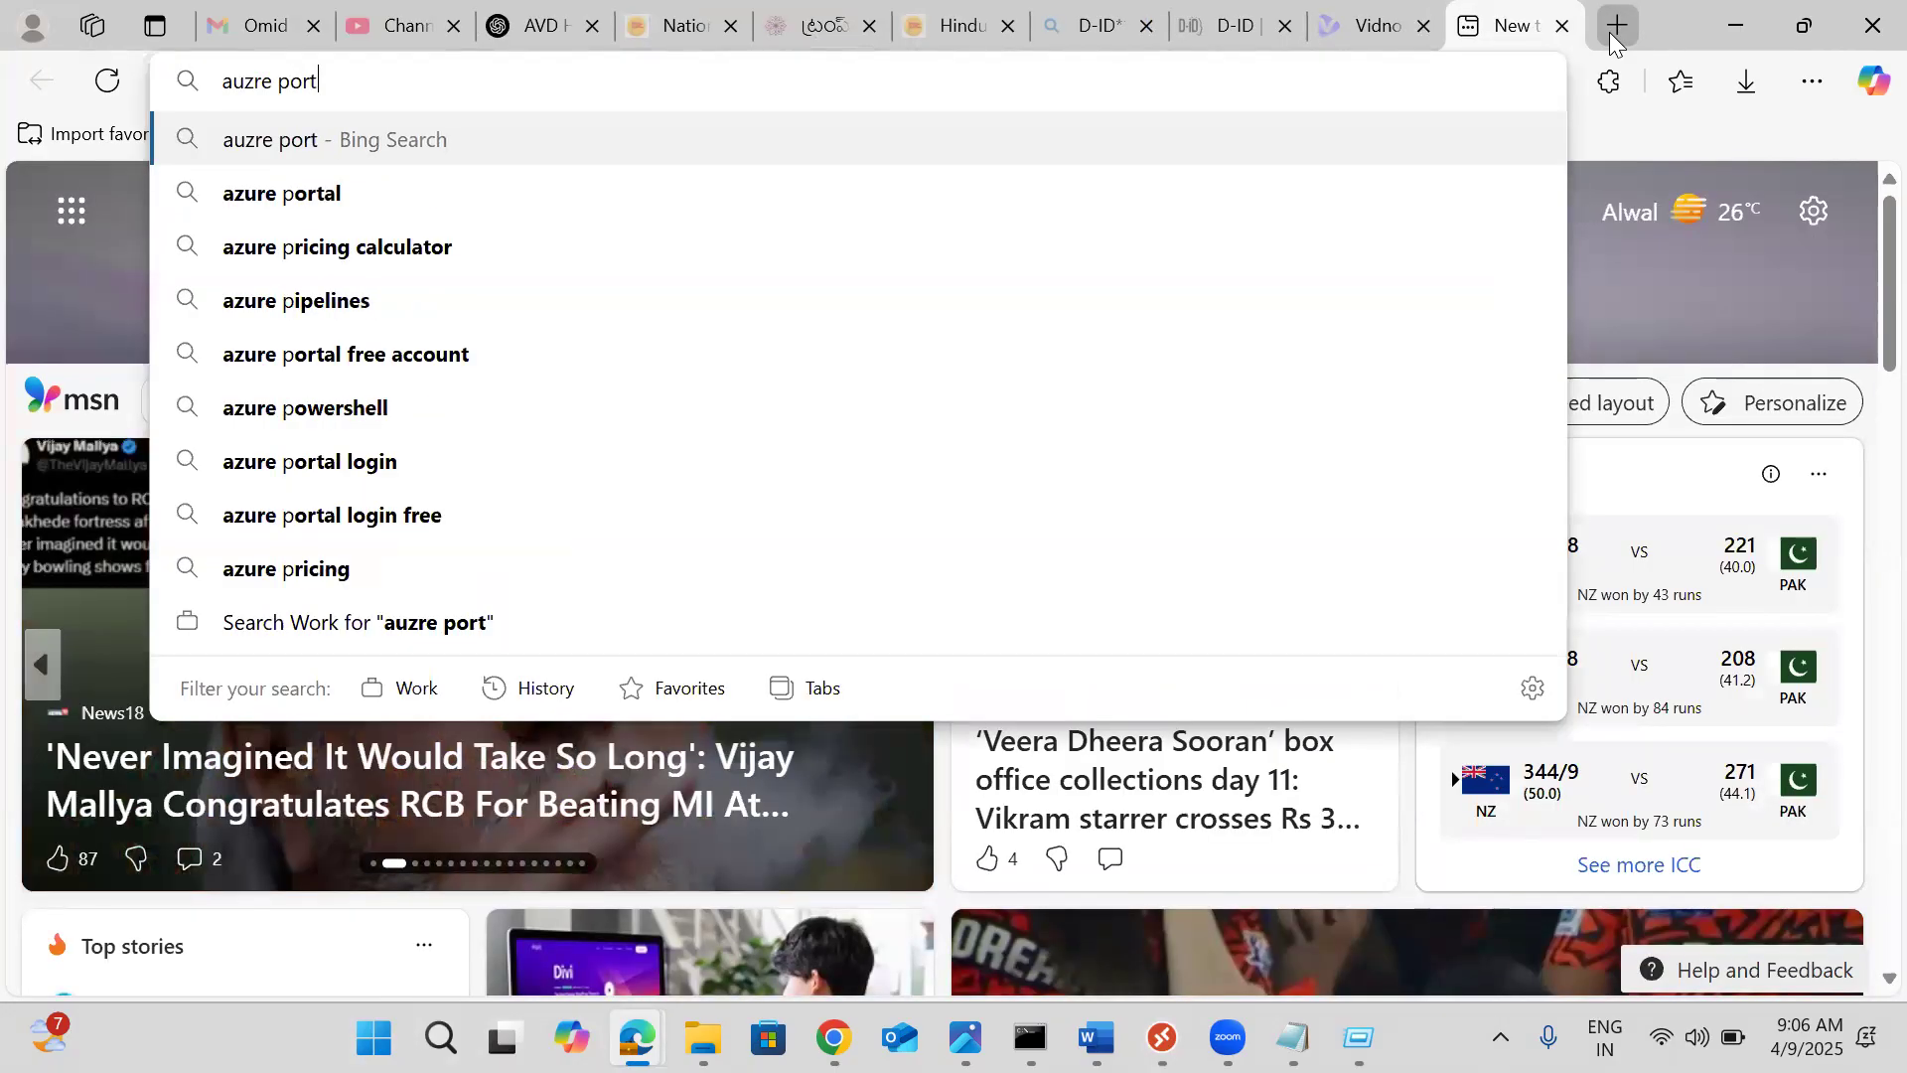
{"action": "type", "text": "al"}
{"action": "key", "text": "Return"}
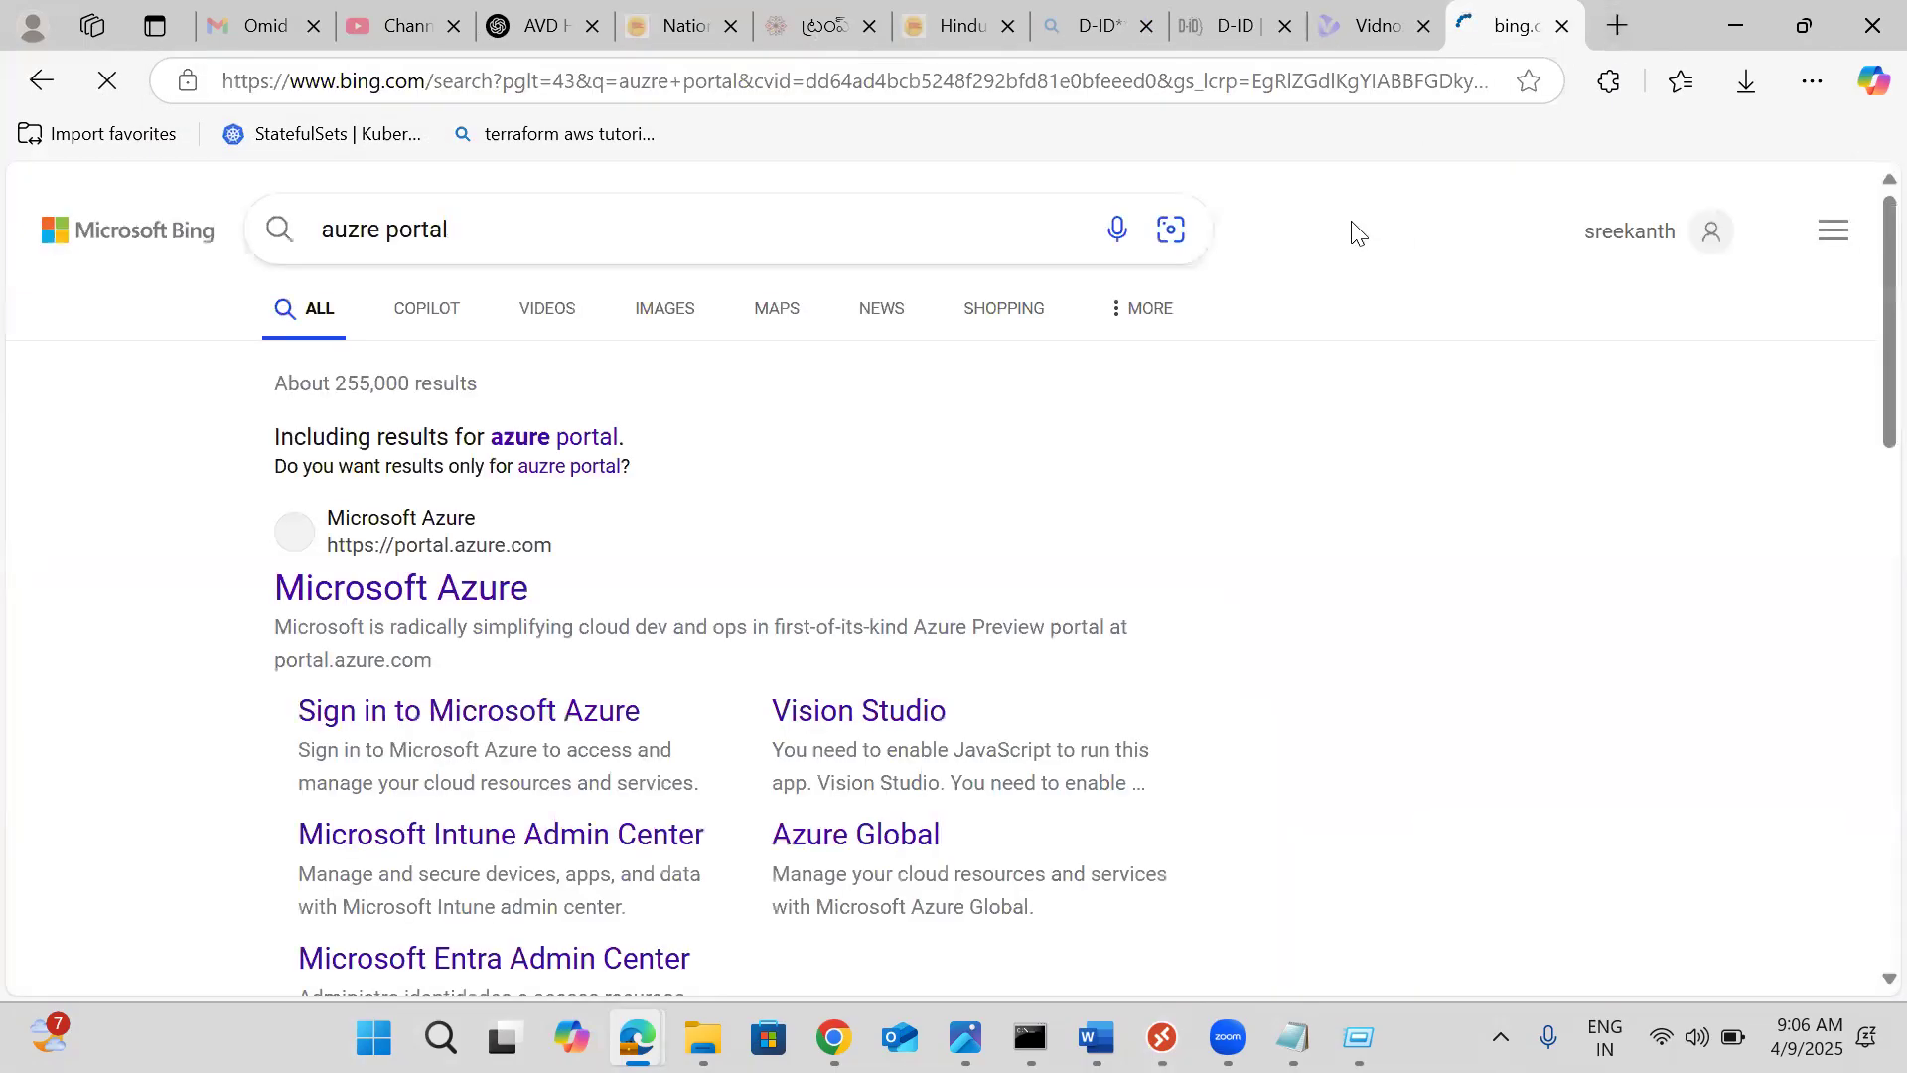
{"action": "left_click", "coordinate": [467, 594]}
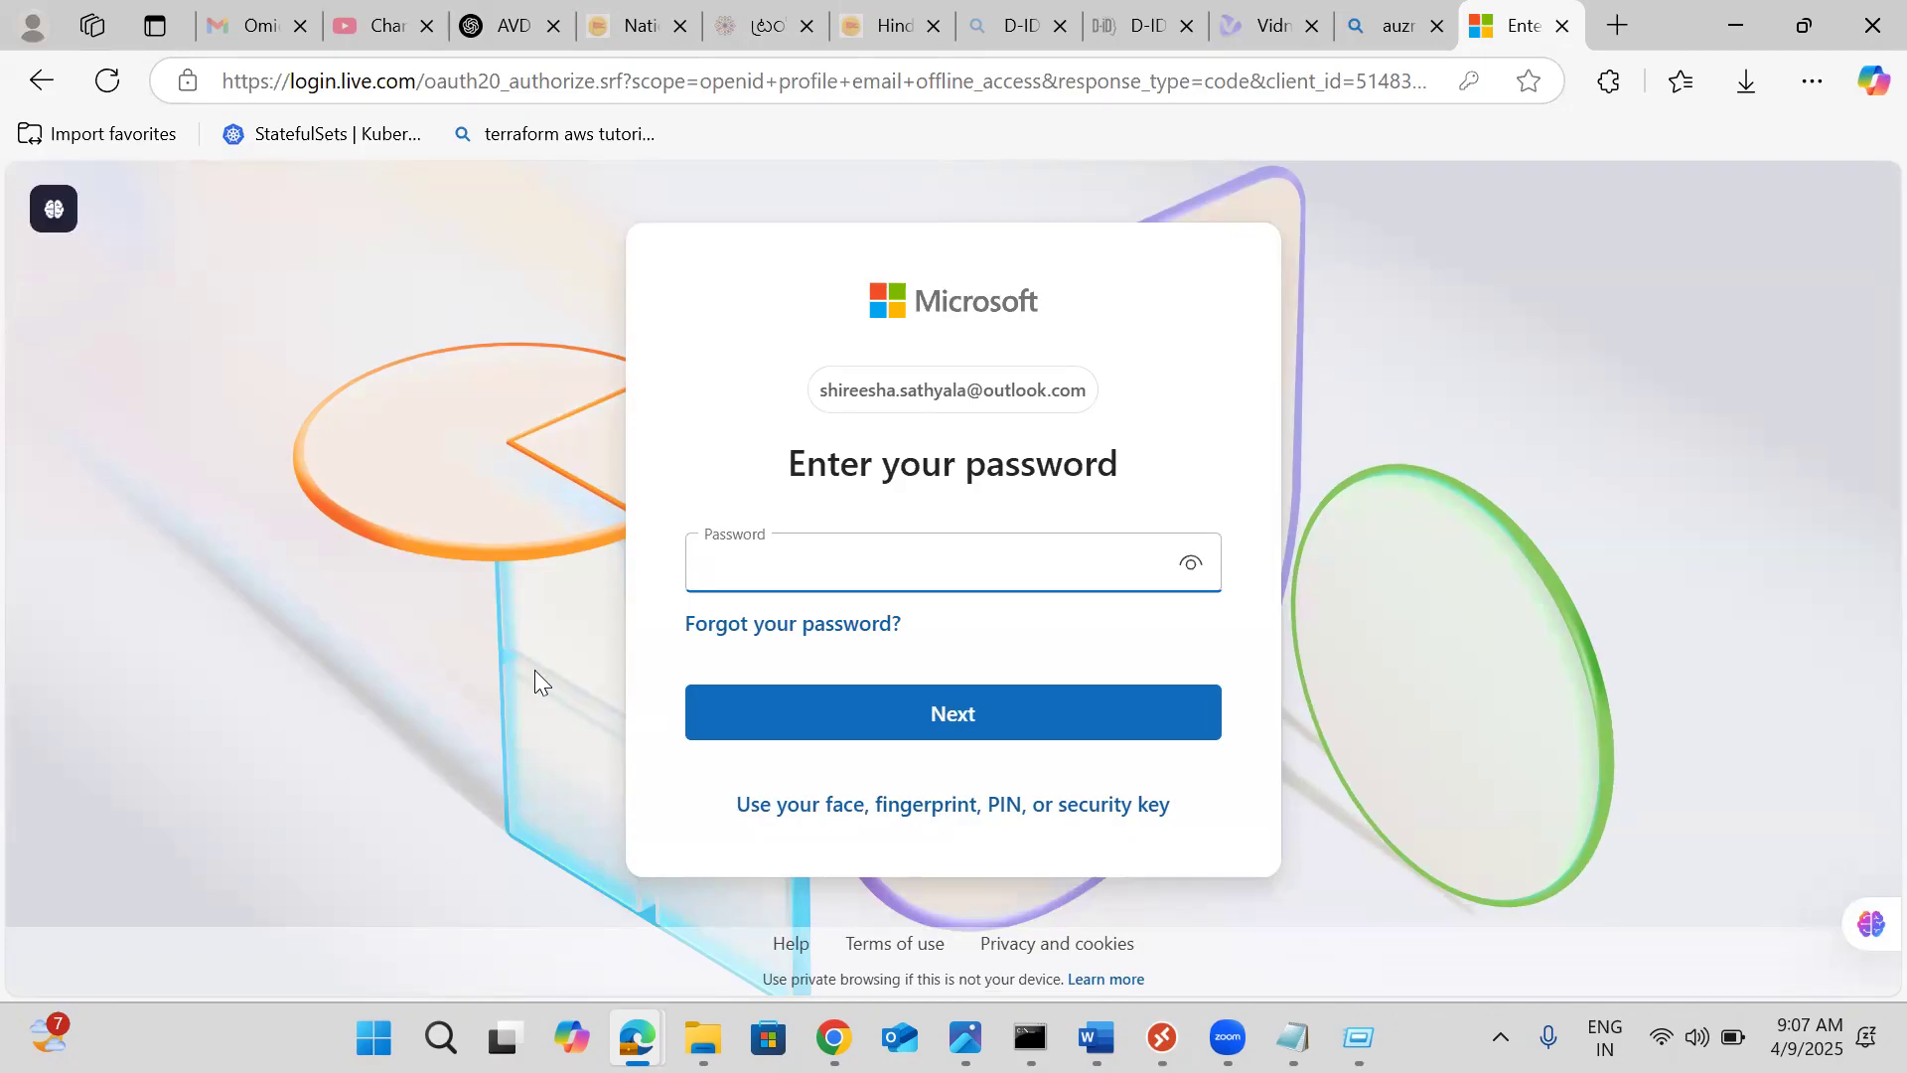
{"action": "left_click", "coordinate": [848, 1003]}
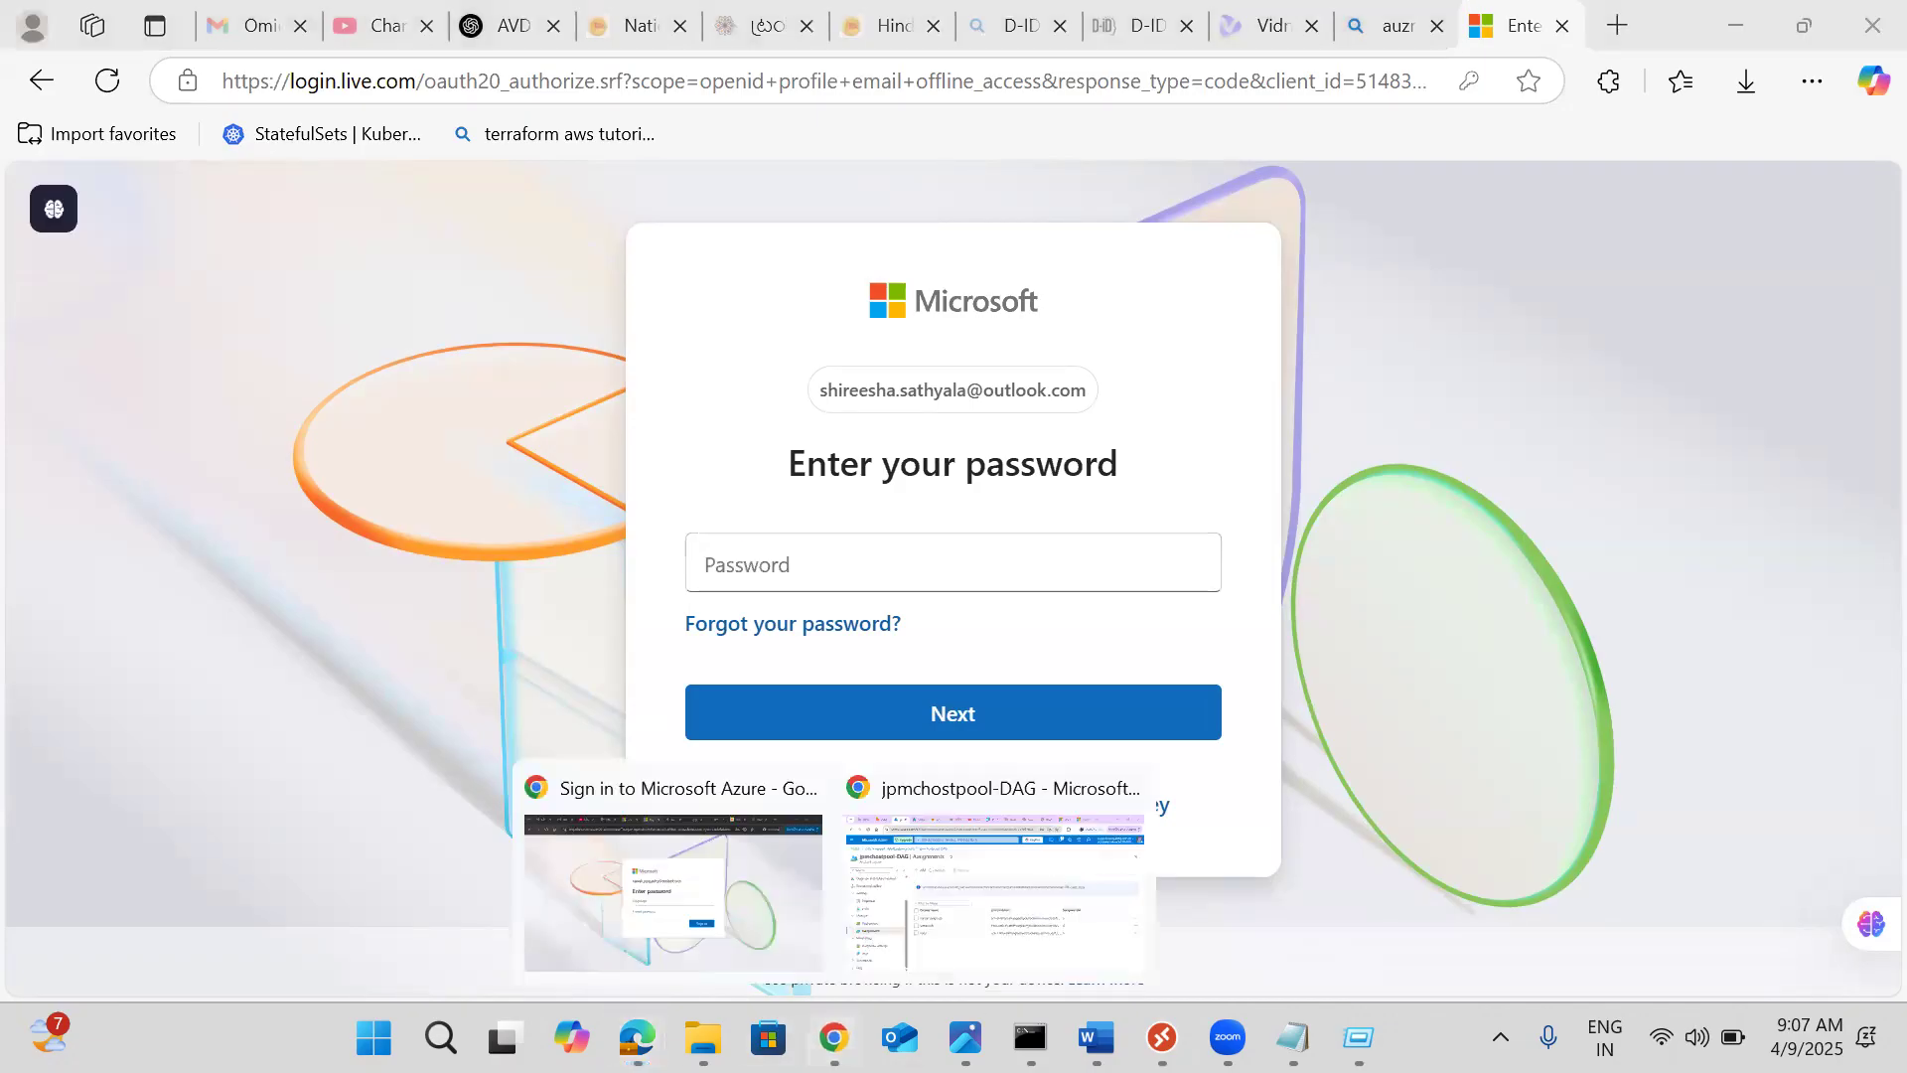
{"action": "left_click", "coordinate": [848, 1003]}
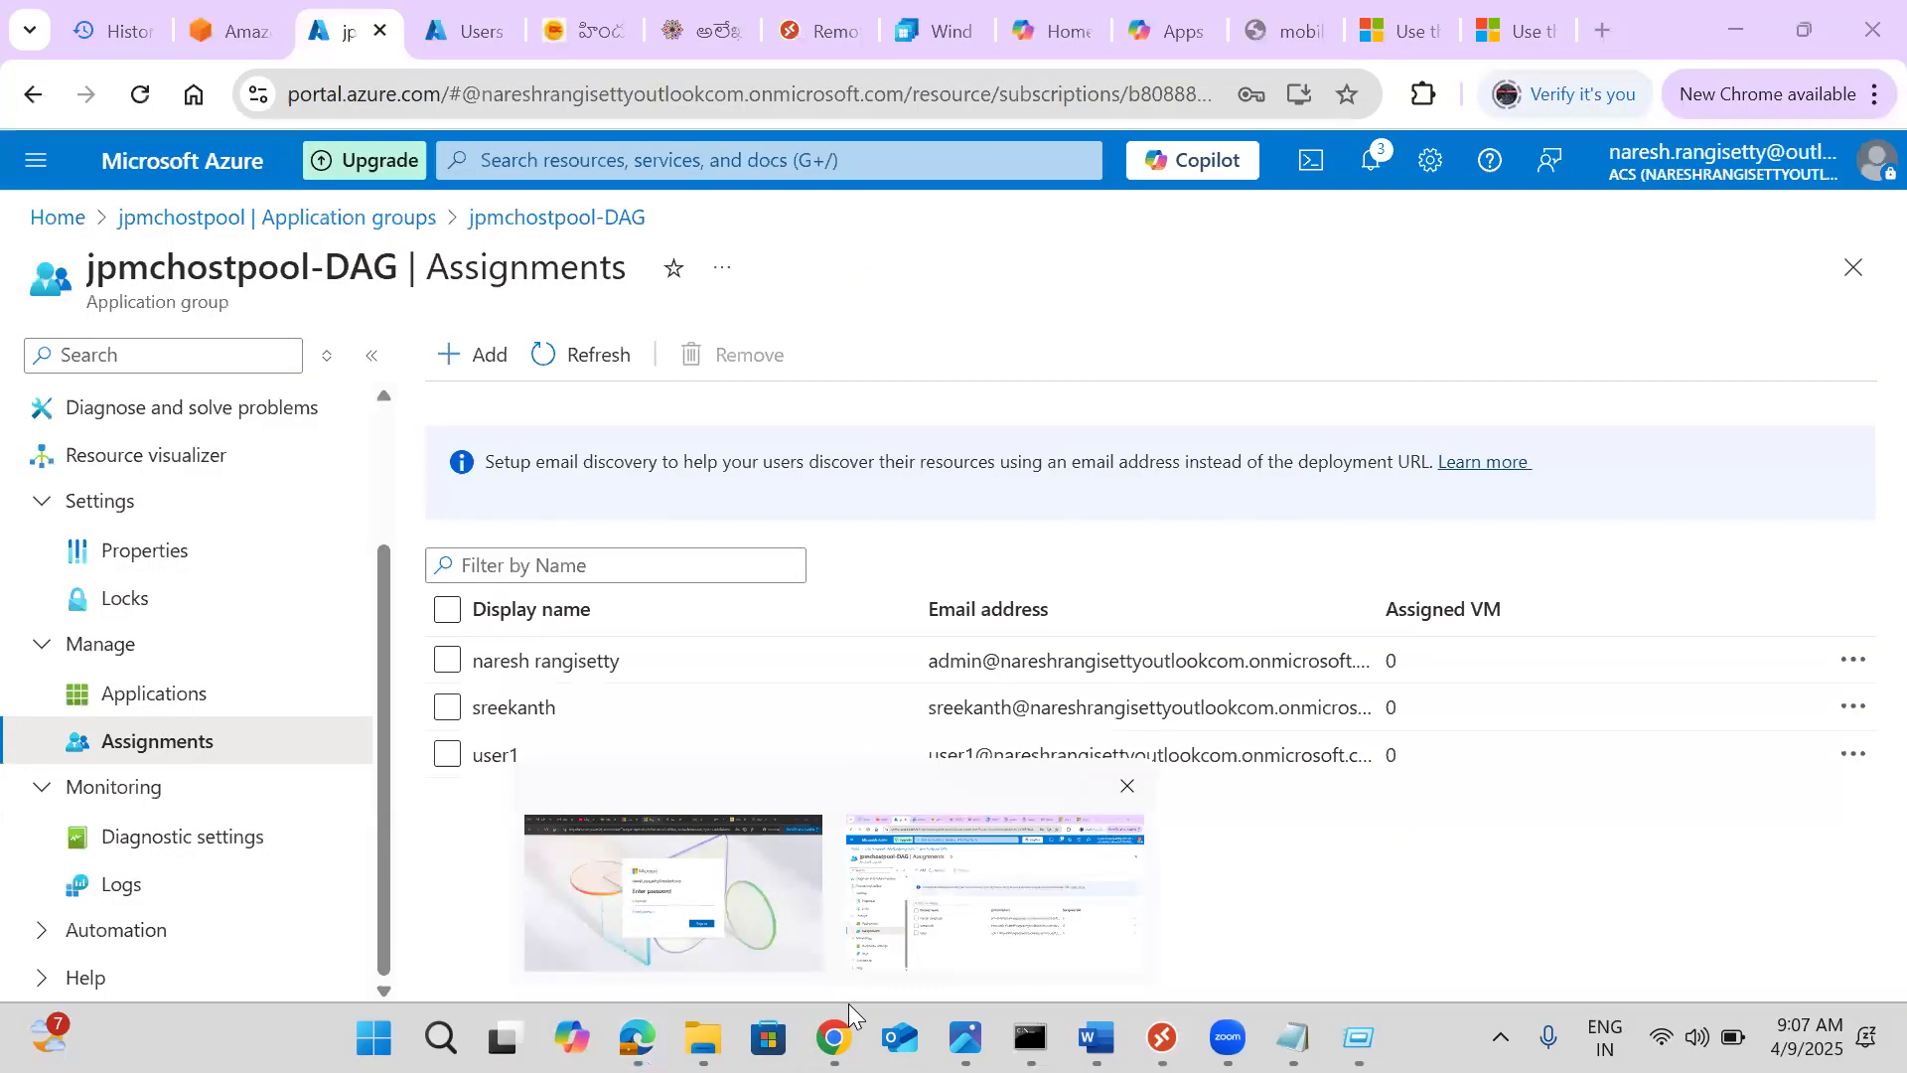
Open the Remote Desktop Web Client in a new tab, then the account's My Account page
{"action": "left_click", "coordinate": [1607, 23]}
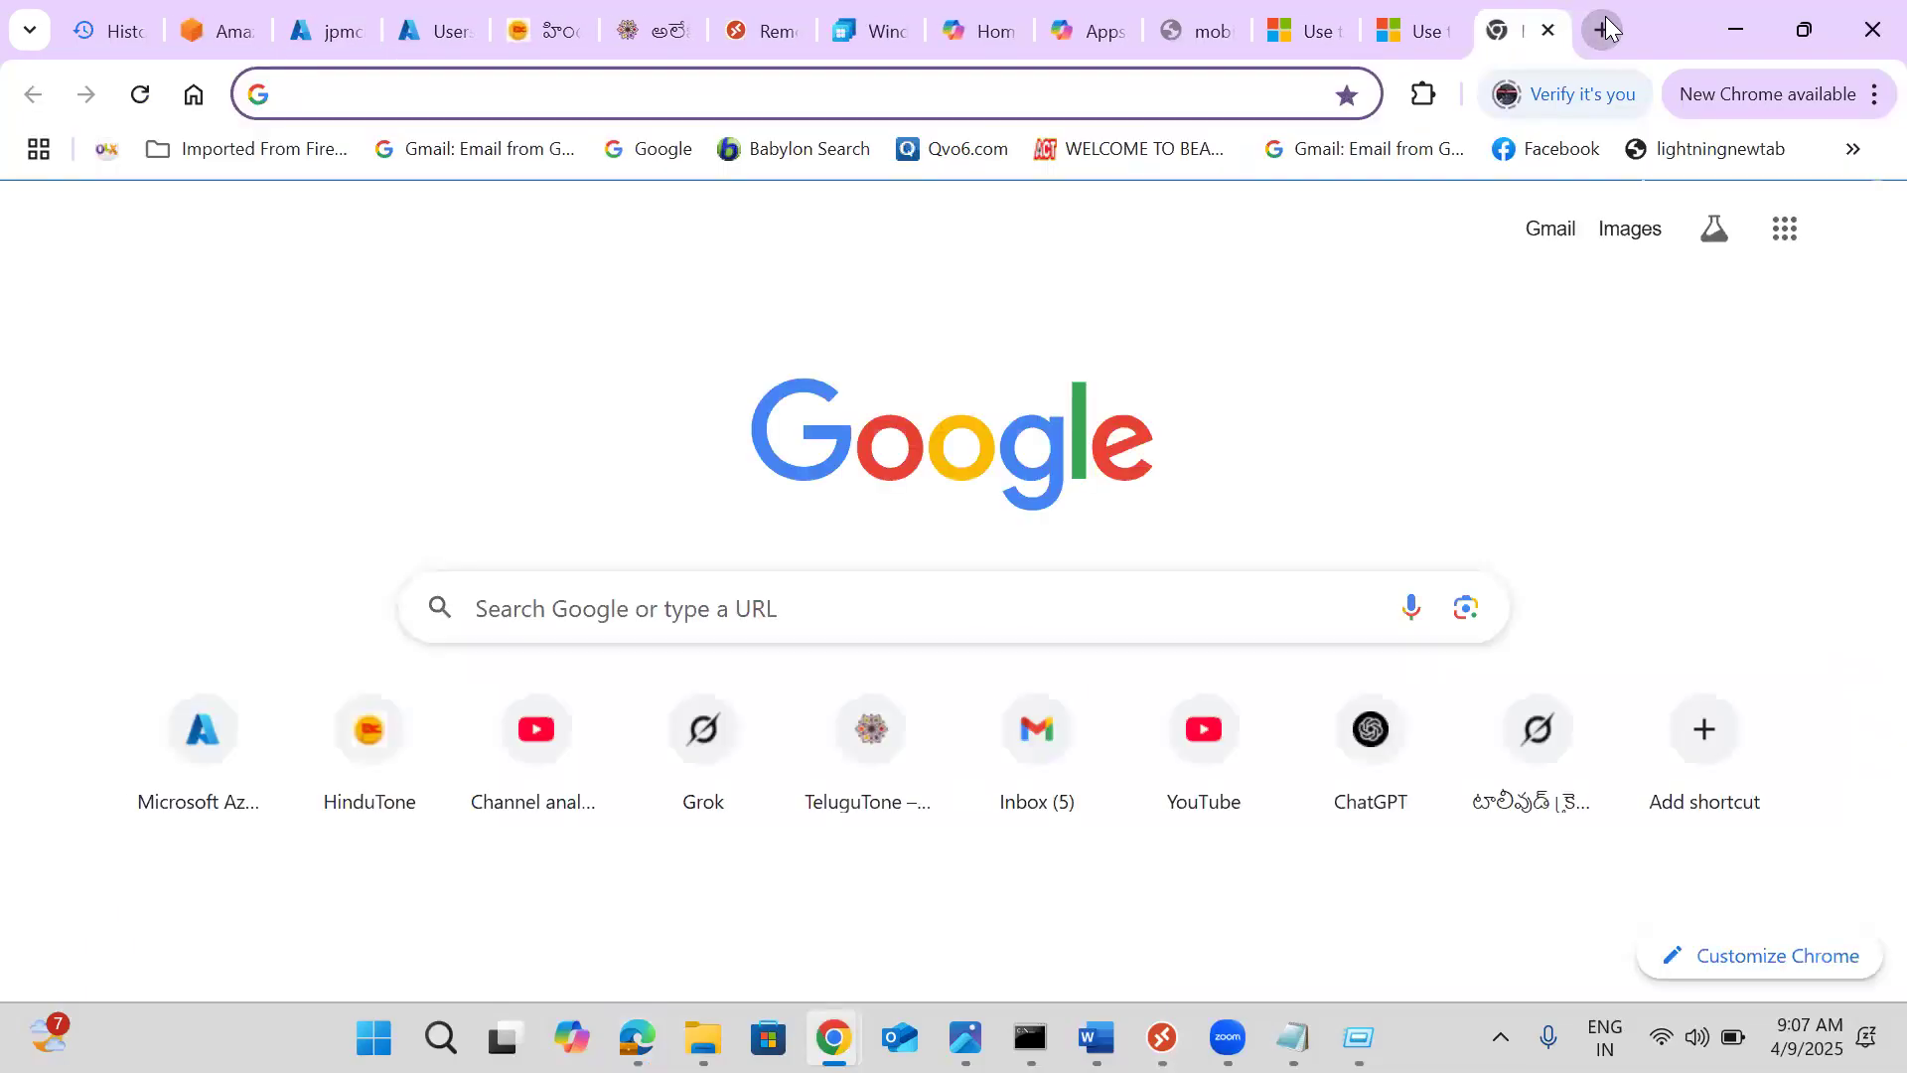
{"action": "type", "text": "webapp.dubverse.ai/?signup=true"}
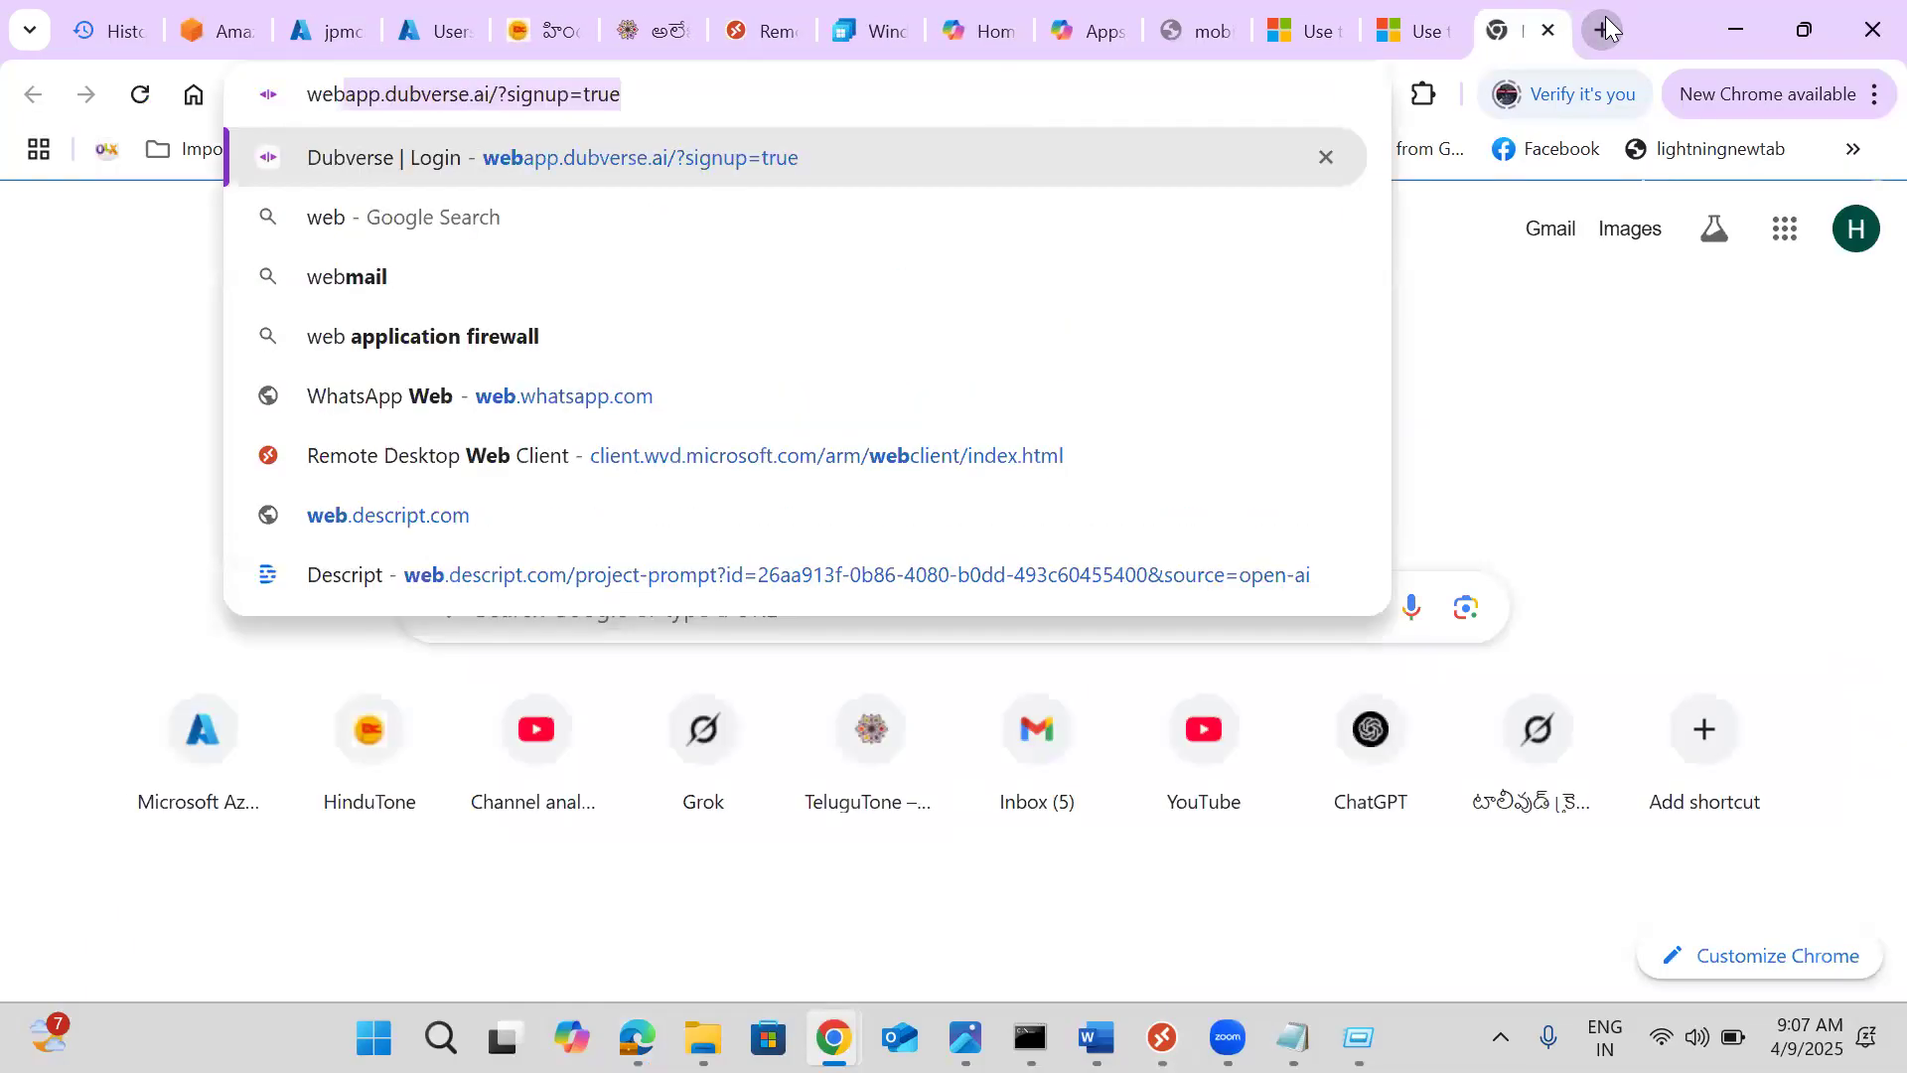
{"action": "left_click", "coordinate": [811, 467]}
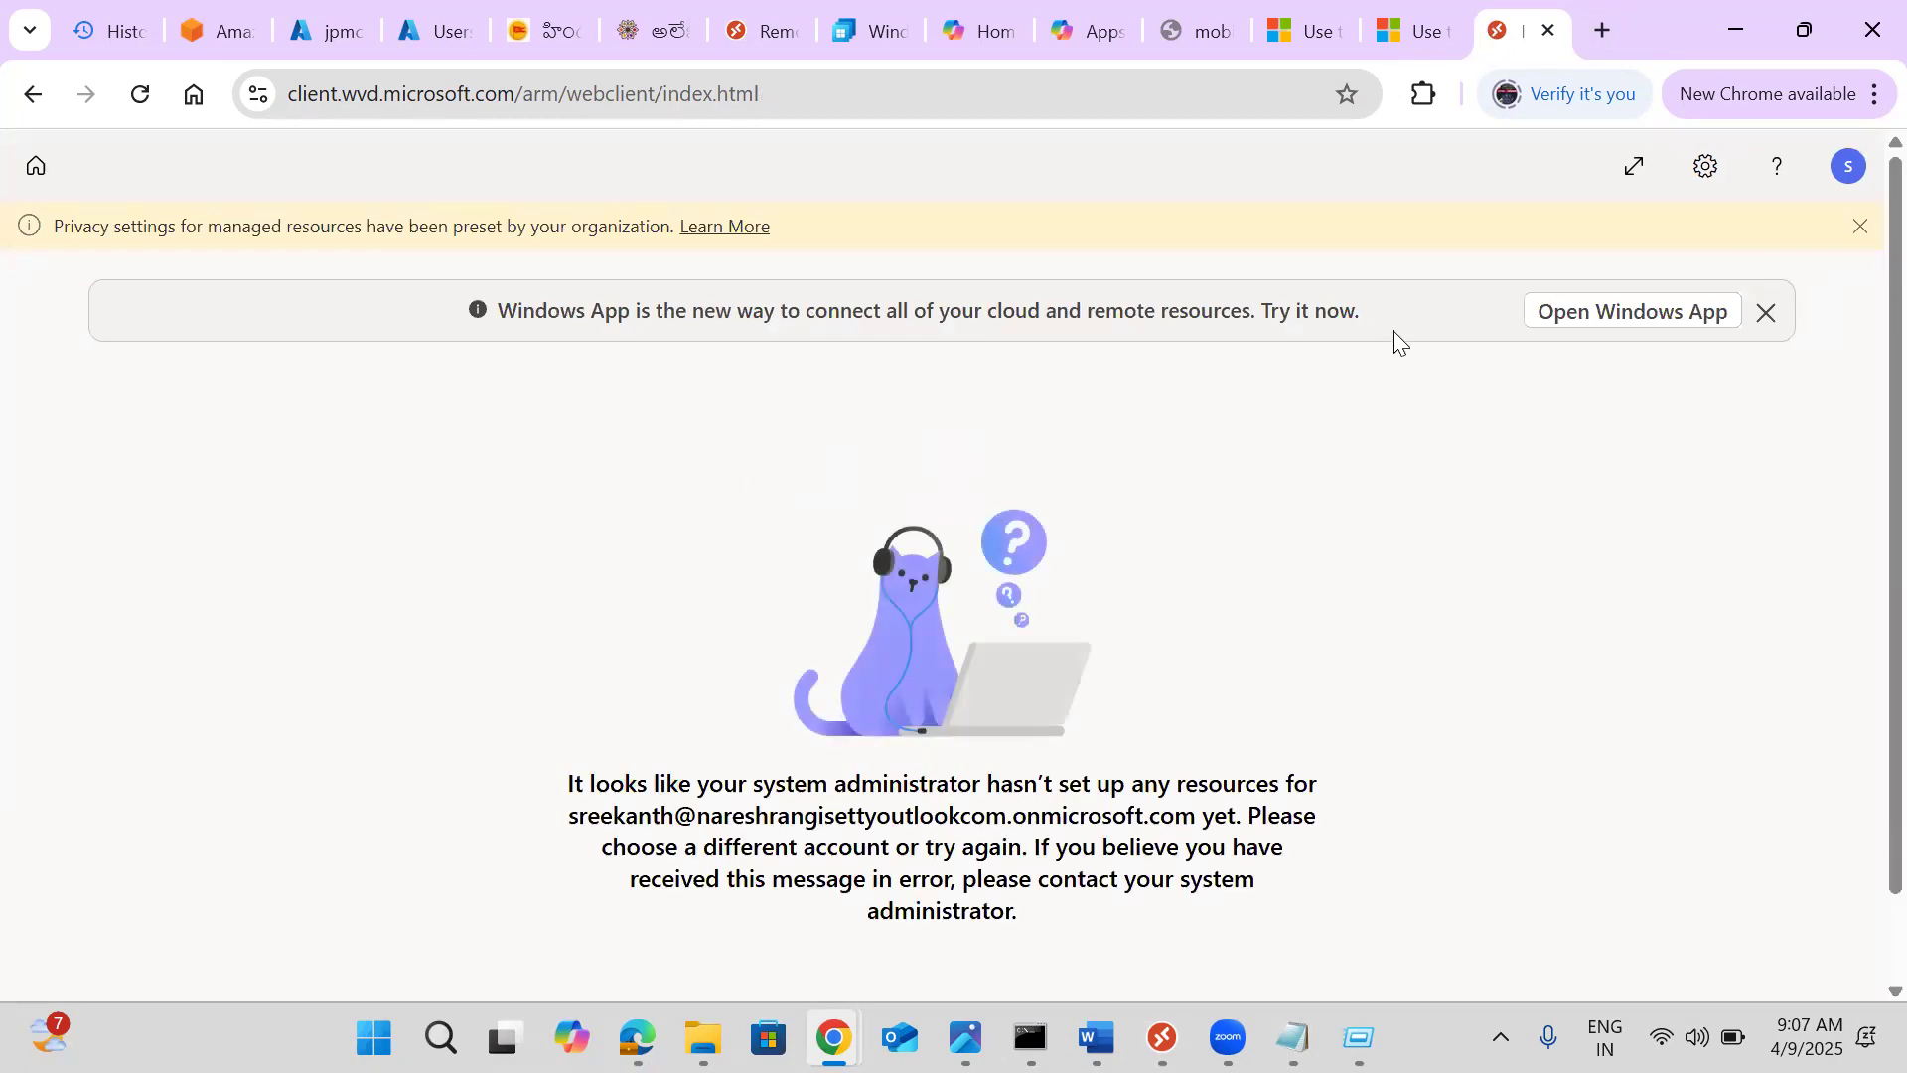
{"action": "left_click", "coordinate": [1841, 166]}
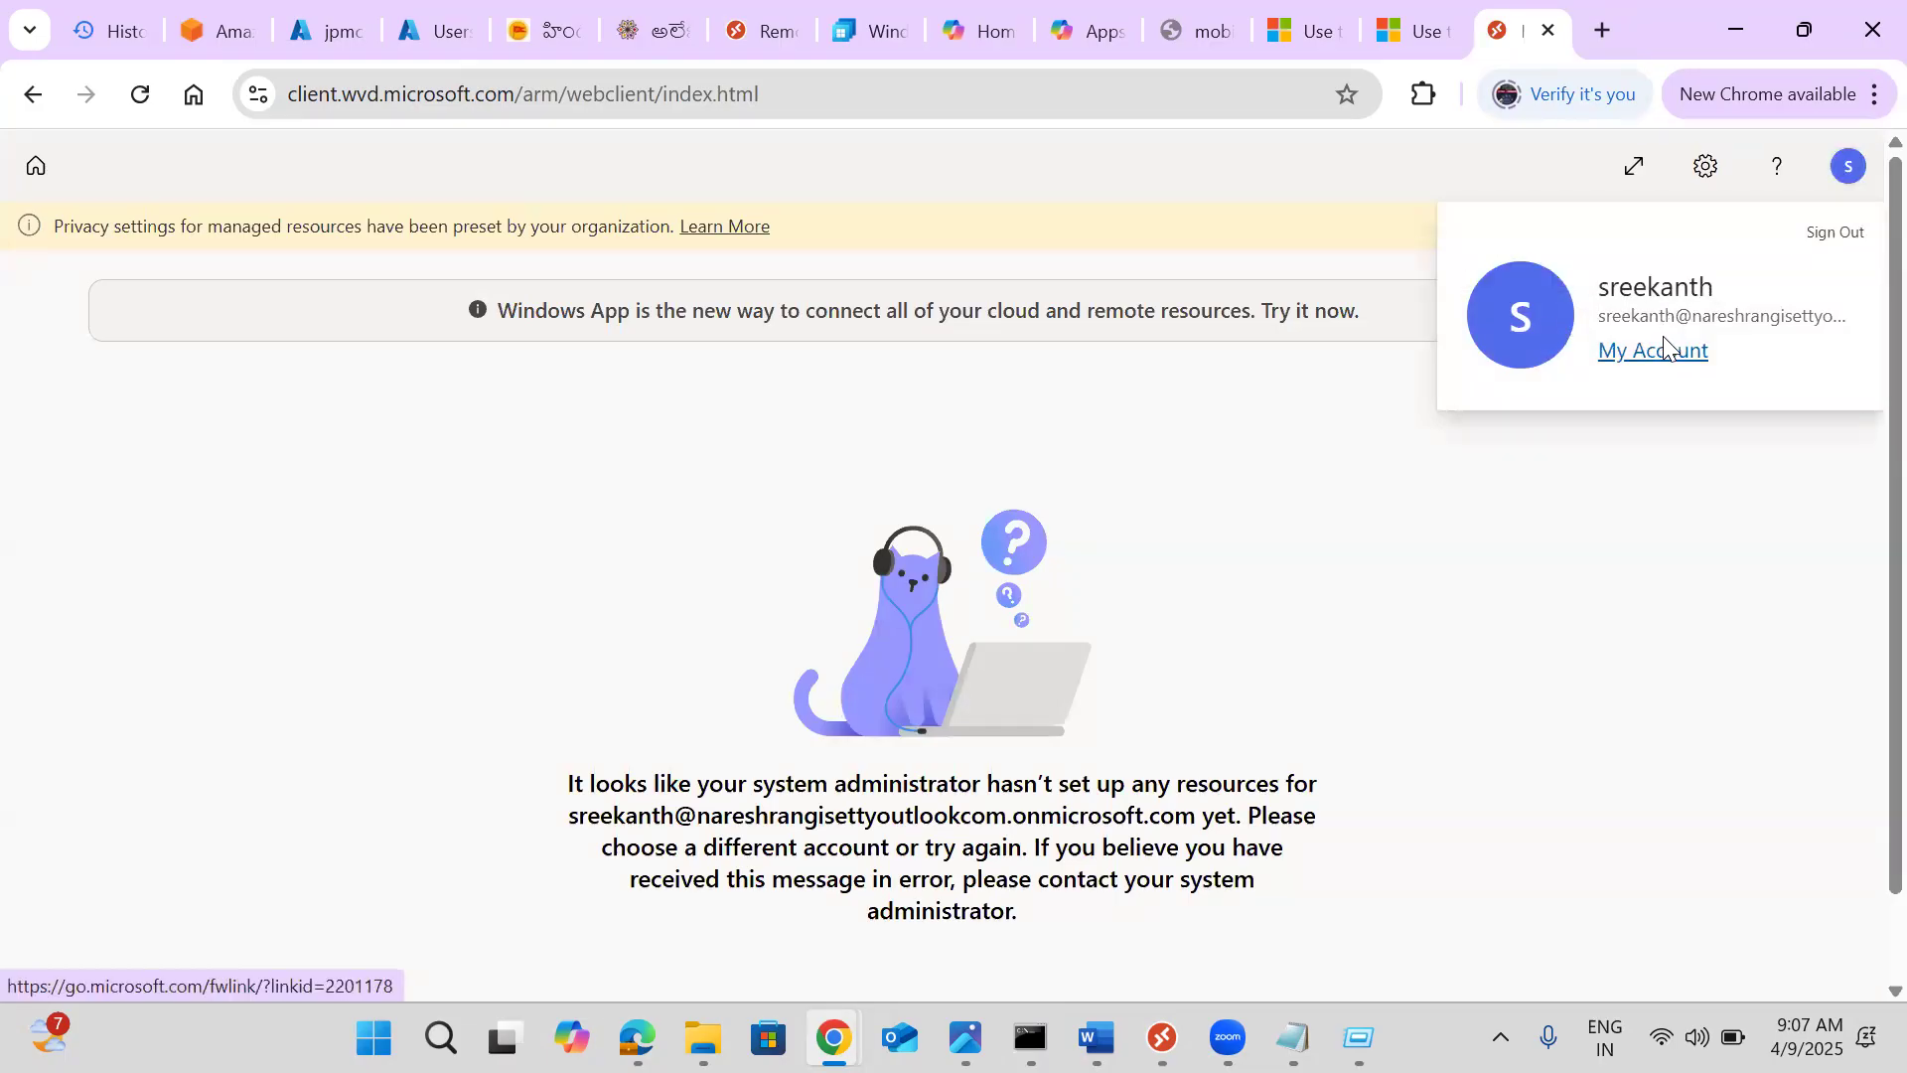
{"action": "left_click", "coordinate": [1664, 347]}
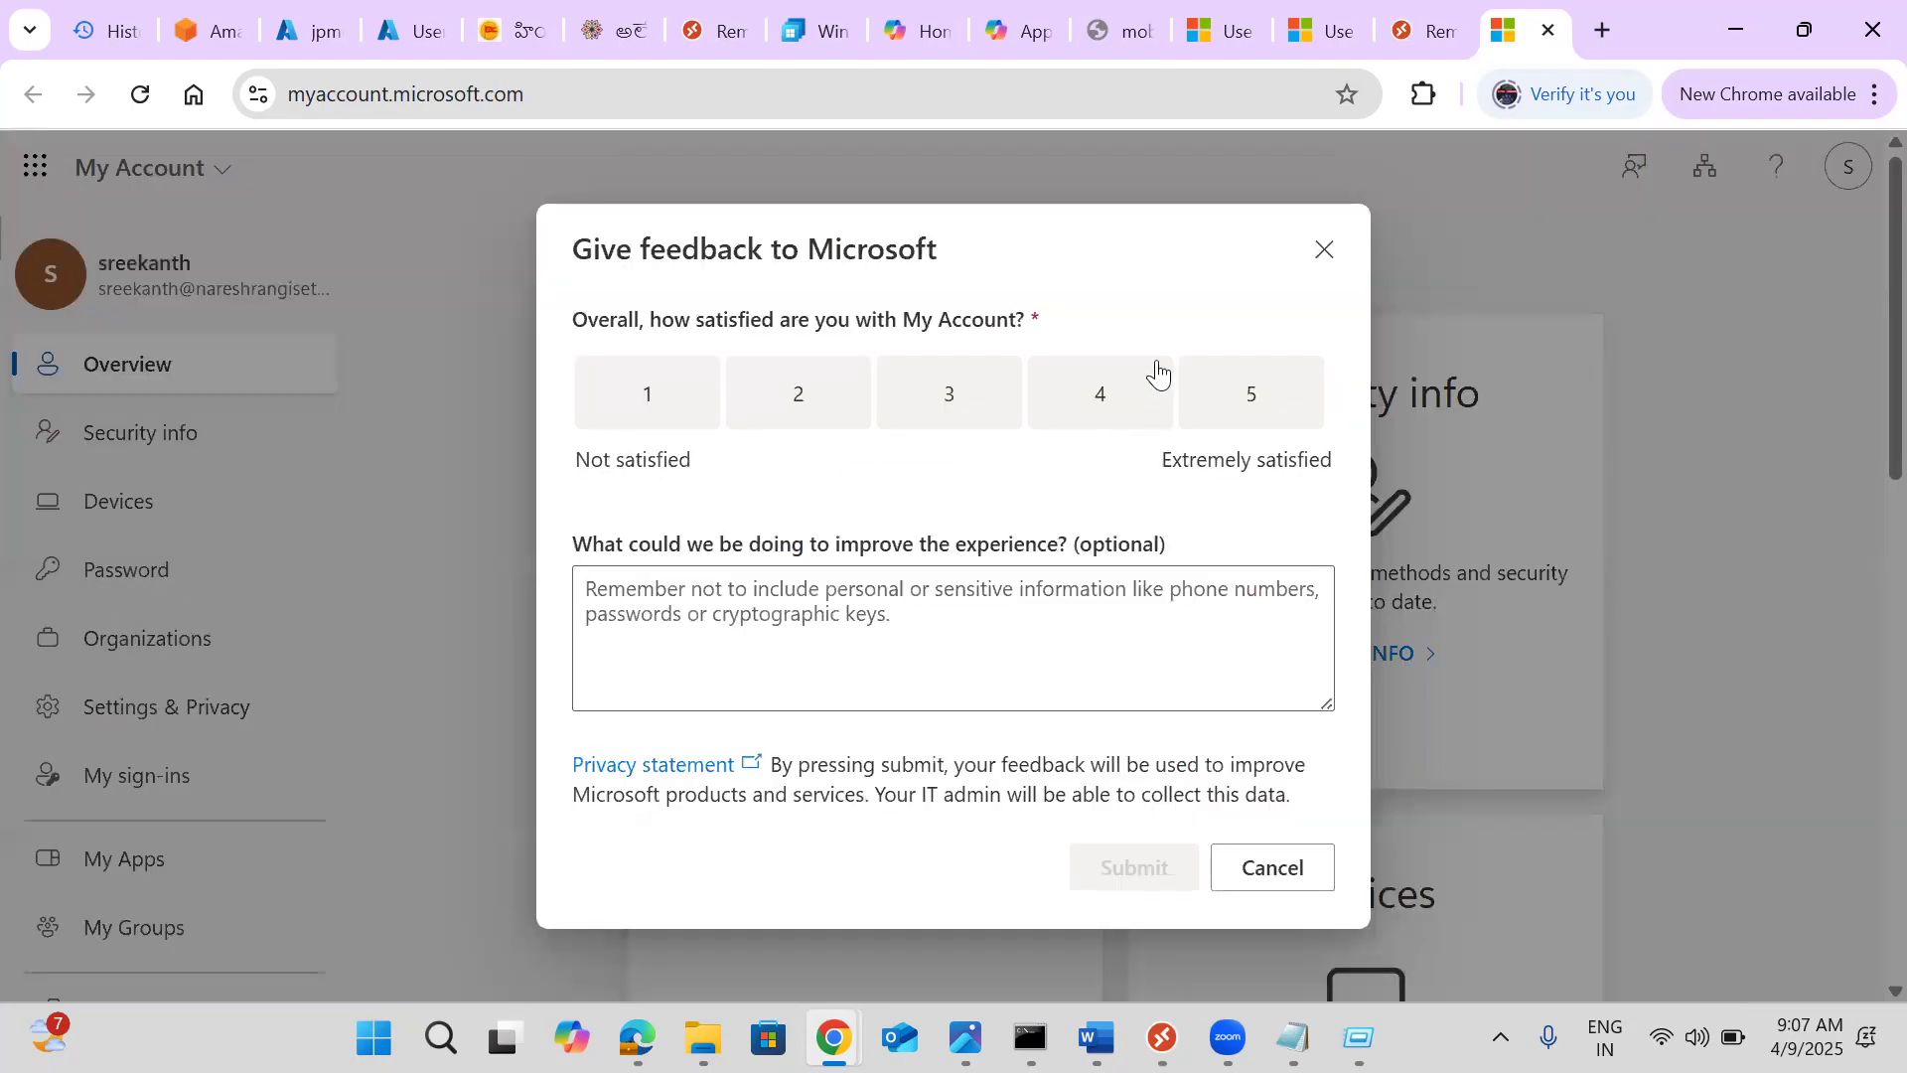
Check My Groups (none owned) and Organizations (only Acs), then return to the web client tab
{"action": "left_click", "coordinate": [1326, 245]}
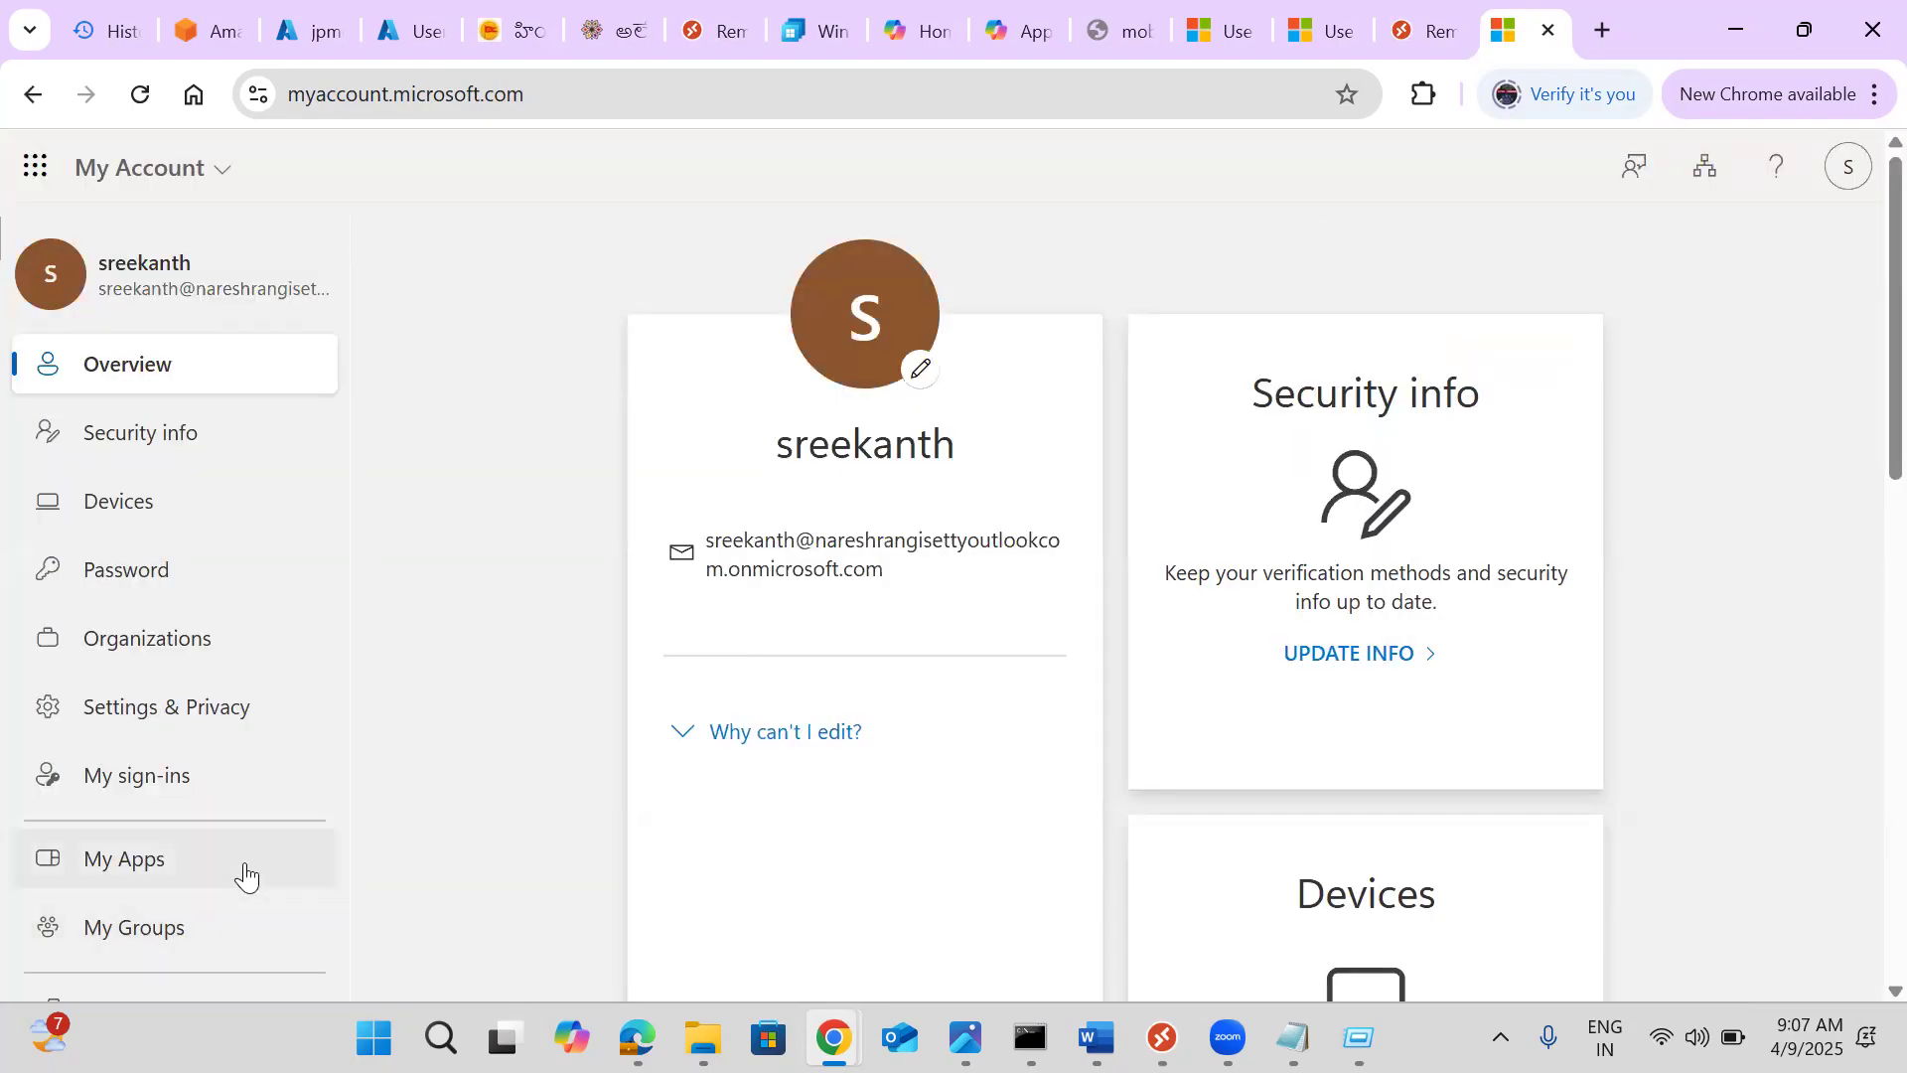
{"action": "scroll", "coordinate": [455, 767], "scroll_direction": "down", "scroll_amount": 3}
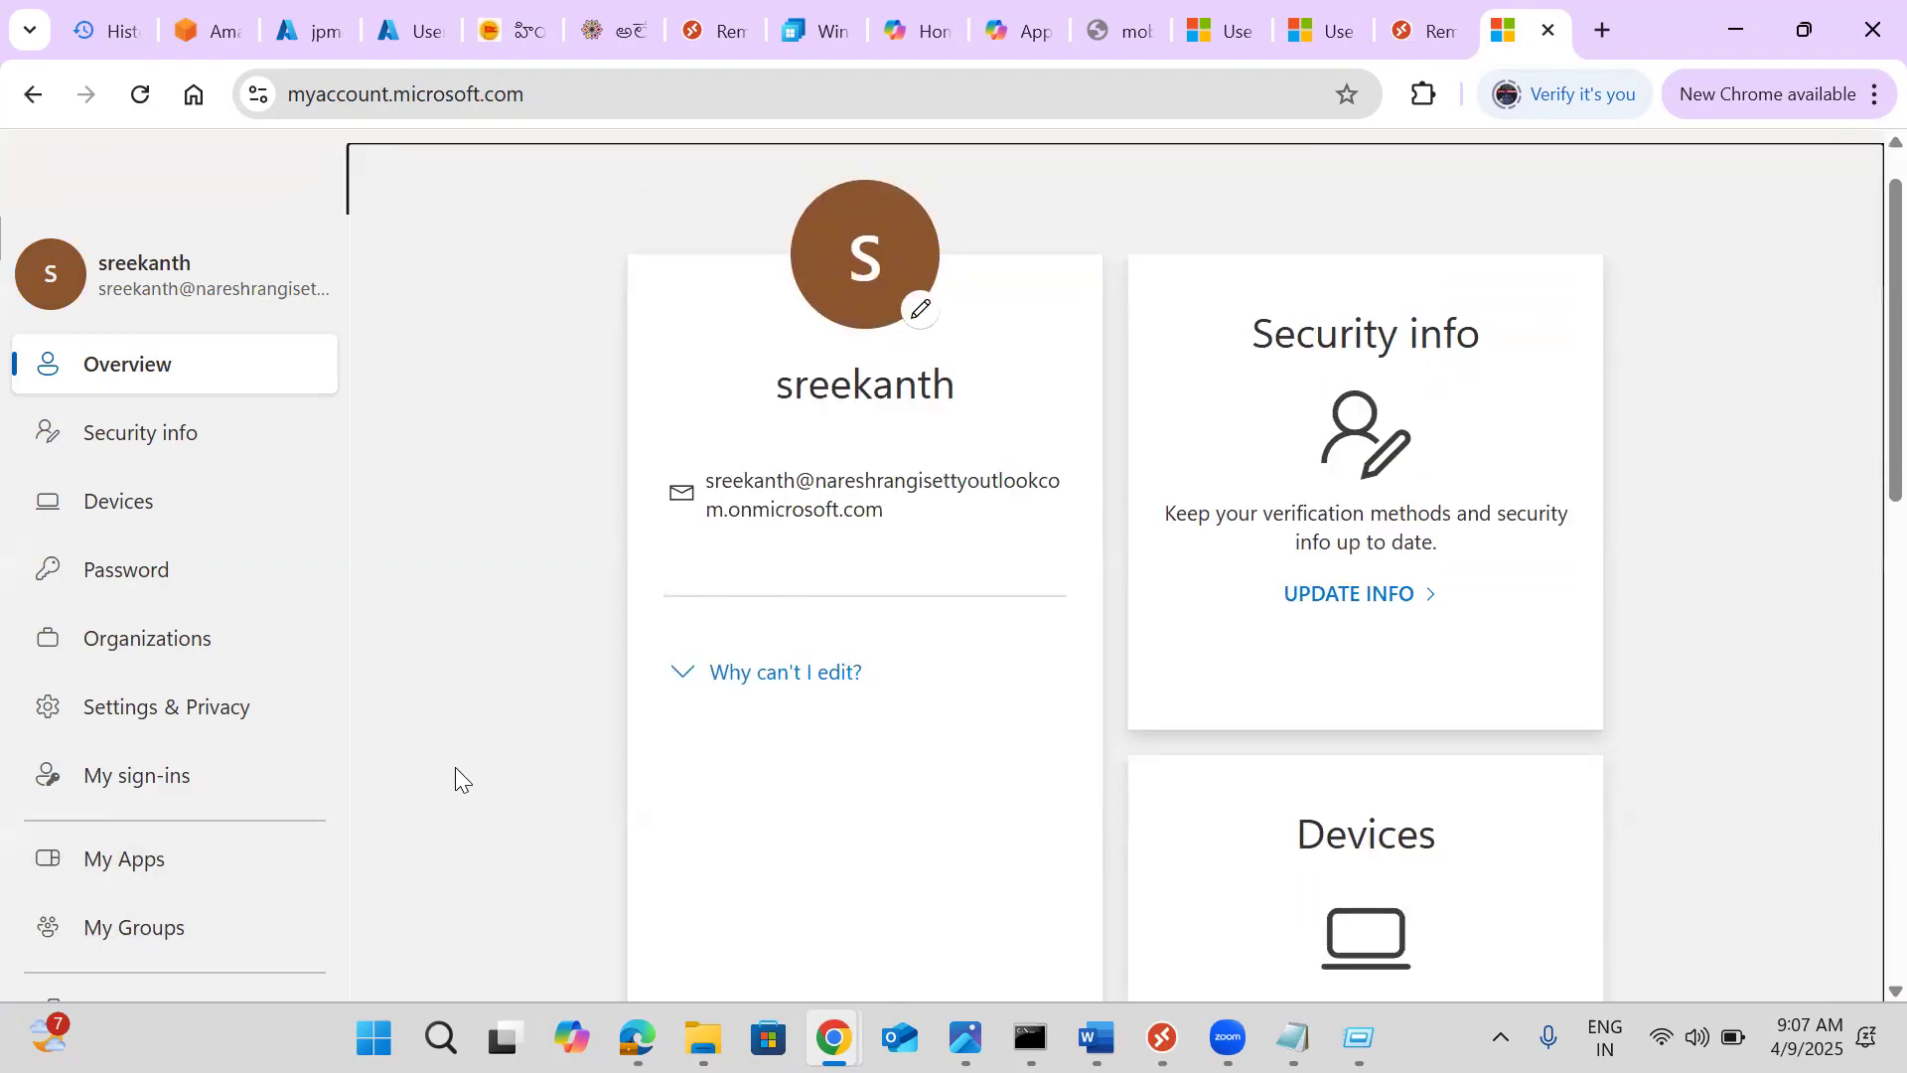
{"action": "scroll", "coordinate": [455, 766], "scroll_direction": "down", "scroll_amount": 10}
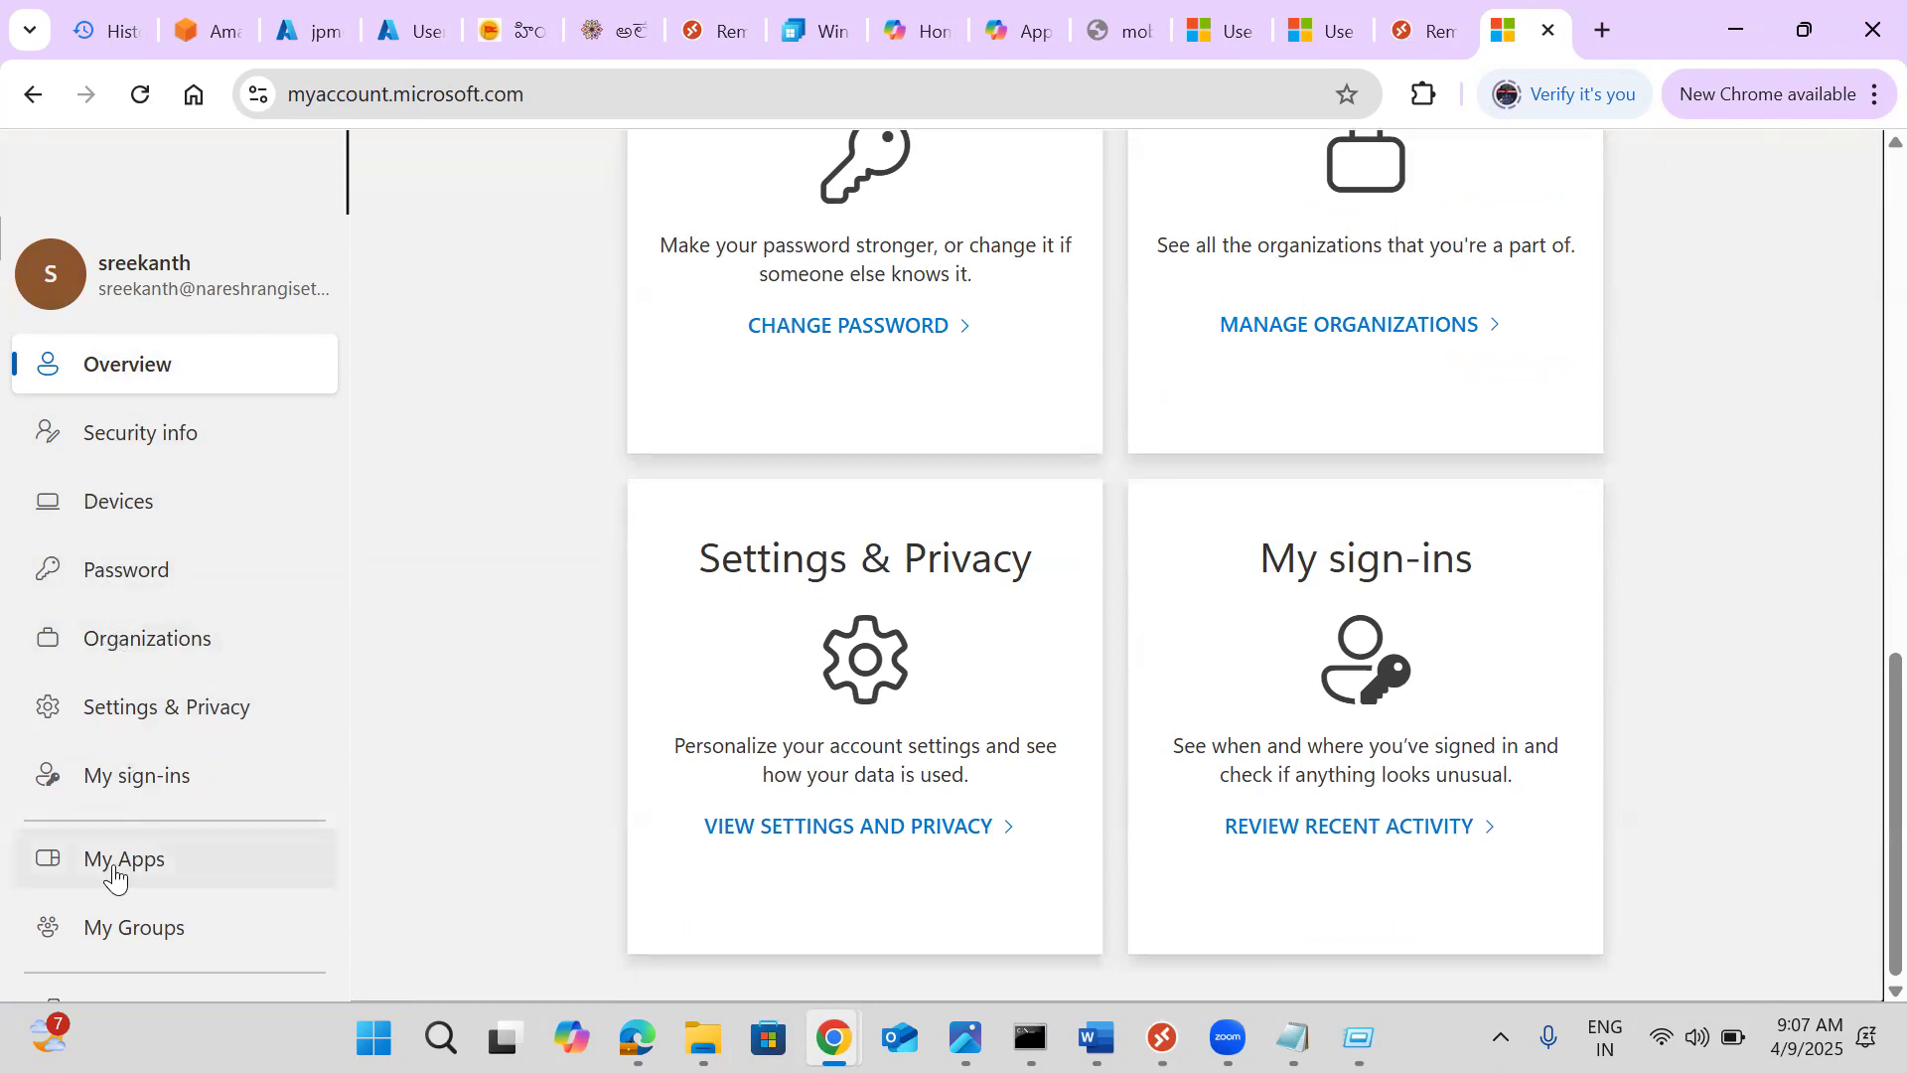
{"action": "left_click", "coordinate": [113, 933]}
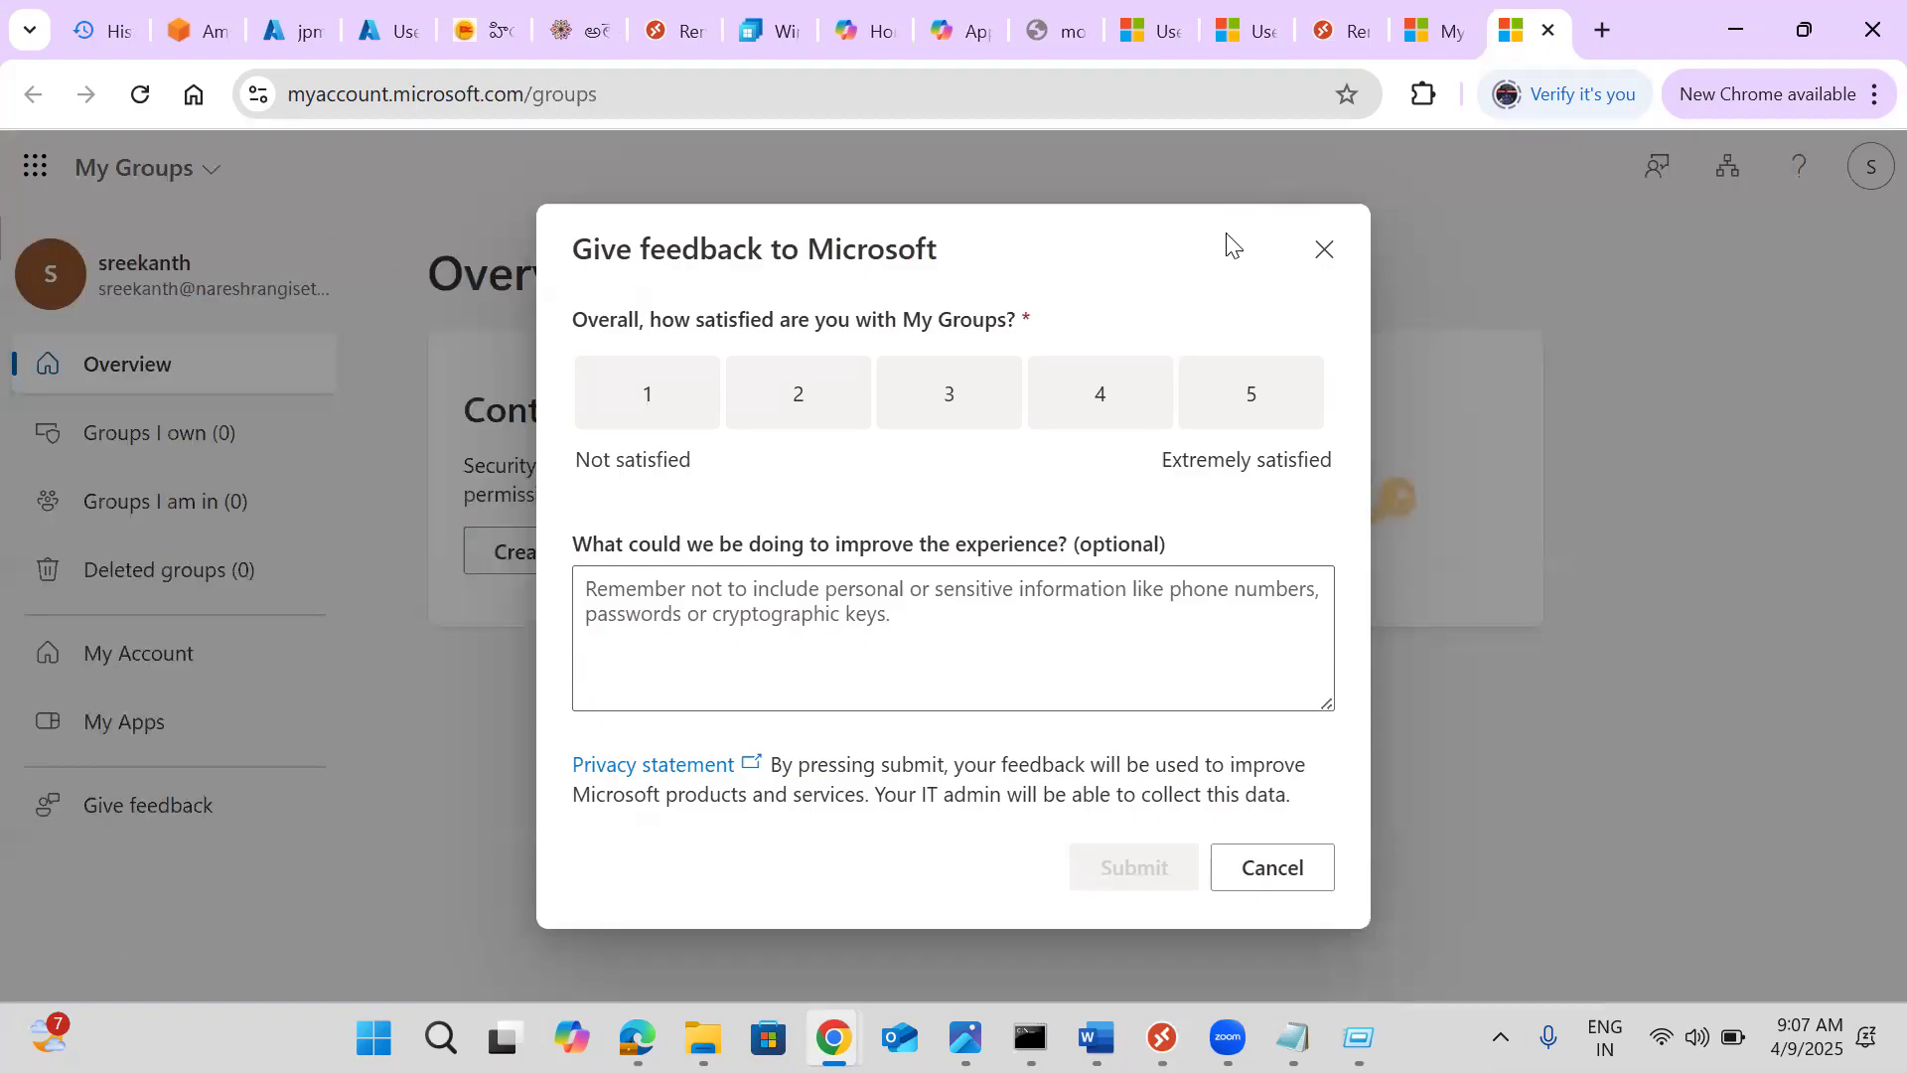
{"action": "left_click", "coordinate": [1322, 248]}
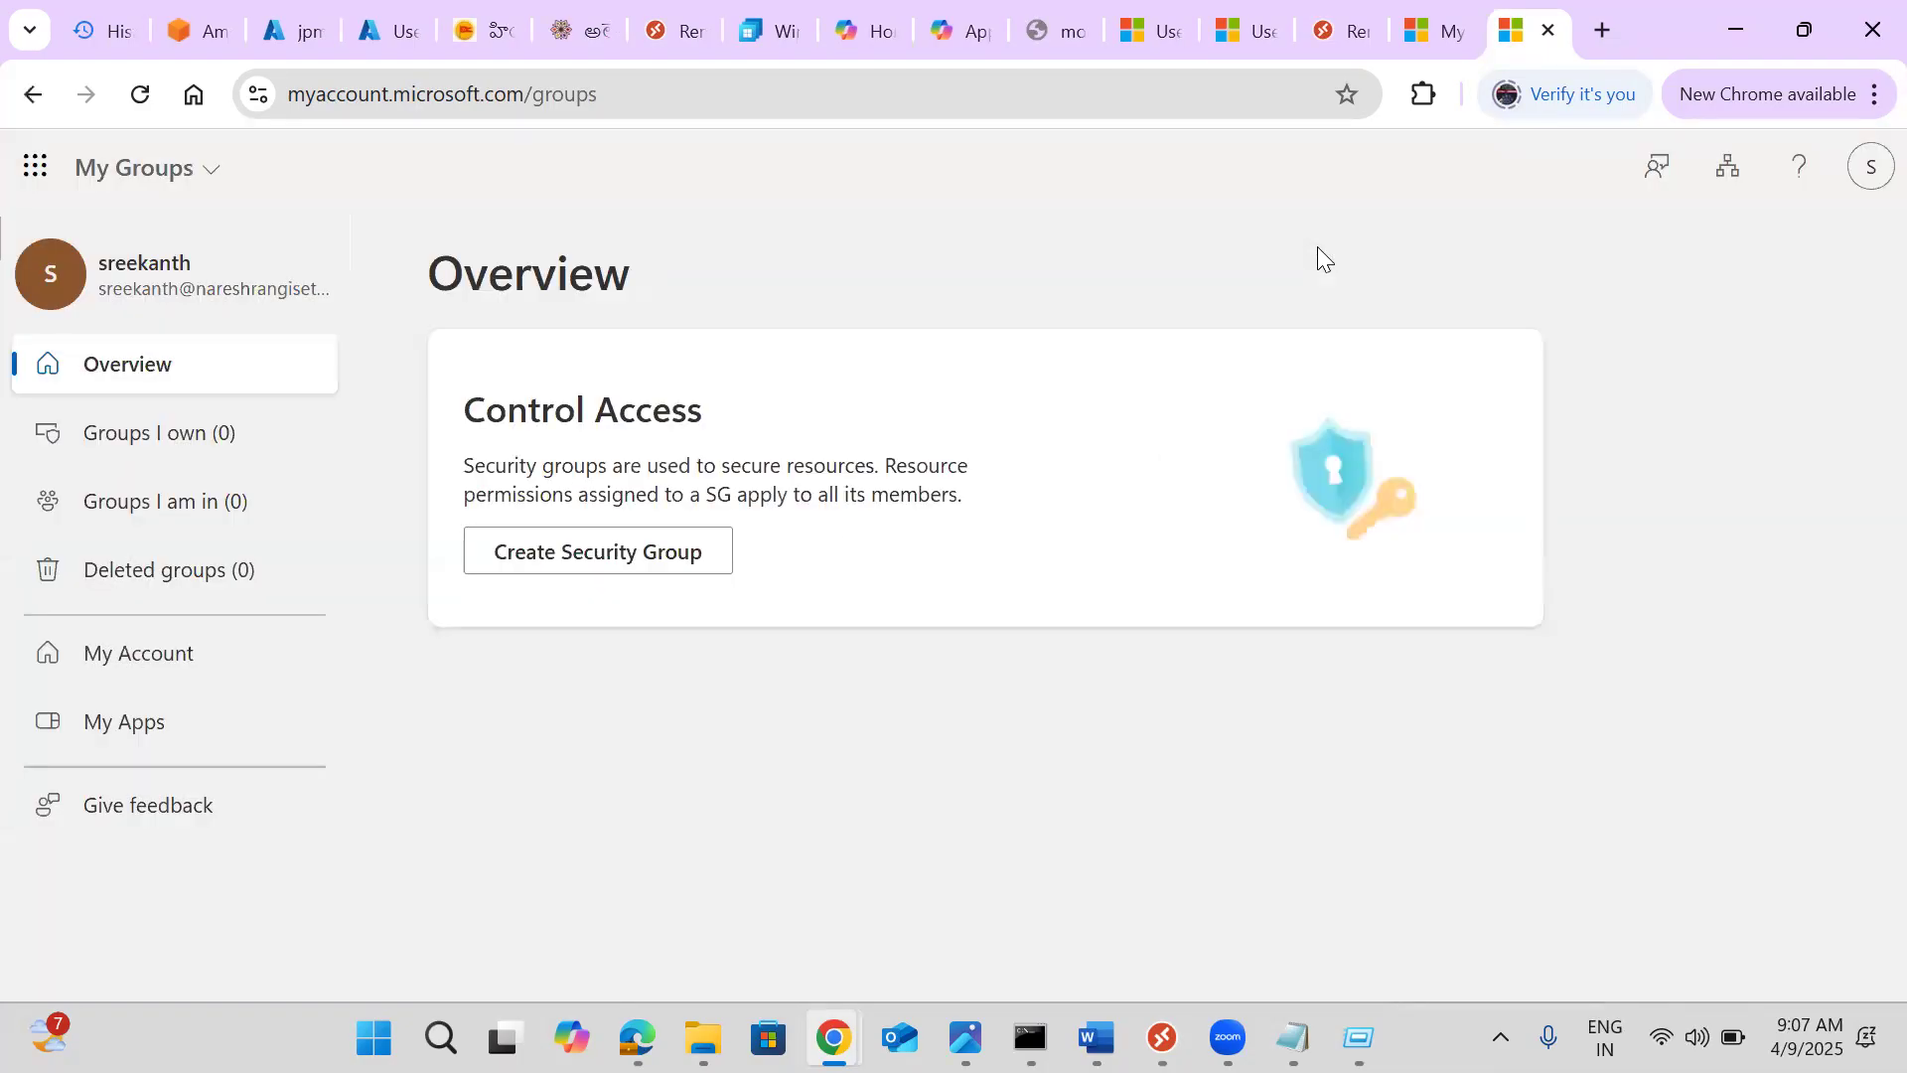
{"action": "left_click", "coordinate": [220, 459]}
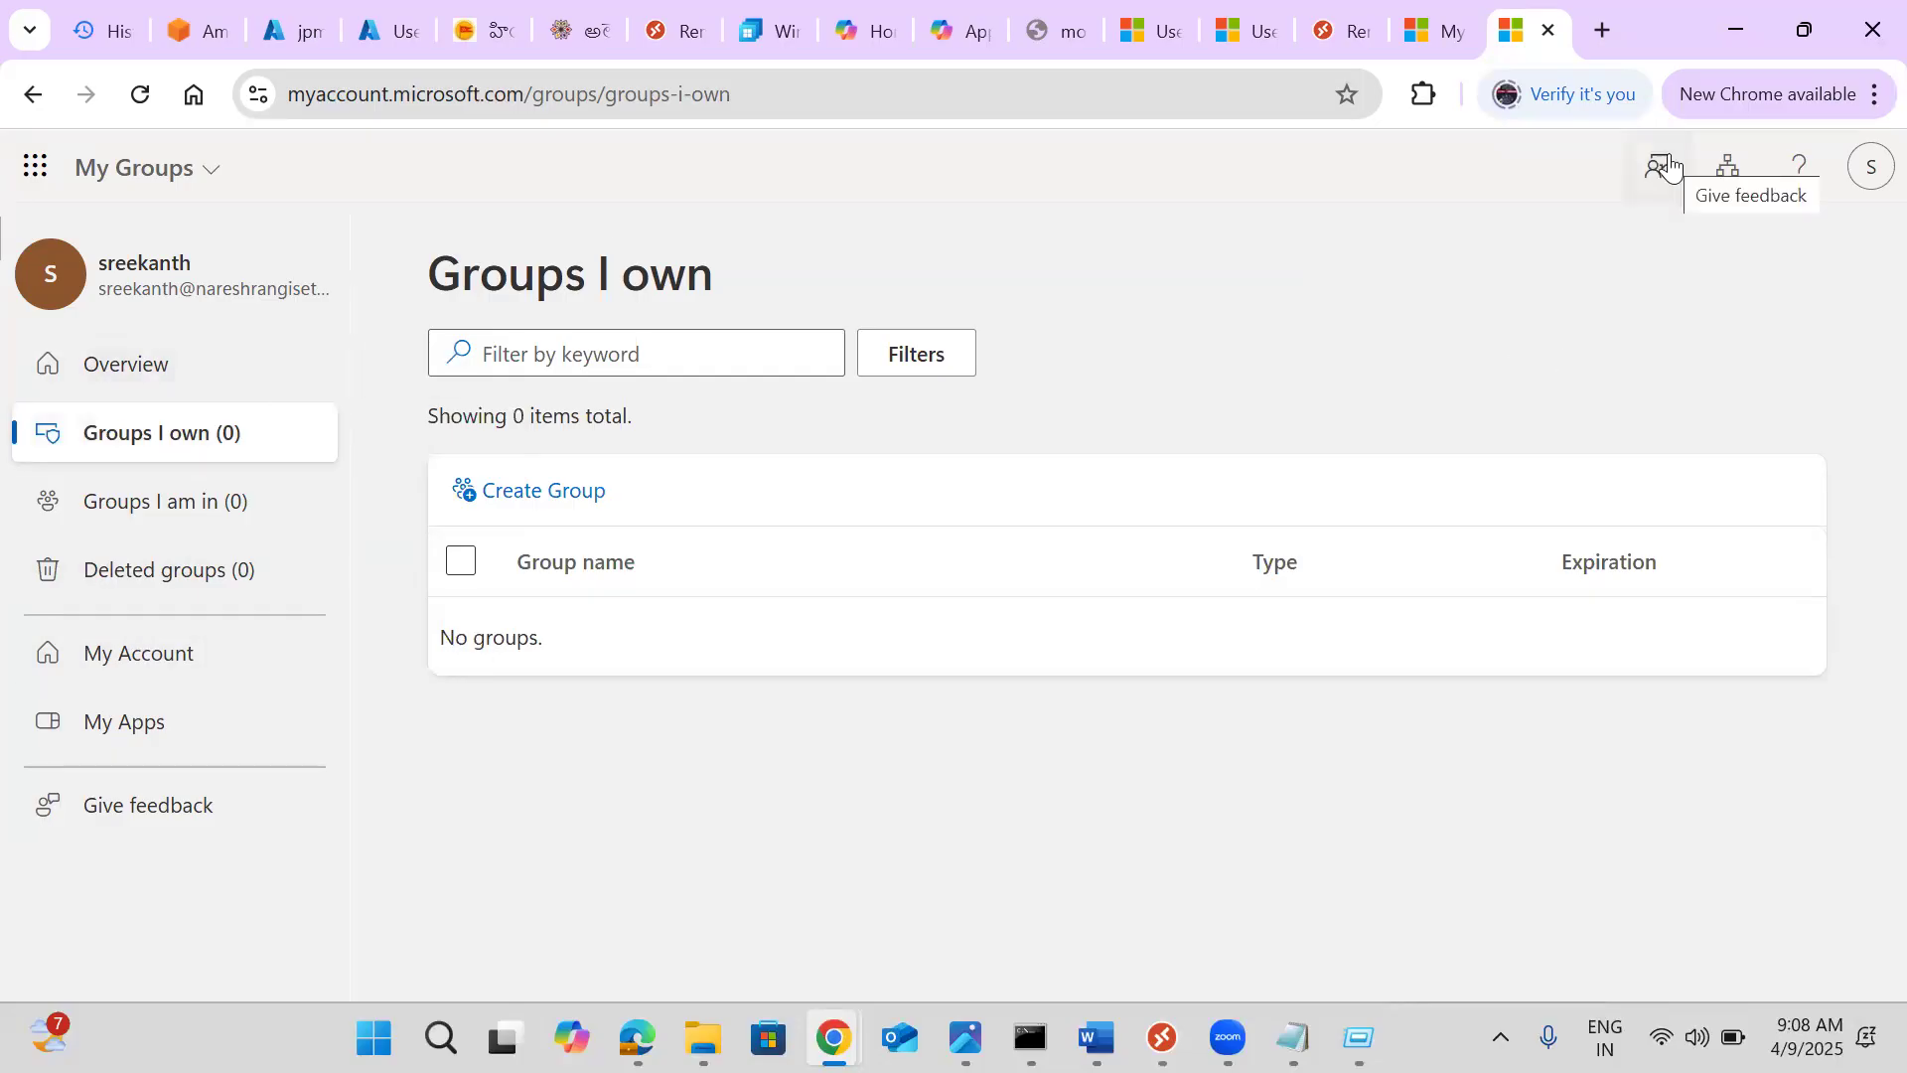
{"action": "left_click", "coordinate": [1730, 169]}
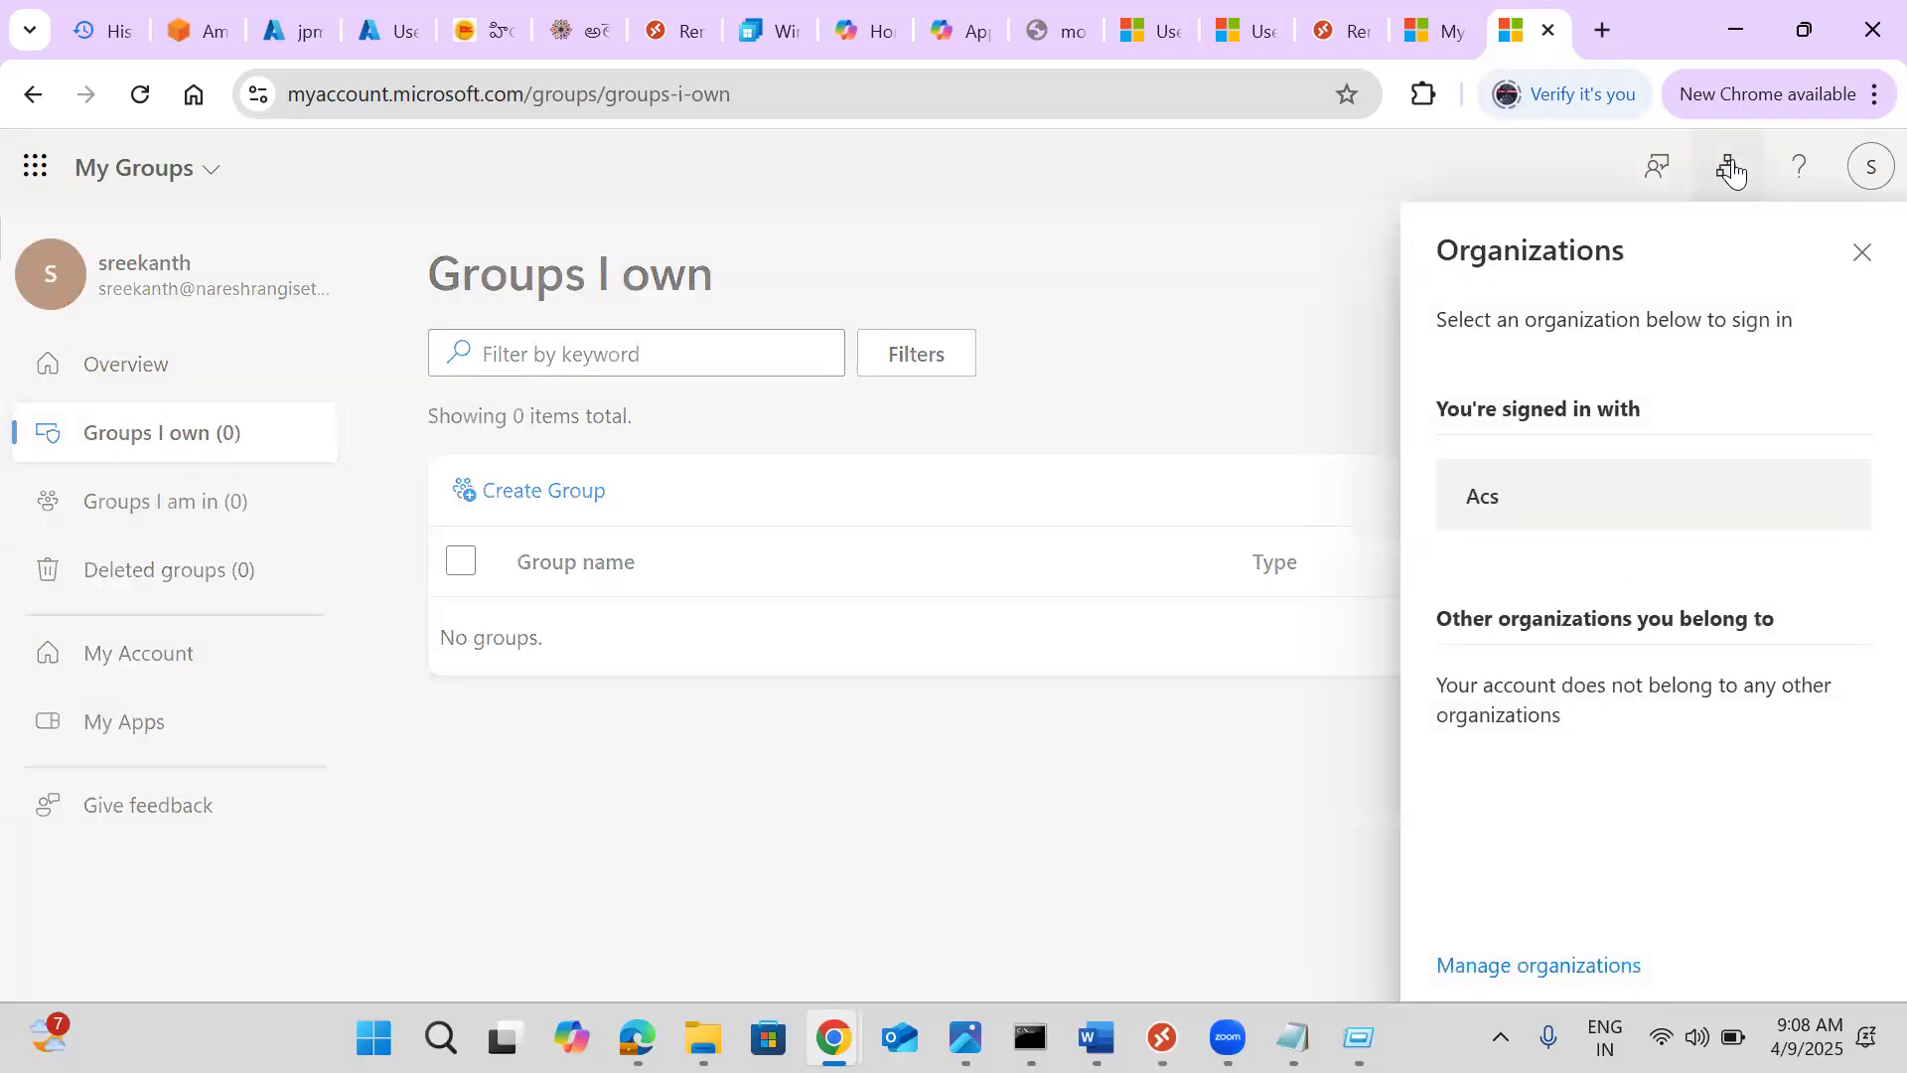
{"action": "left_click", "coordinate": [1316, 27]}
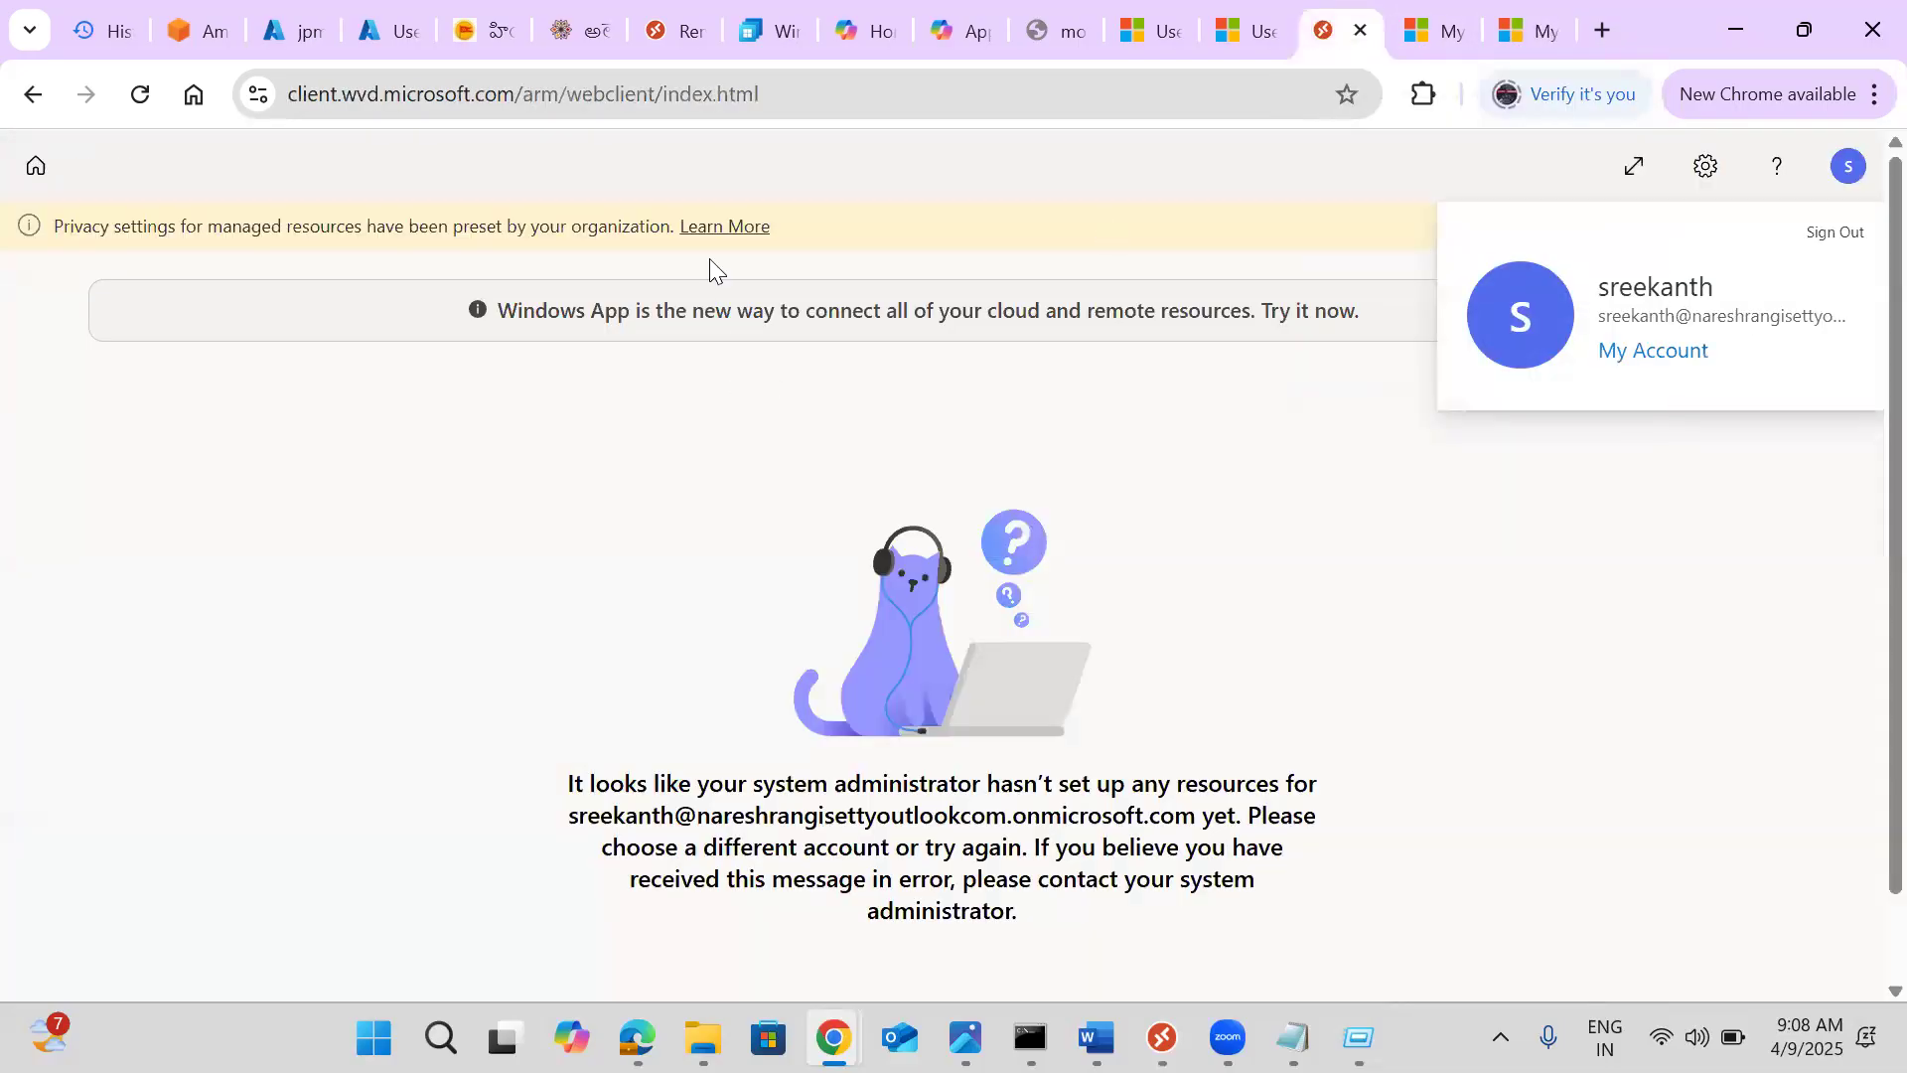
Reload the web client, sign in to the web Windows App, and open the Microsoft 365 apps page
{"action": "left_click", "coordinate": [610, 97]}
{"action": "key", "text": "Return"}
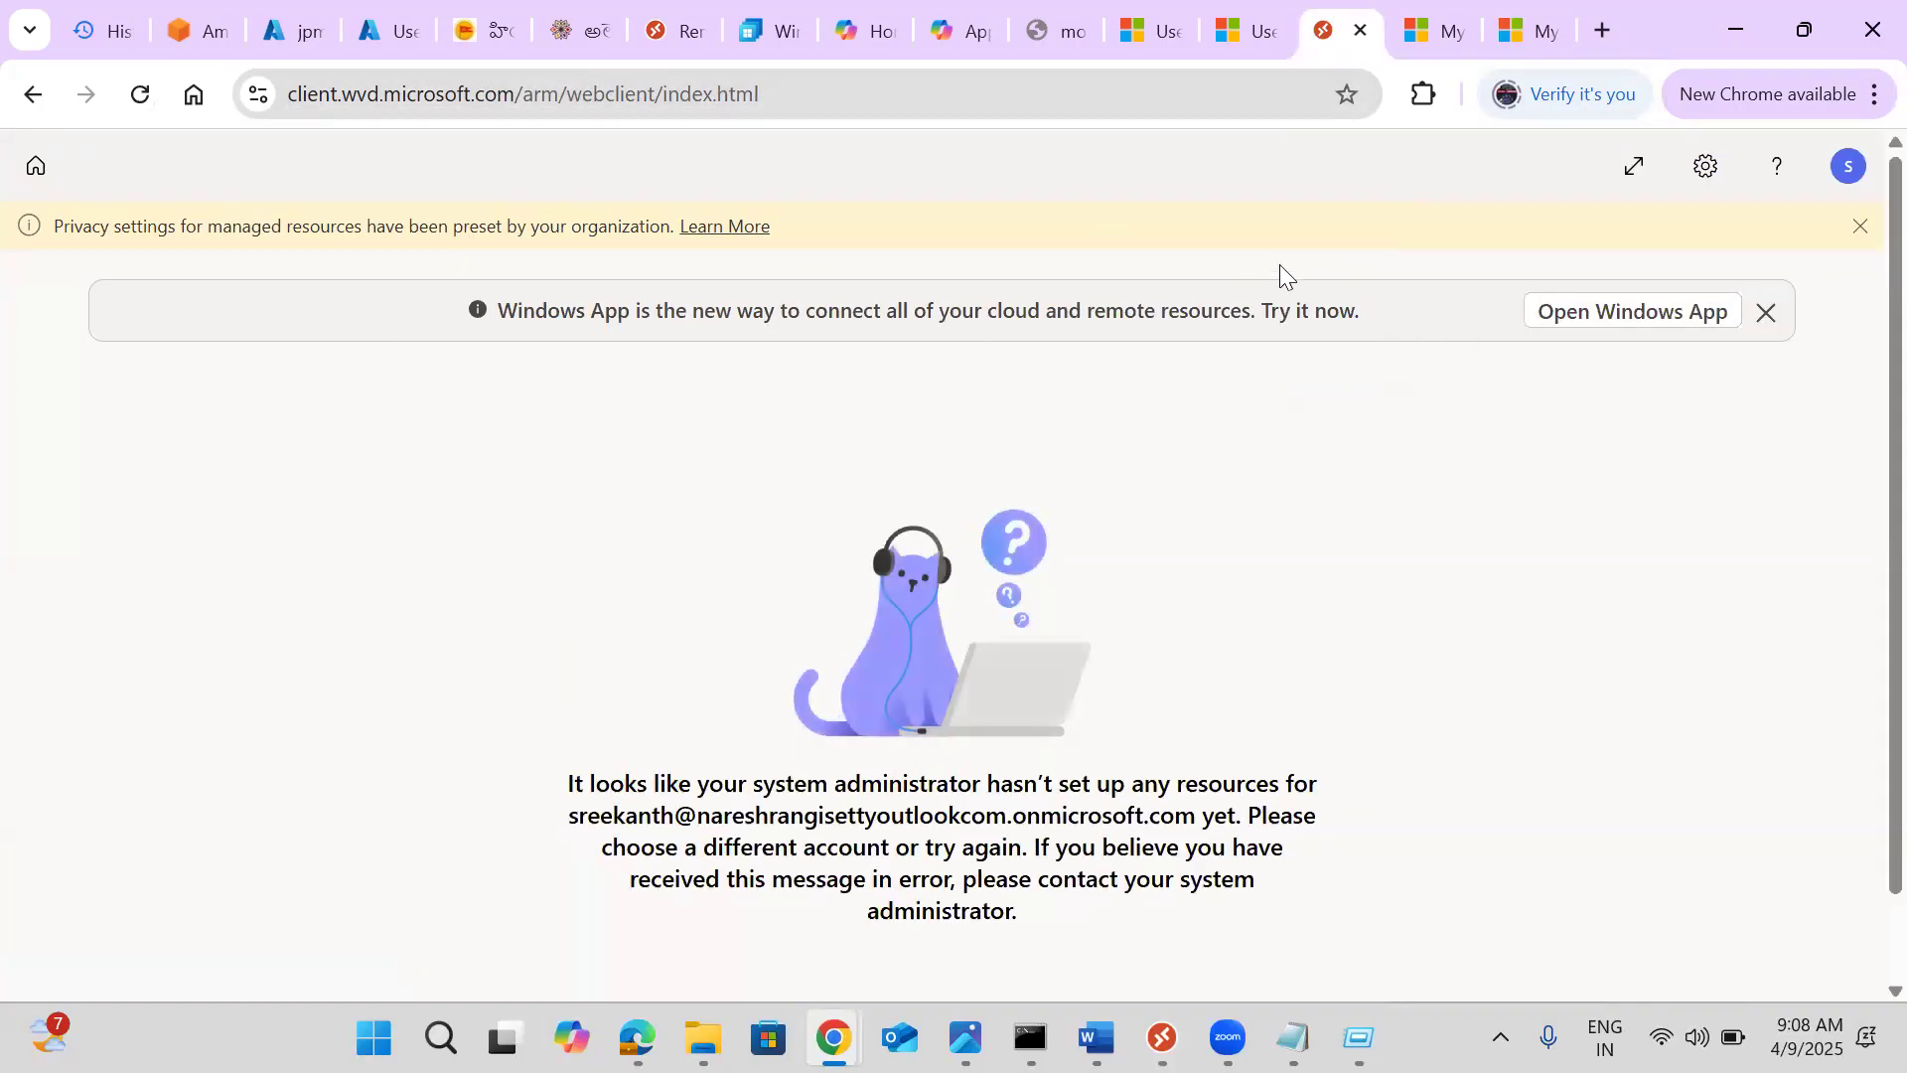
{"action": "left_click", "coordinate": [1589, 322]}
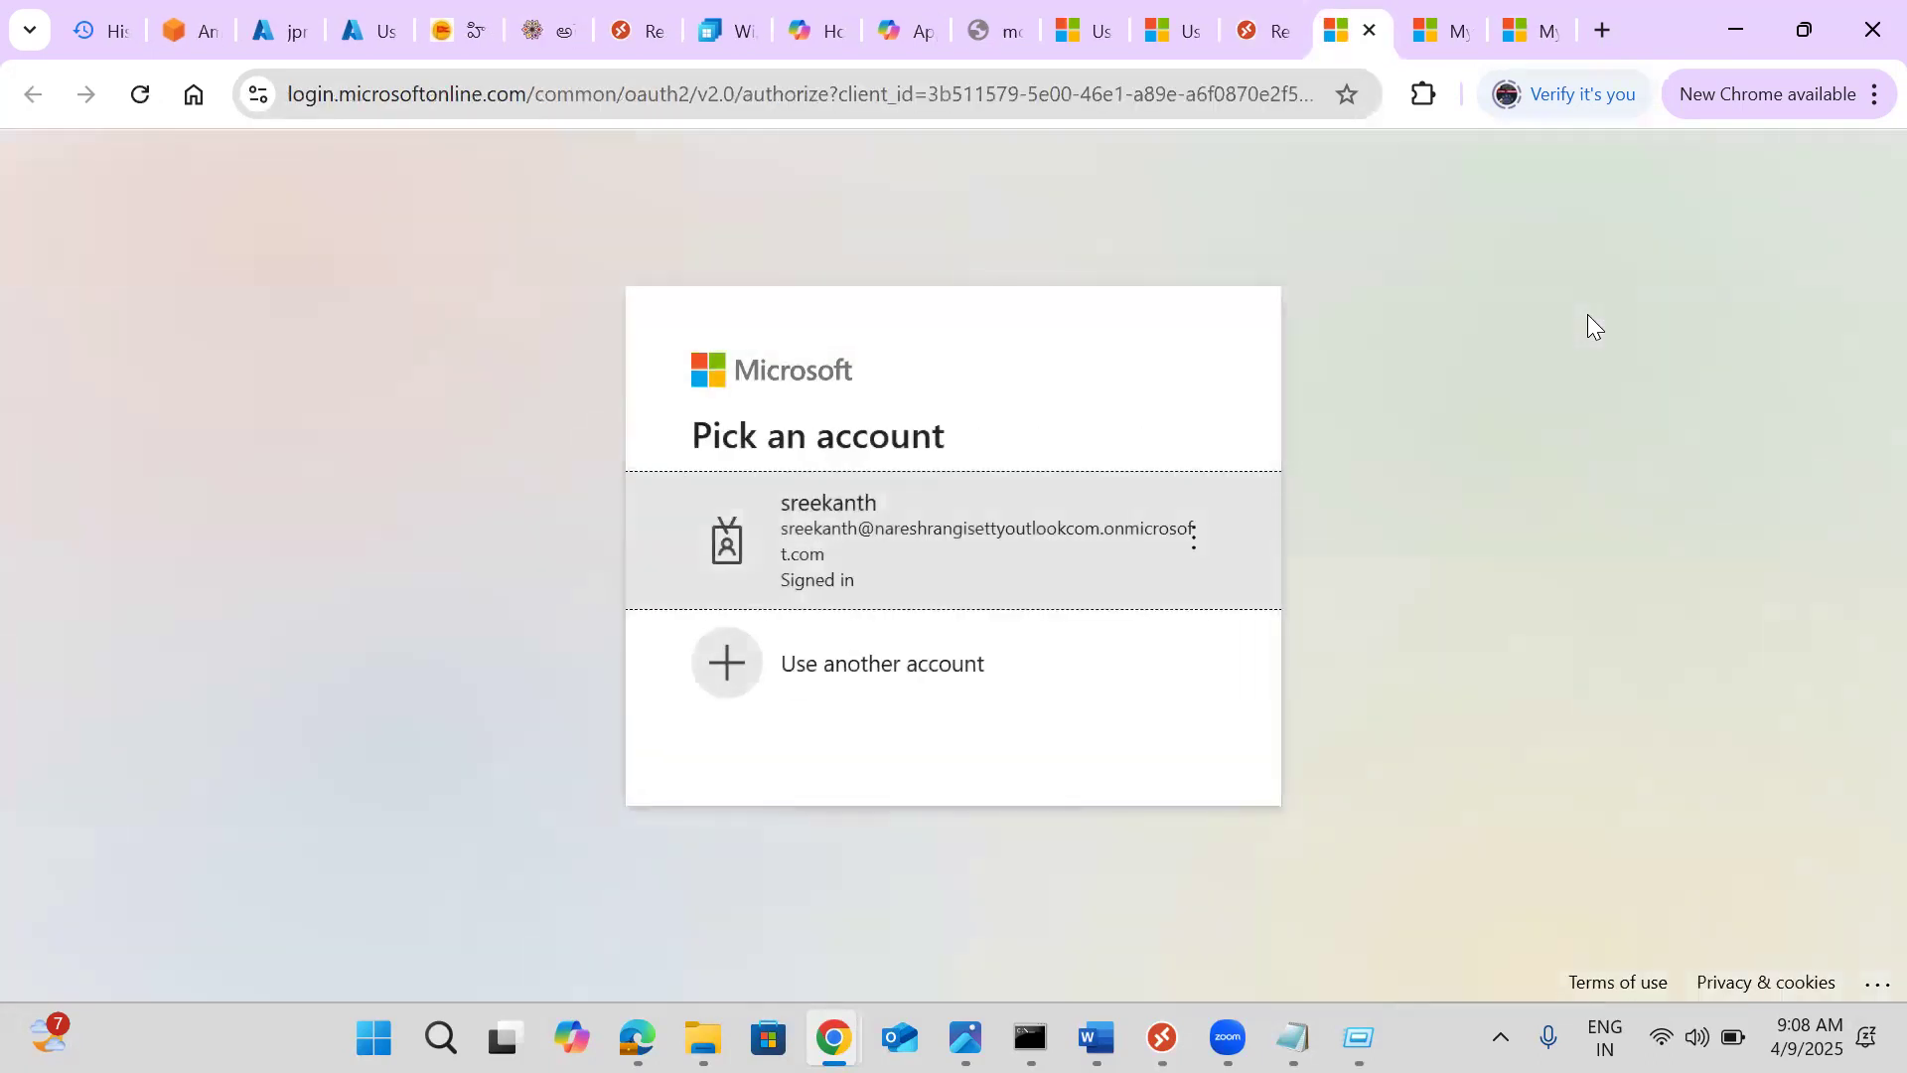
{"action": "left_click", "coordinate": [876, 493]}
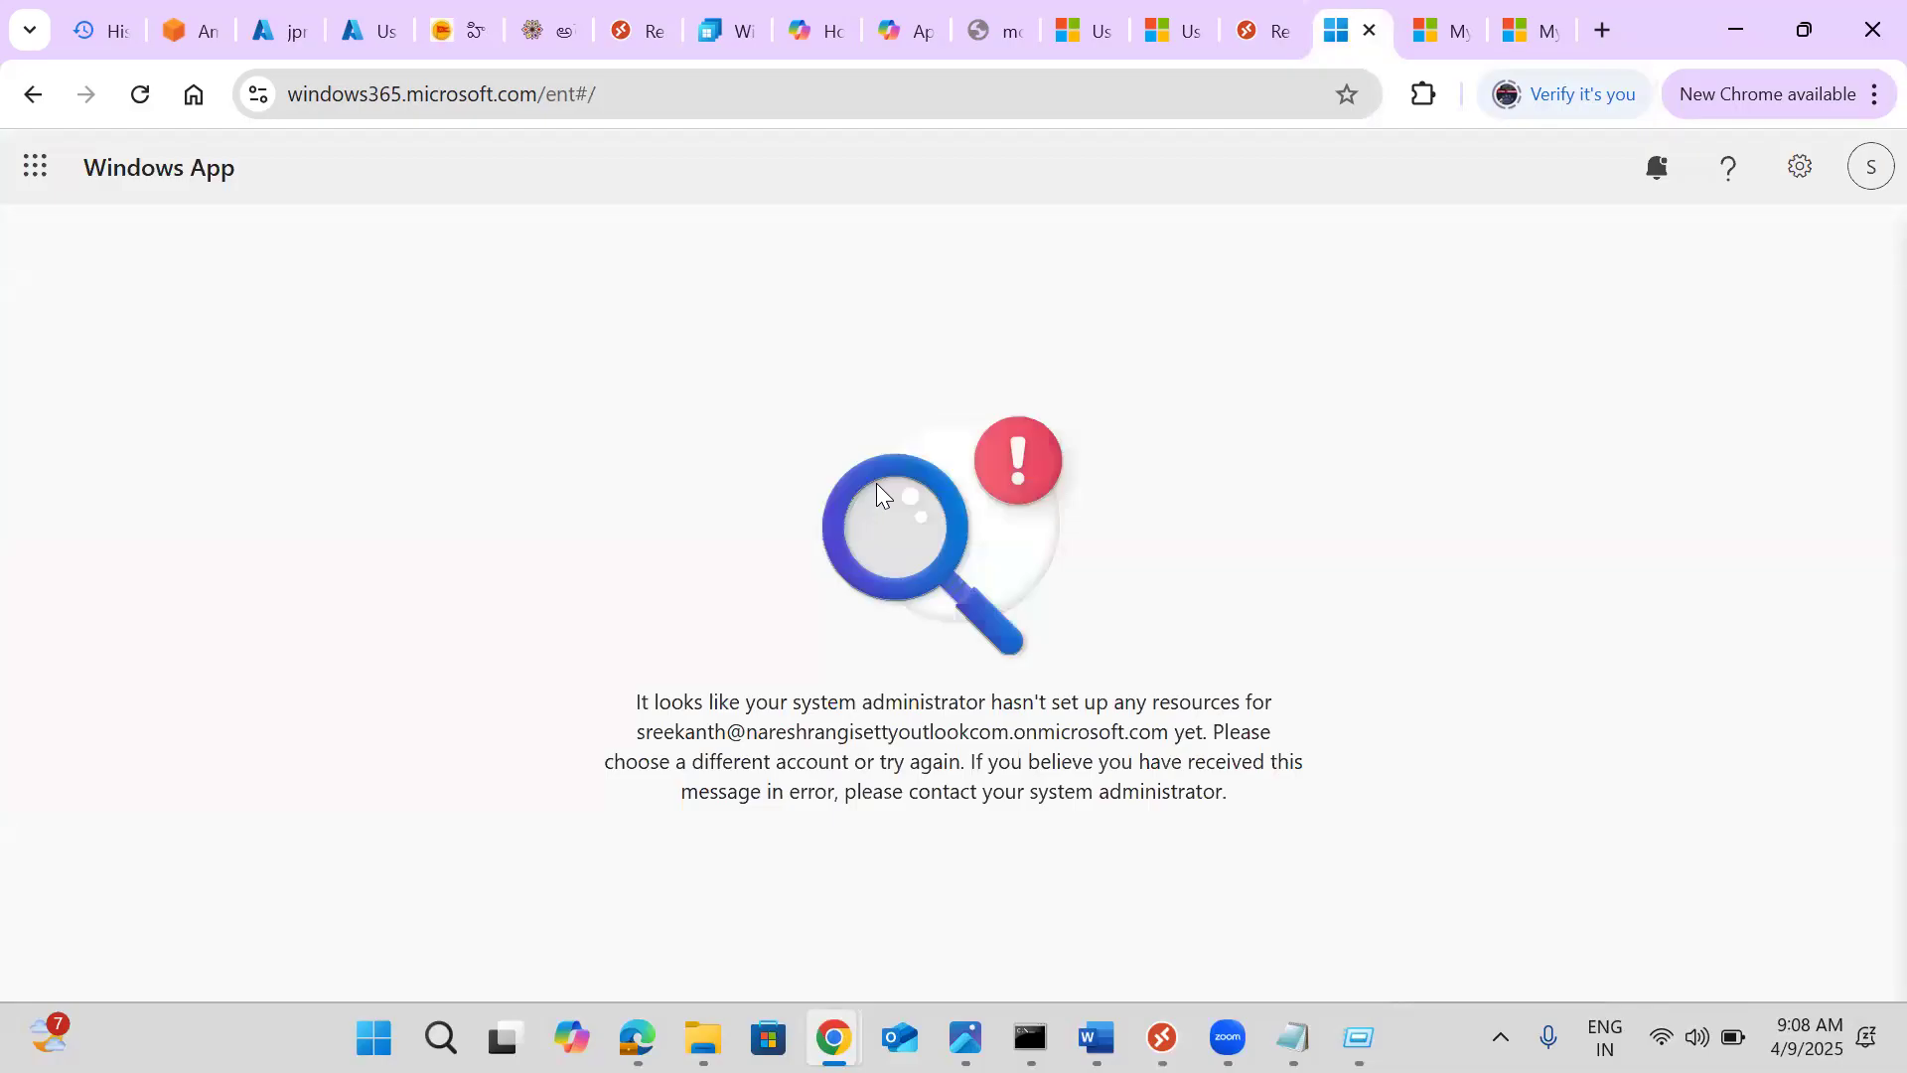
{"action": "left_click", "coordinate": [38, 174]}
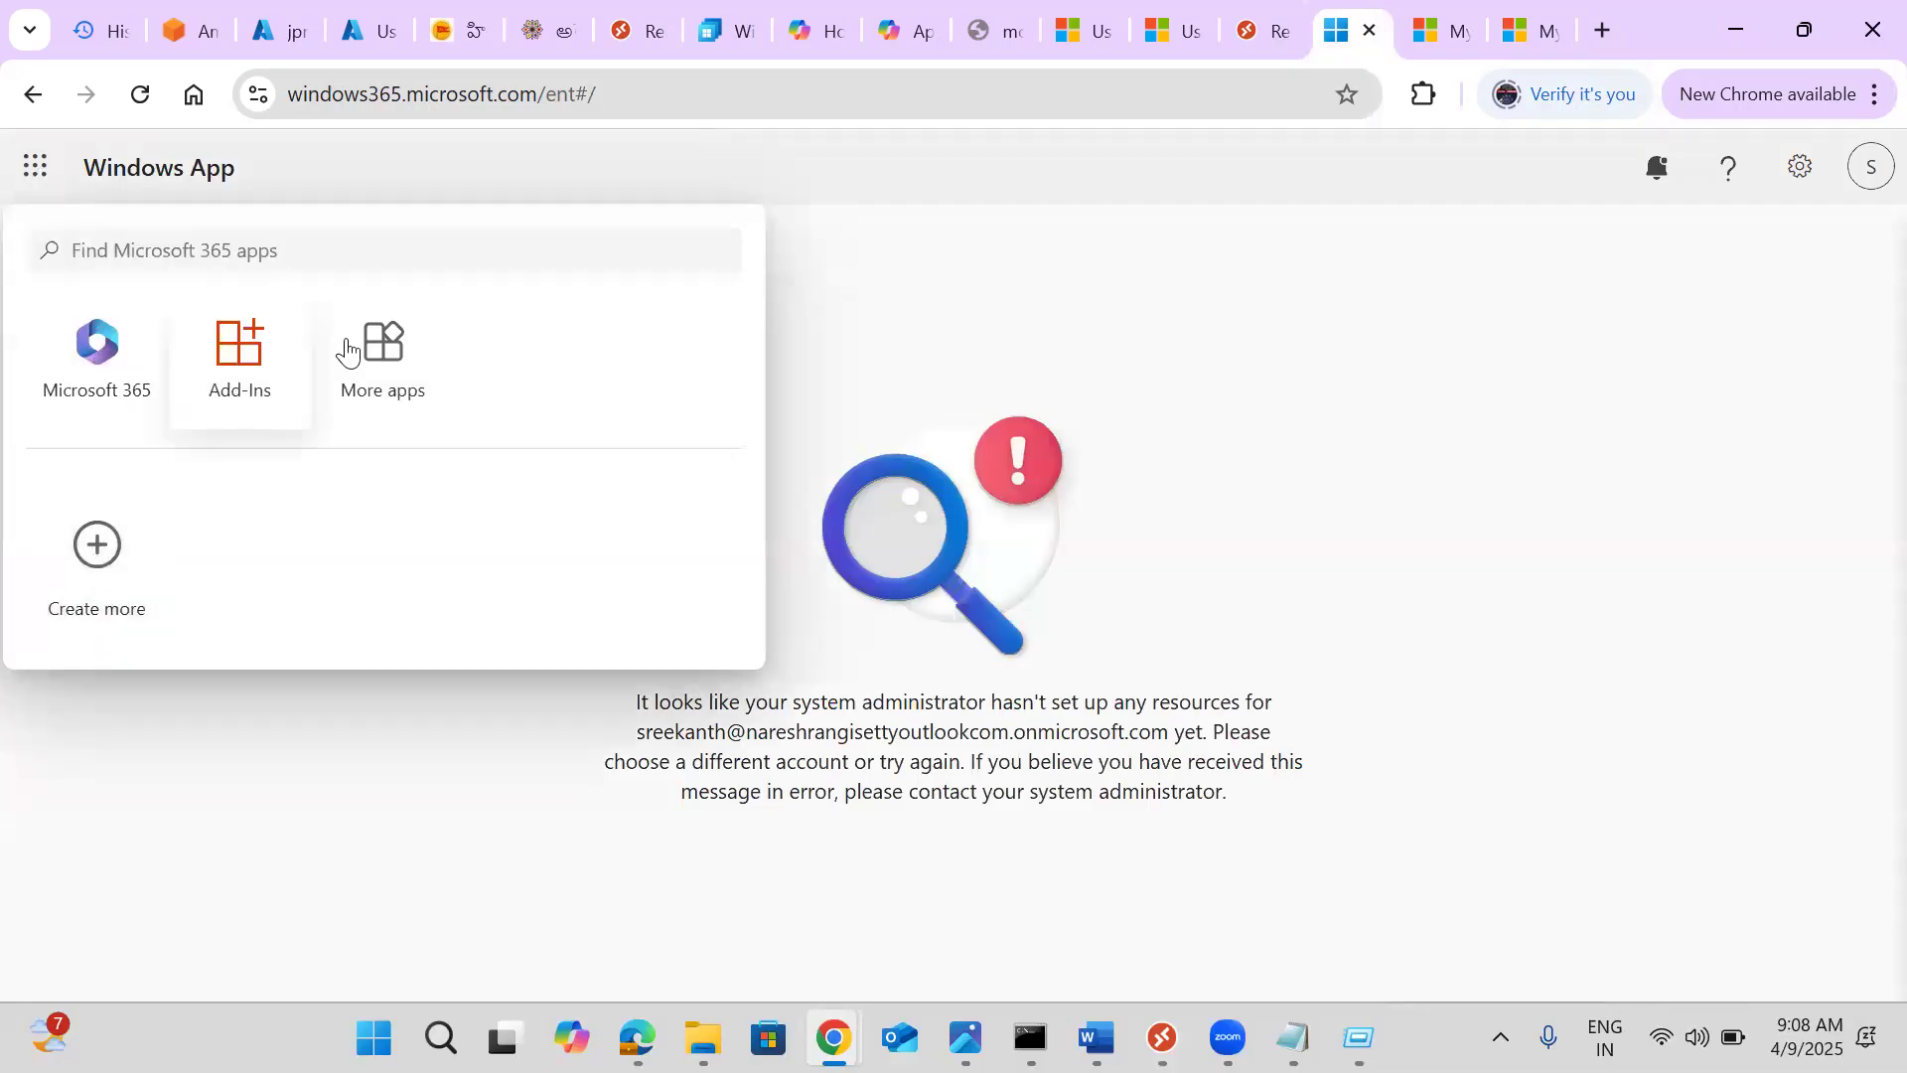
{"action": "left_click", "coordinate": [384, 345]}
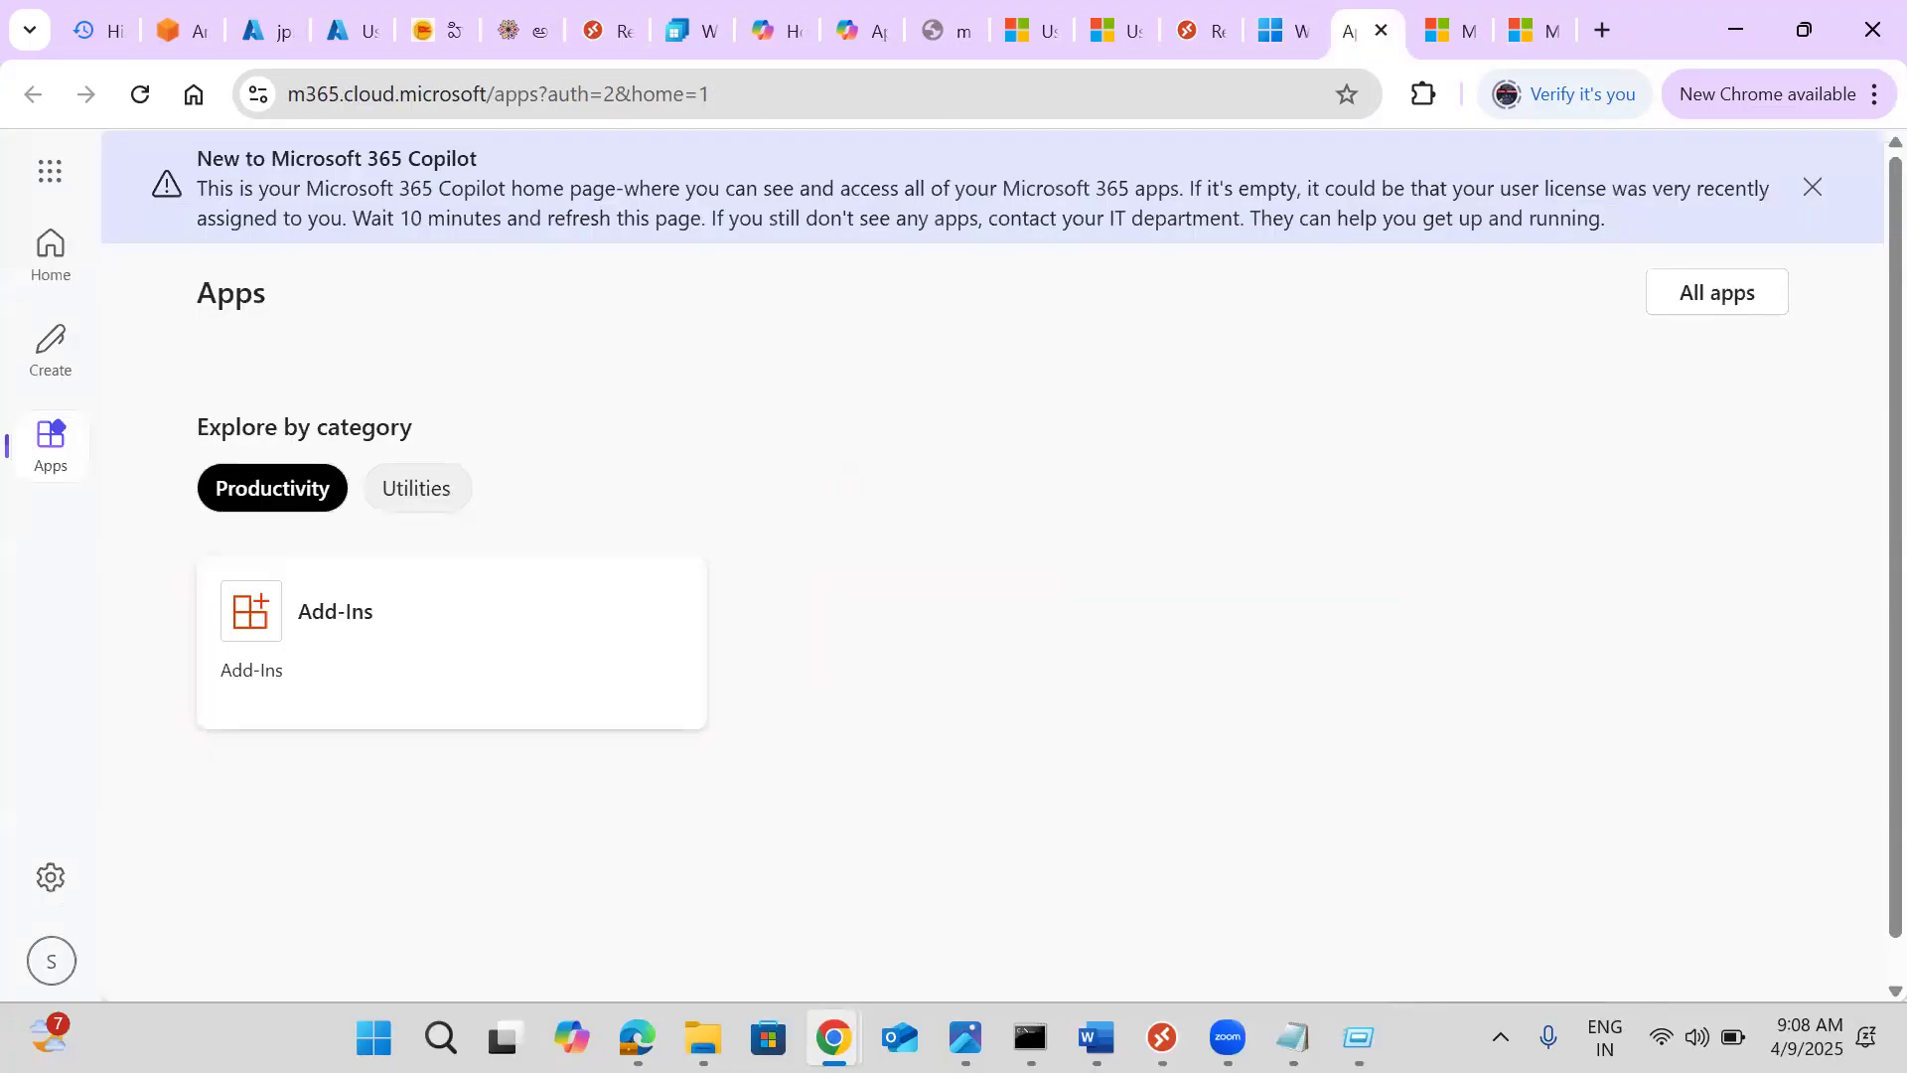
In Remote Desktop, close the sign-in error and start subscribing to a workspace by address
{"action": "left_click", "coordinate": [1163, 1037]}
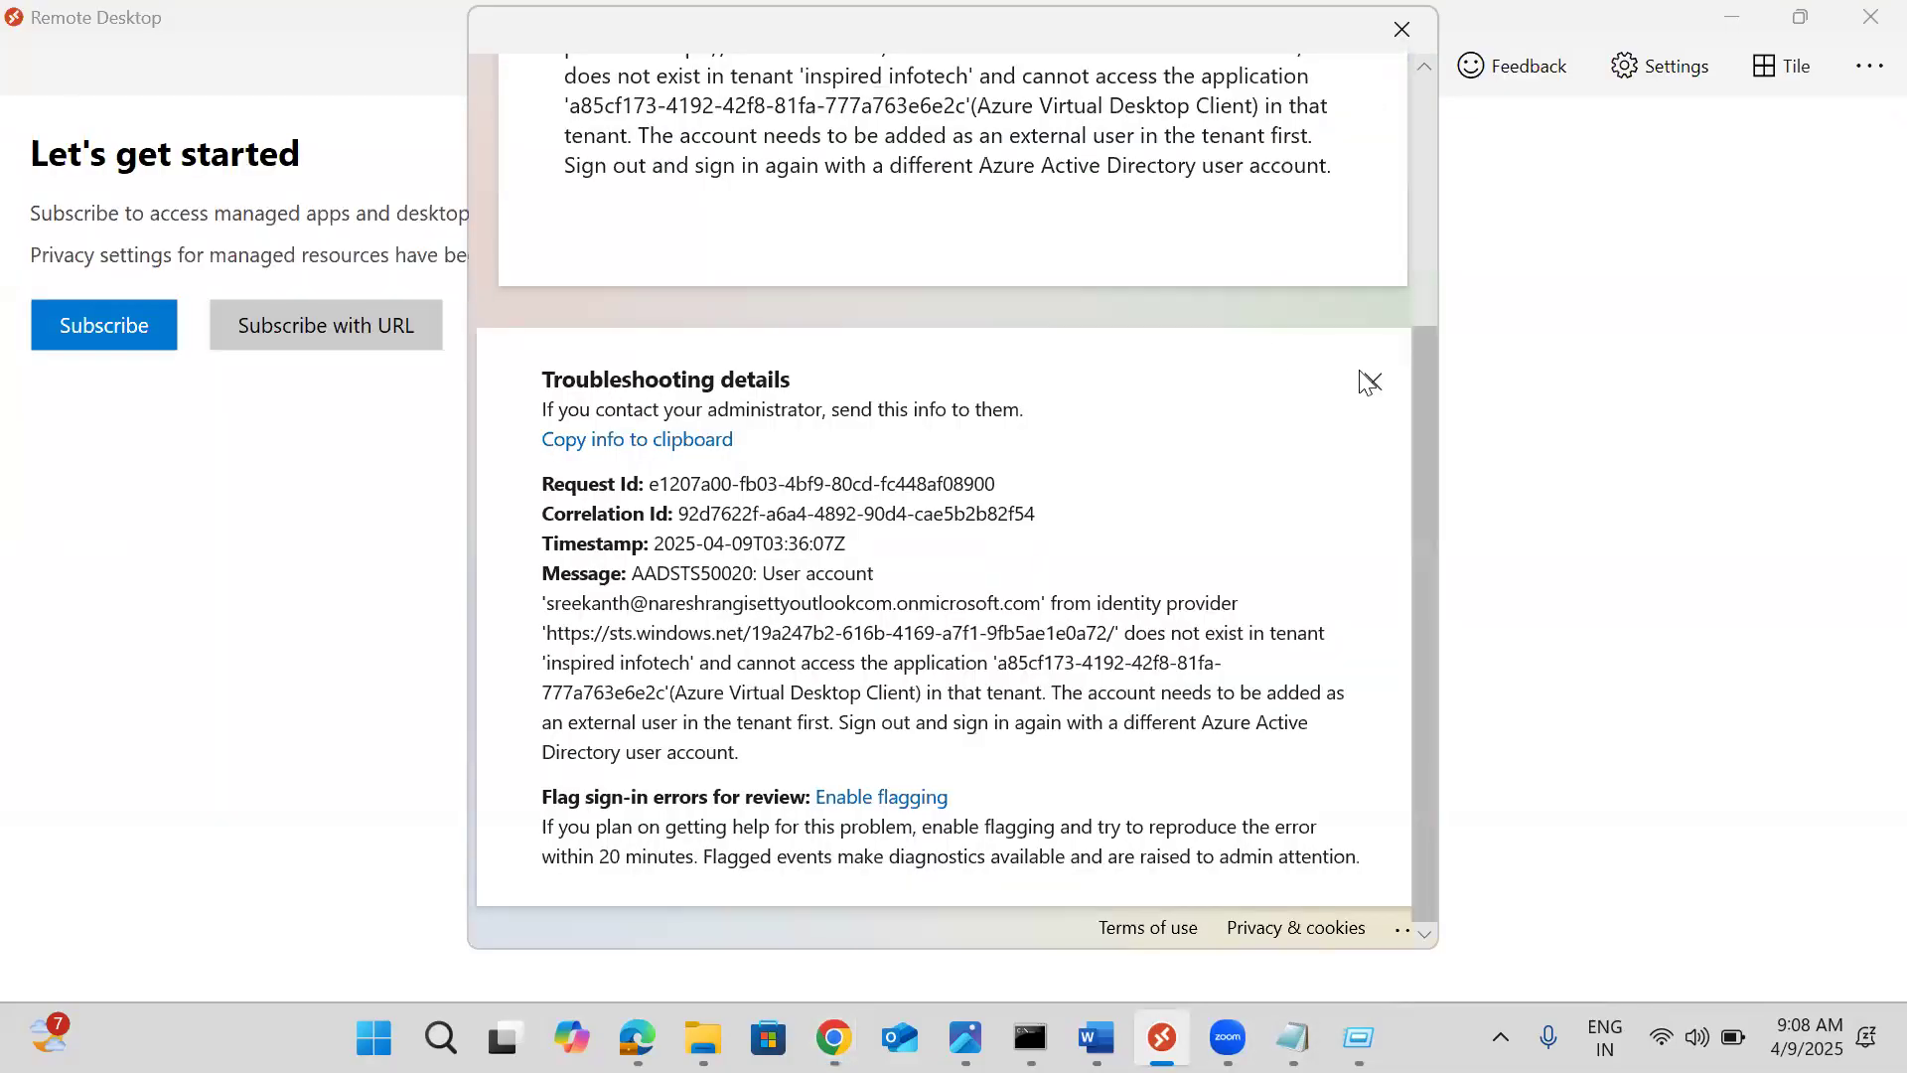
{"action": "left_click", "coordinate": [1403, 30]}
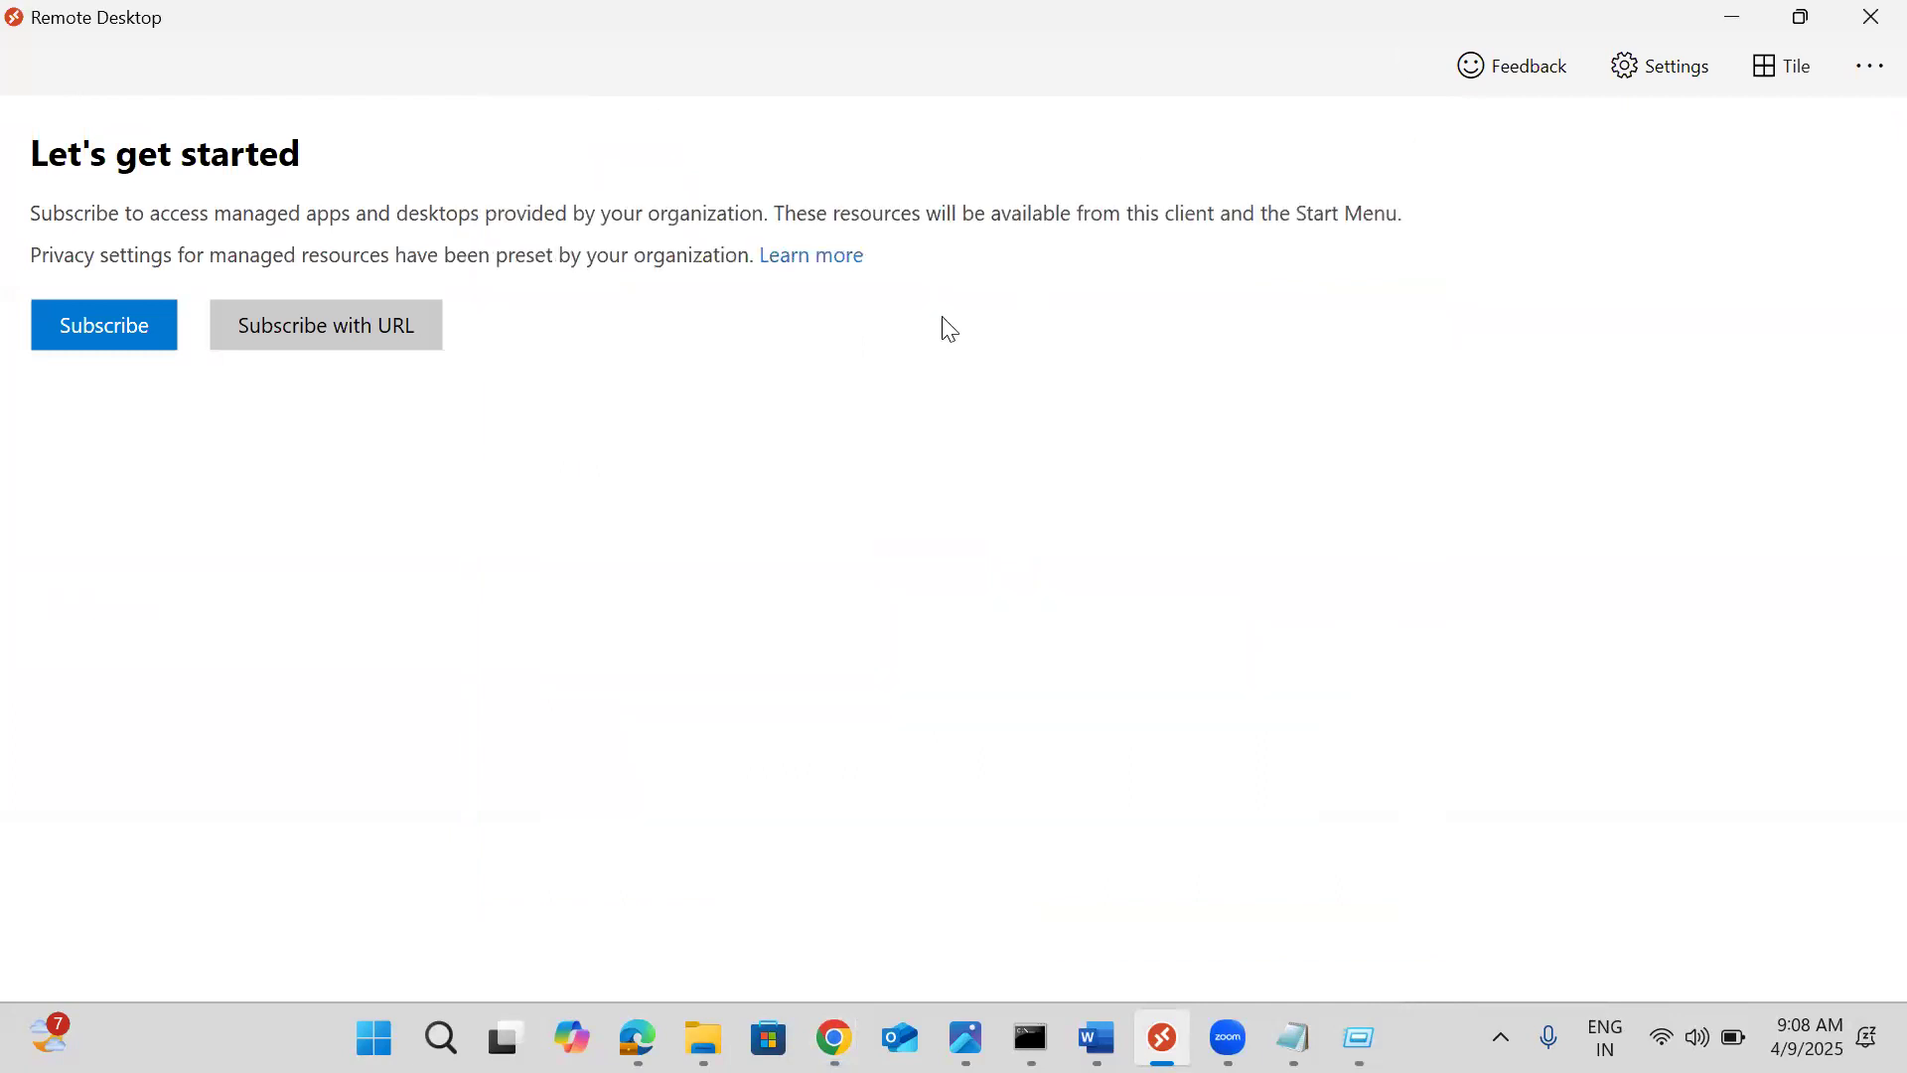
{"action": "left_click", "coordinate": [328, 327]}
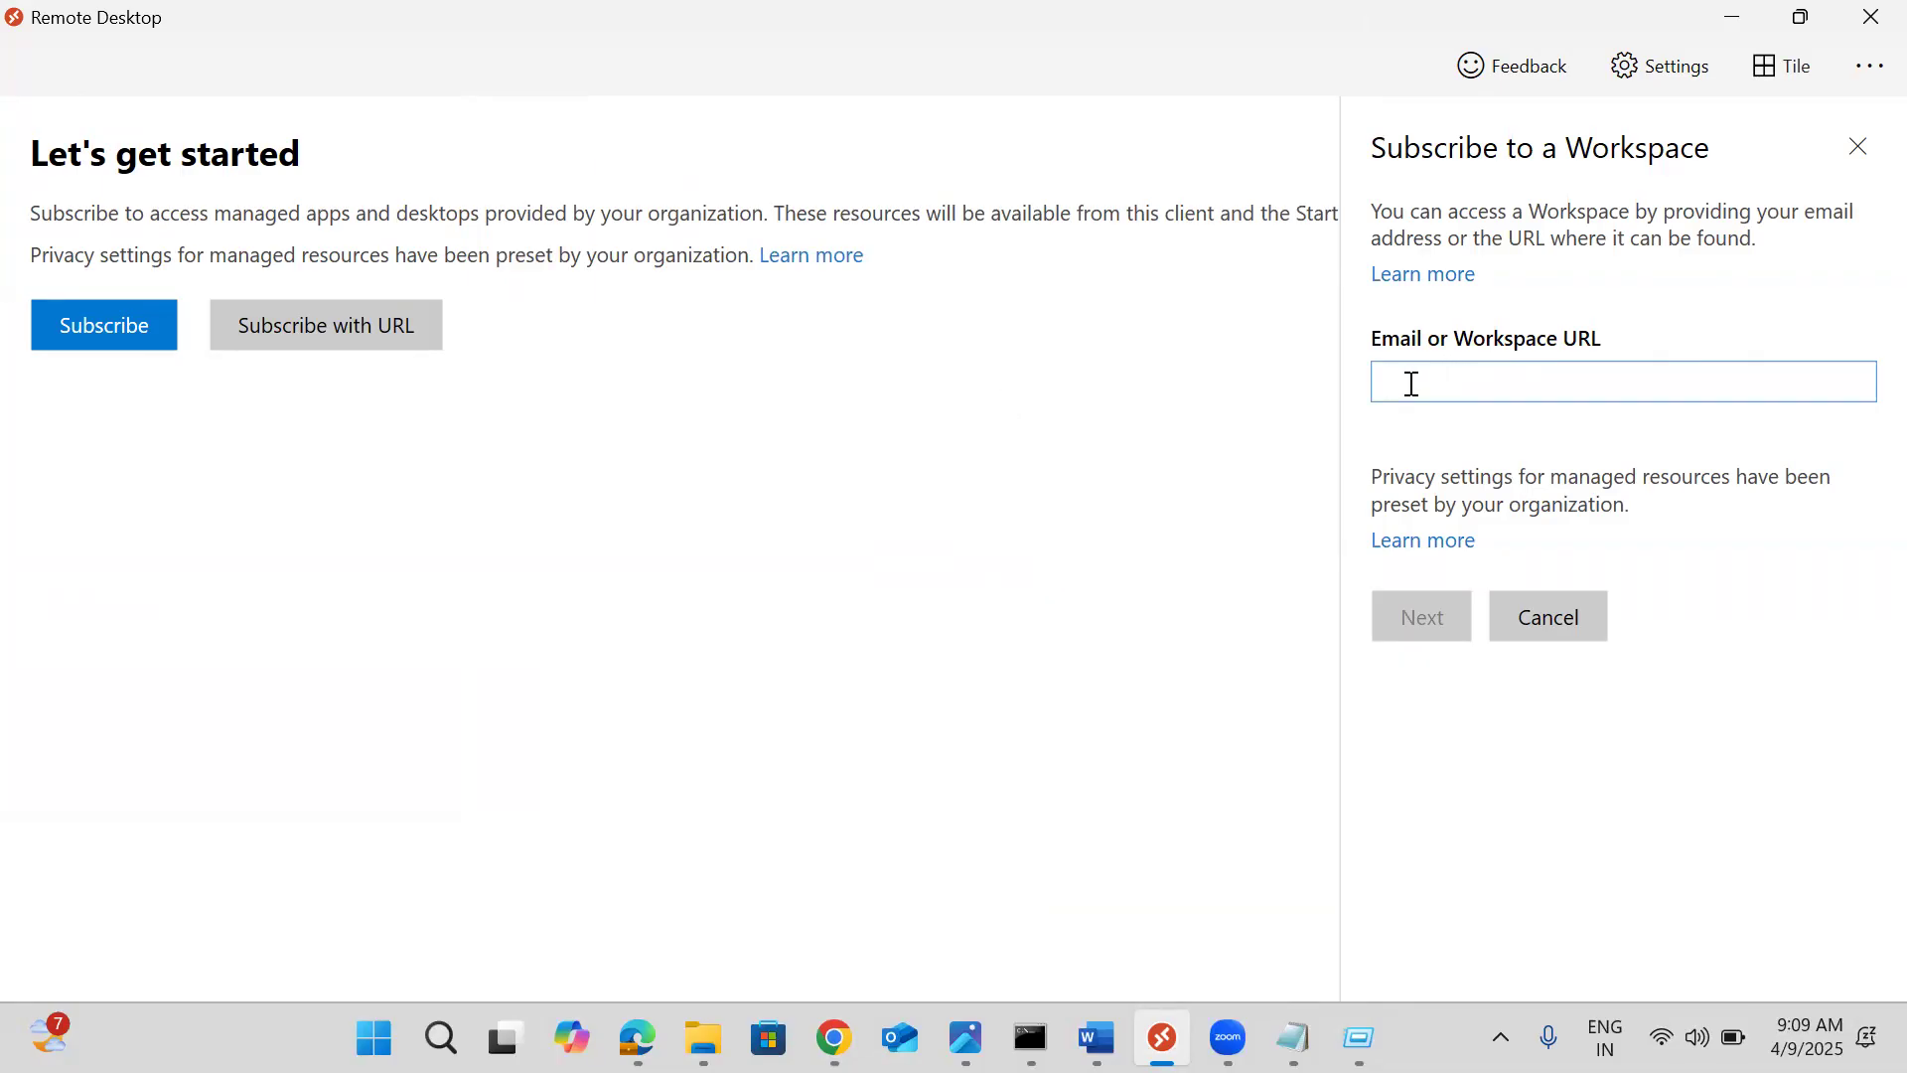
Look up workspaces with the pasted user email, get none found, then return to the Apps window
{"action": "key", "text": "ctrl+v"}
{"action": "key", "text": "Return"}
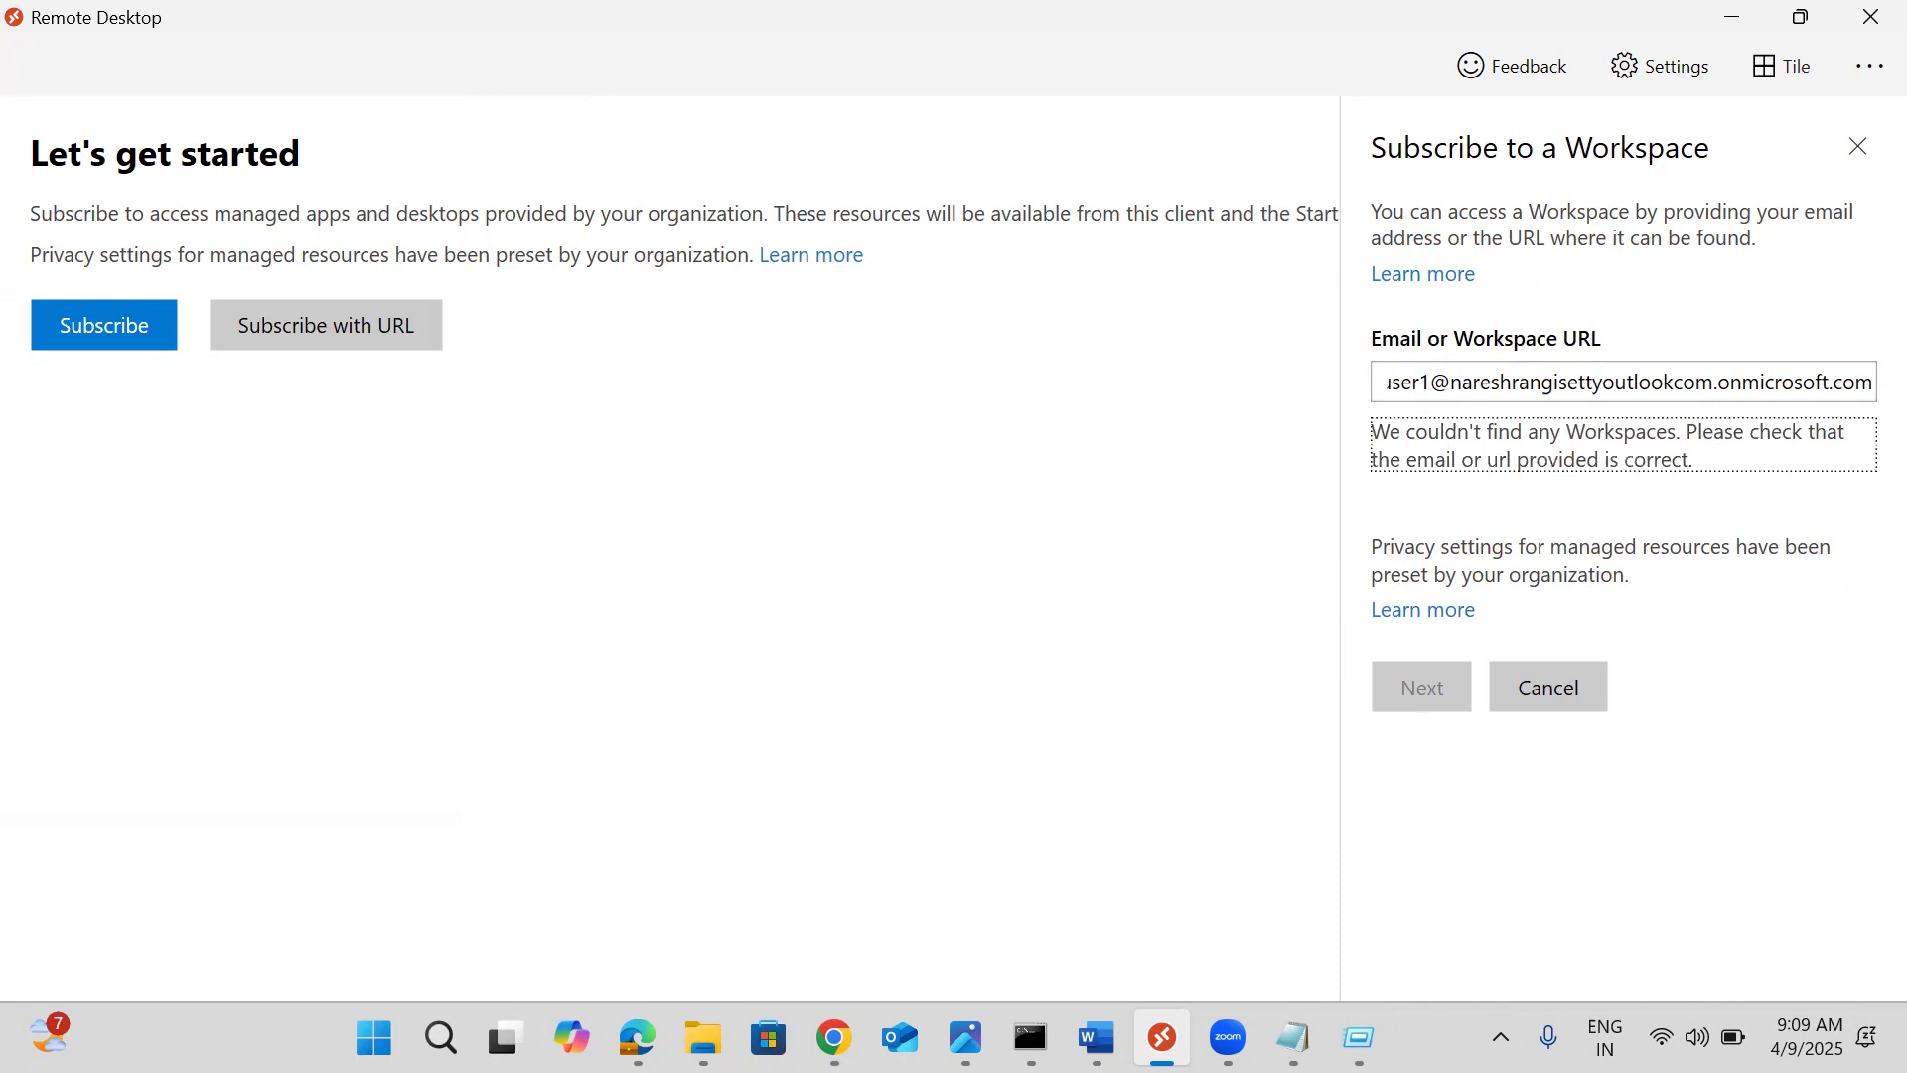
{"action": "left_click", "coordinate": [834, 1038]}
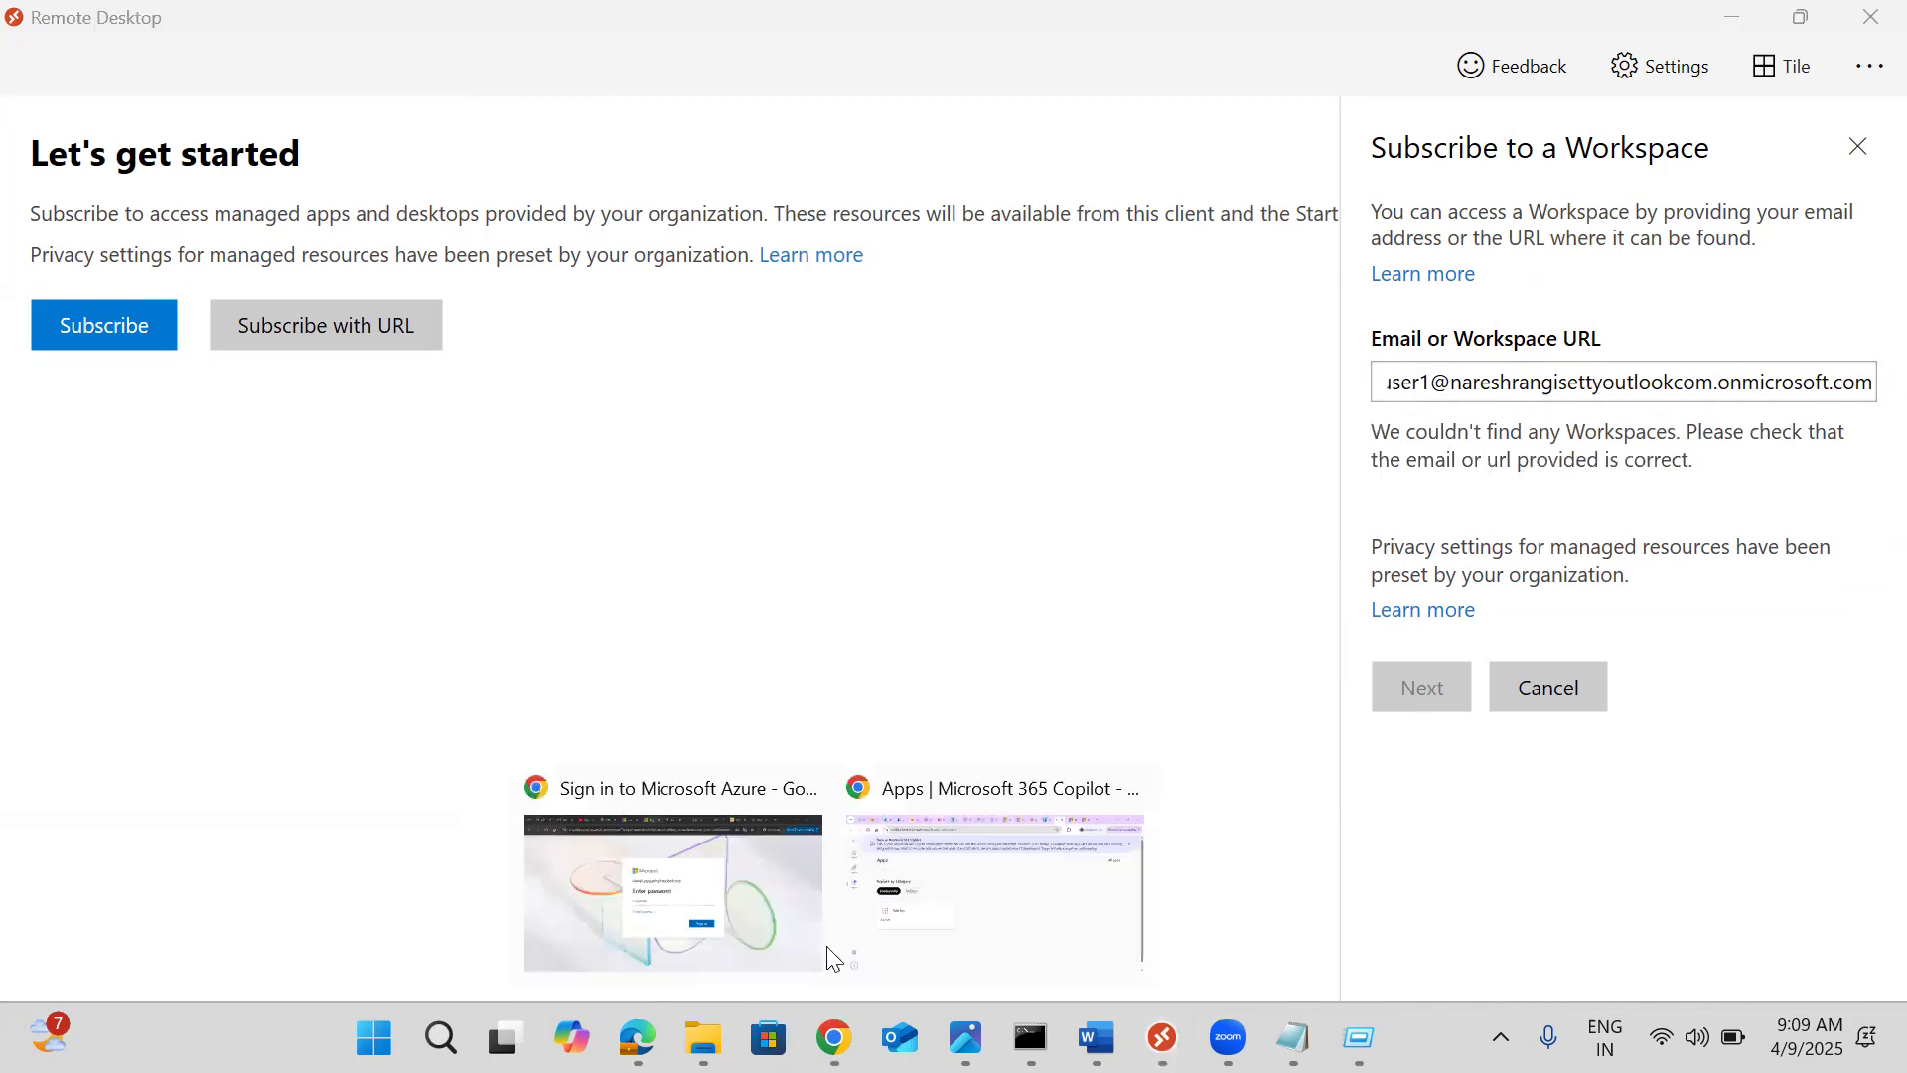
{"action": "left_click", "coordinate": [965, 867]}
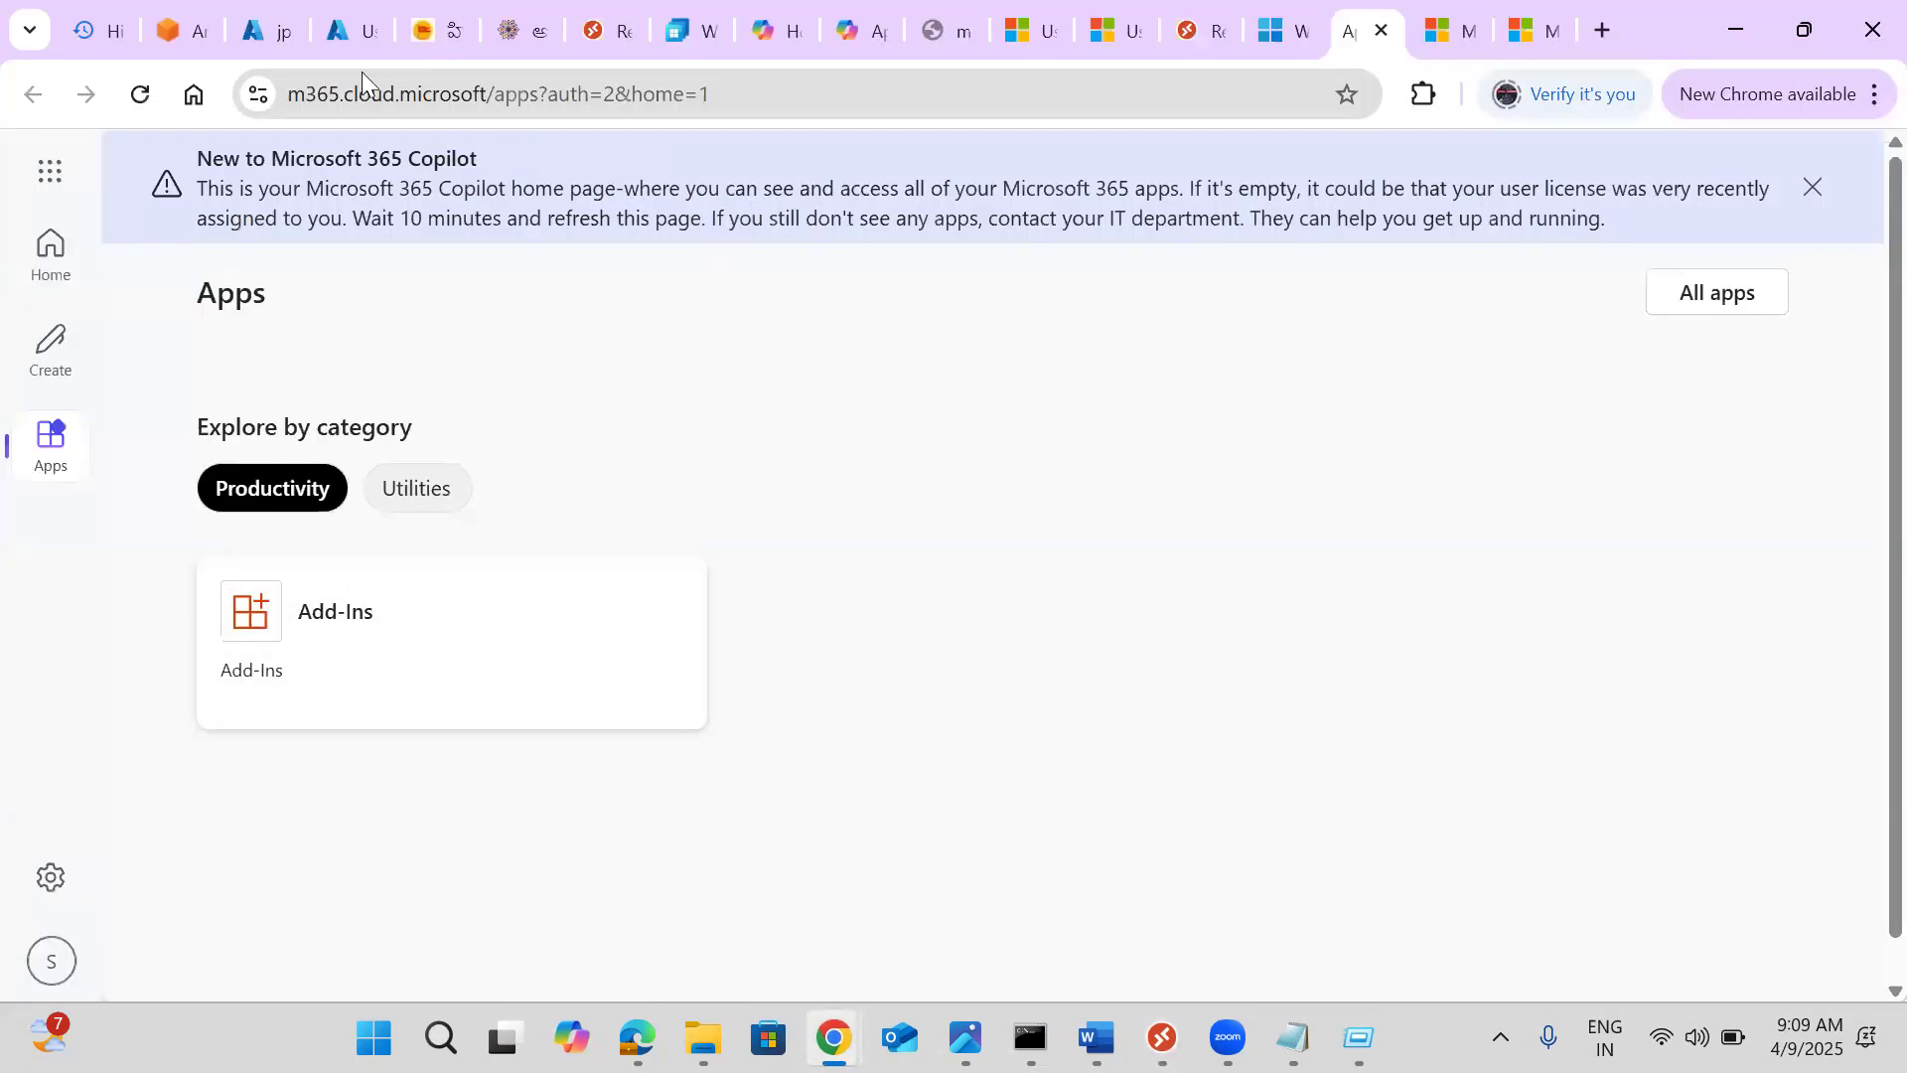
Delete the Azure Virtual Desktop workspace myworkspace, leaving the Workspaces list empty
{"action": "left_click", "coordinate": [271, 32]}
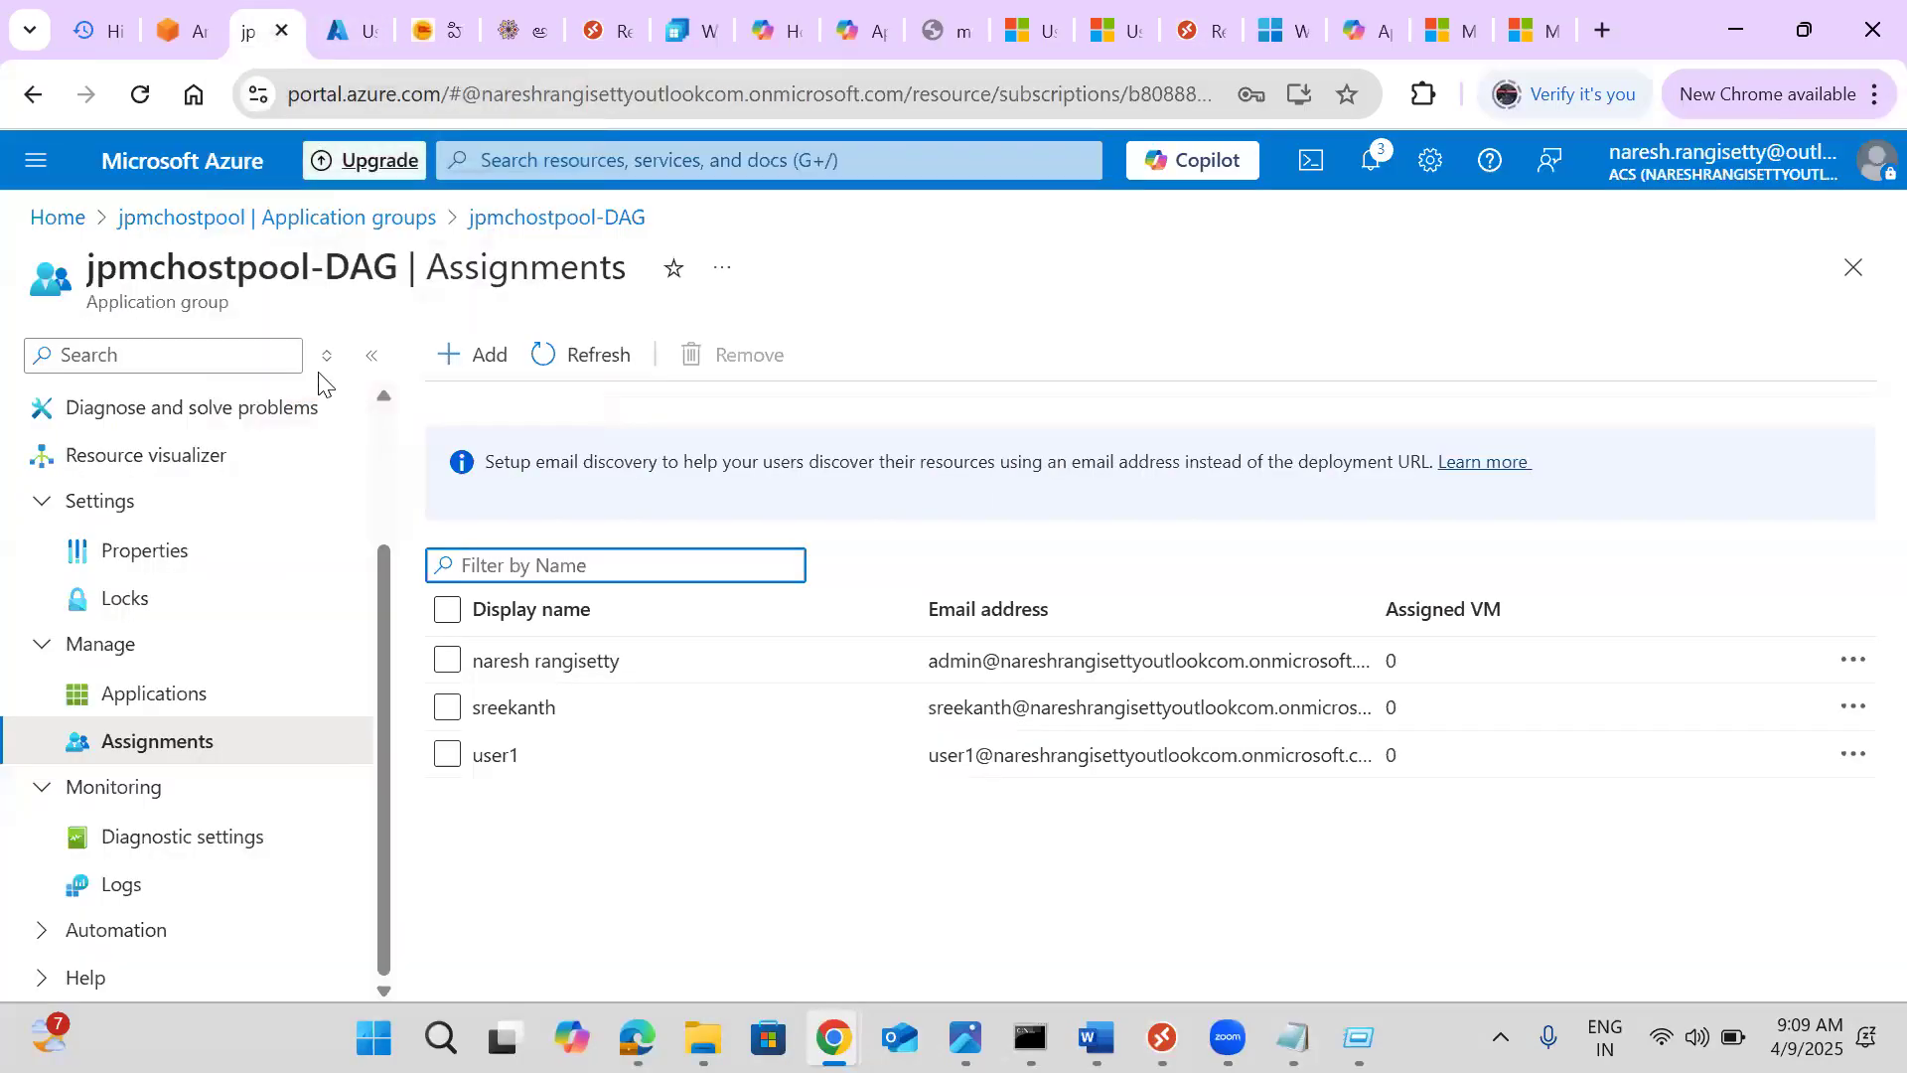
{"action": "left_click", "coordinate": [55, 217]}
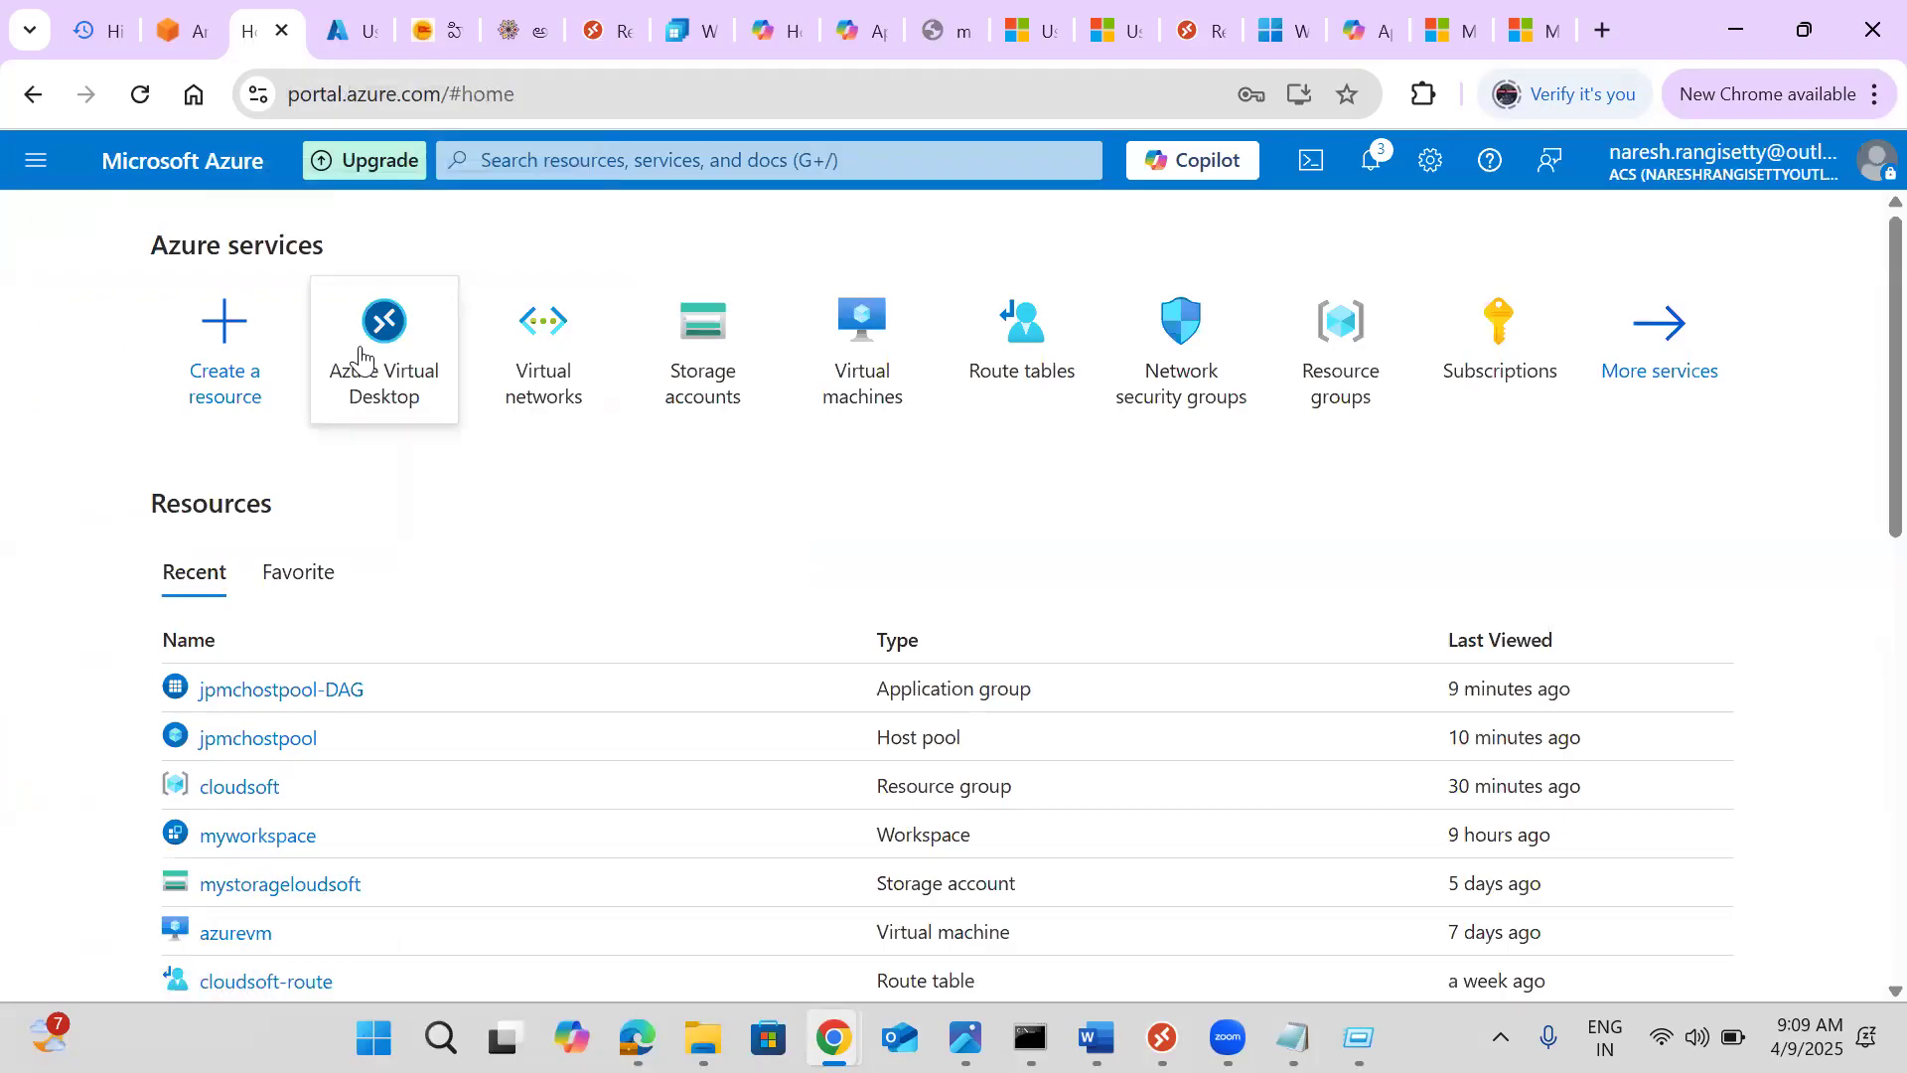
{"action": "left_click", "coordinate": [361, 358]}
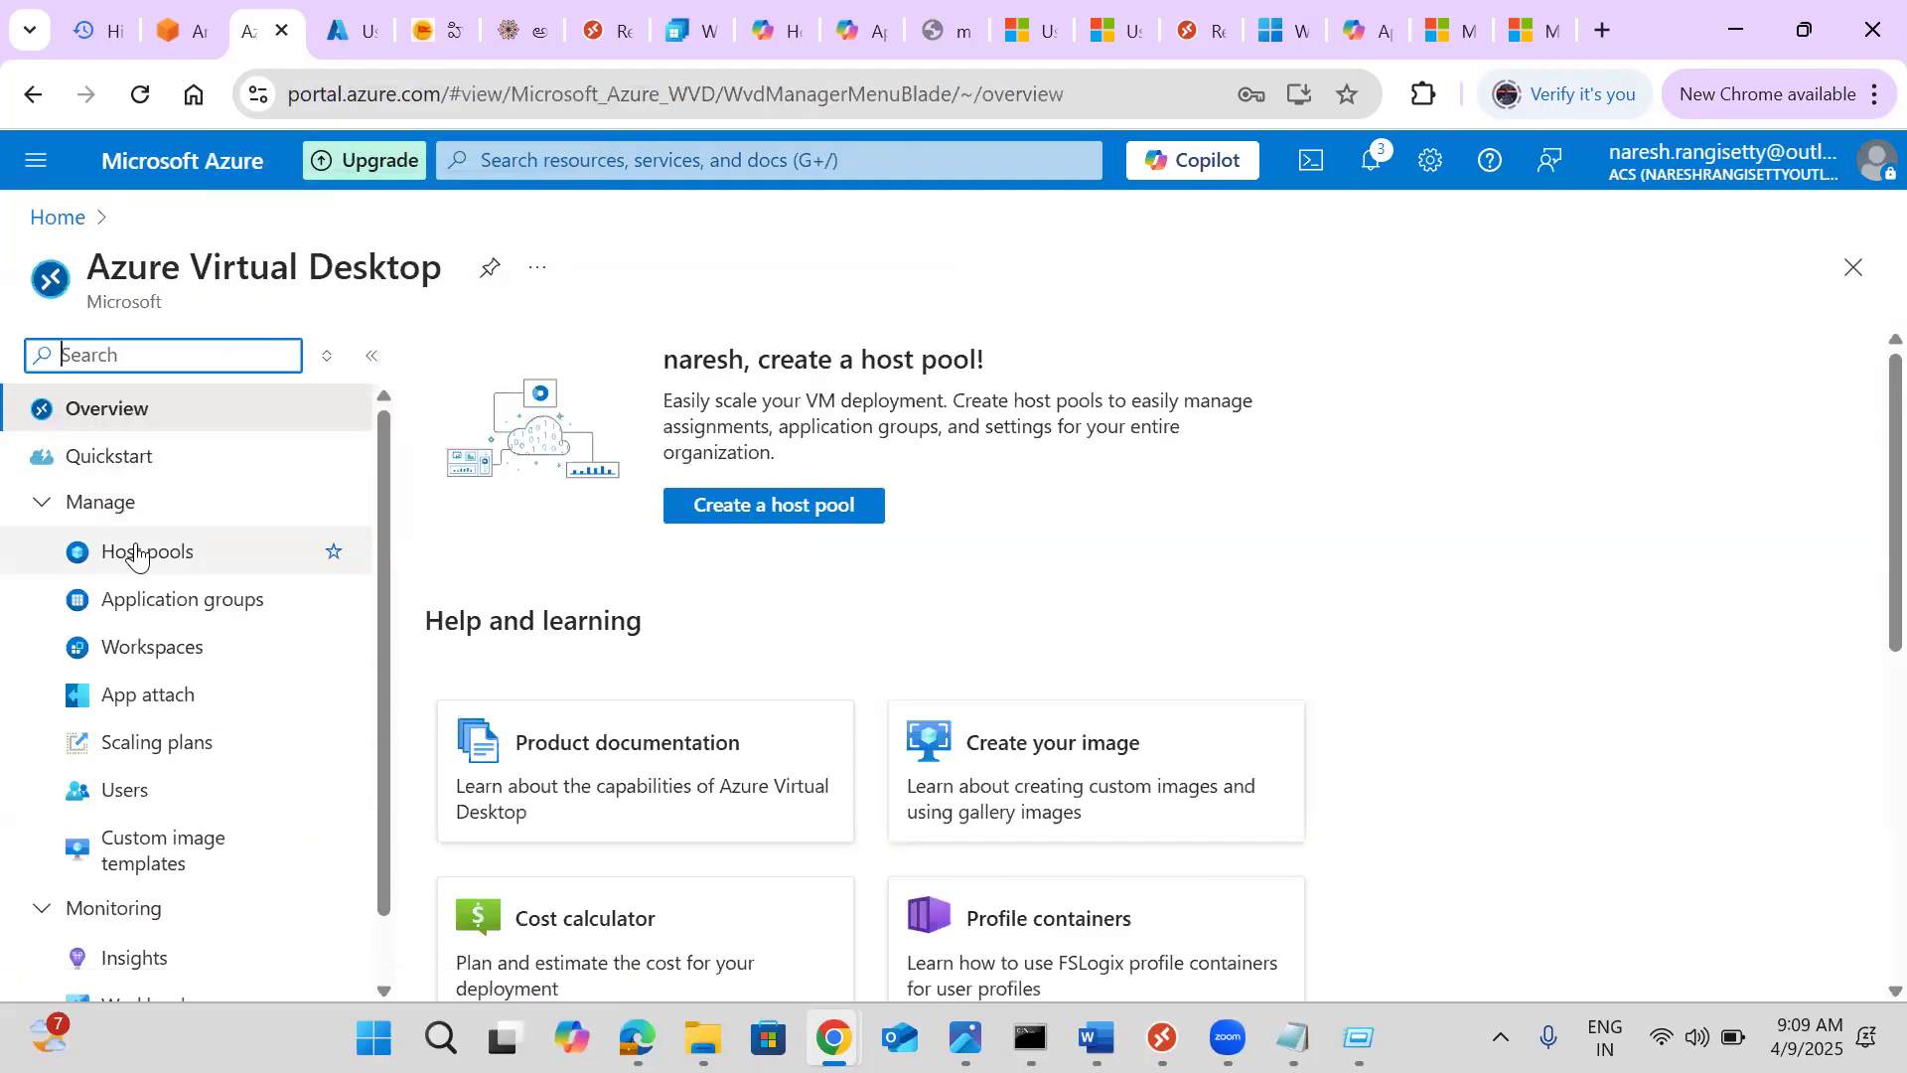
{"action": "left_click", "coordinate": [124, 649]}
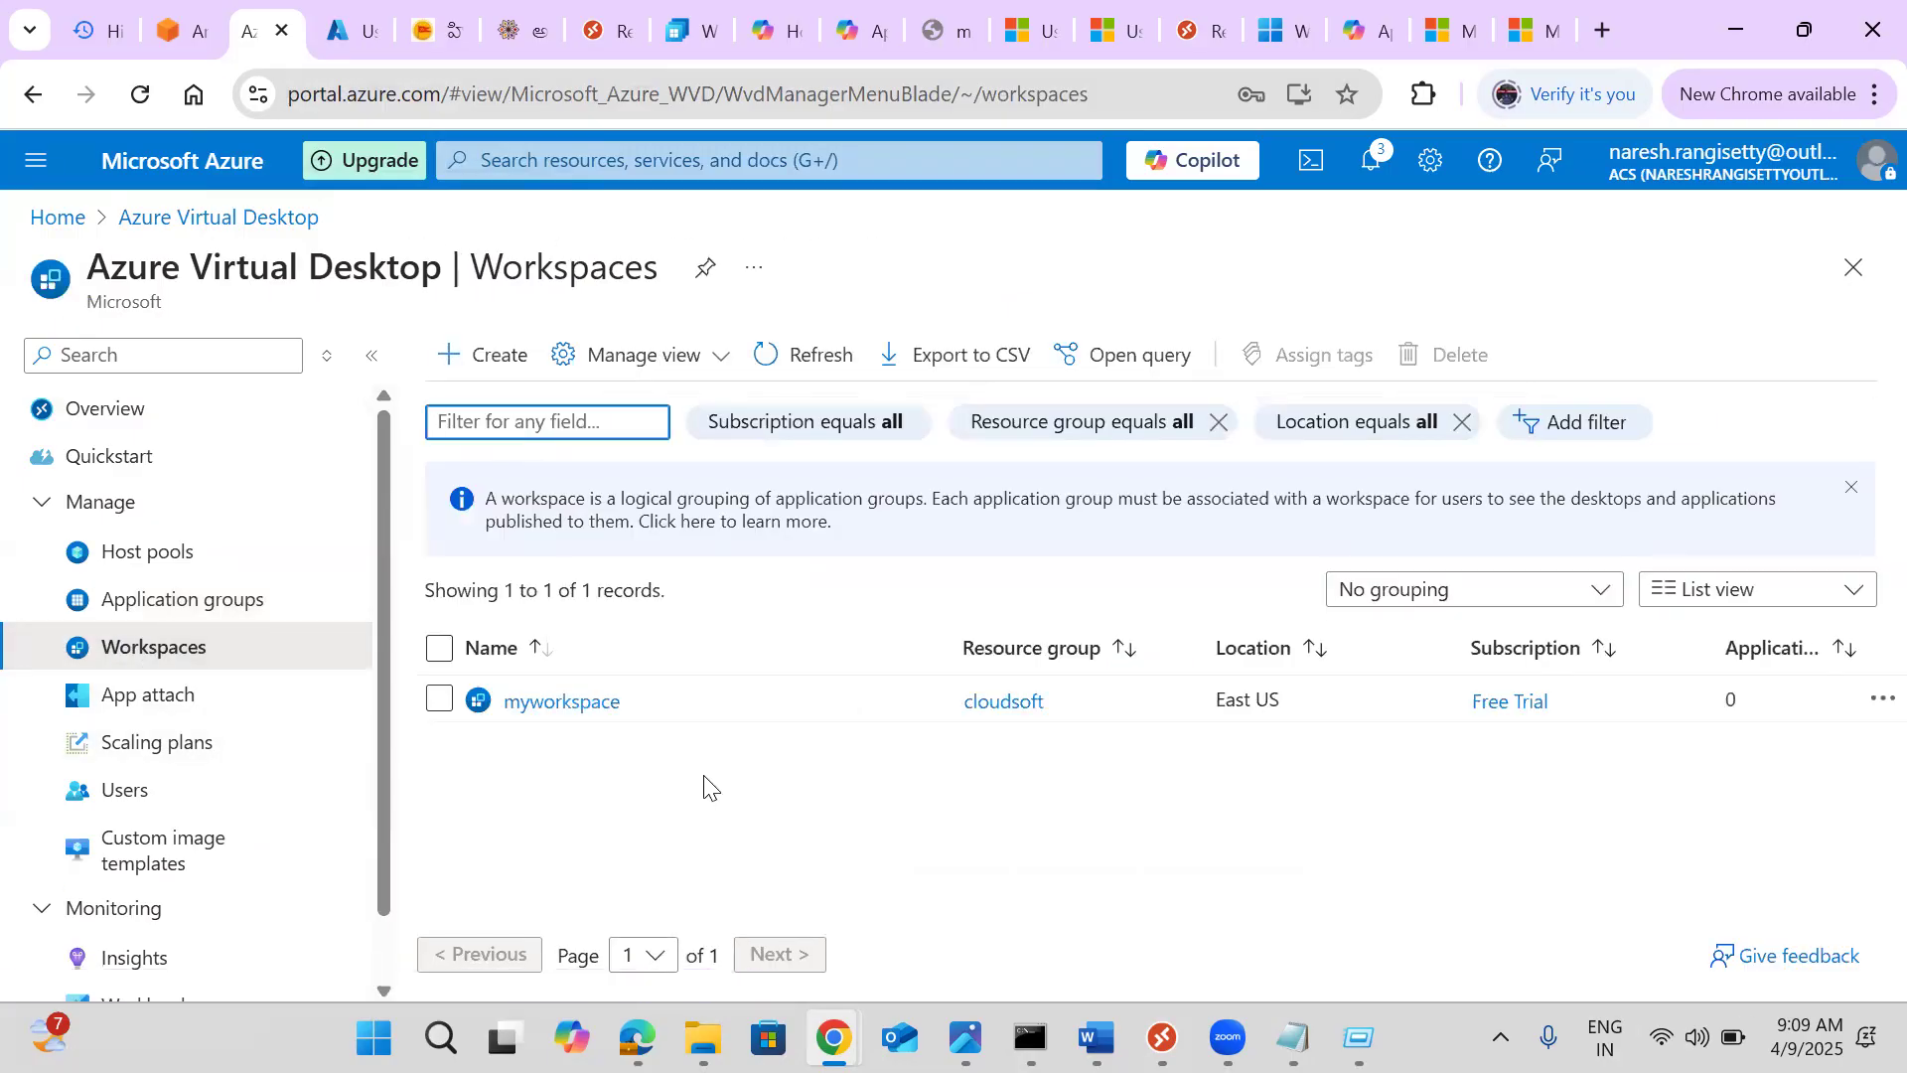
{"action": "left_click", "coordinate": [555, 717]}
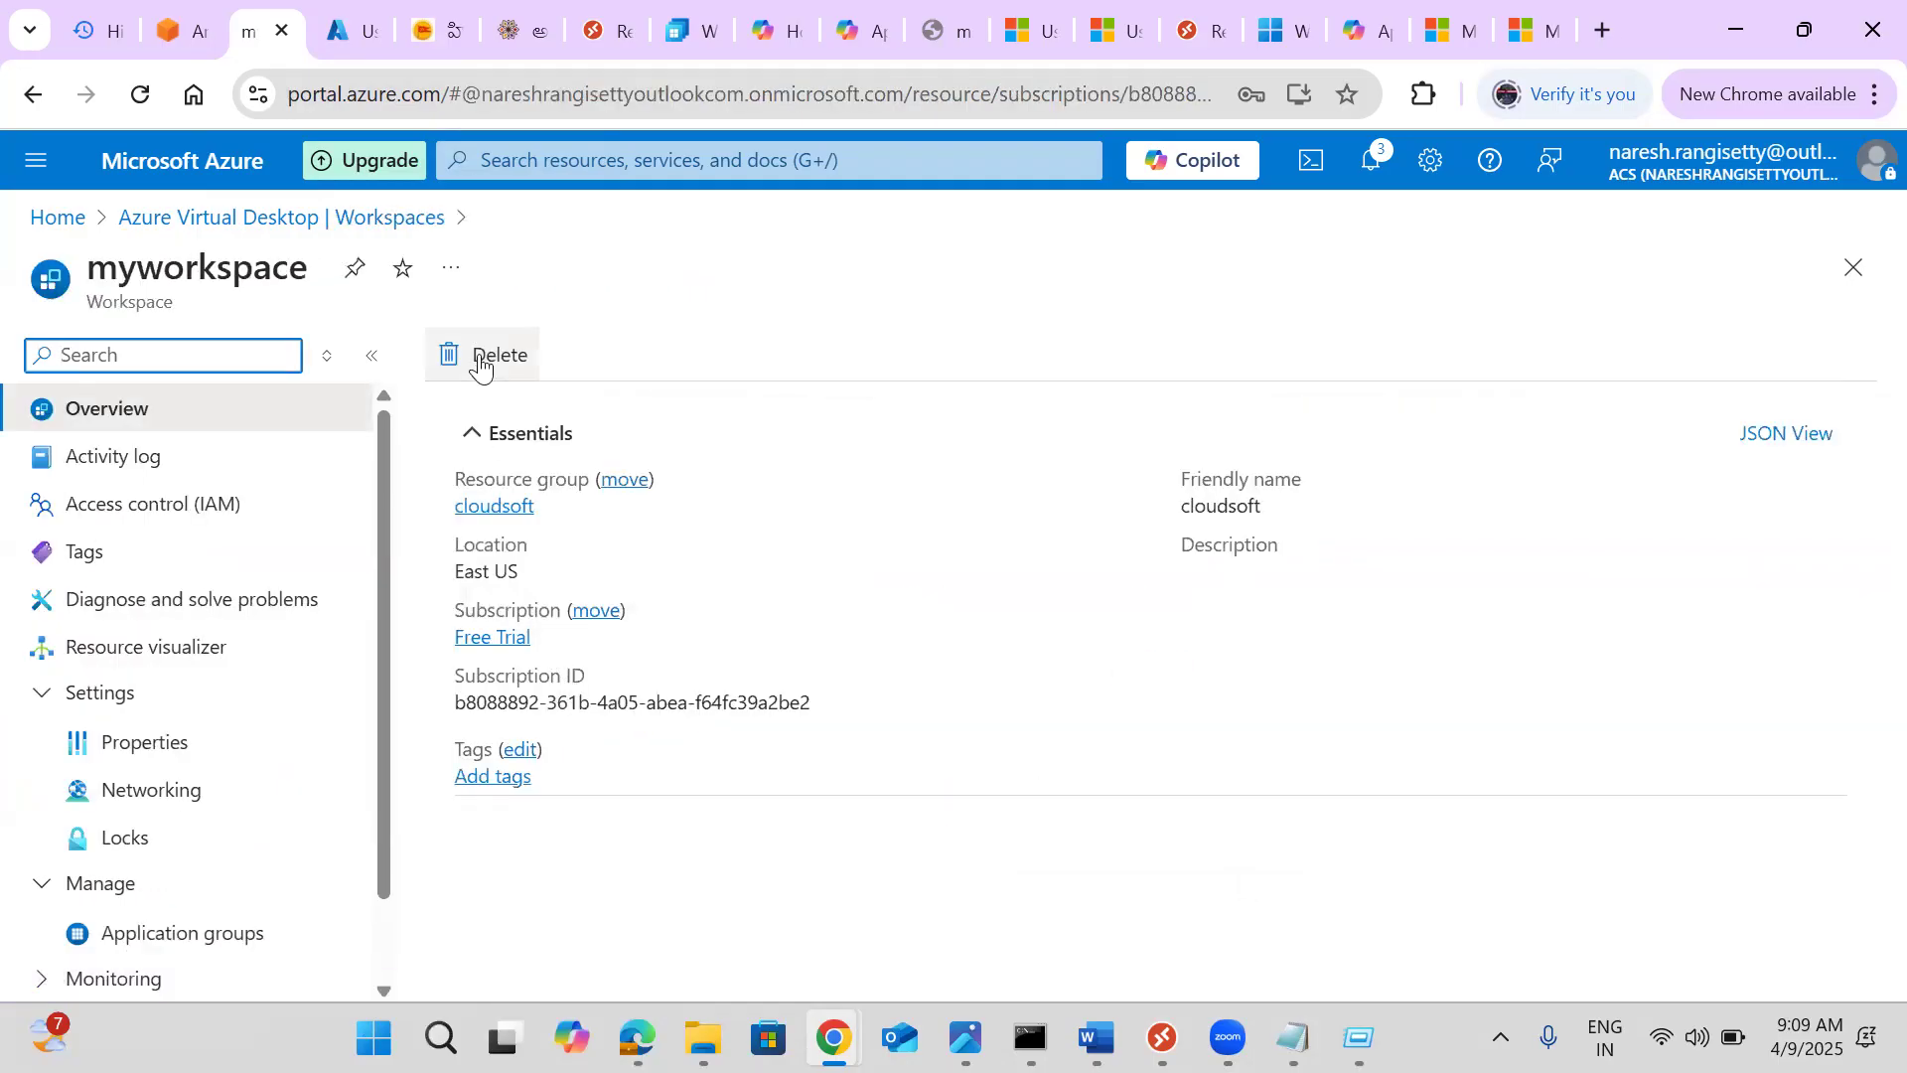
{"action": "left_click", "coordinate": [475, 359]}
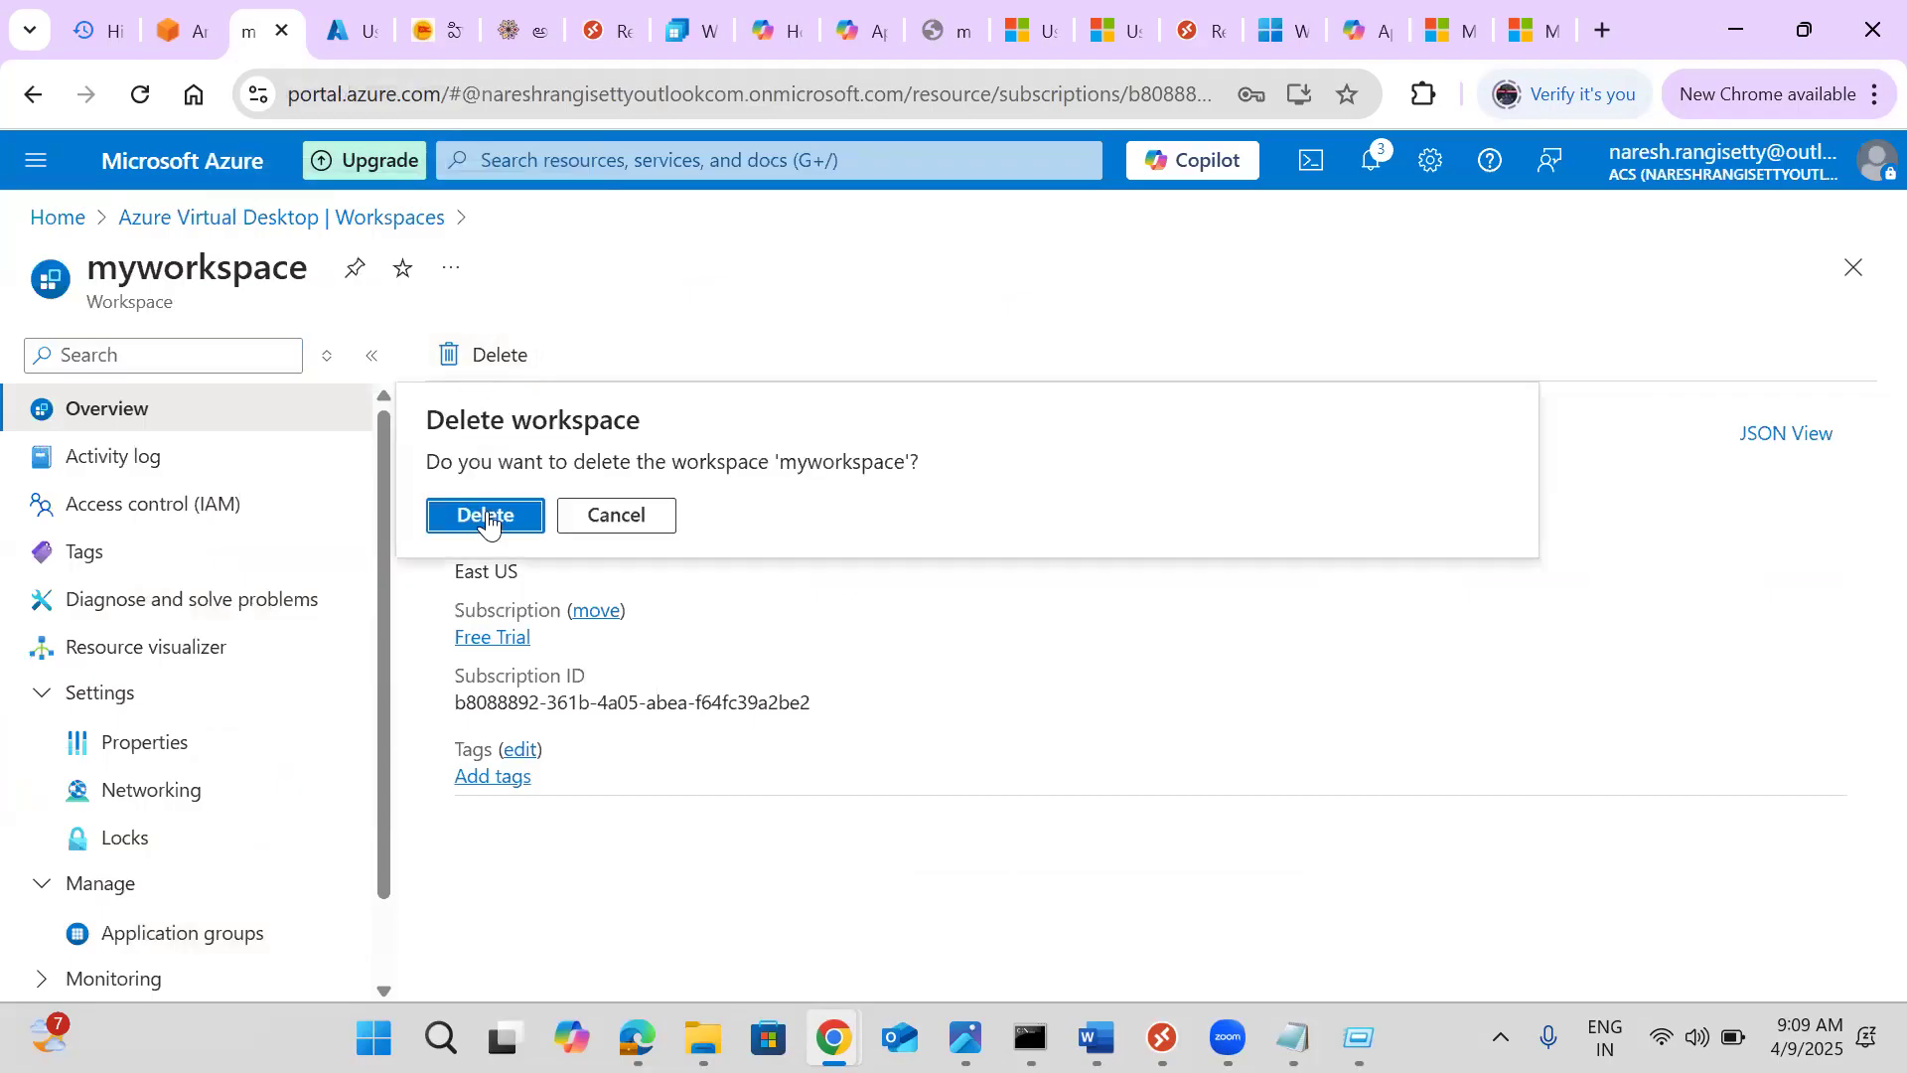
{"action": "left_click", "coordinate": [480, 519]}
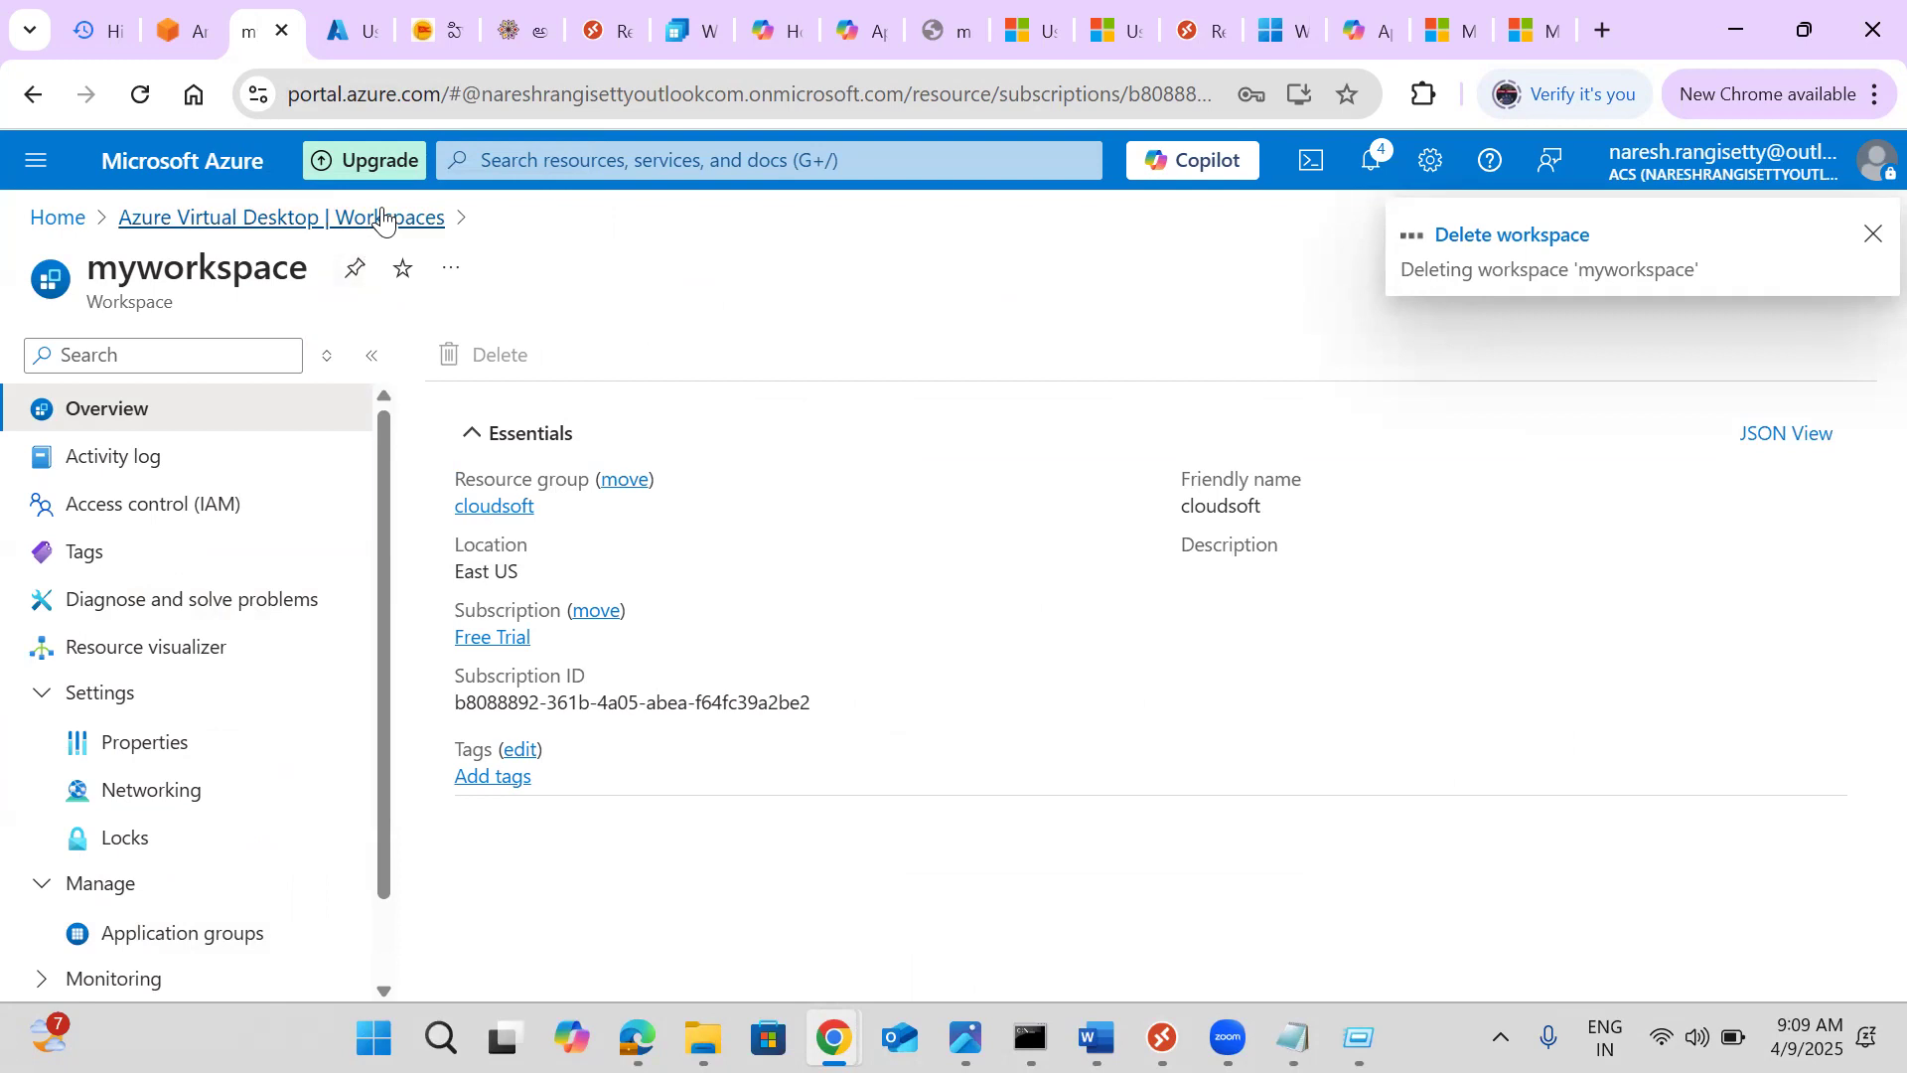
{"action": "left_click", "coordinate": [382, 219]}
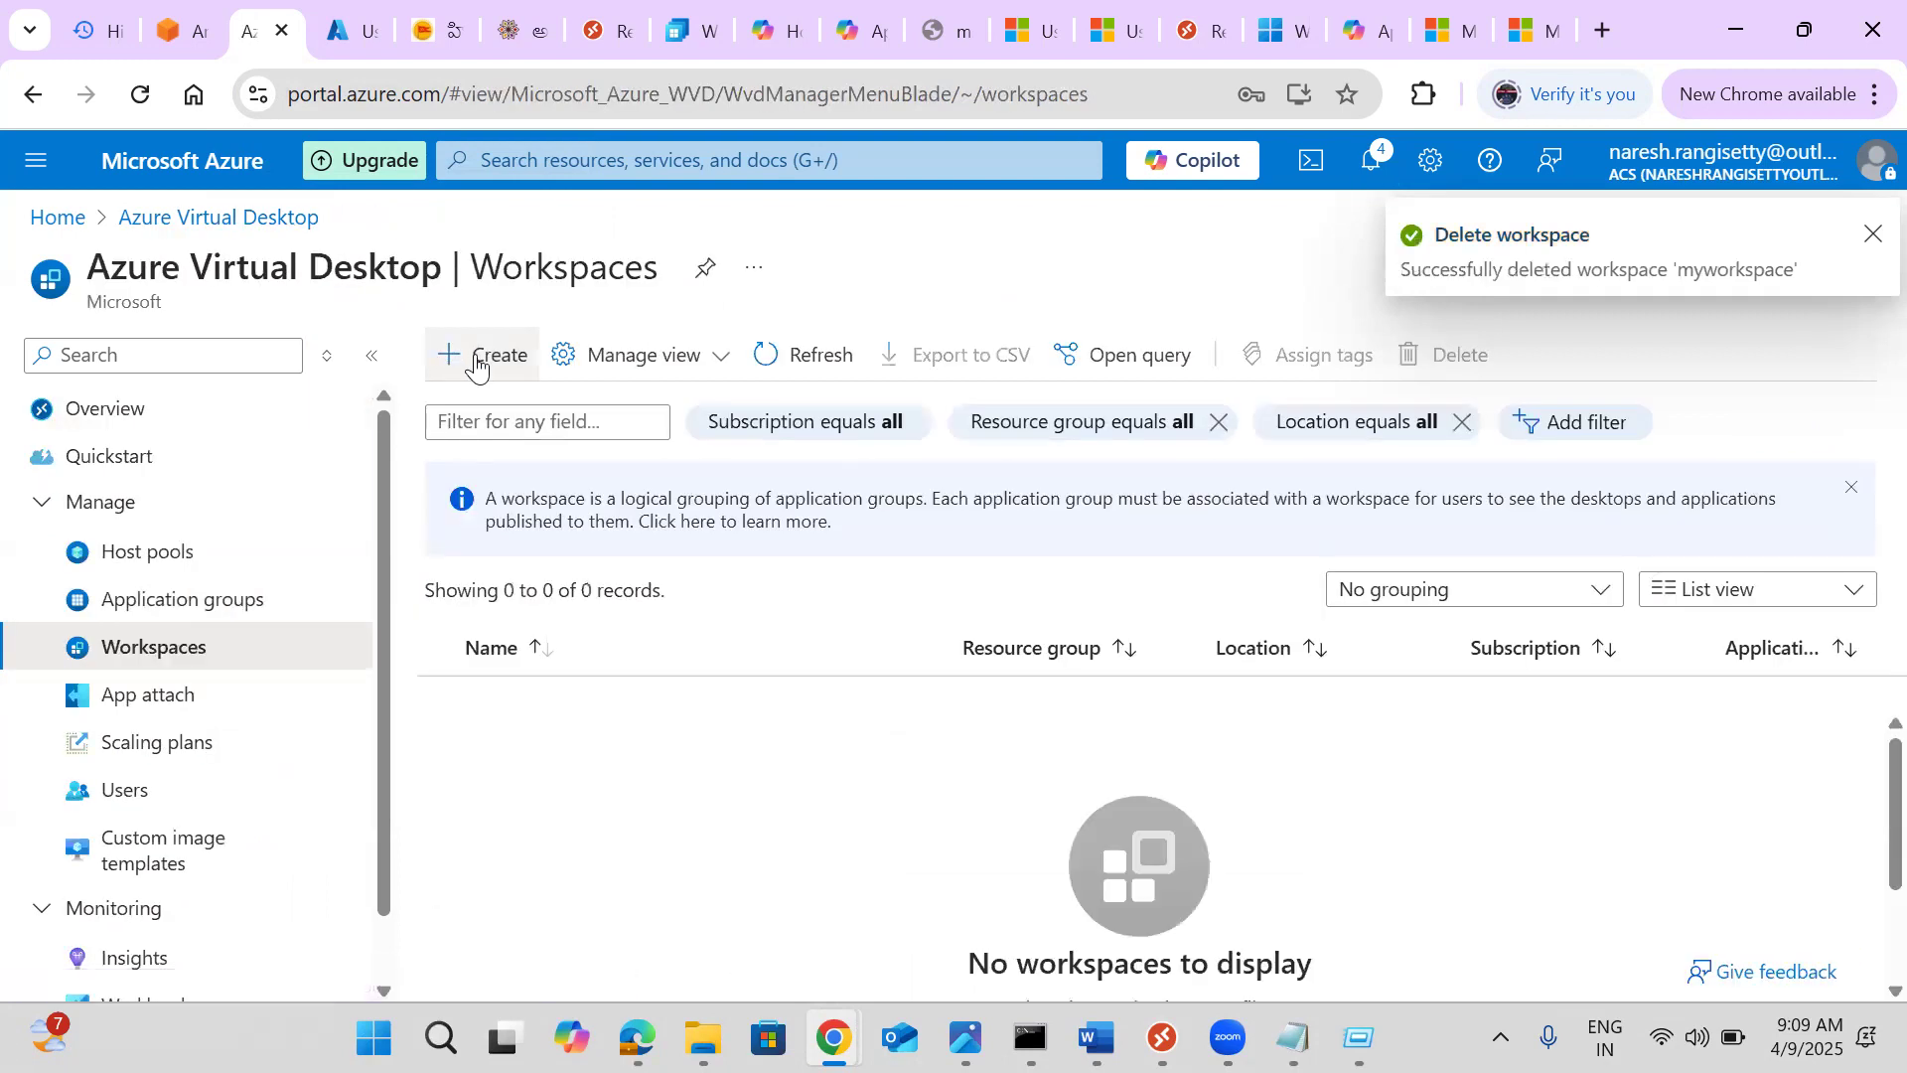
Start a new workspace in resource group cloudsoft named jpmcworkspace with friendly name jpmc
{"action": "left_click", "coordinate": [477, 360]}
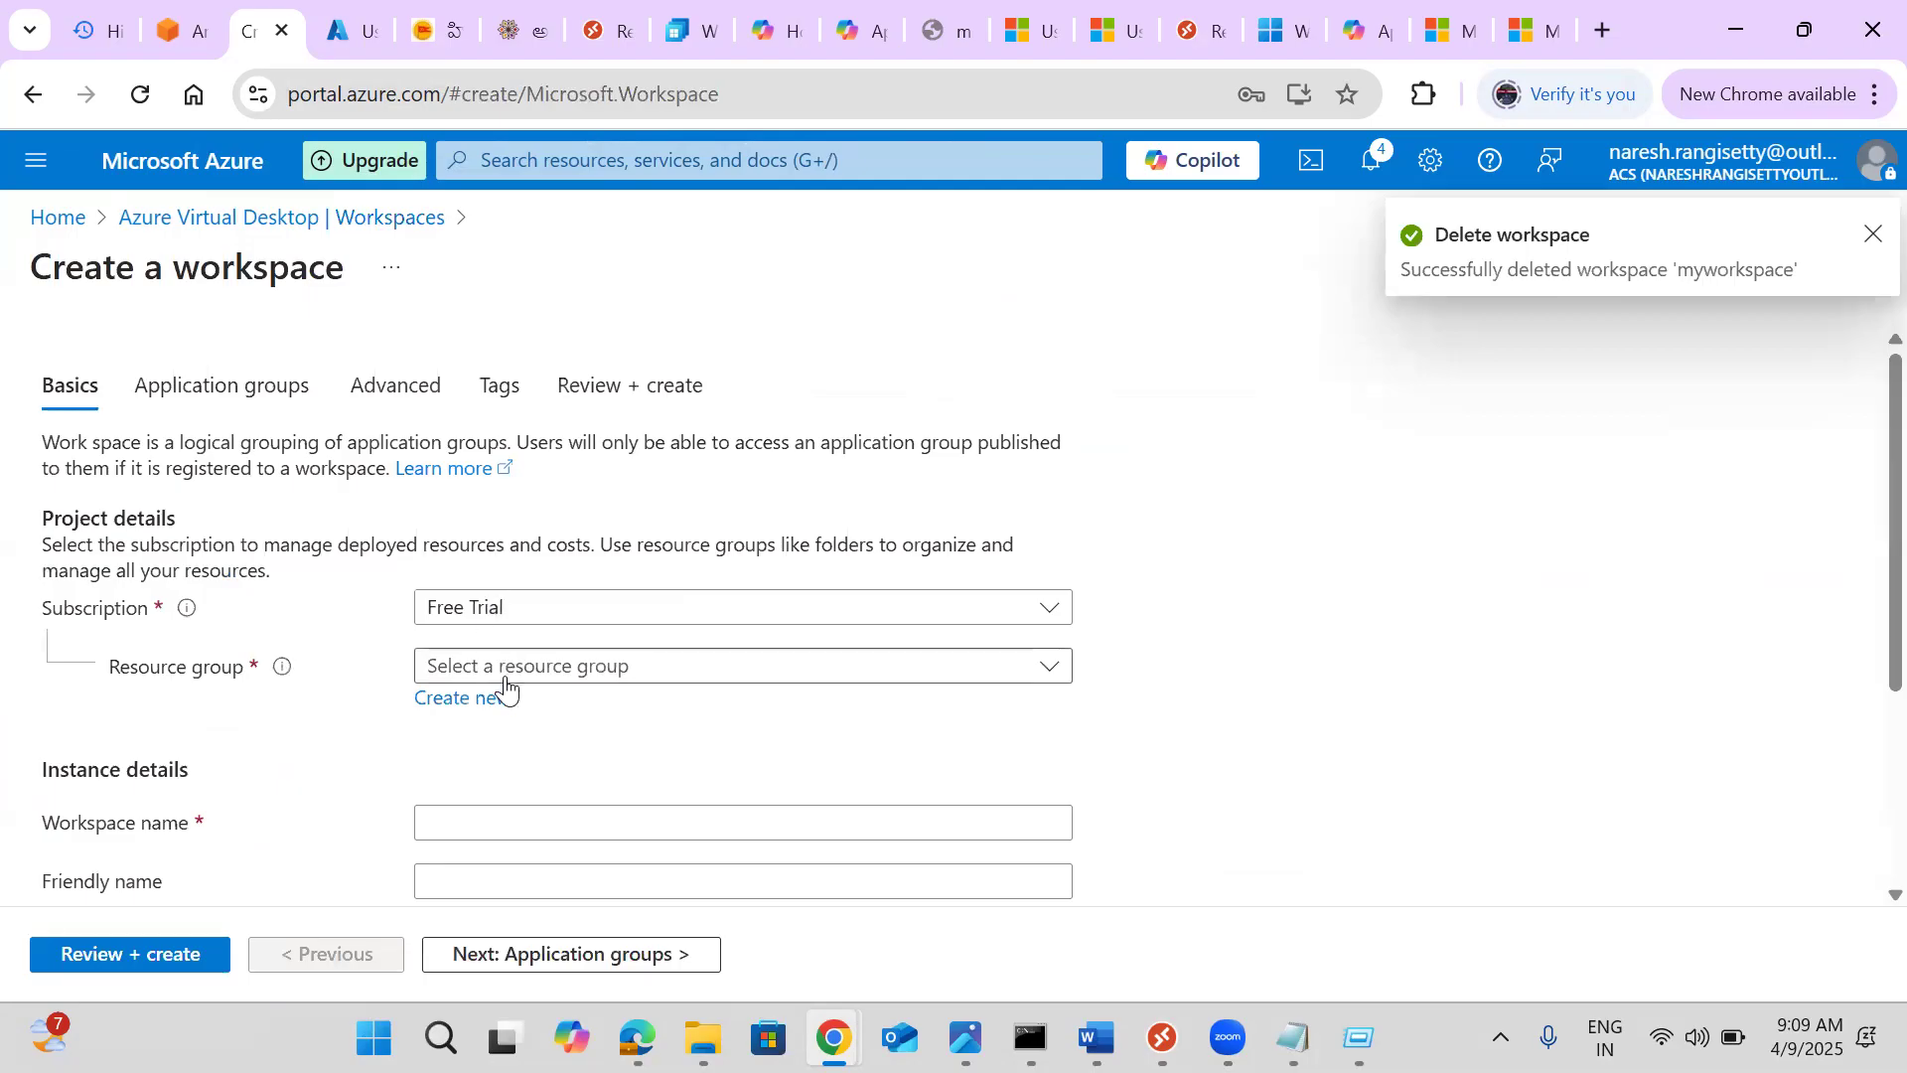
{"action": "left_click", "coordinate": [505, 675]}
{"action": "left_click", "coordinate": [468, 833]}
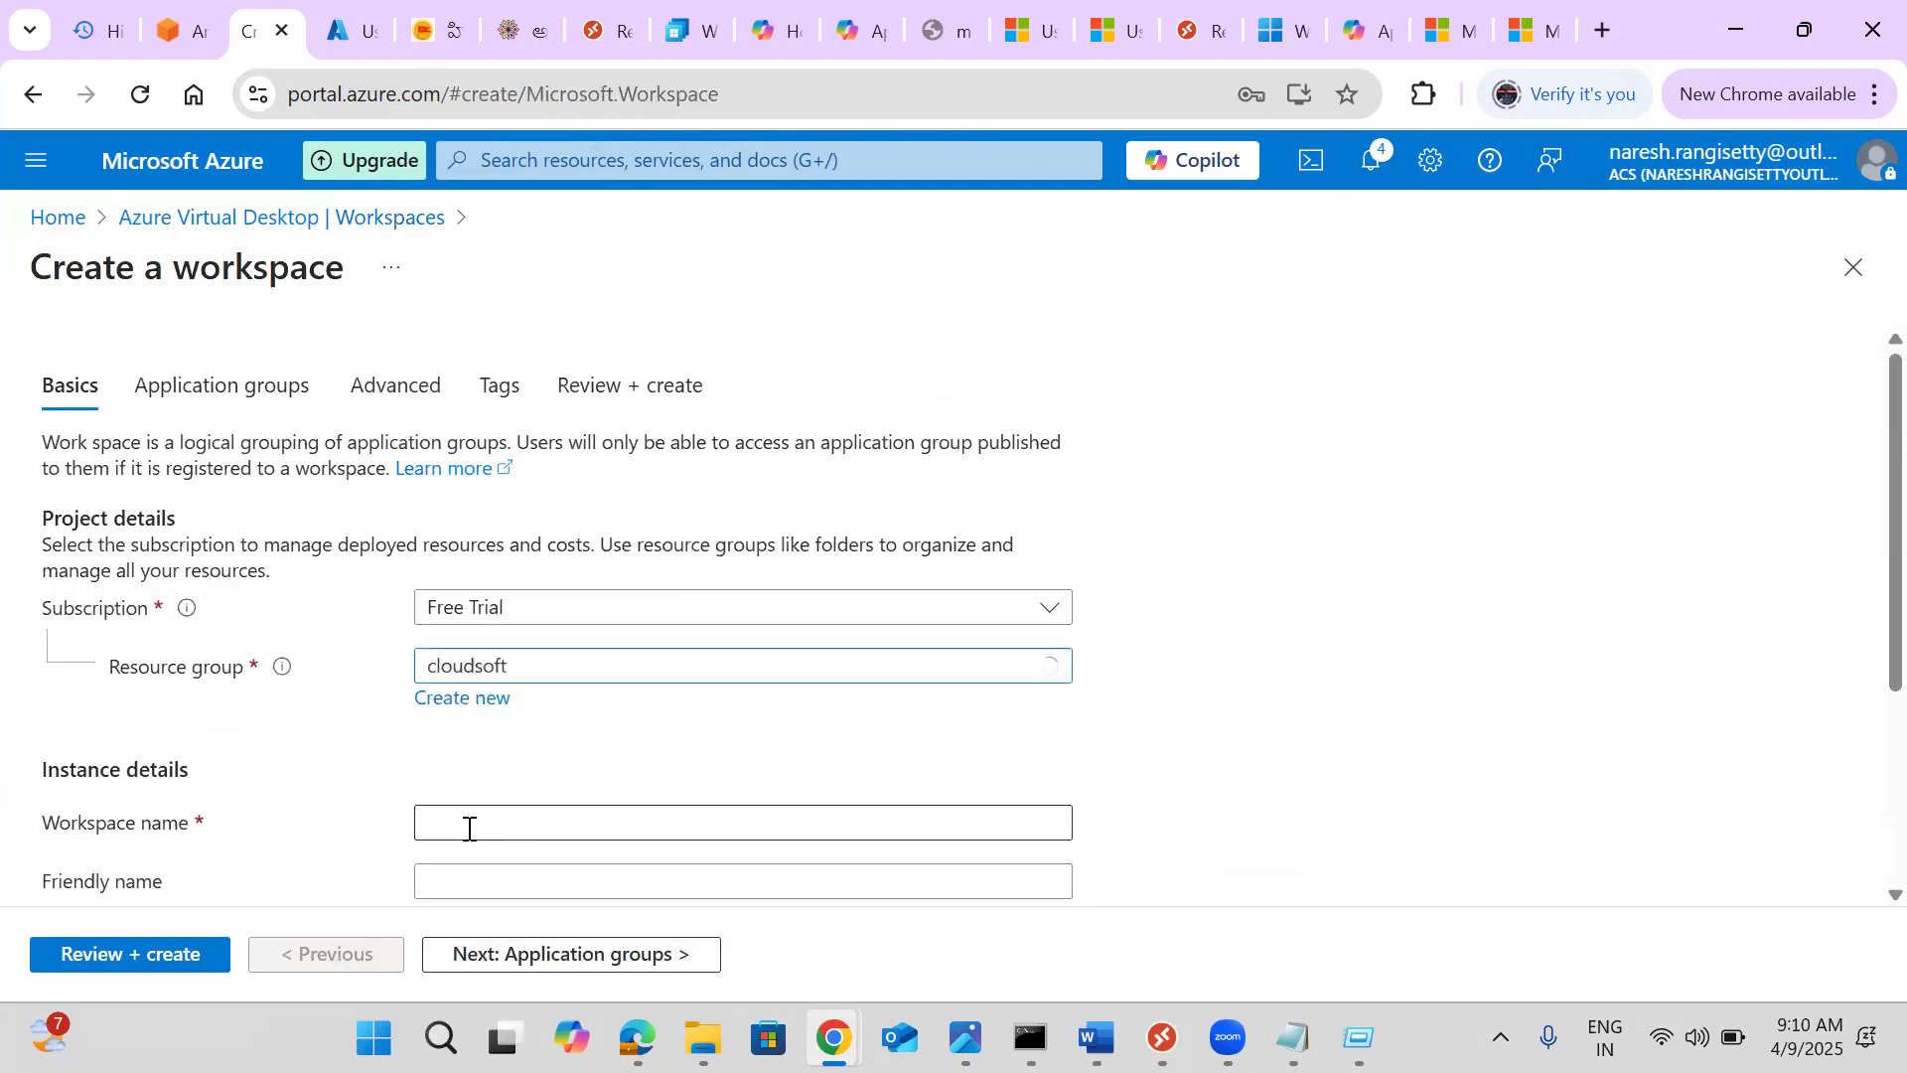
{"action": "left_click", "coordinate": [479, 831]}
{"action": "type", "text": "j"}
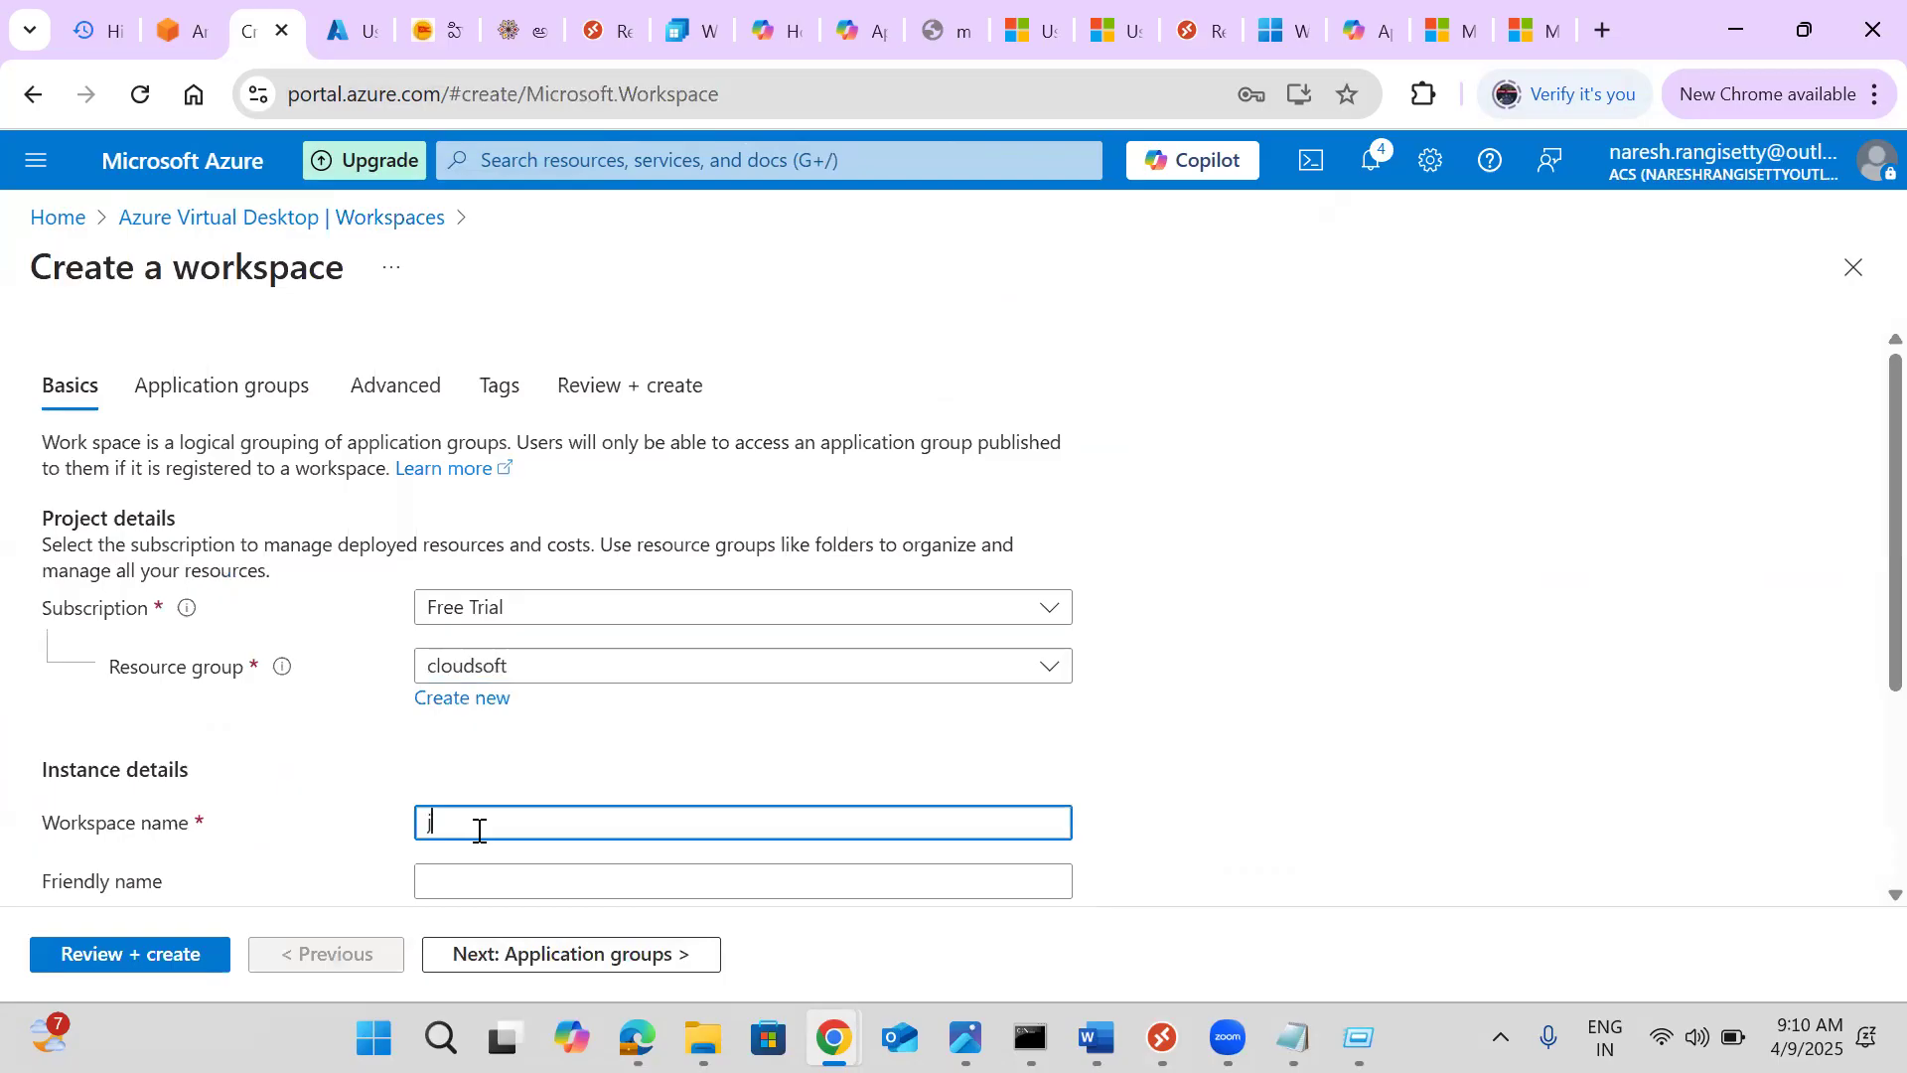
{"action": "type", "text": "pmcworkspace"}
{"action": "key", "text": "Tab"}
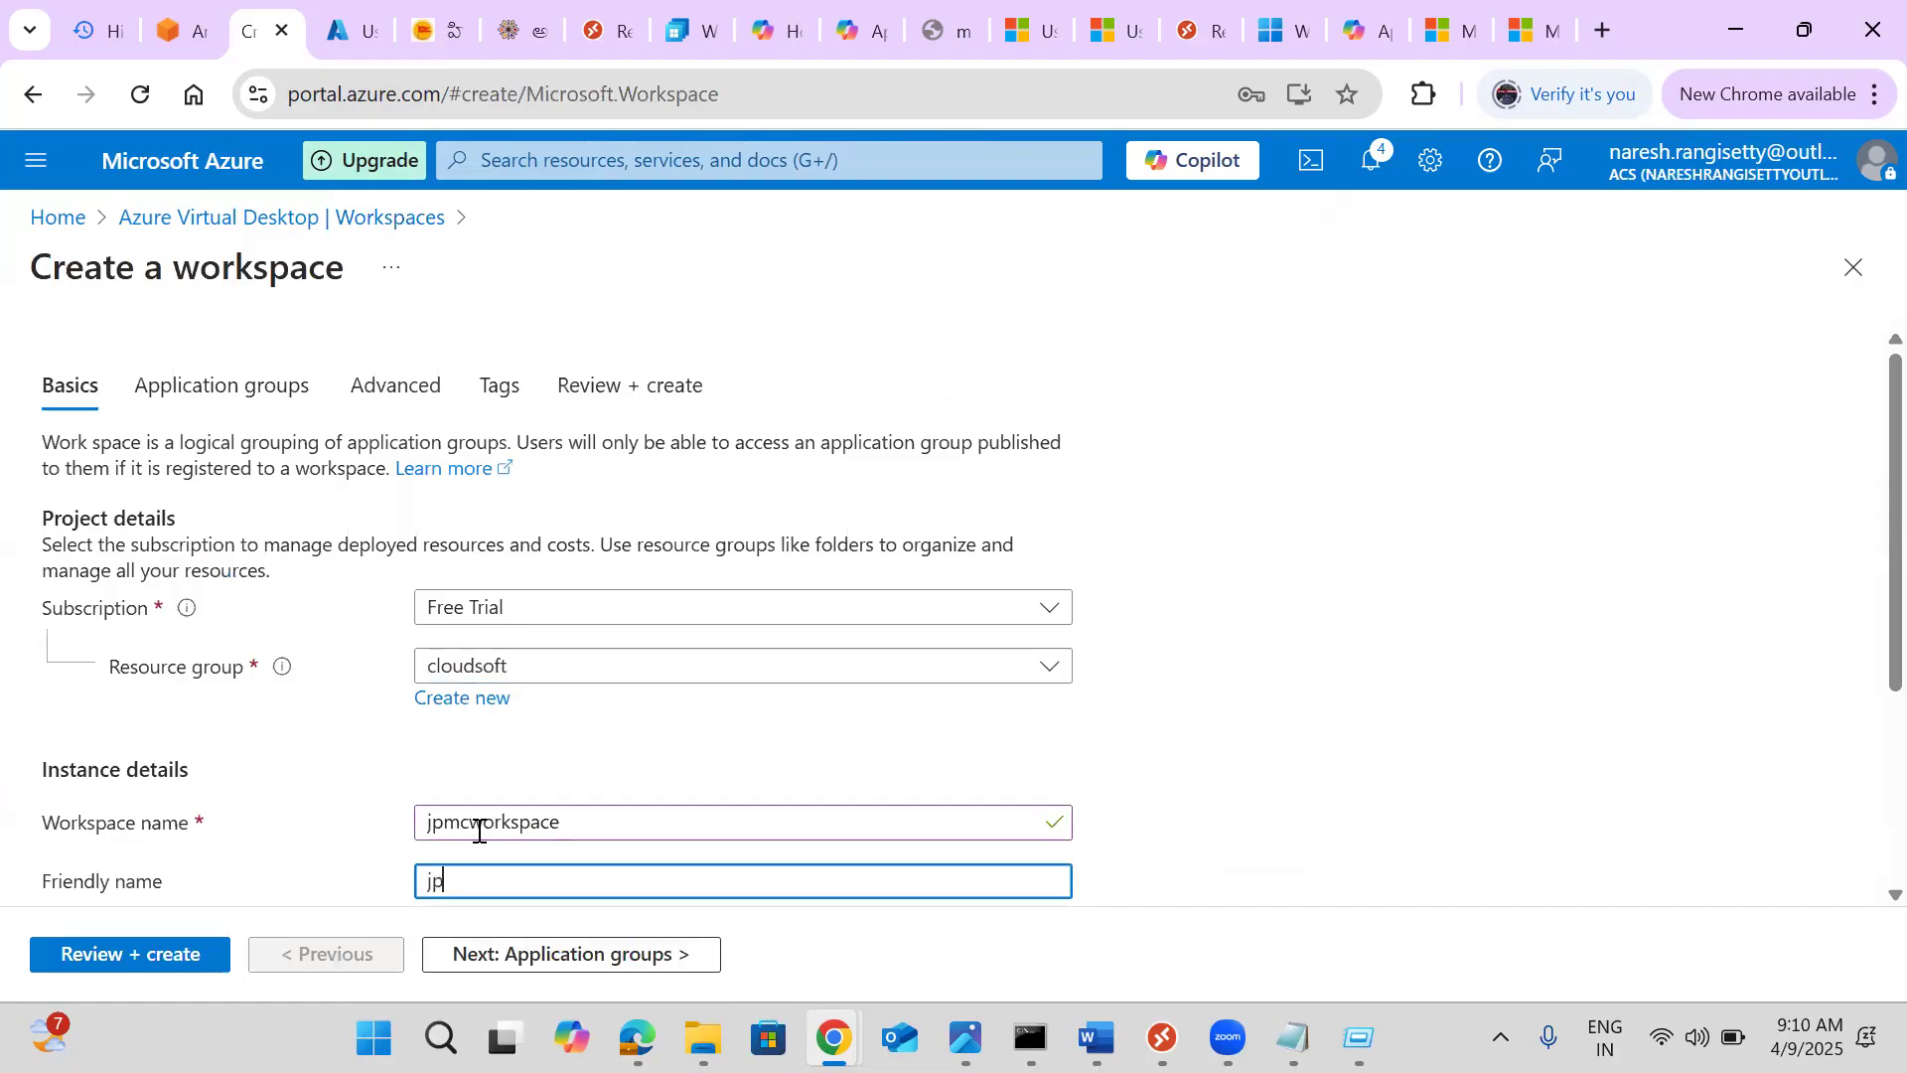
{"action": "key", "text": "Tab"}
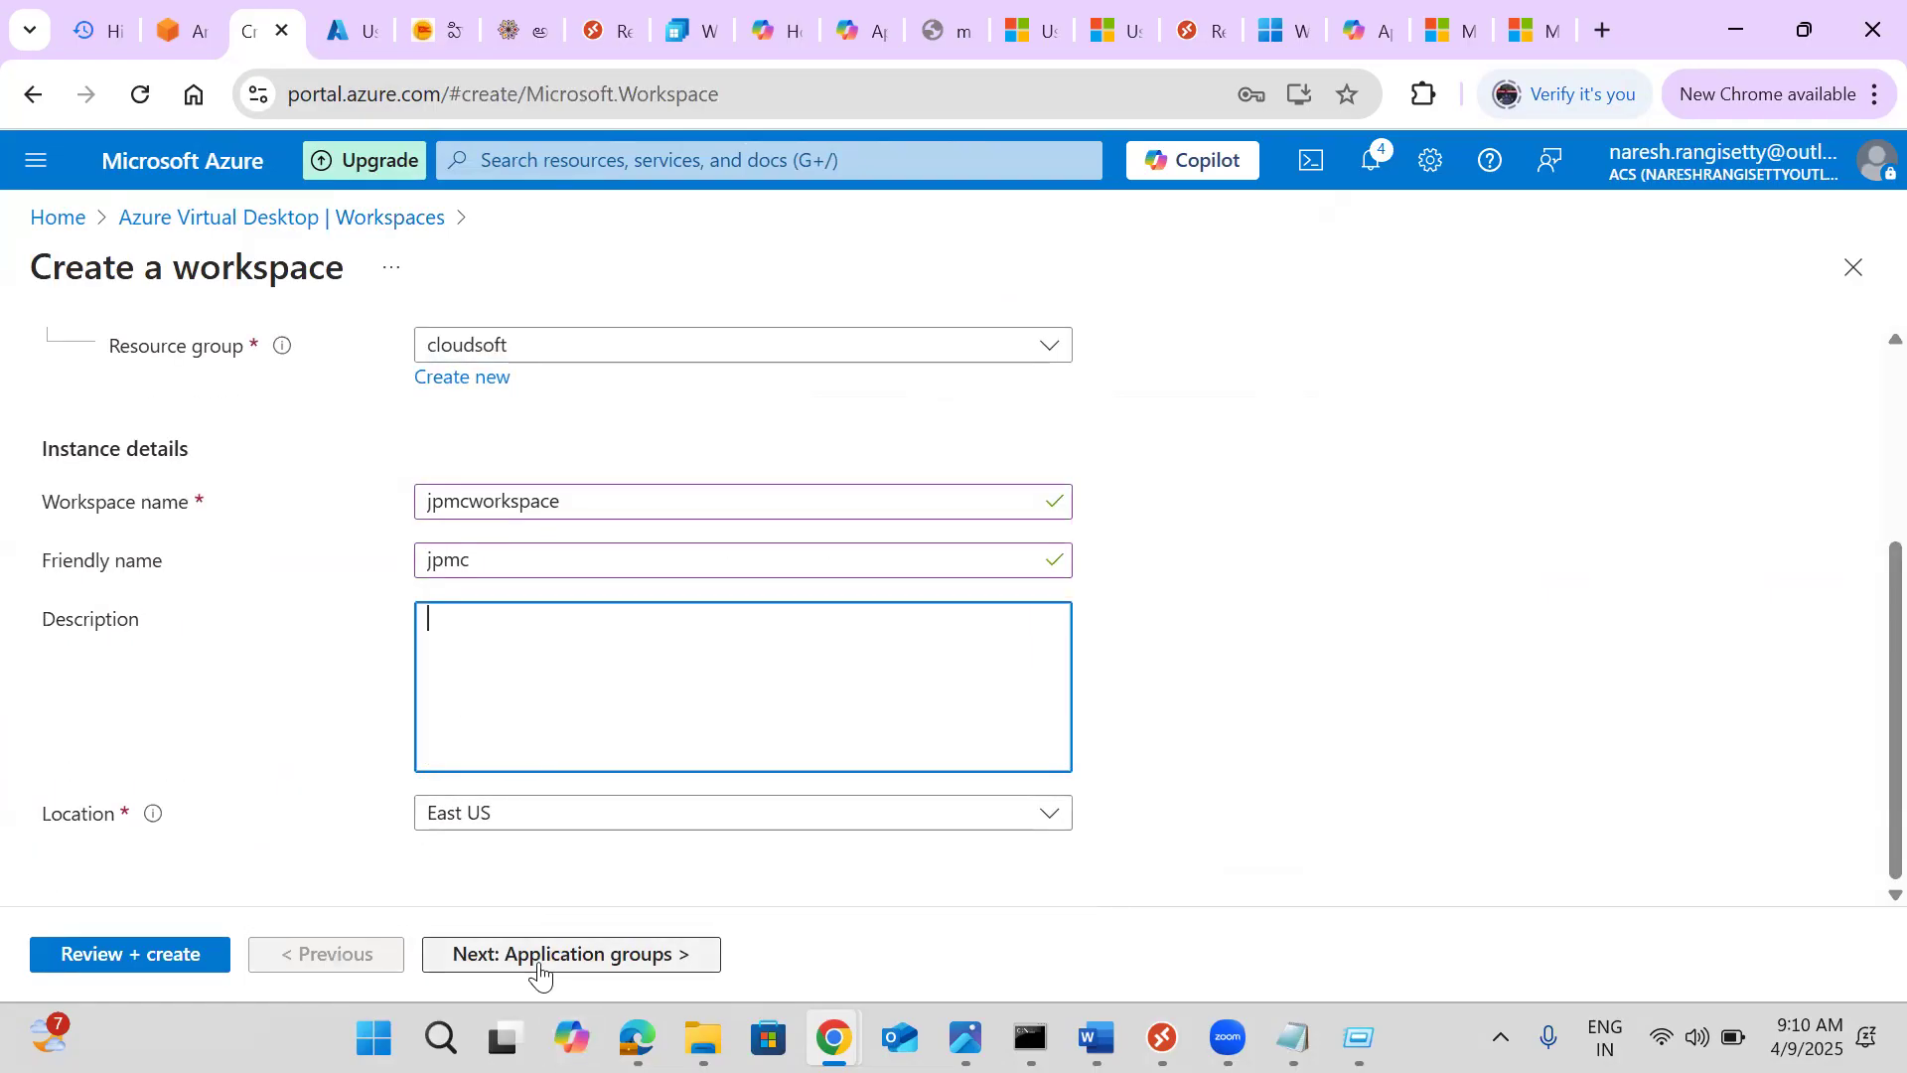
{"action": "left_click", "coordinate": [537, 975]}
Register application group jpmchostpool-DAG, then advance to Review + create and create the workspace
{"action": "left_click", "coordinate": [512, 572]}
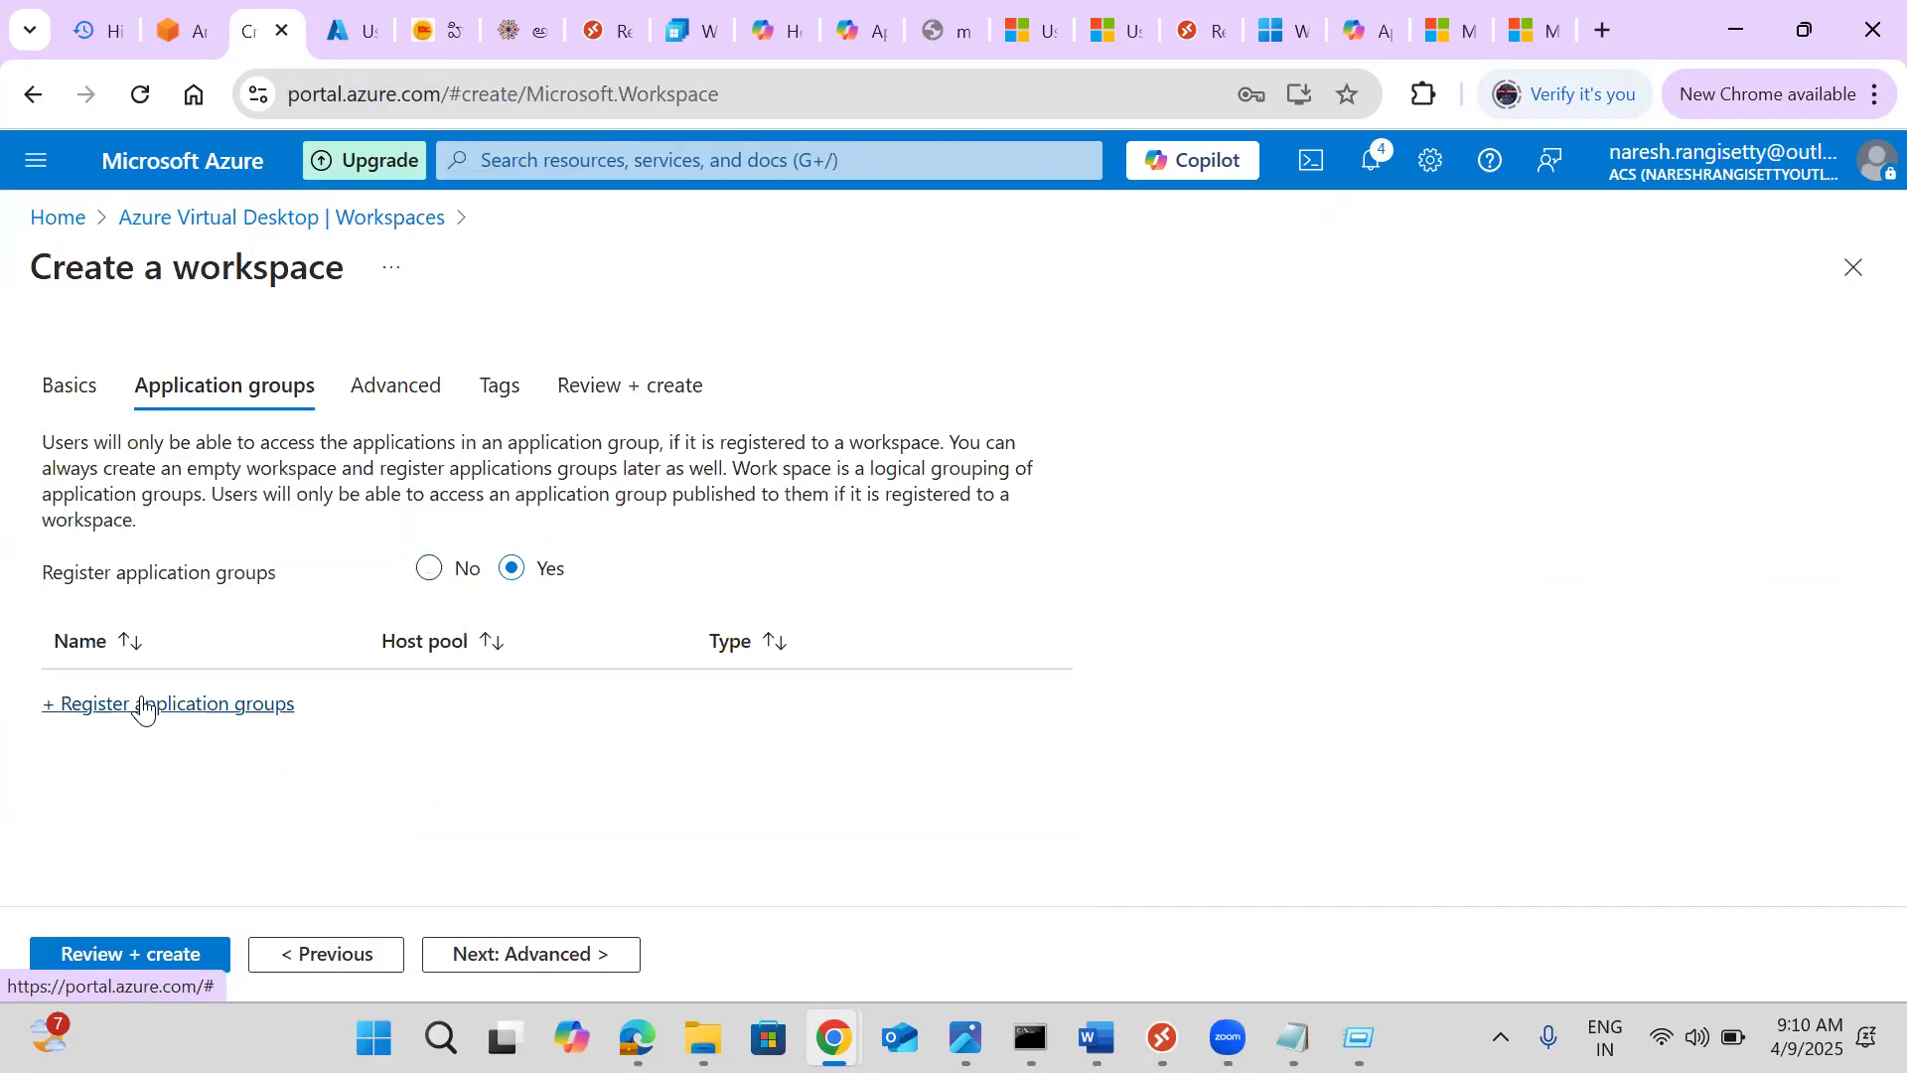
{"action": "left_click", "coordinate": [144, 705]}
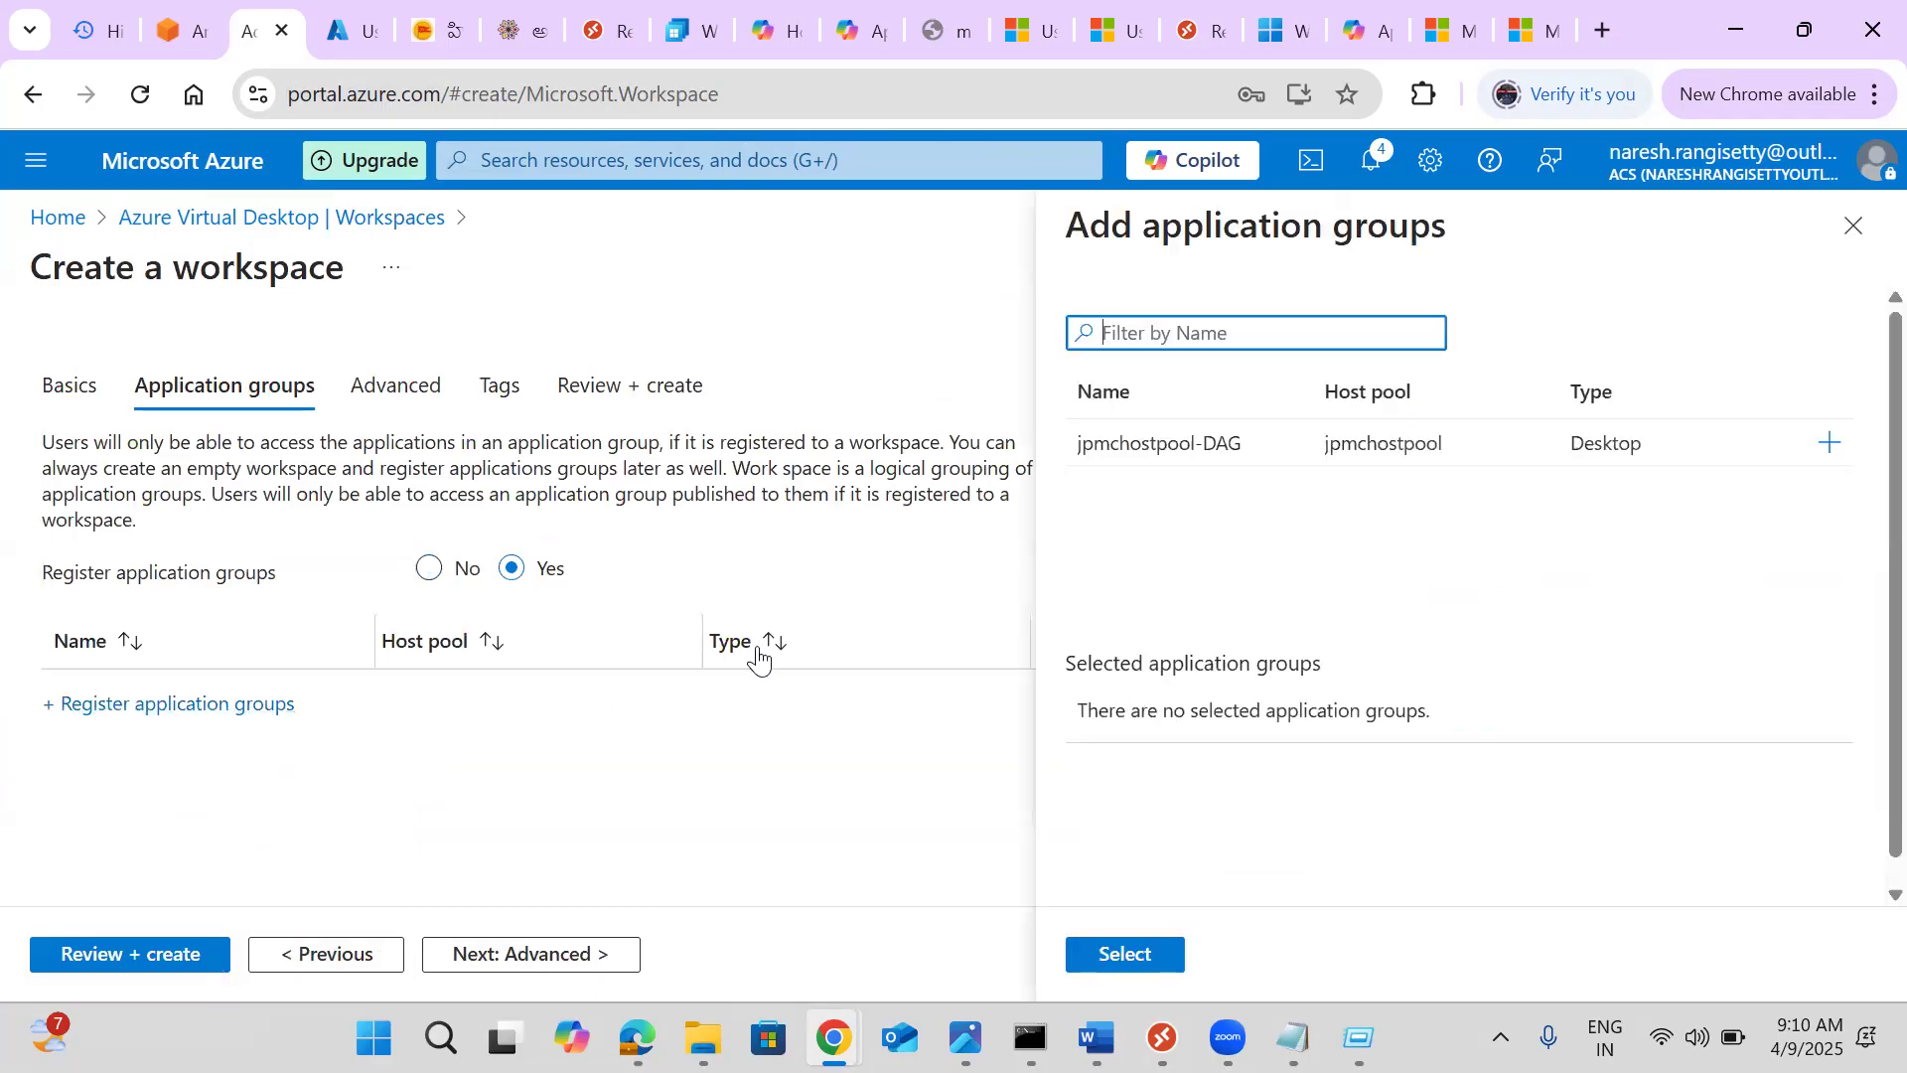
{"action": "left_click", "coordinate": [1169, 452]}
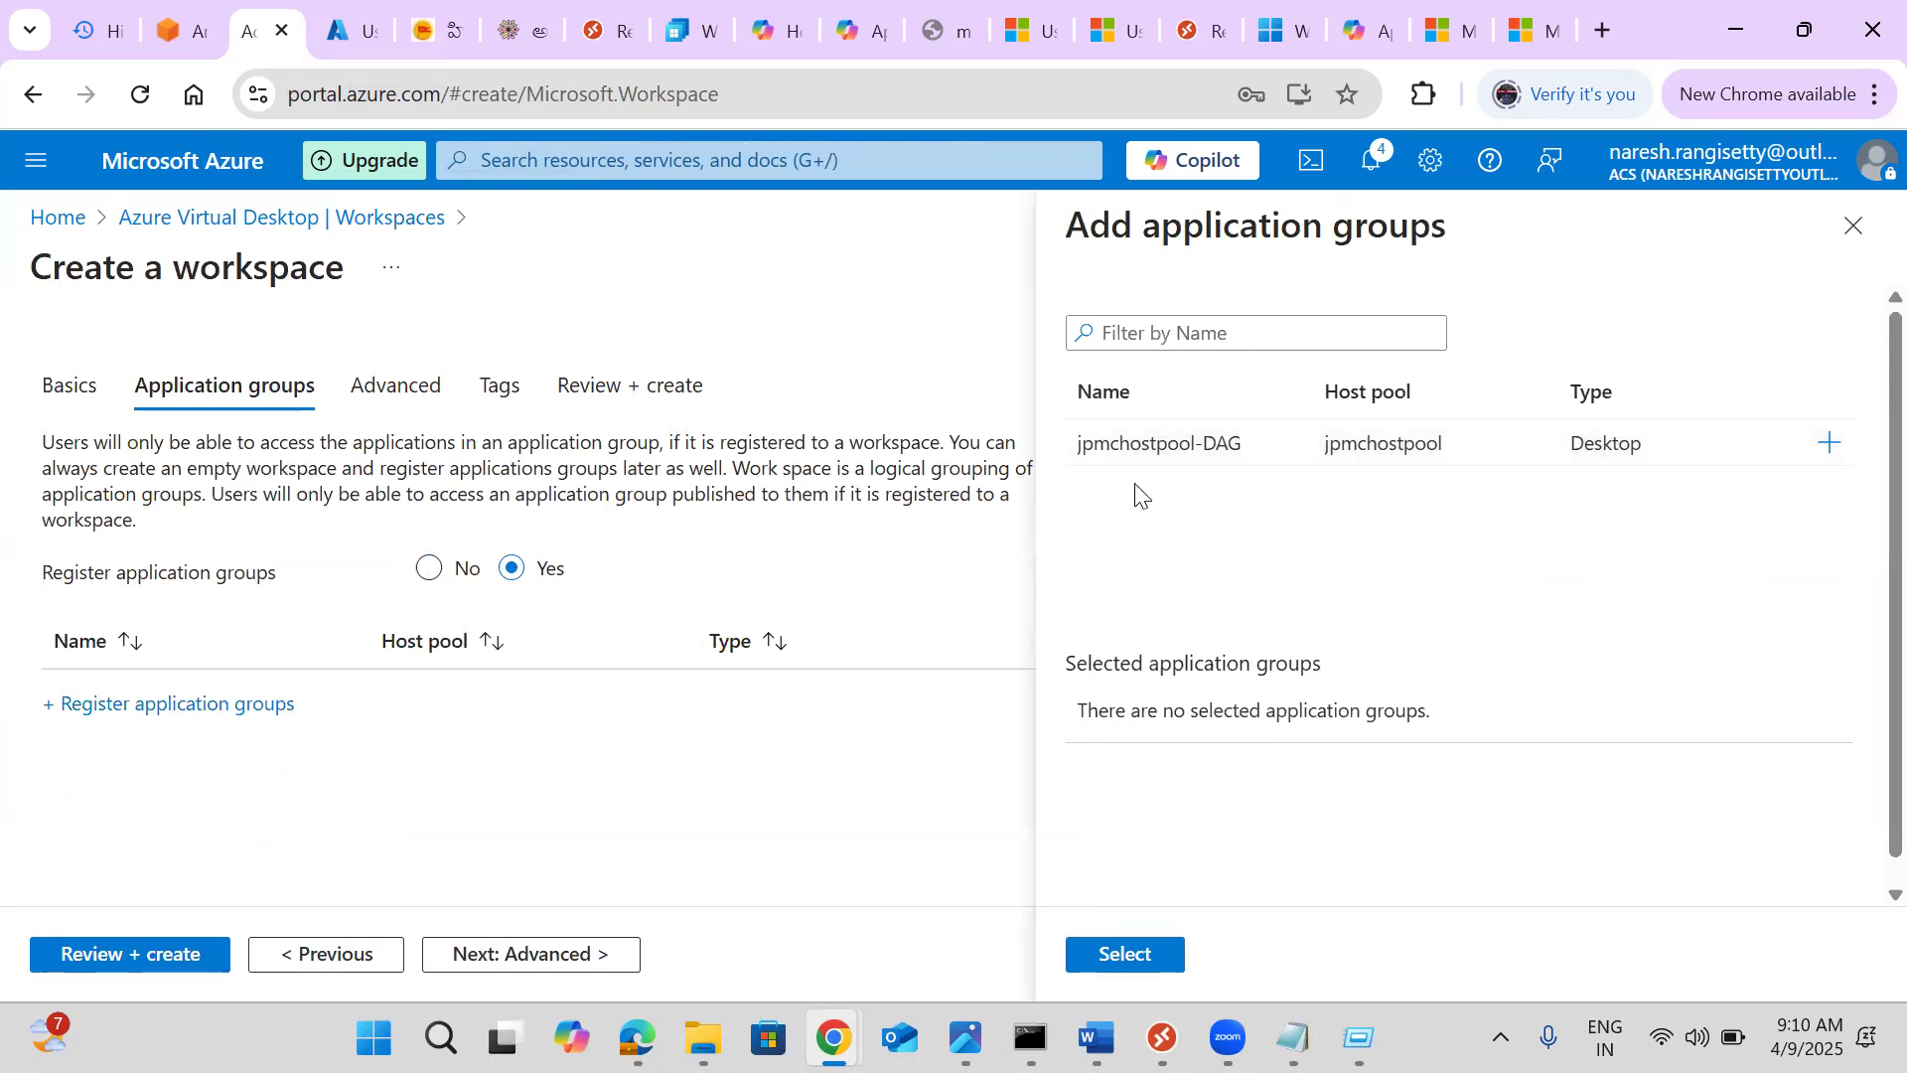
{"action": "left_click", "coordinate": [1826, 441]}
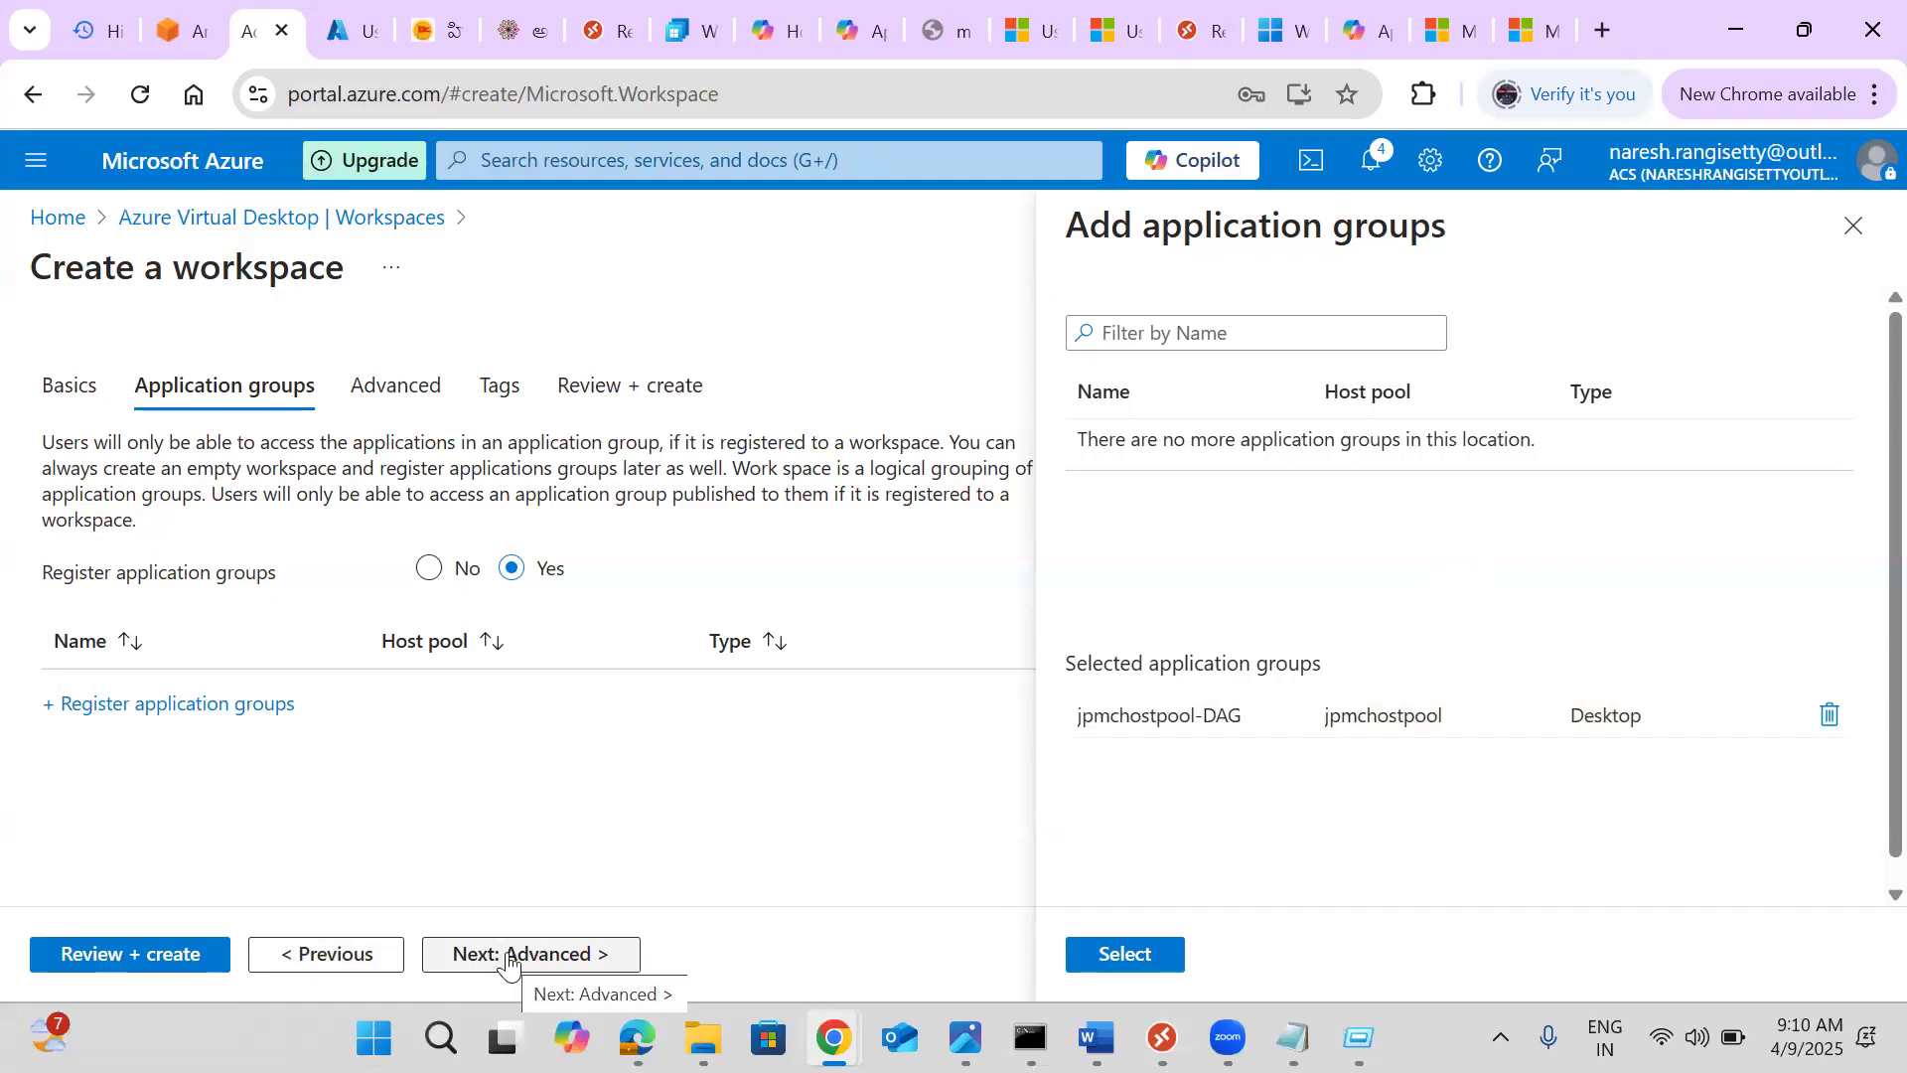
{"action": "left_click", "coordinate": [509, 956]}
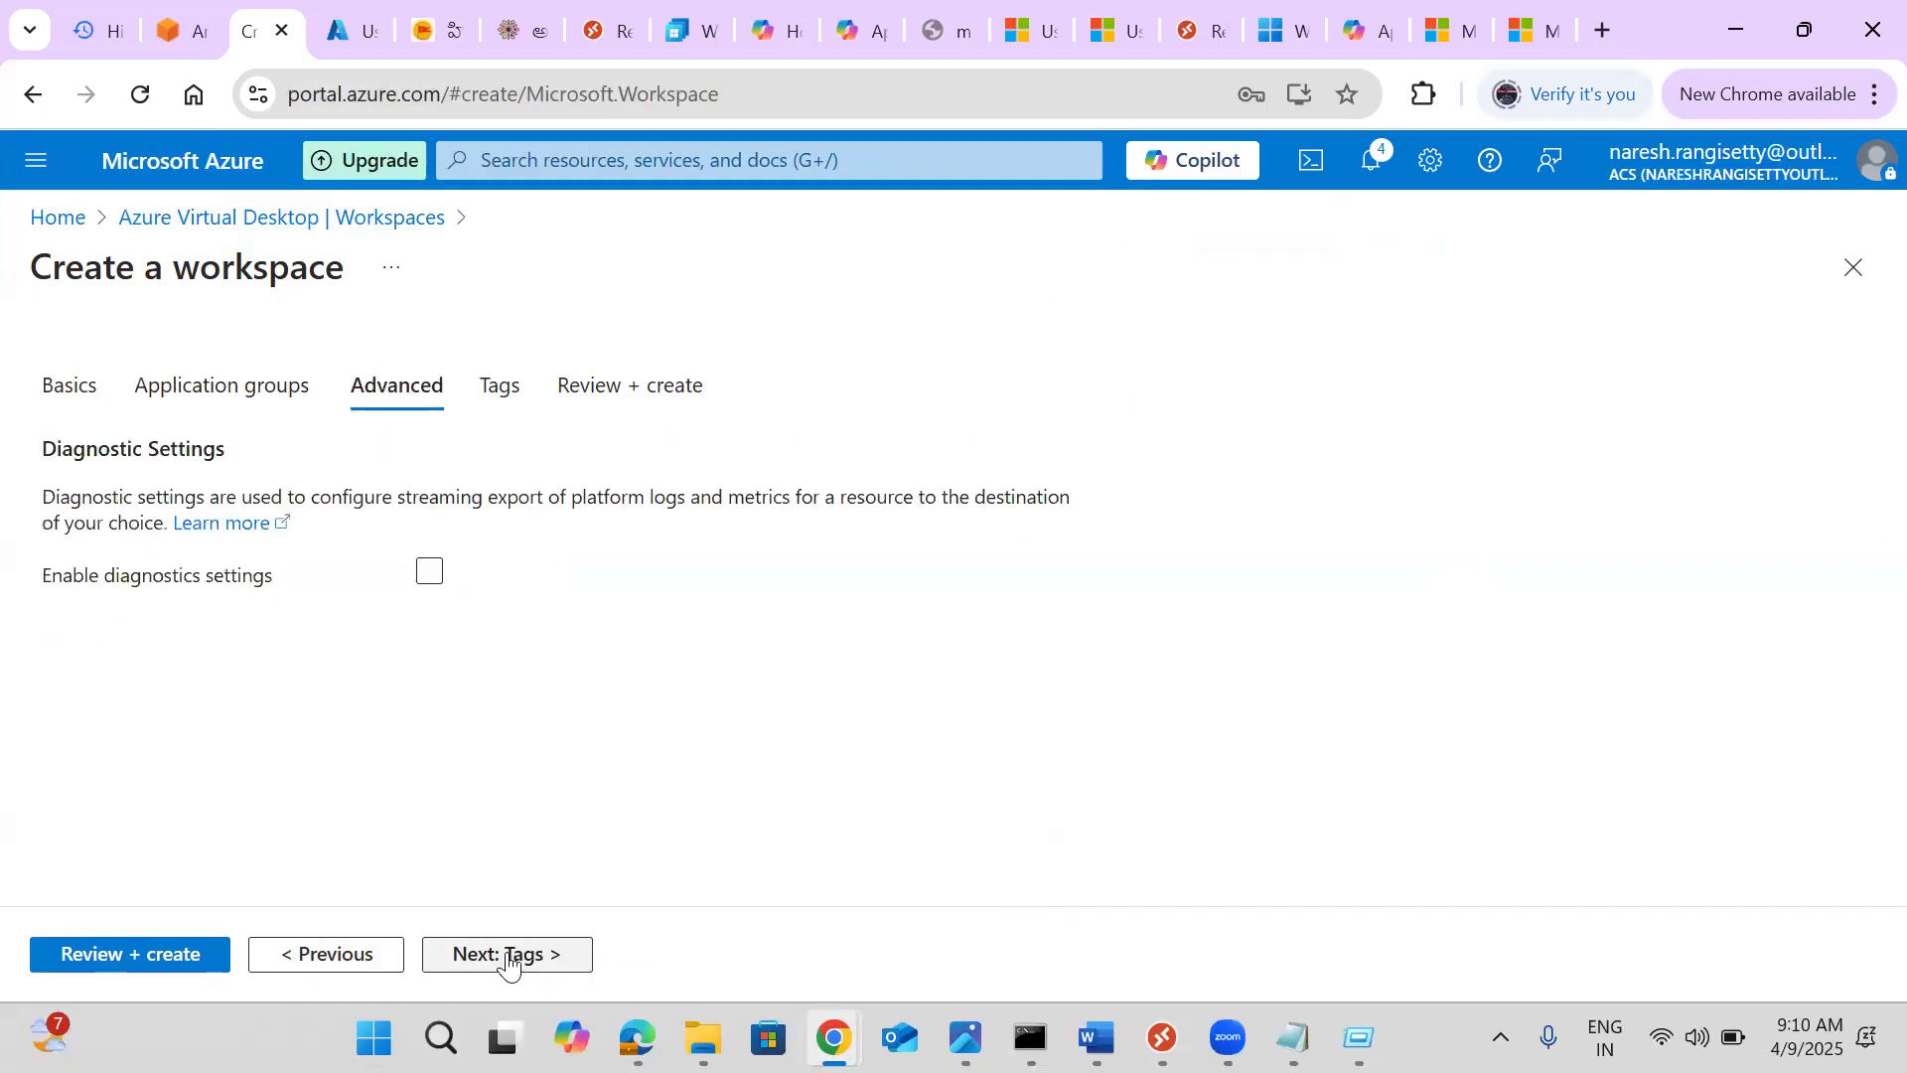
{"action": "left_click", "coordinate": [508, 956]}
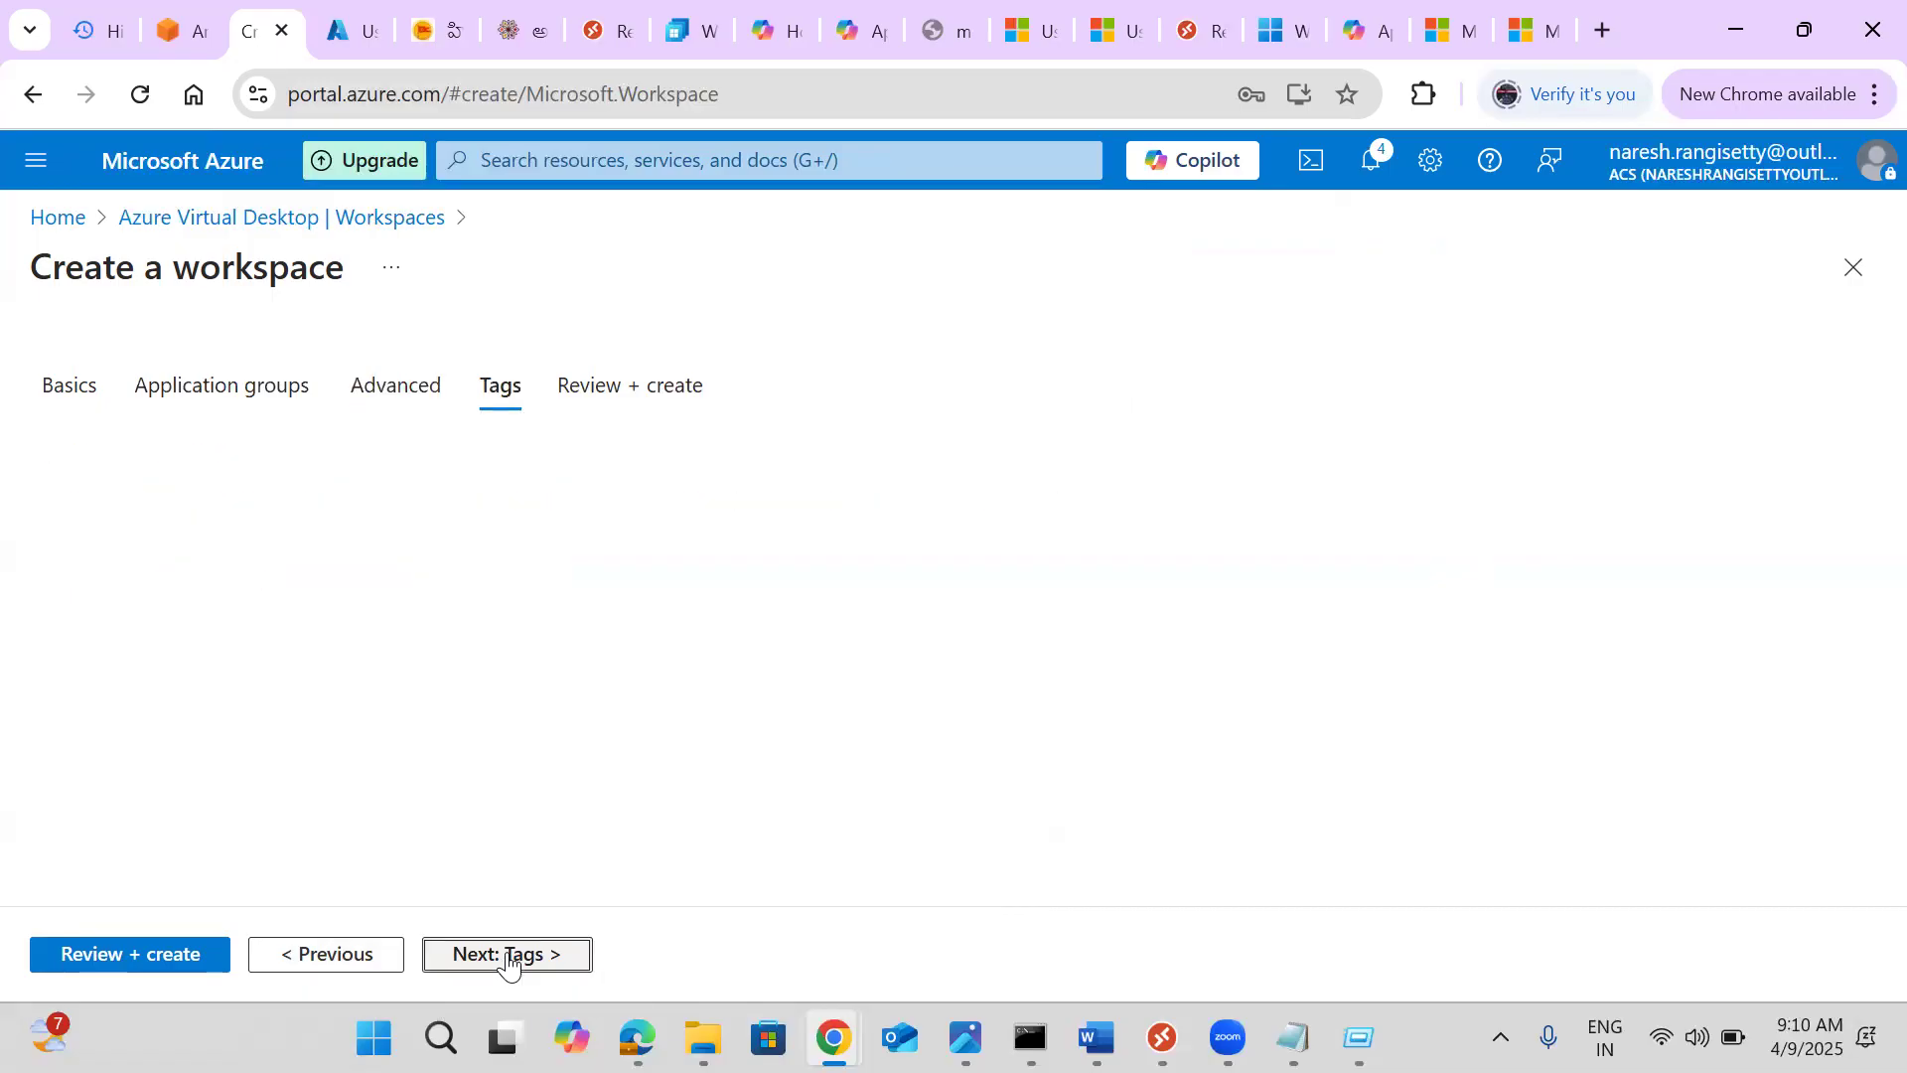
{"action": "left_click", "coordinate": [509, 955]}
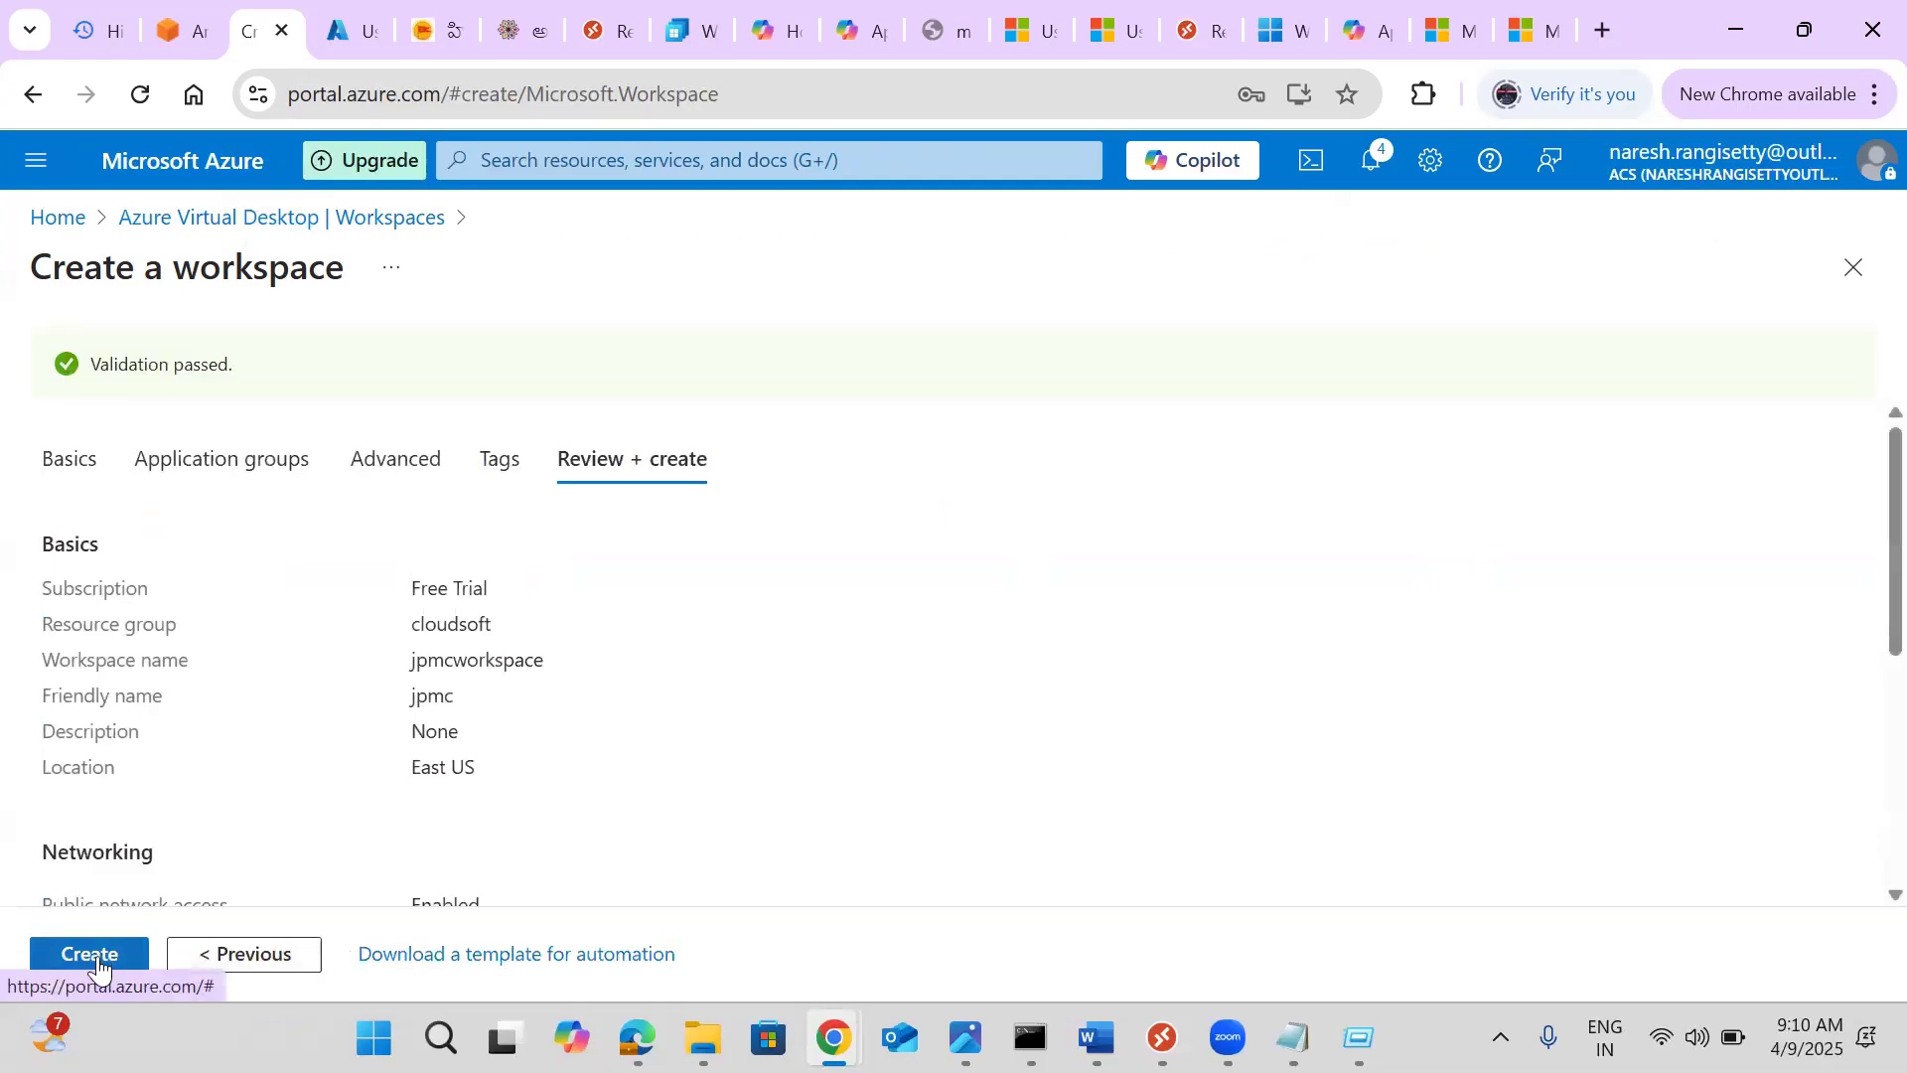
{"action": "left_click", "coordinate": [94, 955]}
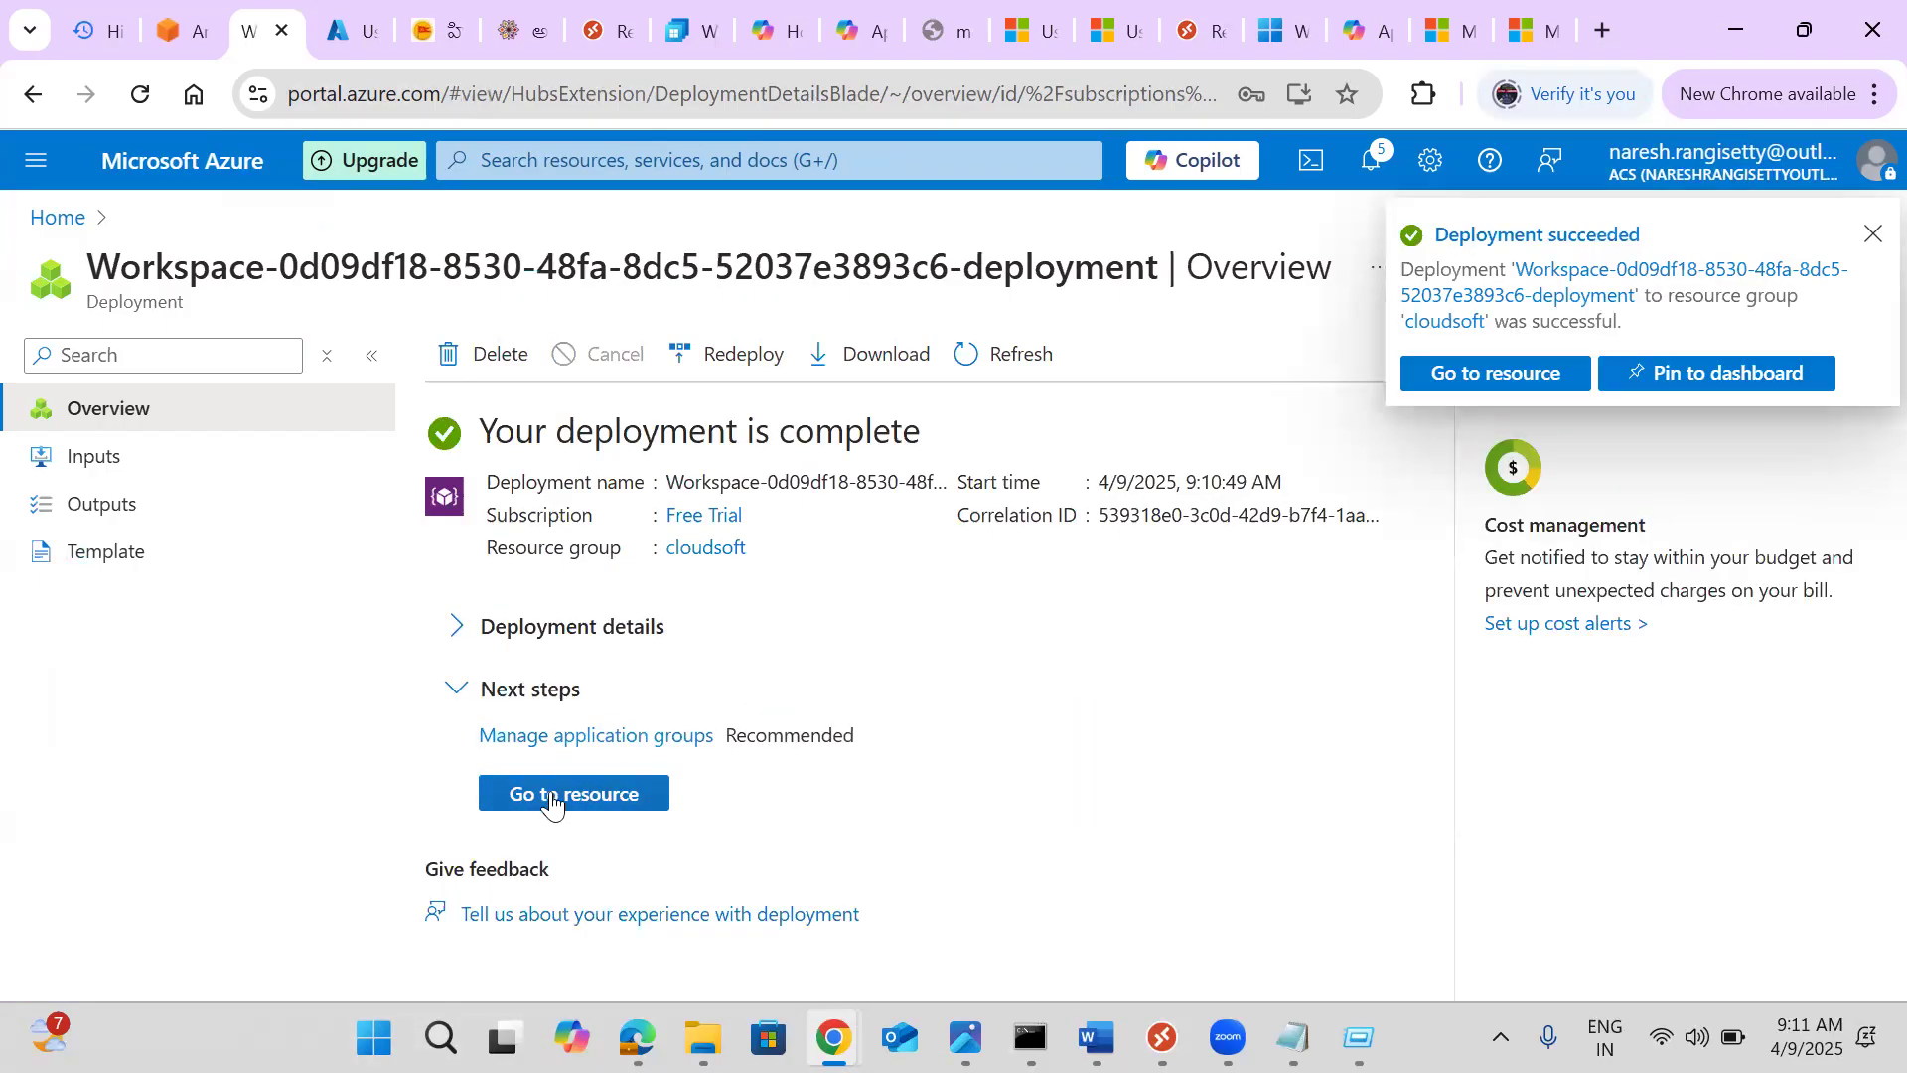
Open jpmcworkspace, then refresh the application groups list and open jpmchostpool-DAG's overview
{"action": "left_click", "coordinate": [553, 795]}
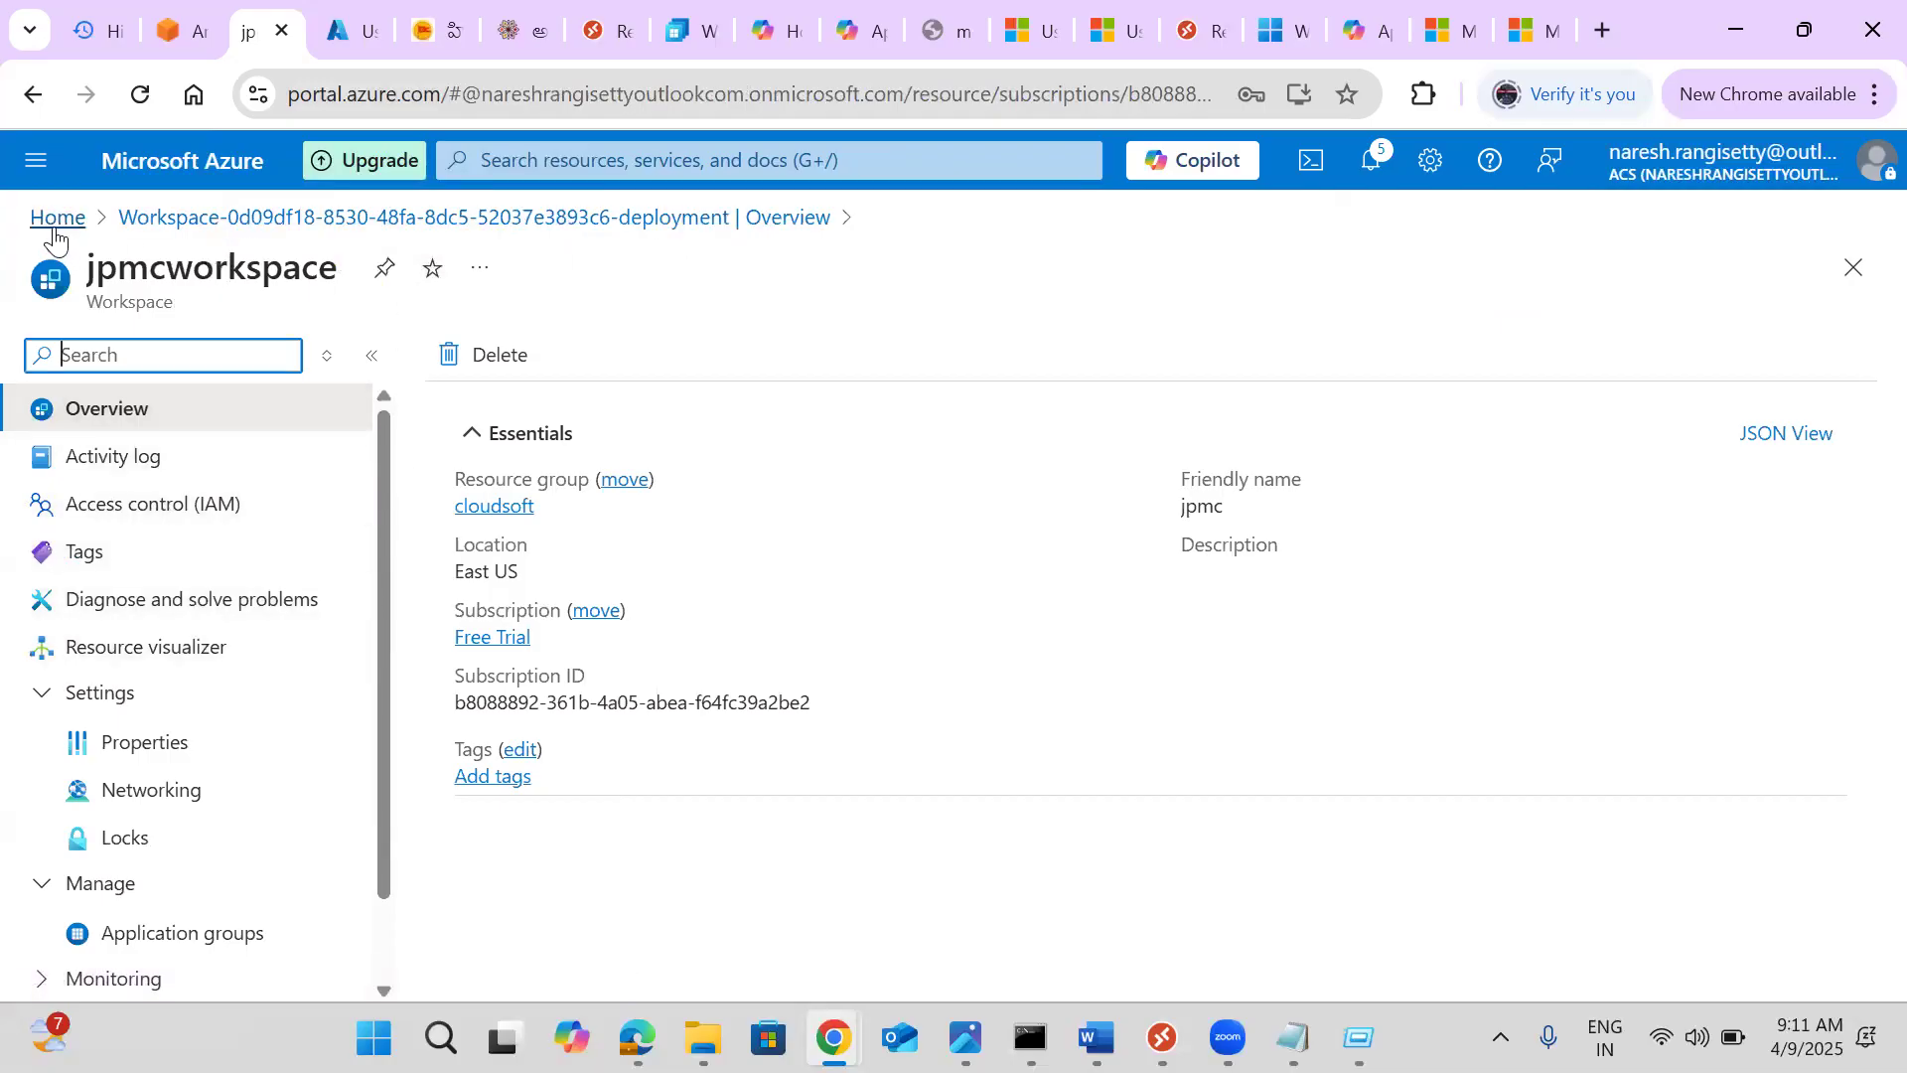
{"action": "left_click", "coordinate": [56, 221]}
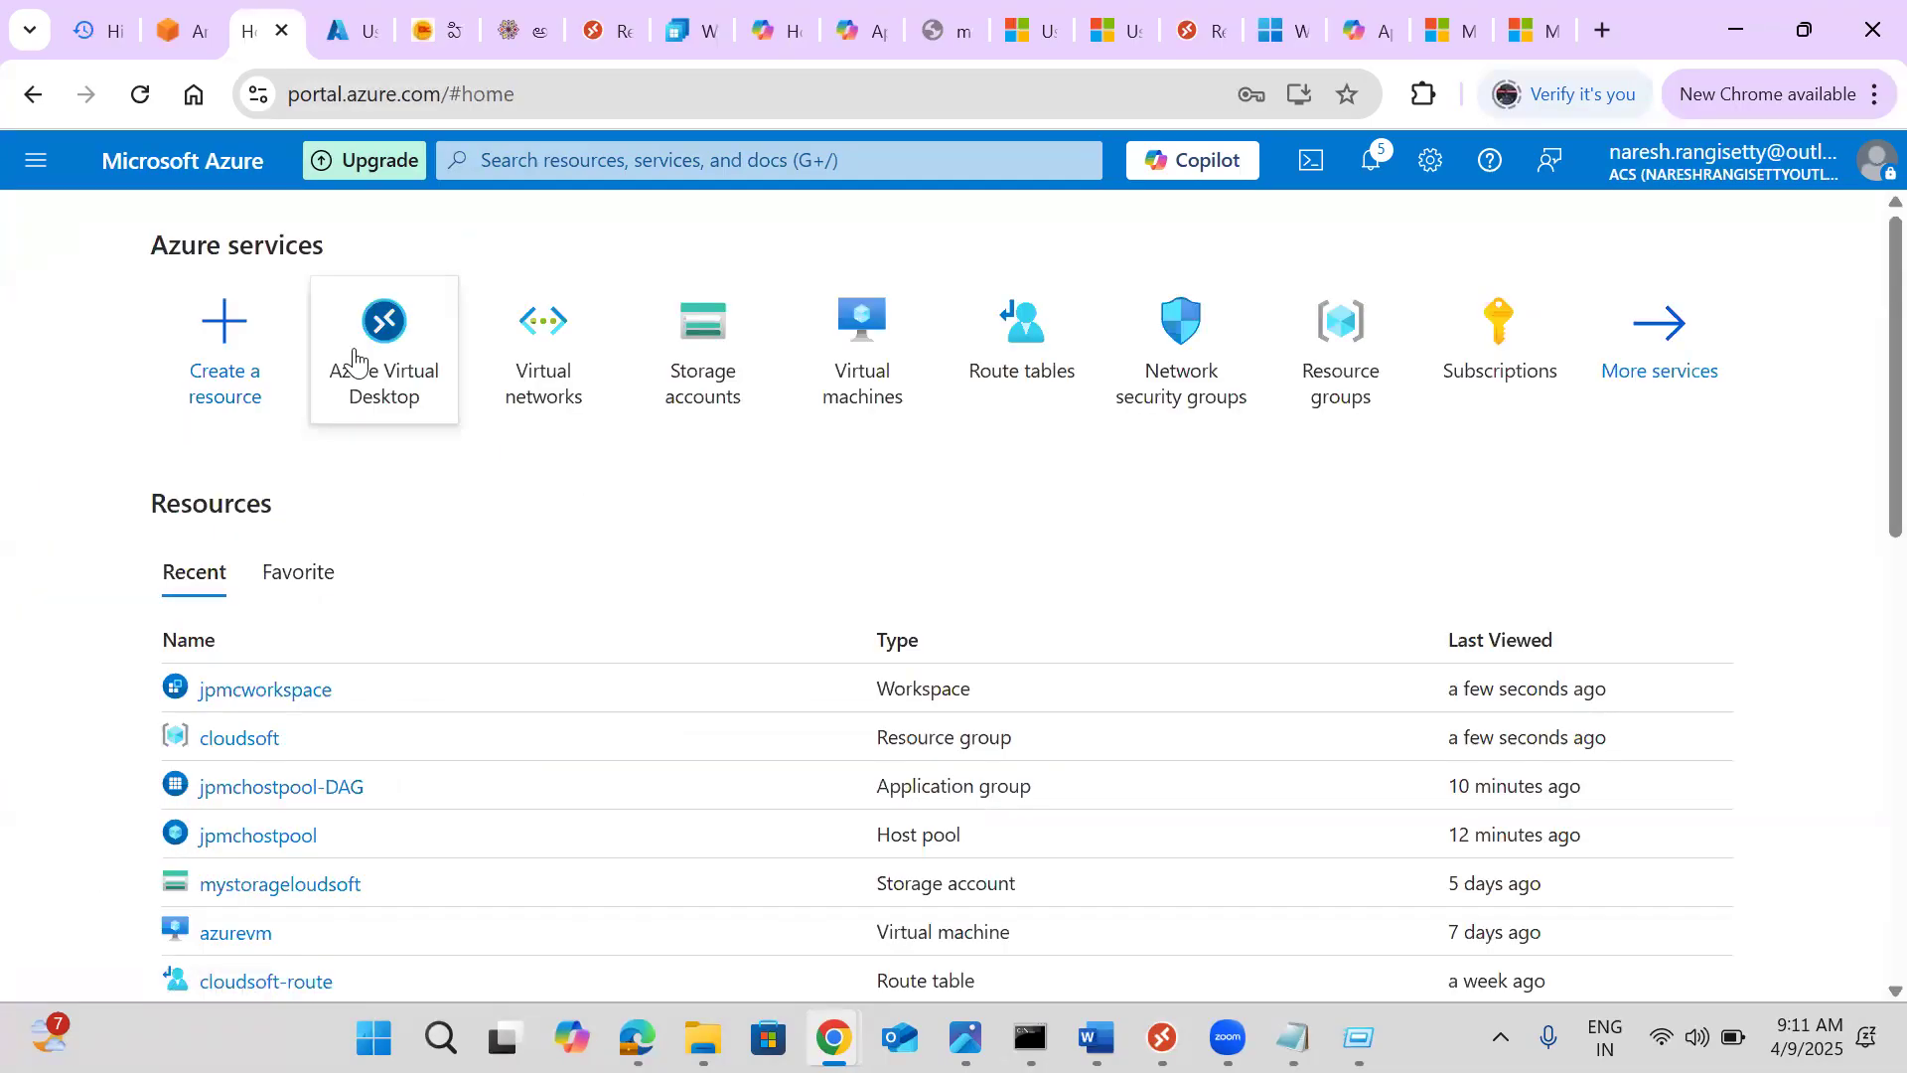
{"action": "left_click", "coordinate": [356, 362]}
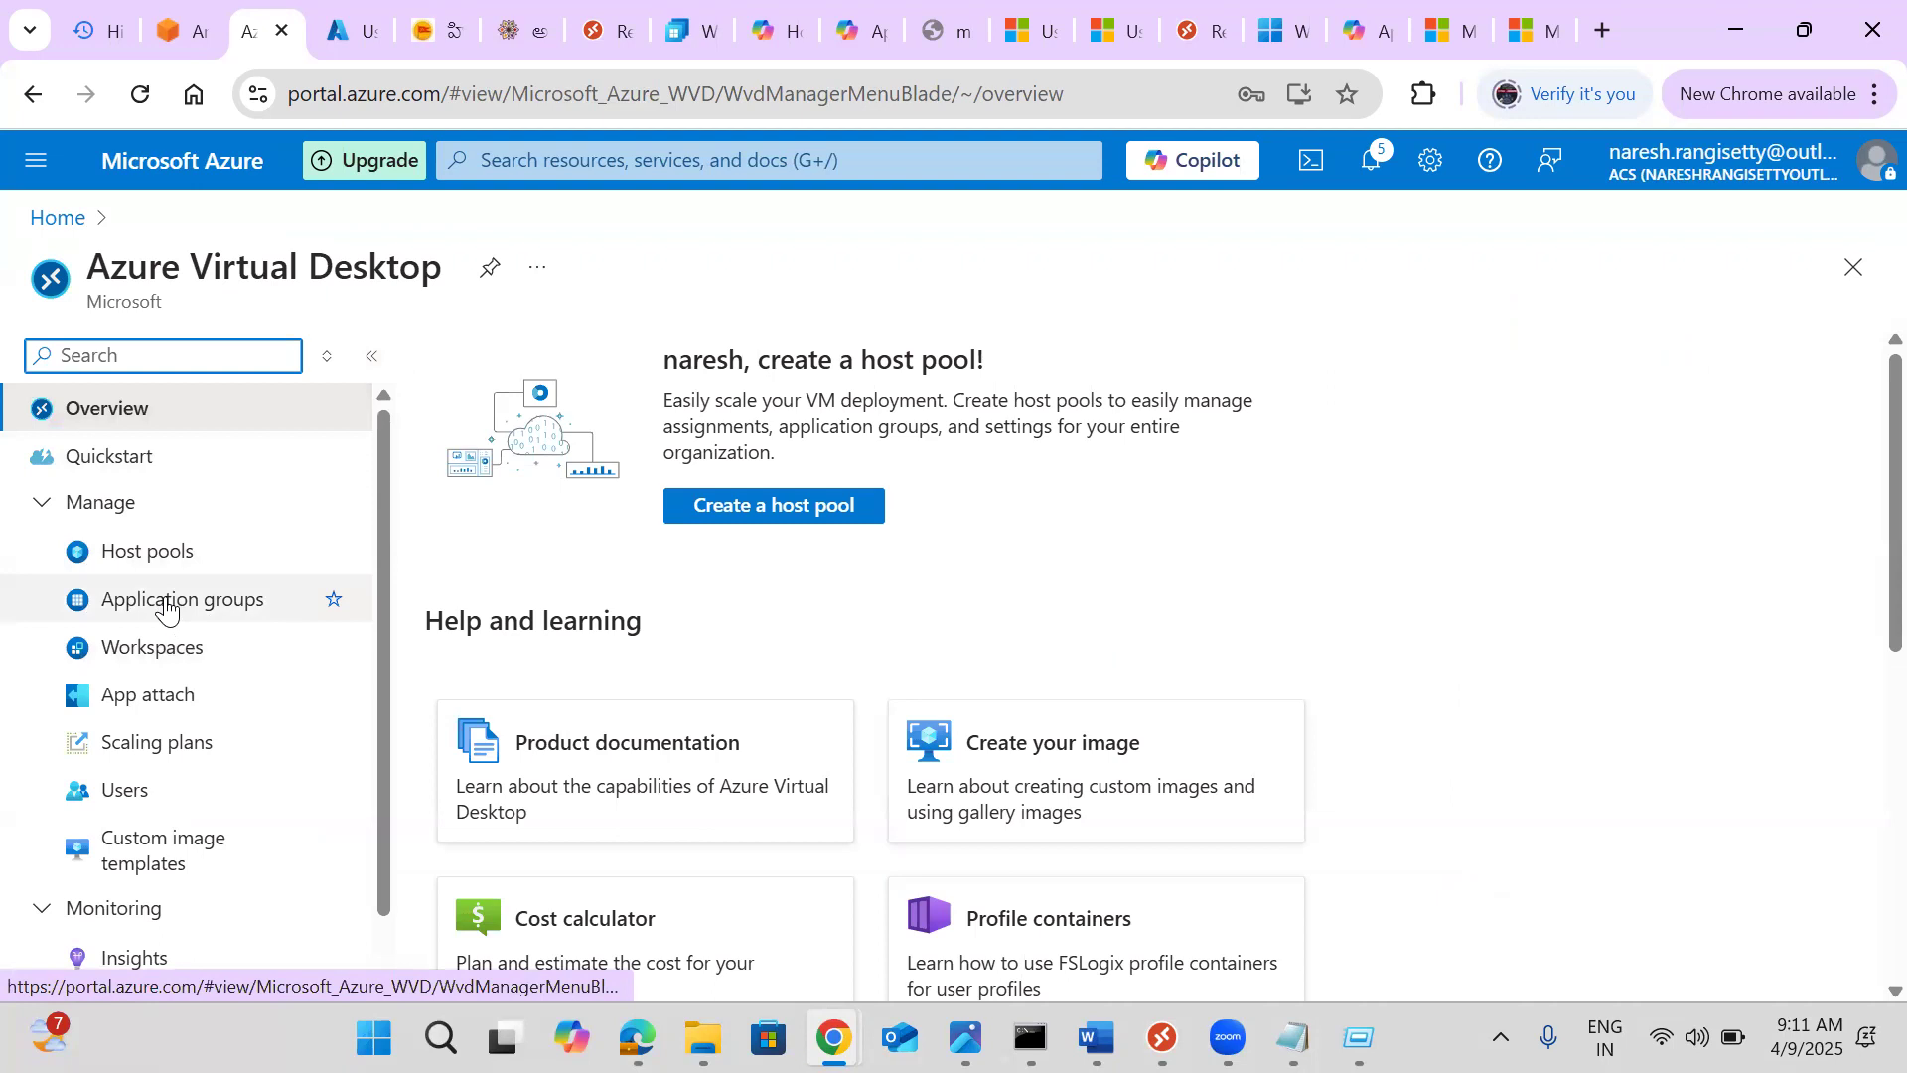
{"action": "left_click", "coordinate": [164, 602]}
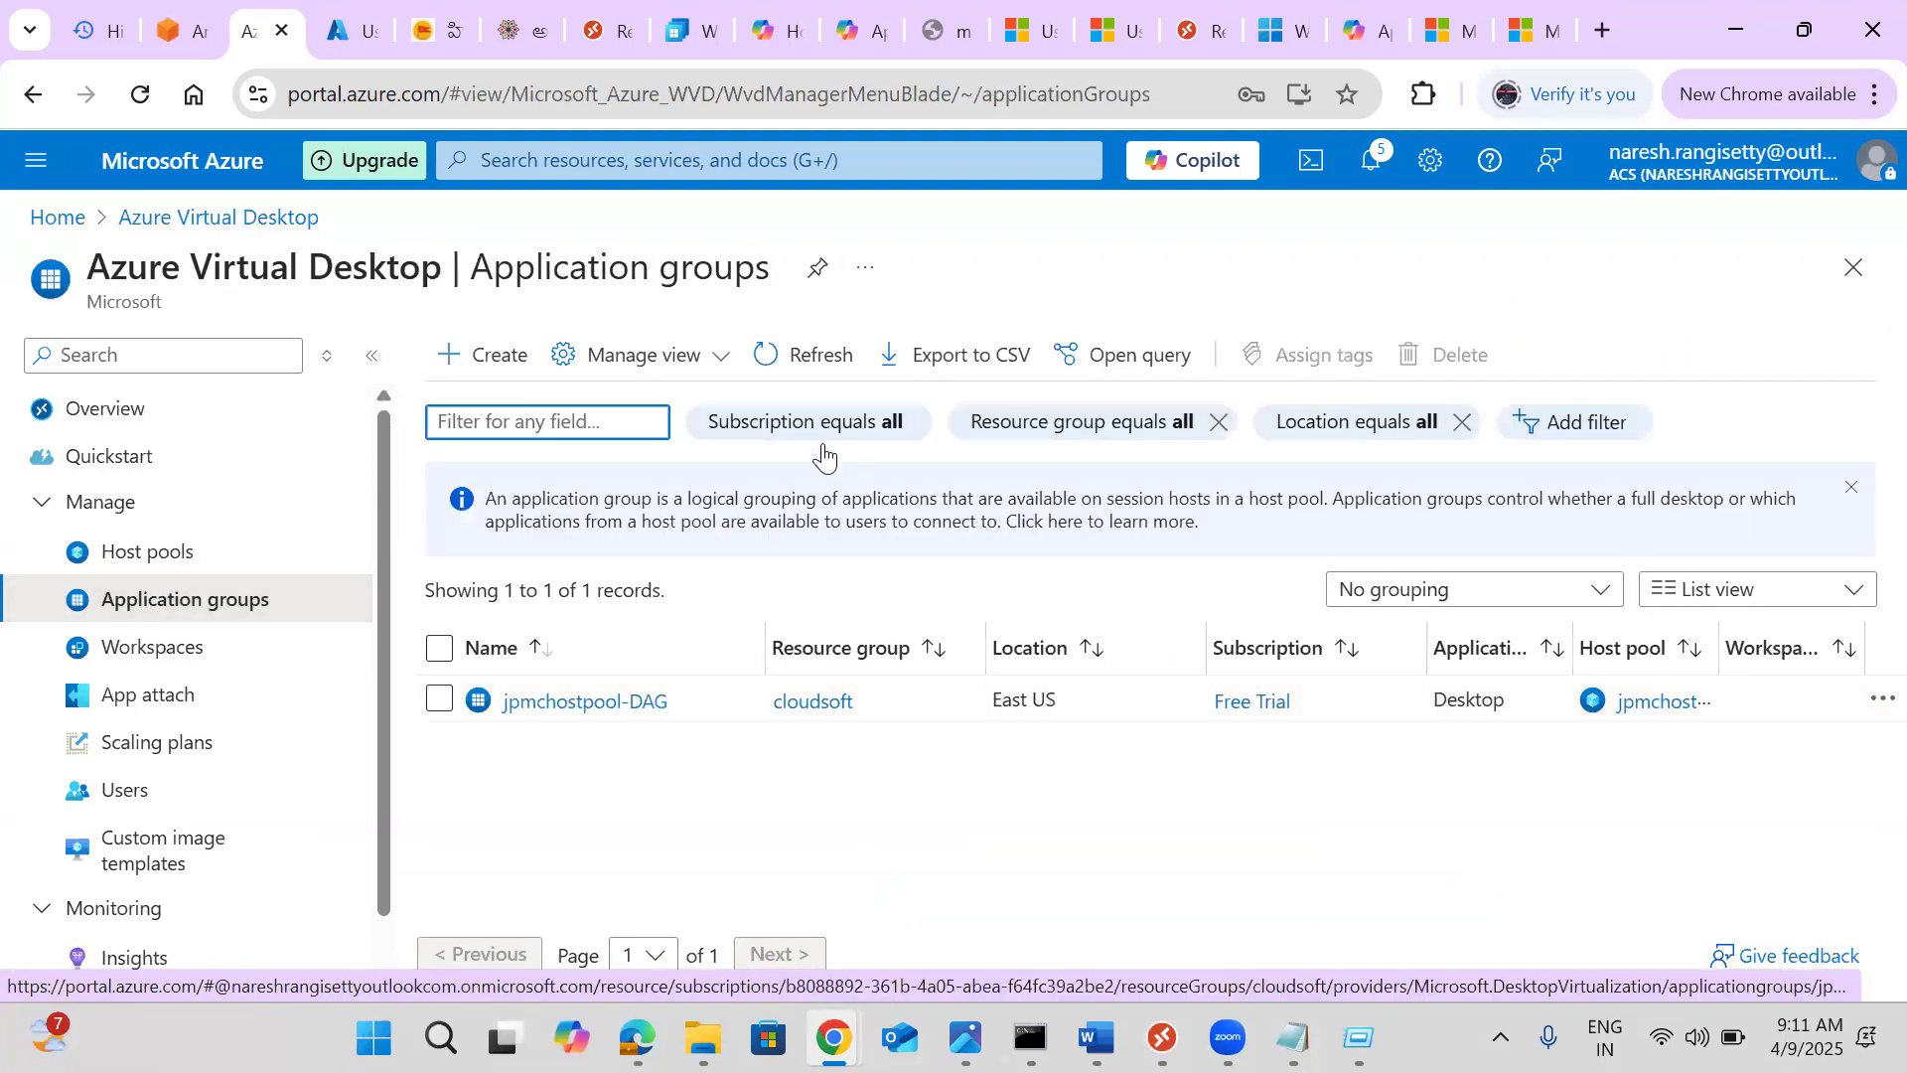
{"action": "left_click", "coordinate": [810, 370]}
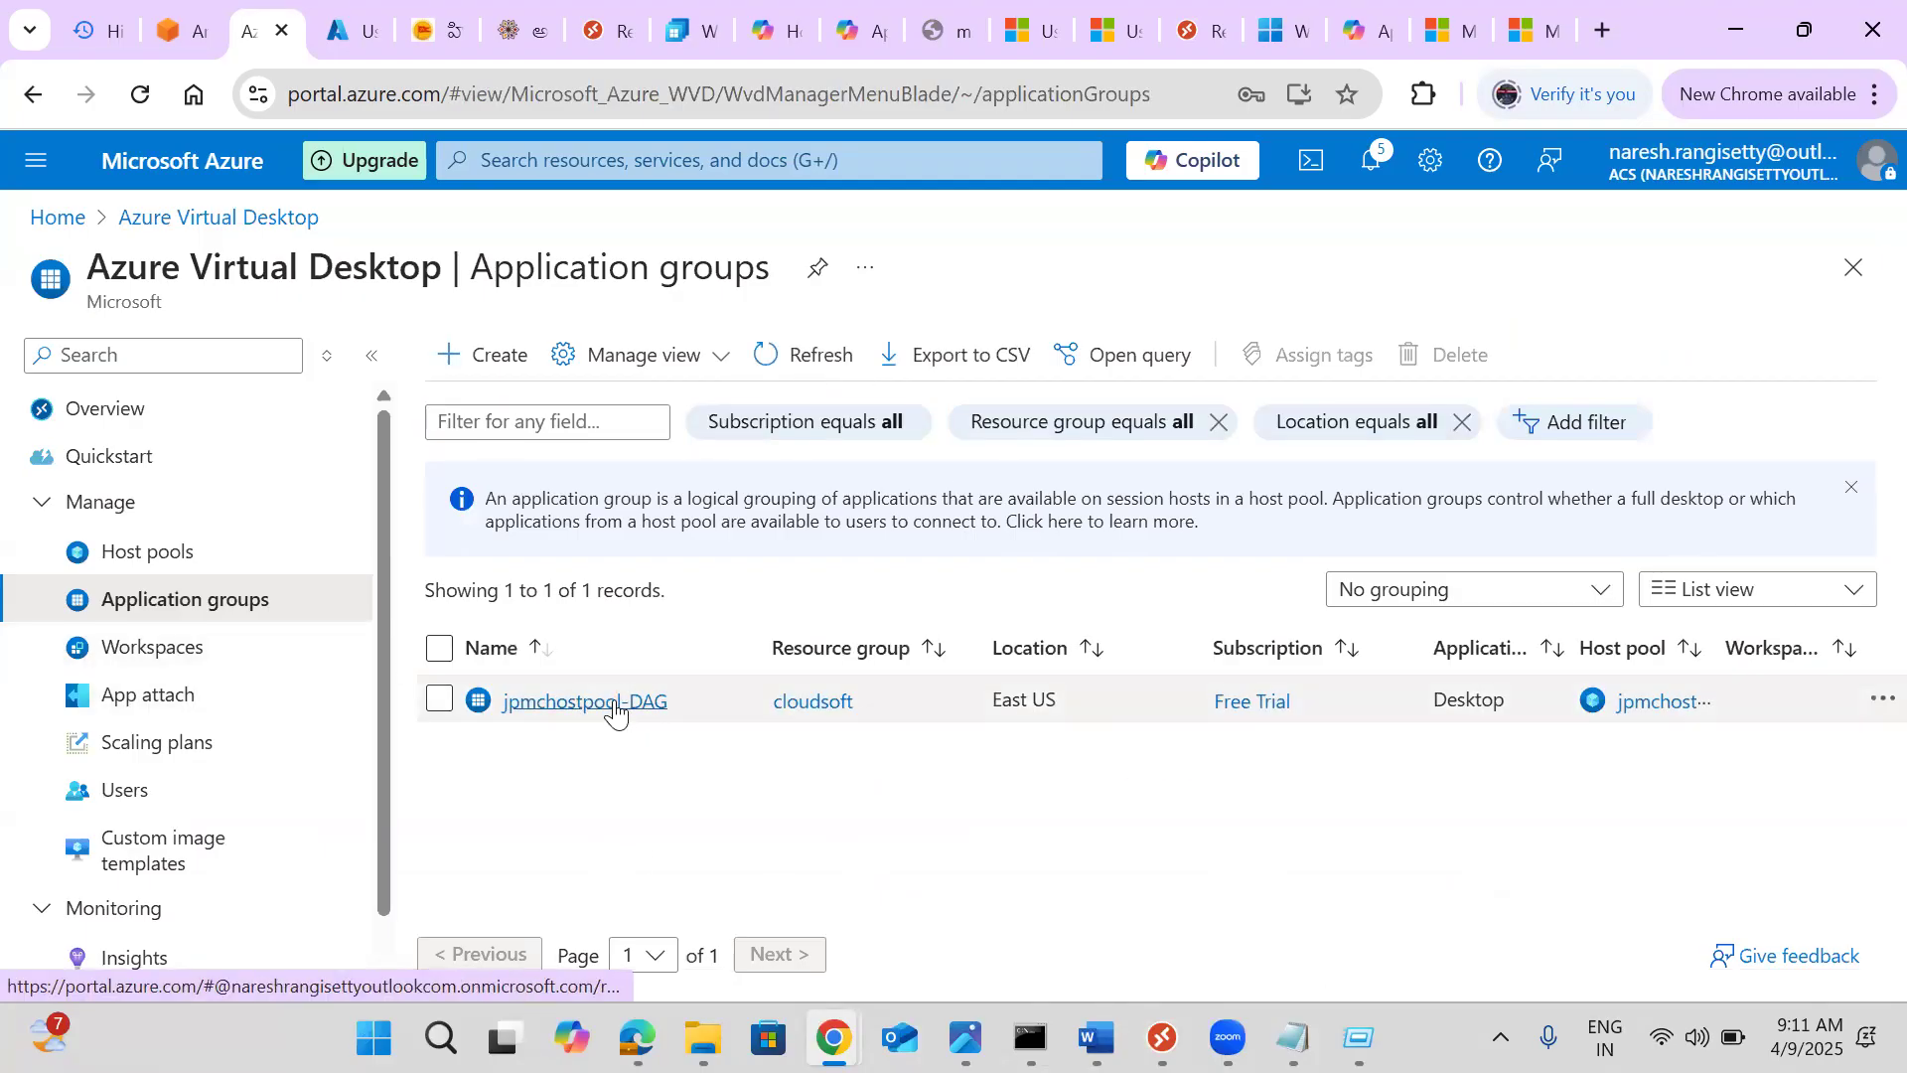
{"action": "left_click", "coordinate": [616, 707]}
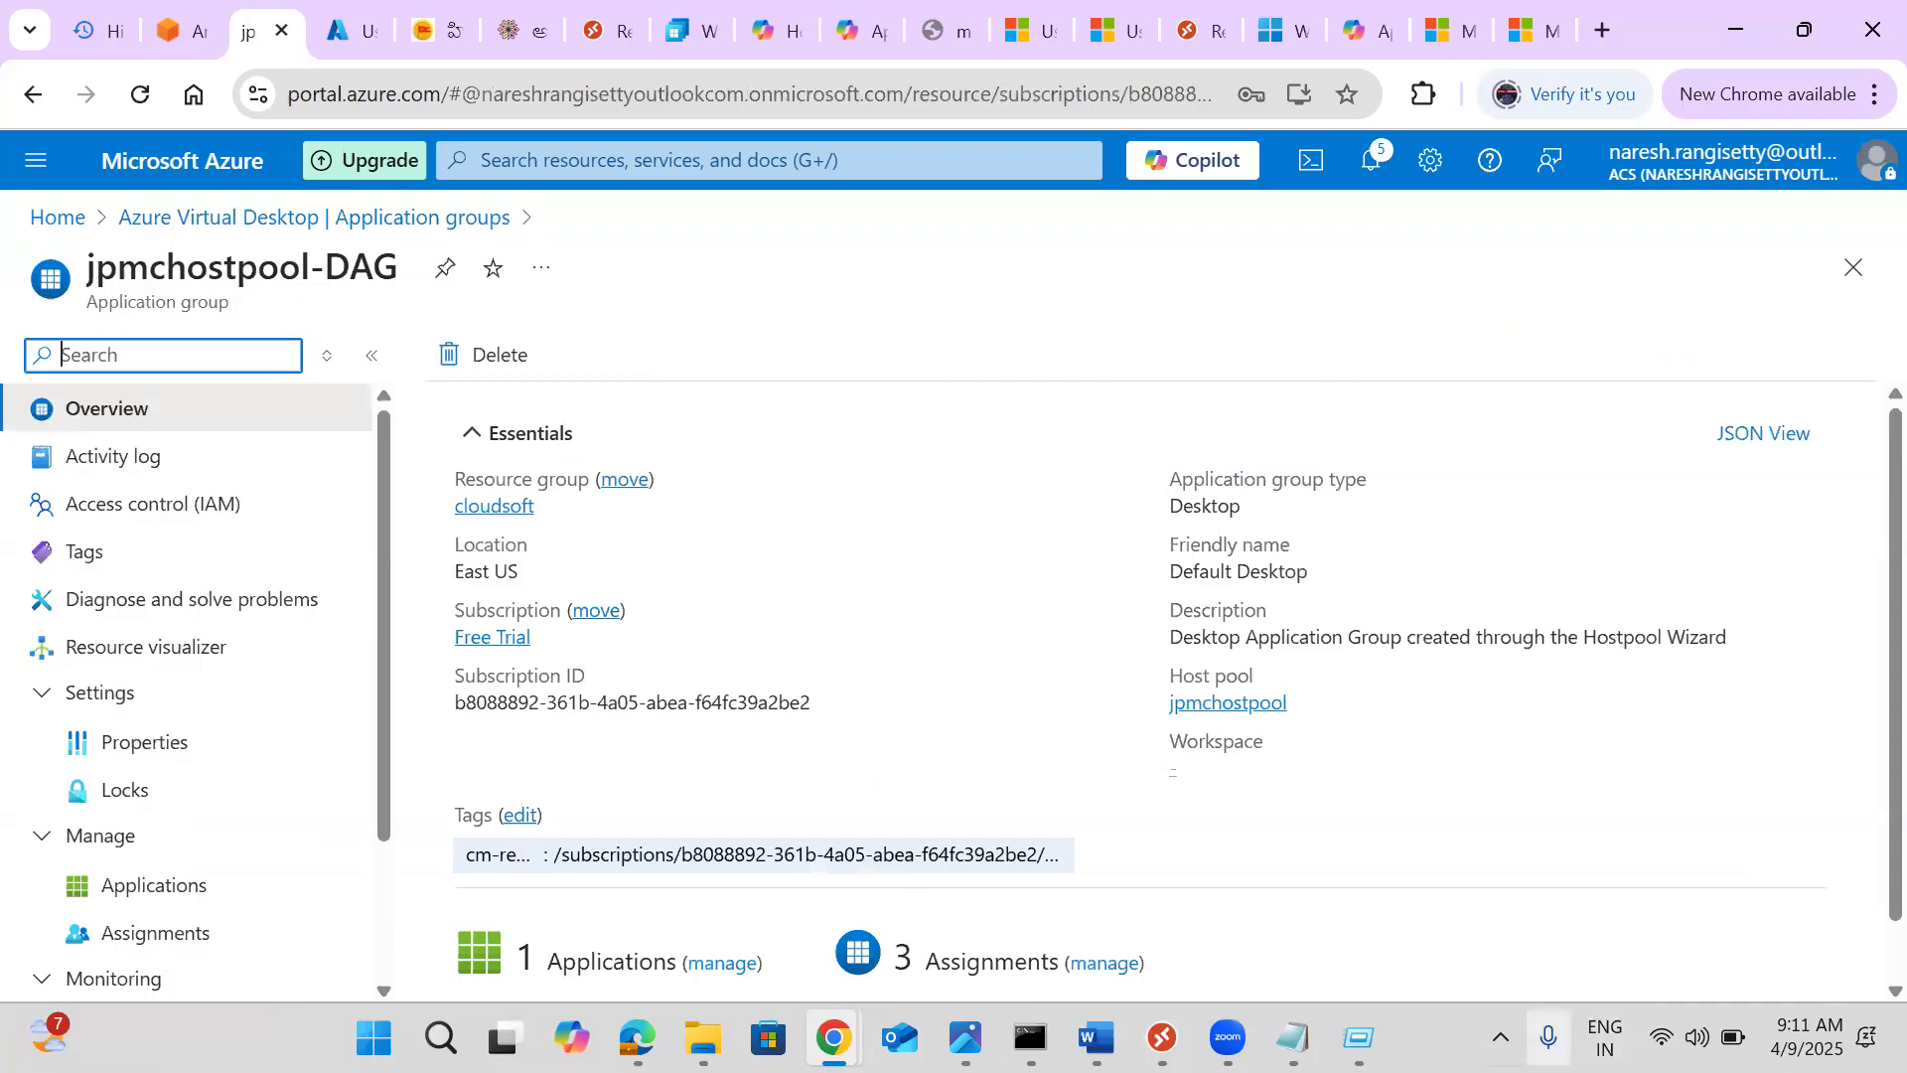
{"action": "left_click", "coordinate": [1163, 1037]}
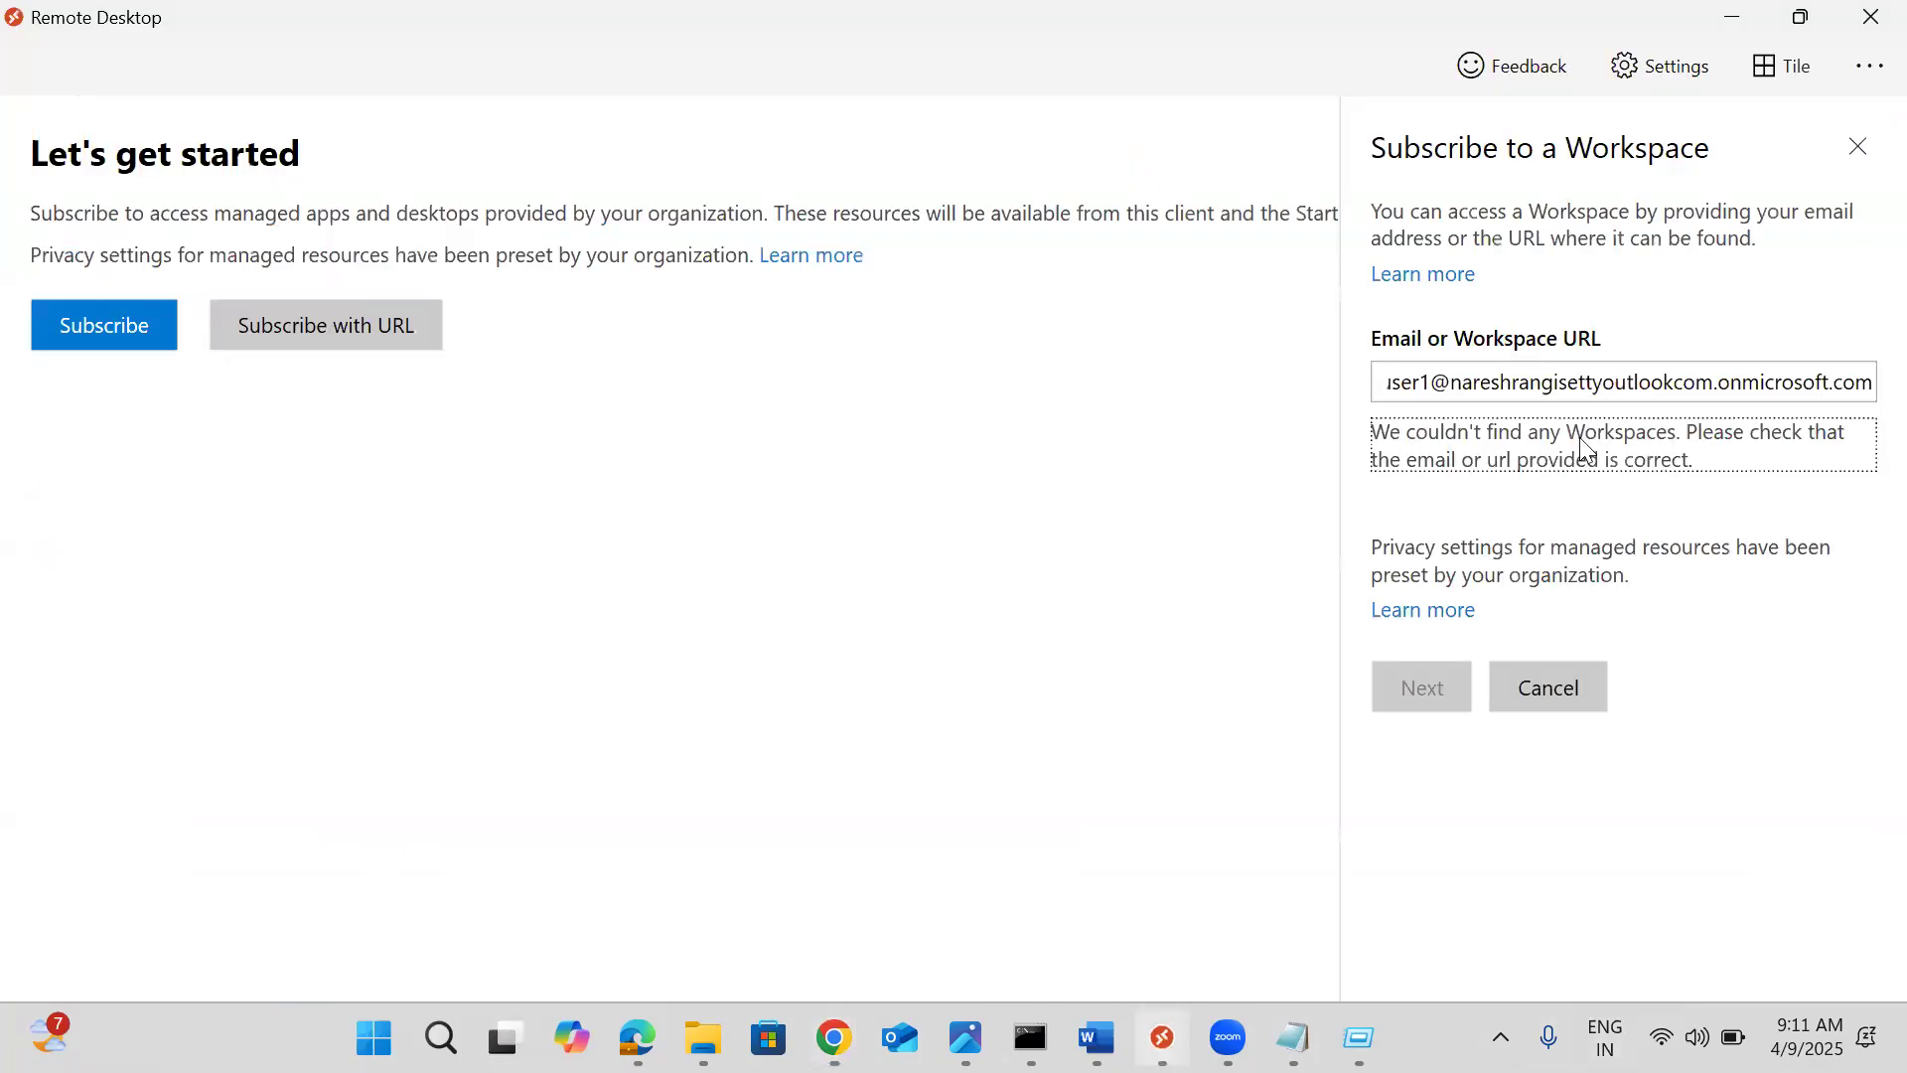
Change the workspace lookup email to another user's address, then close the Subscribe to a Workspace panel
{"action": "left_click", "coordinate": [1503, 382]}
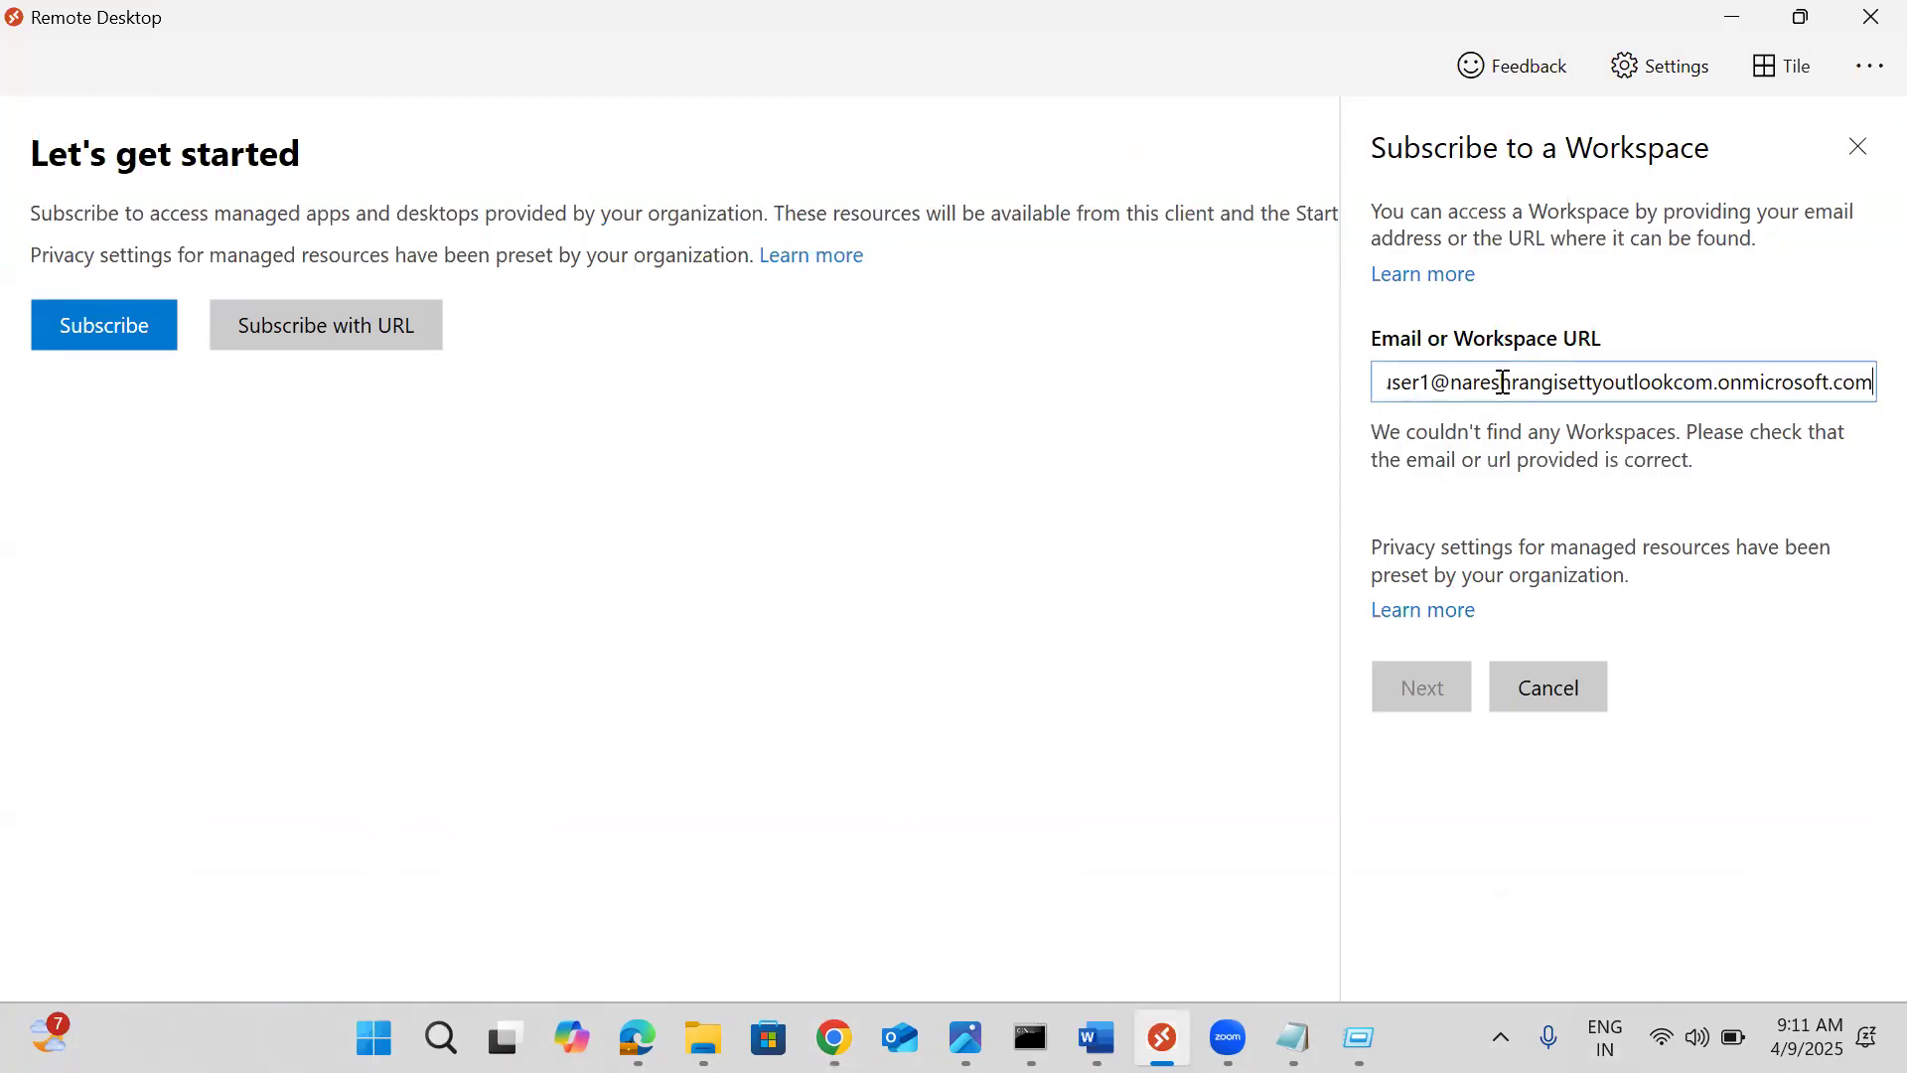
{"action": "key", "text": "ctrl+a"}
{"action": "key", "text": "ctrl+c"}
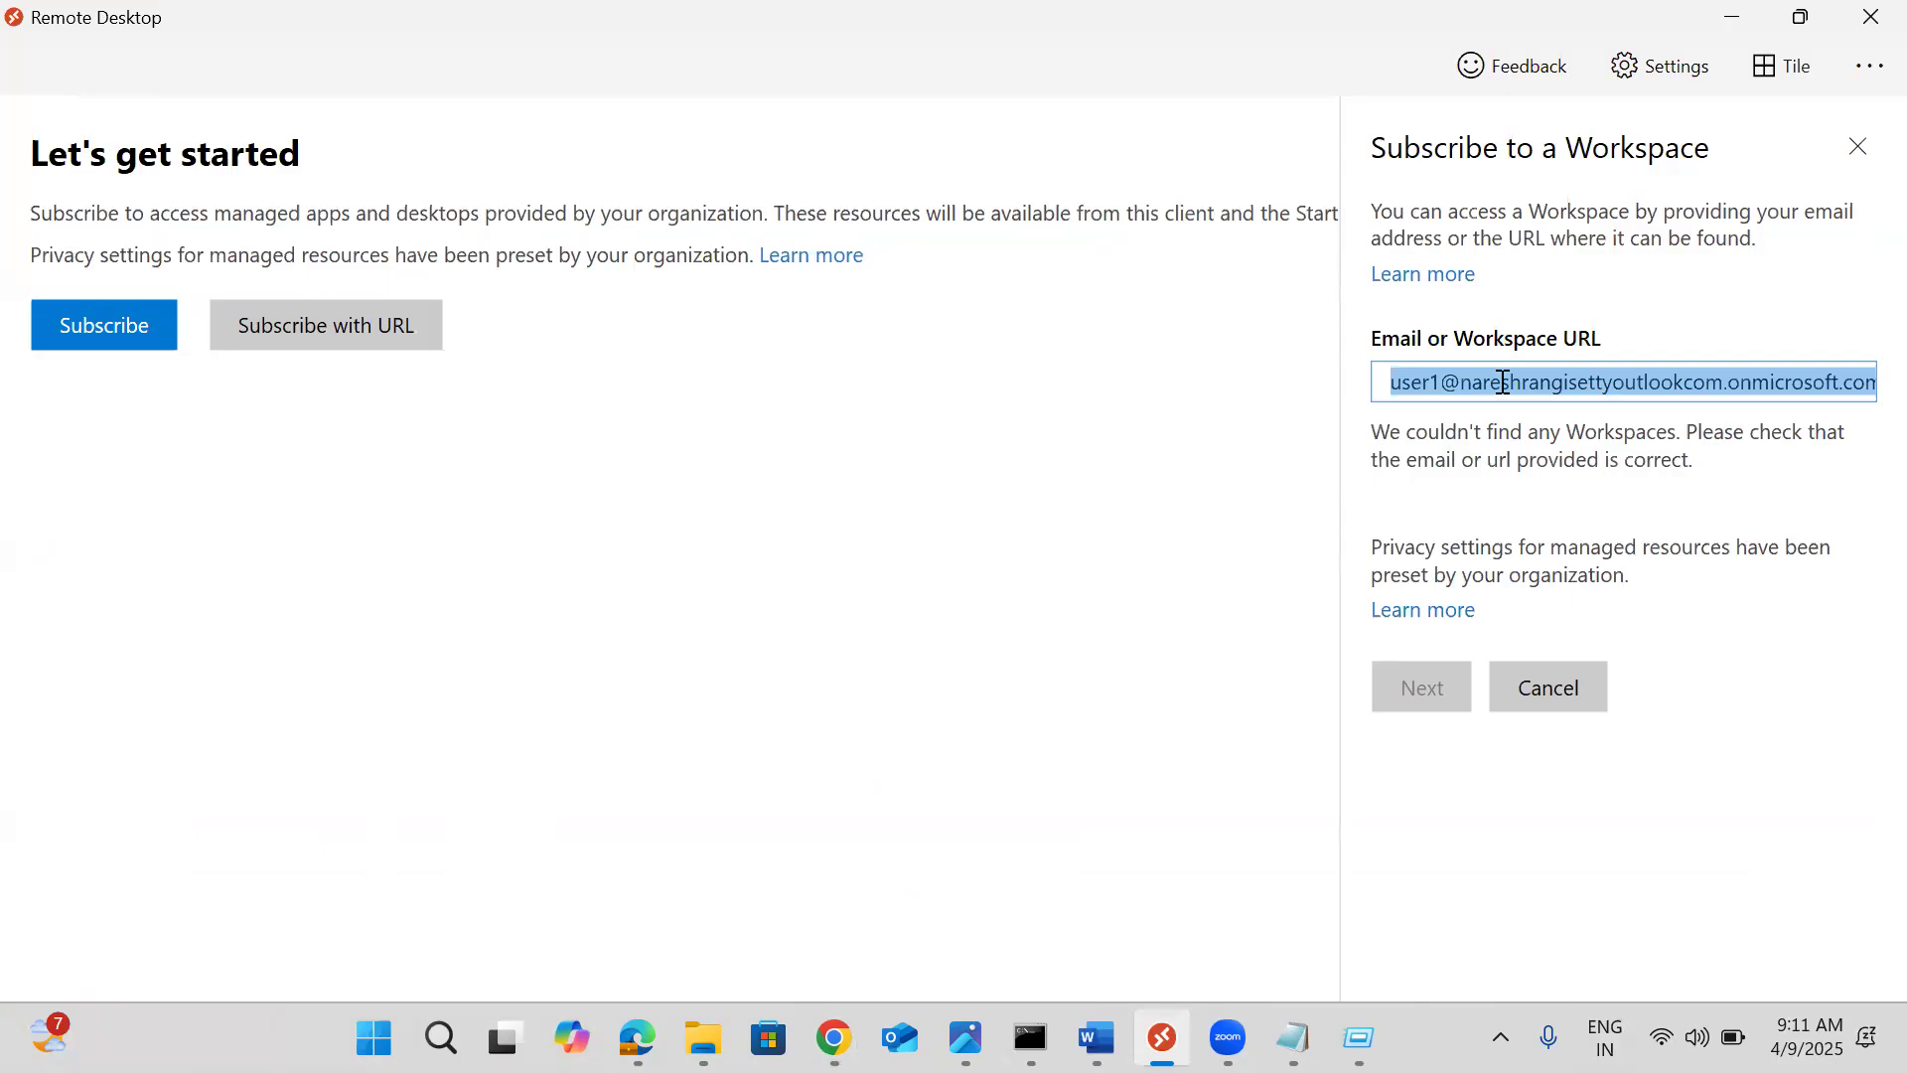
{"action": "key", "text": "BackSpace"}
{"action": "key", "text": "ctrl+v"}
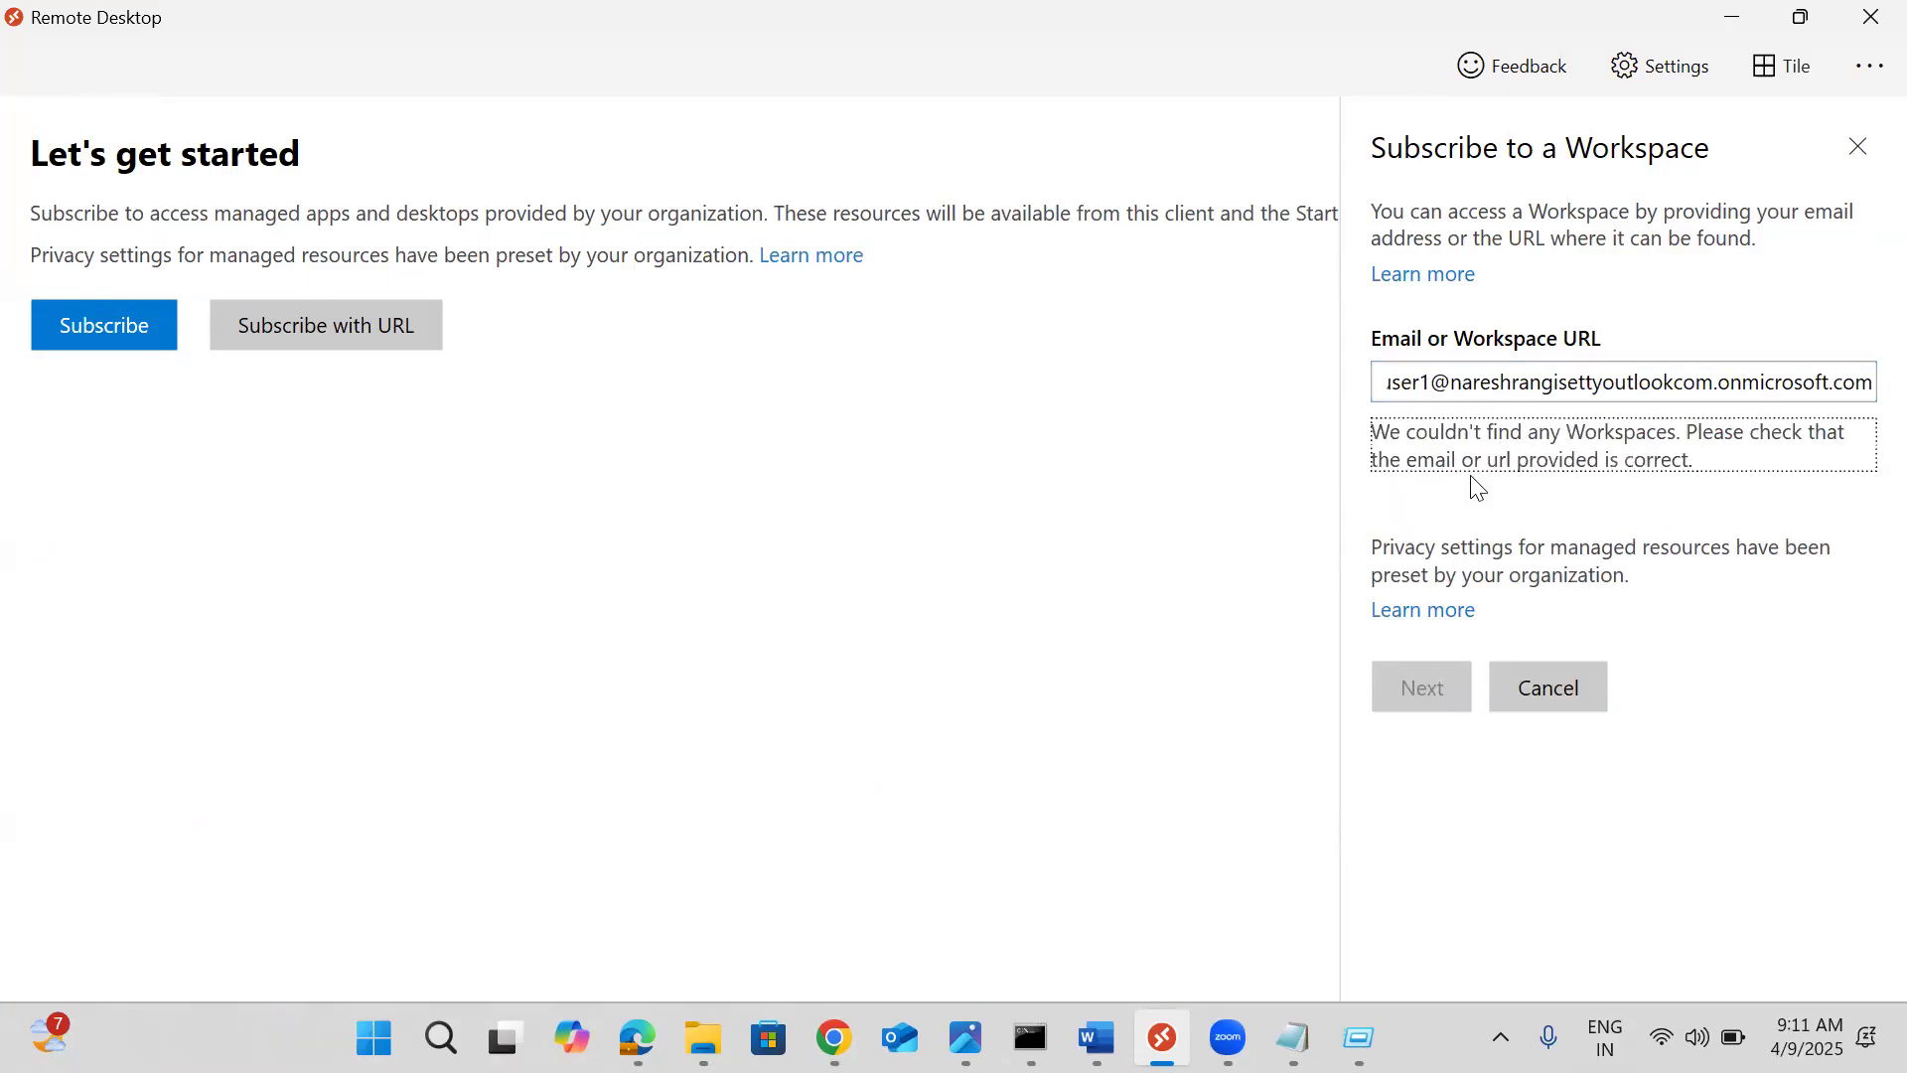
{"action": "left_click", "coordinate": [1431, 382]}
{"action": "key", "text": "BackSpace"}
{"action": "key", "text": "BackSpace"}
{"action": "key", "text": "BackSpace"}
{"action": "key", "text": "BackSpace"}
{"action": "key", "text": "BackSpace"}
{"action": "type", "text": "sreekanth"}
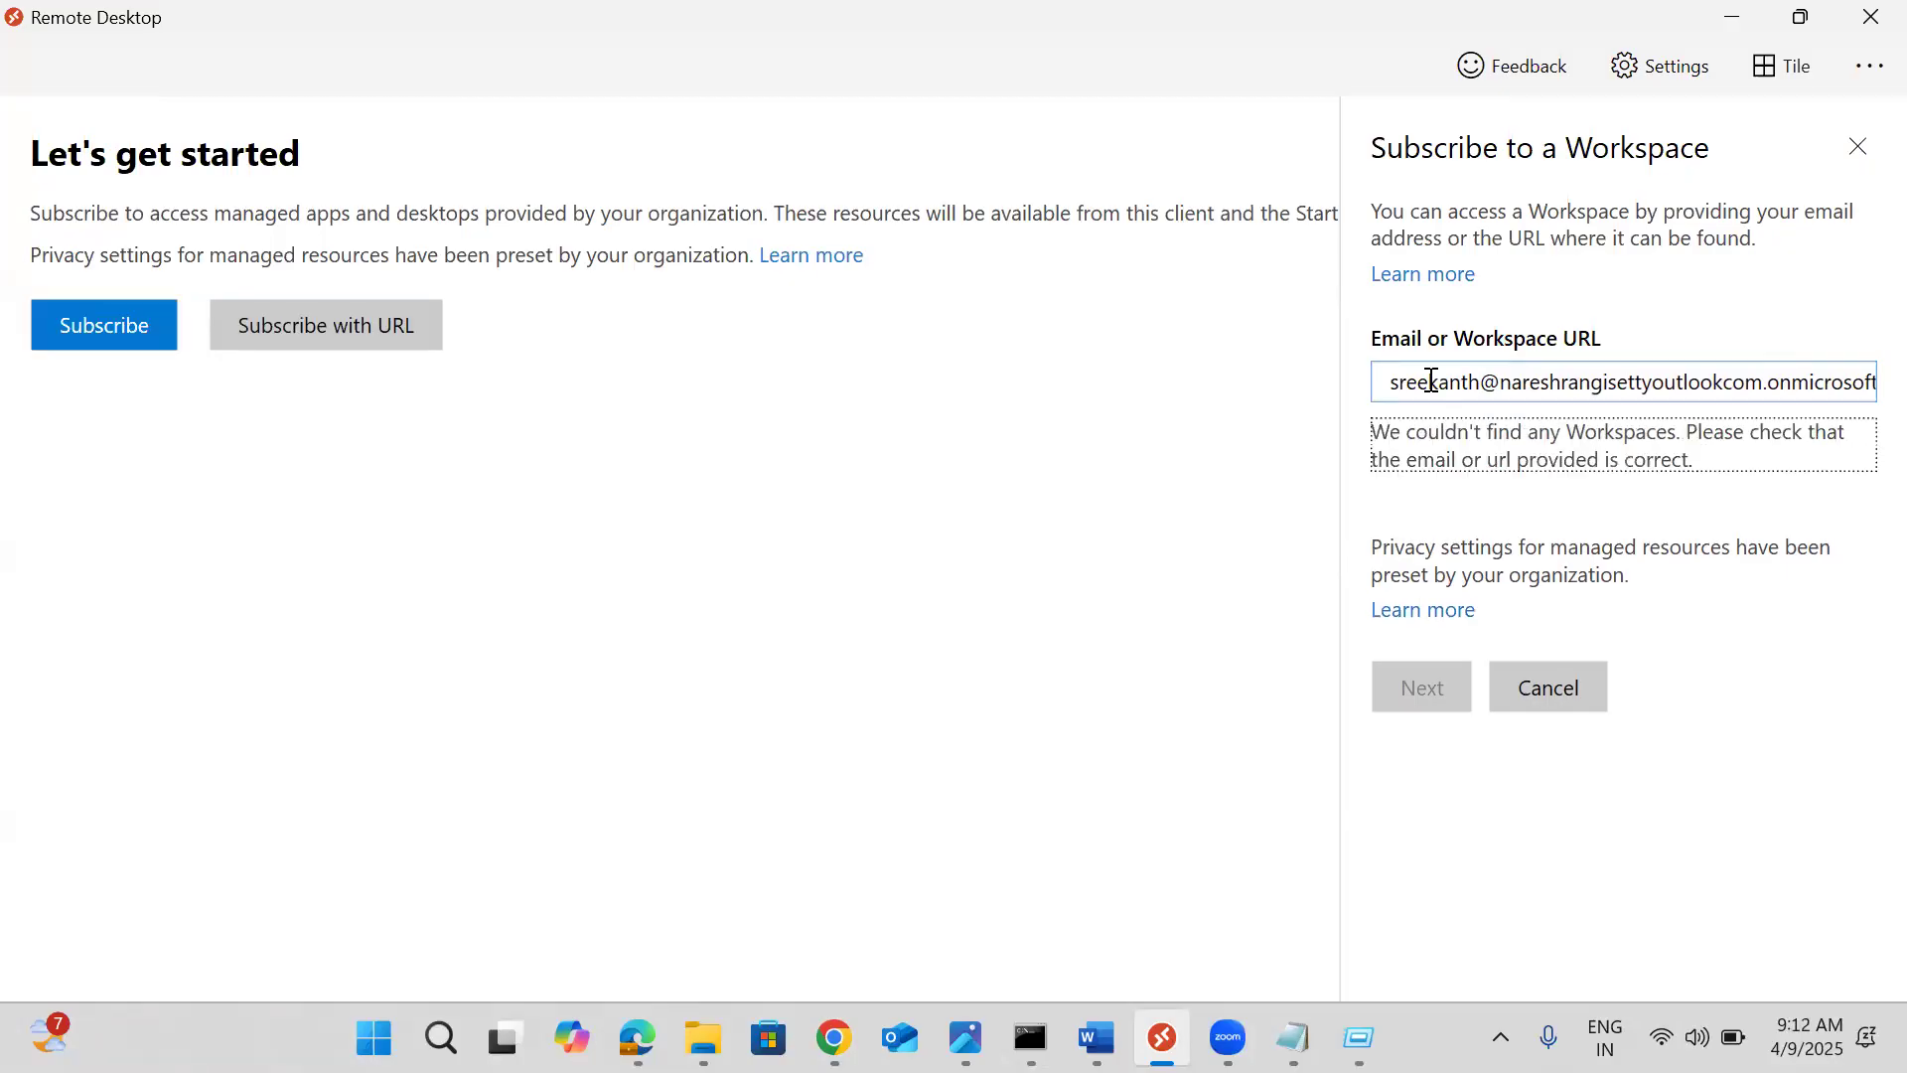
{"action": "left_click", "coordinate": [68, 320]}
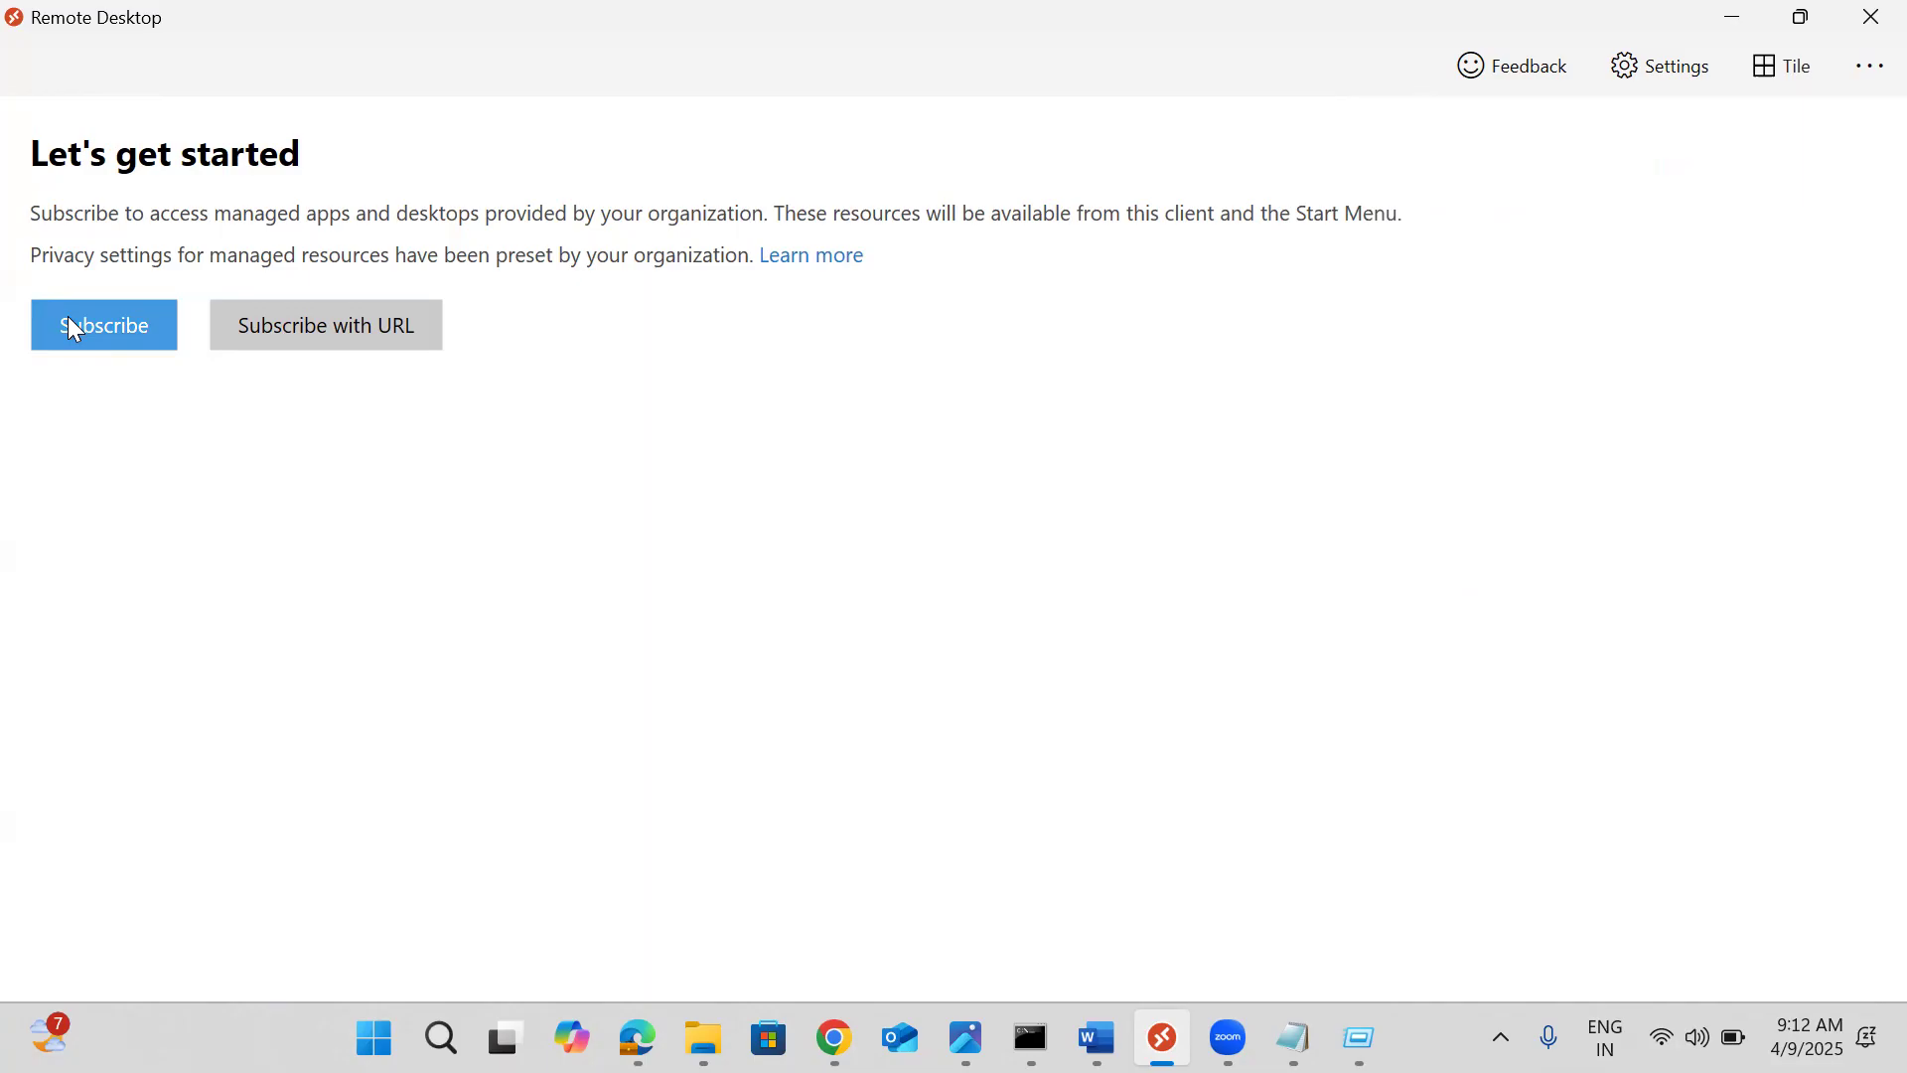
Subscribe using another account, signing in with the workspace user's email and password, then start security setup
{"action": "left_click", "coordinate": [94, 312]}
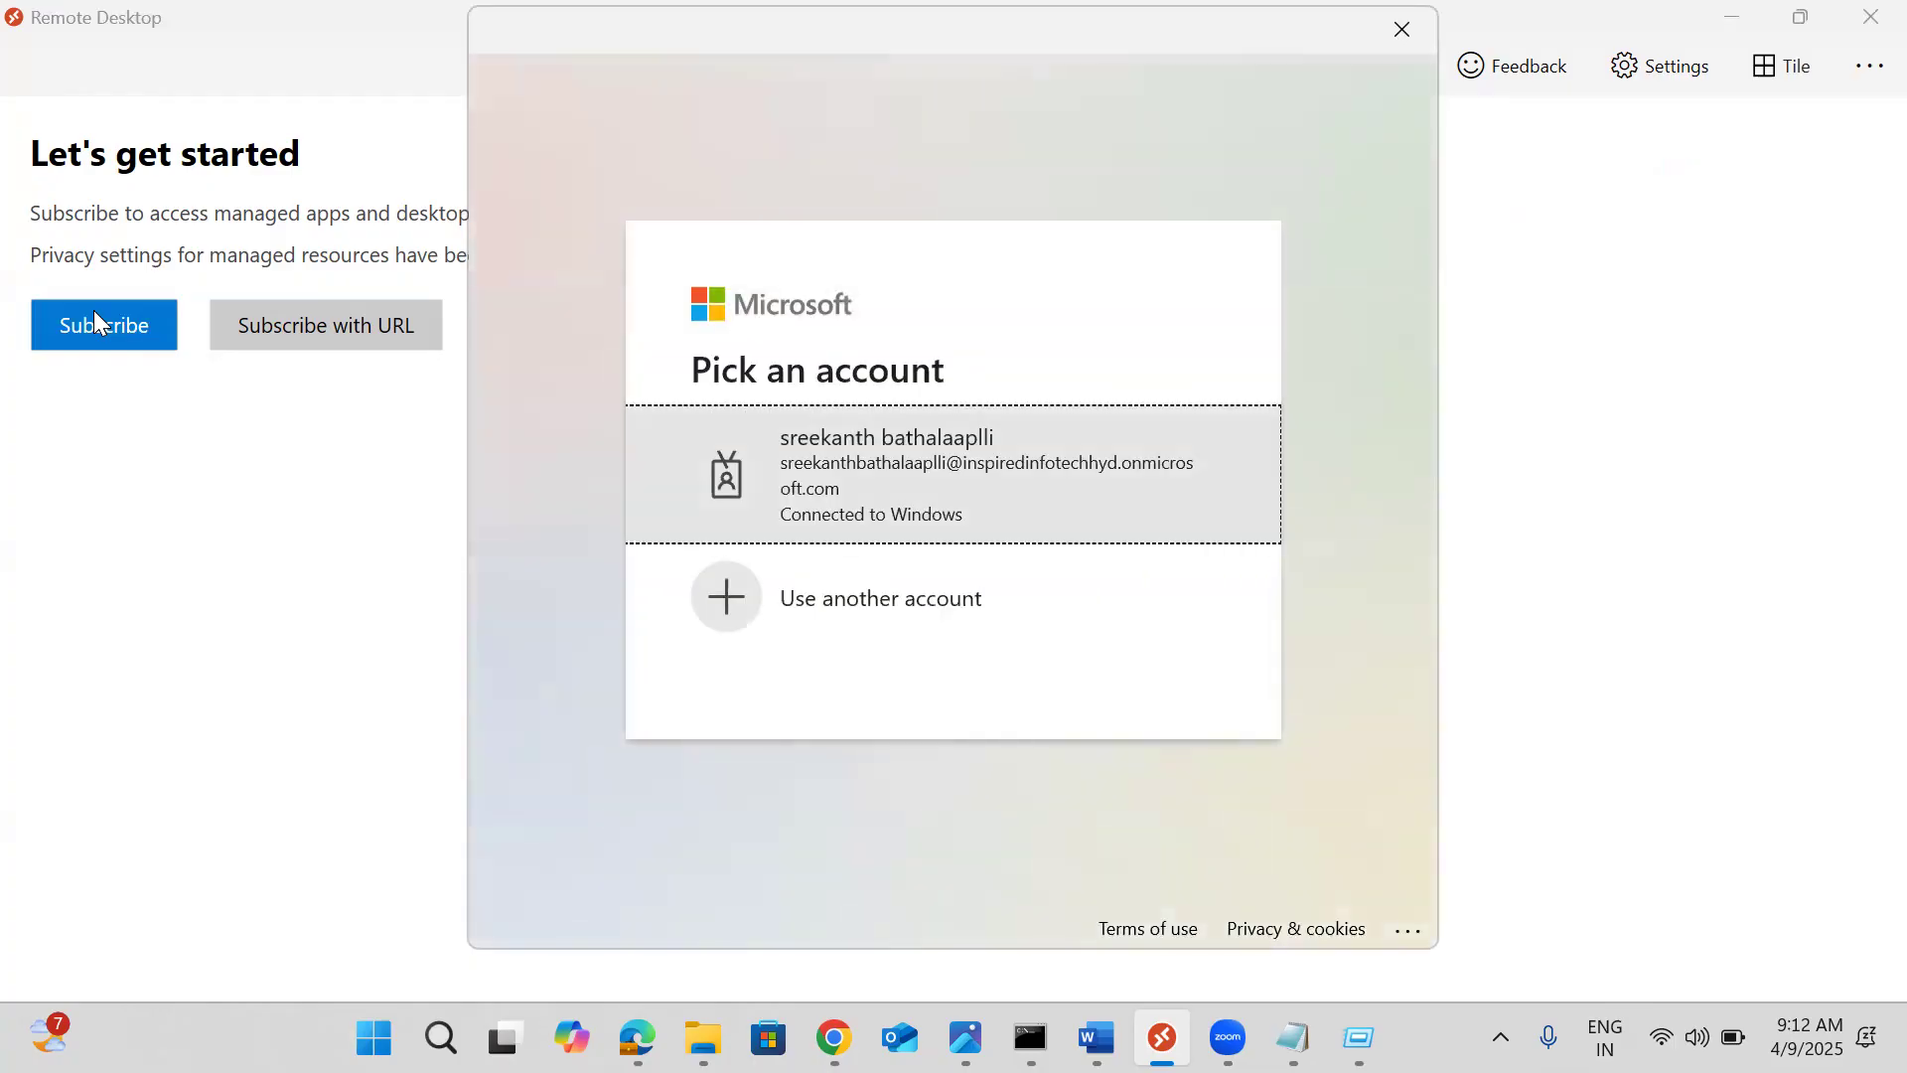
{"action": "left_click", "coordinate": [821, 617]}
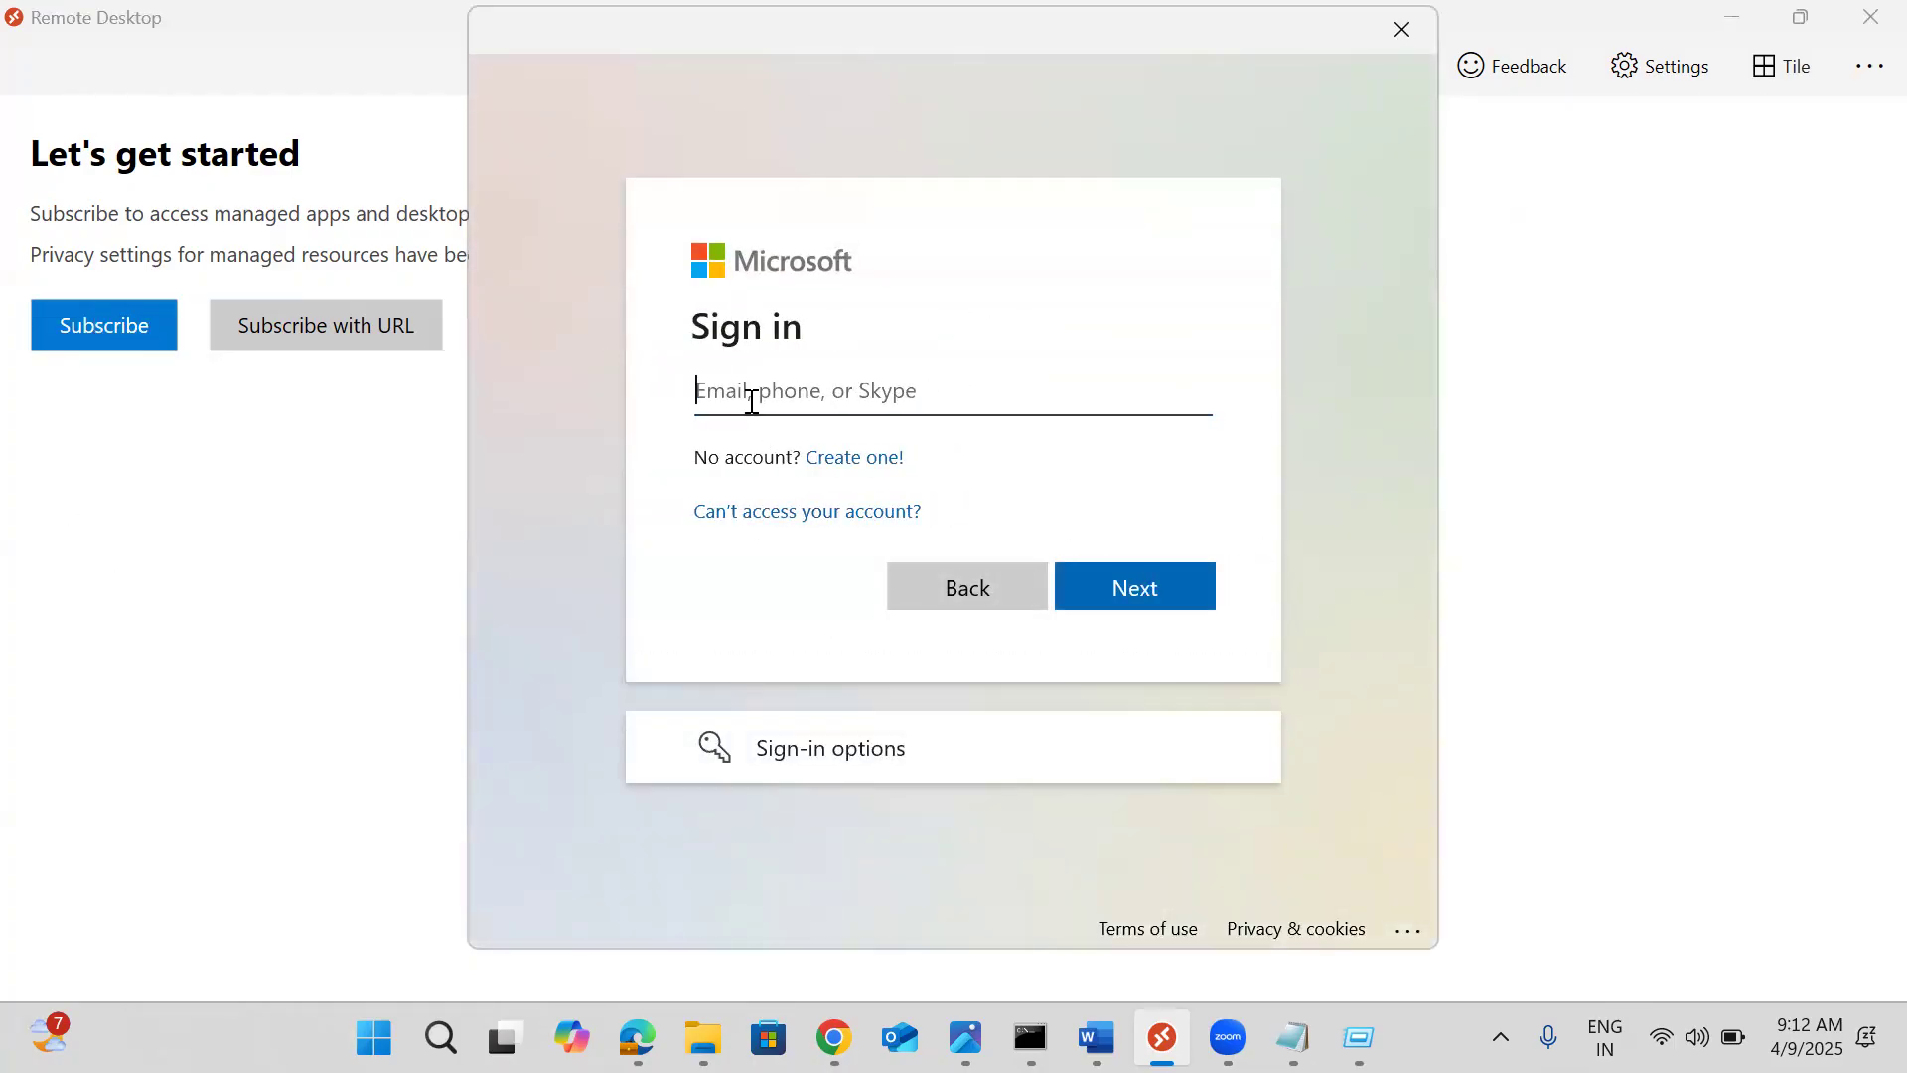
{"action": "left_click", "coordinate": [750, 398]}
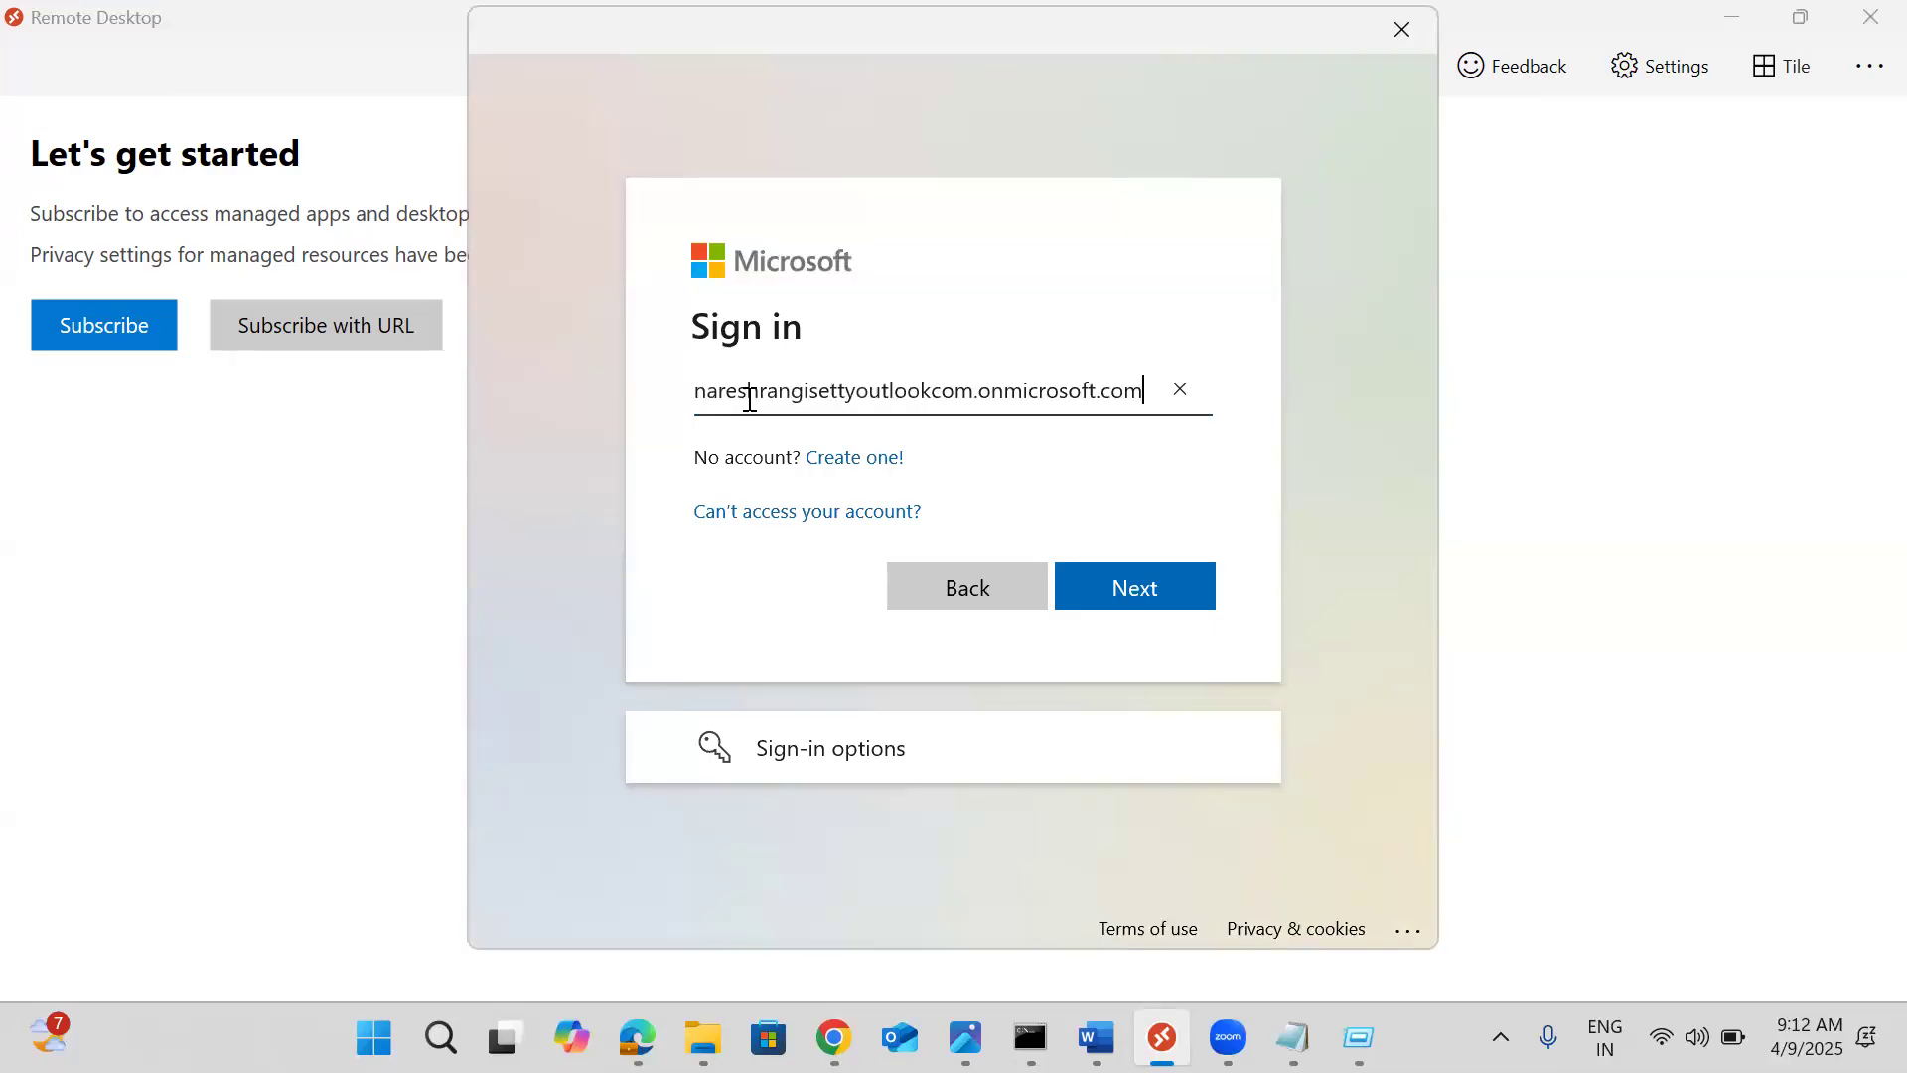
{"action": "type", "text": "user1@"}
{"action": "left_click", "coordinate": [1130, 590]}
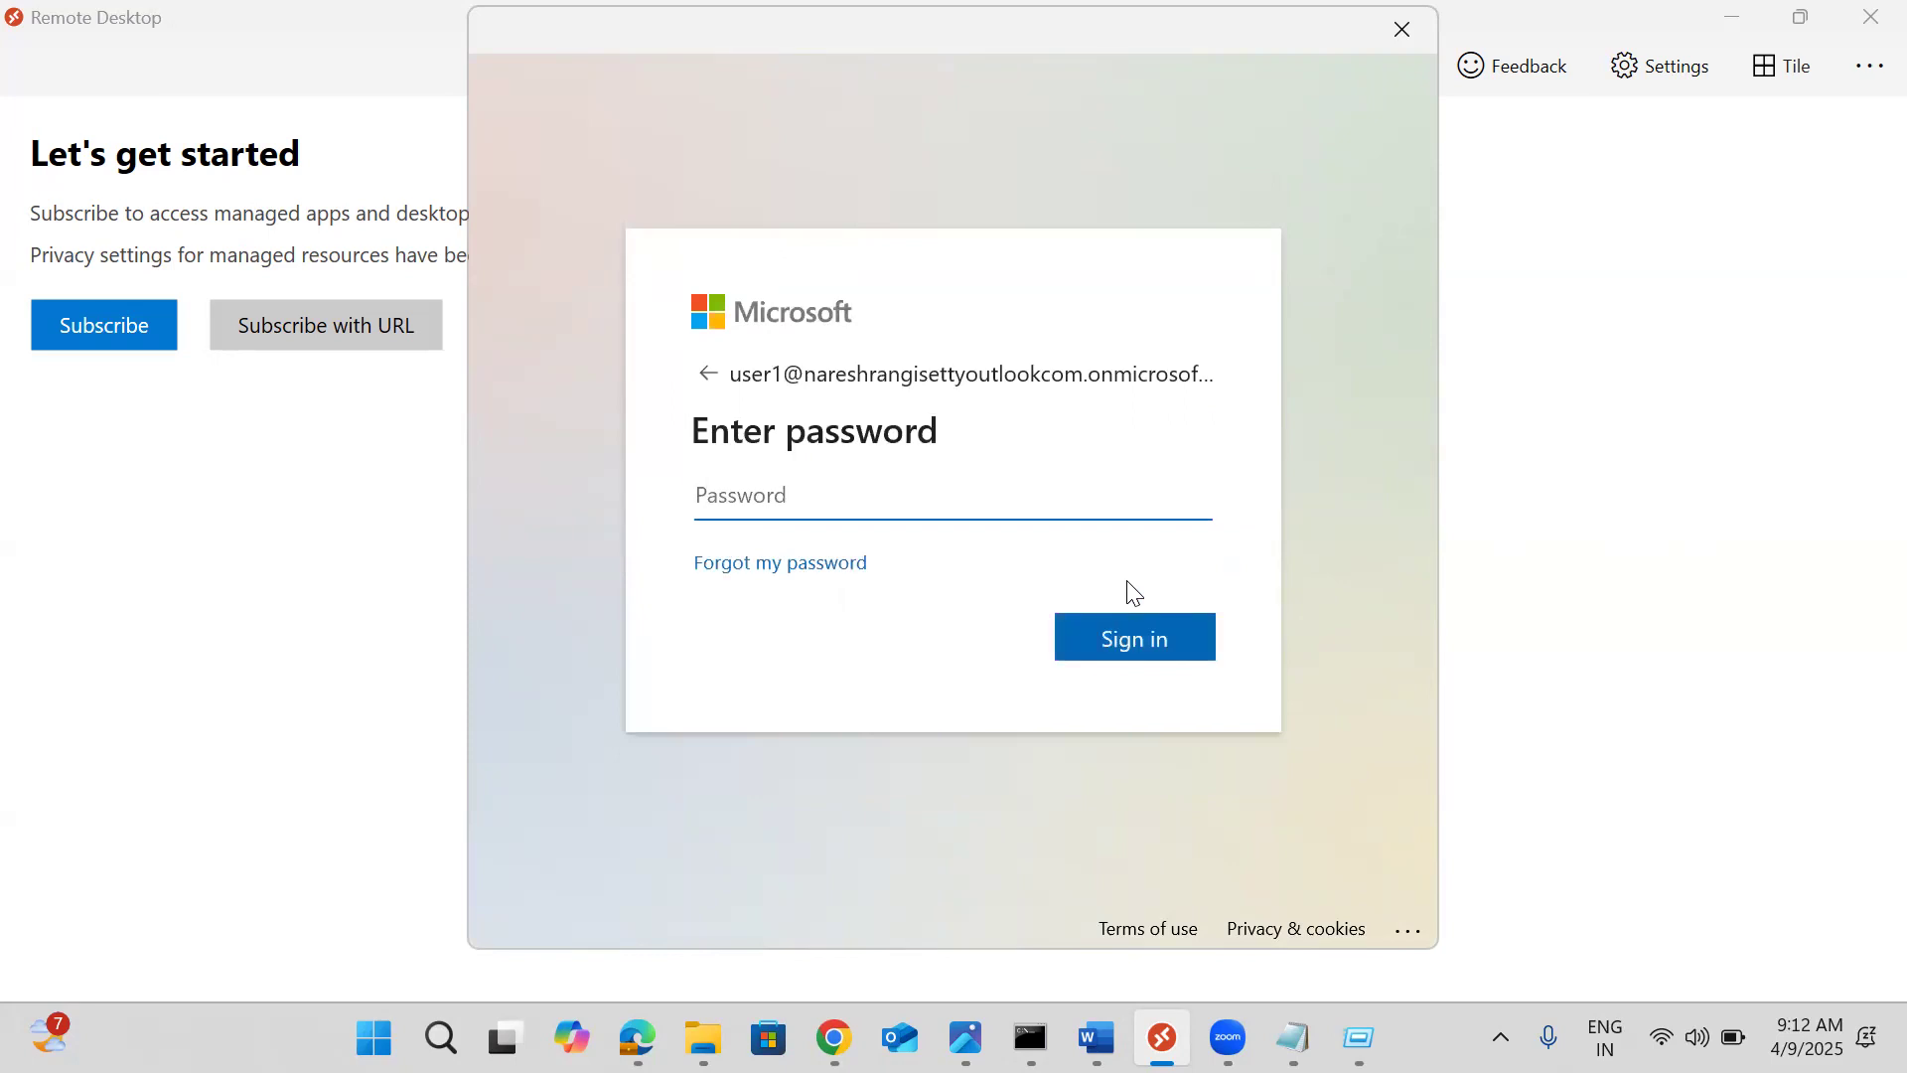
{"action": "type", "text": "************"}
{"action": "key", "text": "Return"}
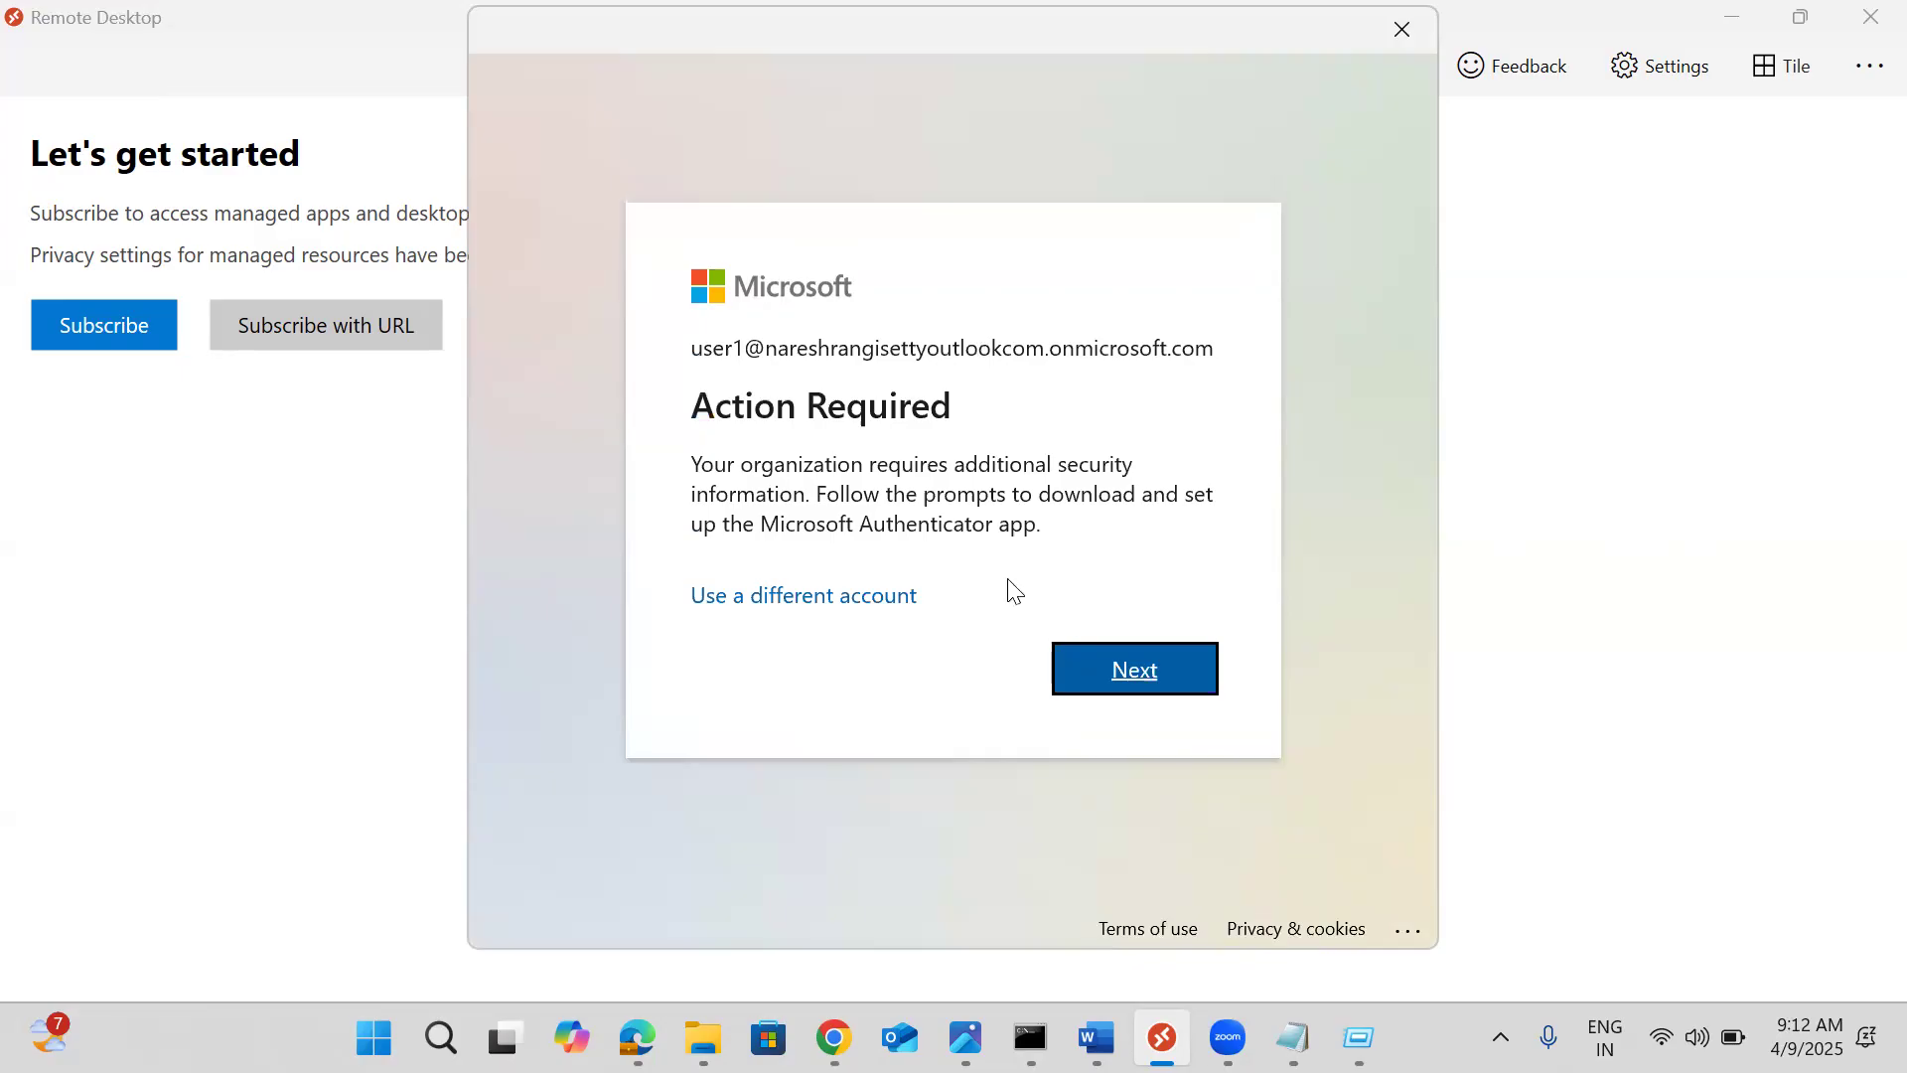
{"action": "left_click", "coordinate": [1108, 665]}
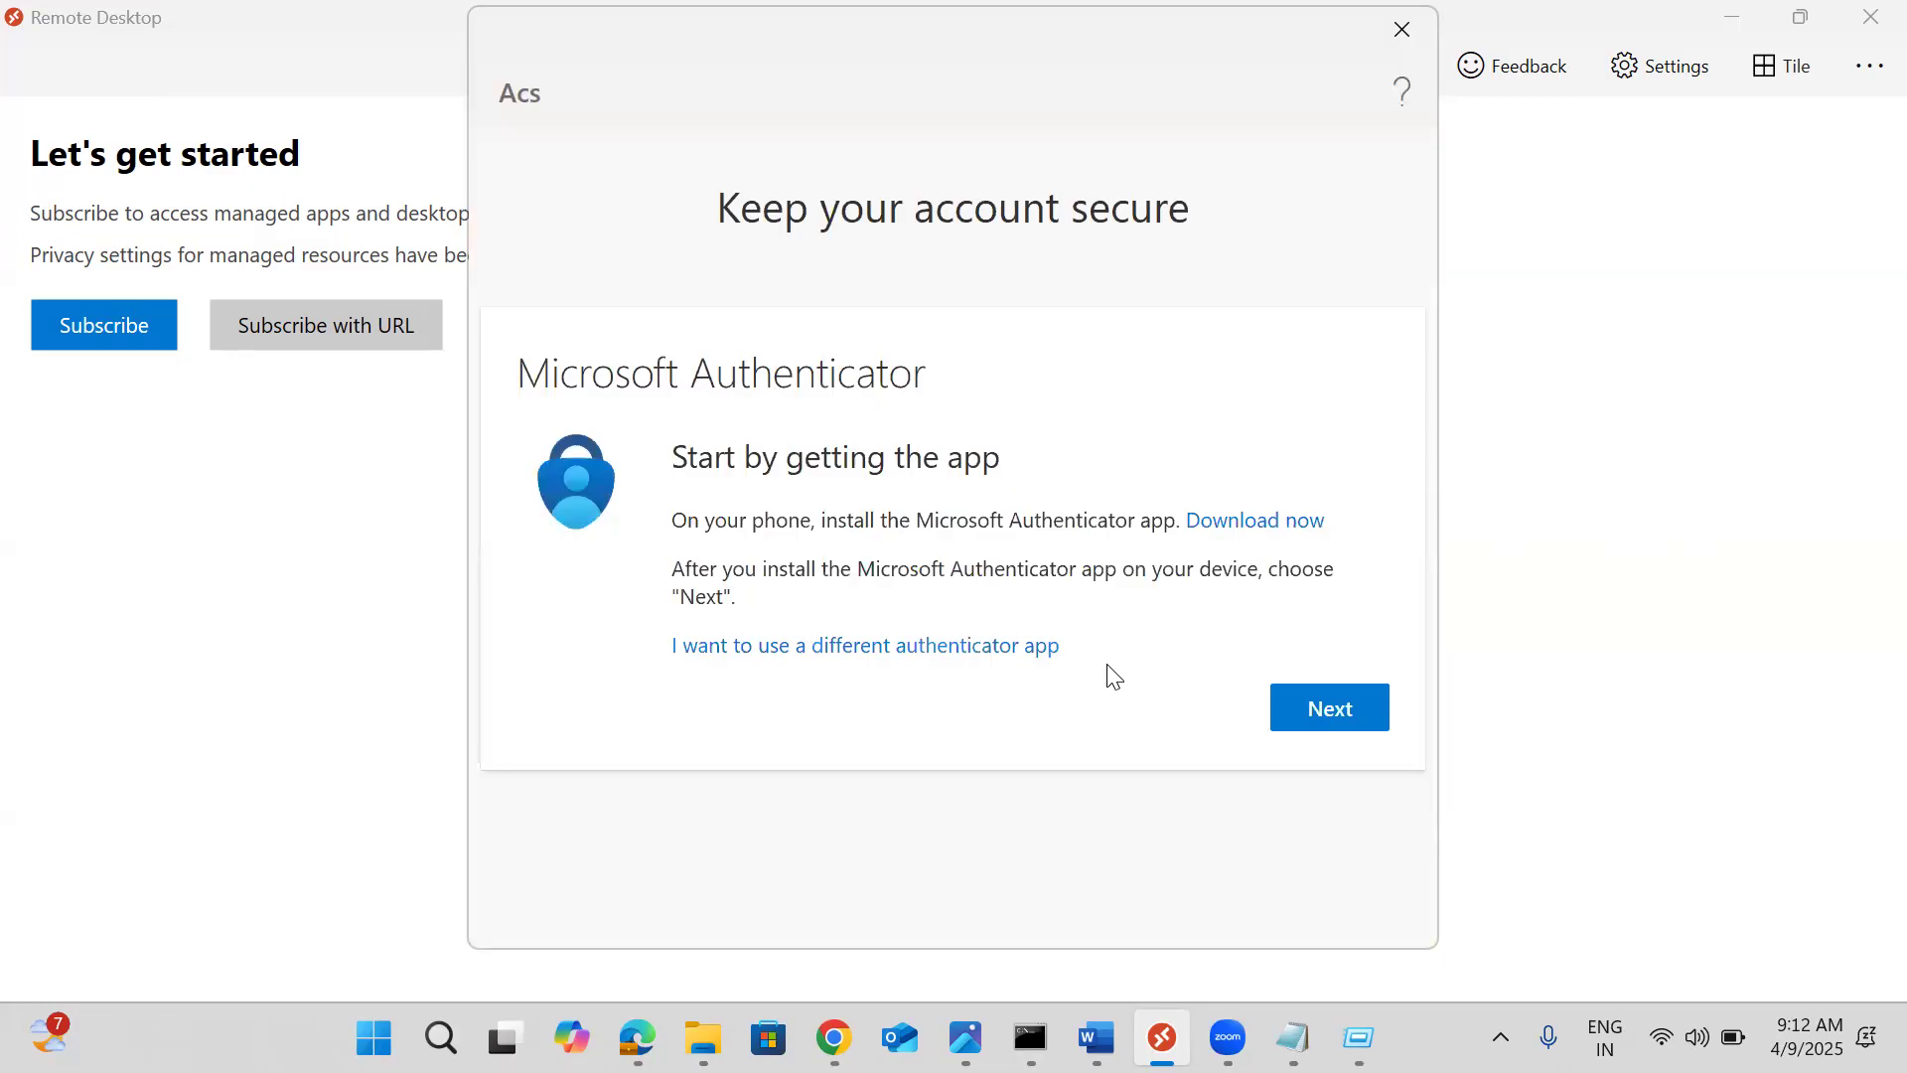
Advance the Microsoft Authenticator setup past the app install to the Scan the QR code step
{"action": "left_click", "coordinate": [1351, 720]}
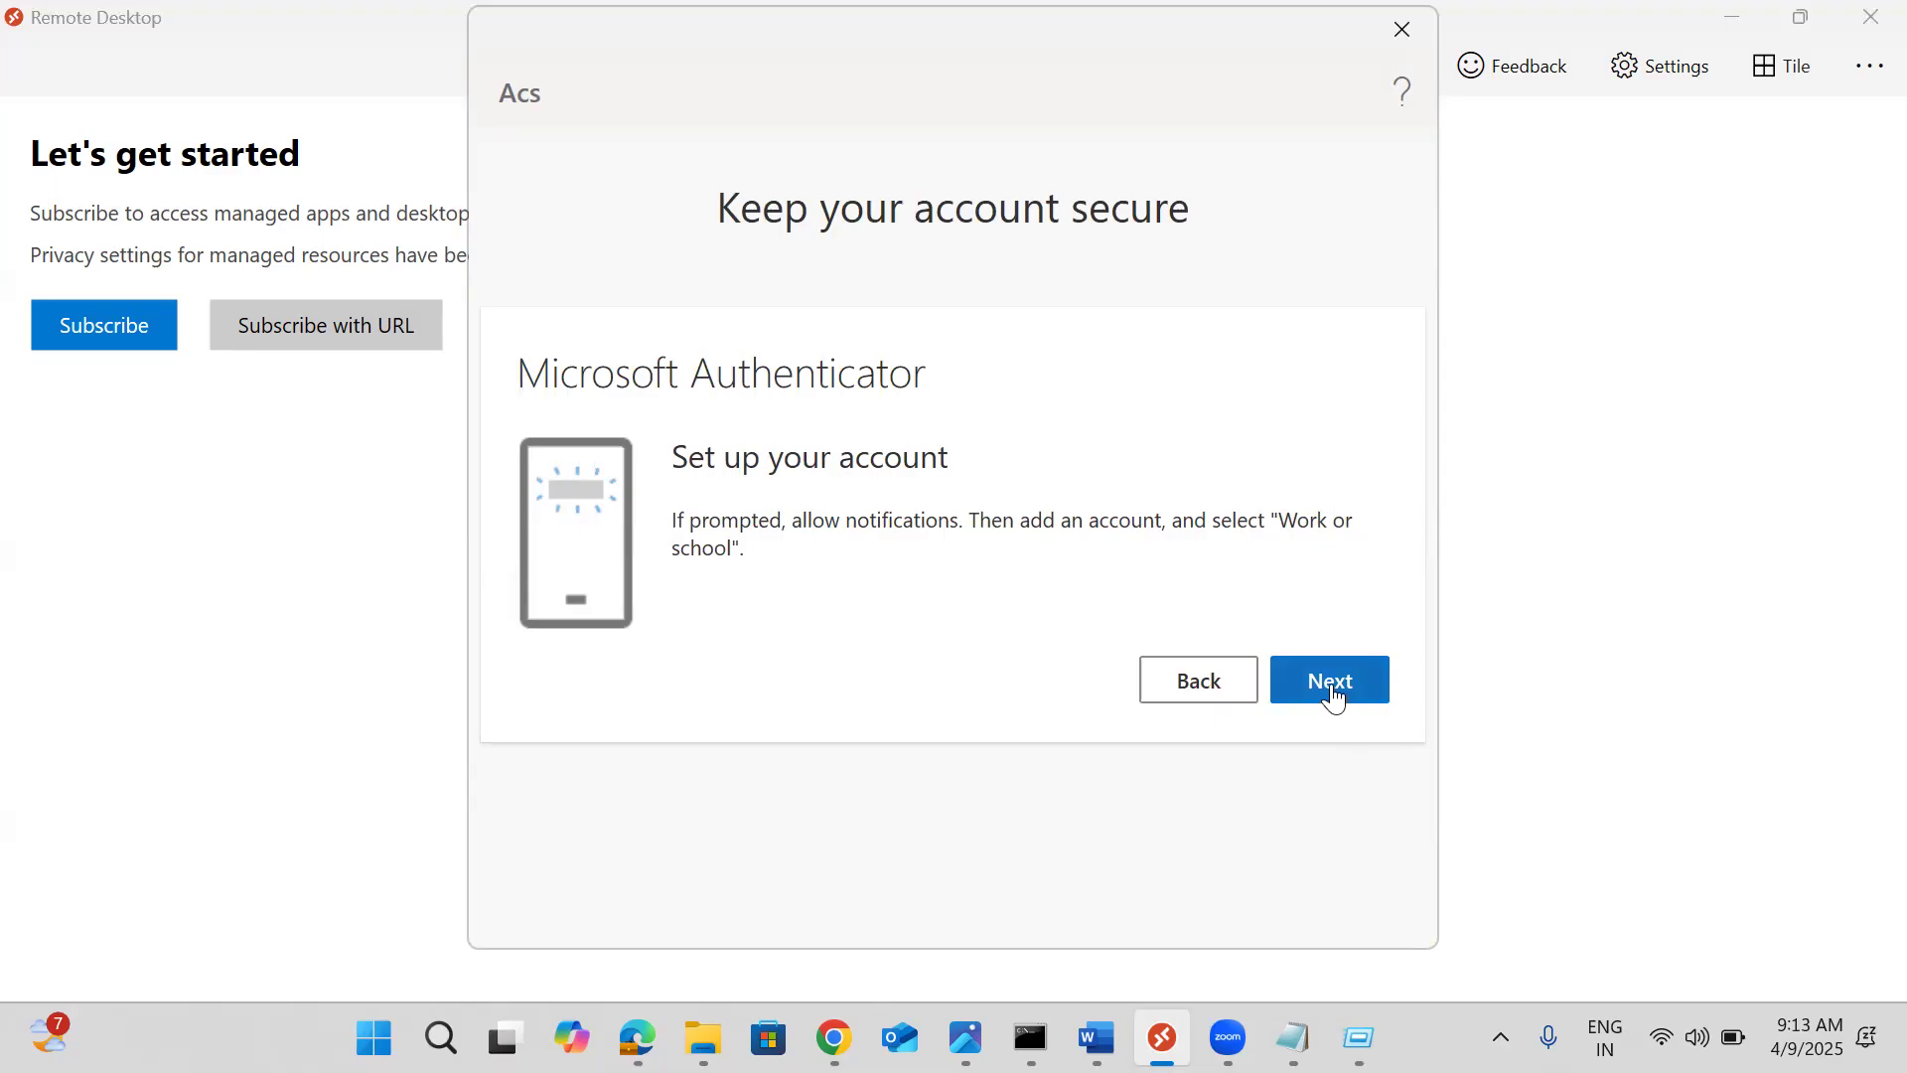
{"action": "left_click", "coordinate": [1334, 693]}
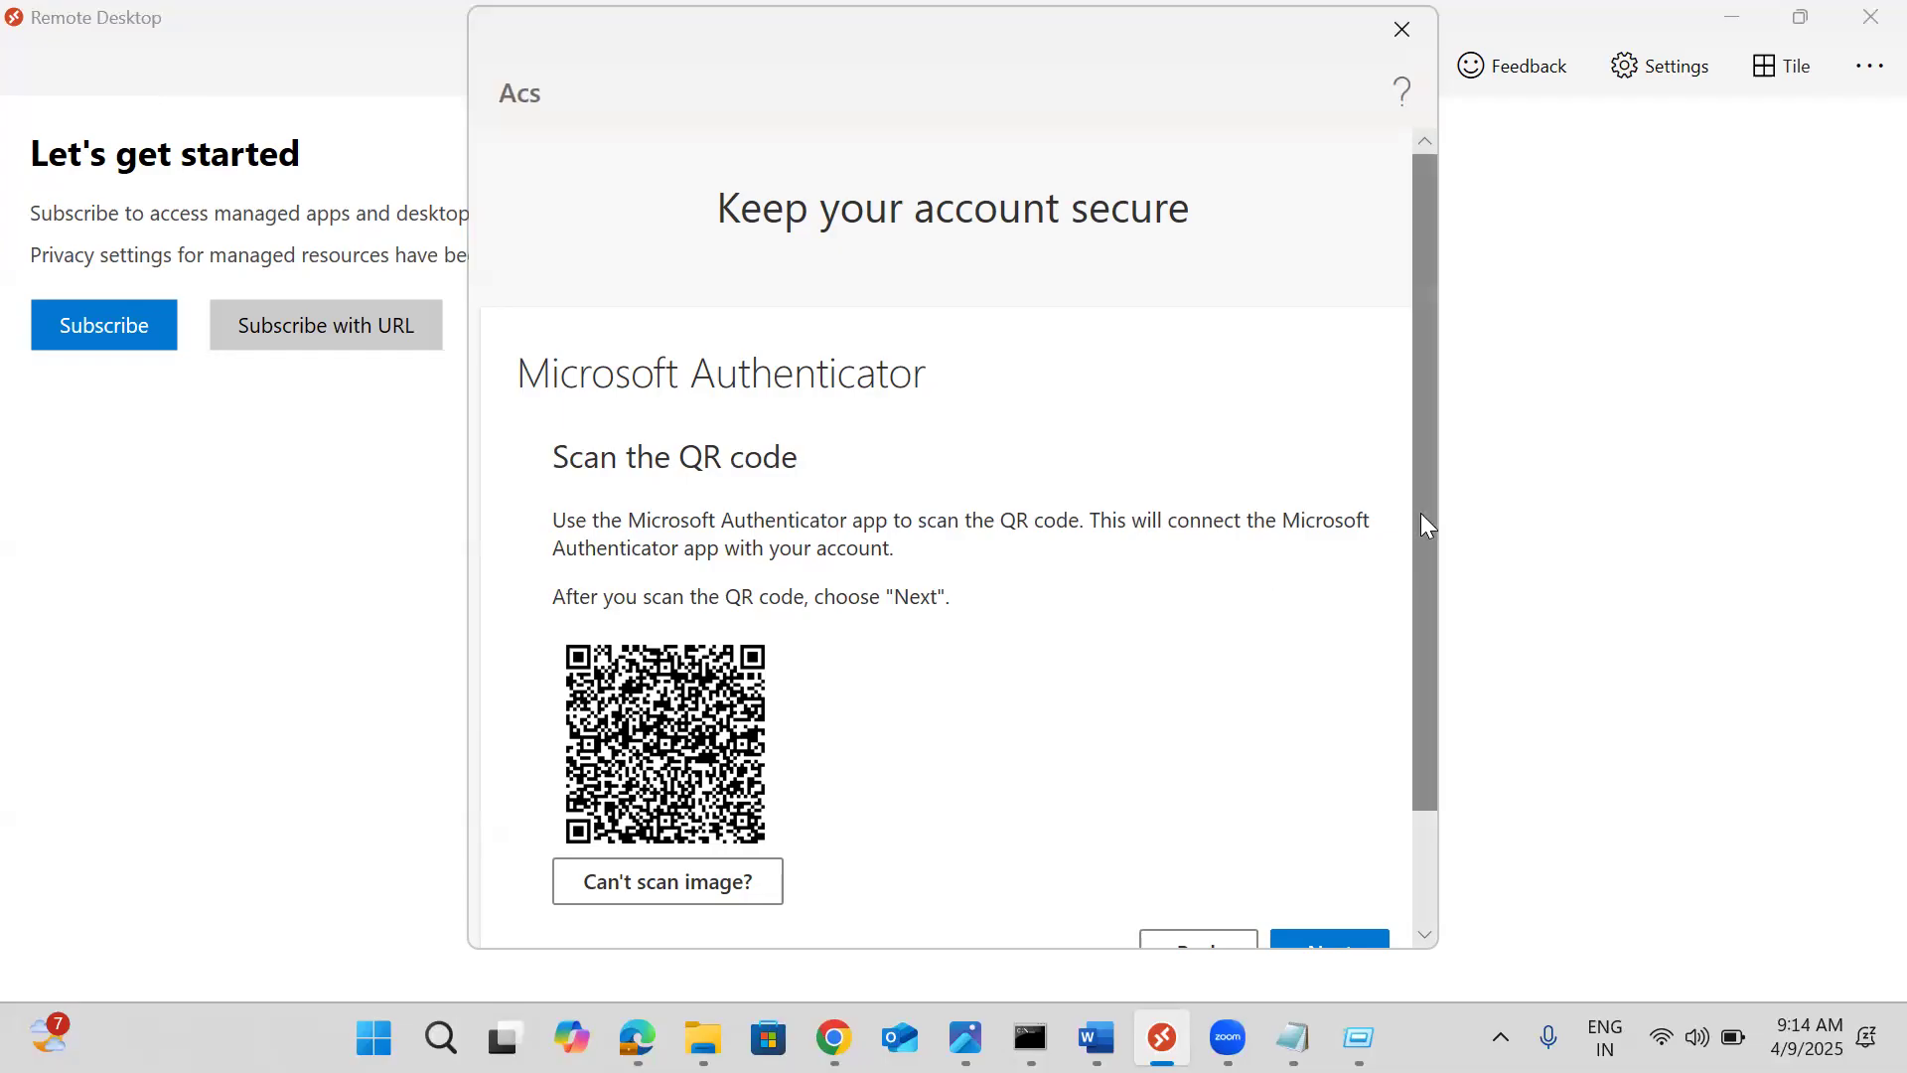
Finish Microsoft Authenticator registration after the QR scan and approval, completing the security setup
{"action": "left_click_drag", "start_coordinate": [1421, 513], "coordinate": [1420, 612]}
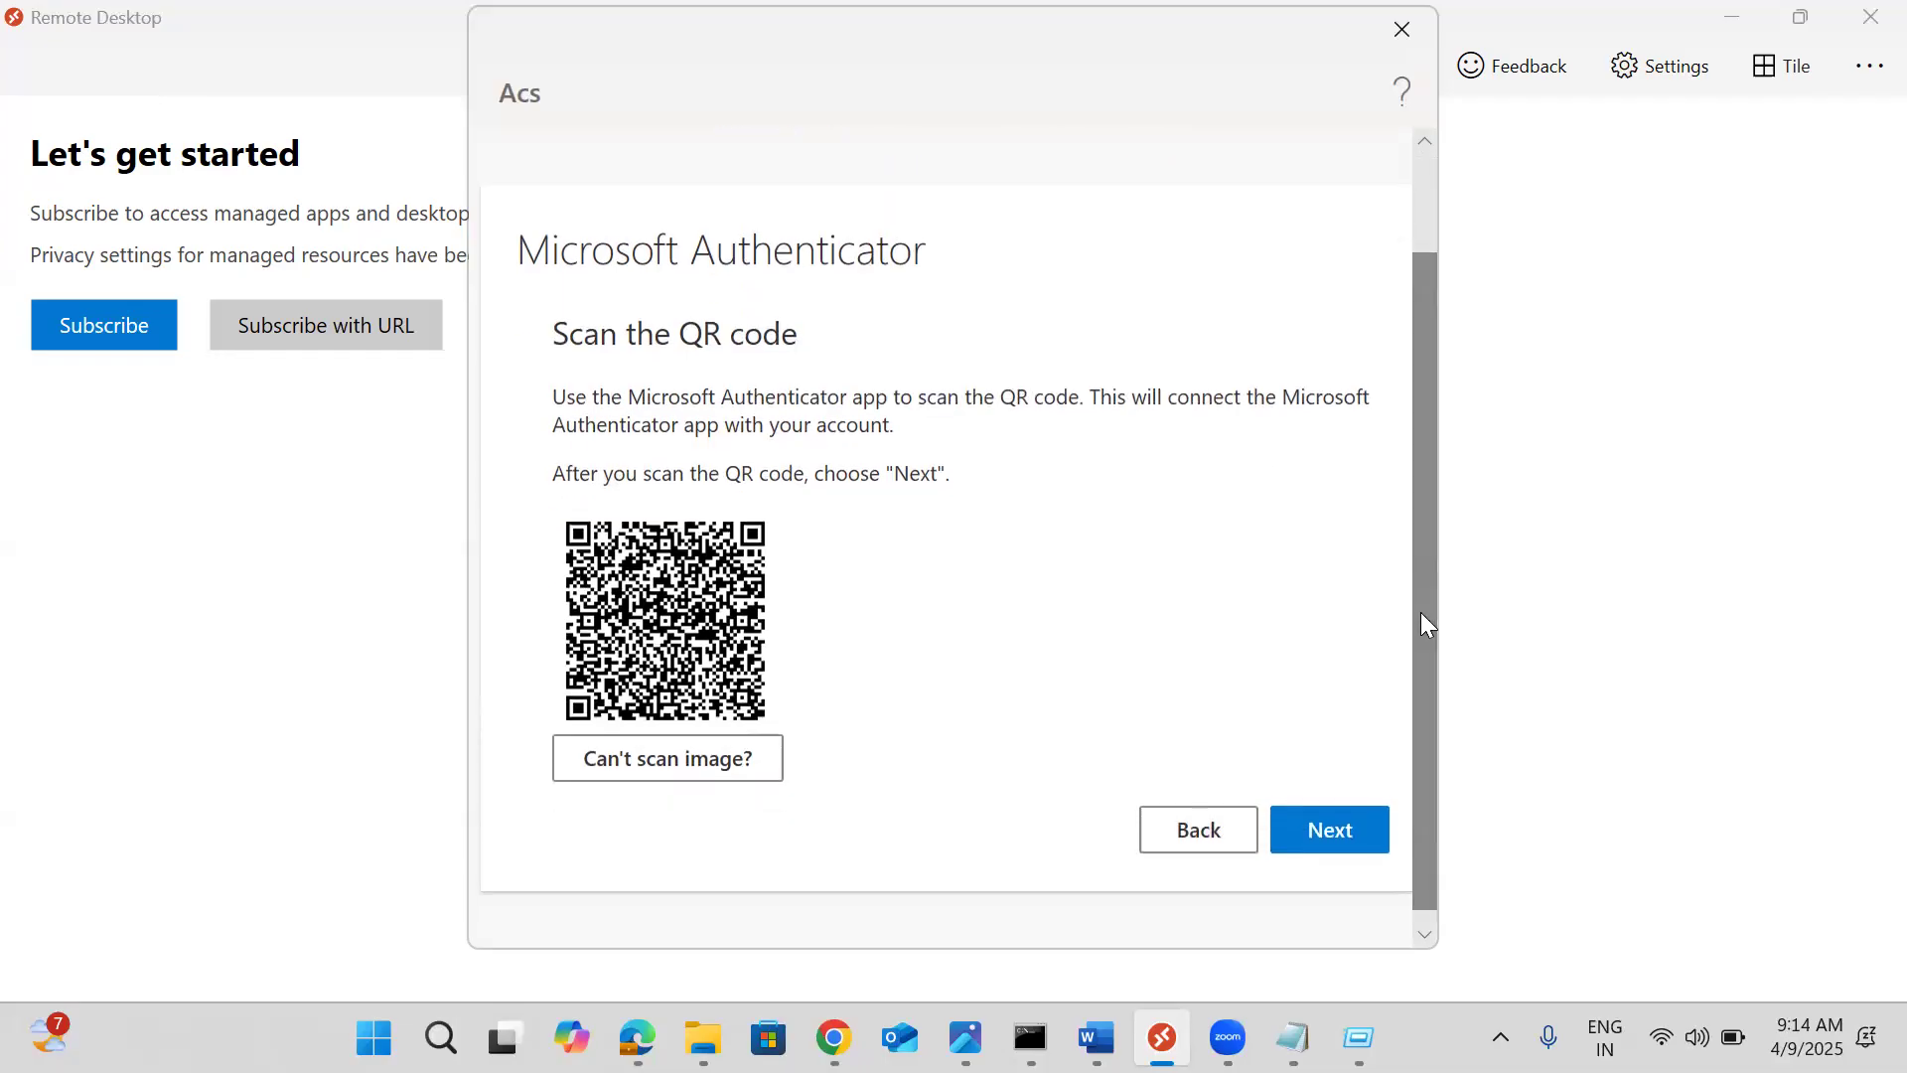
{"action": "left_click", "coordinate": [1321, 831]}
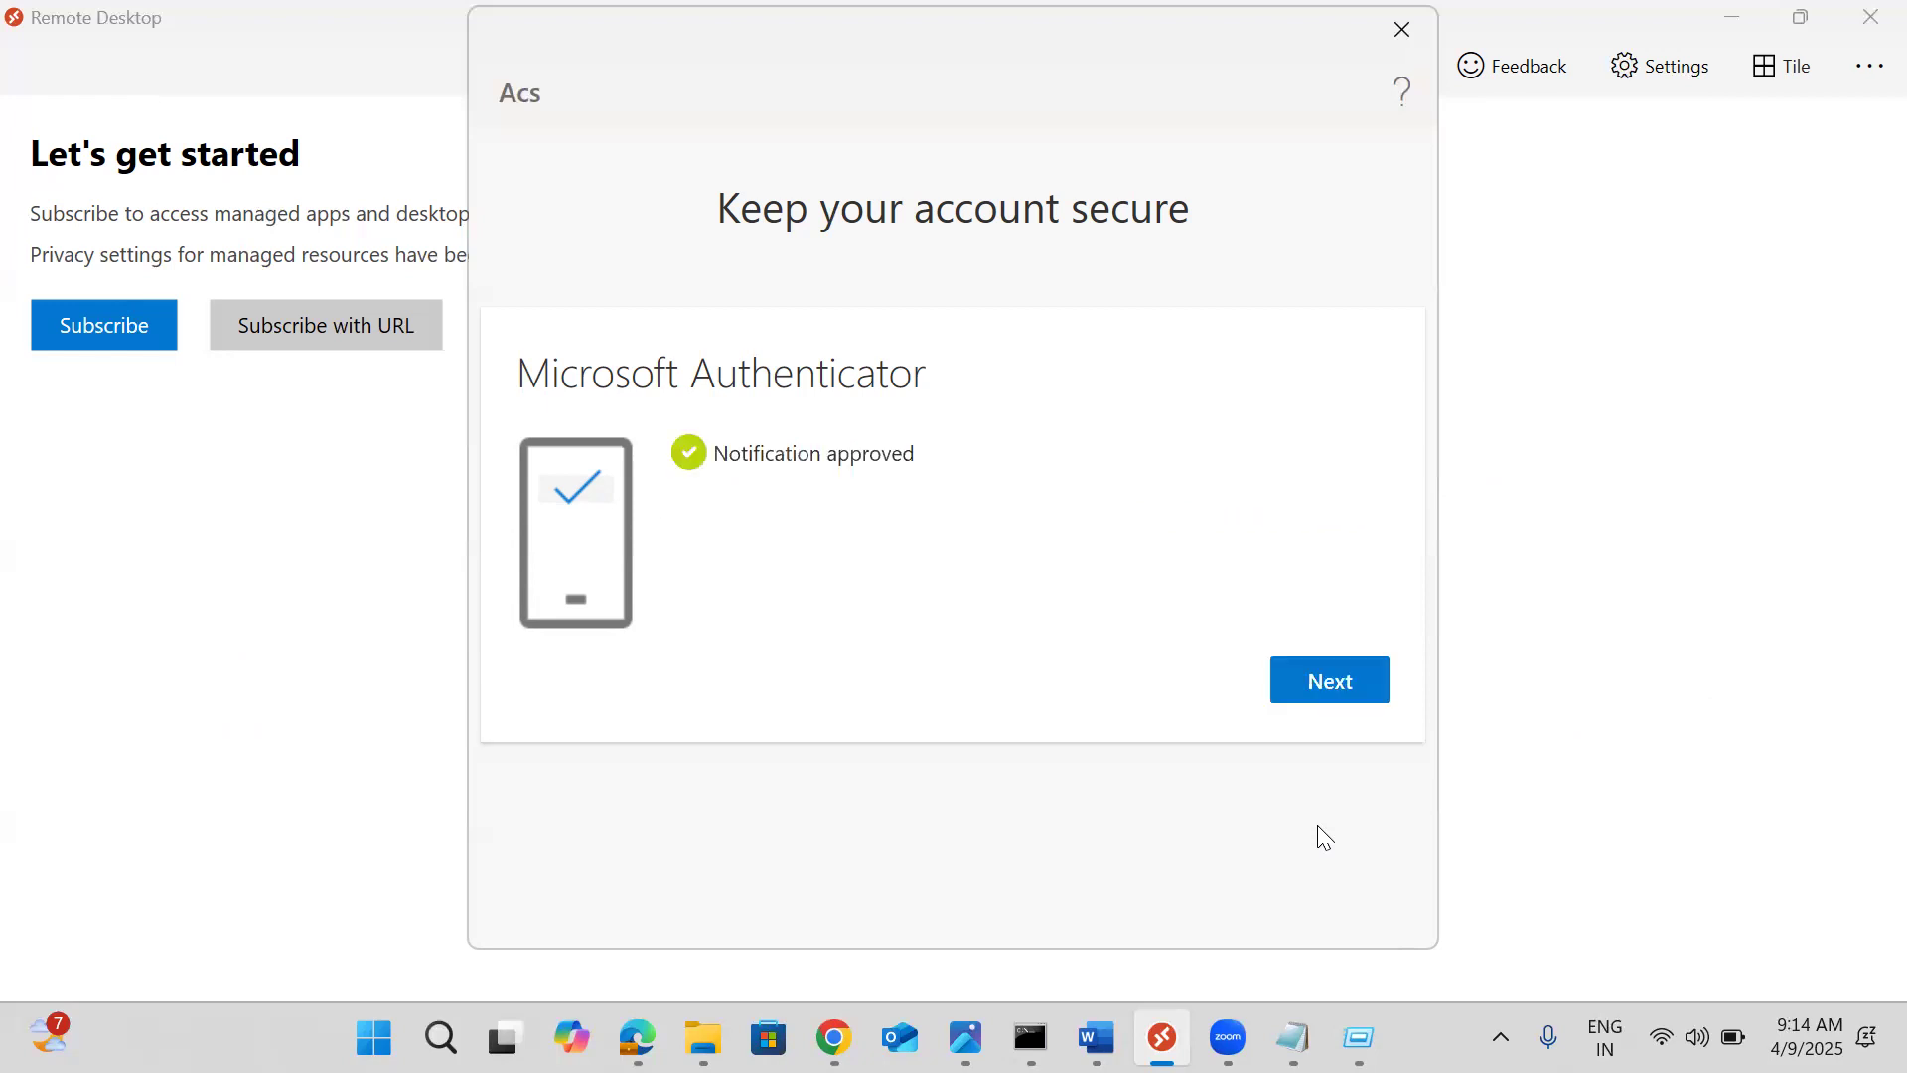
{"action": "left_click", "coordinate": [1310, 690]}
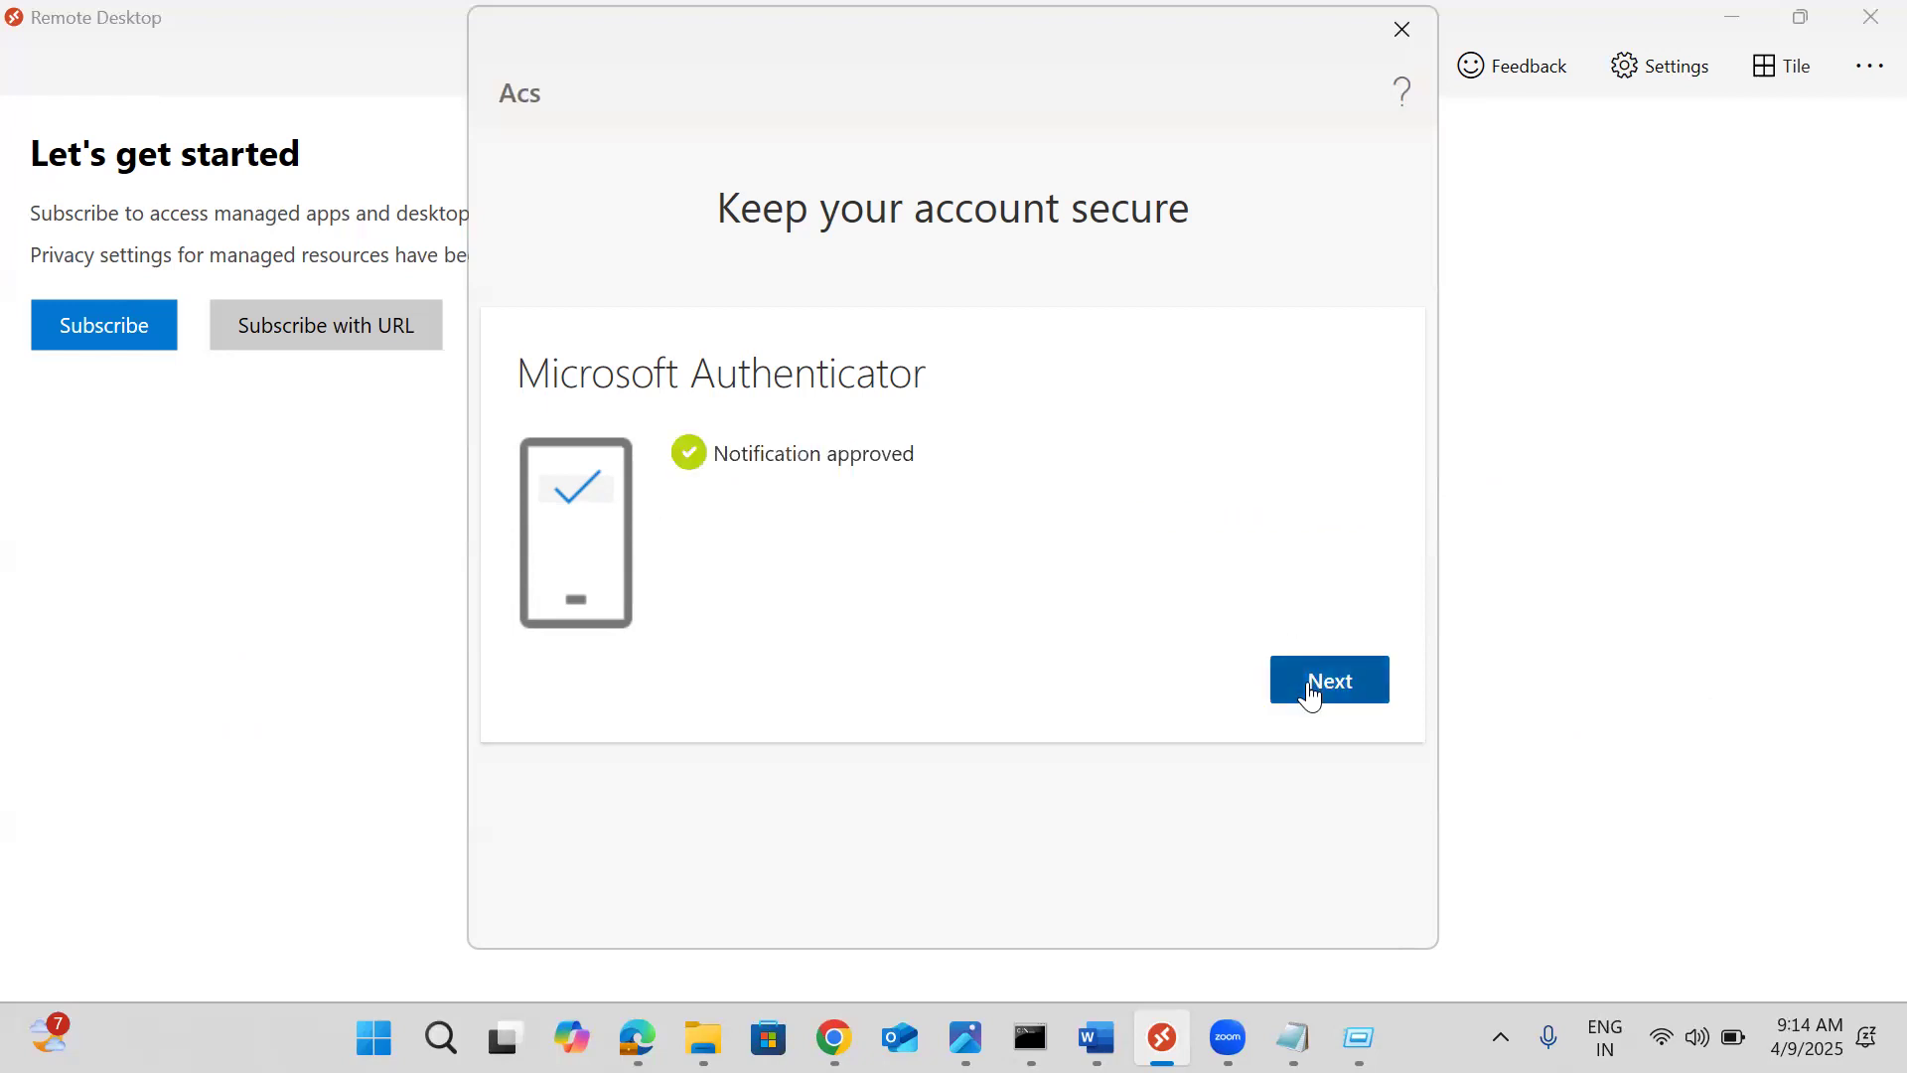
{"action": "left_click", "coordinate": [1309, 693]}
{"action": "left_click", "coordinate": [1310, 692]}
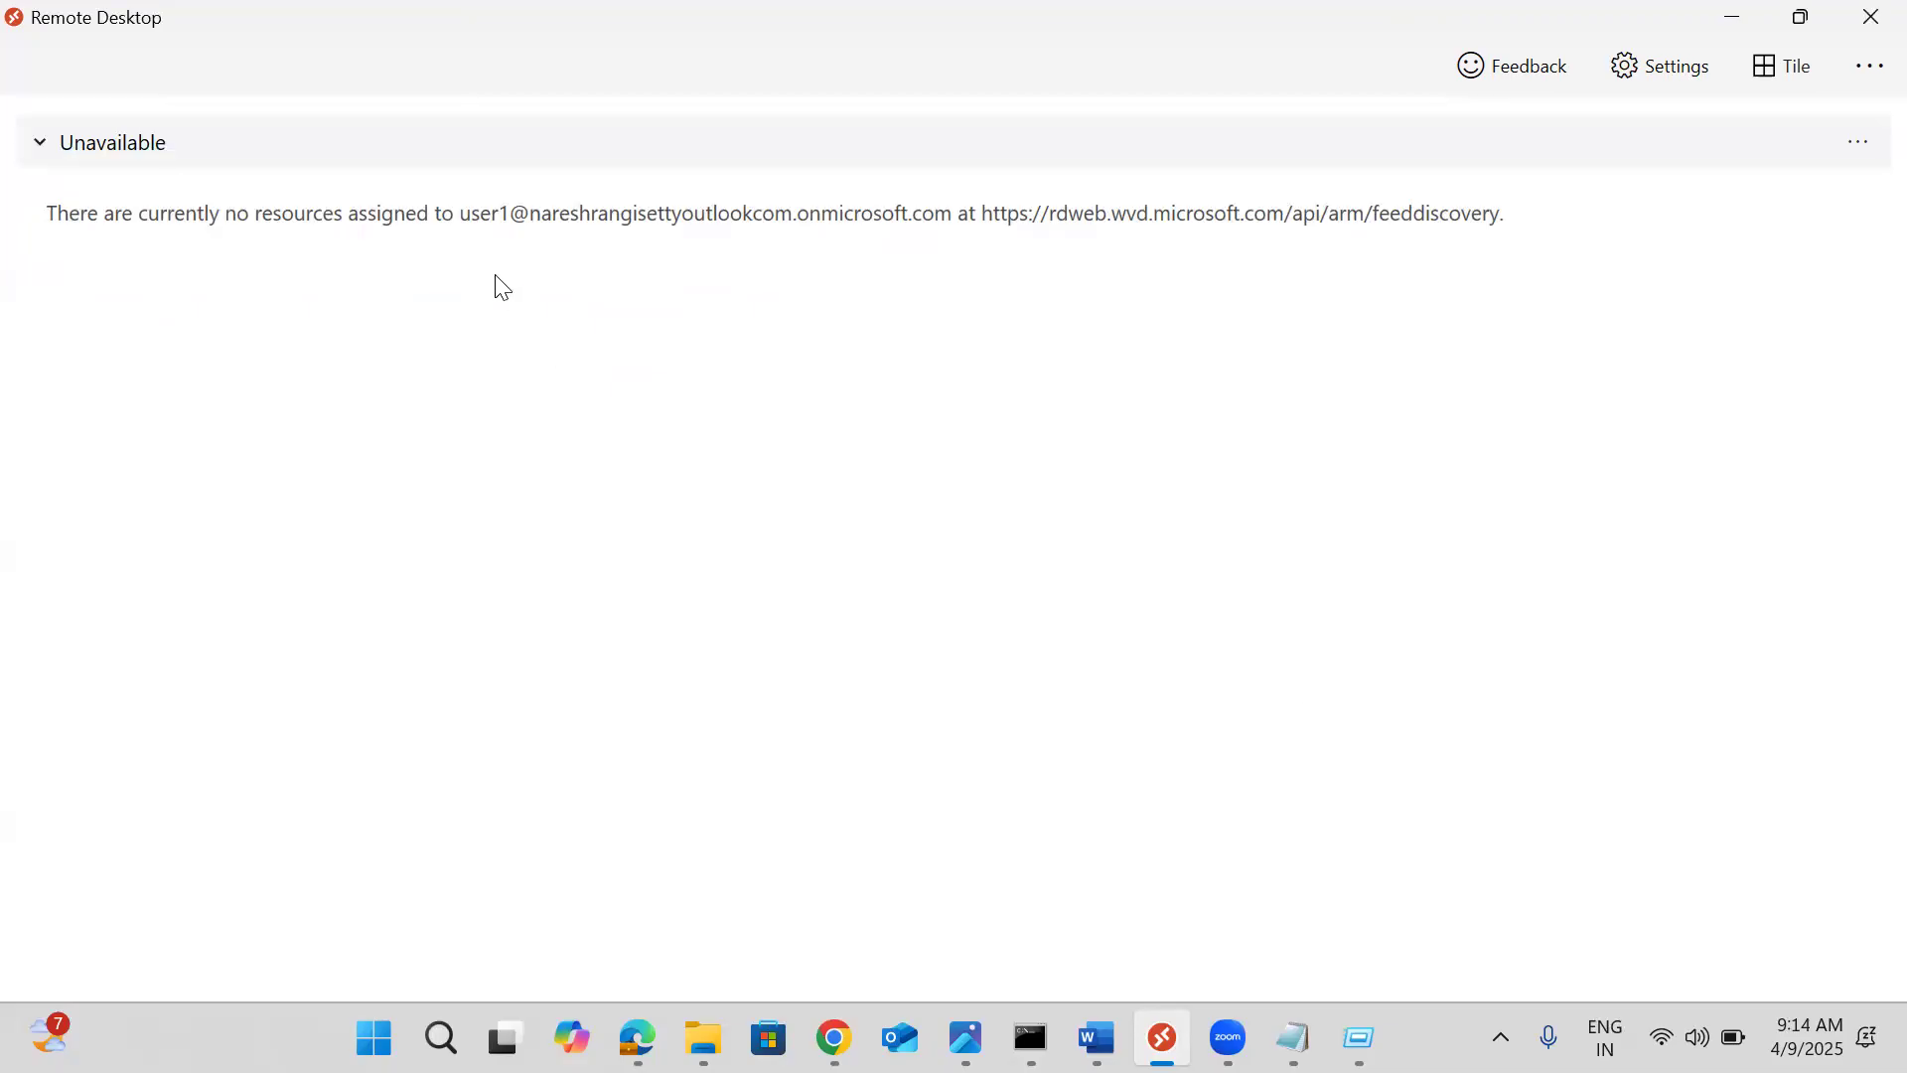
Check the Unavailable feed, then return to the Azure portal's jpmchostpool-DAG overview
{"action": "left_click", "coordinate": [38, 145]}
{"action": "left_click", "coordinate": [37, 145]}
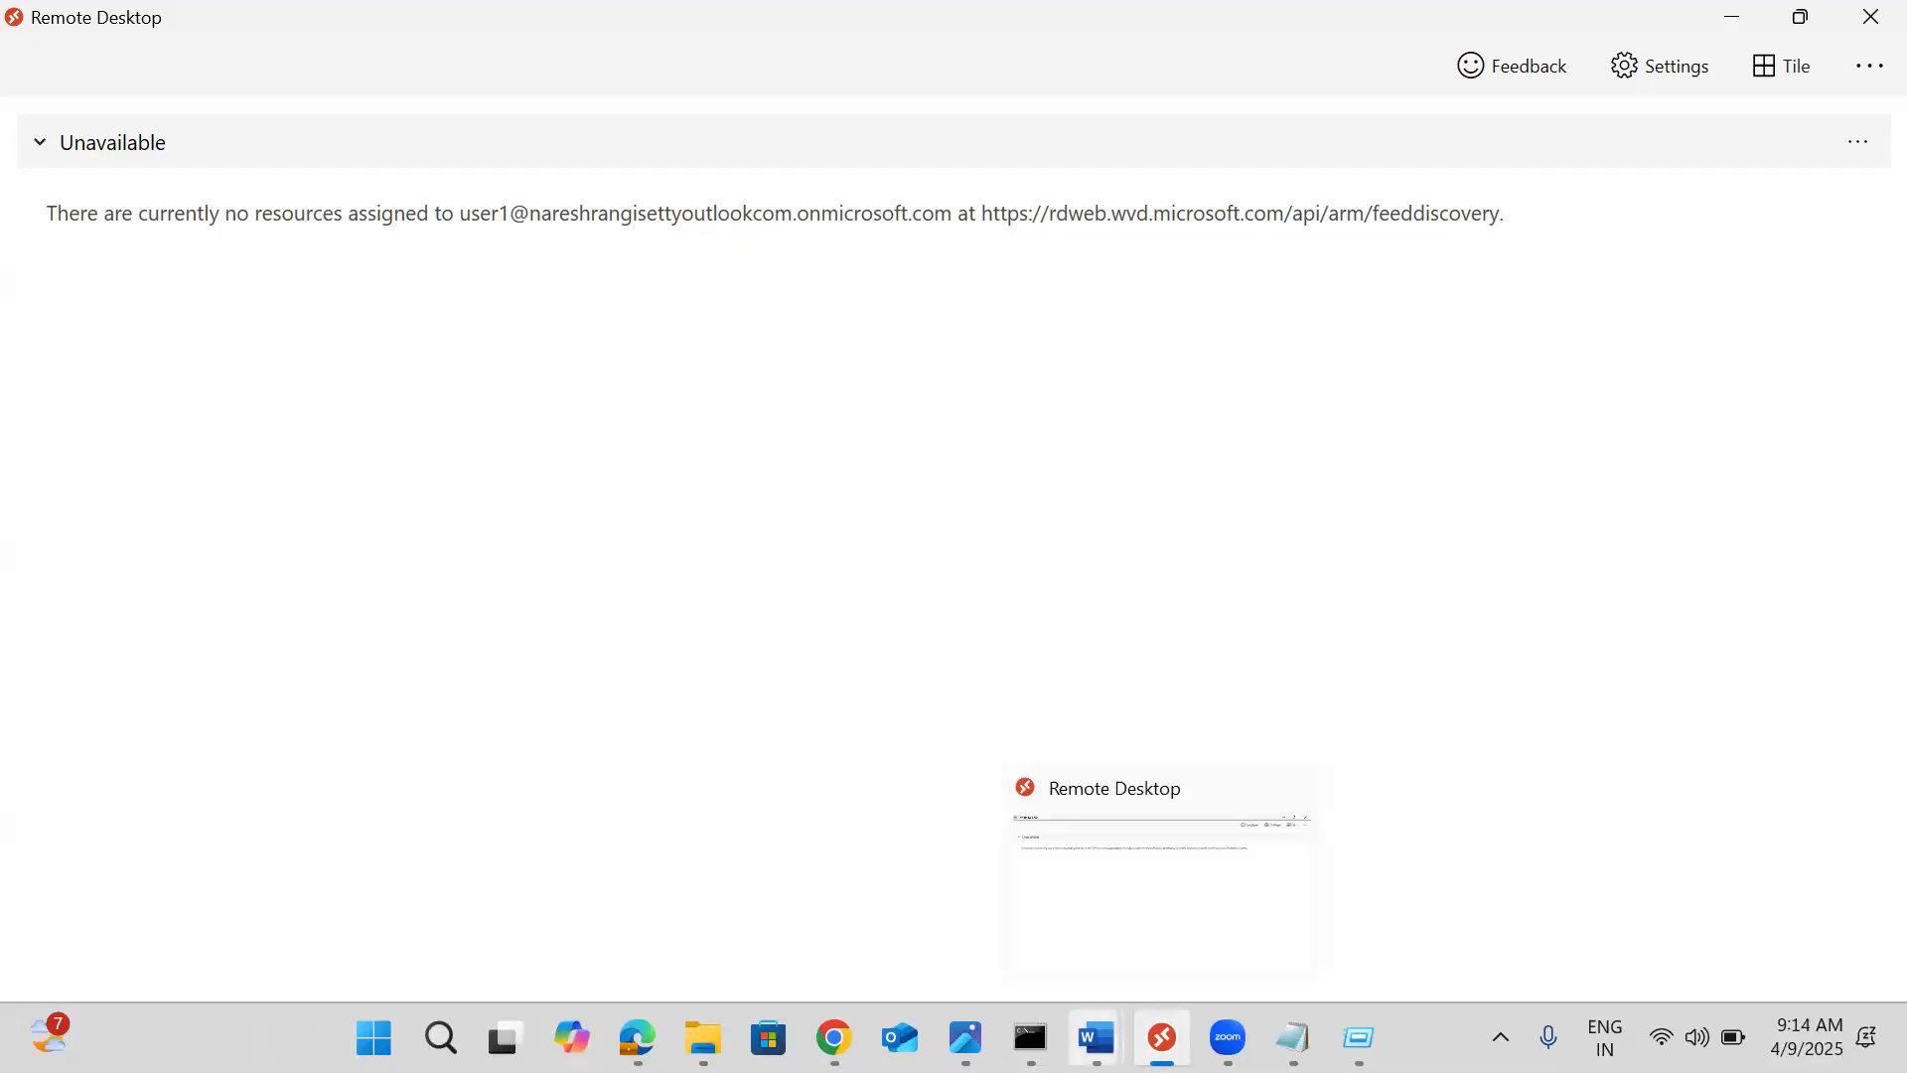
{"action": "mouse_move", "coordinate": [835, 1039]}
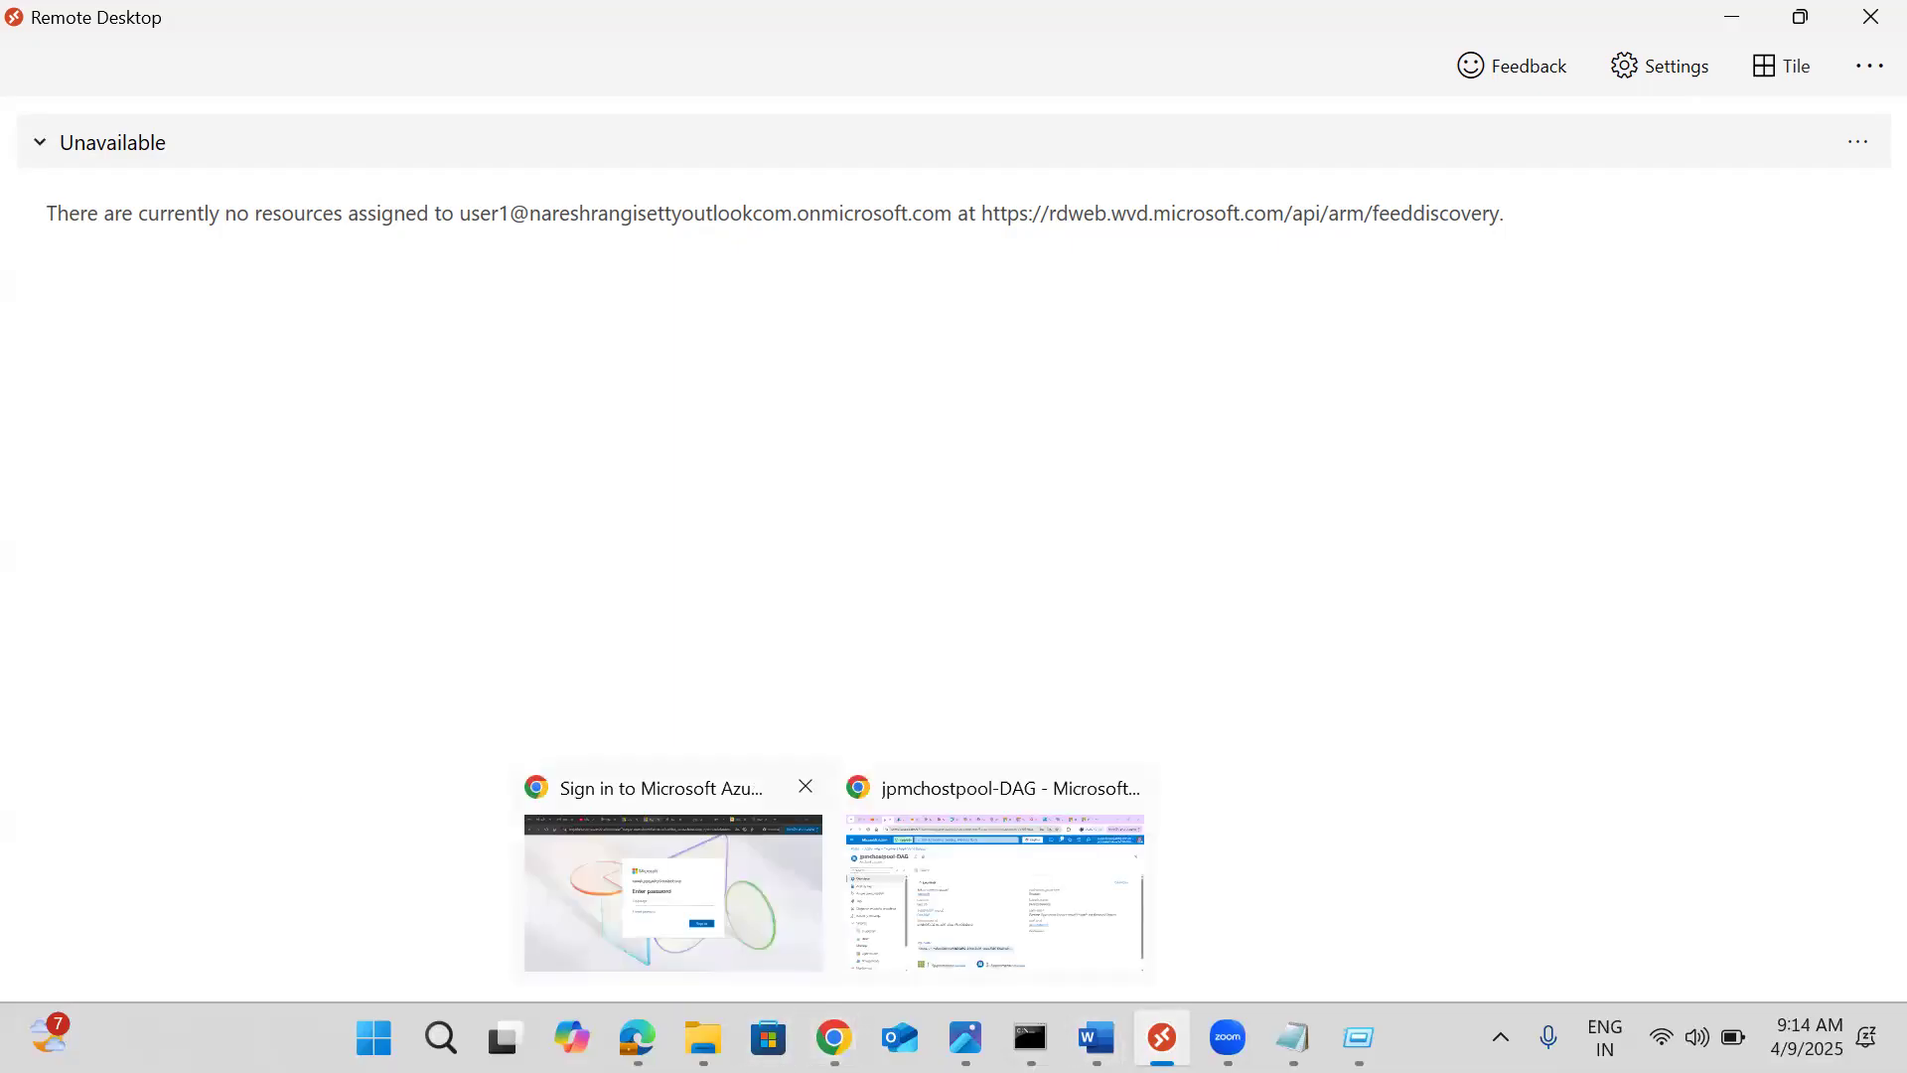
{"action": "left_click", "coordinate": [899, 824]}
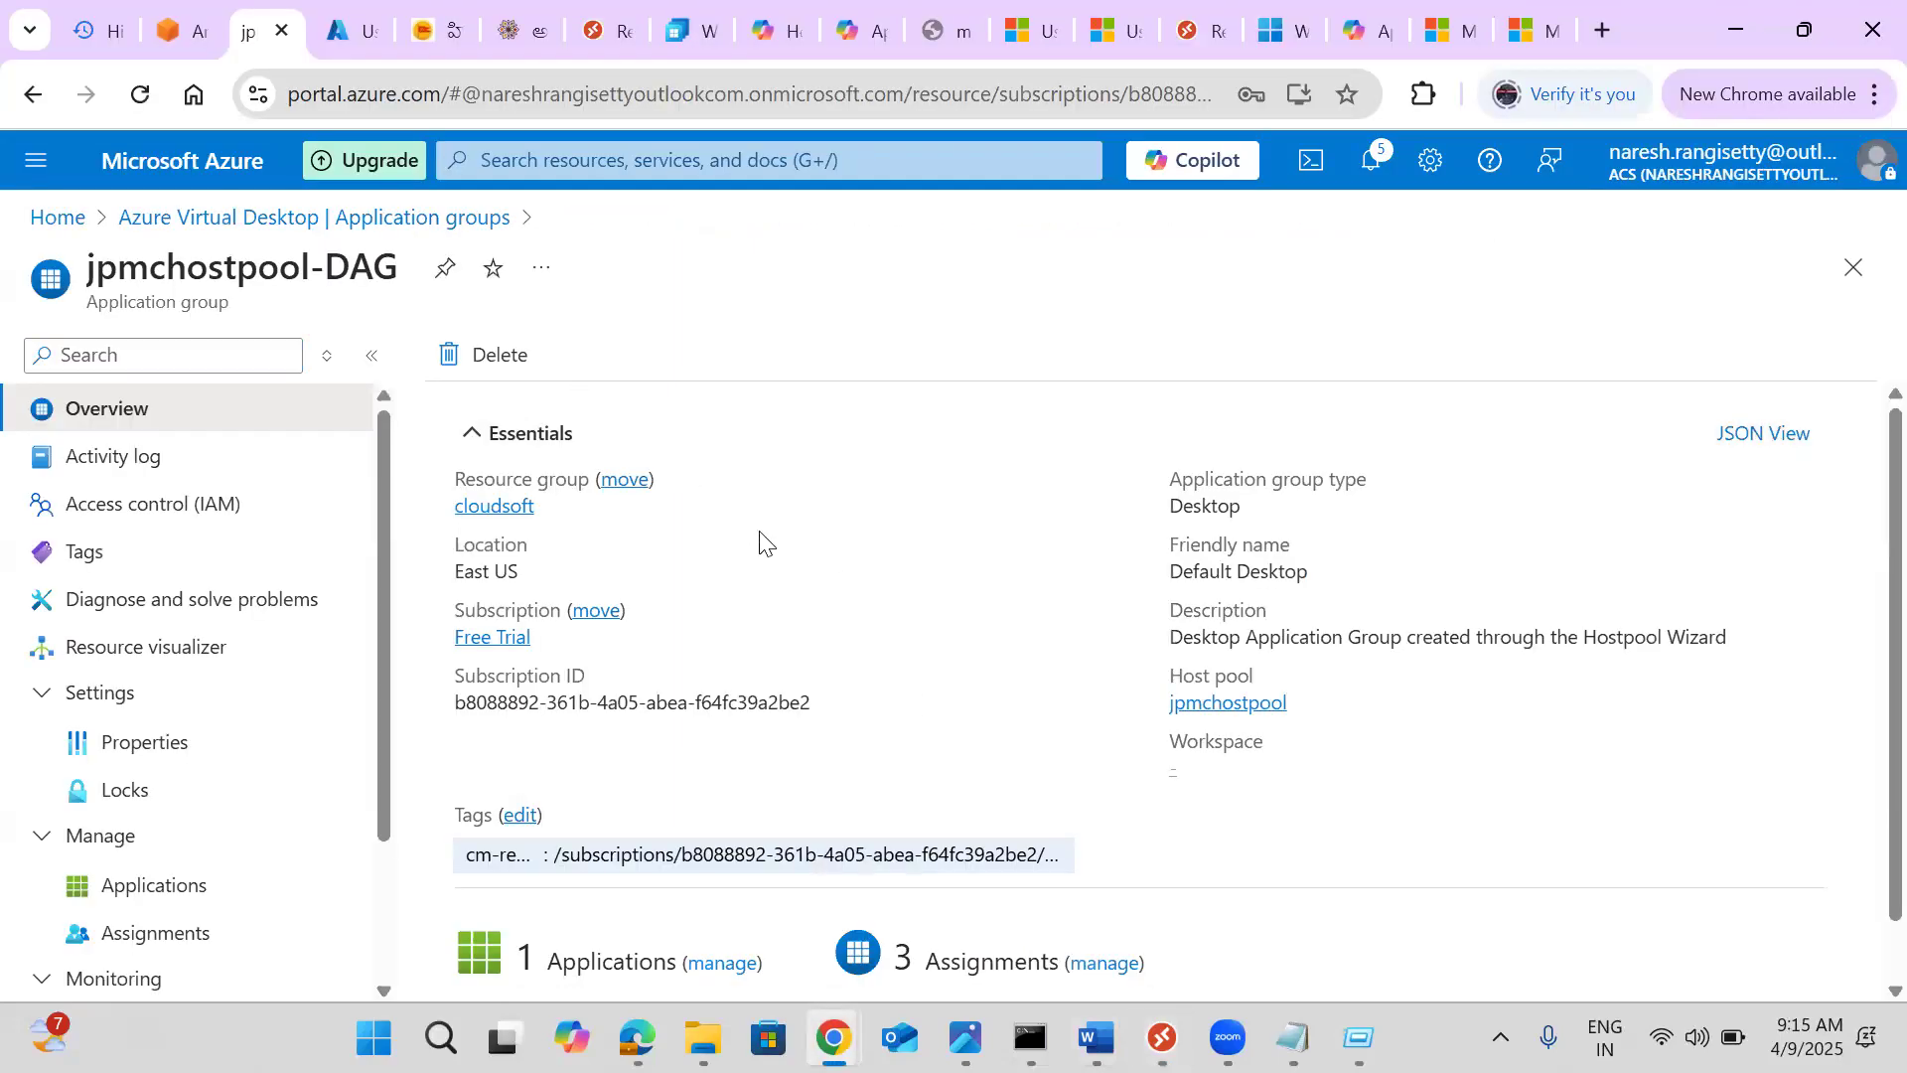
Go back to the application groups list and open jpmcworkspace from the workspaces list
{"action": "scroll", "coordinate": [760, 543], "scroll_direction": "down", "scroll_amount": 1}
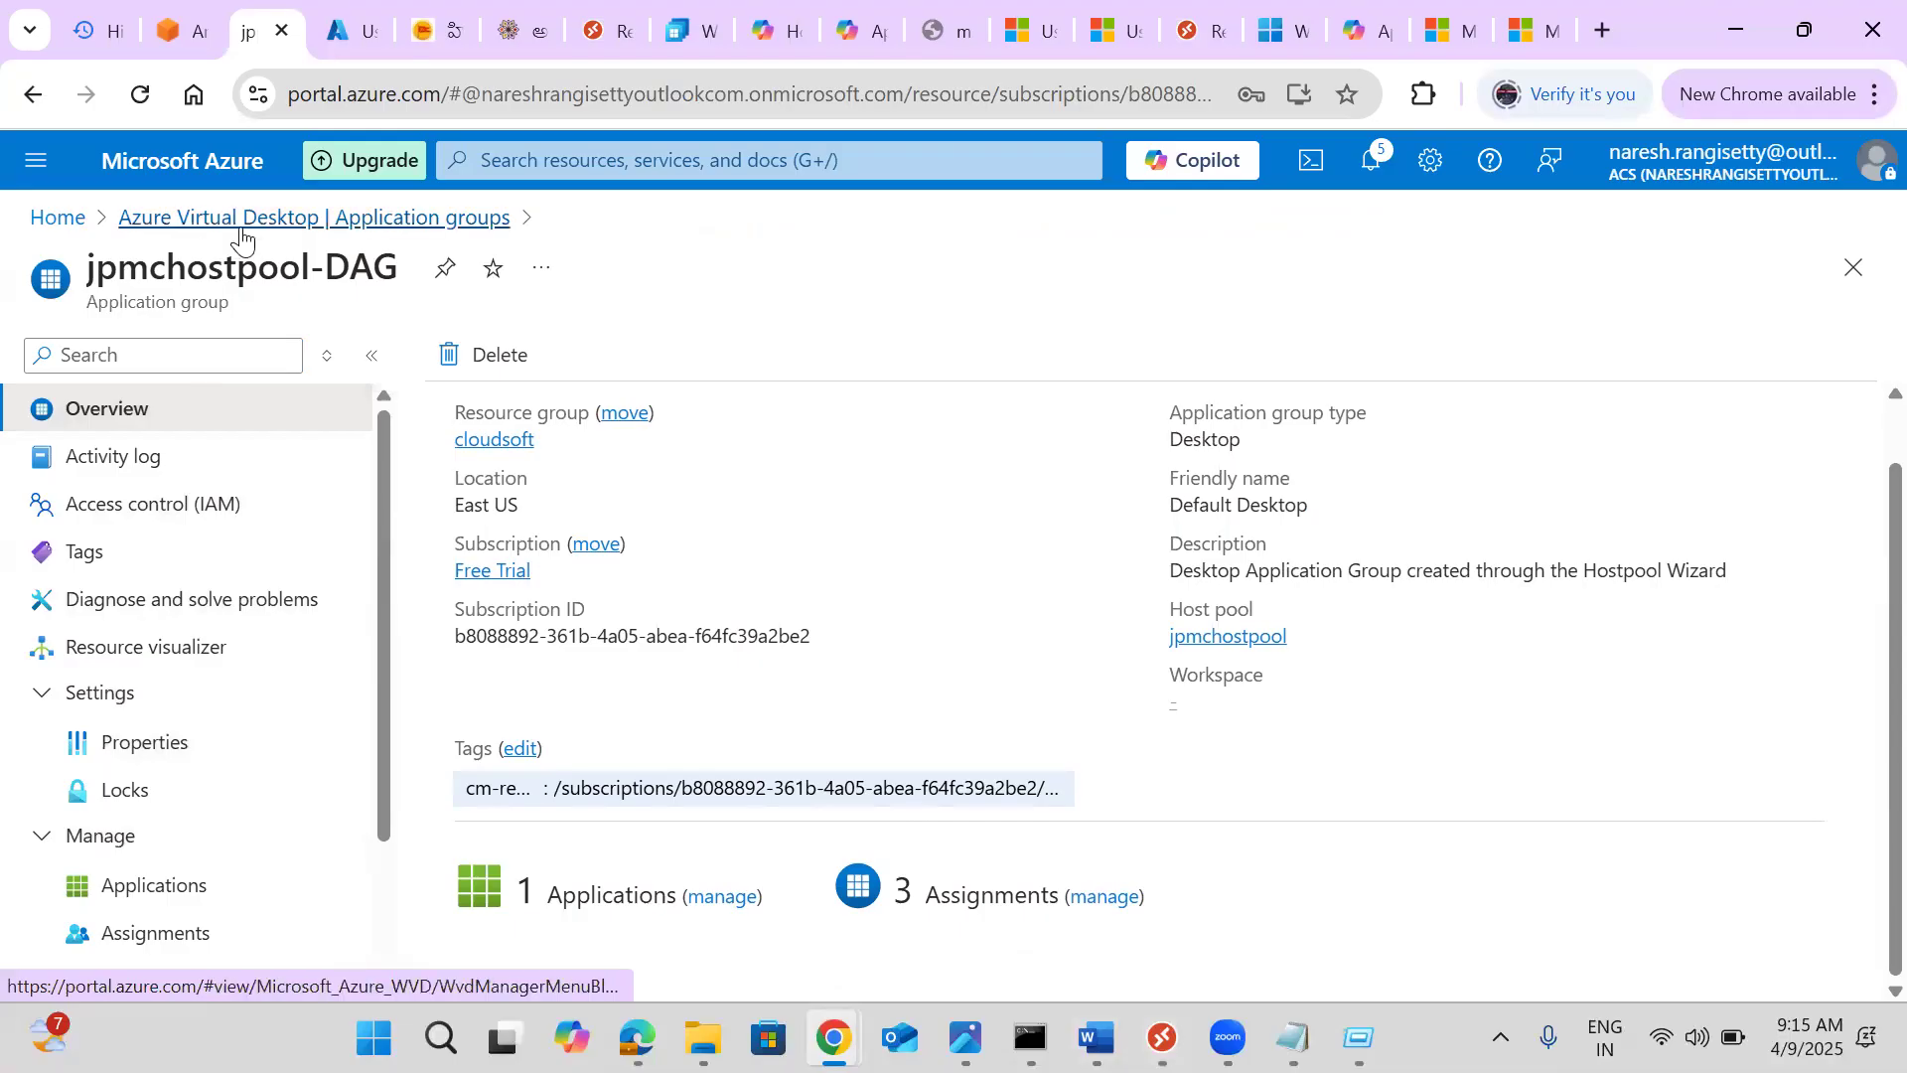
{"action": "left_click", "coordinate": [241, 225]}
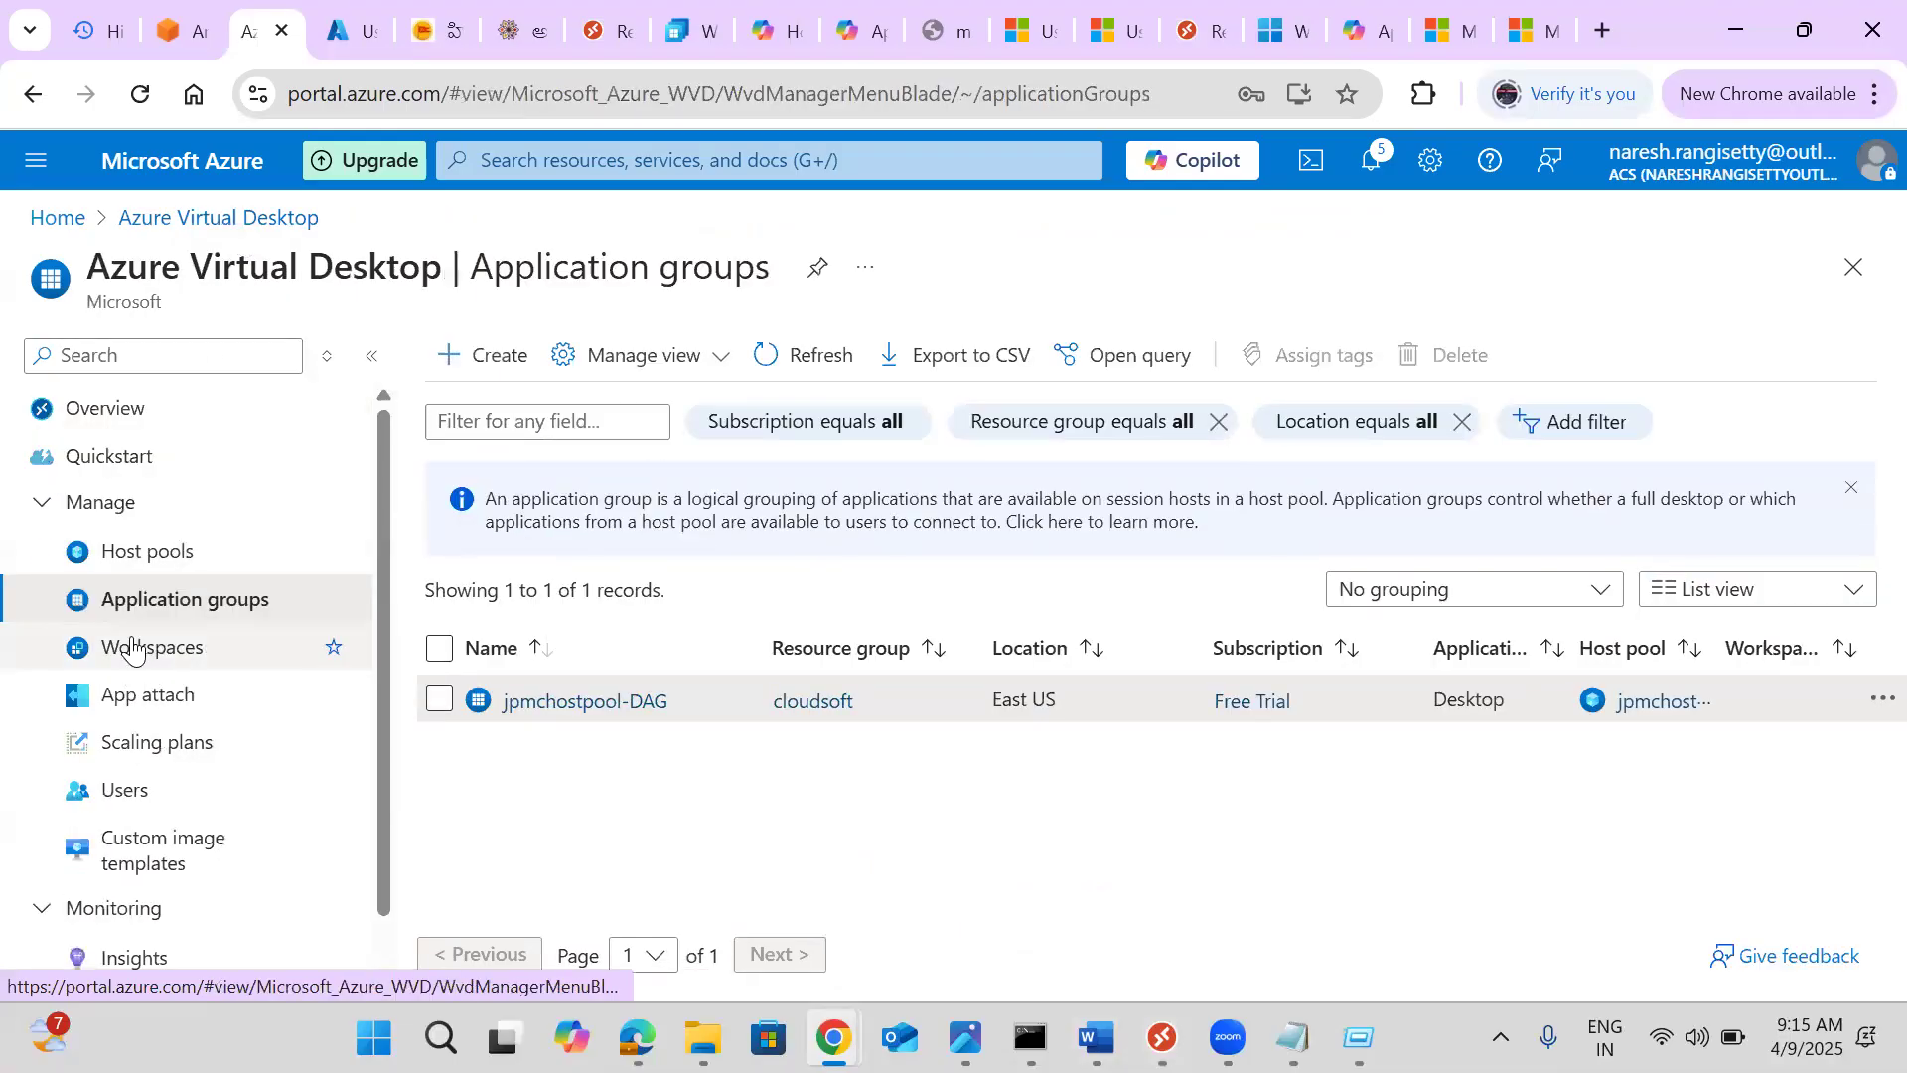
{"action": "left_click", "coordinate": [134, 646]}
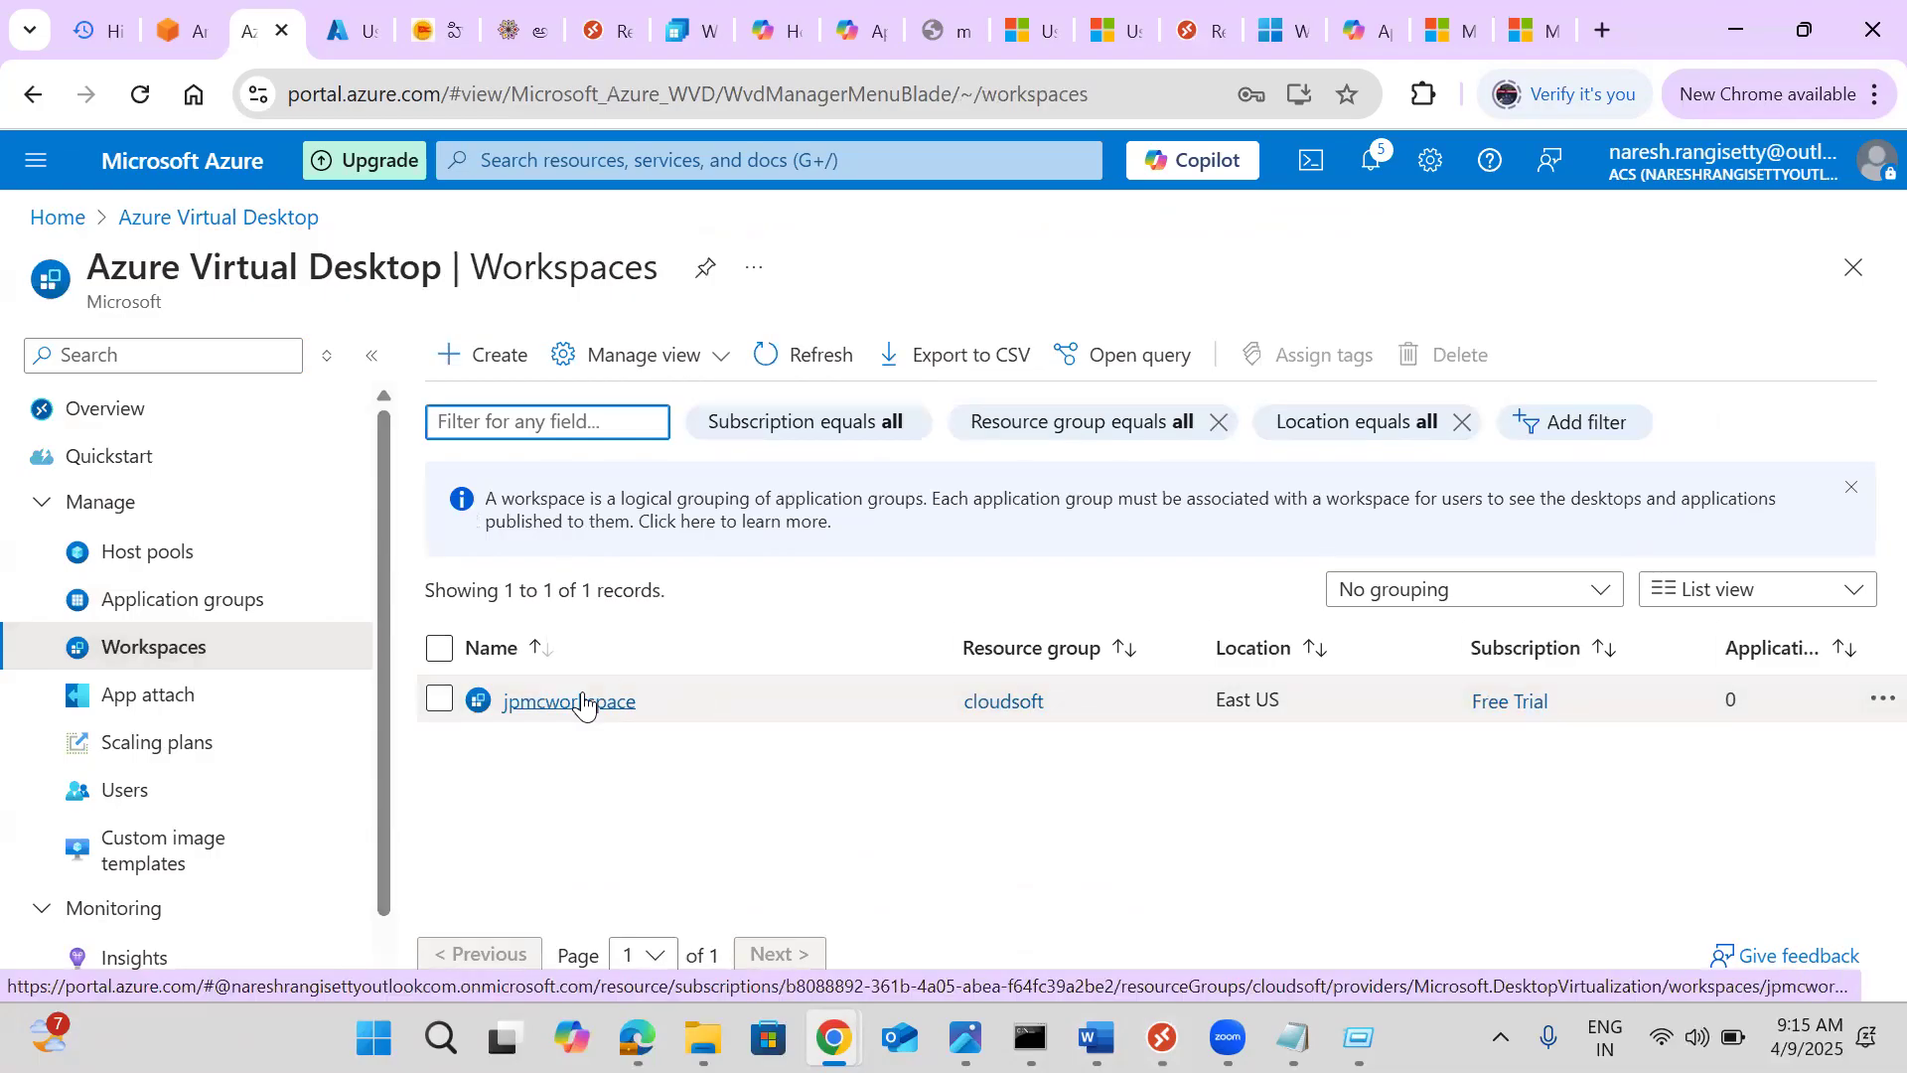
{"action": "left_click", "coordinate": [584, 703]}
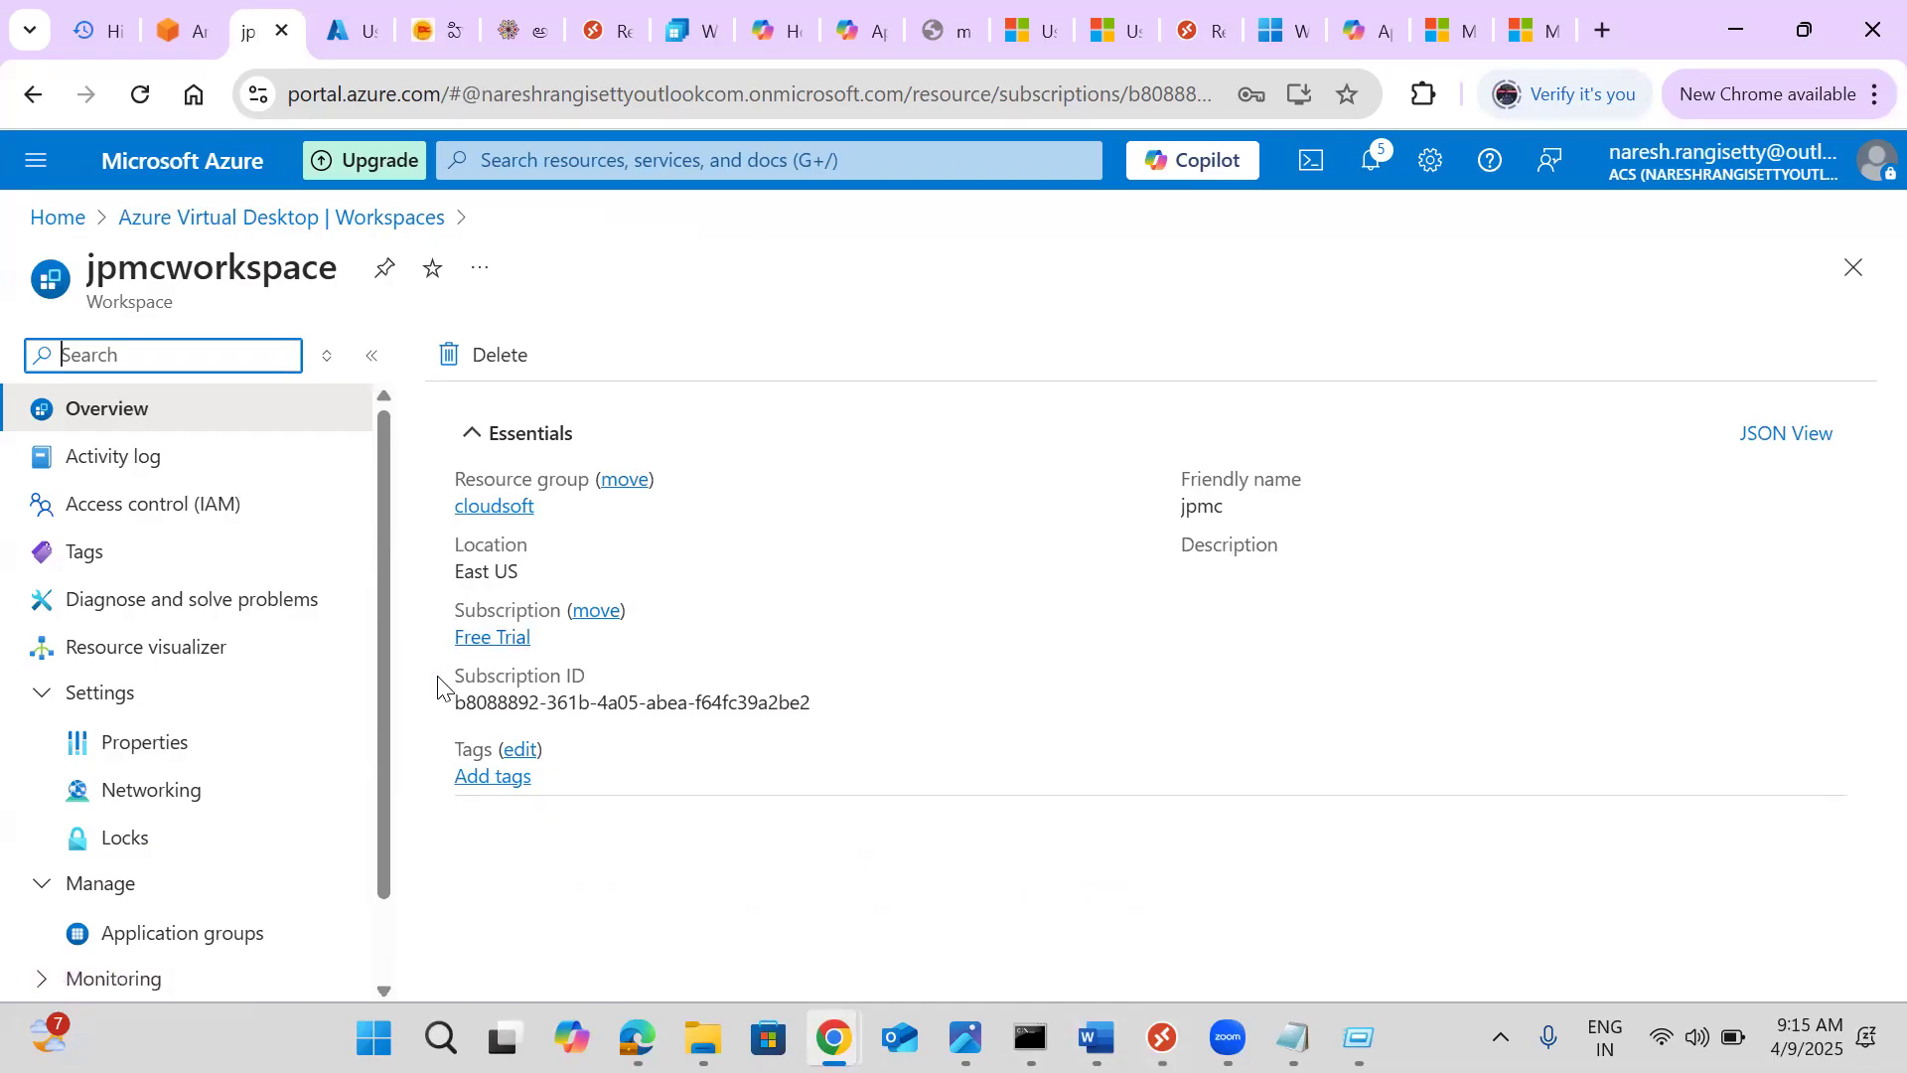
Check jpmcworkspace's Properties and Networking, then open its Application groups page
{"action": "left_click", "coordinate": [220, 757]}
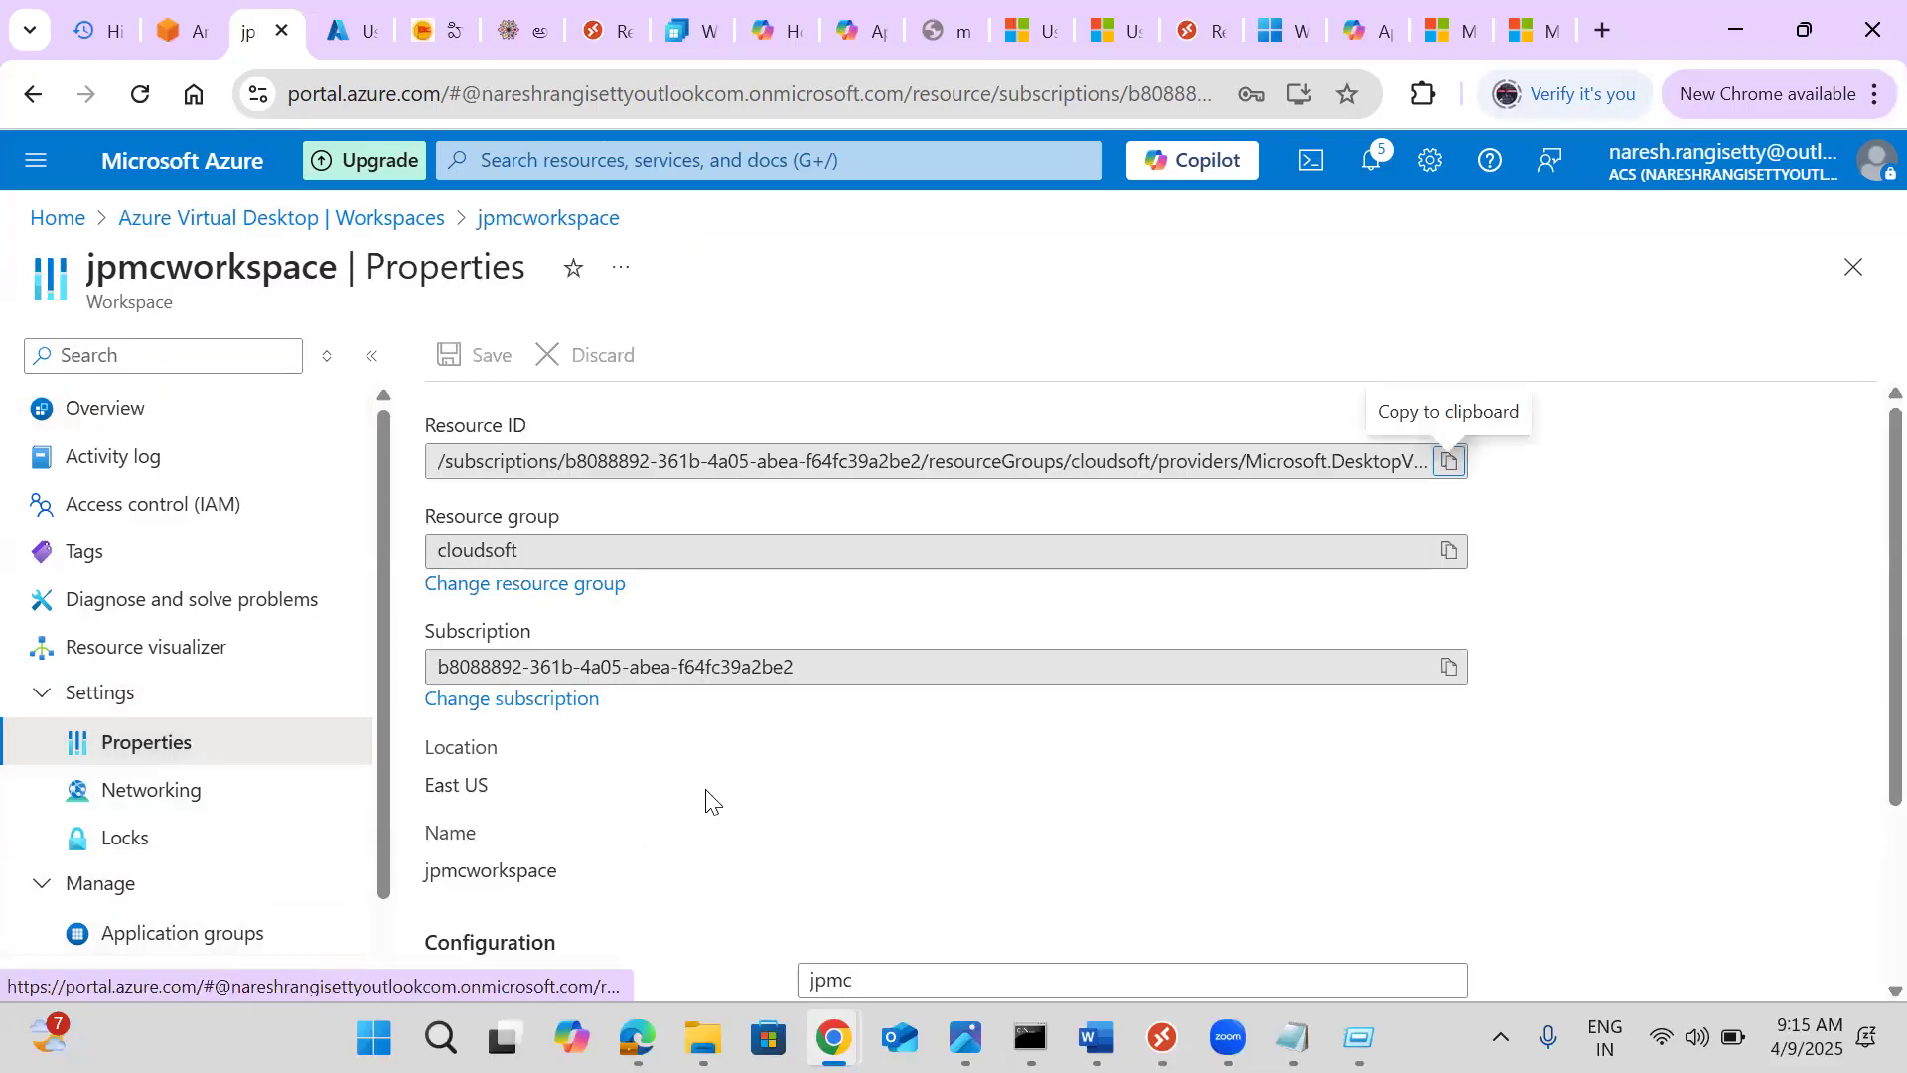
{"action": "scroll", "coordinate": [708, 797], "scroll_direction": "down", "scroll_amount": 1}
{"action": "scroll", "coordinate": [708, 798], "scroll_direction": "down", "scroll_amount": 2}
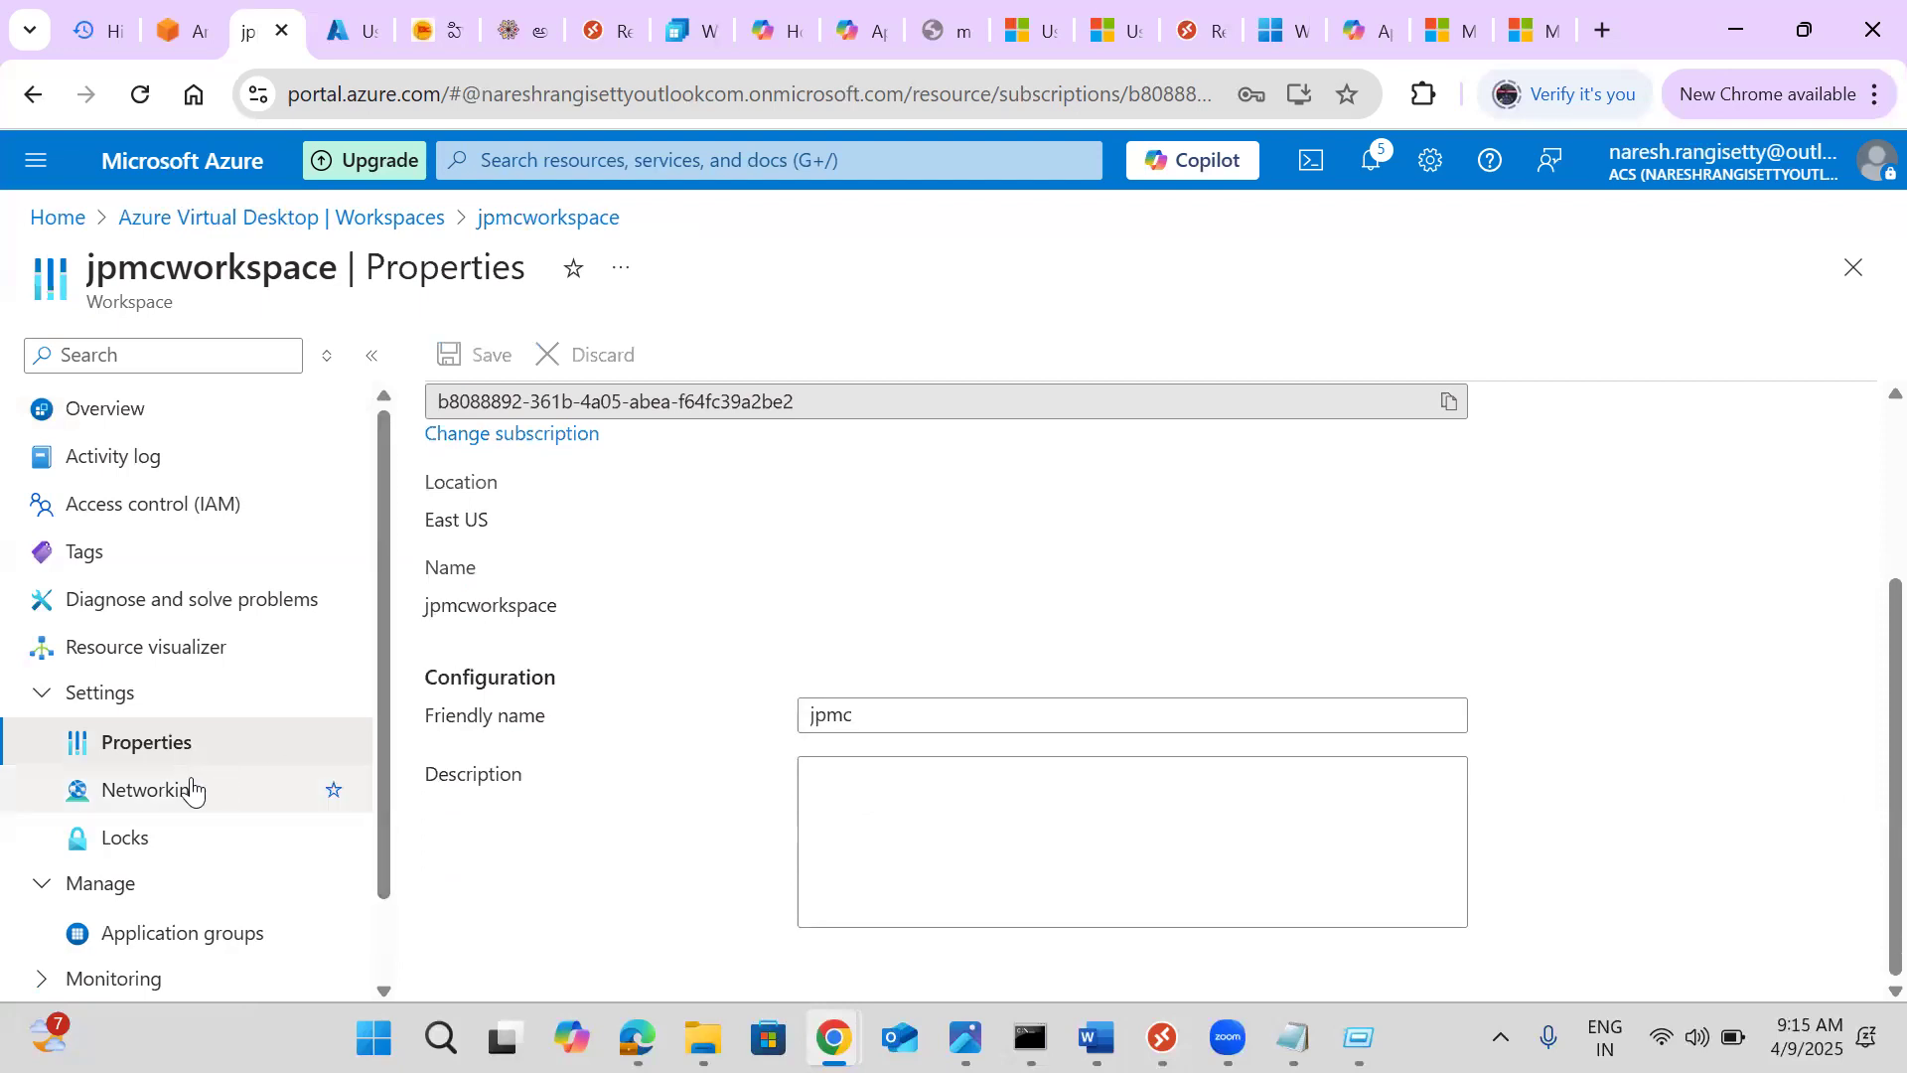
{"action": "left_click", "coordinate": [192, 792]}
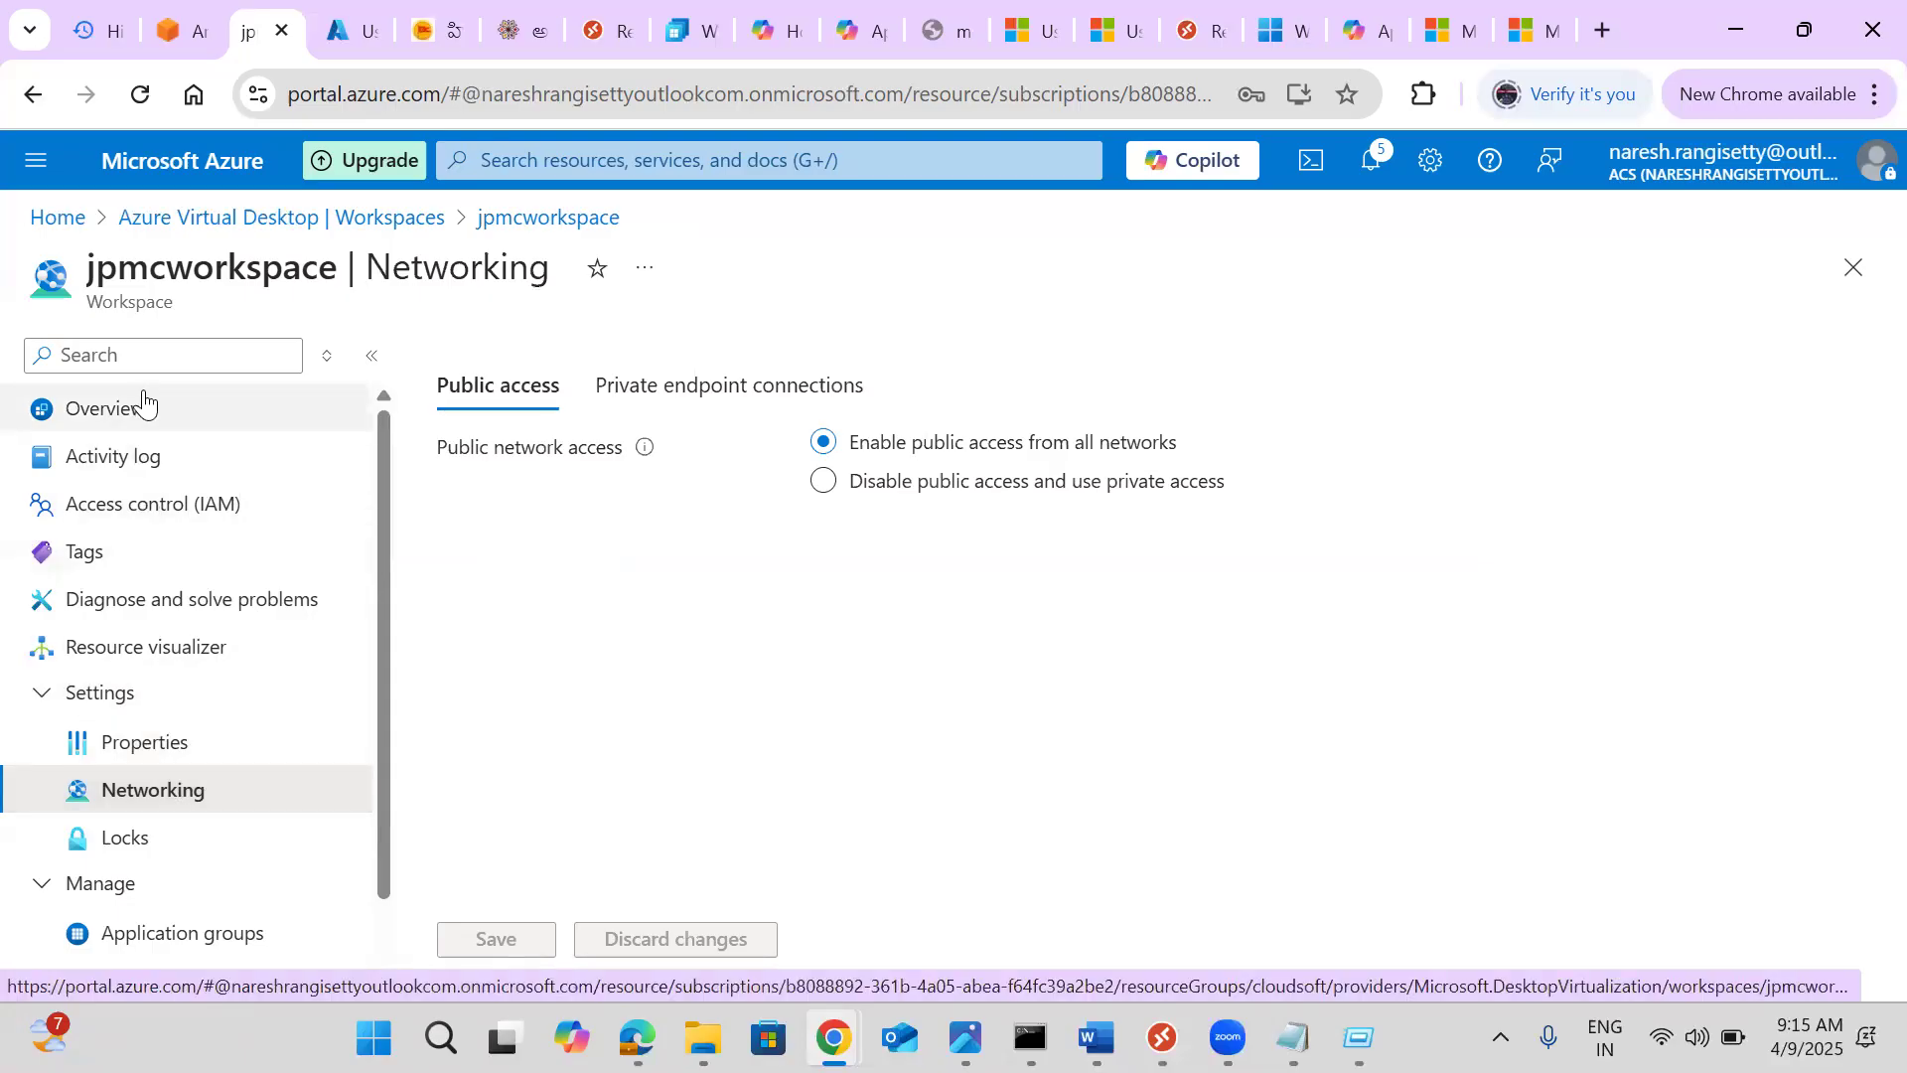
{"action": "left_click", "coordinate": [227, 938]}
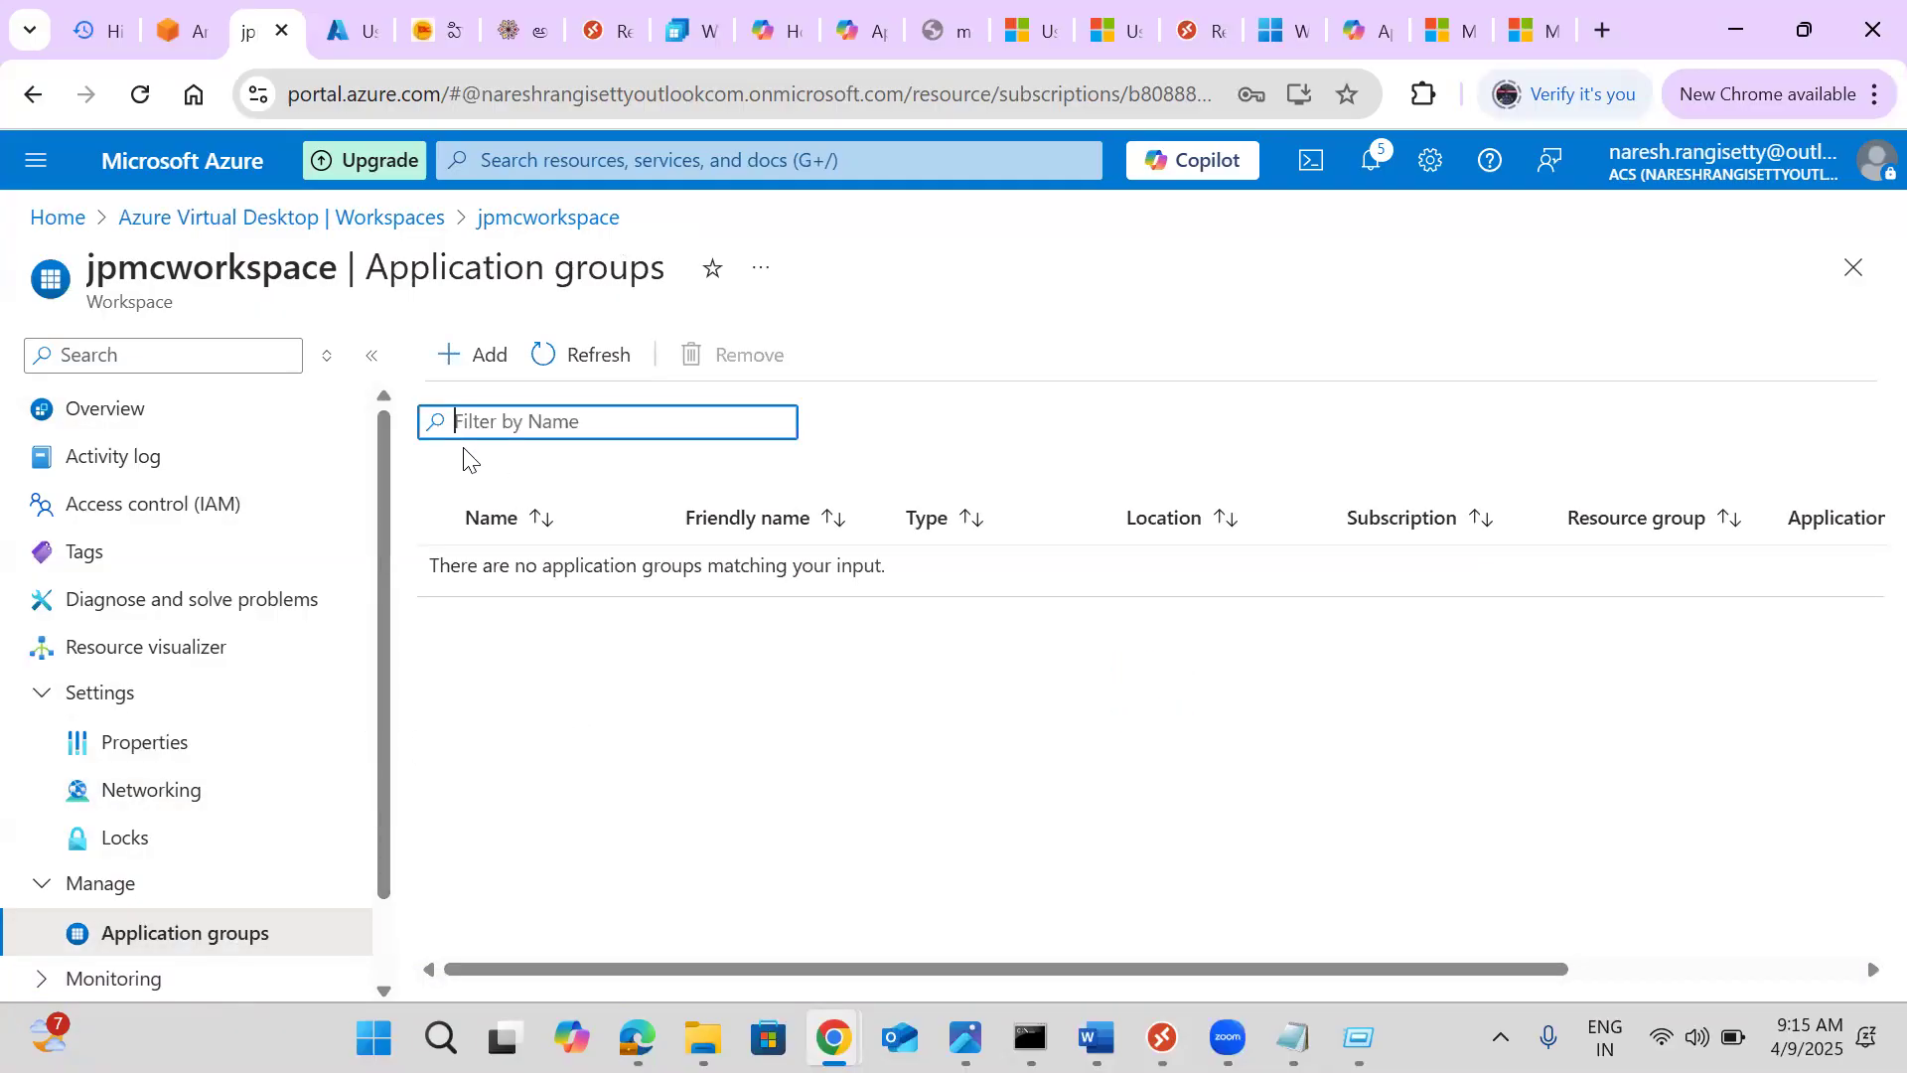
Open the add-application-group panel, pick and then remove jpmchostpool-DAG, and close it
{"action": "left_click", "coordinate": [477, 383]}
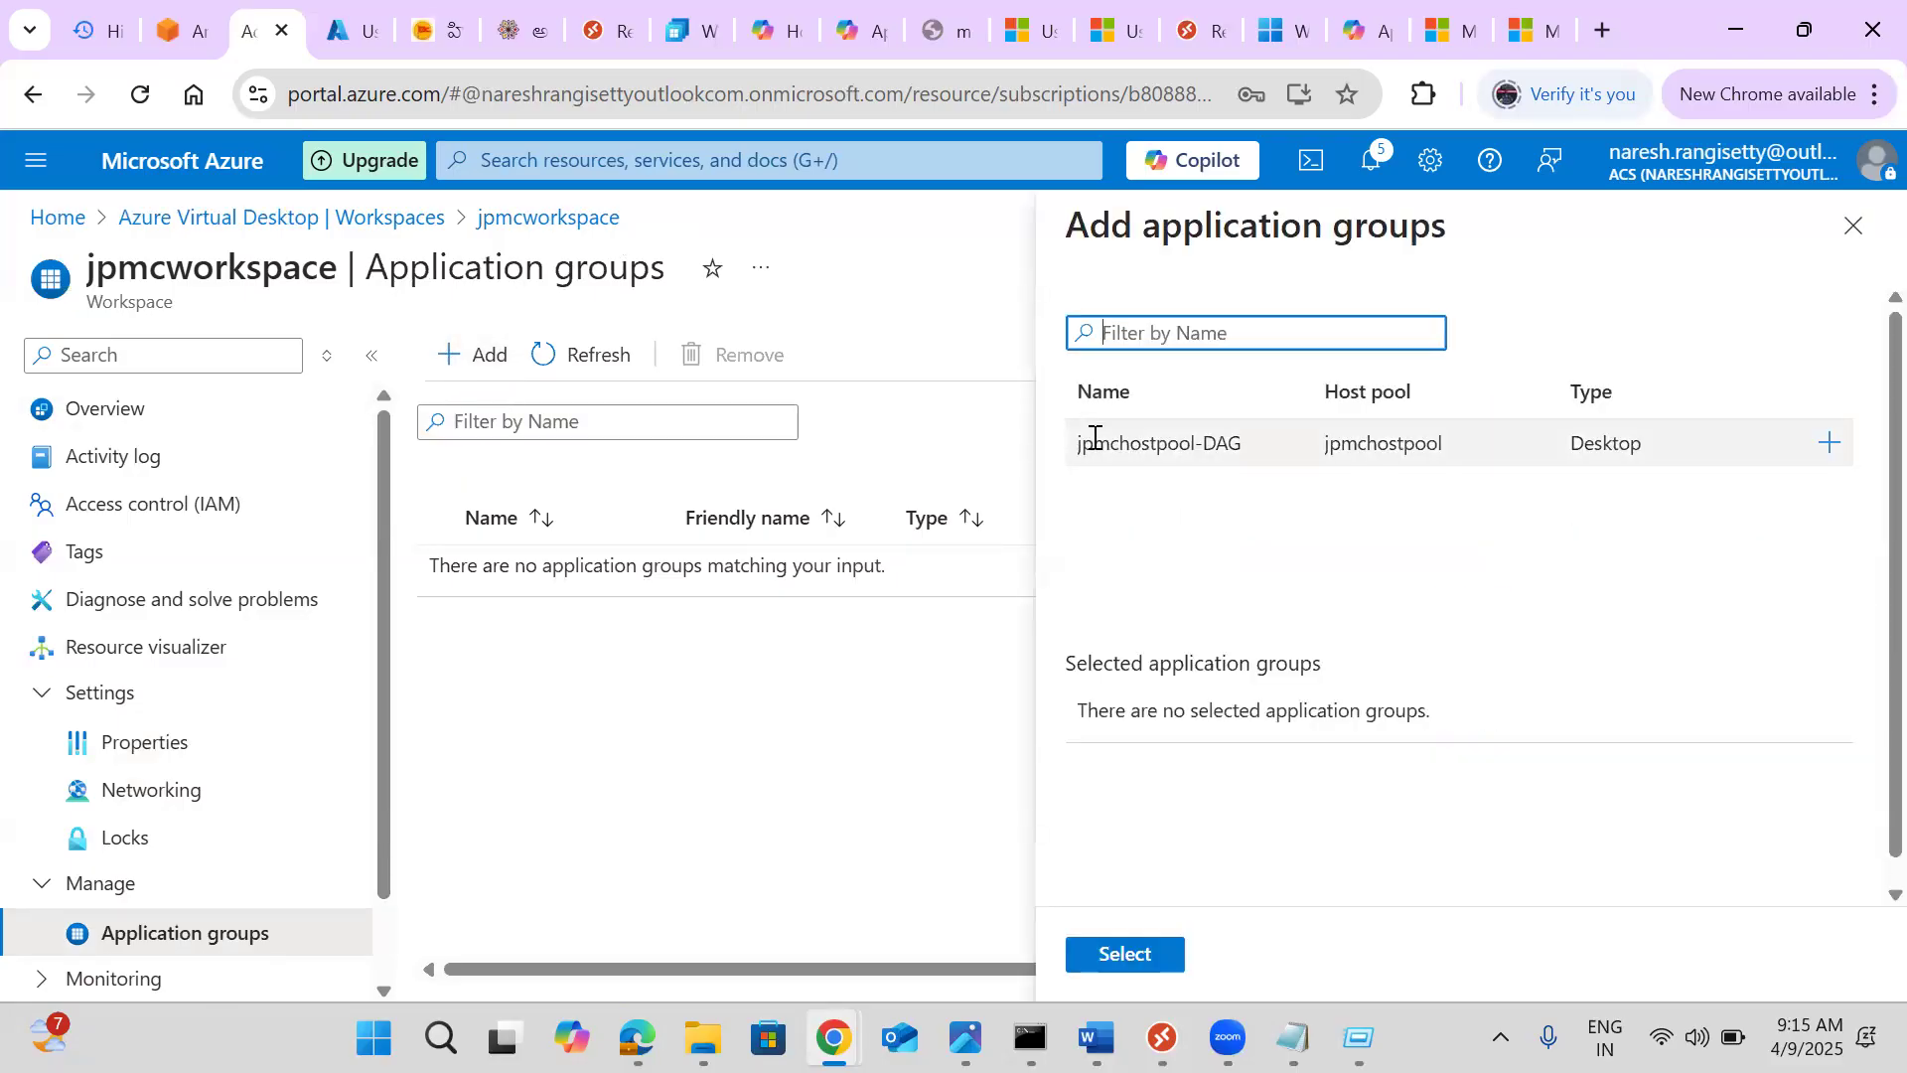
{"action": "double_click", "coordinate": [1094, 437]}
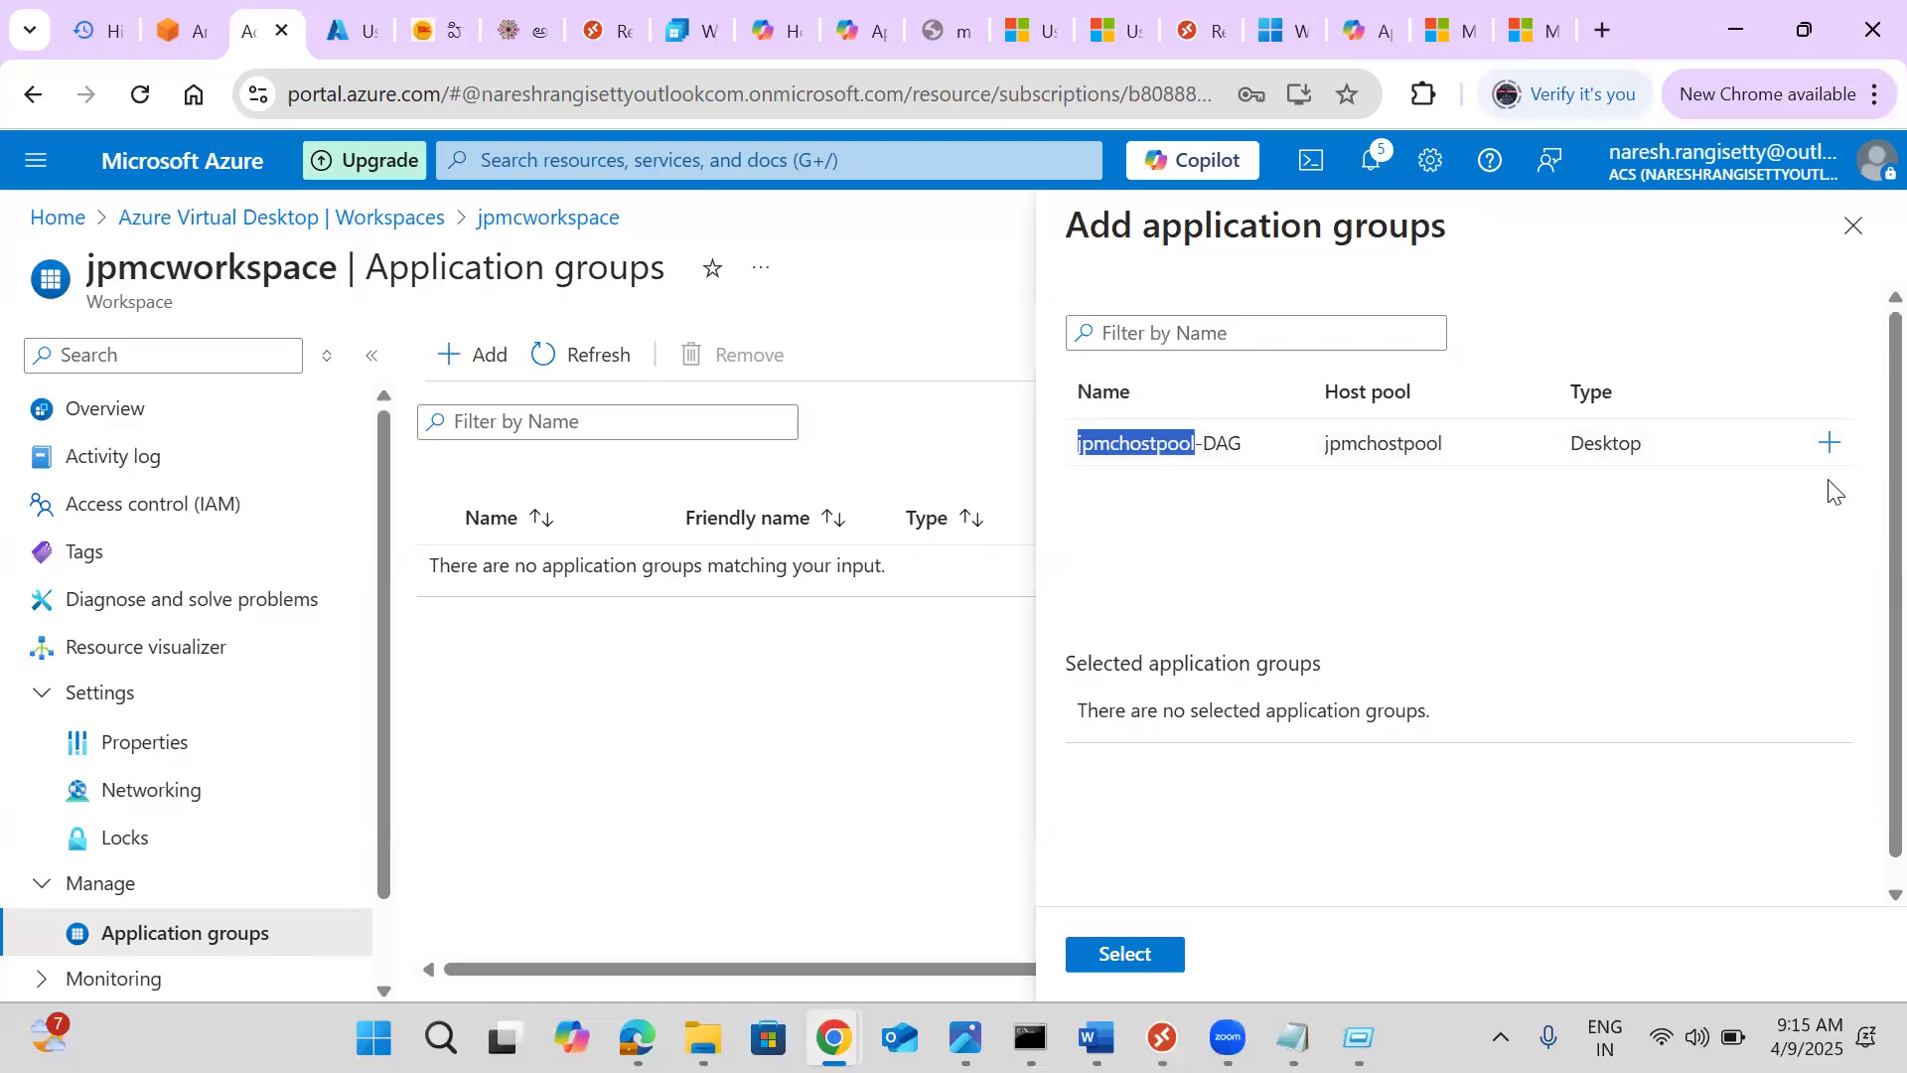
{"action": "left_click", "coordinate": [1830, 447]}
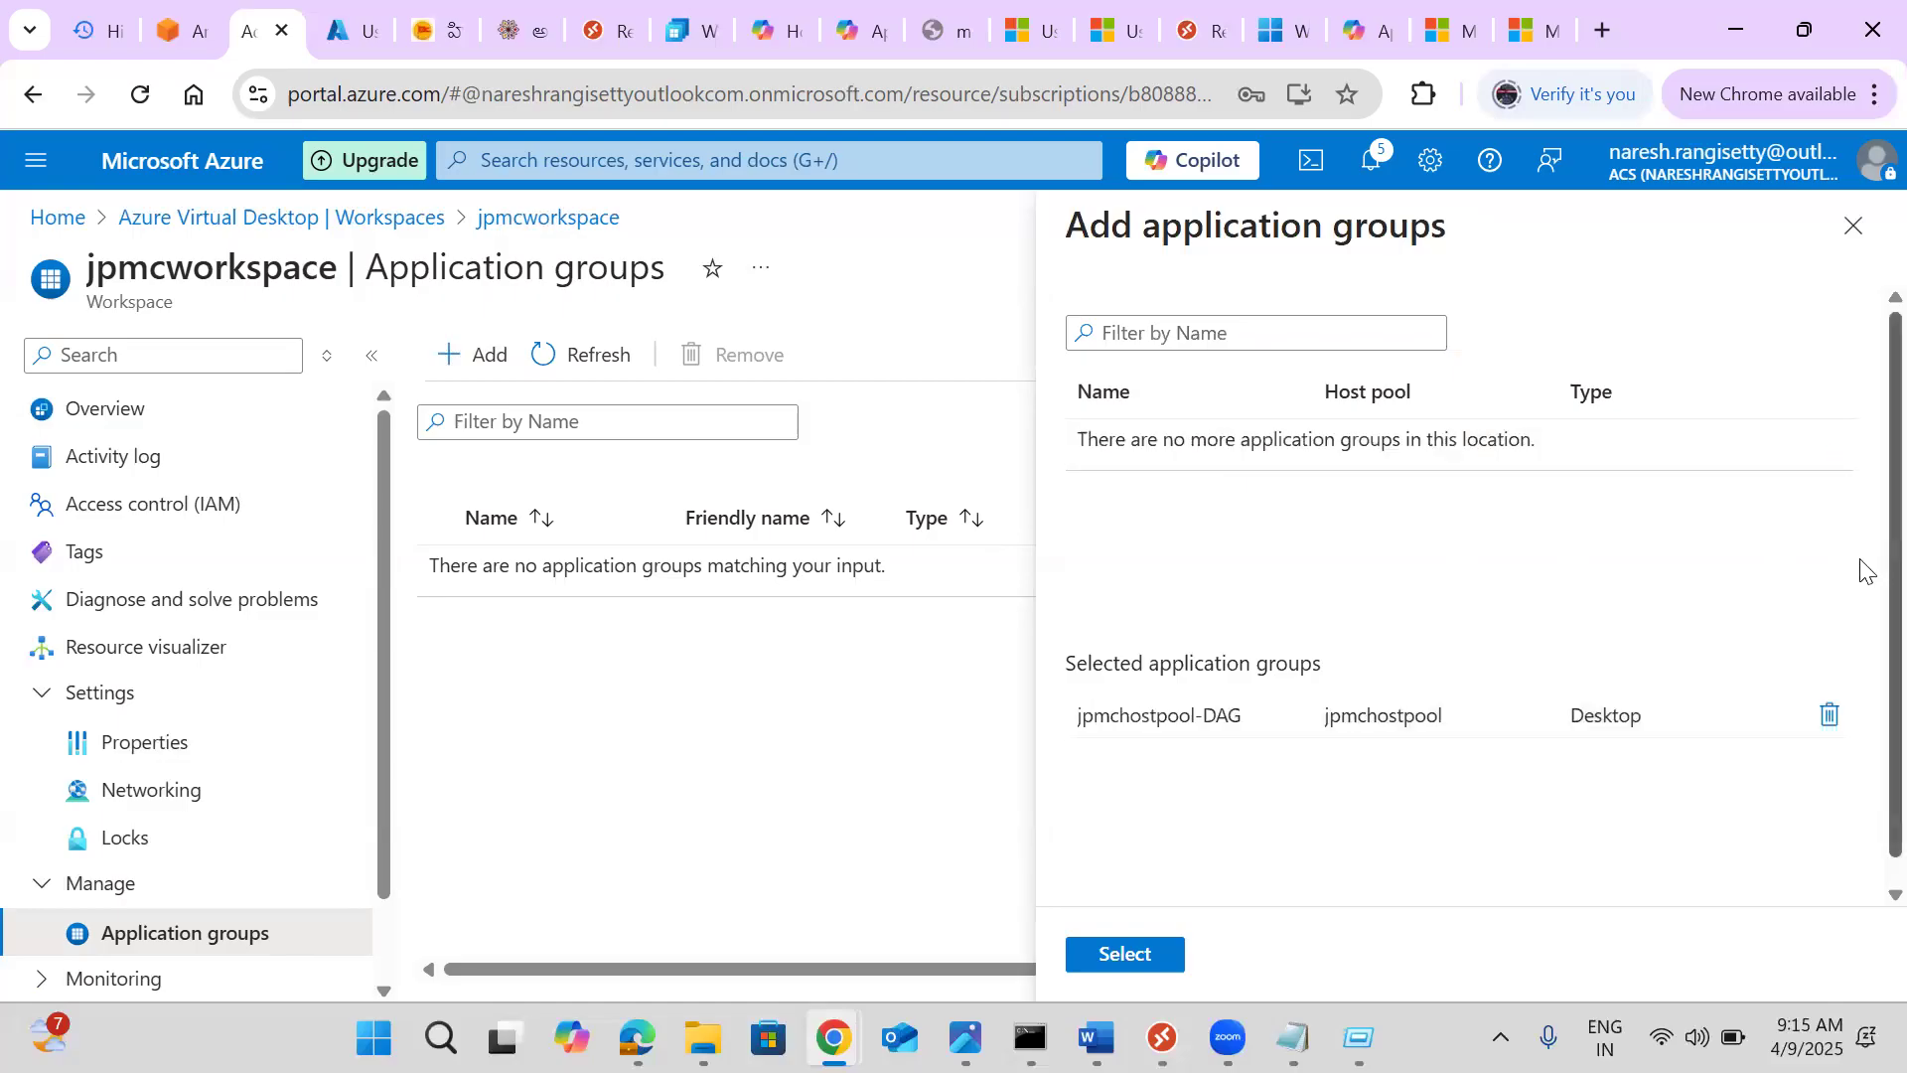
{"action": "scroll", "coordinate": [1865, 571], "scroll_direction": "down", "scroll_amount": 1}
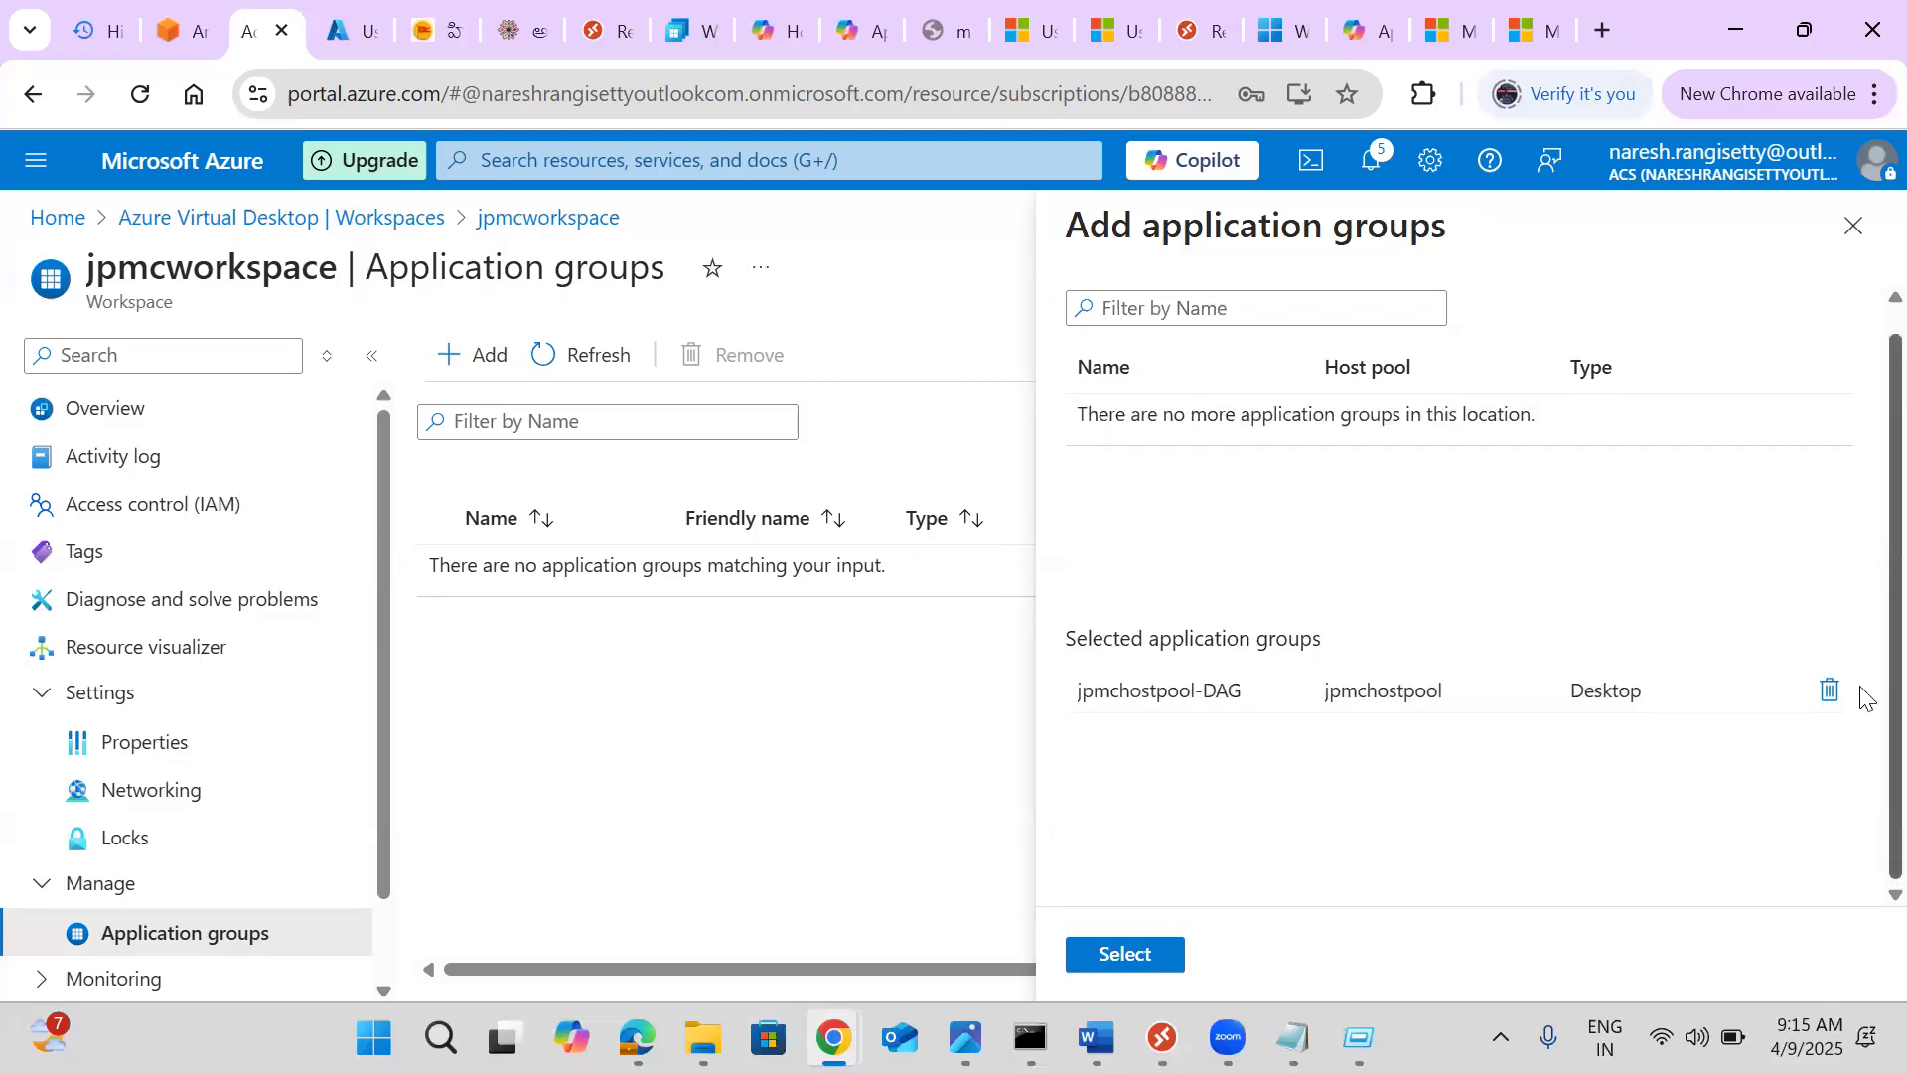
{"action": "double_click", "coordinate": [1229, 680]}
{"action": "scroll", "coordinate": [1828, 467], "scroll_direction": "up", "scroll_amount": 1}
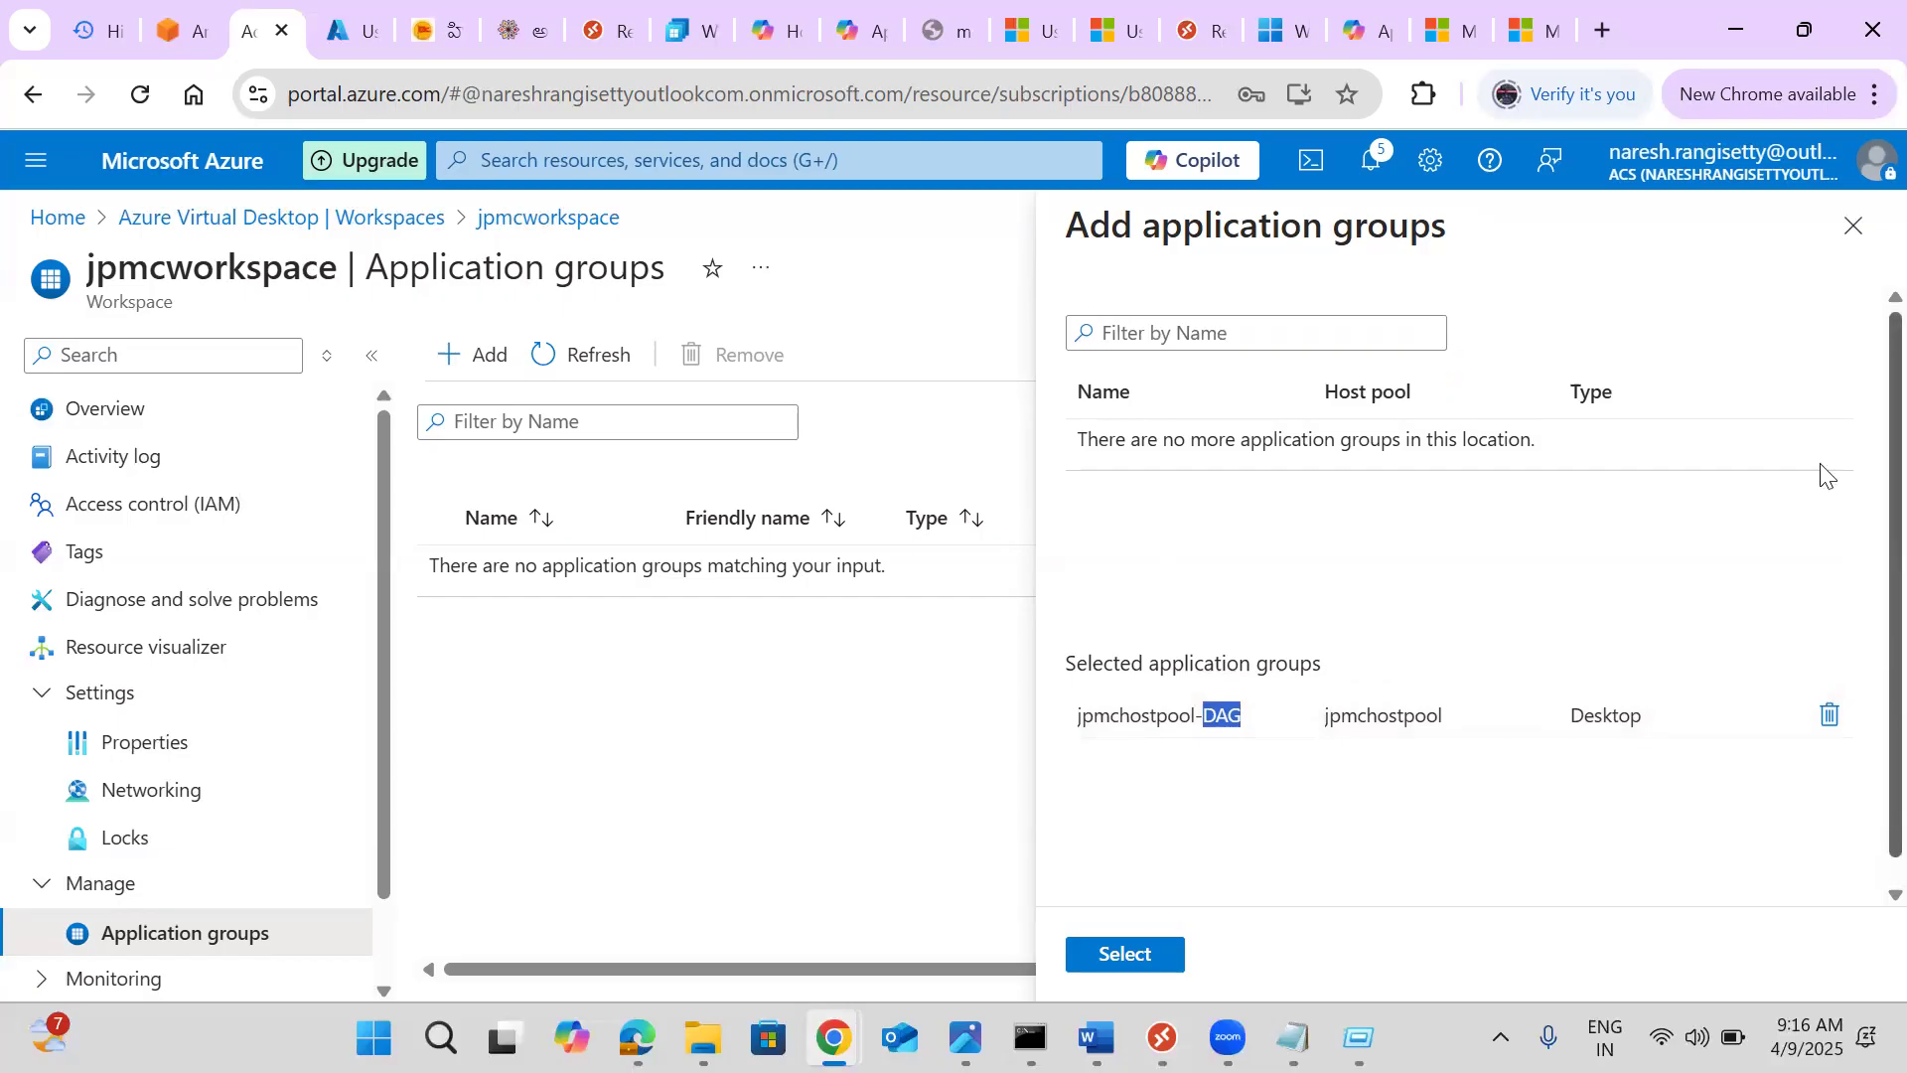
{"action": "left_click", "coordinate": [1840, 728]}
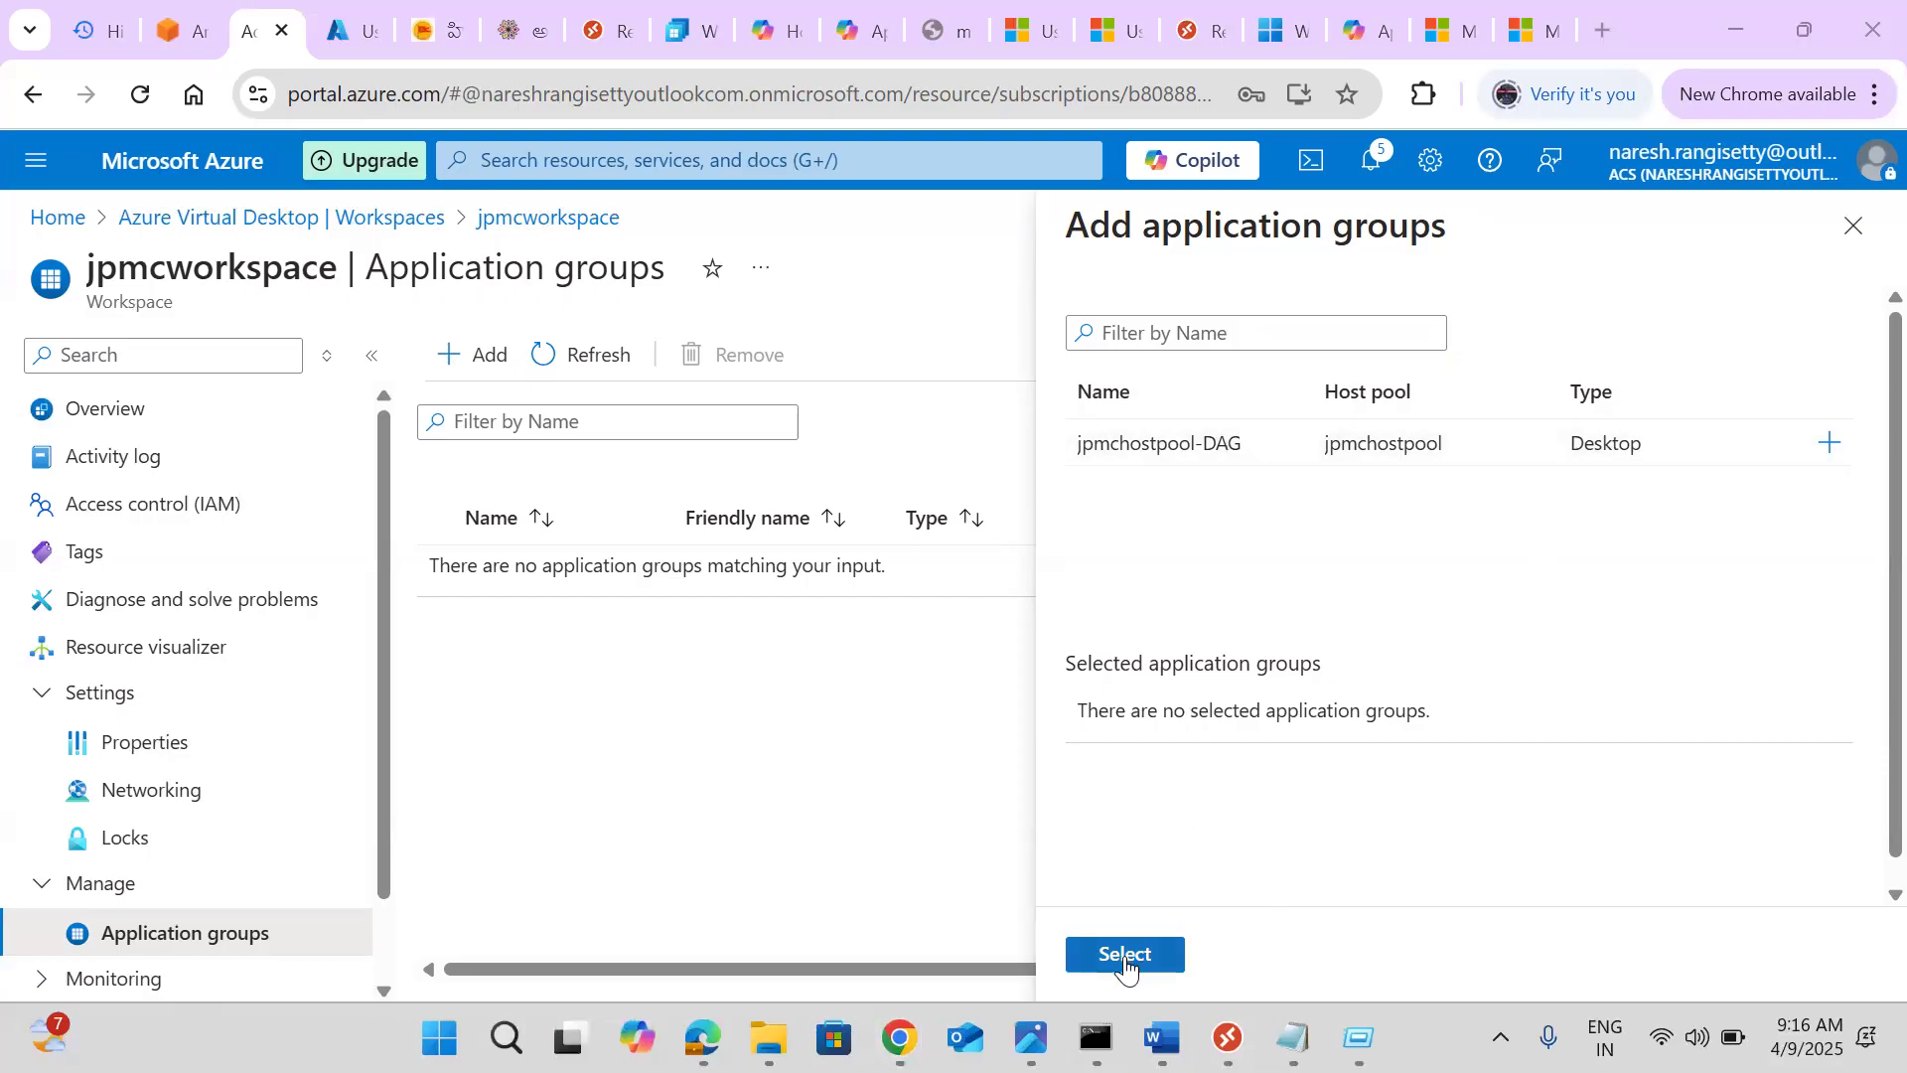
{"action": "left_click", "coordinate": [1125, 956]}
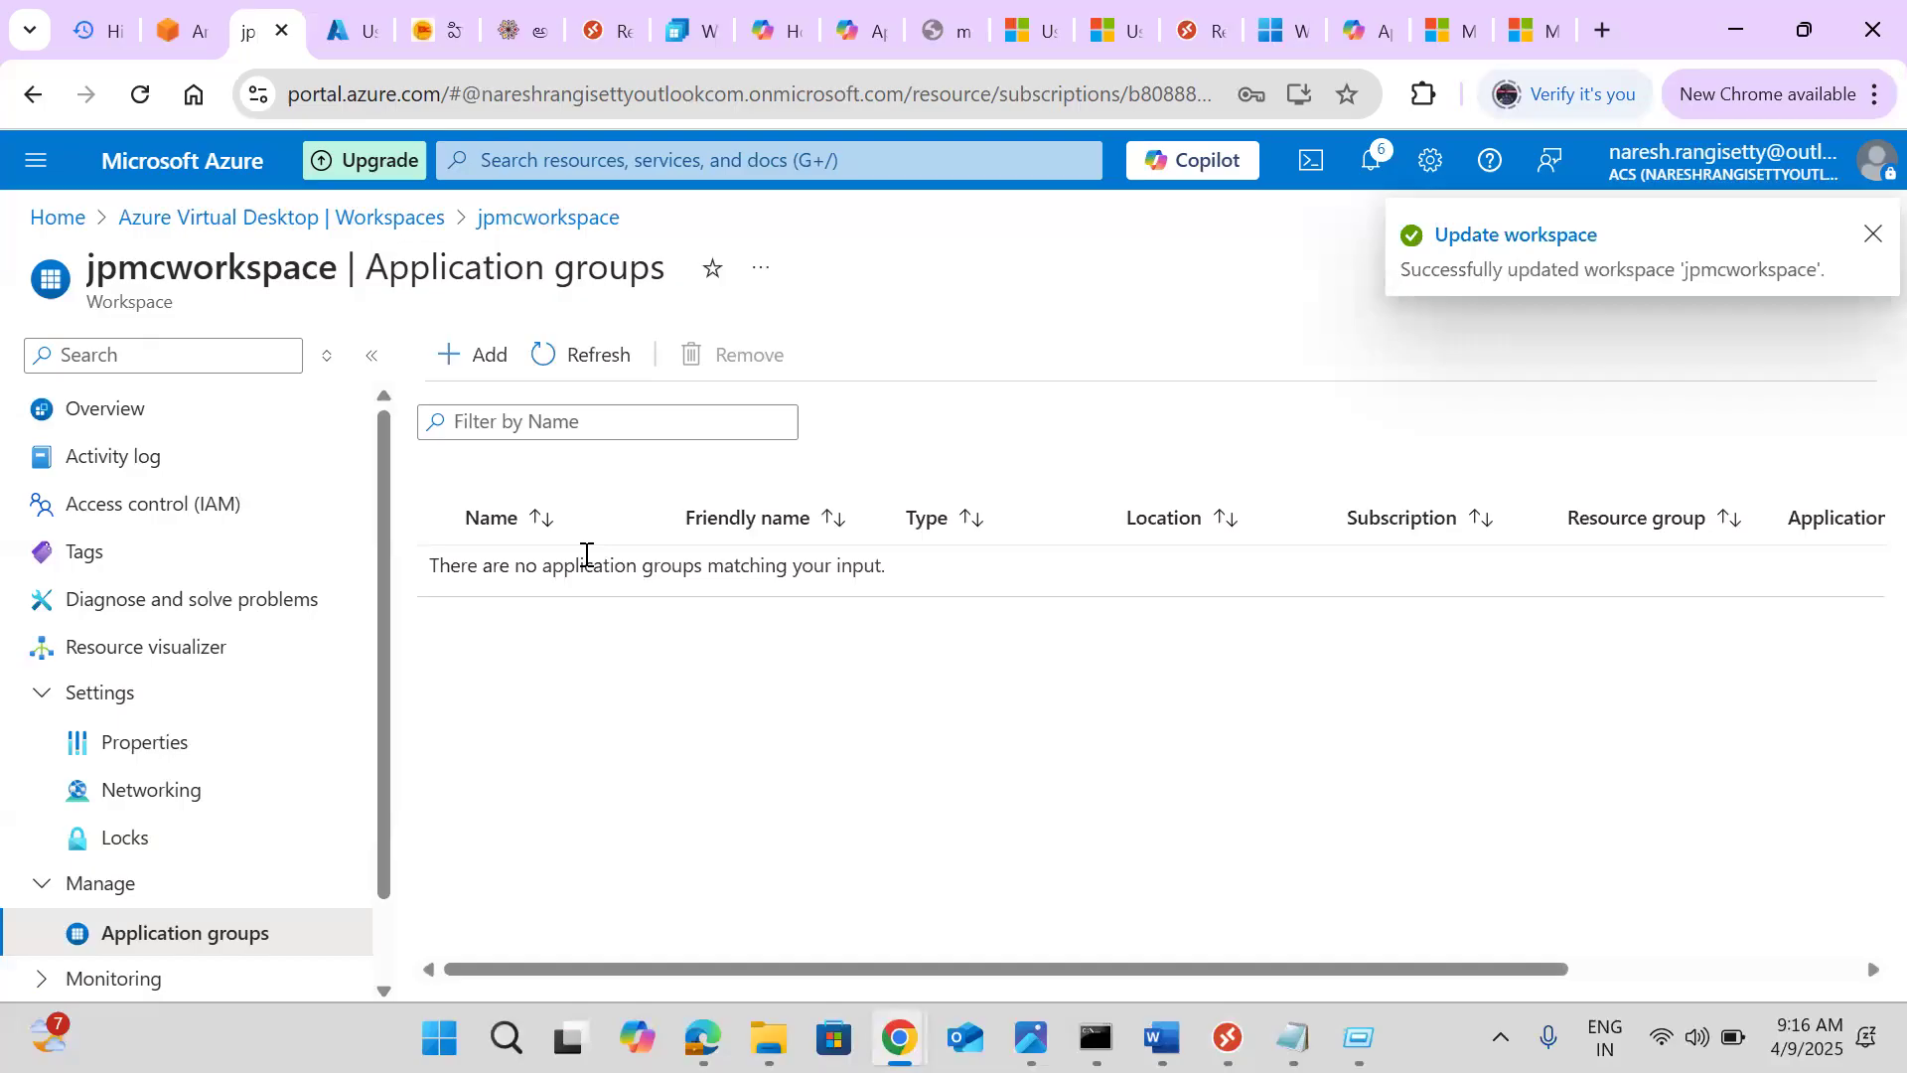
Add jpmchostpool-DAG to jpmcworkspace and confirm the selection to update the workspace
{"action": "left_click", "coordinate": [446, 368]}
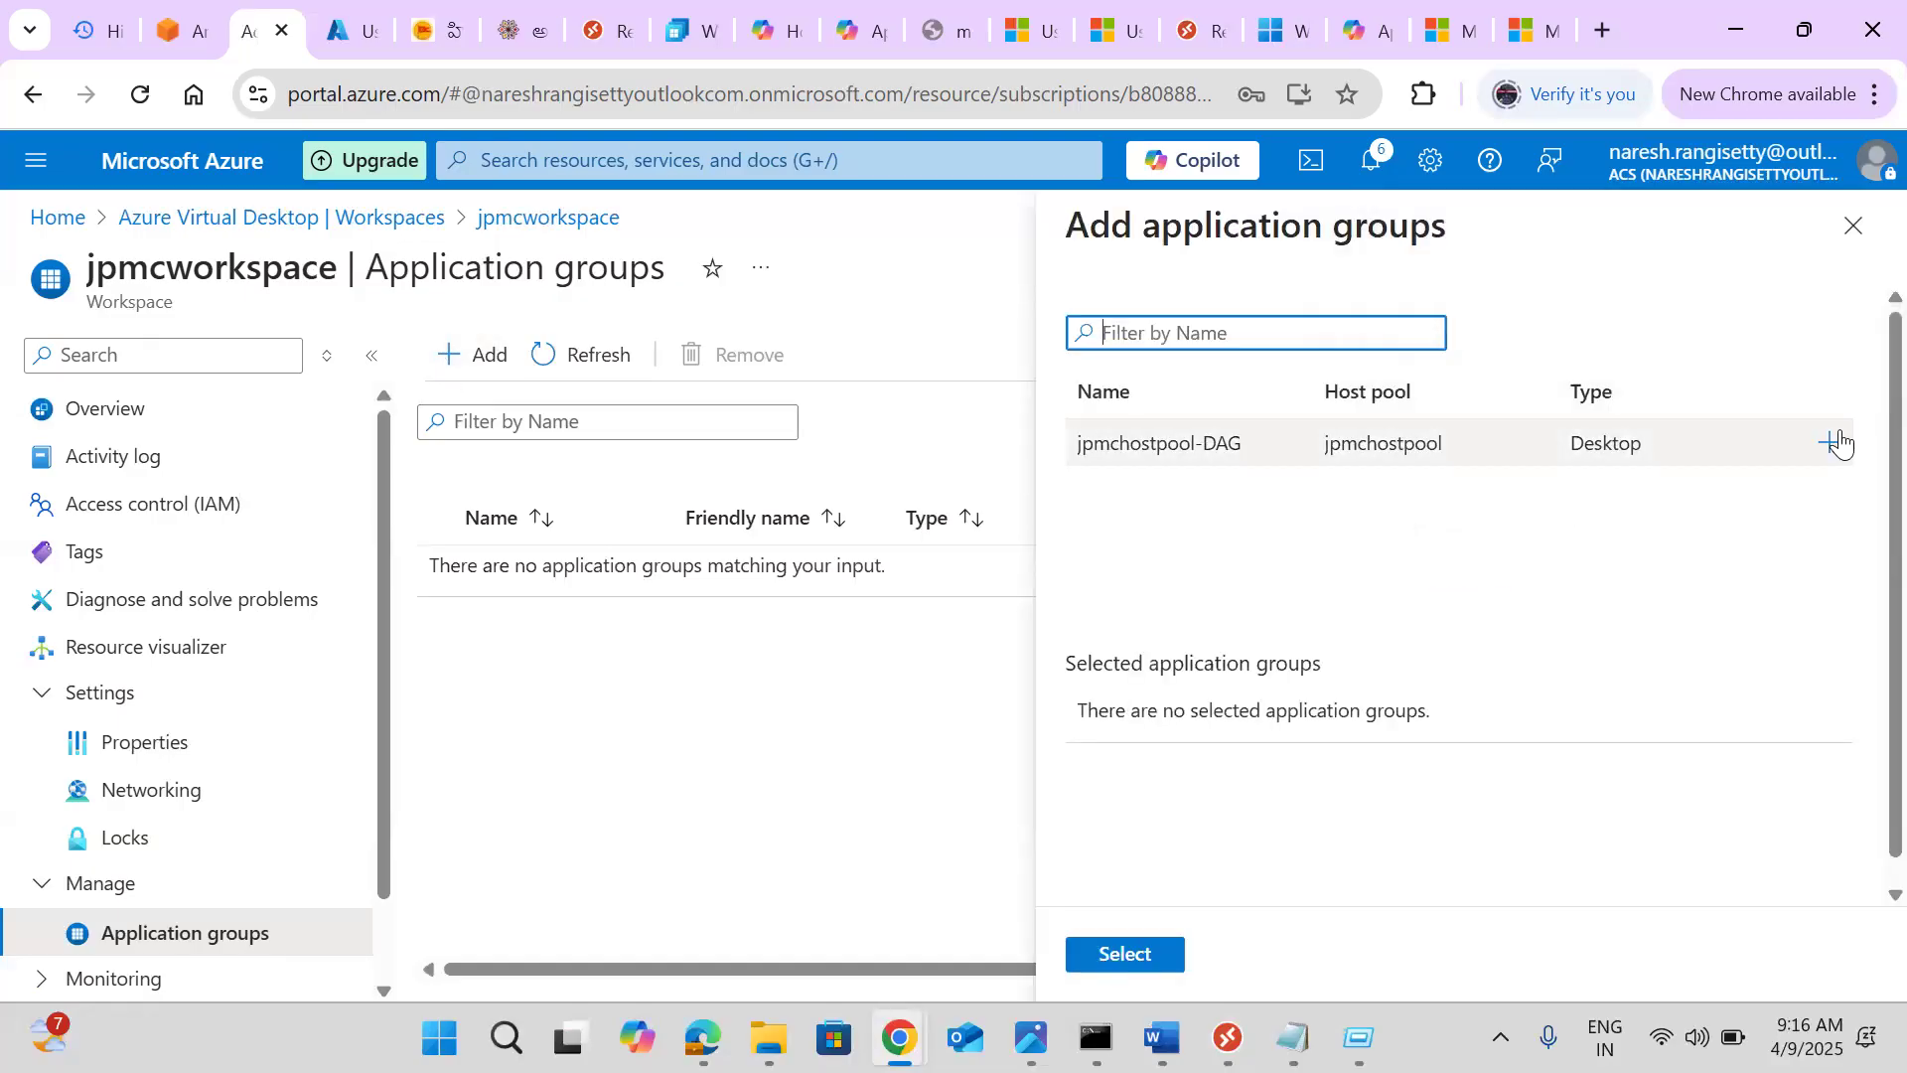
{"action": "left_click", "coordinate": [1829, 443]}
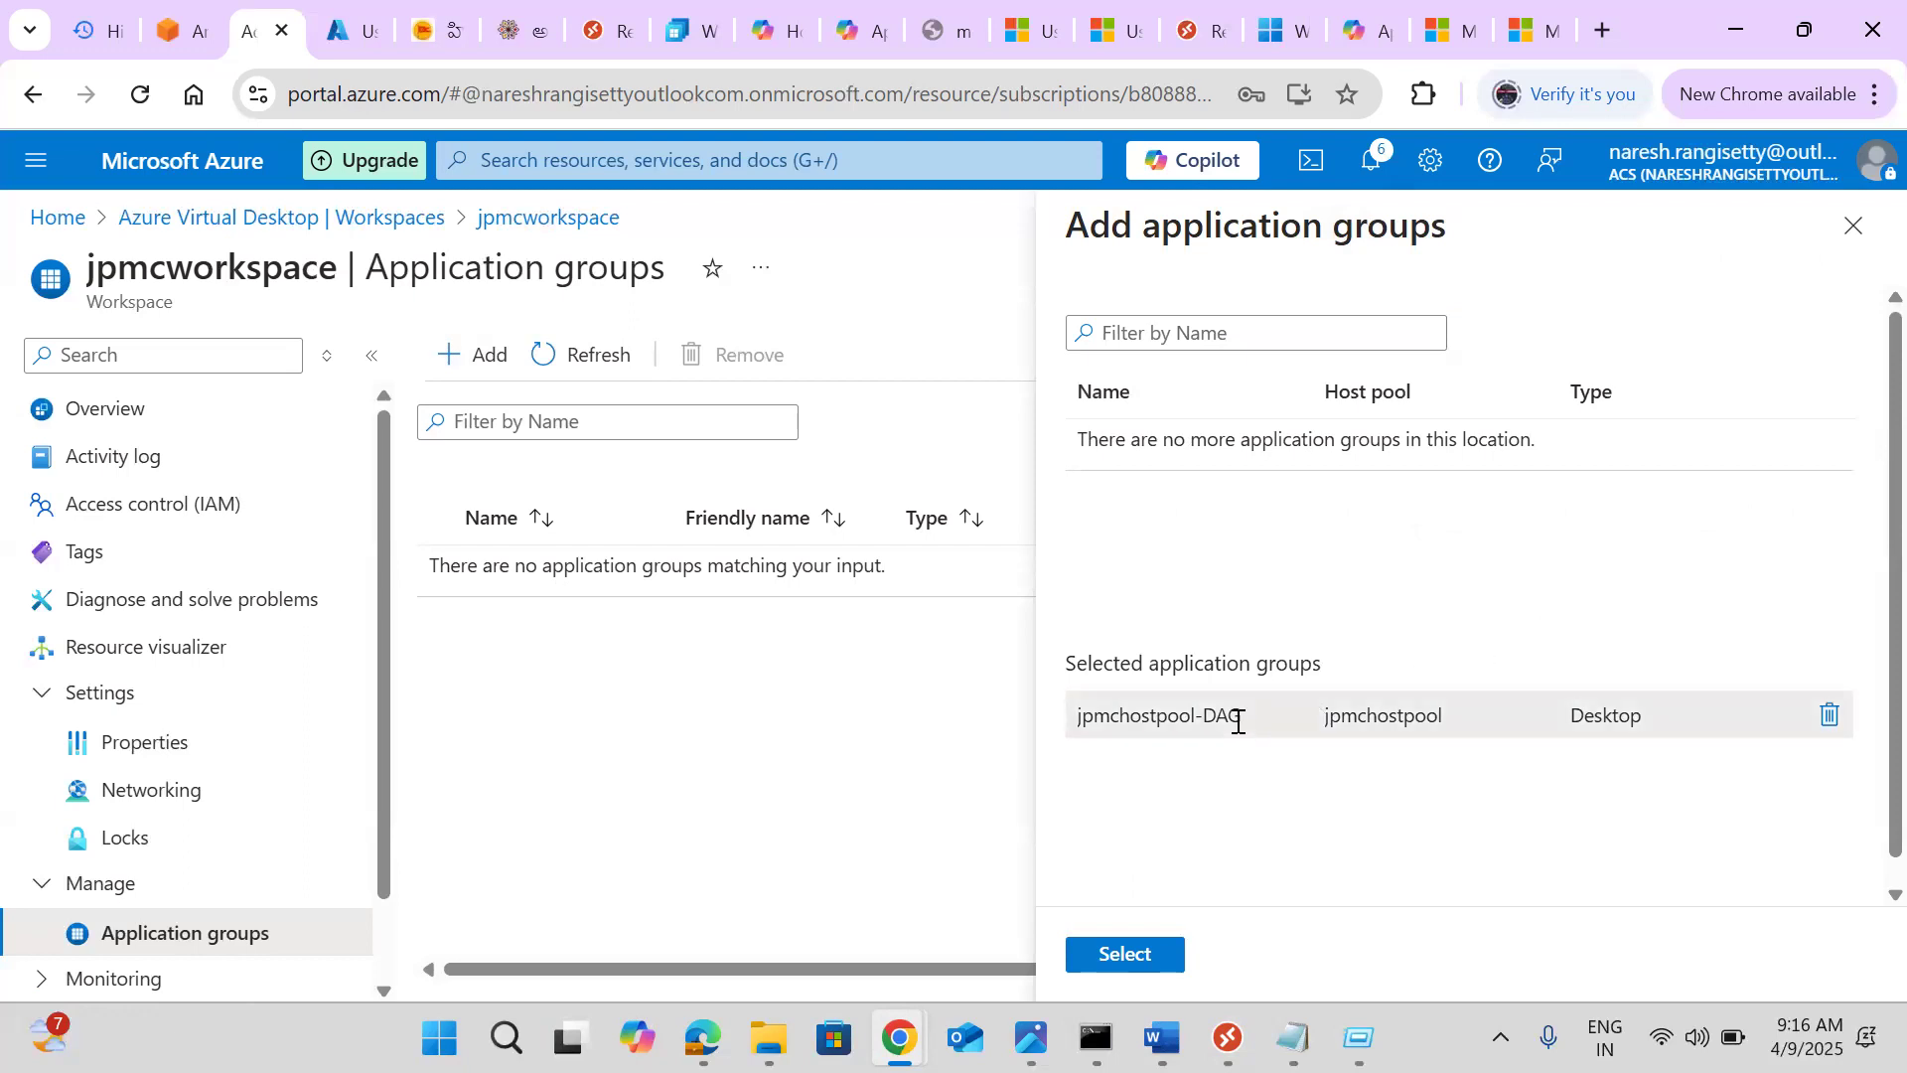
{"action": "left_click", "coordinate": [1115, 955]}
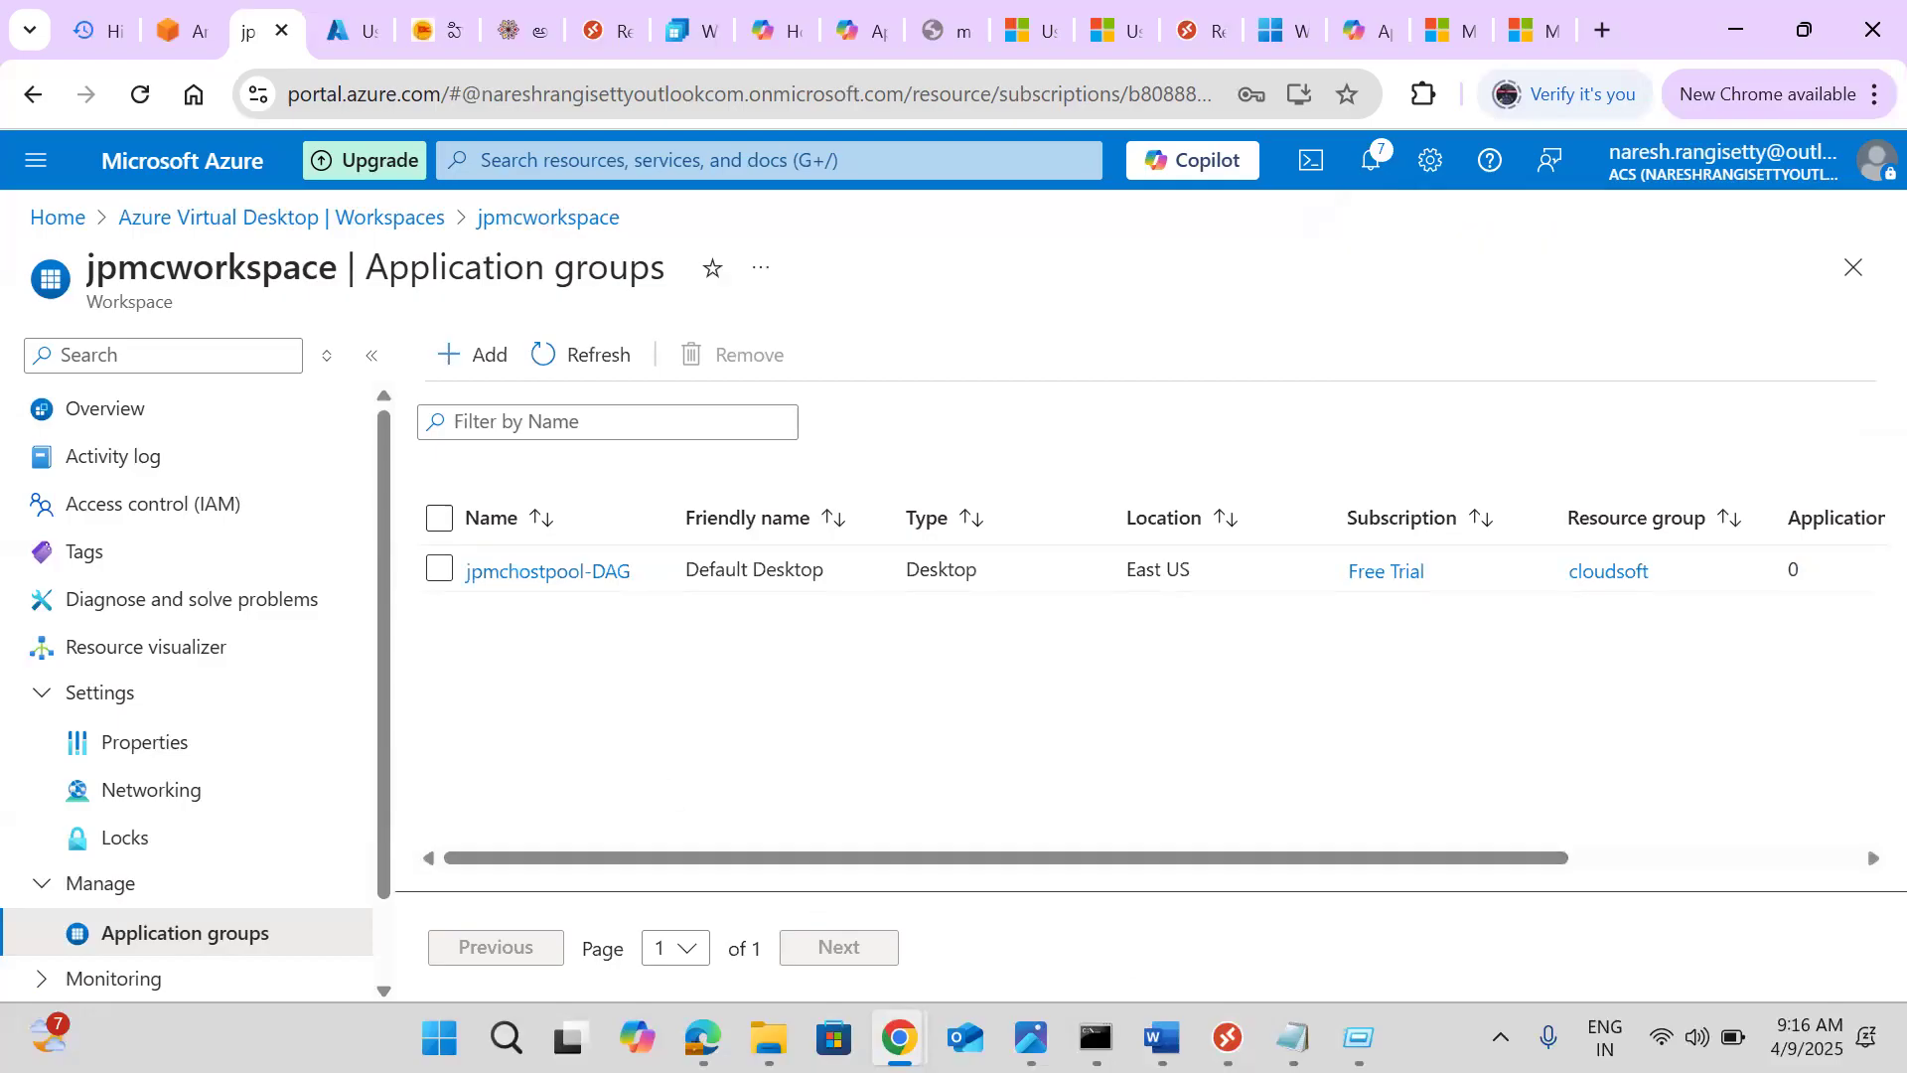
{"action": "mouse_move", "coordinate": [1229, 1038]}
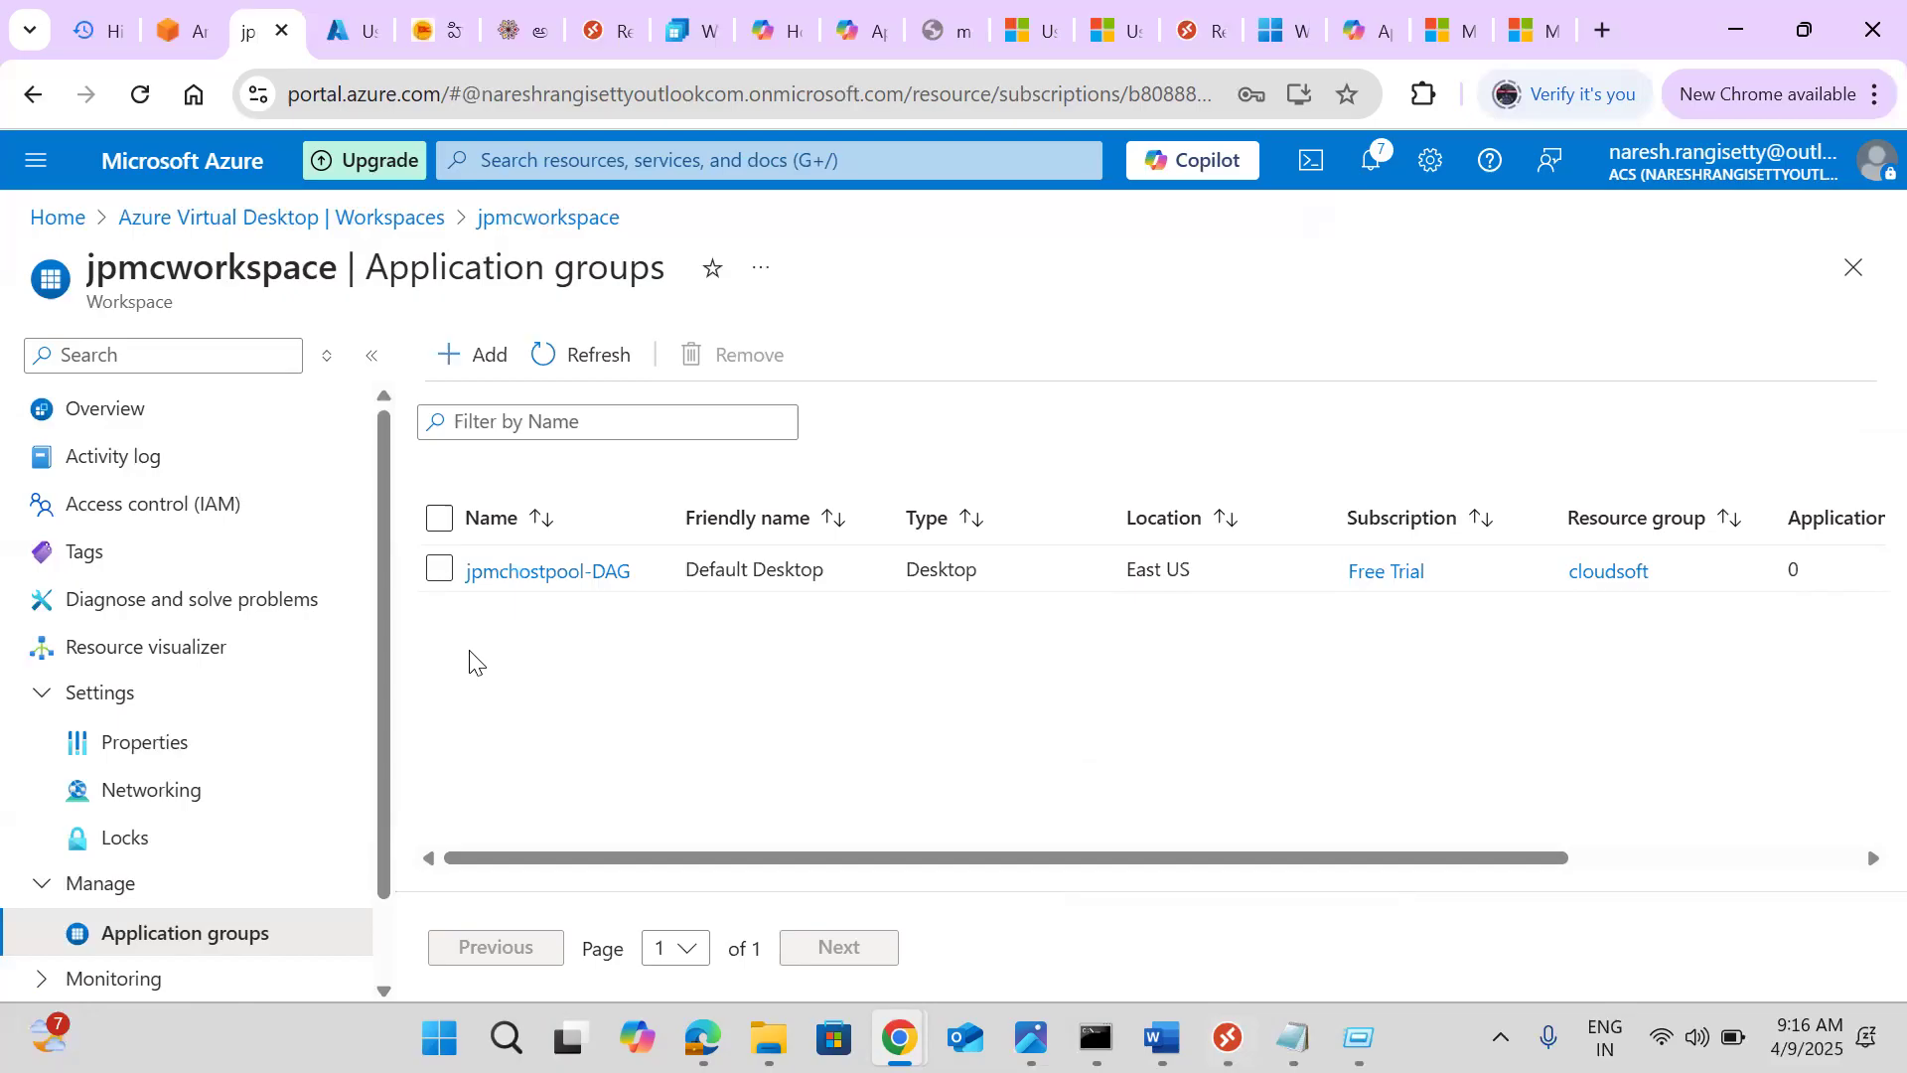
Refresh the Unavailable feed in Remote Desktop to pick up the newly assigned desktop
{"action": "left_click", "coordinate": [1228, 1038]}
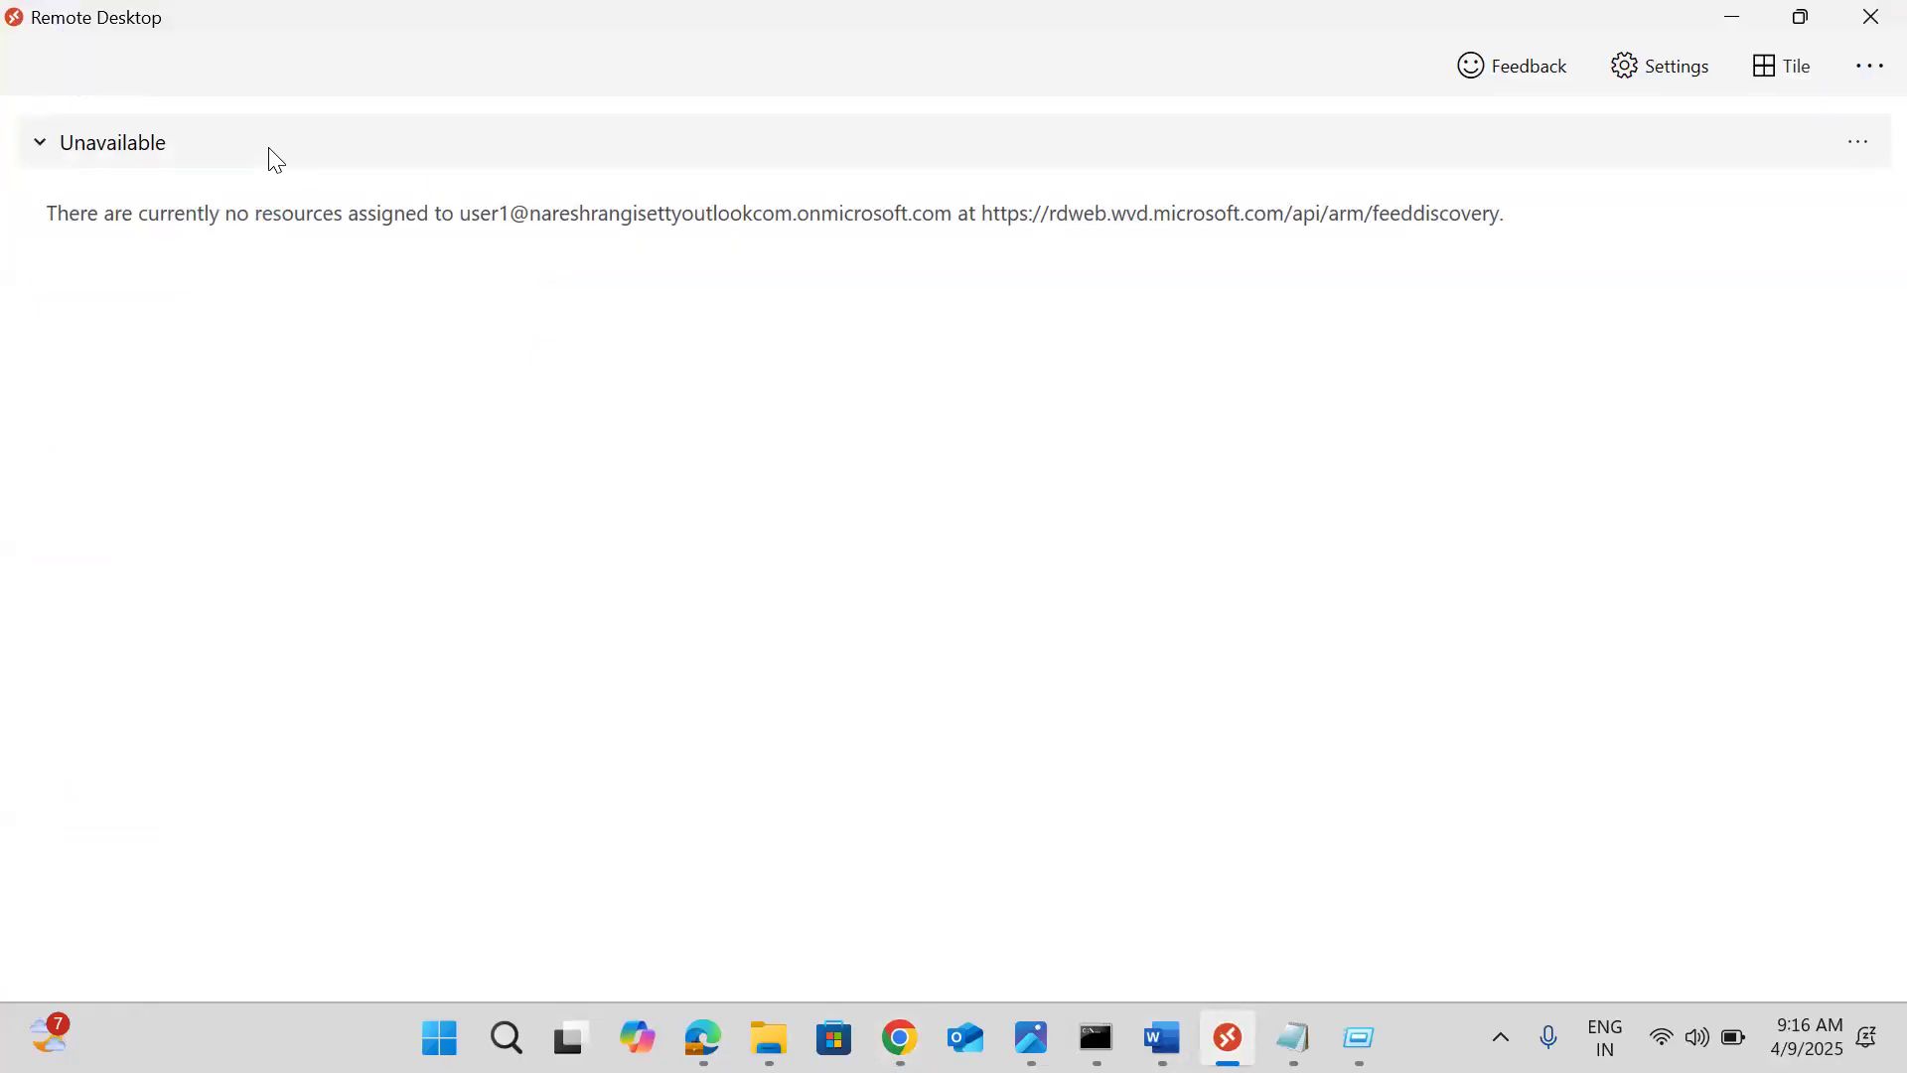
{"action": "left_click", "coordinate": [40, 144]}
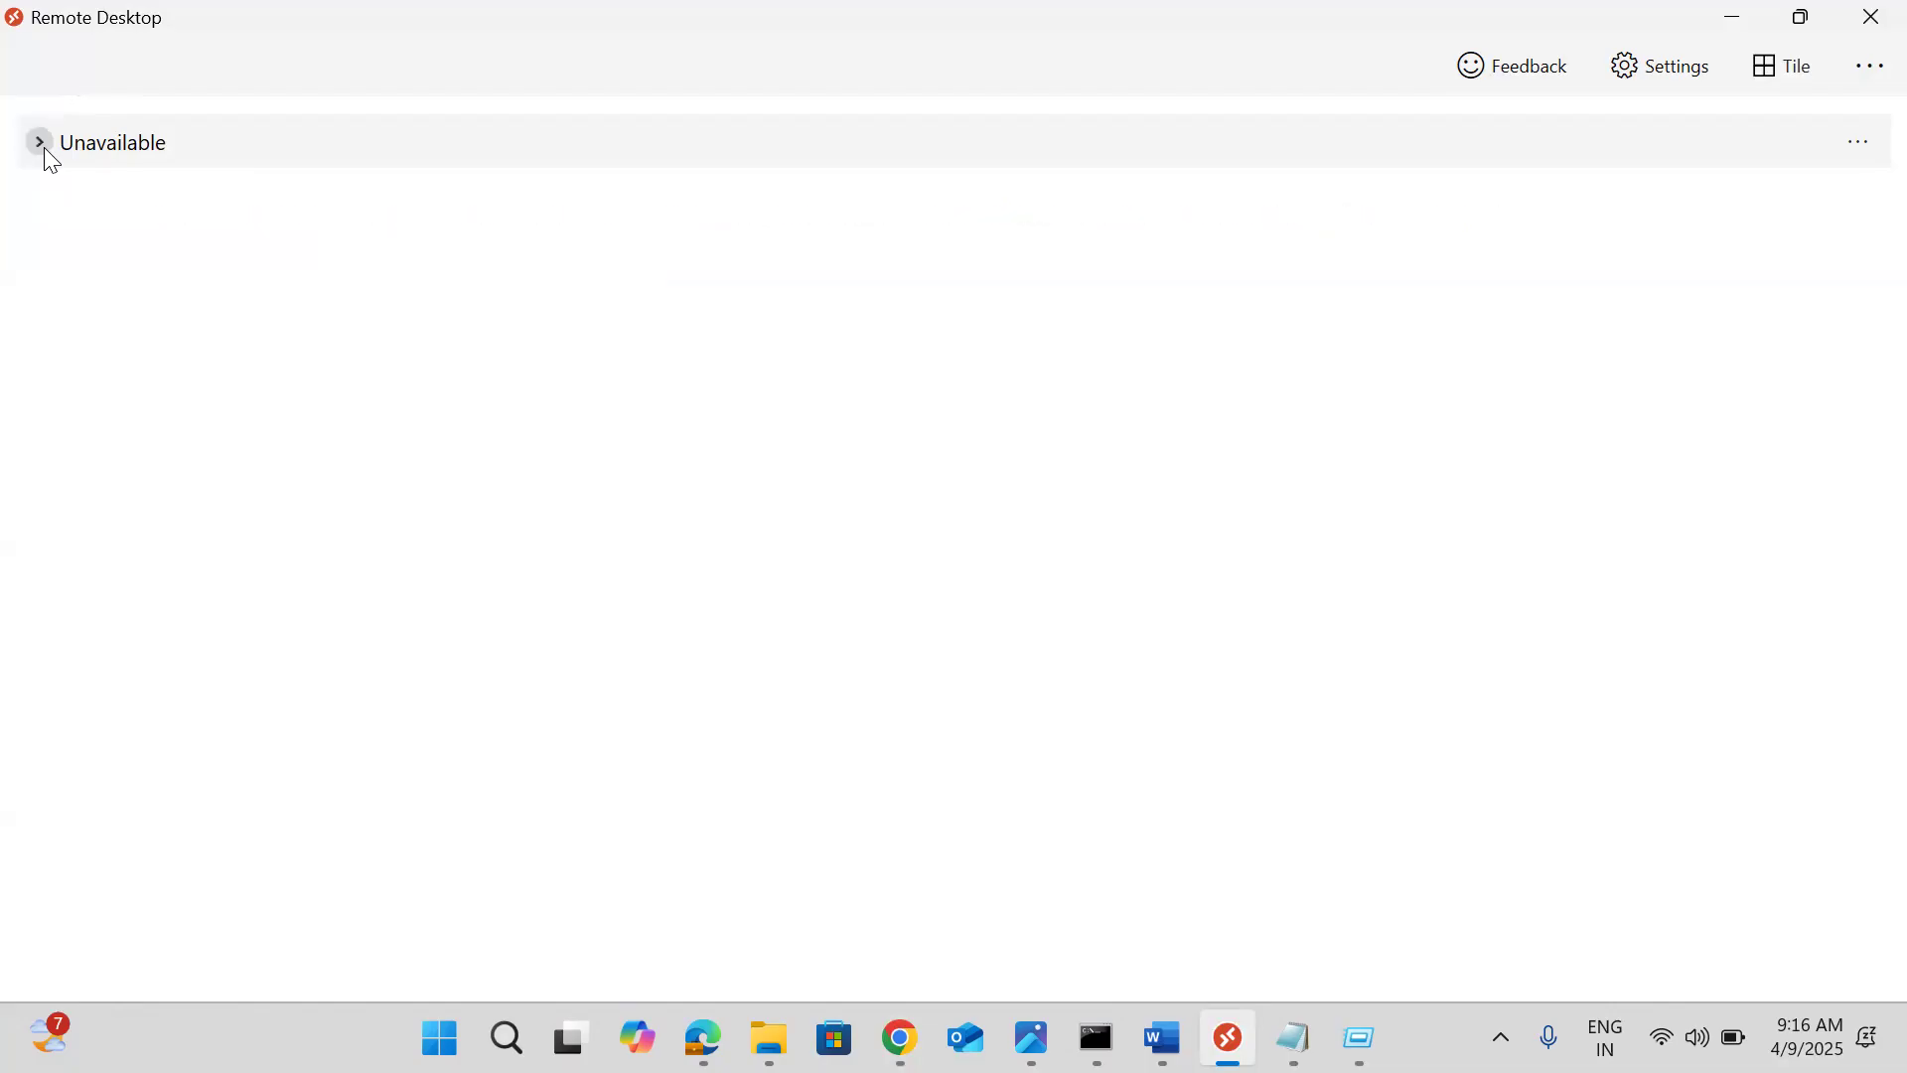
{"action": "left_click", "coordinate": [40, 144]}
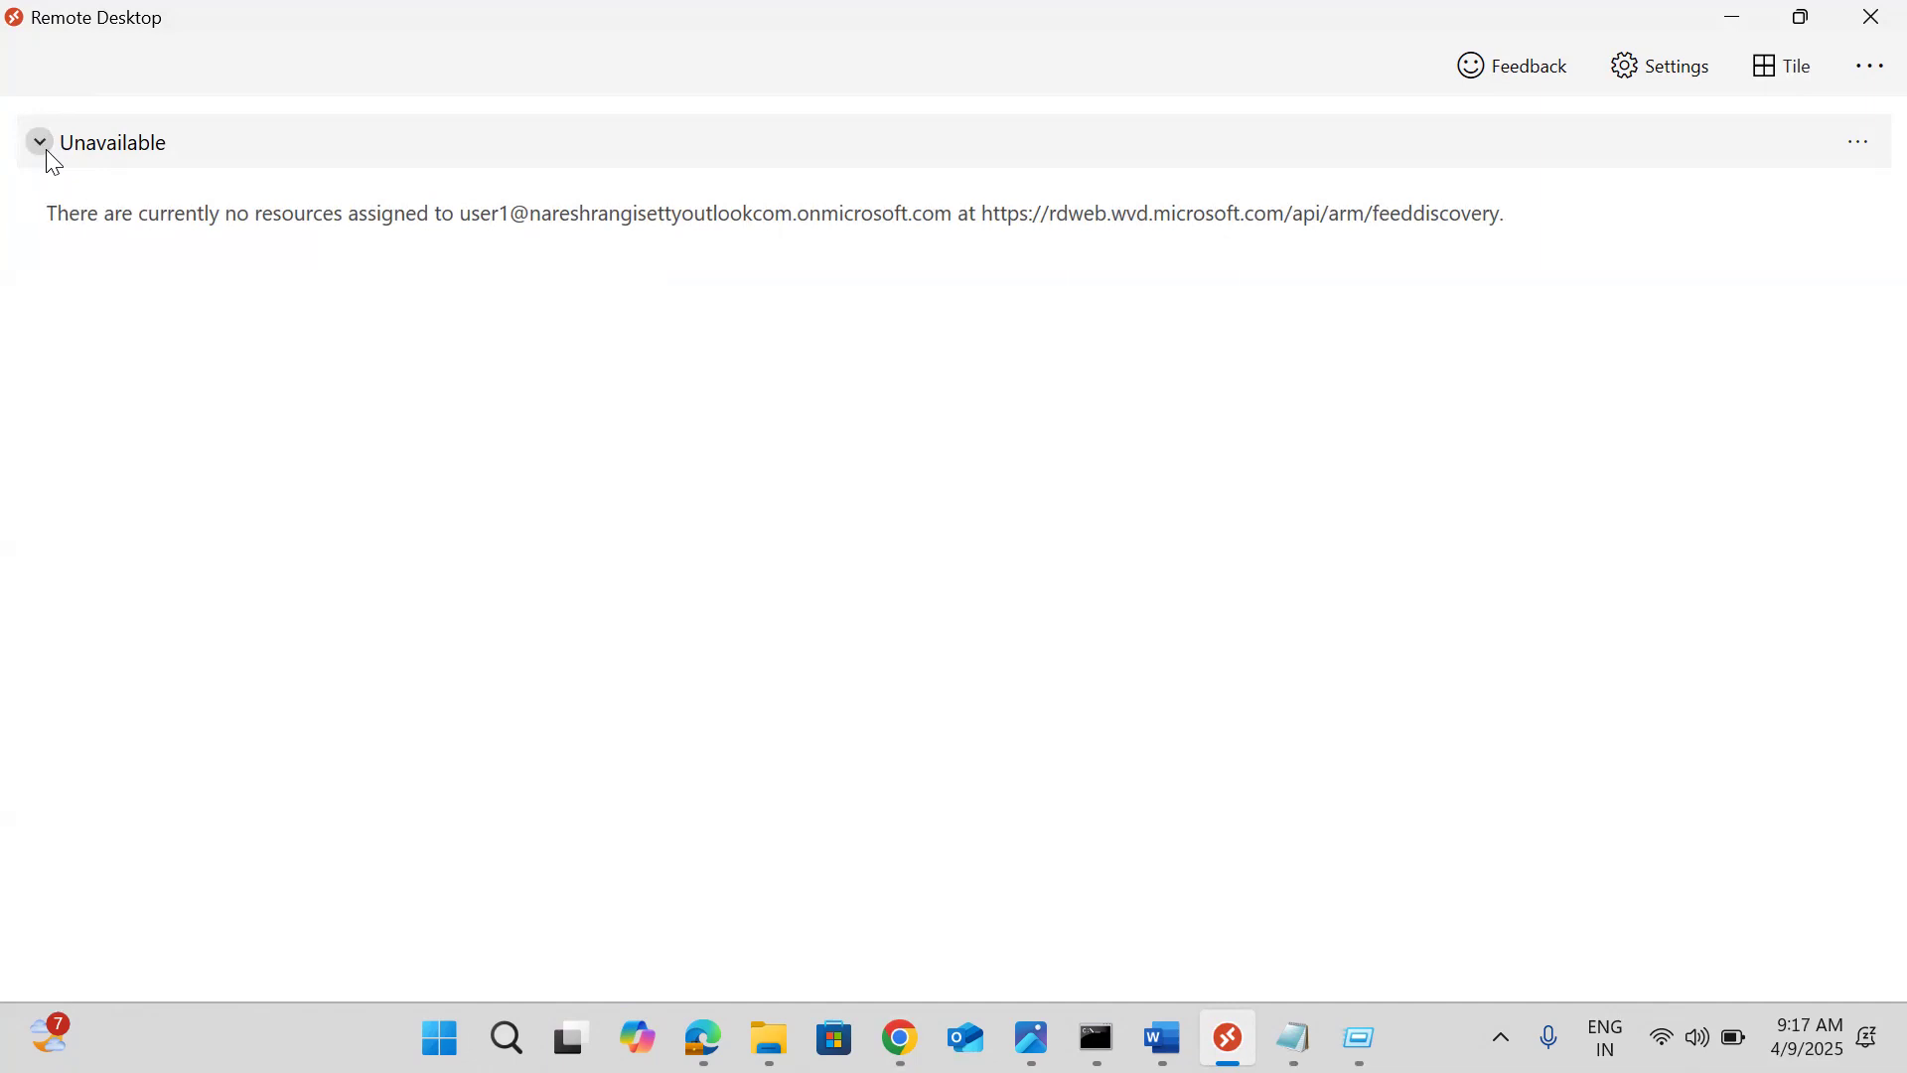
{"action": "left_click", "coordinate": [114, 159]}
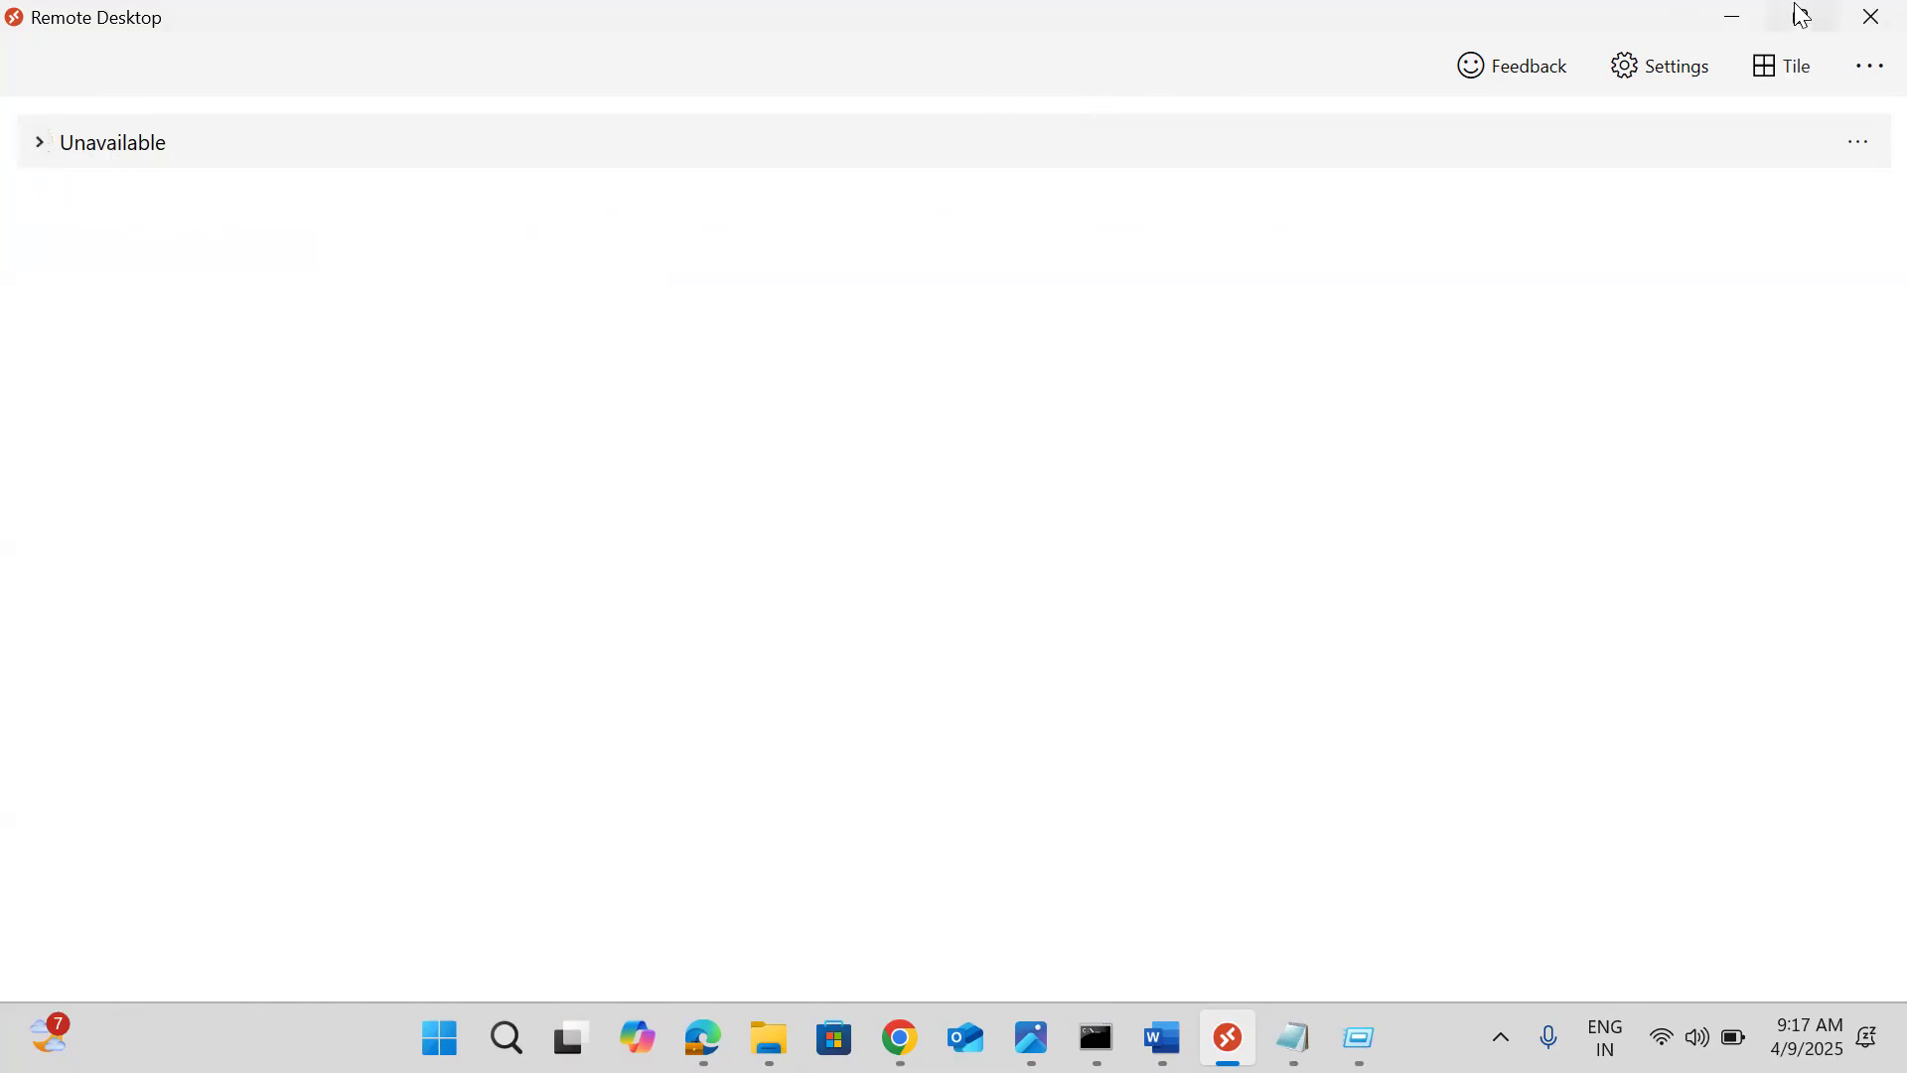
{"action": "left_click", "coordinate": [1852, 56]}
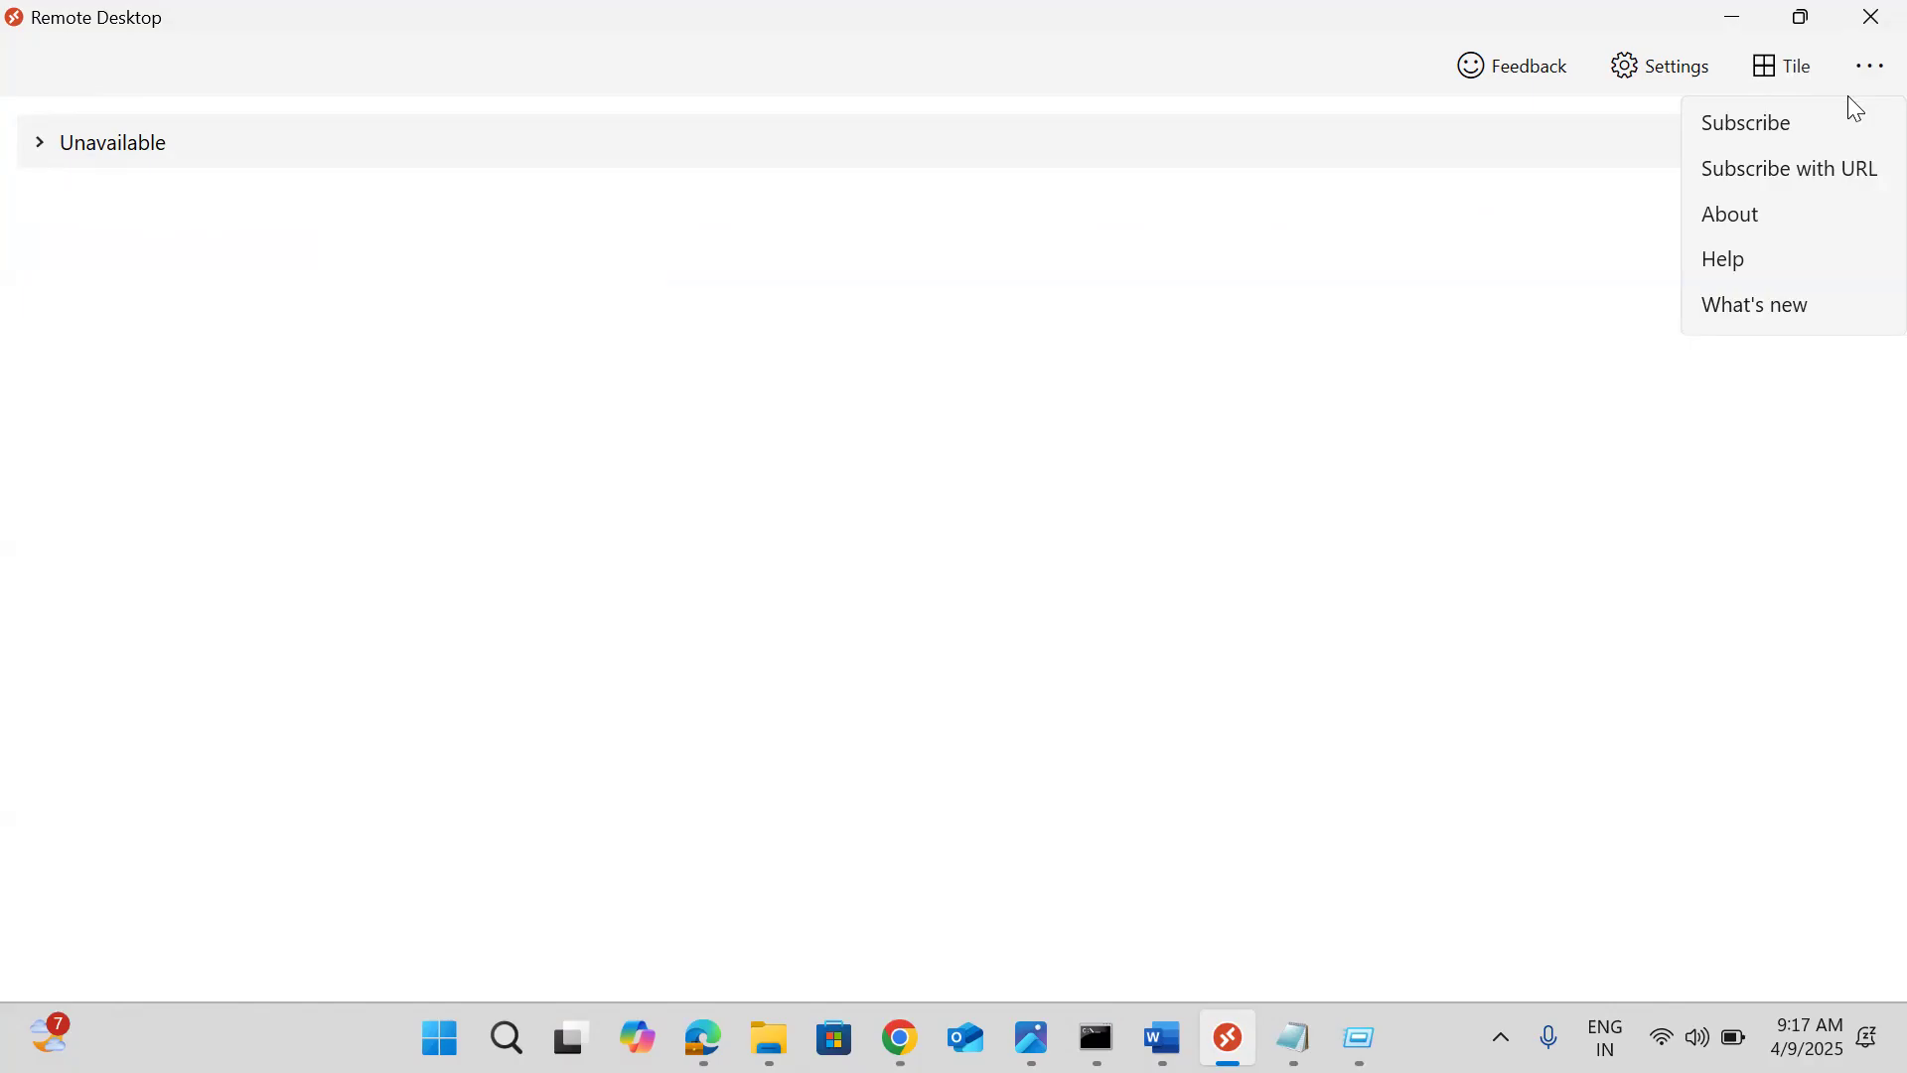
{"action": "left_click", "coordinate": [1550, 164]}
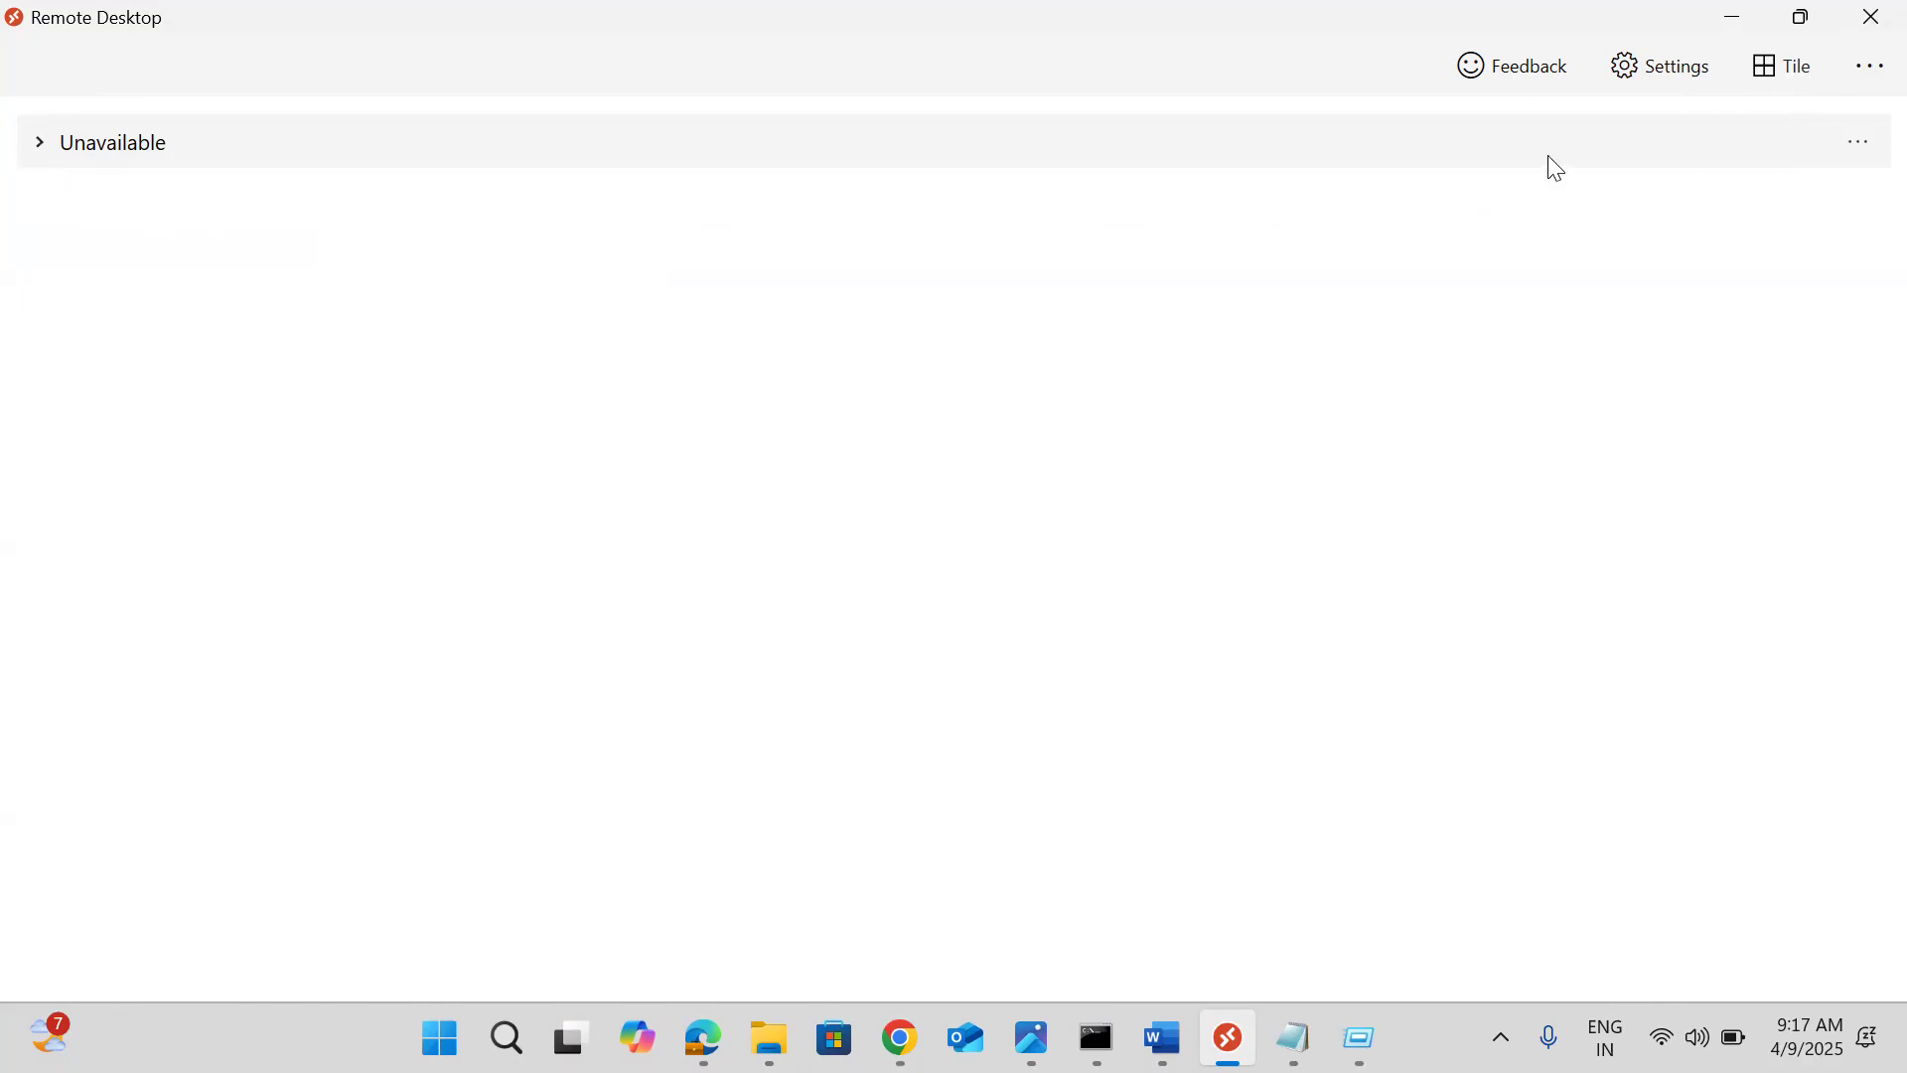
{"action": "left_click", "coordinate": [1854, 144]}
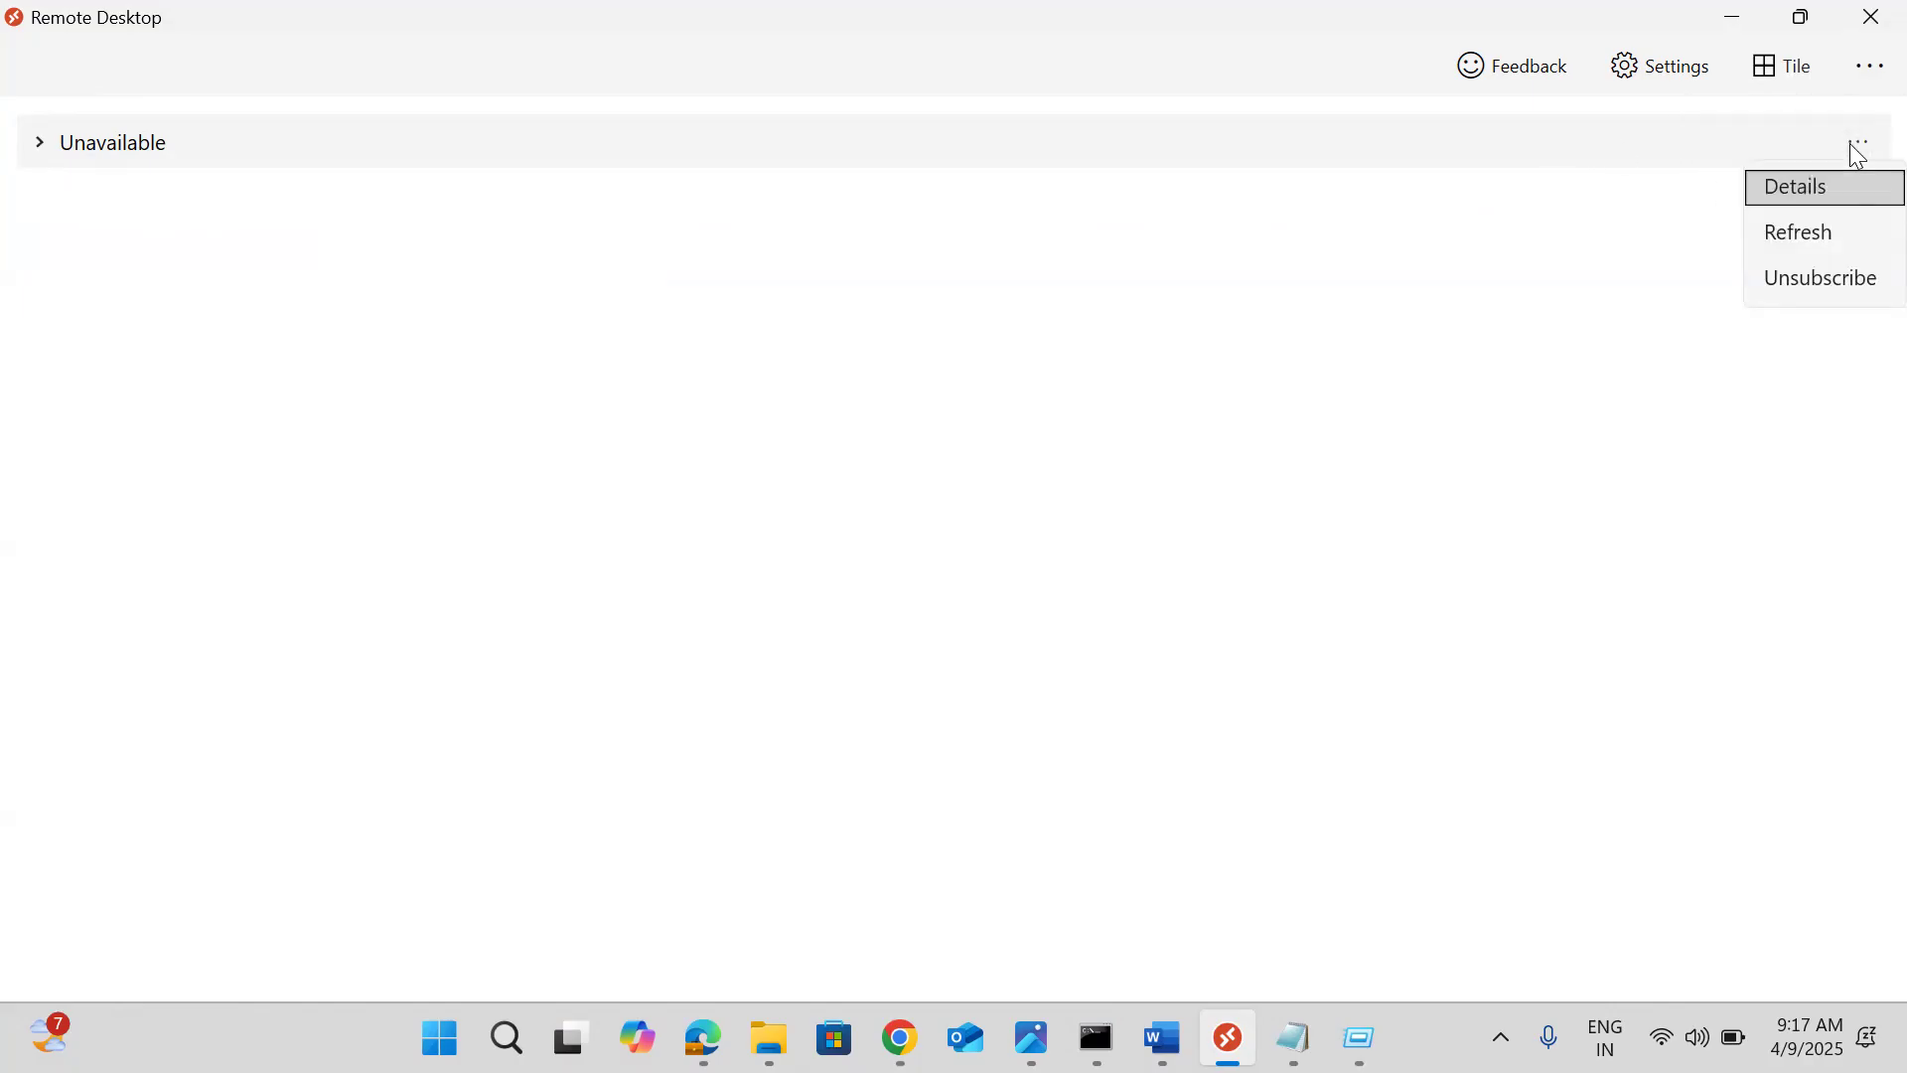
{"action": "left_click", "coordinate": [1796, 245]}
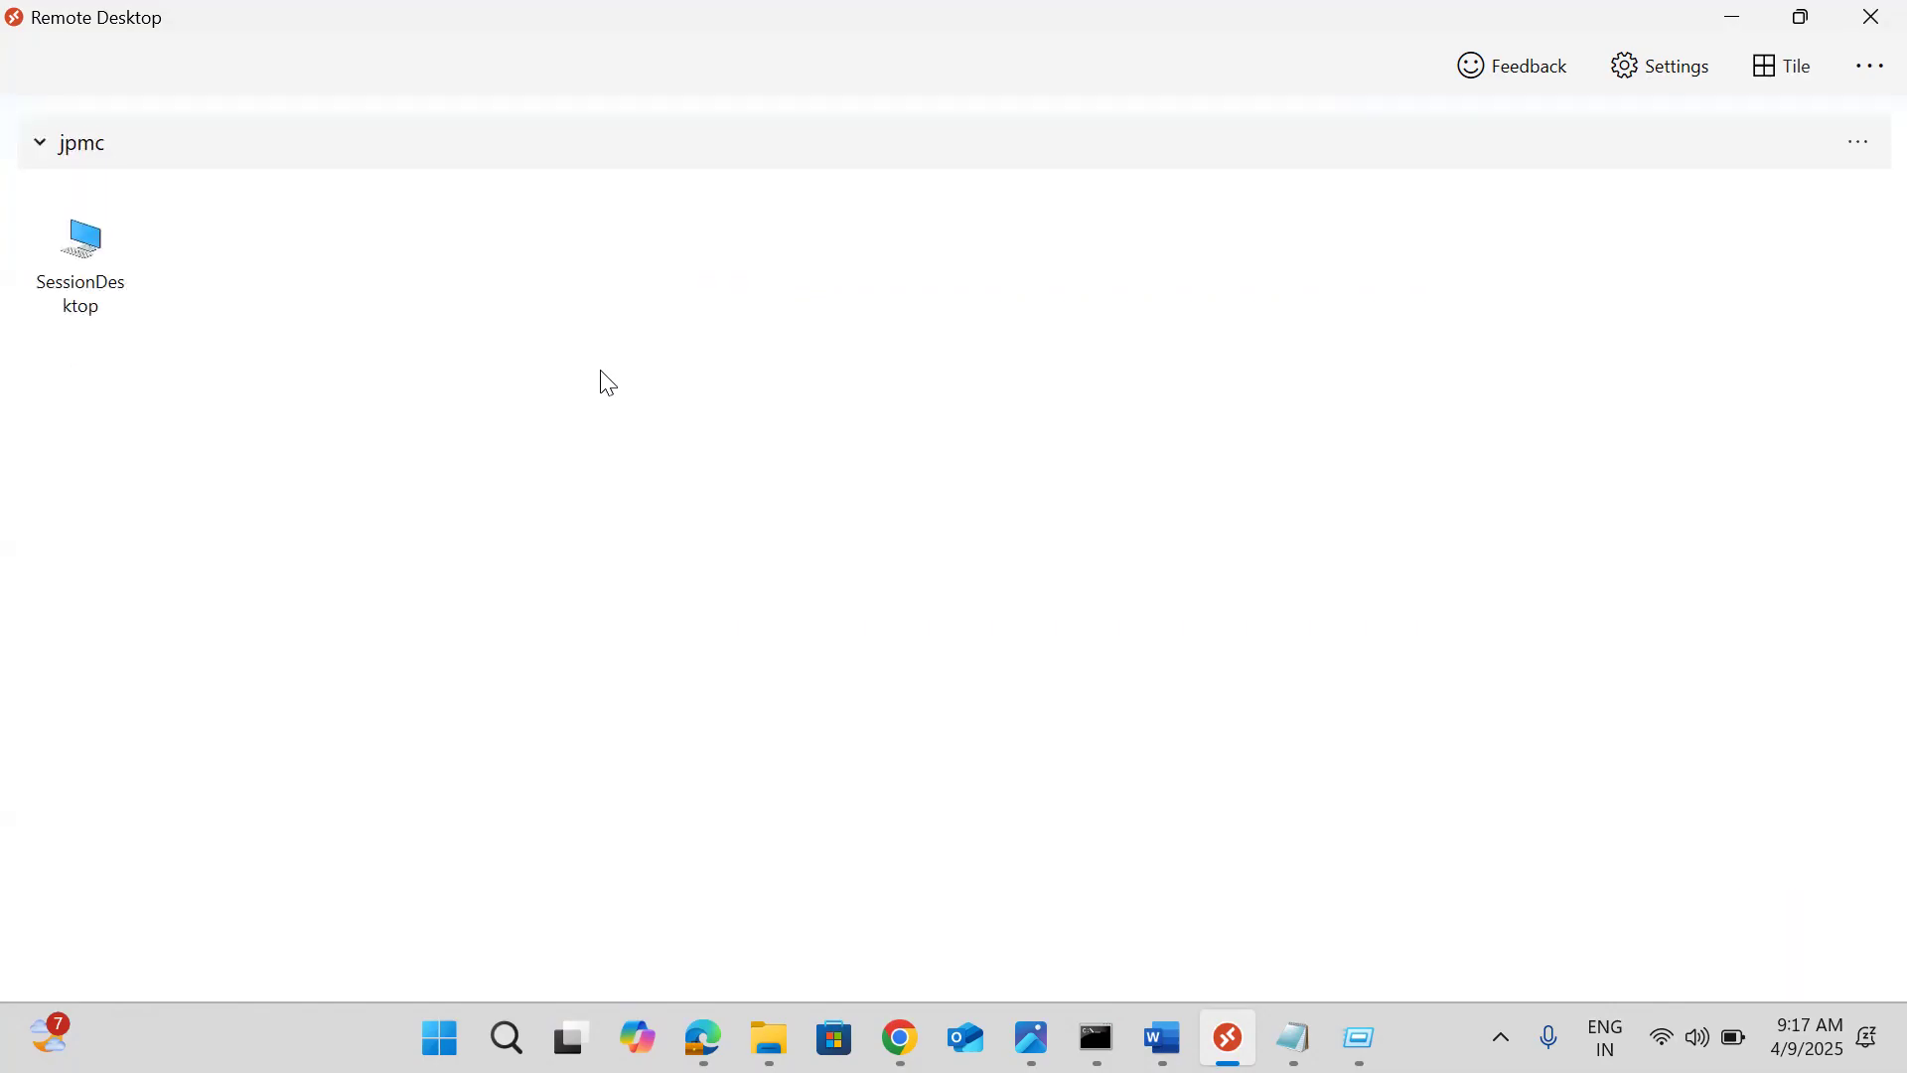
Launch SessionDesktop and choose to sign in with a different account
{"action": "double_click", "coordinate": [94, 258]}
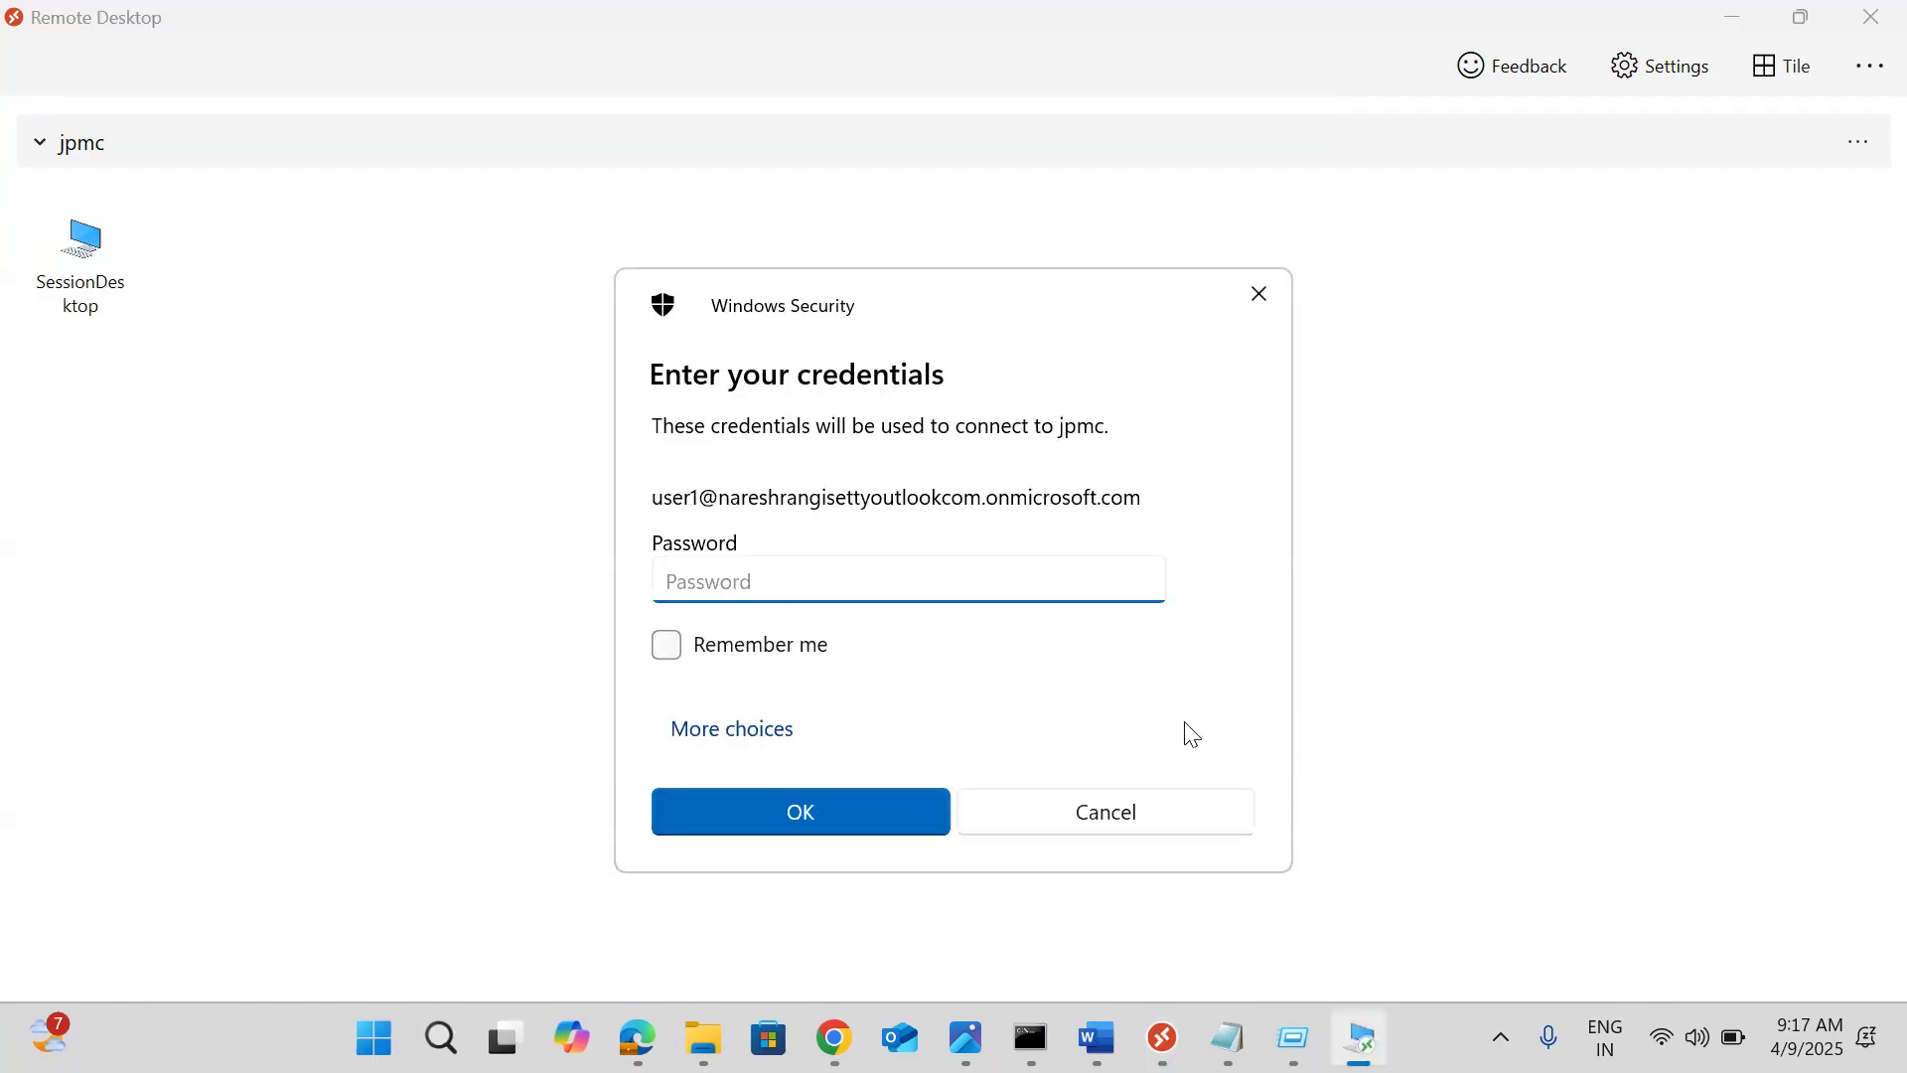
{"action": "left_click", "coordinate": [752, 741]}
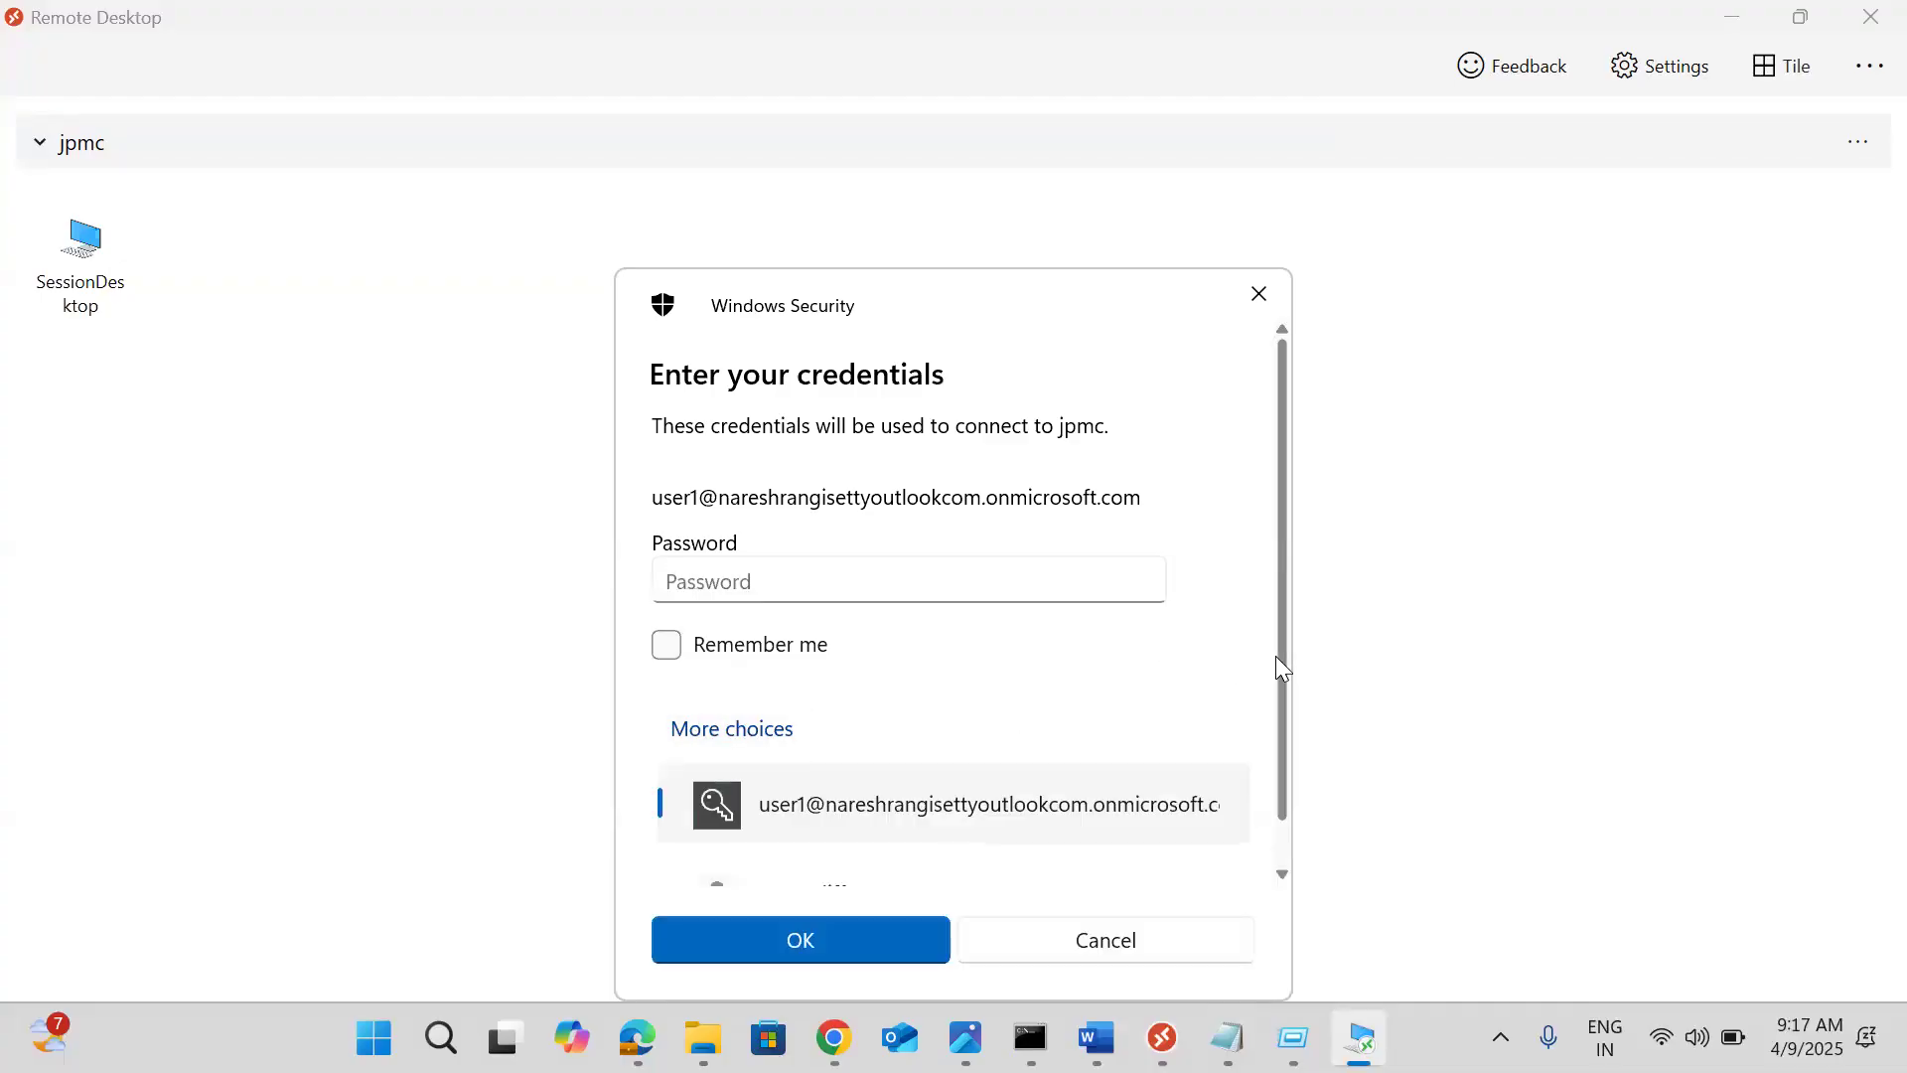
{"action": "scroll", "coordinate": [1274, 755], "scroll_direction": "down", "scroll_amount": 1}
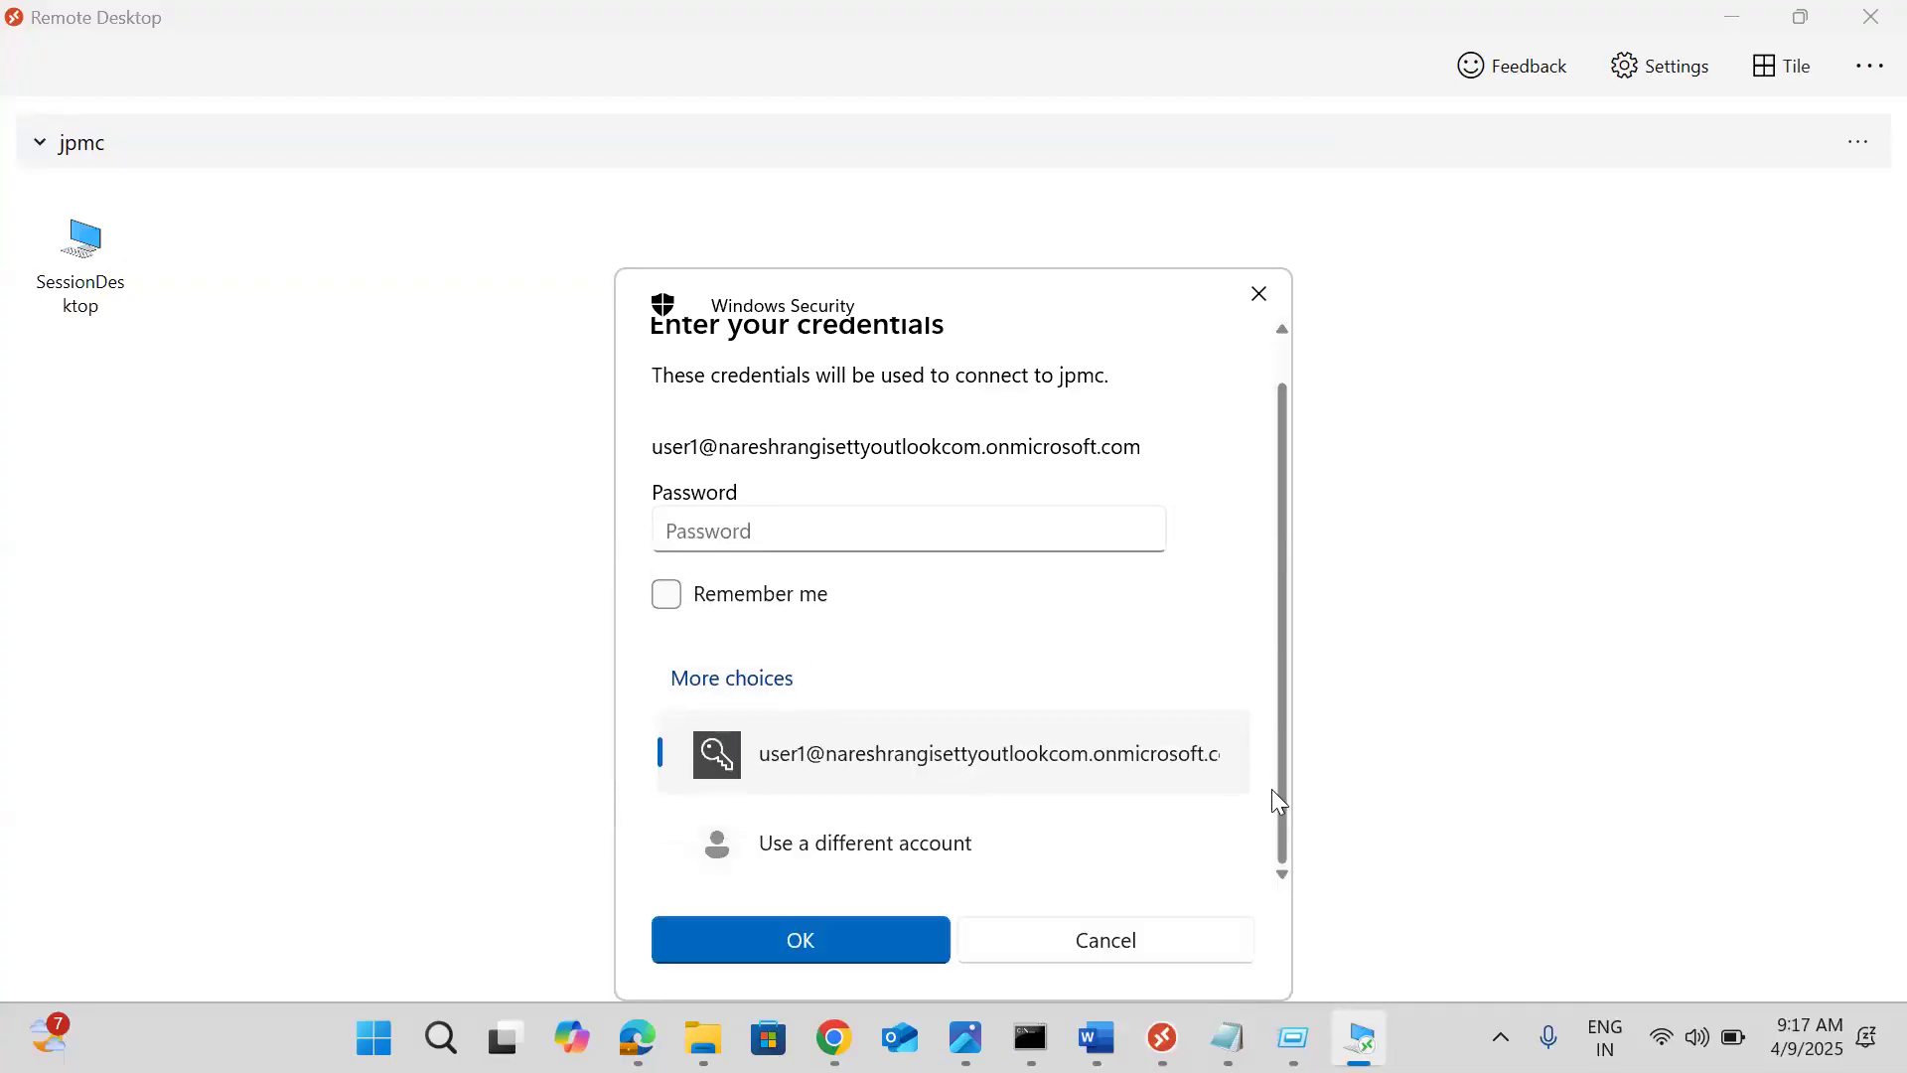
{"action": "left_click", "coordinate": [775, 817]}
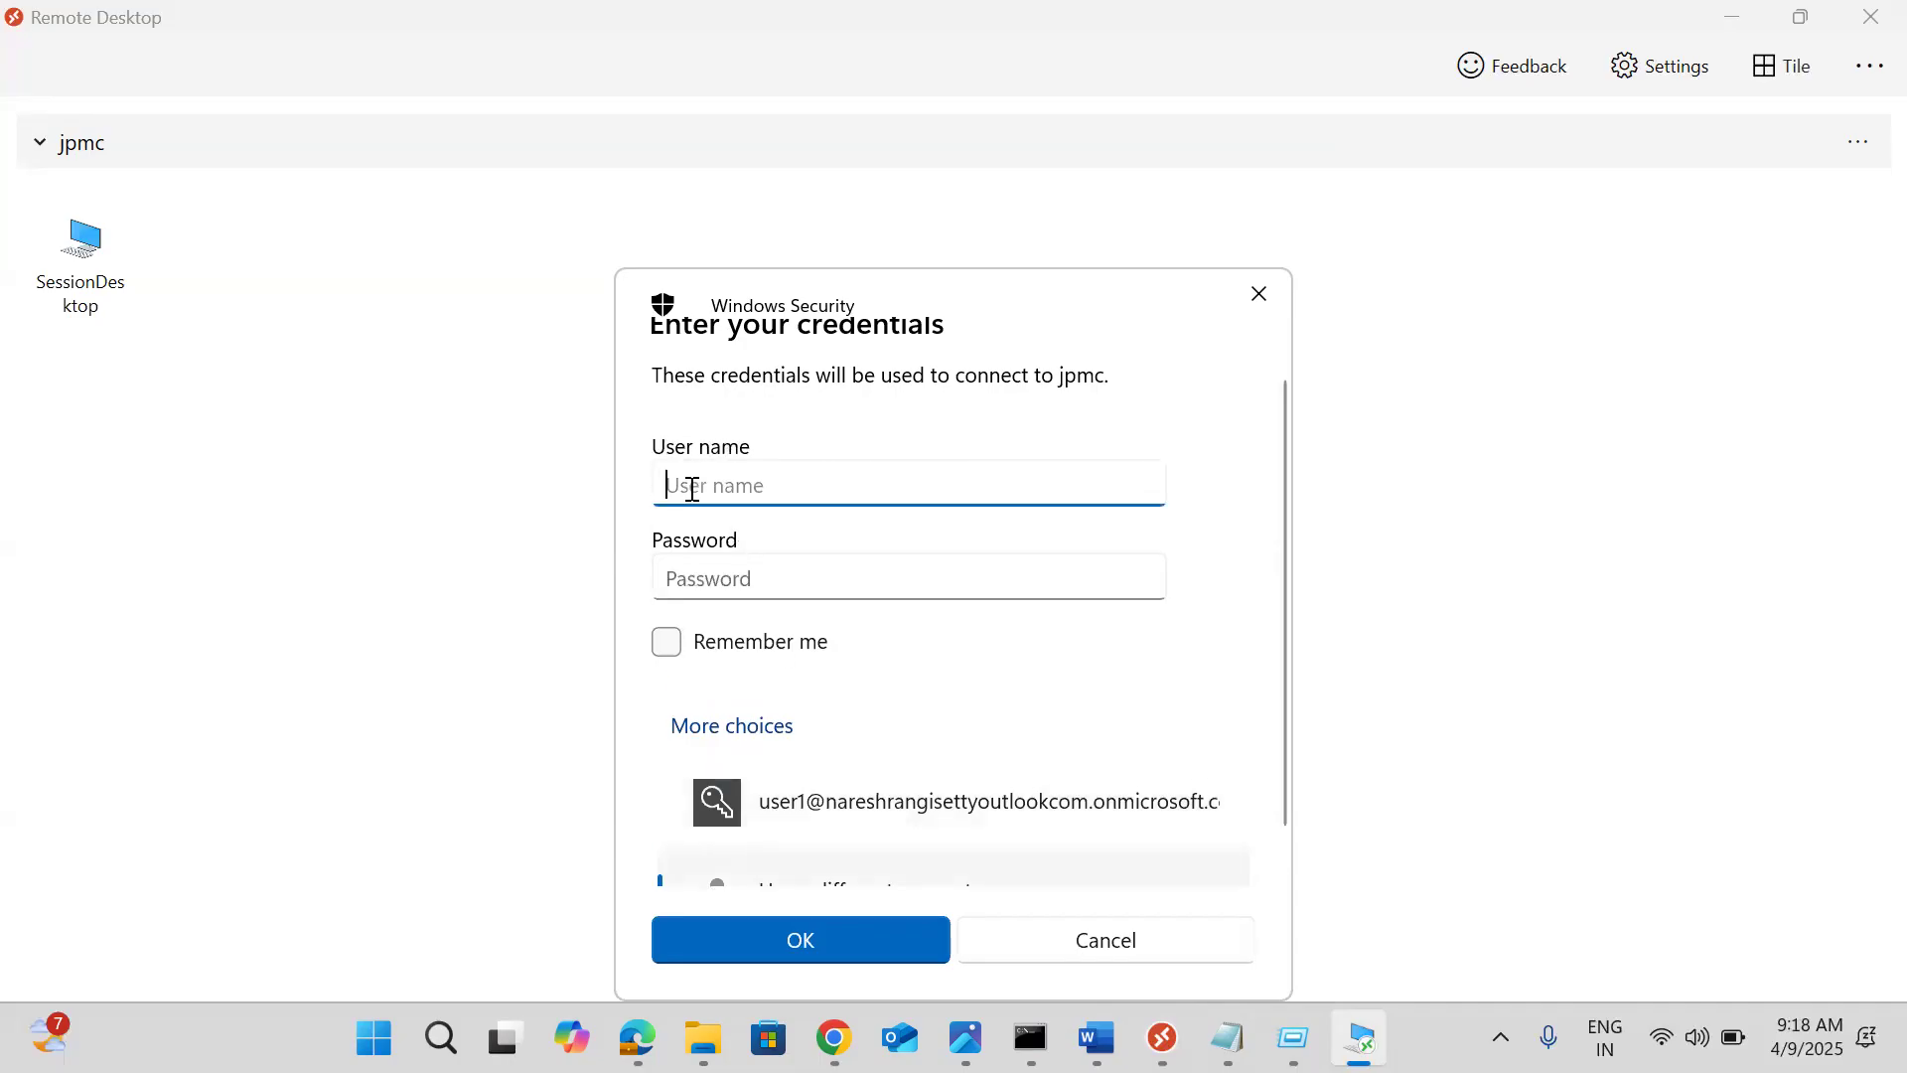
Enter the local account user name and password and submit them to connect
{"action": "type", "text": "azureuser"}
{"action": "key", "text": "Tab"}
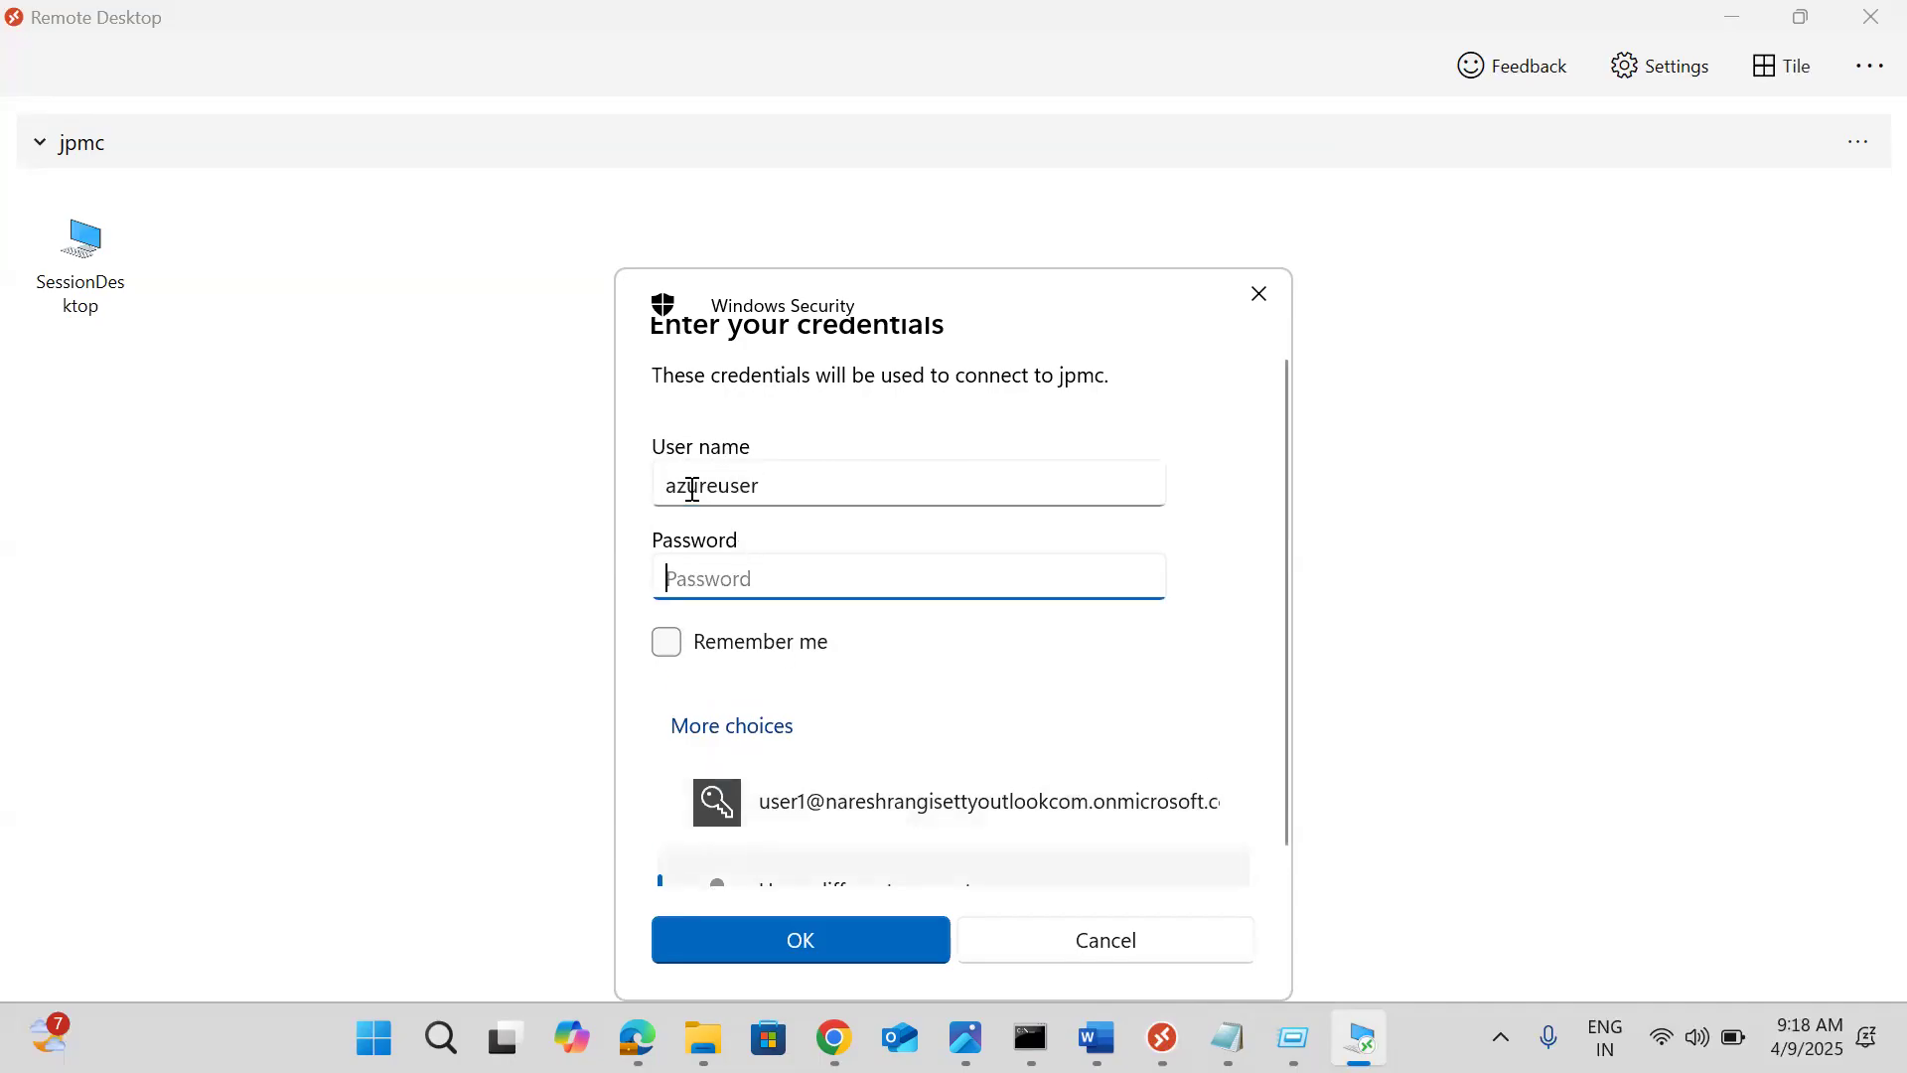
{"action": "type", "text": "•"}
{"action": "type", "text": "•••••••"}
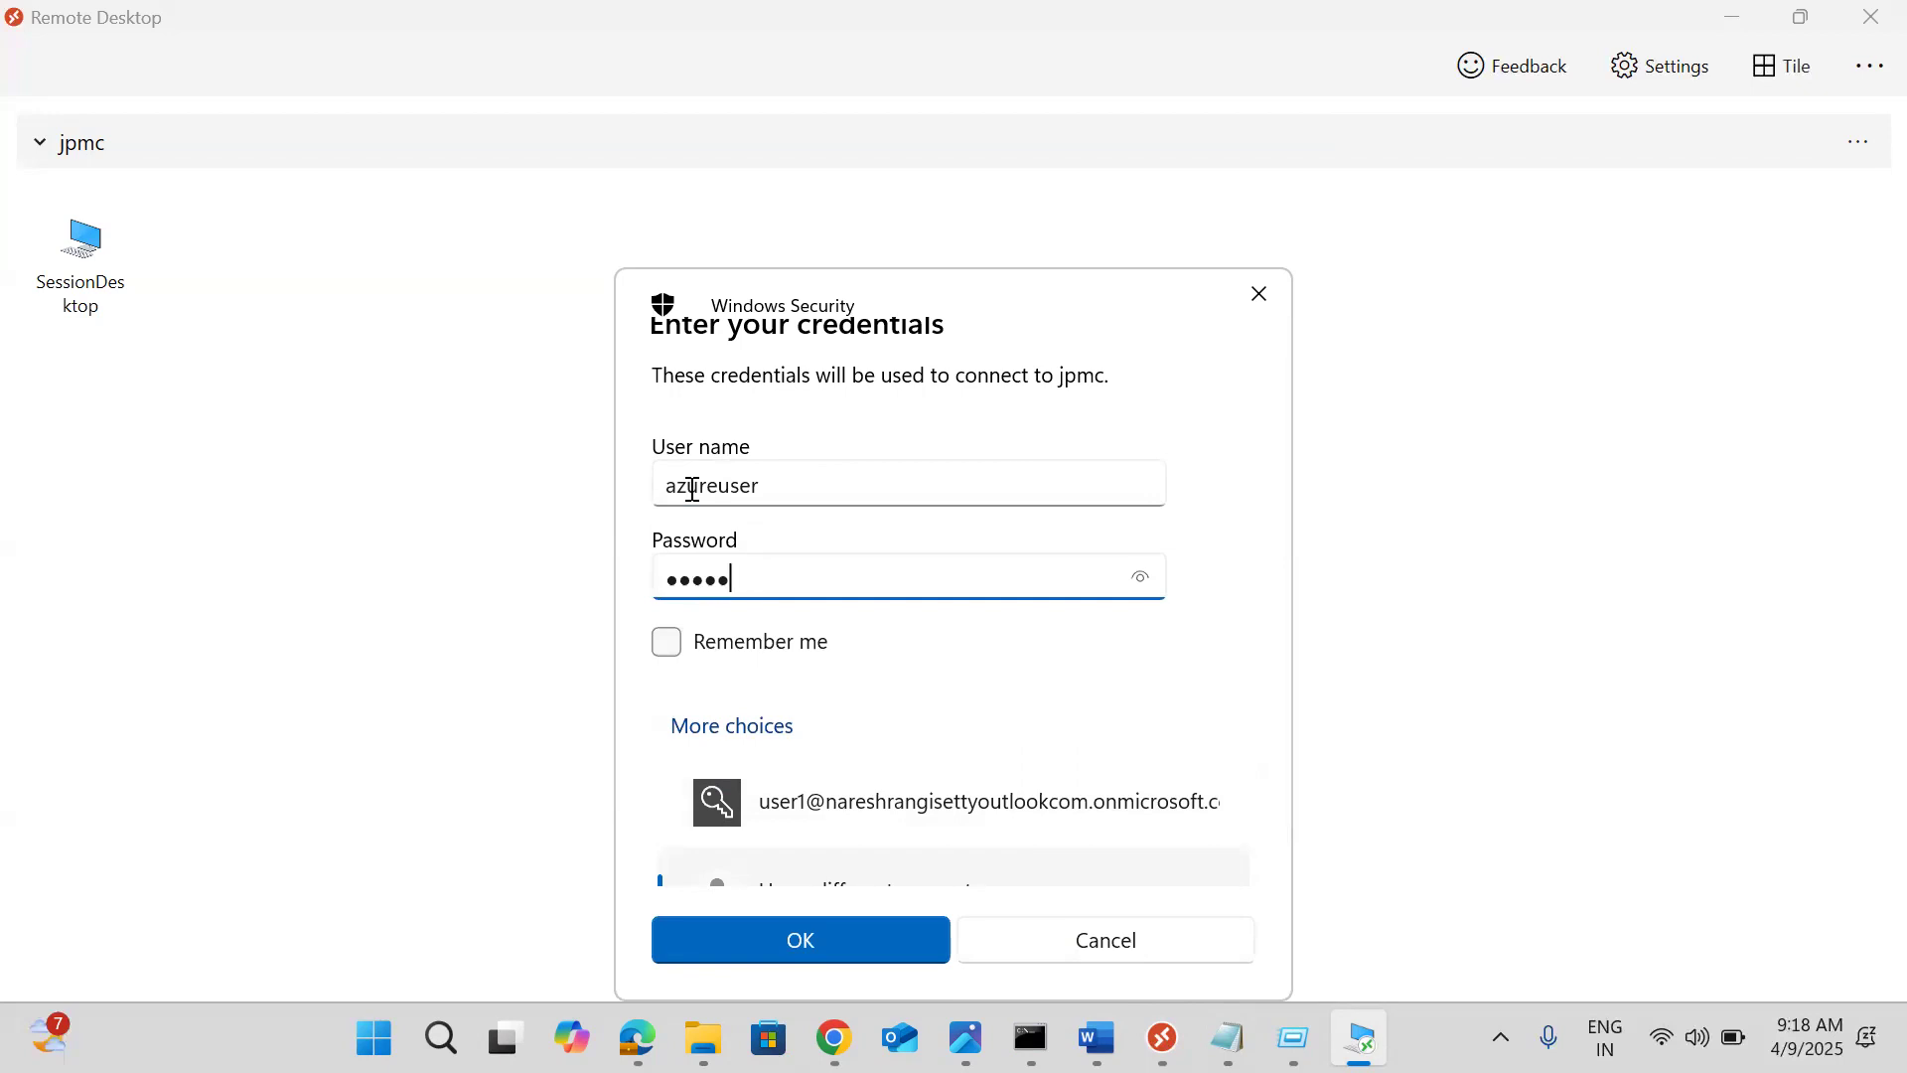
{"action": "key", "text": "Return"}
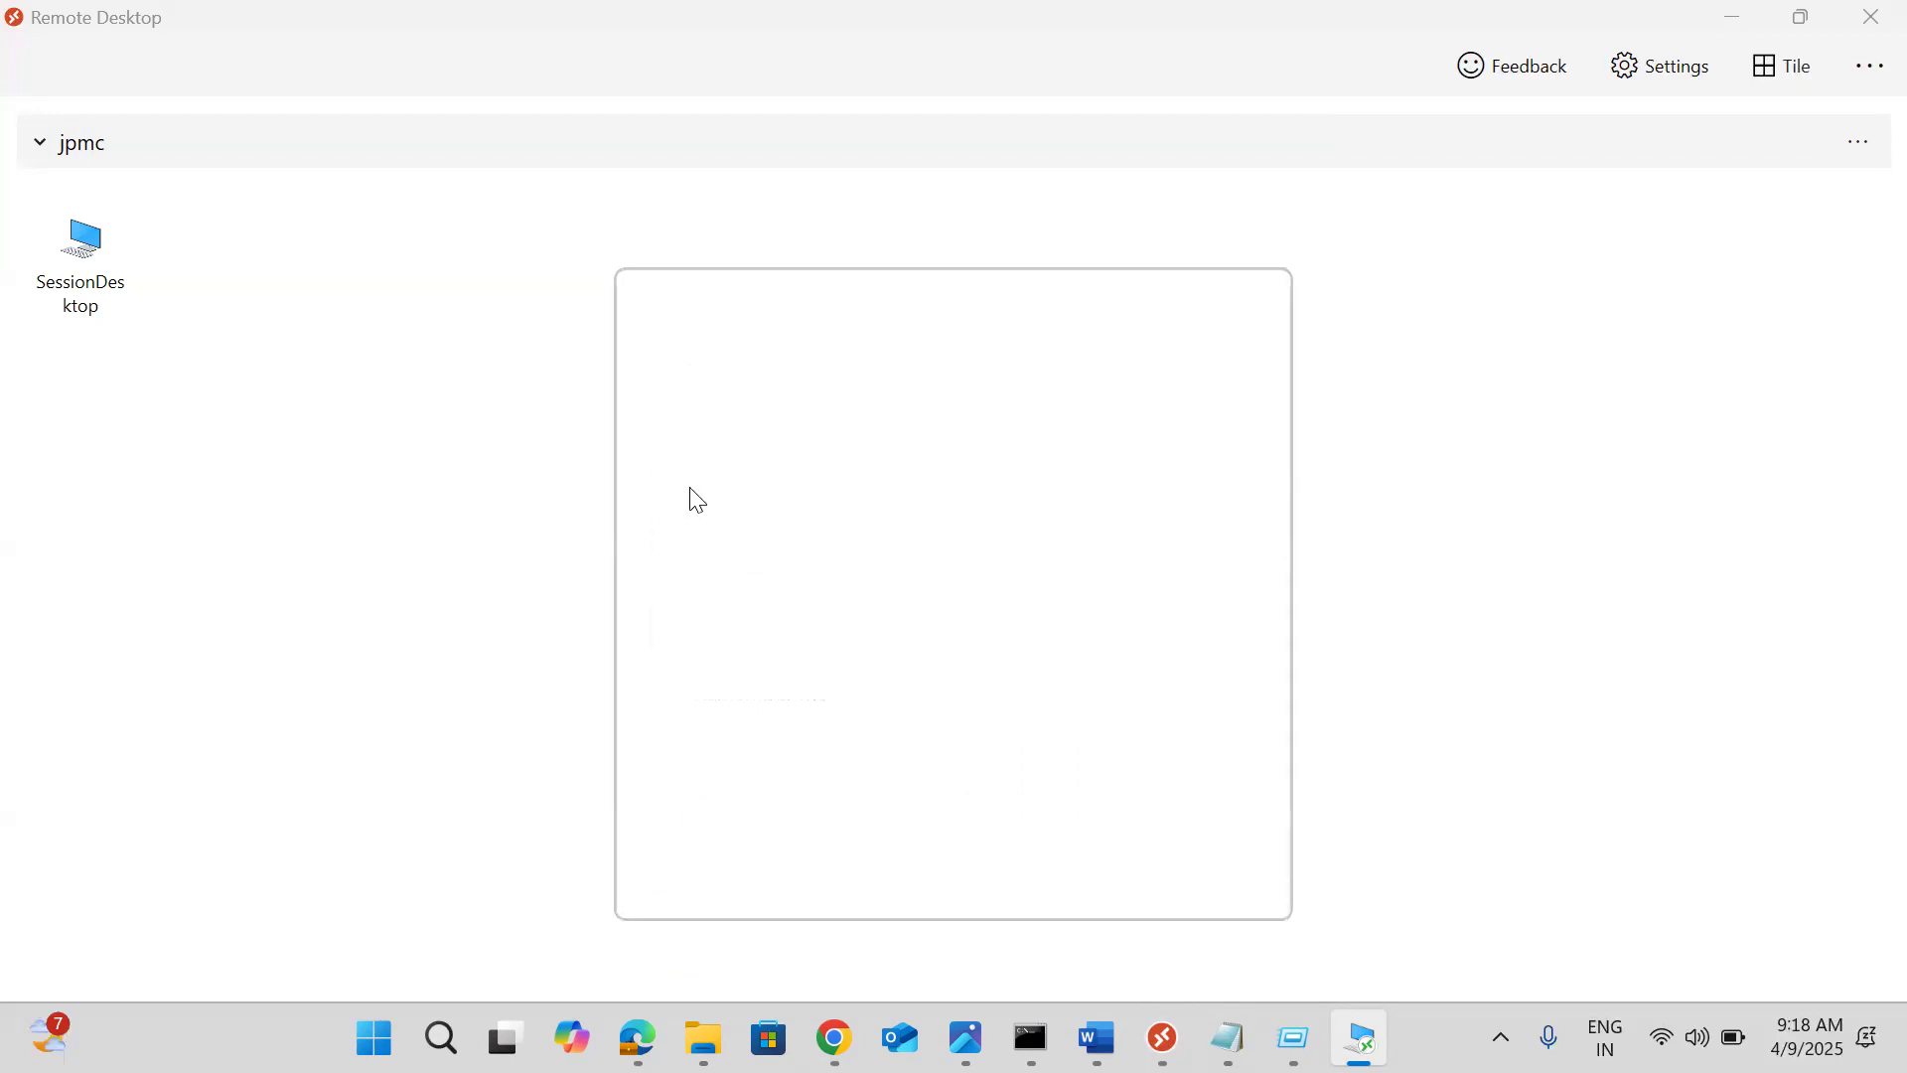
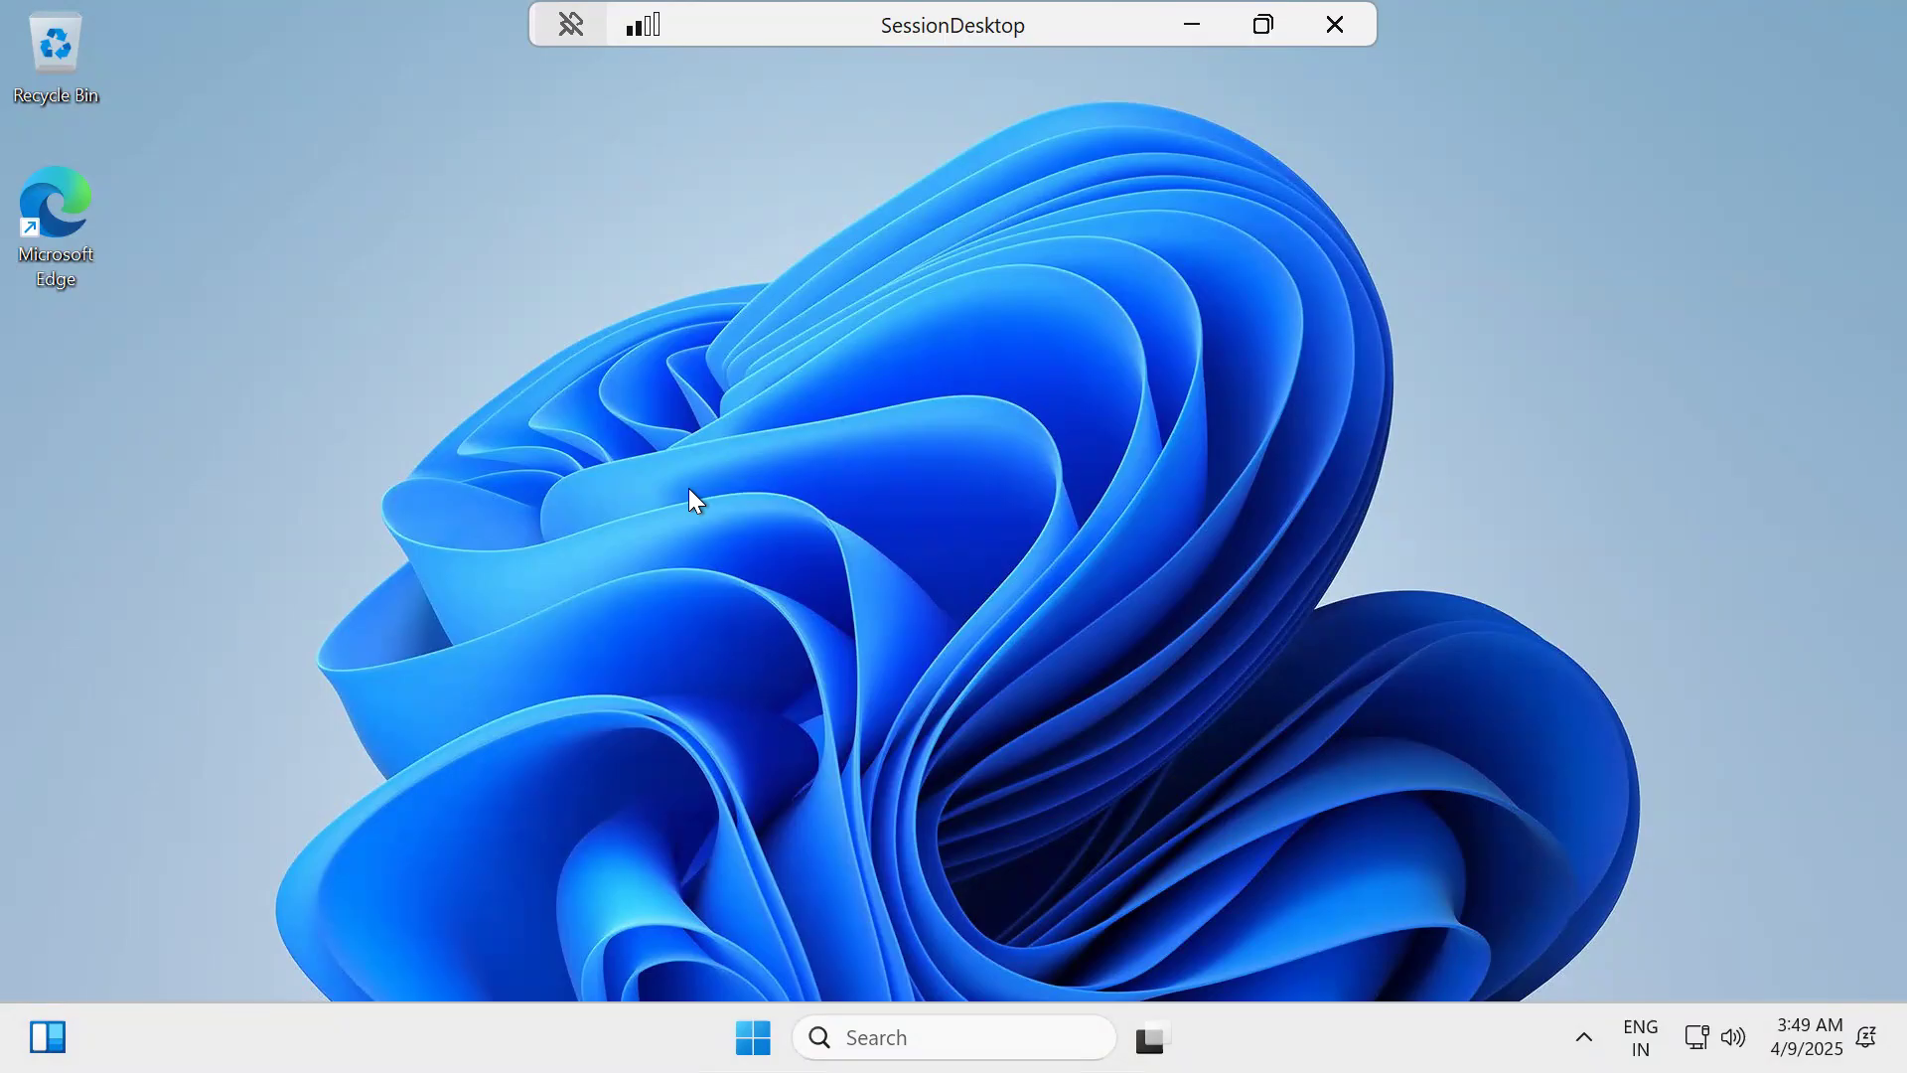
Try launching appservices.msc from the Run box and dismiss the cannot-find error
{"action": "key", "text": "super+r"}
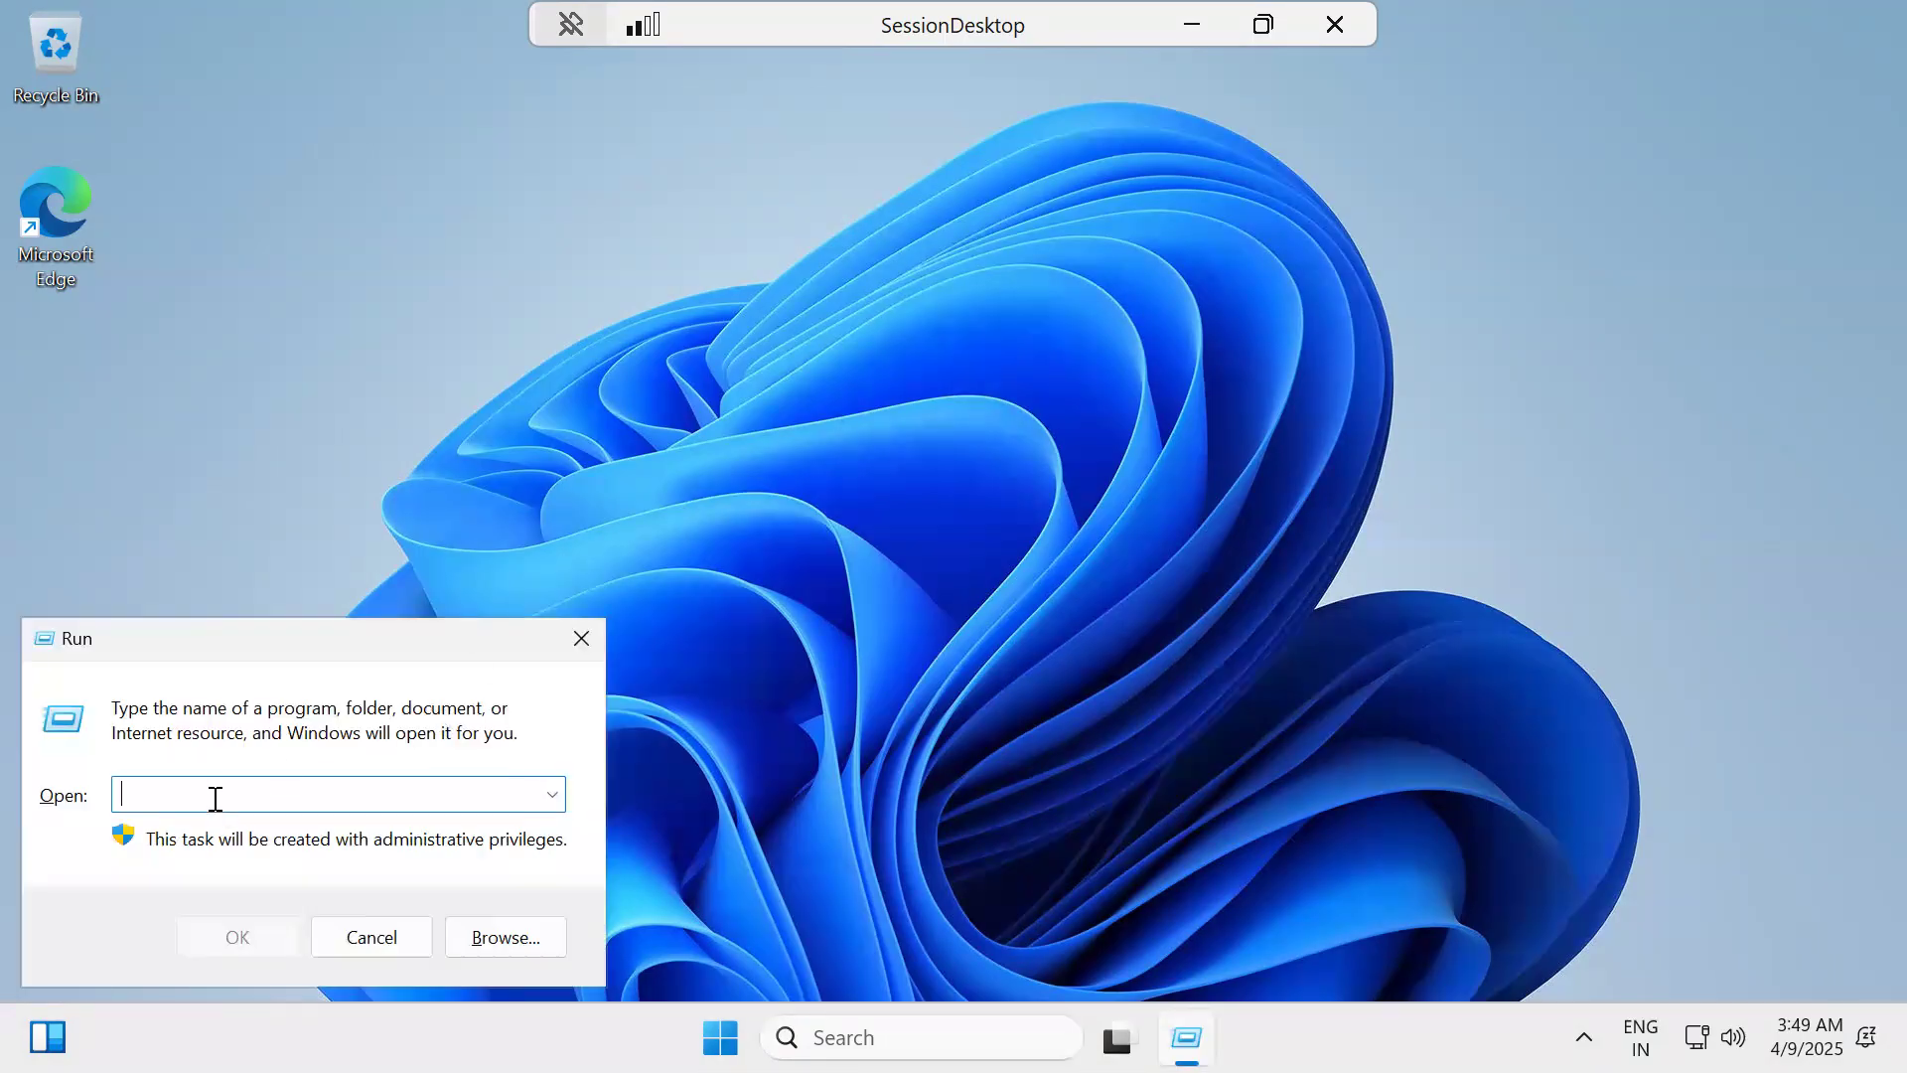
{"action": "type", "text": "appservices.msc"}
{"action": "key", "text": "Return"}
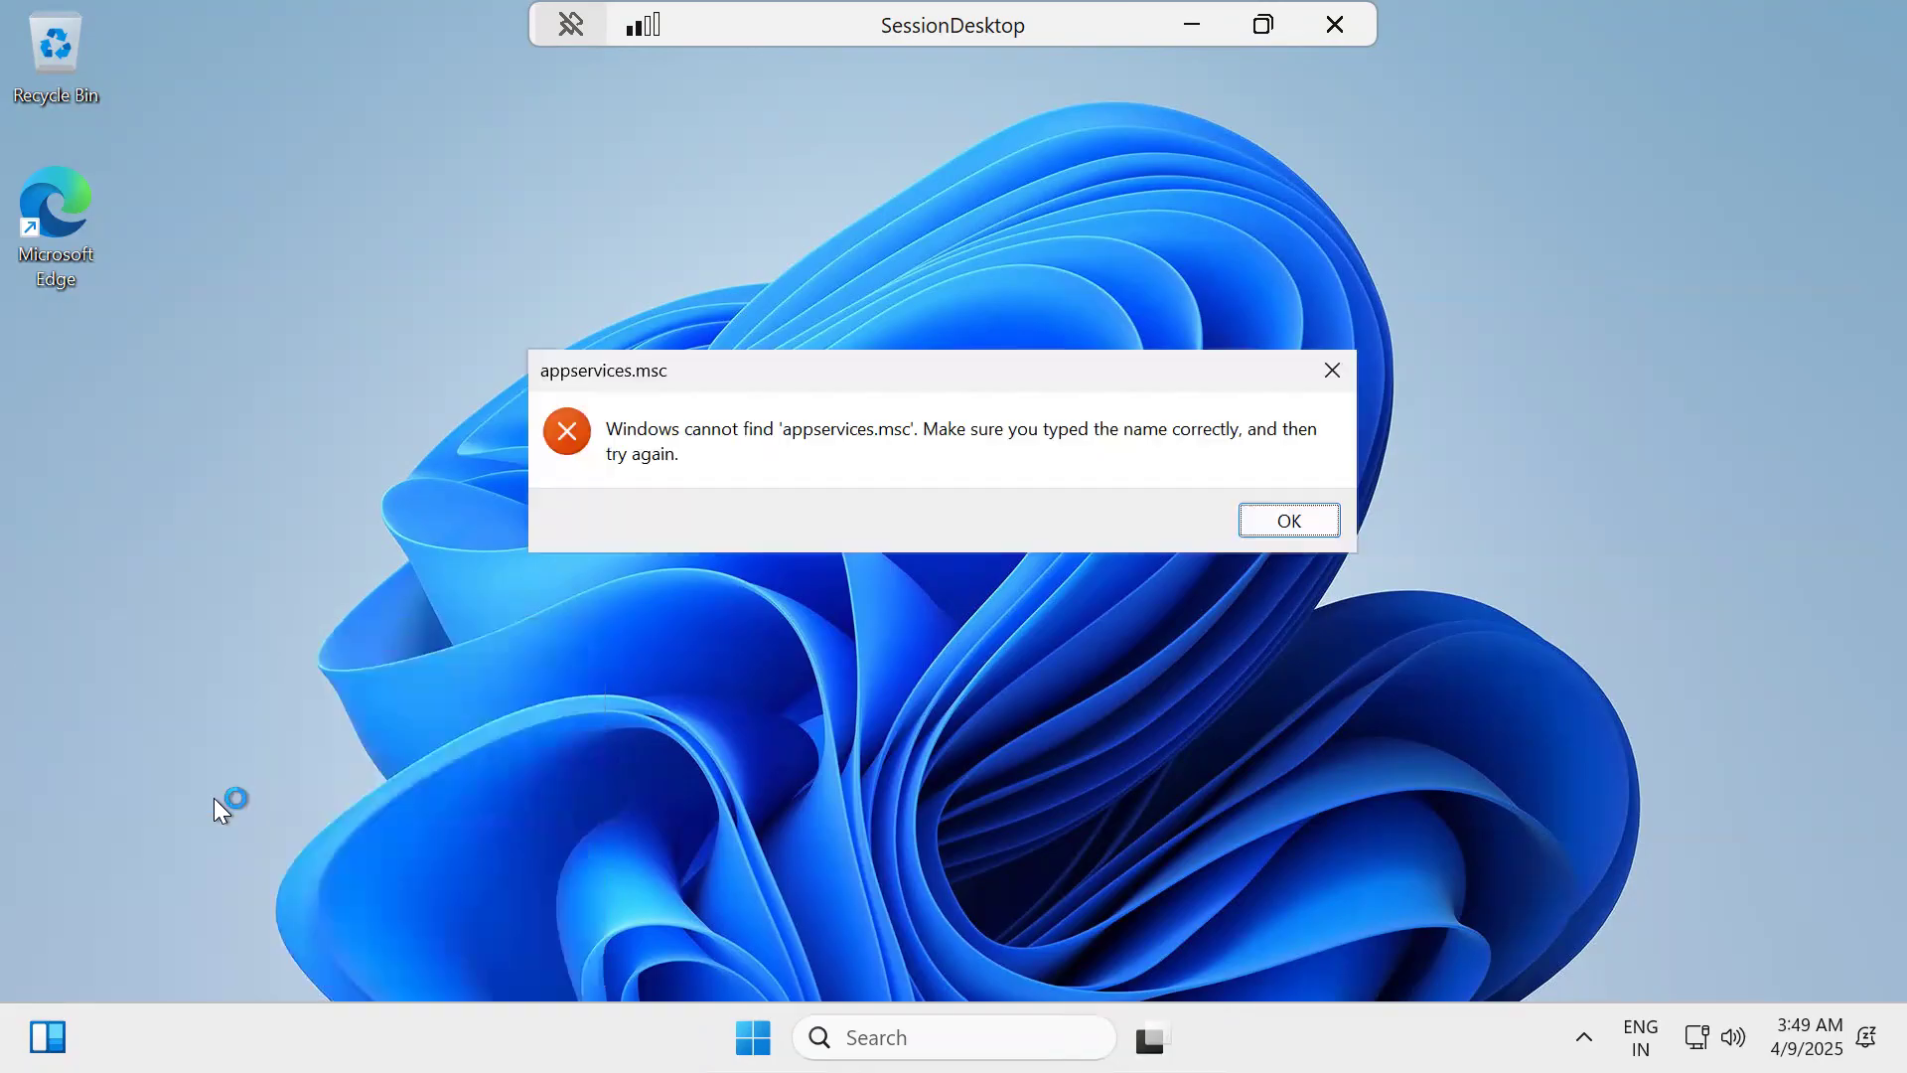
{"action": "left_click", "coordinate": [1288, 521]}
Run cmd from the Run box to open an administrator Command Prompt in SessionDesktop
{"action": "type", "text": "cmd"}
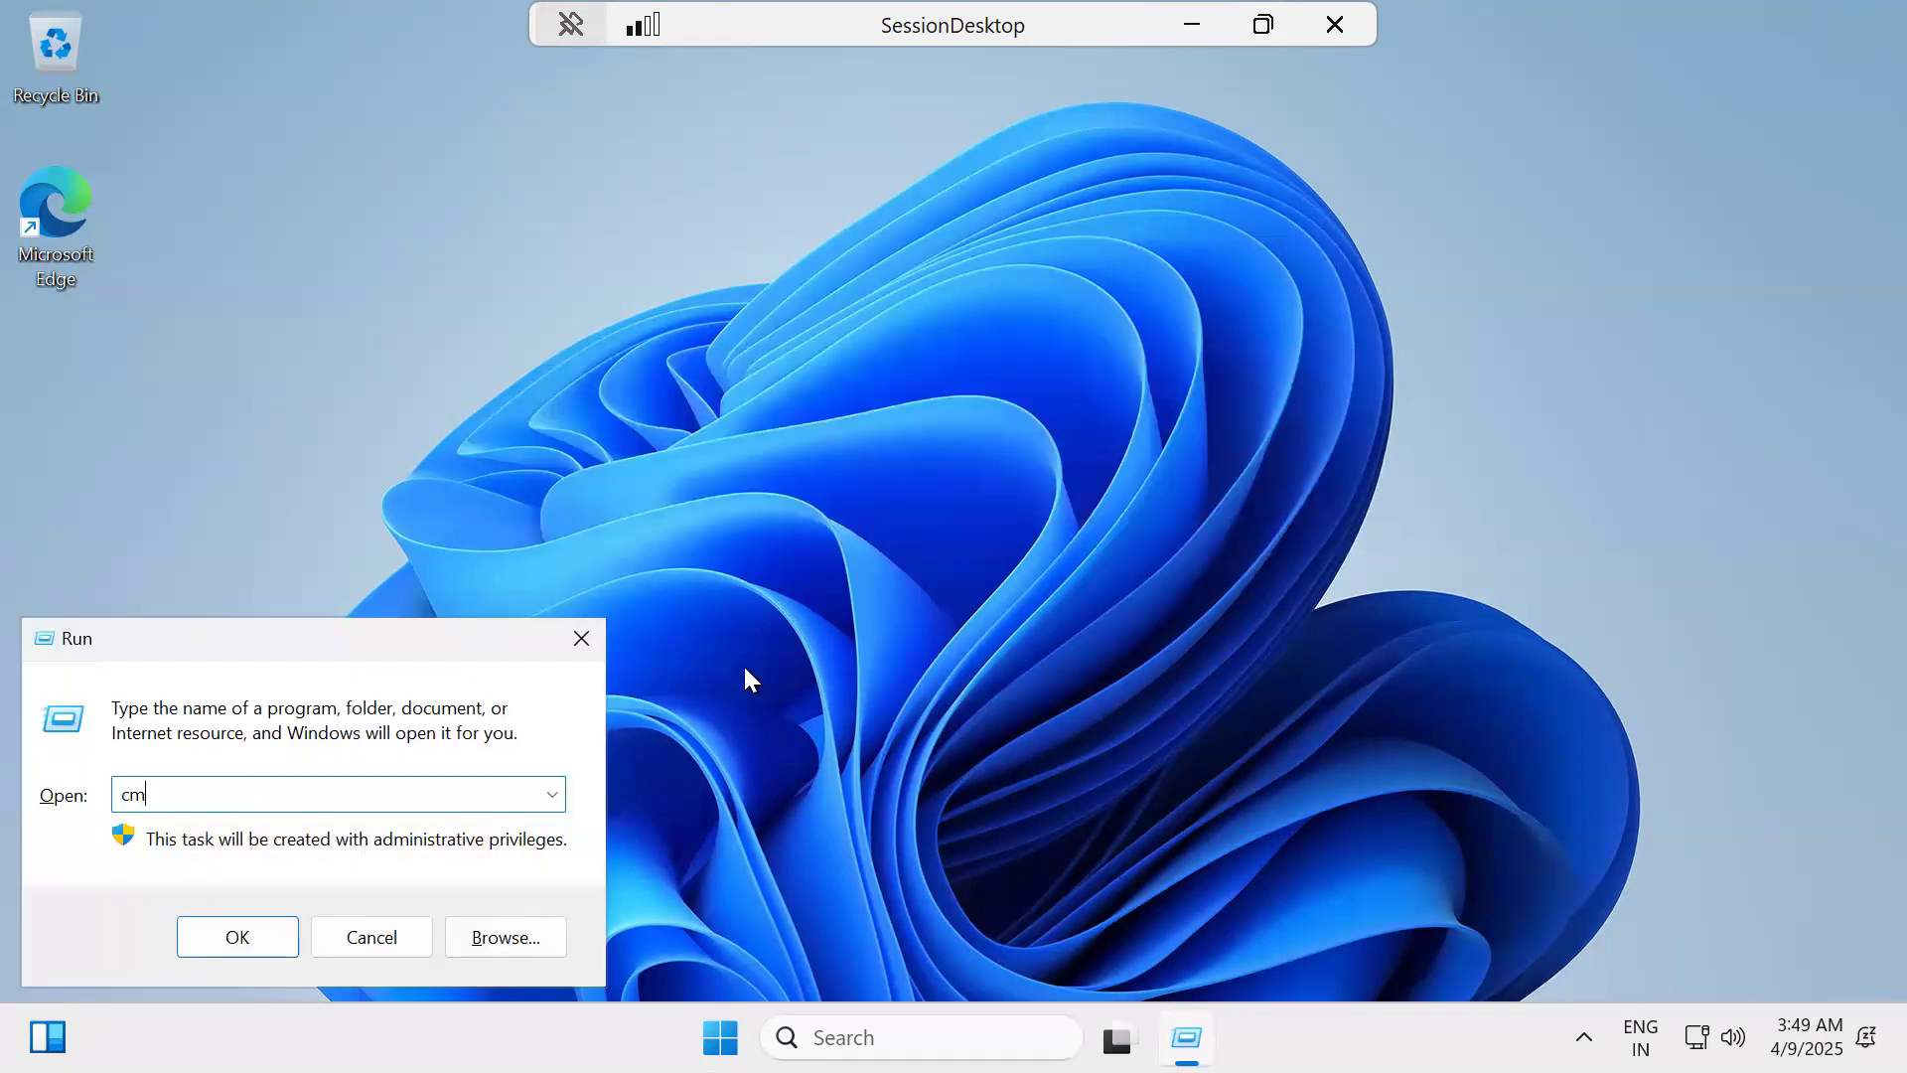
{"action": "key", "text": "Return"}
{"action": "left_click", "coordinate": [480, 528]}
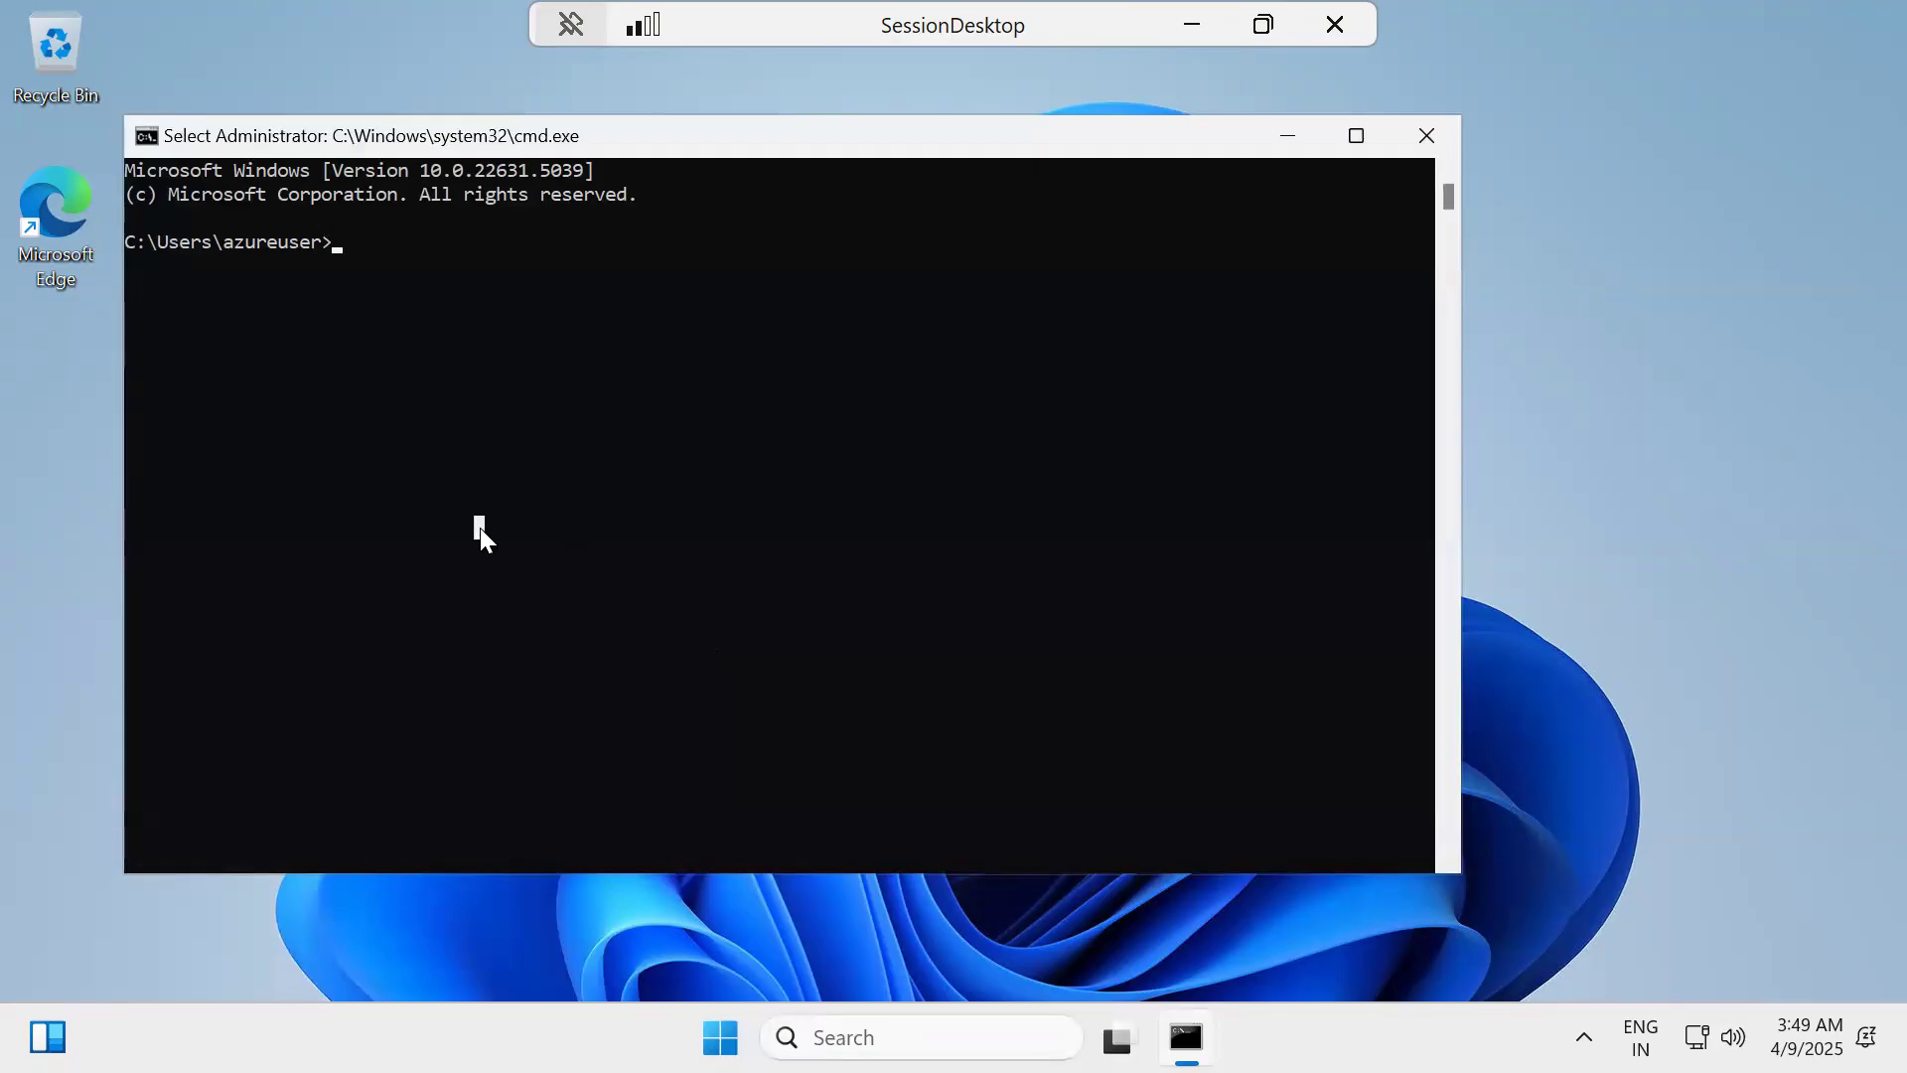
Run ipconfig to display IPv4 10.20.0.5, subnet 255.255.255.0 and gateway 10.20.0.1
{"action": "type", "text": "ipconfig"}
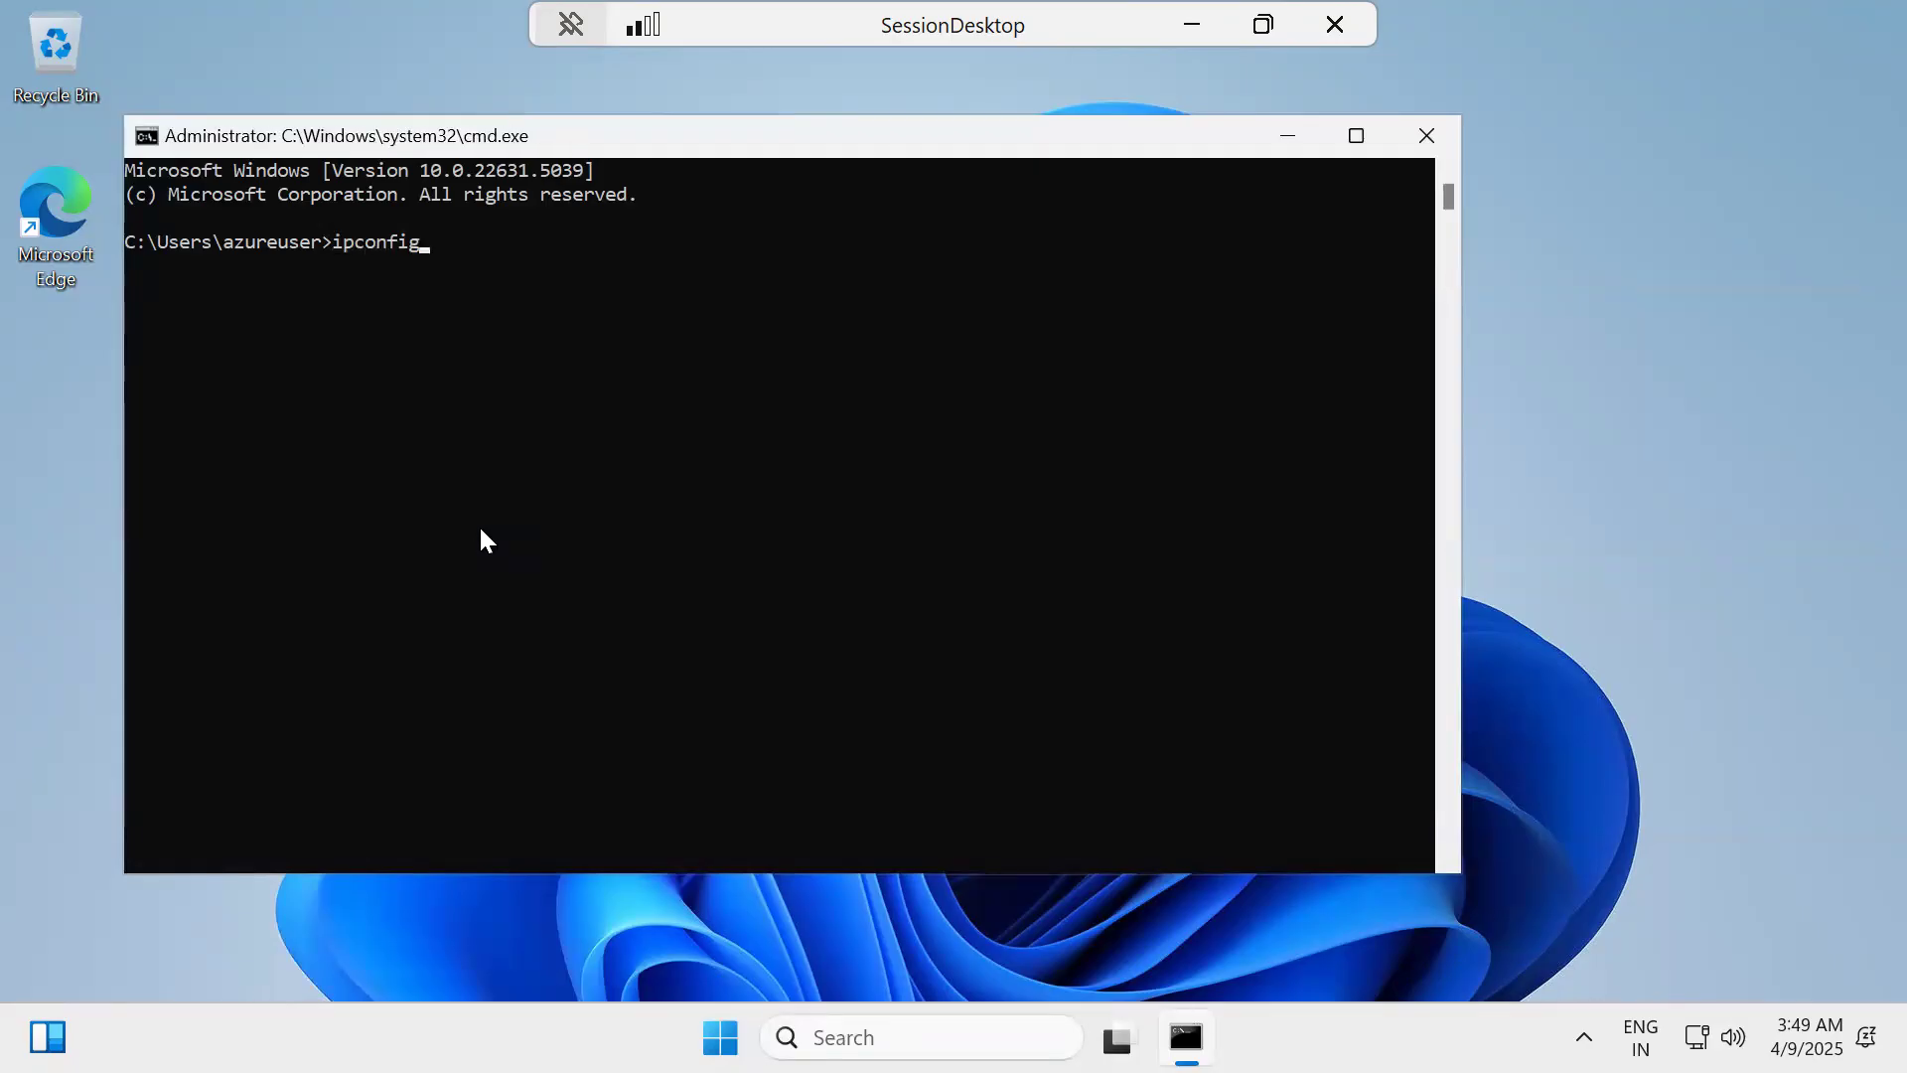
{"action": "key", "text": "Return"}
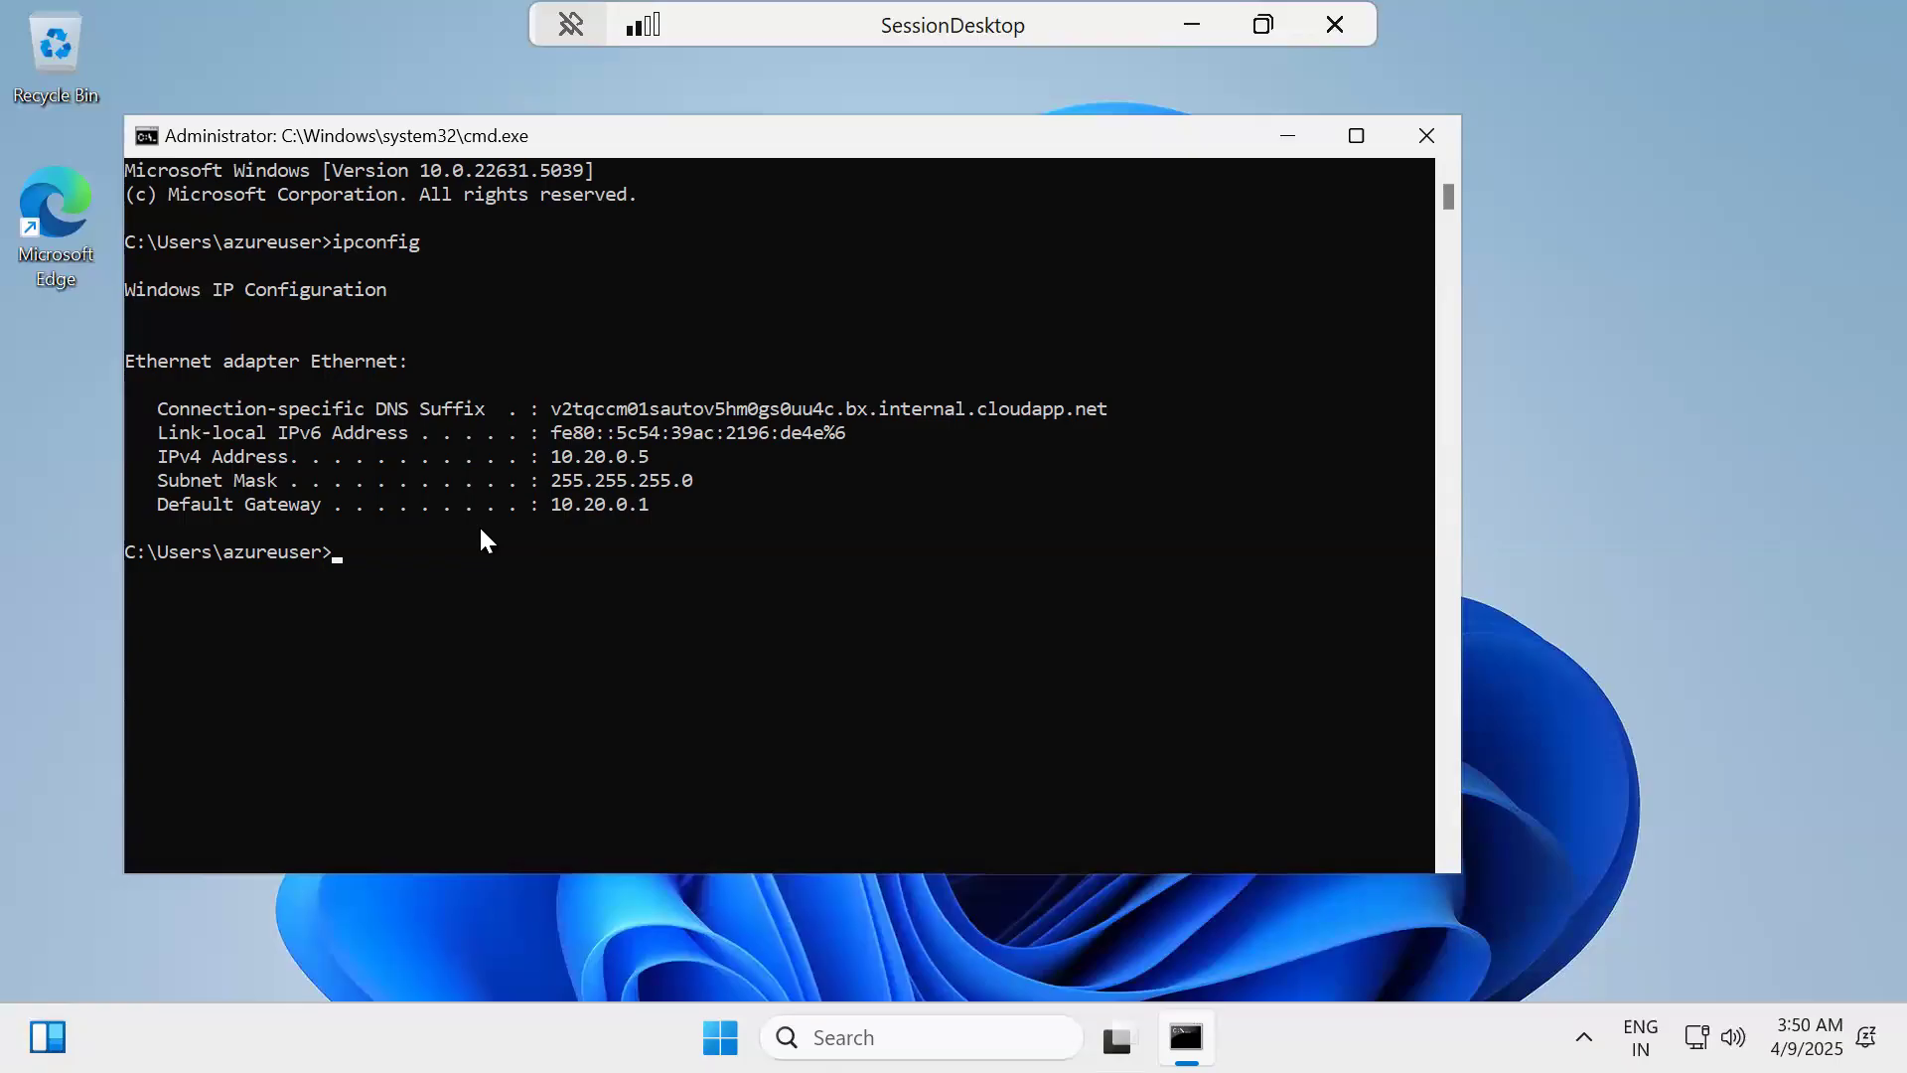
Minimize the SessionDesktop session and bring the Azure sign-in browser window forward
{"action": "left_click", "coordinate": [1196, 14]}
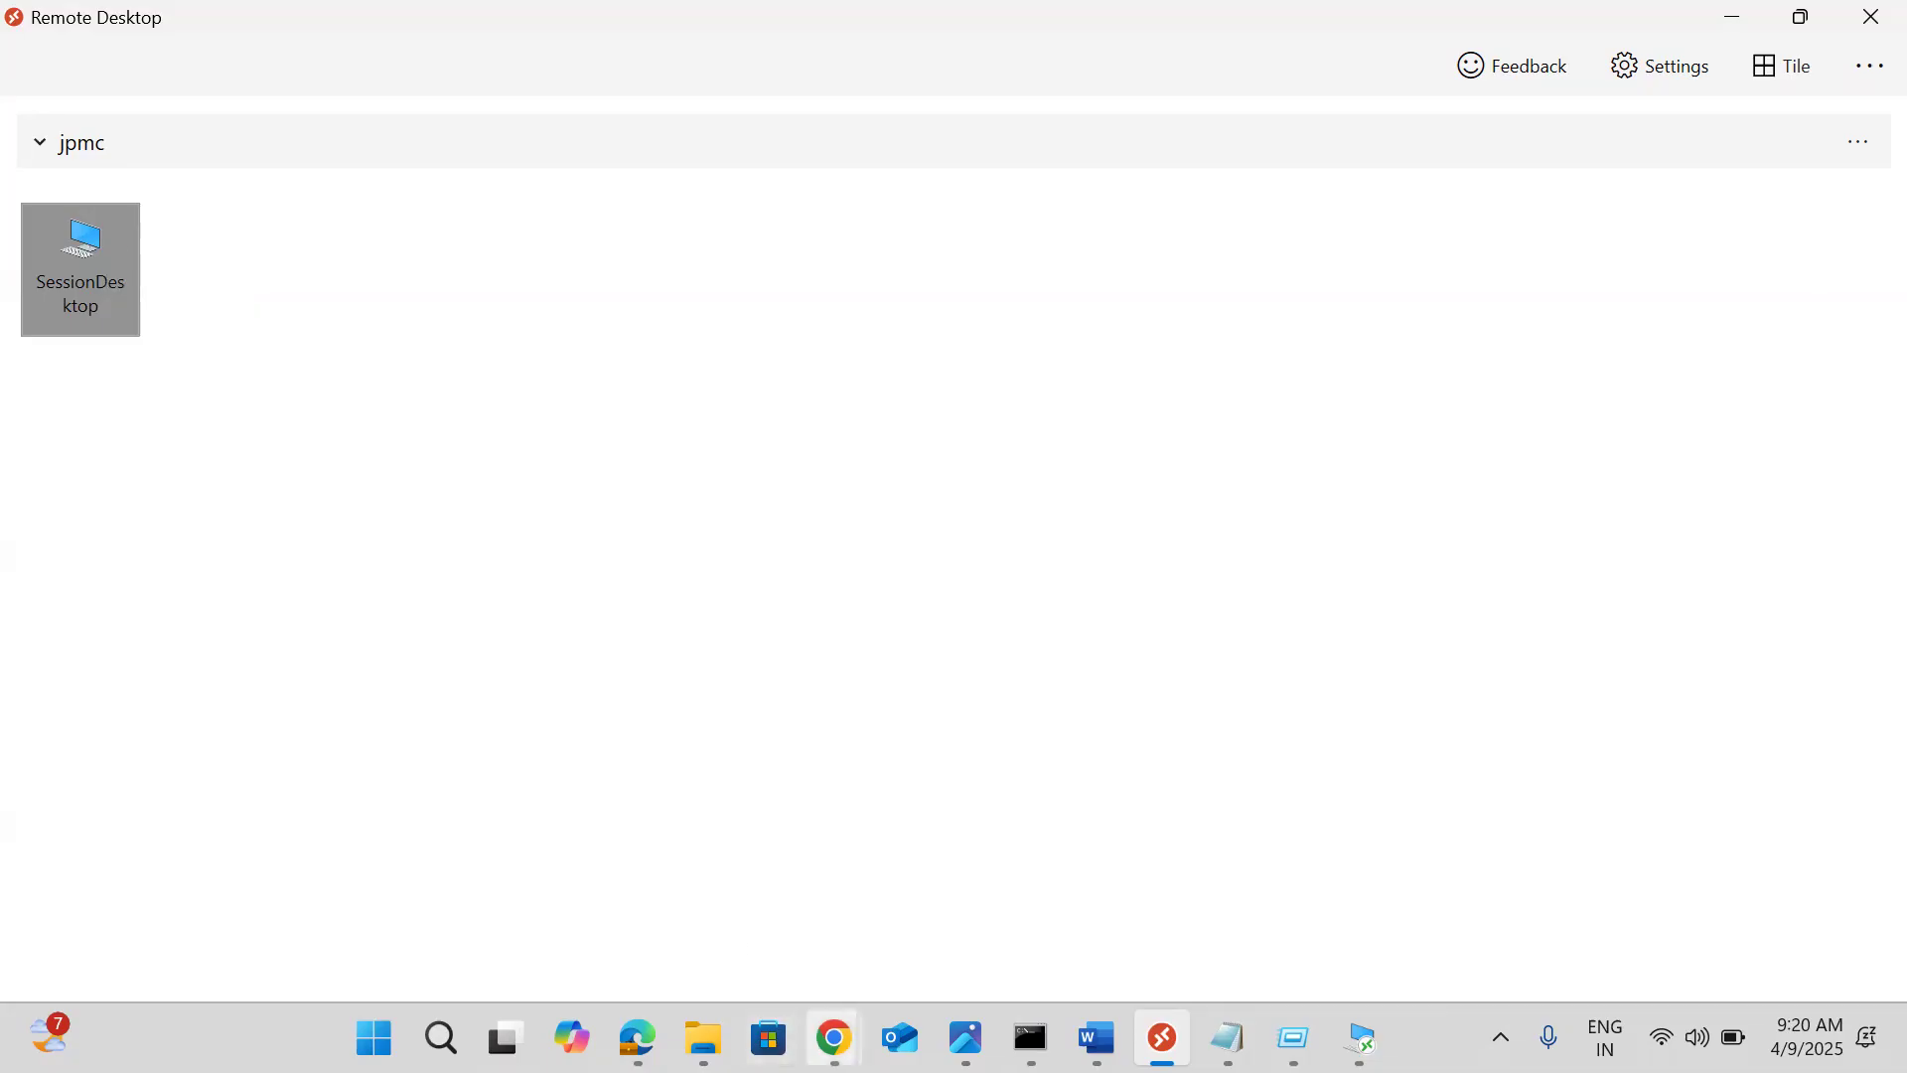
{"action": "mouse_move", "coordinate": [835, 1040]}
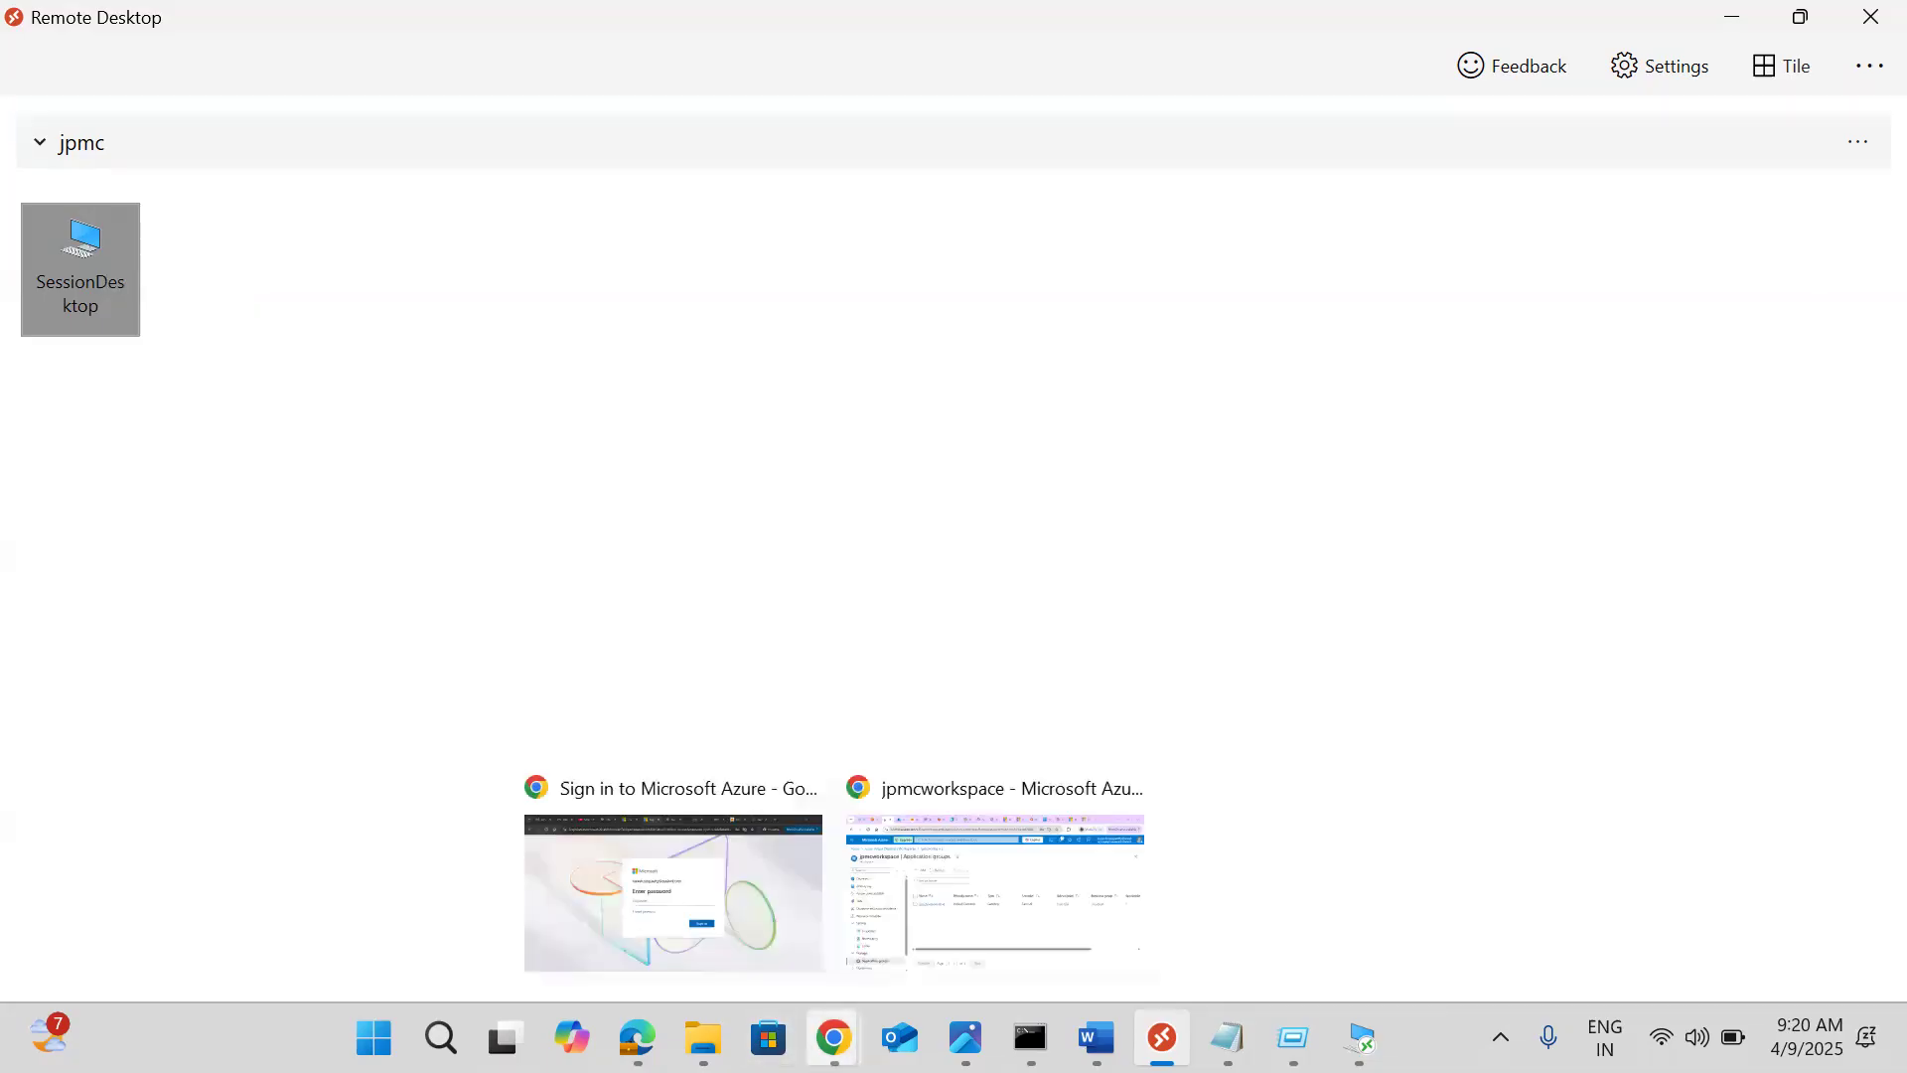
{"action": "left_click", "coordinate": [638, 882]}
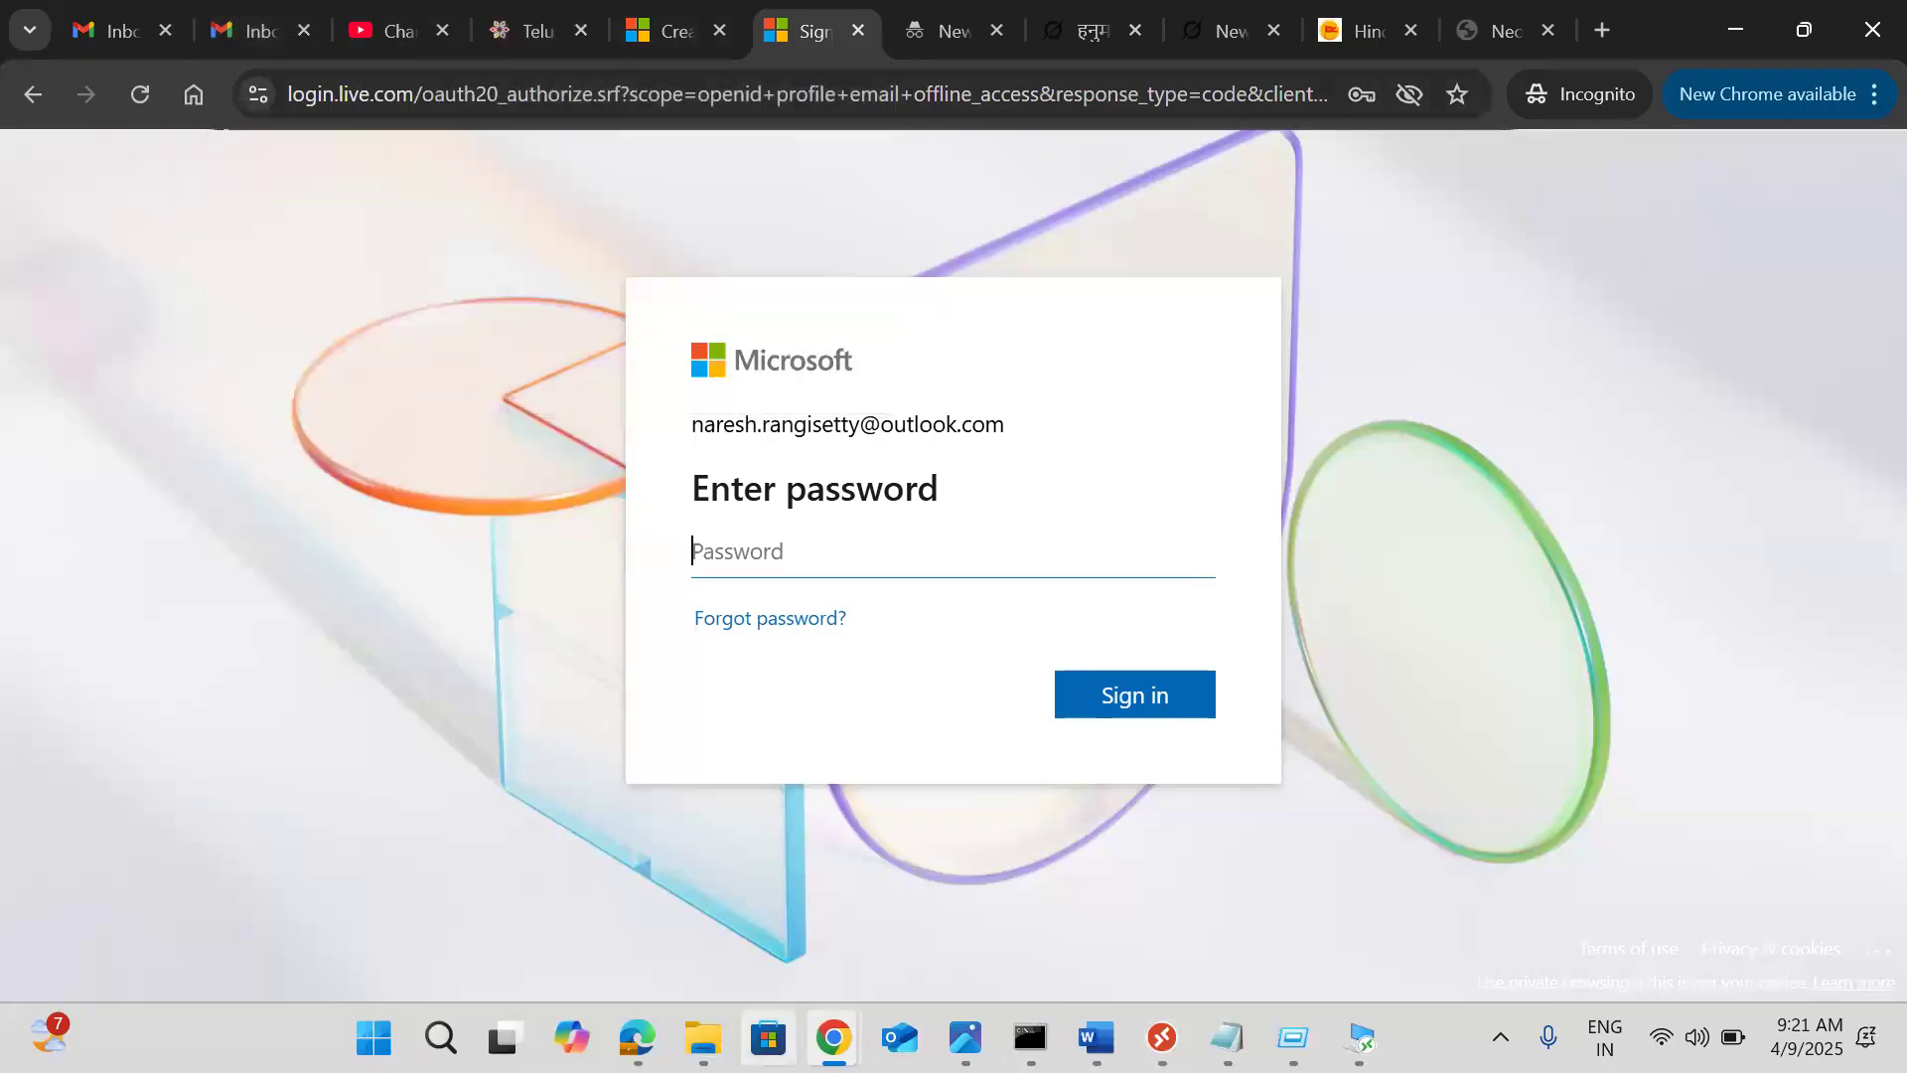
Close the TeluguTone Edge window and switch to the jpmcworkspace Azure portal window
{"action": "mouse_move", "coordinate": [638, 1039]}
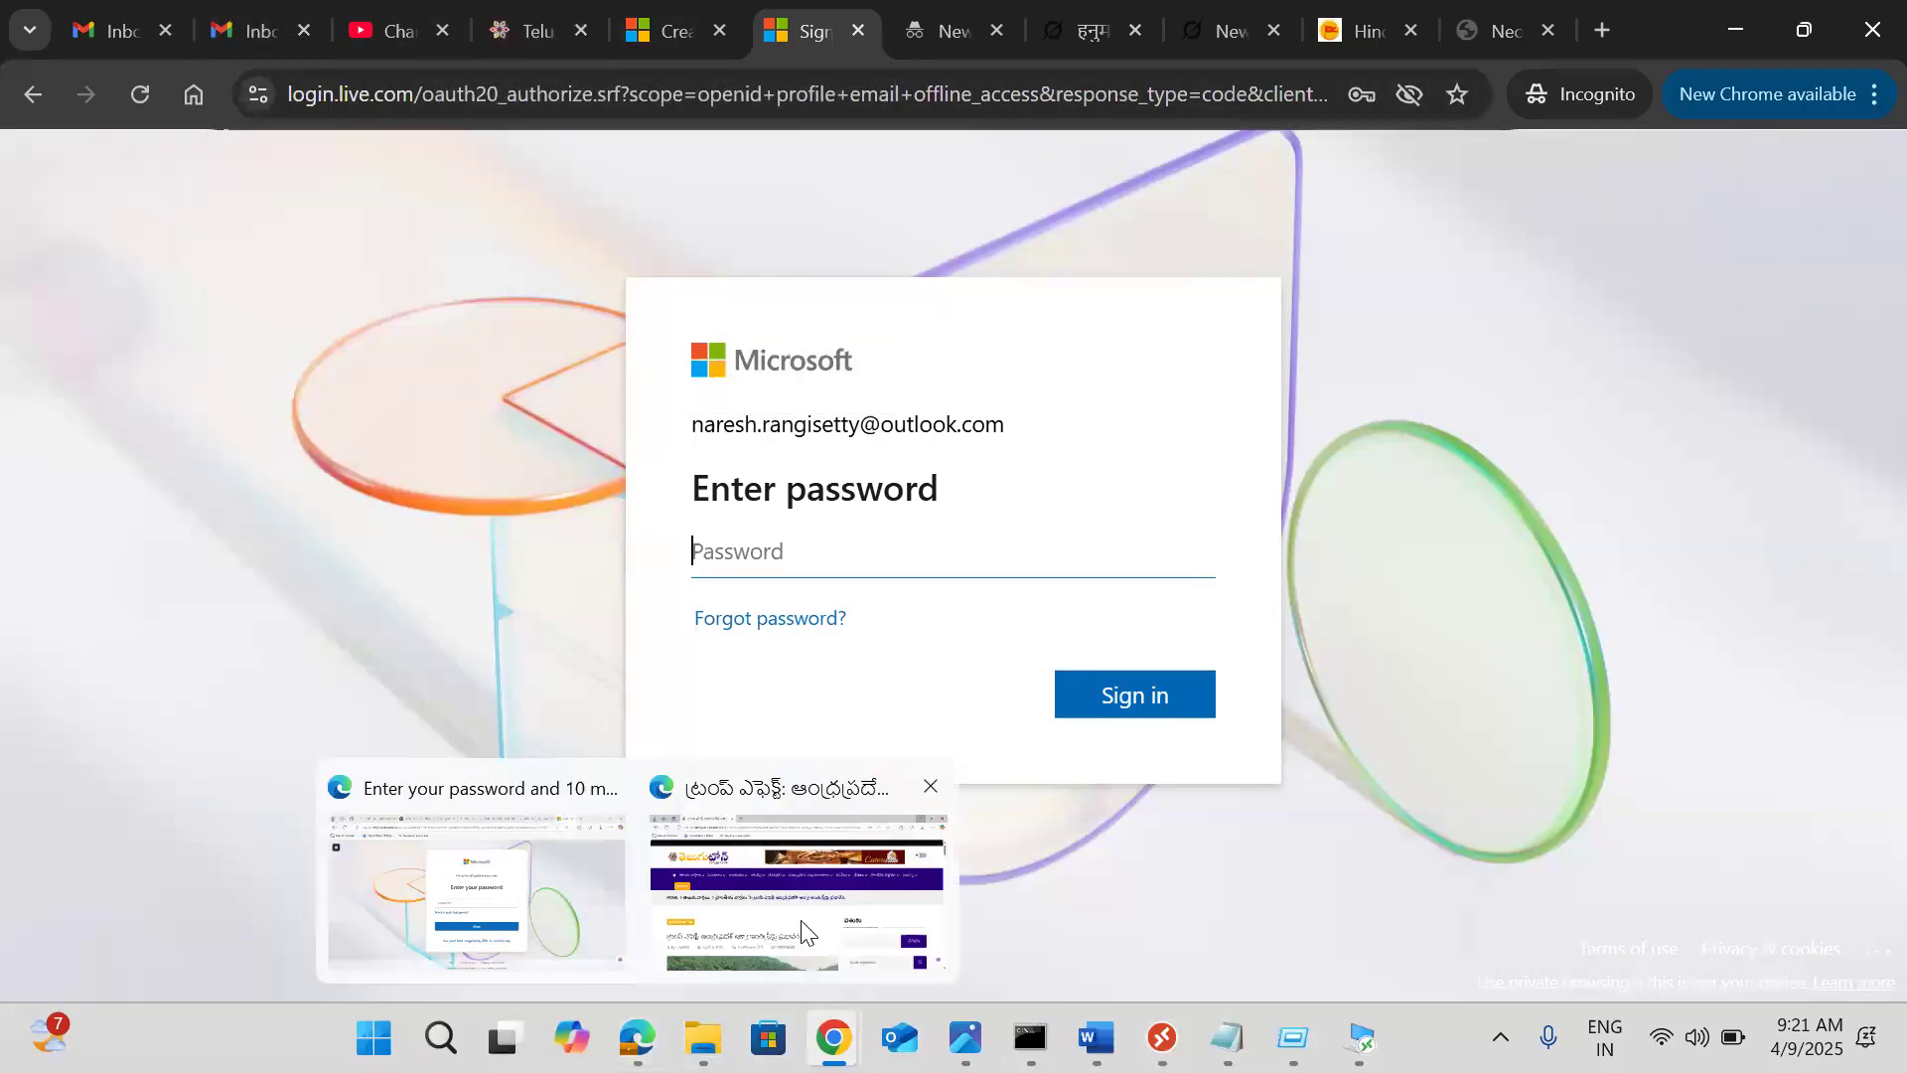
{"action": "left_click", "coordinate": [802, 931]}
{"action": "left_click", "coordinate": [1868, 25]}
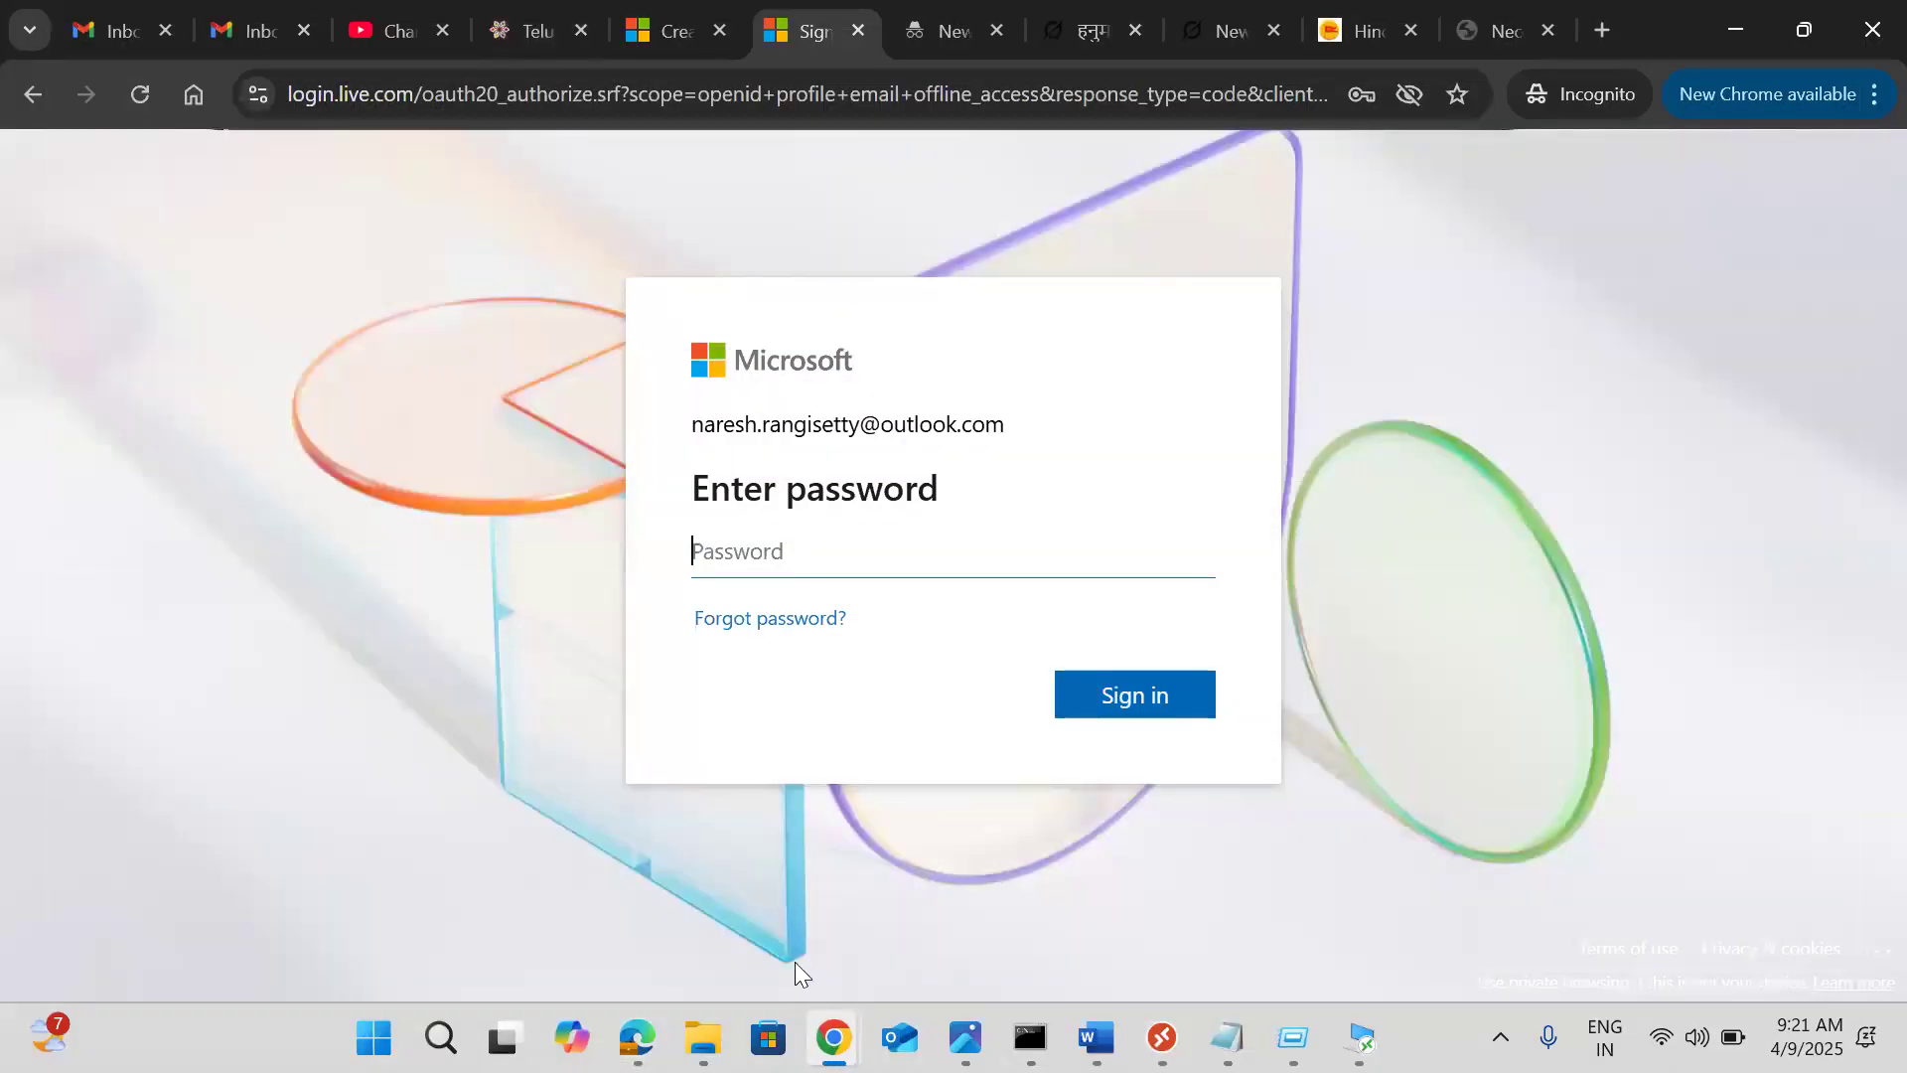
{"action": "mouse_move", "coordinate": [835, 1039]}
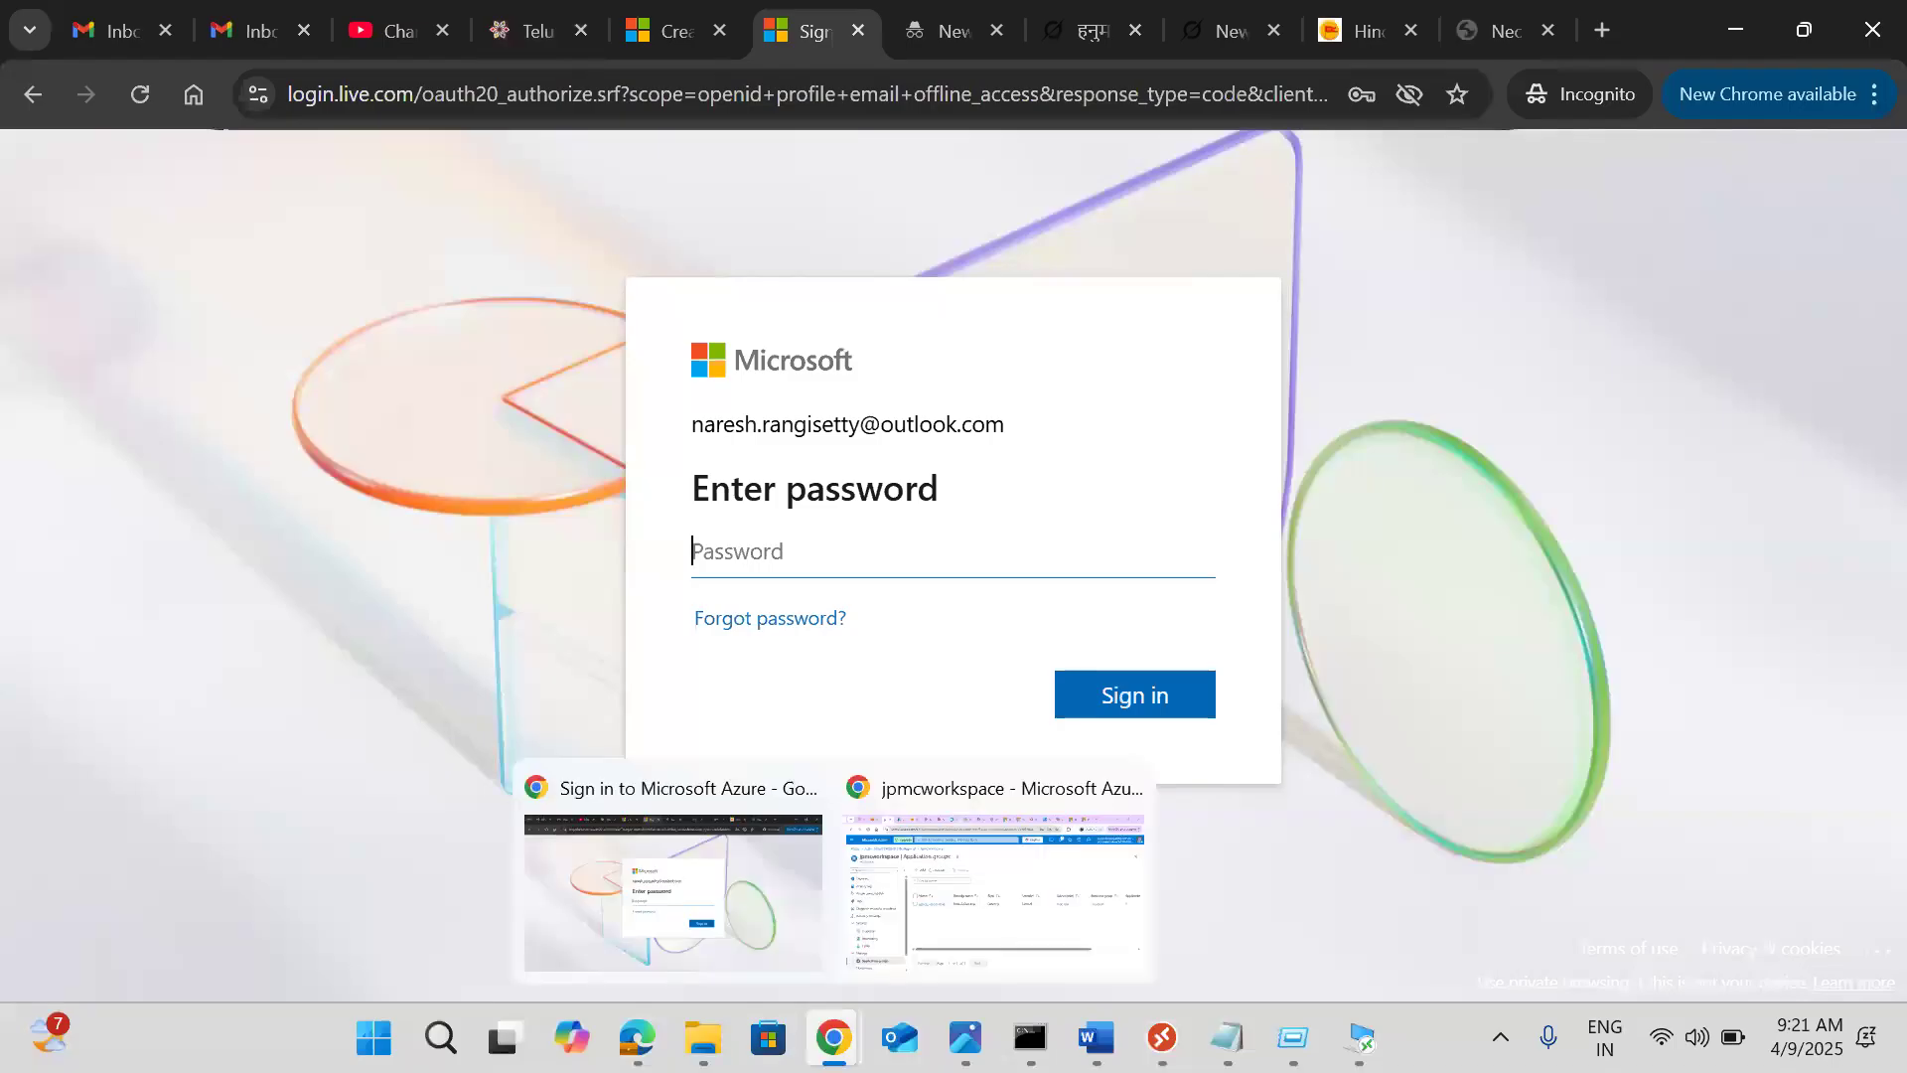
{"action": "left_click", "coordinate": [1043, 924]}
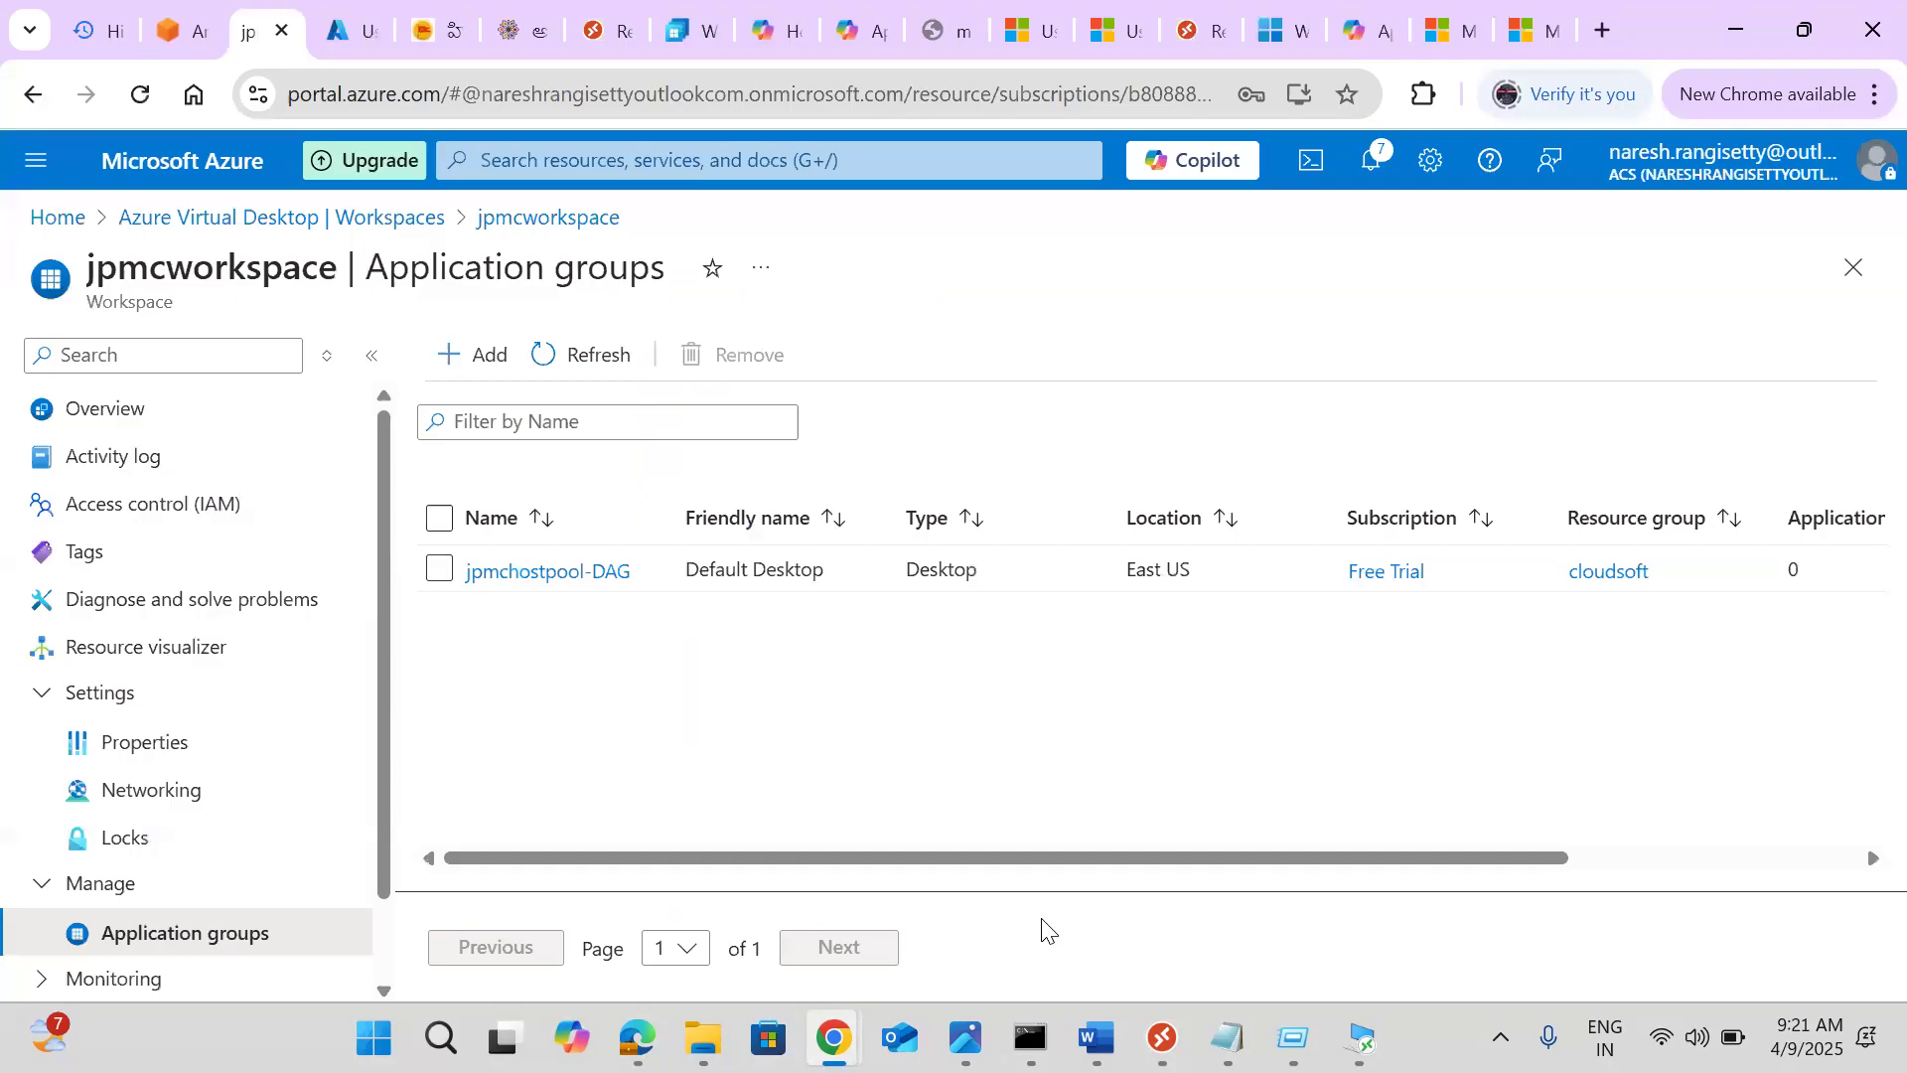